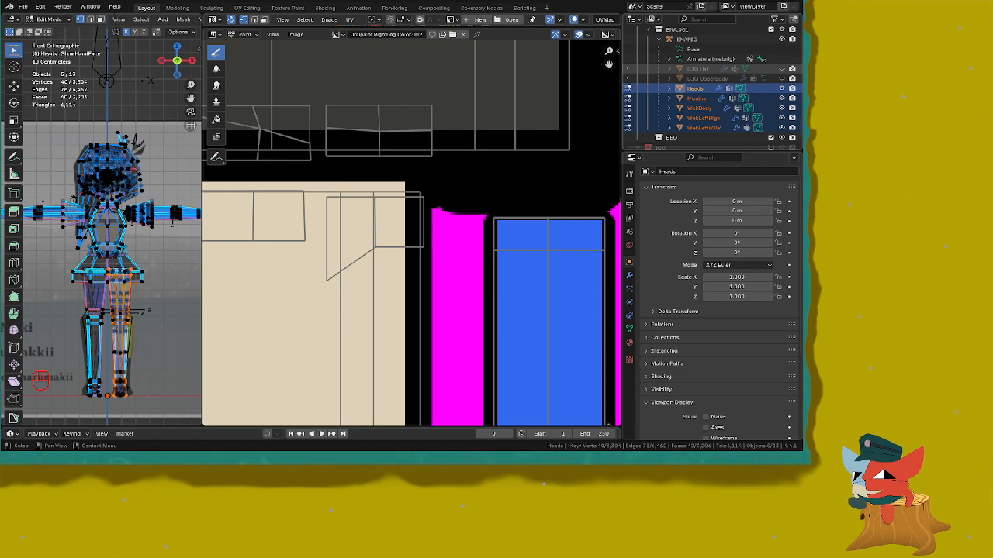
Step: Save the file, then widen the 3D viewport over the UV editor and return the meshes to Object Mode
key("ctrl+s")
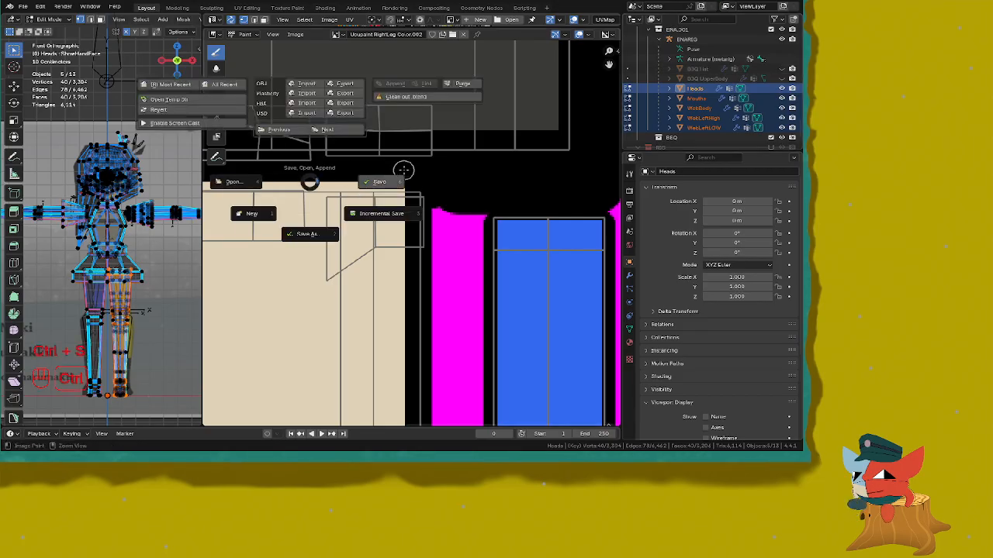
left_click_drag(201, 158, 608, 171)
scroll(291, 182, "down", 3)
key("n")
key("shift+Tab")
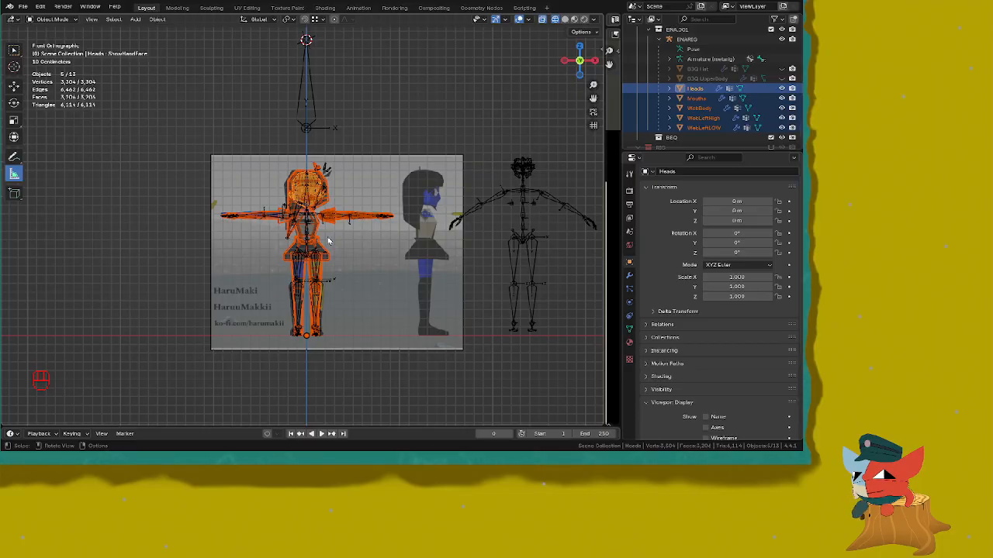
Step: Switch the viewport to Material Preview shading to show the character's textures
scroll(328, 241, "up", 10)
middle_click_drag(403, 167, 302, 203)
scroll(302, 203, "down", 4)
key("z")
left_click(318, 279)
Step: Examine the textured character's torso, collar, sleeves and legs from several angles
middle_click_drag(317, 279, 273, 229)
scroll(273, 229, "up", 2)
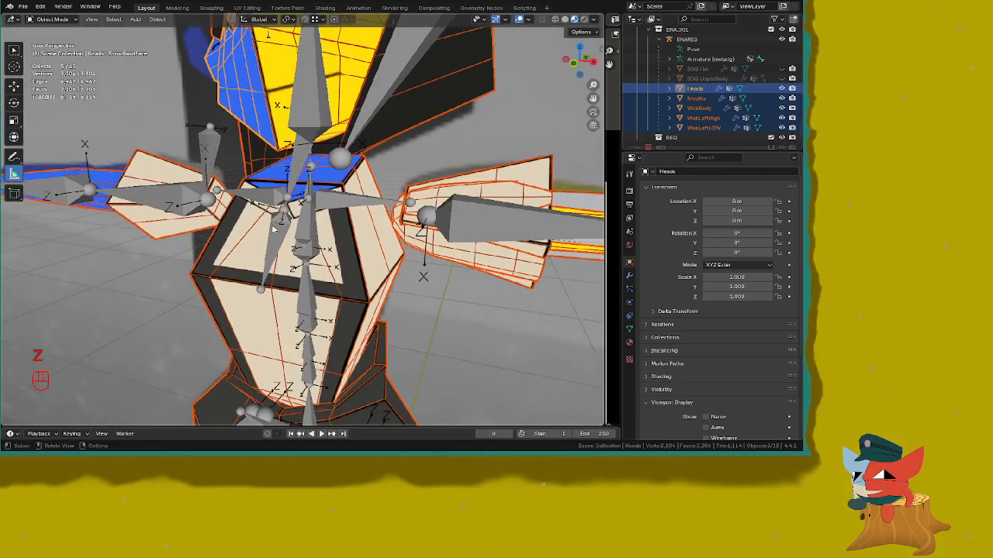
scroll(324, 195, "down", 5)
middle_click_drag(324, 196, 362, 221)
scroll(373, 259, "up", 4)
middle_click_drag(272, 259, 257, 213)
scroll(285, 189, "up", 4)
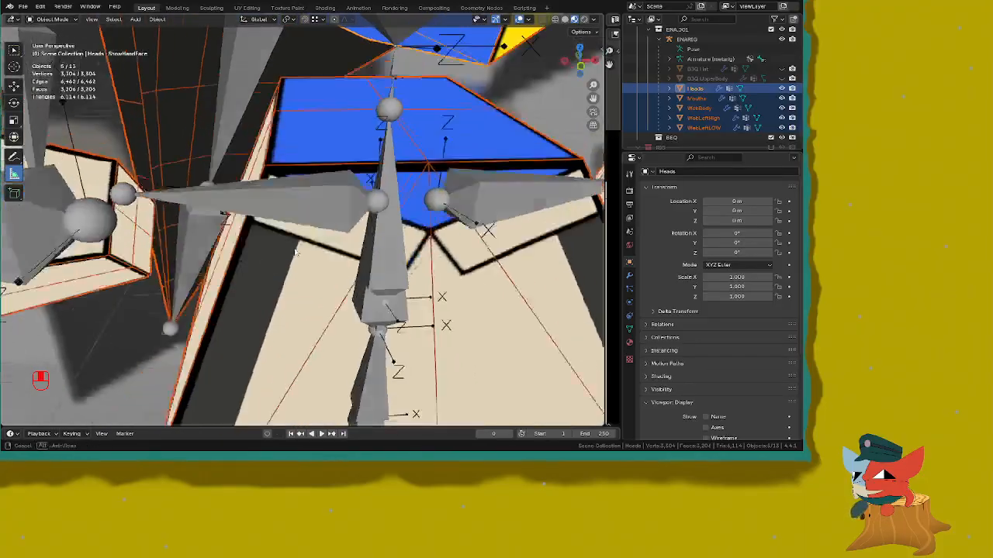
scroll(303, 236, "down", 6)
middle_click_drag(323, 266, 333, 232)
middle_click_drag(334, 232, 299, 198, "shift")
scroll(367, 199, "down", 4)
middle_click_drag(299, 199, 349, 198, "shift")
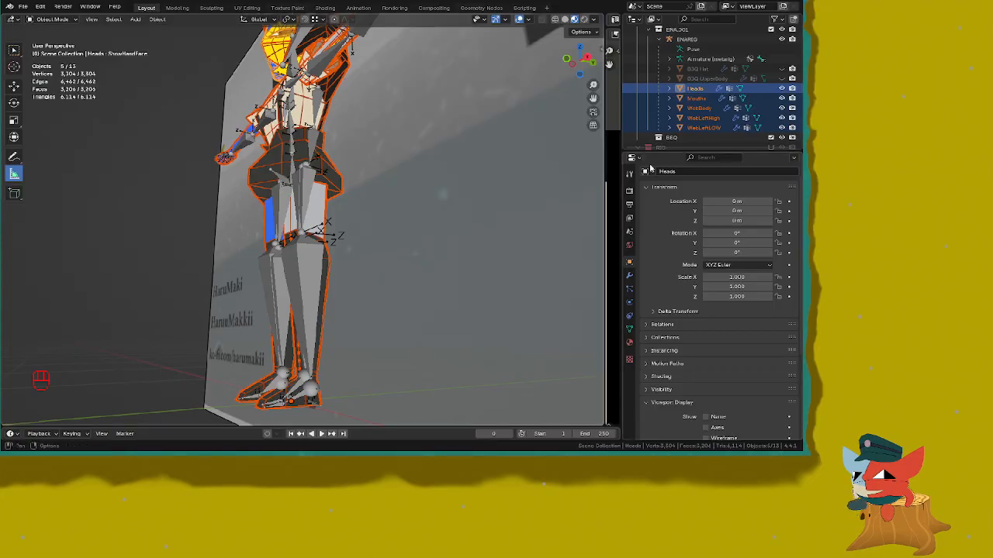
scroll(350, 198, "down", 1)
middle_click_drag(275, 186, 322, 307)
scroll(321, 256, "up", 4)
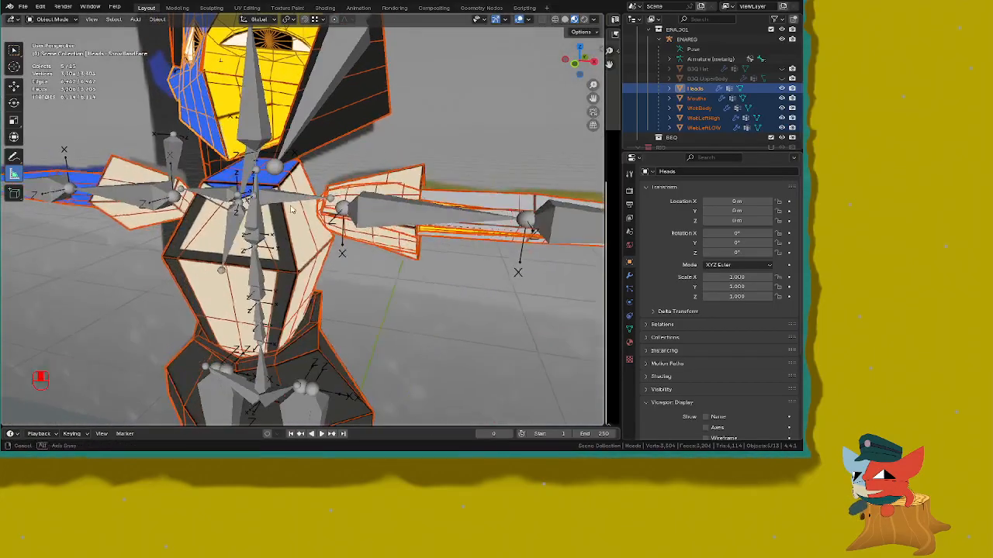
middle_click_drag(256, 209, 330, 176)
scroll(314, 211, "down", 5)
Step: Return to the front view and save the file
key("ctrl+s")
key("KP_1")
scroll(359, 202, "down", 1)
key("ctrl+s")
left_click(378, 191)
Step: Compare the character's body, skirt and legs with the reference image, mainly in front view
scroll(342, 256, "up", 4)
scroll(329, 175, "up", 3)
scroll(330, 175, "down", 2)
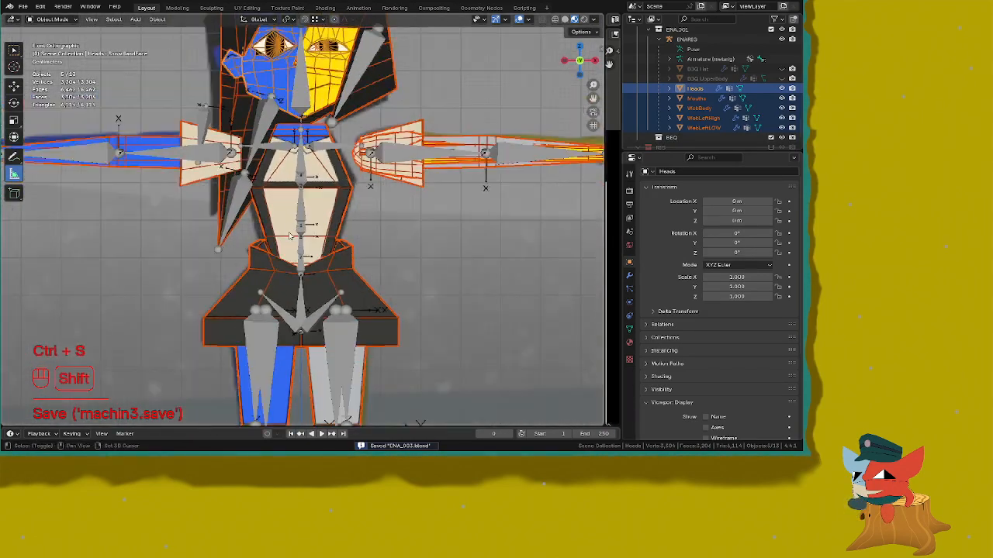
middle_click_drag(325, 376, 326, 329, "shift")
scroll(306, 170, "down", 2)
middle_click_drag(349, 282, 359, 305, "shift")
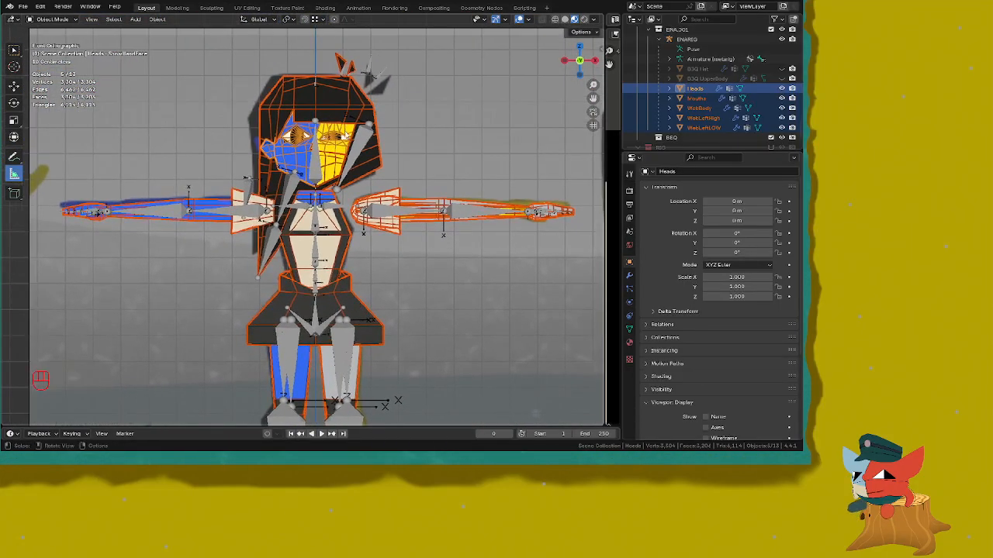
middle_click_drag(346, 134, 316, 203, "shift")
scroll(339, 237, "down", 4)
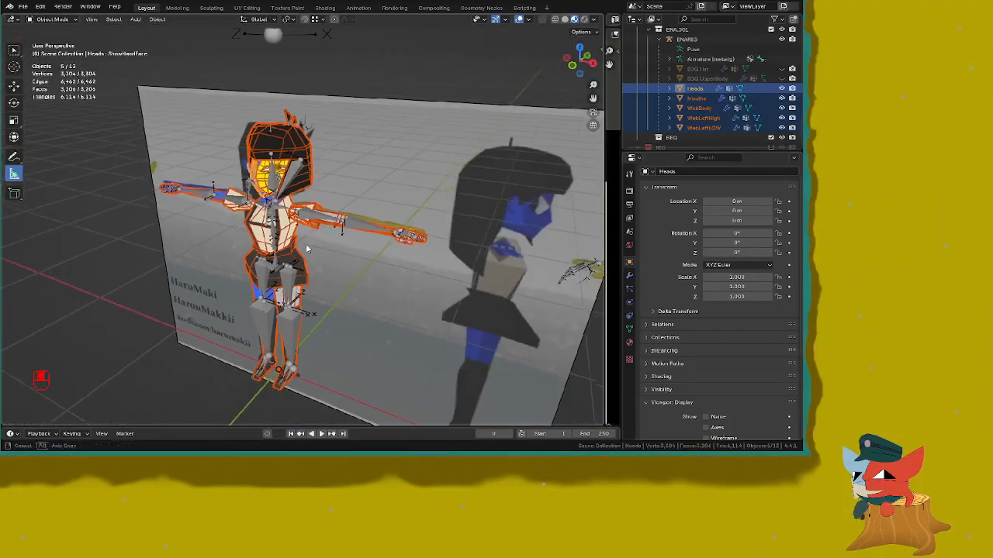
key("KP_1")
scroll(288, 330, "up", 3)
middle_click_drag(289, 330, 334, 190, "shift")
key("KP_1")
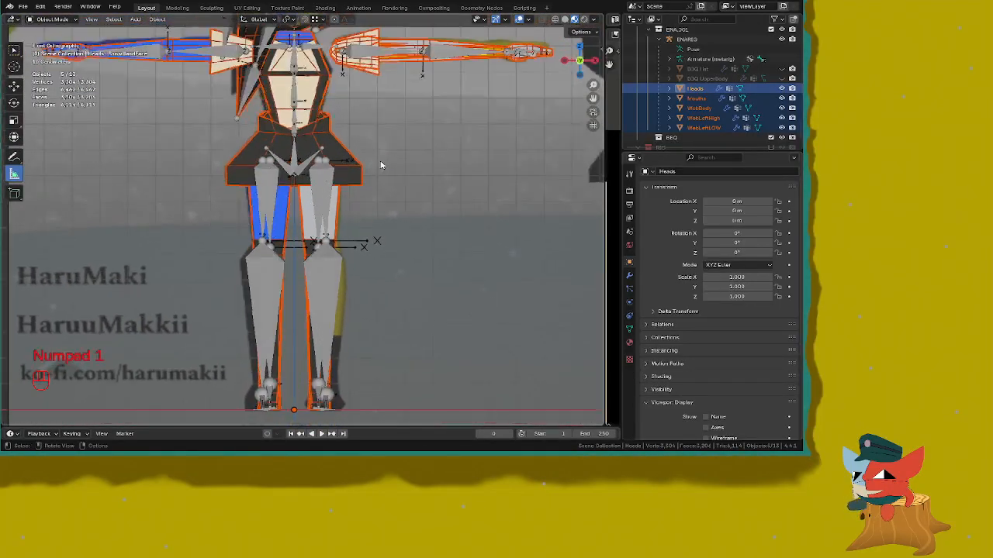
Step: Hide the 3DRef reference image behind the character
scroll(364, 174, "down", 5)
scroll(341, 209, "up", 4)
left_click(371, 204)
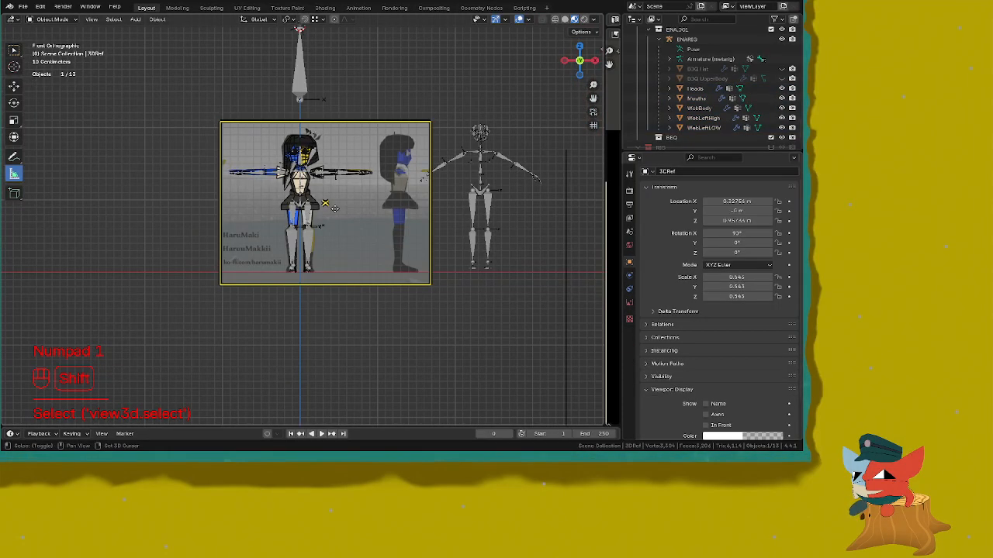
key("h")
scroll(400, 155, "up", 4)
key("ctrl+a")
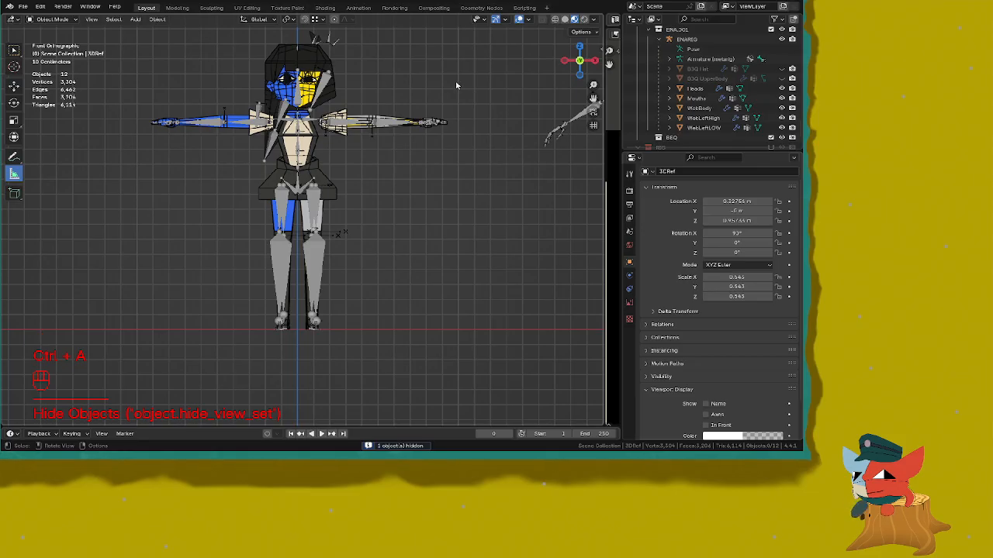
key("ctrl+s")
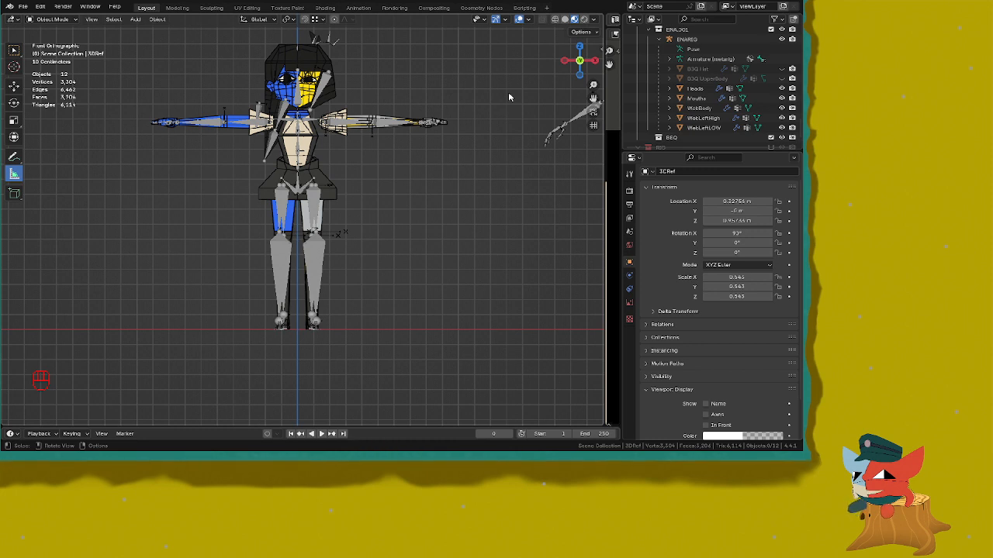
Step: Examine the face, arms and knee area of the character and its rig without the reference image
scroll(303, 116, "up", 8)
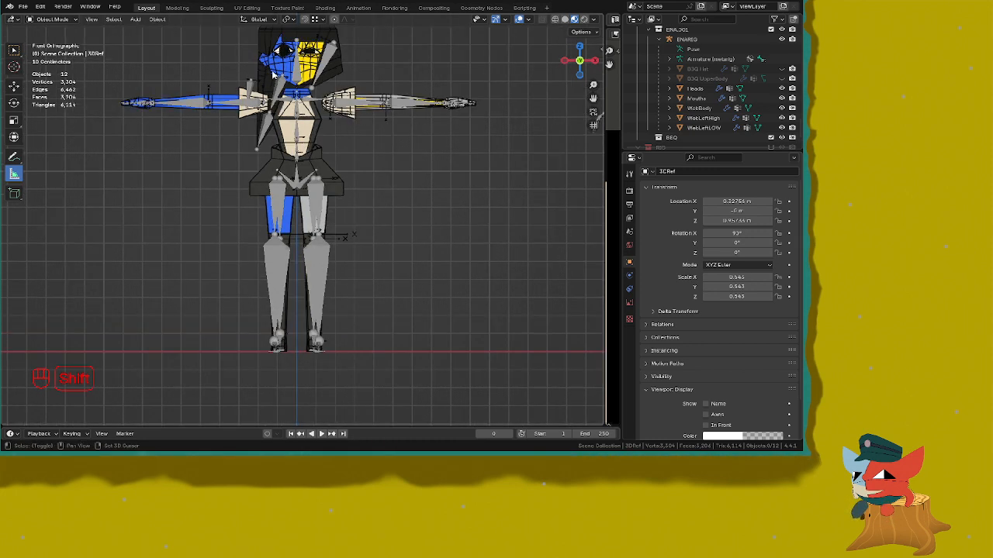
middle_click_drag(302, 225, 333, 194)
middle_click_drag(413, 258, 265, 188)
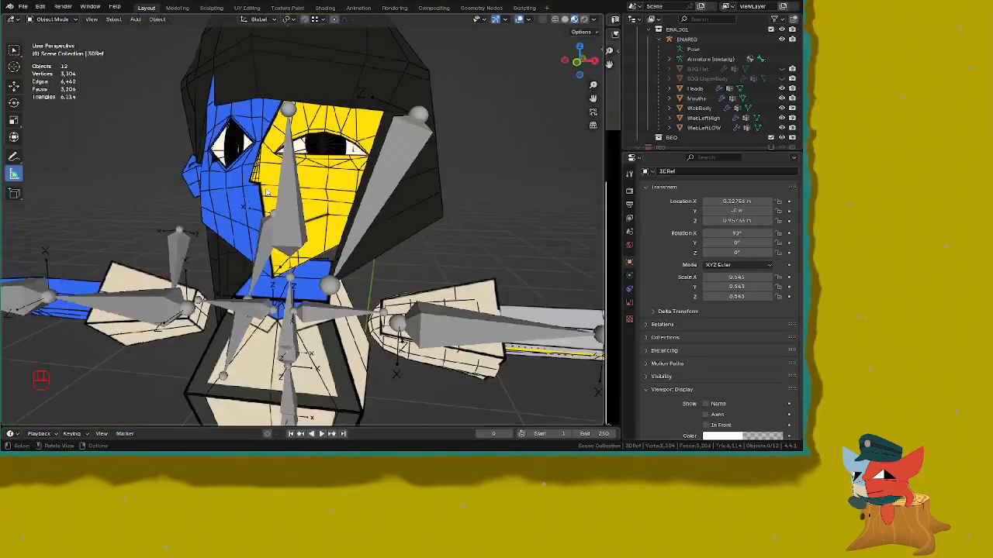
key("KP_1")
middle_click_drag(313, 145, 296, 166, "shift")
middle_click_drag(351, 188, 354, 169, "shift")
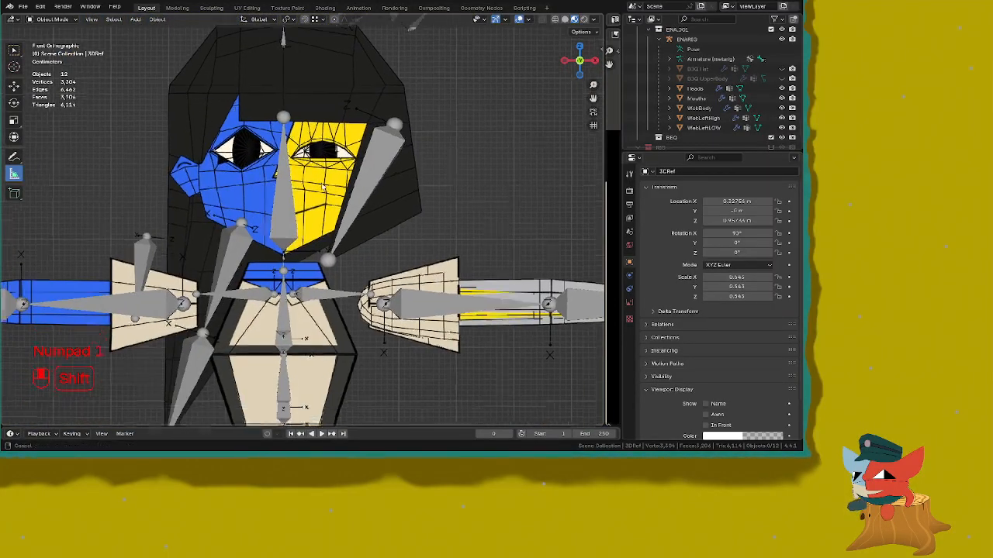
scroll(354, 170, "down", 1)
middle_click_drag(439, 301, 327, 224, "shift")
scroll(323, 229, "up", 1)
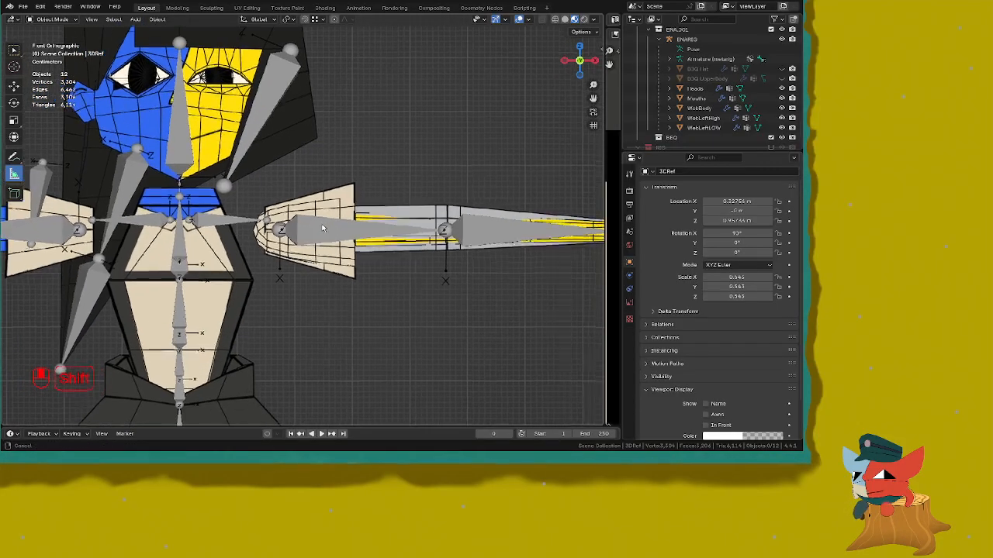
scroll(327, 224, "down", 1)
middle_click_drag(267, 197, 267, 208, "shift")
scroll(265, 207, "down", 3)
middle_click_drag(251, 263, 222, 164, "shift")
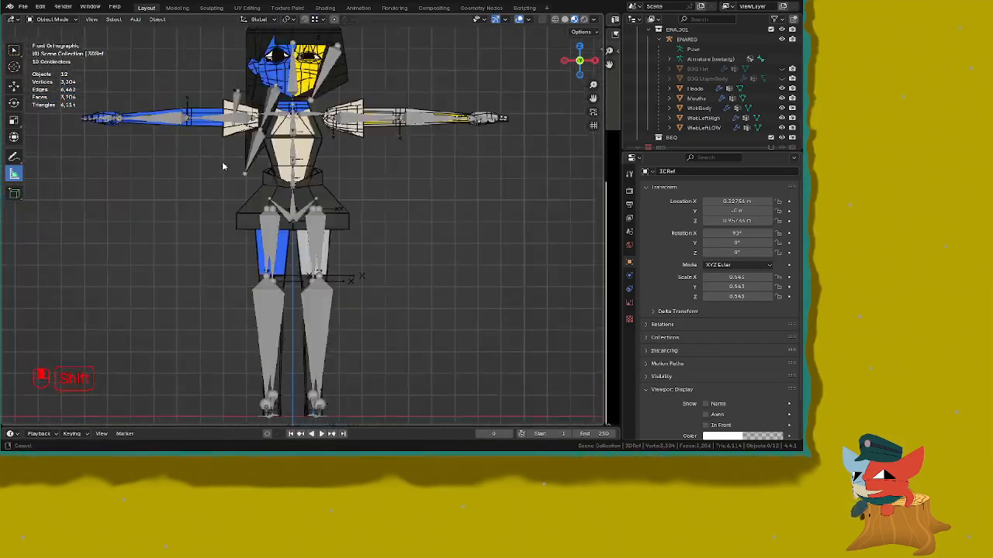
scroll(222, 164, "up", 1)
middle_click_drag(261, 218, 246, 185, "shift")
scroll(377, 224, "up", 6)
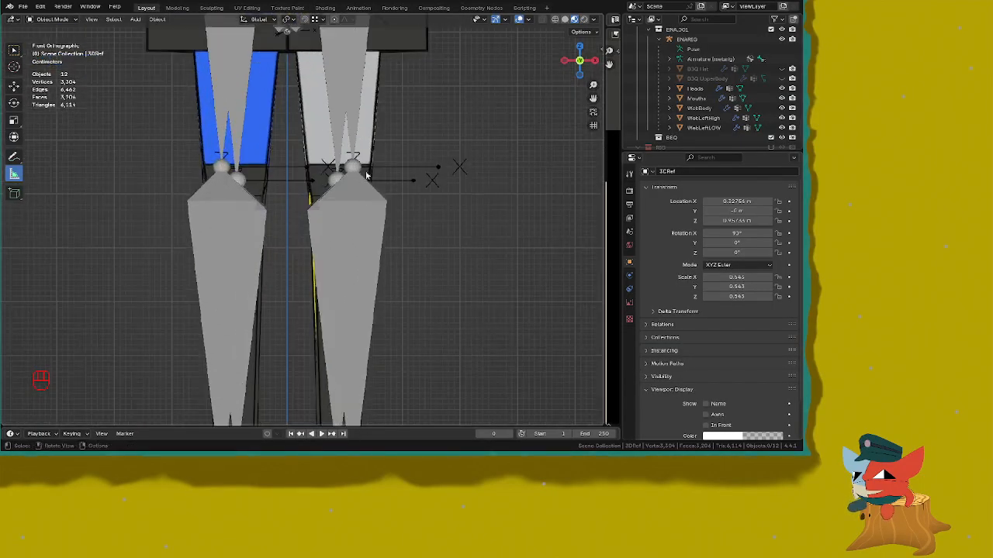
scroll(355, 187, "down", 1)
scroll(356, 187, "down", 1)
Step: Hide the WebLeftLOW, WebLeftHigh and WebBody meshes and show the BBQ UpperBody mesh
left_click(357, 190)
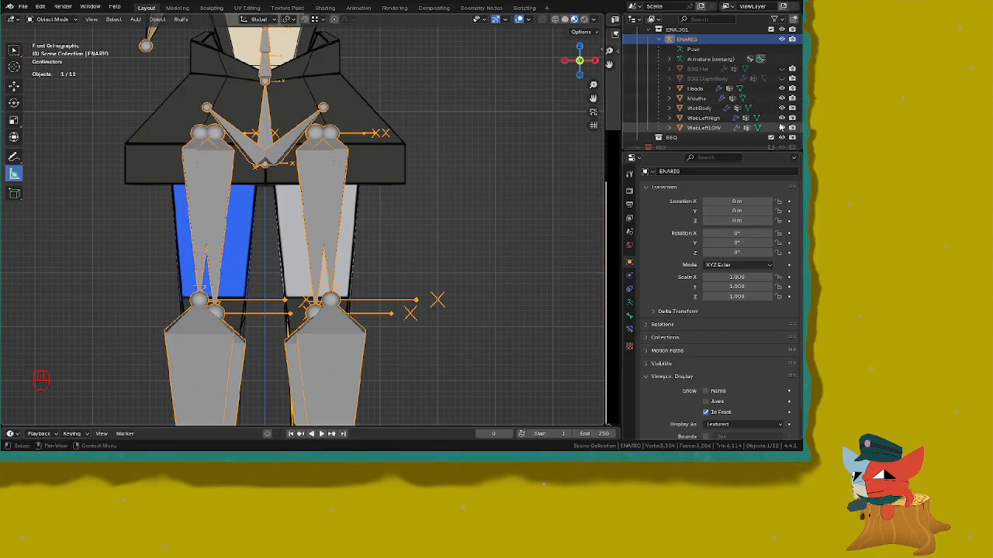
left_click_drag(781, 127, 781, 117)
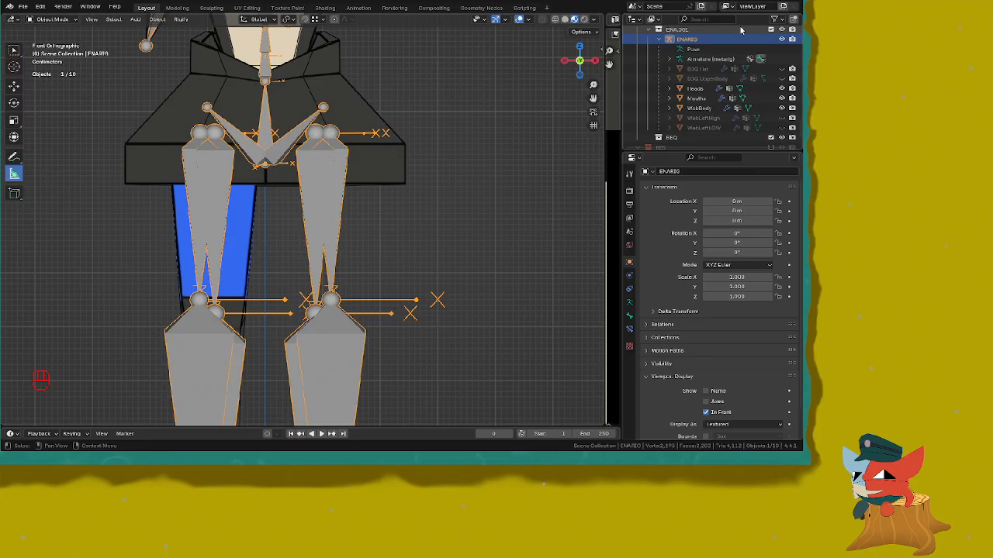
left_click(781, 108)
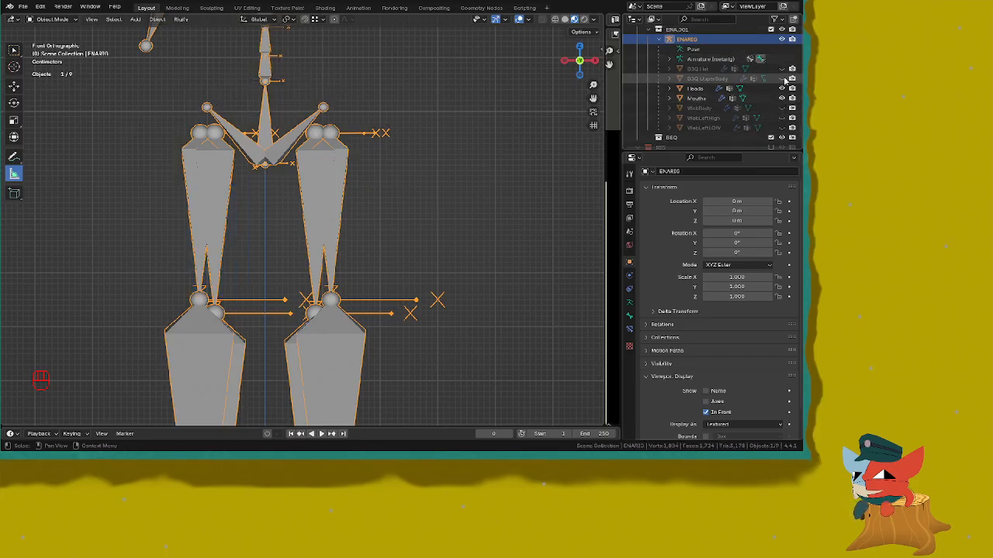
left_click(782, 78)
Step: Frame the BBQ outfit in front view and save the file
middle_click_drag(406, 186, 358, 210)
scroll(349, 186, "down", 3)
key("KP_1")
scroll(361, 215, "down", 2)
middle_click_drag(335, 205, 317, 172, "shift")
scroll(317, 172, "up", 1)
key("ctrl+s")
left_click(454, 168)
Step: Check the BBQ outfit's shorts and legs against the rig and save the file again
middle_click_drag(417, 156, 422, 159, "shift")
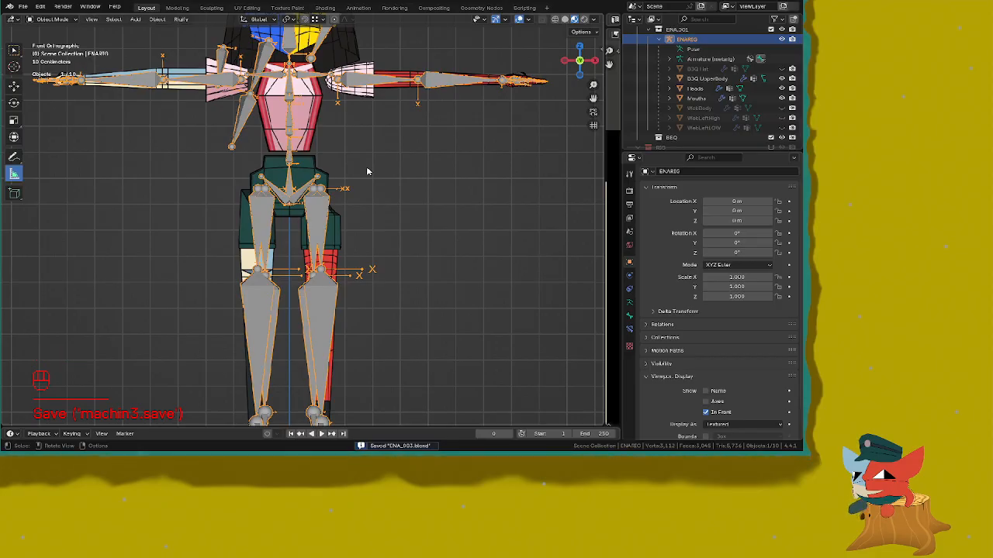
scroll(360, 207, "up", 3)
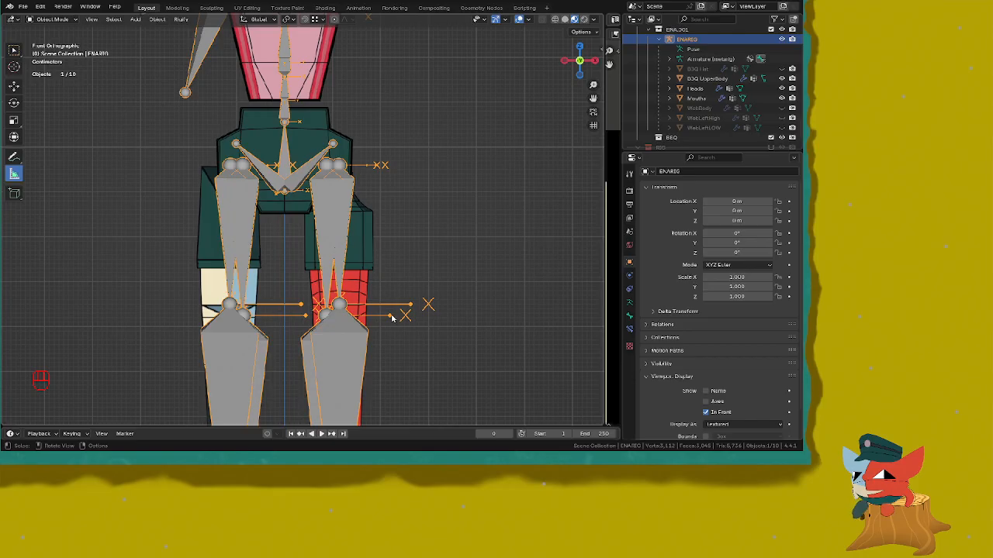
middle_click_drag(211, 252, 235, 237, "shift")
middle_click_drag(256, 231, 241, 198)
middle_click_drag(240, 197, 297, 208, "shift")
key("KP_1")
scroll(297, 208, "up", 3)
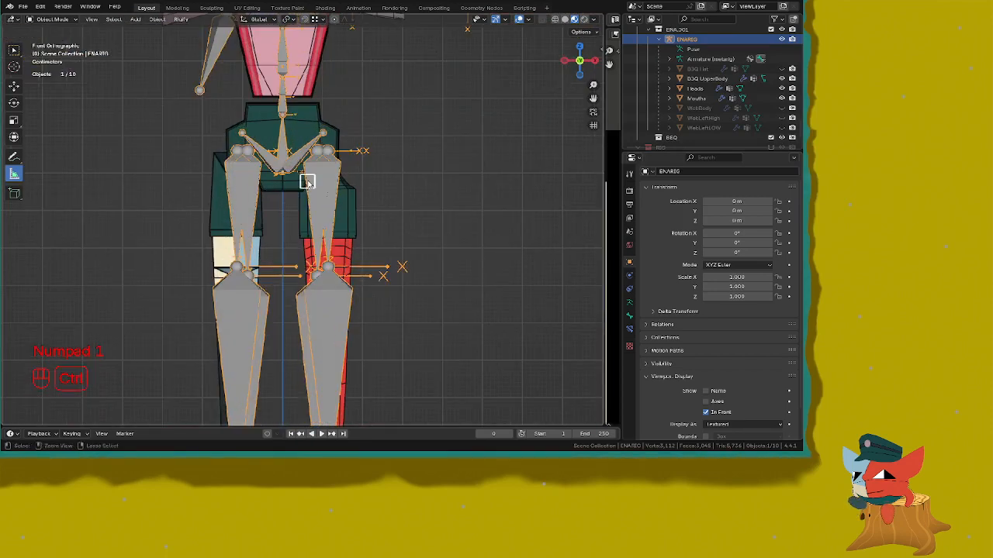
key("ctrl+s")
Step: Examine the BBQ outfit's pelvis, torso, sleeves and arms against the rig bones in front view
middle_click_drag(311, 155, 312, 158)
key("KP_1")
scroll(347, 217, "up", 3)
middle_click_drag(347, 216, 328, 159, "shift")
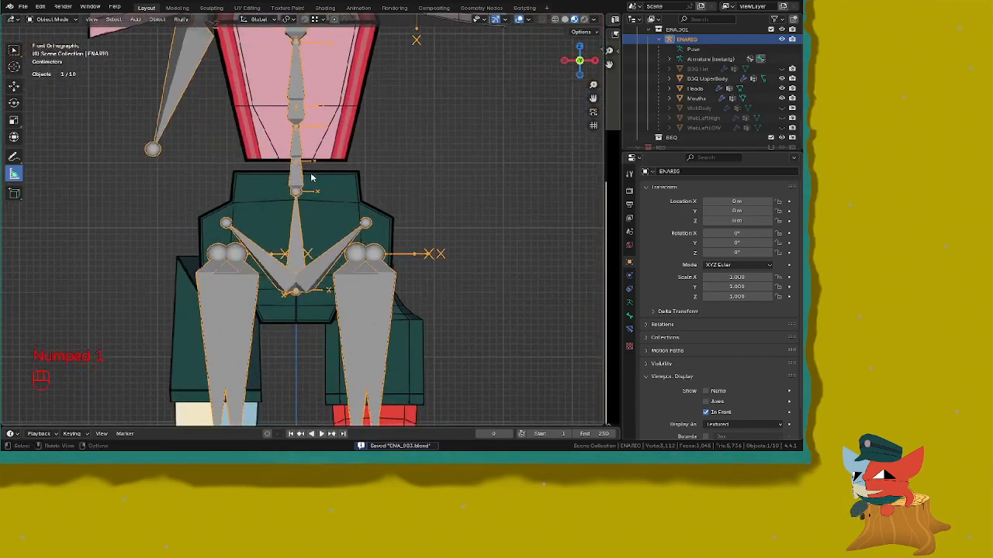
scroll(297, 231, "up", 1)
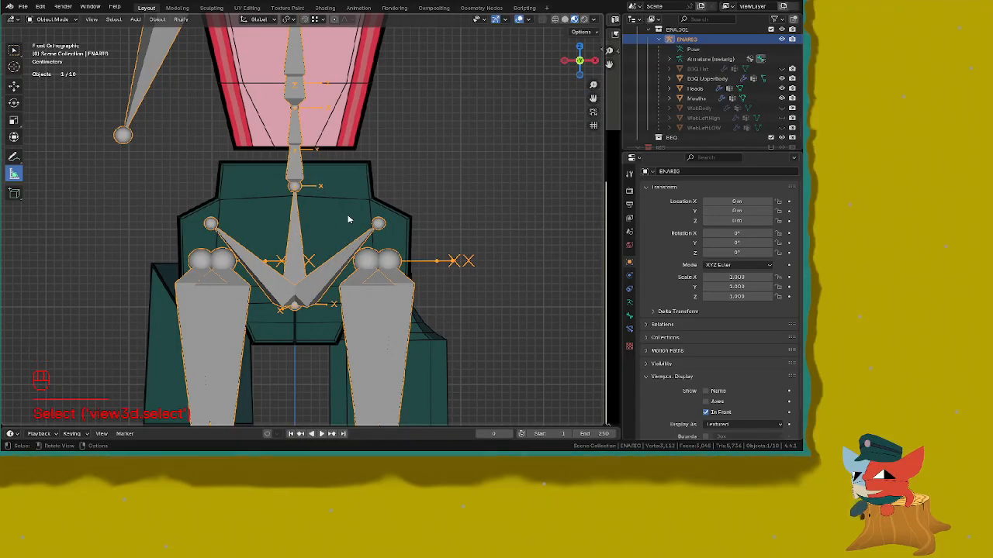
scroll(369, 206, "down", 6)
key("ctrl+a")
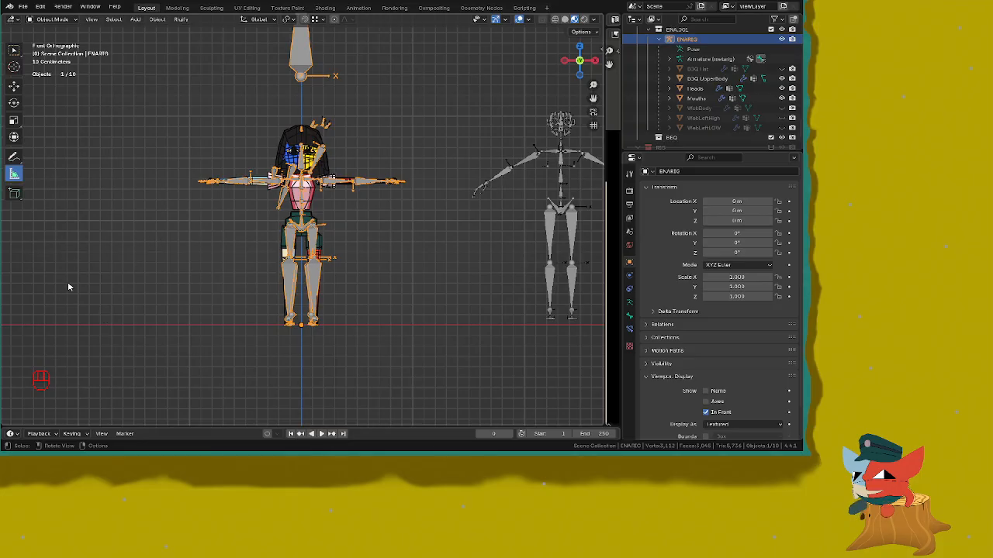
scroll(46, 305, "up", 9)
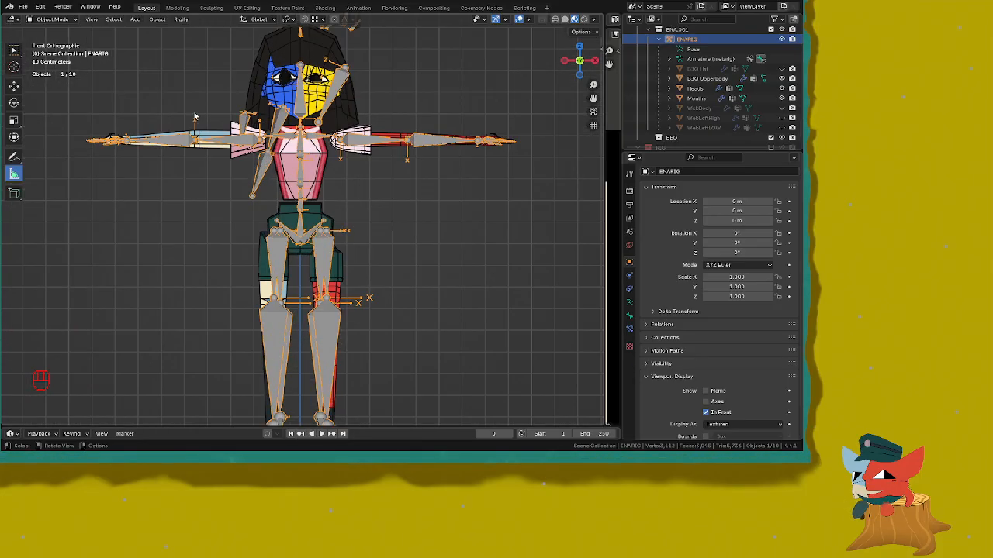
middle_click_drag(224, 137, 230, 60, "shift")
scroll(369, 137, "down", 4)
middle_click_drag(380, 115, 355, 279, "shift")
scroll(355, 279, "down", 1)
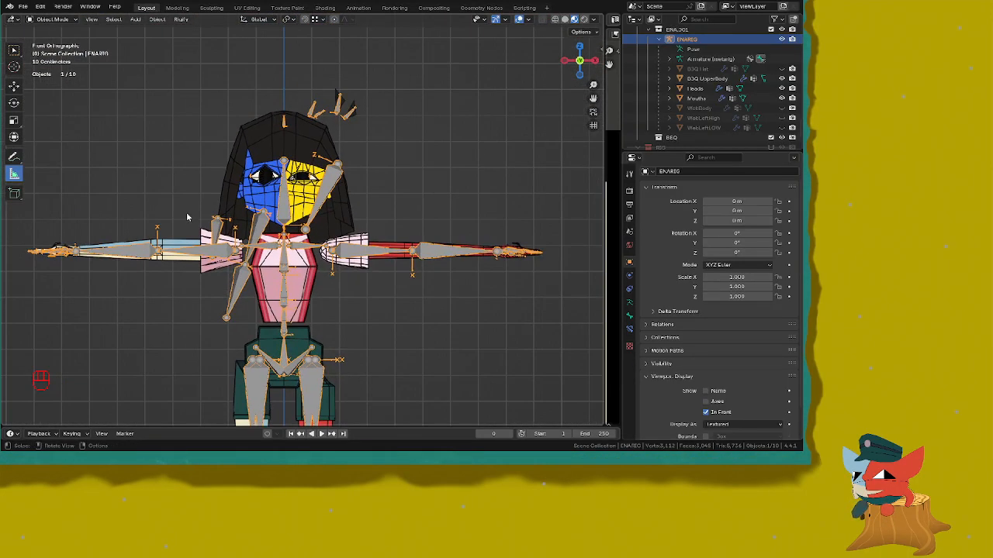
scroll(459, 253, "up", 5)
middle_click_drag(458, 253, 494, 177, "shift")
scroll(458, 204, "down", 1)
middle_click_drag(457, 204, 455, 167, "shift")
scroll(455, 168, "up", 2)
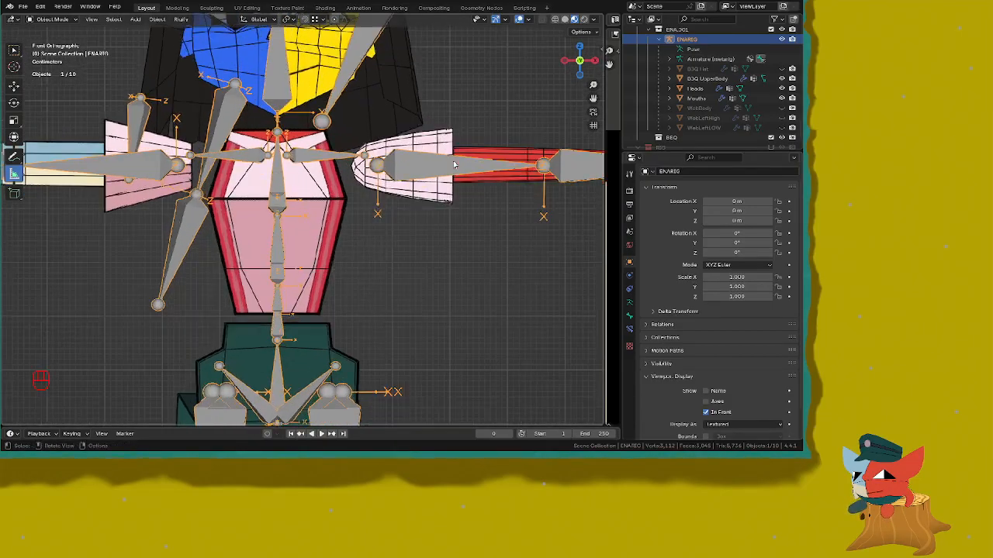
middle_click_drag(346, 298, 355, 102, "shift")
scroll(354, 104, "up", 3)
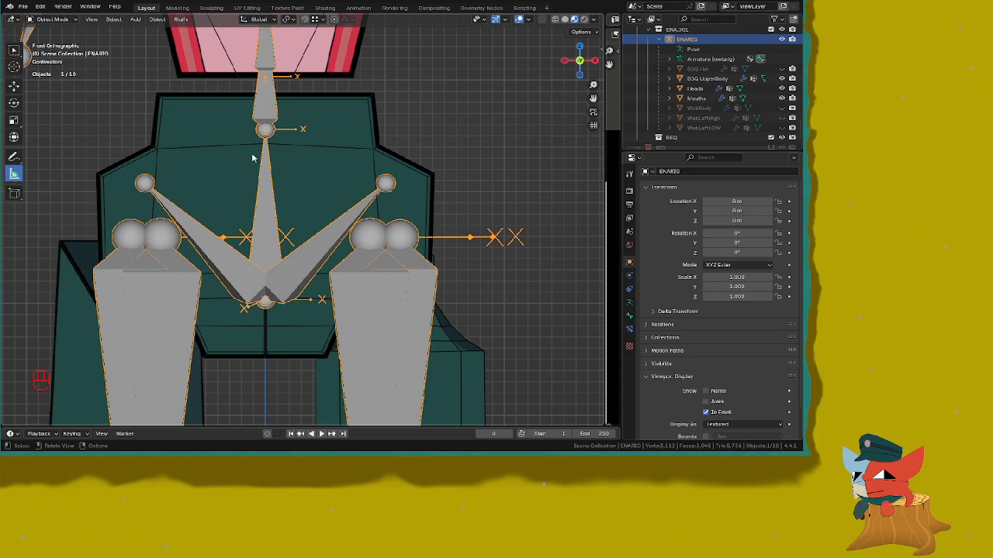
Step: Add the FullBBQFrontView.PNG image to the front view as a reference
scroll(253, 159, "down", 8)
key("shift+a")
mouse_move(407, 326)
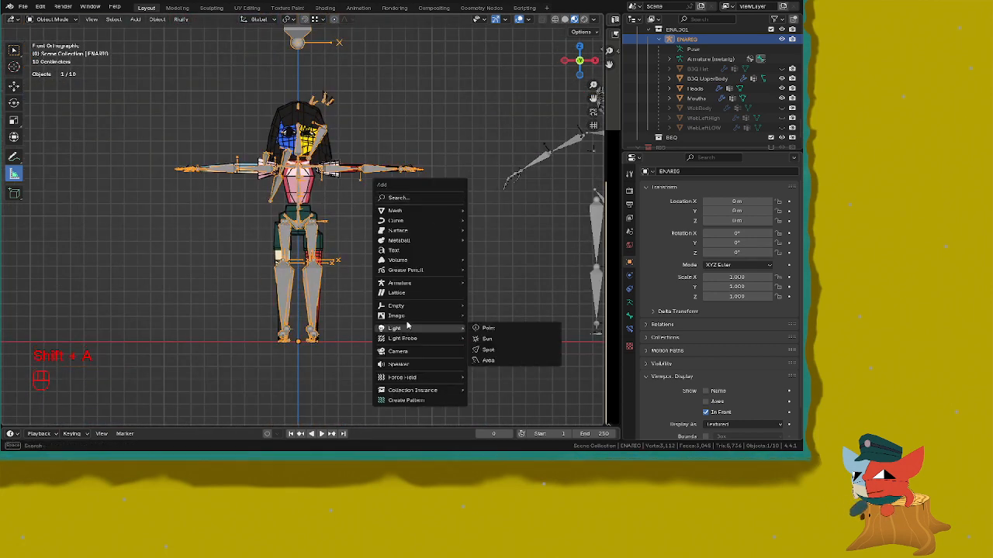
mouse_move(455, 319)
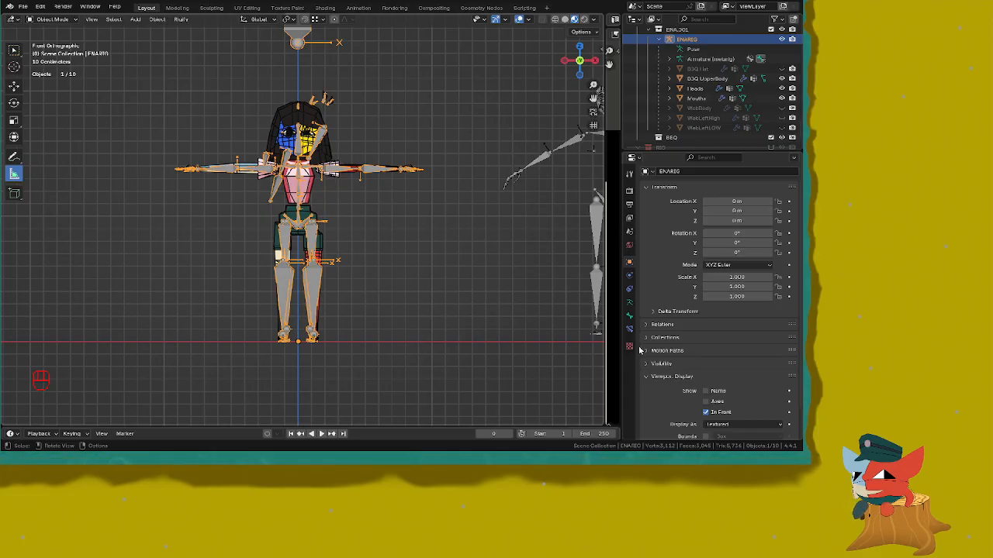
key("ctrl+z")
Step: Lower the reference image along Z and shift it along X so the drawn figure is centred behind the character
scroll(325, 217, "down", 2)
key("g")
key("z")
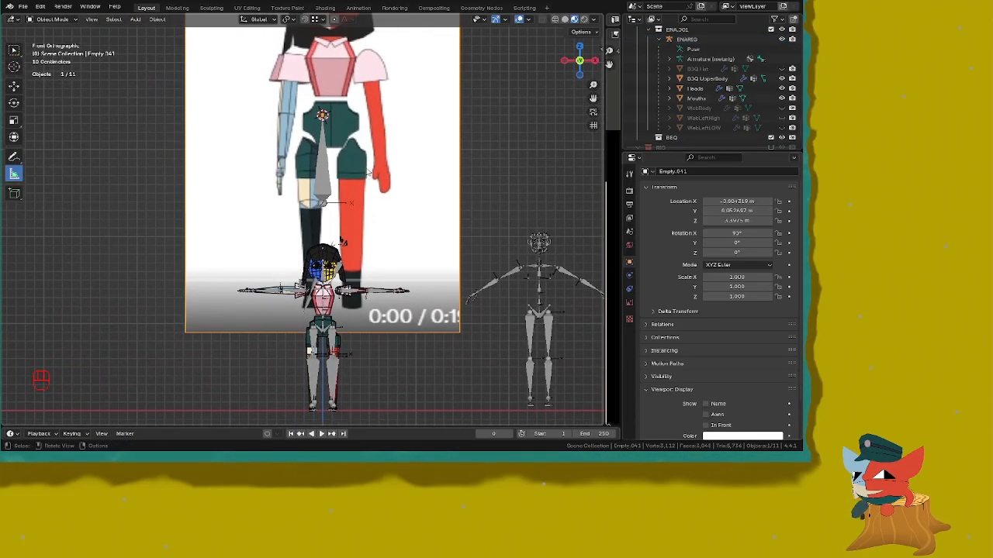
left_click(343, 241)
middle_click_drag(342, 241, 327, 183, "shift")
scroll(342, 180, "up", 1)
key("g")
key("x")
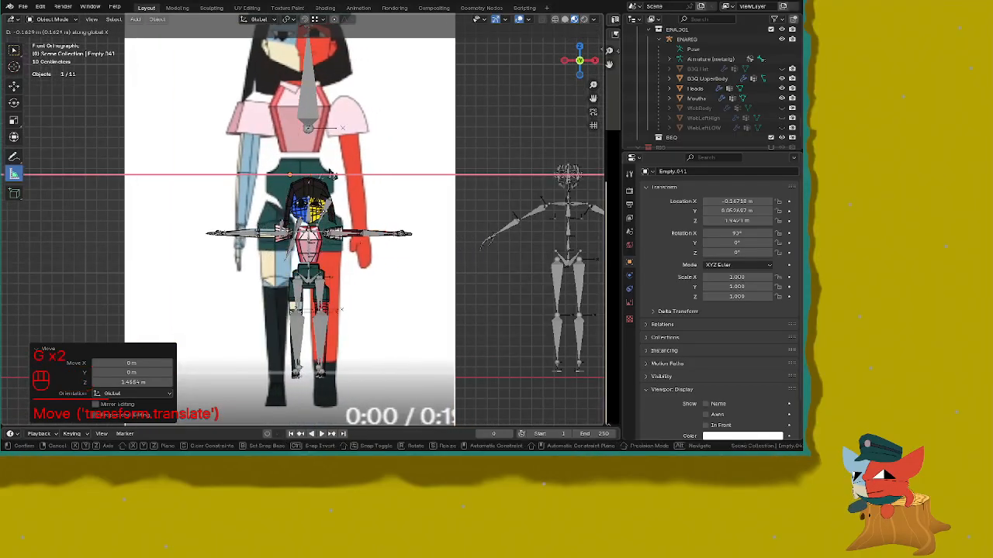
left_click(332, 174)
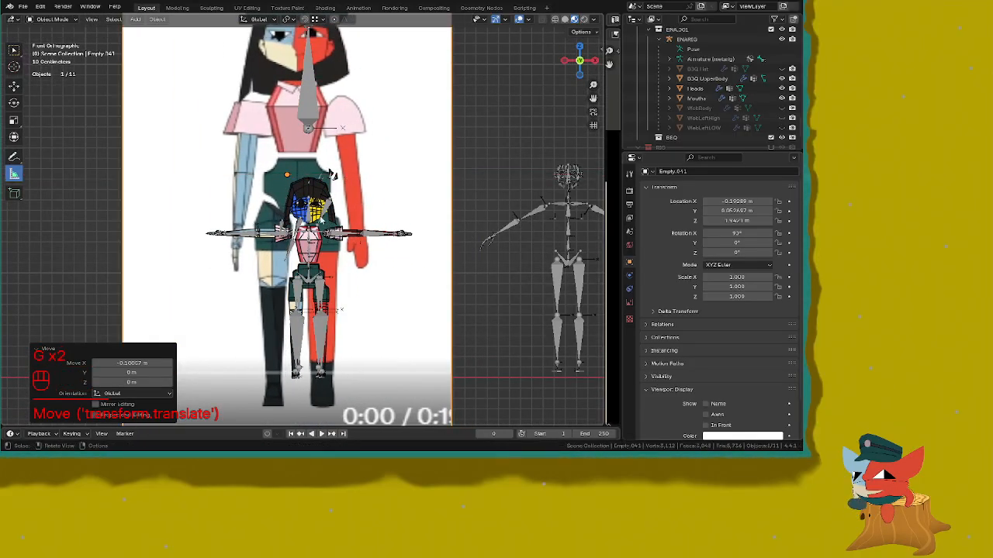
Step: Save the ENA_003.blend file with the reference image in place
scroll(332, 174, "down", 4)
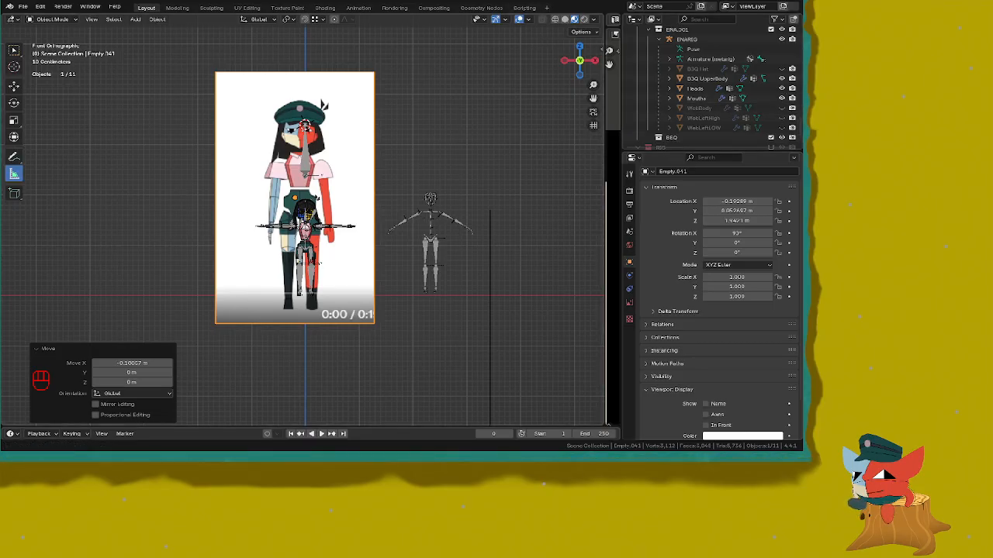
scroll(324, 104, "up", 8)
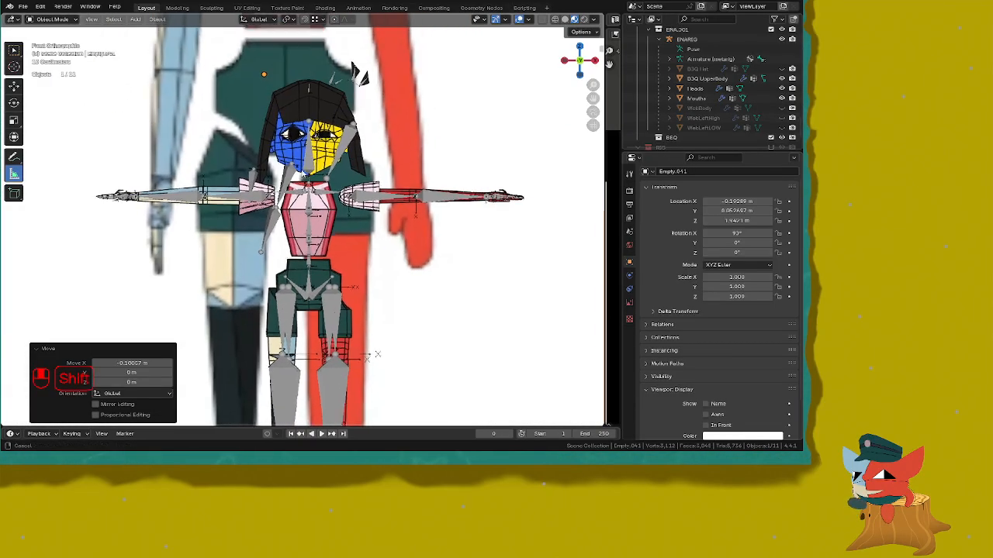
middle_click_drag(380, 316, 326, 217, "shift")
middle_click_drag(326, 217, 356, 296, "ctrl")
scroll(346, 219, "down", 2)
key("KP_1")
key("ctrl+s")
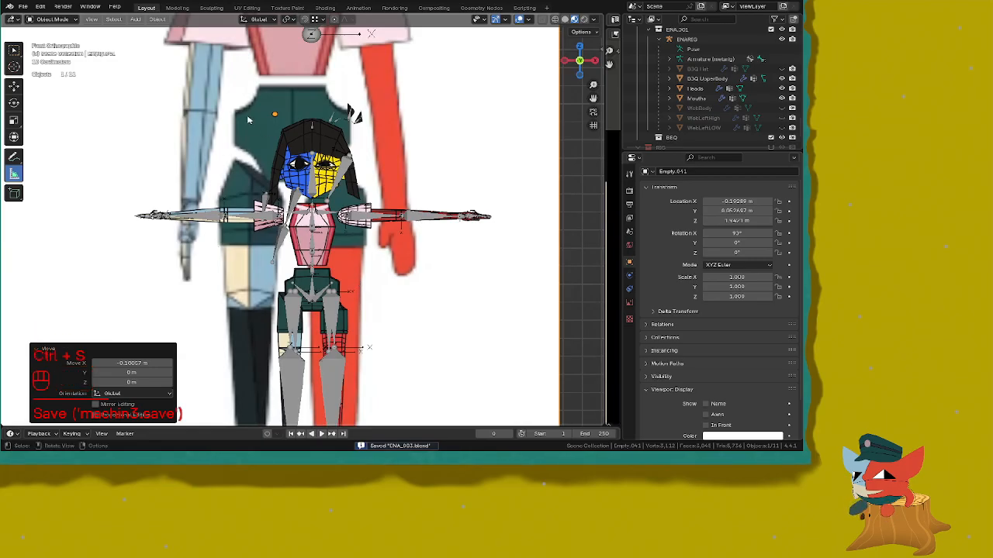
scroll(356, 278, "down", 4)
key("ctrl+s")
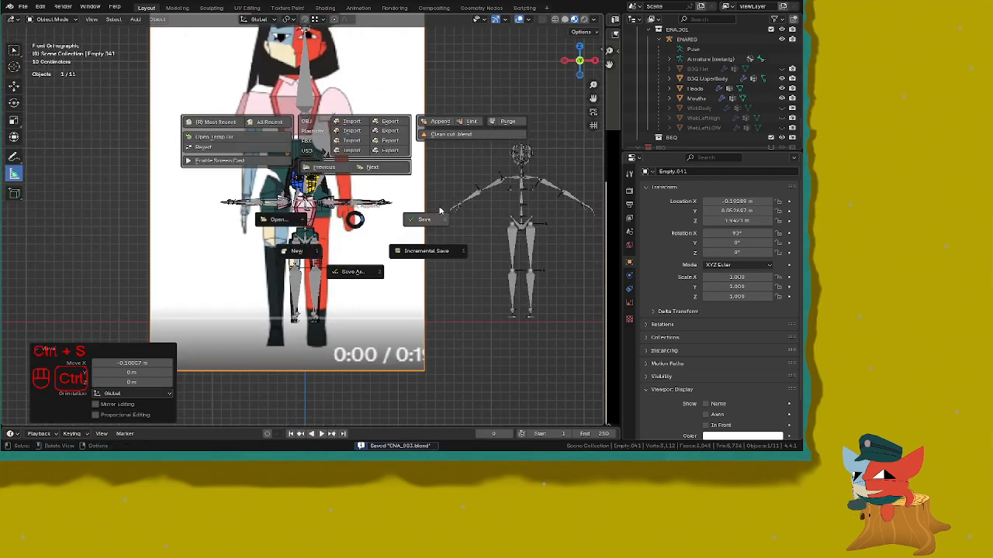
left_click(434, 213)
Step: Scale the reference image down towards the character's size and reposition it over the body, including along Z
middle_click_drag(408, 237, 390, 186, "shift")
scroll(302, 233, "up", 3)
middle_click_drag(220, 249, 265, 292, "shift")
scroll(265, 291, "up", 2)
scroll(420, 138, "down", 4)
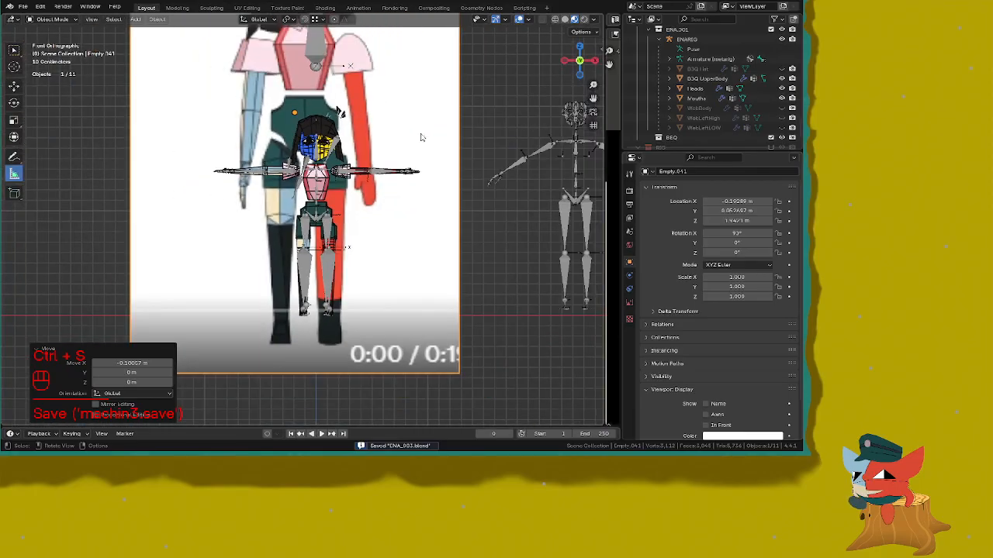
left_click(418, 137)
mouse_move(397, 120)
middle_mouse_down("shift")
mouse_move(409, 160)
mouse_move(403, 117)
mouse_move(379, 119)
middle_mouse_up("shift")
key("s")
left_click(431, 123)
key("g")
left_click(427, 124)
key("g")
key("z")
left_click(408, 164)
Step: Scale the reference image by about 0.806 and lower it about 0.179 m along Z towards the character's feet
scroll(431, 127, "up", 4)
key("s")
left_click(440, 164)
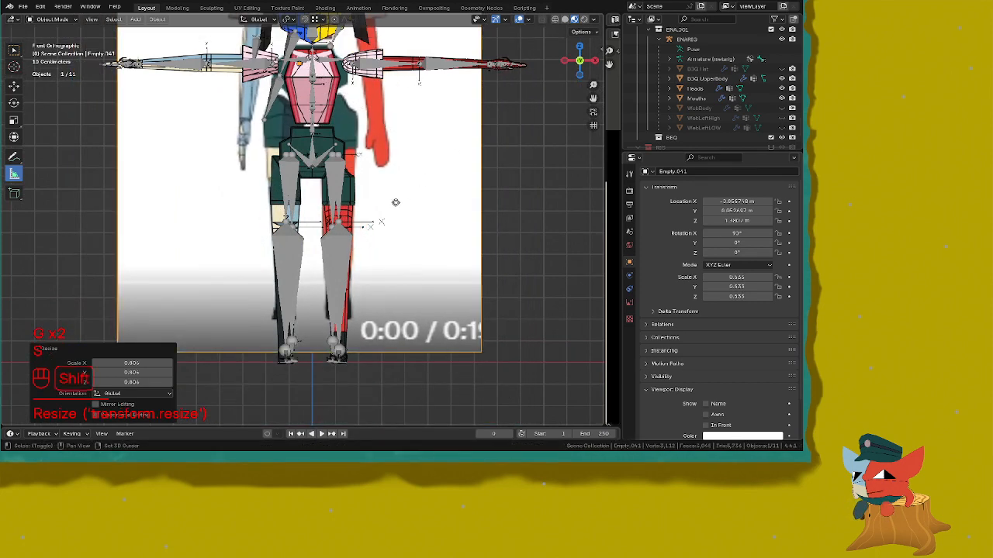
middle_click_drag(395, 201, 386, 130, "shift")
scroll(388, 131, "up", 2)
key("g")
key("x")
key("z")
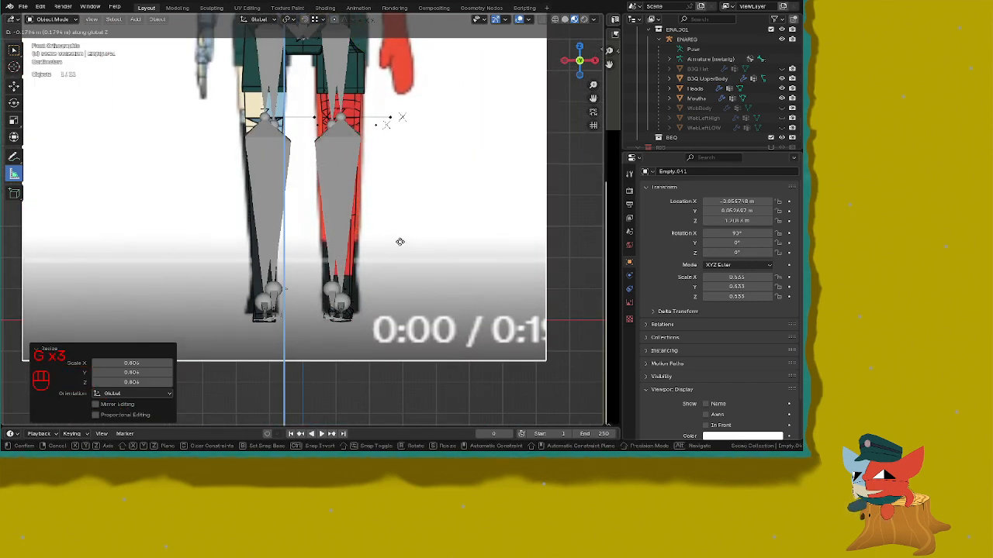
left_click(398, 240)
Step: Enable opacity for the reference image and set it to about 0.35
scroll(398, 240, "down", 5)
left_click(629, 304)
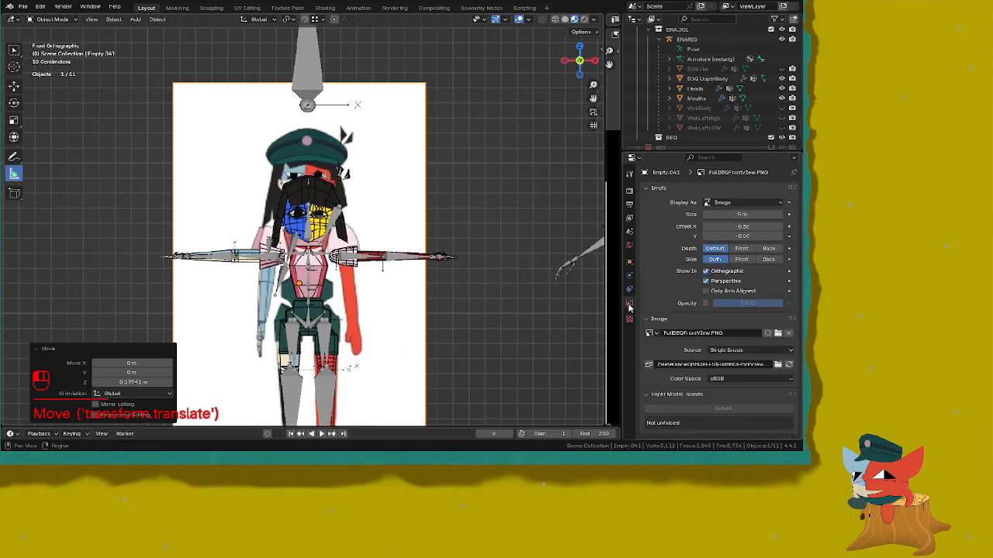
left_click(706, 304)
left_click_drag(733, 308, 690, 307)
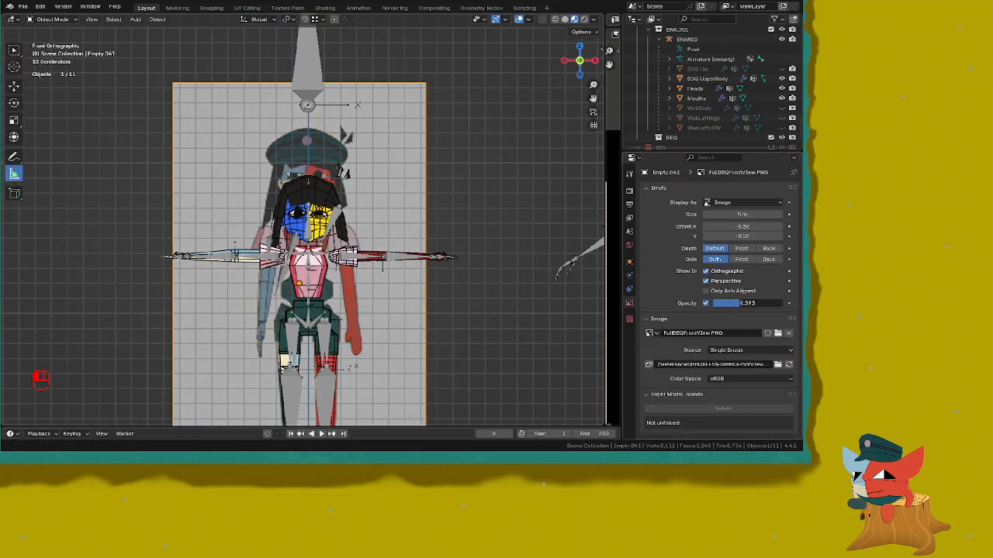
Step: Scale the semi-transparent reference image by about 0.875 to match the character's proportions
middle_click_drag(359, 216, 372, 225, "shift")
scroll(372, 225, "up", 2)
key("s")
left_click(474, 137)
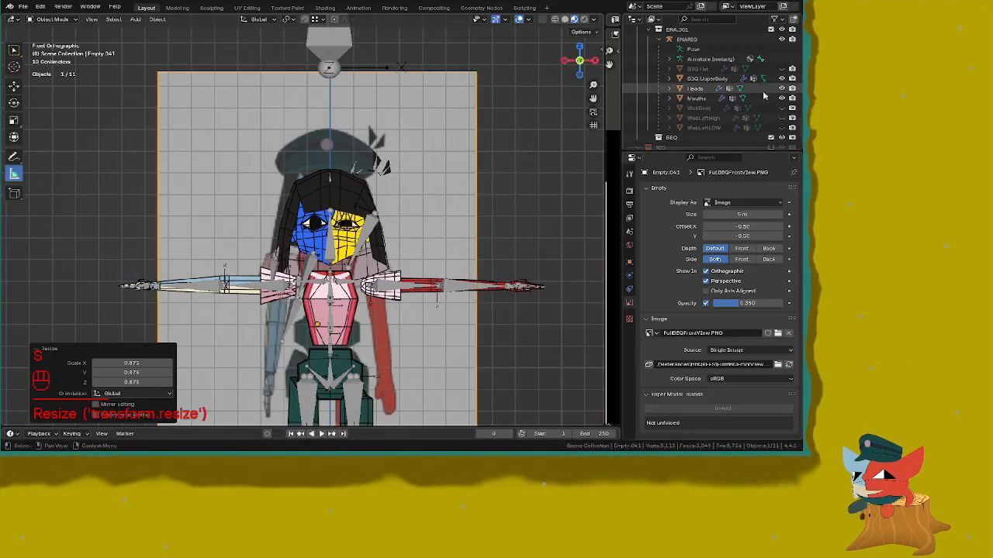
Step: Shift the reference image about 0.015 m along X and lower it about 0.153 m to line up with the legs
scroll(431, 261, "down", 2)
middle_click_drag(431, 261, 420, 110, "shift")
scroll(408, 127, "up", 3)
key("g")
key("x")
right_click(416, 158)
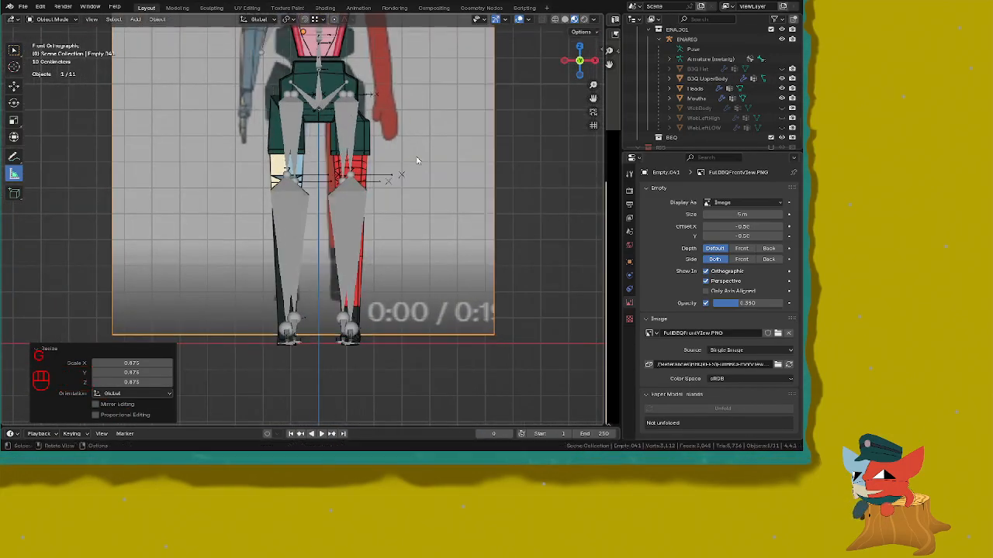
key("g")
key("x")
left_click(457, 154)
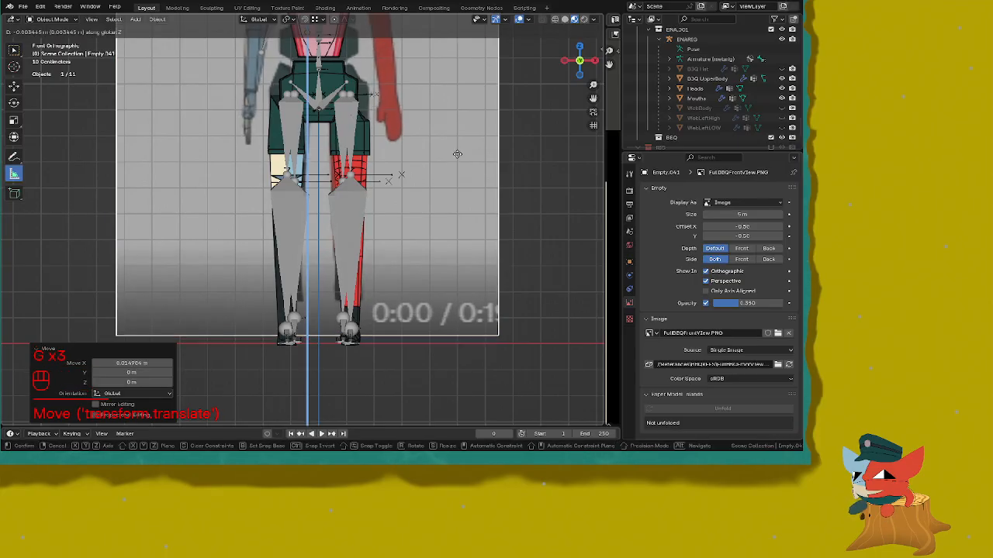
key("g")
key("x")
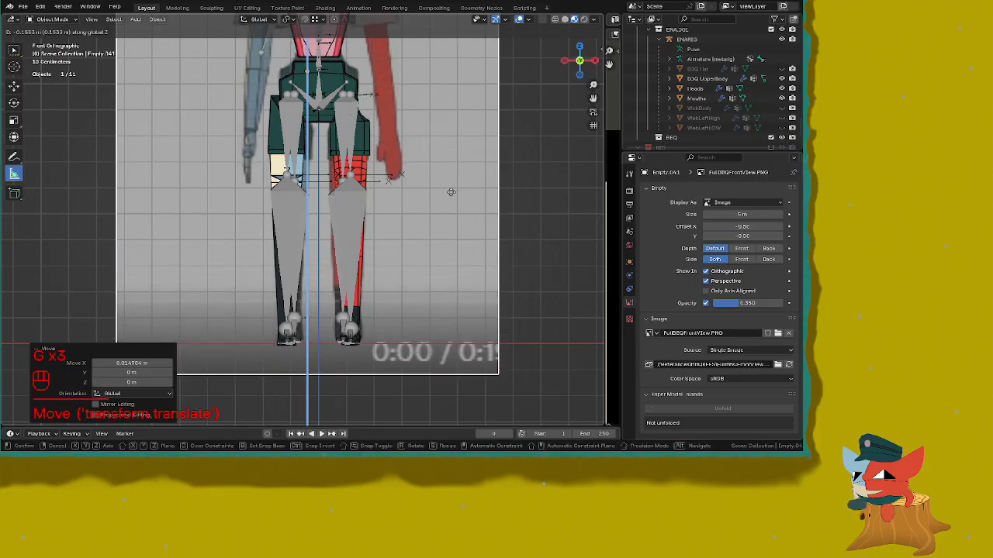
left_click(454, 195)
Step: Switch the viewport to wireframe shading and show the BBQ Hat mesh
scroll(454, 195, "down", 4)
middle_click_drag(372, 117, 371, 249, "shift")
scroll(371, 233, "up", 4)
scroll(369, 251, "up", 2)
mouse_move(368, 176)
middle_mouse_down("shift")
mouse_move(369, 251)
mouse_move(384, 163)
middle_mouse_up("shift")
key("z")
middle_click_drag(351, 122, 325, 153, "shift")
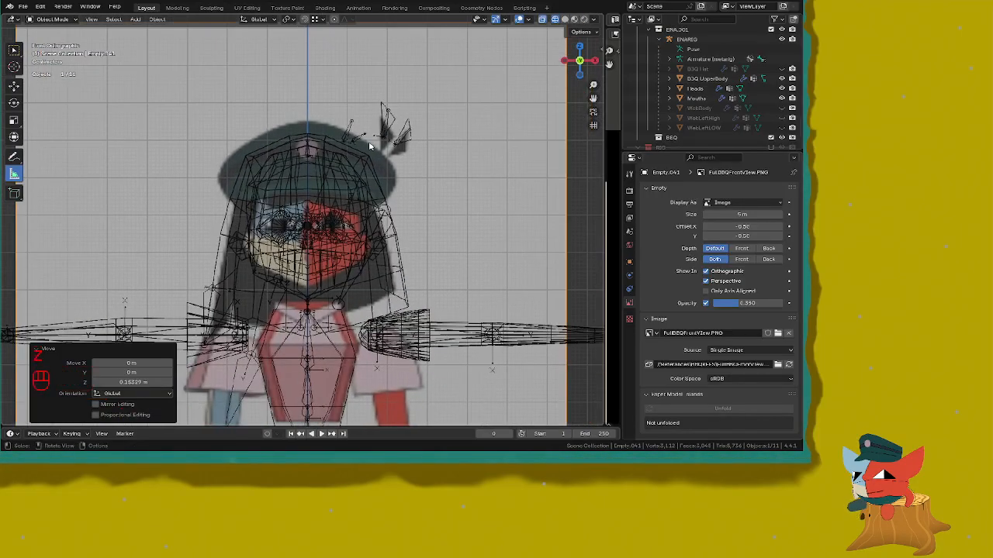
left_click(782, 69)
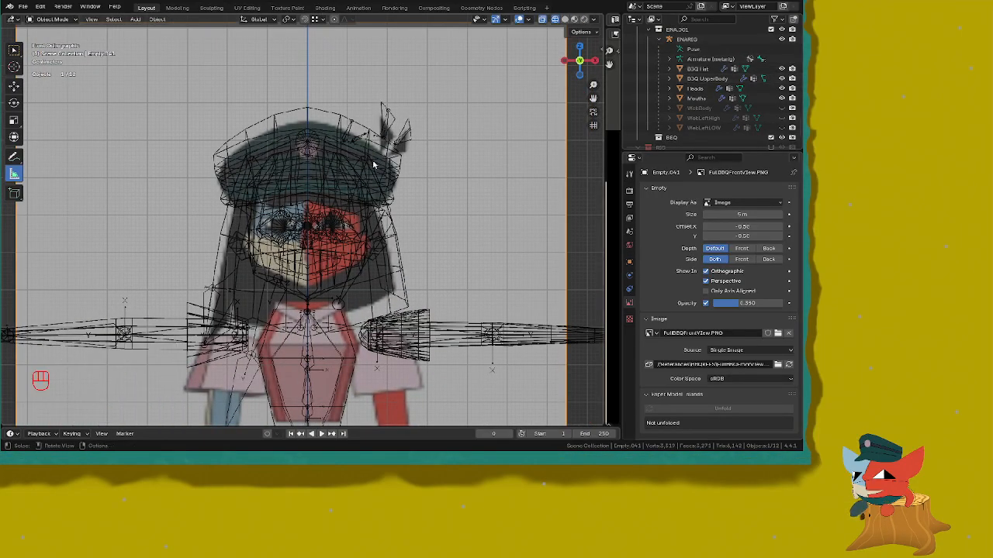
Step: Raise the reference image about 0.037 m along Z to align its cap with the hat wireframe
scroll(317, 116, "down", 2)
key("z")
middle_click_drag(300, 138, 306, 179, "shift")
scroll(306, 179, "up", 2)
key("z")
scroll(254, 152, "up", 3)
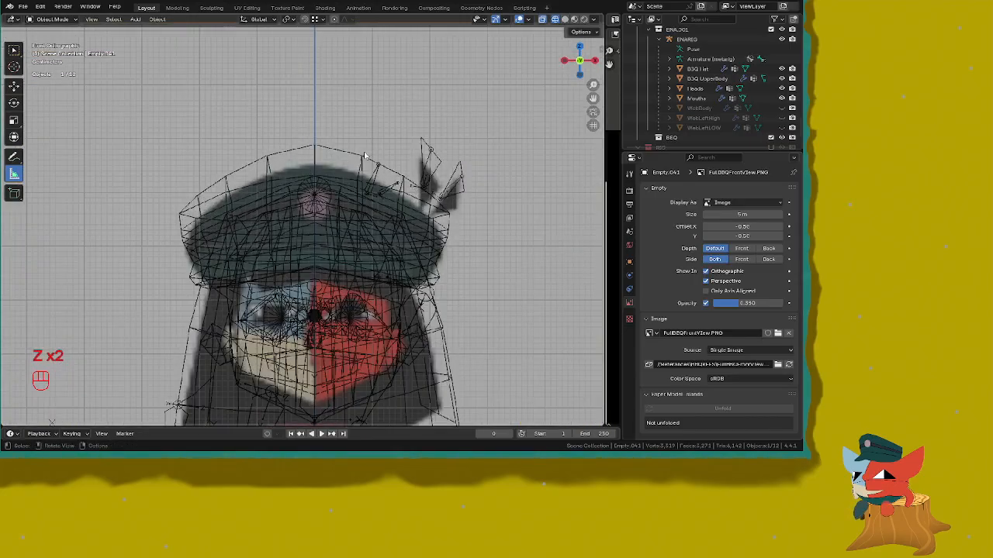
key("g")
left_click(394, 408)
Step: Scale the reference image up by about 1.04 to bring the drawn feet closer to the model's feet
scroll(405, 372, "down", 4)
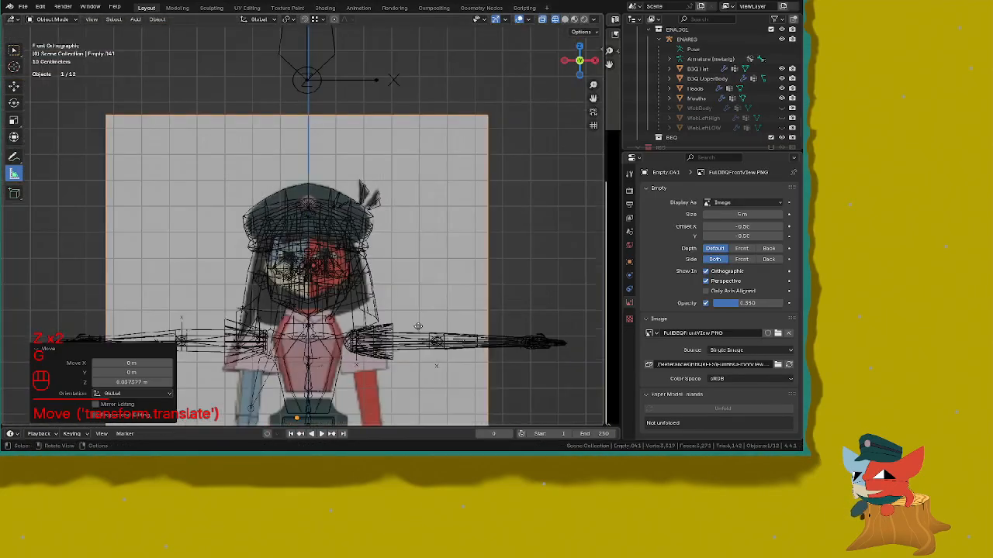
middle_click_drag(419, 328, 399, 341, "shift")
scroll(419, 108, "up", 1)
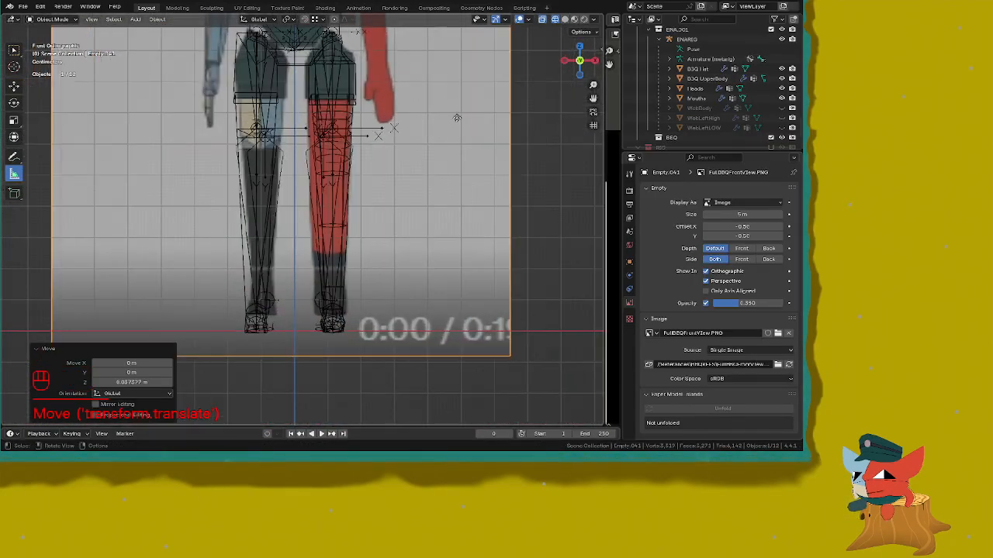
scroll(457, 117, "down", 2)
middle_click_drag(452, 119, 426, 292, "shift")
key("s")
left_click(513, 266)
Step: Lower the reference image about 0.032 m along Z so its cap matches the hat mesh again
middle_click_drag(399, 334, 427, 200, "shift")
scroll(379, 297, "up", 2)
middle_click_drag(379, 256, 391, 423, "shift")
middle_click_drag(407, 74, 419, 344, "shift")
scroll(428, 336, "up", 3)
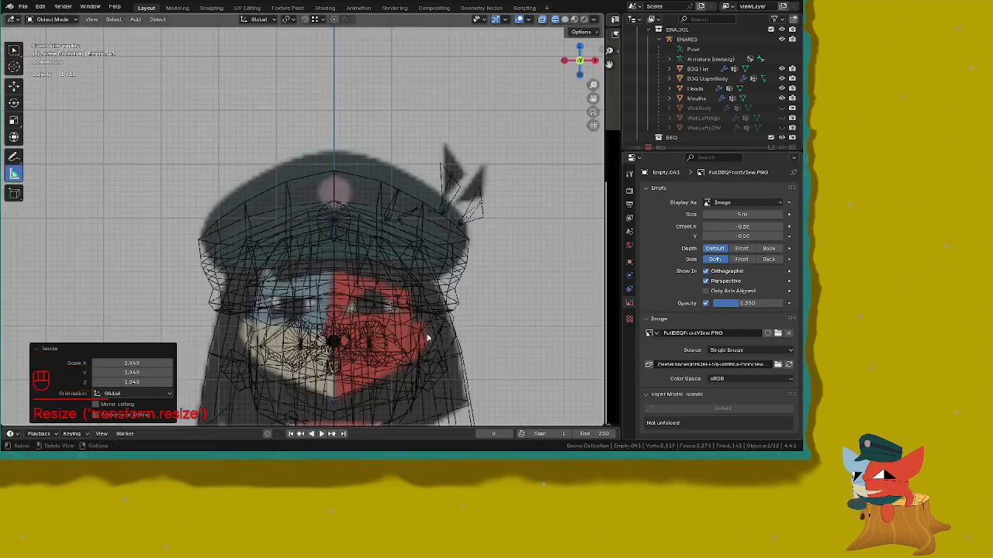
key("g")
right_click(424, 179)
key("g")
middle_click(451, 226)
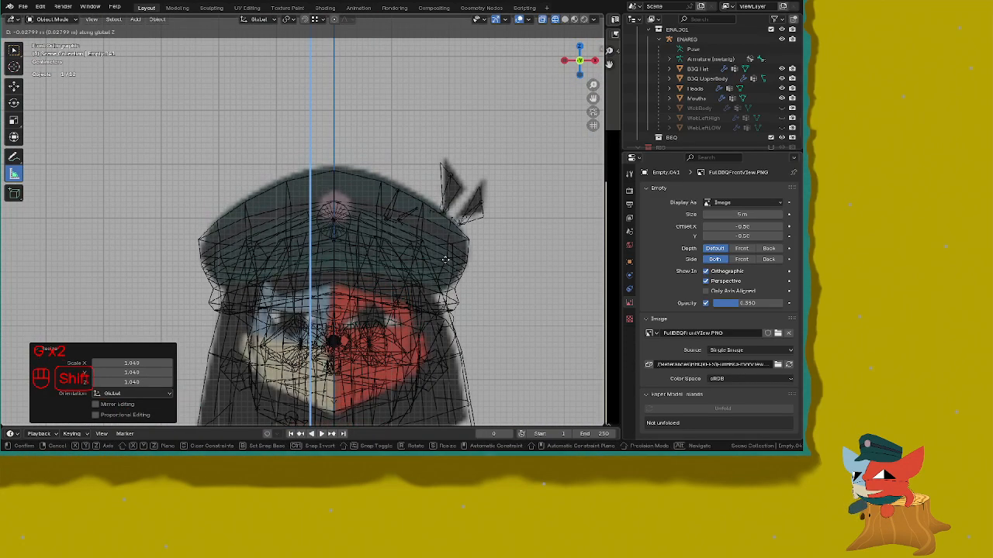
left_click(443, 277)
Step: Scale the reference image by about 0.989 to fit the drawn feet to the ground line
scroll(442, 279, "down", 5)
middle_click_drag(424, 287, 390, 276, "shift")
scroll(389, 276, "up", 3)
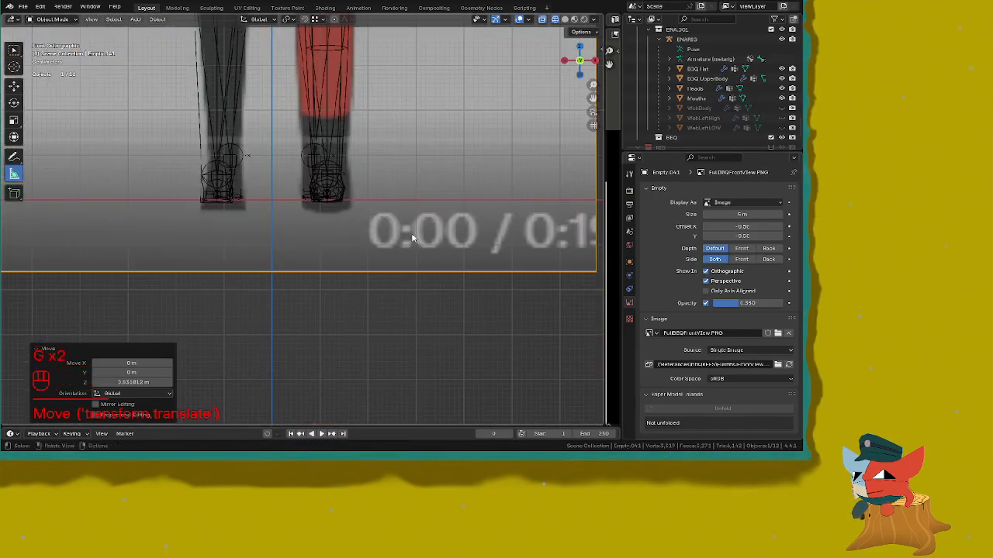
middle_click_drag(395, 222, 410, 339, "shift")
key("s")
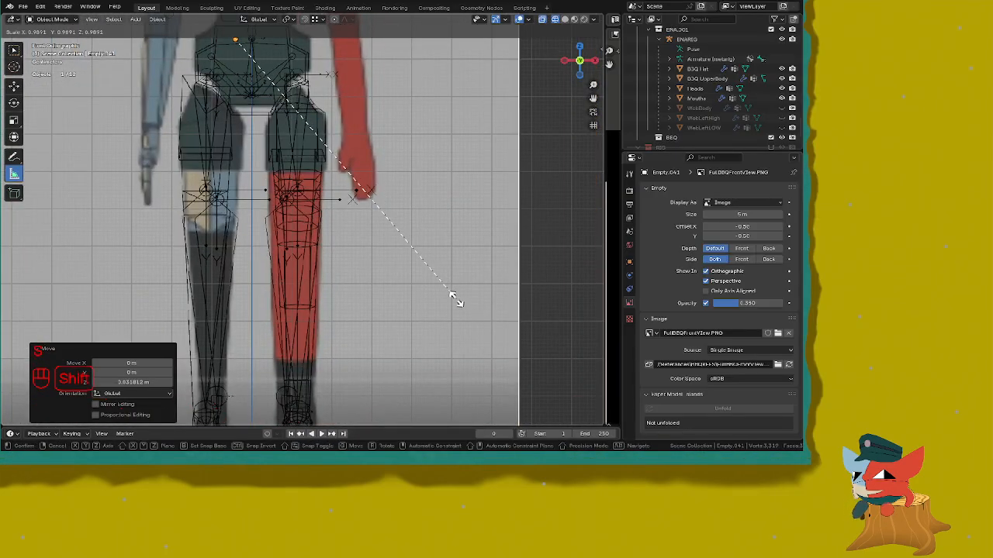
left_click(456, 299)
Step: Raise the reference image about 0.004 m along Z to fine-tune the cap's alignment with the hat mesh
scroll(348, 193, "down", 2)
middle_click_drag(348, 193, 402, 551, "shift")
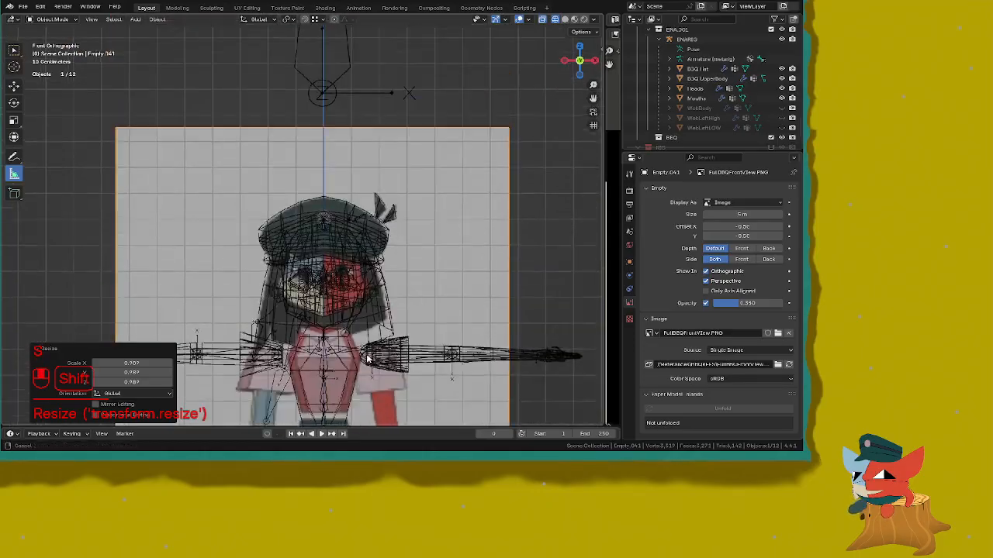
scroll(380, 288, "up", 6)
key("g")
key("y")
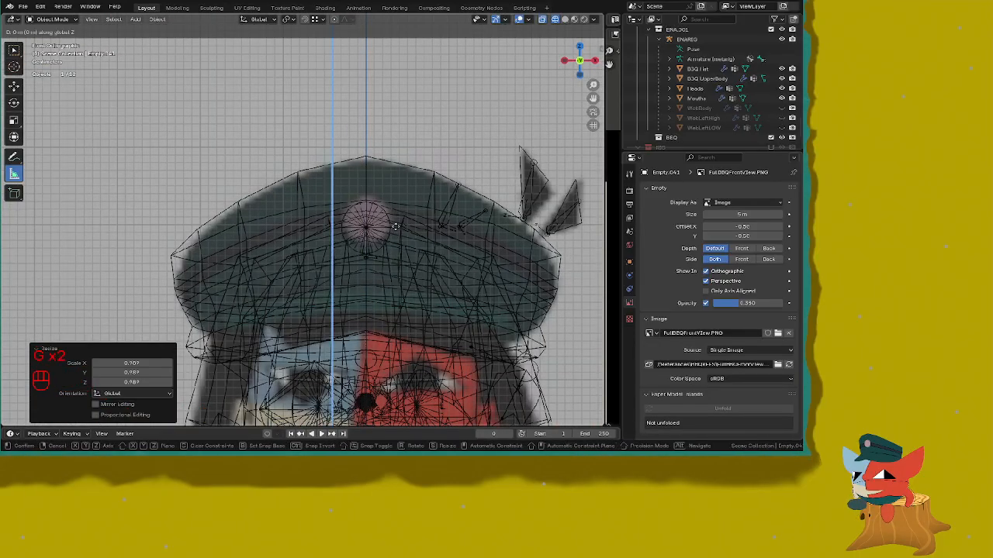
left_click(399, 202)
Step: Compare the BBQ outfit's legs, shorts, pelvis and torso wireframe with the aligned reference image
scroll(392, 157, "down", 4)
middle_click_drag(390, 157, 373, 363, "shift")
scroll(373, 126, "up", 3)
scroll(373, 160, "up", 3)
scroll(373, 363, "down", 3)
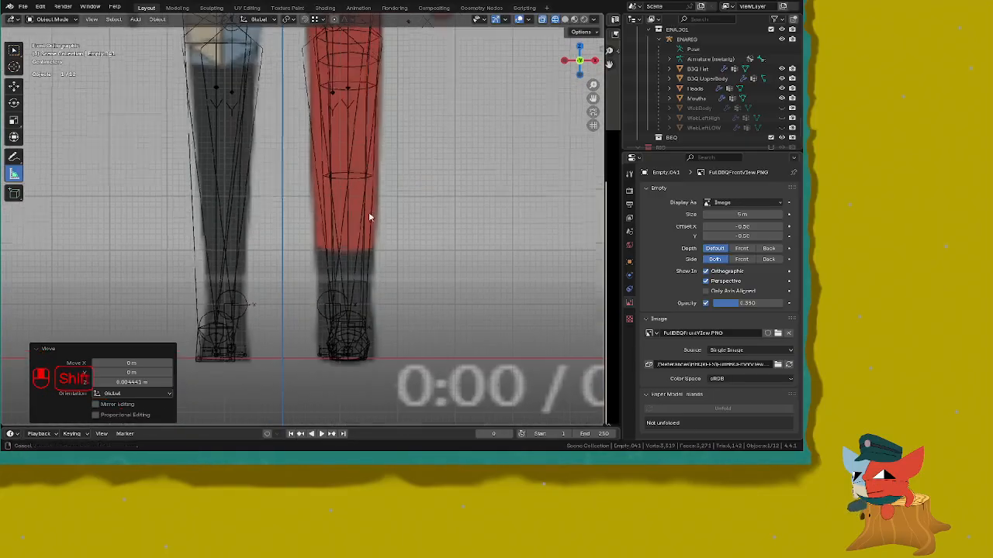
middle_click_drag(368, 212, 370, 433, "shift")
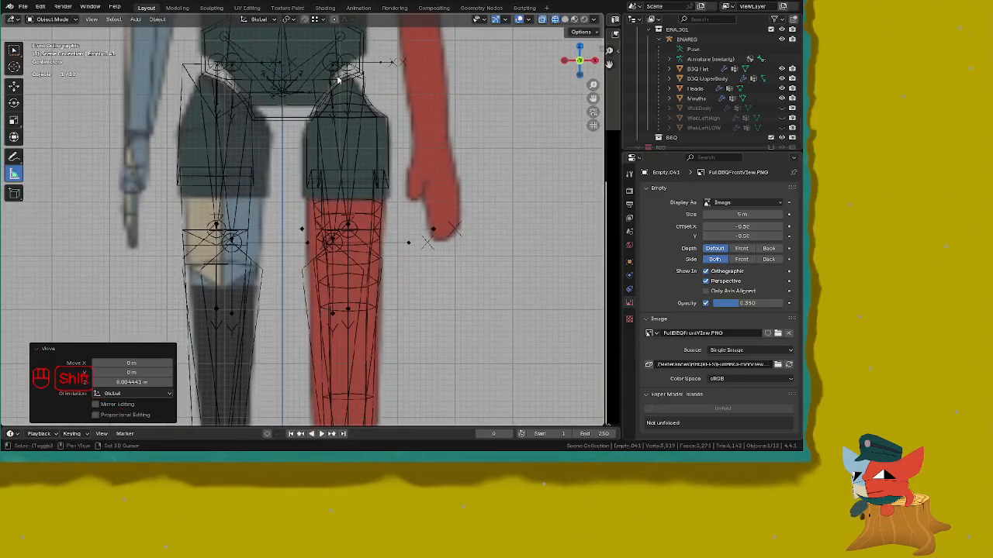
middle_click_drag(330, 110, 372, 377, "shift")
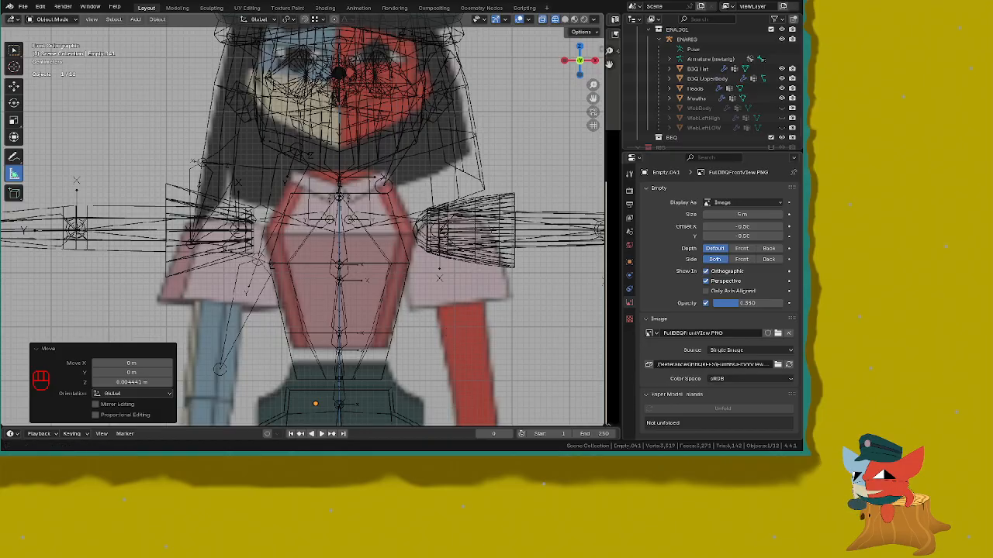
scroll(359, 246, "down", 5)
scroll(359, 247, "up", 8)
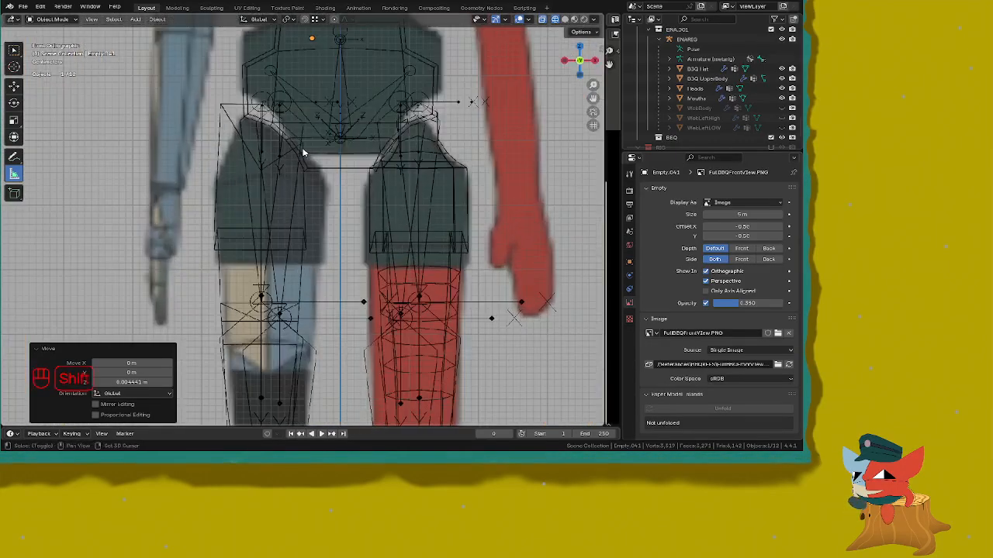
middle_click_drag(295, 116, 271, 158, "shift")
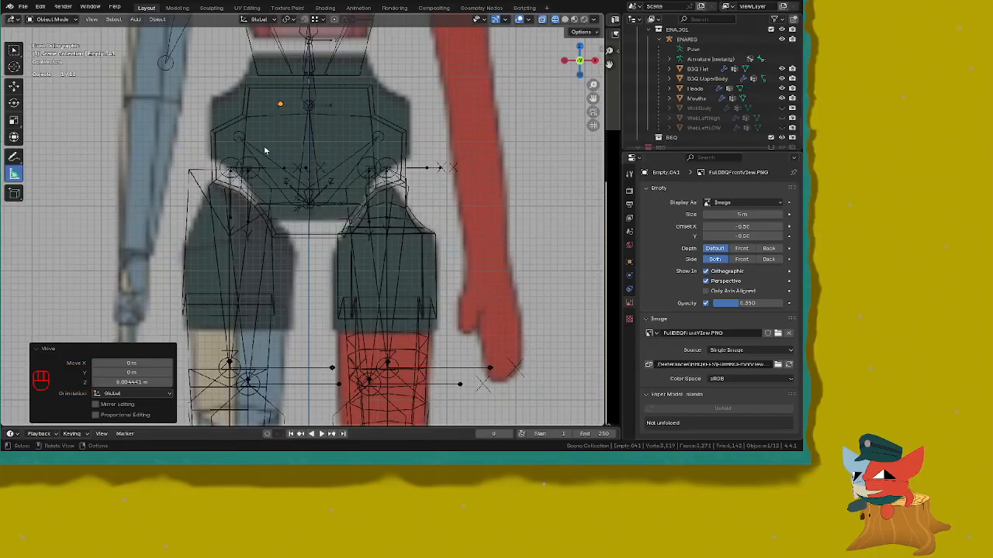
scroll(266, 150, "up", 2, "shift")
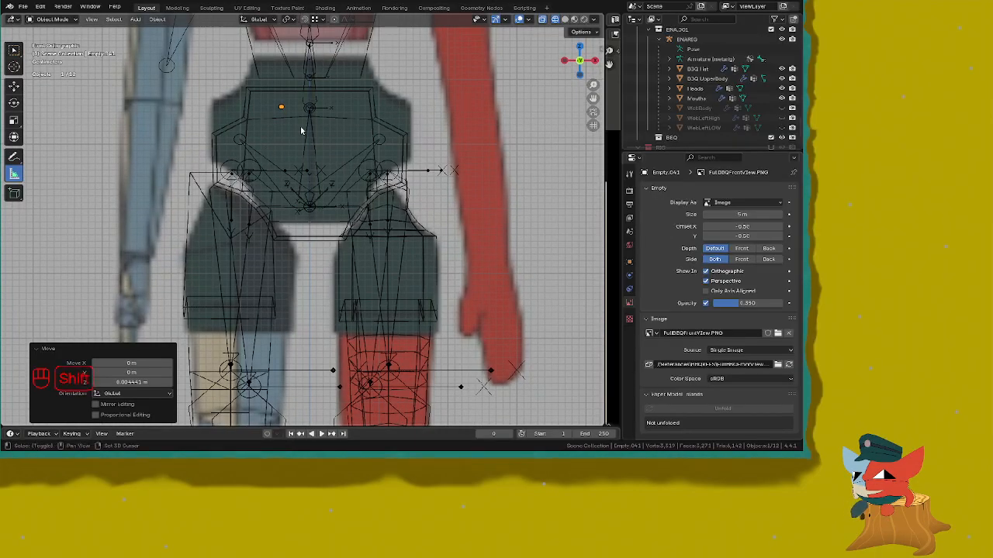
Step: Select the BBQ UpperBody mesh and compare its torso and collar wireframe with the front-view reference image
middle_click_drag(265, 152, 286, 398, "shift")
left_click(314, 240)
middle_click_drag(264, 247, 265, 302, "shift")
scroll(264, 272, "up", 2)
key("z")
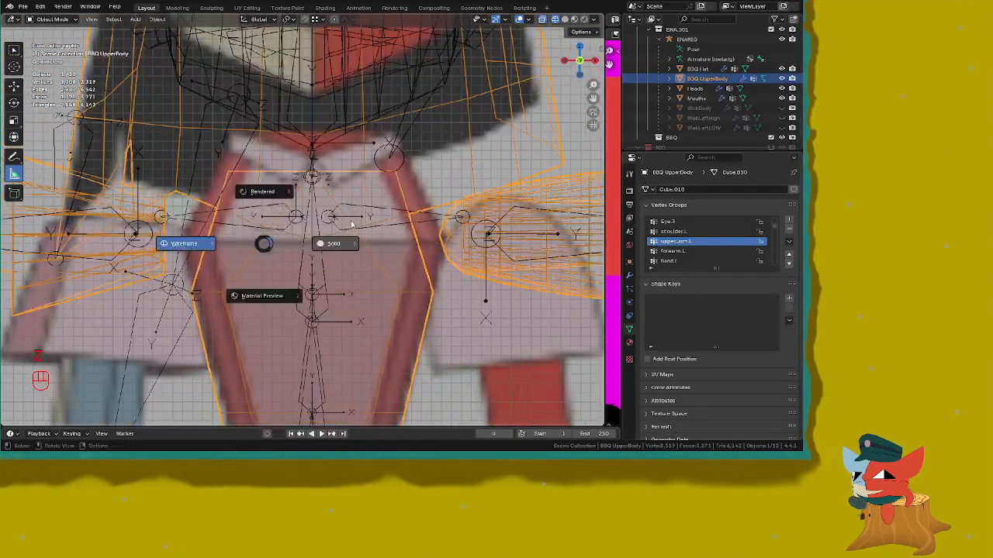
left_click(348, 224)
key("z")
left_click(212, 164)
middle_click_drag(213, 164, 228, 246, "shift")
scroll(241, 233, "up", 2)
middle_click_drag(248, 201, 238, 271, "shift")
scroll(237, 271, "down", 2)
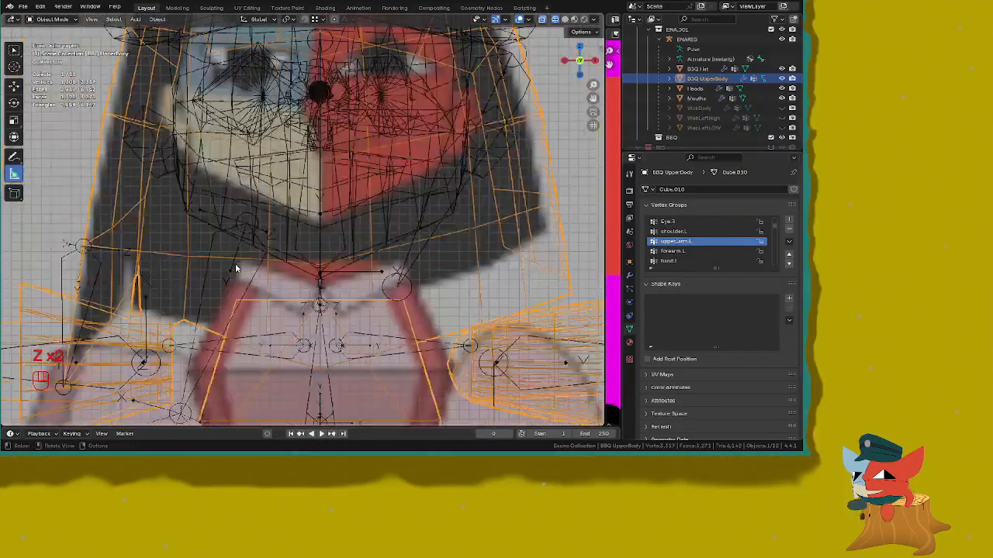
scroll(311, 237, "down", 1)
Step: Inspect the hat, head and upper body from an angled perspective in both wireframe and solid shading
key("z")
left_click(457, 194)
scroll(473, 189, "down", 4)
key("z")
left_click(210, 188)
middle_click_drag(209, 189, 168, 182)
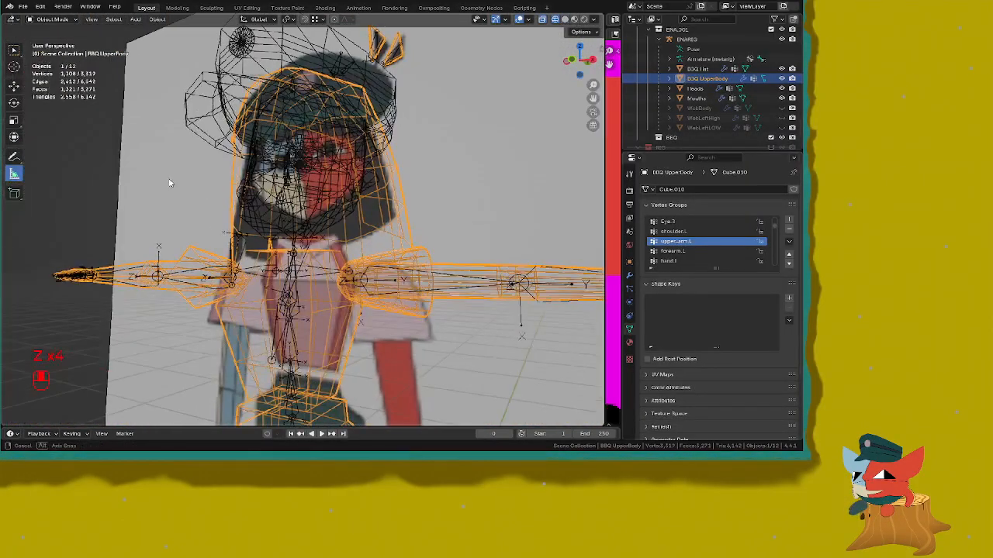
key("z")
left_click(359, 175)
middle_click_drag(360, 176, 375, 179)
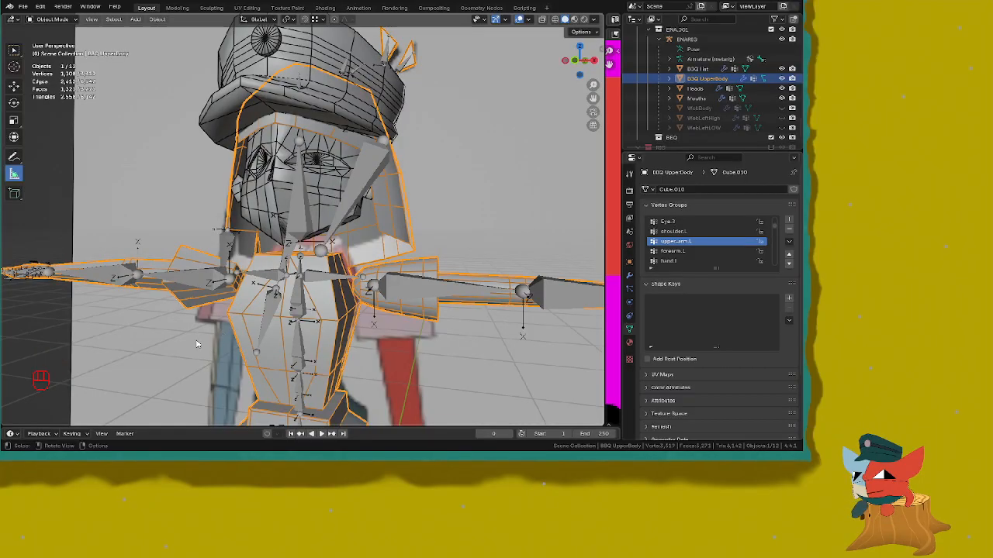
Step: Compare the waist and pelvis of BBQ UpperBody with the reference image in front-view wireframe shading
middle_click_drag(304, 293, 350, 41)
scroll(349, 290, "up", 4)
key("KP_1")
key("z")
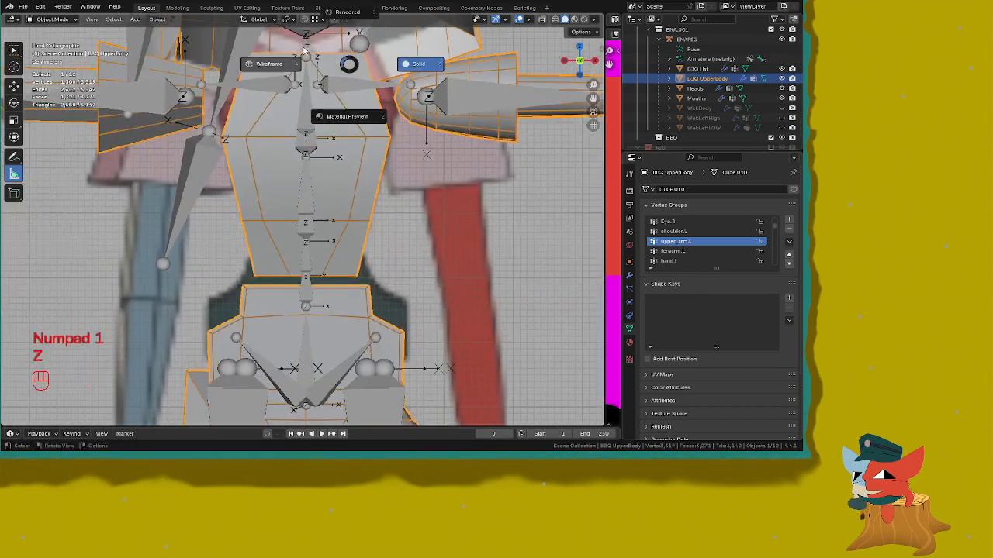
left_click(284, 65)
middle_click_drag(223, 64, 288, 69, "shift")
scroll(264, 66, "down", 4)
scroll(301, 145, "up", 4)
middle_click_drag(300, 145, 274, 173, "shift")
Step: Save the scene file ENA_003.blend
key("ctrl+s")
left_click(392, 158)
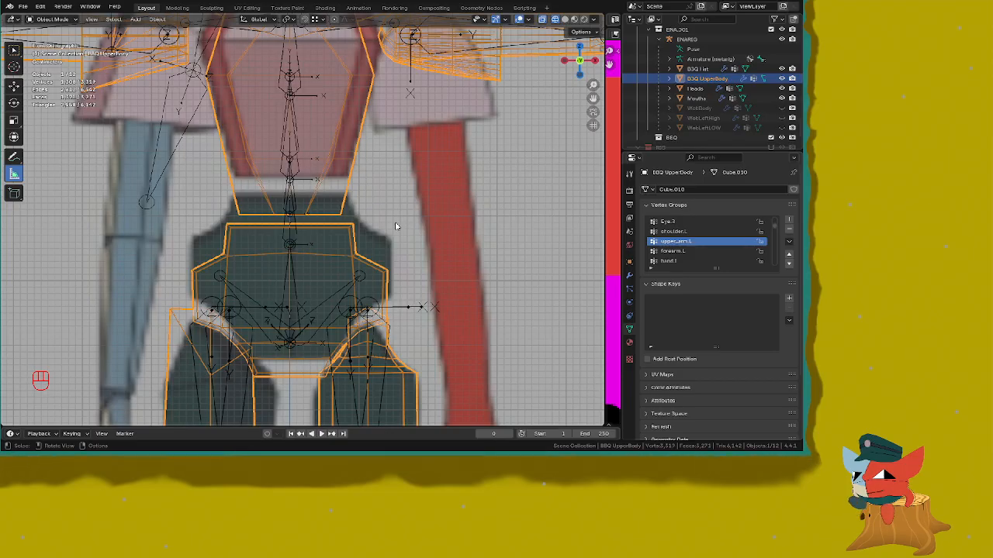
scroll(395, 227, "down", 4)
middle_click_drag(291, 112, 399, 197, "shift")
scroll(296, 182, "up", 2)
scroll(280, 181, "up", 3)
key("ctrl+s")
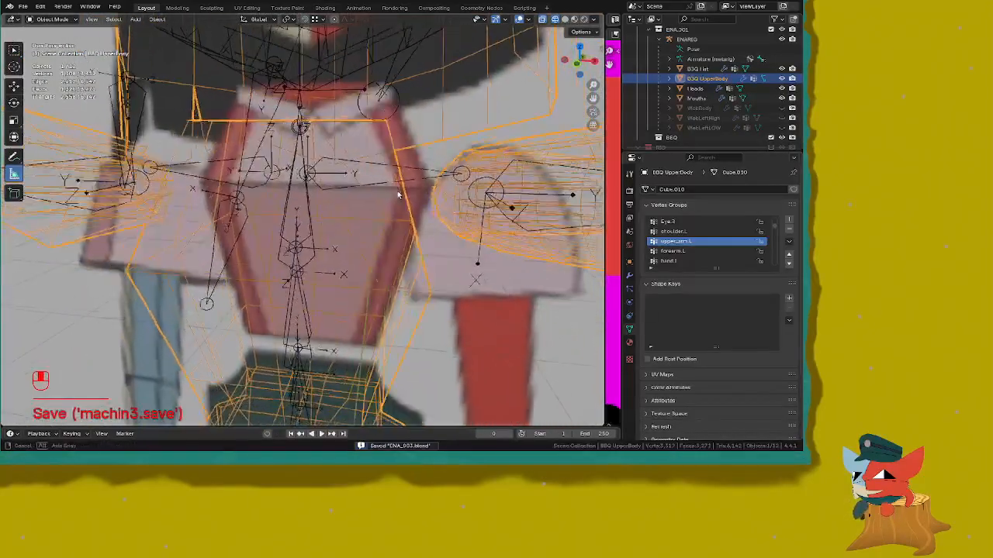
Step: Open the ENARIG armature in Edit Mode with solid shading and inspect its chest and spine bones from an angle
key("KP_1")
middle_click_drag(332, 160, 289, 210)
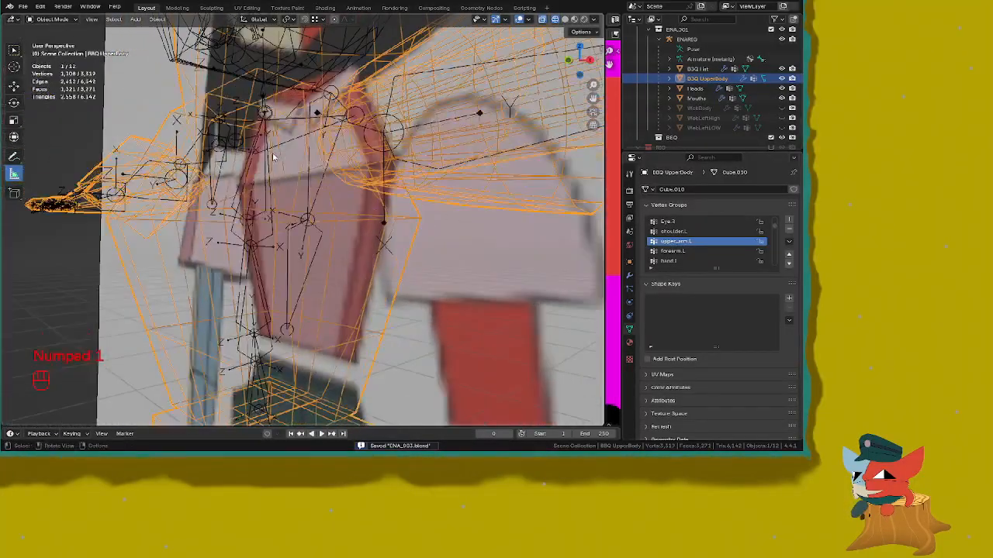
key("z")
key("shift+Tab")
left_click(289, 211)
key("Tab")
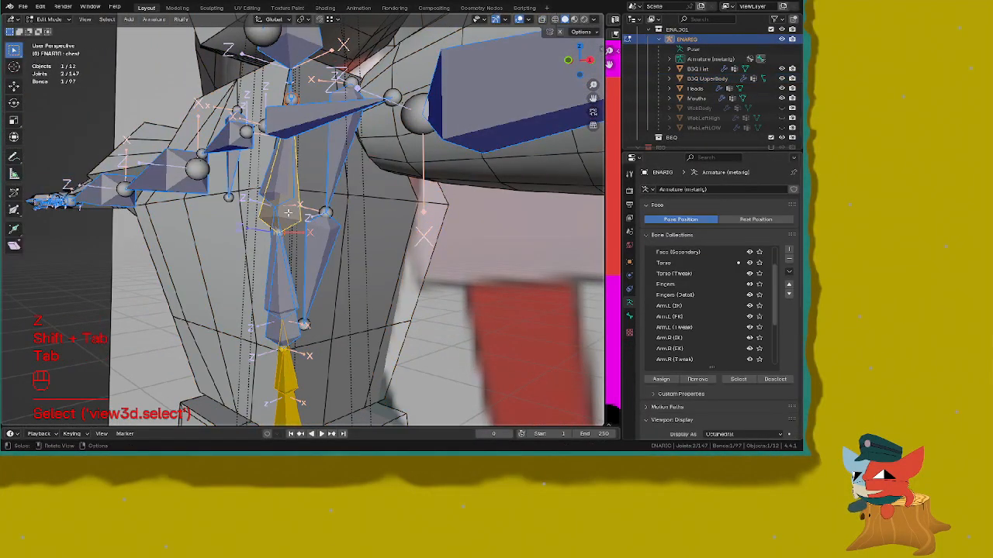
middle_click_drag(280, 198, 335, 208)
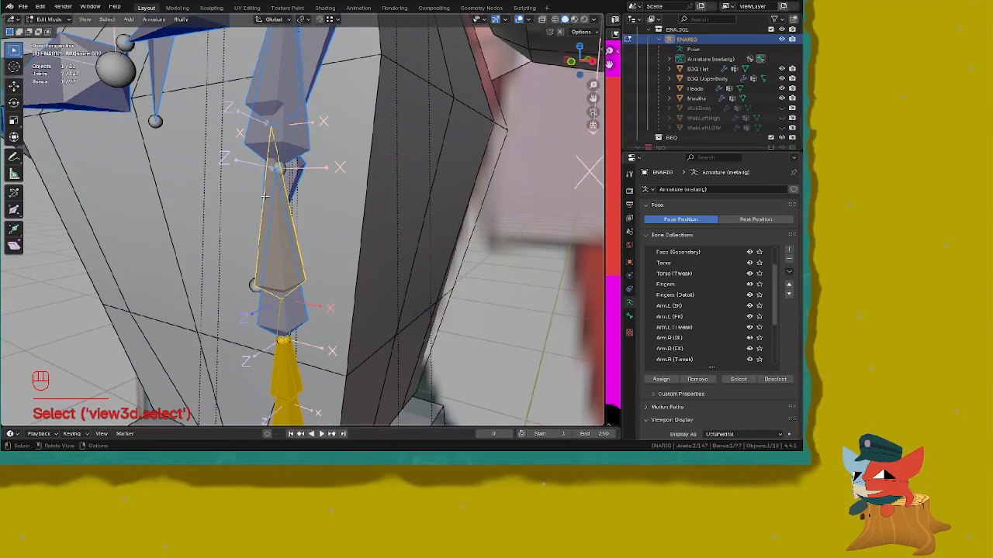
middle_click_drag(286, 234, 268, 225)
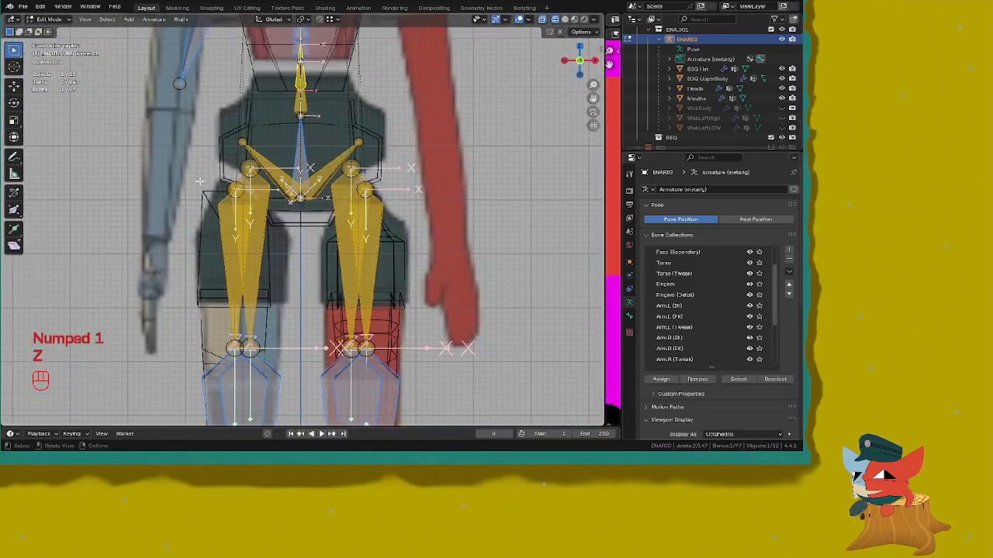
Step: Compare the rig's leg, hip, spine and arm bones with the reference image in front-view wireframe
scroll(237, 199, "up", 3)
middle_click_drag(236, 199, 256, 154, "shift")
scroll(262, 115, "down", 4)
middle_click_drag(262, 115, 264, 224, "shift")
scroll(305, 138, "up", 1)
middle_click_drag(305, 138, 310, 248, "shift")
scroll(313, 167, "down", 3)
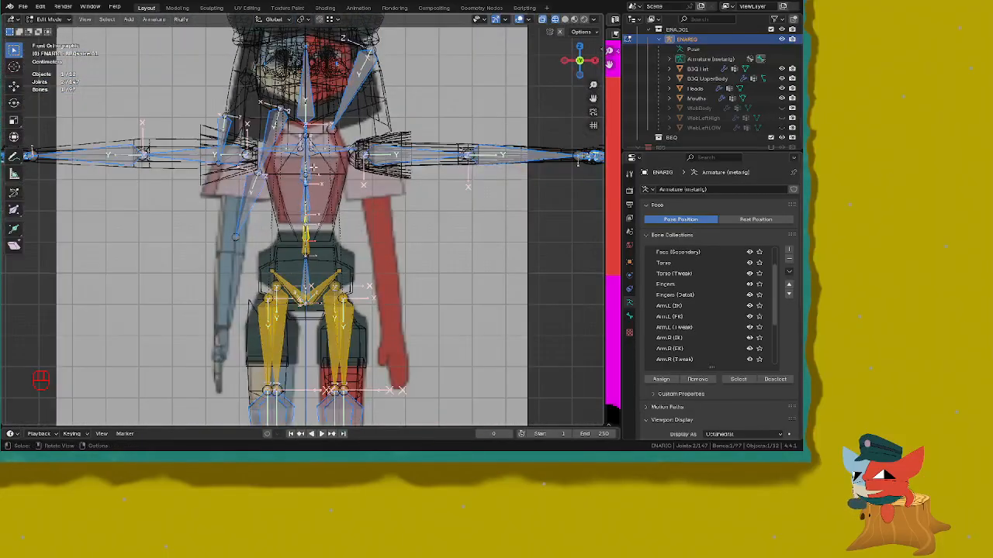
middle_click_drag(318, 144, 317, 174, "shift")
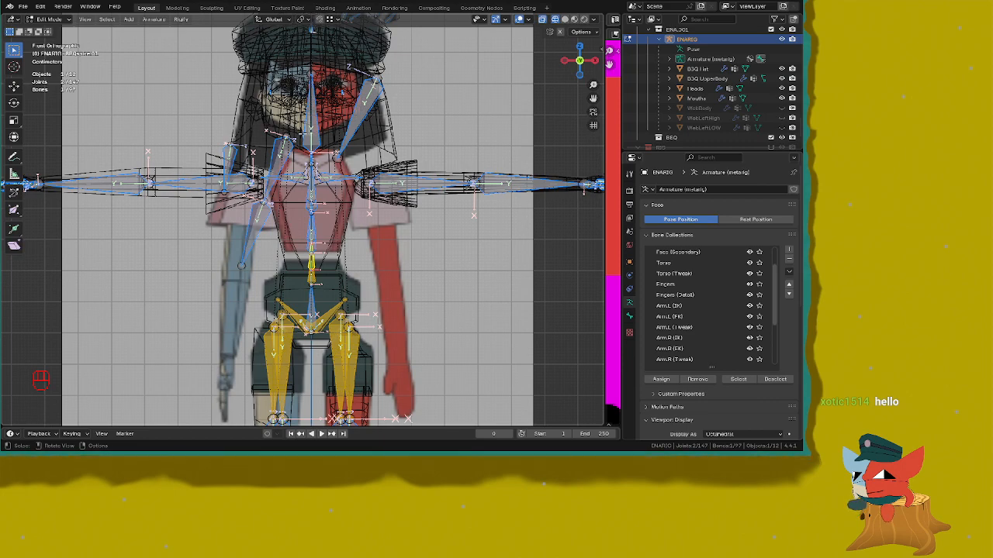
scroll(311, 117, "down", 4)
scroll(311, 117, "up", 3)
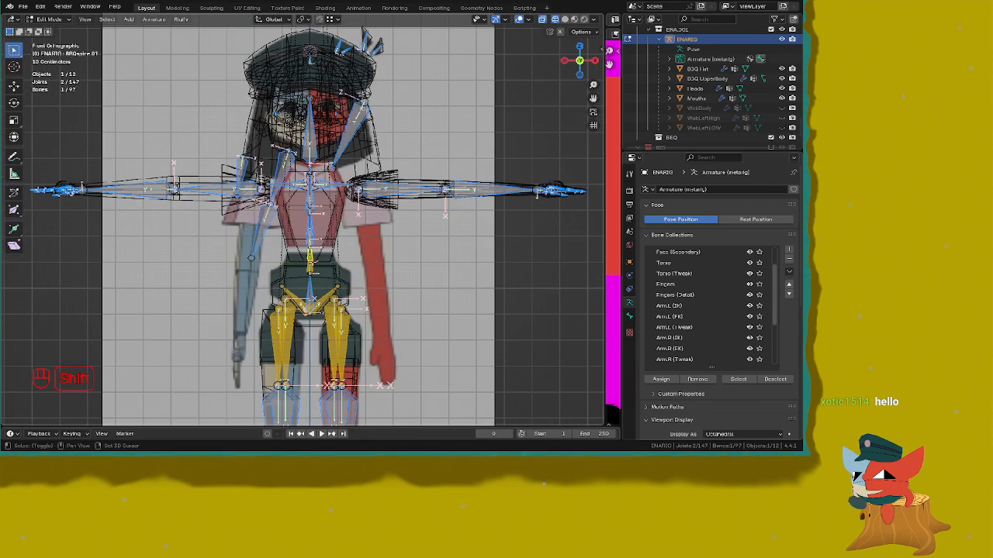
middle_click_drag(336, 332, 306, 215, "shift")
scroll(341, 136, "up", 4)
middle_click_drag(369, 128, 314, 148, "shift")
Step: Select the outer thigh bone of the character's left leg in Pose Mode and return ENARIG to Edit Mode
left_click(318, 87)
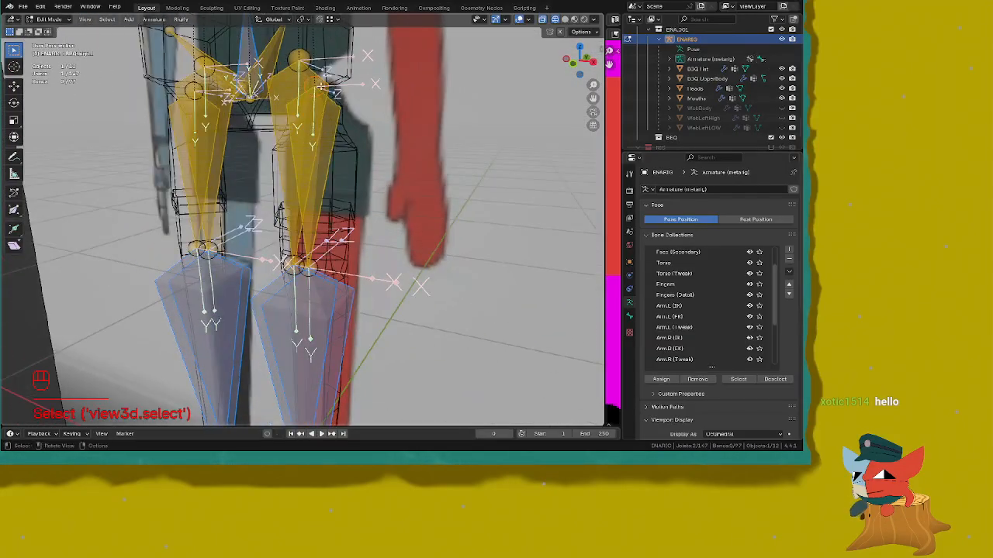
middle_click_drag(318, 87, 338, 116)
left_click(70, 18)
left_click(53, 51)
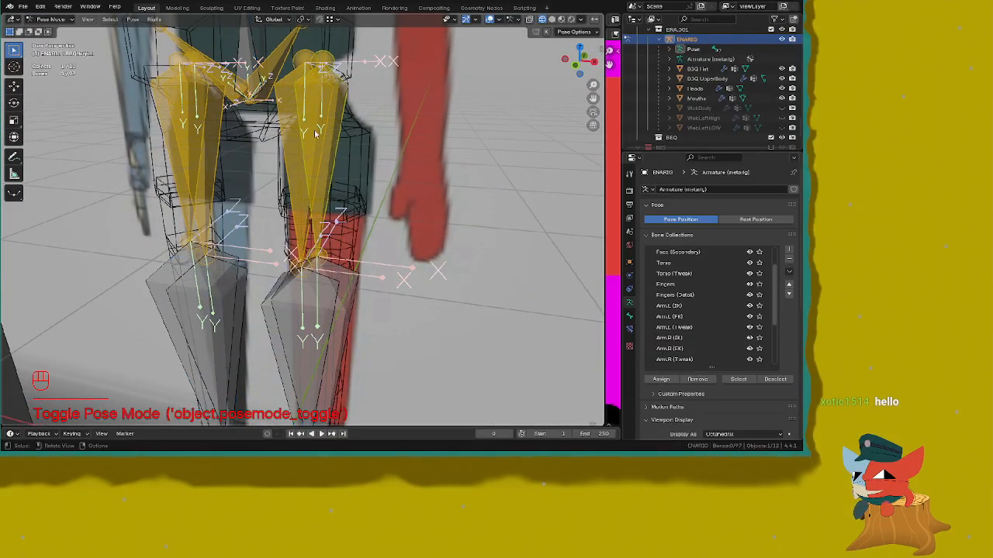
left_click(329, 136)
key("Tab")
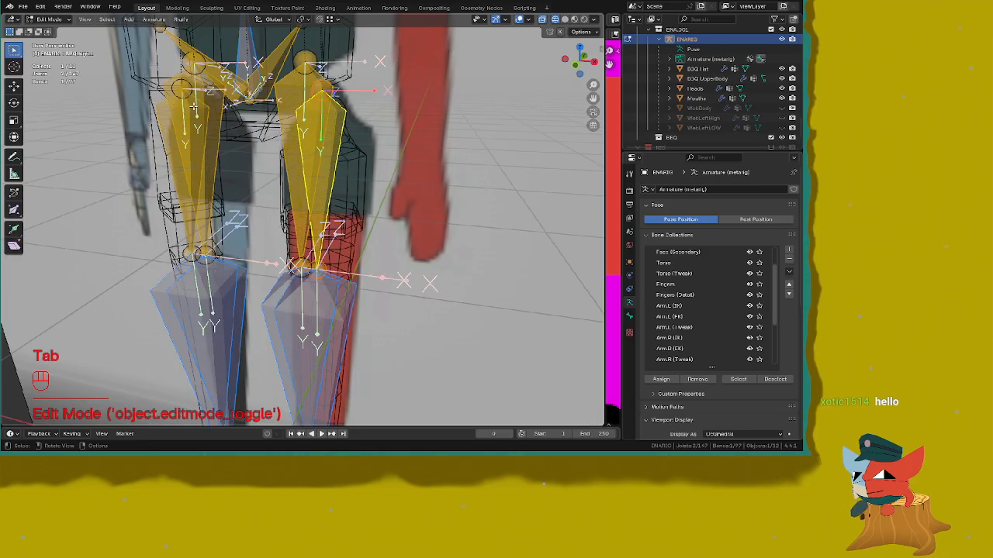
Step: Switch ENARIG repeatedly between Pose Mode and Edit Mode in front view to compare the leg bones' positions
key("KP_1")
key("Tab")
key("Tab")
key("Tab")
key("Tab")
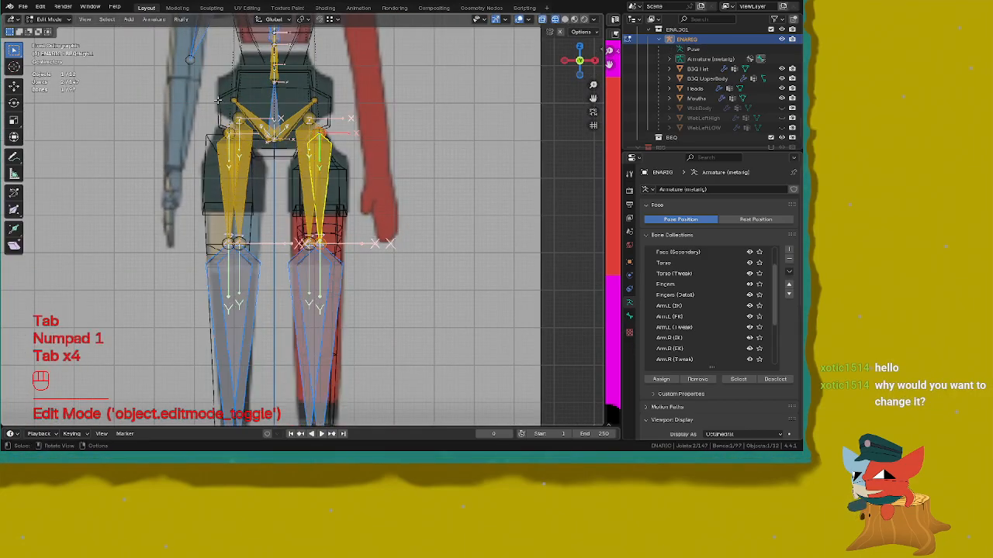
scroll(223, 93, "down", 4)
key("Tab")
key("Tab")
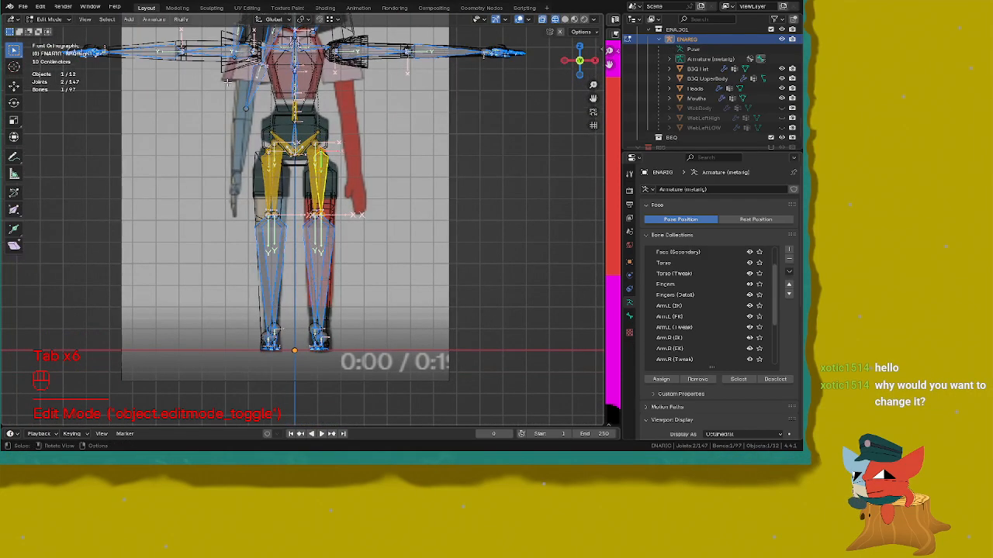
Step: Save the scene again with the rig still in Edit Mode
key("ctrl+s")
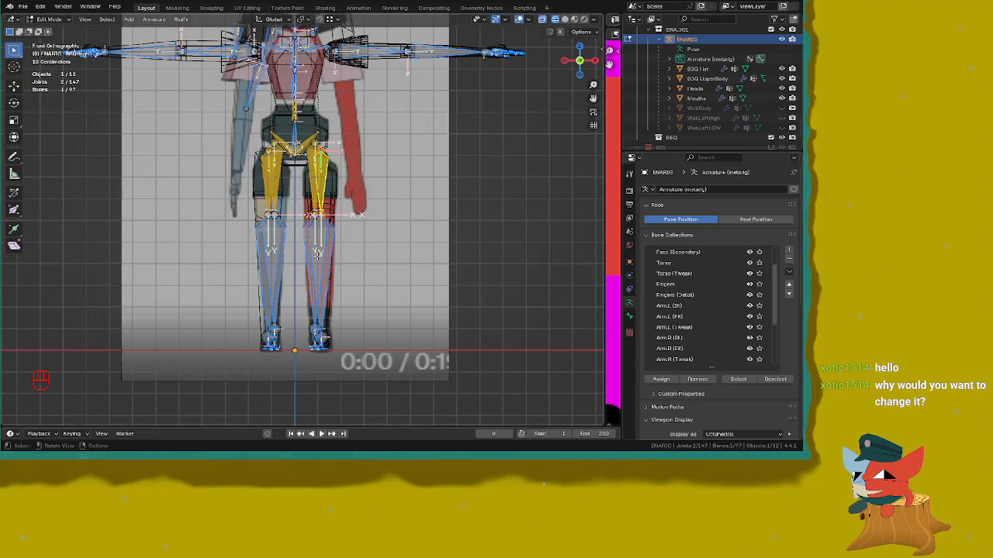
scroll(336, 180, "up", 4)
scroll(336, 181, "down", 4)
key("ctrl+s")
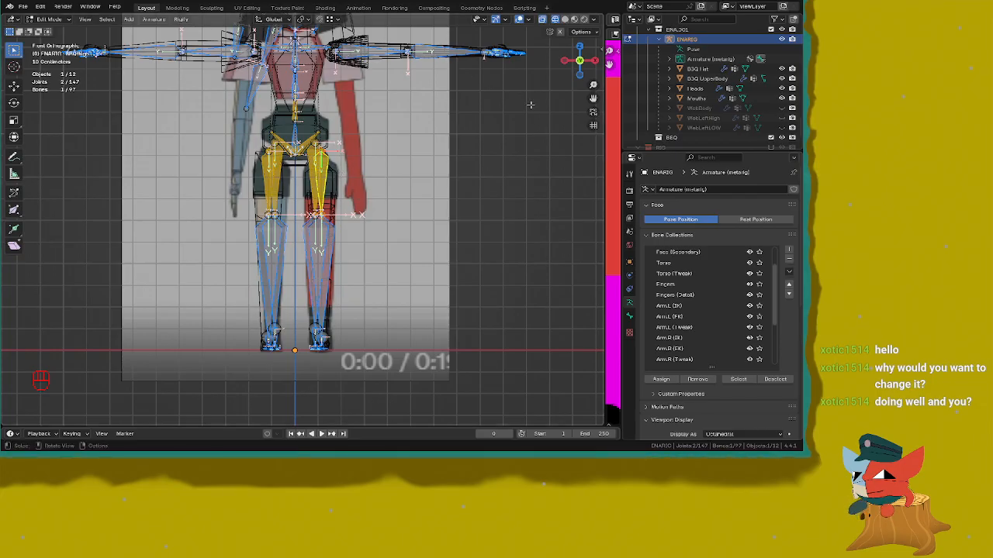
Step: Examine the hip and thigh bones up close and at full-figure scale against the reference image
scroll(358, 175, "up", 5)
middle_click_drag(364, 172, 347, 229, "shift")
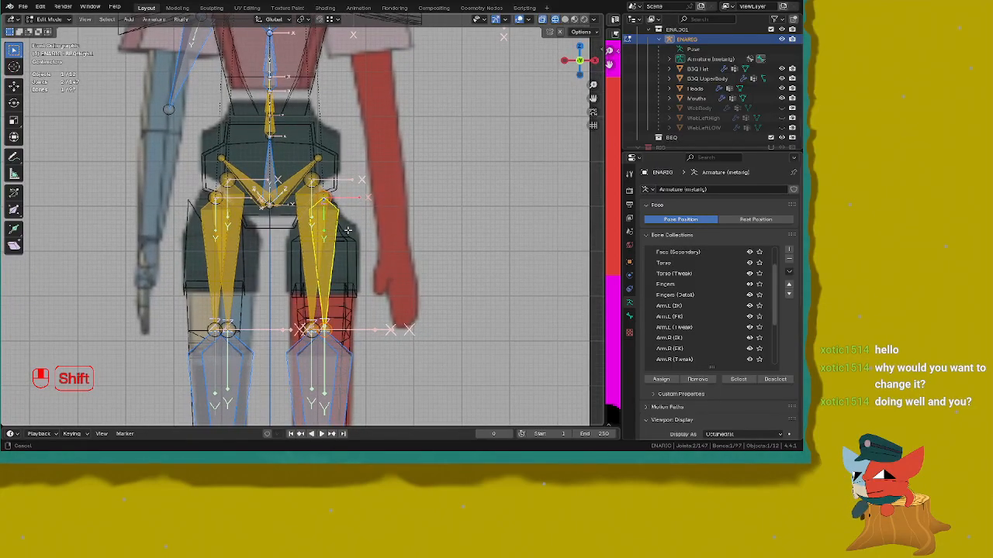
middle_click_drag(333, 186, 320, 237)
key("KP_1")
key("KP_1")
key("KP_1")
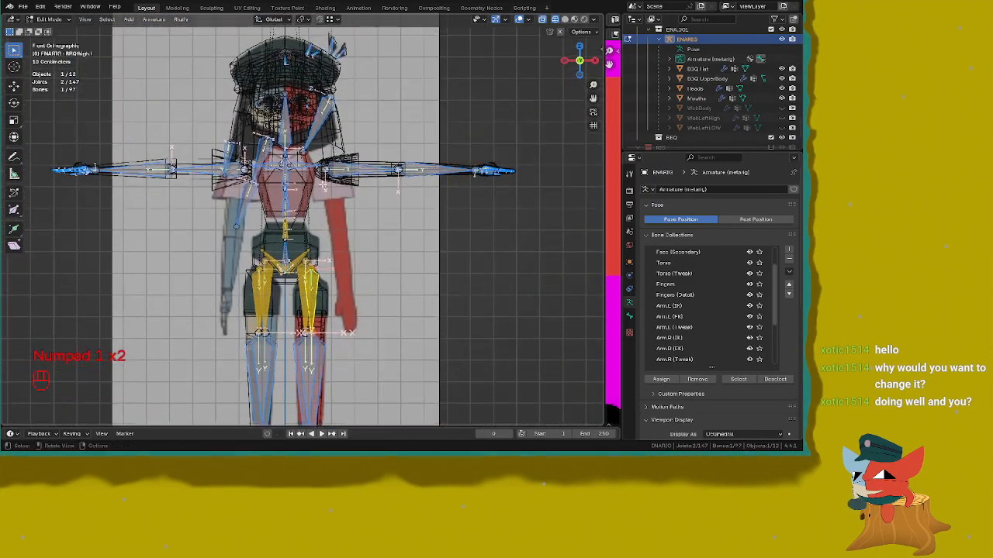
scroll(341, 217, "up", 2)
scroll(365, 213, "down", 4)
middle_click_drag(370, 212, 362, 194, "shift")
Step: Leave Edit Mode and lower the FullBBQFrontView reference image about 0.04 m along Z to fit its collar to the torso mesh
key("Tab")
left_click(361, 194)
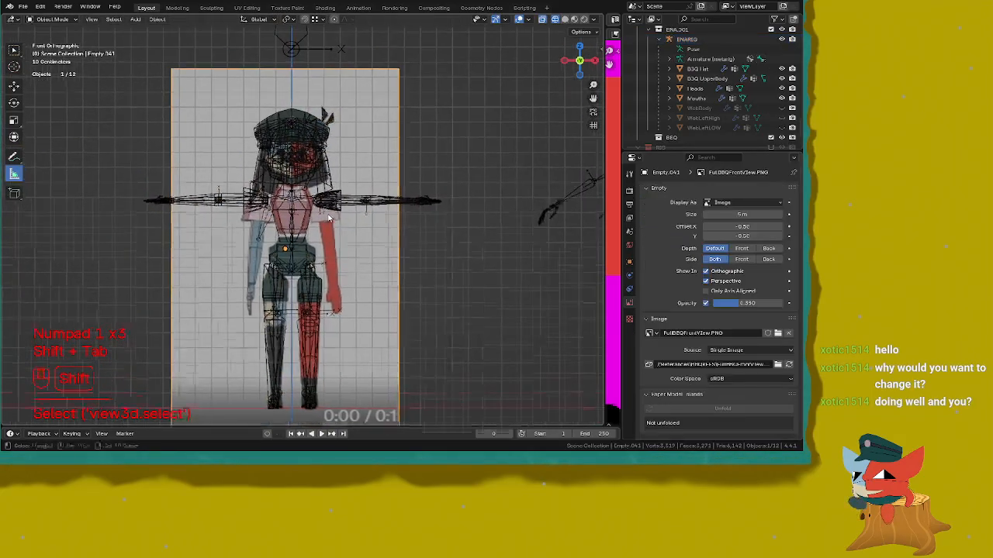
scroll(388, 171, "up", 6)
scroll(421, 124, "up", 2)
middle_click_drag(394, 136, 415, 157, "shift")
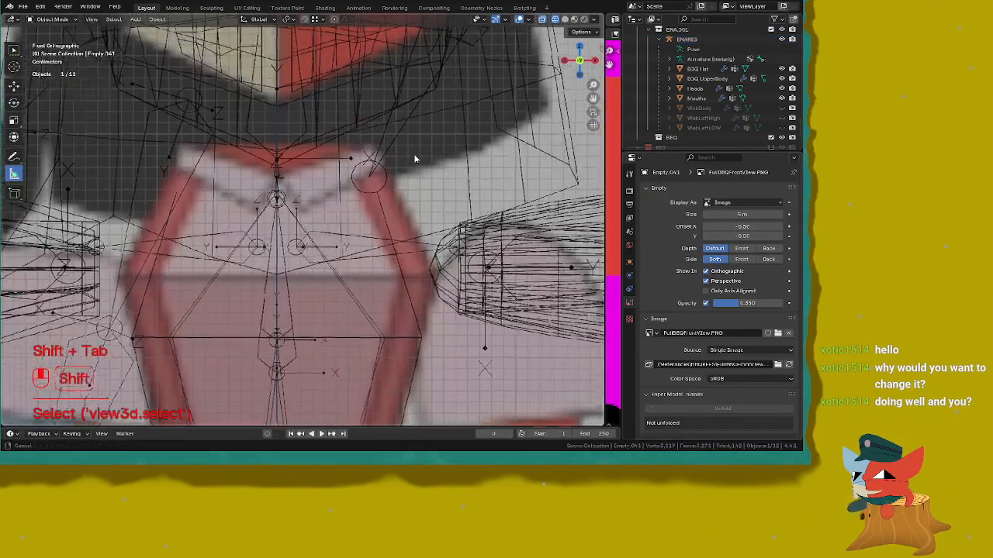
scroll(414, 158, "up", 1)
key("g")
key("z")
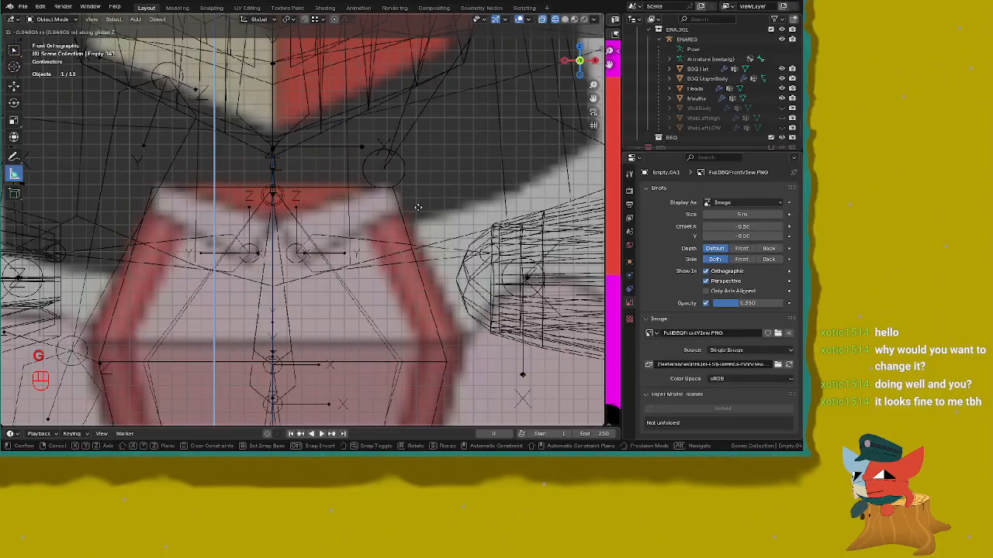
left_click(419, 211)
Step: Scale the reference image by about 0.979 to fit the drawn torso and pelvis to the mesh
scroll(419, 211, "down", 3)
middle_click_drag(412, 208, 417, 161, "shift")
scroll(394, 194, "down", 2)
middle_click_drag(392, 194, 398, 110, "shift")
scroll(397, 110, "down", 2)
scroll(445, 208, "up", 1)
middle_click_drag(455, 239, 457, 175, "shift")
scroll(458, 174, "up", 2)
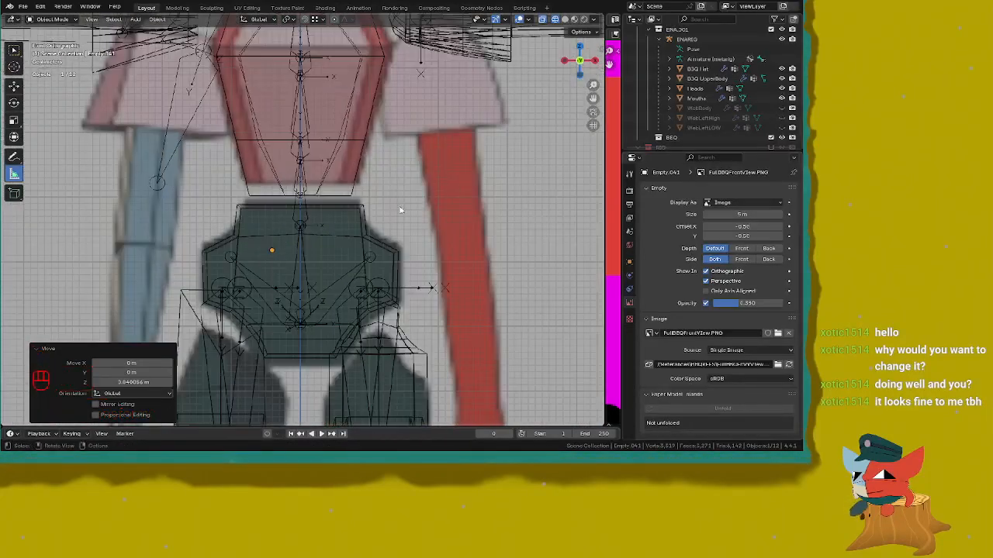
middle_click_drag(397, 249, 410, 206, "shift")
scroll(405, 120, "down", 2)
key("s")
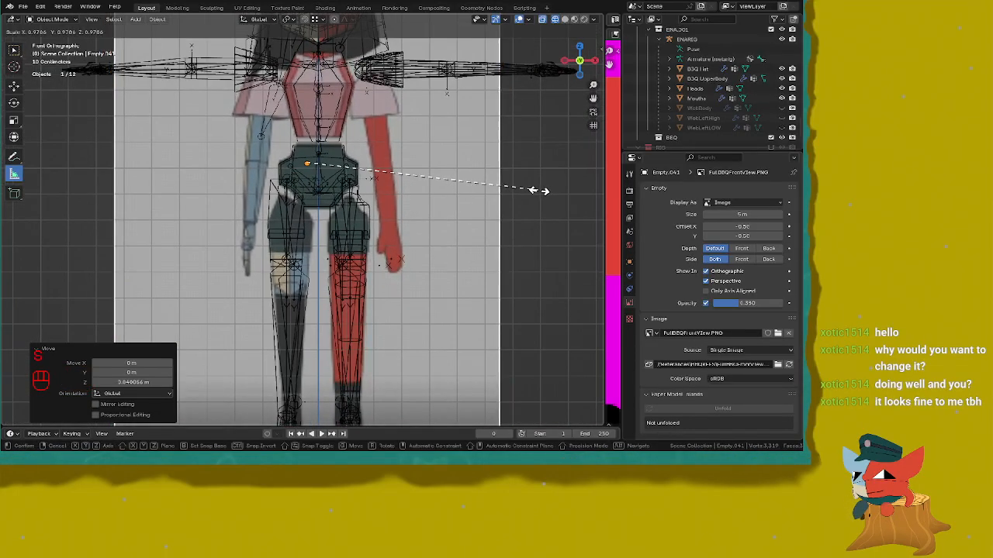
left_click(538, 190)
Step: Raise the reference image about 0.0047 m along Z to realign its collar with the top of the torso mesh
middle_click_drag(470, 171, 431, 221, "shift")
scroll(430, 221, "up", 6)
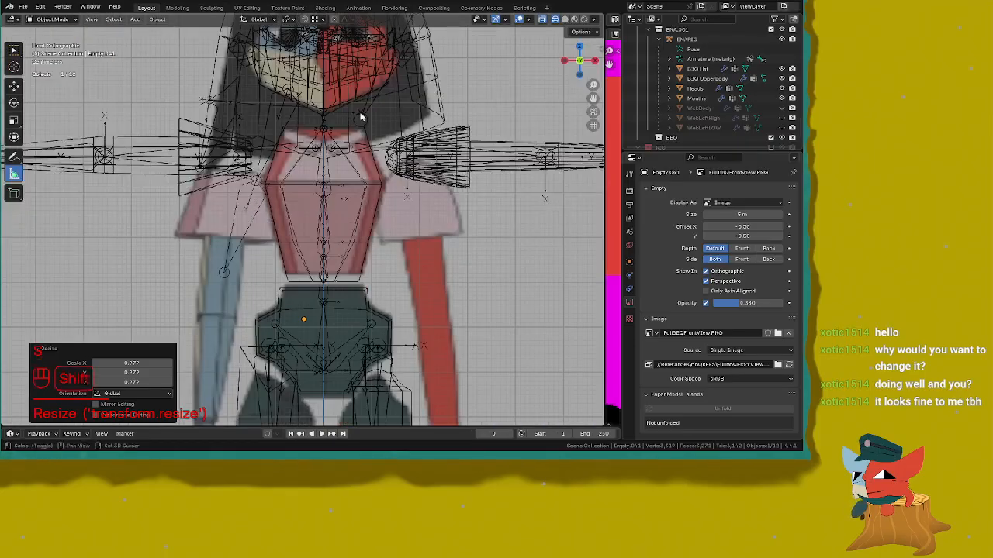
key("g")
key("y")
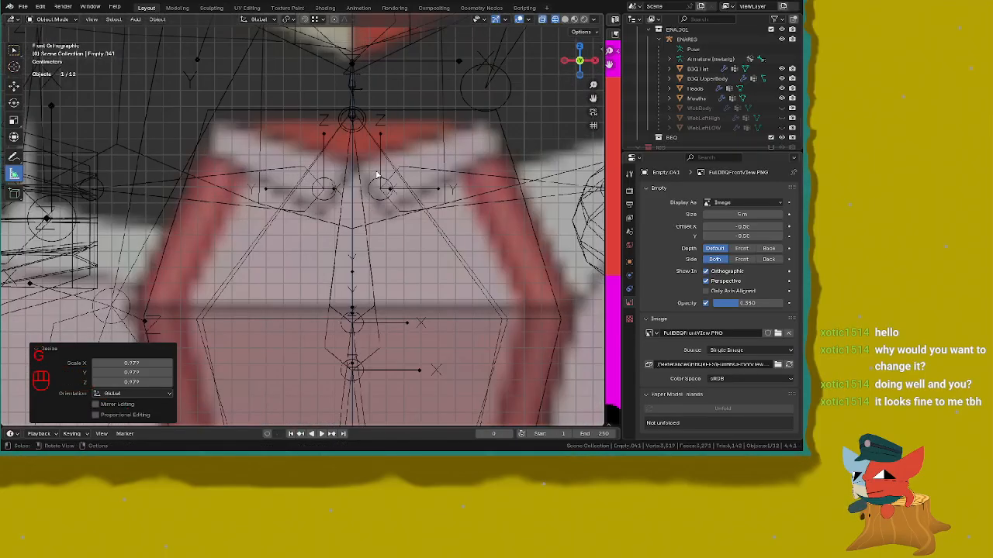
key("z")
left_click(382, 100)
scroll(381, 99, "down", 10)
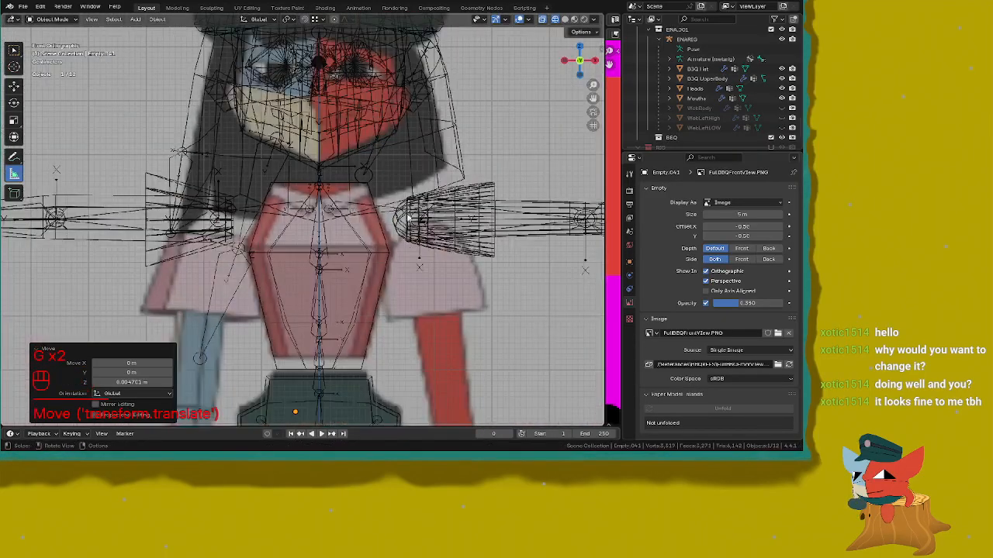
Step: Examine the pelvis and thigh meshes up close against the reference image's hips and legs
middle_click_drag(379, 238, 390, 148, "shift")
scroll(379, 261, "up", 2)
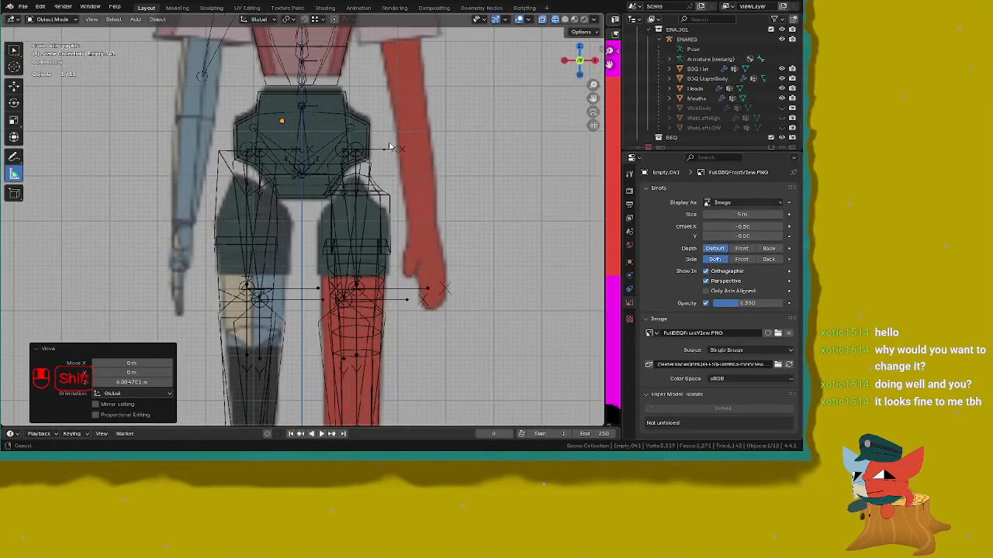
scroll(353, 56, "up", 2)
middle_click_drag(357, 75, 361, 158, "shift")
scroll(376, 105, "up", 1)
mouse_move(376, 104)
middle_mouse_down("shift")
mouse_move(381, 132)
mouse_move(387, 93)
mouse_move(364, 100)
middle_mouse_up("shift")
scroll(381, 129, "down", 3)
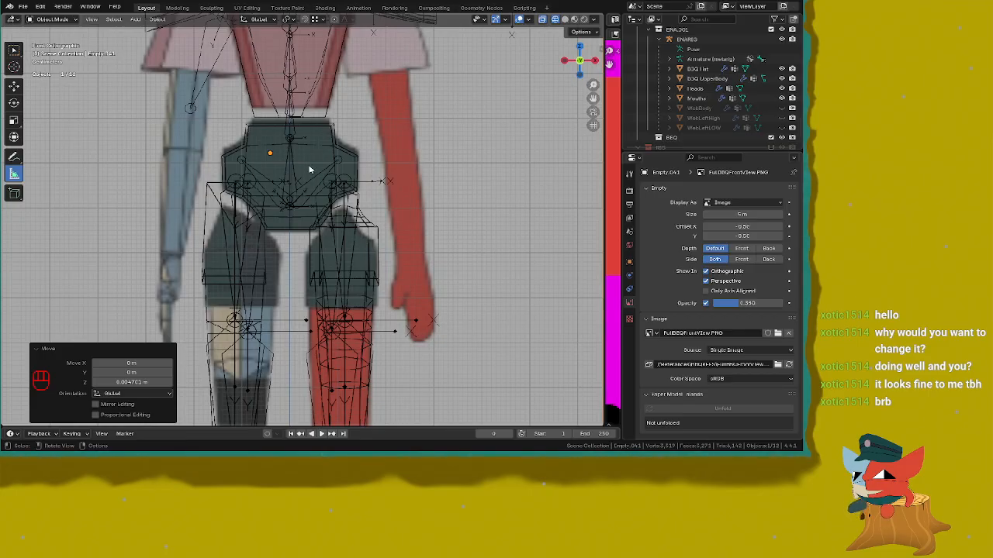
Step: Annotate curved hip outlines in blue from the waist down the outer side of both thighs with the Annotate tool
left_click(15, 157)
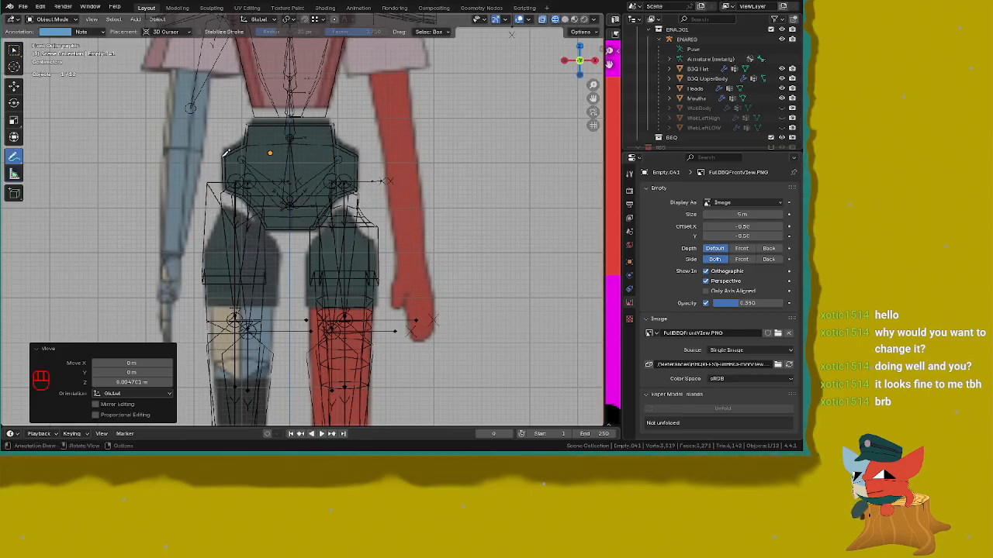
left_click_drag(200, 262, 192, 288)
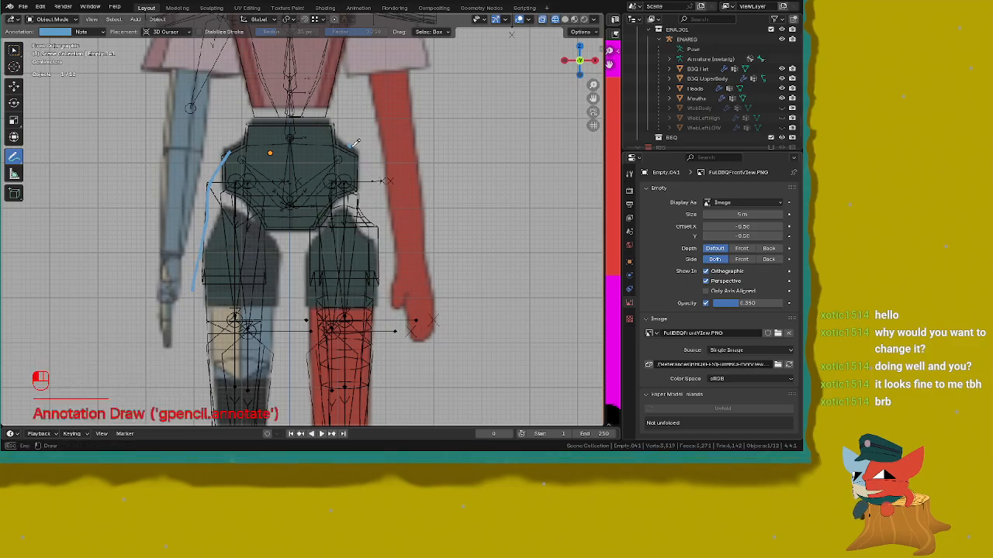
mouse_move(349, 144)
left_mouse_down()
mouse_move(383, 263)
mouse_move(378, 280)
left_mouse_up()
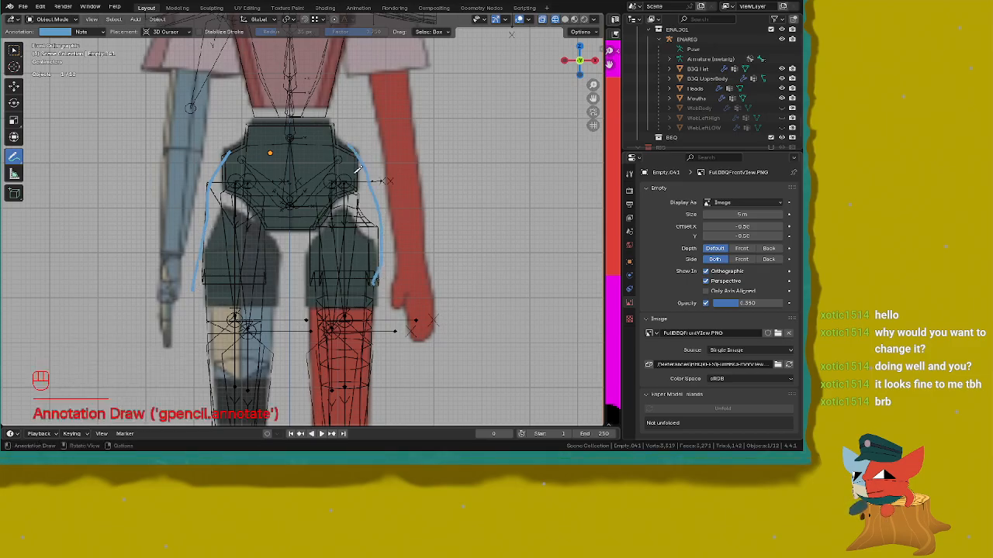
mouse_move(326, 112)
left_mouse_down()
mouse_move(380, 205)
mouse_move(369, 261)
left_mouse_up()
left_click_drag(254, 117, 210, 194)
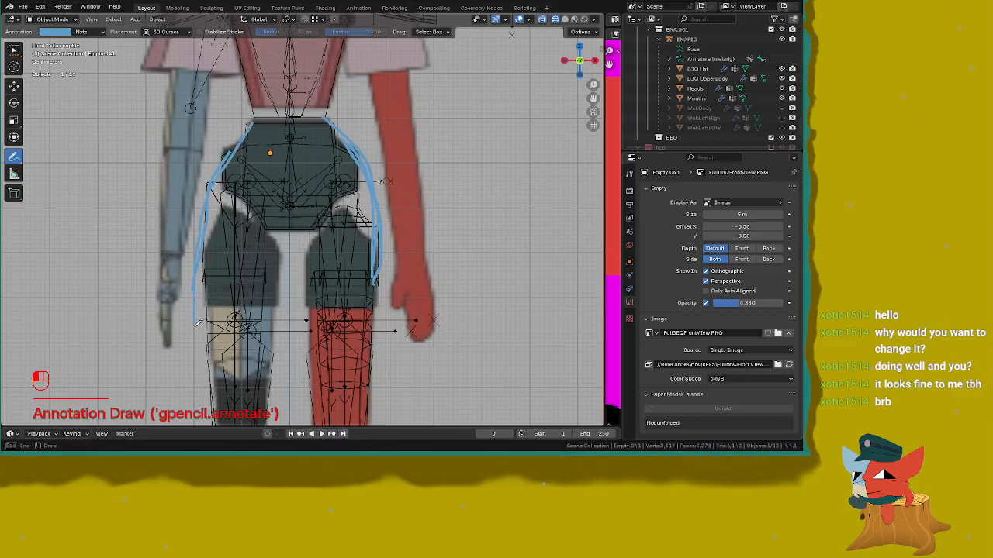
left_click_drag(198, 323, 198, 377)
Step: Reinforce the annotated hip curves with more freehand strokes and extend them down both outer thighs toward the knees
scroll(302, 155, "down", 4)
scroll(282, 199, "up", 4)
middle_click_drag(306, 124, 296, 84, "shift")
scroll(291, 133, "up", 1)
scroll(306, 210, "up", 1)
middle_click_drag(306, 210, 353, 149, "shift")
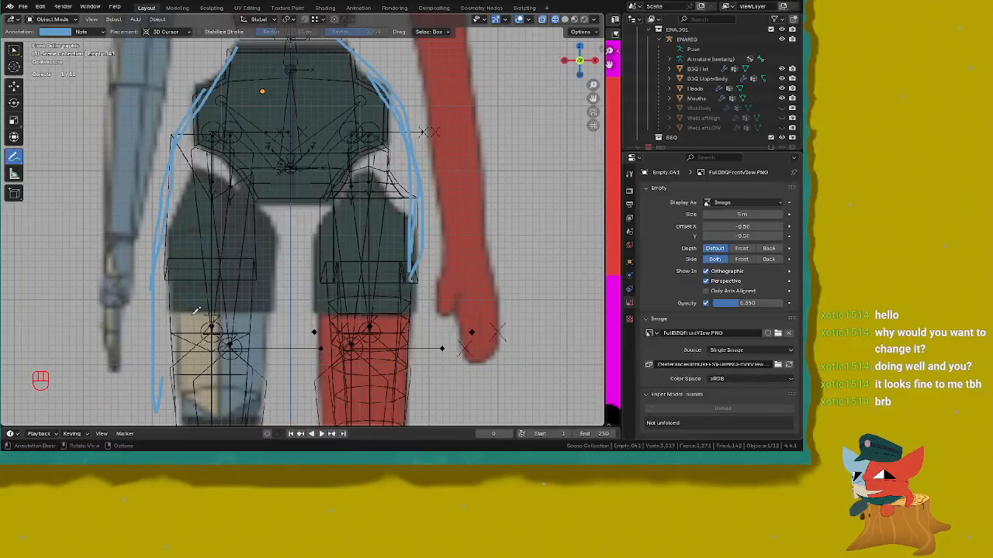
mouse_move(170, 337)
left_mouse_down()
mouse_move(164, 176)
mouse_move(215, 48)
mouse_move(242, 40)
mouse_move(215, 96)
mouse_move(169, 291)
left_mouse_up()
left_click_drag(177, 393, 178, 391)
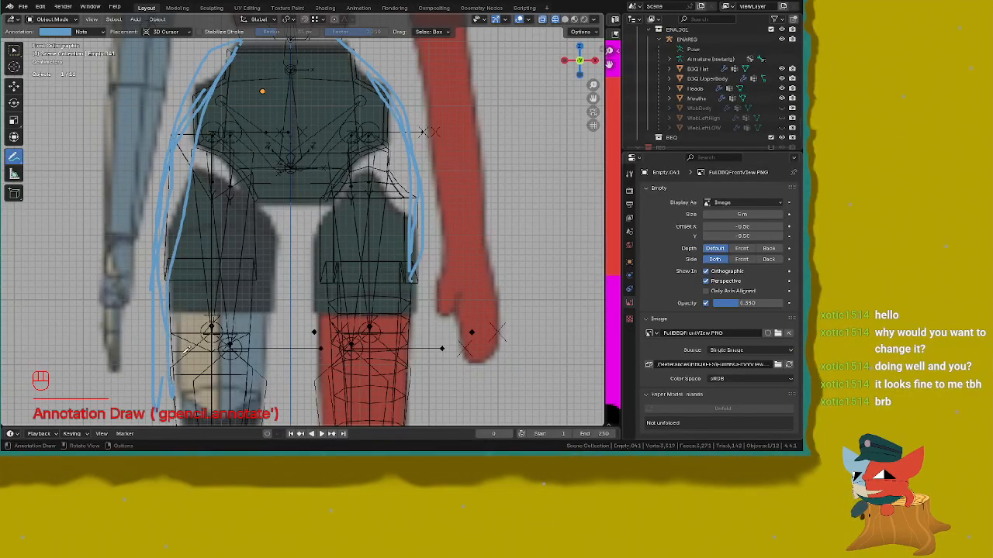
mouse_move(237, 48)
left_mouse_down()
mouse_move(187, 146)
mouse_move(168, 424)
left_mouse_up()
middle_click_drag(335, 110, 321, 165, "shift")
left_click_drag(358, 134, 382, 236)
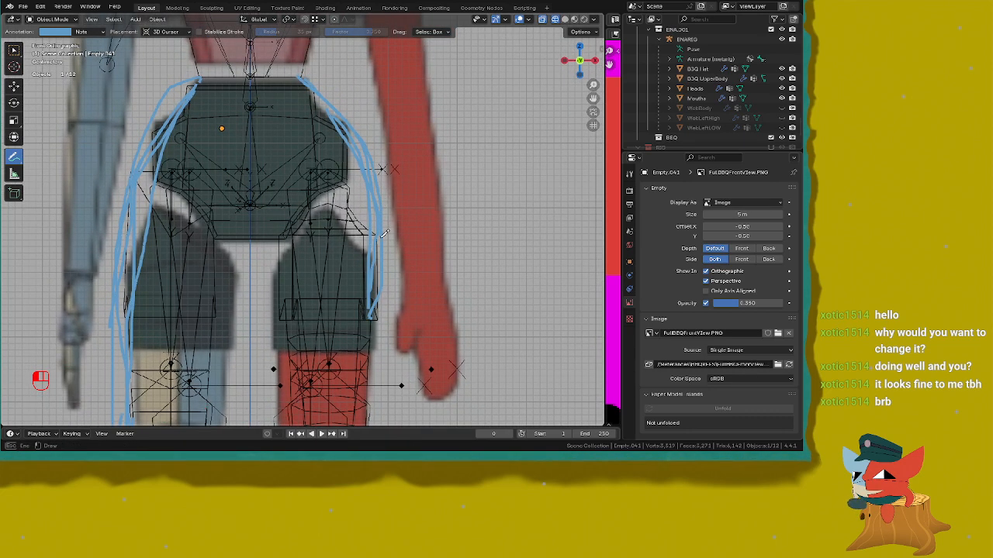
left_click_drag(368, 329, 371, 377)
Step: Return to the front view and erase all the blue hip and thigh annotation strokes
mouse_move(252, 293)
middle_mouse_down("shift")
mouse_move(315, 263)
mouse_move(326, 209)
mouse_move(314, 89)
mouse_move(271, 238)
middle_mouse_up("shift")
scroll(266, 178, "down", 1)
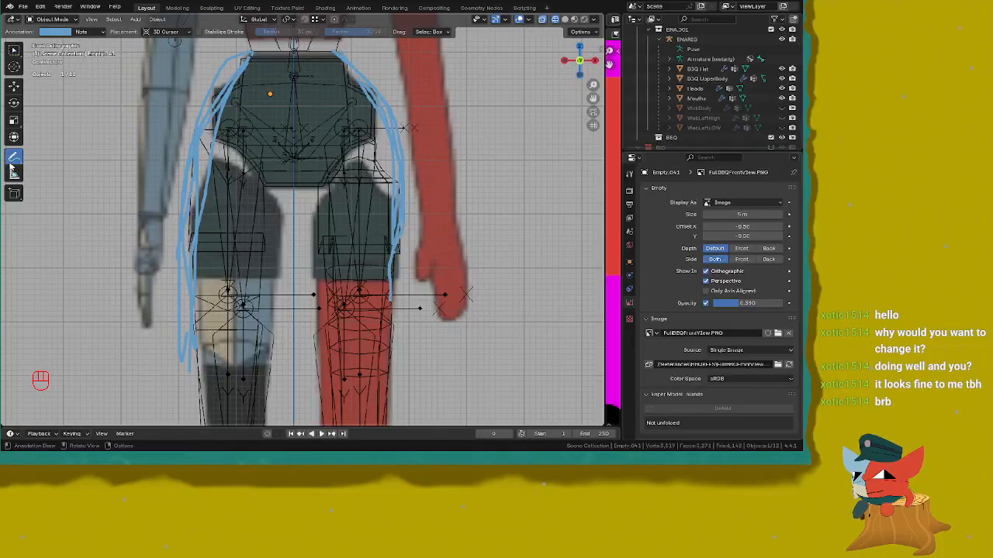
left_click(10, 164)
scroll(314, 155, "down", 4)
middle_click_drag(360, 194, 368, 143)
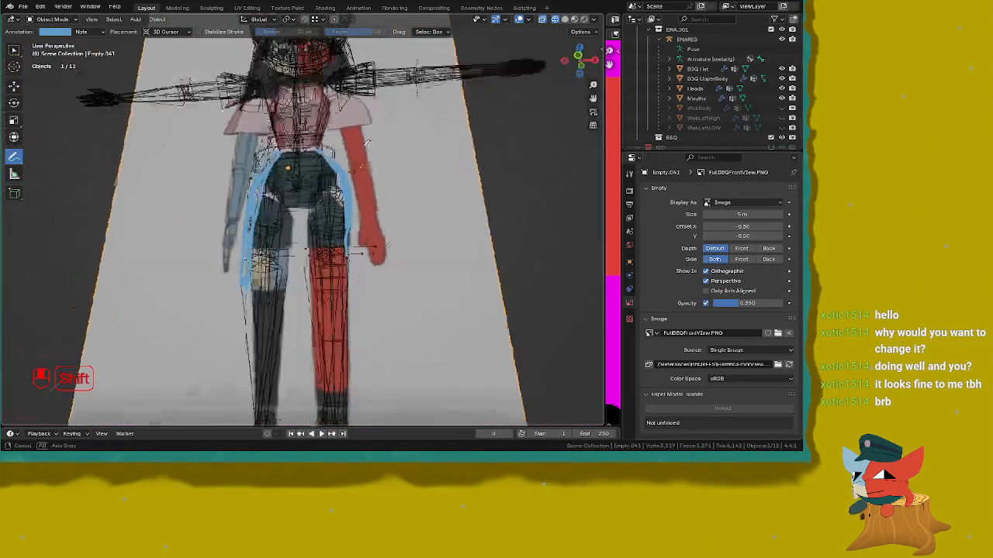
key("KP_1")
scroll(64, 173, "up", 1)
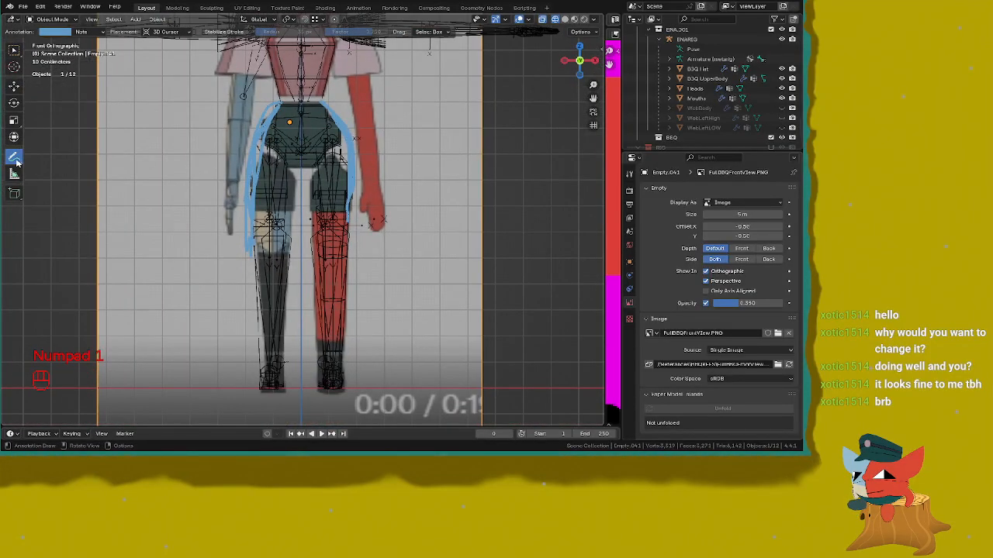
left_click_drag(16, 162, 64, 240)
mouse_move(229, 299)
left_mouse_down()
mouse_move(258, 229)
mouse_move(236, 183)
left_mouse_up()
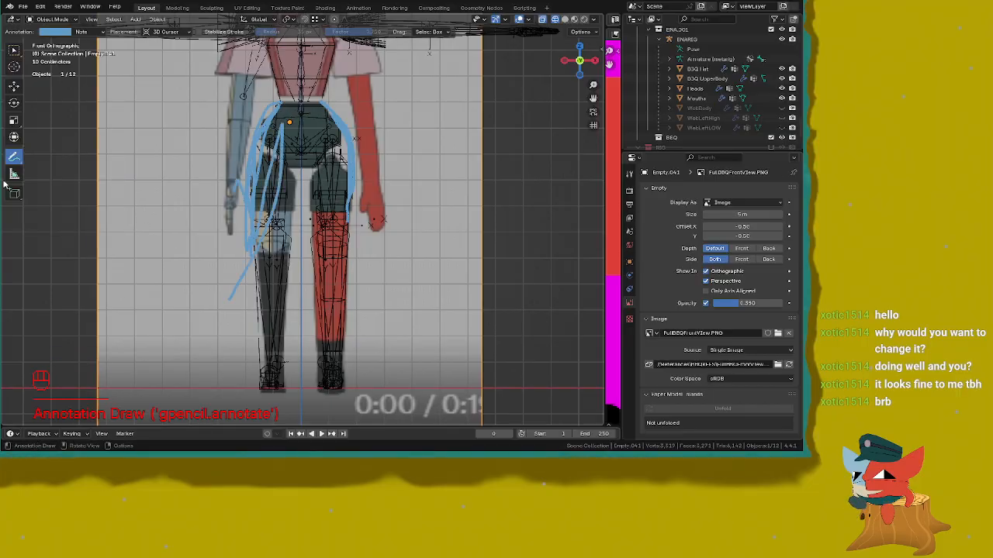
mouse_move(13, 159)
left_mouse_down()
mouse_move(64, 191)
mouse_move(80, 223)
left_mouse_up()
left_click_drag(233, 283, 332, 168)
middle_click_drag(300, 143, 286, 202, "shift")
scroll(279, 197, "up", 2)
Step: Switch from annotating to the selection tool, select the ENARIG armature and enter Edit Mode
key("shift+Tab")
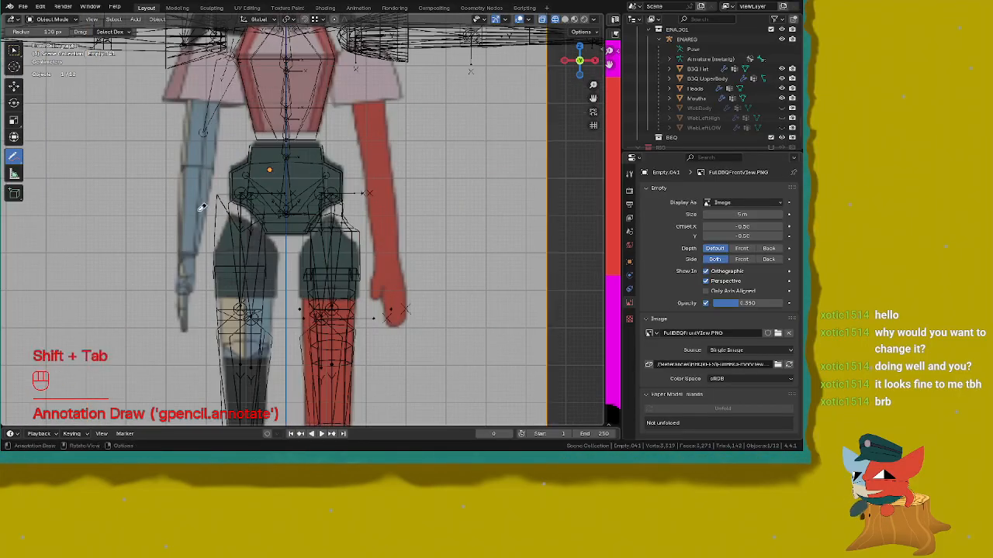
left_click(13, 52)
key("shift+Tab")
mouse_move(246, 234)
middle_mouse_down("shift")
mouse_move(253, 183)
mouse_move(286, 186)
mouse_move(259, 178)
mouse_move(297, 149)
middle_mouse_up("shift")
left_click(261, 200)
key("Tab")
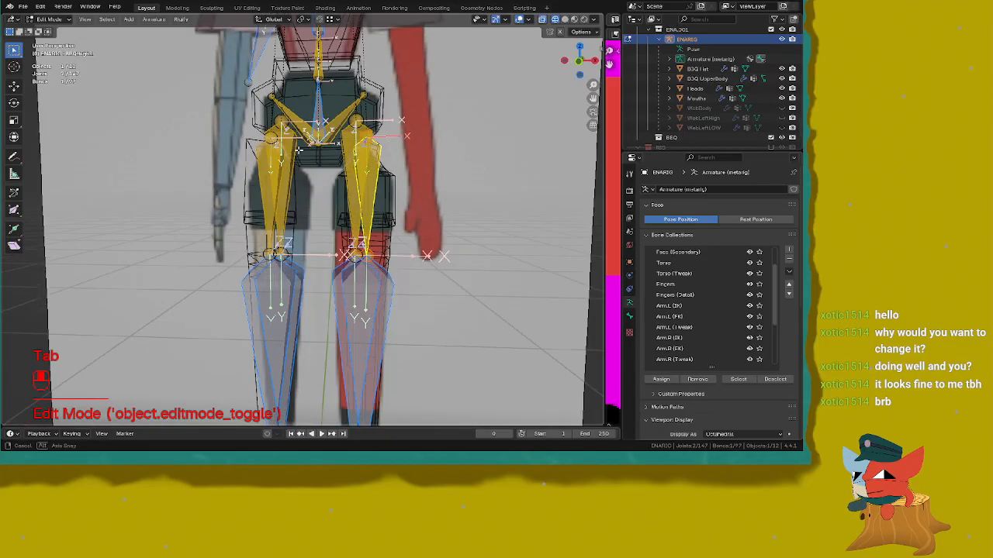
Step: Select the linked BBQ thigh-to-foot bone chains of both legs and switch the armature to Pose Mode
left_click(264, 159)
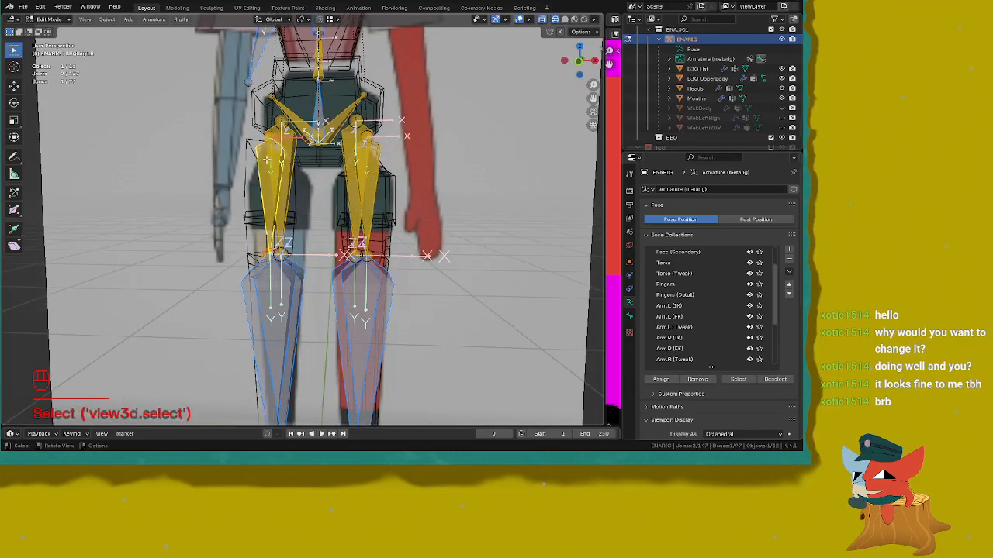
key("l")
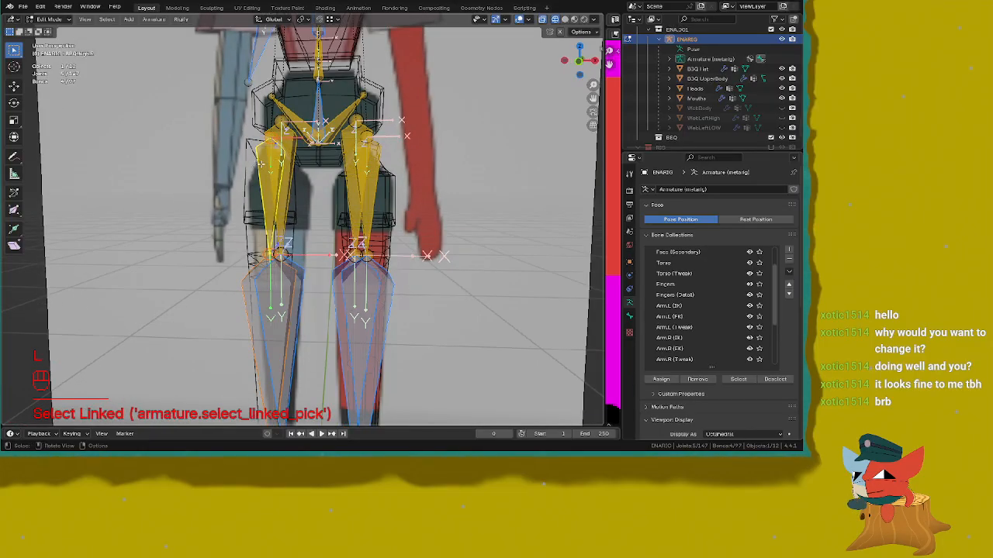
key("l")
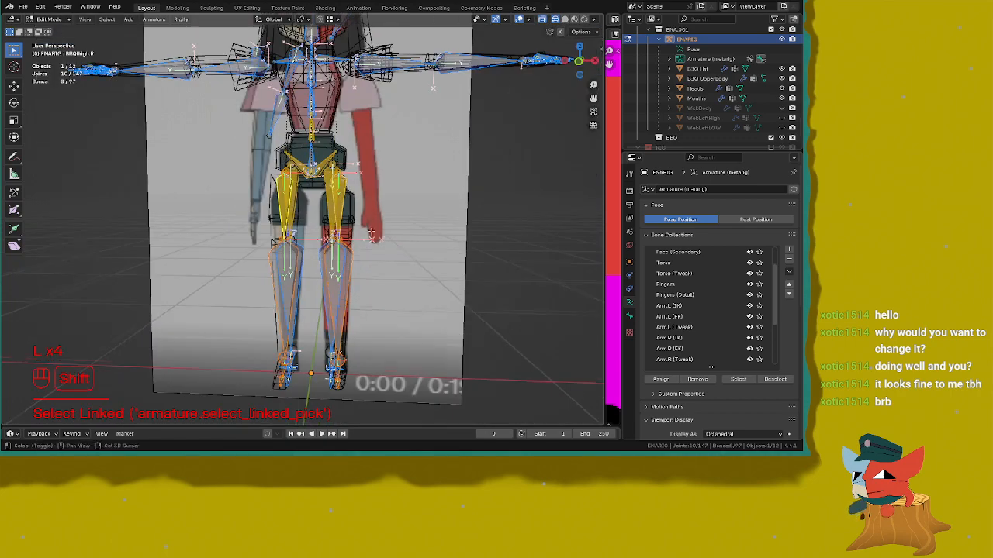
middle_click_drag(340, 180, 400, 181)
scroll(407, 180, "down", 4)
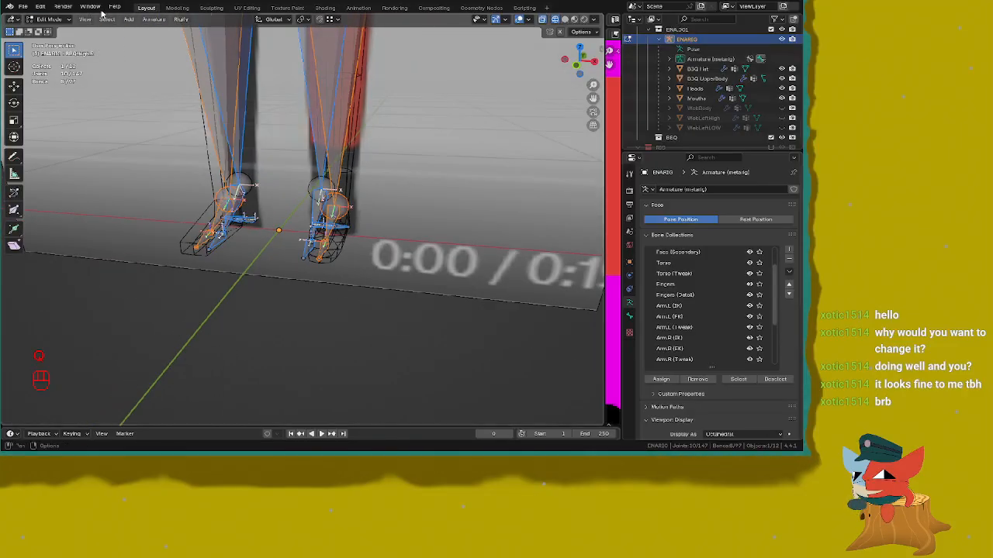
left_click(49, 19)
left_click(55, 51)
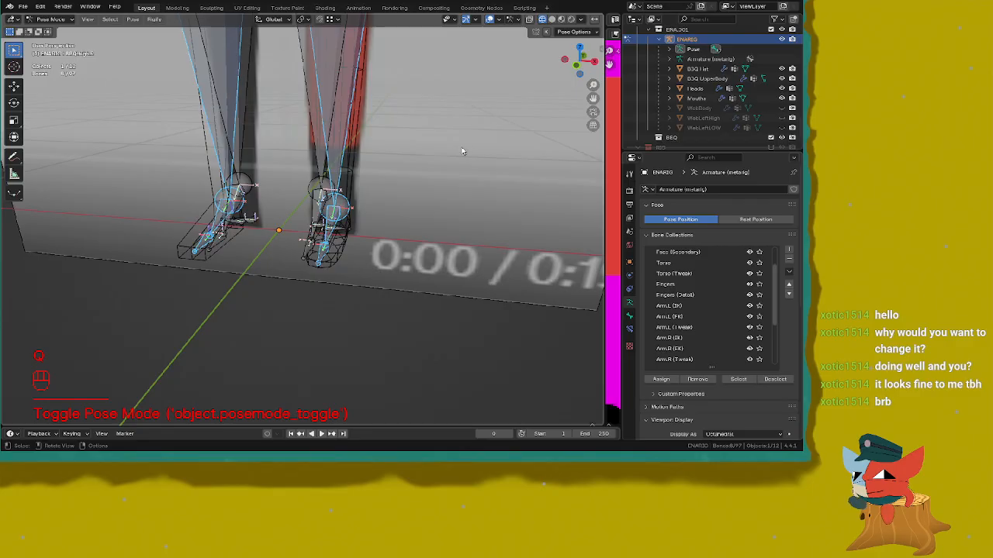
Step: Add both BBQ heel bones to the selection and clear all pose transforms of the selected leg bones
middle_click_drag(461, 151, 201, 207)
key("g")
right_click(419, 128)
left_click(388, 253, "shift")
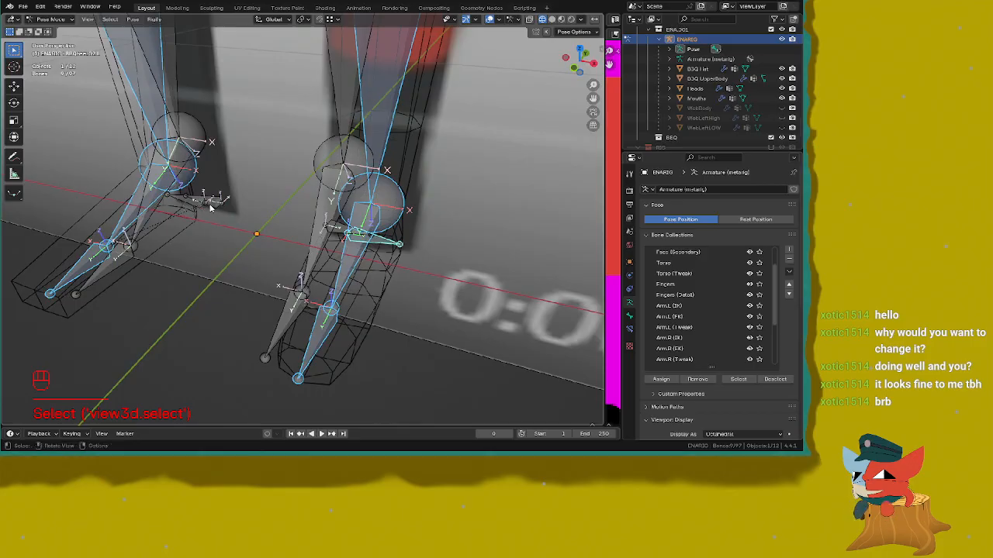
left_click(193, 205, "shift")
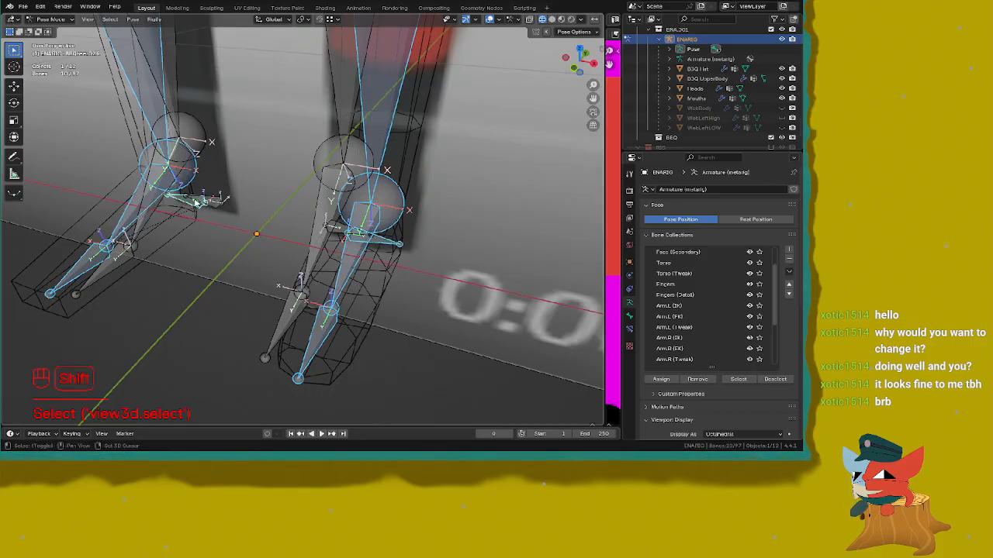
middle_click_drag(199, 204, 303, 173)
key("q")
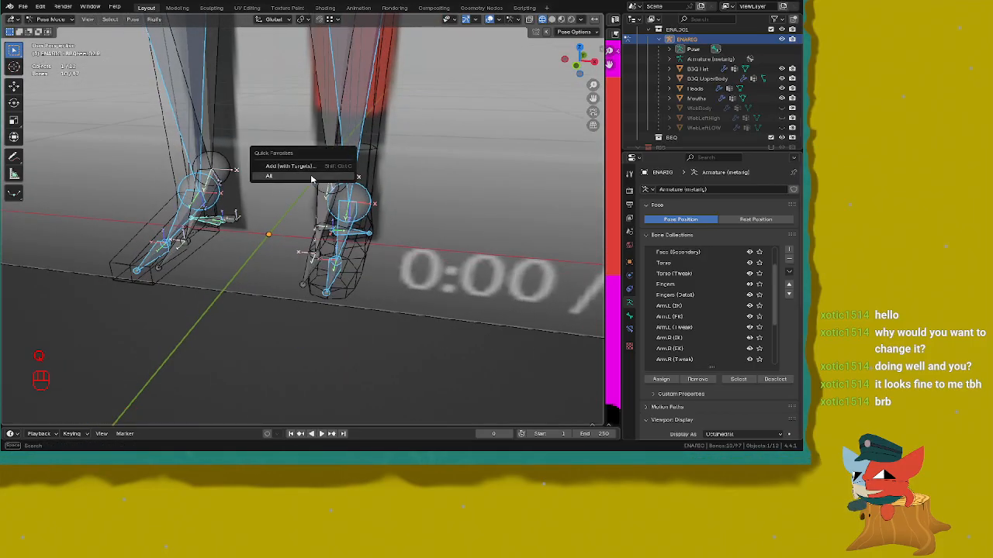
left_click(311, 179)
Step: Examine the hip and thigh bones and their meshes in front view against the reference image
key("KP_1")
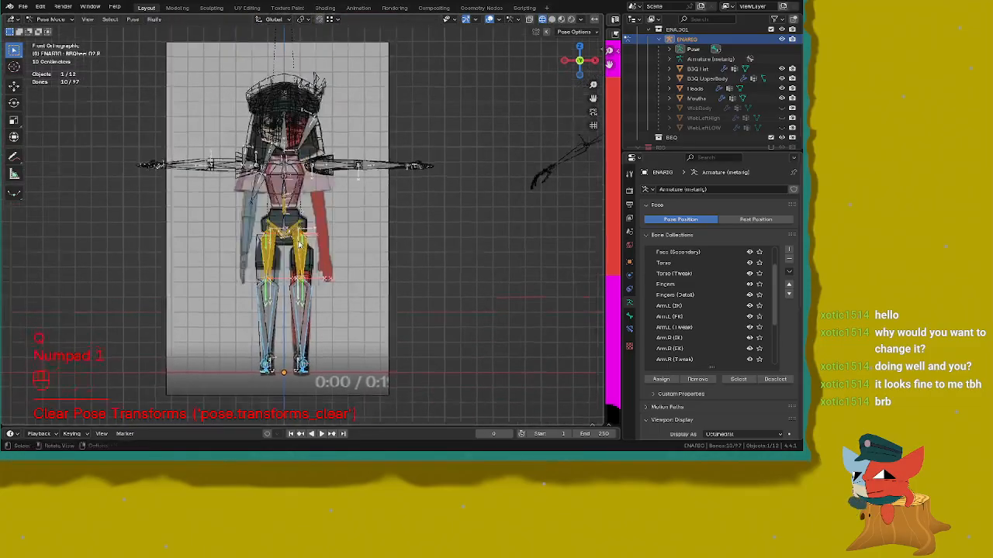
scroll(299, 243, "up", 8)
mouse_move(341, 170)
middle_mouse_down()
mouse_move(335, 159)
mouse_move(347, 176)
middle_mouse_up()
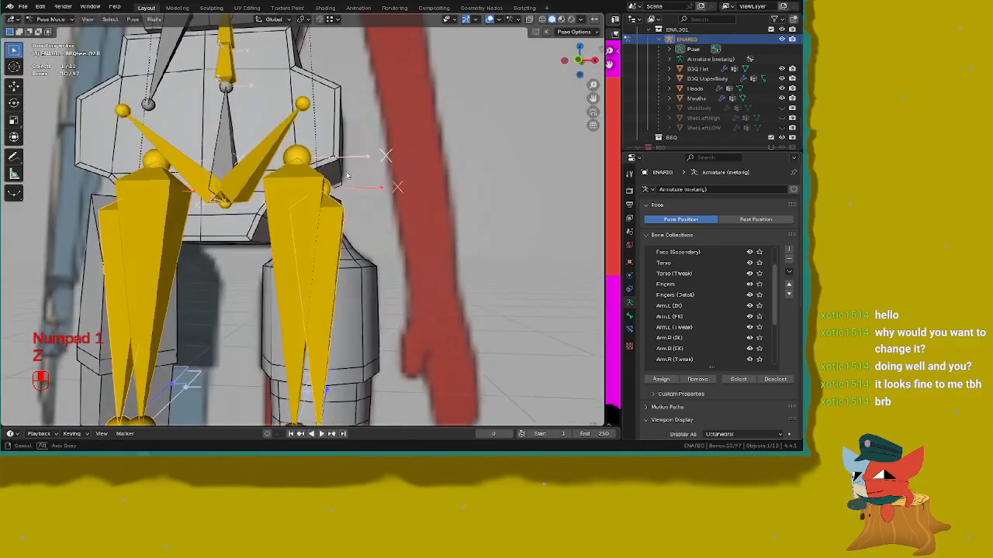
key("KP_1")
scroll(348, 170, "down", 4)
scroll(166, 156, "up", 4)
middle_click_drag(166, 155, 160, 158, "shift")
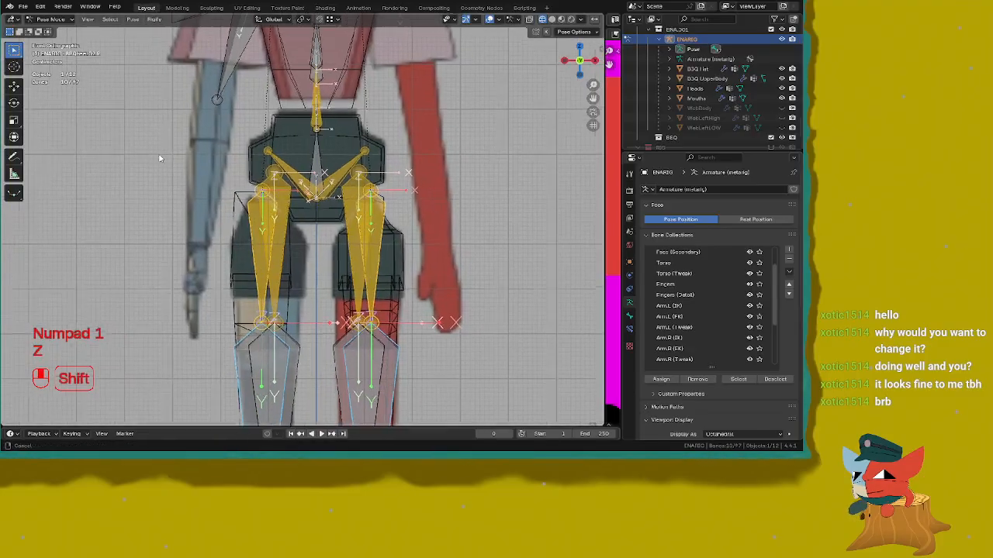
scroll(277, 223, "up", 5)
middle_click_drag(279, 224, 241, 234, "shift")
scroll(419, 203, "down", 2)
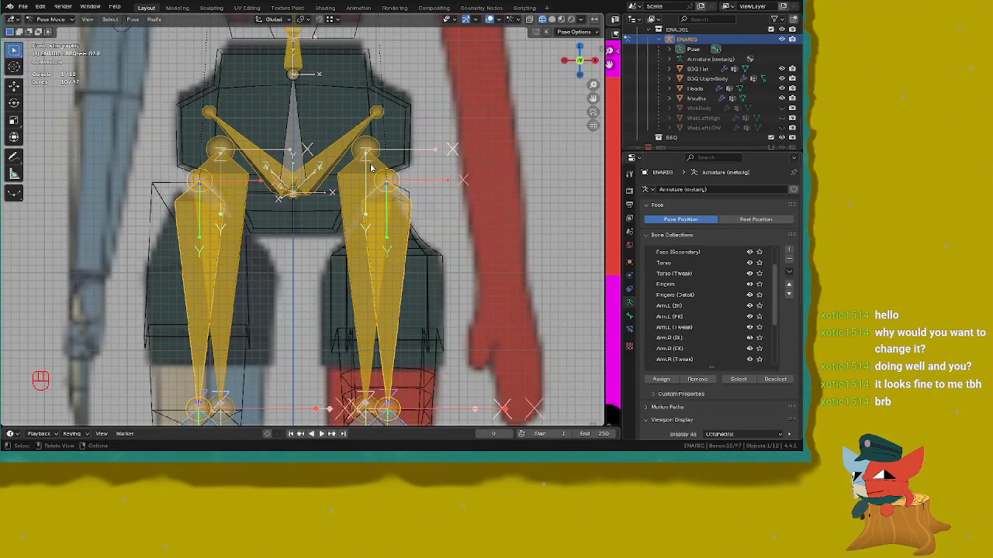
scroll(440, 52, "down", 5)
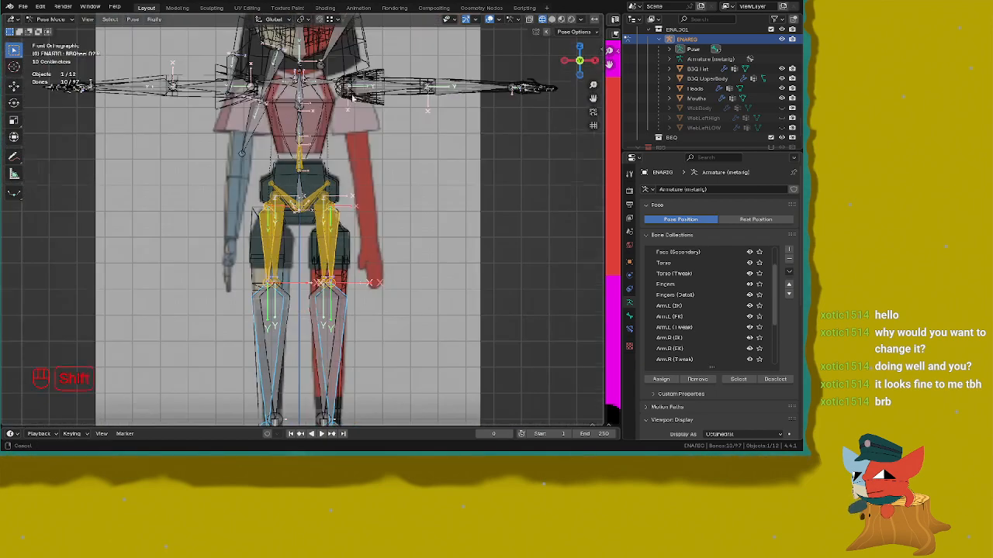
Step: Try rotating the left upper arm about 84° downward to compare the arm with the reference drawing
scroll(339, 197, "up", 2)
left_click(361, 166, "shift")
key("r")
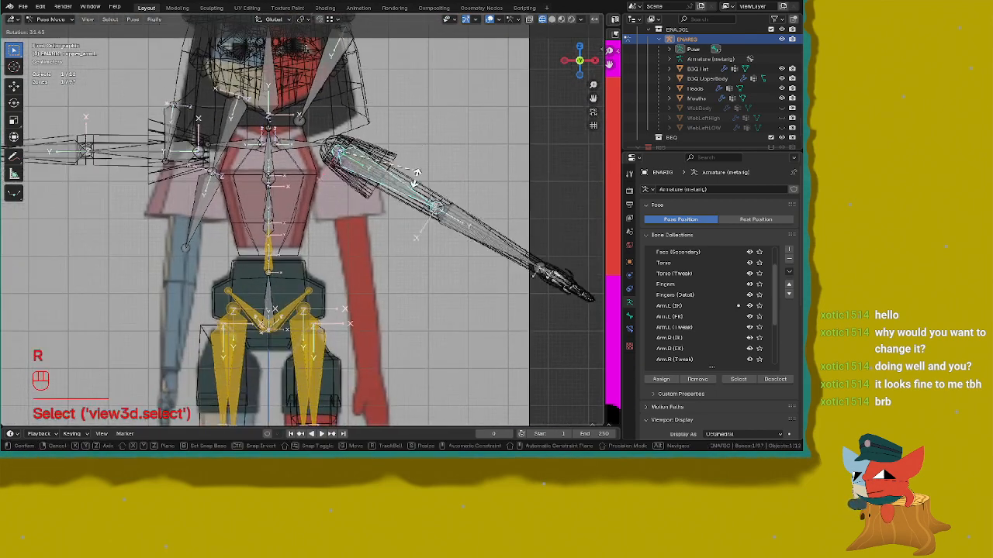
left_click(383, 251)
scroll(380, 250, "down", 6, "shift")
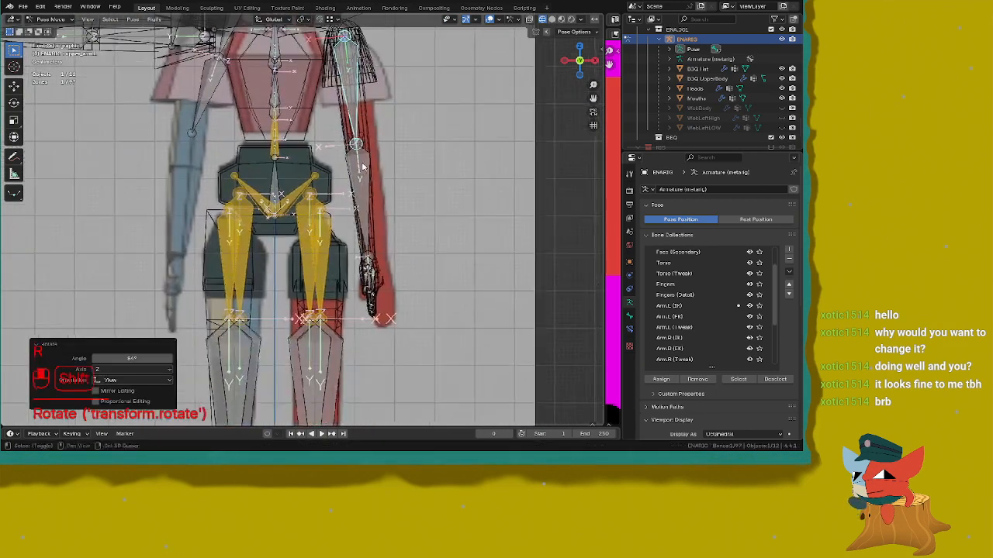
scroll(377, 249, "down", 2)
scroll(342, 215, "up", 3)
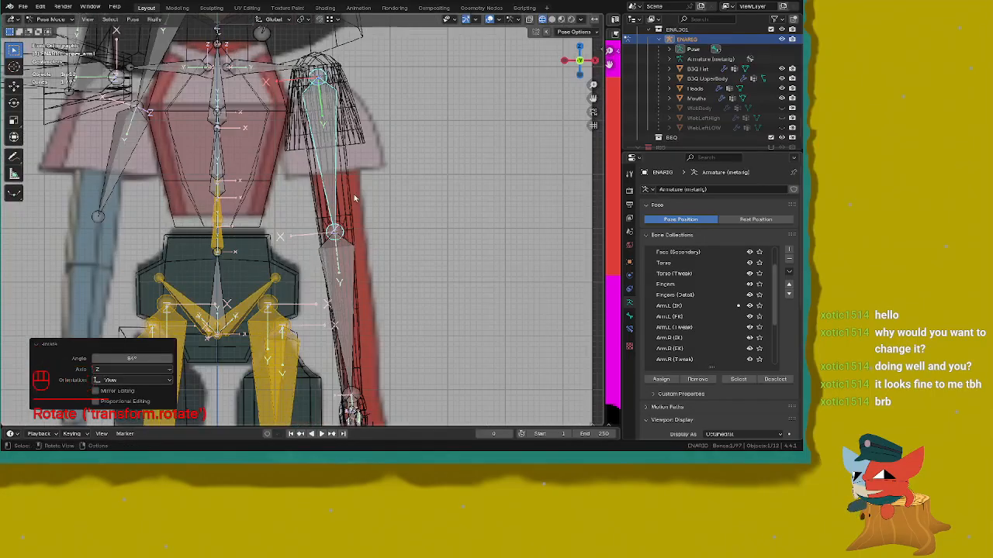
key("ctrl+z")
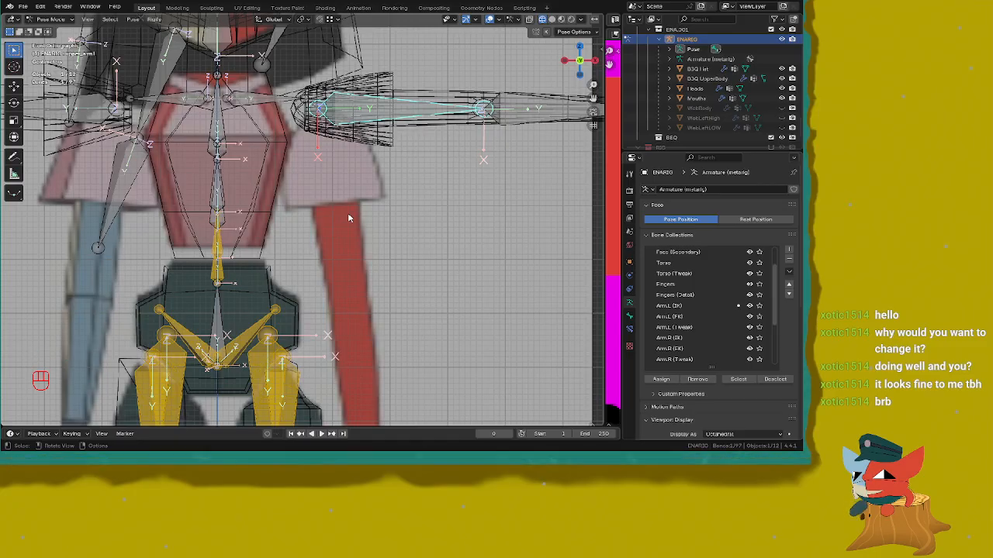
Step: Save the file and compare the hat, head and shoulders with the reference image in front view
scroll(402, 60, "down", 3)
scroll(380, 195, "up", 2)
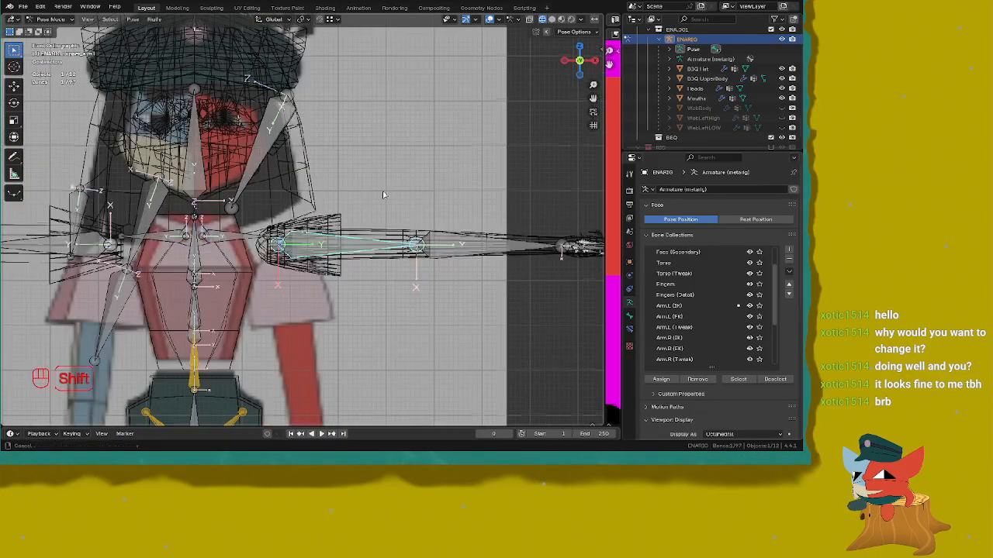
scroll(328, 137, "up", 1)
key("ctrl+s")
middle_click_drag(410, 119, 306, 208, "shift")
key("KP_1")
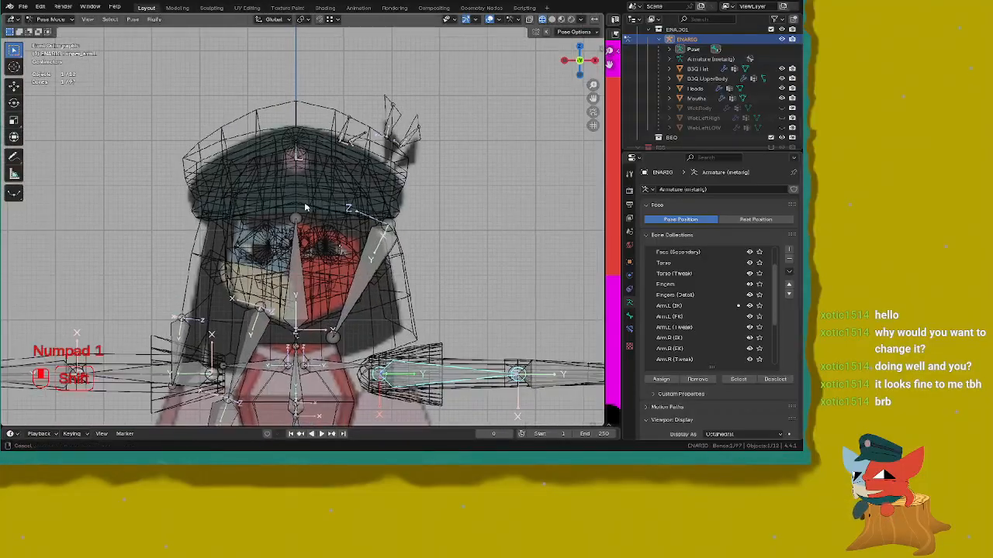
key("ctrl+s")
scroll(388, 166, "down", 2)
middle_click_drag(381, 177, 398, 120, "shift")
scroll(398, 121, "up", 2)
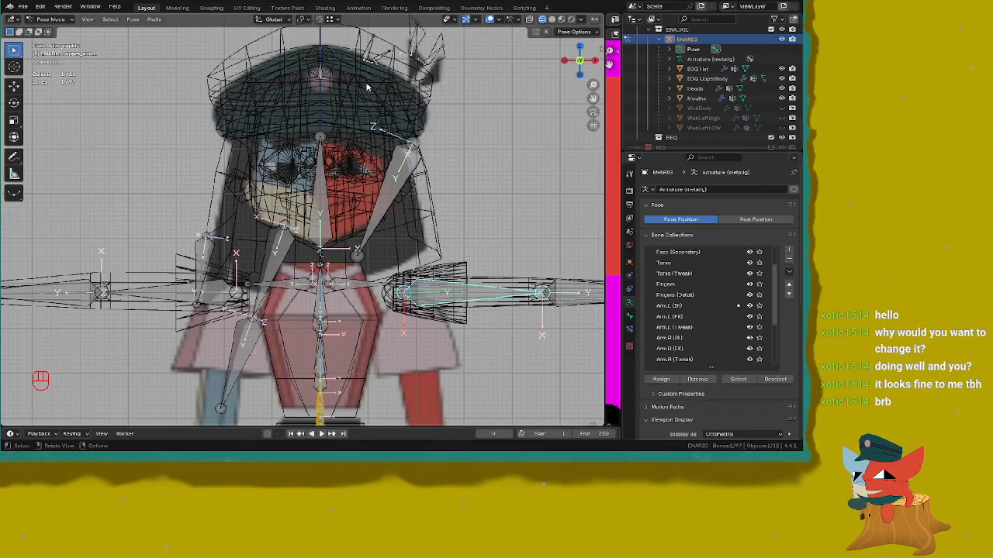
Step: Try scaling the head bone to 0.841 to match the head against the front-view reference image
key("z")
scroll(448, 89, "down", 2)
mouse_move(416, 138)
middle_mouse_down("shift")
mouse_move(415, 115)
mouse_move(380, 164)
middle_mouse_up("shift")
key("z")
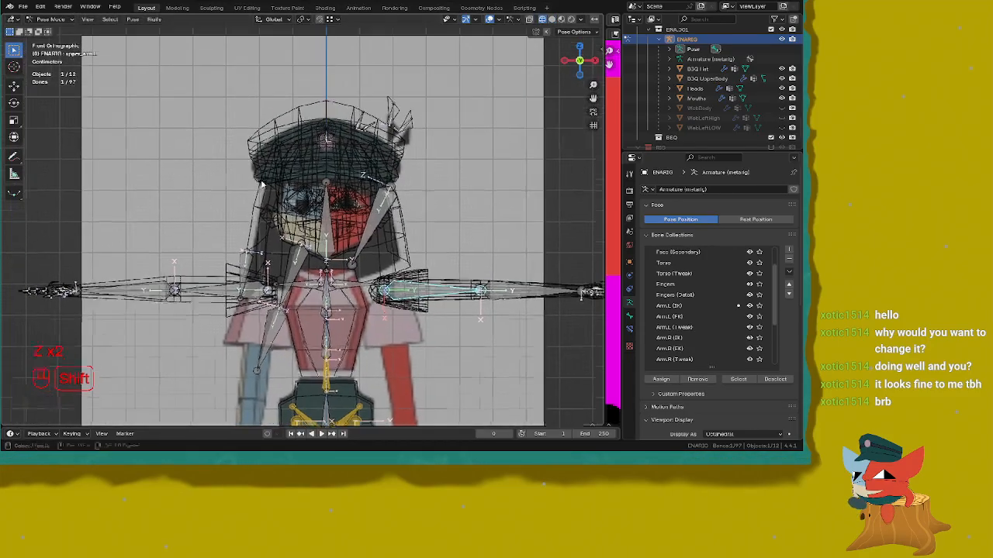
scroll(380, 164, "up", 2)
left_click(329, 233, "alt")
middle_click_drag(328, 233, 329, 201, "shift")
scroll(329, 201, "up", 2)
key("s")
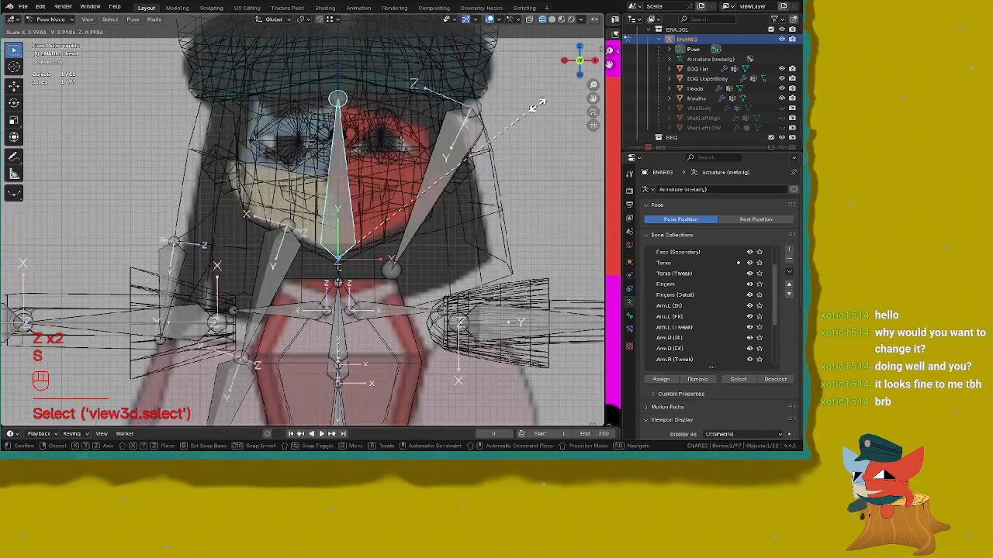
left_click(493, 116)
scroll(494, 117, "down", 1)
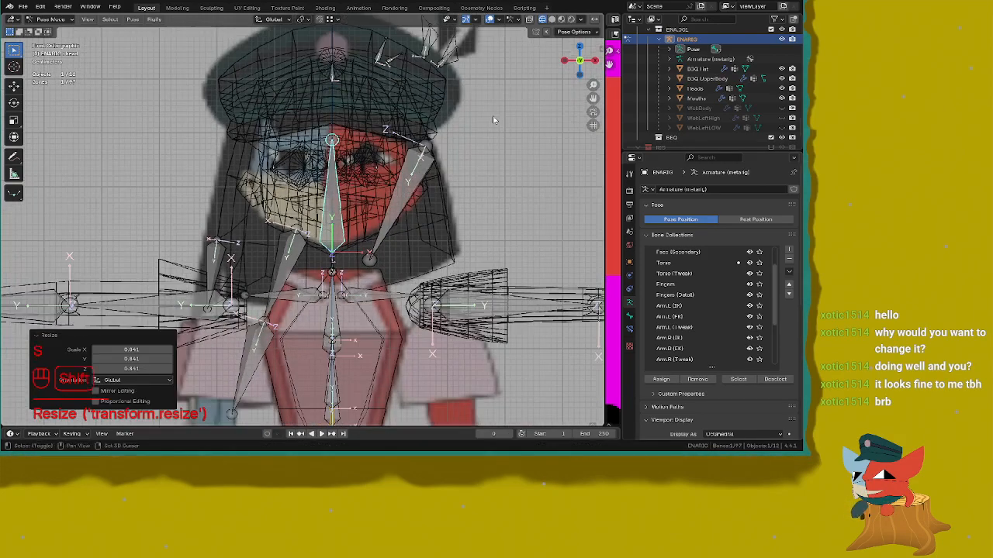
Step: Compare the reduced head with the reference image in solid front view and undo the scaling
middle_click_drag(493, 118, 479, 145, "shift")
scroll(479, 144, "up", 3)
key("z")
key("KP_1")
scroll(460, 174, "down", 6)
middle_click_drag(413, 201, 428, 147, "shift")
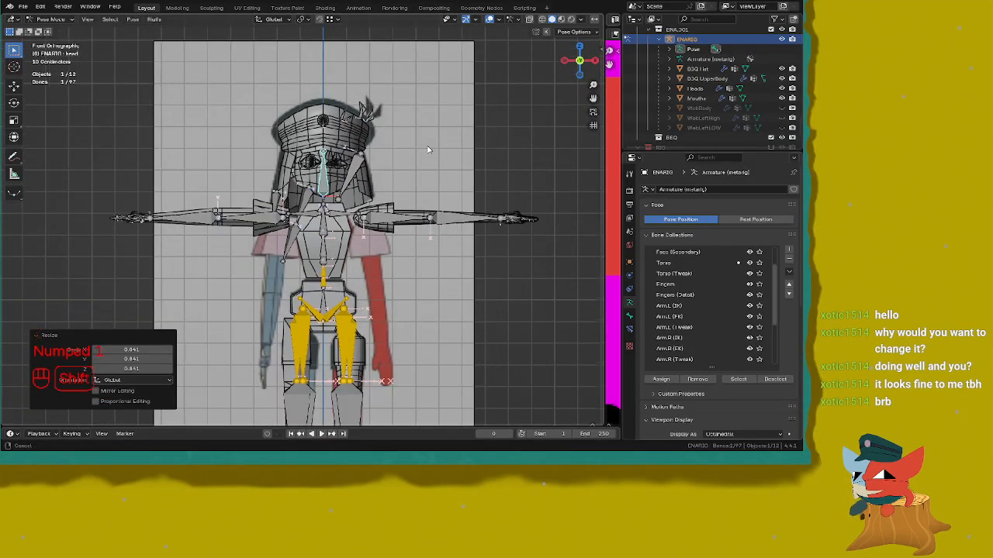
key("ctrl+z")
Step: Save the file and examine the full figure and its legs against the reference image
scroll(358, 152, "down", 4)
key("ctrl+s")
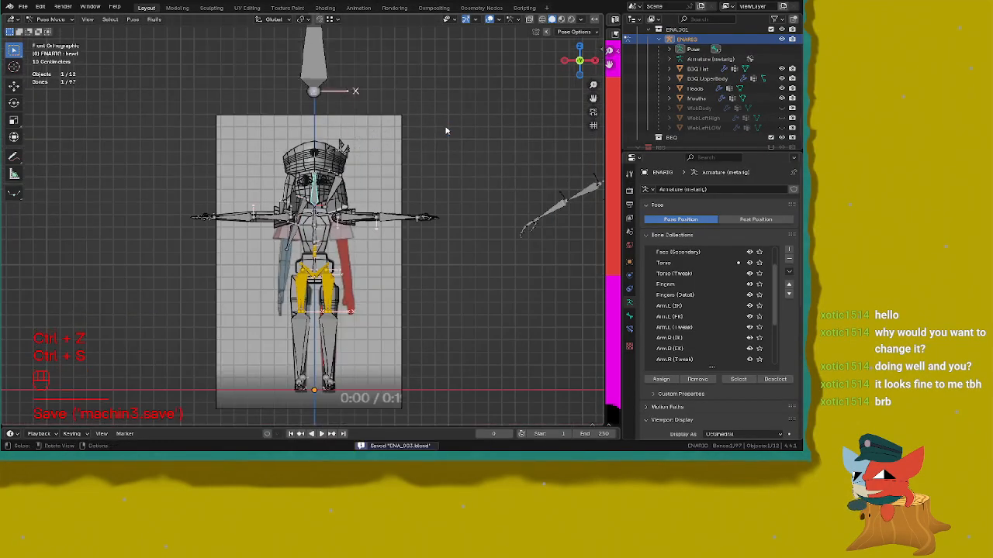
scroll(431, 138, "up", 3)
key("ctrl+s")
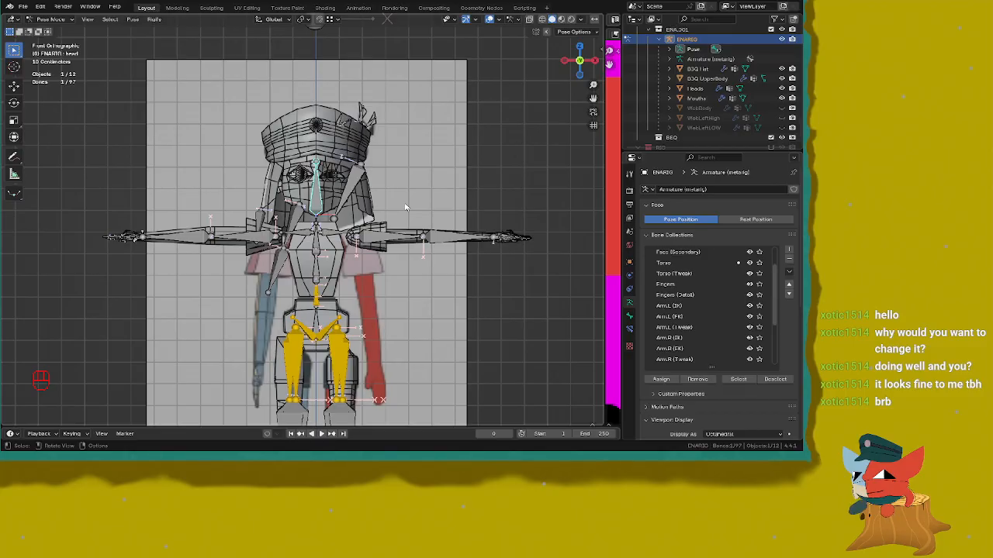
scroll(403, 231, "down", 4)
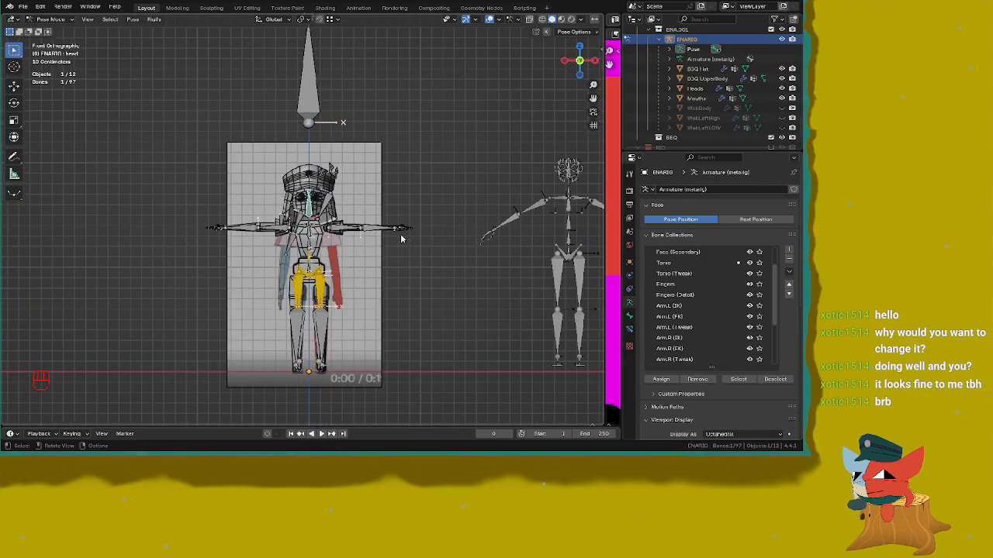
middle_click_drag(373, 248, 384, 184, "shift")
scroll(434, 156, "up", 7)
key("ctrl+s")
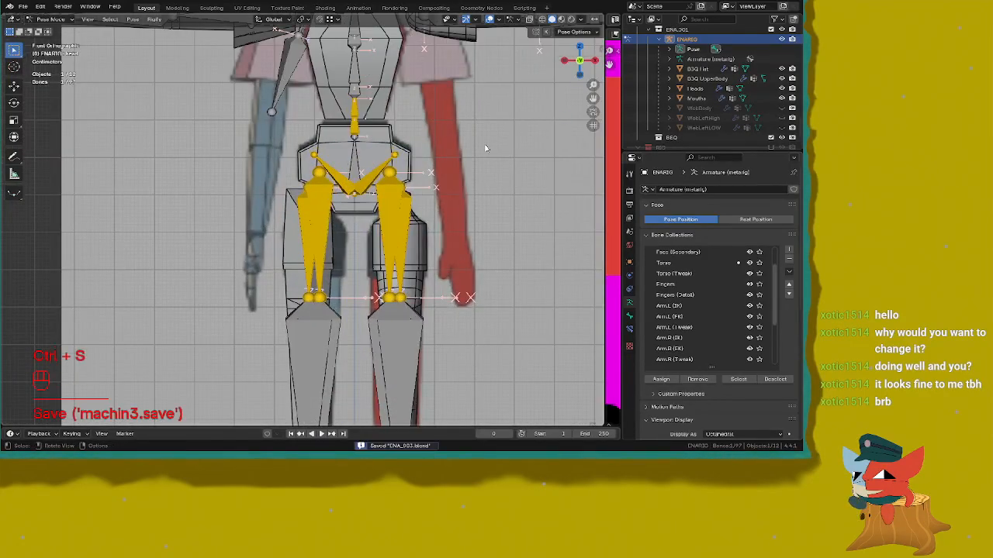
Step: Save the file again and compare the torso, arms and thighs with the reference drawing in front view
scroll(435, 171, "down", 3)
scroll(345, 209, "up", 4)
middle_click_drag(343, 223, 342, 196, "shift")
key("ctrl+s")
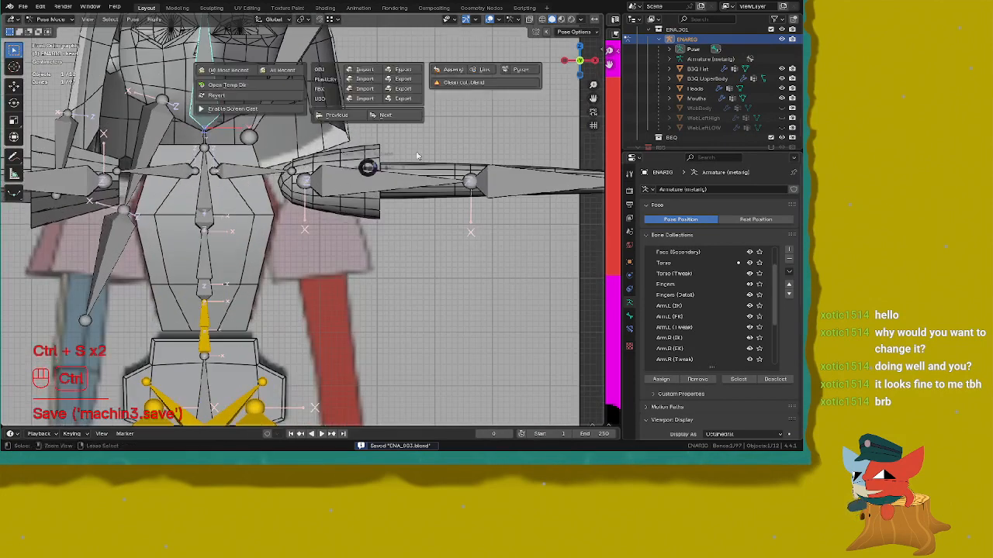
scroll(387, 194, "down", 3)
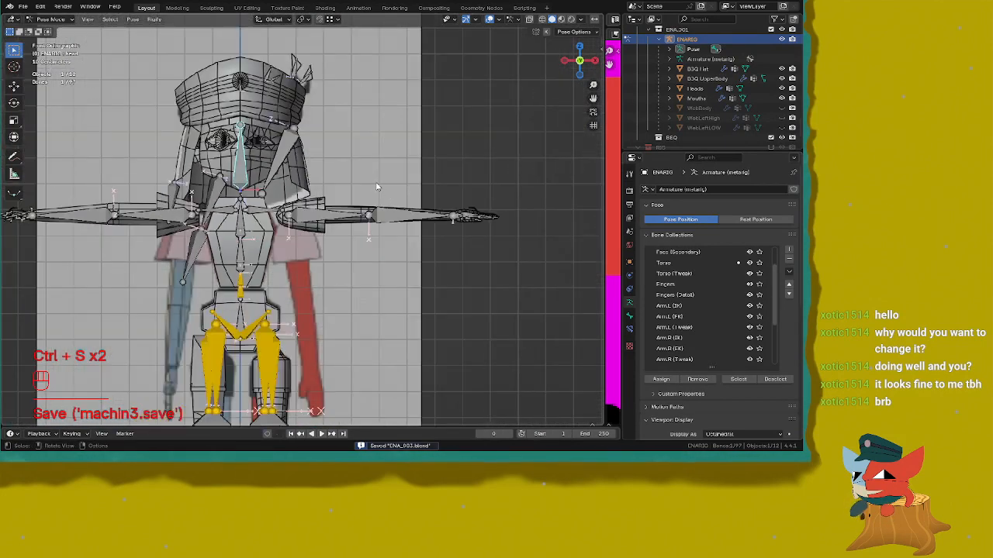
middle_click_drag(360, 185, 399, 163, "shift")
scroll(383, 145, "up", 1)
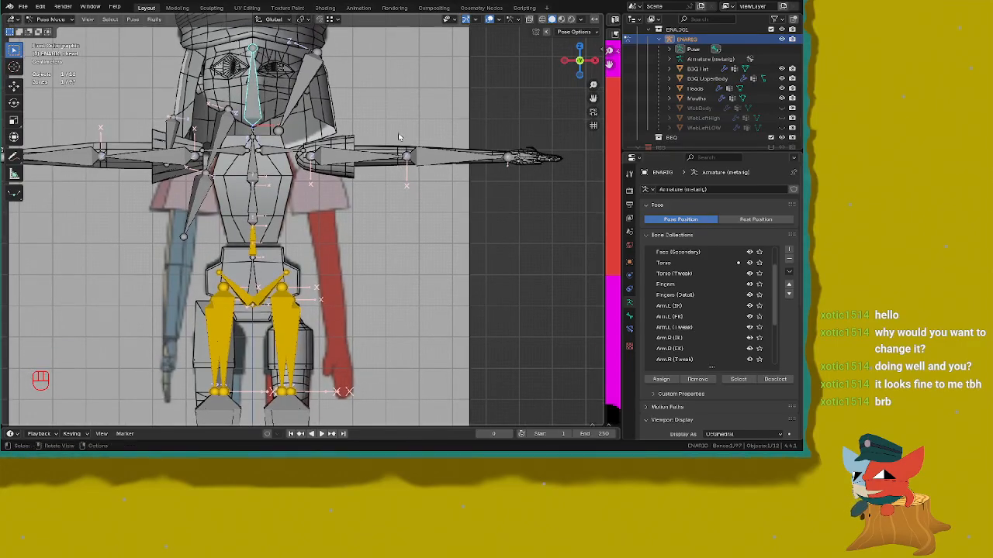
scroll(353, 201, "down", 8, "shift")
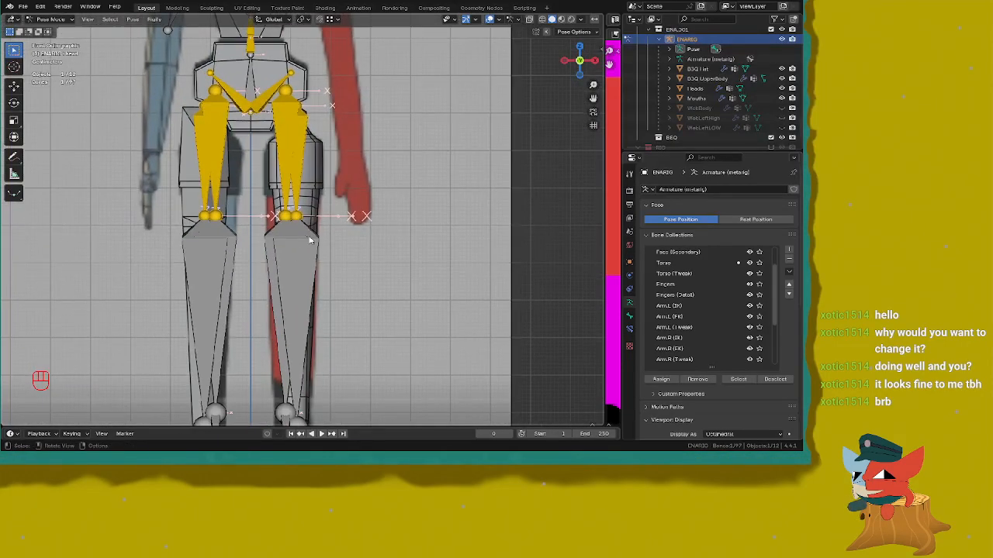
Step: Try rotating the left upper arm about 89° downward, compare the hand's reach with the reference in wireframe, and clear the rotation
scroll(326, 264, "up", 6, "shift")
left_click(326, 155)
key("r")
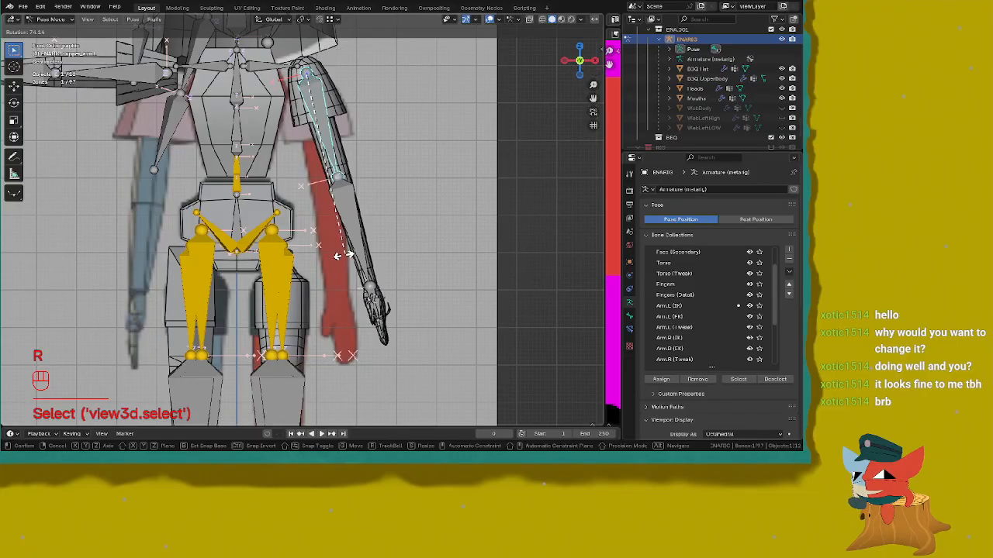
left_click(298, 255)
middle_click_drag(310, 289, 355, 195, "shift")
key("KP_1")
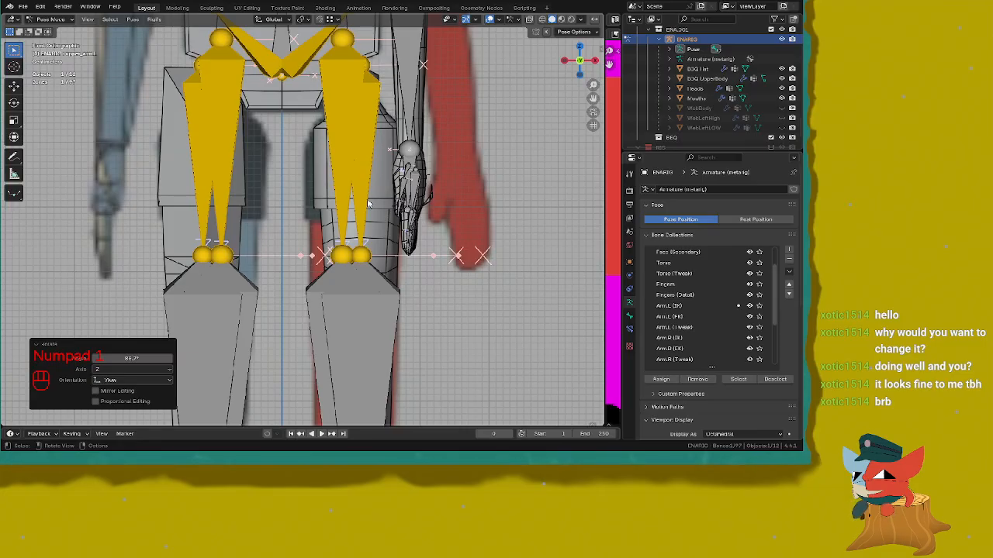
scroll(369, 207, "down", 2)
key("alt+z")
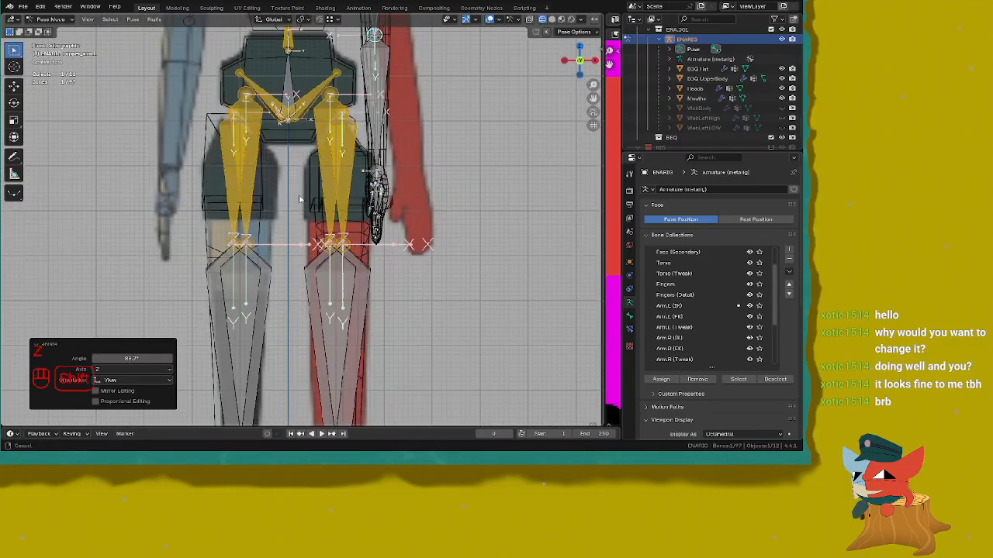
scroll(423, 106, "up", 4)
scroll(423, 106, "down", 3)
scroll(423, 106, "down", 3)
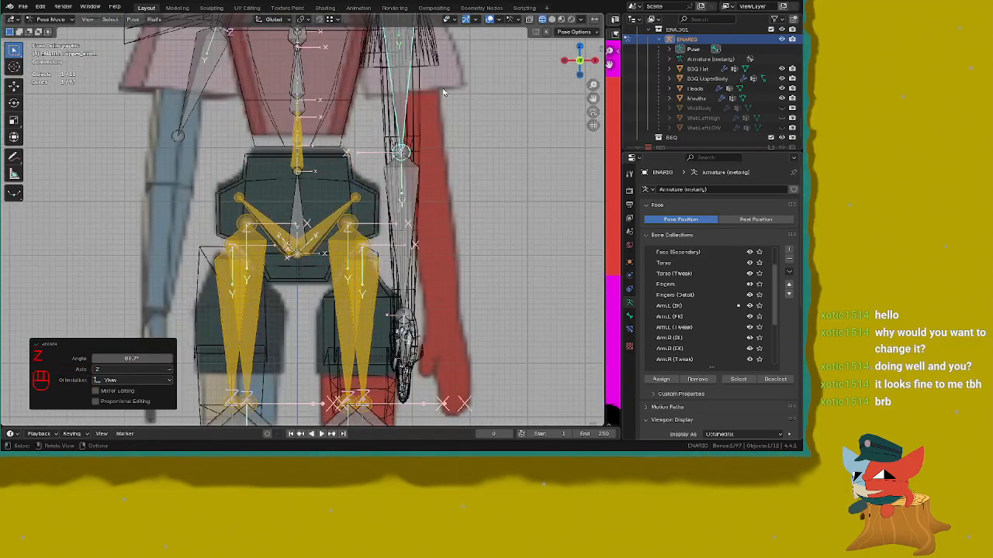
key("alt+r")
Step: Save the file and return to the front view of the whole upper body
middle_click_drag(445, 89, 395, 170)
key("ctrl+s")
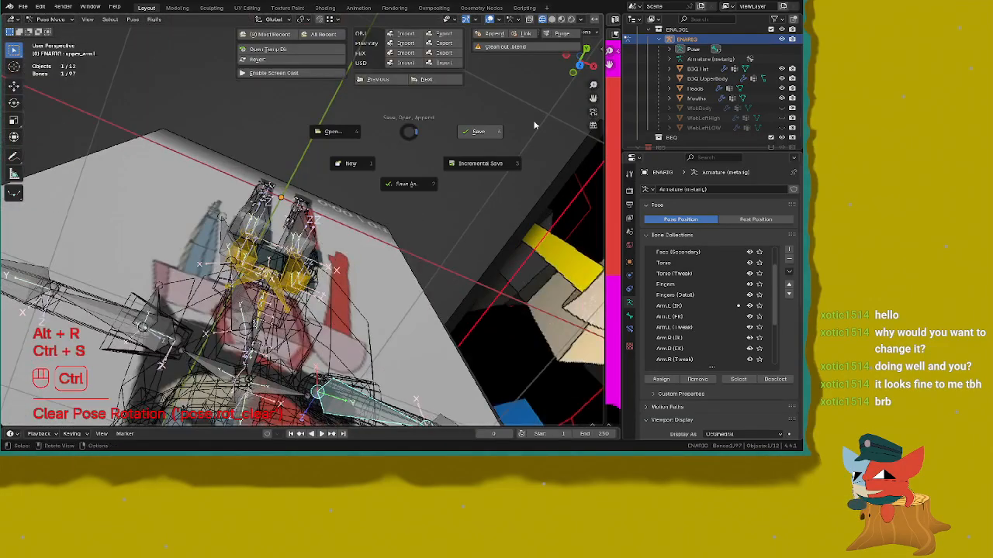
left_click(473, 162)
key("KP_1")
scroll(392, 217, "up", 2)
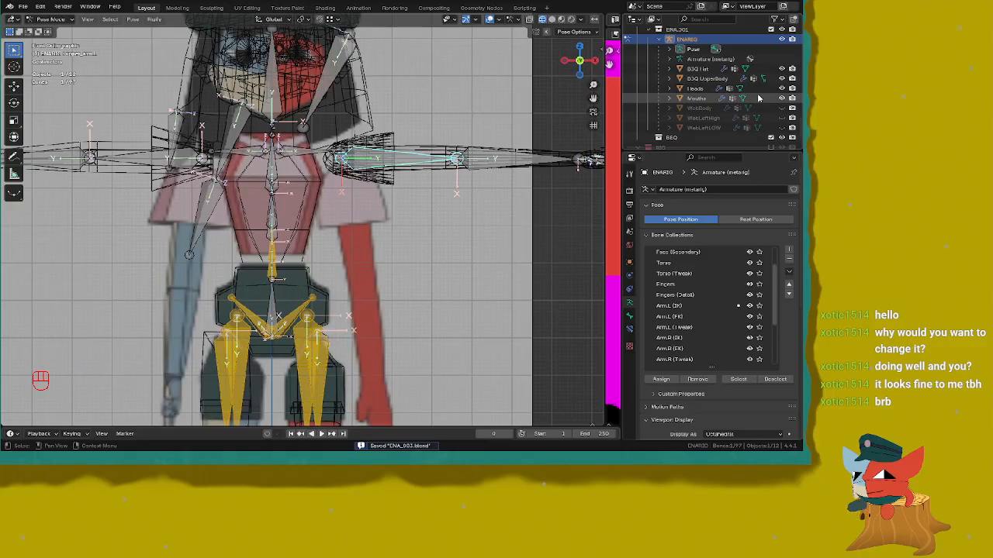
scroll(315, 207, "down", 3)
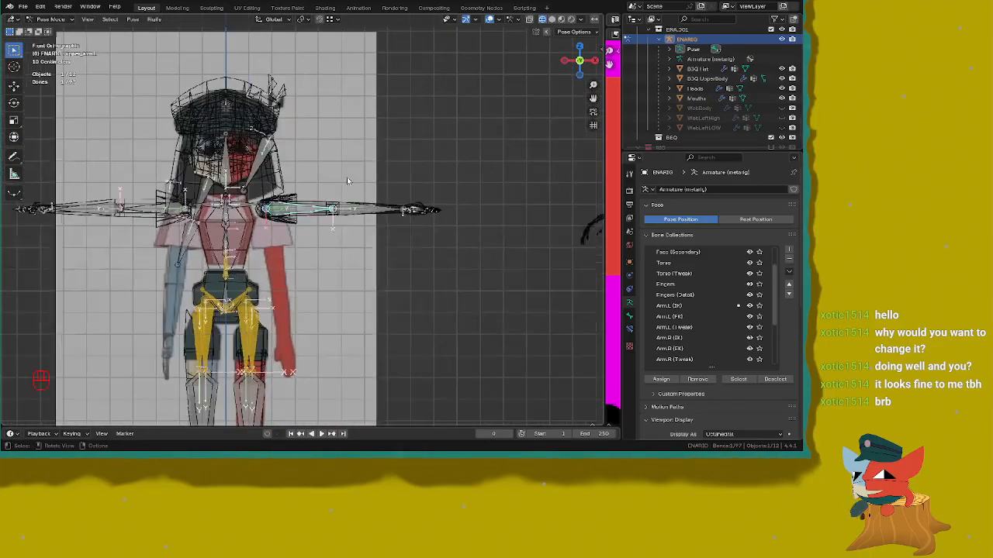
Step: Circle-select all bones of the character's left arm, hand and fingers
key("c")
key("c")
left_click_drag(291, 206, 465, 208)
right_click(465, 208)
middle_click_drag(213, 209, 484, 231, "shift")
scroll(485, 232, "up", 2)
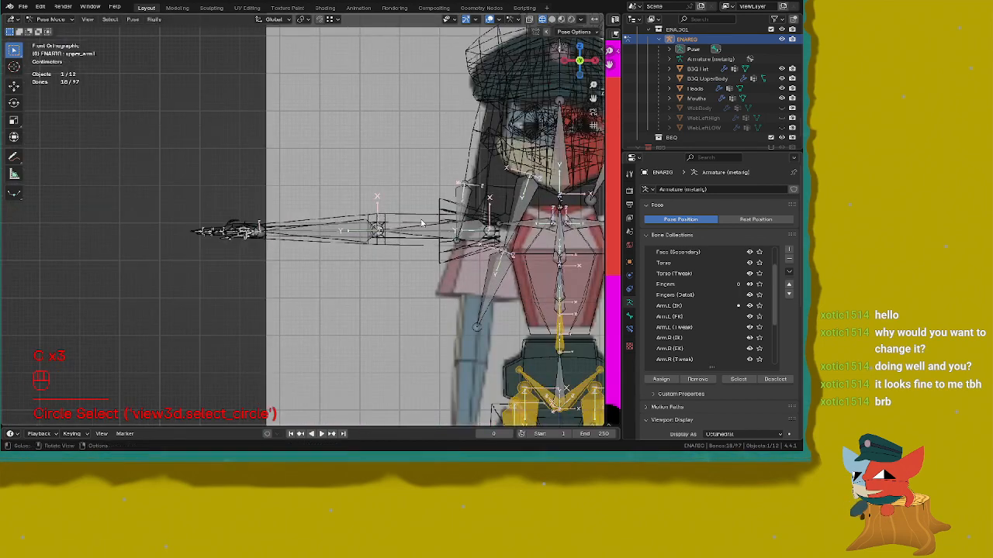
Step: Add all bones of the character's right arm, hand and fingers to the selection with Circle Select
scroll(342, 225, "up", 2)
key("c")
key("c")
left_click(342, 225)
left_click_drag(342, 225, 89, 224)
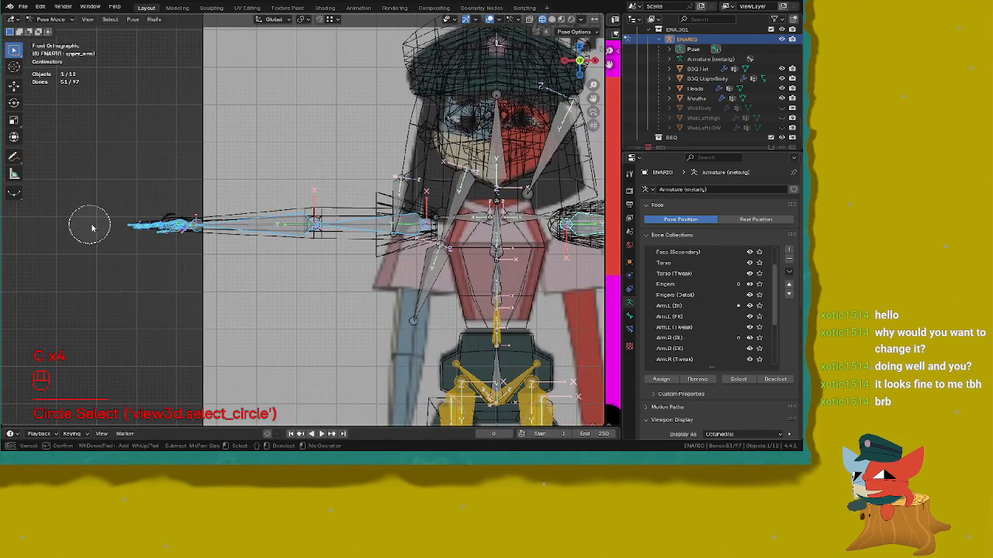
Step: Add the head bone, the BBQ hair bones and the bones of the hat's feather ornament to the selection
mouse_move(88, 225)
middle_mouse_down()
mouse_move(245, 174)
mouse_move(256, 186)
middle_mouse_up()
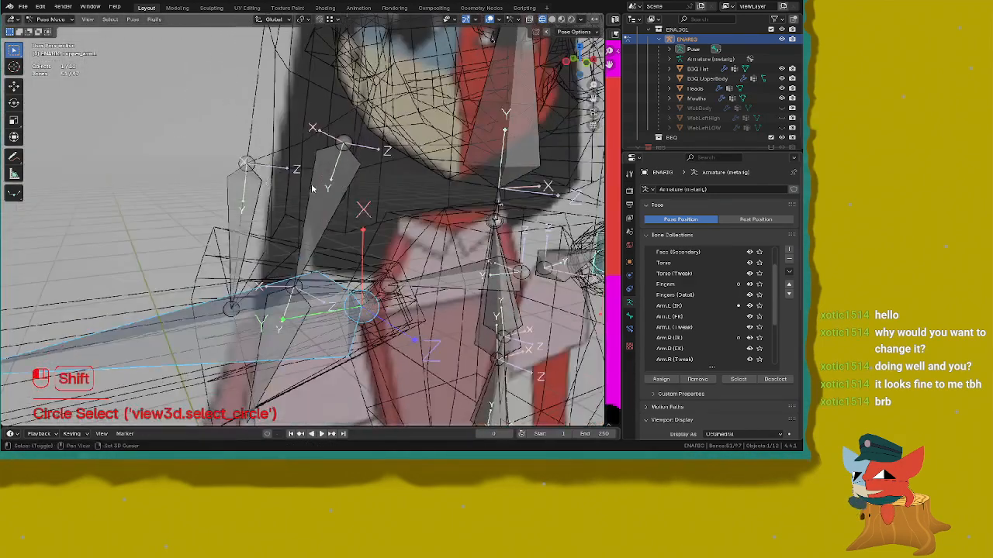
left_click(295, 185, "shift")
left_click(282, 324, "shift")
middle_click_drag(233, 241, 310, 190)
scroll(382, 213, "down", 1)
key("c")
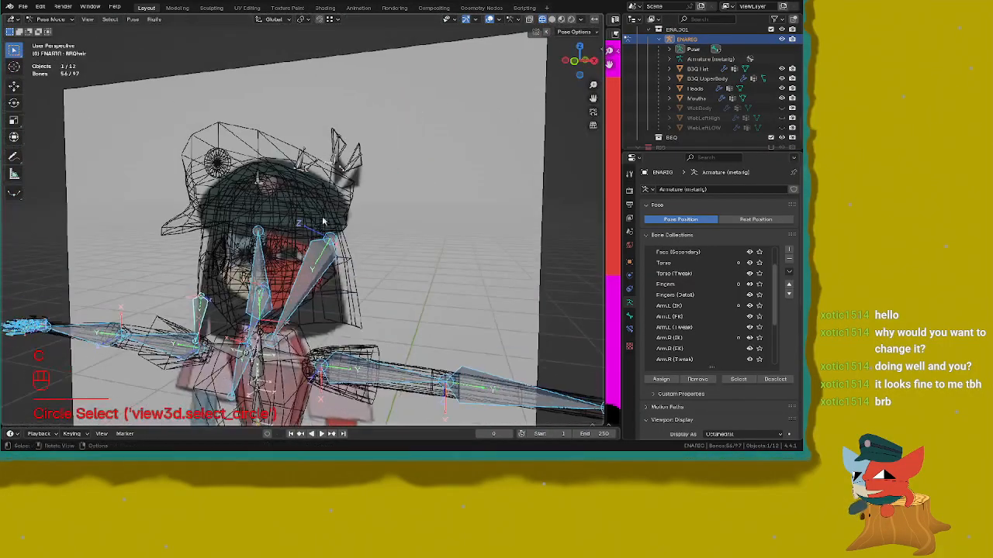
key("KP_1")
right_click(330, 196)
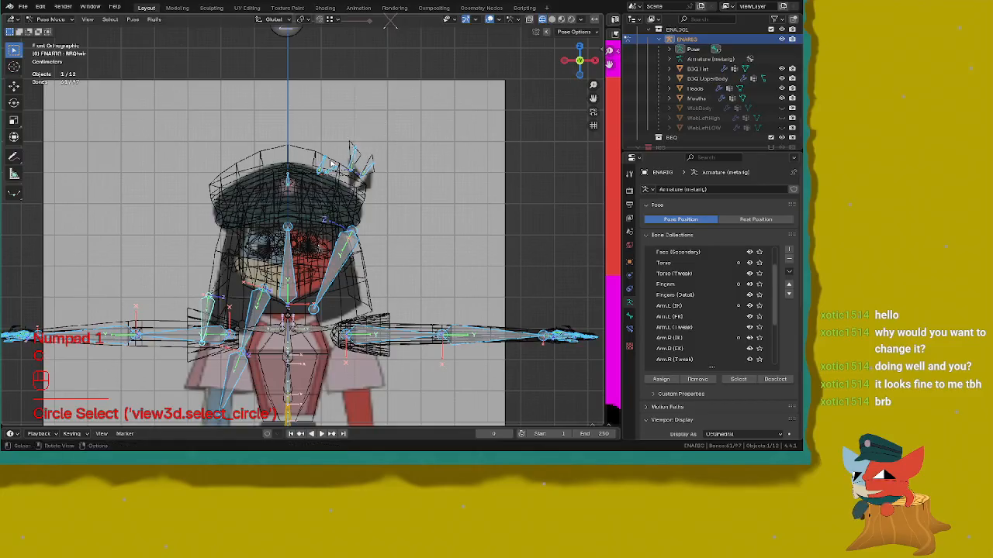
Step: Try applying only the selected bones' pose as the rest pose, and undo it
scroll(330, 196, "down", 4)
middle_click_drag(331, 196, 347, 104, "shift")
scroll(347, 104, "up", 3)
left_click(134, 19)
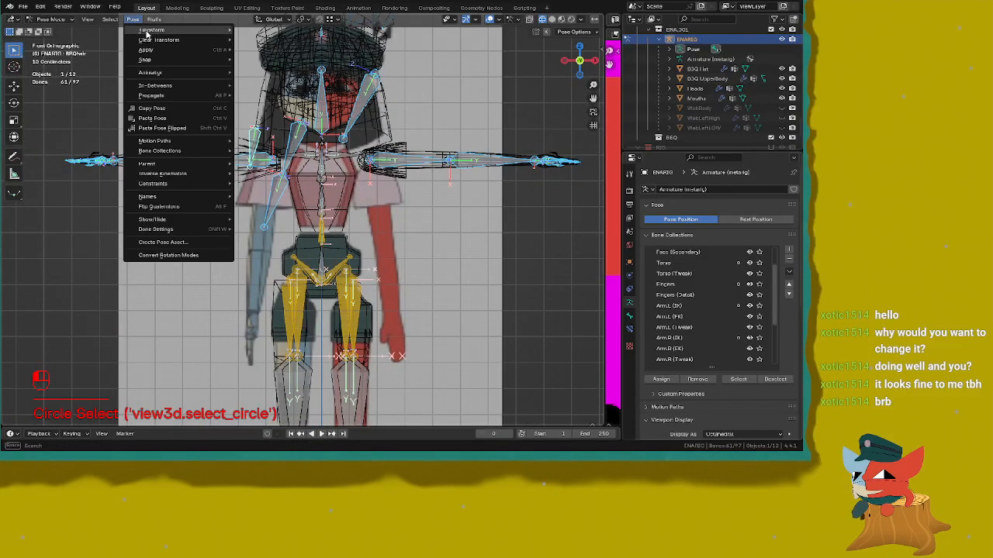
mouse_move(149, 39)
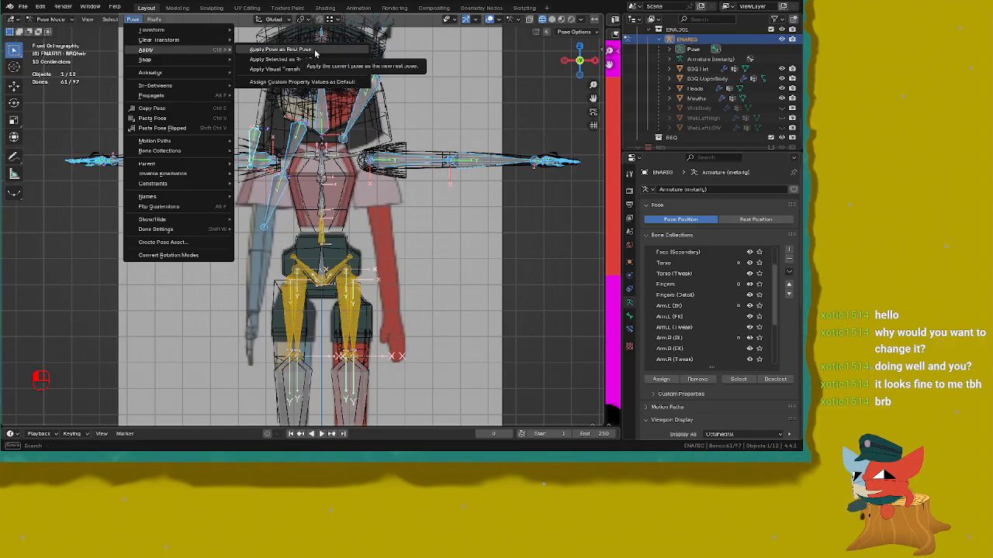
left_click(282, 60)
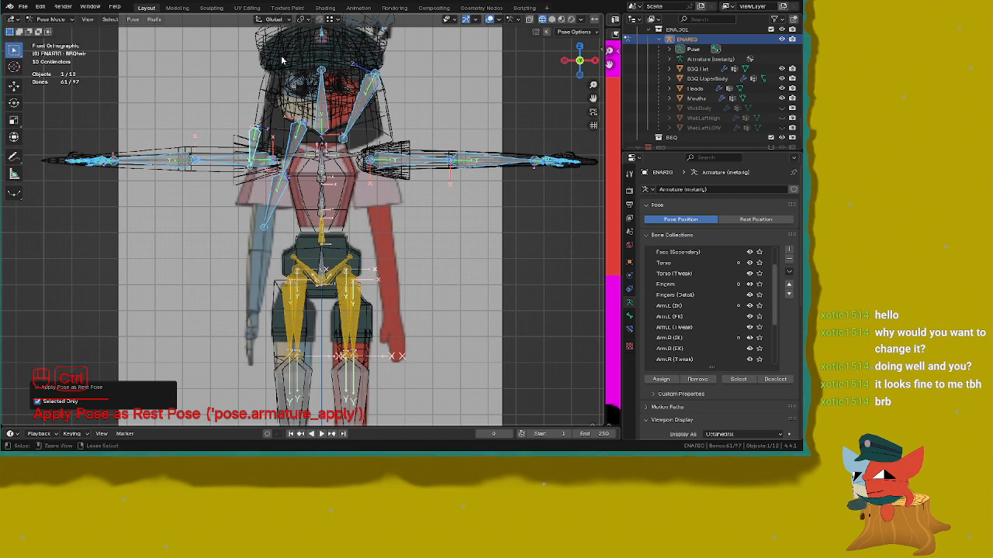
key("ctrl+z")
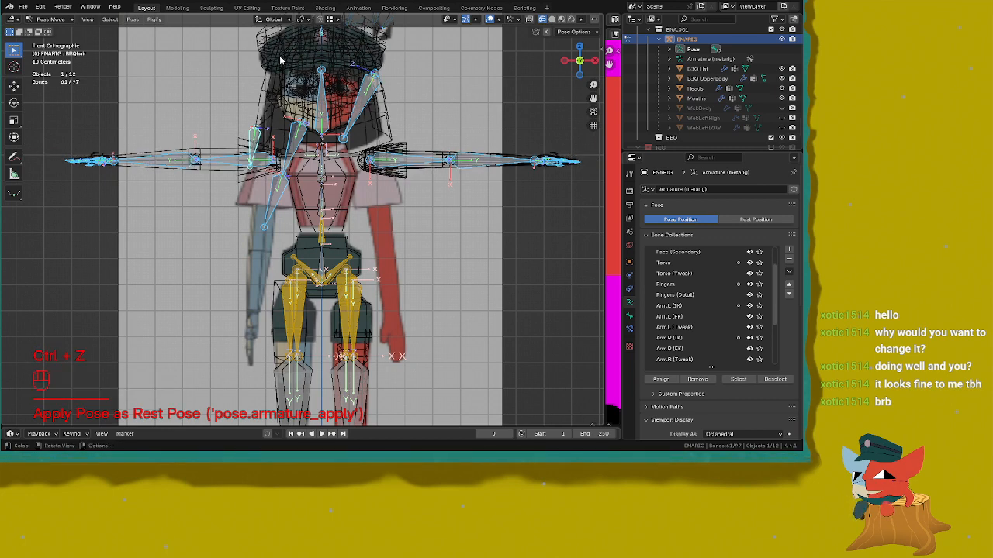
Step: Apply the armature's current pose as the rest pose, undo it and switch the view to solid shading
left_click(133, 20)
mouse_move(197, 40)
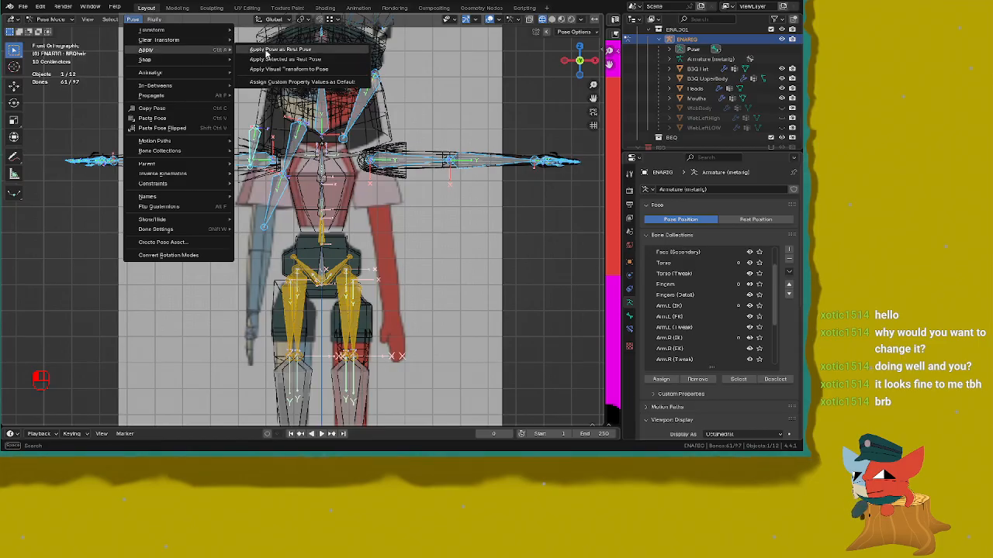
left_click(266, 52)
middle_click_drag(266, 53, 273, 124)
key("ctrl+z")
key("z")
left_click(274, 118)
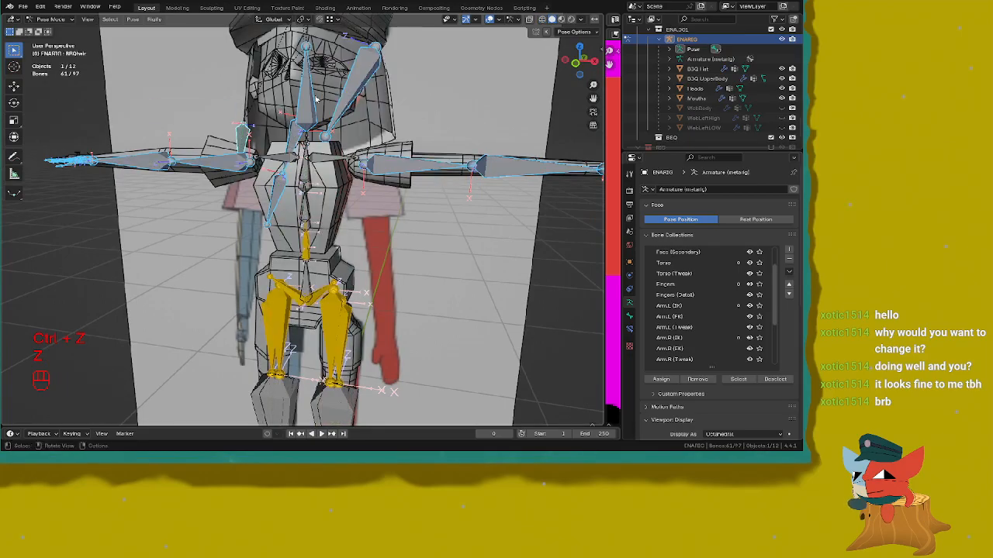
Step: Undo and redo the rest pose application repeatedly in front view to compare the arm meshes, ending with it reapplied
key("KP_1")
key("ctrl+z")
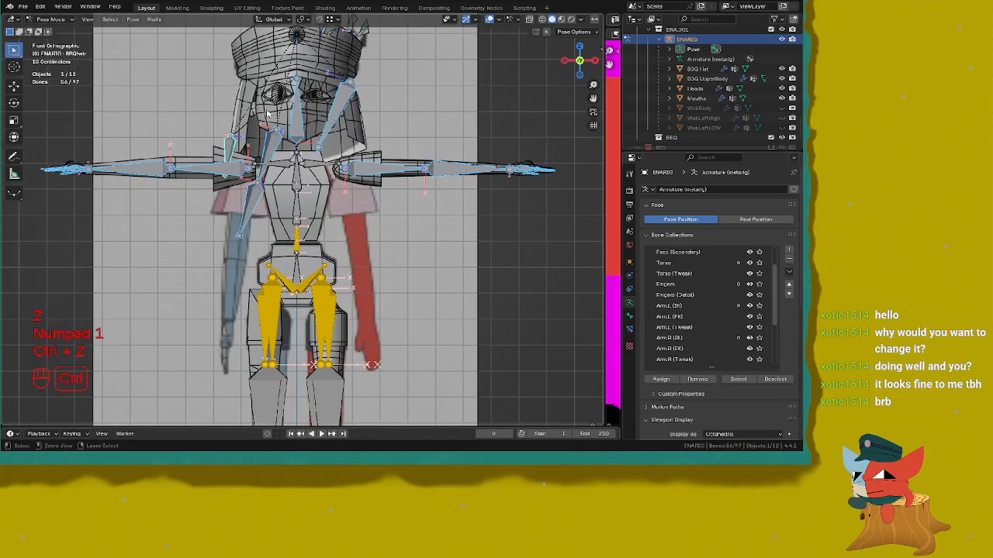
key("ctrl+shift+z")
key("ctrl+shift+z")
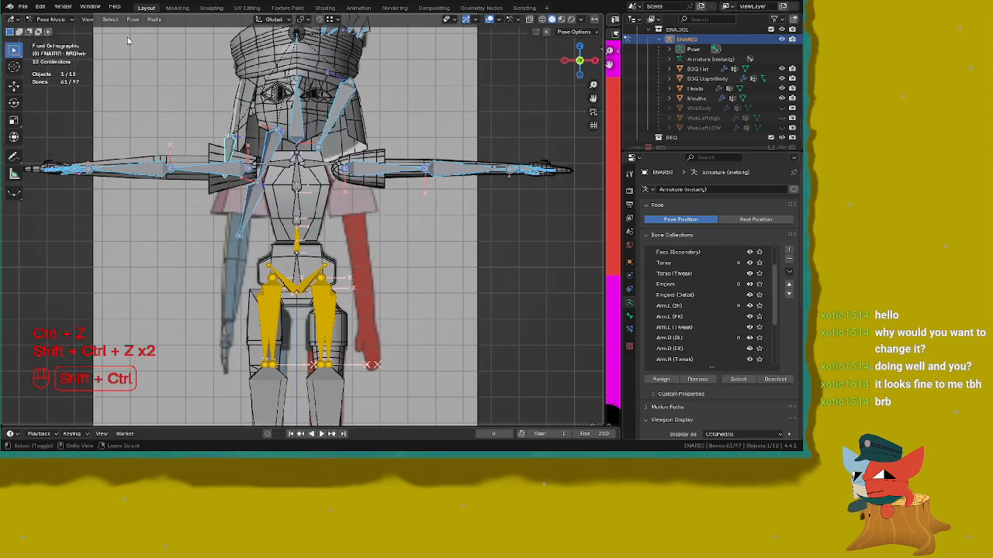
key("ctrl+z")
key("ctrl+shift+z")
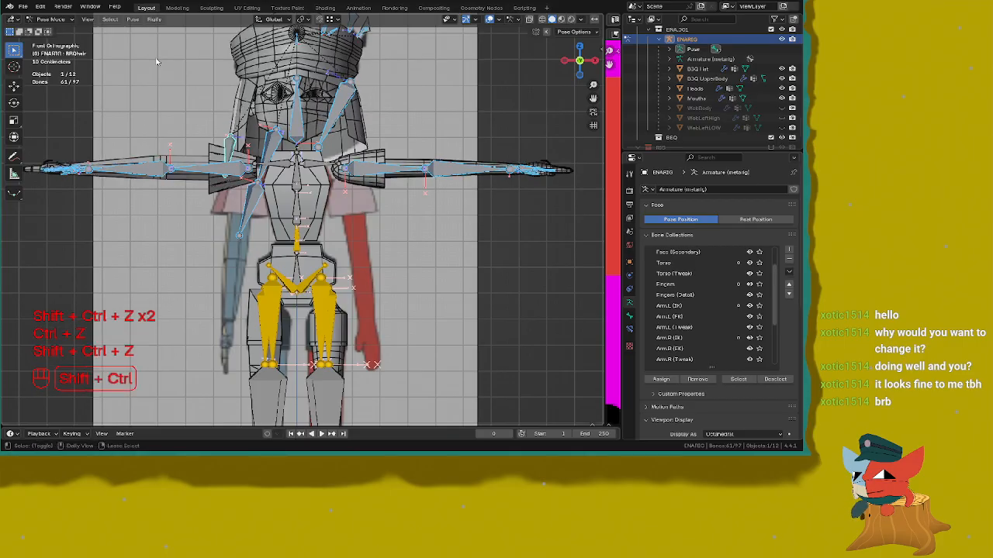
key("ctrl+z")
key("ctrl+shift+z")
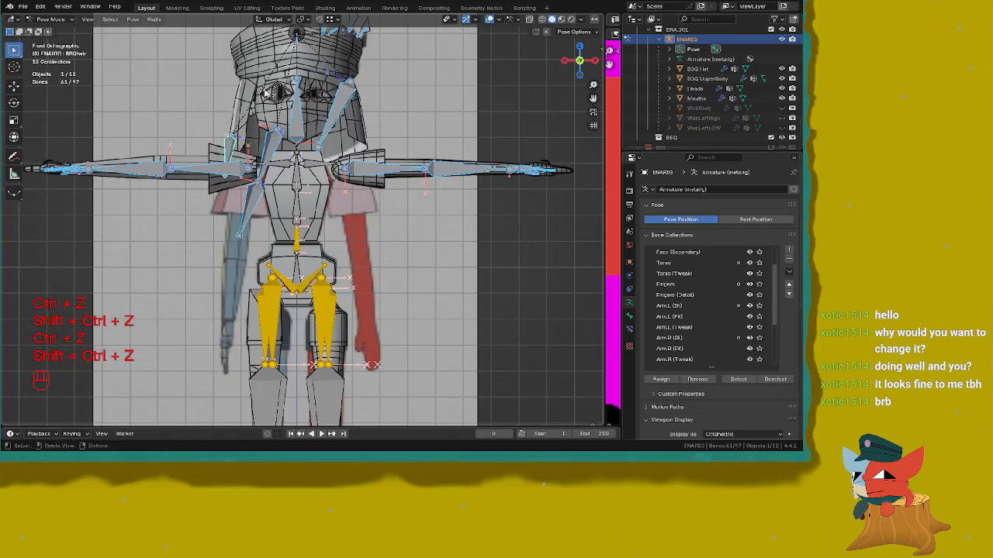
Step: Save the file and examine the left hand's mesh against its finger bones
scroll(266, 93, "down", 3)
key("ctrl+s")
left_click(454, 135)
scroll(435, 113, "up", 3)
middle_click_drag(414, 97, 133, 178, "shift")
key("ctrl+s")
scroll(414, 186, "up", 3)
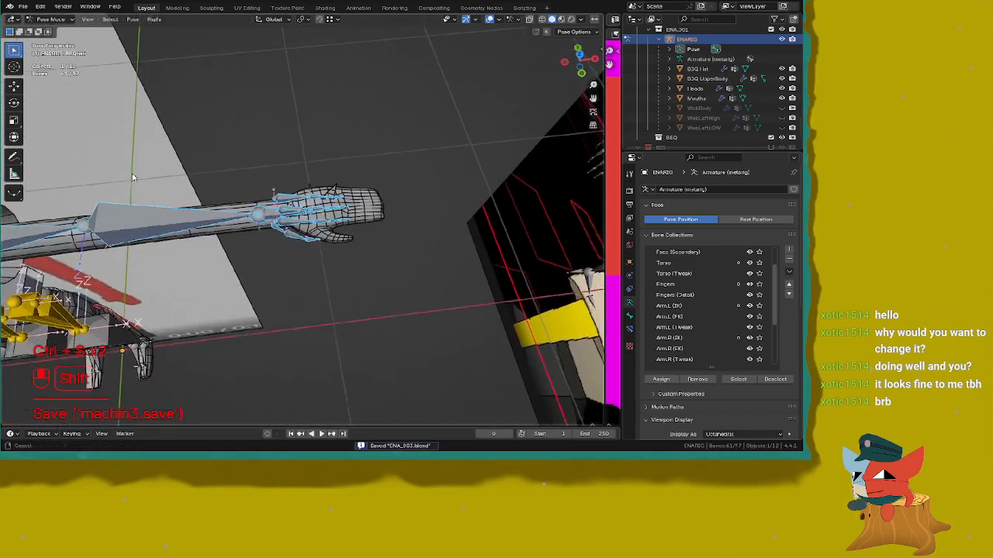
Step: Undo and redo the rest pose application to compare the left hand's mesh against its finger bones
scroll(213, 124, "up", 5)
scroll(209, 128, "down", 1)
key("ctrl+z")
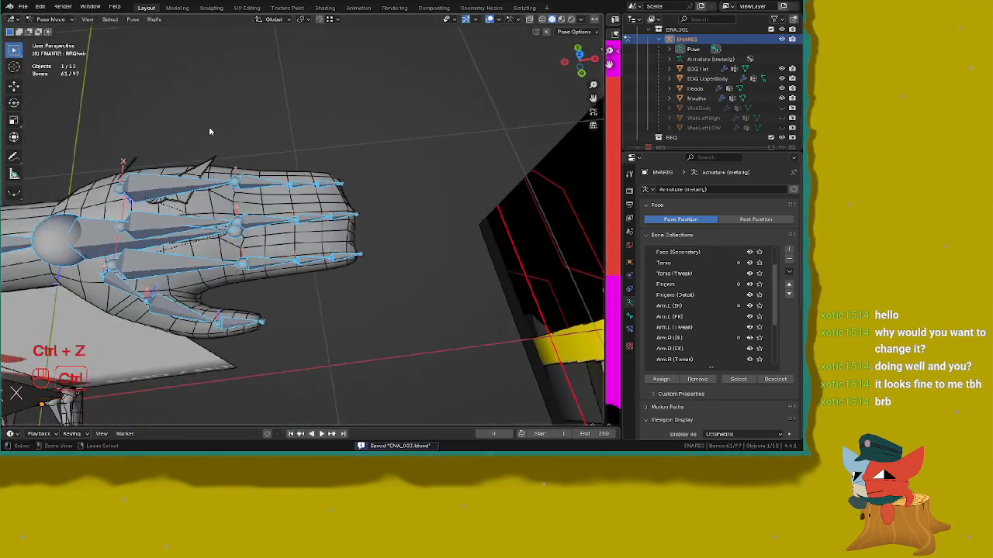
key("ctrl+shift+z")
key("ctrl+shift+z")
scroll(217, 133, "down", 5)
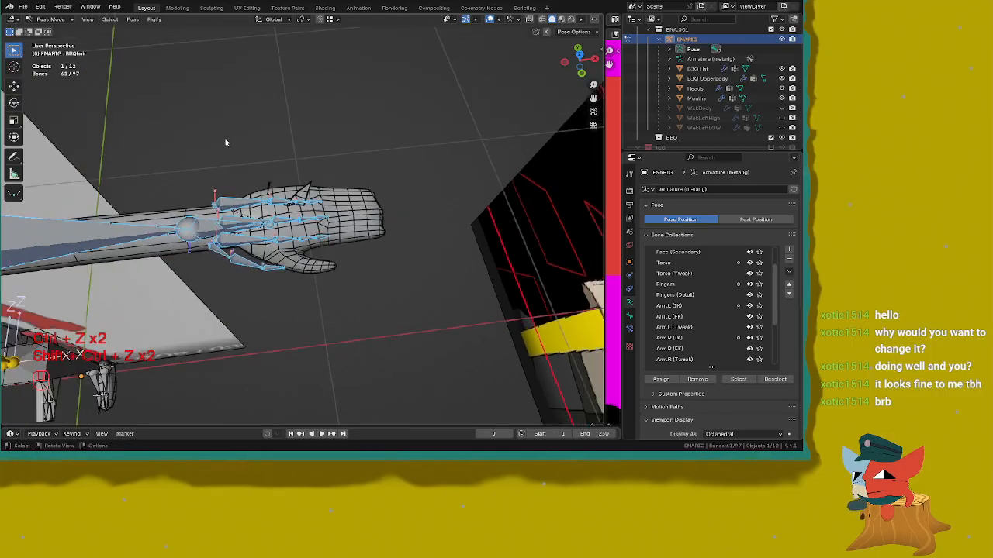
Step: Undo the rest pose application, return to the front view and save the file
middle_click_drag(226, 142, 421, 106, "shift")
scroll(329, 130, "down", 3)
key("ctrl+z")
key("KP_1")
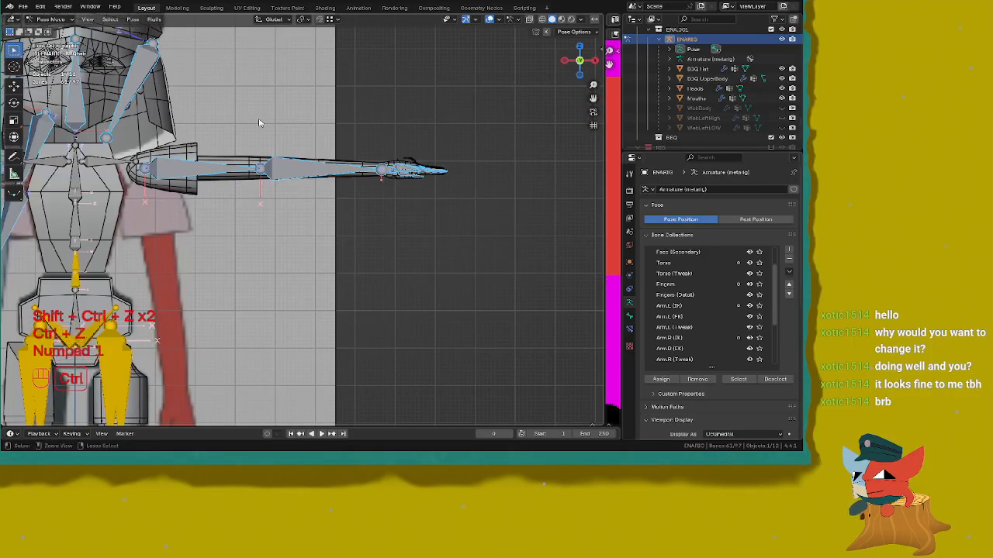
key("ctrl+s")
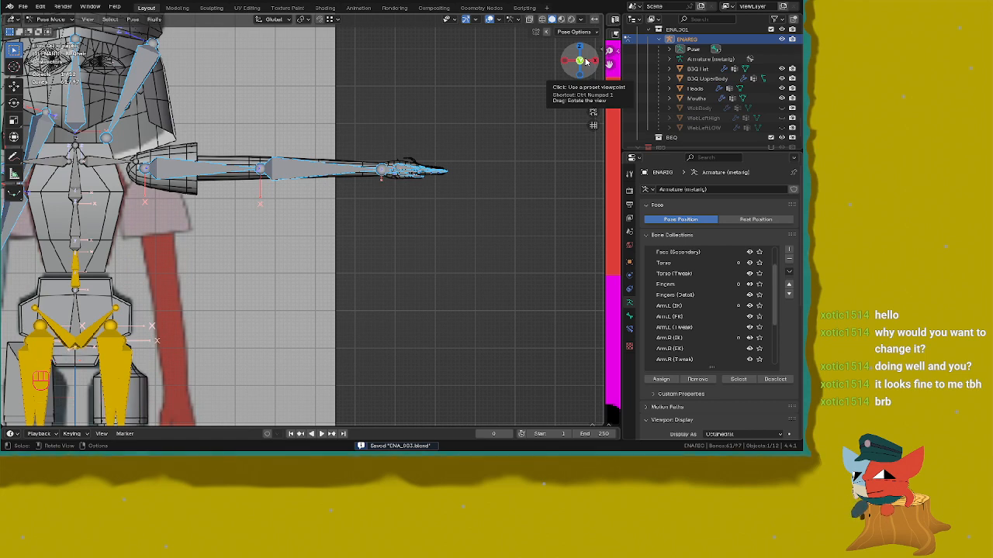
Step: Select the BBQ UpperBody mesh in Object Mode and toggle Edit Mode to compare its unposed and posed arm shapes
key("shift+Tab")
left_click(189, 164, "shift")
scroll(233, 146, "up", 2)
key("Tab")
middle_click_drag(241, 145, 265, 163)
key("KP_1")
scroll(268, 175, "down", 2)
key("Tab")
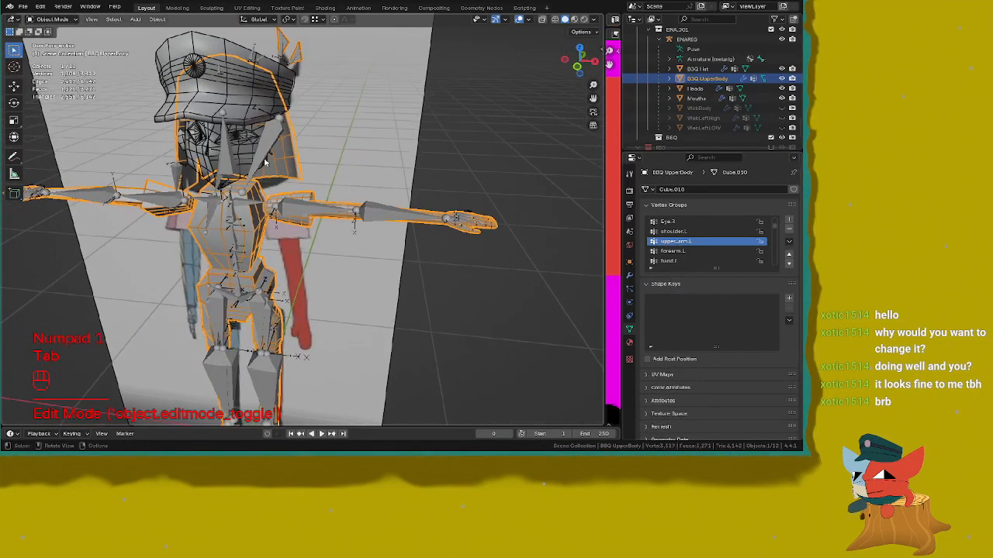
Step: Convert the BBQ UpperBody object to a mesh and enter Edit Mode to check its arm geometry
right_click(271, 149)
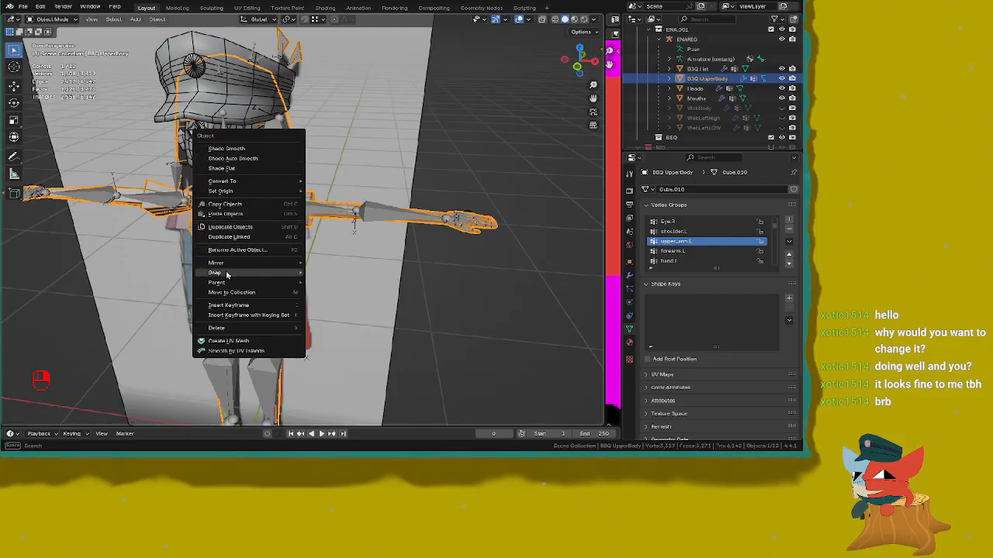
mouse_move(226, 284)
key("Tab")
key("Tab")
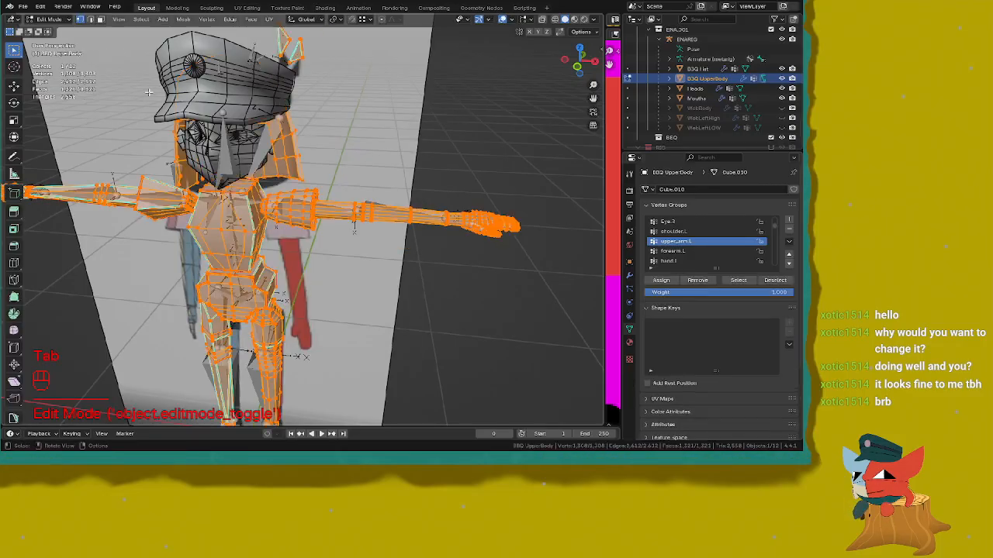
right_click(246, 219)
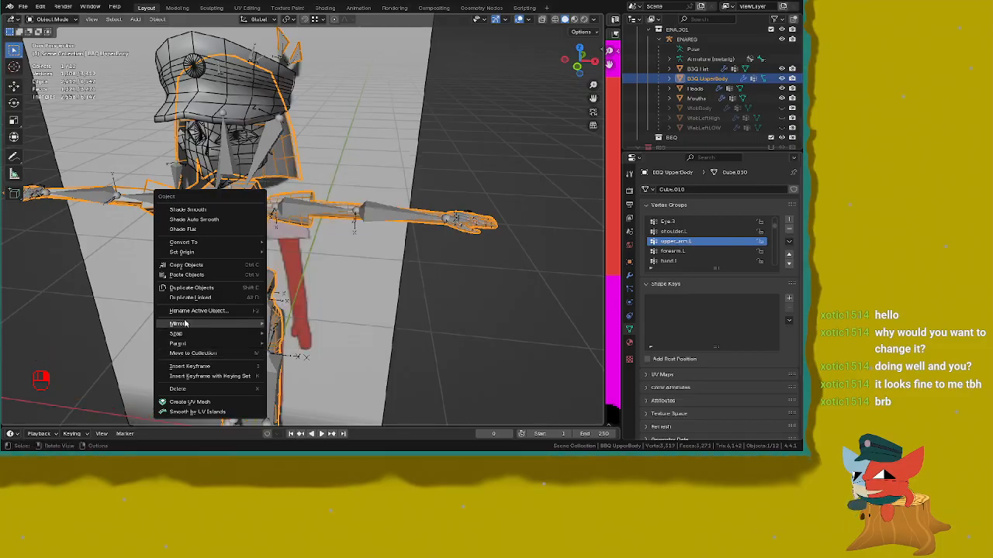
mouse_move(192, 330)
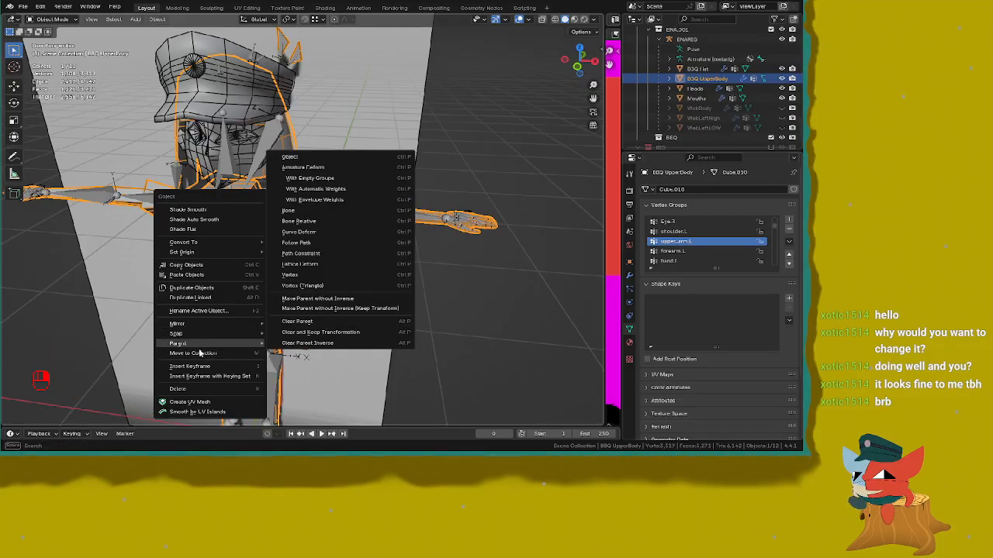
mouse_move(242, 248)
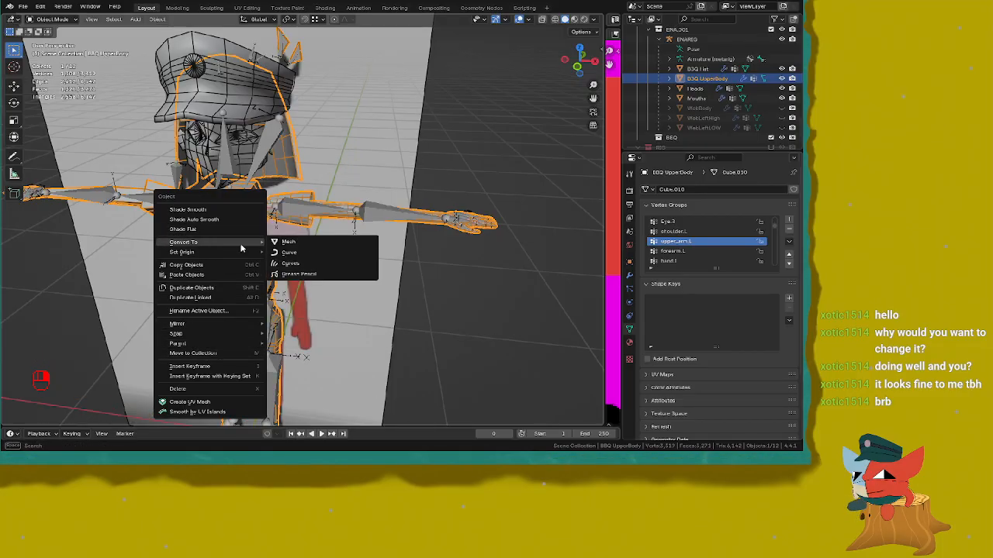
left_click(307, 247)
key("Tab")
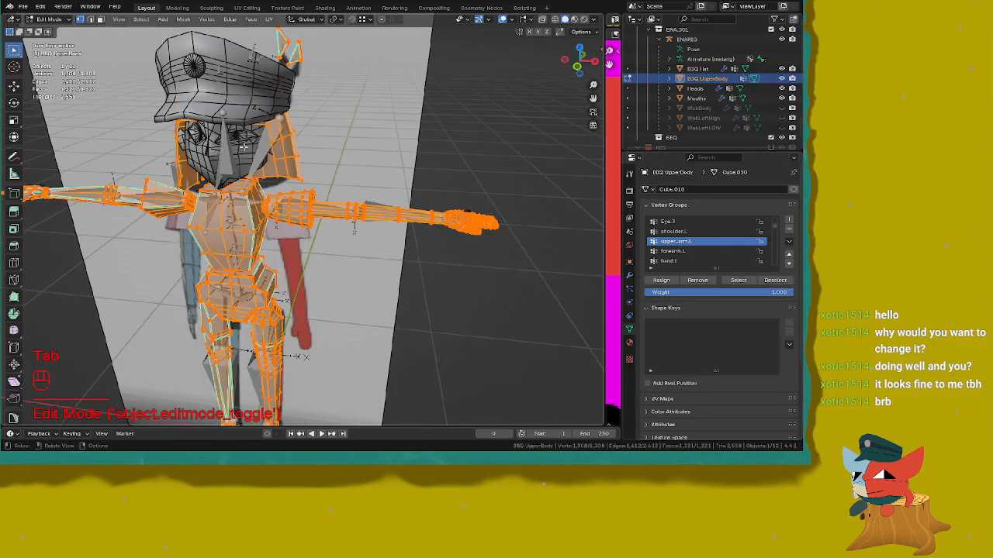
Step: Inspect the left hand, select the Heads face floating above it and set its ShowHandFace shape key to 0
middle_click_drag(306, 247, 237, 186)
scroll(236, 186, "up", 4)
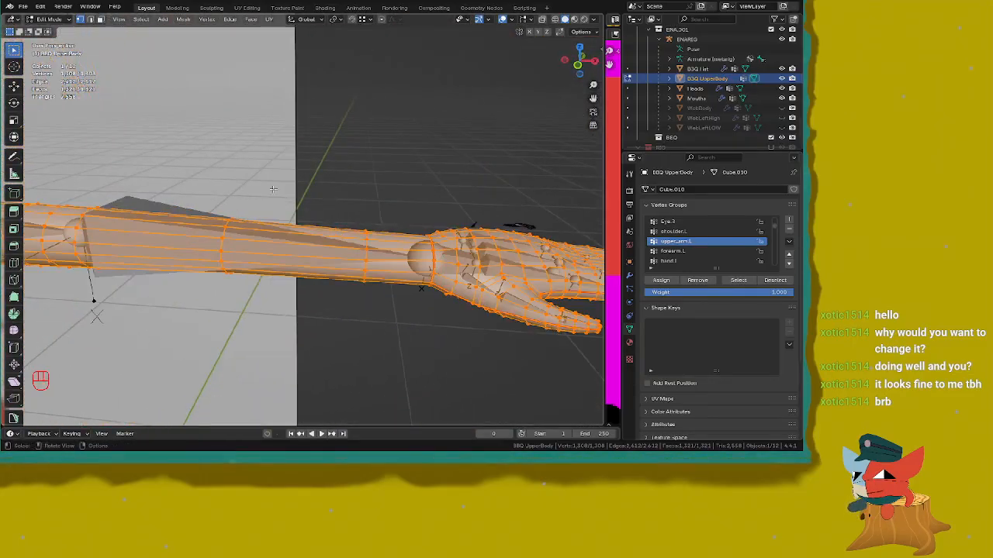
middle_click_drag(404, 194, 217, 202, "shift")
scroll(216, 202, "up", 3)
key("Tab")
left_click(360, 223)
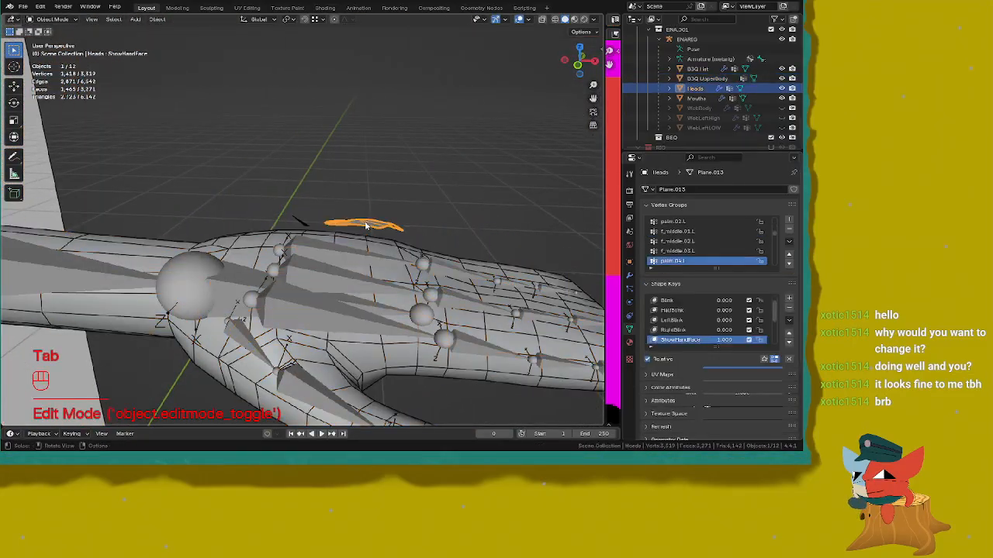
scroll(361, 221, "down", 3)
middle_click_drag(361, 221, 368, 216, "shift")
scroll(368, 216, "down", 3)
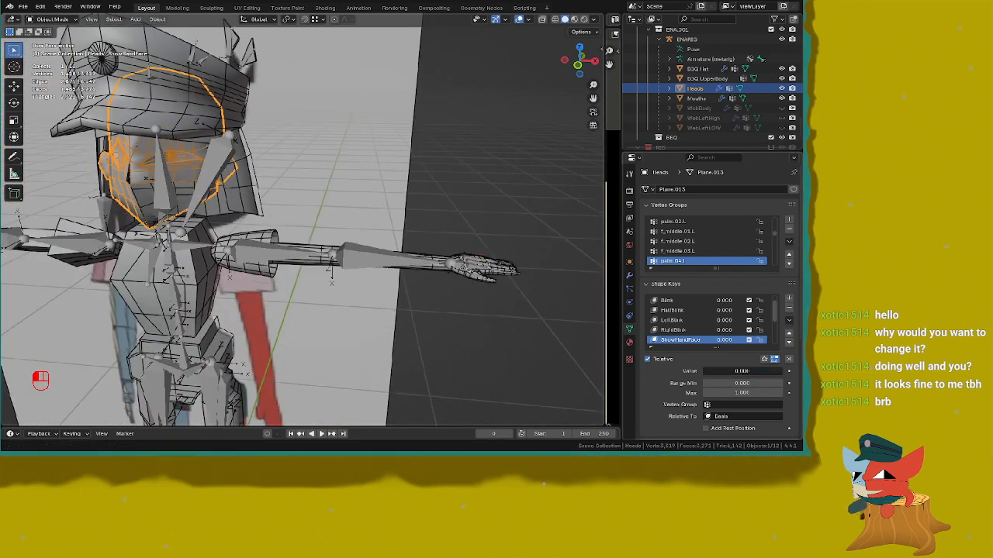
left_click_drag(741, 371, 705, 371)
Step: Convert the Heads object to a mesh
middle_click_drag(232, 203, 335, 205, "shift")
scroll(325, 223, "down", 3)
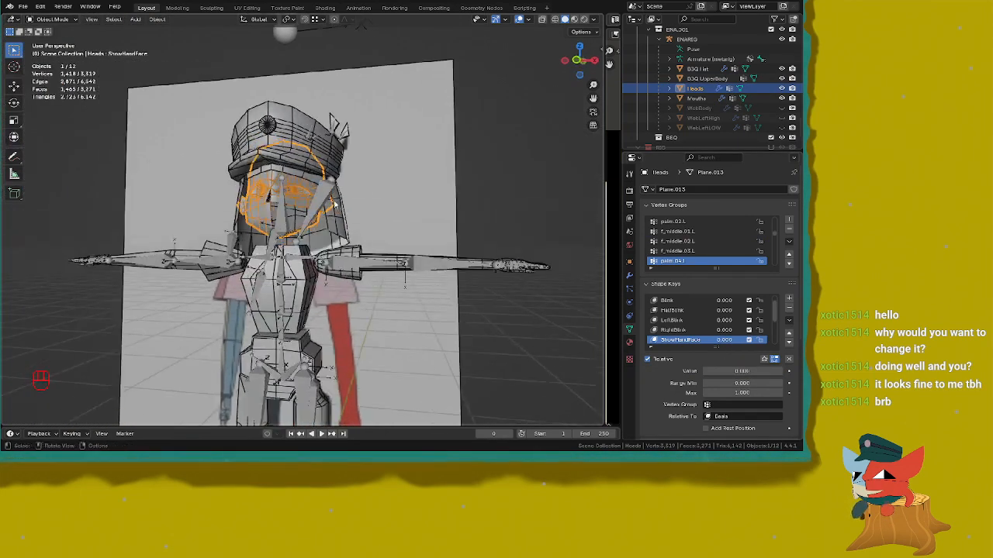
scroll(333, 205, "up", 4)
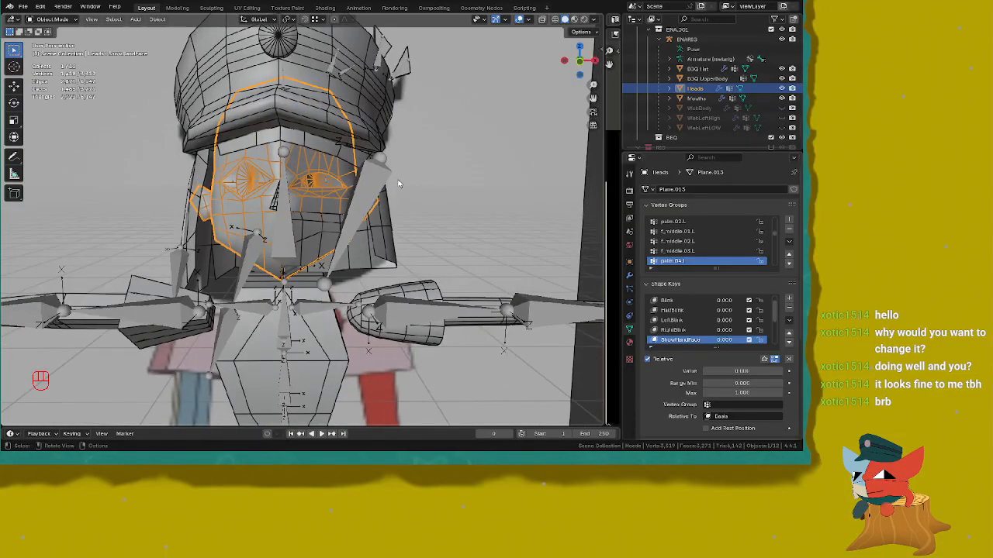
key("KP_1")
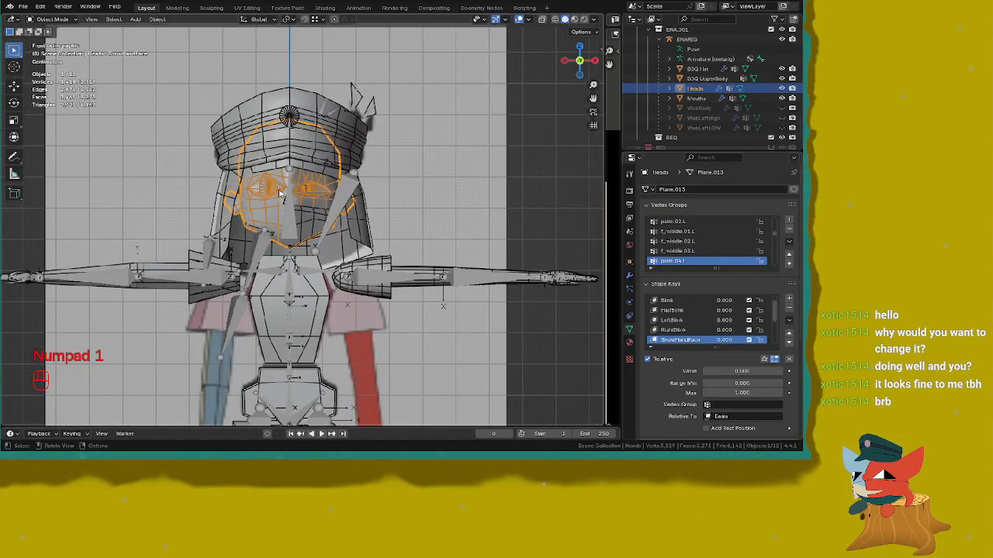
right_click(268, 214)
mouse_move(269, 217)
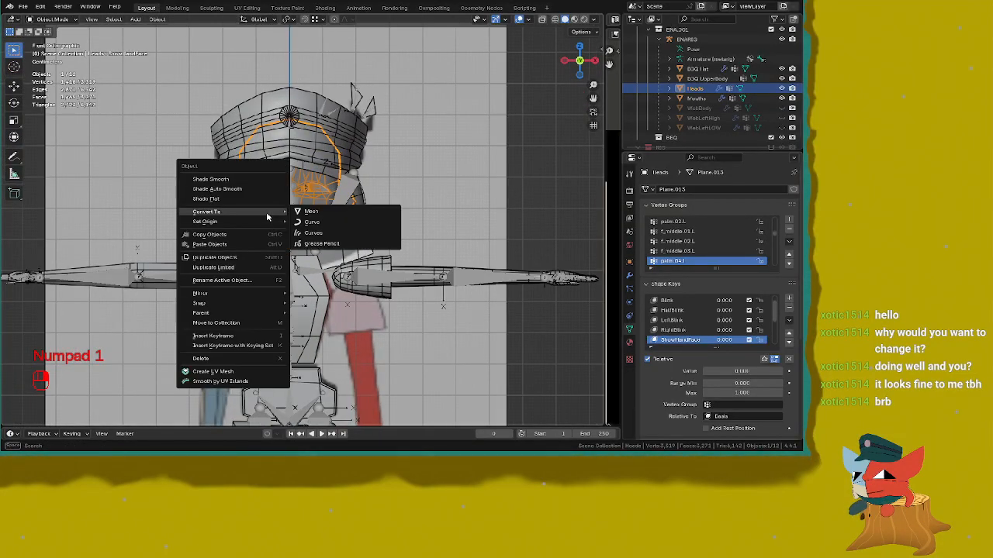
left_click(329, 218)
Step: Convert the Mouths object to a mesh
scroll(324, 216, "up", 2)
left_click(320, 214)
right_click(320, 214)
mouse_move(321, 214)
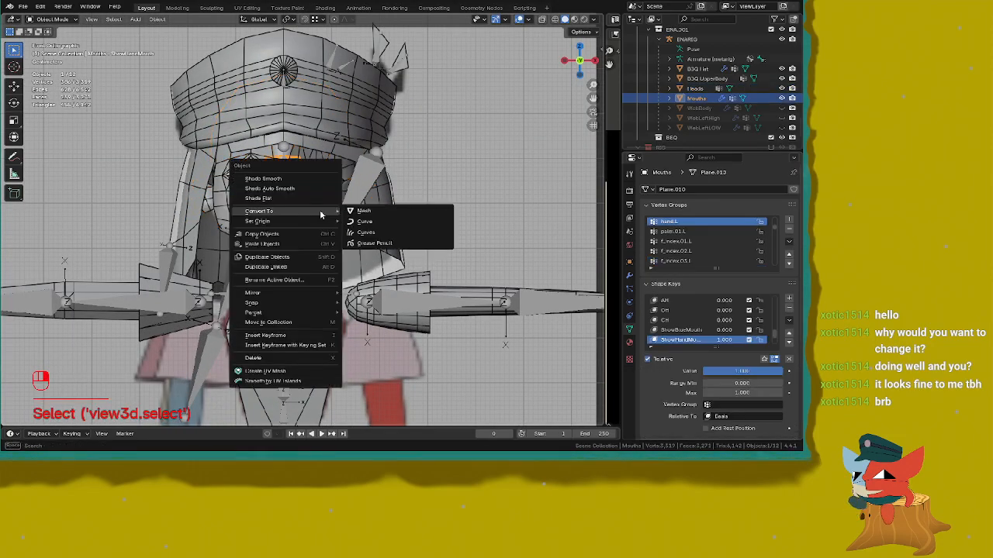
left_click(362, 213)
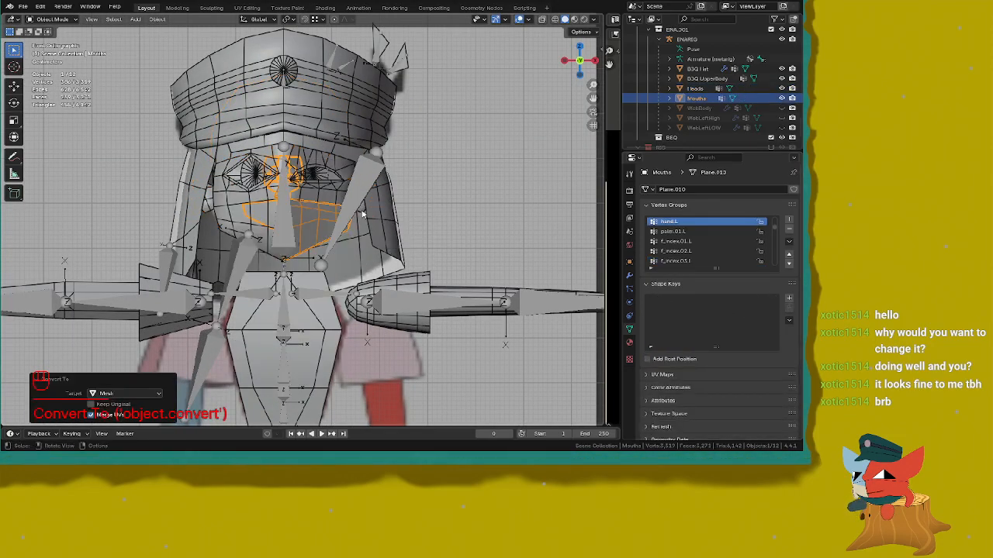
Step: Undo the mesh conversions of Mouths, Heads and BBQ UpperBody along with the ShowHandFace change, and return to Object Mode
key("ctrl+z")
key("ctrl+z")
key("ctrl+z")
key("ctrl+z")
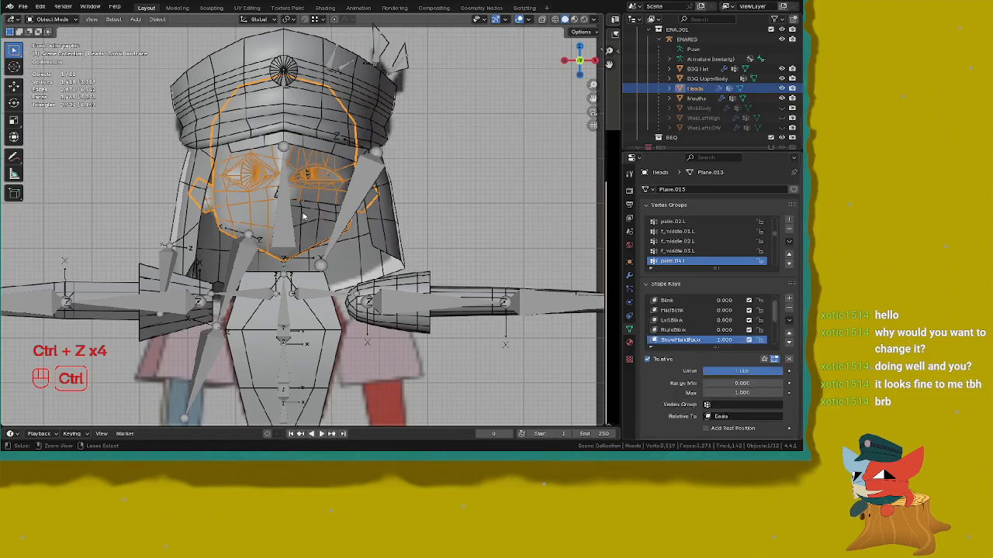
key("ctrl+z")
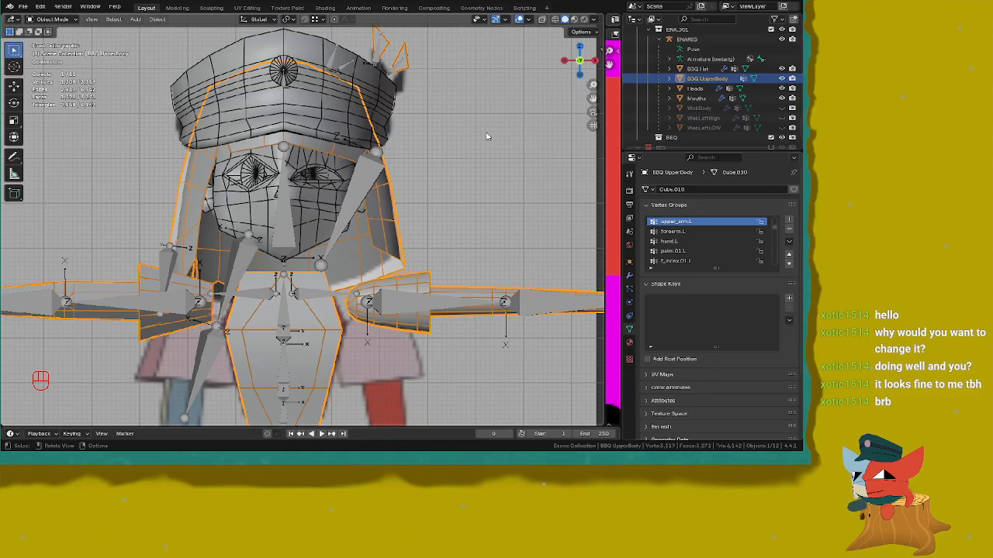
key("ctrl+z")
scroll(458, 182, "down", 4)
scroll(379, 195, "up", 2)
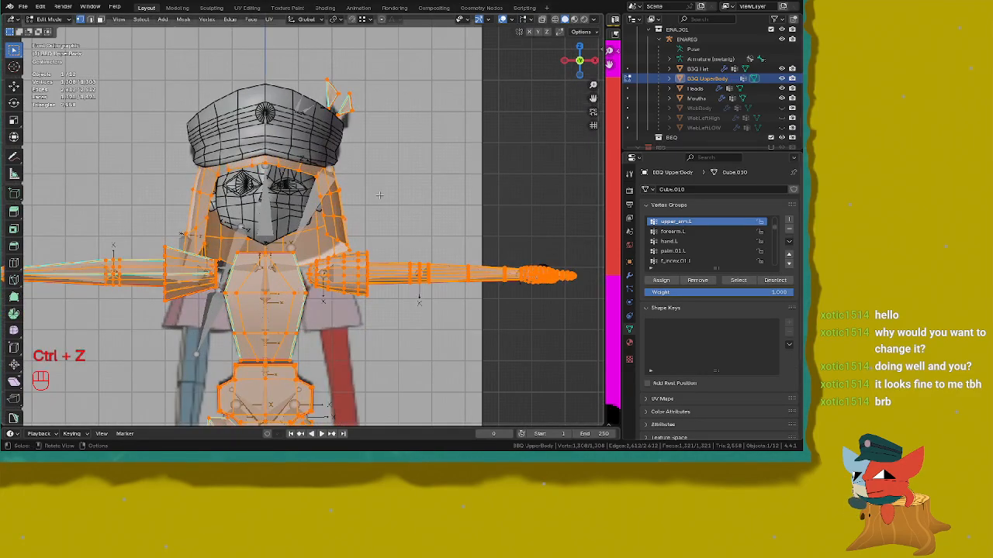
key("Tab")
key("ctrl+z")
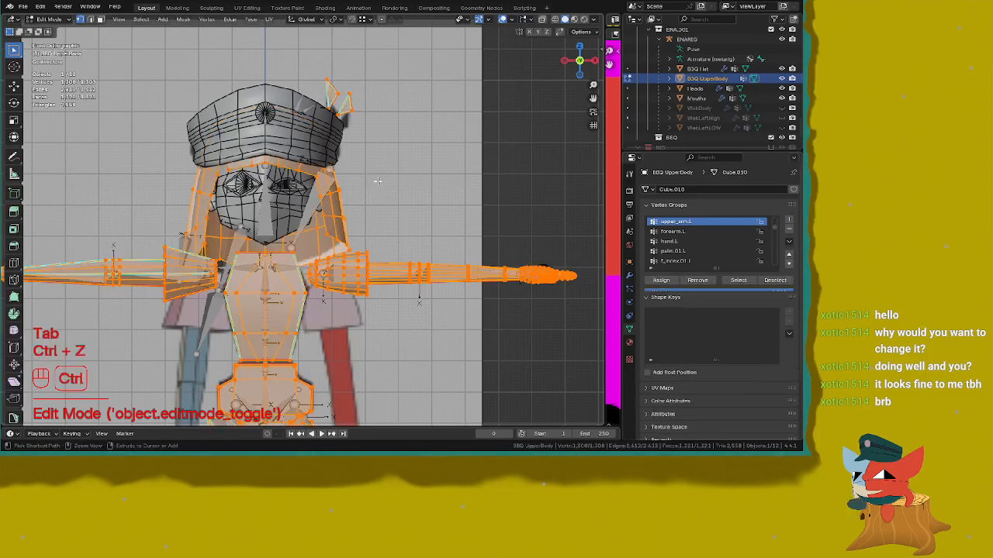
key("ctrl+z")
key("ctrl+z")
key("Tab")
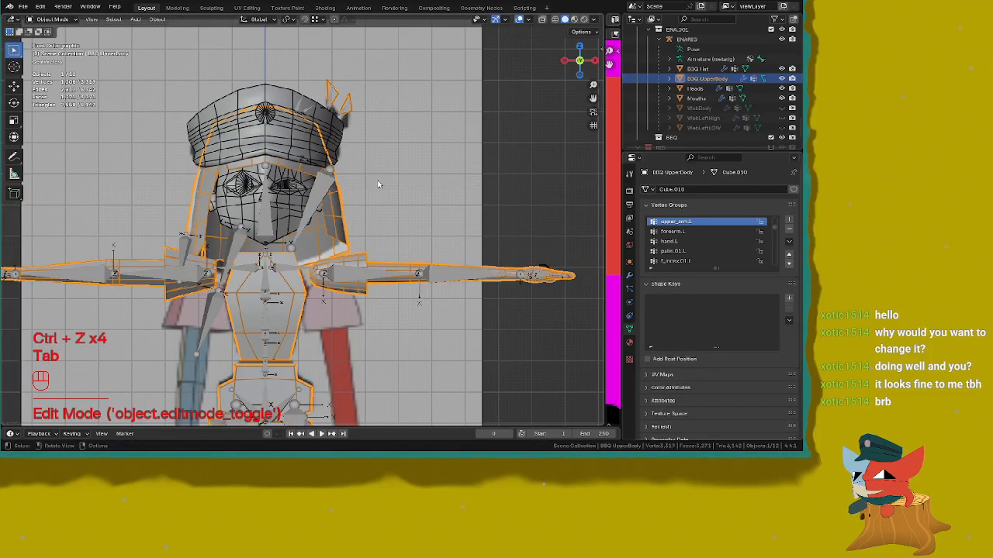
Step: Select the ENARIG armature and alternate between Edit Mode and Pose Mode to compare arm lengths, ending in Pose Mode
left_click(287, 200)
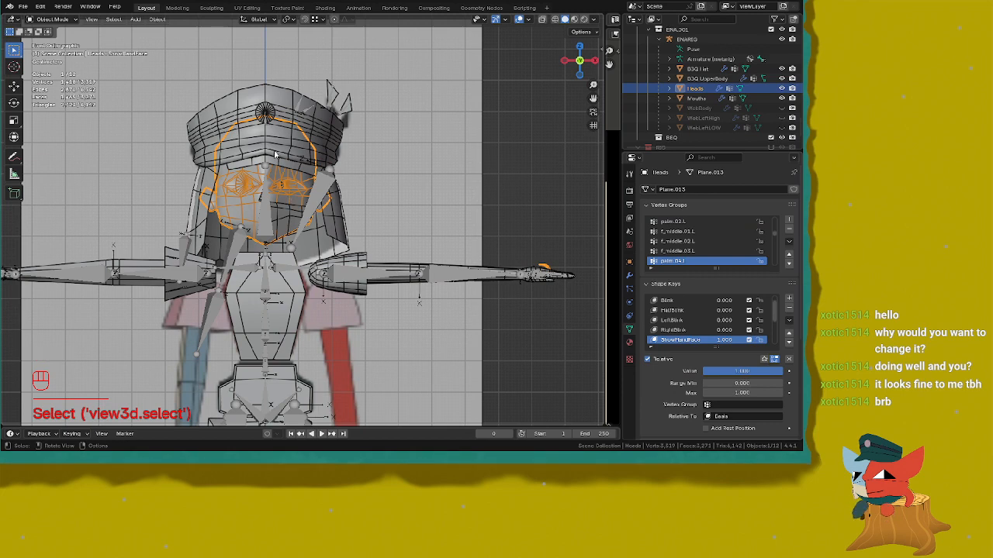
left_click(258, 242)
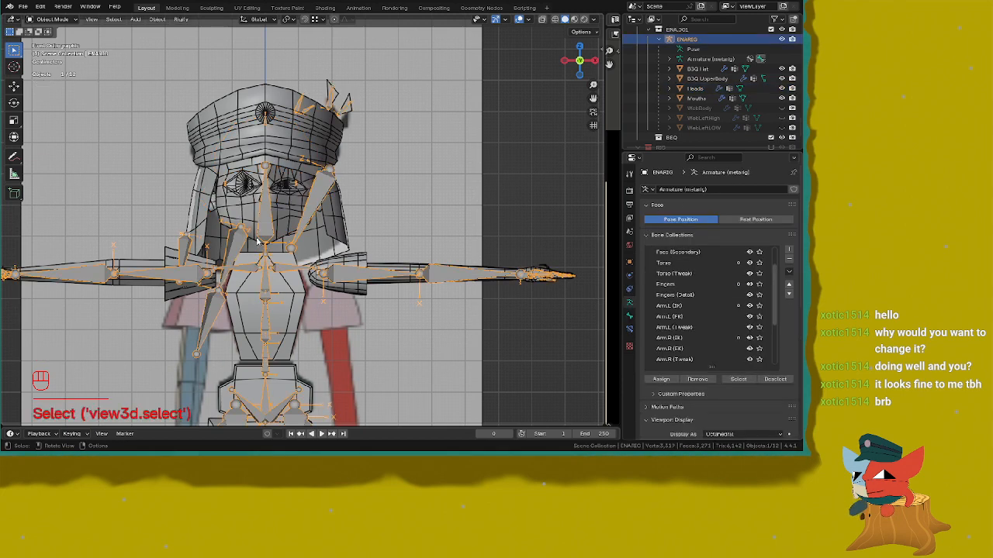
left_click(54, 18)
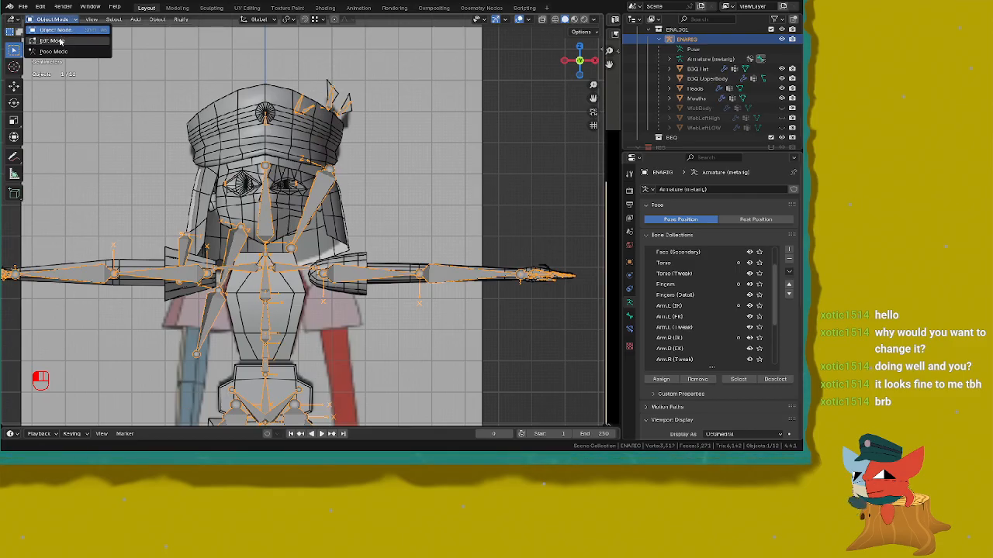
left_click(56, 40)
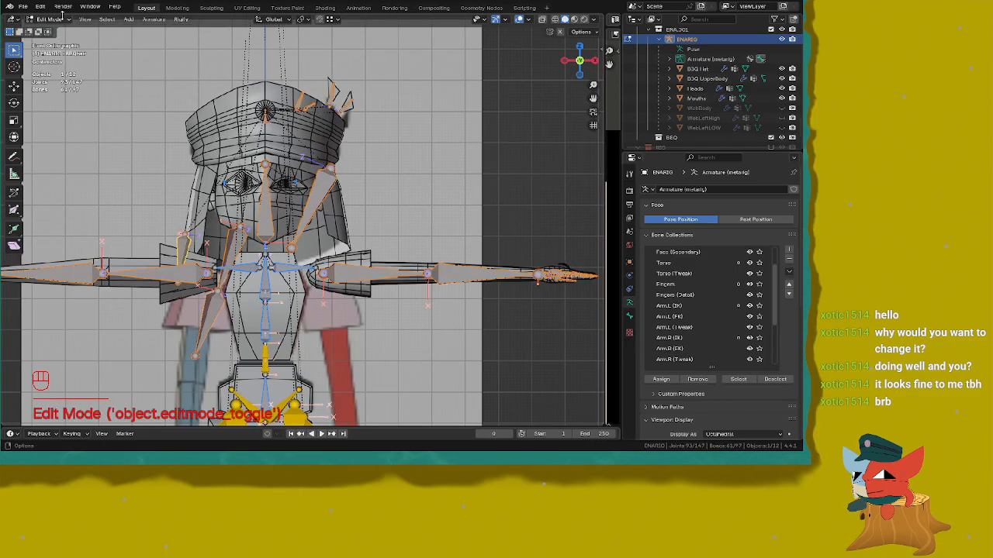
left_click(56, 18)
left_click(59, 53)
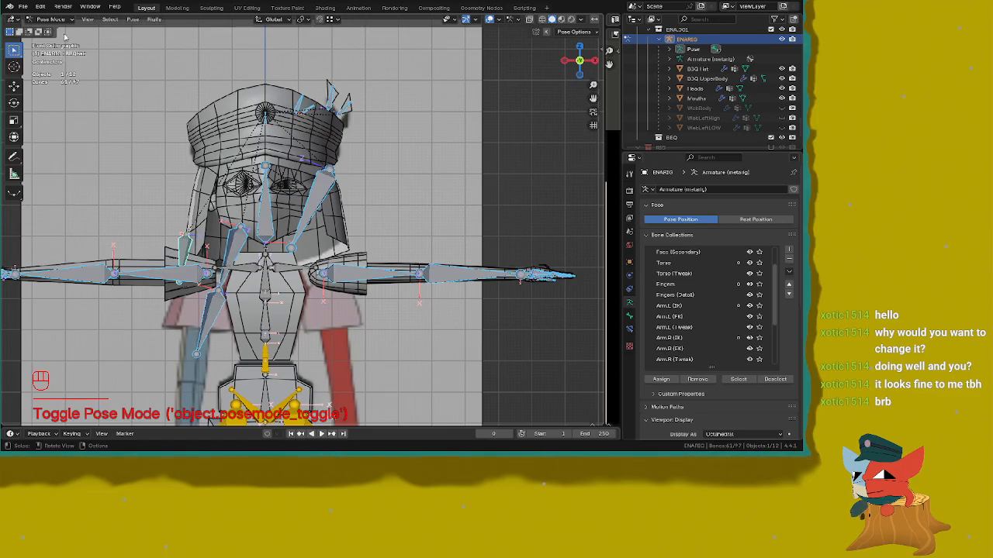
left_click(51, 19)
left_click(55, 41)
left_click(51, 19)
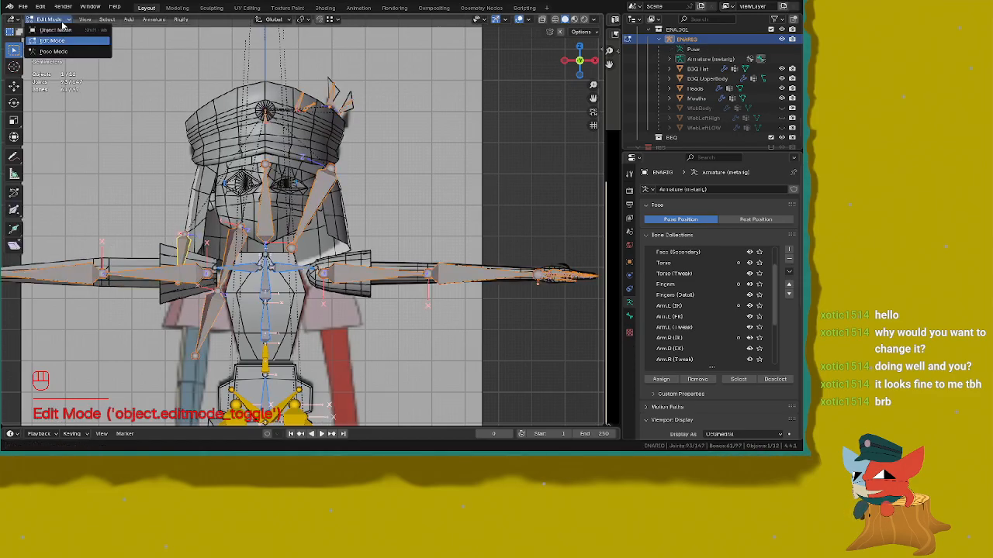
left_click(55, 51)
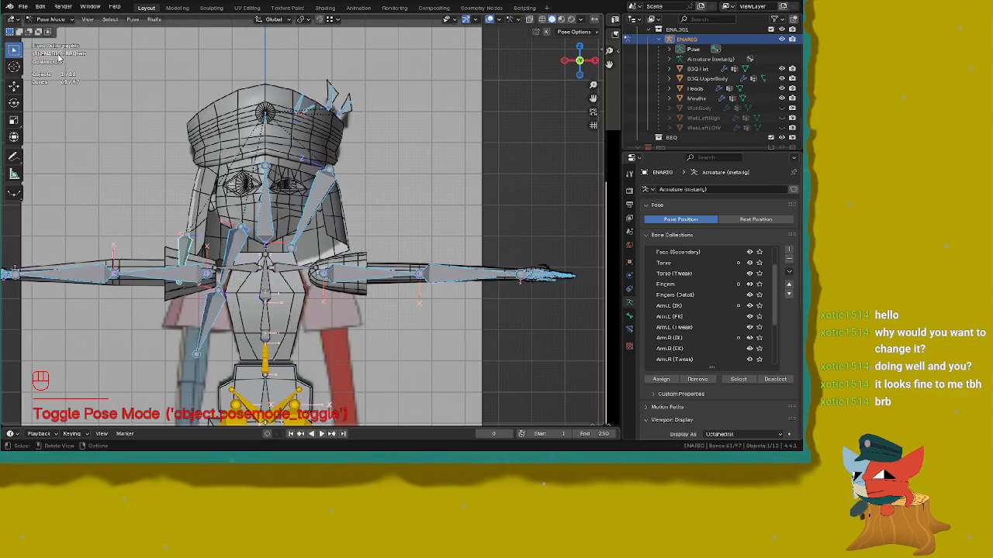
left_click(60, 19)
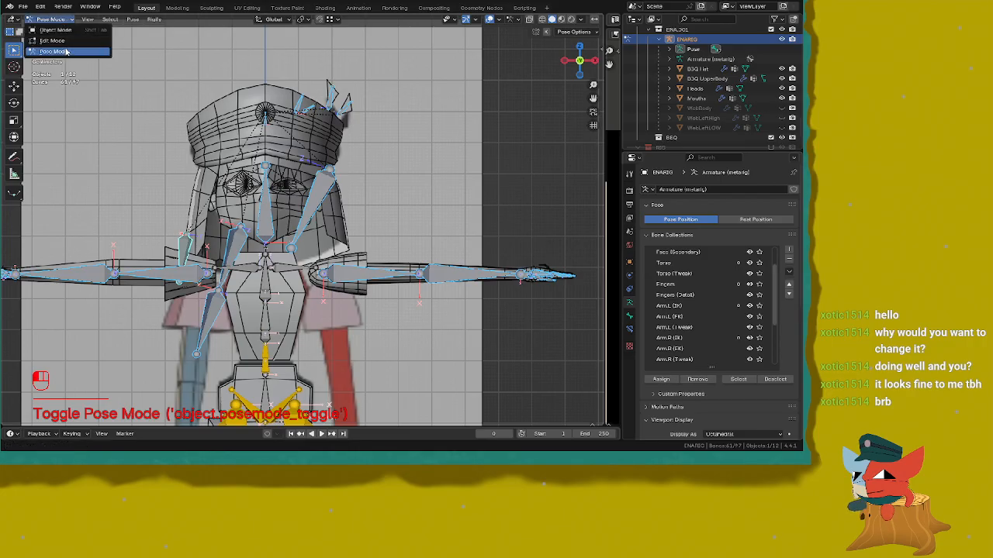
left_click(345, 276)
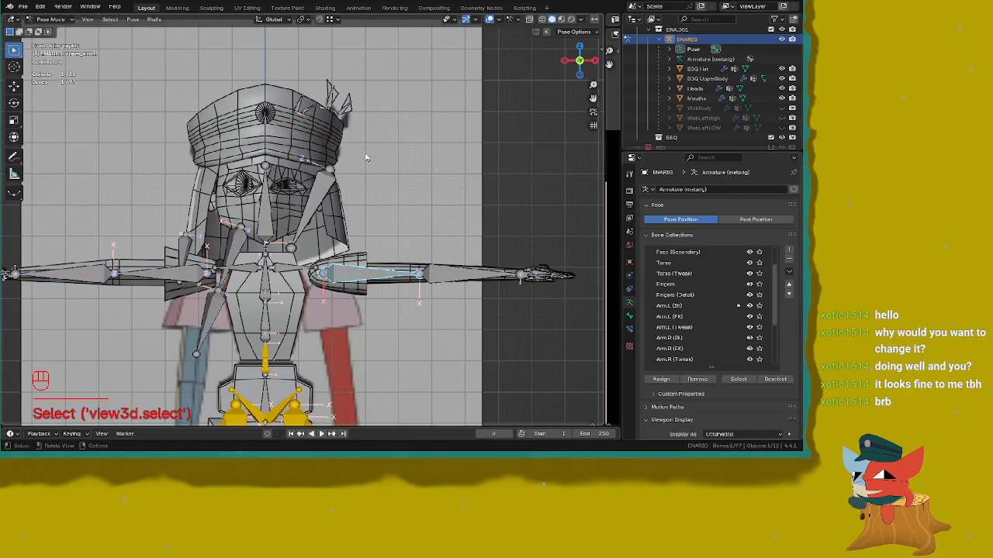
key("s")
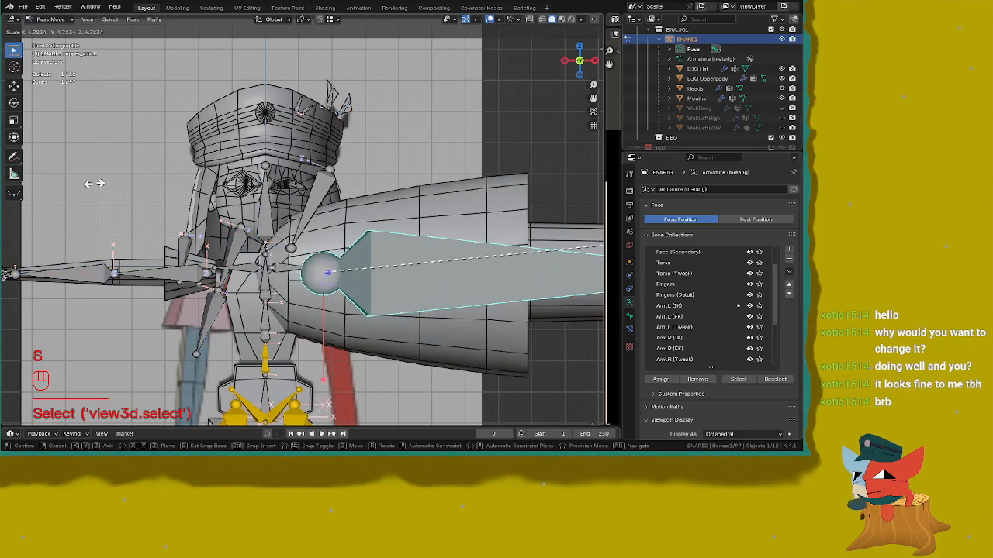
right_click(157, 182)
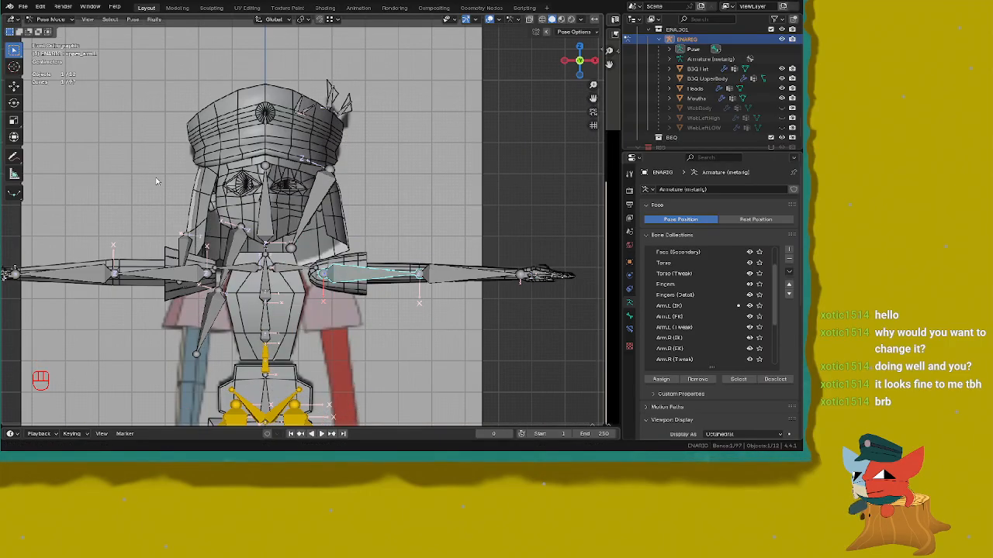
Step: Snap the 3D cursor to the shoulder joint of the left upper arm bone in Edit Mode, and return to Object Mode
middle_click_drag(394, 261, 378, 241, "shift")
key("shift+Tab")
key("Tab")
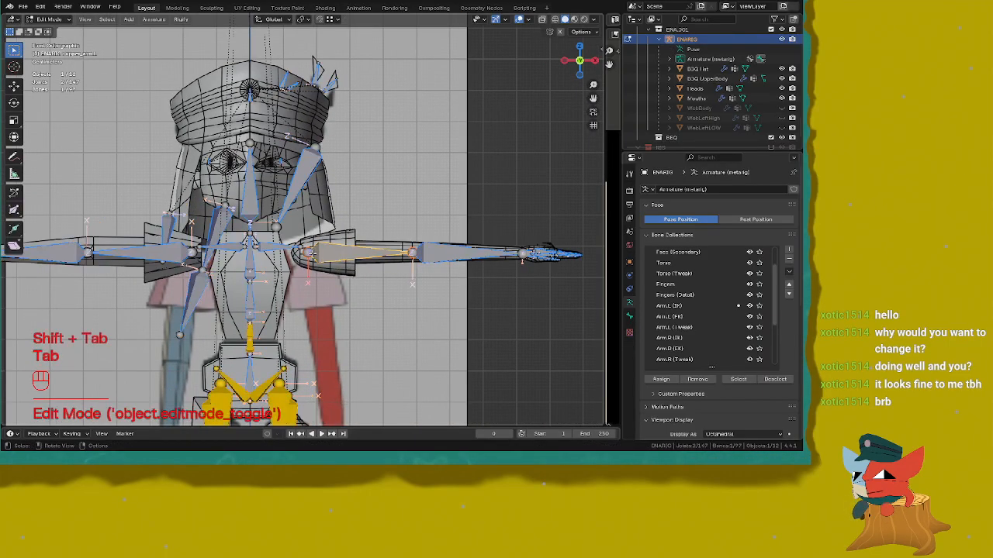
left_click(312, 254)
key("shift+s")
left_click(334, 297)
middle_click_drag(353, 242, 339, 234, "shift")
key("shift+Tab")
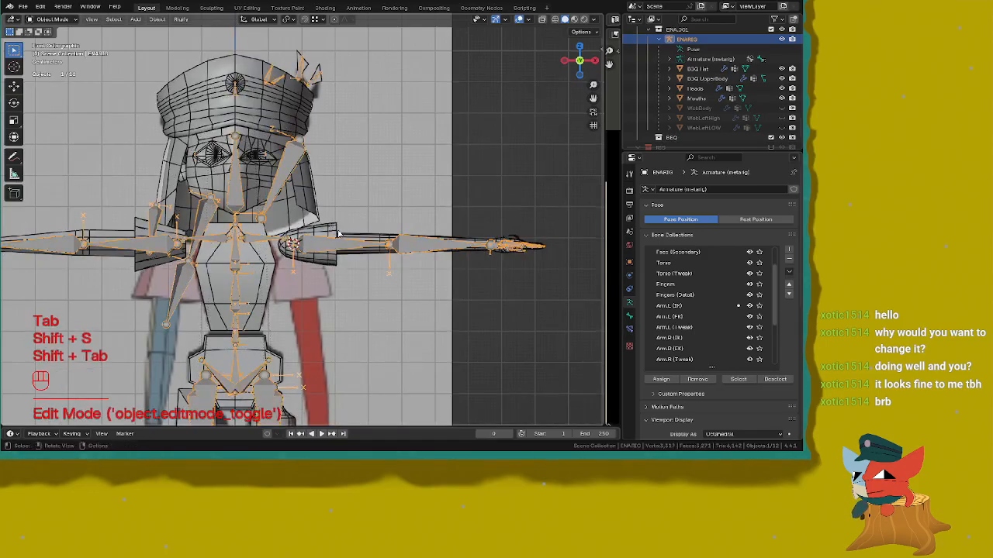
Step: Select the linked left arm geometry of BBQ UpperBody in Edit Mode and set the transform pivot point to 3D Cursor
left_click(338, 232)
key("Tab")
left_click(334, 230)
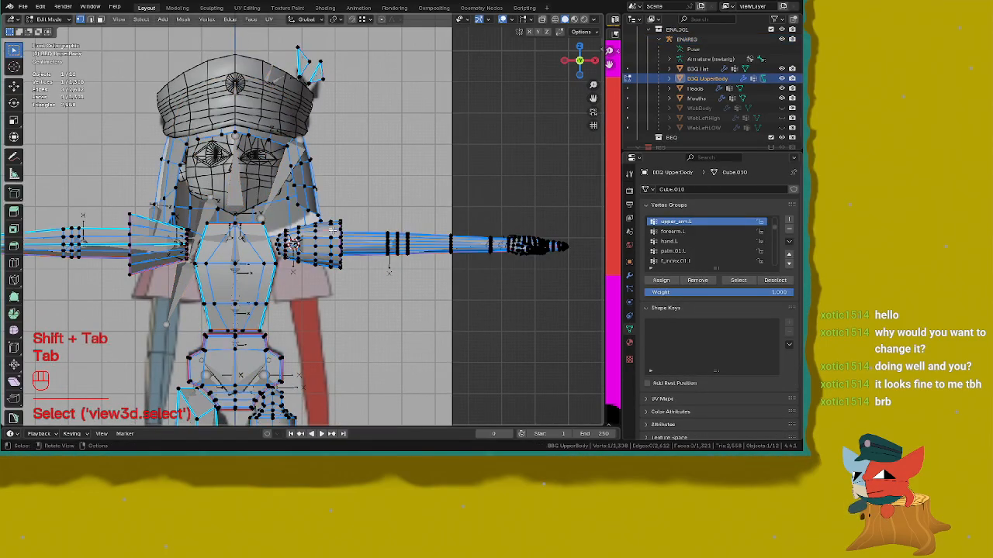
key("l")
scroll(388, 240, "up", 2)
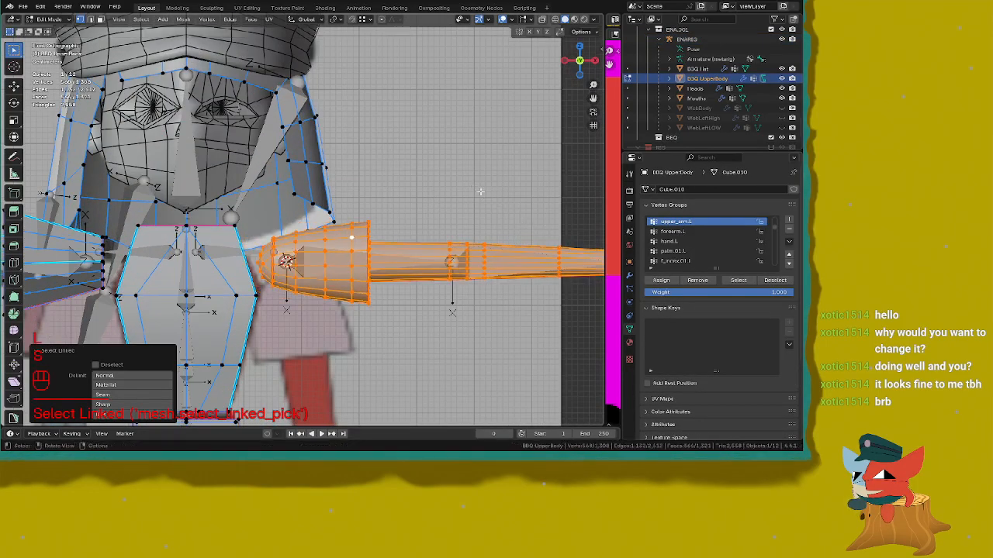
left_click(335, 19)
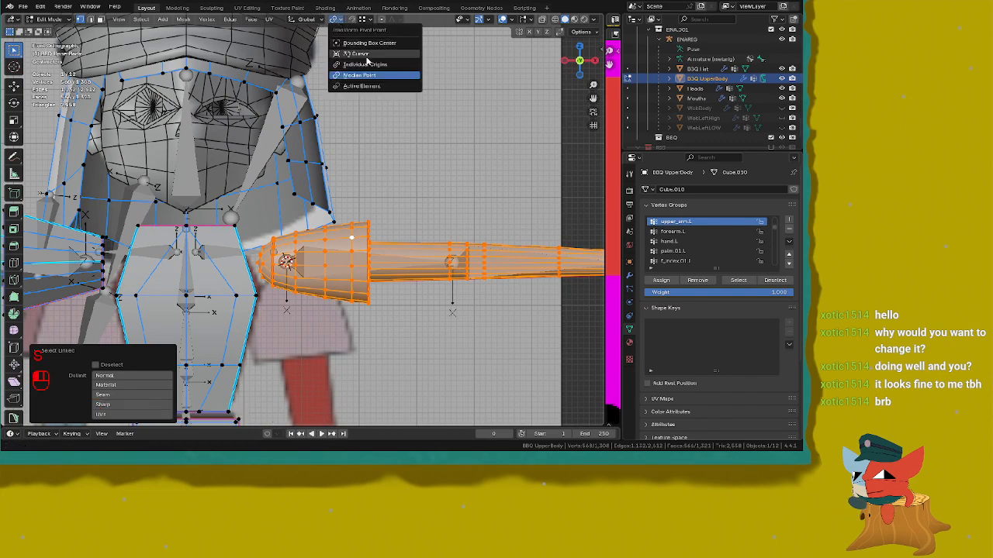
left_click(369, 60)
Step: Enlarge the selected arm mesh from the shoulder by a factor of about 1.05
key("s")
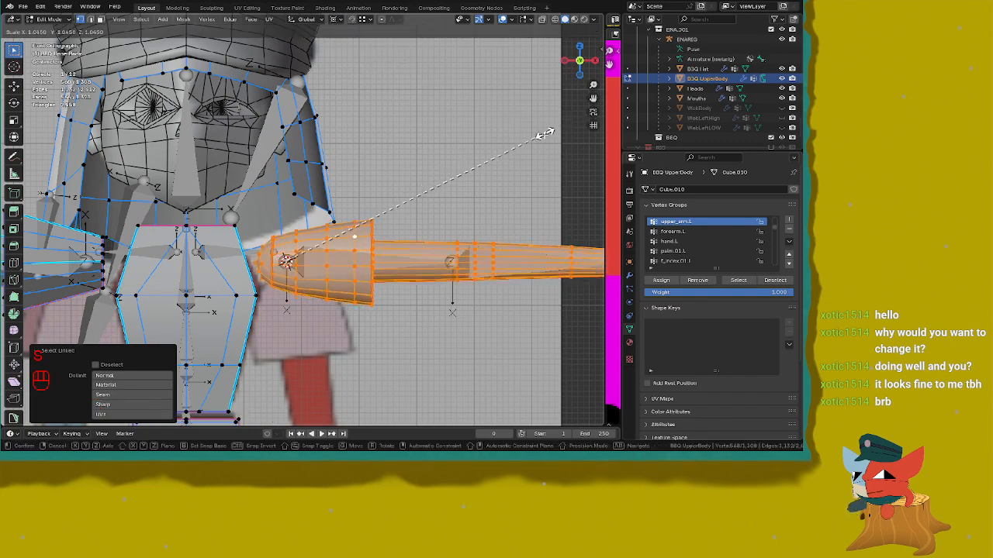
left_click(539, 133)
middle_click_drag(538, 133, 259, 125, "shift")
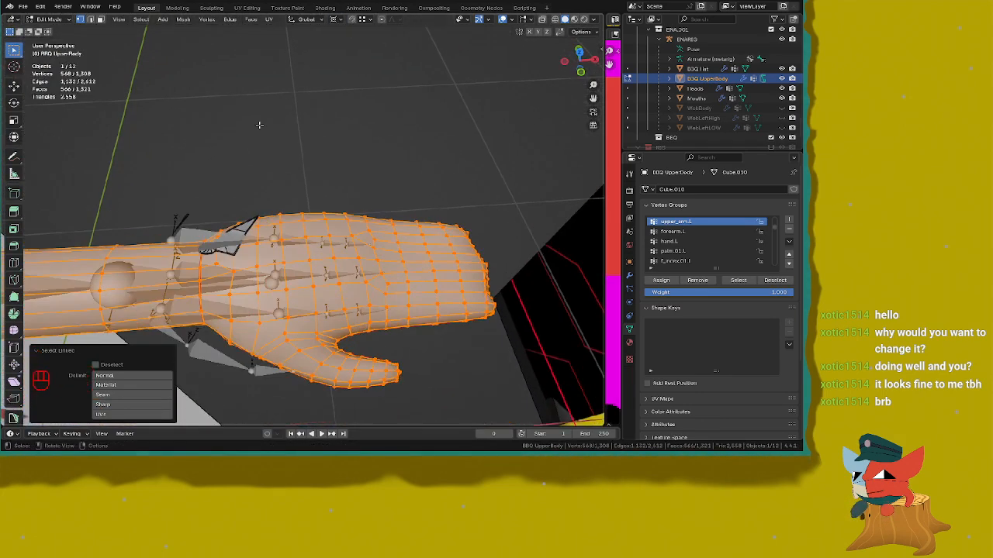
key("KP_7")
scroll(284, 123, "up", 3)
key("s")
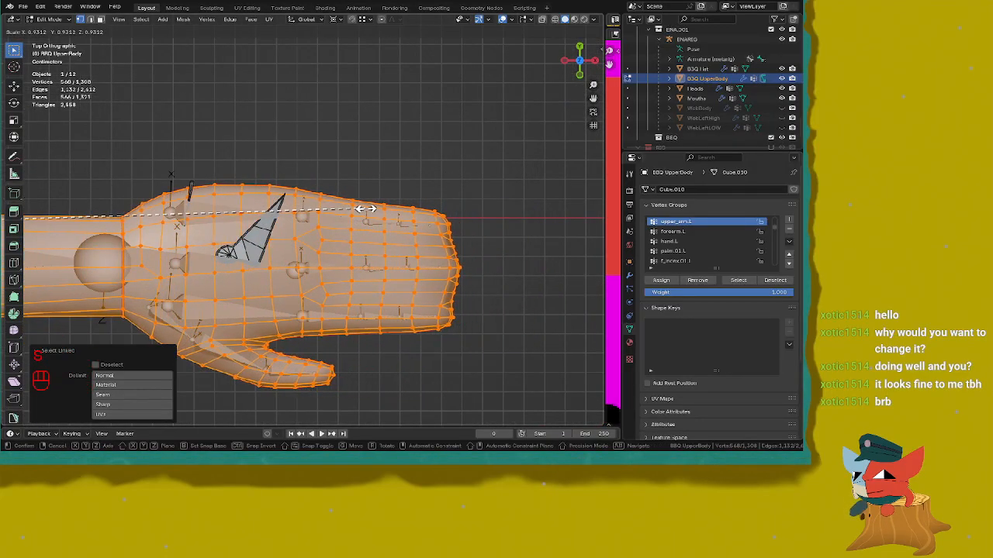
key("Escape")
Step: Scale the arm mesh by 0.917 and again by about 1.003 to align the fingertips with the ends of the finger bones
middle_click_drag(154, 207, 170, 211, "shift")
key("s")
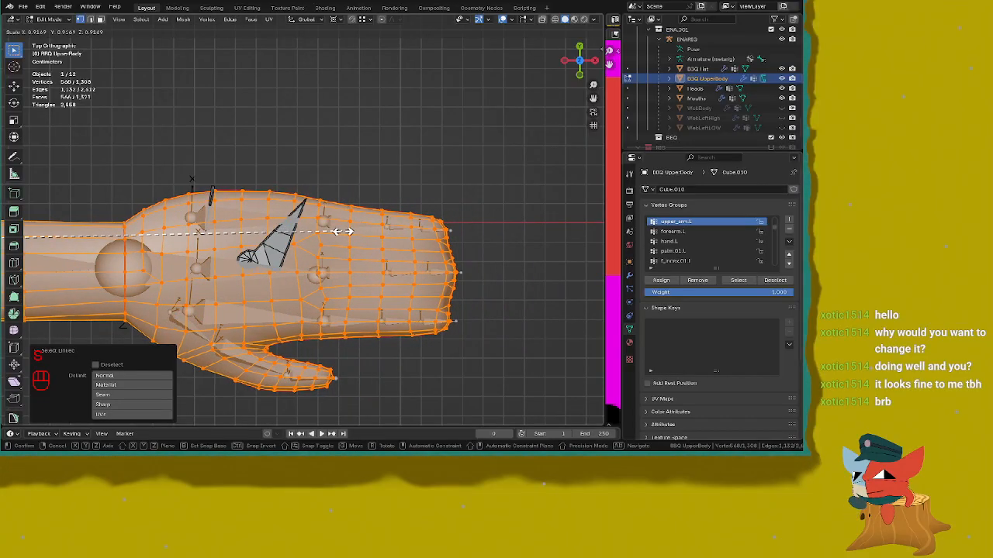
left_click(342, 231)
scroll(375, 217, "up", 6)
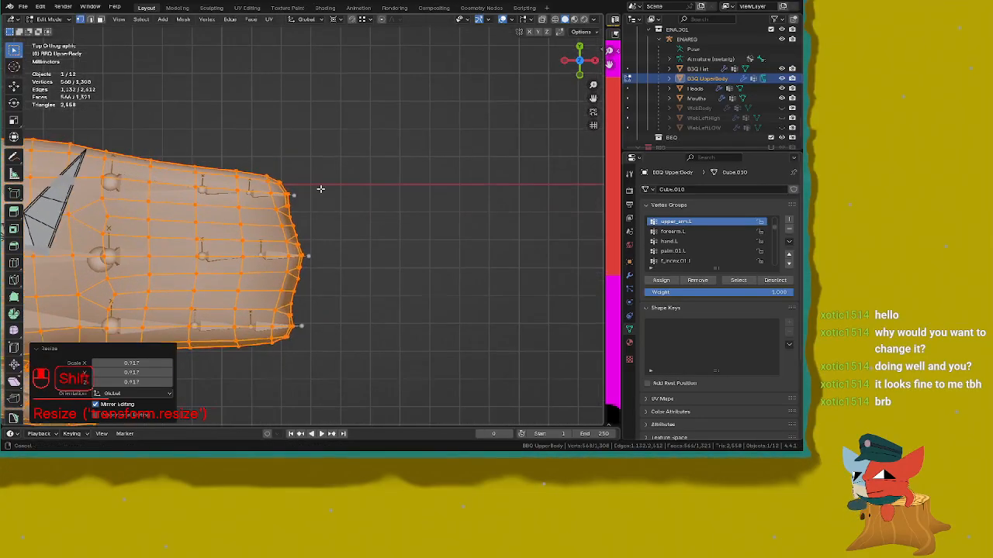
key("s")
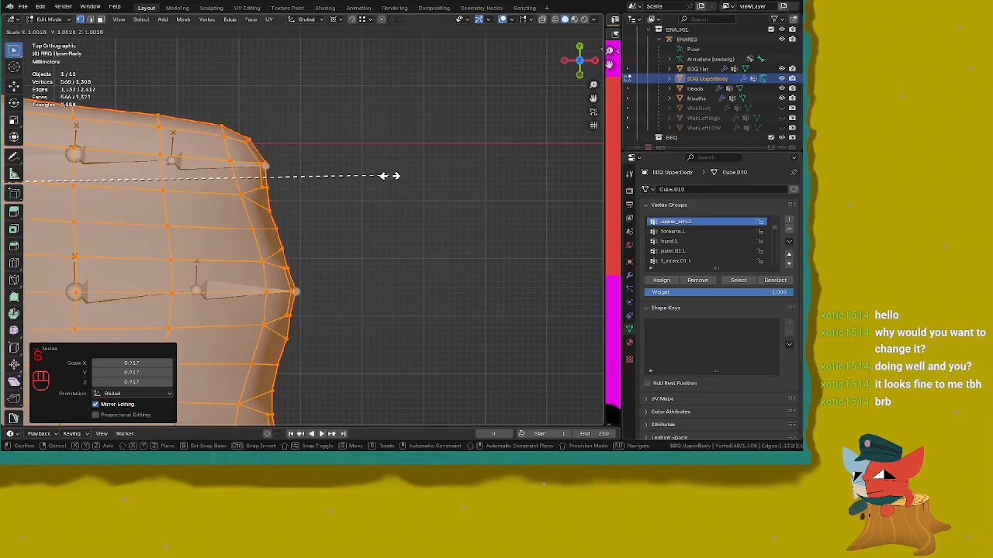
left_click(388, 174)
scroll(356, 182, "down", 4)
scroll(356, 182, "down", 6)
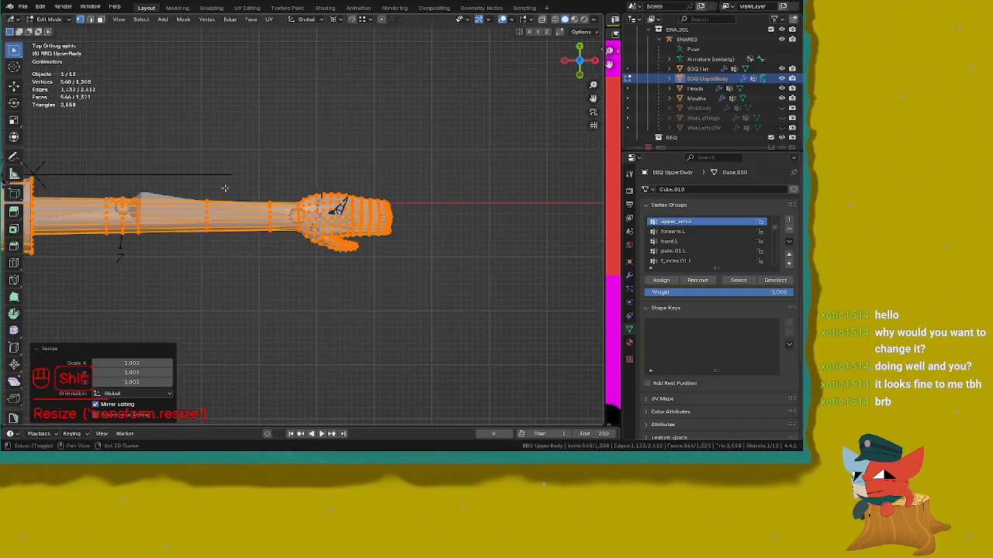
Step: Undo the arm mesh scaling
middle_click_drag(356, 181, 325, 136)
key("ctrl+z")
key("ctrl+z")
key("ctrl+z")
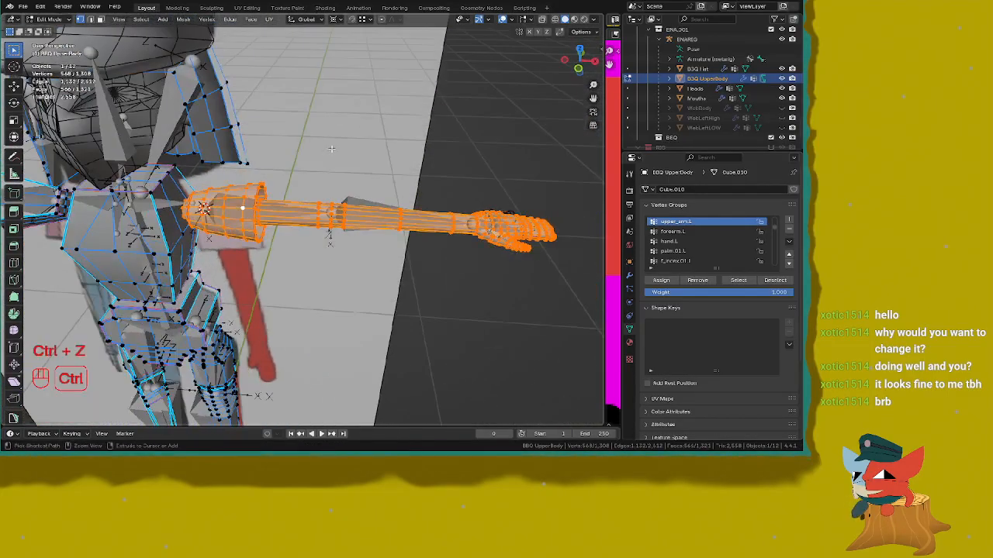
Step: Save the Blender file
key("KP_1")
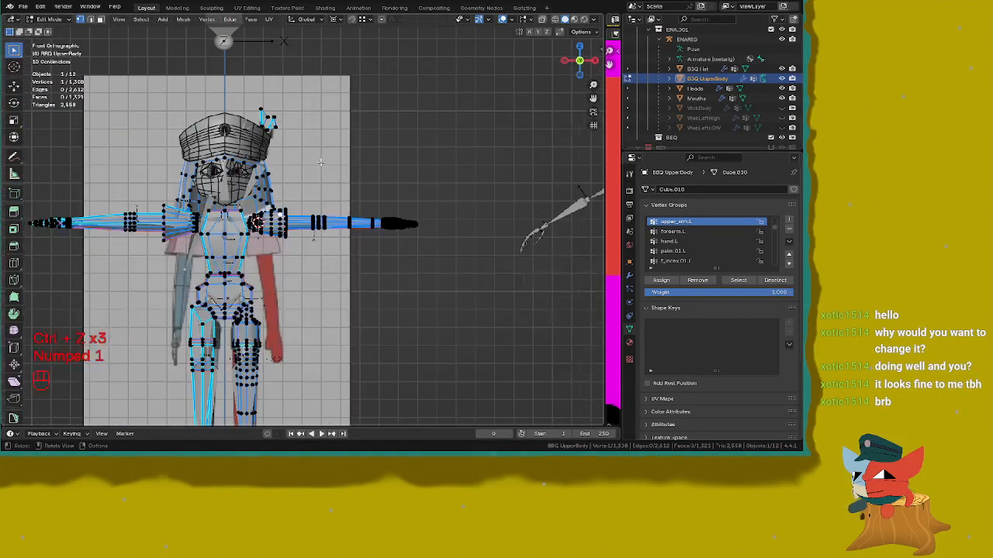
key("ctrl+s")
left_click(433, 149)
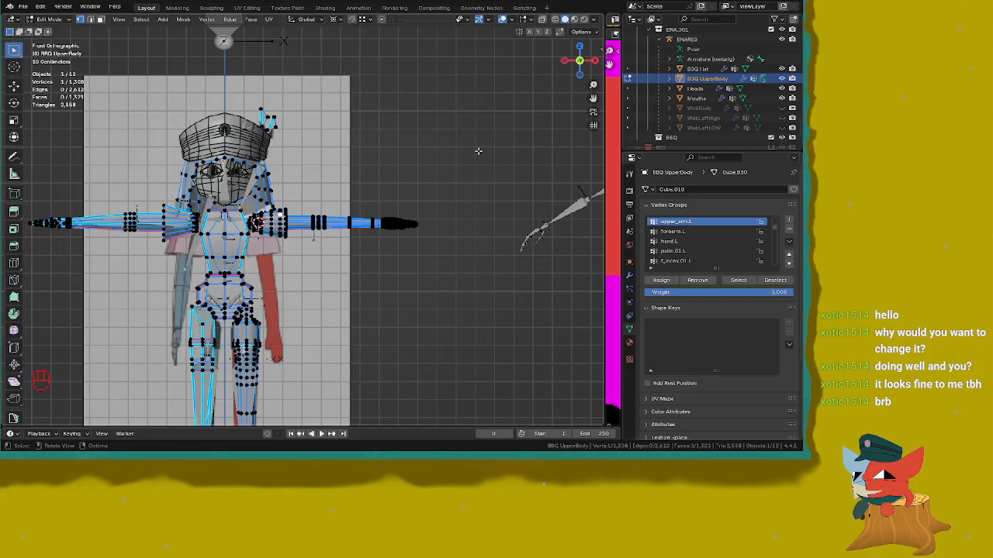
Step: Leave Edit Mode and convert the BBQ UpperBody object to a mesh
scroll(312, 238, "up", 4)
key("Tab")
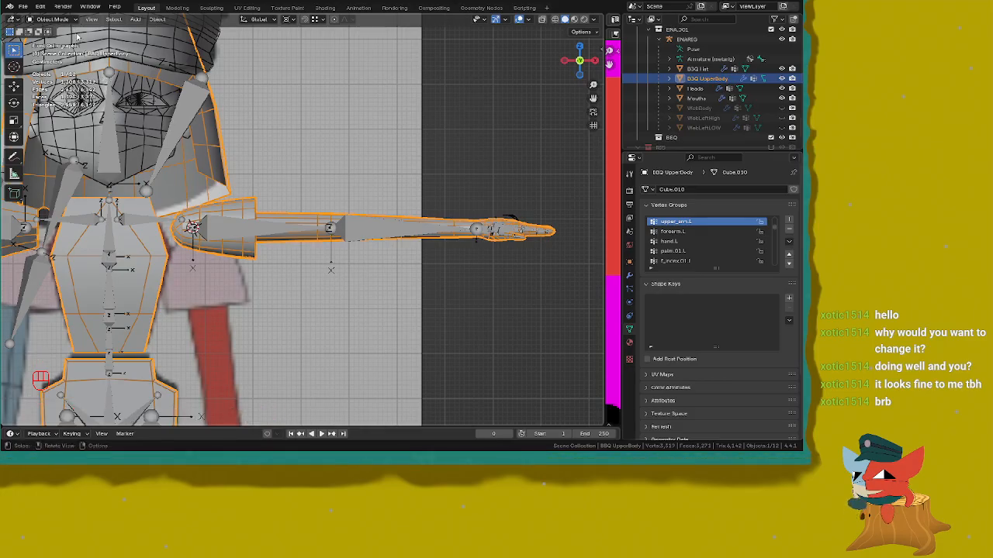
right_click(256, 197)
mouse_move(258, 198)
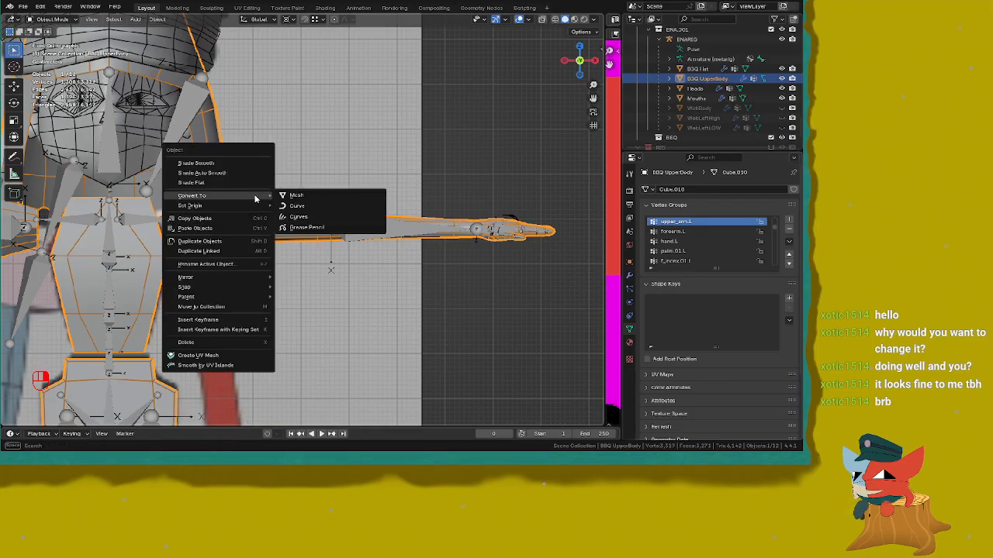
left_click(295, 194)
Step: Convert the BBQ Hat object to a mesh
middle_click_drag(237, 197, 332, 250, "shift")
scroll(284, 221, "down", 1)
scroll(284, 222, "up", 2)
middle_click_drag(276, 132, 326, 225, "shift")
scroll(327, 225, "up", 1)
left_click(301, 91)
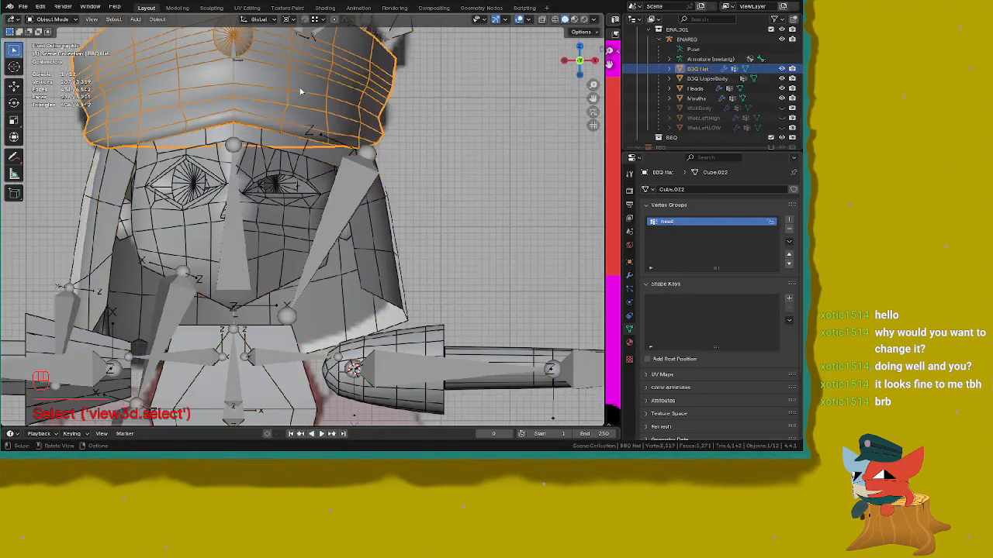
right_click(301, 90)
mouse_move(303, 87)
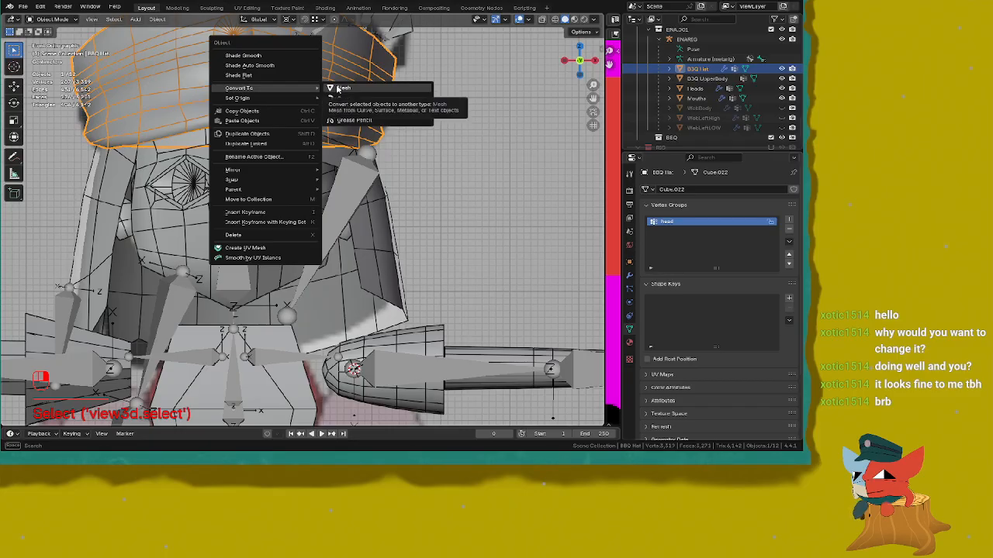
left_click(338, 88)
Step: Check the converted BBQ Hat in Edit Mode, then select BBQ UpperBody and examine how it sits with the head and arms
key("Tab")
key("Tab")
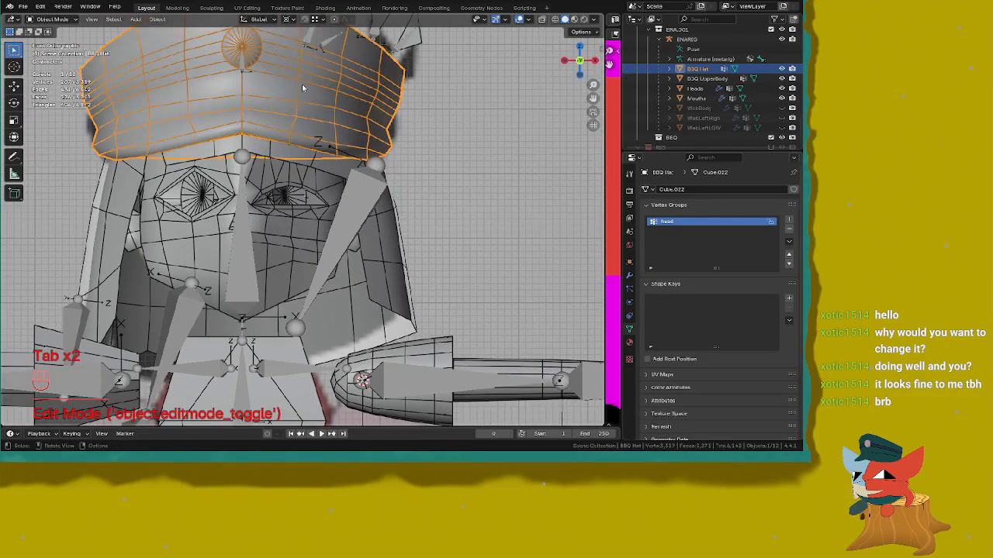
middle_click_drag(296, 109, 280, 240, "shift")
left_click(378, 138)
left_click(378, 138)
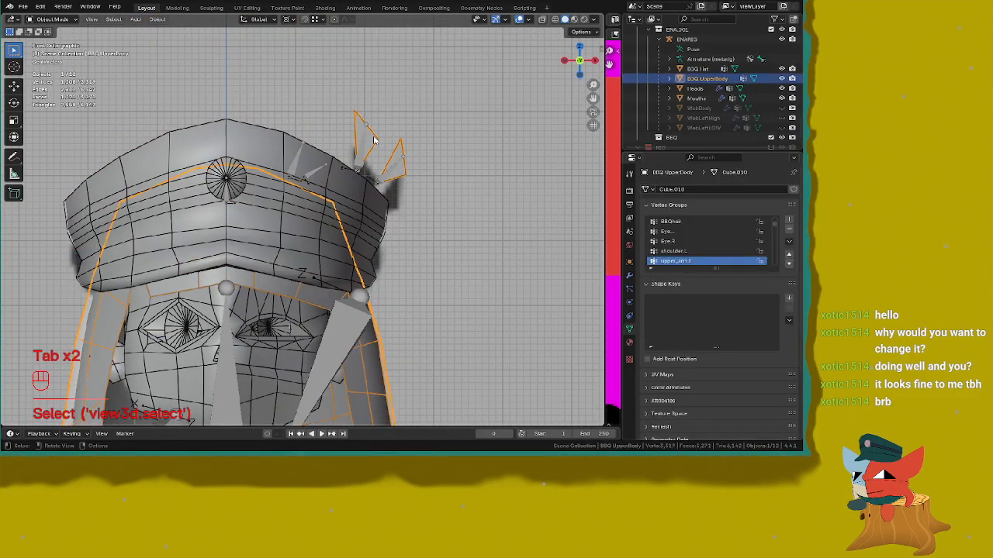
middle_click_drag(374, 146, 365, 70, "shift")
scroll(326, 155, "down", 4)
scroll(299, 230, "up", 6)
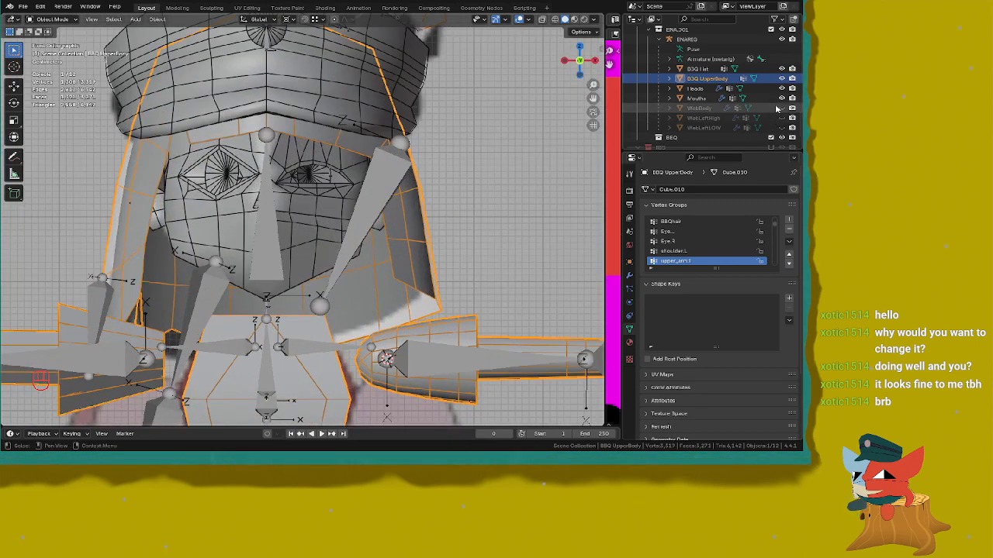
Step: Unhide the WebBody object and convert it to a mesh
left_click(710, 108)
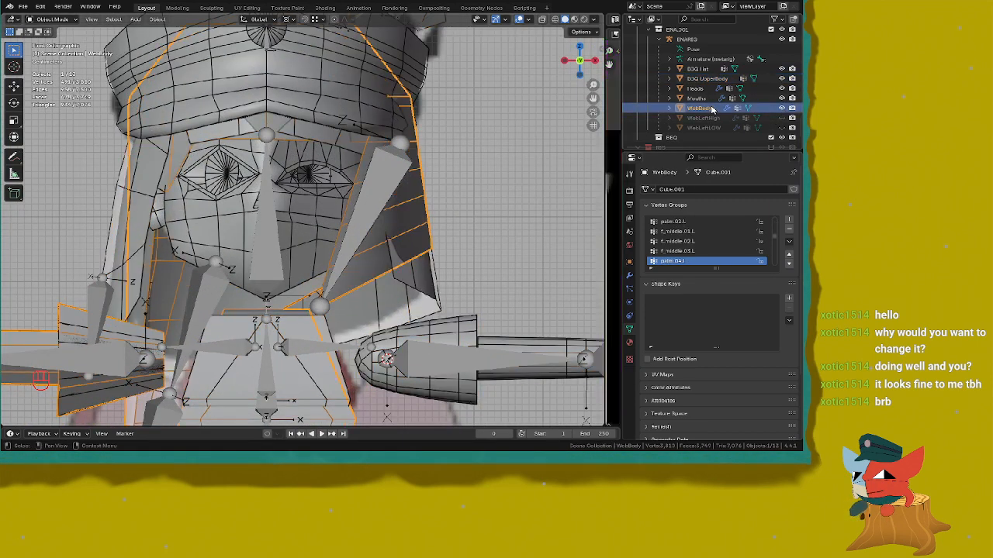
scroll(466, 221, "down", 5)
scroll(403, 178, "up", 2)
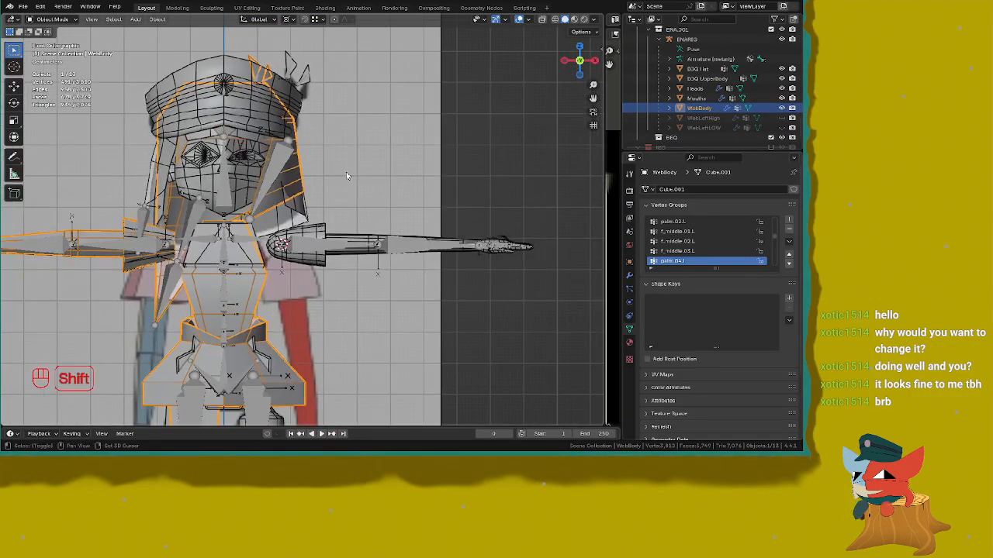
middle_click_drag(347, 176, 447, 118, "shift")
right_click(405, 124)
mouse_move(405, 122)
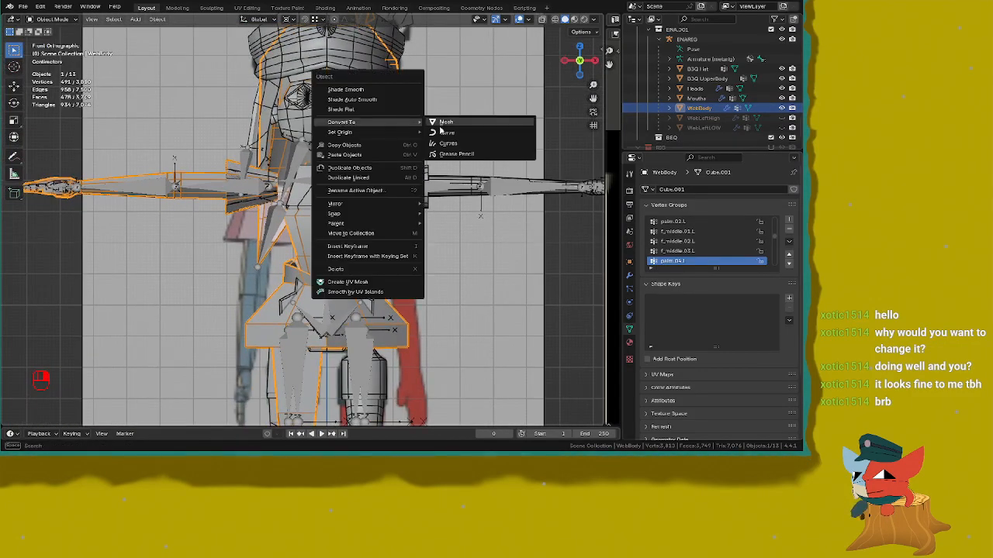
left_click(445, 122)
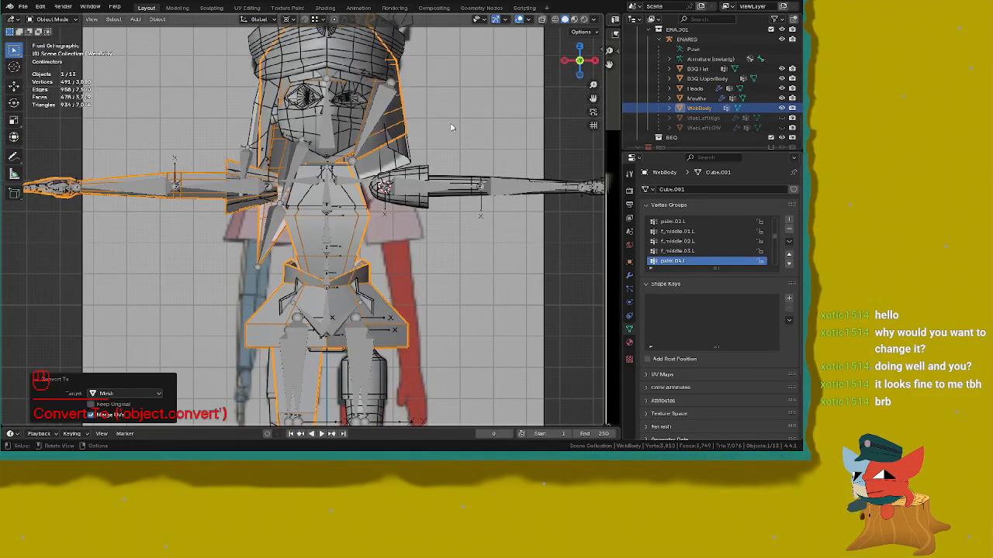
Step: Unhide WebLeftHigh and WebLeftLOW, and convert WebLeftHigh to a mesh
left_click(778, 118)
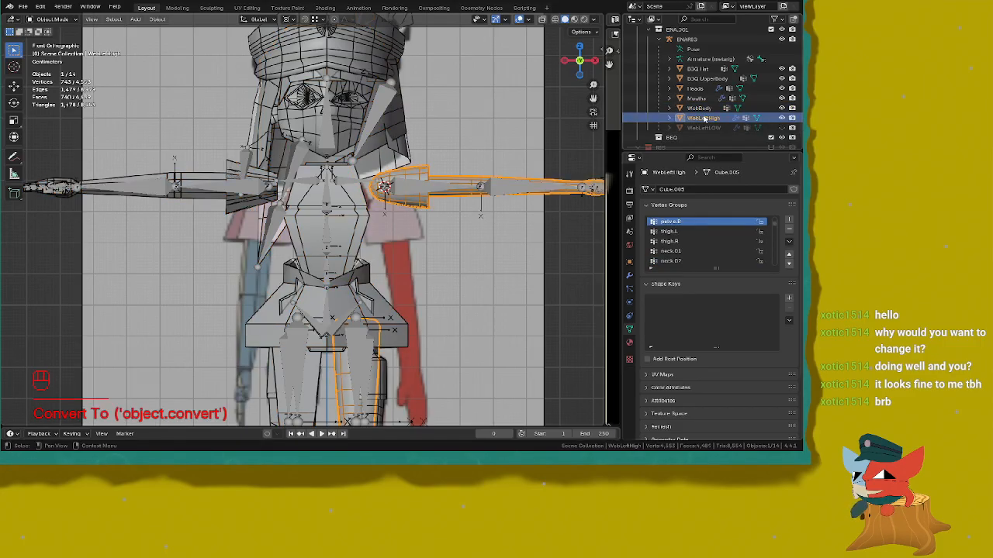
left_click(782, 127)
left_click(683, 118)
middle_click_drag(507, 122, 448, 123, "shift")
right_click(448, 122)
mouse_move(450, 123)
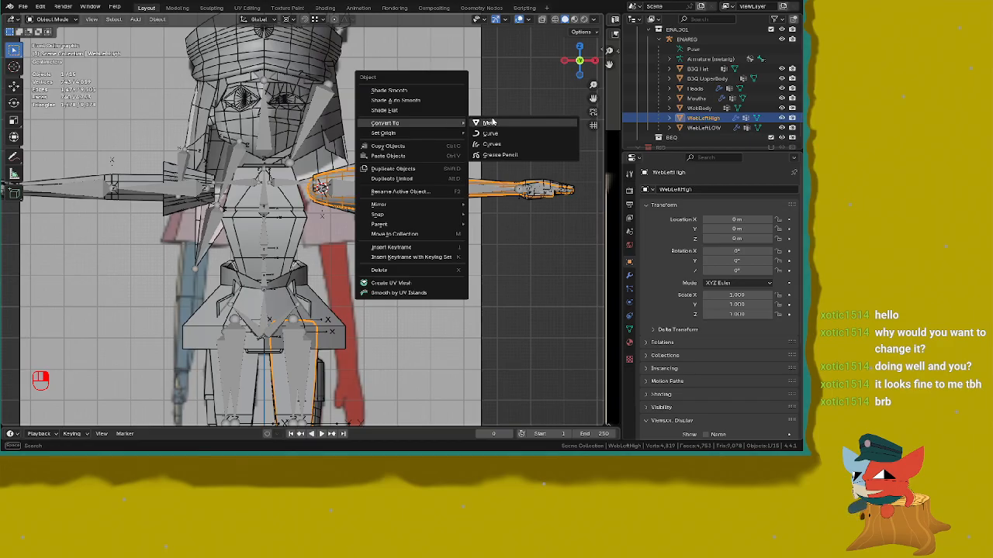
left_click(491, 122)
Step: Select WebLeftLOW and open its modifier settings to examine the Armature modifier
left_click(704, 127)
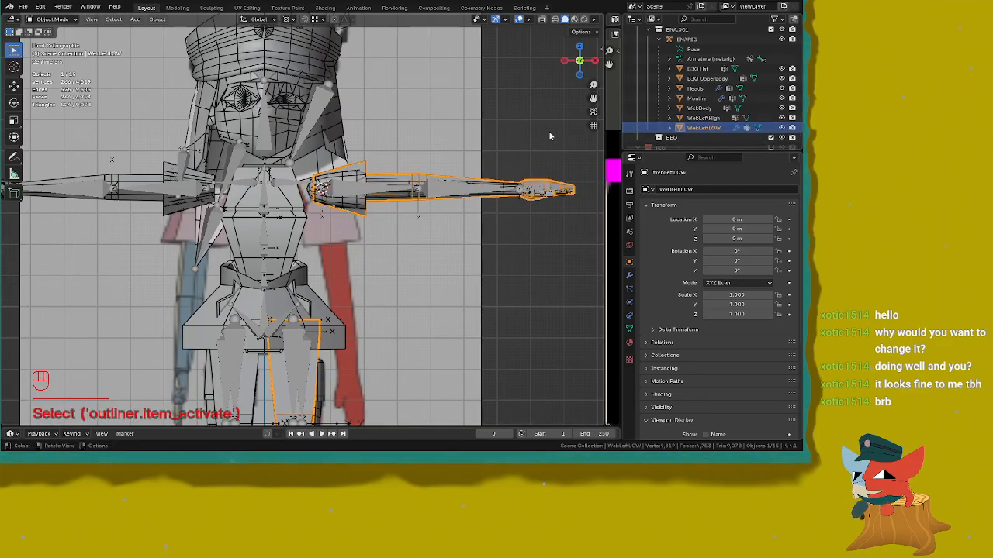
right_click(538, 126)
mouse_move(538, 127)
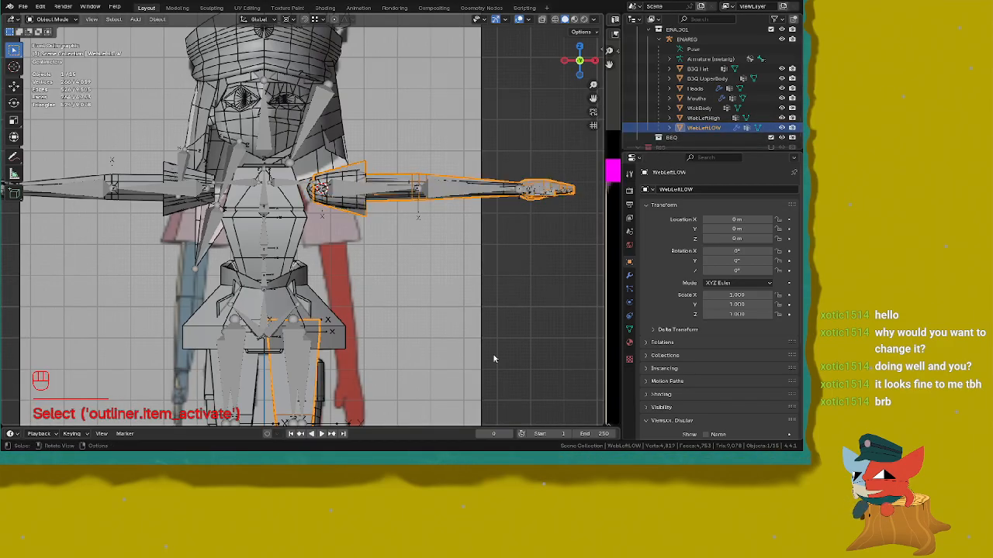
left_click(629, 278)
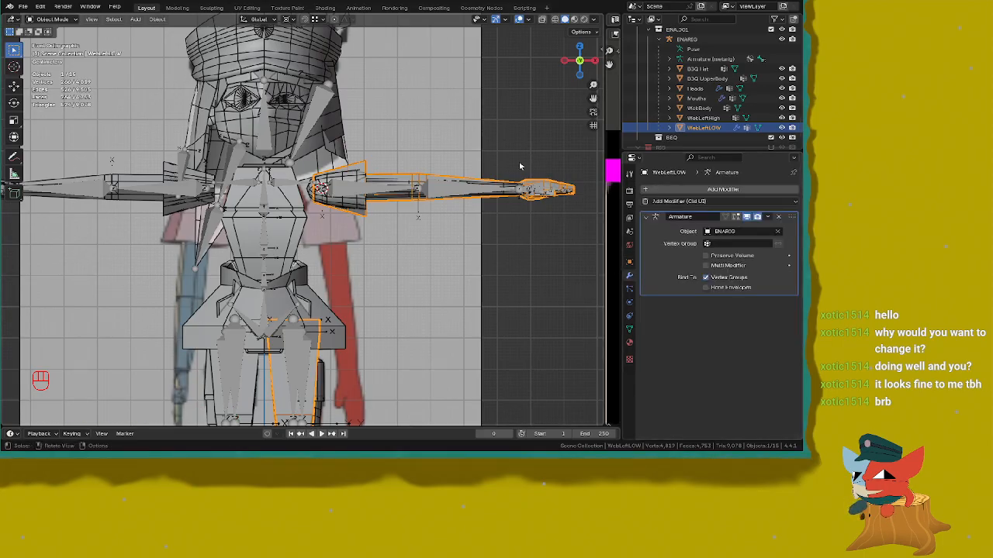
Step: Undo the mesh conversions of WebLeftHigh and WebBody along with the unhiding of the Web objects
key("ctrl+z")
key("ctrl+z")
key("ctrl+z")
key("ctrl+z")
key("ctrl+z")
key("ctrl+z")
key("ctrl+z")
key("ctrl+z")
key("ctrl+z")
key("ctrl+z")
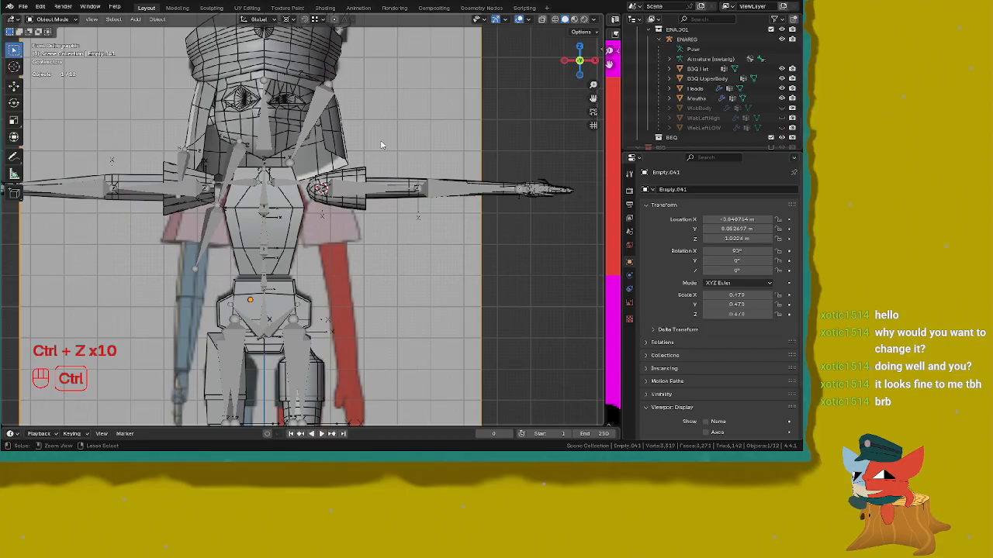
Step: Undo further recent edits, stepping back to the earlier state with BBQ Hat selected
key("ctrl+z")
key("ctrl+z")
key("ctrl+z")
key("ctrl+z")
key("ctrl+z")
key("ctrl+z")
key("ctrl+z")
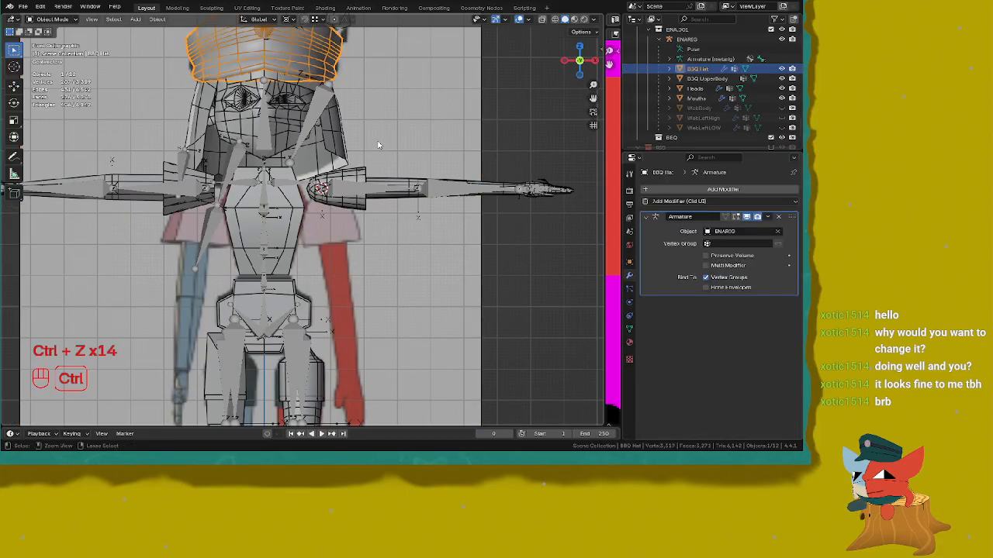
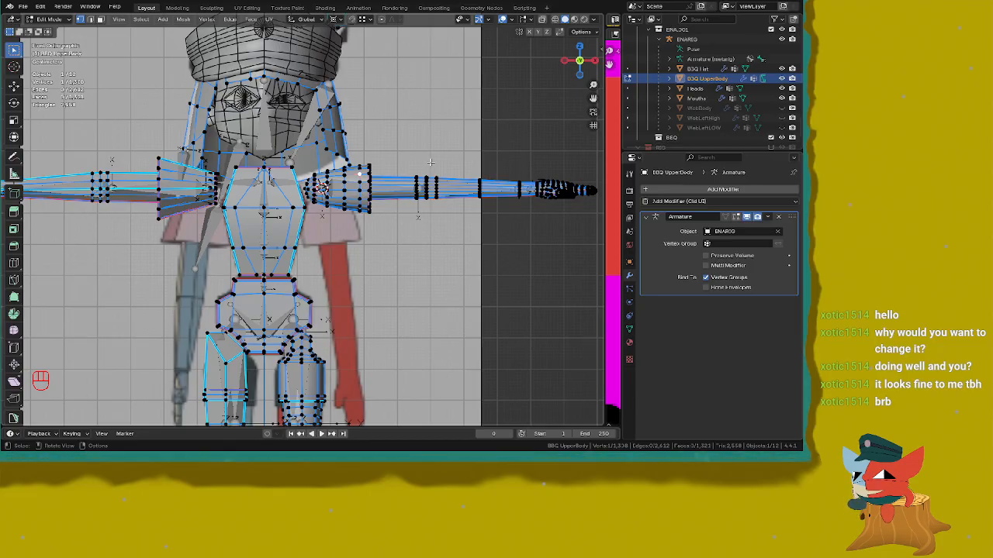
scroll(320, 211, "up", 8)
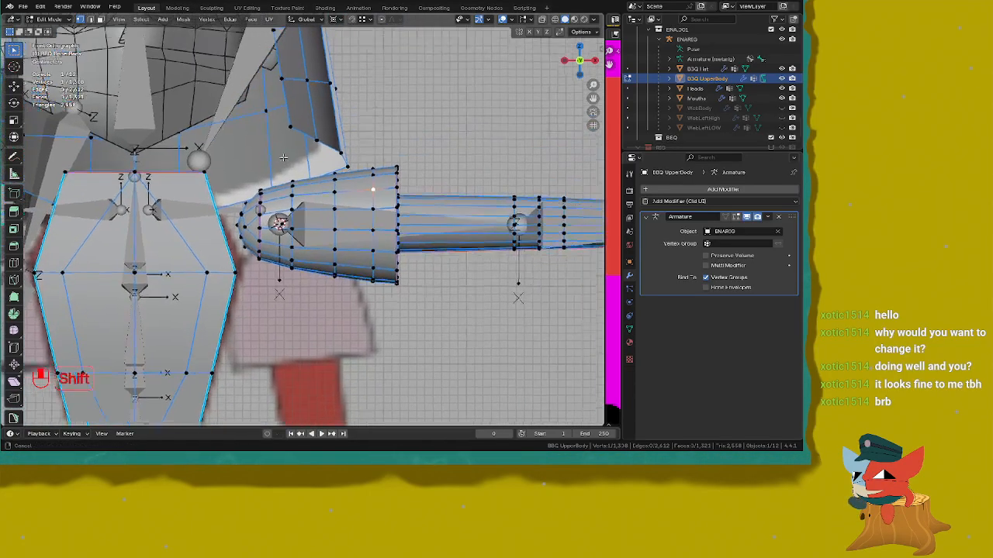
scroll(320, 211, "down", 5)
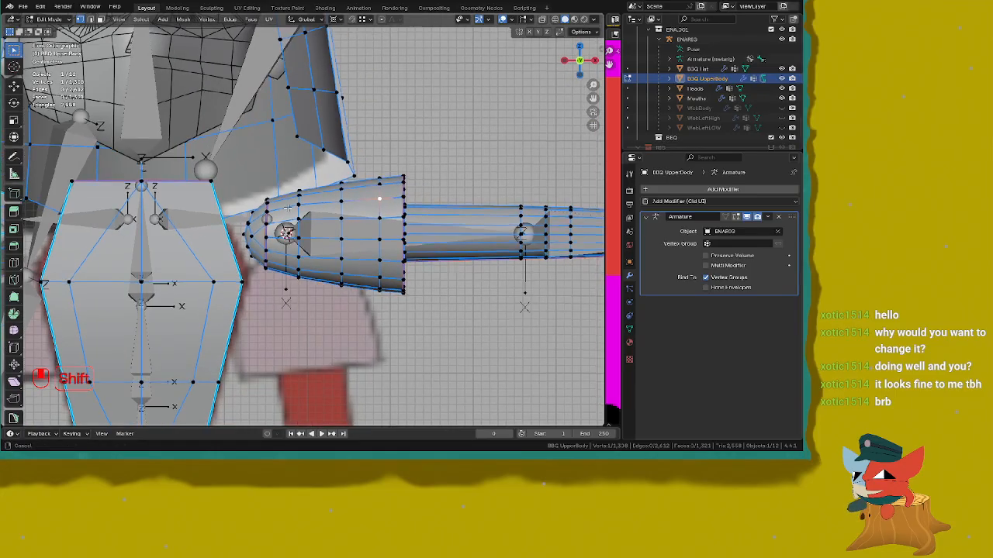
key("Tab")
key("Tab")
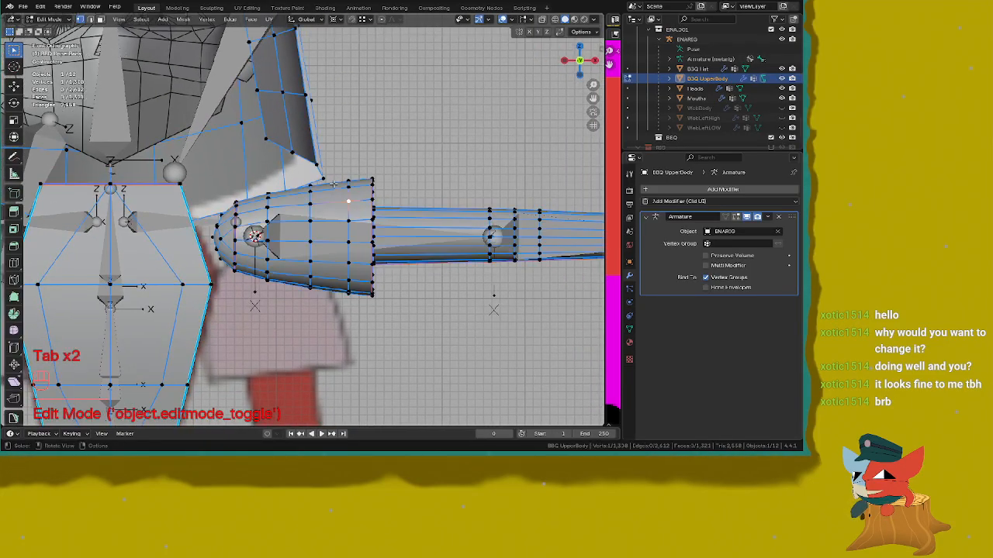
key("alt+a")
left_click(349, 200)
key("l")
middle_click_drag(348, 201, 186, 291)
scroll(326, 250, "up", 4)
scroll(186, 291, "up", 3)
key("s")
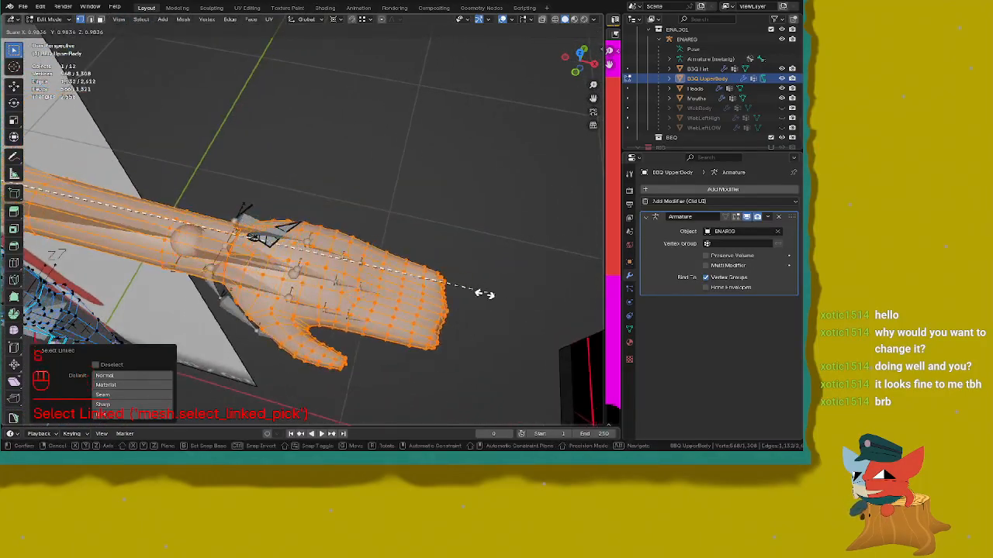
right_click(443, 292)
key("KP_1")
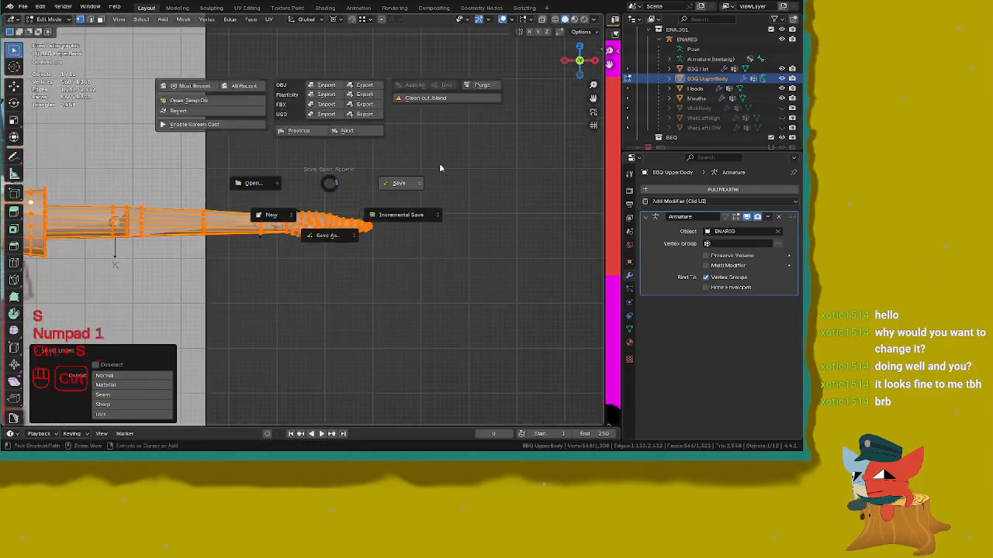
Step: Save the blend file and return BBQ UpperBody to Object Mode
key("ctrl+s")
key("shift+Tab")
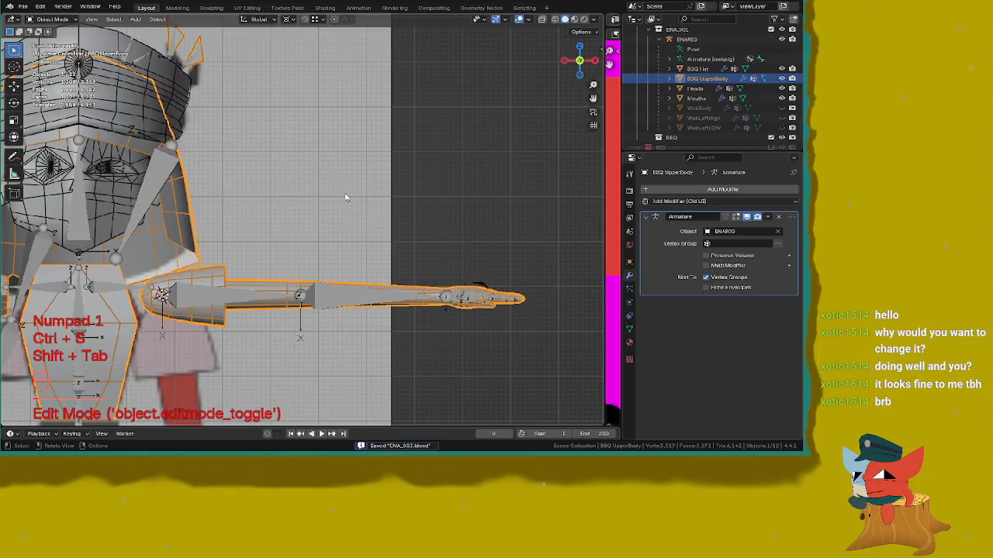
middle_click_drag(272, 163, 259, 162)
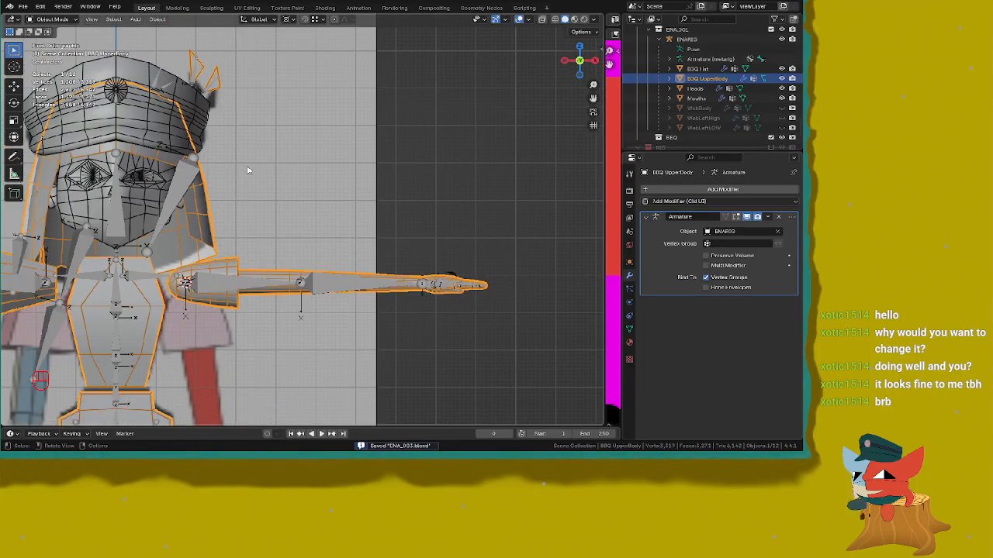
Step: Select the ENARIG armature and compare its bone positions between Edit Mode and Object Mode against the character meshes
left_click(186, 188)
scroll(189, 188, "up", 3)
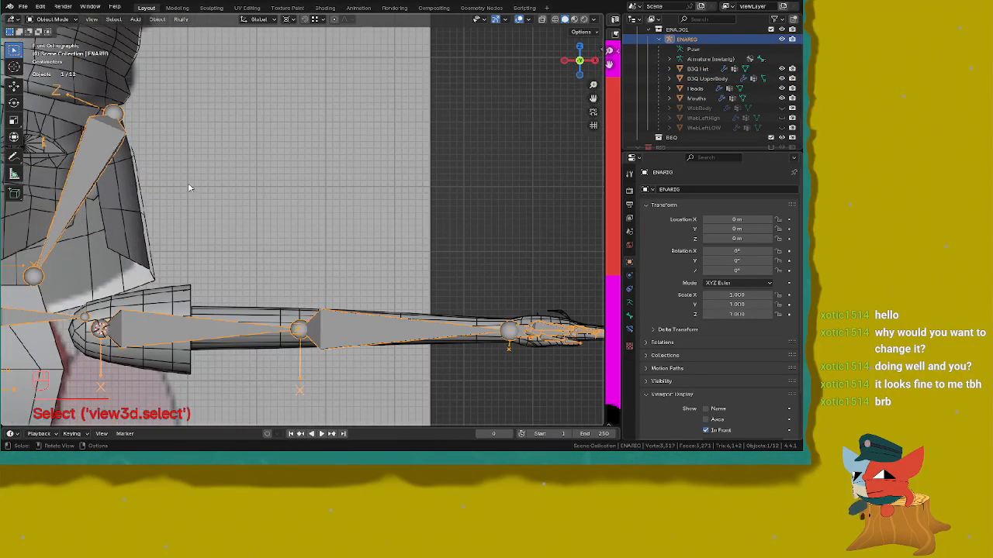
scroll(188, 188, "down", 3)
key("Tab")
middle_click_drag(196, 203, 309, 159, "shift")
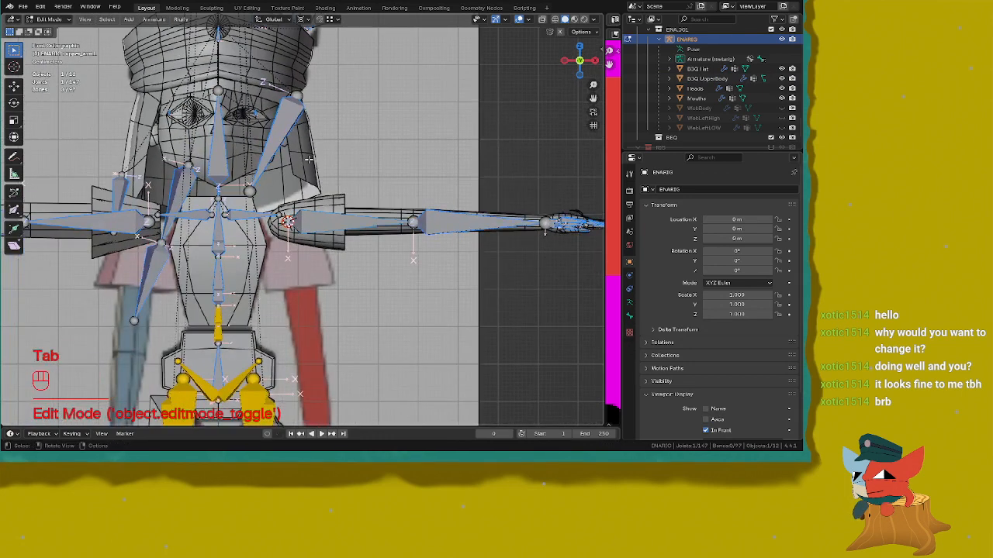
key("Tab")
key("Tab")
key("Tab")
key("Tab")
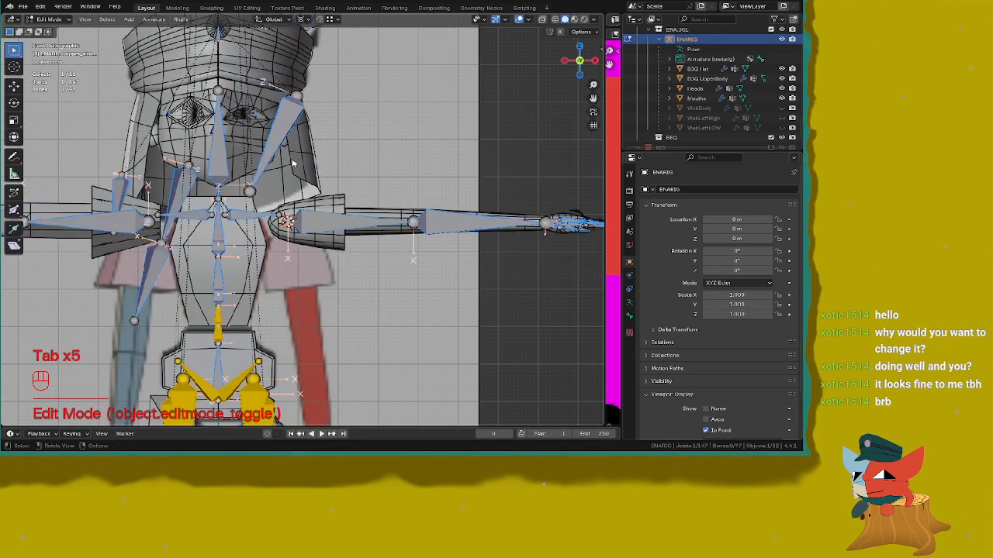
key("Tab")
key("Tab")
key("Tab")
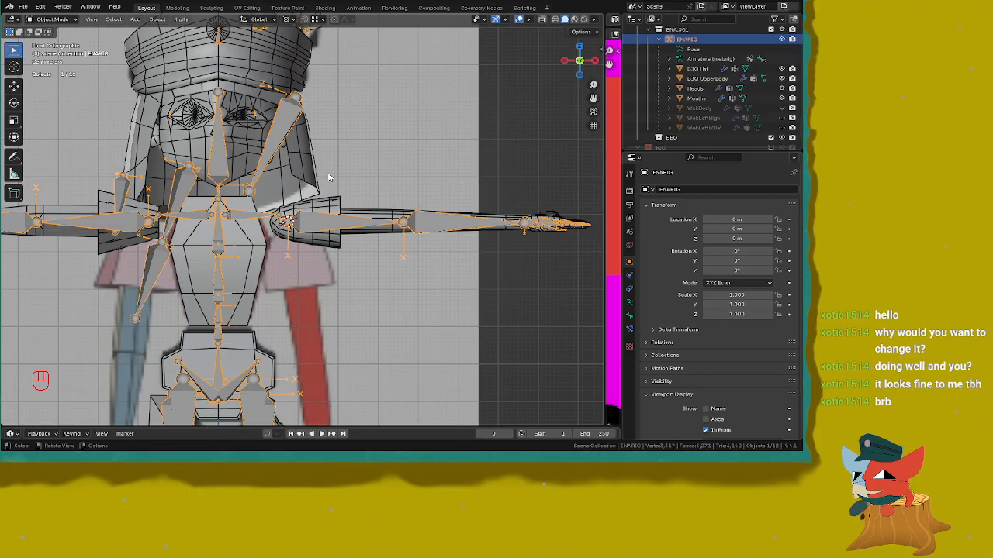
Step: Examine the head and hat meshes with their bones against the reference image in wireframe shading
middle_click_drag(408, 270, 365, 308, "shift")
scroll(337, 235, "up", 3)
scroll(365, 308, "down", 3)
middle_click_drag(374, 230, 338, 260, "shift")
key("z")
left_click(273, 257)
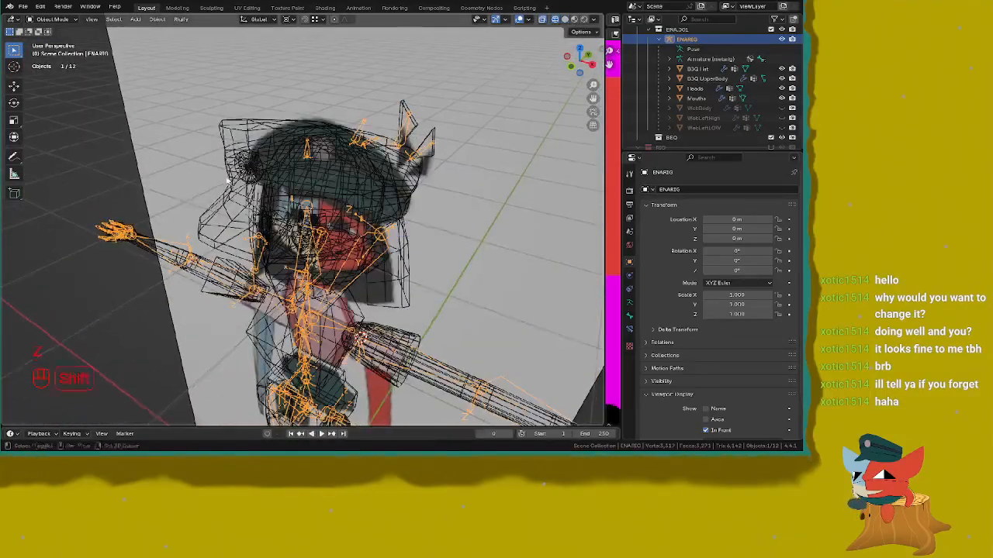
scroll(330, 218, "up", 4)
middle_click_drag(324, 148, 299, 255, "shift")
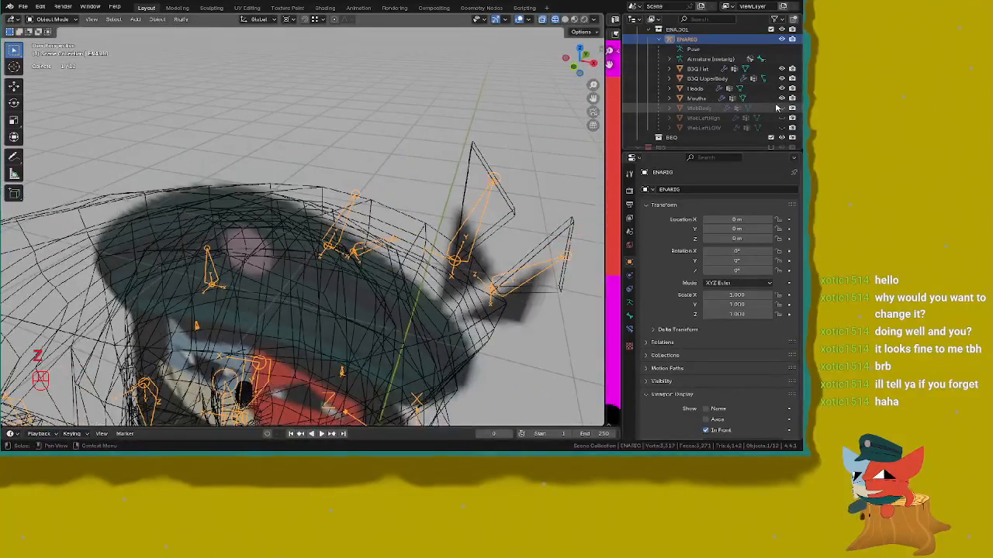
Step: Restore solid shading in the front view and save the blend file
key("KP_1")
key("ctrl+s")
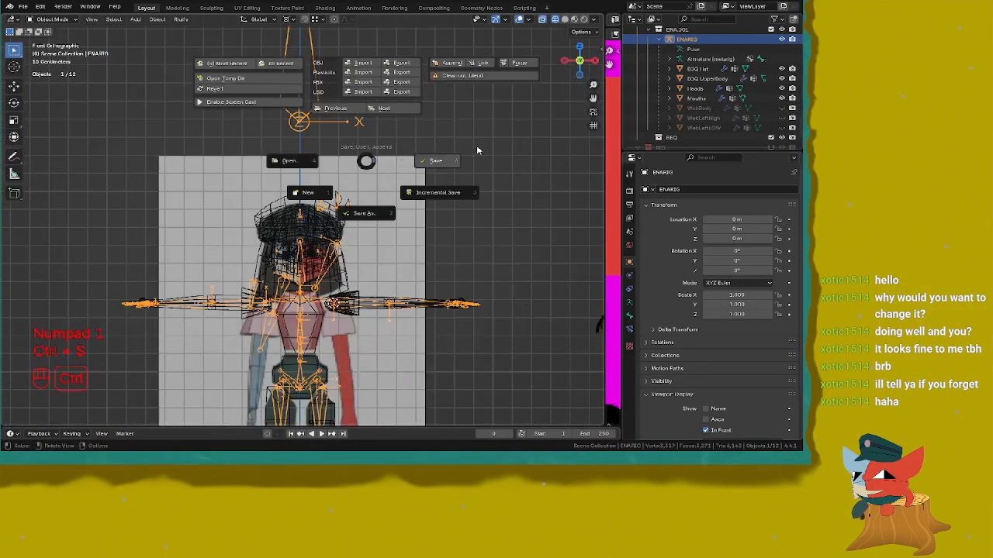
key("z")
key("ctrl+s")
left_click(397, 130, "ctrl")
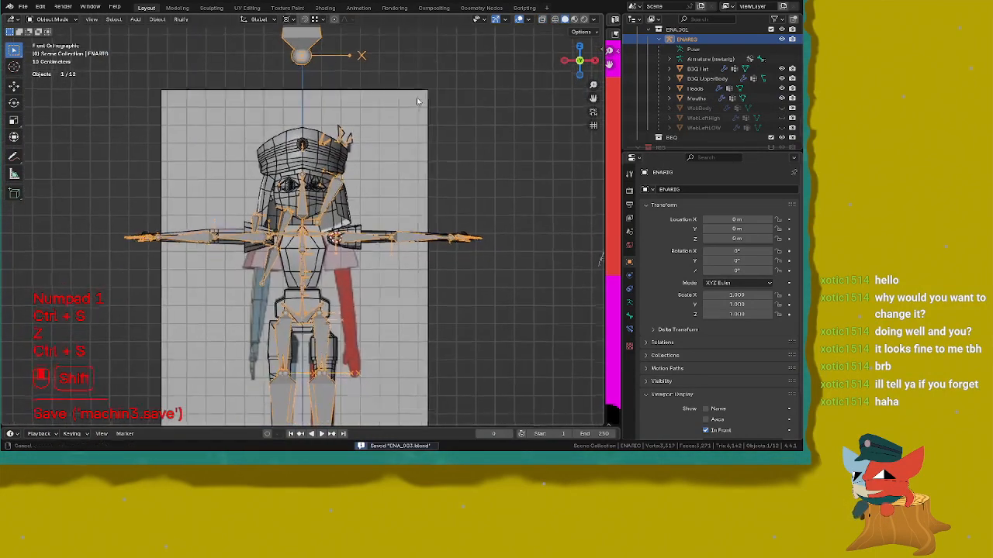
Step: Put ENARIG in Edit Mode, select the spine.01 bone at the waist and open its bone properties
key("shift+Tab")
key("Tab")
middle_click_drag(418, 125, 329, 85)
left_click(315, 61)
key("KP_1")
middle_click_drag(328, 287, 301, 137, "shift")
scroll(301, 137, "up", 4)
scroll(301, 137, "up", 3)
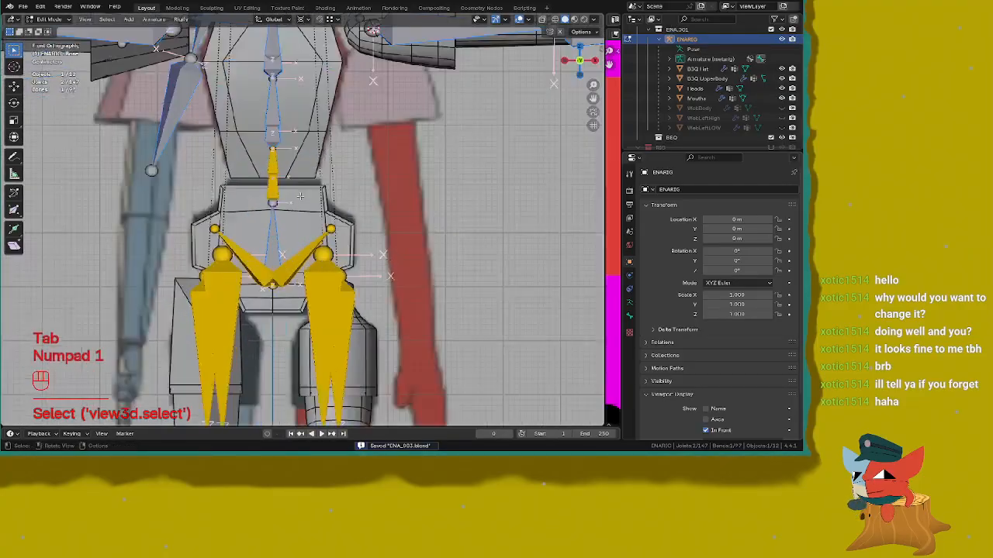
scroll(301, 137, "up", 2)
left_click(629, 314)
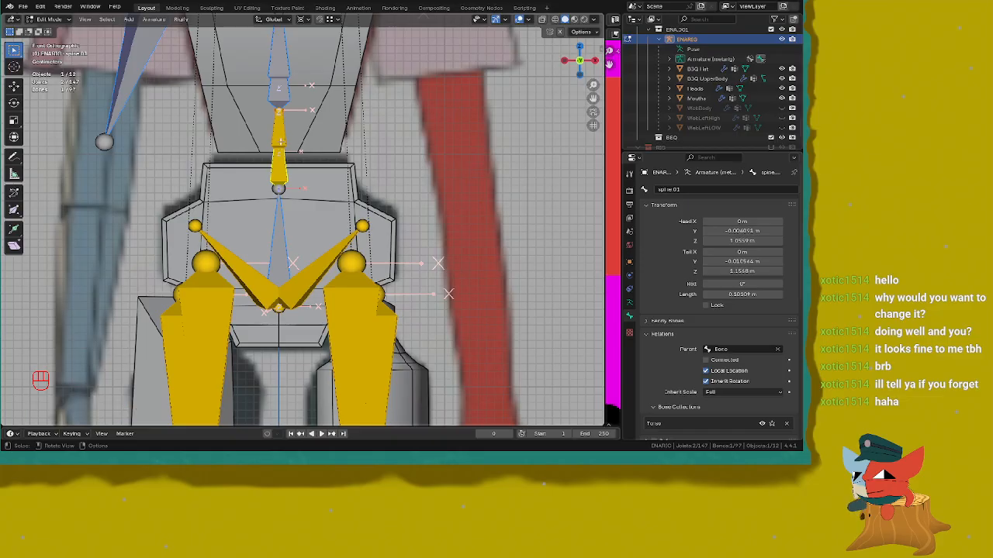
Step: Extend the bone selection to the pelvis, thigh and BBQthigh bones on both sides of the hips
left_click(215, 294, "shift")
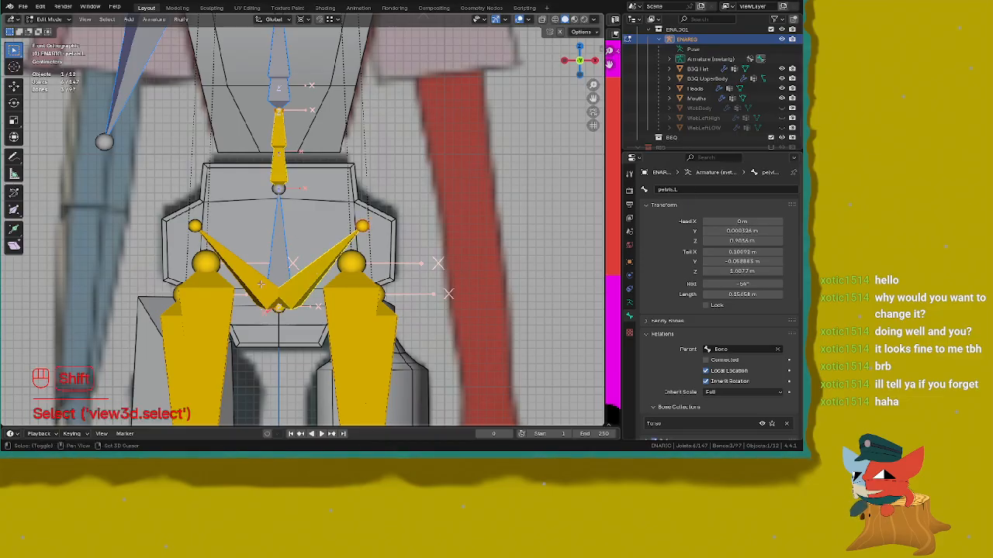
left_click(164, 343, "shift")
left_click(349, 321, "shift")
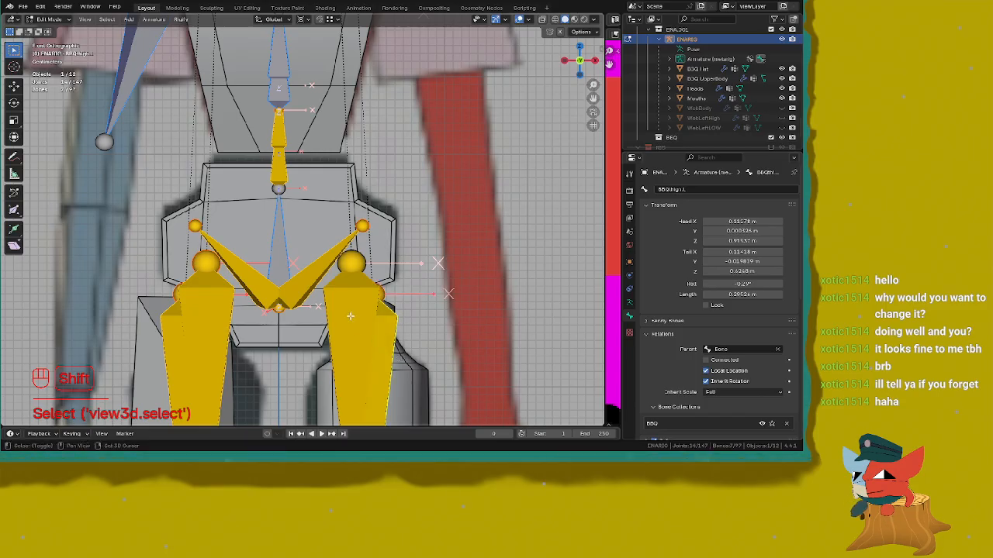
scroll(329, 230, "down", 2)
left_click(329, 230, "shift")
middle_click_drag(329, 230, 343, 227)
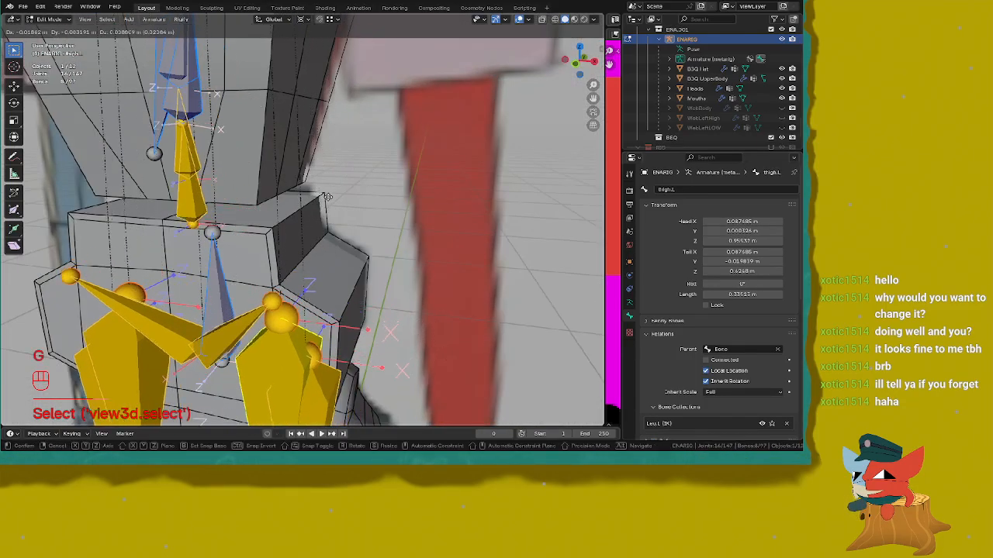
key("g")
key("KP_1")
key("g")
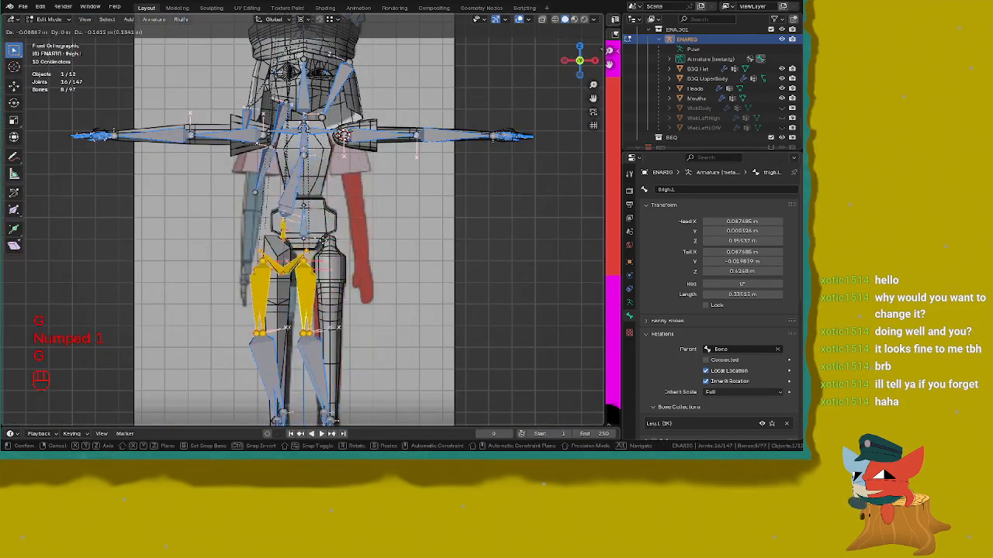
key("Escape")
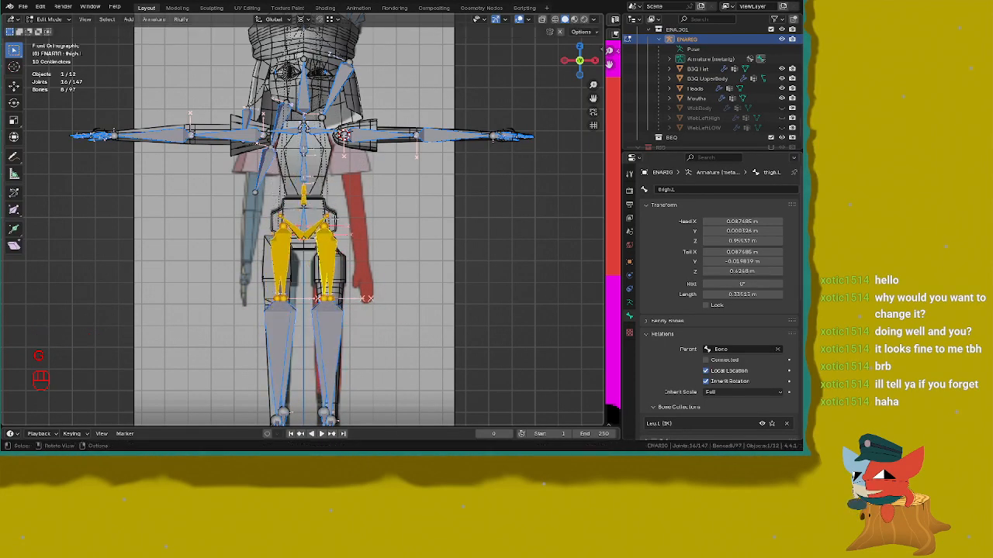
Step: Clear the parent of the selected spine, pelvis and thigh bones, and set the root bone as thigh.L's parent
scroll(302, 233, "up", 8)
key("alt")
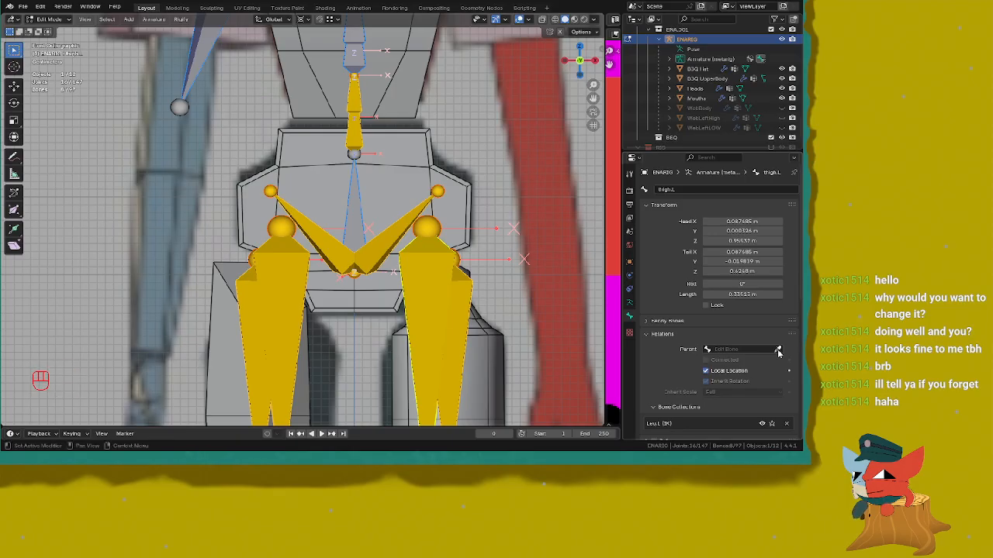
left_click(363, 219)
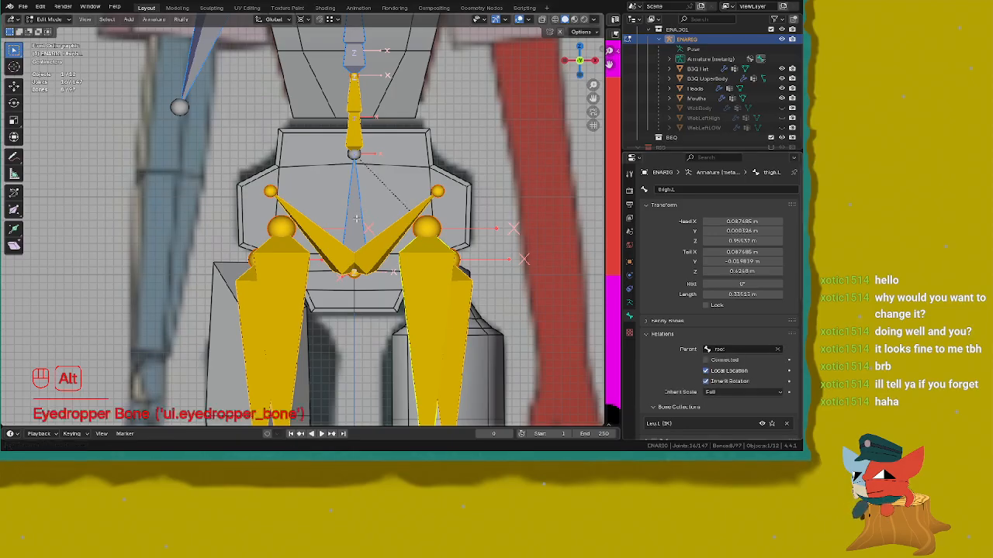
Step: Set the root bone as the parent of BBQspine.01 and of spine.01
scroll(362, 130, "up", 4)
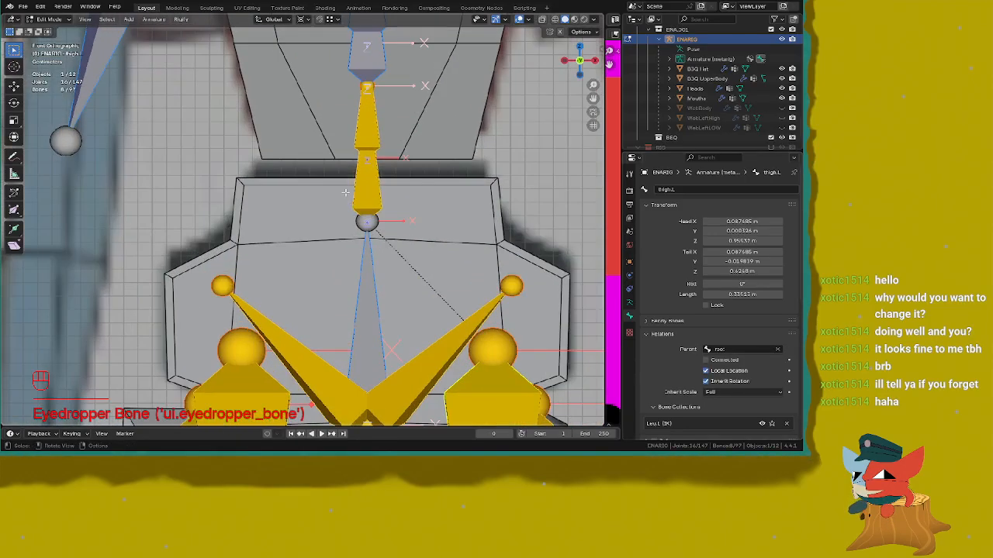
left_click(367, 129)
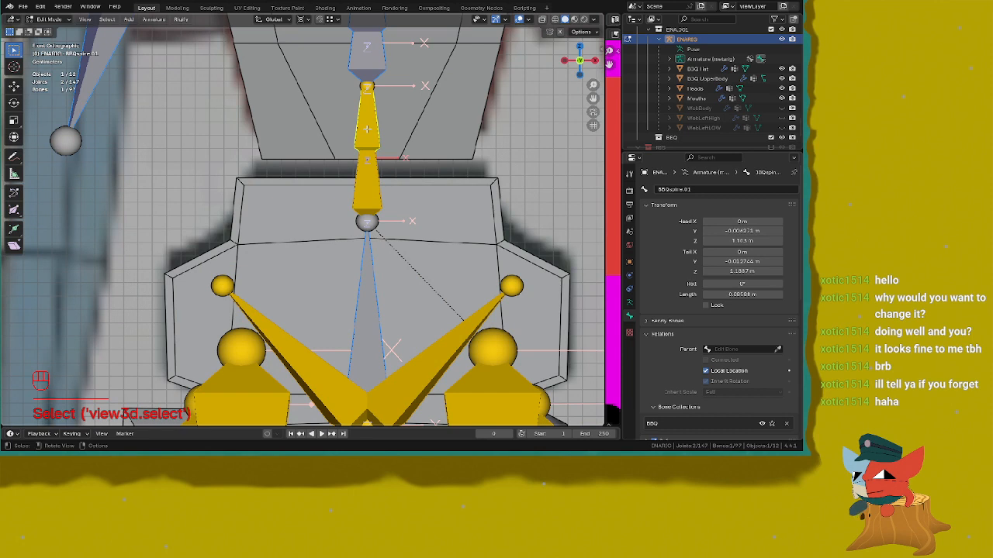
left_click(778, 350)
left_click(381, 206)
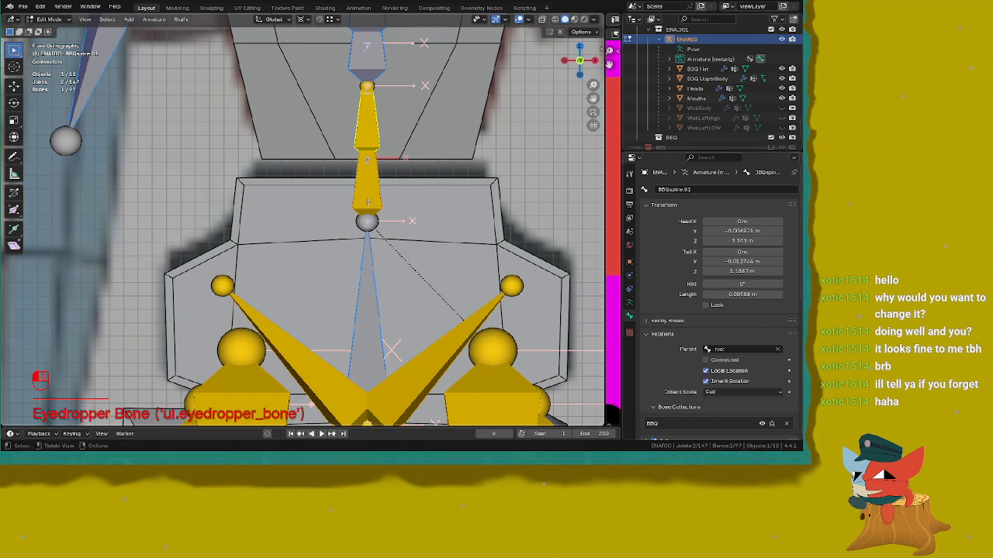
left_click(367, 202)
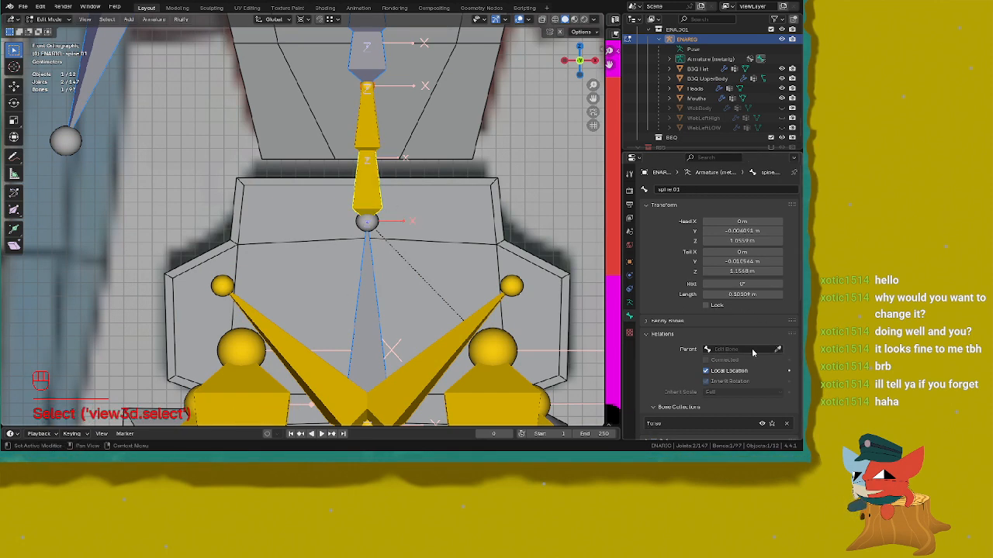
left_click(779, 350)
left_click(374, 279)
Step: Set the root bone as the parent of both pelvis bones
middle_click_drag(313, 373, 301, 265, "shift")
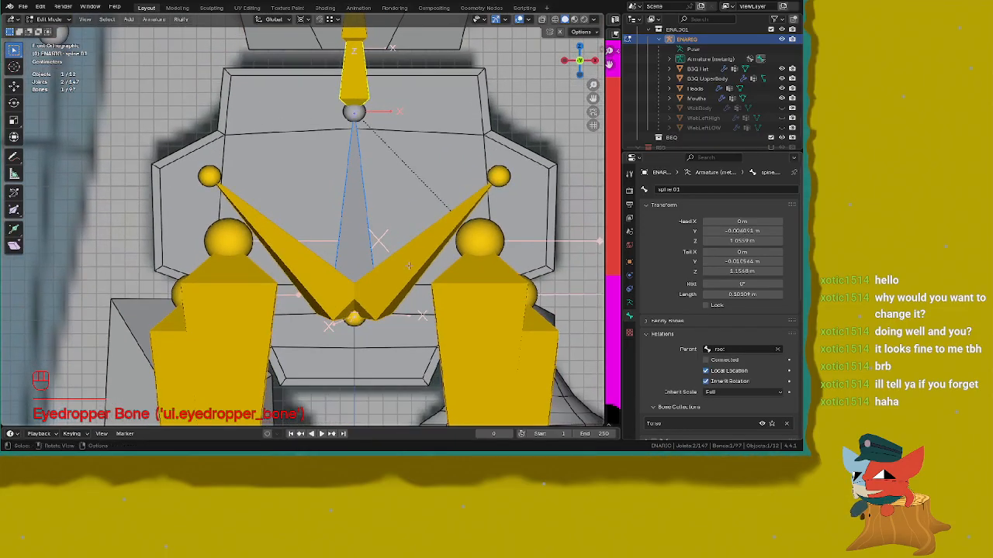
left_click(297, 263)
left_click(402, 282)
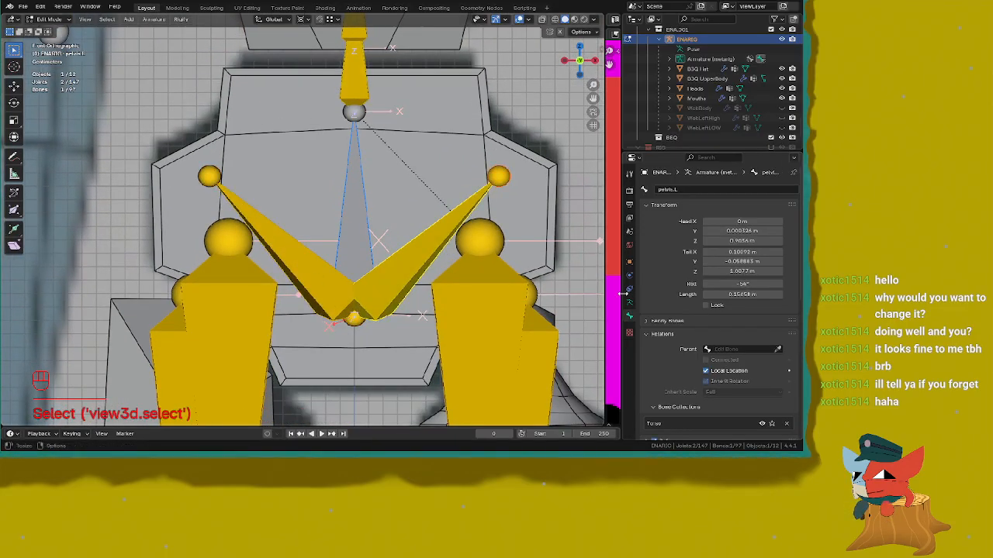
left_click(778, 349)
left_click(367, 195)
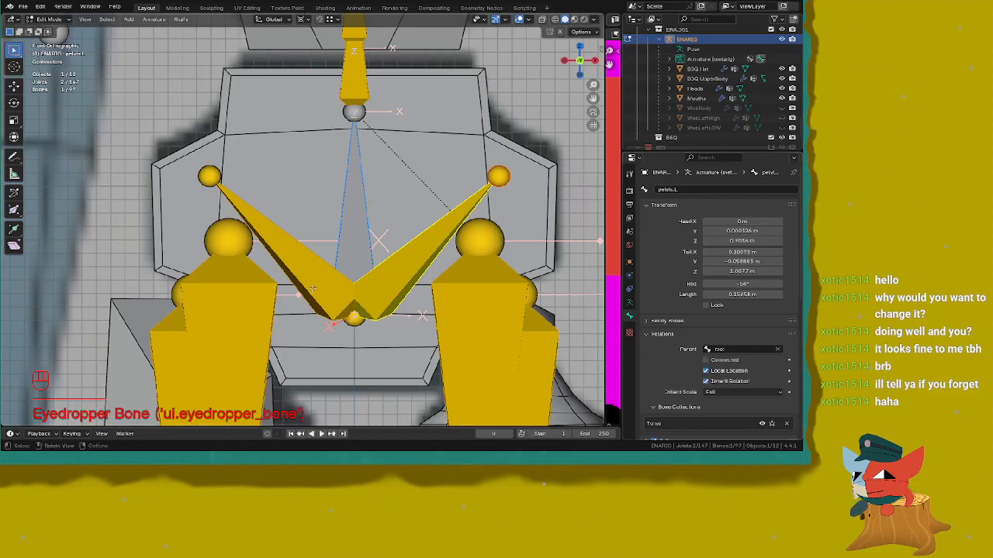
left_click(364, 212)
Step: Set the root bone as the parent of BBQthigh.L
middle_click_drag(380, 236, 366, 172, "shift")
left_click(466, 250)
left_click(532, 287)
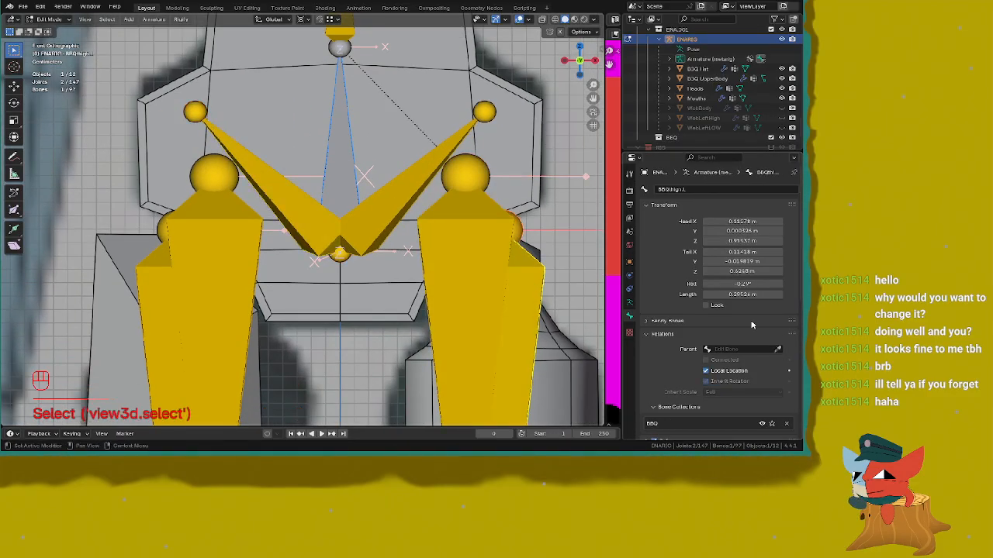
left_click(343, 155)
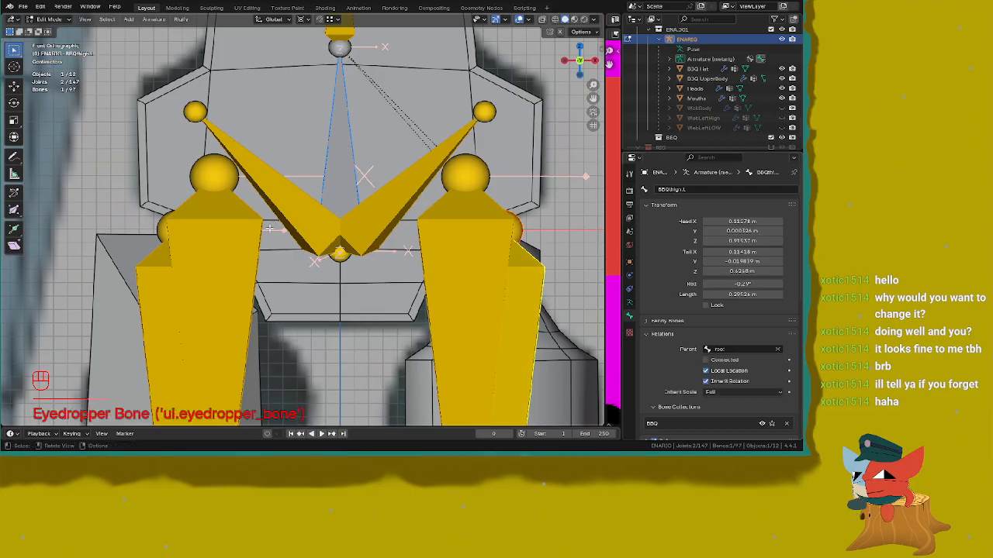
Step: Set the root bone as the parent of thigh.R and of BBQthigh.R
left_click(201, 325)
left_click(778, 349)
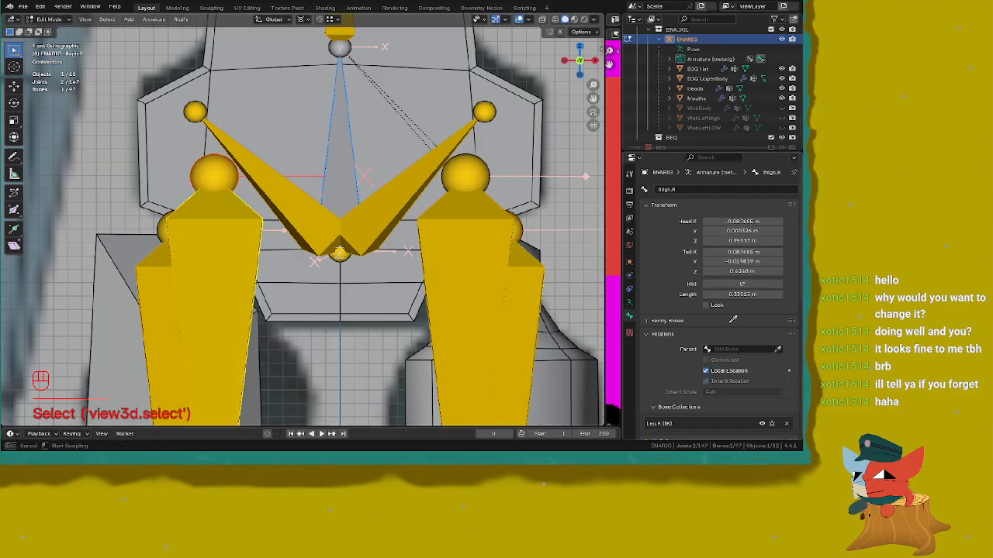
left_click(338, 156)
left_click(156, 284)
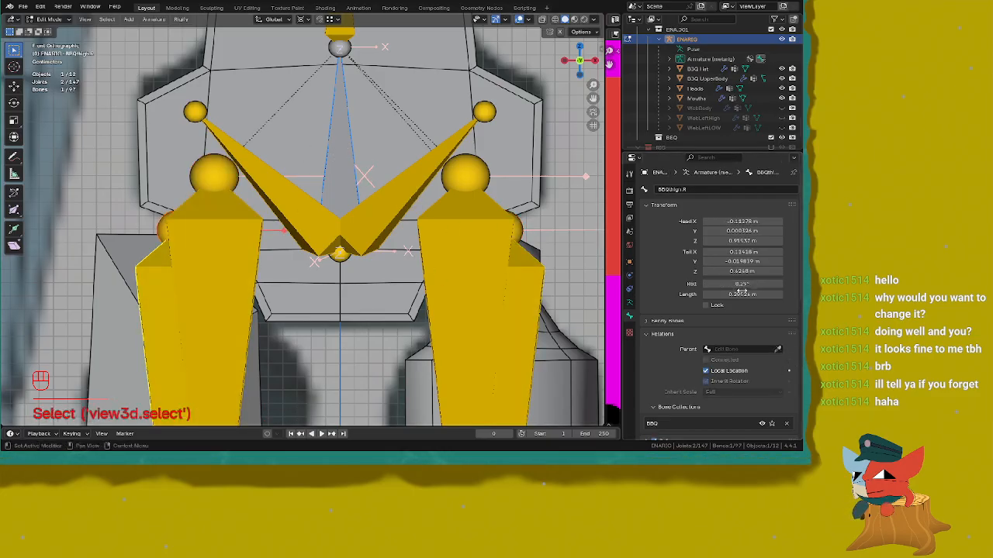
left_click(778, 349)
left_click(345, 168)
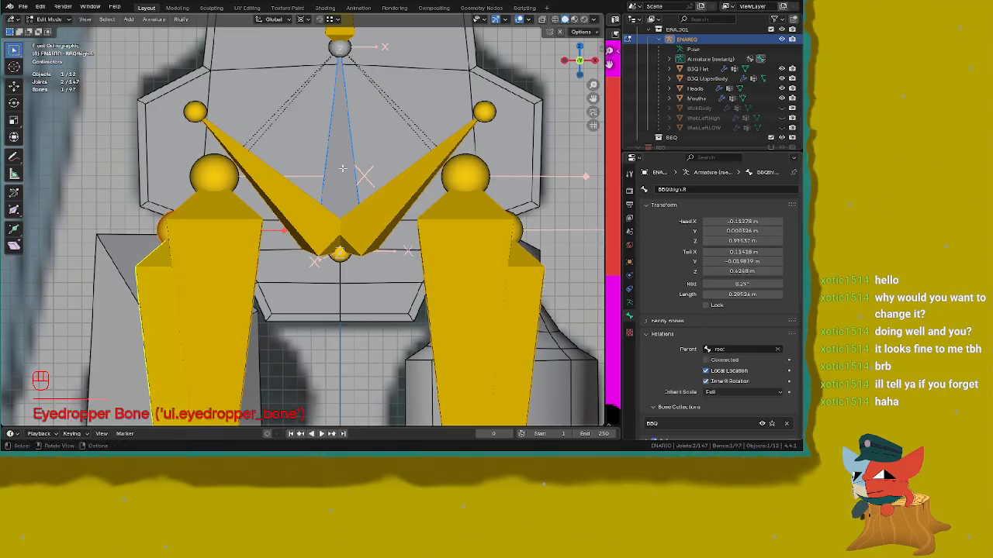
Step: Test the root bone's hierarchy in Pose Mode with trial rotations, cancelling each one
left_click(343, 166)
scroll(346, 167, "down", 10)
key("r")
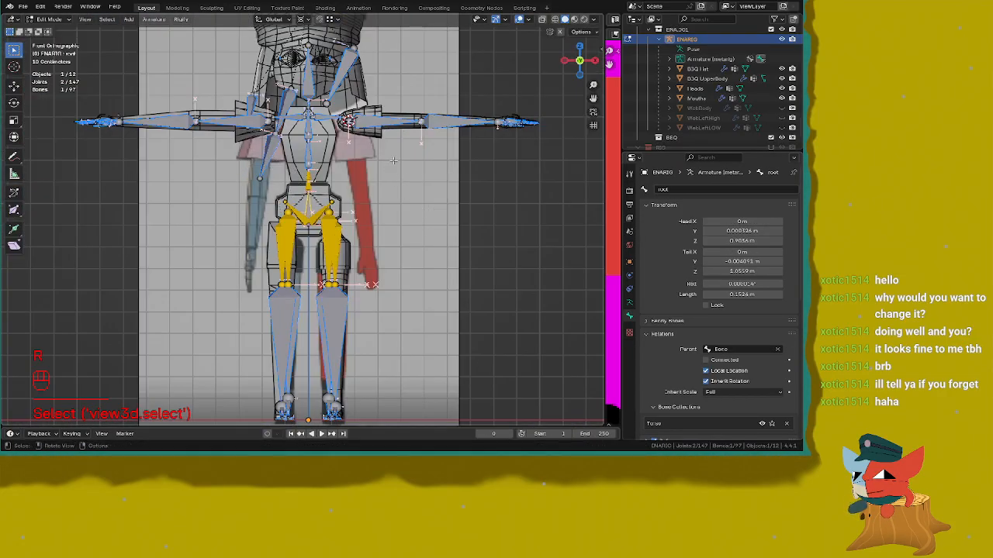
key("Tab")
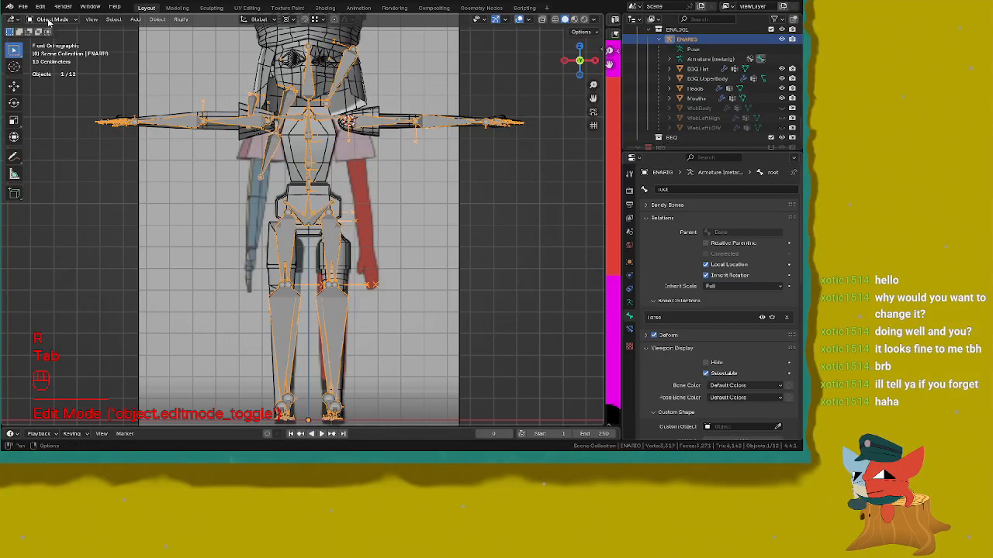
left_click(51, 18)
left_click(58, 56)
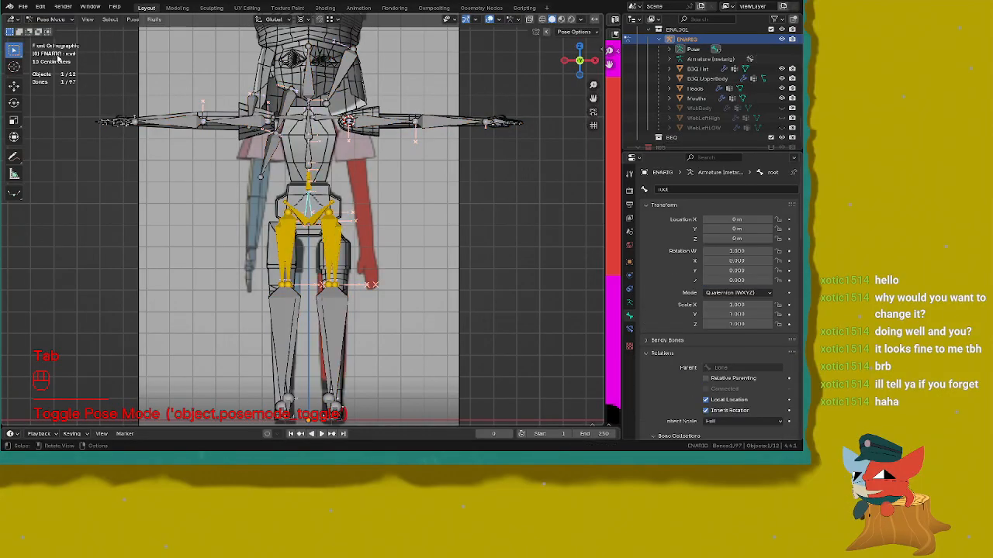
left_click(307, 197)
key("r")
right_click(324, 145)
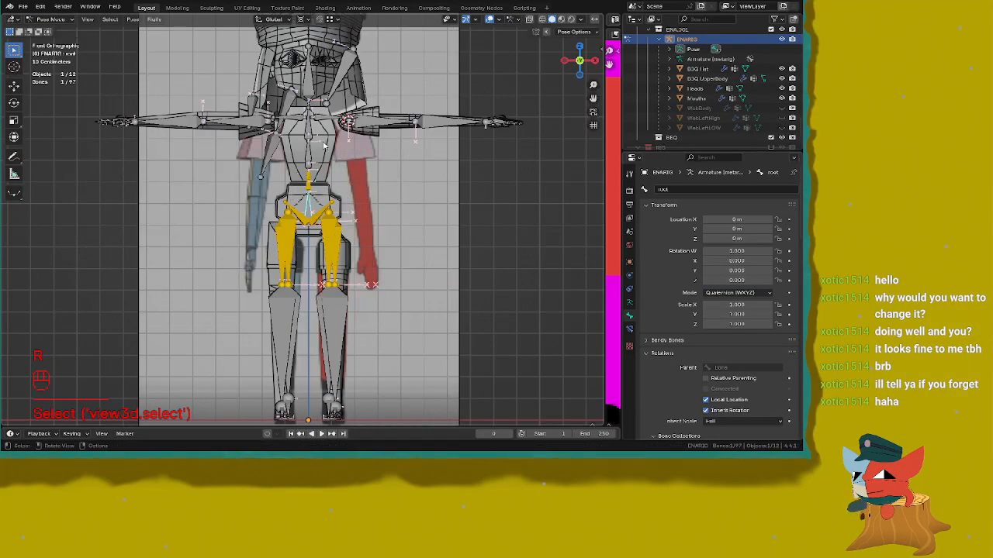
scroll(335, 128, "down", 3)
scroll(341, 121, "up", 4)
key("r")
right_click(335, 105)
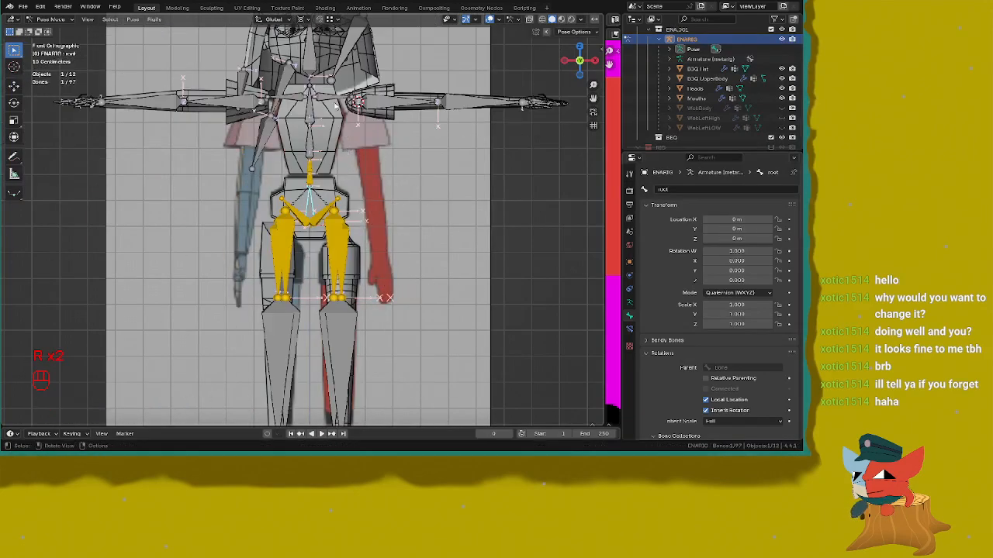
scroll(336, 105, "down", 1)
middle_click_drag(335, 106, 348, 274, "shift")
scroll(347, 274, "up", 3)
key("r")
right_click(291, 188)
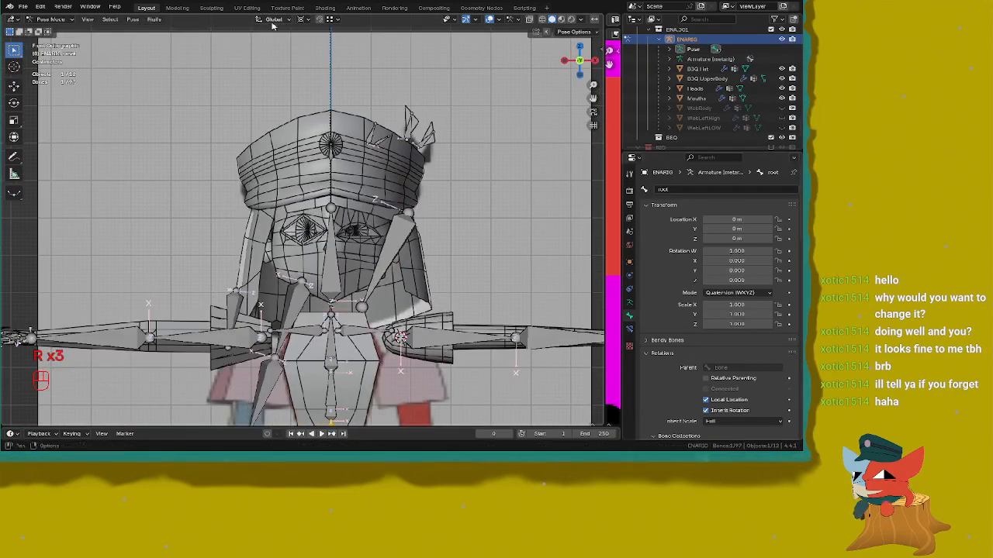
Step: Set the transform pivot point to Median Point and test-rotate the root bone, cancelling the rotation
left_click(302, 19)
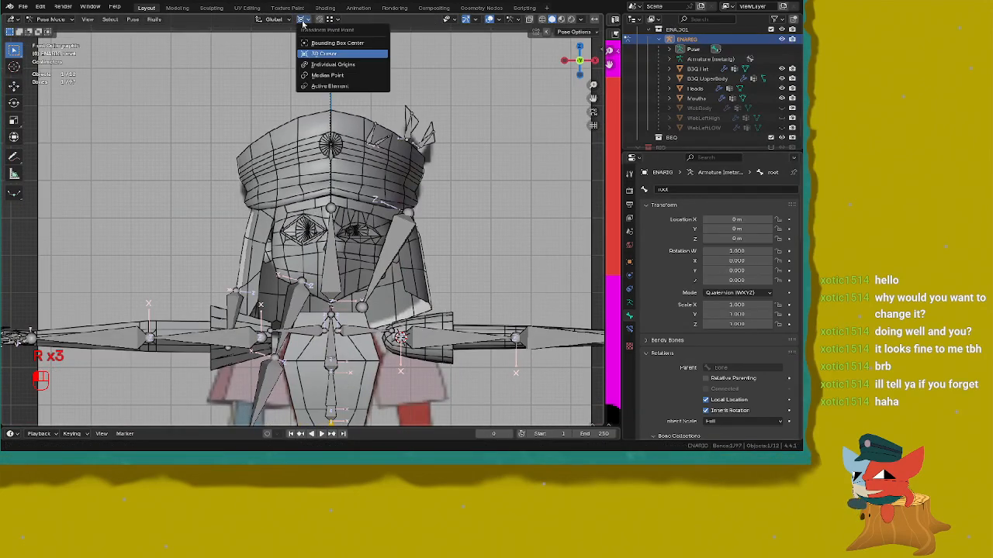
left_click(327, 75)
scroll(326, 75, "down", 5)
key("r")
right_click(436, 148)
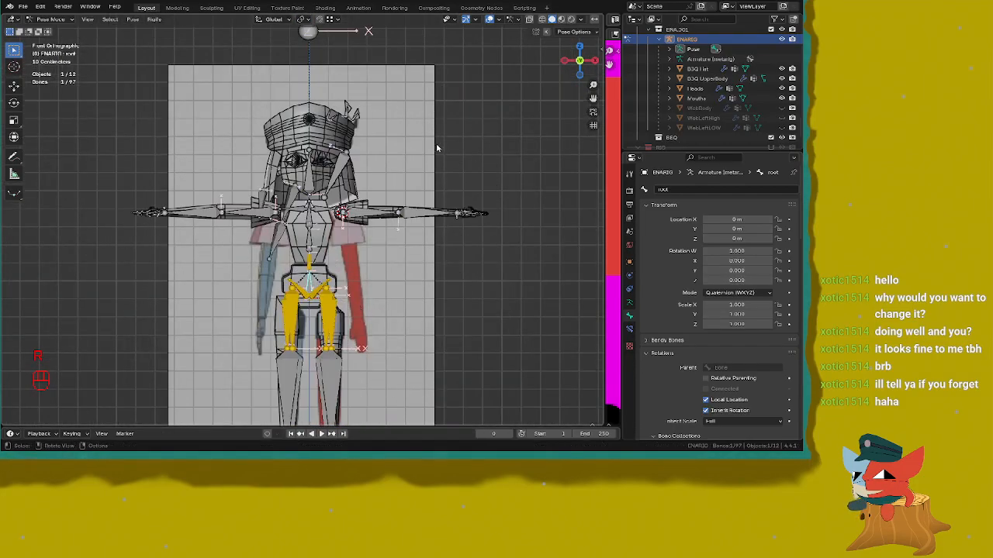
Step: Examine the extra bone above the character's hat and the root bone in Pose Mode
middle_click_drag(341, 58, 355, 215, "shift")
scroll(354, 214, "up", 2)
left_click(325, 96)
scroll(325, 96, "down", 3)
middle_click_drag(328, 109, 309, 190, "shift")
scroll(309, 191, "up", 2)
middle_click_drag(381, 309, 371, 23, "shift")
scroll(327, 166, "up", 3)
middle_click_drag(327, 166, 363, 107, "shift")
left_click(310, 290)
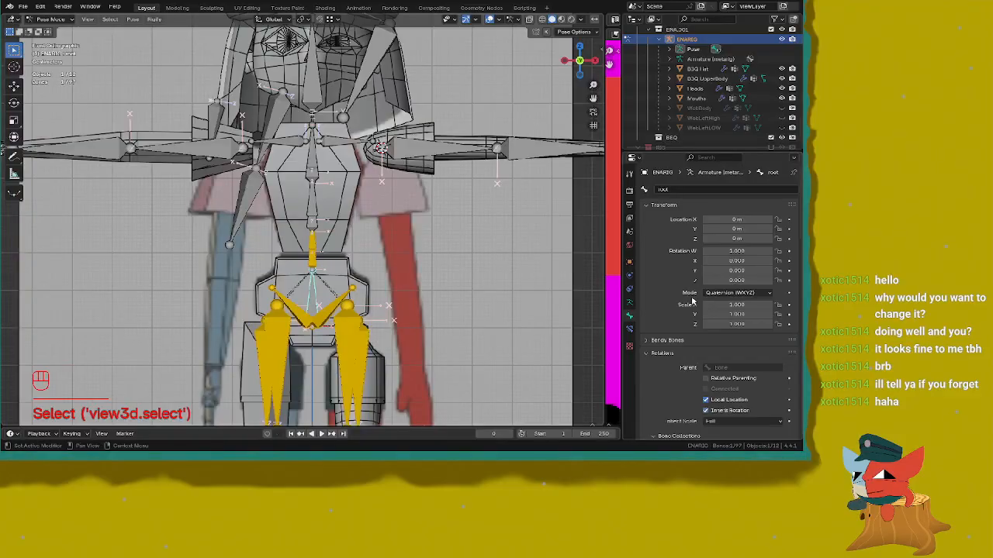
Step: Delete the extra bone above the character's head in Edit Mode and save the file
key("Tab")
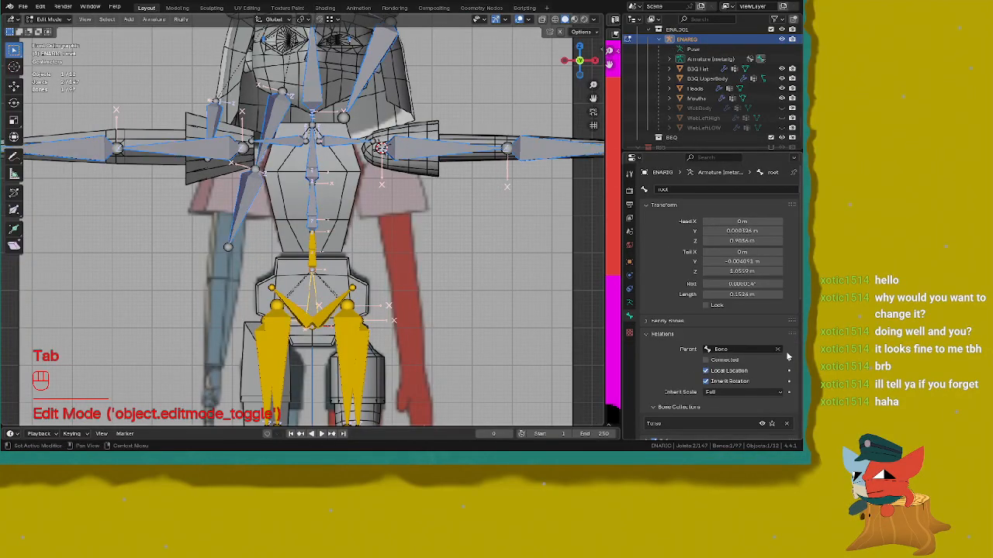
scroll(353, 200, "down", 6)
middle_click_drag(353, 199, 359, 380, "shift")
left_click(309, 187)
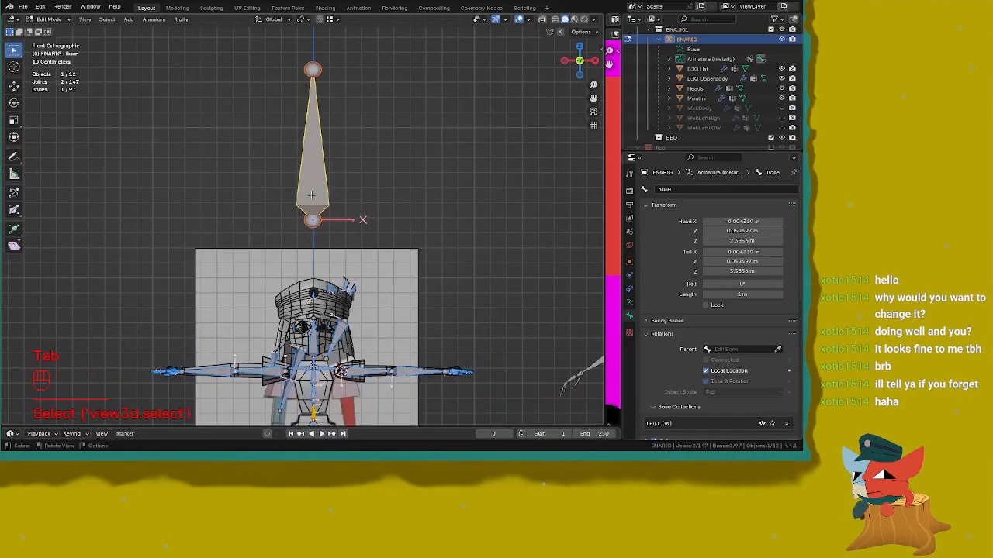
key("Tab")
key("Tab")
key("x")
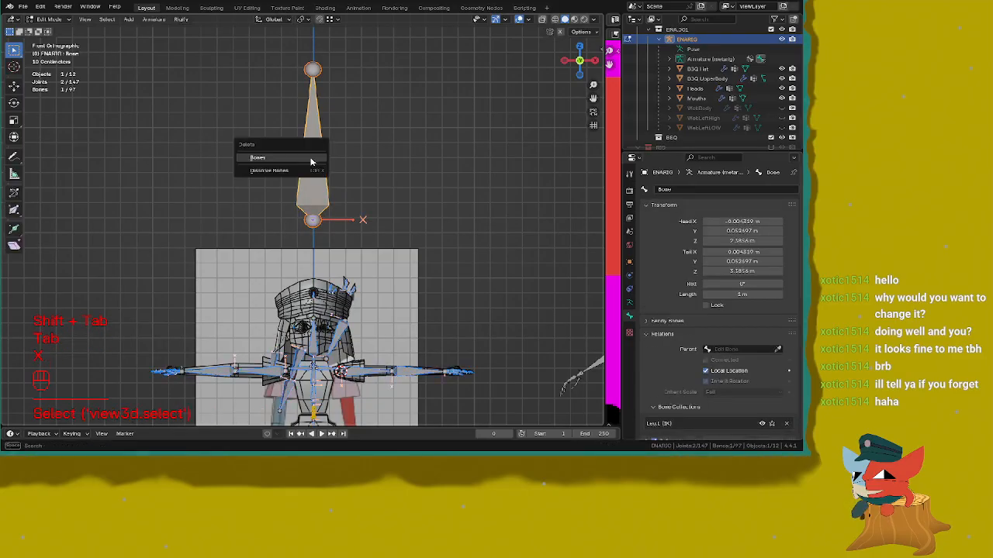
left_click(312, 159)
key("ctrl+s")
left_click(506, 165)
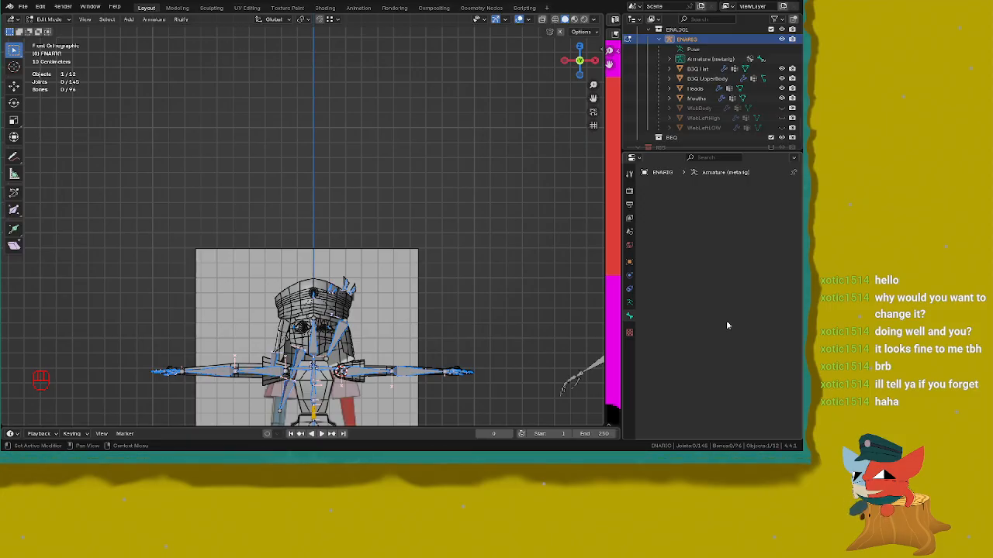
middle_click_drag(423, 276, 405, 92, "shift")
scroll(405, 91, "up", 3)
scroll(311, 232, "up", 2)
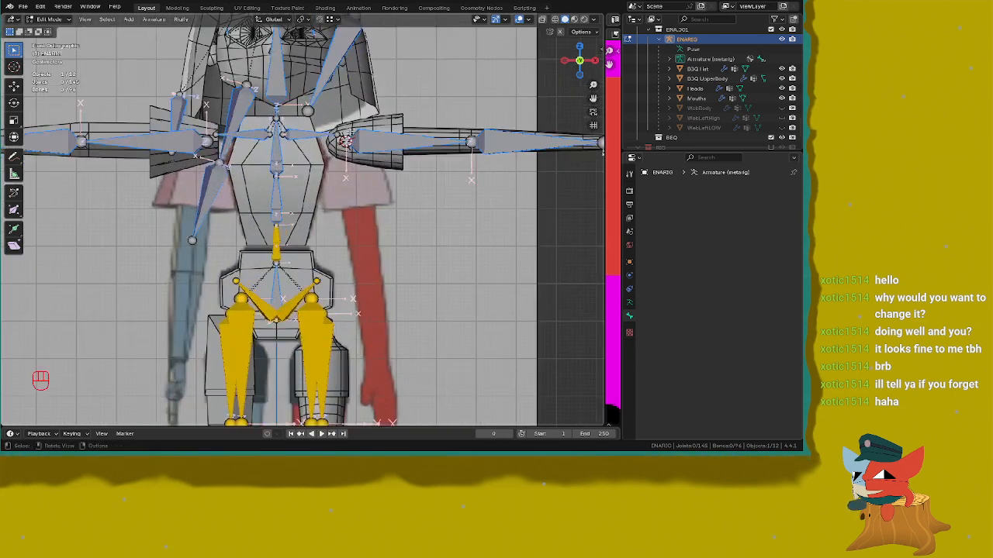
key("ctrl+s")
middle_click_drag(311, 231, 329, 148, "shift")
scroll(329, 148, "up", 2)
key("c")
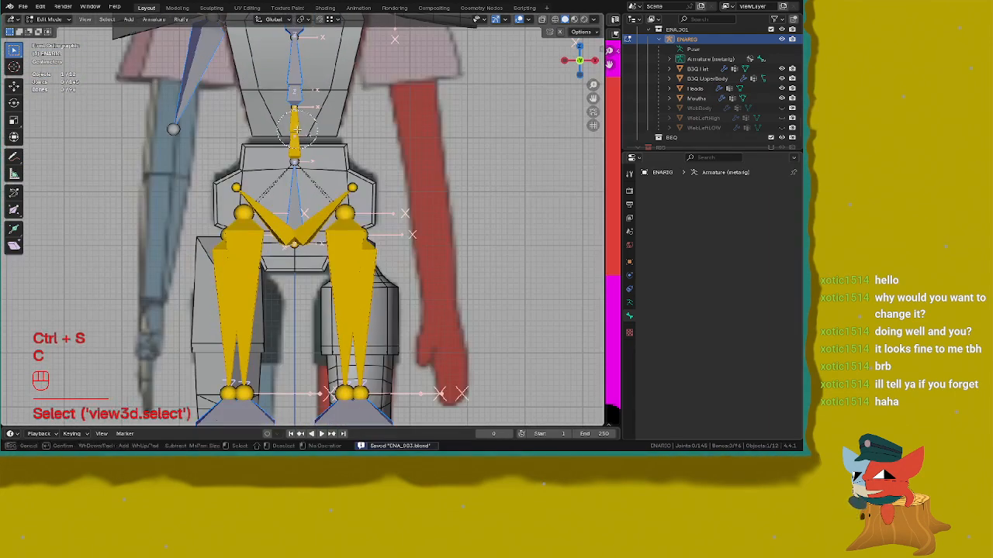
mouse_move(288, 142)
left_mouse_down()
mouse_move(245, 221)
mouse_move(271, 310)
mouse_move(391, 299)
mouse_move(333, 213)
left_mouse_up()
right_click(437, 226)
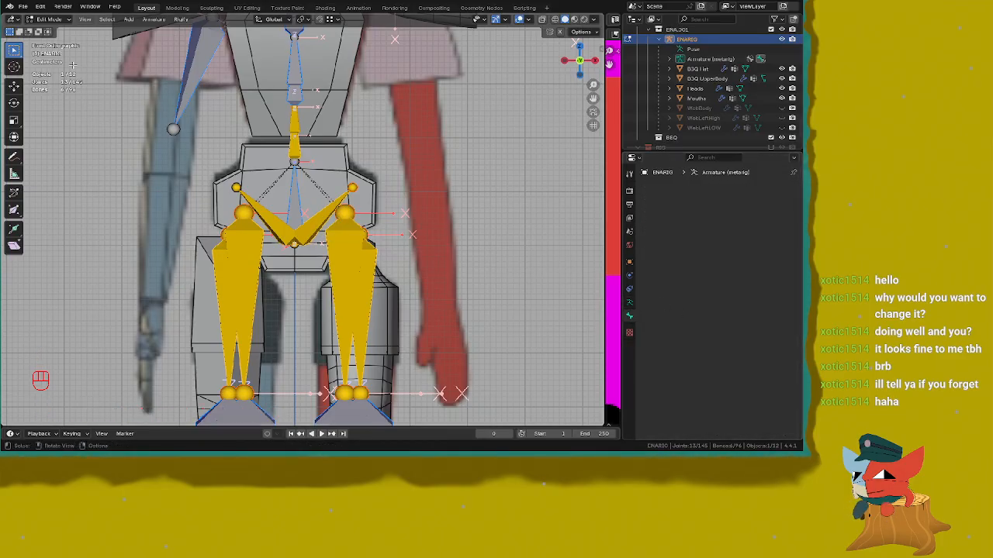
left_click(629, 302)
scroll(700, 372, "down", 5)
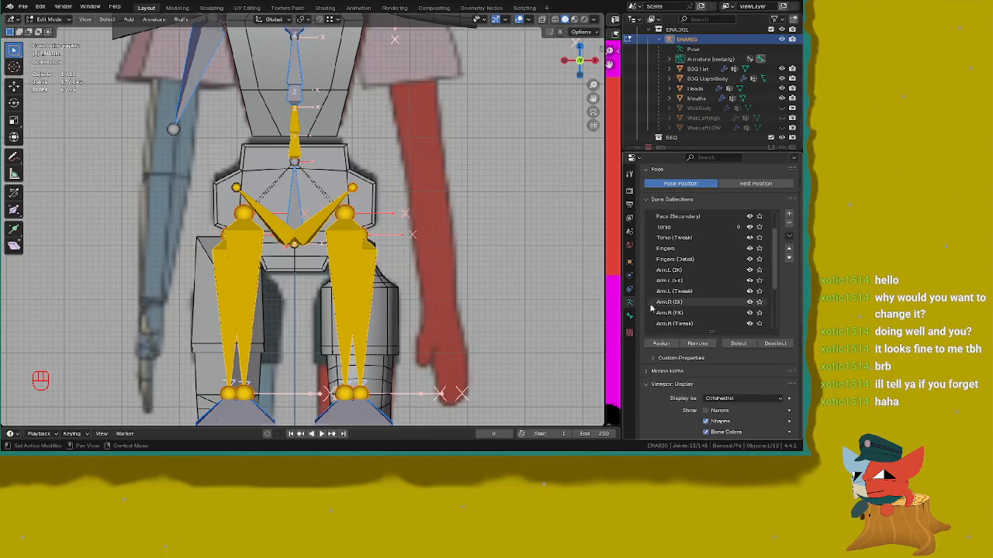
left_click(629, 317)
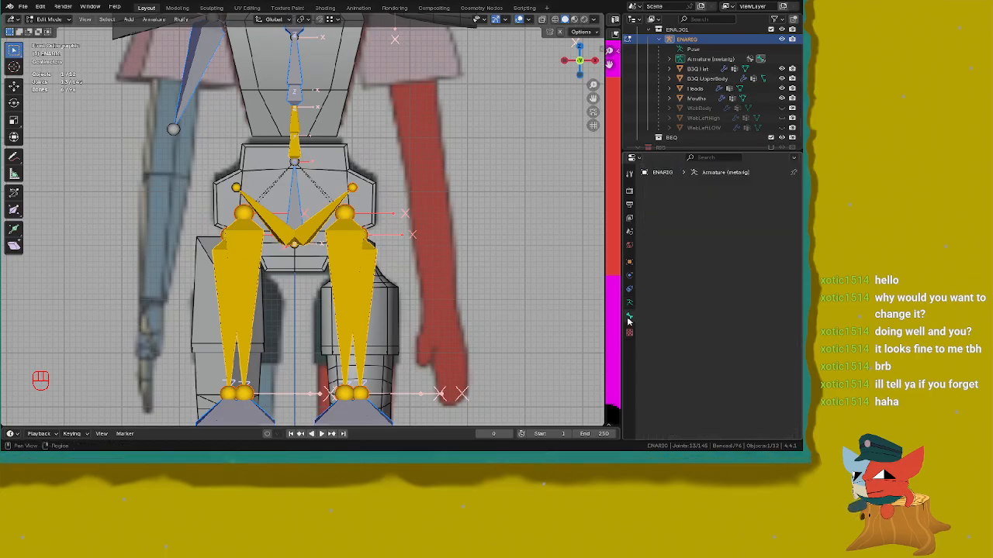
Step: Set the bone color of all yellow spine, pelvis and thigh bones to Default Colors in one go
left_click(367, 264)
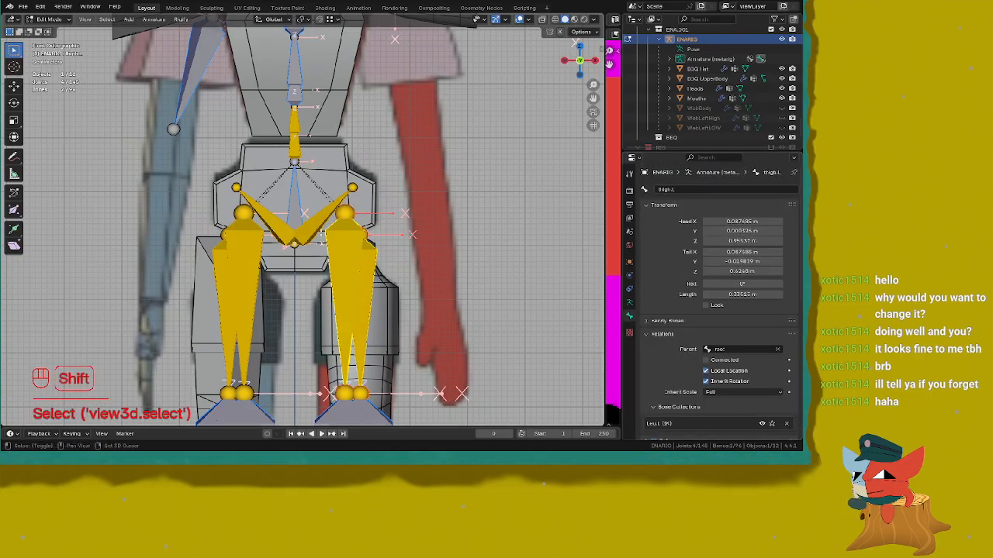
left_click(270, 231, "shift")
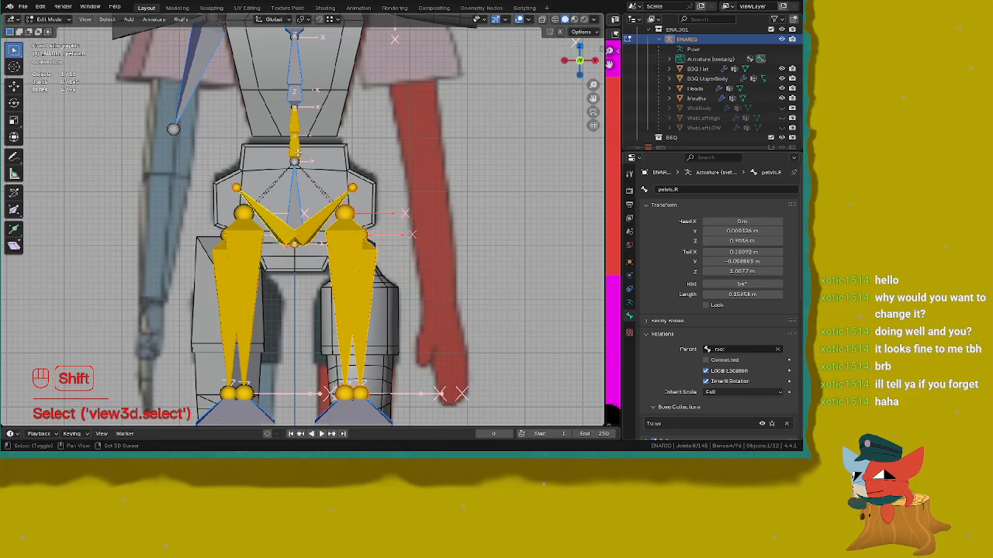
left_click(295, 128, "shift")
scroll(241, 244, "up", 1)
left_click(231, 276, "shift")
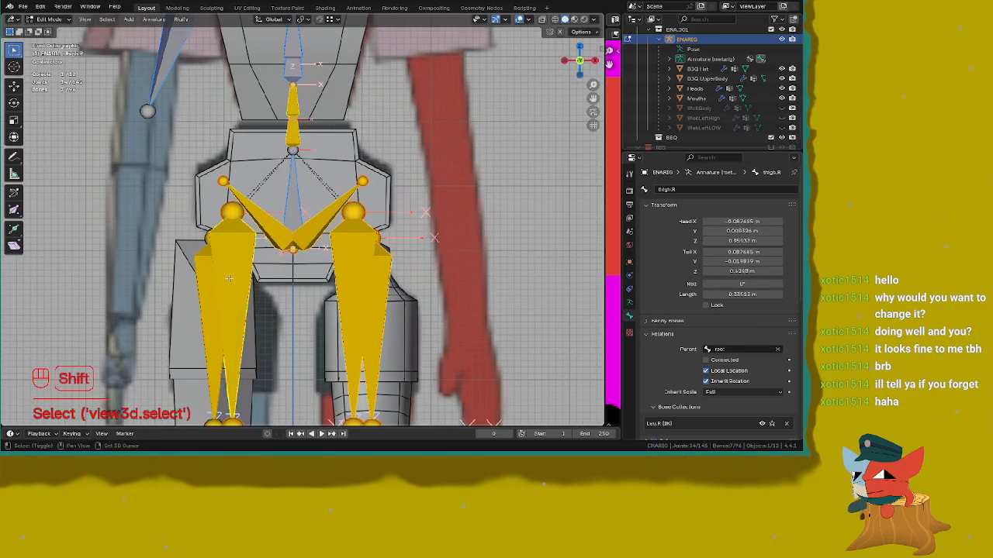
left_click_drag(212, 279, 207, 283, "shift")
scroll(686, 341, "down", 2)
scroll(686, 342, "down", 3)
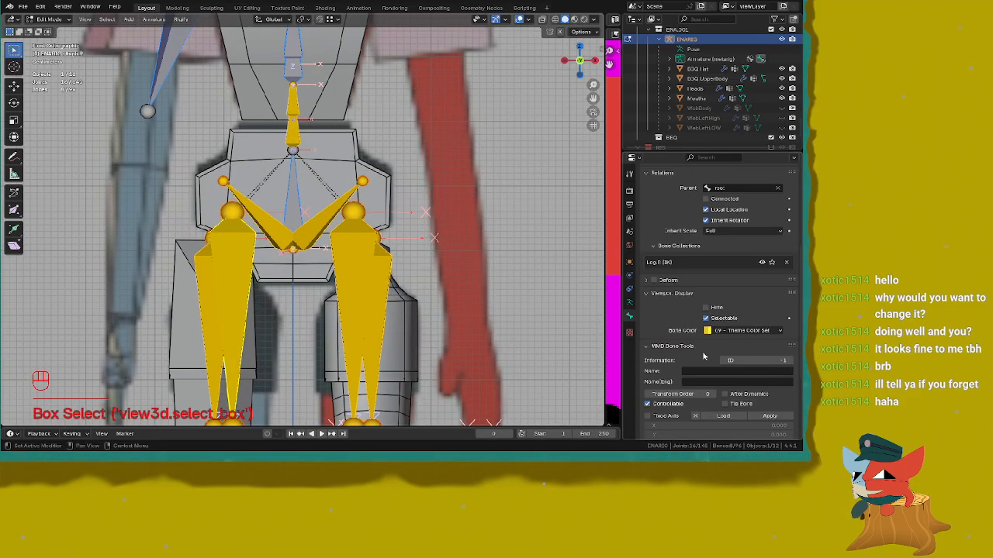
left_click(743, 330)
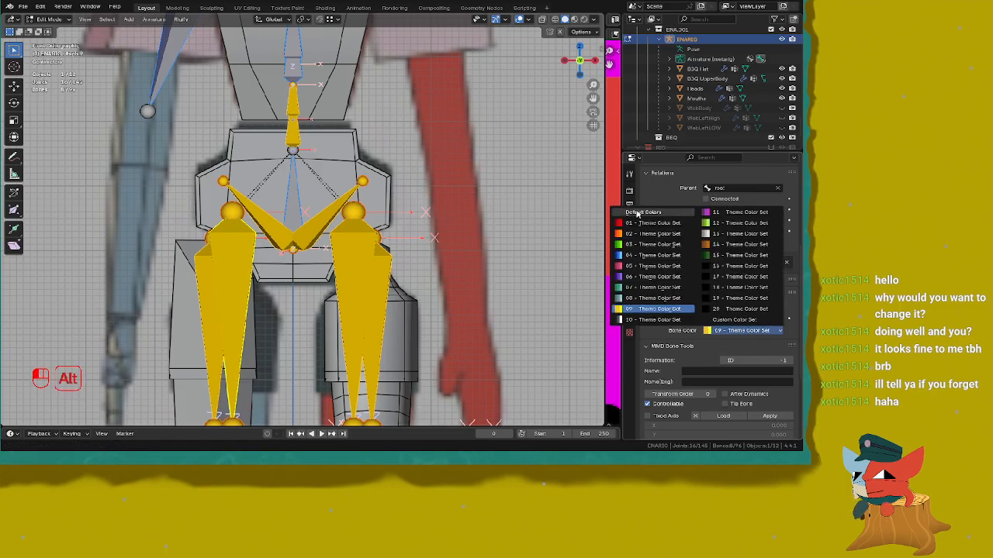
left_click(643, 212)
left_click(405, 166)
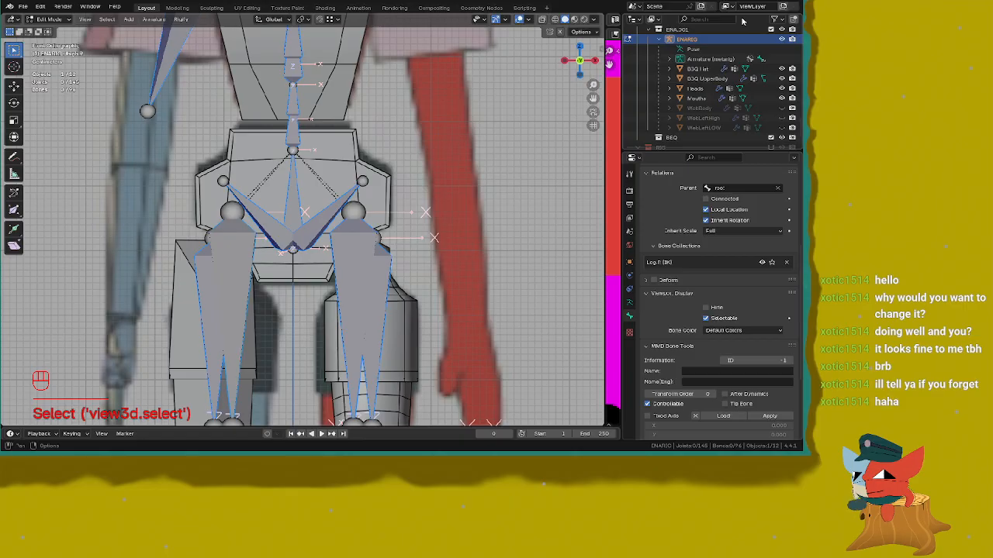
Step: Return the armature to Object Mode and save the file
key("shift+Tab")
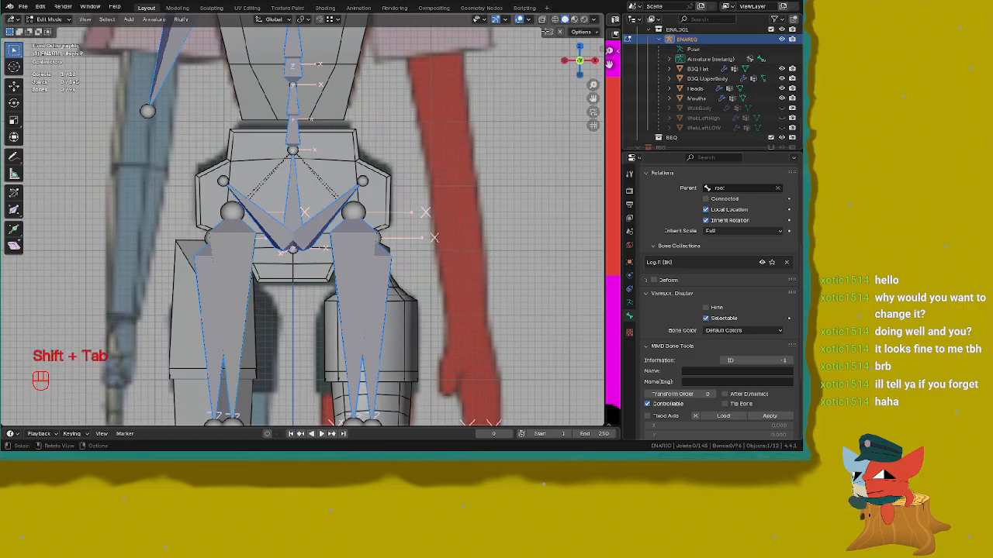
key("shift+Tab")
middle_click_drag(306, 109, 306, 126, "ctrl")
key("ctrl+s")
scroll(344, 128, "up", 4)
middle_click_drag(321, 31, 313, 151, "shift")
scroll(311, 153, "down", 5)
key("ctrl+s")
key("ctrl+s")
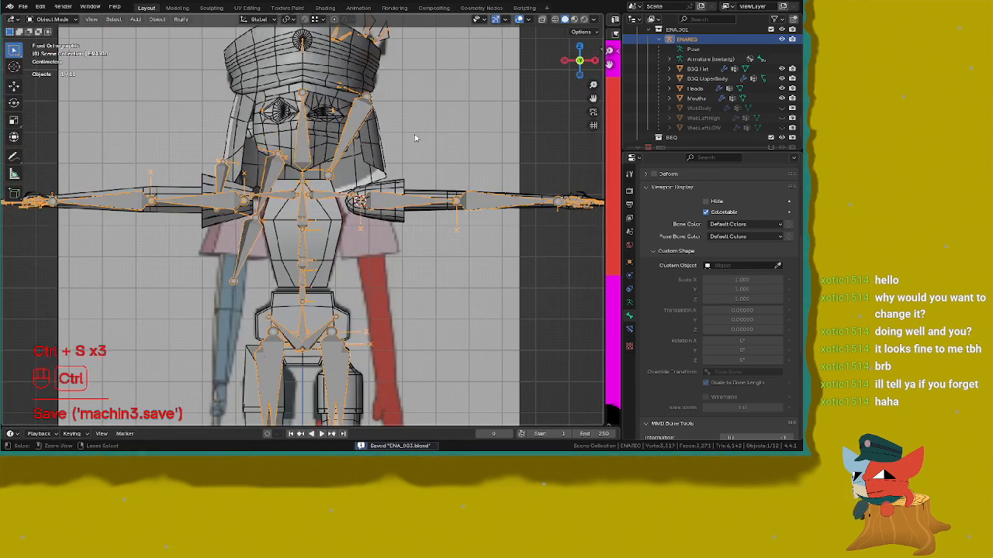
Step: Make an incremental save of the file and save the new version once more
key("ctrl+s")
left_click(484, 165)
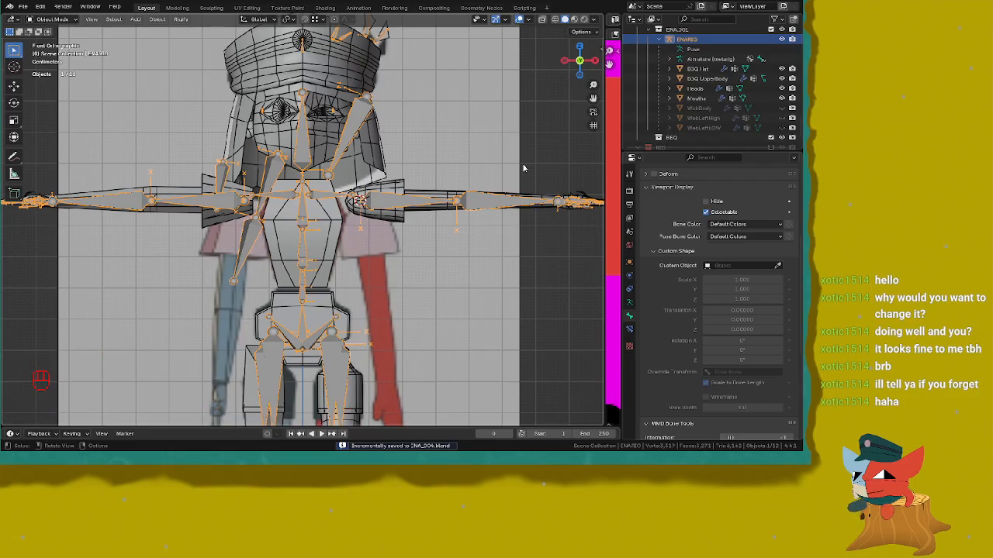
scroll(222, 214, "up", 3)
key("ctrl+s")
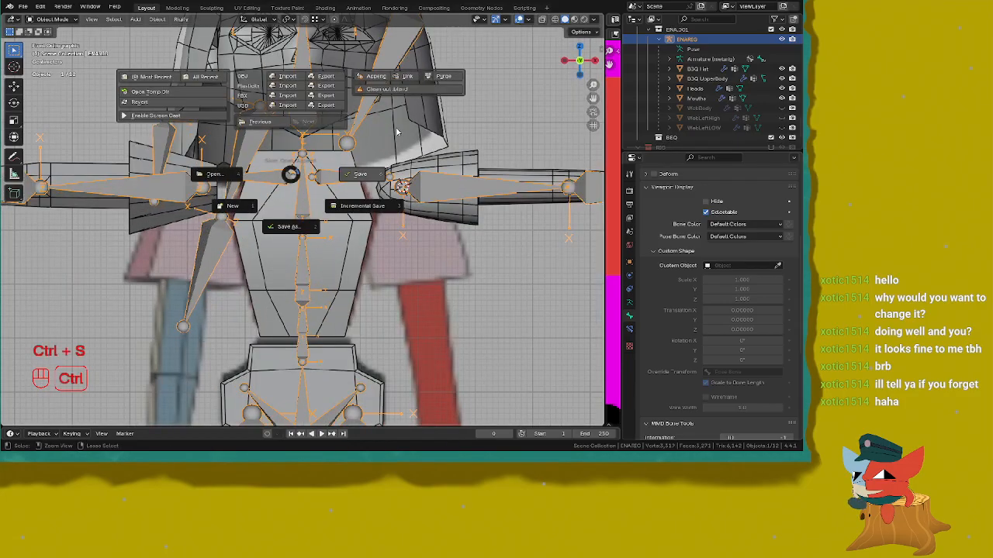
left_click(397, 128)
Step: Apply the current pose of all the armature's bones as the rest pose in Pose Mode and save the file
middle_click_drag(323, 189, 280, 140, "shift")
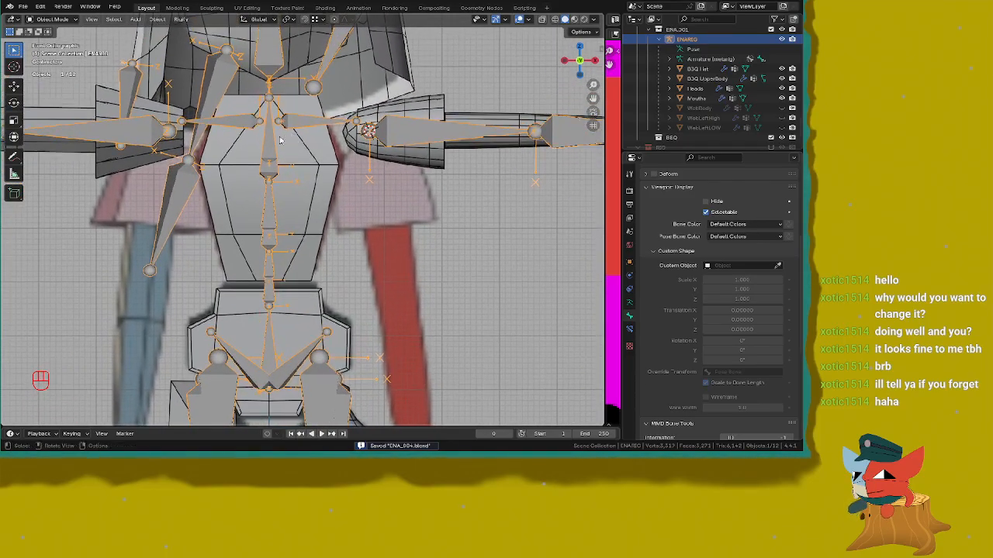
left_click(273, 138)
left_click(62, 19)
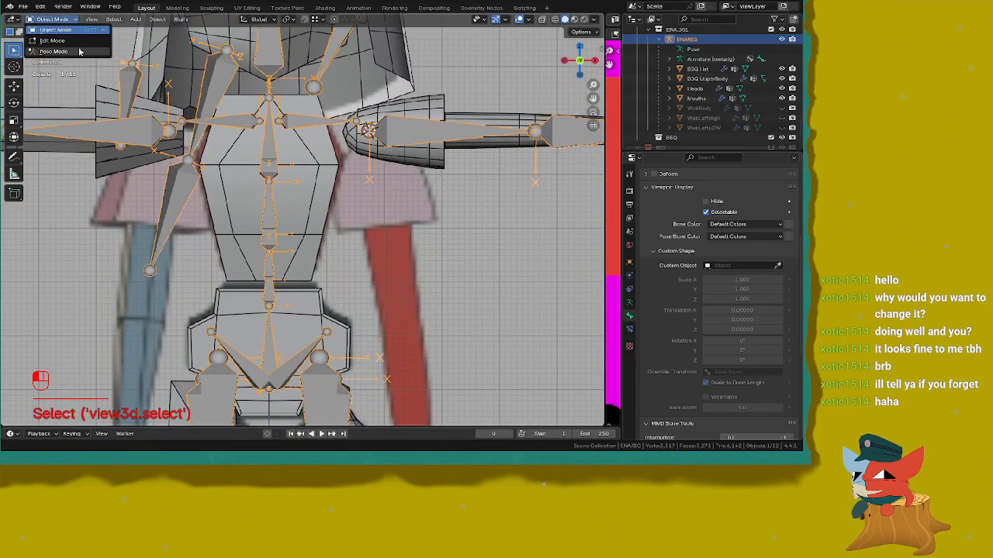
left_click(54, 51)
scroll(224, 110, "down", 5)
key("a")
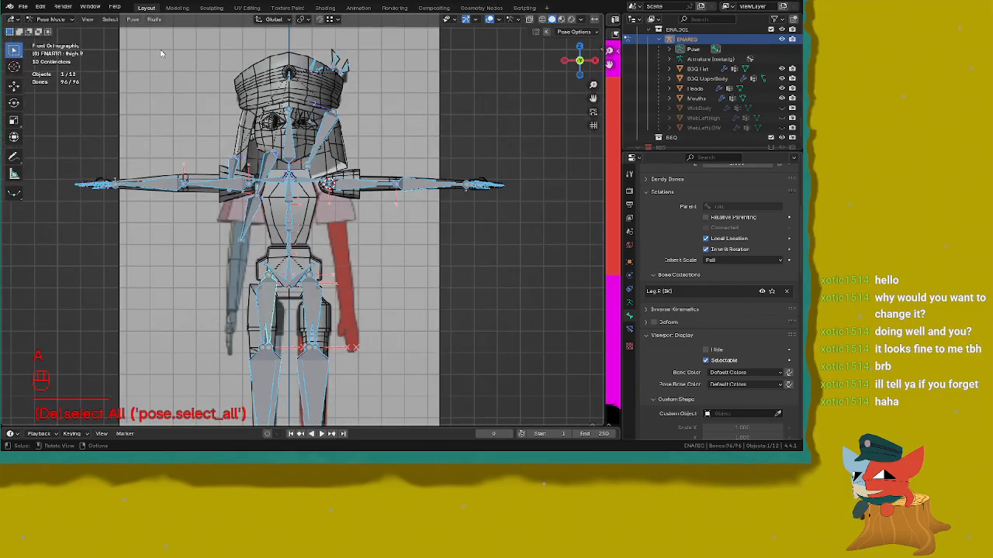
left_click(134, 20)
mouse_move(163, 39)
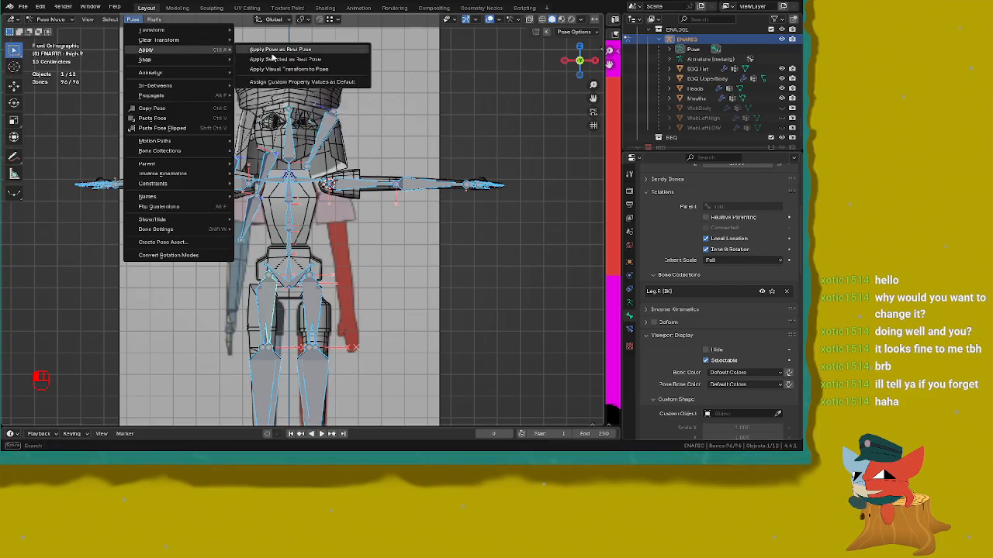
left_click(275, 50)
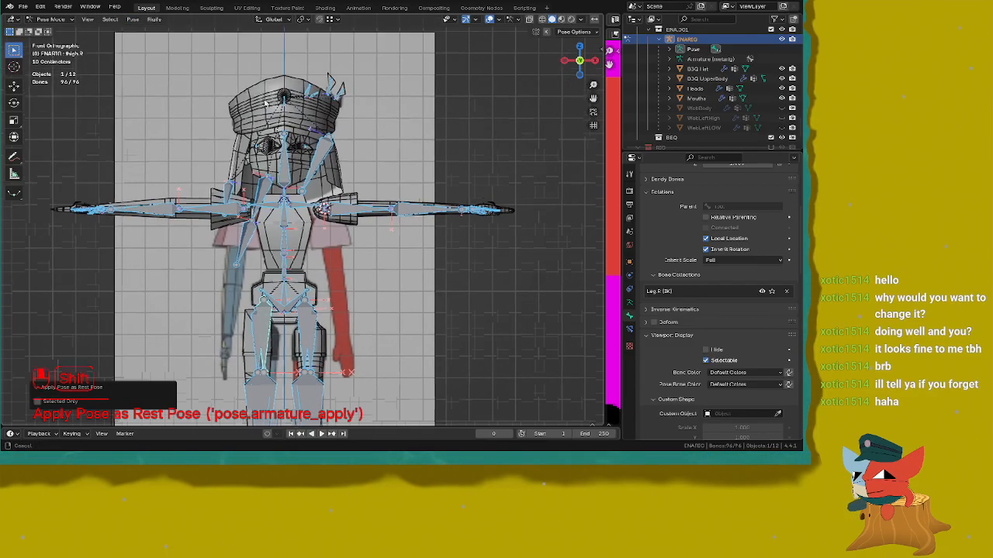
key("ctrl+s")
left_click(342, 89)
Step: Return to Object Mode, hide the BBQ hat, Heads and Mouths meshes, and show WebBody, WebLeftHigh and WebLeftLOW
scroll(343, 89, "up", 4)
key("shift+Tab")
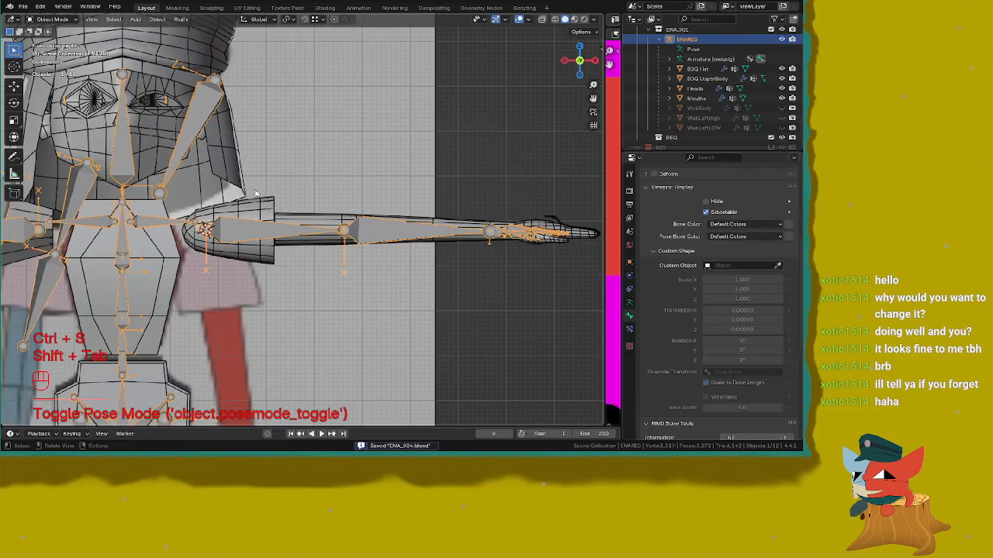
left_click(781, 69)
left_click(781, 88)
left_click(781, 98)
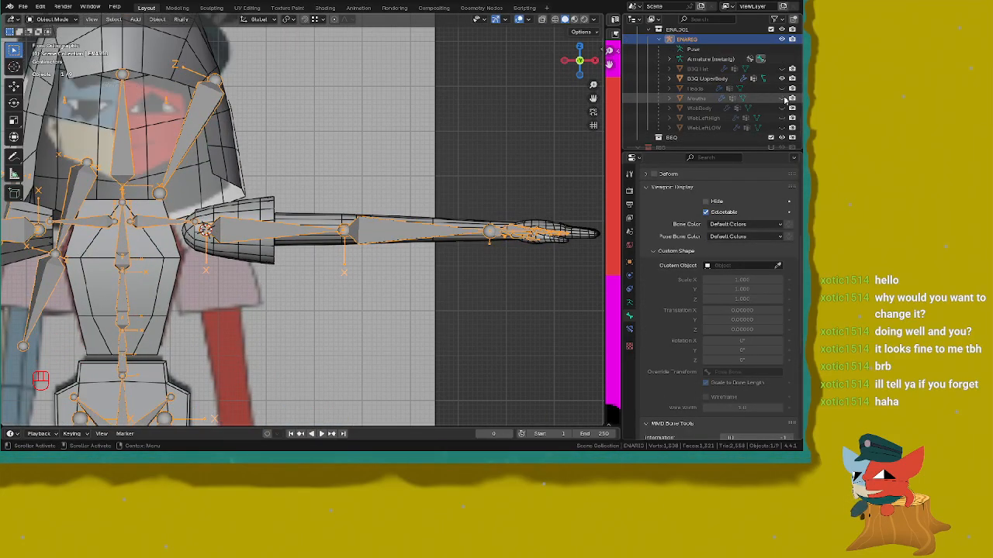
middle_click_drag(343, 100, 398, 118, "shift")
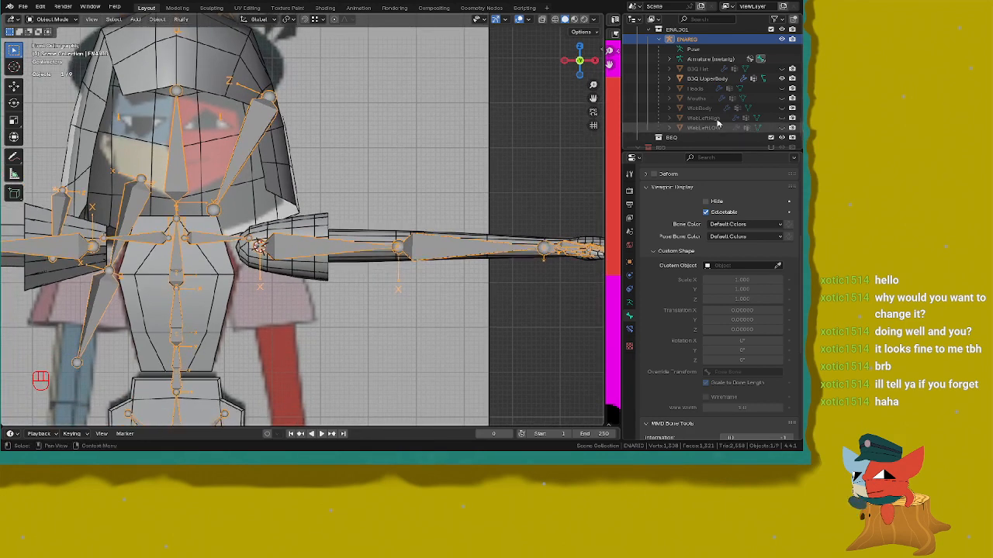
left_click(781, 108)
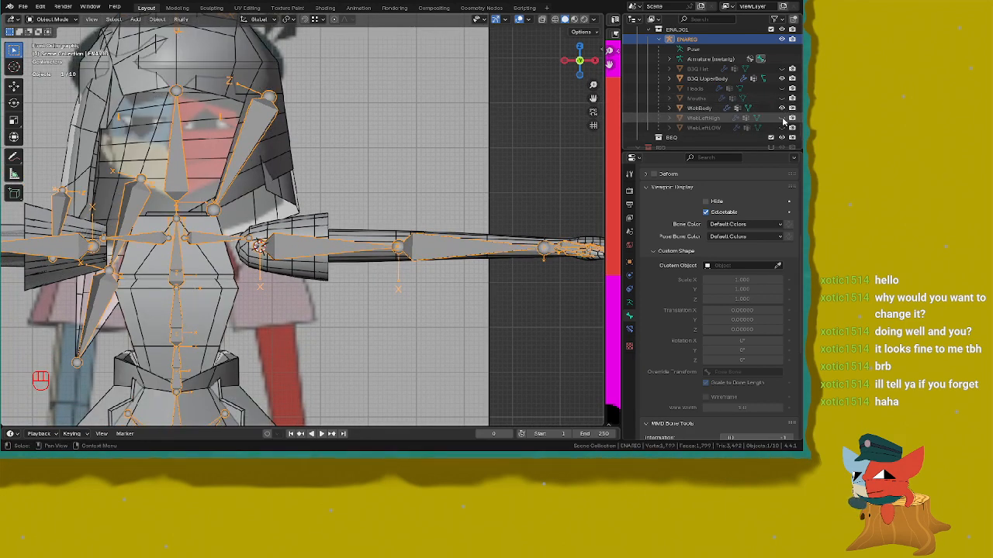
left_click(781, 118)
left_click(781, 128)
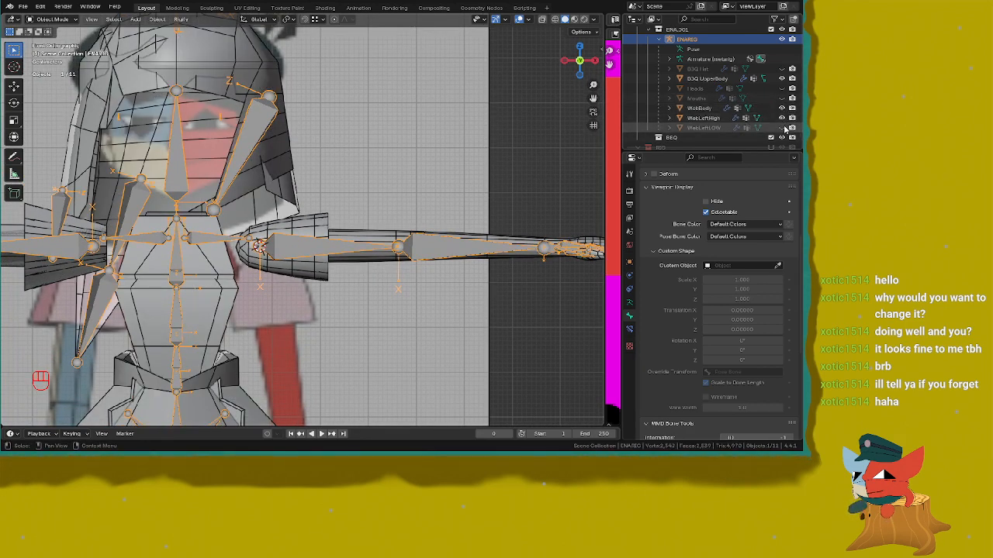
Step: Examine which parts of the character the WebBody, WebLeftHigh and WebLeftLOW meshes cover
left_click(691, 110)
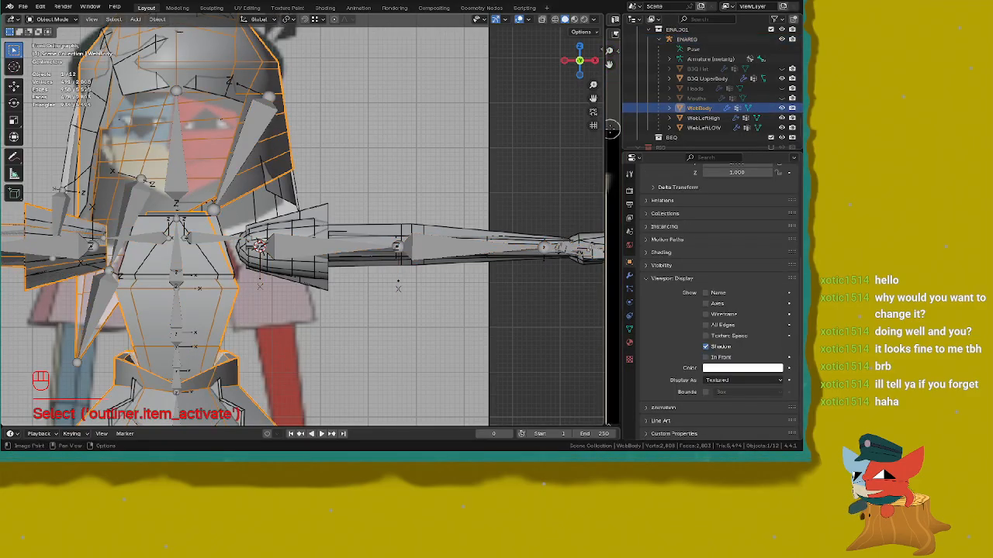
middle_click_drag(434, 178, 310, 183)
scroll(334, 201, "down", 3)
key("KP_1")
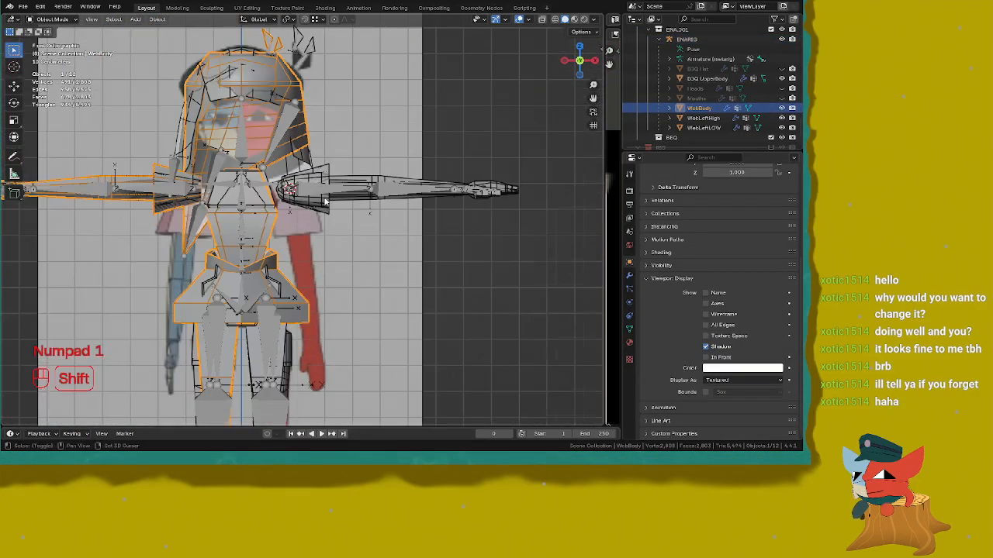
scroll(325, 202, "up", 2)
left_click(701, 120)
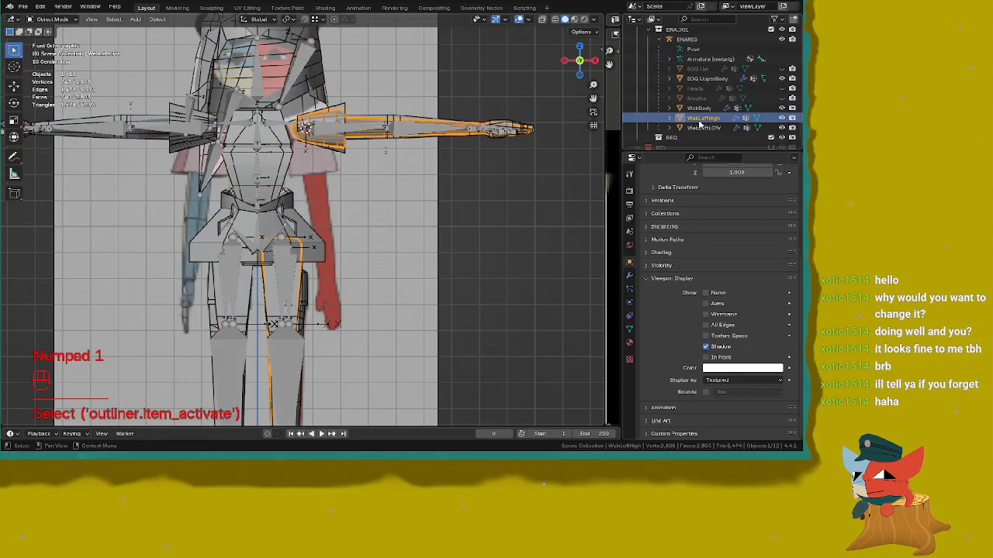
left_click(702, 128)
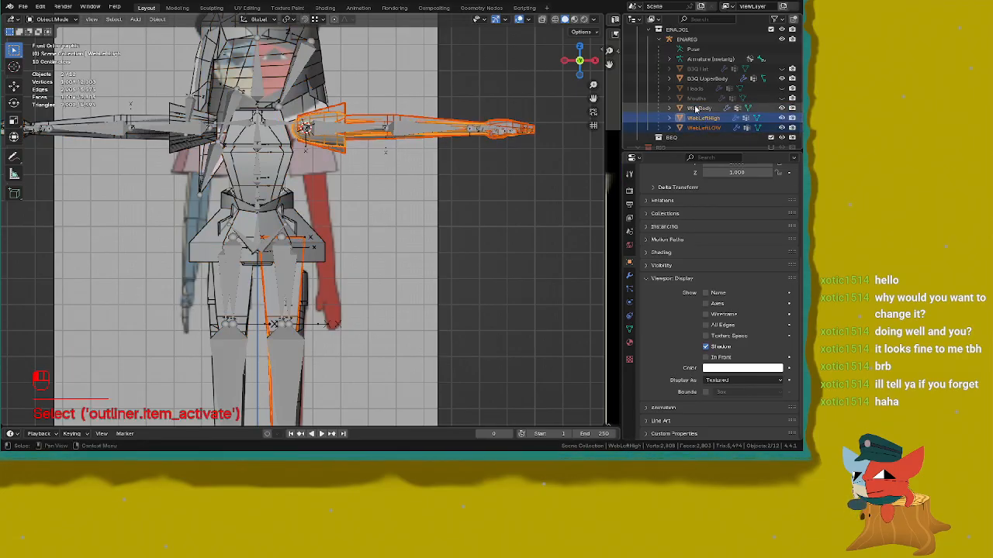
left_click(699, 108)
key("Tab")
middle_click_drag(334, 179, 366, 176)
key("a")
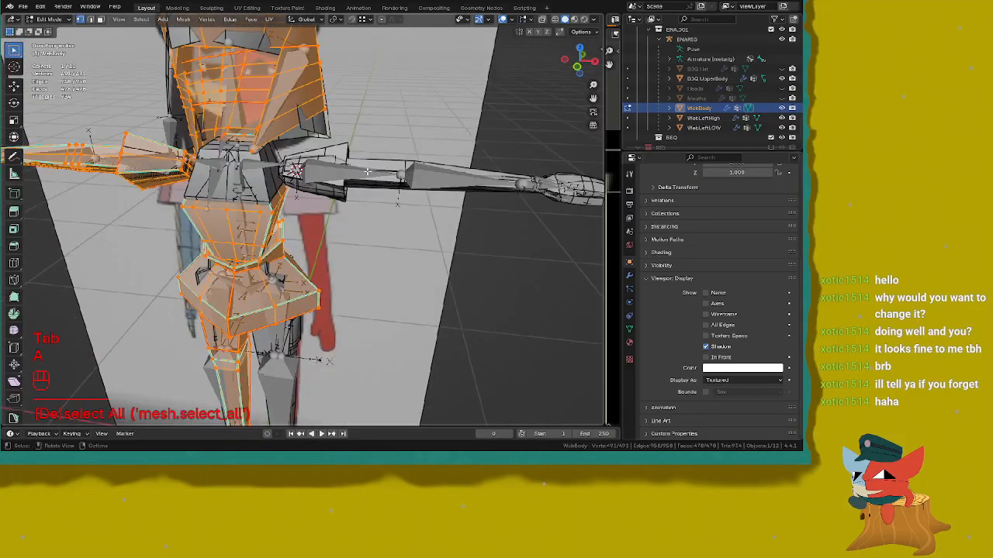
key("Tab")
key("KP_1")
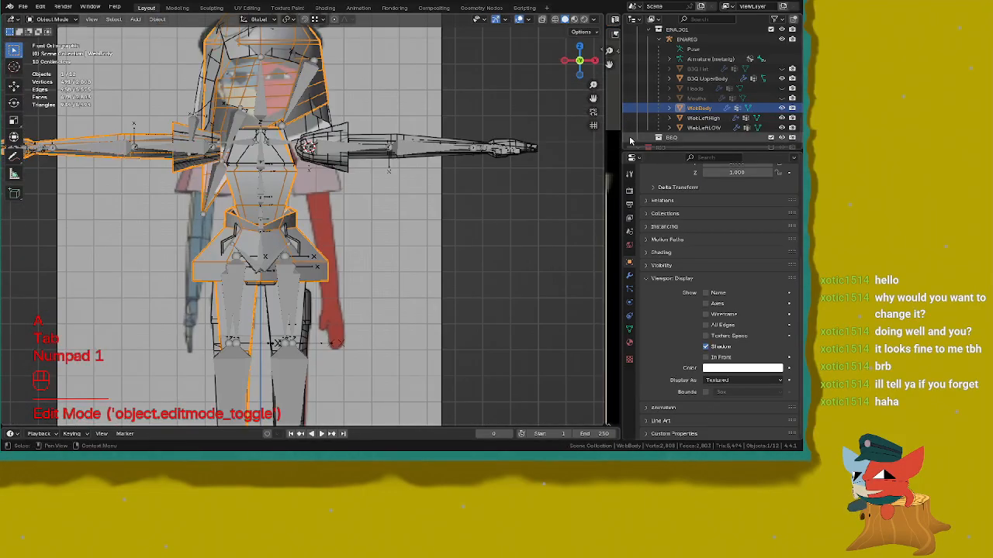
Step: Hide WebBody, open WebLeftLOW, WebLeftHigh and BBQ UpperBody together in Edit Mode with all geometry selected, and save the file
left_click(704, 127)
left_click(703, 118, "ctrl")
left_click(703, 78, "ctrl")
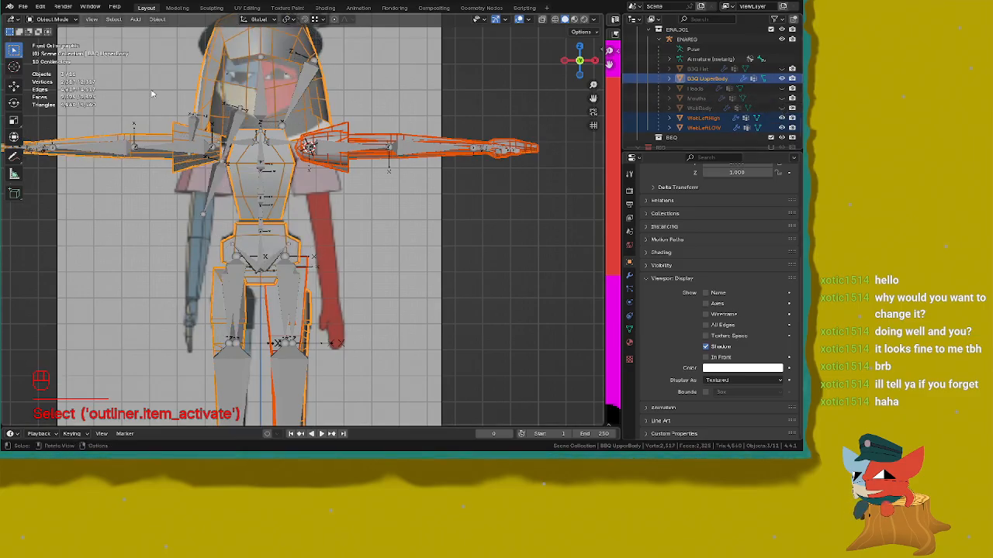
key("Tab")
key("a")
scroll(457, 148, "up", 5)
key("ctrl+s")
left_click(457, 147)
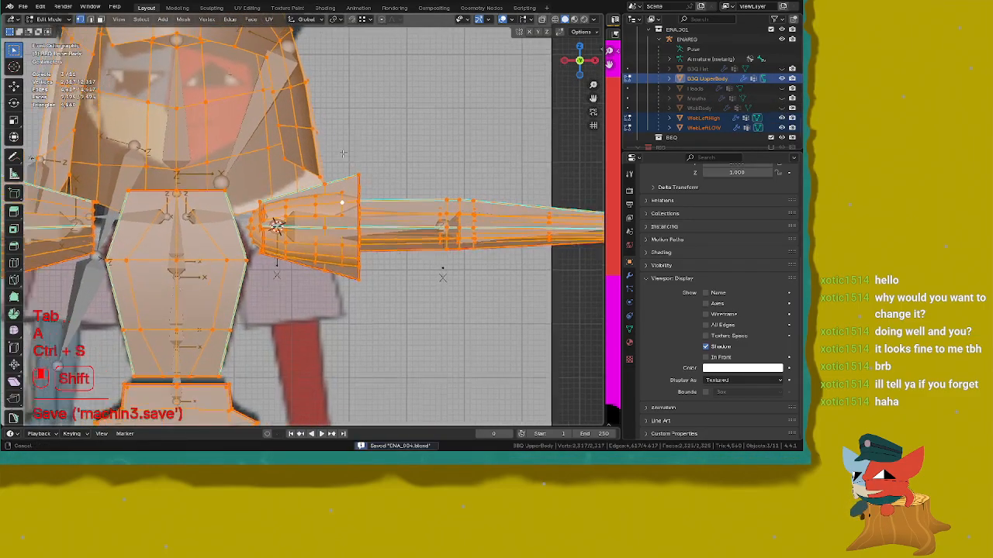
Step: Select only the linked geometry of the character's left sleeve, arm and hand across the three meshes in wireframe, and save the file
scroll(326, 233, "up", 3)
key("z")
middle_click_drag(295, 217, 265, 187)
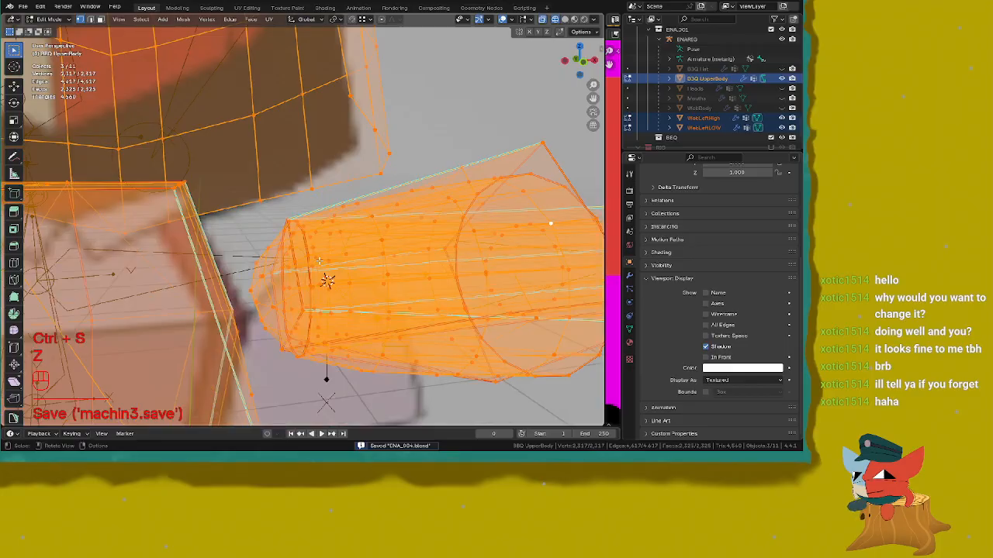
key("alt+a")
key("l")
key("l")
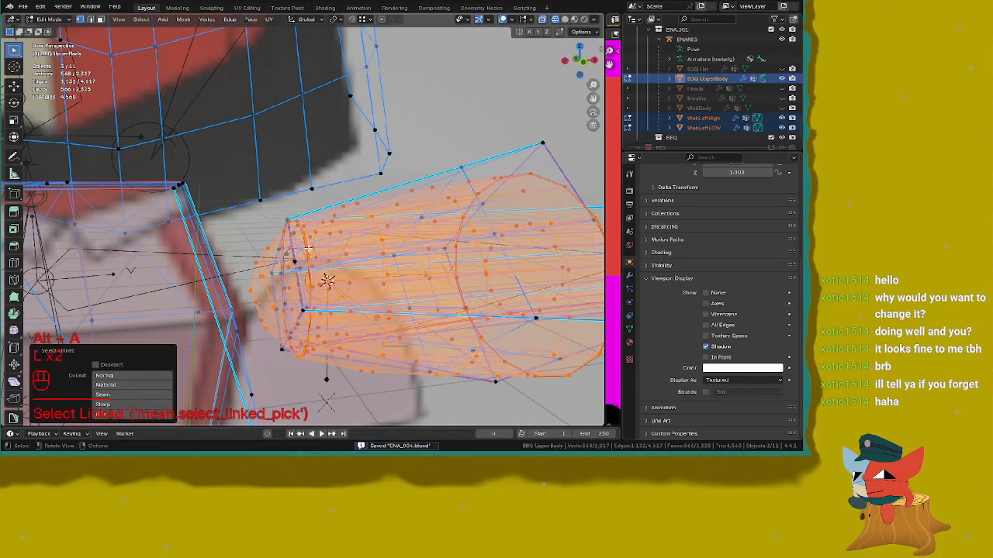
key("l")
key("l")
scroll(310, 263, "down", 5)
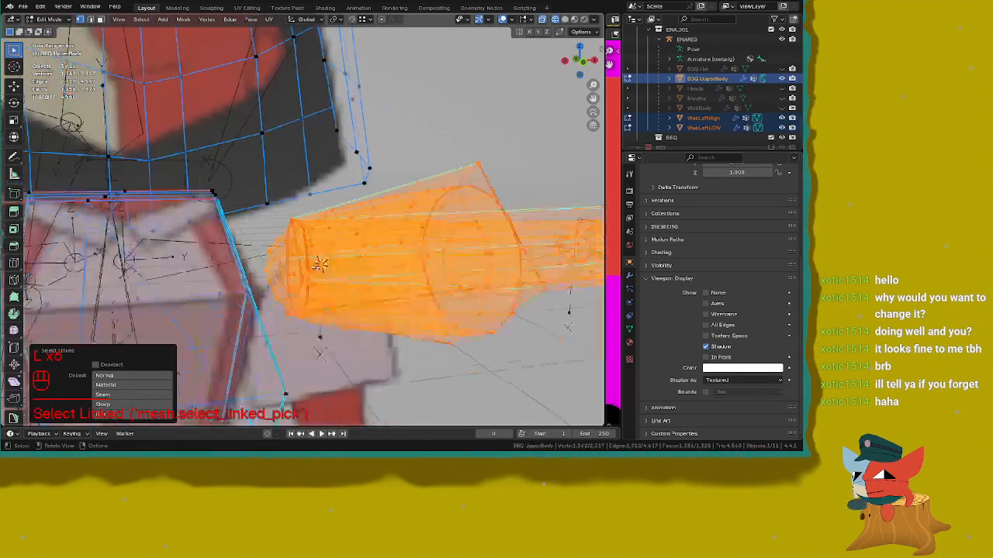
key("KP_1")
scroll(339, 223, "up", 2)
key("ctrl+s")
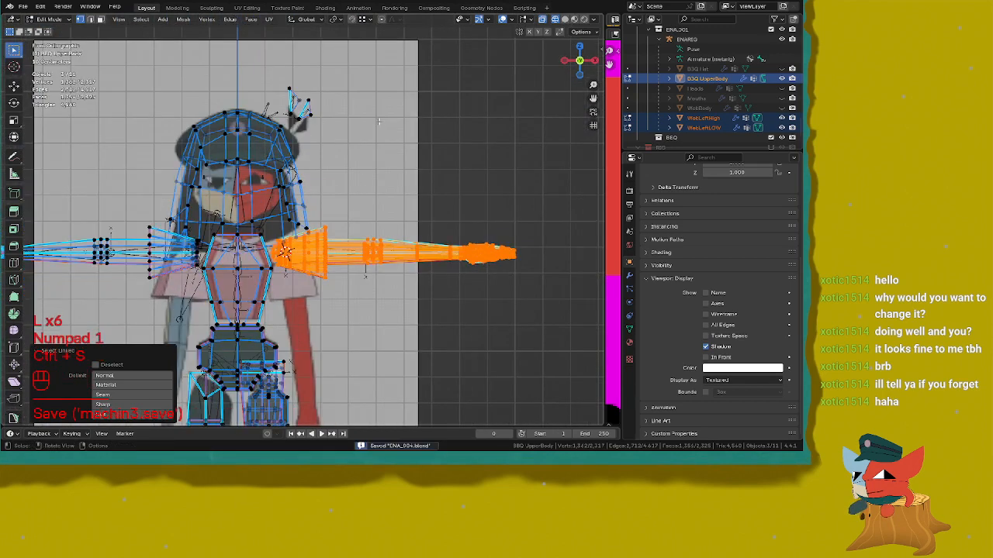
Step: Set the transform pivot to the 3D Cursor and scale the selected left arm uniformly to about 0.916 in top view
left_click(335, 20)
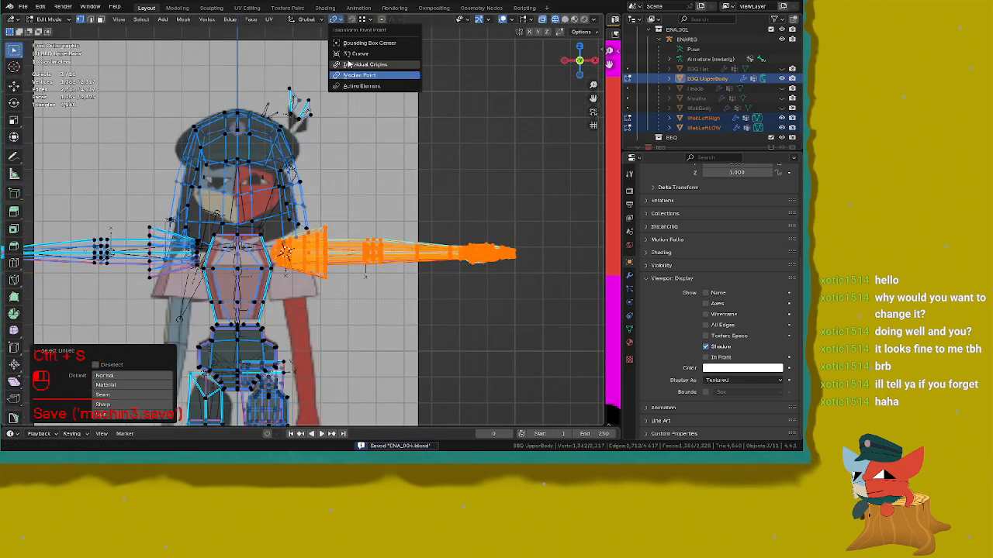
left_click(347, 54)
scroll(517, 247, "up", 3)
middle_click_drag(516, 247, 388, 172, "shift")
key("KP_7")
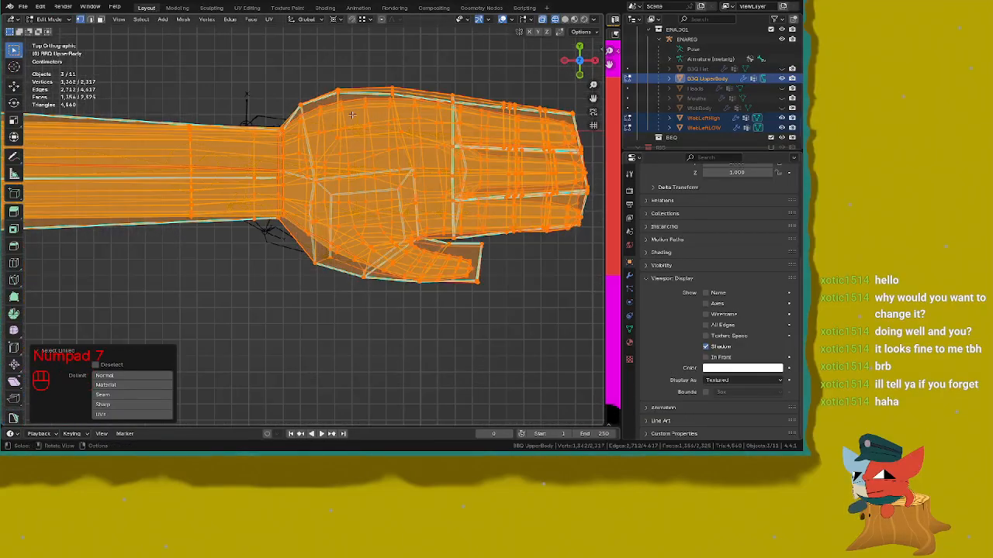
middle_click_drag(256, 186, 231, 181, "shift")
scroll(533, 148, "down", 2)
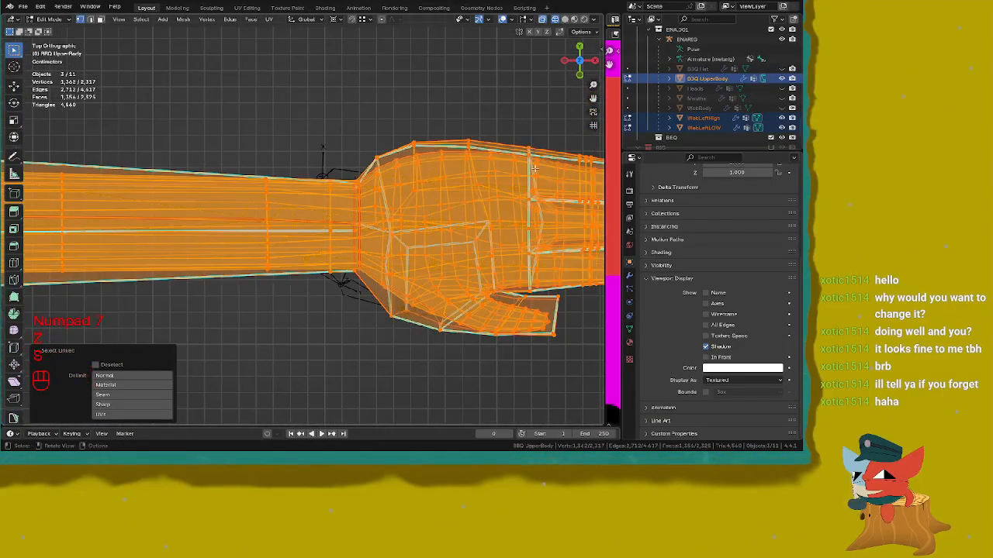
key("s")
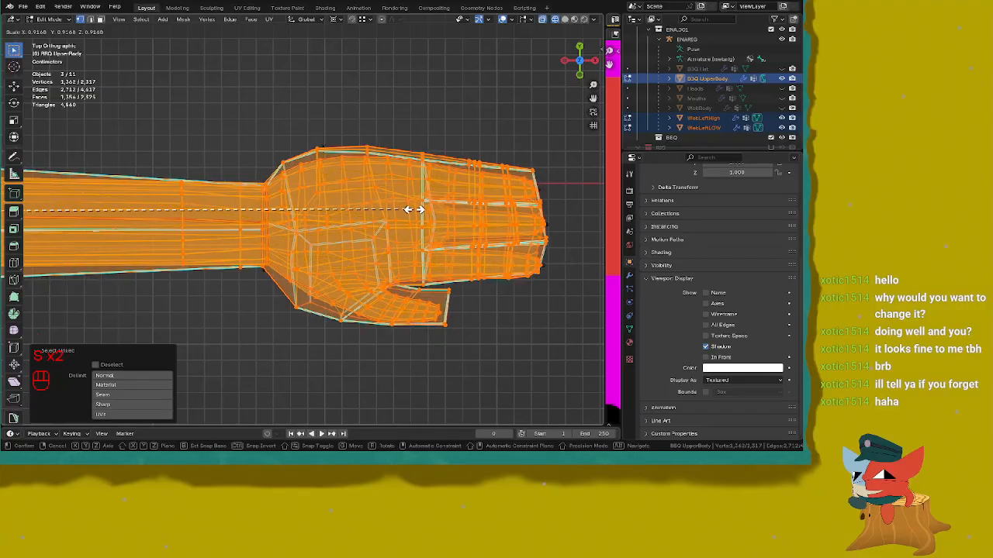
left_click(414, 210)
Step: Compare the scaled left arm's elbow, wrist and hand geometry with the arm bones from above in wireframe and solid shading
scroll(414, 209, "down", 5)
middle_click_drag(189, 268, 401, 280, "shift")
scroll(401, 280, "up", 4)
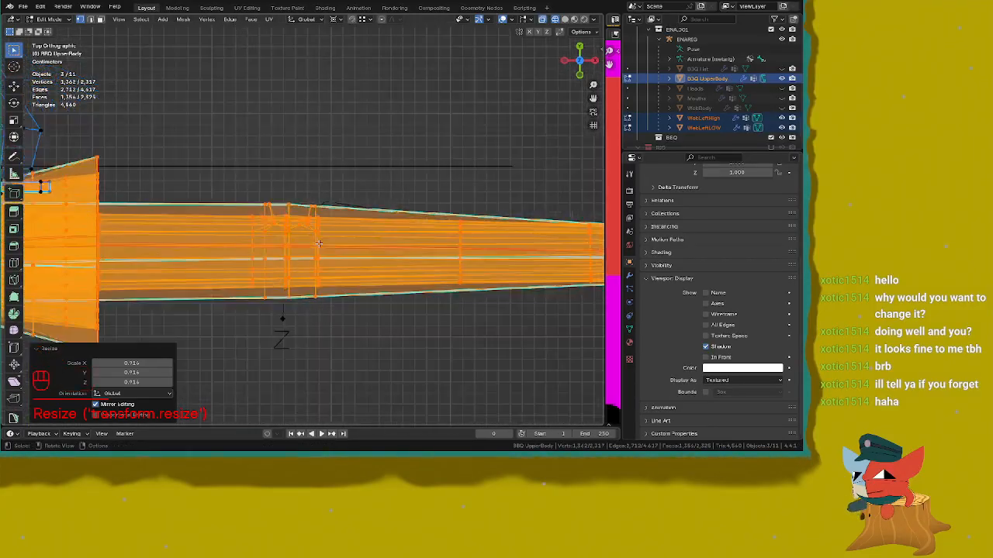
middle_click_drag(318, 204, 346, 188, "shift")
scroll(346, 189, "up", 2)
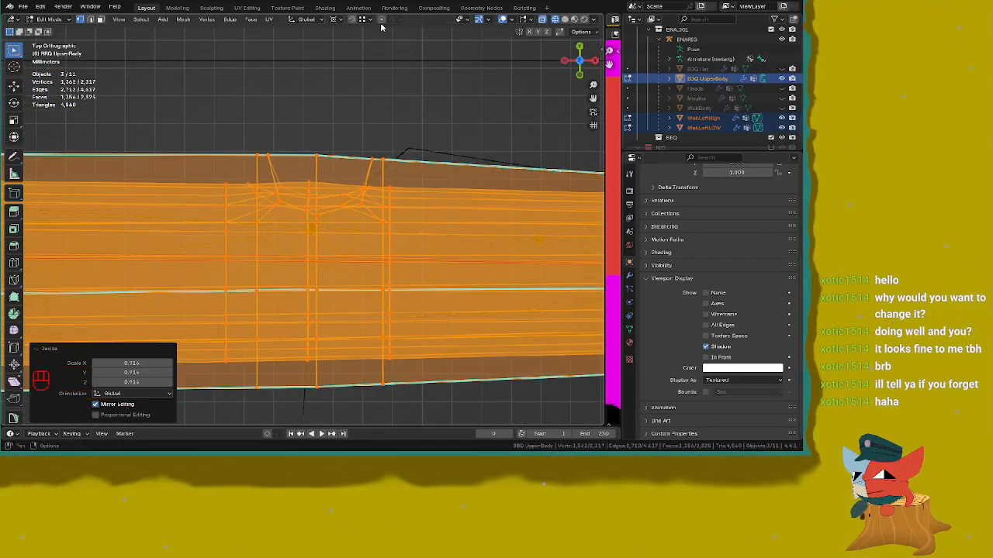
key("Tab")
scroll(435, 74, "up", 5)
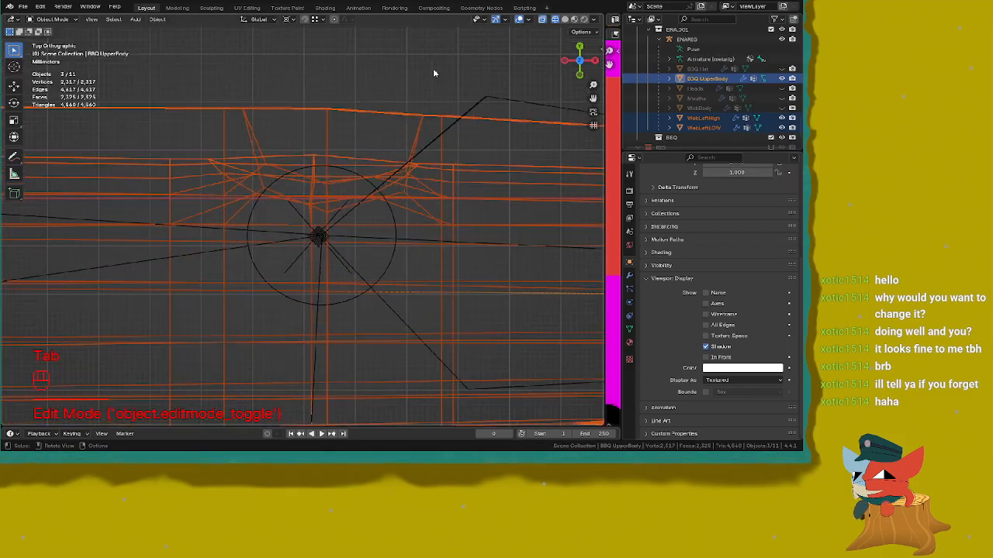
key("Tab")
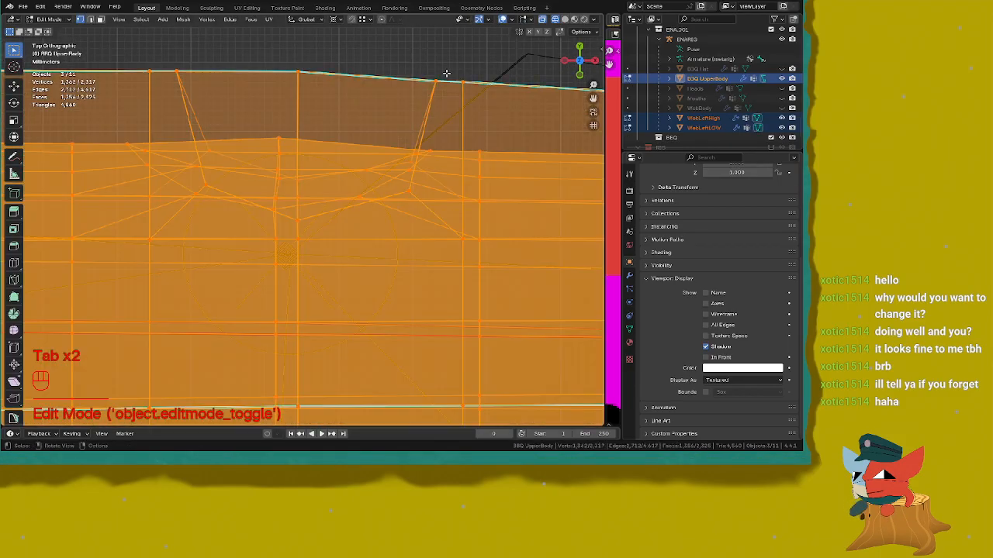
scroll(446, 73, "down", 6)
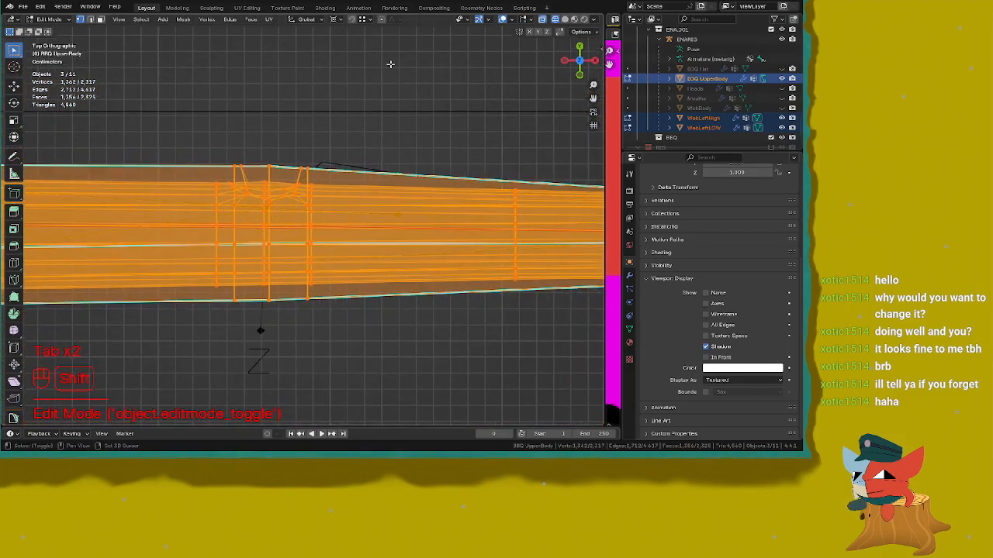
mouse_move(390, 62)
middle_mouse_down("shift")
mouse_move(338, 108)
mouse_move(358, 101)
middle_mouse_up("shift")
key("z")
mouse_move(489, 85)
middle_mouse_down()
mouse_move(397, 97)
mouse_move(377, 85)
mouse_move(364, 133)
middle_mouse_up()
key("KP_7")
scroll(403, 177, "up", 4)
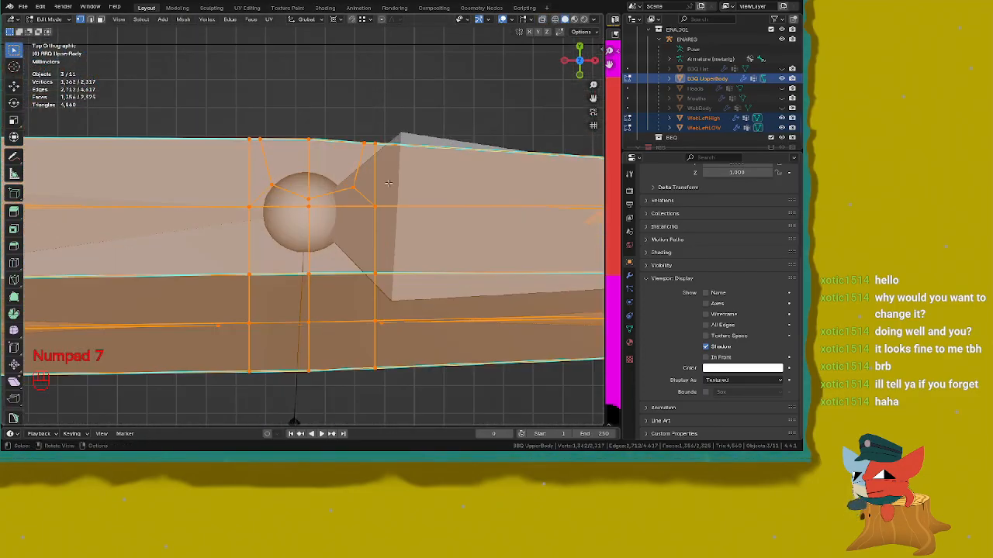
scroll(485, 159, "down", 4)
middle_click_drag(326, 159, 113, 145, "shift")
middle_click_drag(597, 141, 341, 132, "shift")
scroll(372, 126, "up", 4)
middle_click_drag(518, 126, 363, 107, "shift")
scroll(363, 107, "up", 2)
key("z")
middle_click_drag(266, 113, 284, 108, "shift")
key("z")
scroll(430, 97, "down", 4)
middle_click_drag(431, 96, 284, 89, "shift")
scroll(283, 89, "down", 3)
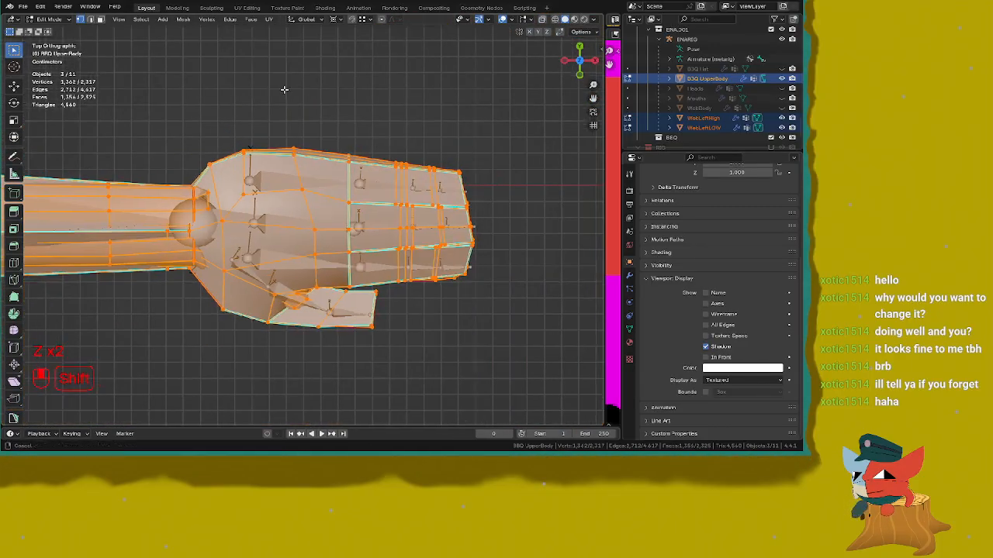
Step: Fine-tune the left arm's size at the fingertips with a uniform scale of 1.001 around the 3D cursor
scroll(284, 89, "up", 4)
middle_click_drag(542, 102, 249, 122, "shift")
scroll(249, 122, "up", 2)
middle_click_drag(363, 96, 370, 131, "shift")
scroll(370, 131, "up", 4)
key("s")
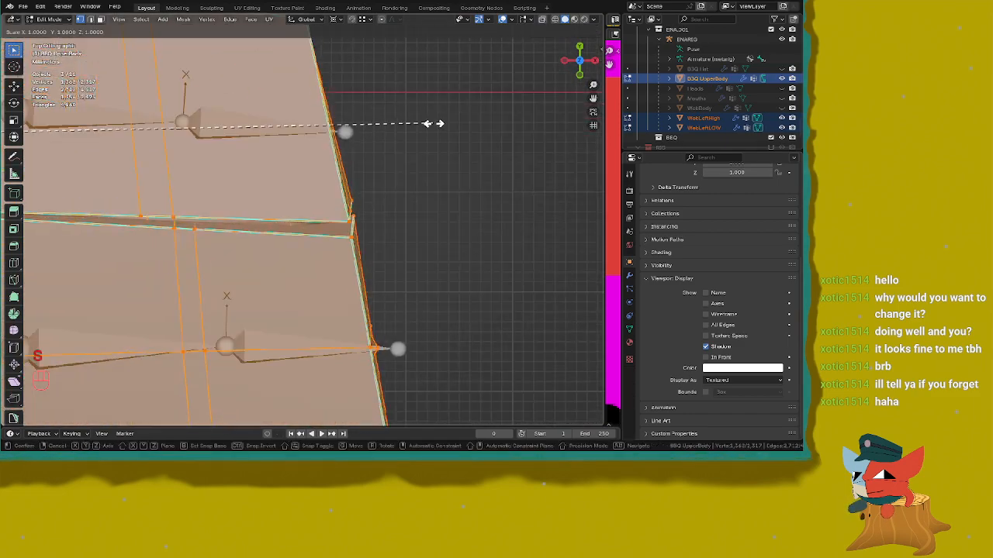
middle_click_drag(425, 177, 328, 98)
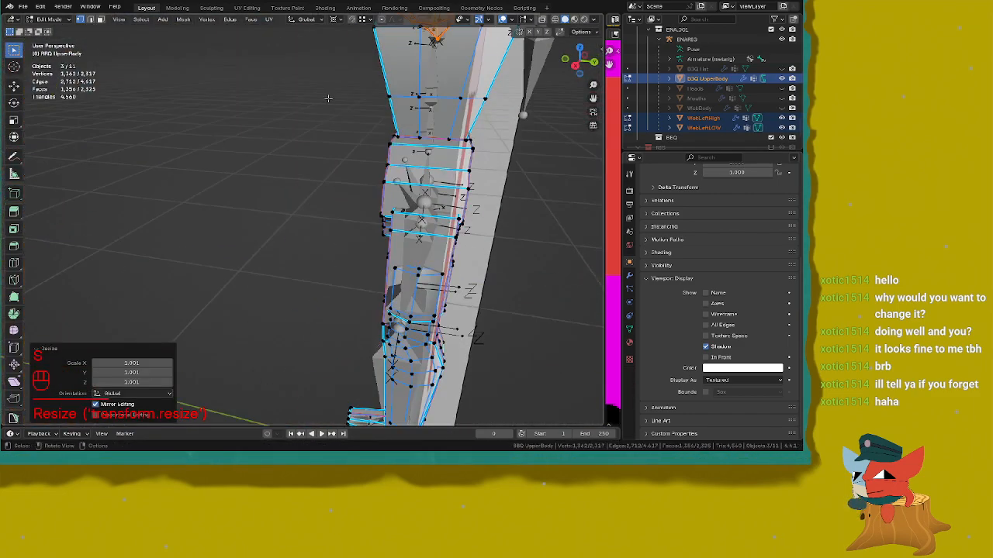
Step: Examine how the scaled left hand, thumb and fingers fit around the hand bones from several angles
middle_click_drag(321, 218, 314, 326, "shift")
middle_click_drag(313, 240, 380, 311)
scroll(350, 215, "up", 4)
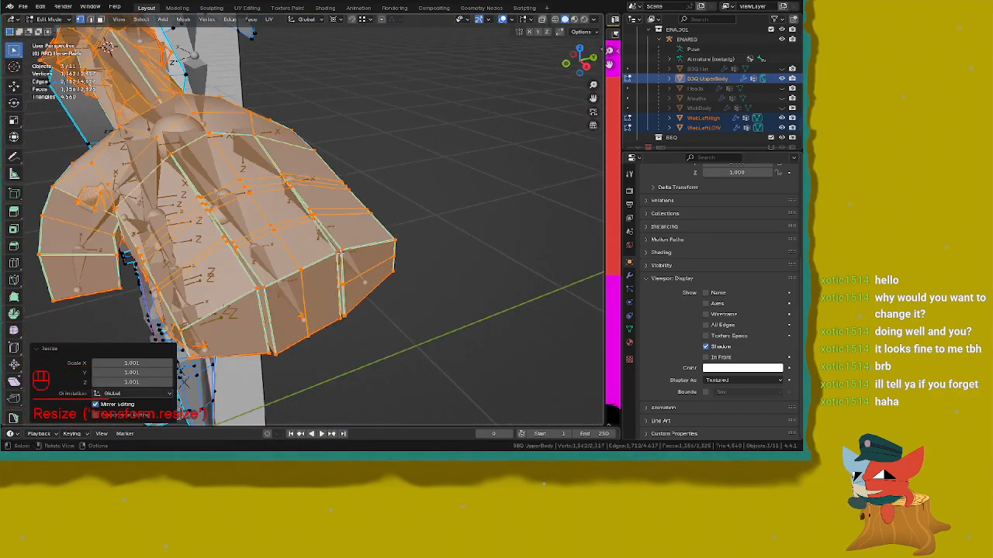
middle_click_drag(271, 287, 458, 221)
middle_click_drag(365, 221, 464, 181)
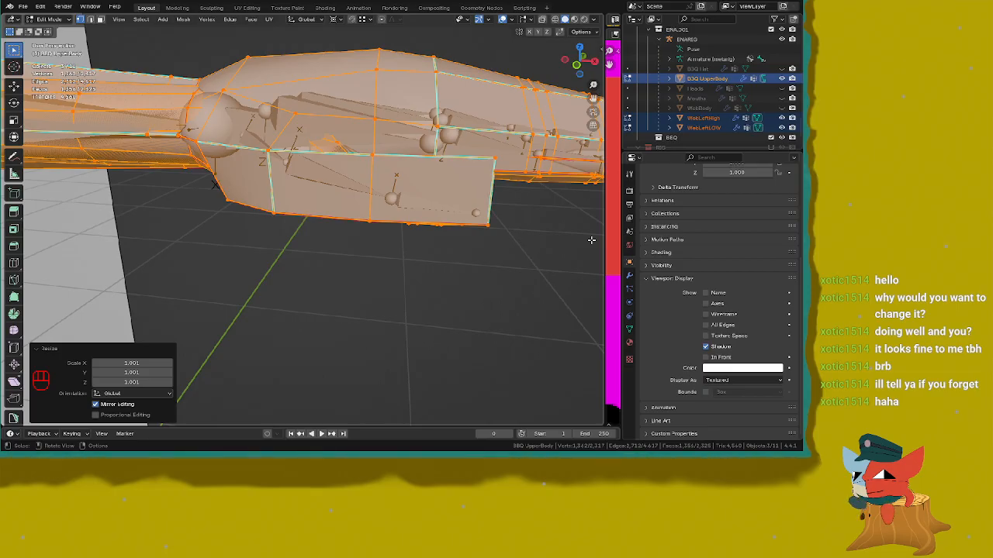
middle_click_drag(226, 151, 506, 184, "ctrl")
middle_click_drag(505, 184, 330, 169, "ctrl")
Step: Compare the left arm's elbow edge loops with the elbow joint of the bones in front and top views
key("KP_1")
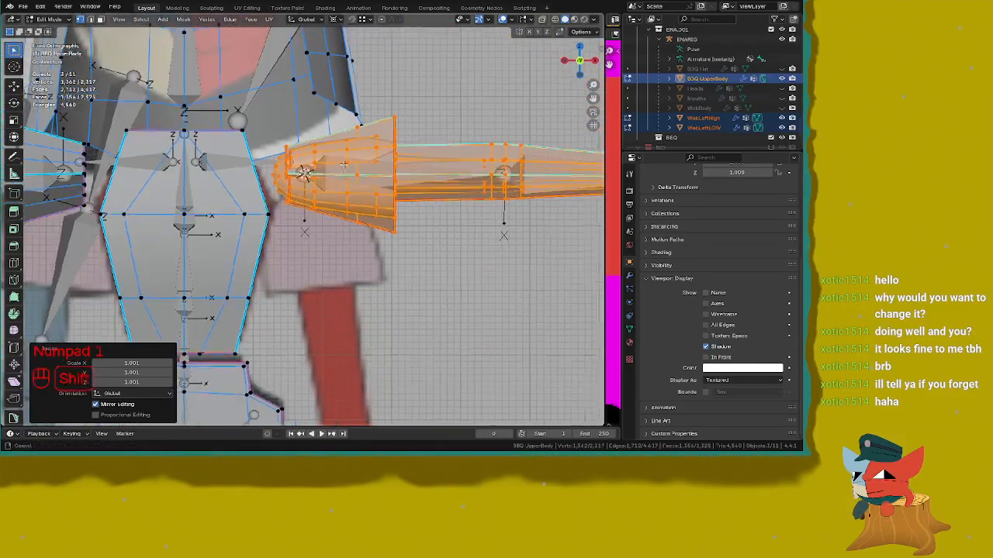
scroll(295, 165, "up", 6)
middle_click_drag(255, 161, 235, 166, "shift")
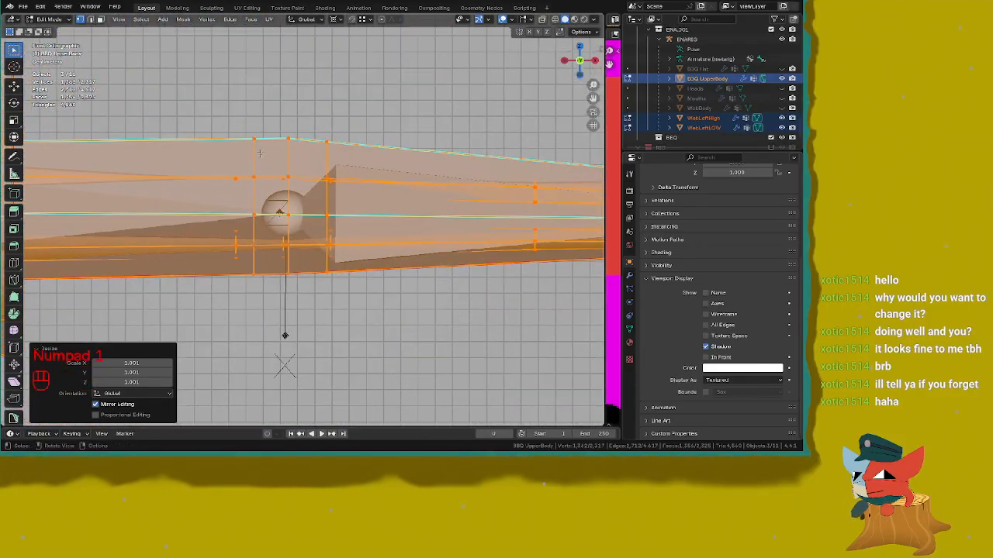
key("KP_7")
middle_click_drag(293, 255, 294, 364, "shift")
scroll(295, 325, "up", 3)
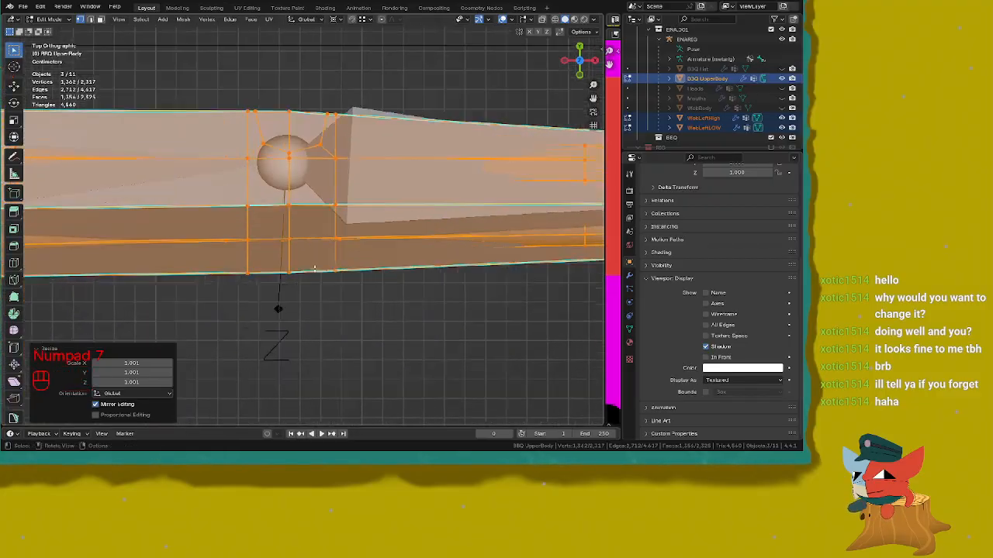
middle_click_drag(321, 240, 347, 364, "shift")
scroll(347, 364, "up", 2)
Step: Try a slight uniform scale of the left arm to align the elbow, and inspect the elbow loops in wireframe
key("s")
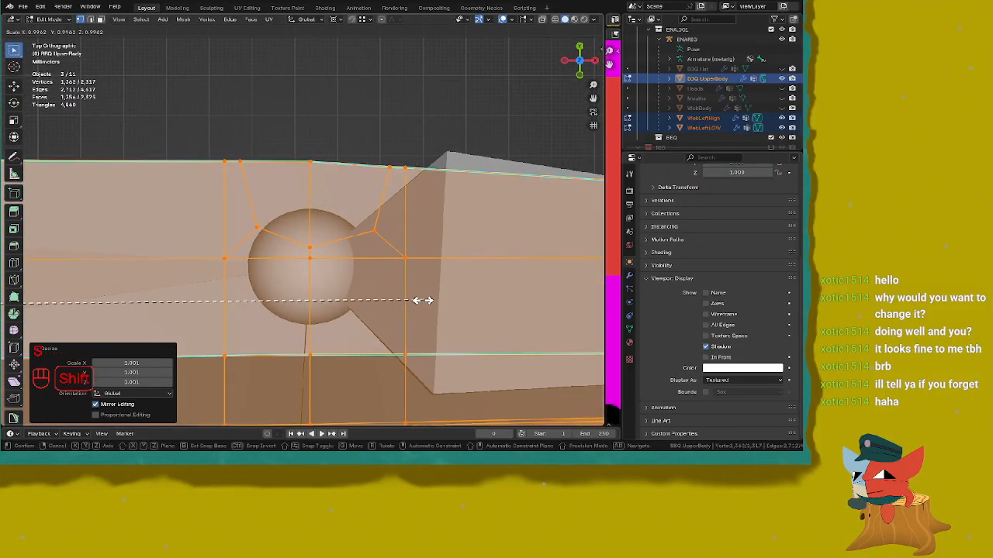
right_click(417, 301)
key("z")
scroll(303, 272, "up", 1)
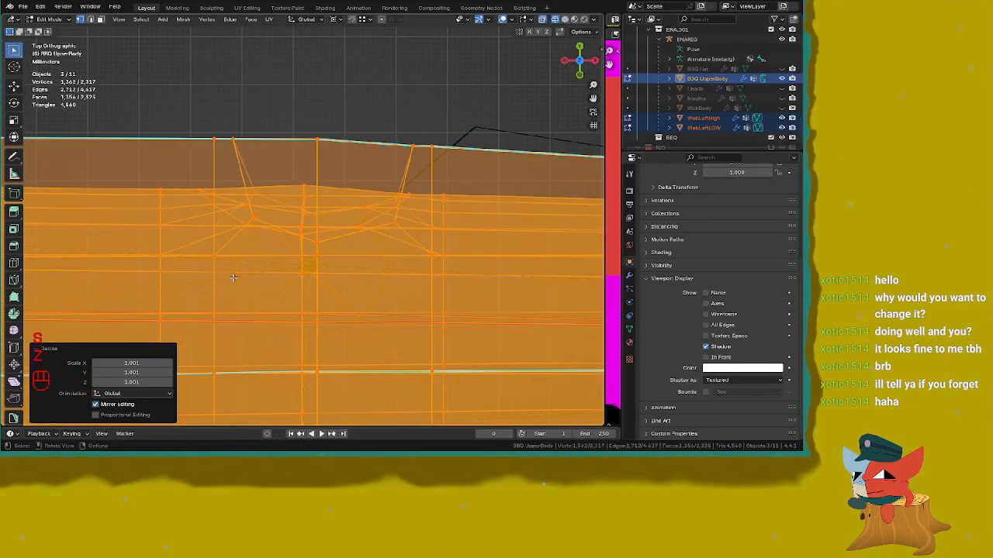
Step: Scale the selected left arm meshes uniformly by about 1.004, matching the elbow loops to the elbow joint
key("s")
left_click(365, 261)
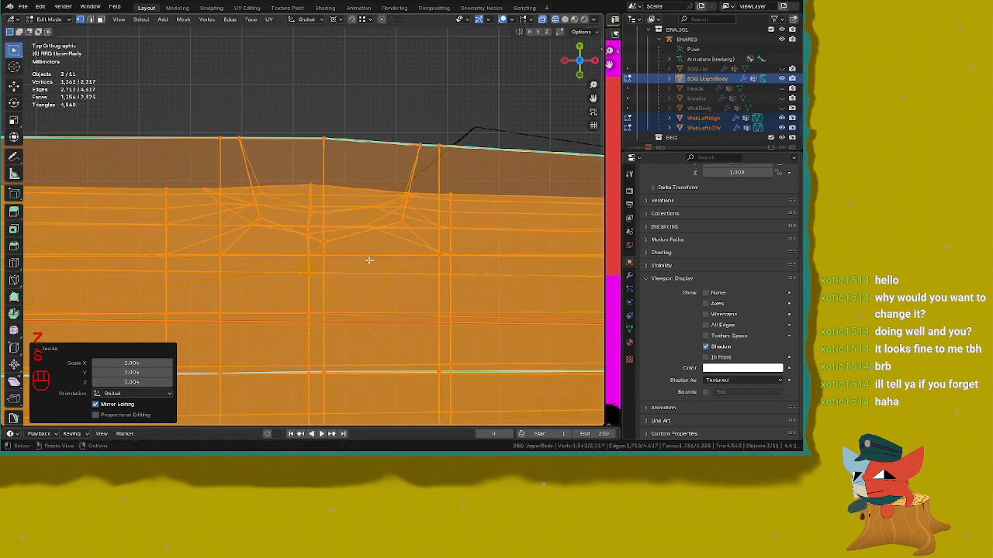
scroll(367, 258, "down", 3)
scroll(356, 309, "down", 8)
middle_click_drag(356, 309, 193, 328, "shift")
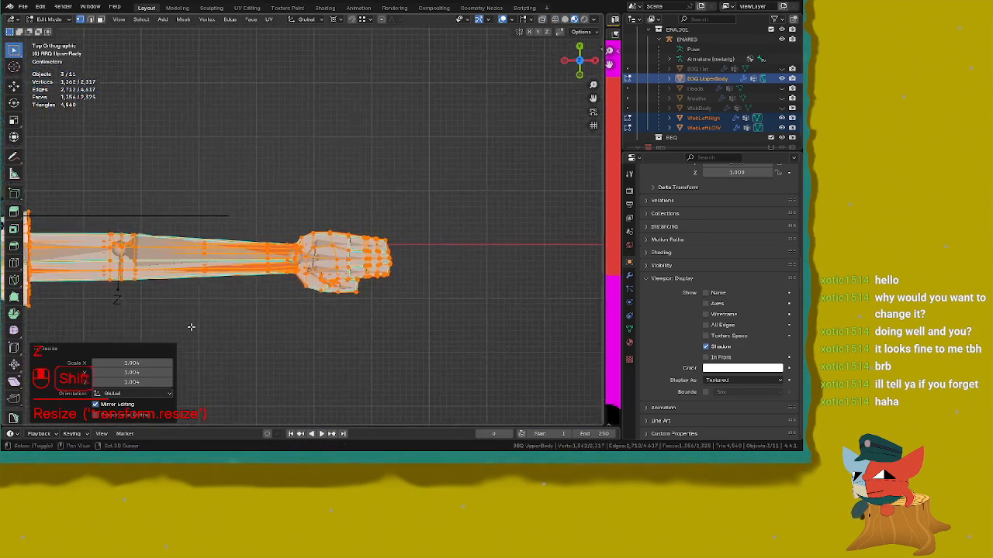
Step: Scale the selected left arm meshes down uniformly to about 0.998 for a closer fit to the finger bones
scroll(465, 248, "up", 4)
scroll(382, 218, "up", 4)
middle_click_drag(465, 249, 396, 116, "shift")
middle_click_drag(395, 116, 445, 204)
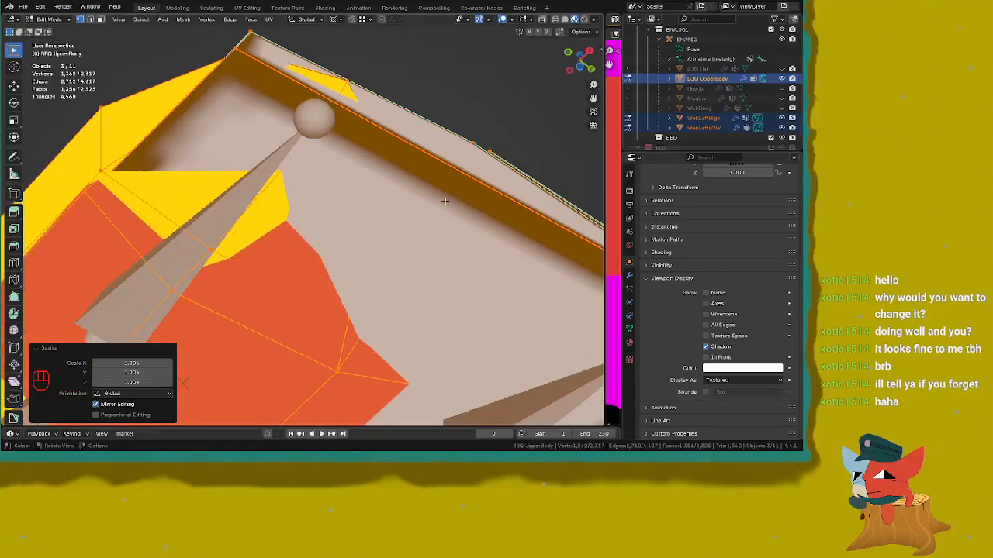
key("s")
right_click(457, 186)
key("s")
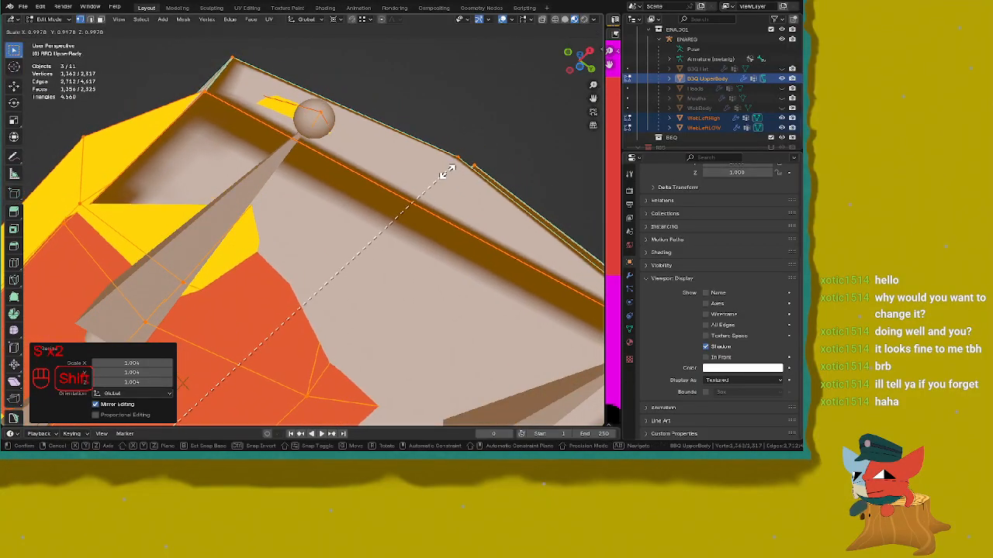
left_click(451, 169)
Step: Examine how the left hand, wrist and elbow geometry lines up with the armature bones, in solid and wireframe shading
middle_click_drag(452, 169, 418, 256)
scroll(455, 155, "up", 4)
scroll(345, 177, "up", 4)
scroll(432, 185, "down", 5)
scroll(364, 214, "down", 4)
scroll(419, 256, "up", 3)
middle_click_drag(418, 256, 463, 362, "shift")
scroll(464, 362, "down", 4)
middle_click_drag(343, 283, 388, 346)
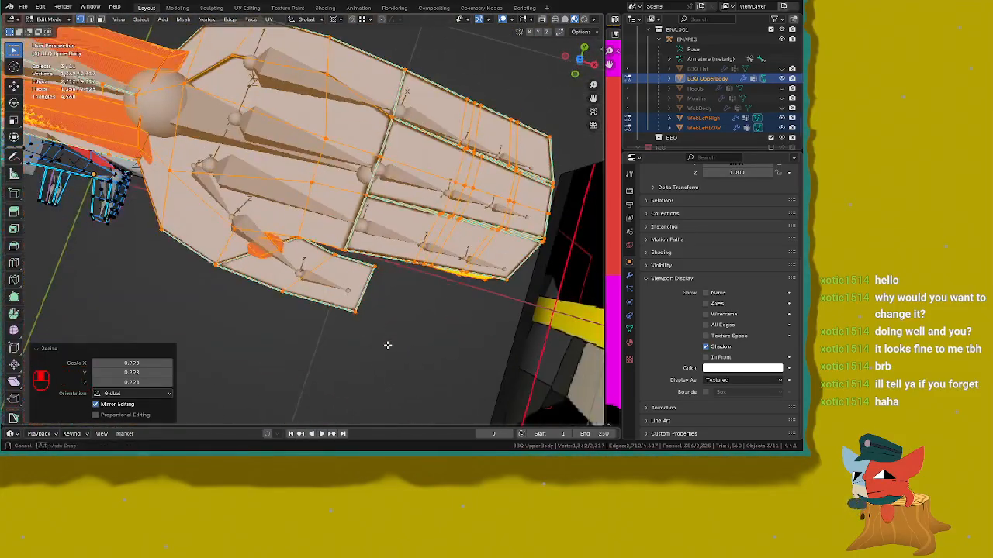
key("KP_7")
middle_click_drag(220, 210, 295, 243, "shift")
scroll(295, 243, "up", 8)
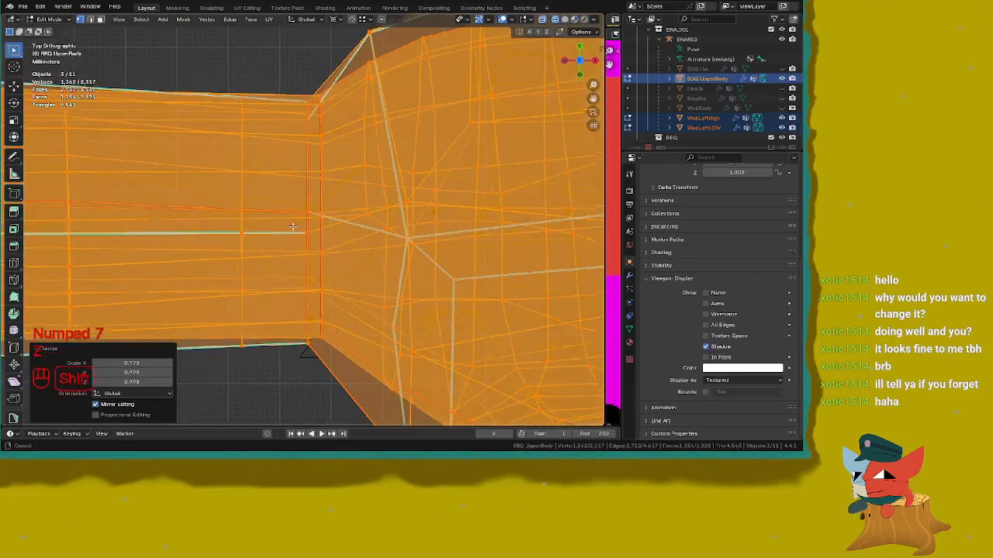
key("z")
scroll(346, 225, "down", 6)
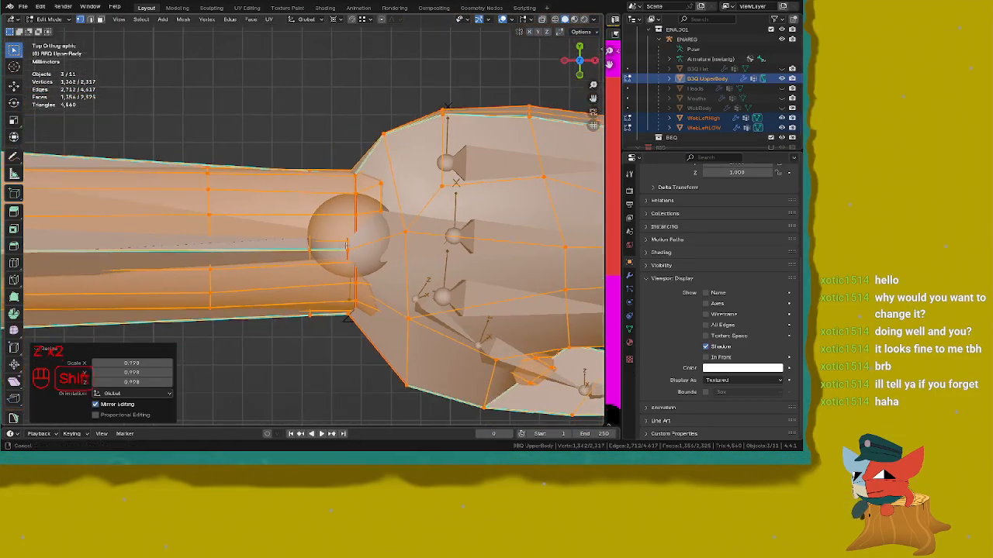
mouse_move(245, 232)
middle_mouse_down("shift")
mouse_move(332, 233)
mouse_move(104, 219)
mouse_move(78, 241)
middle_mouse_up("shift")
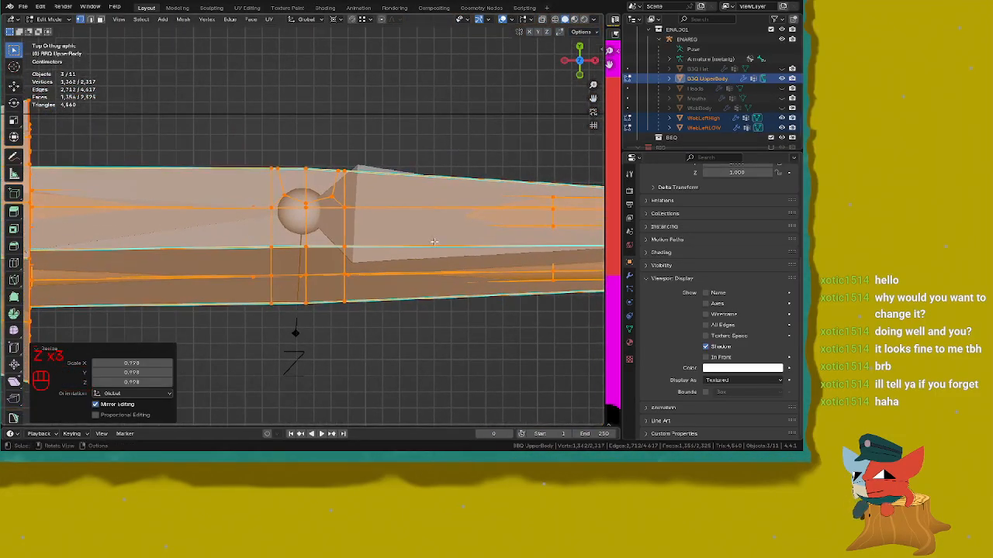
key("z")
scroll(304, 231, "up", 4)
scroll(304, 231, "down", 4)
middle_click_drag(326, 367, 357, 144)
Step: Save the file and display the vertex groups of the BBQ UpperBody mesh
key("ctrl+s")
key("z")
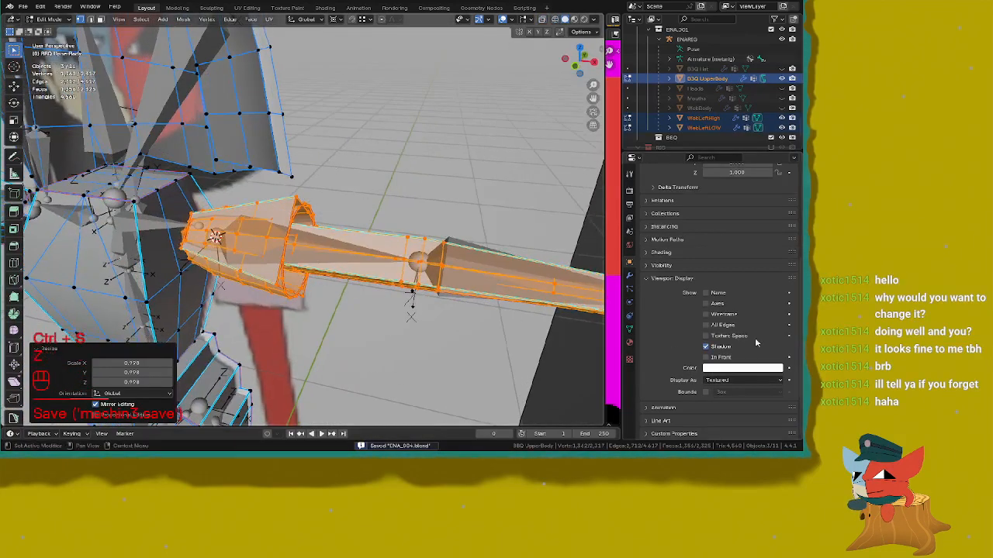
left_click(629, 334)
scroll(696, 252, "up", 4)
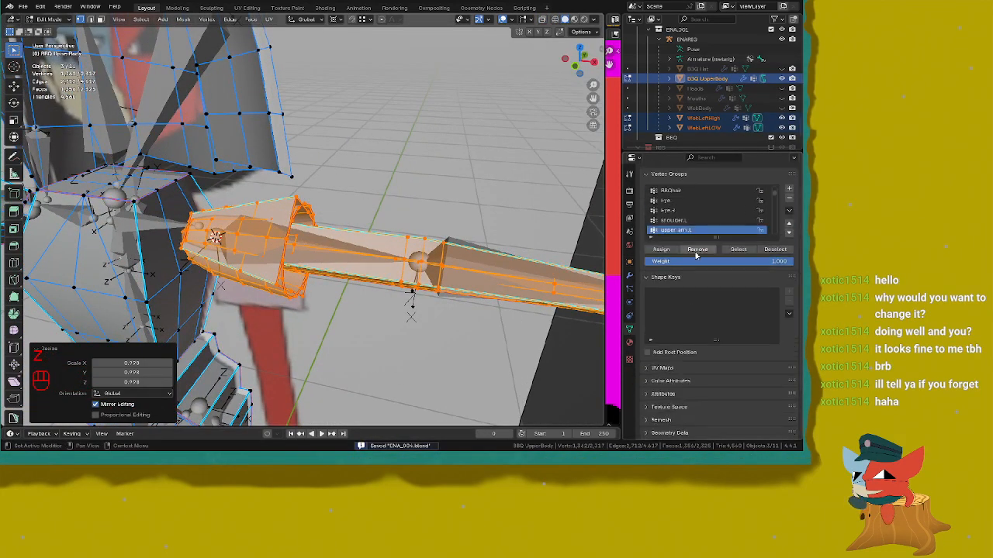
scroll(325, 217, "down", 6)
Step: Save the file again and return to Object Mode with the character in front view
middle_click_drag(311, 203, 324, 178)
key("shift+Tab")
scroll(325, 209, "up", 4)
key("Tab")
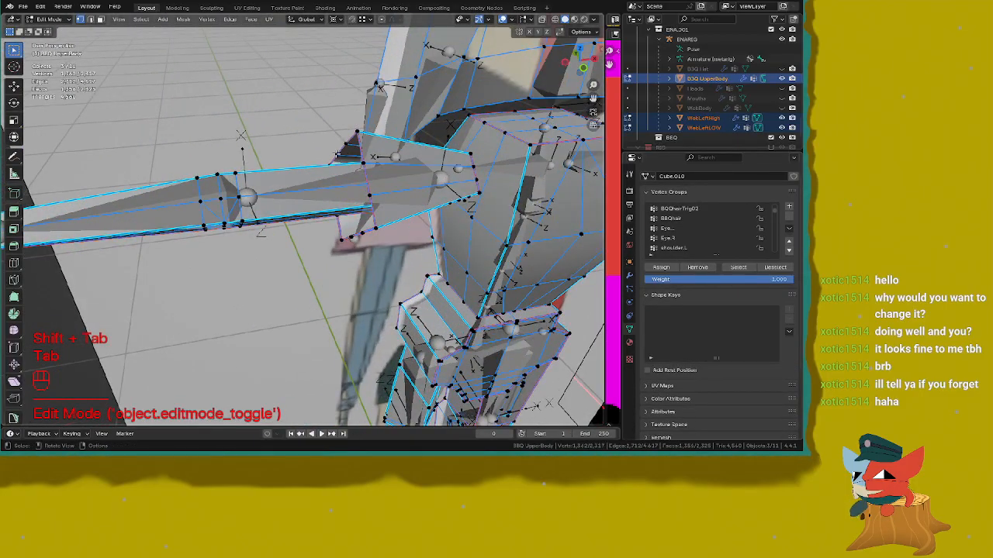
key("ctrl+s")
left_click(404, 155)
scroll(419, 159, "down", 3)
middle_click_drag(418, 159, 527, 140)
key("shift+Tab")
key("KP_1")
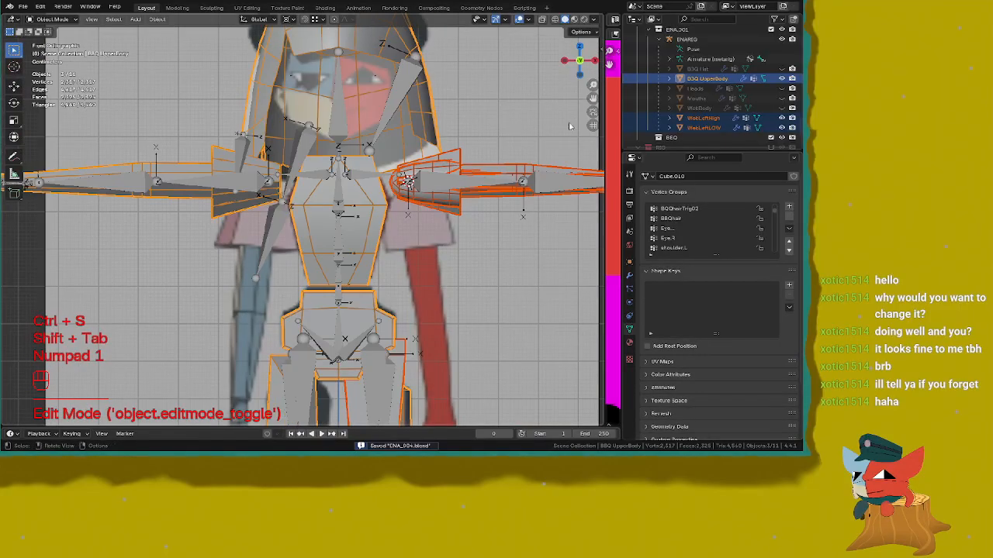
Step: Unhide WebBody, select it together with BBQ UpperBody only, and enter Edit Mode on both
left_click(782, 107)
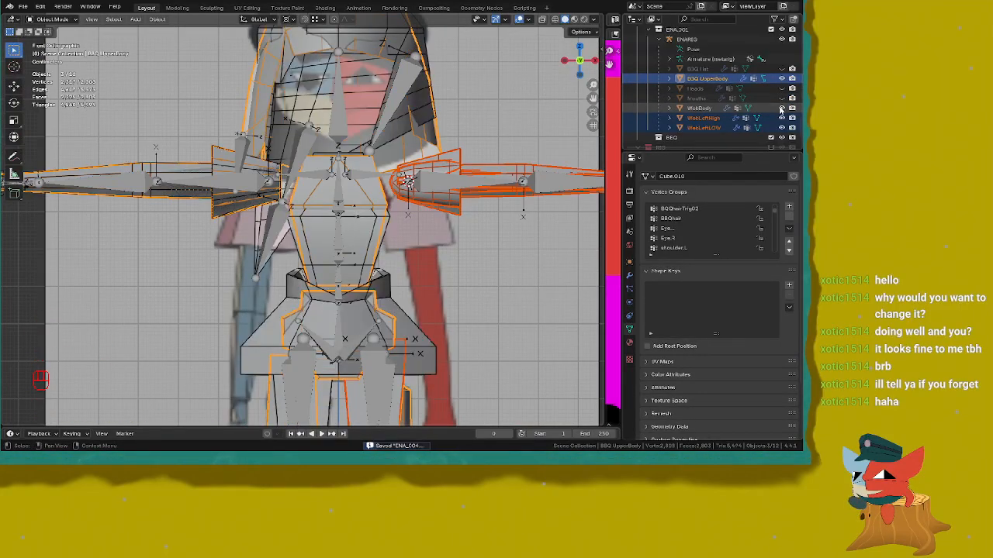
left_click(709, 114)
left_click(698, 118, "ctrl")
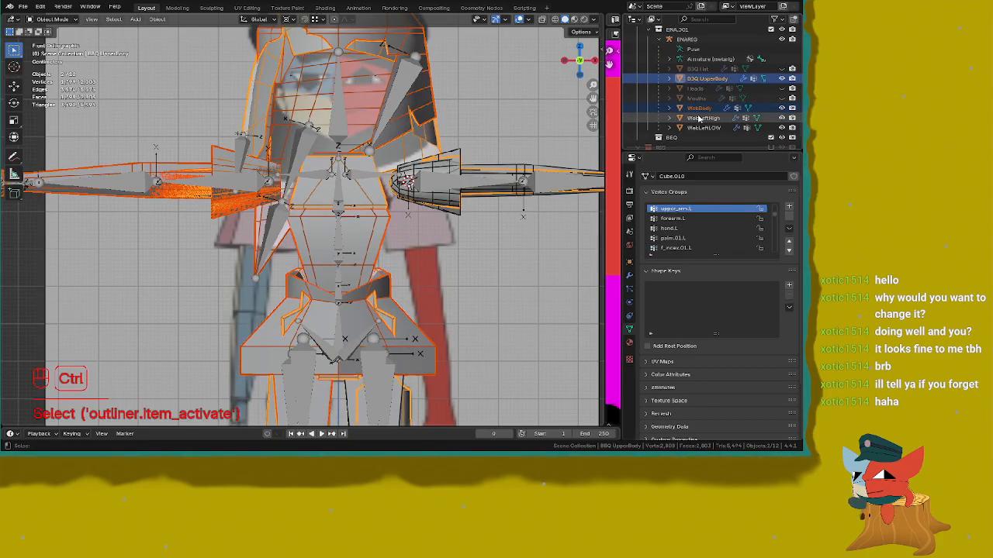
key("Tab")
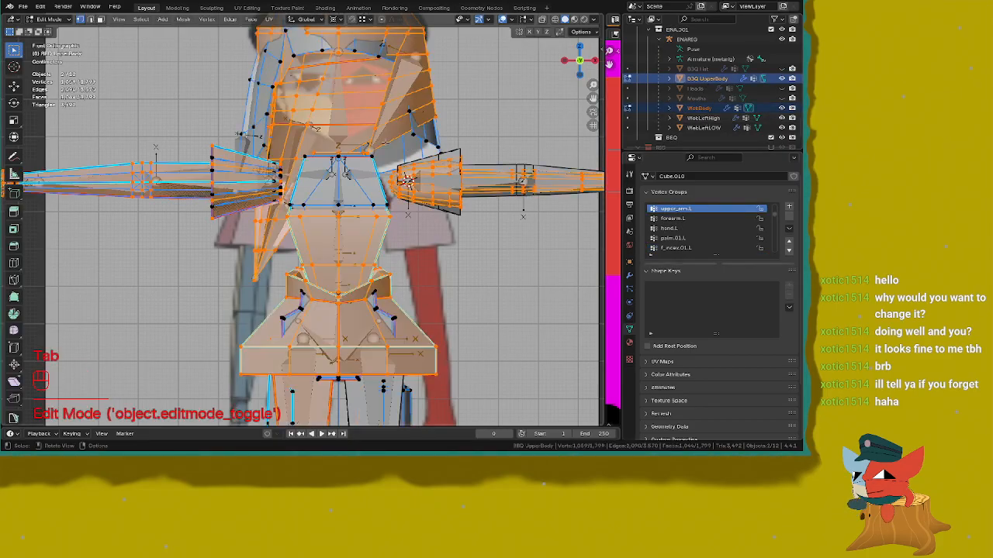
Step: Clear the mesh selection, select the linked geometry of the right sleeve and arm, and return to Object Mode
key("a")
key("alt+a")
middle_click_drag(225, 187, 265, 188)
scroll(265, 188, "up", 3)
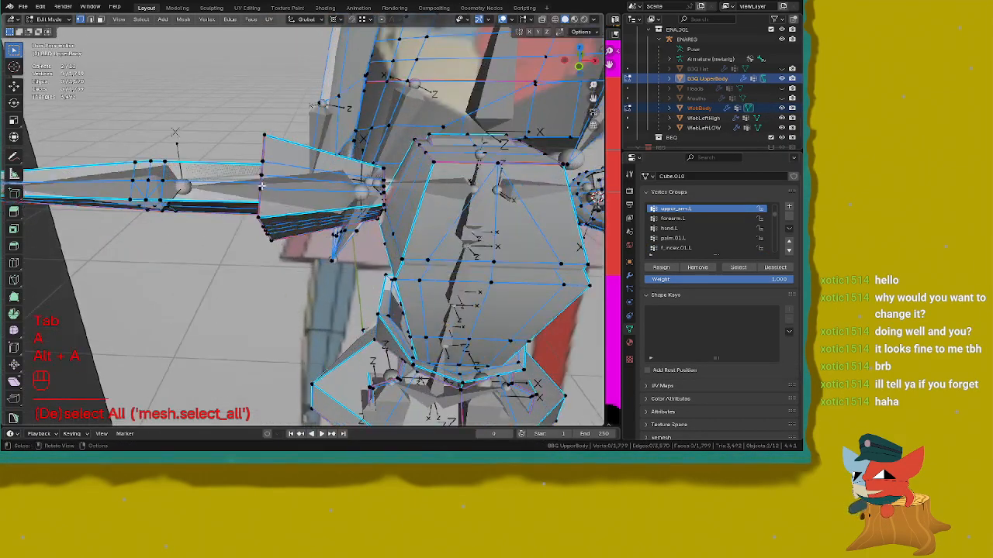
left_click(262, 187)
key("l")
middle_click_drag(327, 184, 200, 136)
key("l")
key("shift+Tab")
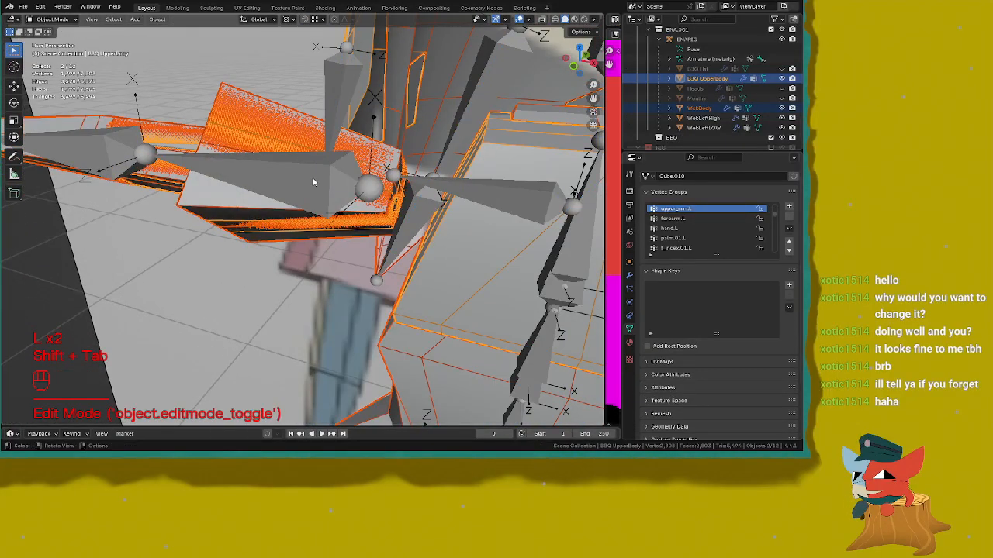
Step: Place the 3D cursor on the shoulder-end joint of the armature's right upper arm bone and leave armature editing
left_click(315, 180)
key("Tab")
left_click(368, 186)
key("shift+s")
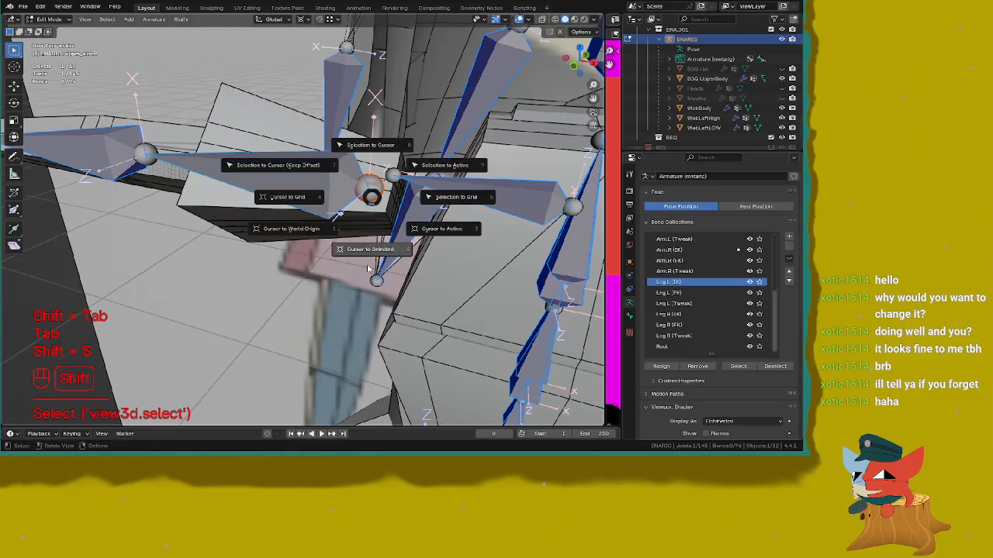
left_click(366, 242)
key("shift+Tab")
Step: Select WebLeftHigh, WebLeftLOW, WebBody and BBQ UpperBody together and enter Edit Mode, keeping their existing geometry selection
left_click(291, 183)
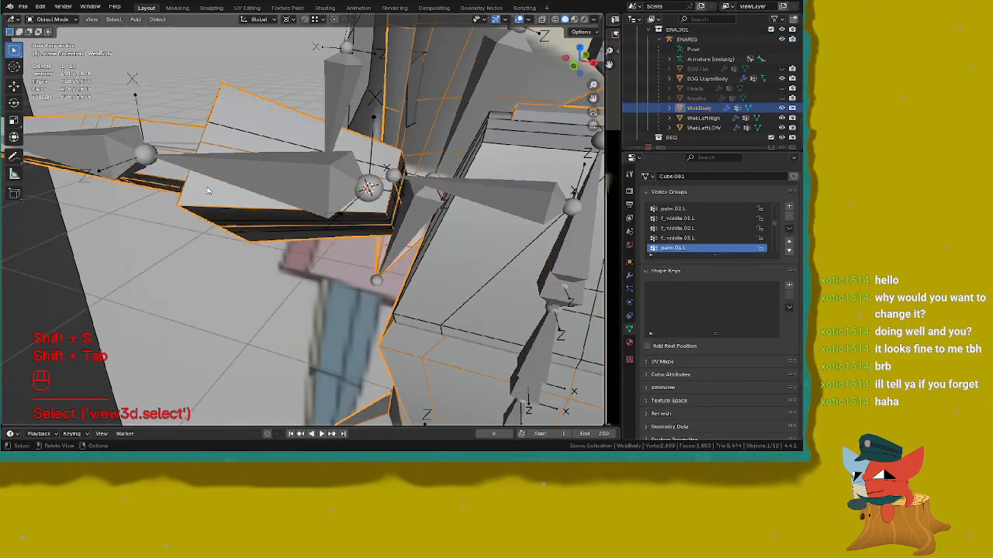
left_click(701, 118)
left_click(698, 128, "ctrl")
left_click(700, 108, "ctrl")
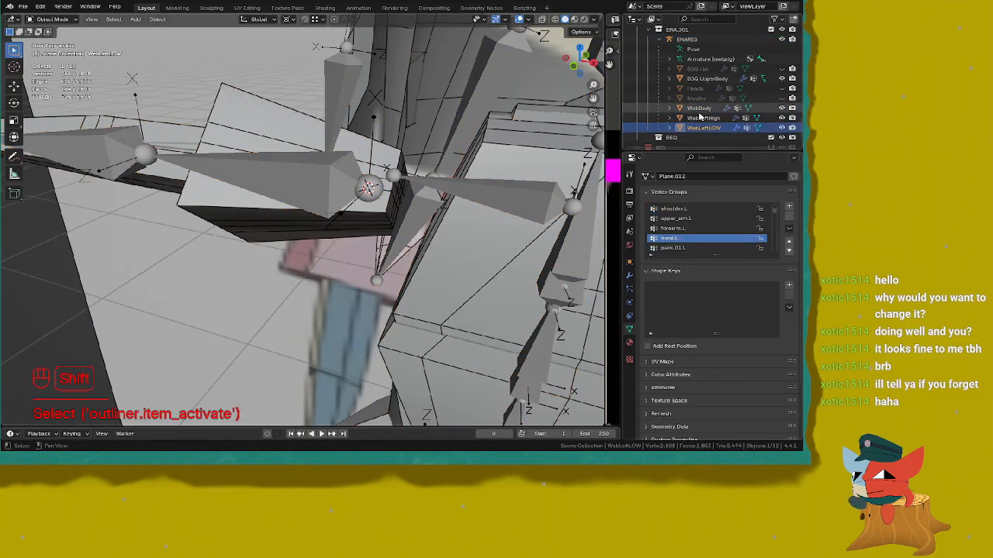
left_click(706, 78, "ctrl")
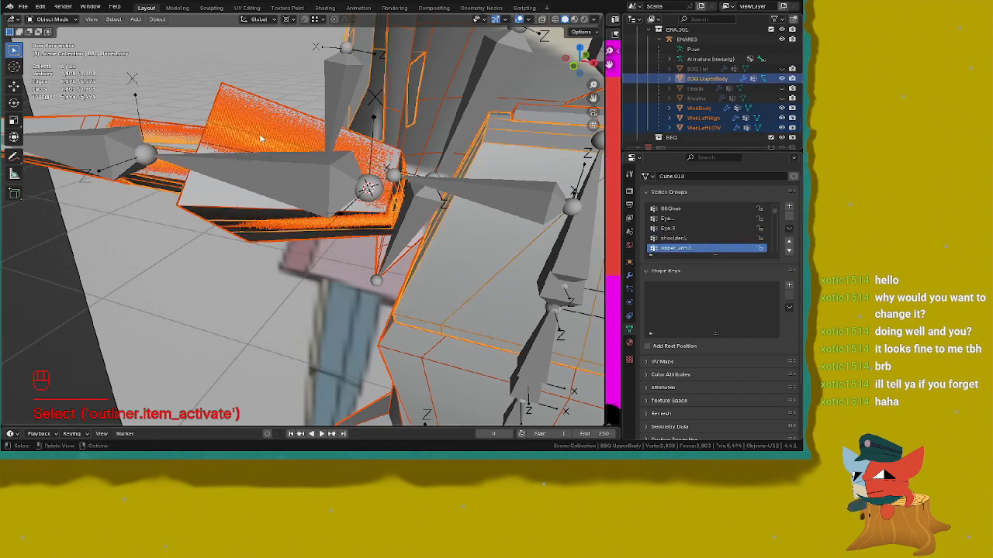
key("Tab")
key("a")
key("ctrl+z")
Step: Scale the selected arm geometry down uniformly to about 0.98 from the 3D cursor, checking the fit at the right wrist
scroll(271, 137, "down", 3)
middle_click_drag(270, 137, 287, 151)
key("z")
left_click(220, 151)
scroll(218, 159, "down", 2)
middle_click_drag(211, 164, 247, 165, "shift")
key("KP_7")
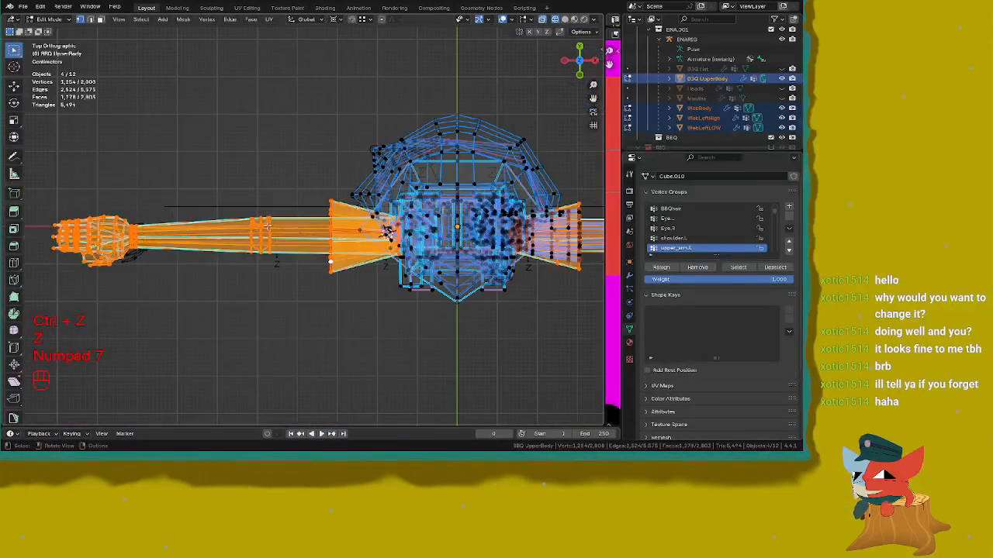
scroll(339, 195, "up", 6)
scroll(339, 196, "down", 1)
mouse_move(339, 195)
middle_mouse_down("shift")
mouse_move(77, 173)
mouse_move(106, 168)
middle_mouse_up("shift")
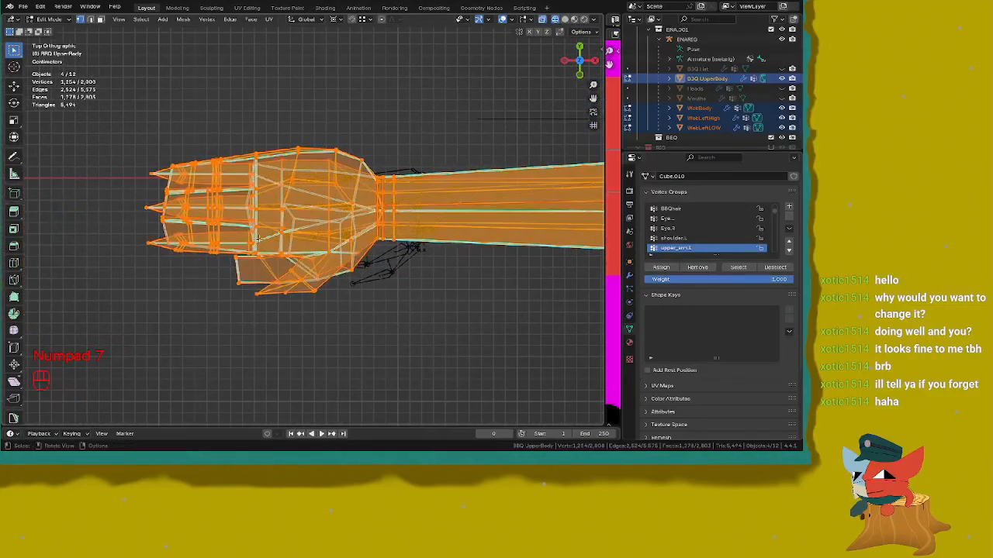
key("z")
left_click(191, 252)
middle_click_drag(232, 217, 186, 213, "shift")
scroll(411, 189, "up", 3)
middle_click_drag(411, 188, 321, 223, "shift")
key("s")
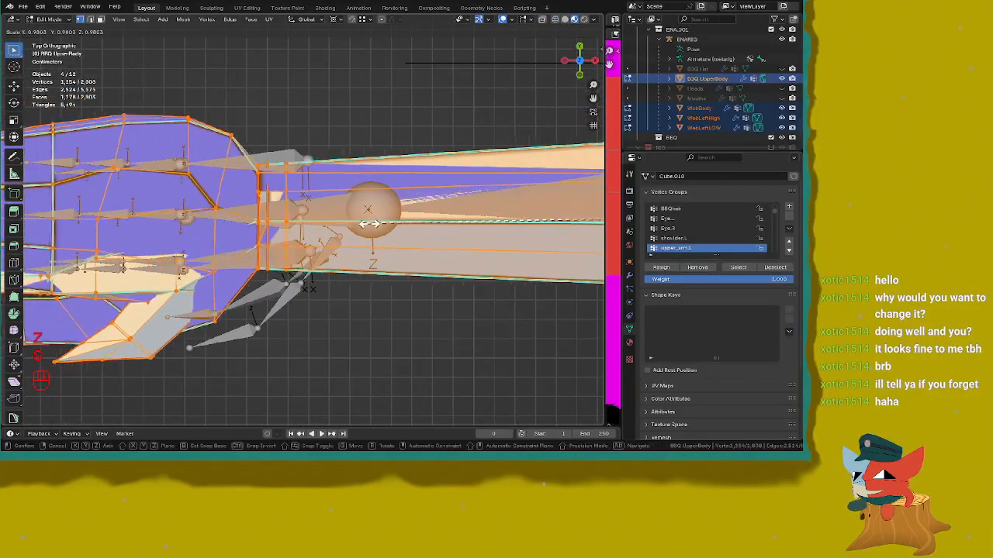
left_click(457, 215)
Step: Scale the selected arm geometry down again by about 0.982 to bring the elbow loops to the right elbow joint
middle_click_drag(456, 215, 15, 239, "shift")
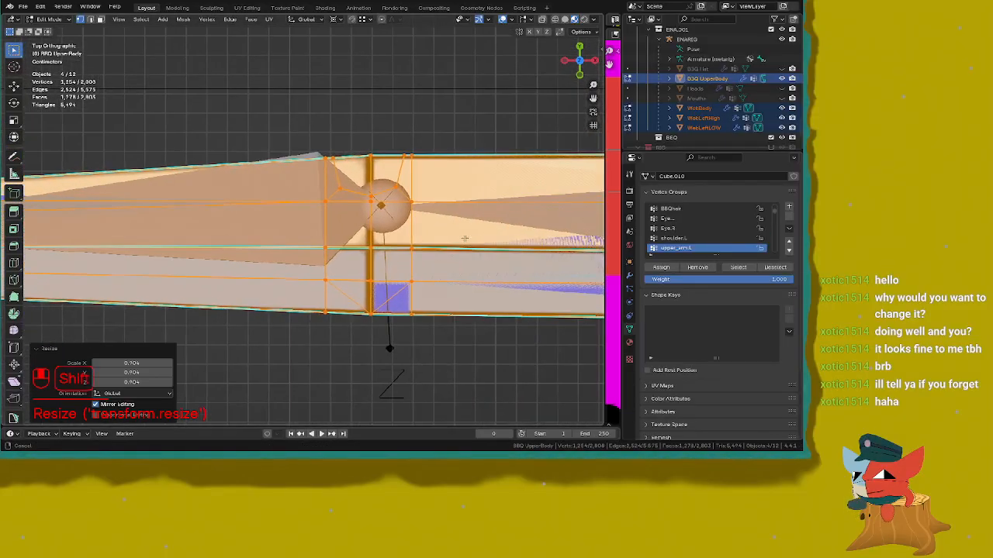
scroll(468, 237, "up", 1)
scroll(470, 235, "up", 1)
middle_click_drag(470, 236, 423, 265, "shift")
key("s")
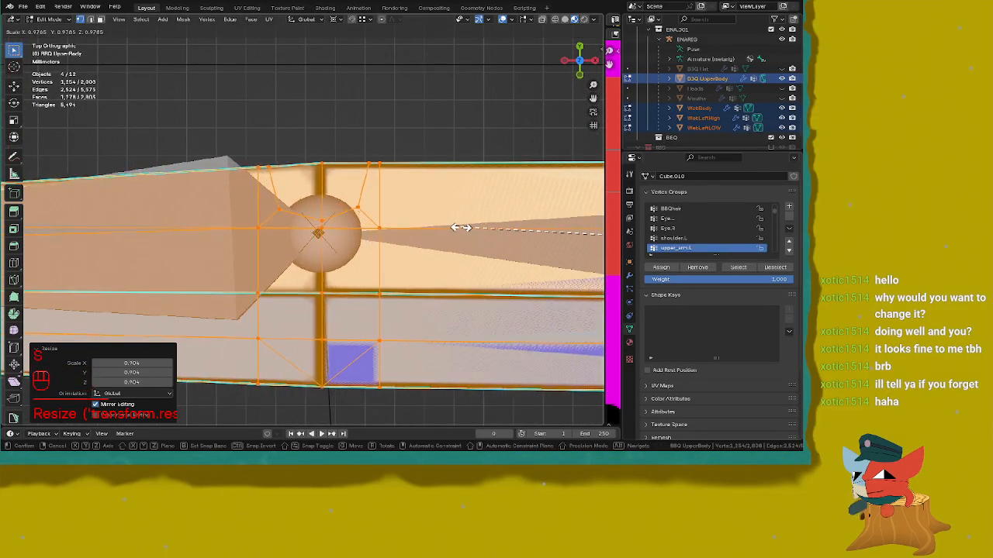
left_click(439, 228)
Step: Scale the selected arm geometry up uniformly by about 1.007 while fitting the right fingertips to their bones
scroll(439, 227, "down", 5)
middle_click_drag(302, 227, 643, 194, "shift")
scroll(49, 187, "up", 3)
scroll(48, 187, "up", 2)
middle_click_drag(153, 215, 158, 124)
middle_click_drag(261, 112, 359, 166, "shift")
scroll(359, 141, "up", 2)
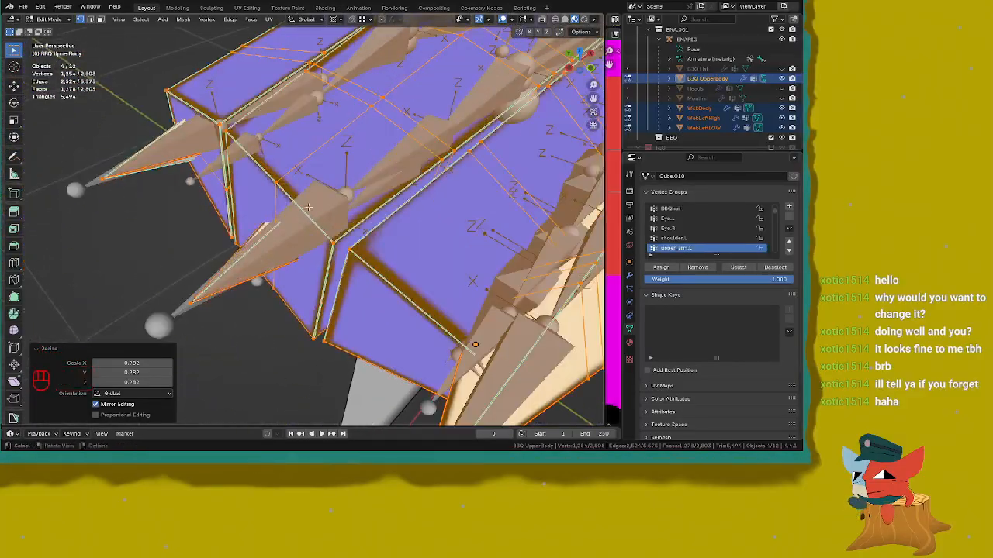
middle_click_drag(308, 208, 326, 177, "shift")
key("s")
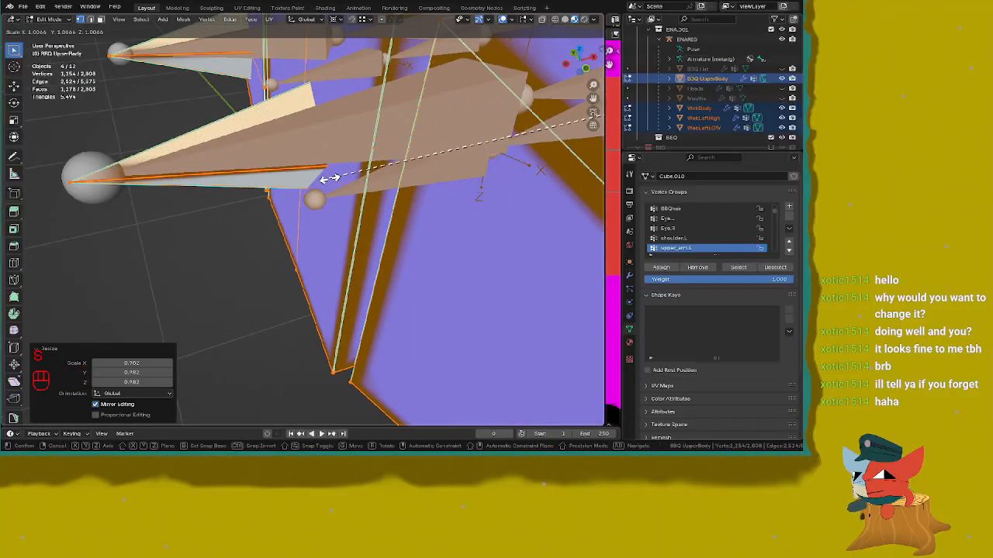
left_click(328, 177)
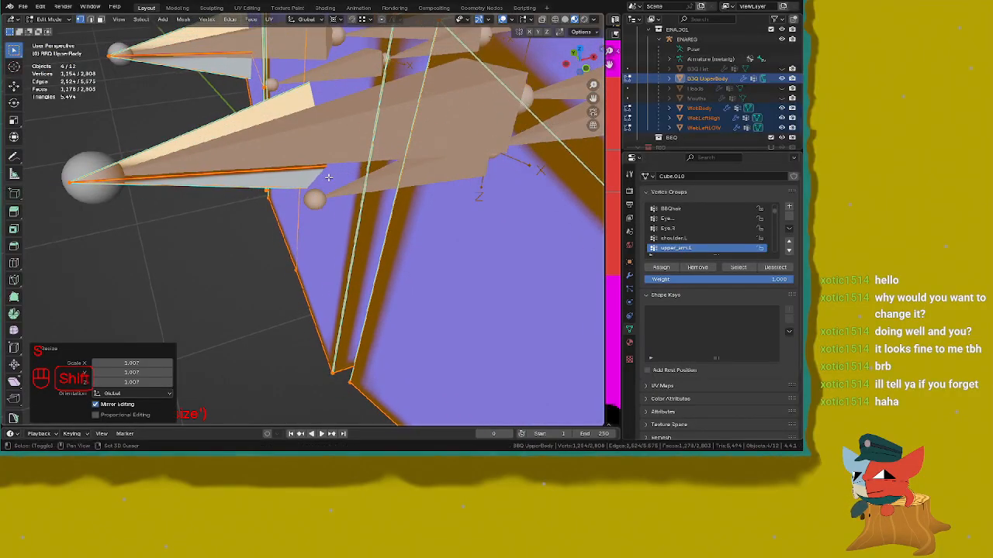
Step: Scale the selected arm geometry by about 0.999 in top view to center the finger loops on the middle finger joint
middle_click_drag(352, 179, 374, 188)
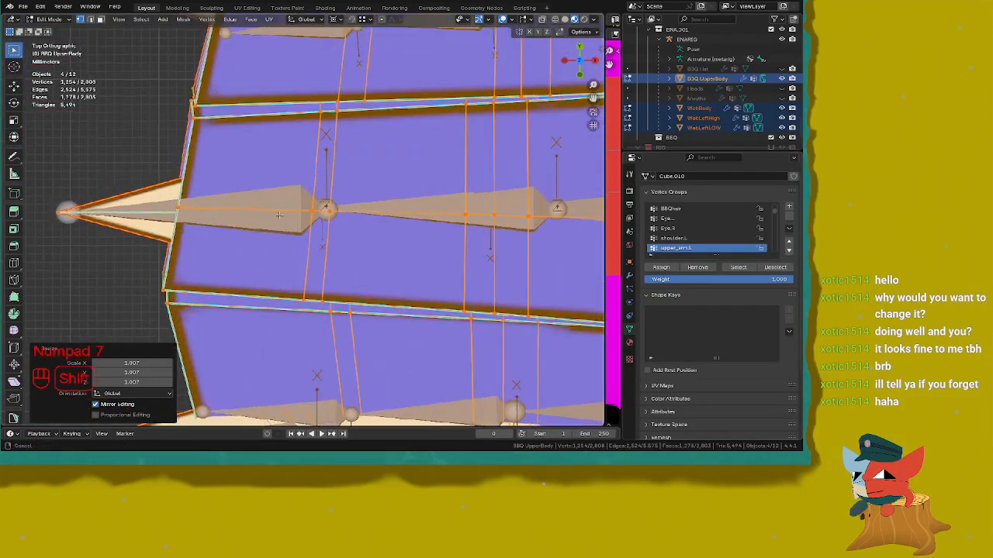
middle_click_drag(272, 208, 276, 247, "shift")
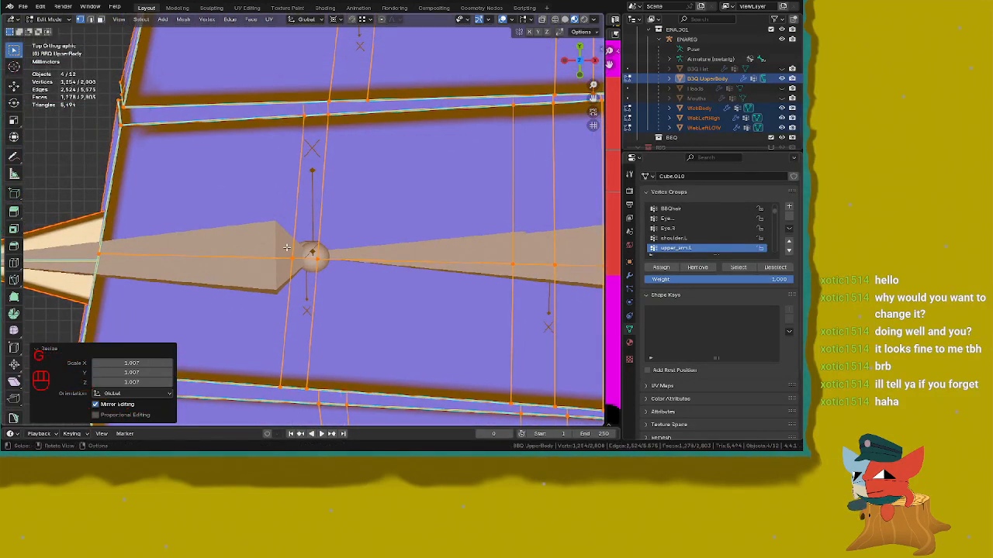
key("s")
left_click(376, 241)
Step: Fine-tune the selected arm geometry with another uniform scale of about 0.999, matching the lower finger loops to their joints
scroll(373, 235, "down", 2)
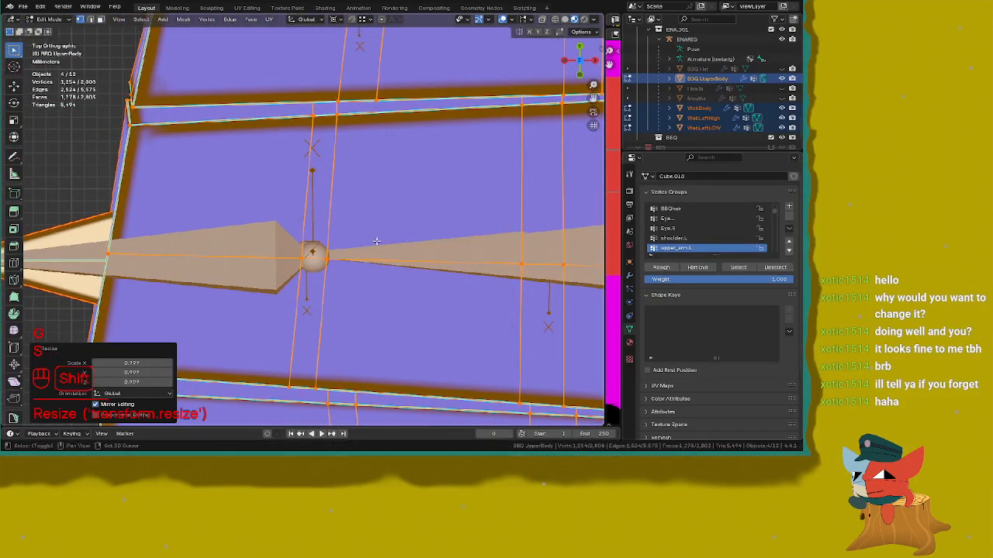
scroll(380, 217, "up", 3)
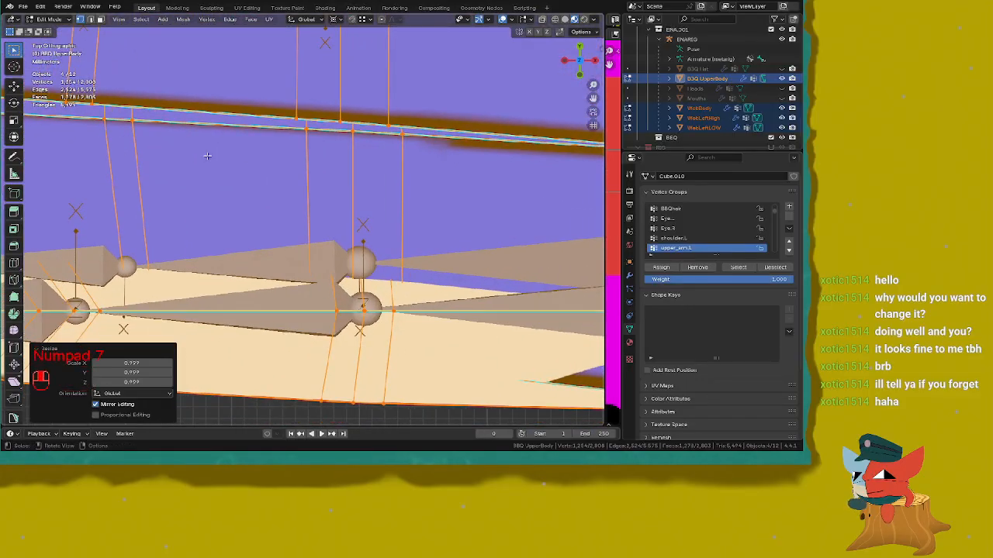
key("s")
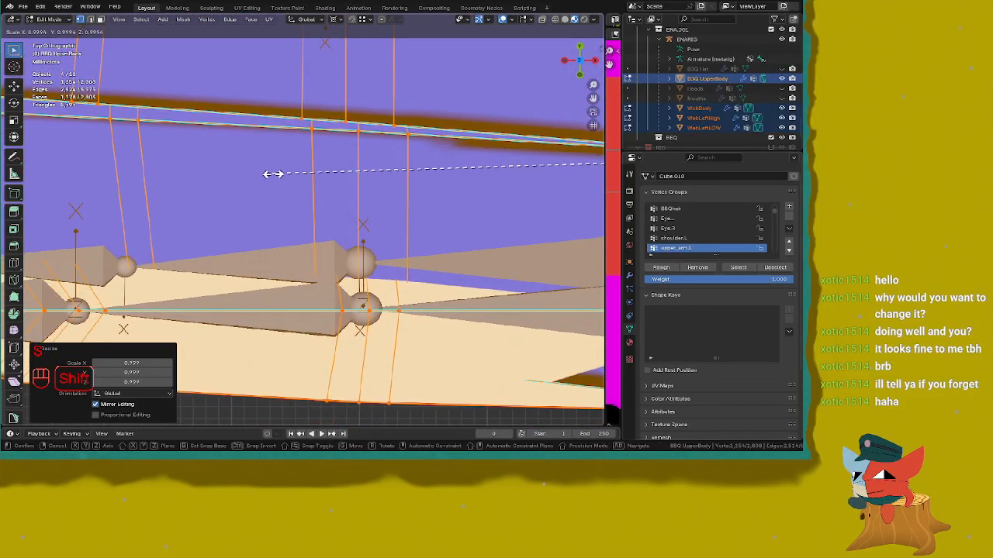
left_click(287, 176)
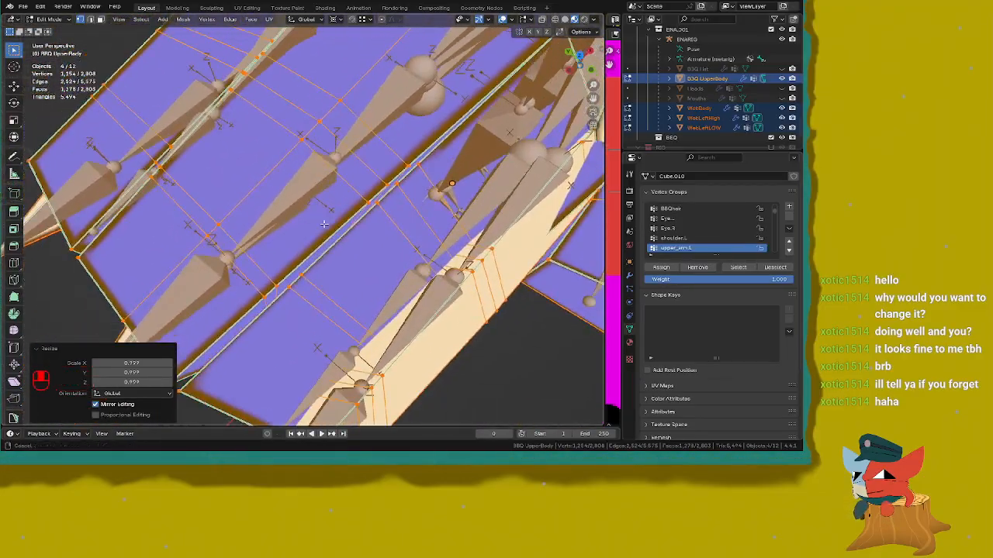
Step: Try a slight uniform scale of the selected arm geometry in bottom view against the finger joints
key("KP_7")
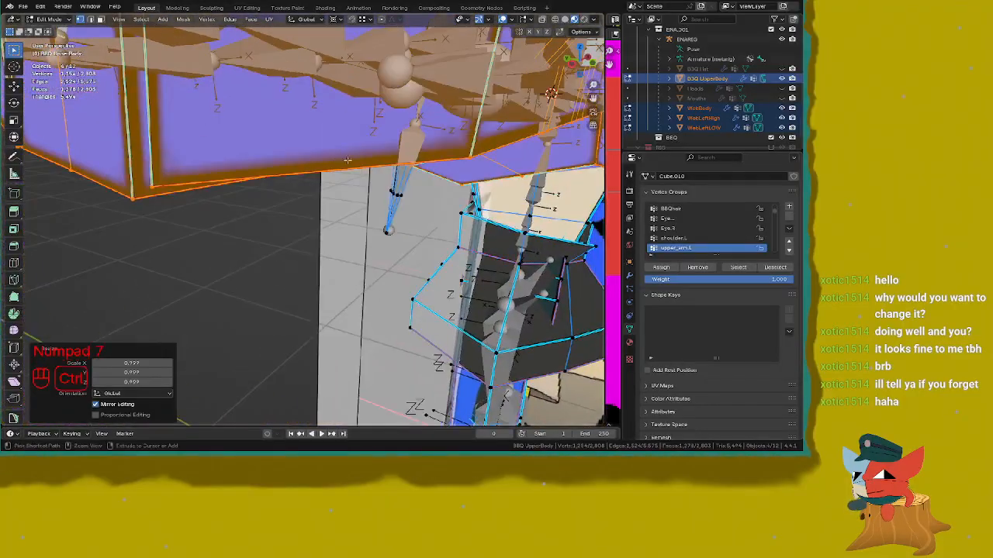
key("ctrl+KP_7")
scroll(299, 131, "up", 5)
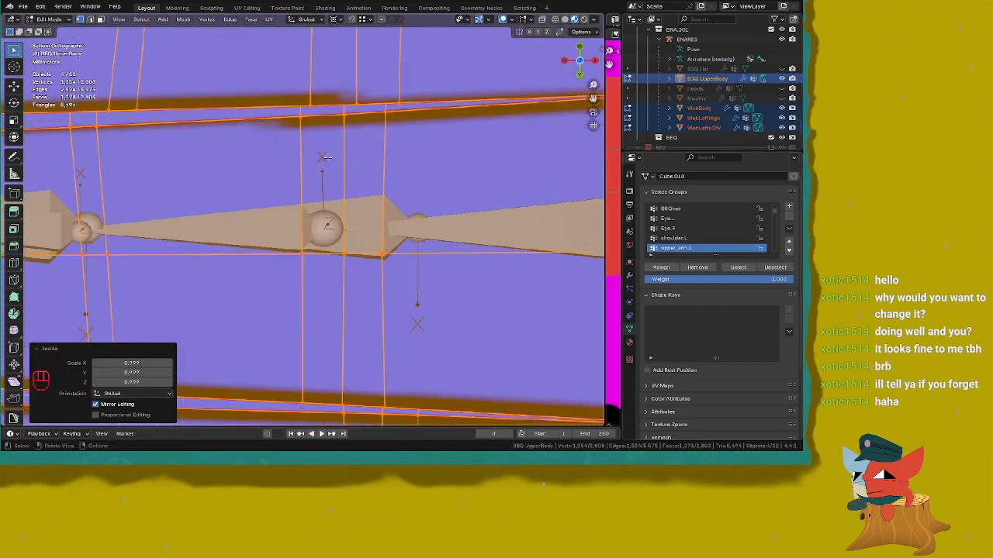
key("s")
left_click(328, 157)
scroll(310, 170, "down", 1)
middle_click_drag(284, 188, 287, 68, "shift")
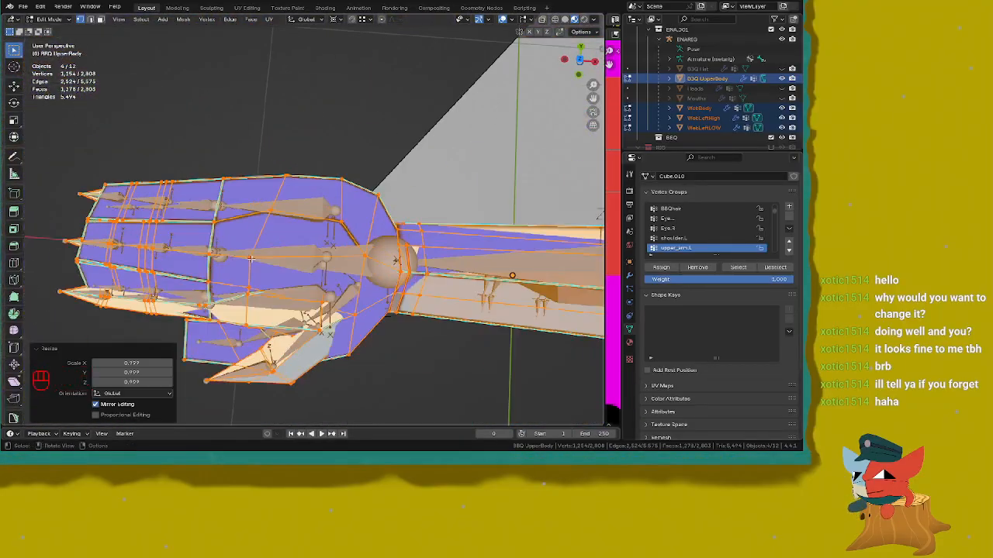
Step: Switch the viewport to solid shading and look over the right hand and arm loops
middle_click_drag(187, 220, 151, 220, "shift")
key("z")
middle_click_drag(251, 202, 214, 221)
key("z")
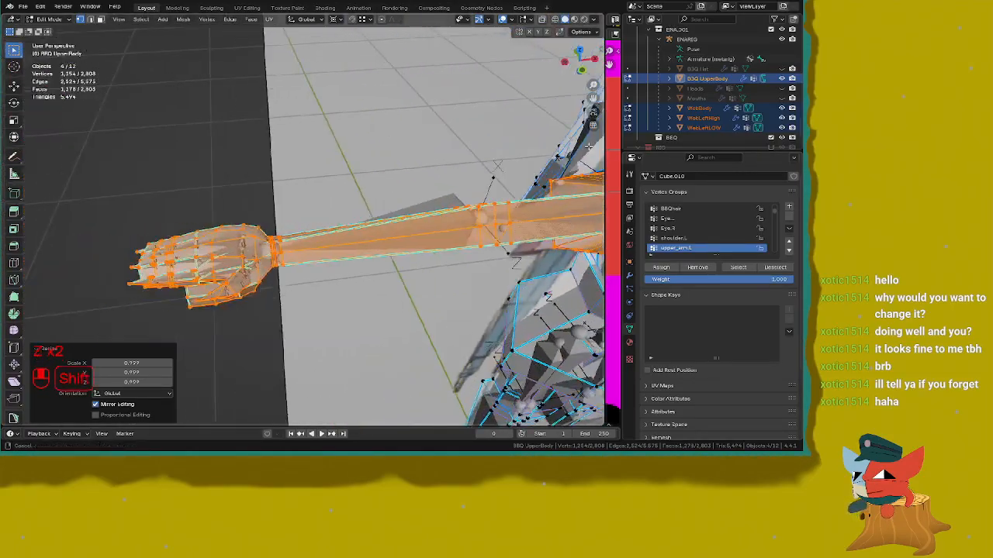
middle_click_drag(589, 146, 189, 179)
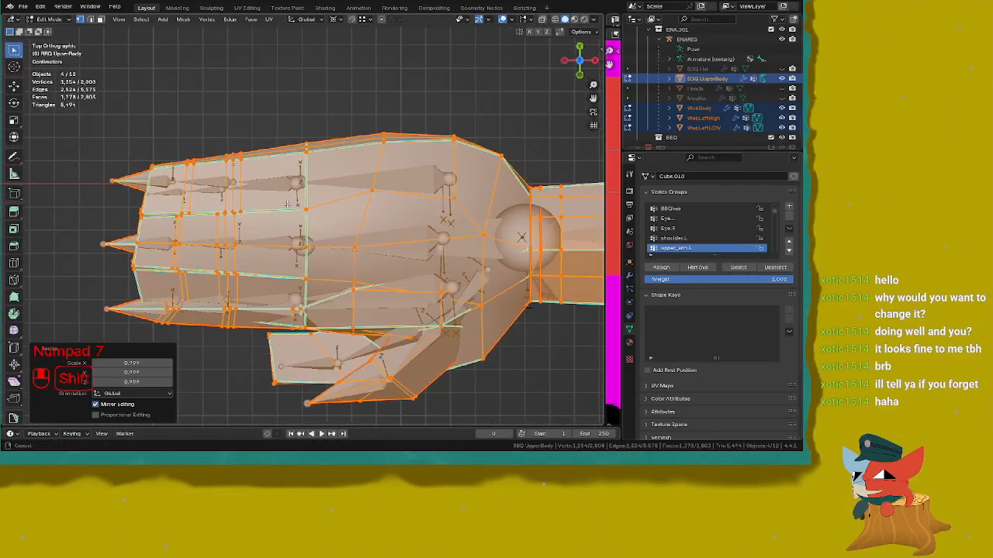
Step: Examine the right hand's thumb and finger loops against their bones from above and from below
middle_click_drag(281, 177, 212, 223, "shift")
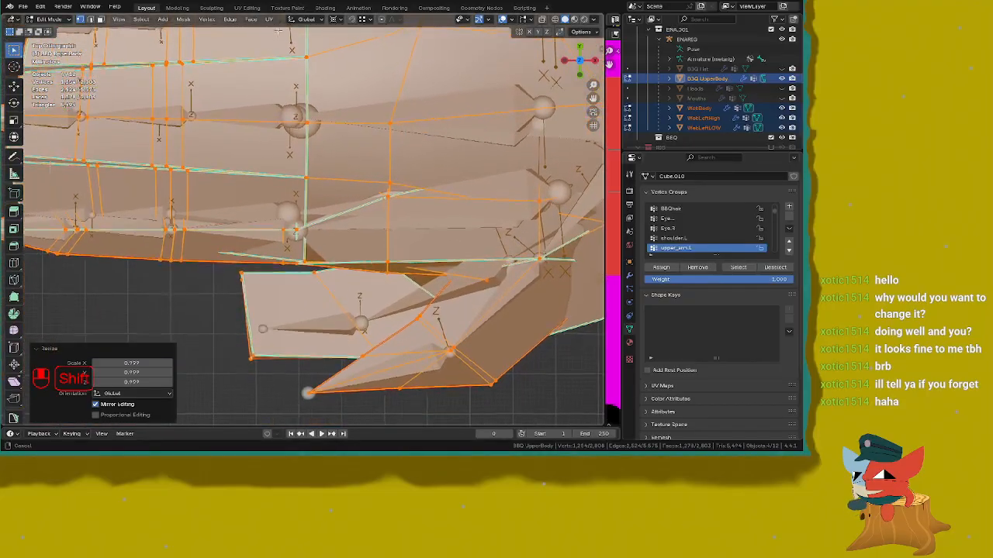
scroll(201, 326, "up", 6)
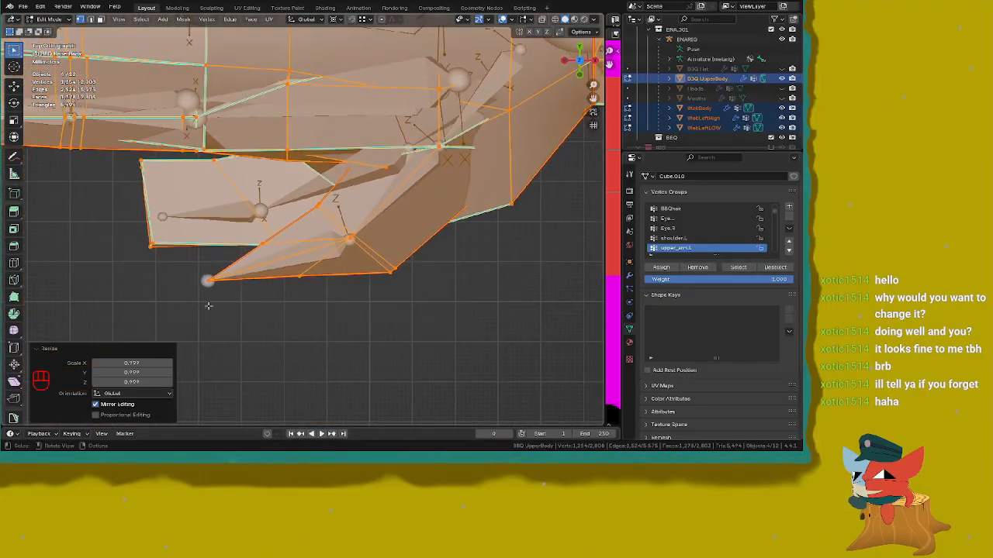
key("s")
key("Escape")
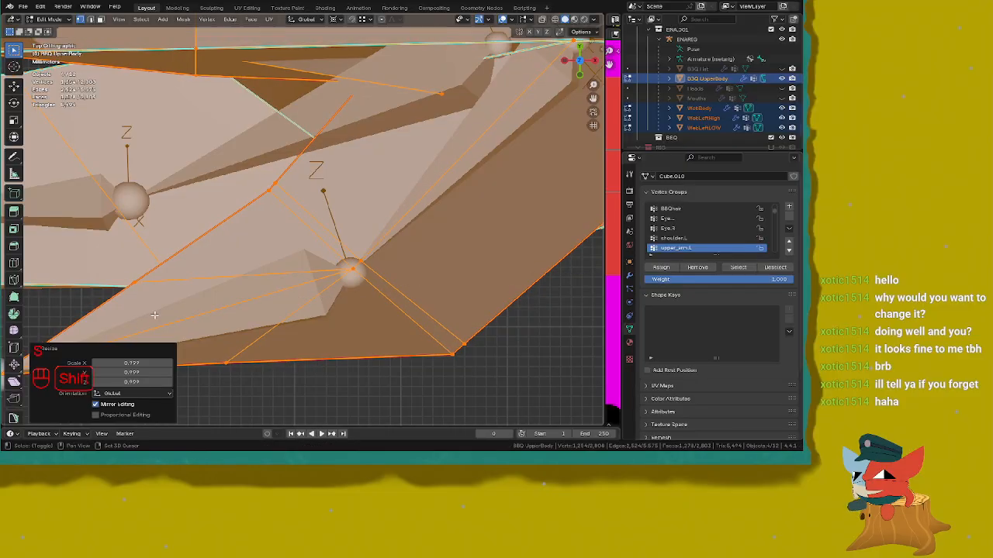
middle_click_drag(151, 313, 251, 231, "shift")
middle_click_drag(155, 275, 403, 106, "shift")
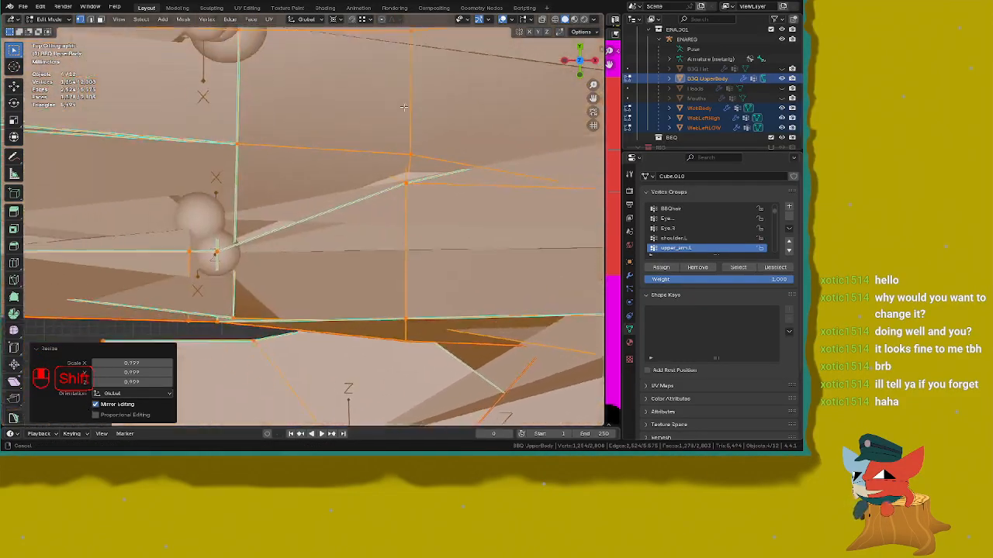
middle_click_drag(467, 130, 34, 153, "shift")
middle_click_drag(363, 151, 265, 198, "shift")
middle_click_drag(350, 155, 232, 199)
middle_click_drag(267, 216, 251, 186)
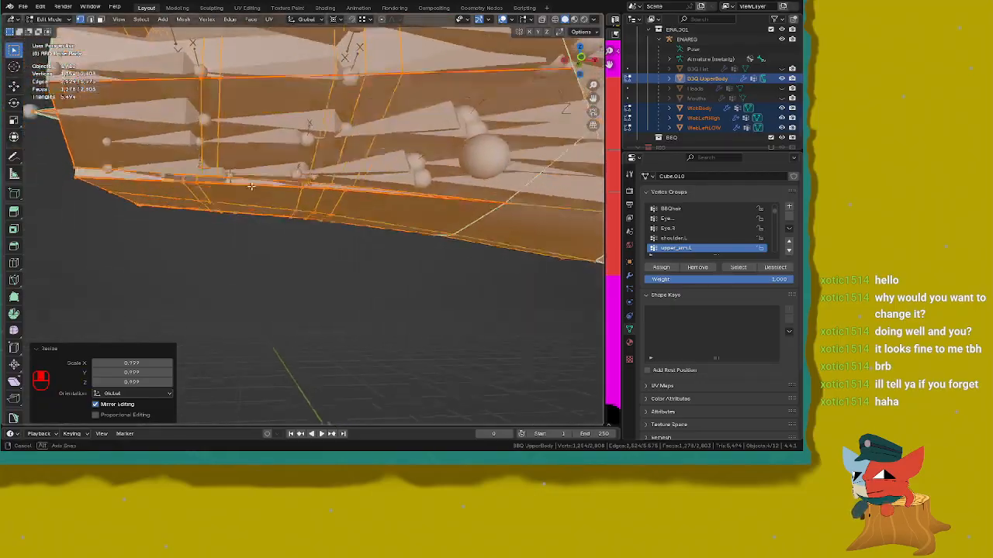
middle_click_drag(240, 142, 243, 199)
mouse_move(249, 232)
middle_mouse_down()
mouse_move(246, 221)
mouse_move(254, 242)
middle_mouse_up()
Step: Try scaling the selected arm geometry by about 1.002 in front view, and undo it
key("KP_1")
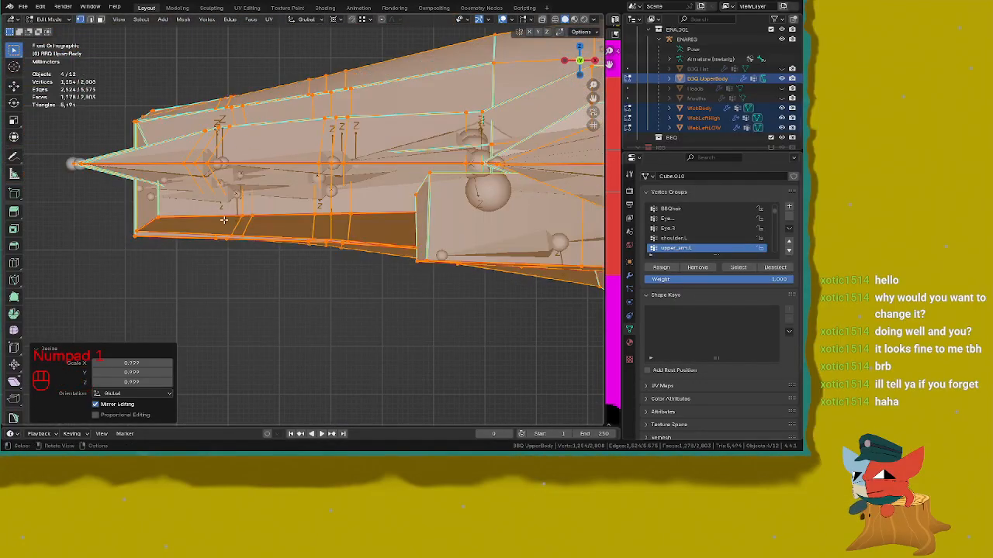
scroll(224, 219, "up", 6)
key("s")
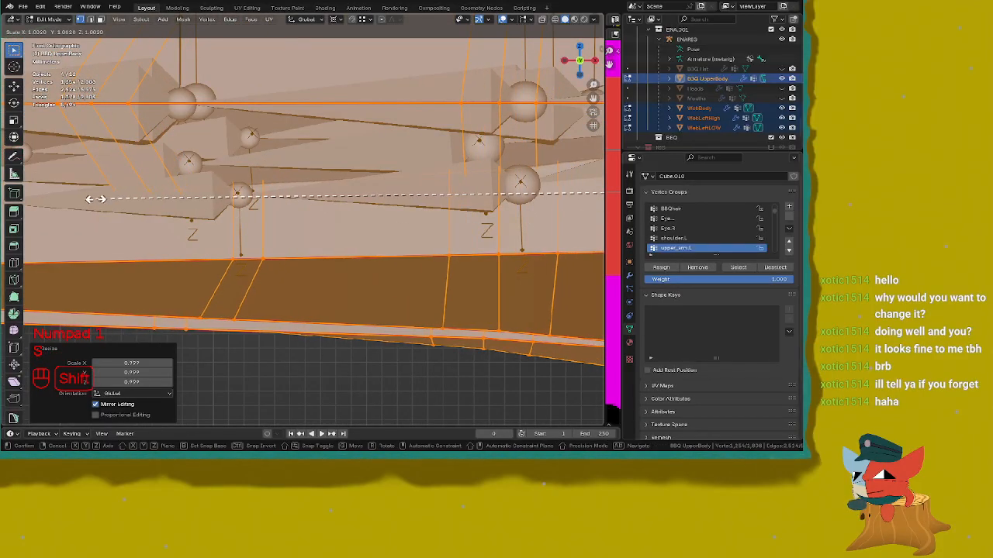
left_click(34, 190)
scroll(35, 190, "down", 2)
middle_click_drag(36, 190, 603, 200, "shift")
key("ctrl+z")
scroll(466, 217, "down", 3)
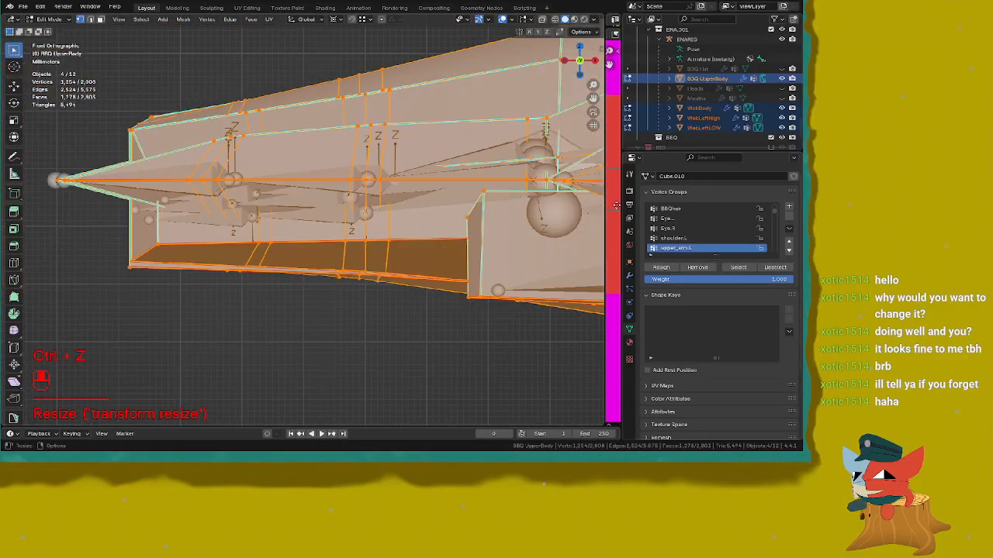
Step: Examine how the right hand's finger loops line up with the finger bone joints in top view
middle_click_drag(465, 326, 371, 225)
key("KP_7")
scroll(352, 215, "up", 3)
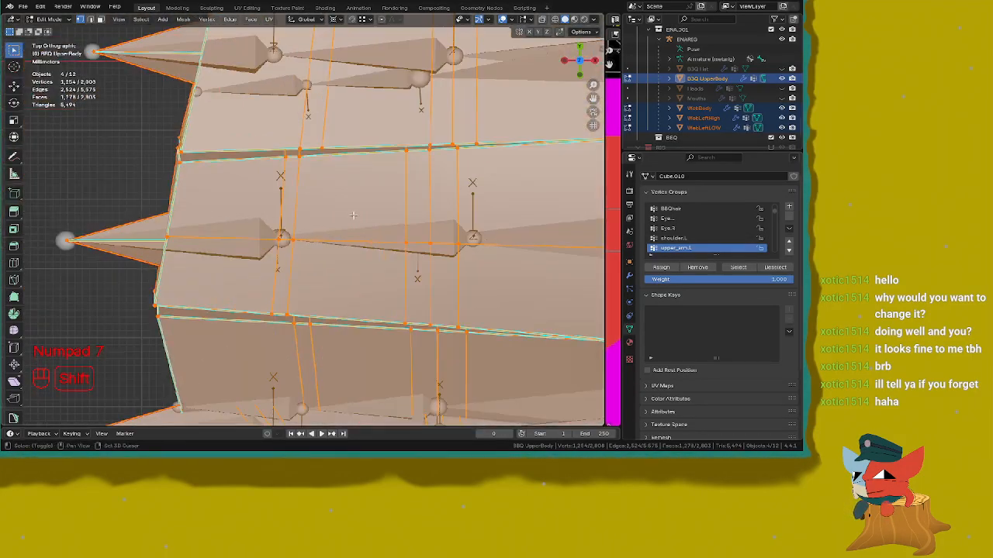
middle_click_drag(322, 179, 337, 189, "shift")
scroll(336, 188, "up", 2)
middle_click_drag(323, 136, 105, 306, "shift")
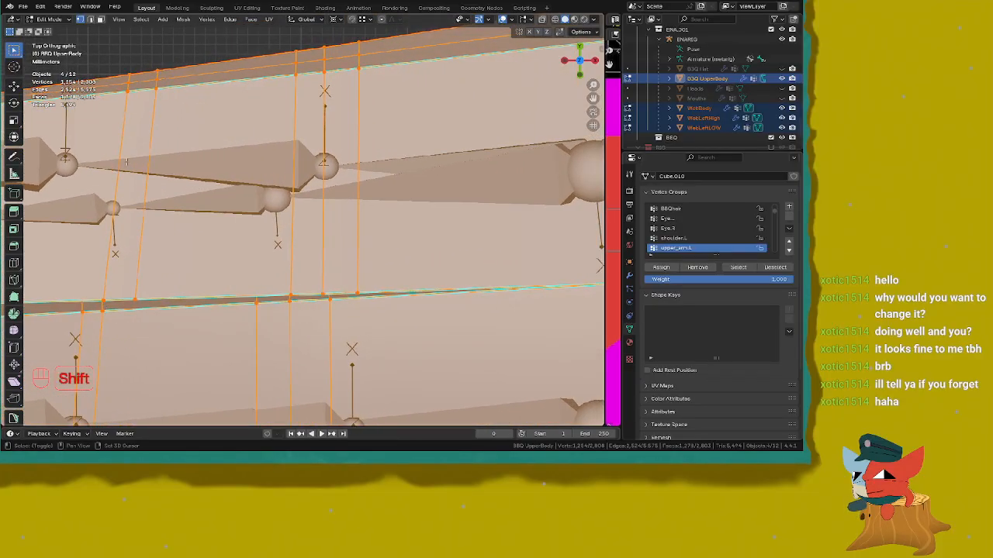
middle_click_drag(127, 162, 215, 169, "shift")
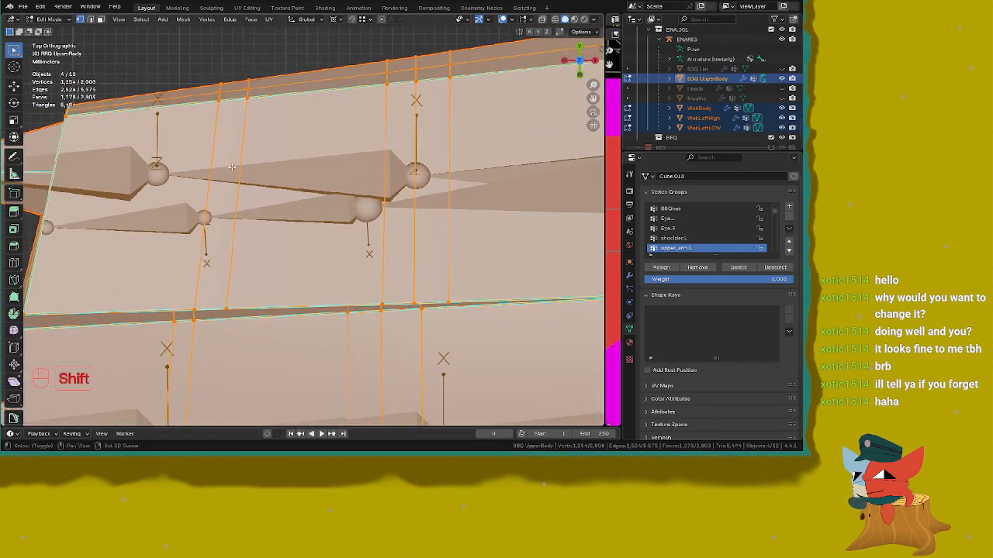
scroll(231, 167, "down", 3)
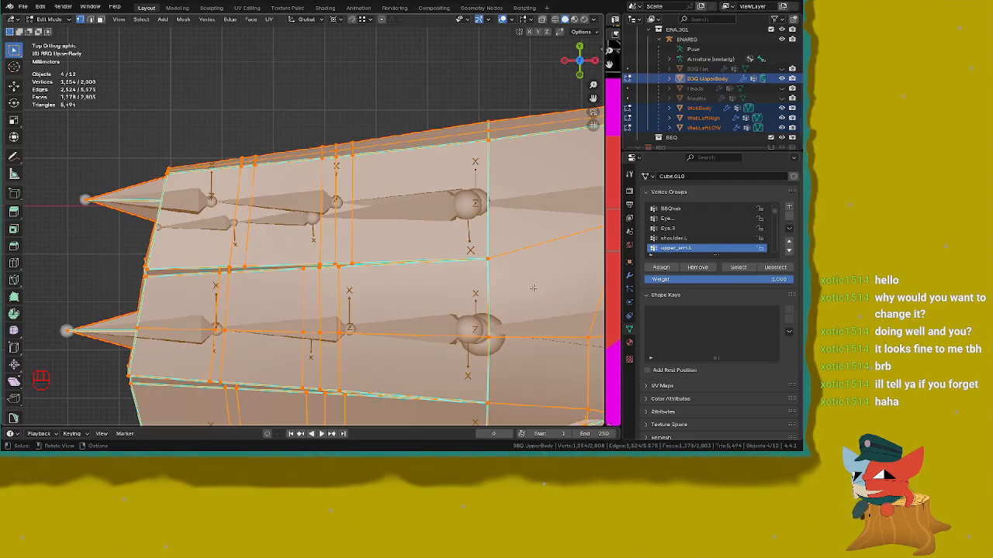
middle_click_drag(263, 276, 301, 181)
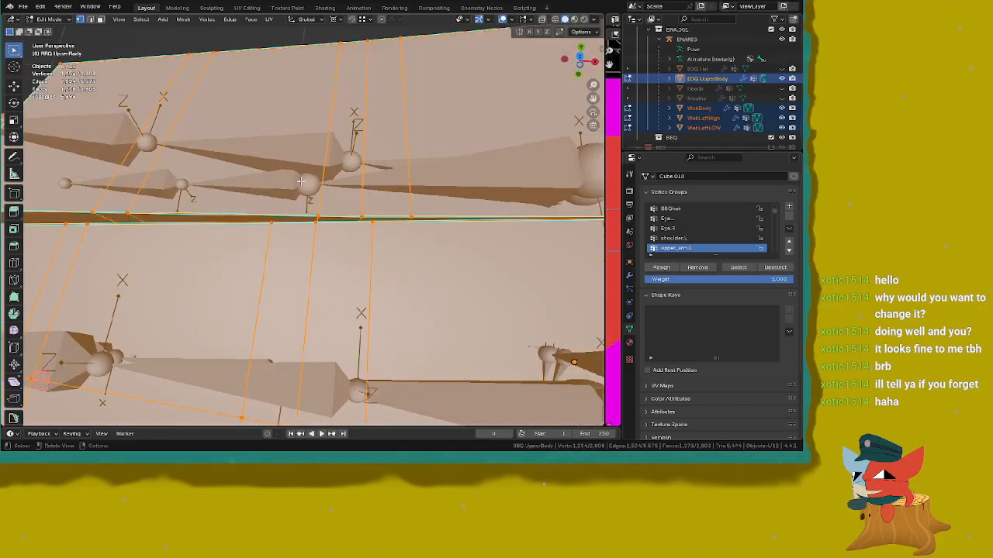
Step: Try scaling the selected arm geometry uniformly by about 1.005 in top view against the finger joints
key("KP_7")
key("s")
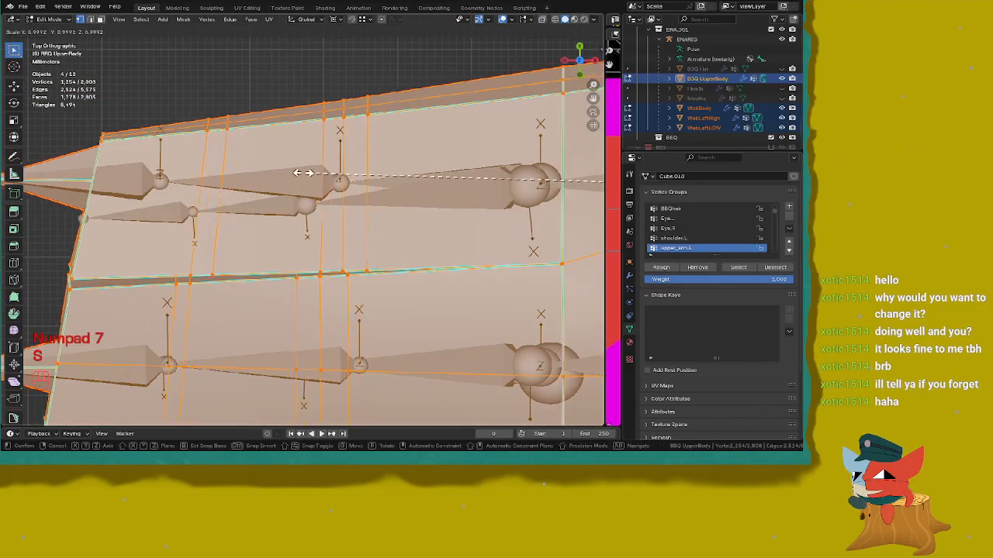
key("s")
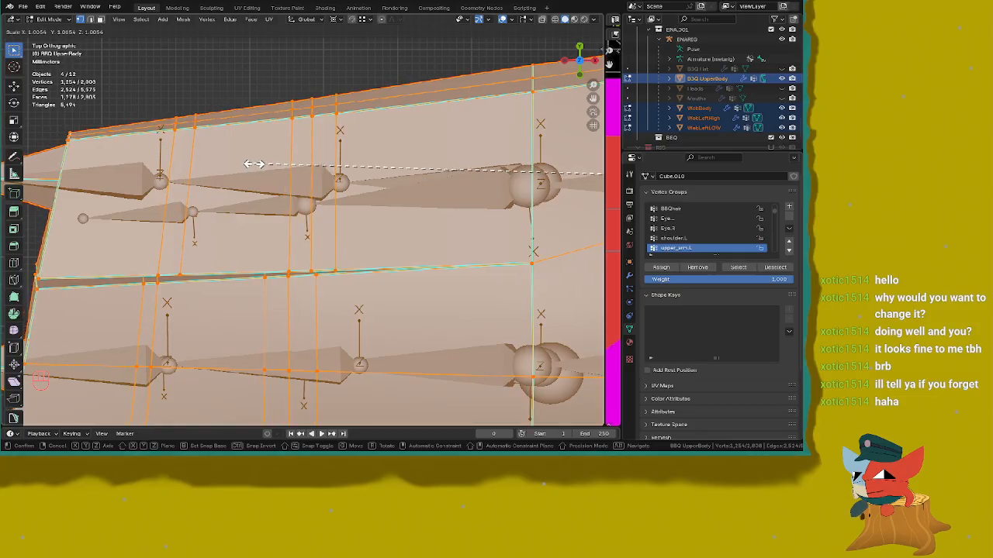
left_click(256, 163)
middle_click_drag(258, 269, 294, 80, "shift")
scroll(295, 255, "down", 1)
scroll(285, 200, "down", 3)
Step: Leave mesh editing, select the ENARIG armature and try editing its right-hand finger bones in front view
key("Tab")
left_click(335, 225)
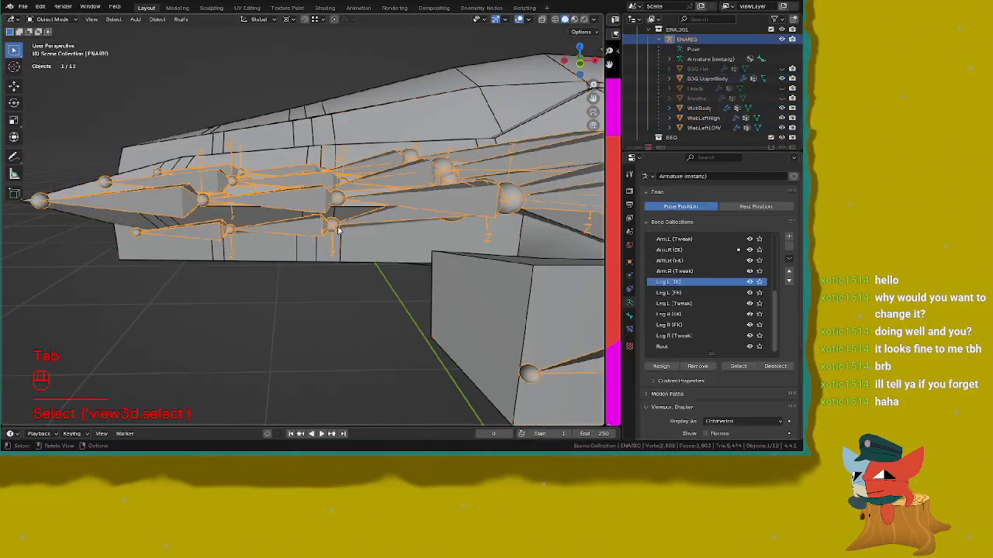
key("Tab")
key("Tab")
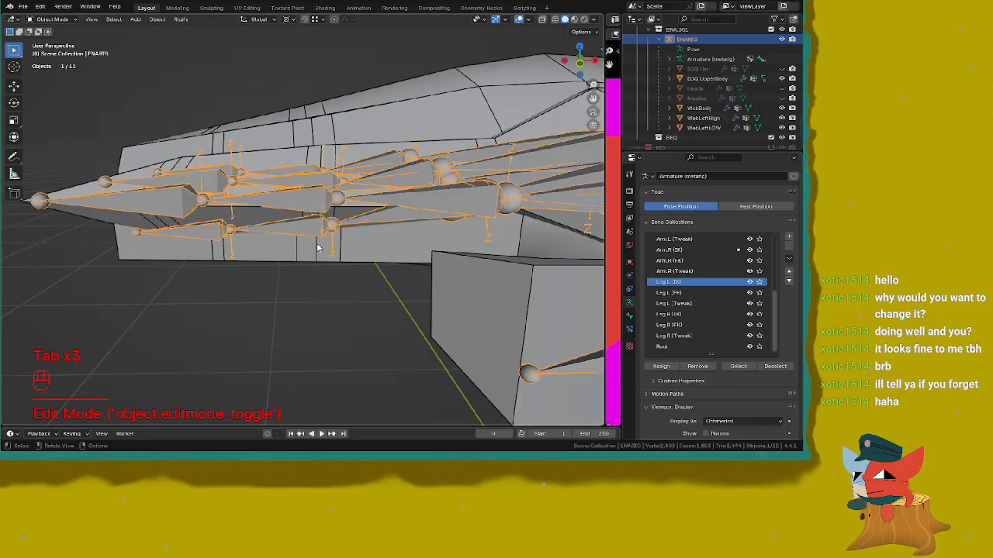
key("Tab")
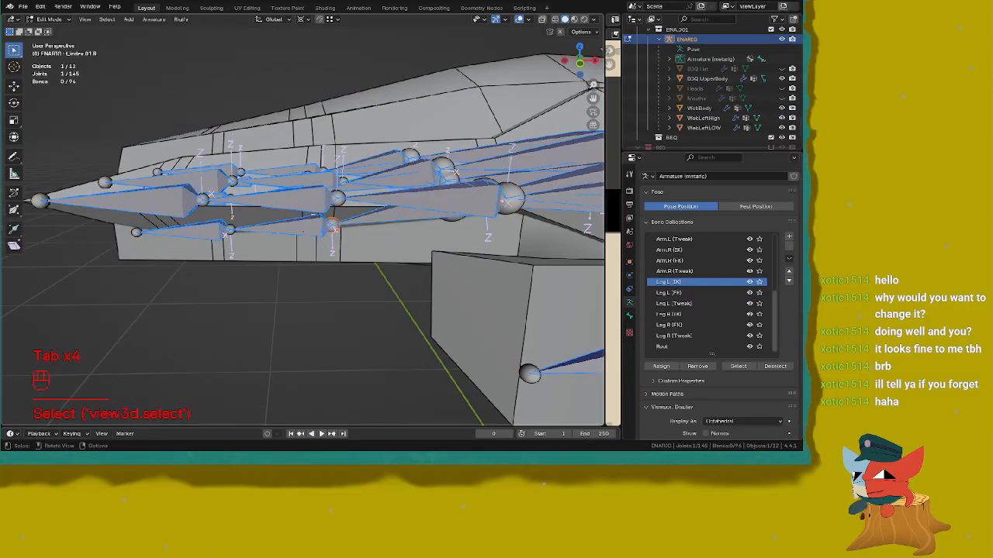
key("Tab")
key("KP_3")
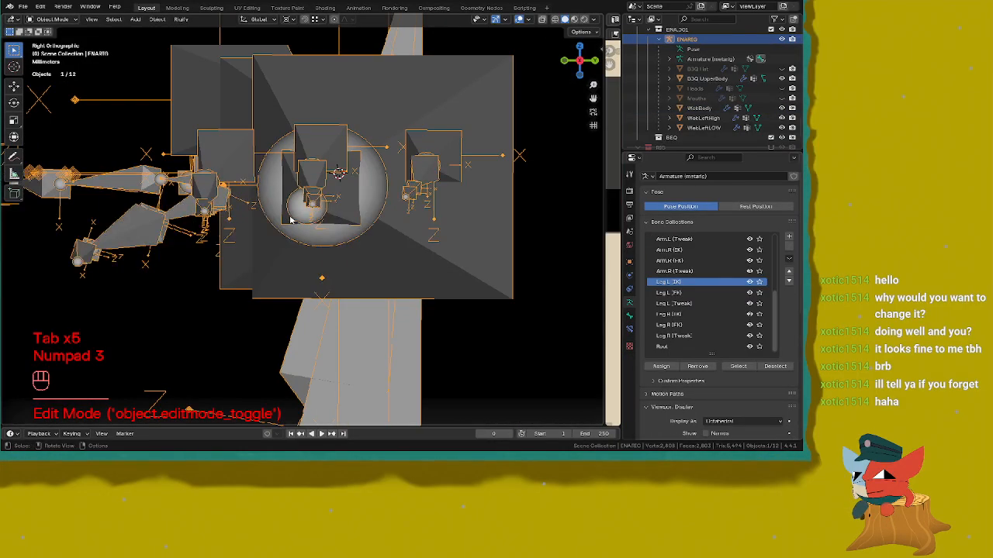
key("KP_1")
scroll(290, 219, "up", 2)
Step: Undo the armature selection and the recent changes, going back to editing the selected arm geometry
key("ctrl+z")
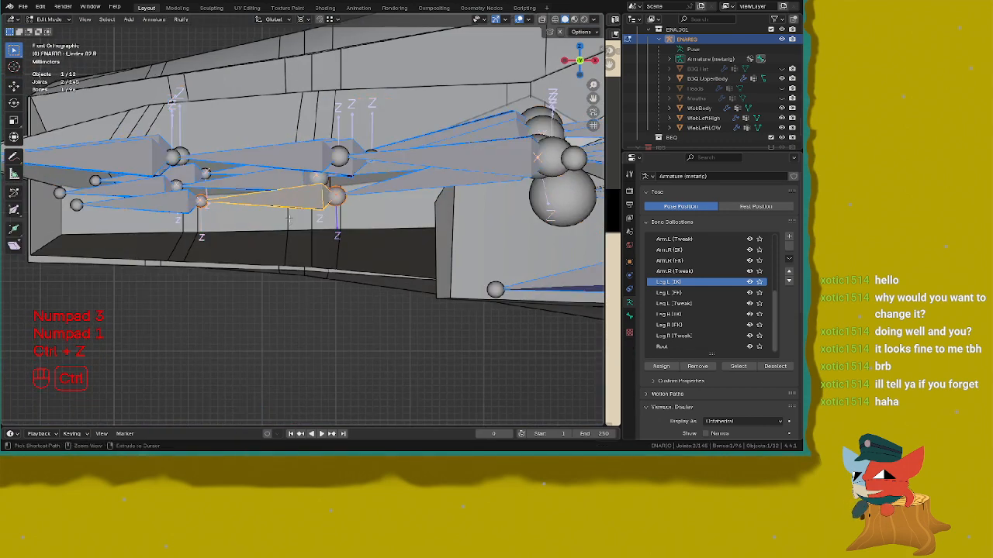
key("ctrl+z")
key("ctrl+z")
key("ctrl+z")
key("ctrl+z")
key("ctrl+z")
key("ctrl+z")
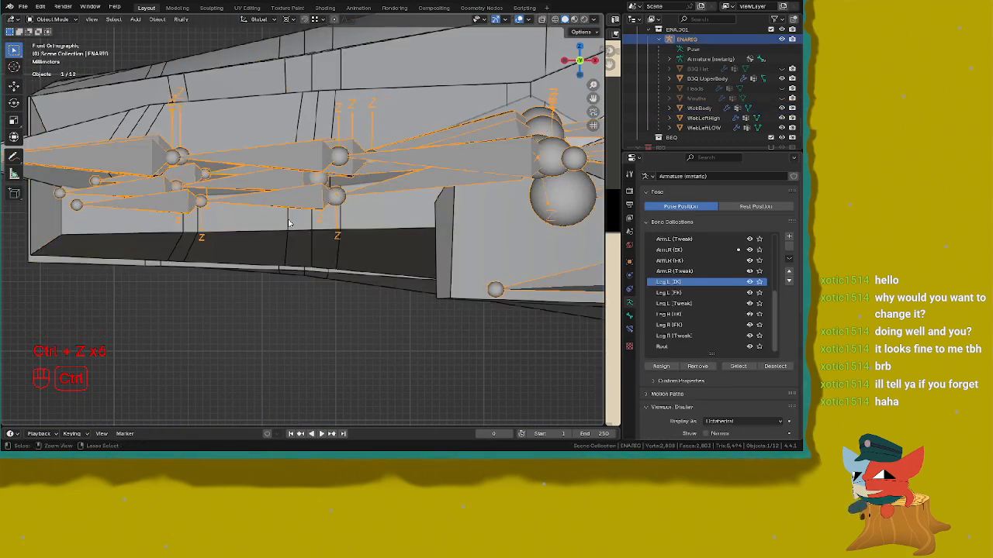
key("ctrl+z")
key("ctrl+z")
key("ctrl+z")
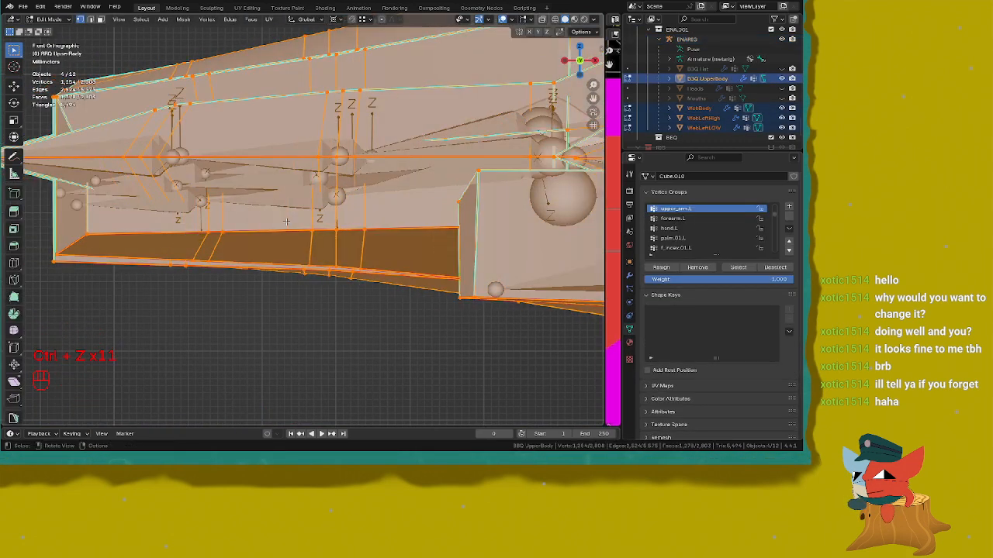
Step: Examine the right arm from the fingers to the shoulder, comparing the arm geometry with its bones
middle_click_drag(289, 224, 365, 231, "shift")
key("KP_7")
key("KP_7")
middle_click_drag(451, 207, 164, 192, "shift")
scroll(430, 191, "down", 6)
scroll(430, 191, "down", 4)
scroll(419, 249, "down", 4)
middle_click_drag(419, 249, 177, 186, "shift")
scroll(317, 222, "up", 3)
middle_click_drag(275, 230, 290, 195)
key("s")
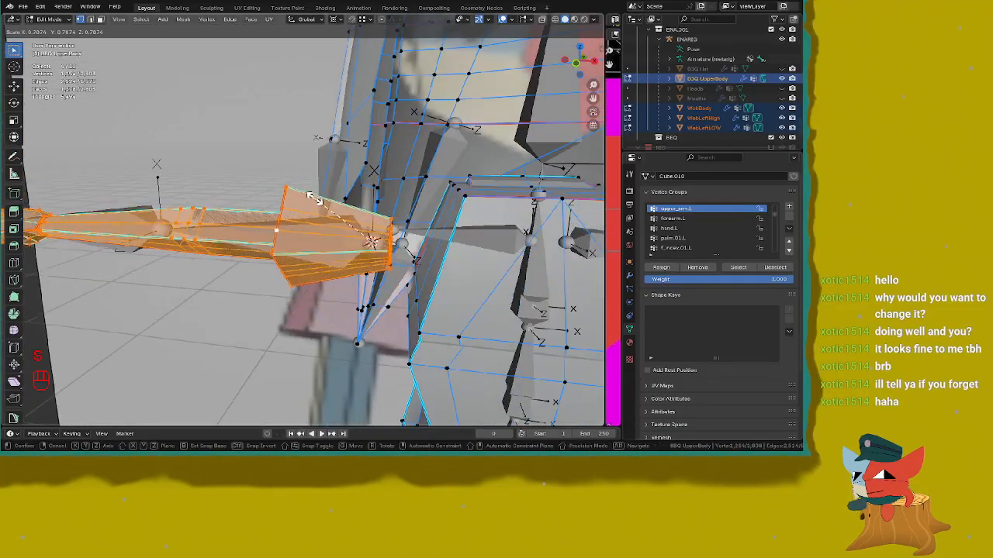
right_click(378, 235)
scroll(378, 235, "down", 5)
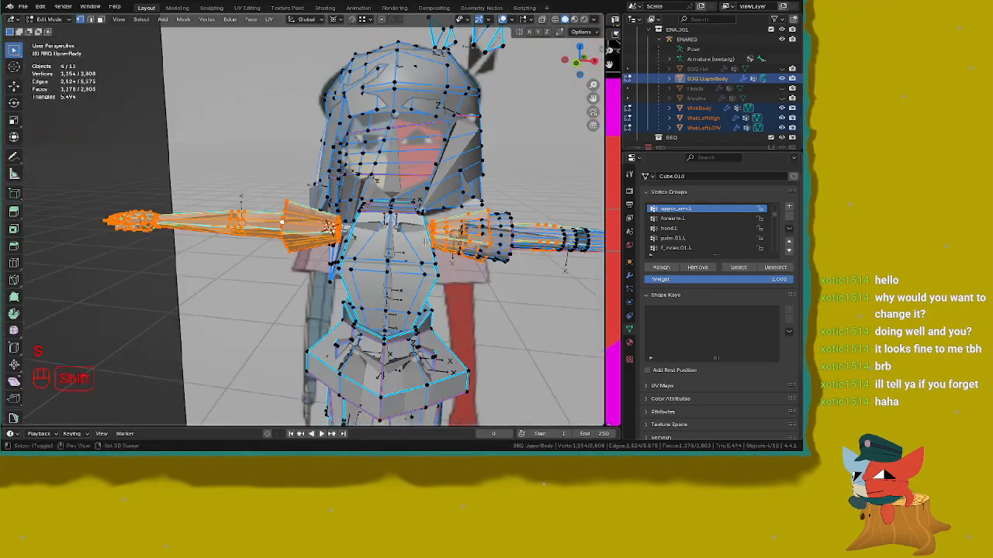
middle_click_drag(378, 235, 296, 207, "shift")
Step: Undo further arm changes back to Object Mode and reopen WebBody, WebLeftHigh and WebLeftLOW for editing
key("ctrl+z")
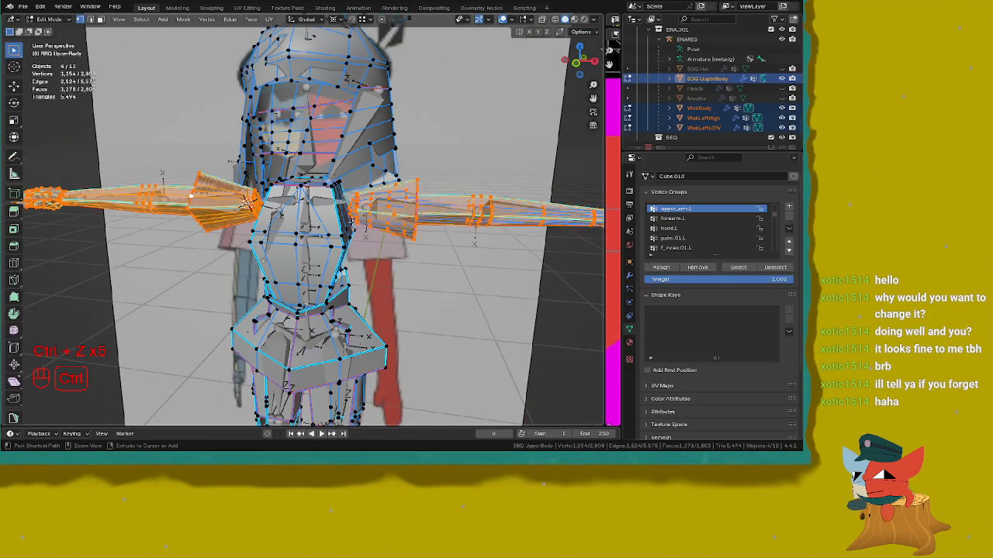
key("ctrl+z")
key("ctrl+z")
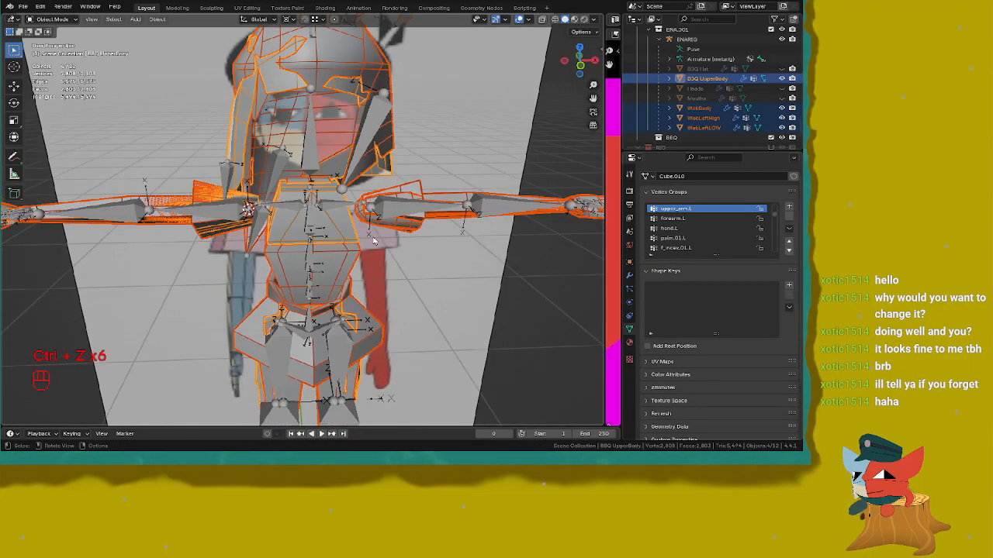
key("Tab")
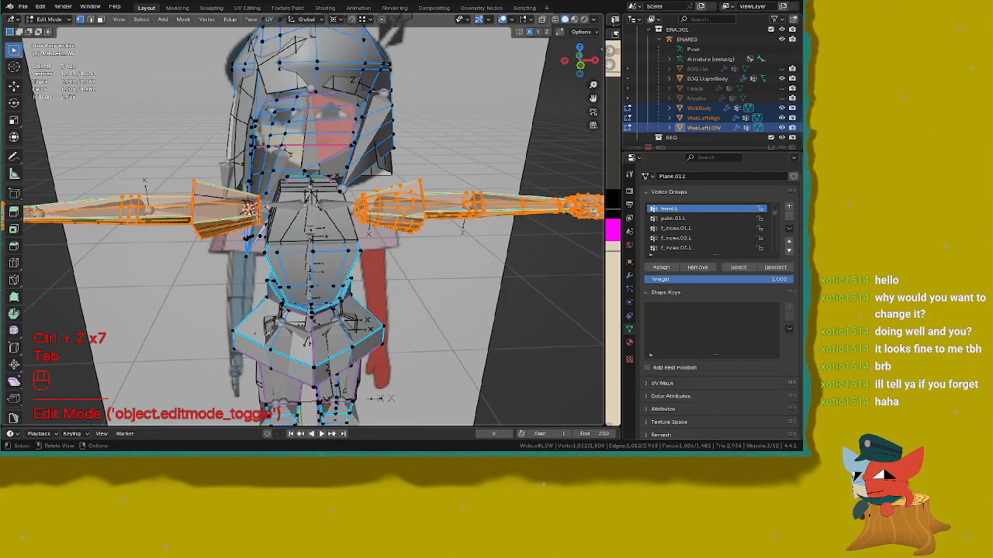
Step: Deselect the character's left arm geometry with Circle Select in front wireframe view, and return to solid shading with the right arm in top view
key("KP_1")
key("z")
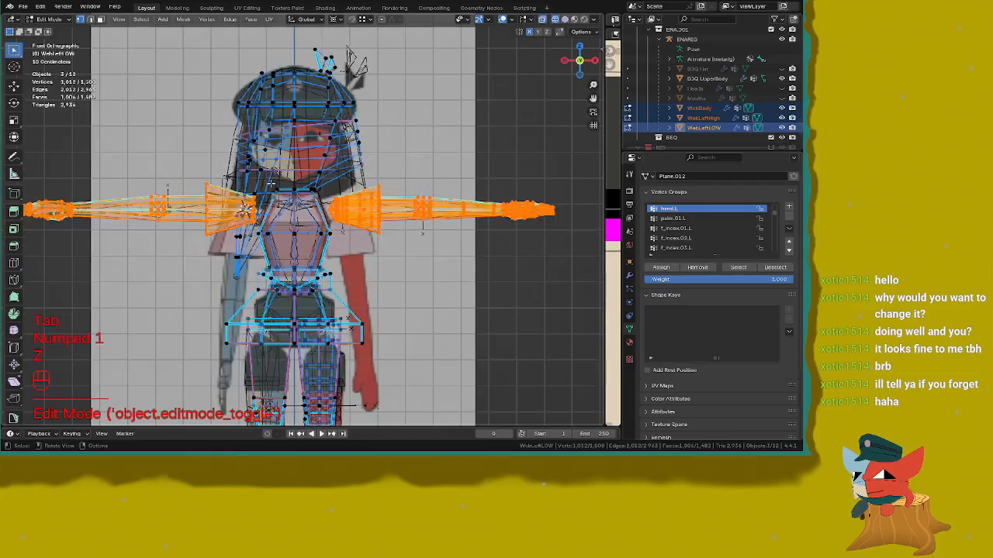
key("c")
left_click_drag(376, 206, 566, 211, "shift")
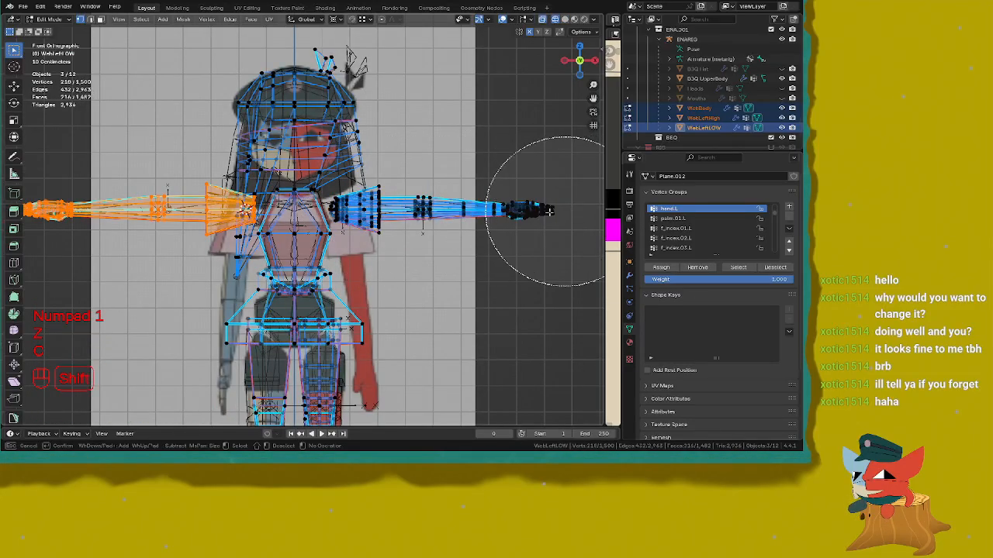
right_click(566, 211)
middle_click_drag(274, 196, 328, 193, "shift")
middle_click_drag(401, 51, 317, 247)
key("KP_1")
key("z")
key("KP_7")
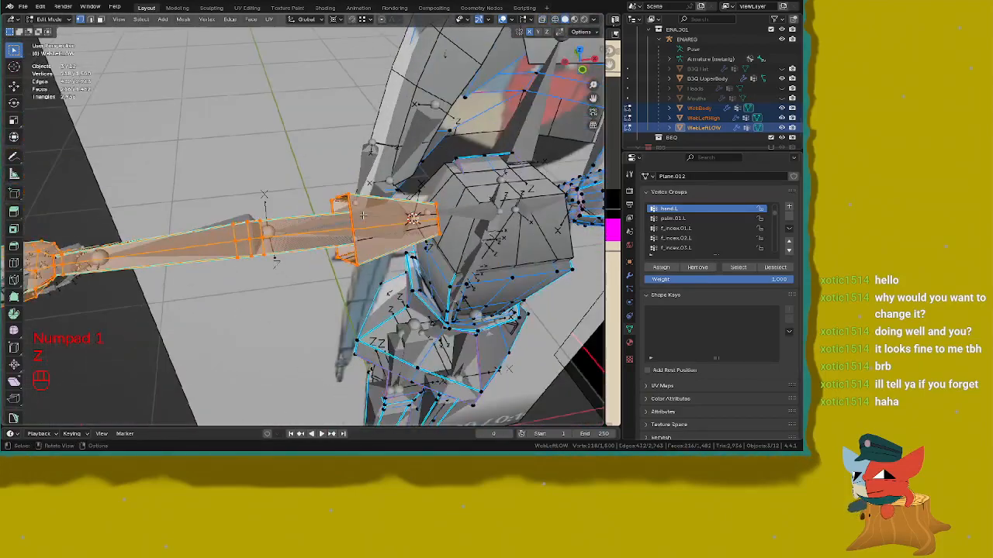
middle_click_drag(313, 191, 457, 180, "shift")
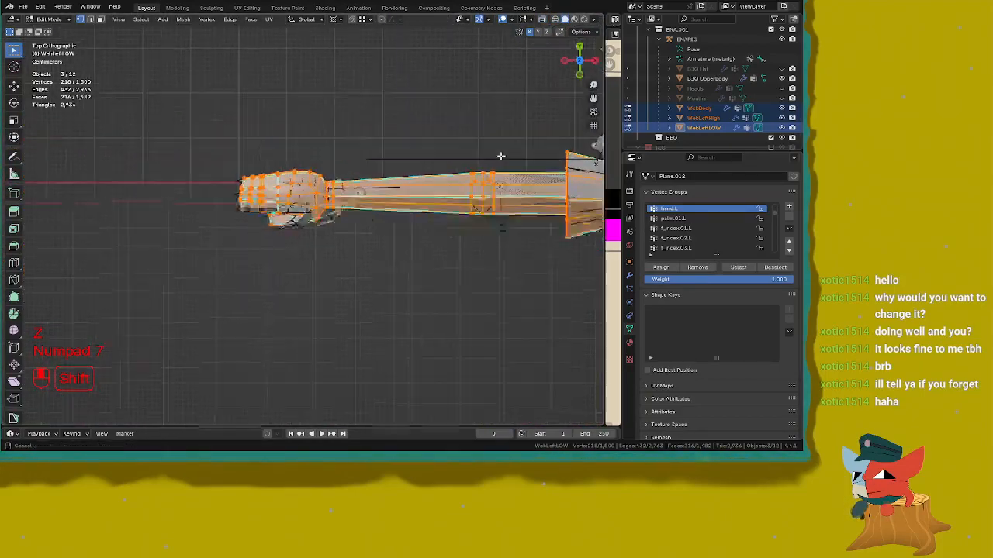
scroll(457, 180, "up", 2)
scroll(457, 180, "up", 6)
key("s")
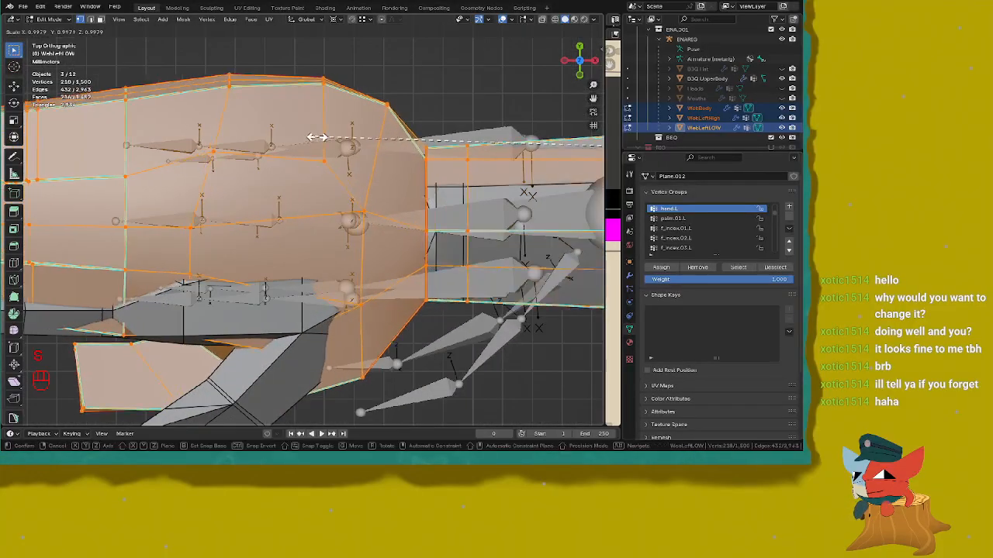
right_click(405, 155)
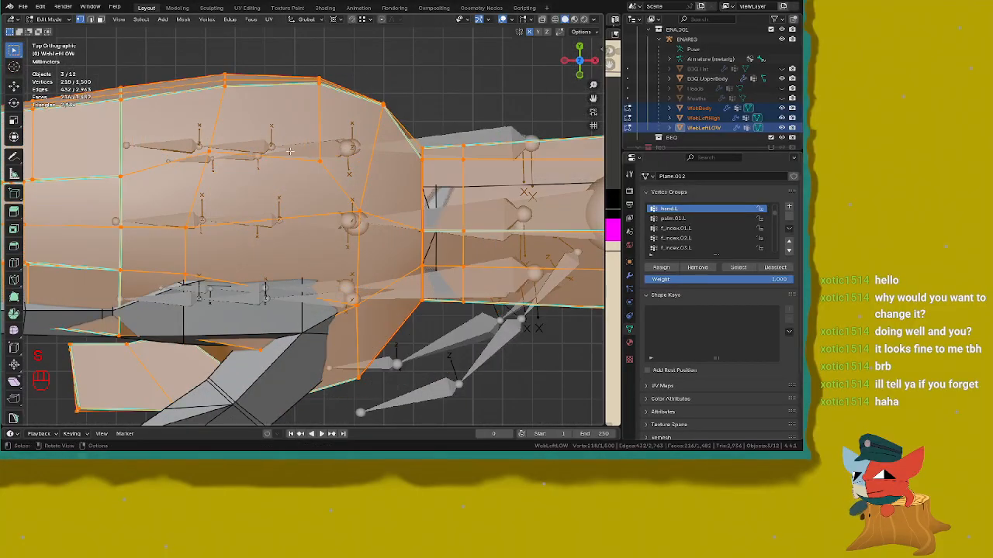
middle_click_drag(232, 175, 353, 178, "shift")
key("s")
right_click(576, 199)
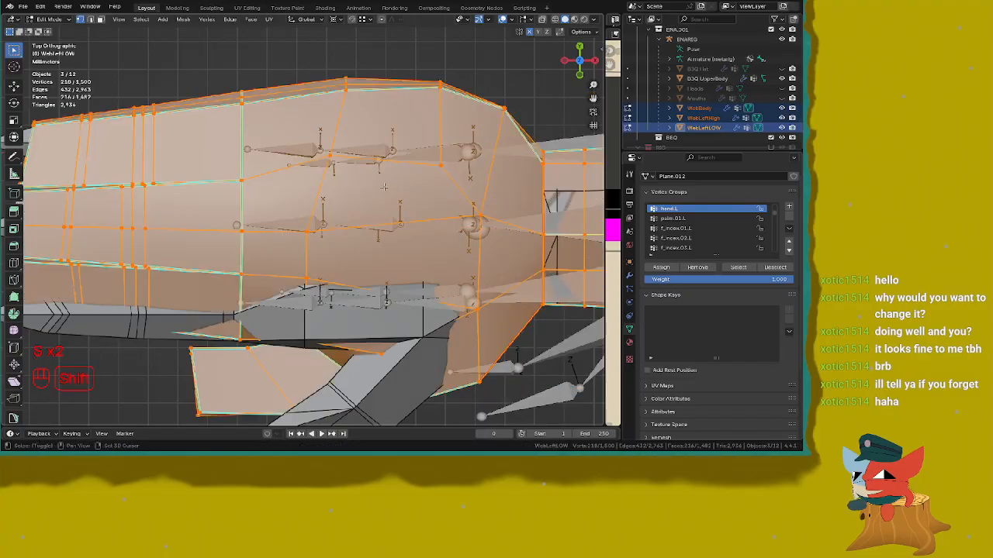
Step: Add the BBQ UpperBody mesh to the objects in Edit Mode, keeping only the right arm geometry selected in front wireframe view
key("shift+Tab")
left_click(61, 333, "shift")
key("Tab")
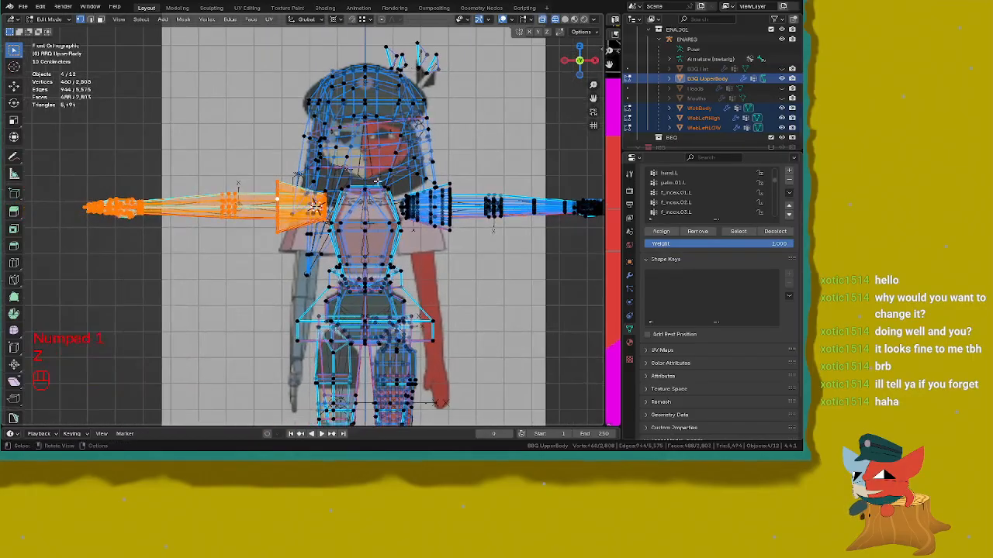
right_click(444, 179)
Step: Scale the selected right arm geometry uniformly to 0.920 in top view
middle_click_drag(297, 157, 309, 163, "shift")
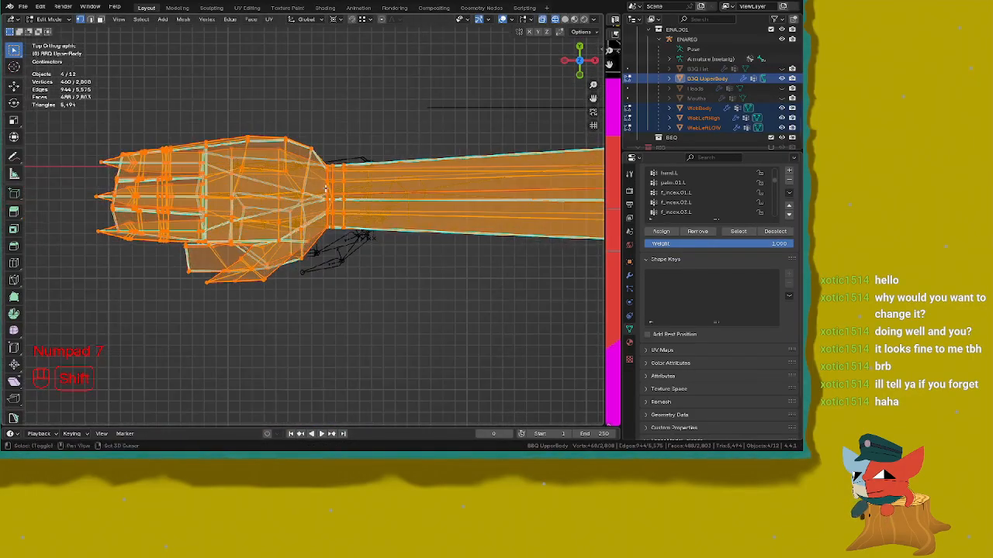
scroll(326, 188, "up", 2)
key("s")
left_click(437, 206)
Step: Switch to Material Preview shading and scale the right arm by a further 0.974 towards the wrist bone
key("z")
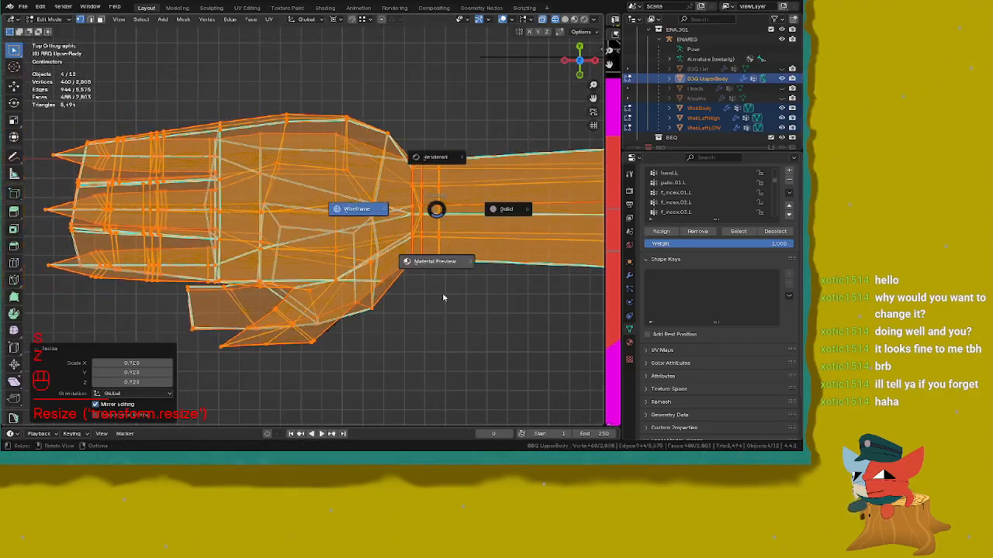
left_click(443, 298)
mouse_move(415, 299)
middle_mouse_down("shift")
mouse_move(388, 310)
mouse_move(421, 256)
mouse_move(339, 282)
middle_mouse_up("shift")
key("s")
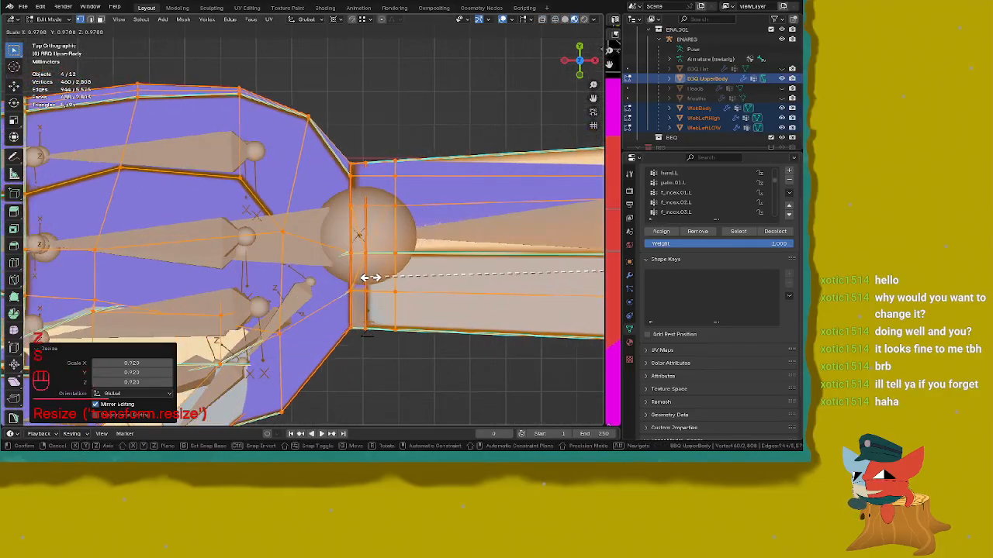
left_click(380, 278)
Step: Compare the knuckle loops of the right hand with the finger bones, using solid and wireframe shading
scroll(206, 220, "up", 2)
middle_click_drag(205, 220, 509, 112, "shift")
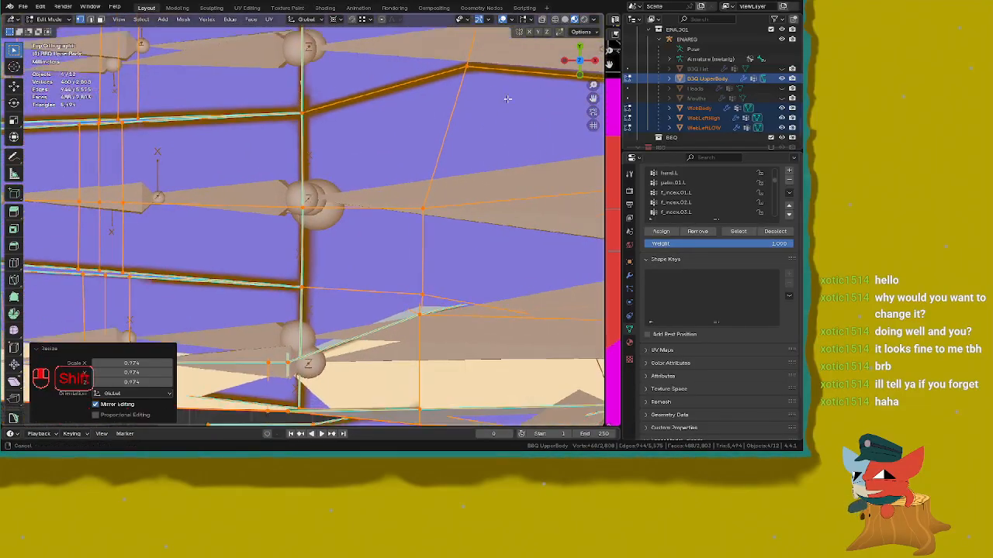
middle_click_drag(510, 69, 514, 218)
key("z")
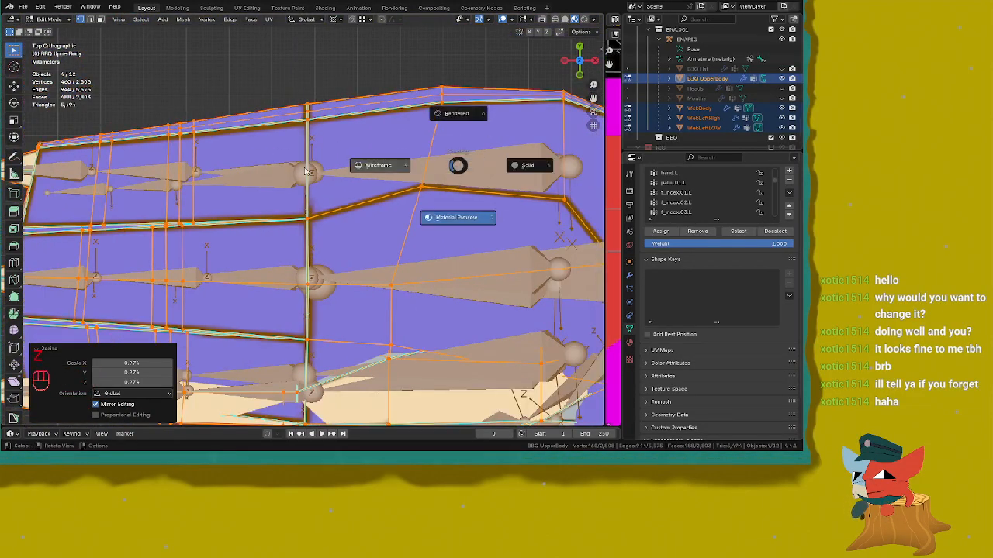
left_click(310, 195)
left_click(392, 189)
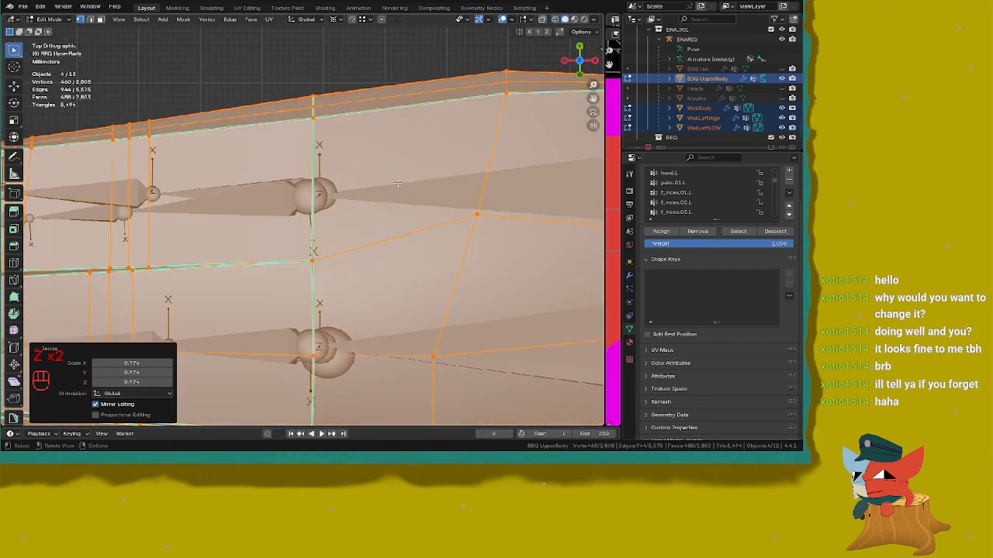
middle_click_drag(387, 182, 386, 146)
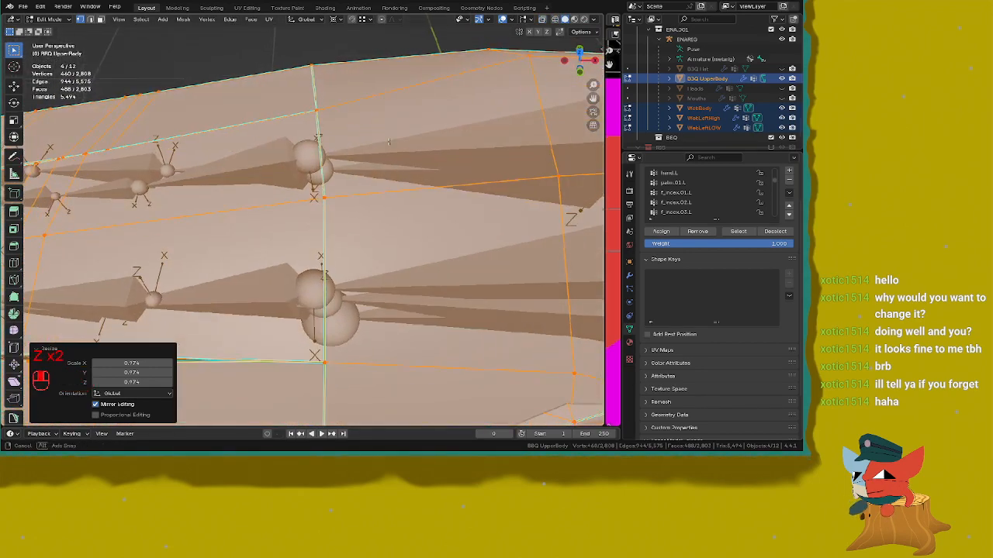
scroll(386, 147, "down", 1)
key("KP_7")
scroll(387, 144, "up", 2)
key("z")
left_click(349, 146)
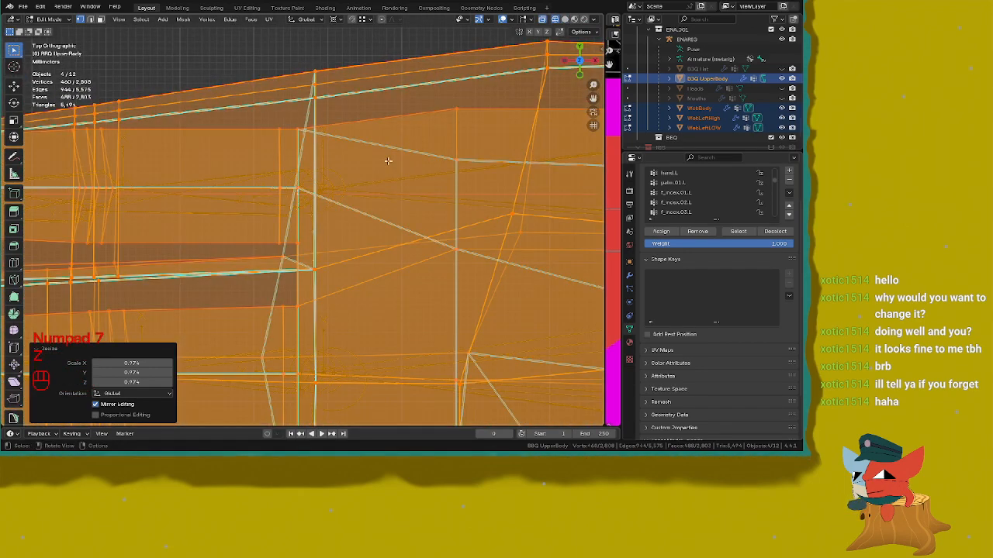
Step: Return to solid shading and scale the right arm by 0.997 to fit the knuckle loops to the finger joints
key("z")
left_click(448, 159)
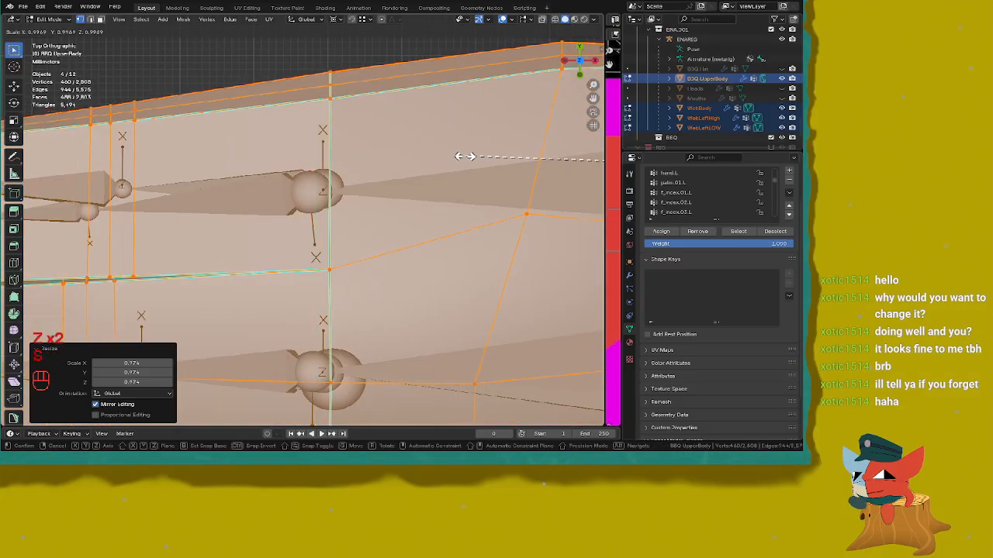
key("s")
middle_click_drag(461, 156, 454, 126, "shift")
Step: Examine the right hand's fingertips and finger loops against the bones in wireframe, top and perspective views
key("z")
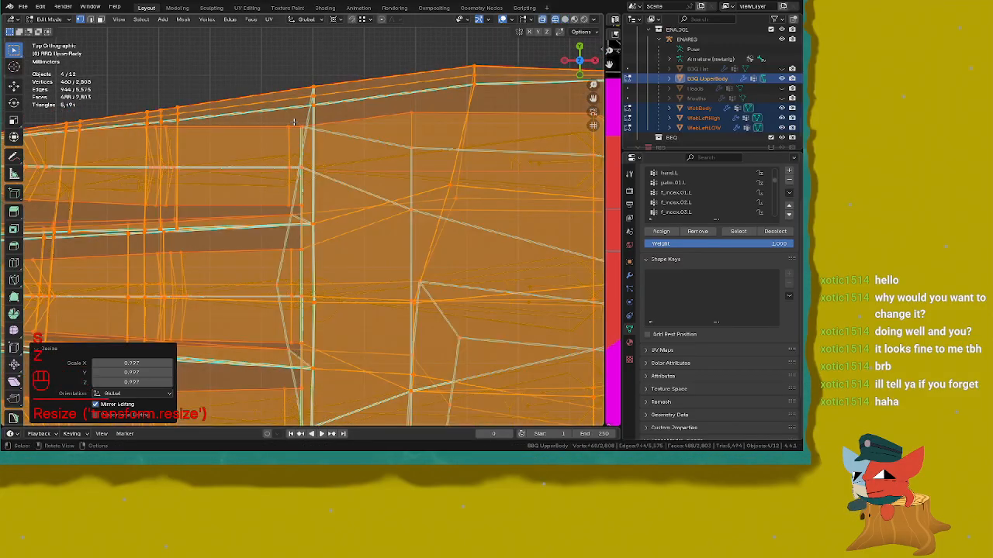
middle_click_drag(372, 125, 348, 220, "shift")
key("z")
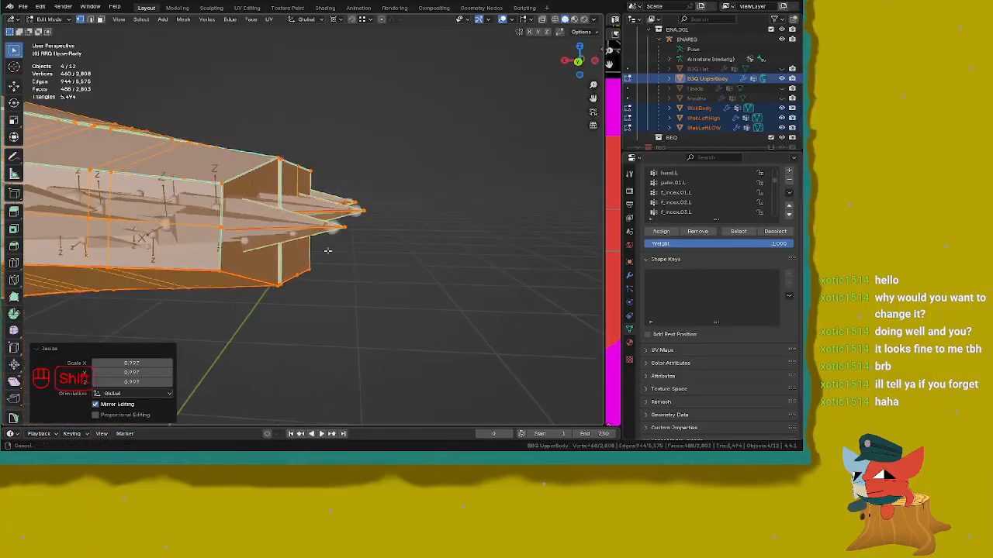
scroll(322, 249, "up", 5)
middle_click_drag(410, 255, 162, 217)
key("KP_7")
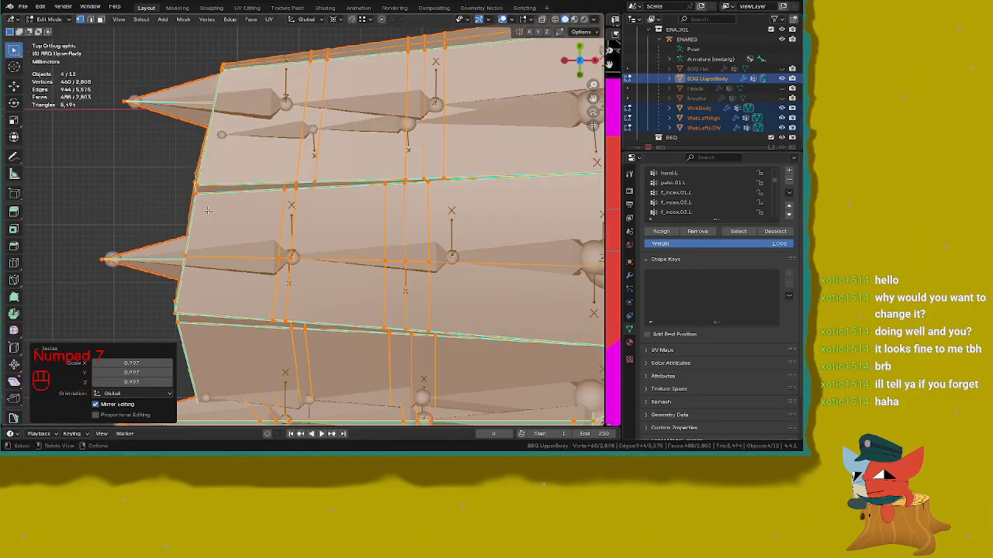
middle_click_drag(245, 171, 249, 205, "shift")
scroll(243, 250, "up", 1)
scroll(233, 239, "down", 3)
middle_click_drag(257, 136, 265, 97)
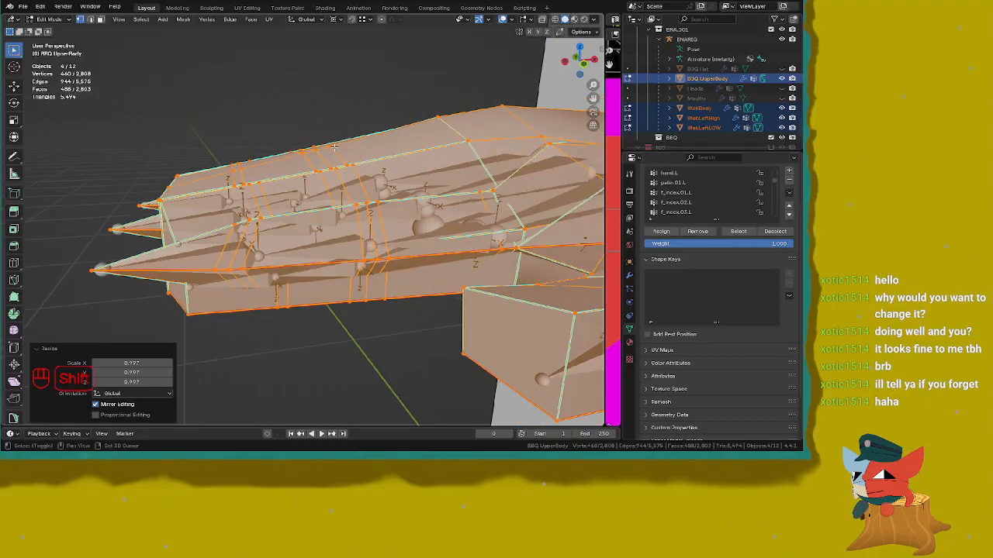
key("KP_1")
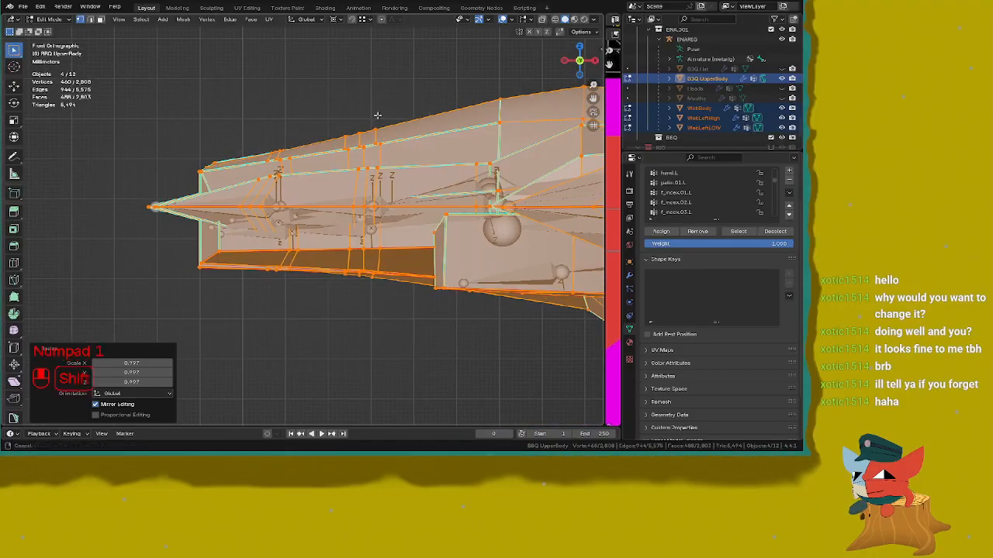
key("s")
right_click(376, 136)
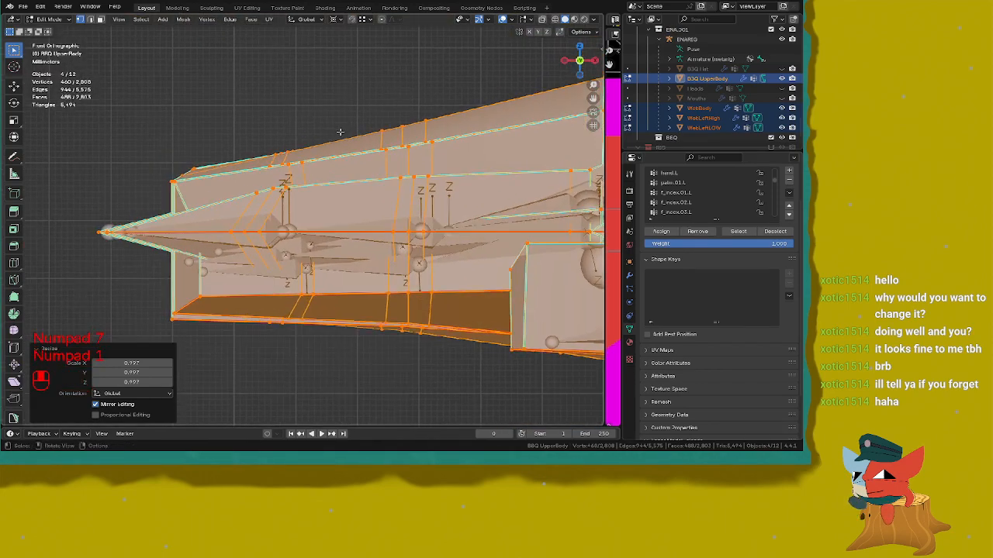
key("s")
right_click(378, 135)
Step: Scale the right arm by 0.998 in top view to fit the finger loops to the bone joints
middle_click_drag(378, 135, 378, 165)
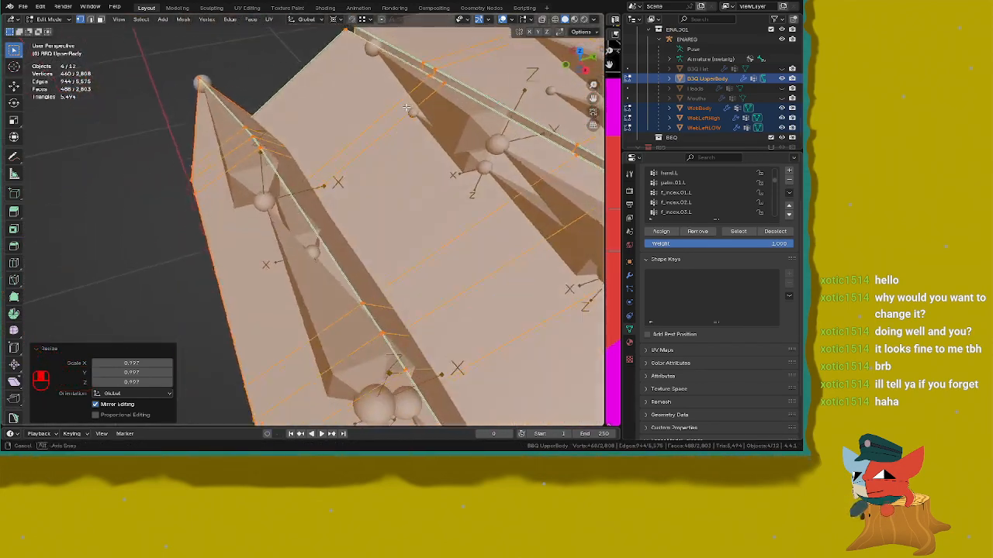
middle_click_drag(406, 108, 346, 109)
key("KP_7")
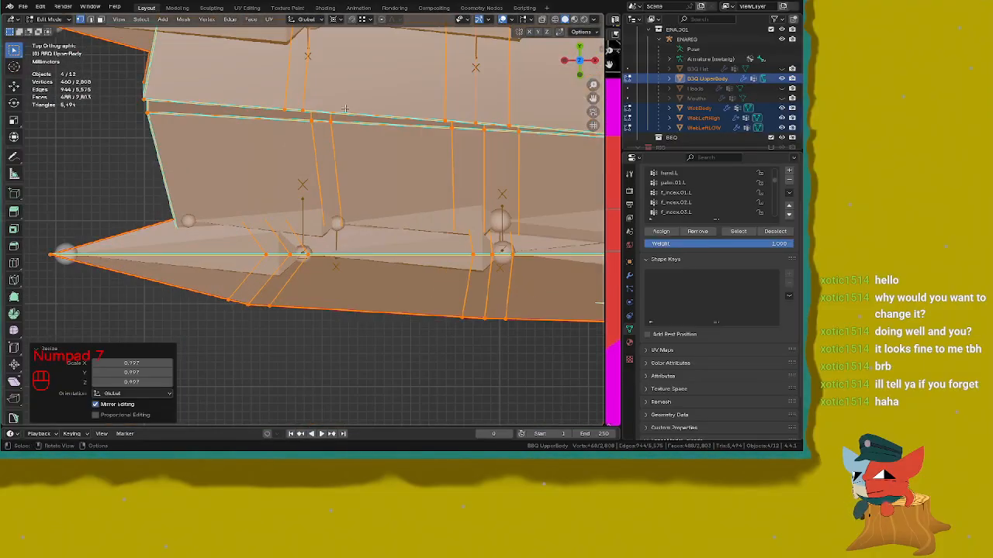
scroll(345, 108, "up", 5)
key("s")
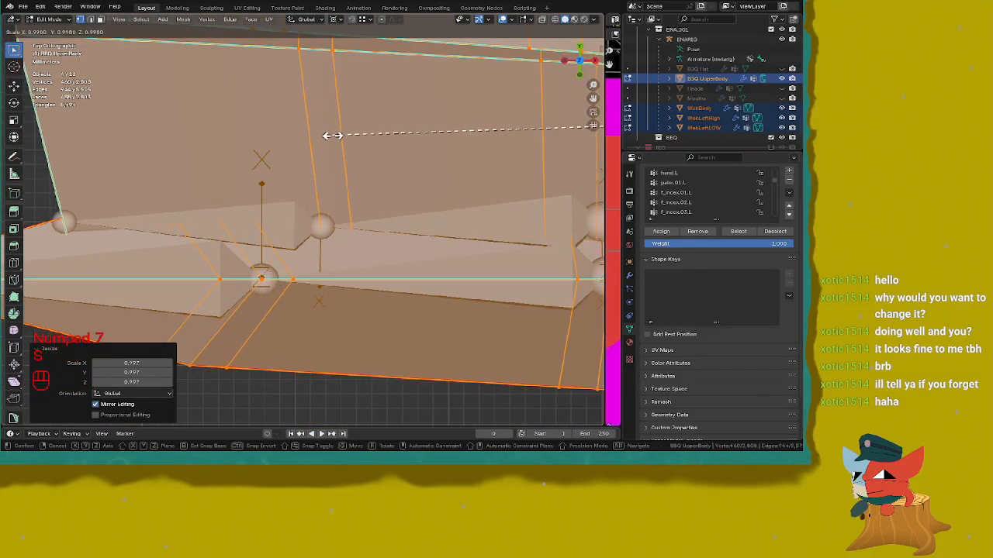
left_click(332, 135)
Step: Check the right hand's fingers and thumb against their bones from several angles, in solid and wireframe shading
scroll(332, 135, "down", 2)
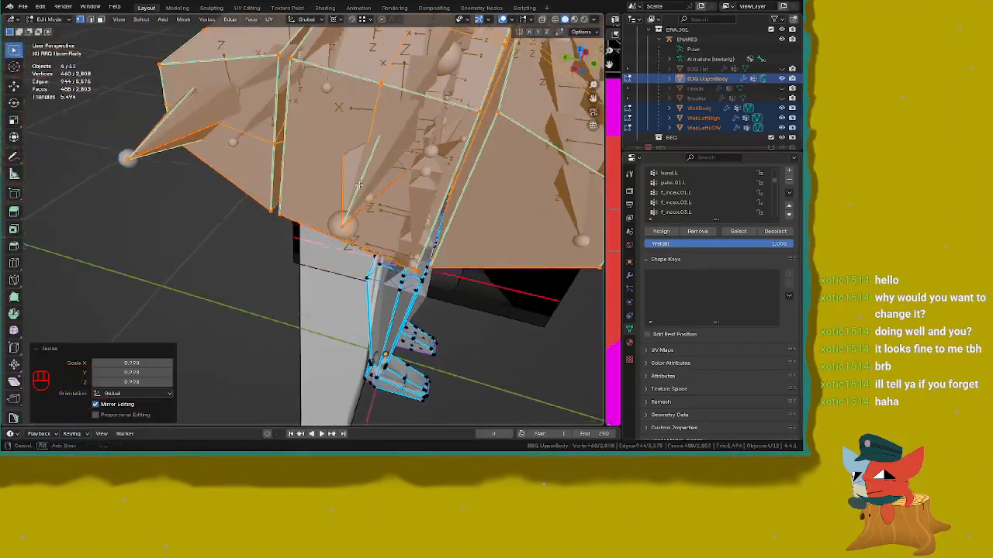
middle_click_drag(309, 231, 321, 134)
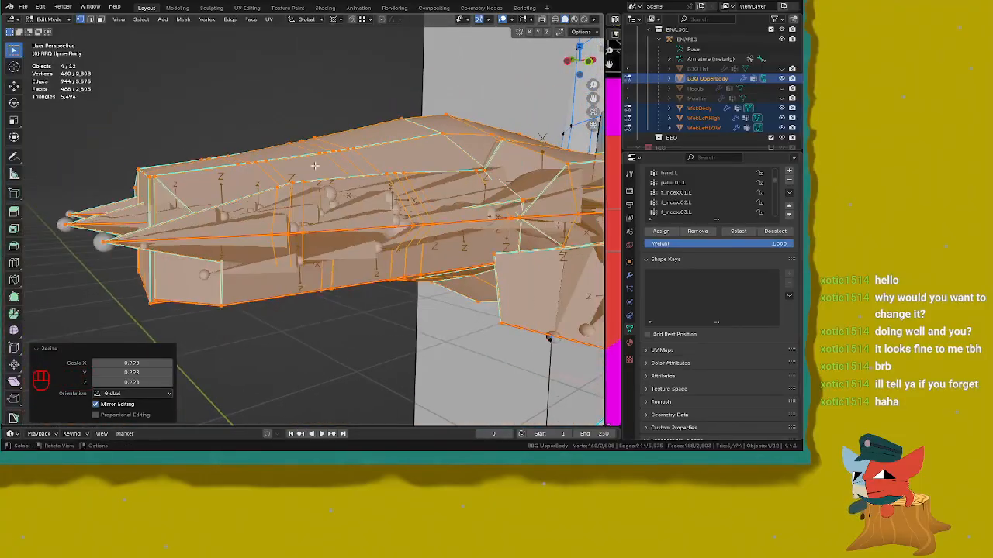
middle_click_drag(211, 262, 218, 205, "shift")
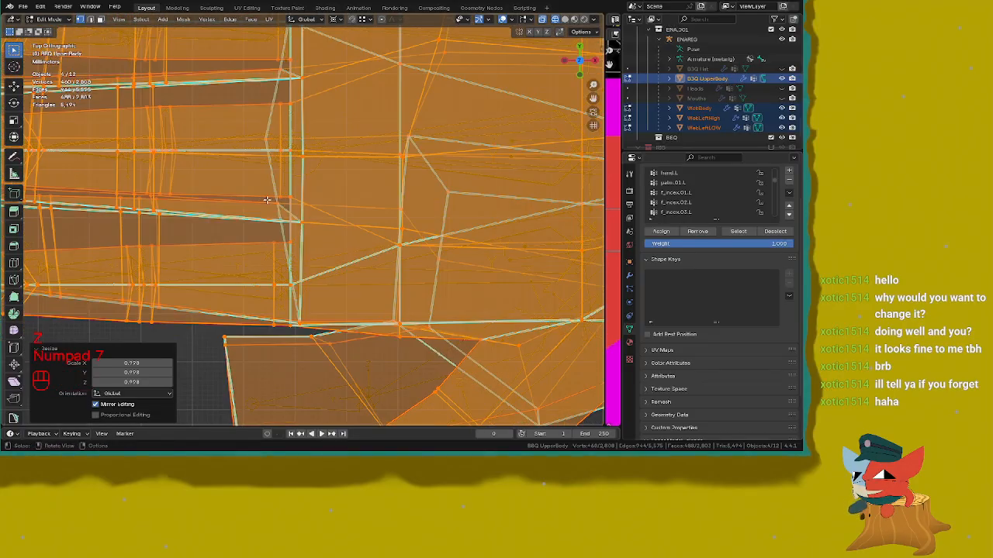
key("z")
left_click(352, 150)
mouse_move(372, 183)
middle_mouse_down("shift")
mouse_move(372, 135)
mouse_move(395, 192)
mouse_move(410, 142)
mouse_move(388, 122)
mouse_move(414, 187)
middle_mouse_up("shift")
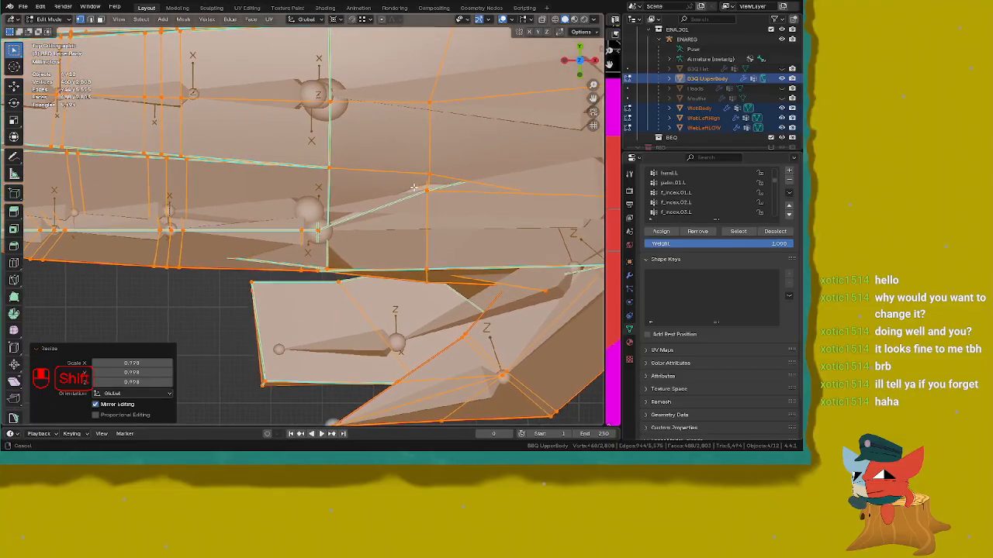
key("z")
mouse_move(251, 186)
middle_mouse_down()
mouse_move(350, 113)
mouse_move(342, 139)
mouse_move(291, 139)
mouse_move(280, 118)
mouse_move(244, 128)
middle_mouse_up()
key("z")
key("z")
left_click(310, 137)
scroll(175, 242, "up", 3)
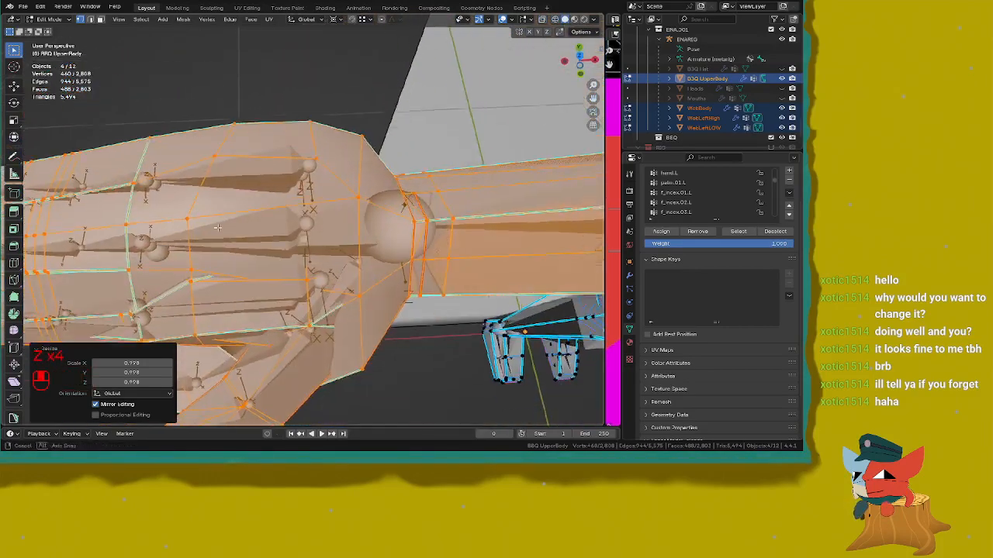
Step: Examine the right wrist, palm and knuckle loops against the hand bones in top view
middle_click_drag(175, 242, 214, 247)
key("KP_7")
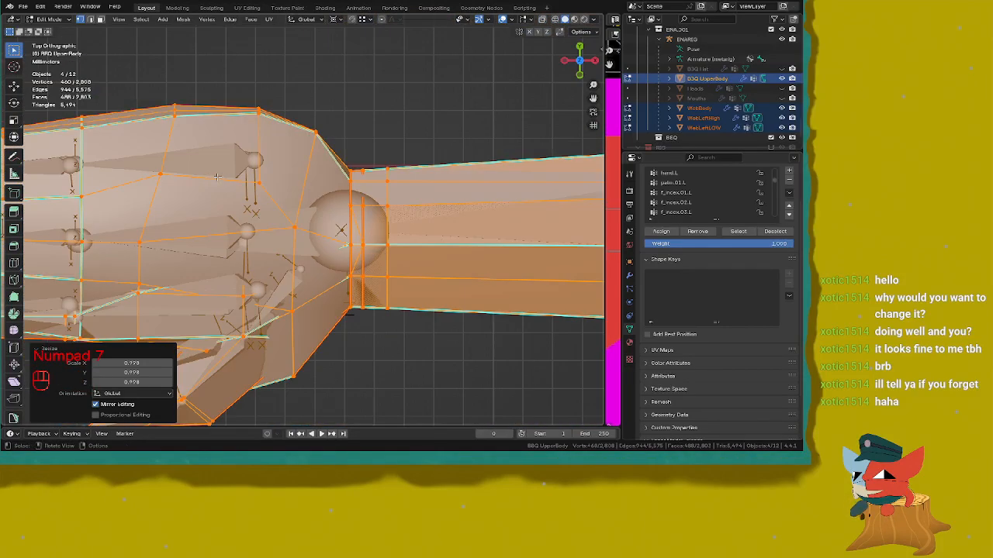
scroll(497, 213, "up", 2)
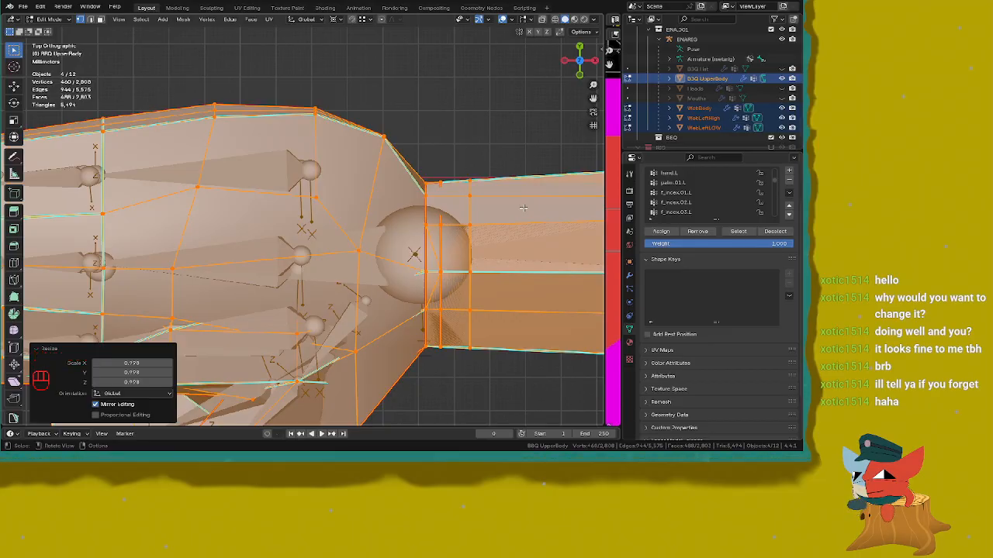
mouse_move(119, 185)
middle_mouse_down()
mouse_move(291, 145)
mouse_move(244, 155)
mouse_move(333, 169)
mouse_move(295, 156)
mouse_move(310, 177)
middle_mouse_up()
key("KP_7")
scroll(276, 147, "up", 3)
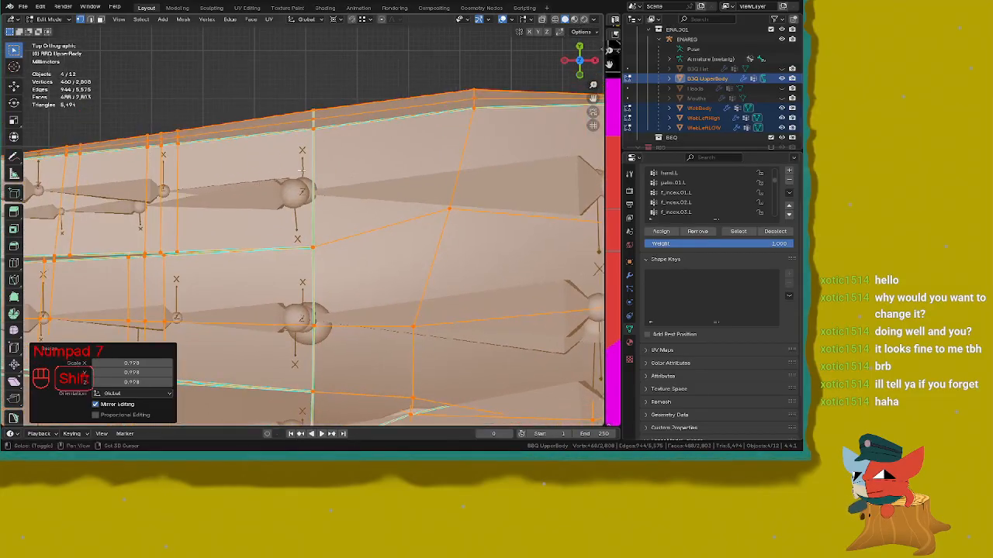
key("z")
middle_click_drag(227, 127, 226, 136, "shift")
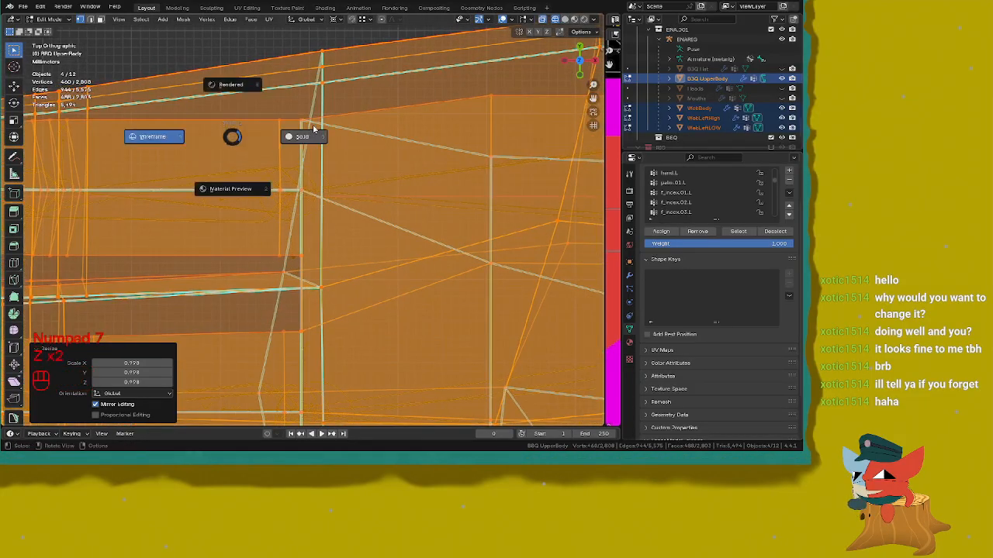
key("z")
key("g")
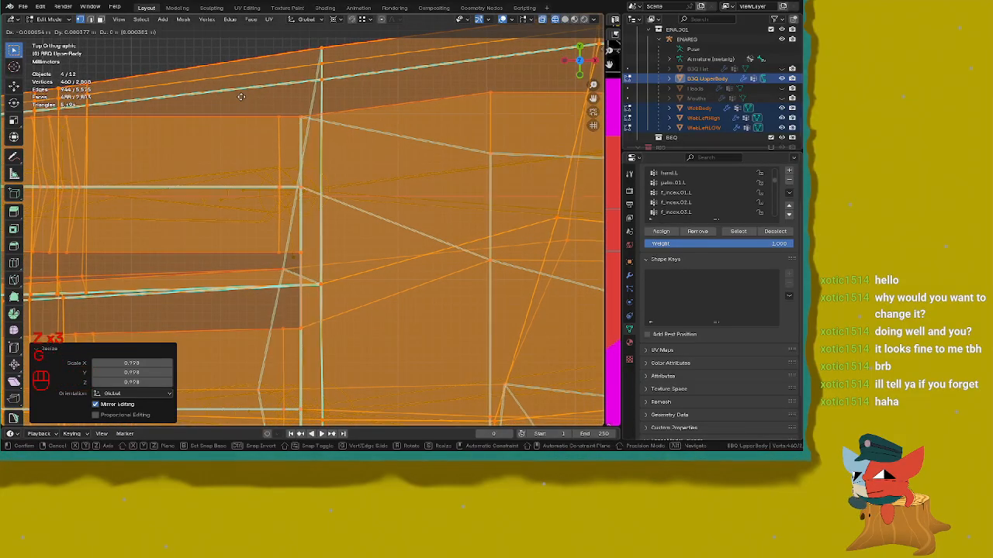
key("s")
right_click(237, 96)
Step: Check the scaled right arm's elbow and finger loops against the bones in solid shading, perspective and top views
key("z")
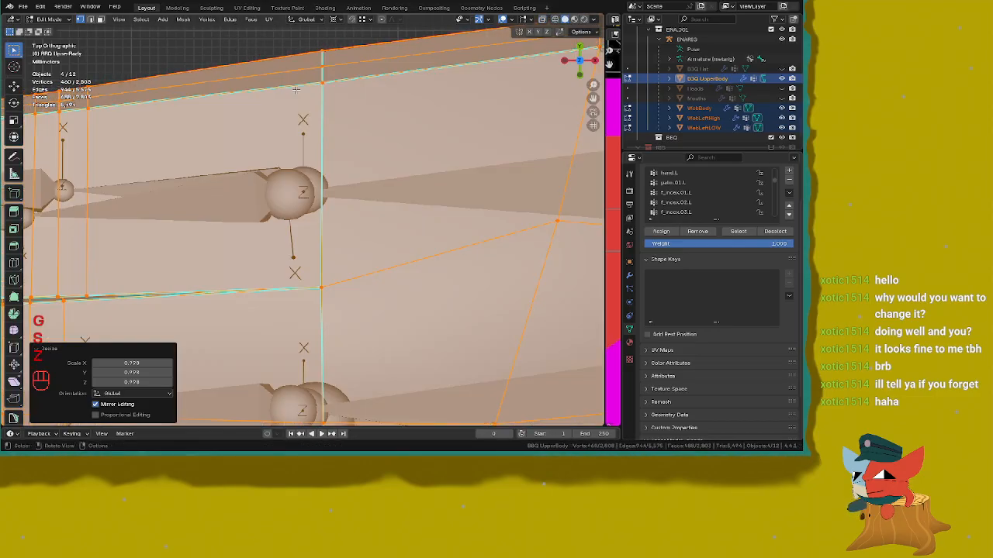
middle_click_drag(282, 102, 264, 124)
middle_click_drag(325, 294, 171, 159)
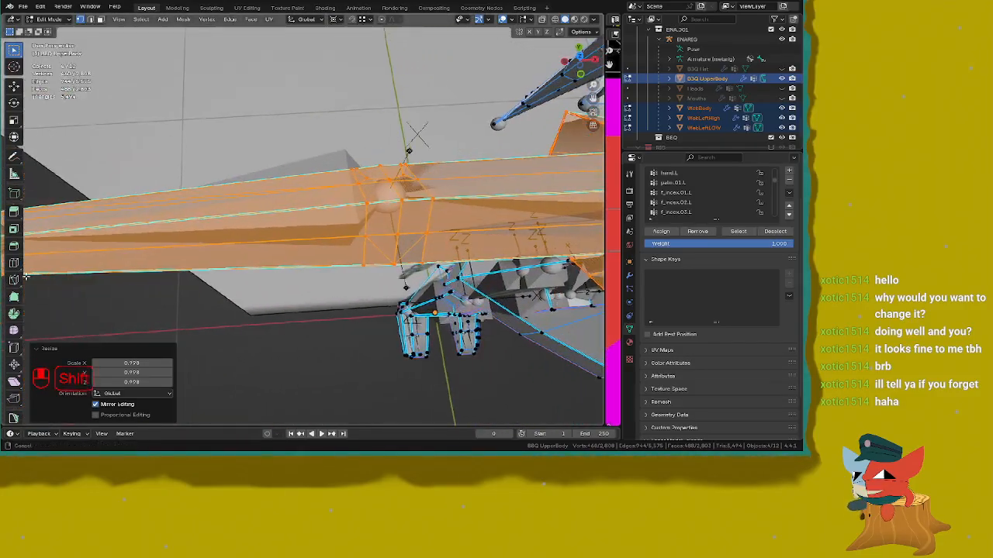
key("KP_7")
scroll(168, 157, "up", 2)
scroll(298, 215, "up", 3)
middle_click_drag(450, 164, 314, 233, "shift")
scroll(314, 232, "down", 9)
scroll(314, 233, "down", 3)
Step: Save the file and return to Object Mode with the head framed from the front
key("ctrl+s")
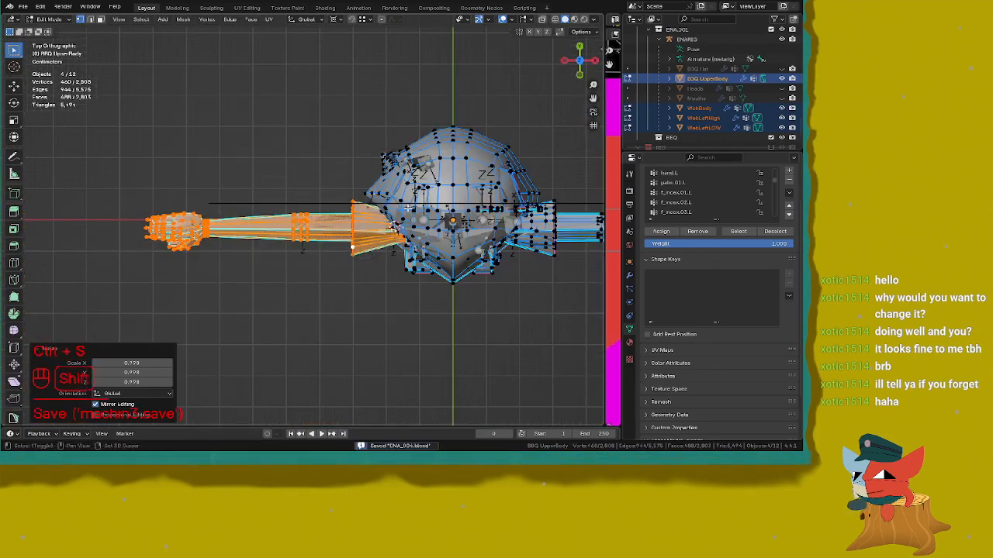
key("shift+Tab")
key("shift+Tab")
key("KP_1")
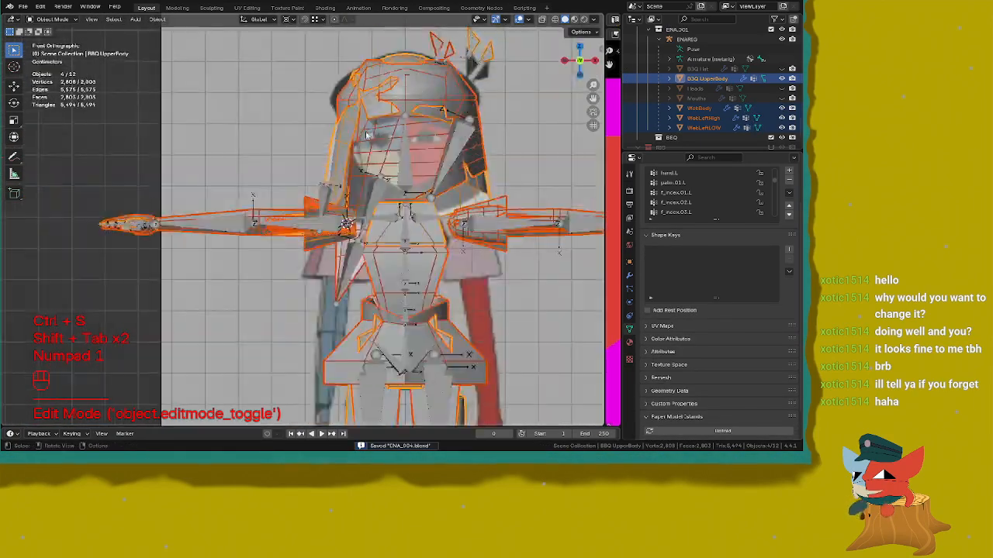
scroll(443, 91, "up", 4)
key("ctrl+s")
scroll(442, 92, "up", 3)
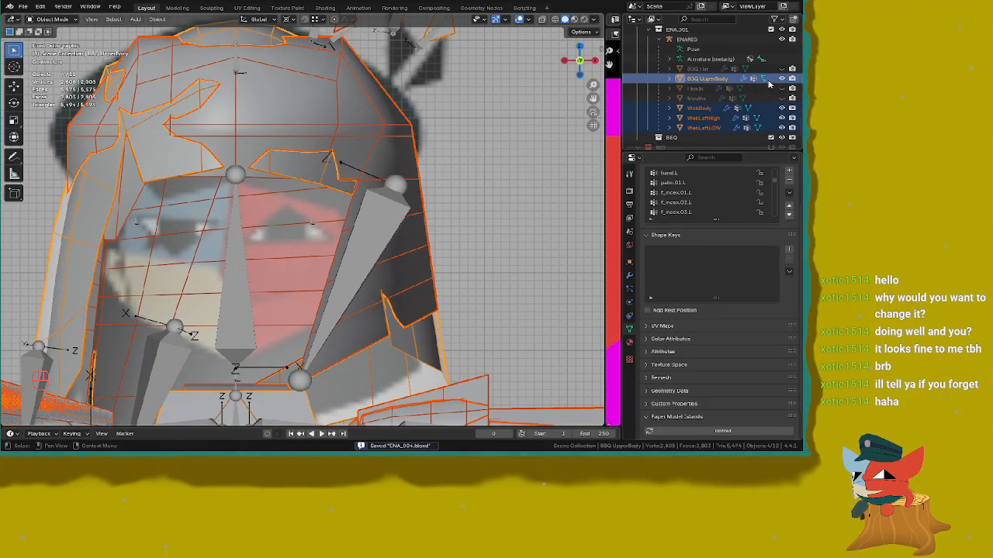
Step: Hide the WebLeftHigh and WebLeftLOW meshes and show the Mouths, Heads and BBQ Hat meshes
left_click(781, 118)
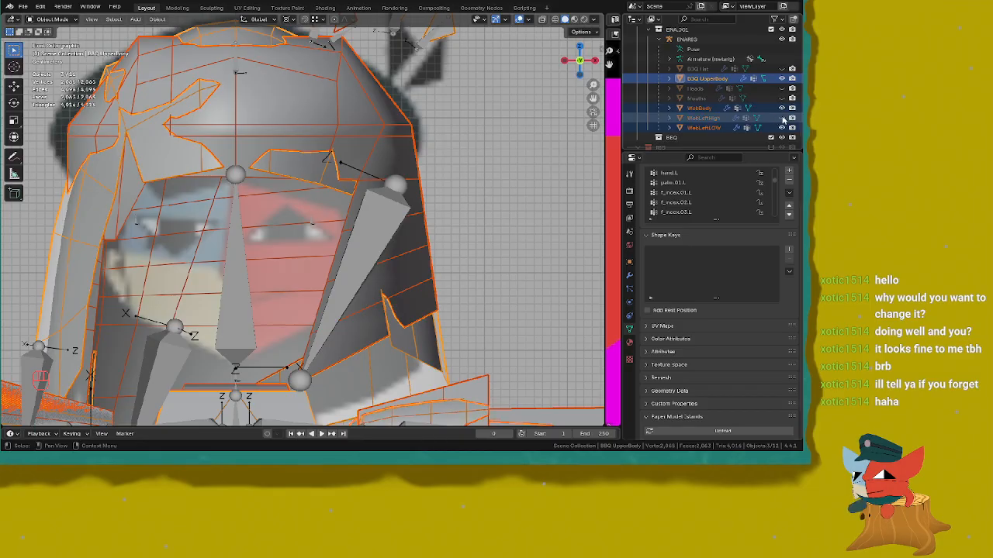
left_click(781, 127)
key("shift+Tab")
left_click(718, 107)
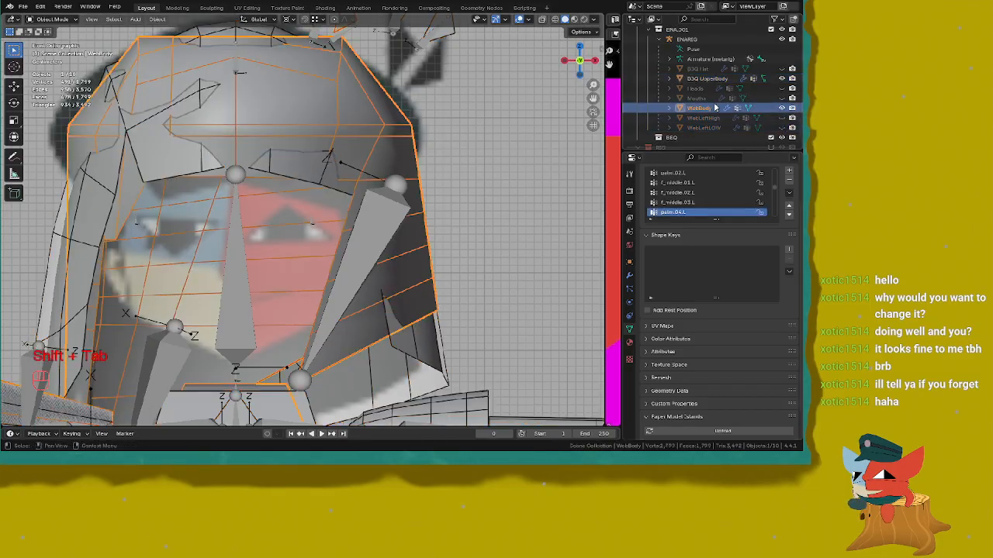
left_click(781, 98)
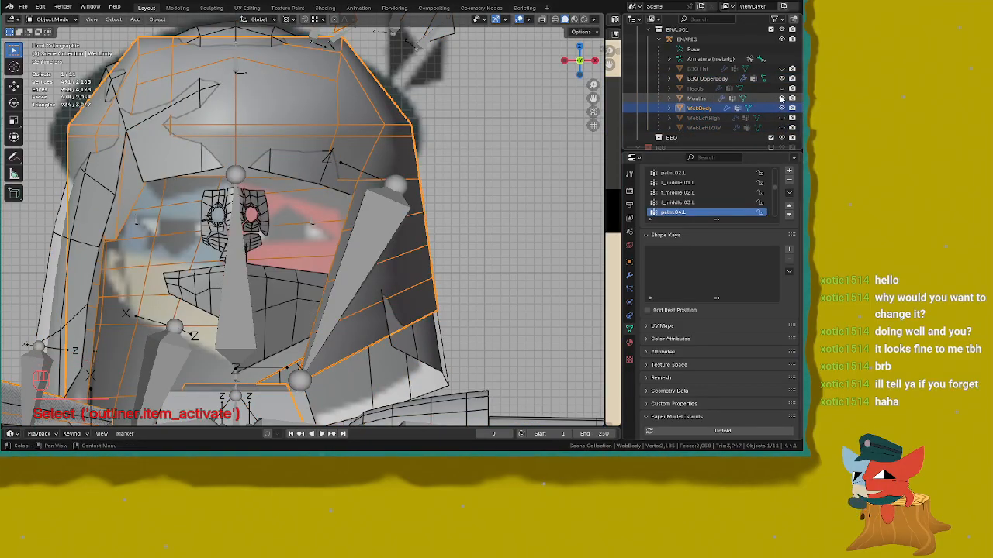
left_click(781, 87)
left_click(781, 69)
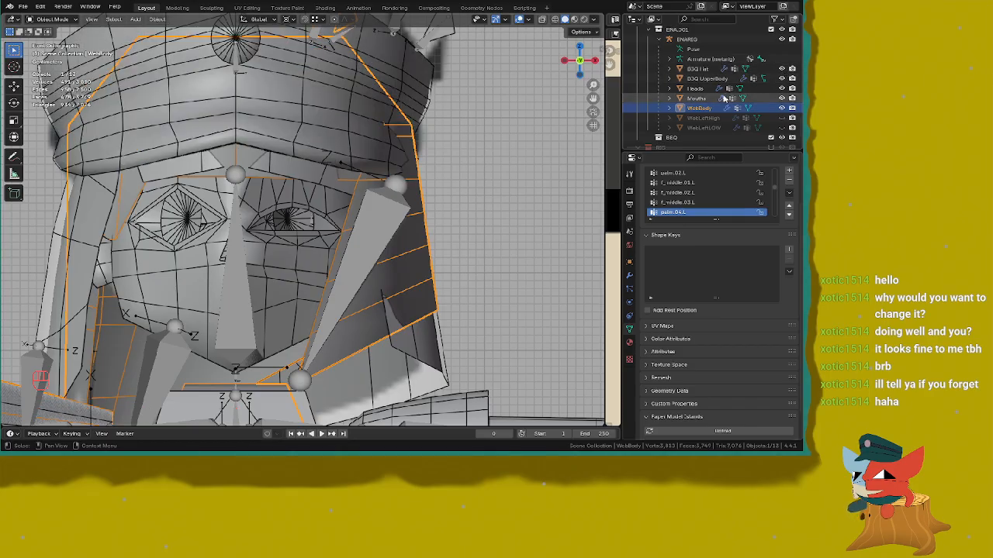
Step: Make Basis the active shape key of the Mouths mesh and check the shape keys of the Heads mesh
left_click(701, 111)
scroll(429, 213, "down", 2)
middle_click_drag(429, 214, 419, 161, "shift")
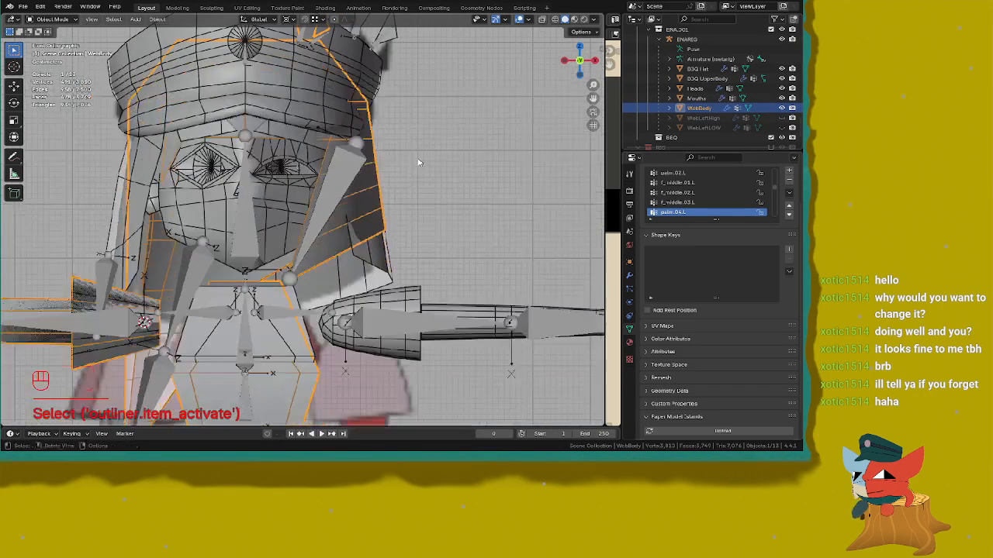
left_click(702, 98)
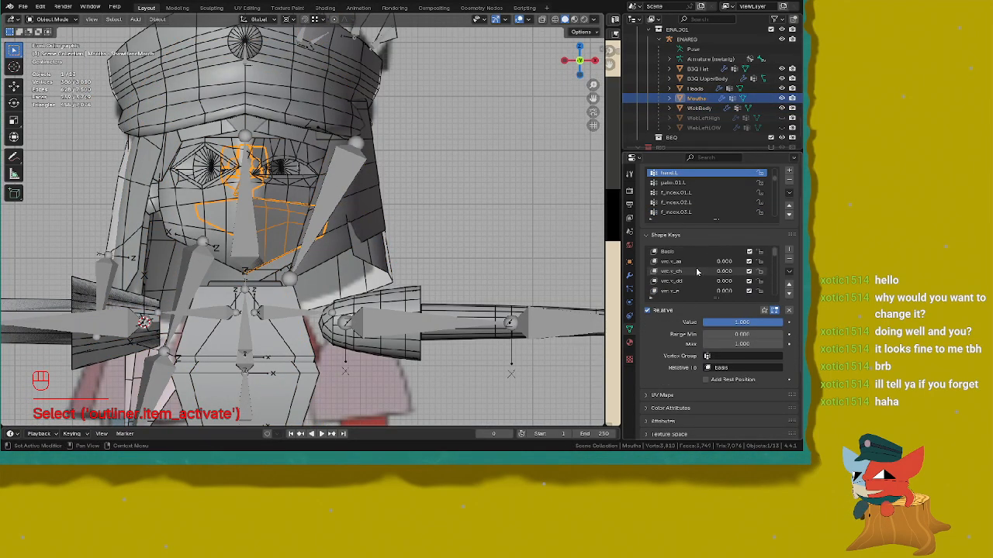
left_click(682, 252)
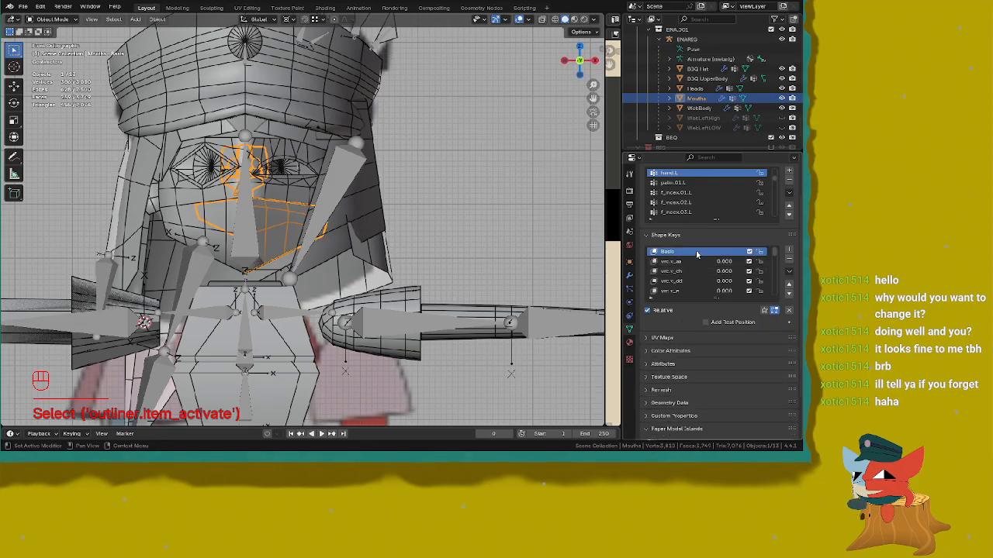
left_click(695, 90)
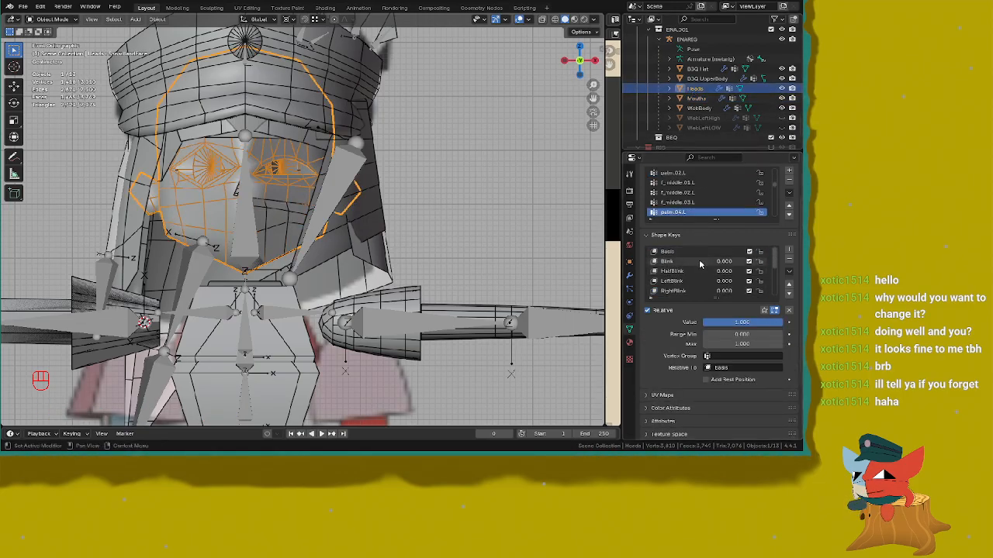
Step: Open BBQ Hat, BBQ UpperBody, Heads, Mouths and WebBody together in Edit Mode and deselect all their geometry
left_click(704, 76)
left_click(702, 69)
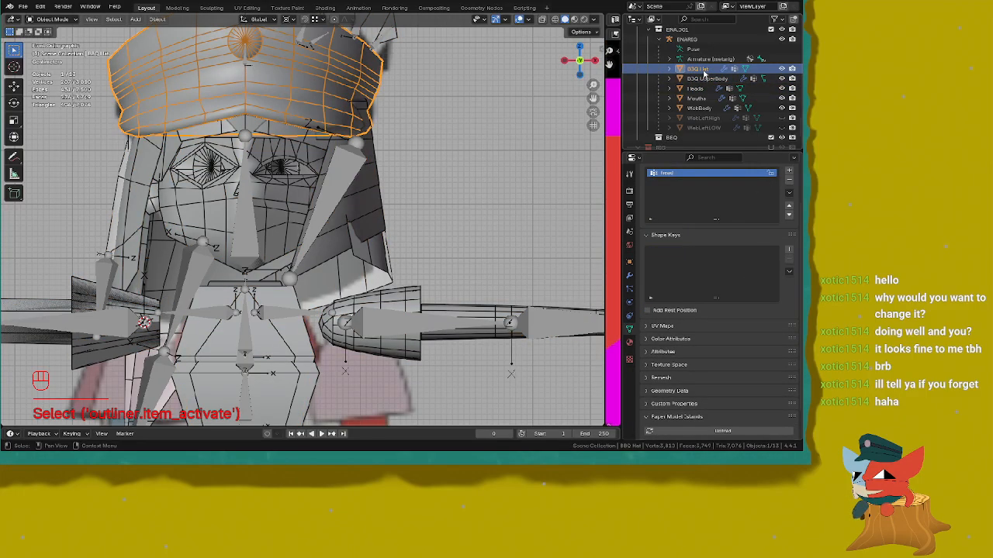
left_click(700, 108, "shift")
key("Tab")
scroll(384, 221, "down", 2)
key("z")
key("z")
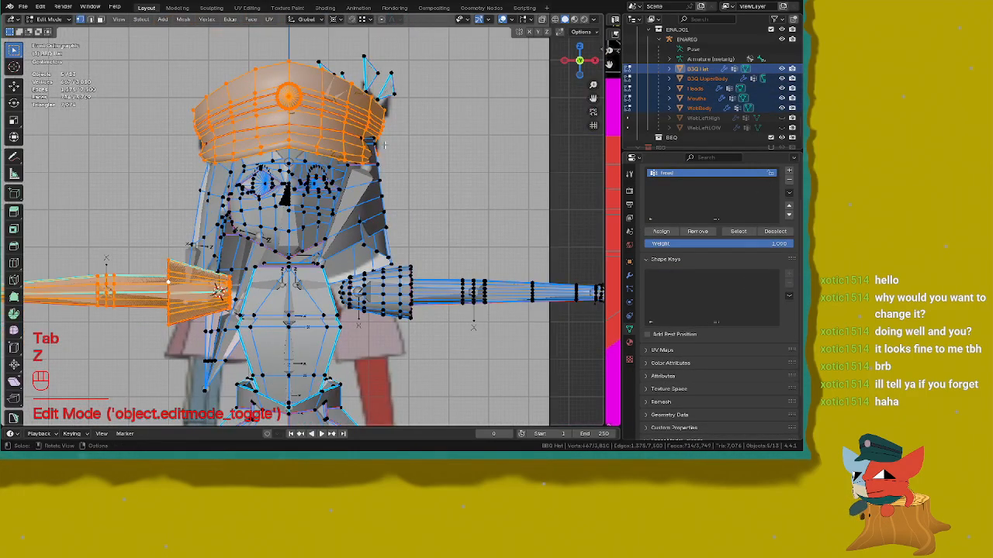
middle_click_drag(181, 135, 217, 151, "shift")
scroll(233, 151, "up", 2)
key("alt+a")
middle_click_drag(308, 151, 290, 176, "shift")
key("z")
scroll(403, 93, "down", 1)
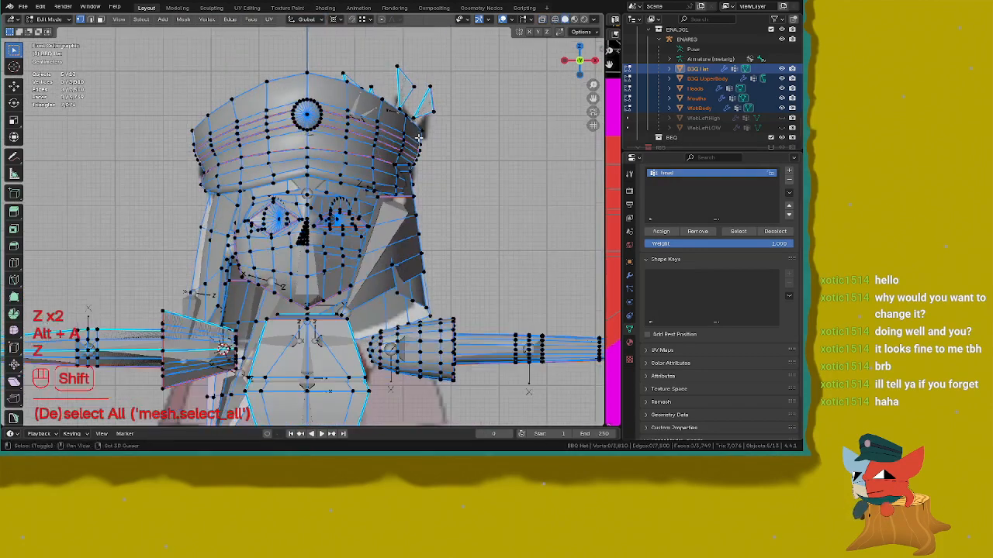
Step: Select the linked geometry of the hat, its horns, the head and the hair
middle_click_drag(413, 66, 380, 96, "shift")
key("l")
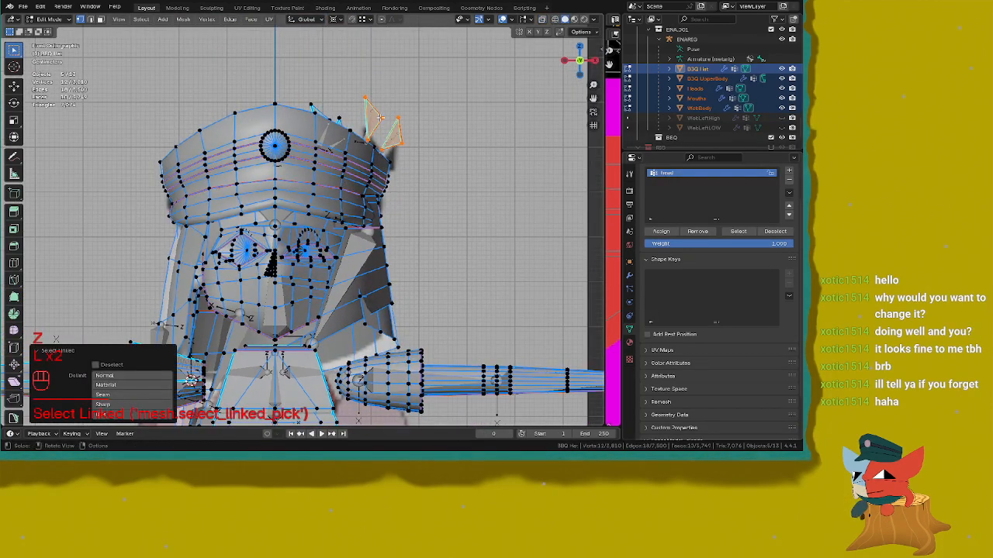
key("l")
key("l")
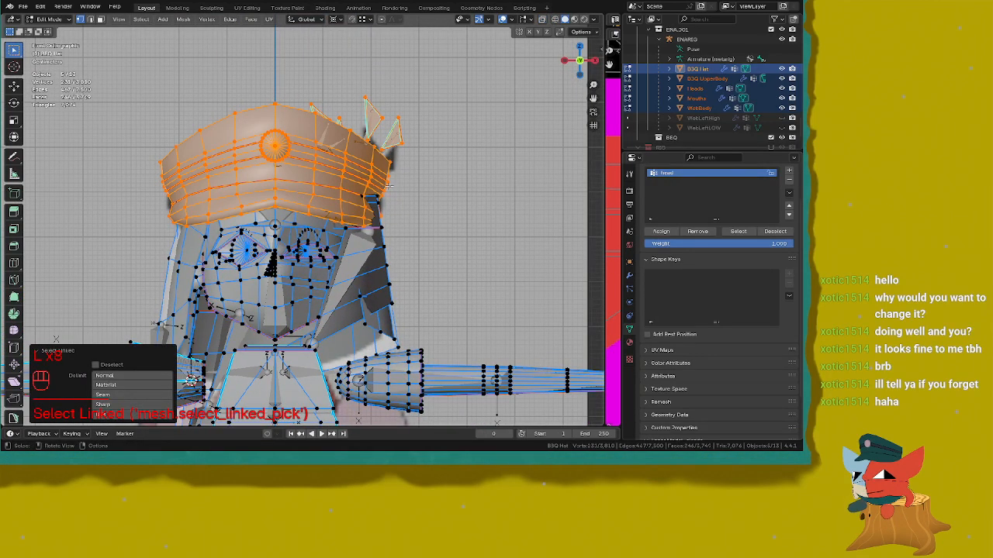
scroll(389, 186, "down", 2)
key("z")
middle_click_drag(349, 208, 349, 175, "shift")
scroll(349, 176, "up", 3)
key("l")
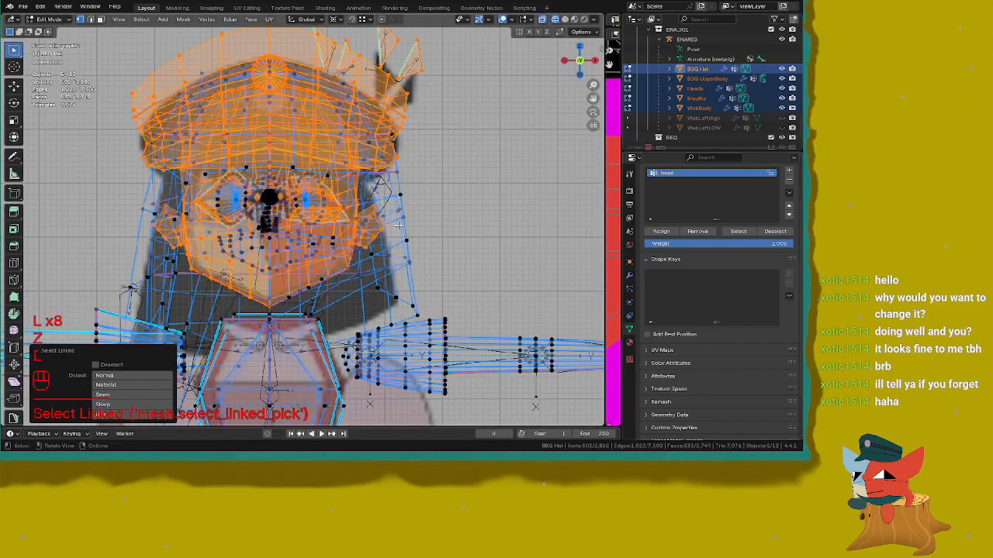
key("l")
scroll(308, 195, "down", 2)
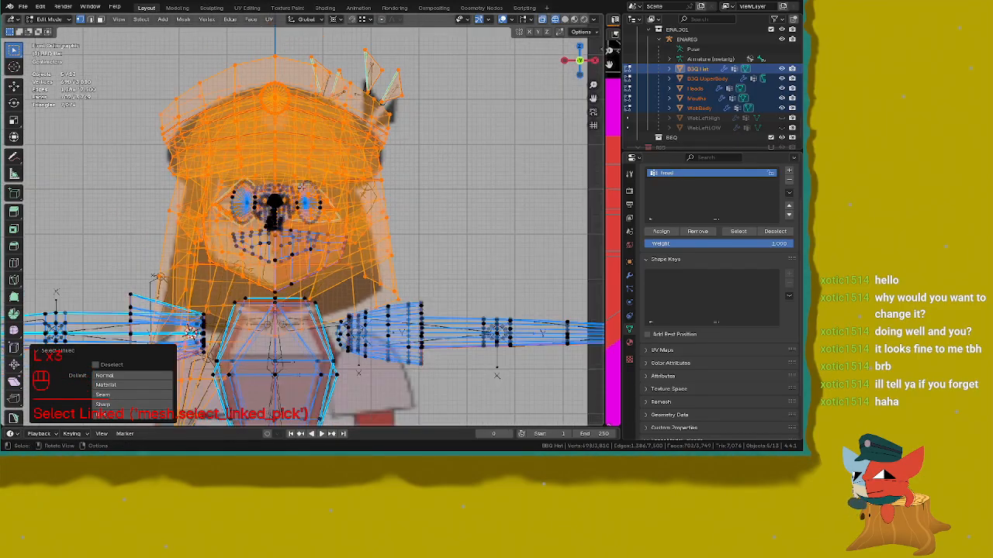
Step: Add the remaining eye, nose and mouth geometry in the middle of the face to the selection using Circle Select
scroll(318, 187, "up", 2)
key("l")
key("l")
key("l")
key("c")
scroll(321, 177, "up", 3)
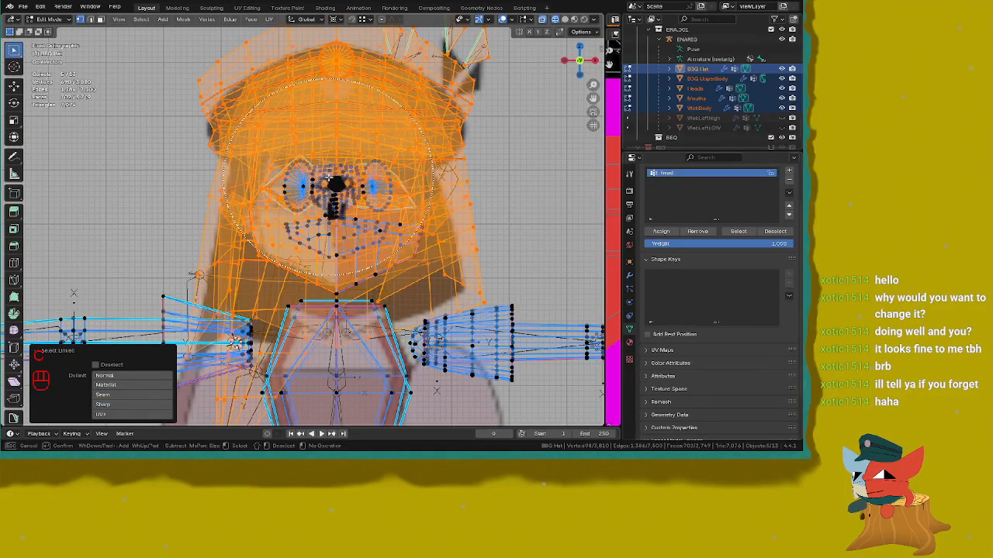
left_click(334, 180)
right_click(341, 174)
middle_click_drag(345, 168, 315, 120, "shift")
scroll(314, 119, "up", 3)
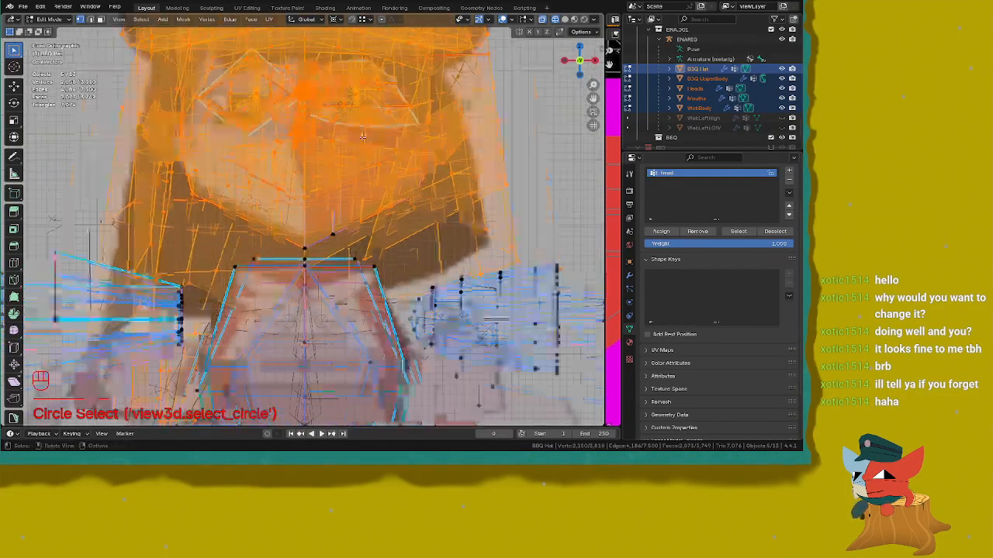
key("c")
right_click(291, 153)
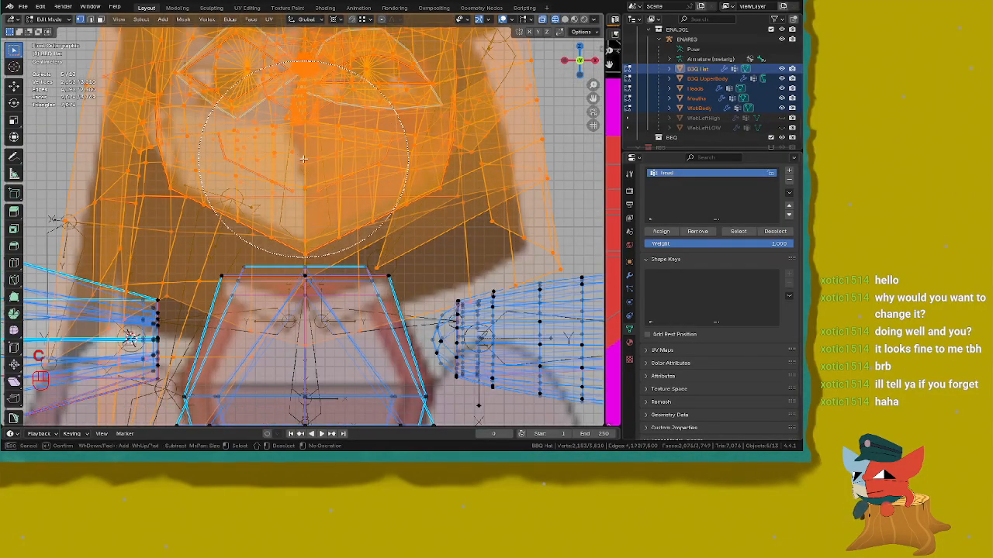
Step: Move the selected head geometry upward to check for parts left behind, and undo the move
scroll(310, 193, "down", 4)
key("g")
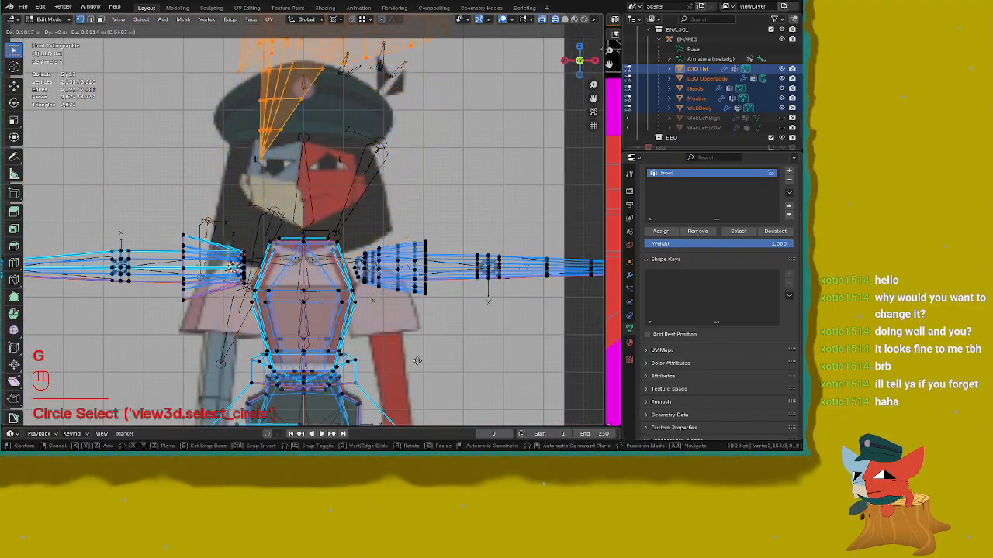
left_click(414, 302)
key("z")
left_click(553, 284)
scroll(378, 124, "down", 3)
mouse_move(377, 124)
middle_mouse_down("shift")
mouse_move(378, 166)
mouse_move(341, 160)
middle_mouse_up("shift")
mouse_move(341, 159)
middle_mouse_down("ctrl")
mouse_move(338, 201)
mouse_move(270, 119)
middle_mouse_up("ctrl")
key("ctrl+z")
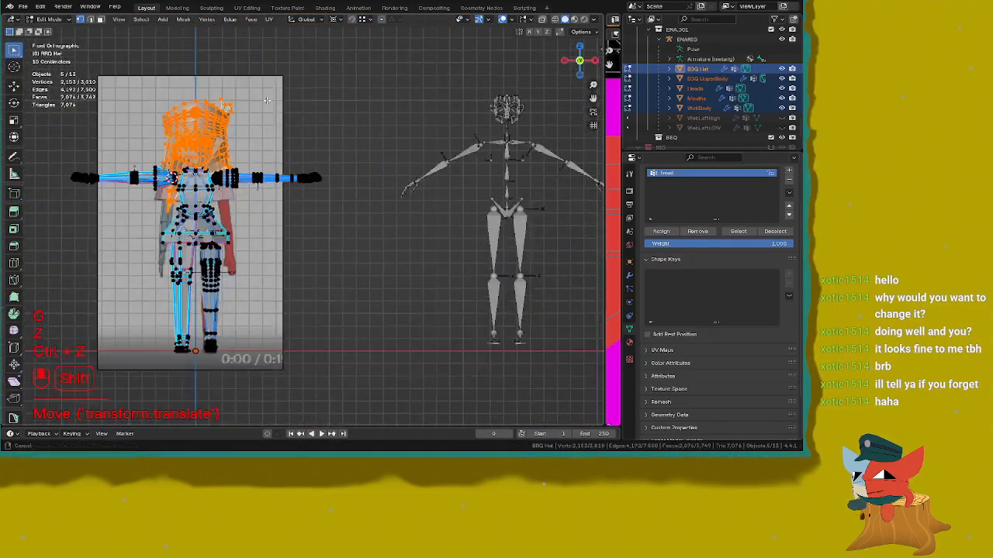
Step: Add the loose linked pieces above the left hand to the selection, comparing them with the WebLeftLOW mesh
scroll(333, 93, "up", 4)
scroll(357, 202, "up", 2)
middle_click_drag(332, 93, 371, 295, "shift")
middle_click_drag(371, 295, 375, 372, "shift")
scroll(375, 272, "up", 3)
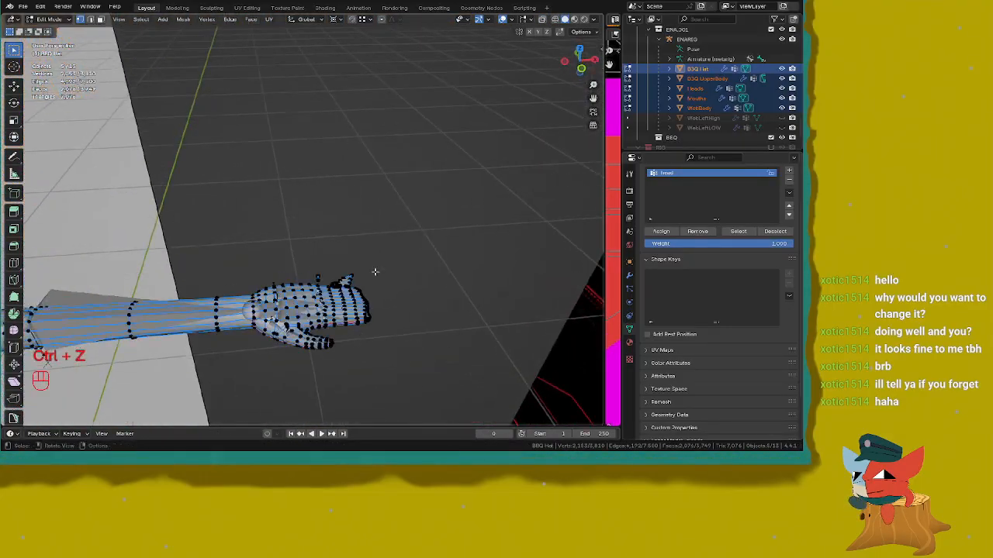
middle_click_drag(374, 272, 299, 206)
scroll(321, 208, "up", 4)
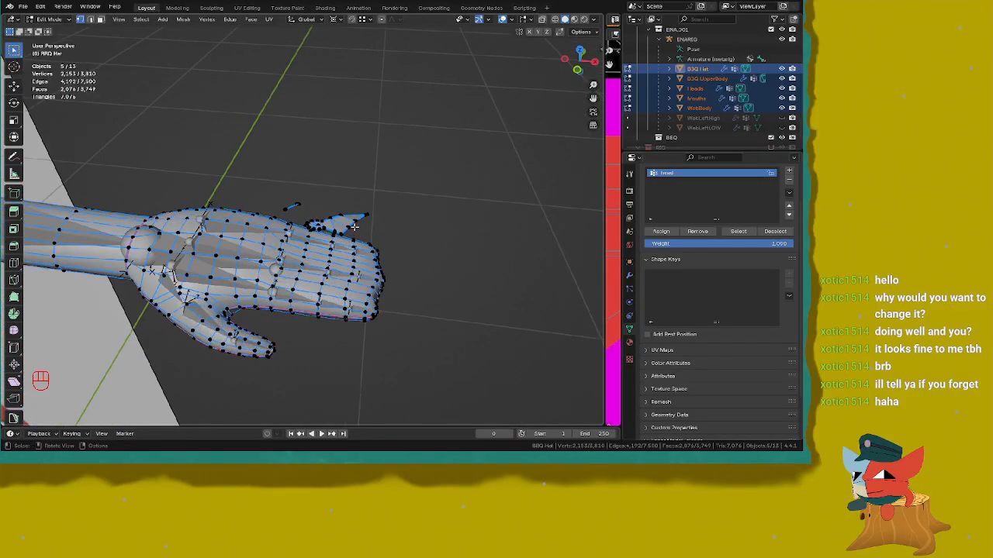
key("l")
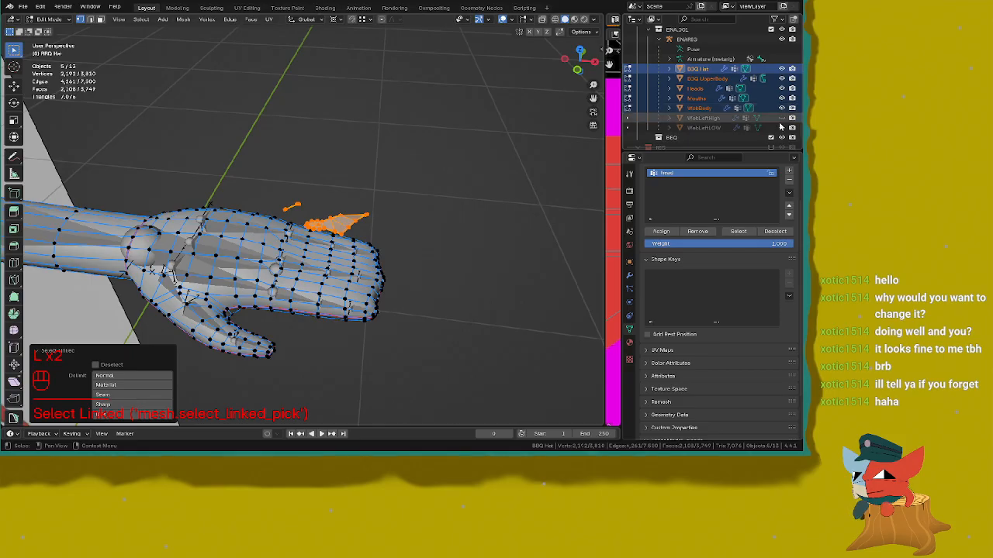
left_click(782, 128)
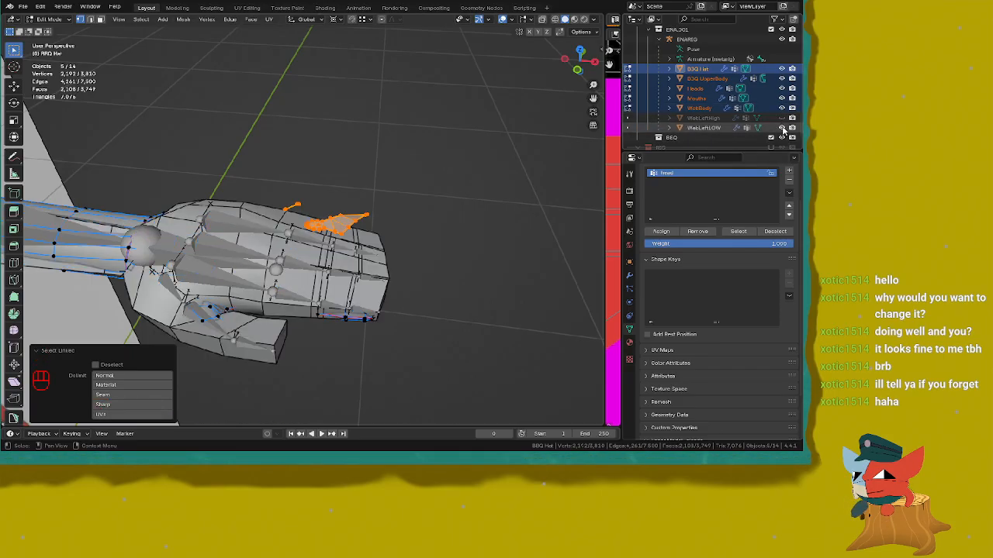
left_click(782, 128)
Step: Add the loose linked pieces above the right hand to the selection
scroll(215, 186, "down", 5)
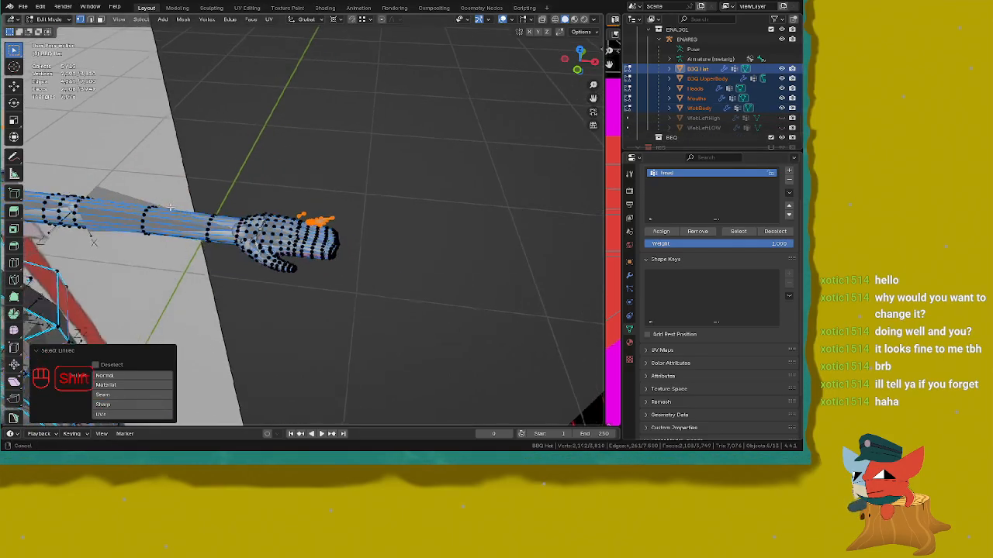
middle_click_drag(54, 140, 578, 193, "shift")
middle_click_drag(147, 260, 413, 191, "ctrl")
middle_click_drag(116, 318, 365, 206, "shift")
scroll(364, 206, "up", 2)
middle_click_drag(132, 213, 211, 227, "shift")
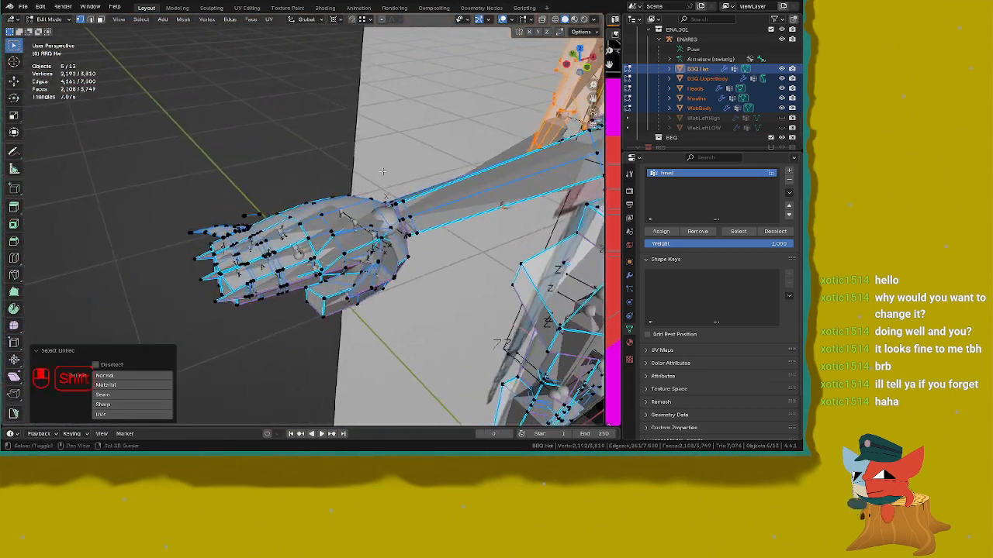
scroll(211, 227, "up", 1)
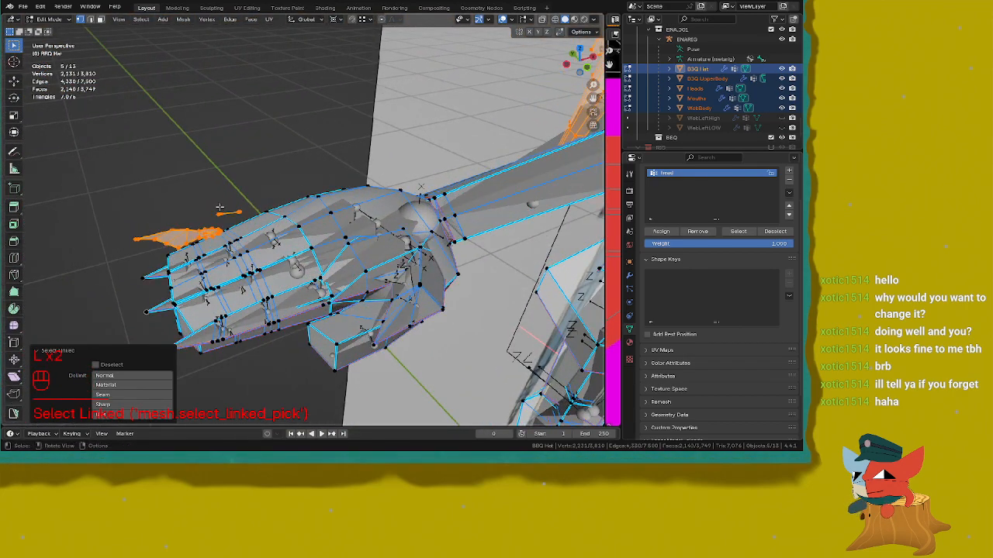
Step: Save the file with this selection in front view and return the five meshes to Object Mode
key("KP_1")
scroll(342, 163, "down", 3)
key("ctrl+s")
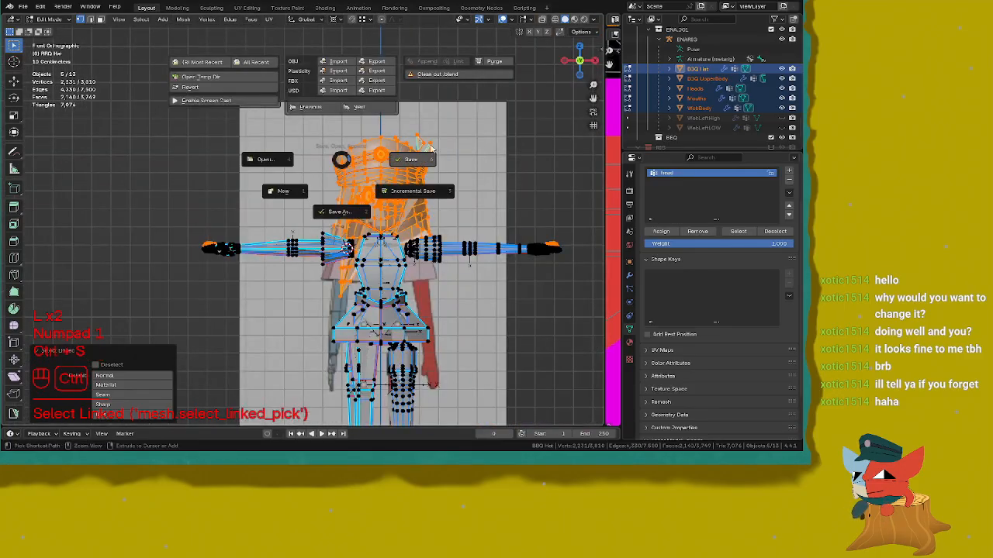
left_click(432, 147)
scroll(240, 234, "up", 6)
key("Tab")
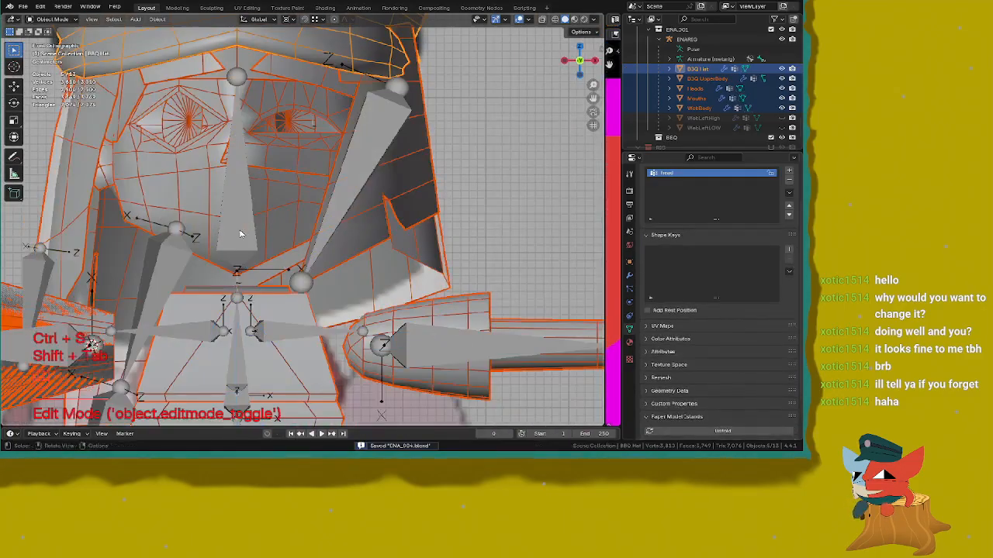
Step: Snap the 3D cursor to the armature joint at the base of the head bone and save the file
scroll(240, 234, "up", 3)
left_click(309, 242)
key("Tab")
scroll(310, 186, "up", 3)
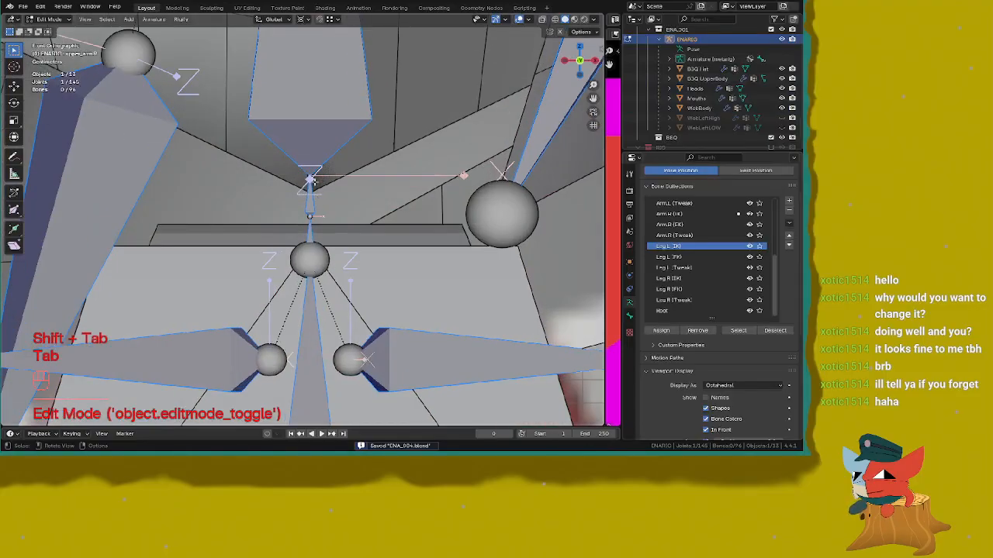
left_click(308, 180)
key("shift+s")
left_click(341, 247)
scroll(333, 225, "down", 3)
key("ctrl+s")
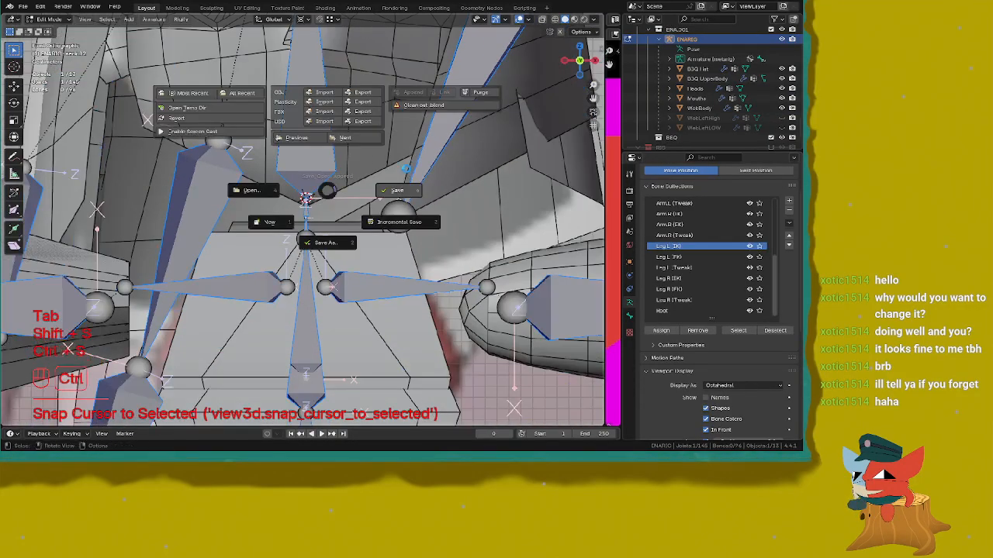
left_click(412, 186)
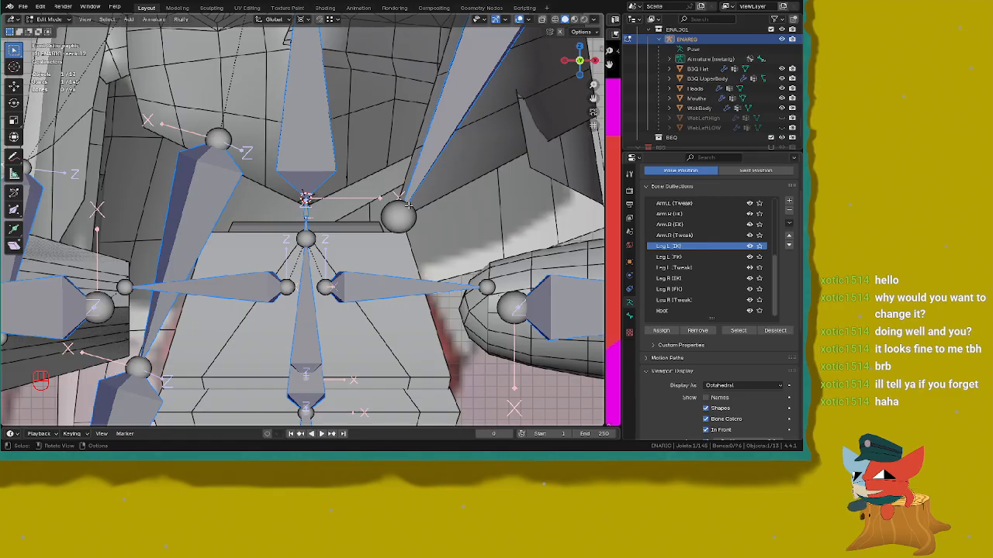
scroll(261, 242, "down", 10)
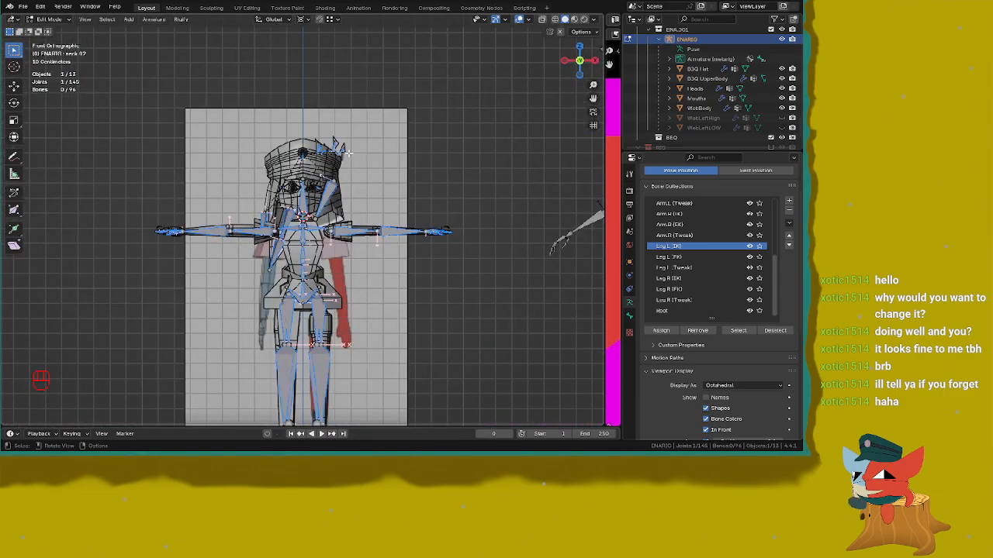
Step: Reselect the five meshes from BBQ Hat to WebBody and open them together in Edit Mode
key("Tab")
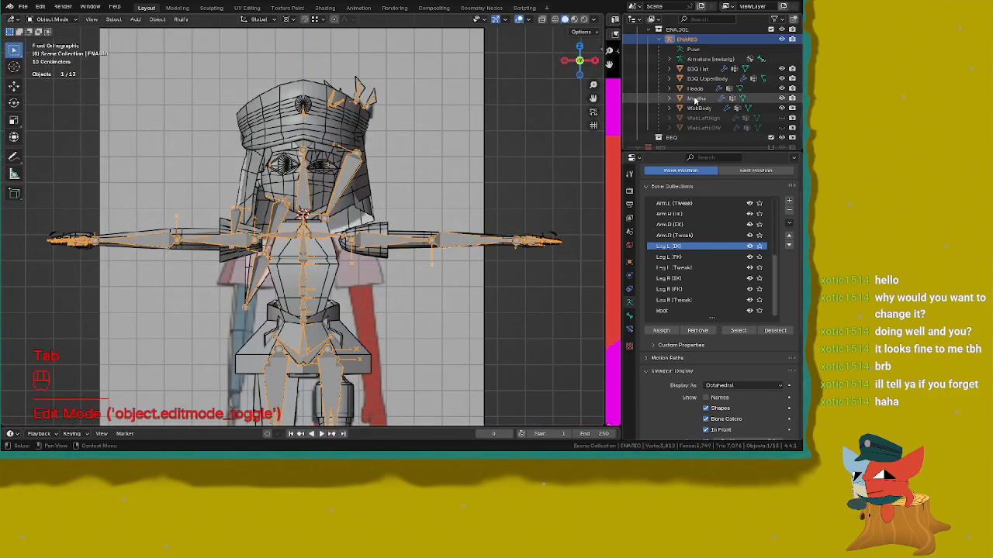
left_click(699, 101)
left_click(697, 108)
left_click(691, 70, "shift")
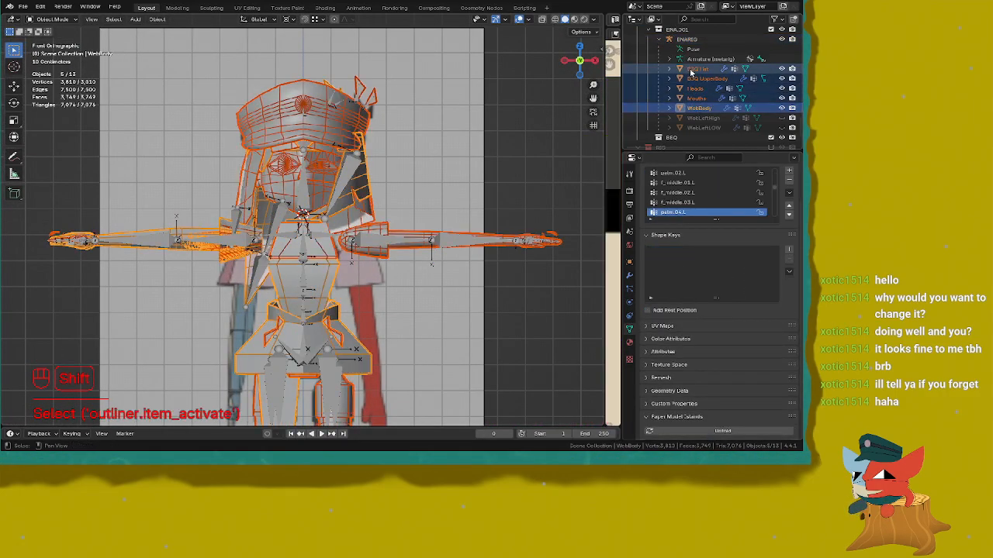
key("Tab")
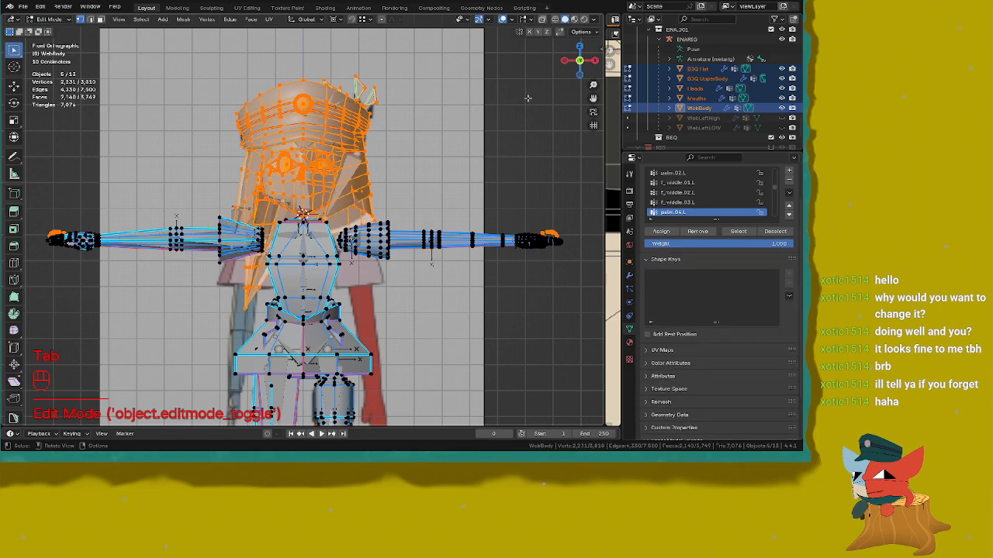
key("s")
right_click(496, 103)
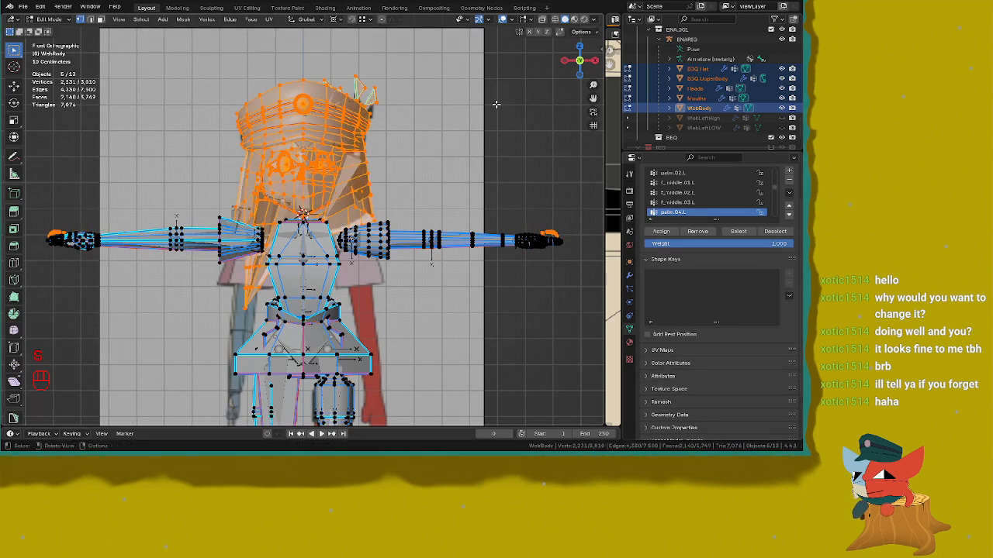
Step: Scale the selected head, hair and hat geometry to about 0.98 from the 3D cursor, guided by the bones around the hat
scroll(495, 103, "up", 6)
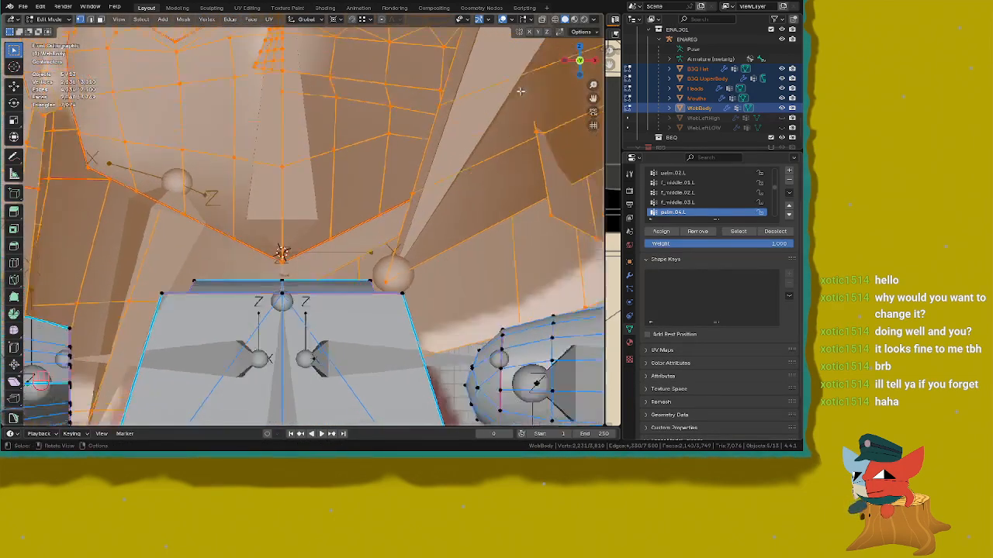
scroll(520, 92, "down", 4)
middle_click_drag(518, 87, 521, 98, "shift")
scroll(517, 95, "up", 3)
middle_click_drag(505, 51, 483, 160, "shift")
scroll(483, 121, "down", 3)
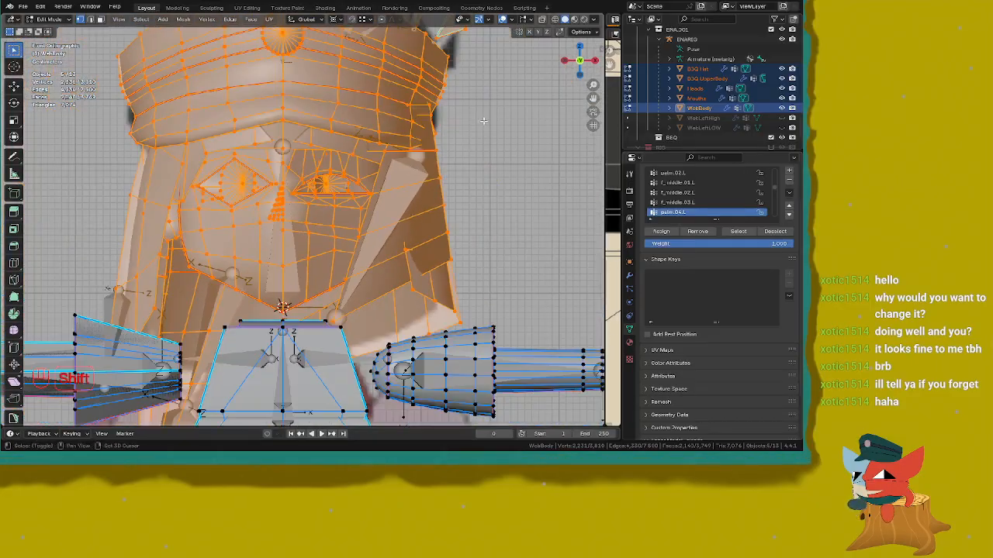
middle_click_drag(483, 121, 425, 236, "shift")
scroll(475, 124, "up", 3)
middle_click_drag(499, 35, 433, 205, "shift")
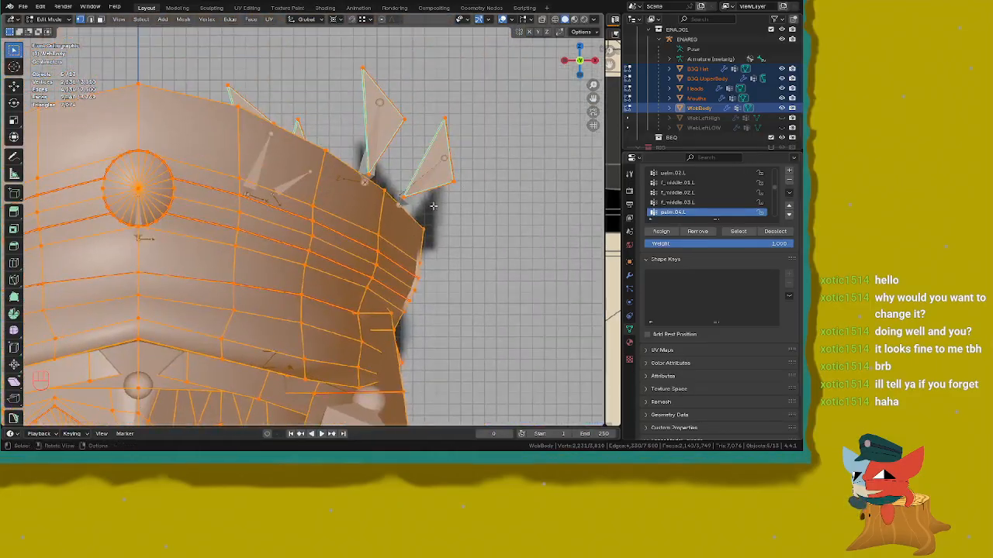
key("s")
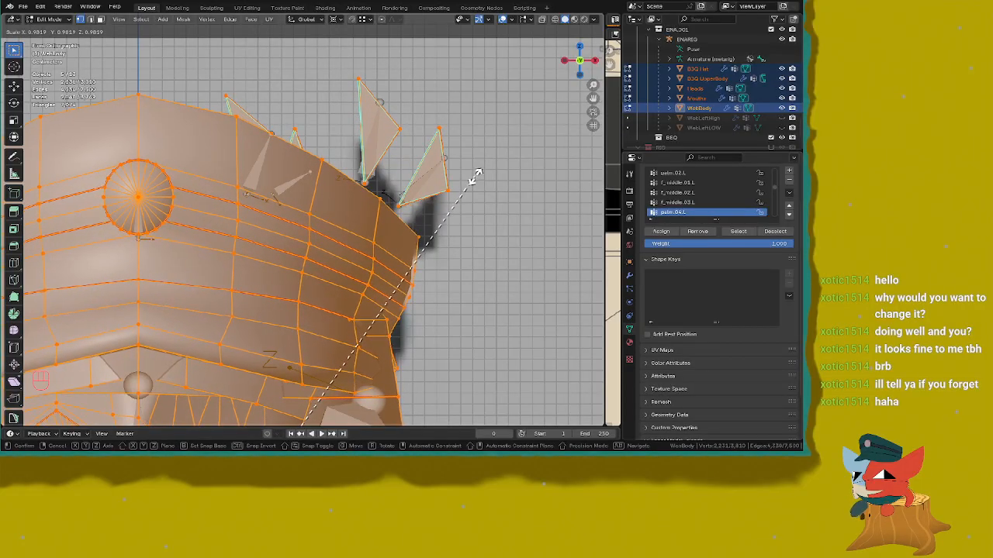
left_click(476, 176)
Step: Try scaling the head selection by 0.984 to meet the hat's spike bones, inspect the pieces above the hands, and undo the scaling
scroll(446, 194, "up", 6)
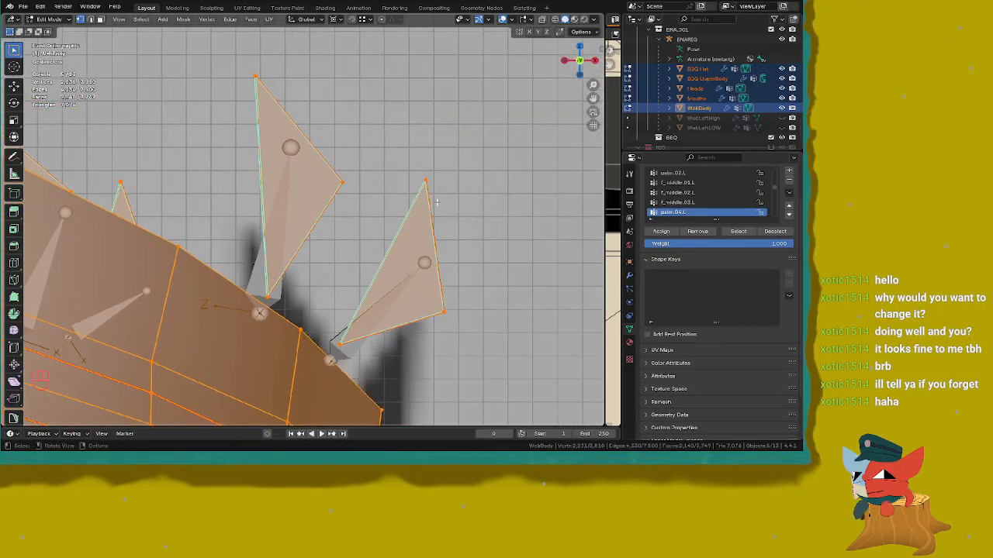
key("s")
left_click(423, 219)
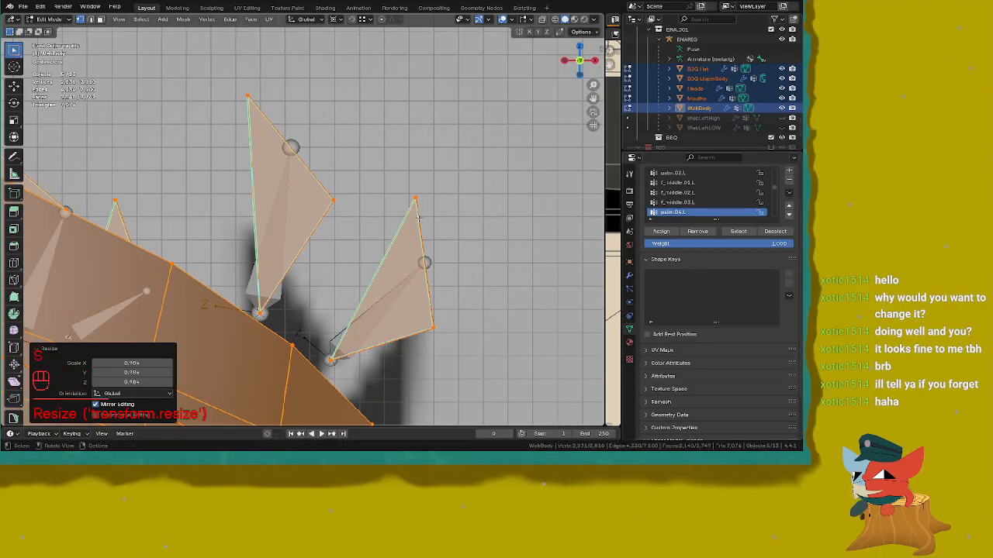
scroll(418, 218, "down", 8)
middle_click_drag(527, 388, 348, 253, "shift")
scroll(307, 195, "up", 5)
scroll(362, 222, "down", 3)
key("KP_1")
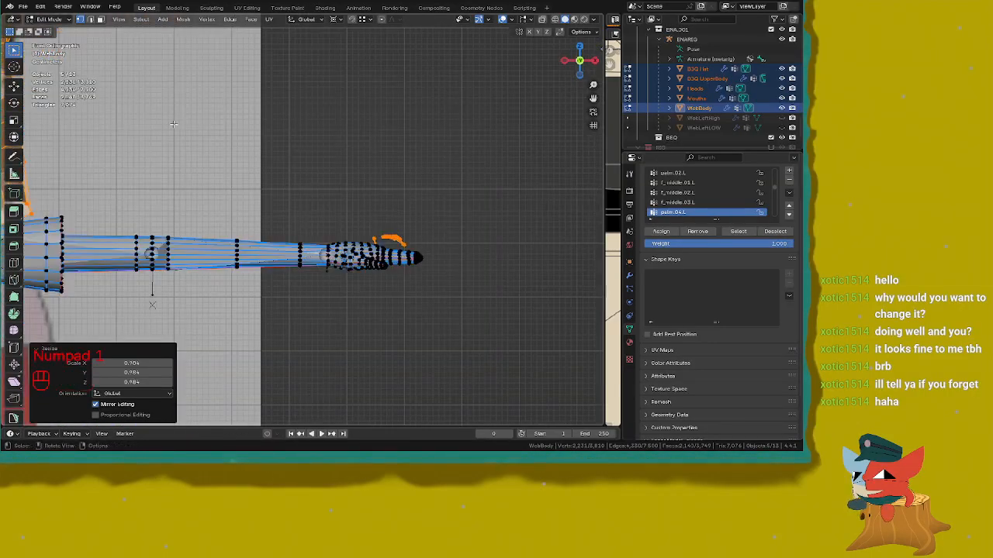
middle_click_drag(174, 128, 561, 204, "shift")
middle_click_drag(453, 190, 344, 181, "shift")
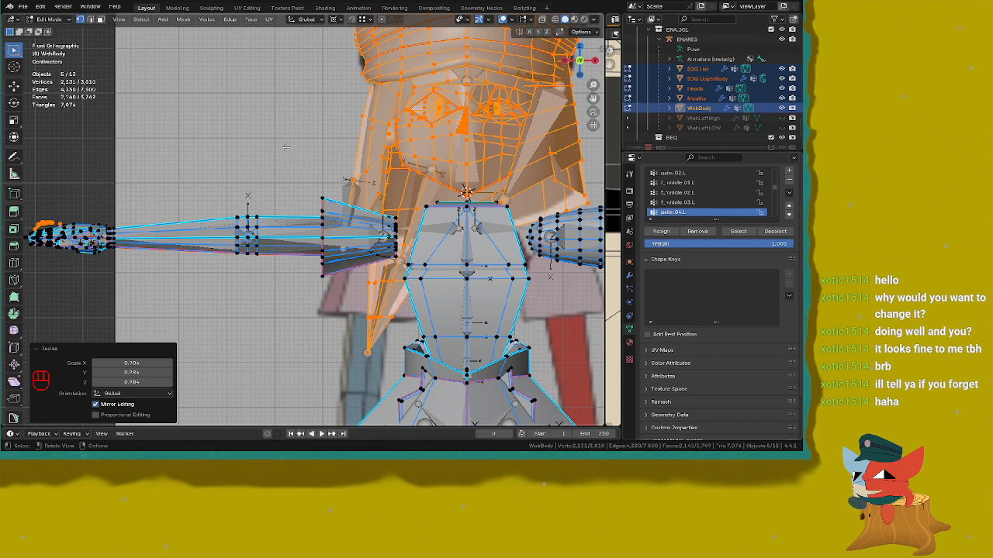
key("ctrl+z")
Step: Remove the loose pieces above both hands from the selection with Circle Select in wireframe shading
middle_click_drag(285, 148, 216, 215, "shift")
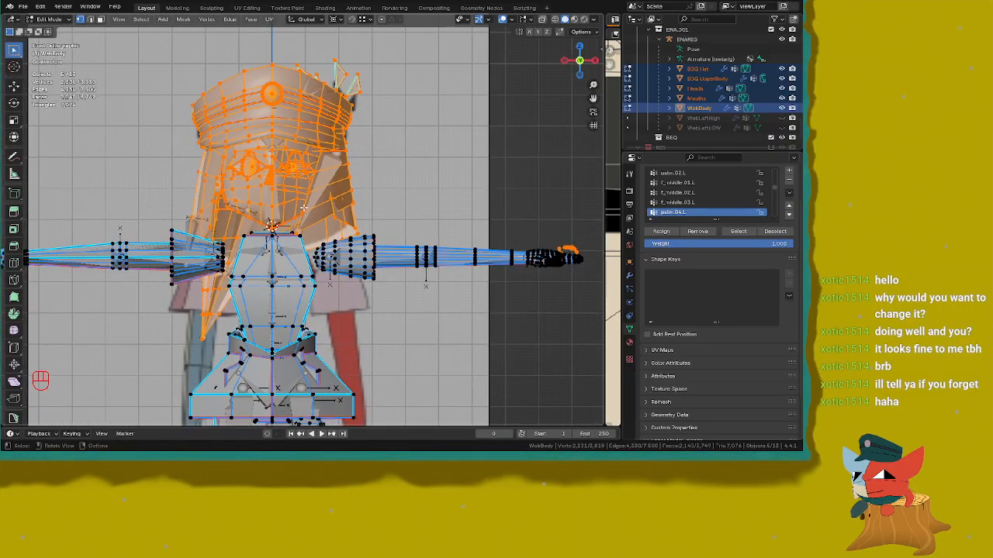
key("c")
mouse_move(560, 248)
middle_mouse_down("shift")
mouse_move(439, 225)
mouse_move(725, 235)
middle_mouse_up("shift")
key("z")
key("c")
middle_click(397, 231)
right_click(398, 232)
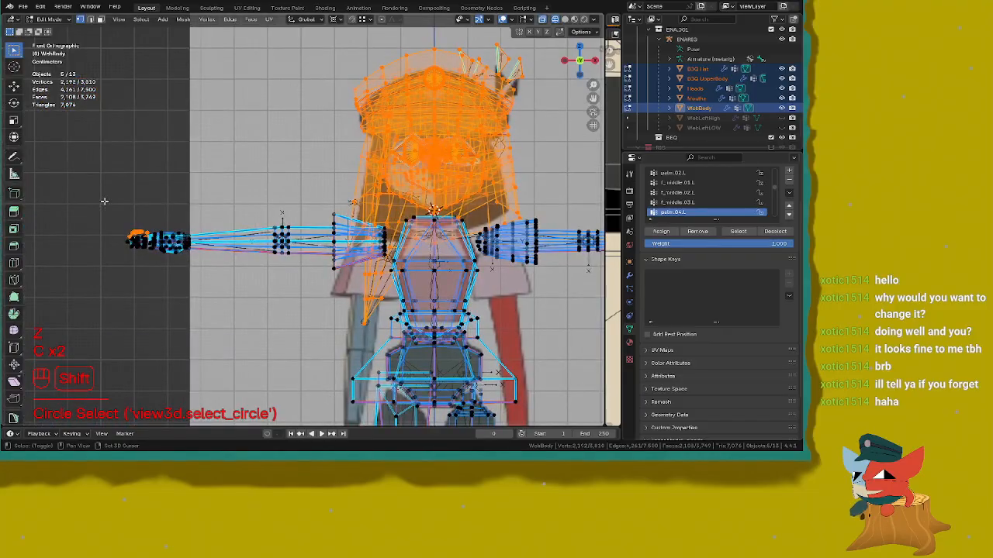
key("c")
right_click(118, 230)
Step: Scale the remaining head selection down until the bases of the hat's spikes meet their bones
scroll(147, 215, "up", 3)
middle_click_drag(532, 98, 376, 344, "shift")
scroll(491, 120, "up", 2)
key("s")
right_click(477, 121)
scroll(350, 291, "up", 3)
scroll(376, 344, "up", 3)
middle_click_drag(505, 89, 478, 175, "shift")
scroll(478, 174, "up", 2)
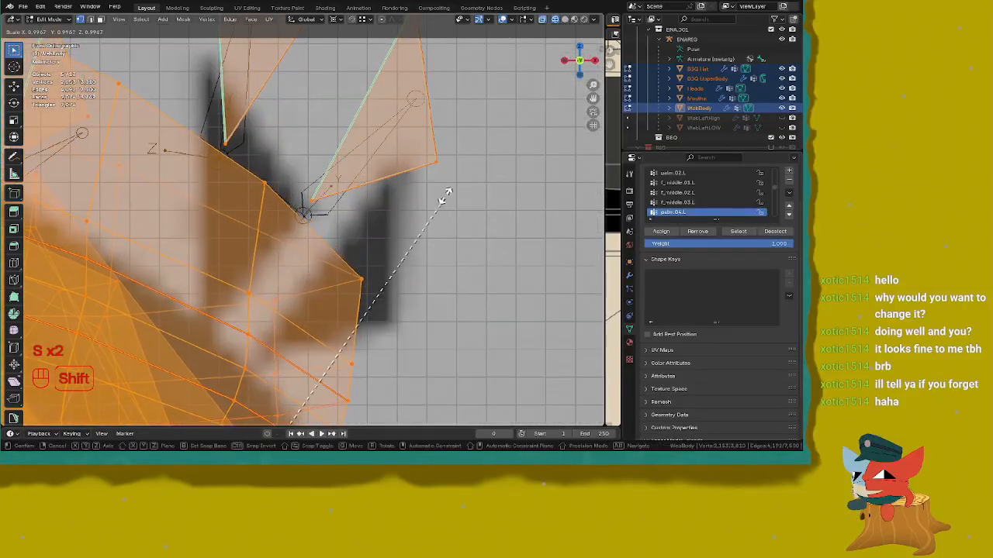
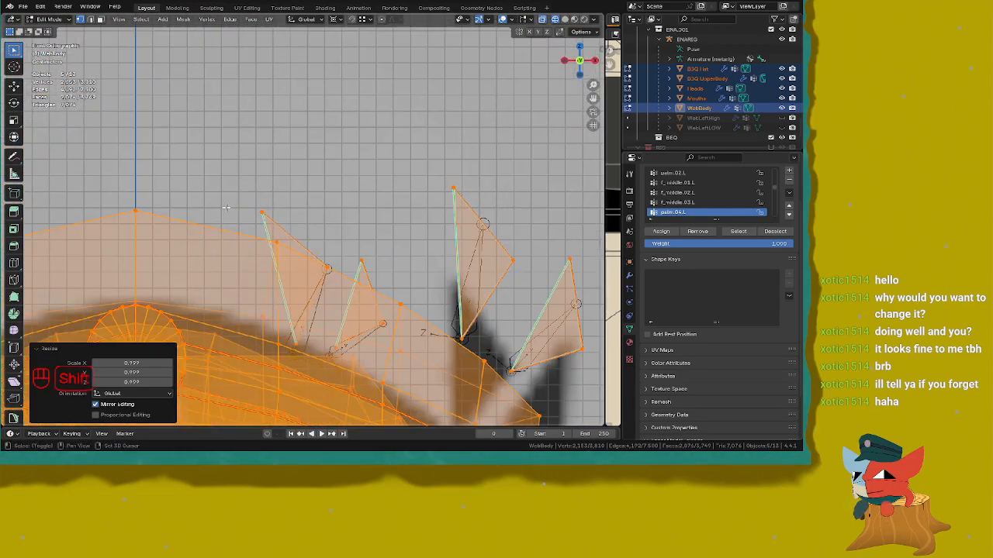
Step: Check the scaled face and chin against the neck joint in solid shading, and save the file from front view
middle_click_drag(225, 208, 210, 159, "shift")
scroll(209, 159, "down", 5)
middle_click_drag(233, 358, 255, 126, "shift")
scroll(255, 126, "up", 2)
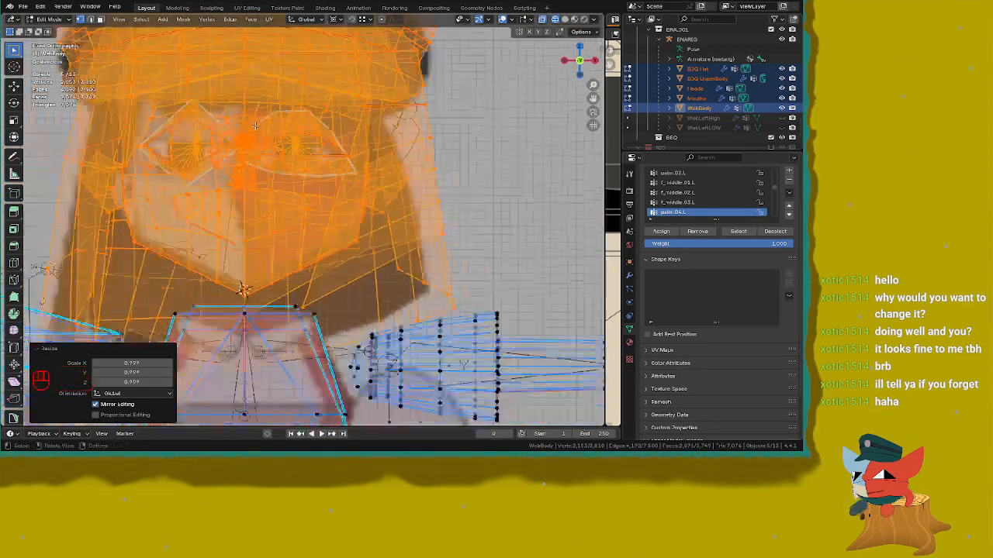
scroll(255, 126, "up", 1)
key("z")
scroll(303, 203, "down", 1)
mouse_move(303, 203)
middle_mouse_down("shift")
mouse_move(341, 147)
mouse_move(365, 142)
middle_mouse_up("shift")
scroll(365, 142, "up", 2)
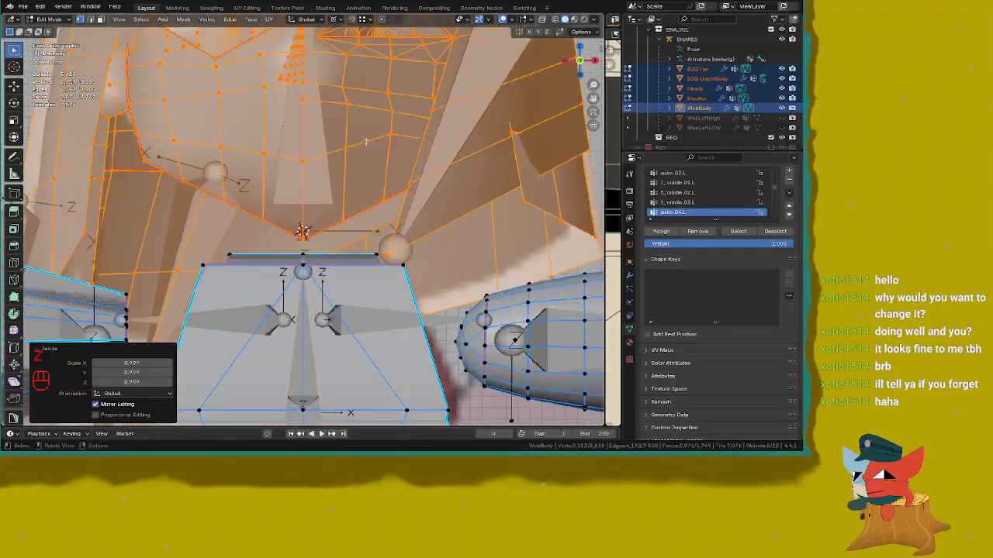
scroll(337, 180, "up", 2)
middle_click_drag(337, 181, 325, 159)
key("KP_1")
key("ctrl+s")
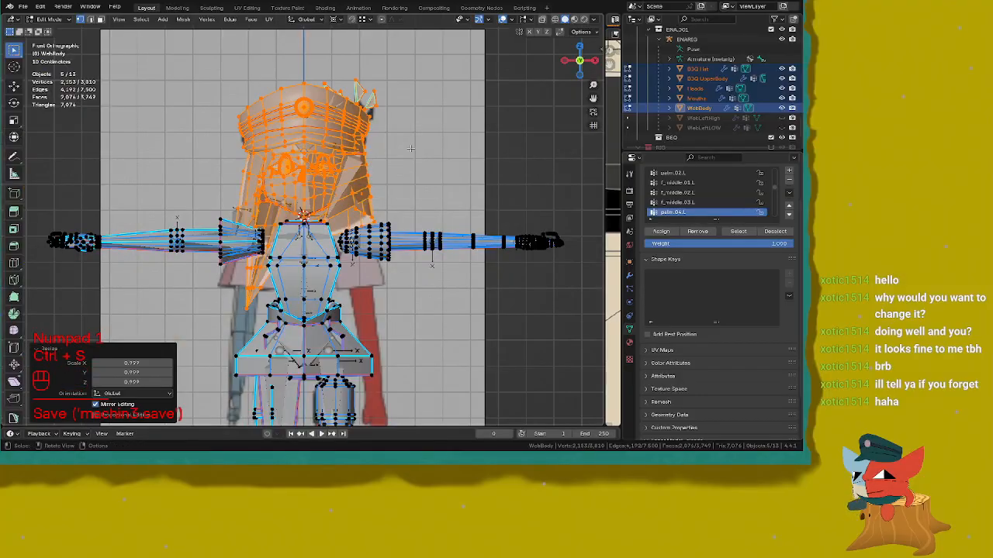
Step: Examine the refitted head with its materials in Object Mode and as a wireframe against the reference image in Edit Mode
key("z")
left_click(383, 241)
scroll(390, 199, "down", 3)
key("shift+Tab")
scroll(391, 199, "up", 6)
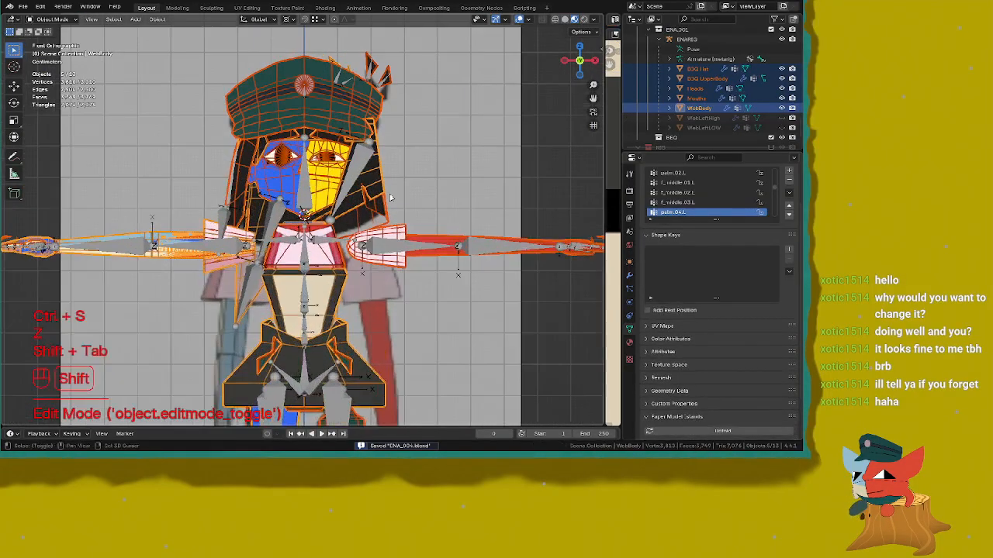
key("Tab")
middle_click_drag(386, 200, 388, 208, "shift")
key("z")
left_click(326, 207)
scroll(314, 203, "up", 2)
scroll(232, 178, "down", 3)
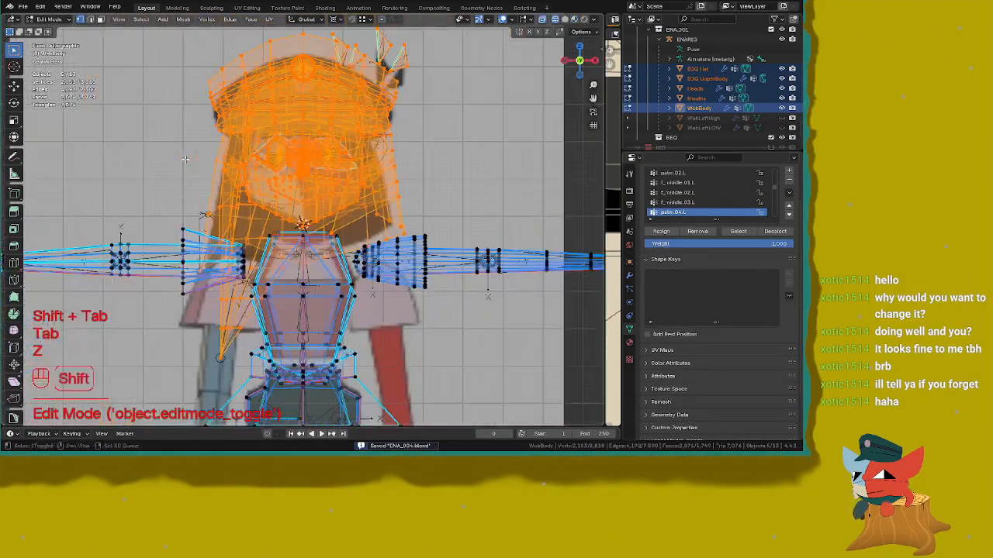
middle_click_drag(189, 162, 193, 168, "shift")
Step: Restore solid shading, return the five meshes to Object Mode, and save the file
key("ctrl+s")
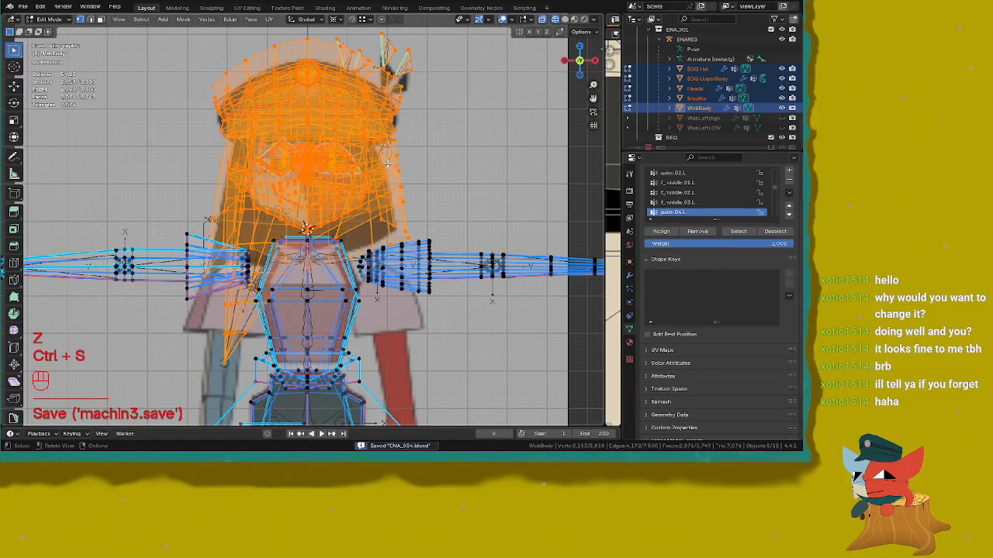
key("z")
left_click(370, 172)
key("shift+Tab")
scroll(370, 172, "down", 3)
key("ctrl+s")
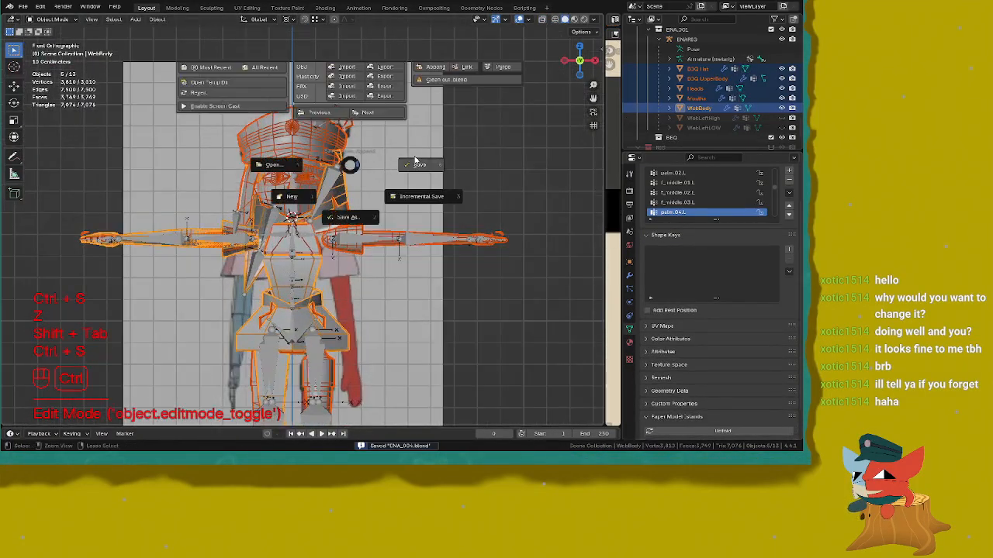
left_click(391, 162)
scroll(391, 221, "up", 5)
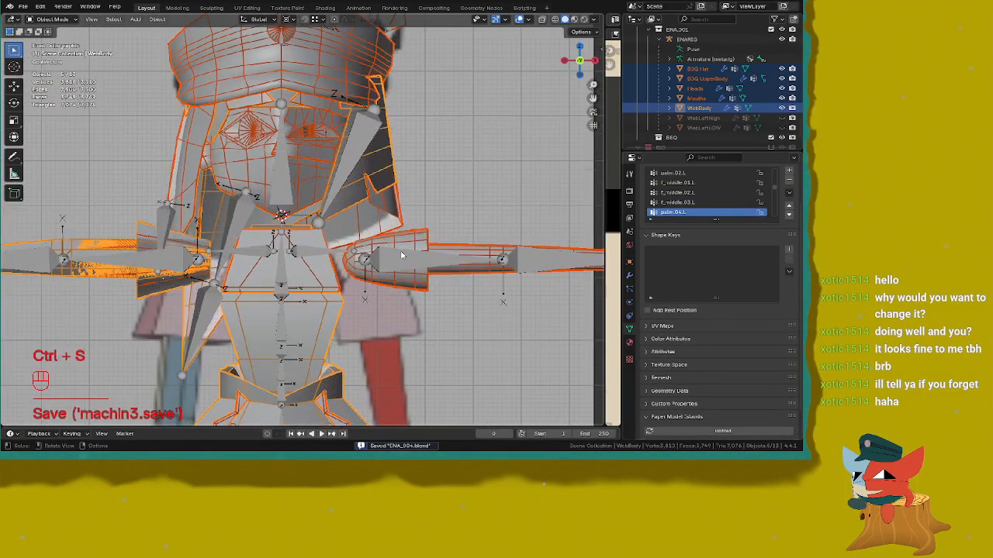
Step: Snap the 3D cursor to the shoulder joint of the left upper arm bone and return the armature to Object Mode
left_click(399, 256)
middle_click_drag(399, 256, 245, 249, "shift")
key("Tab")
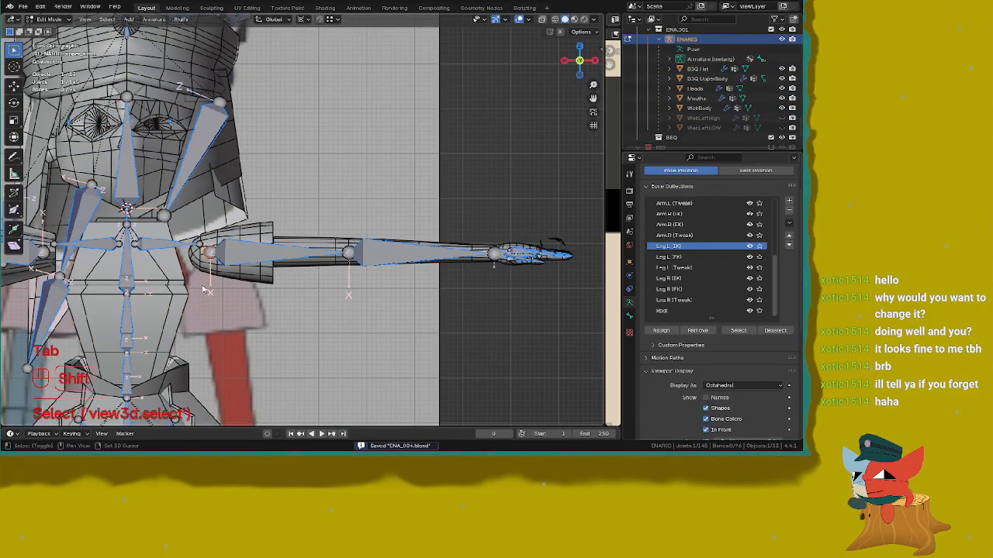
key("shift+Tab")
Step: Hide the BBQ UpperBody mesh and show WebLeftHigh over the left arm bones, keeping WebLeftLOW hidden
middle_click_drag(506, 266, 311, 238, "shift")
scroll(313, 220, "up", 3)
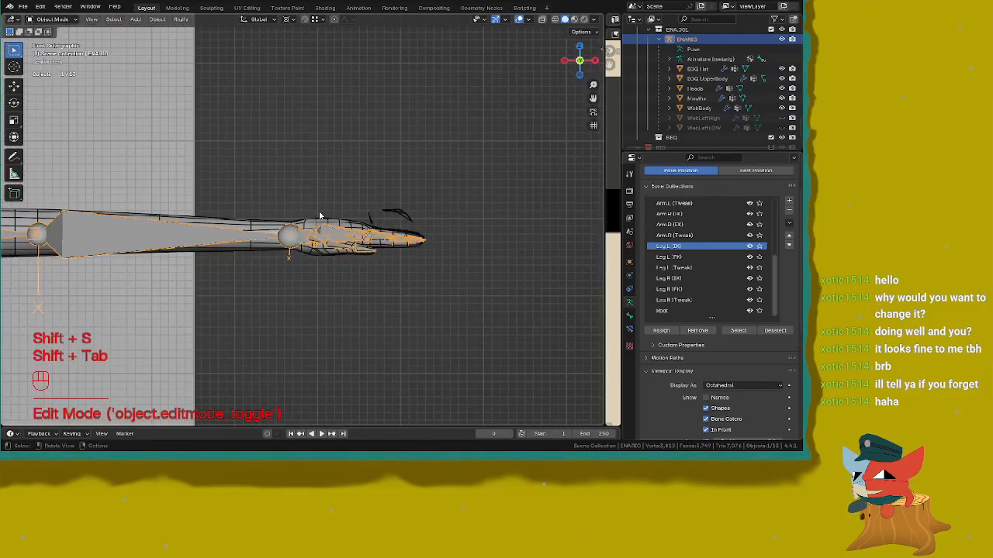
left_click(324, 222)
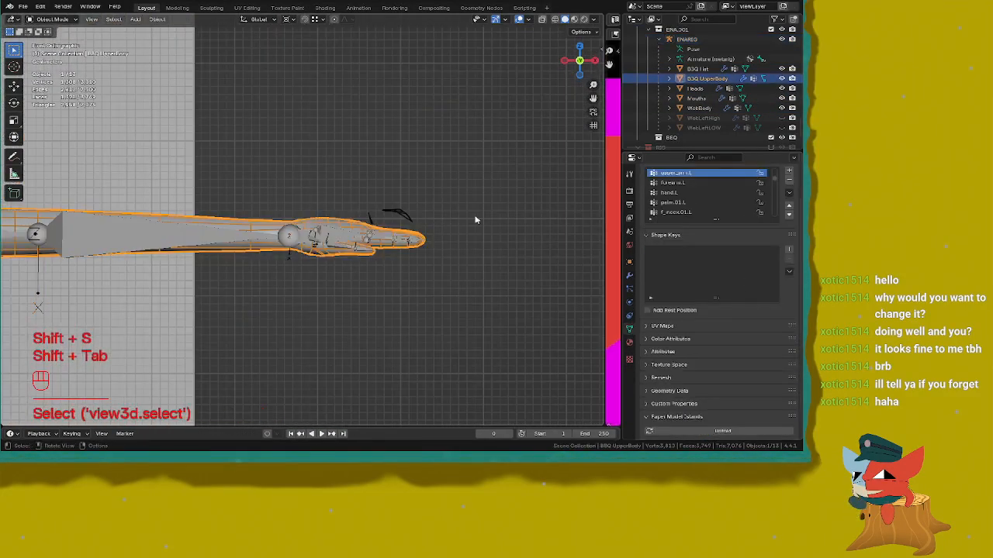
left_click(782, 79)
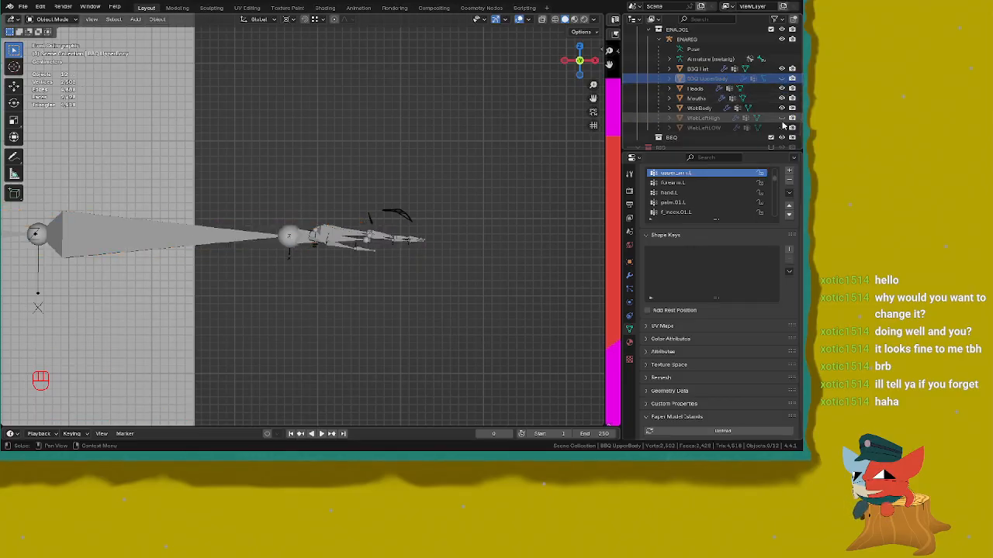
left_click(782, 118)
left_click(782, 127)
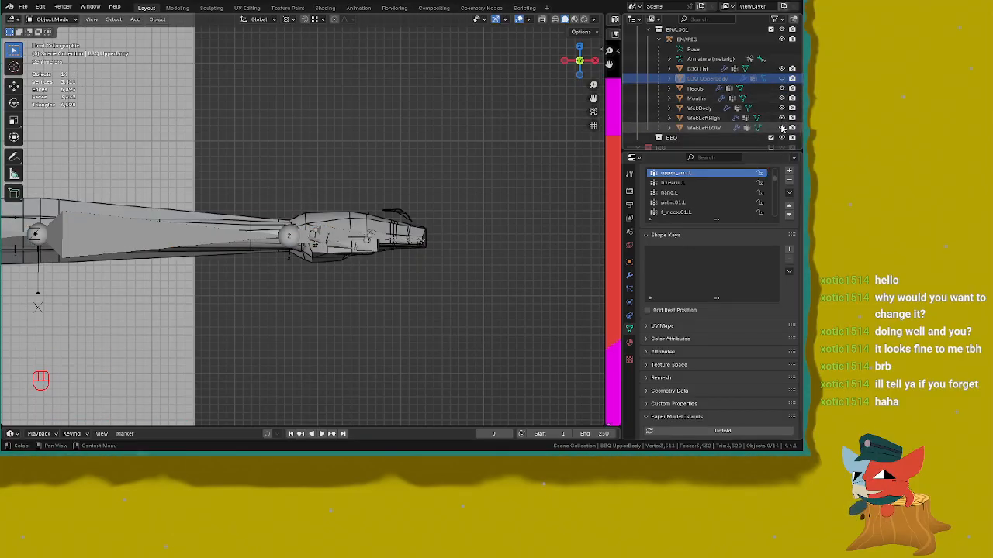
left_click(782, 127)
middle_click_drag(389, 152, 385, 209)
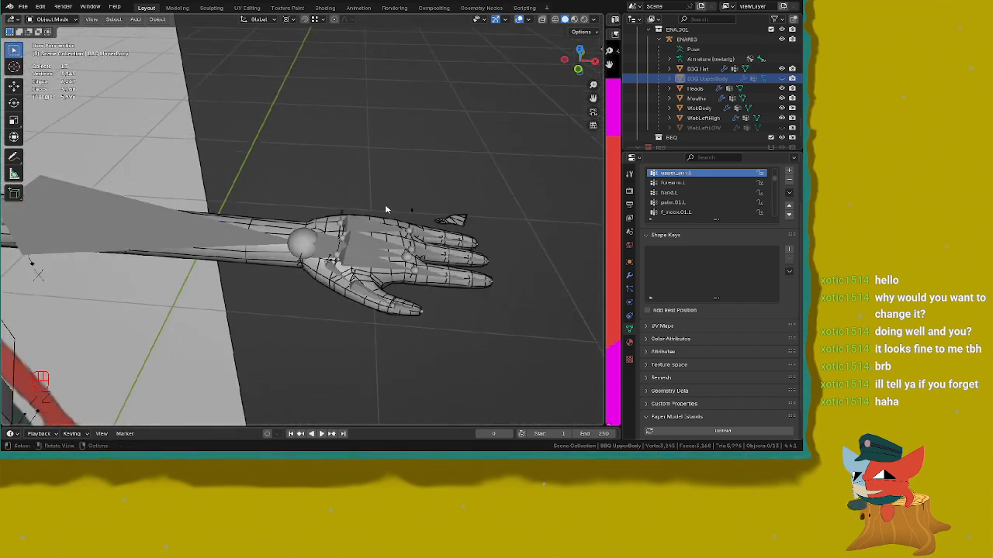
left_click(180, 227)
middle_click_drag(179, 227, 380, 217, "shift")
key("Tab")
scroll(379, 220, "down", 4)
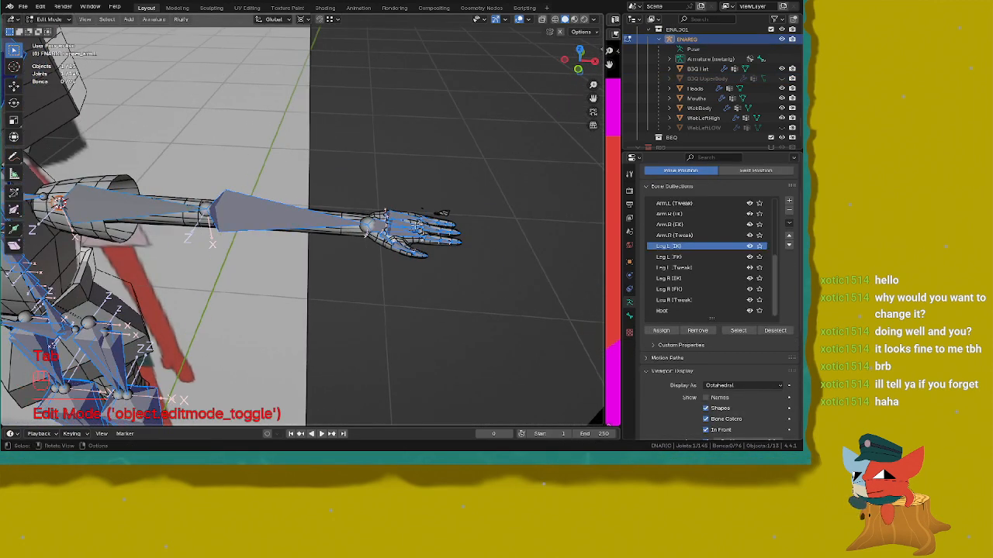
key("shift+Tab")
middle_click_drag(257, 204, 431, 236, "shift")
Step: Set the hand mouth shape key of the Mouths mesh to 0
left_click(86, 169)
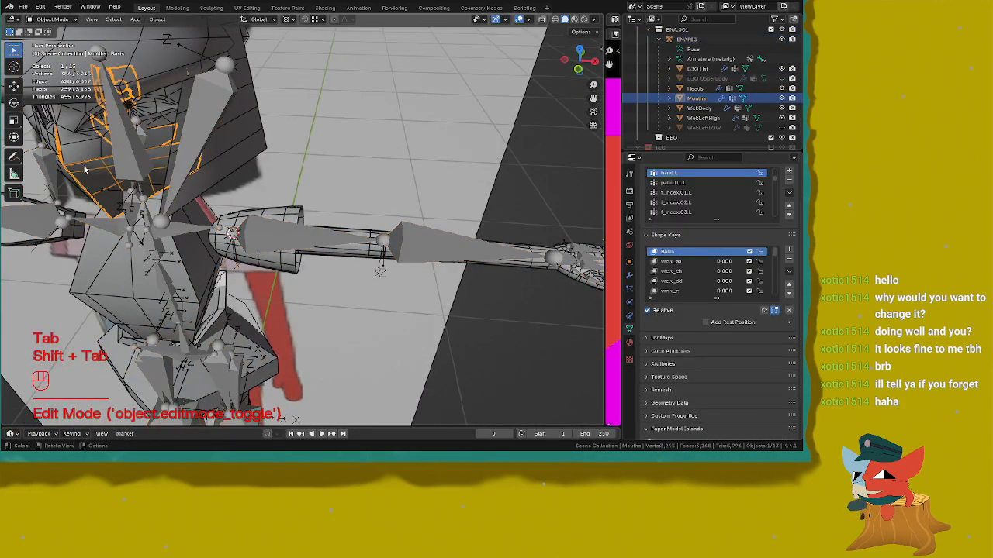
scroll(698, 268, "down", 10)
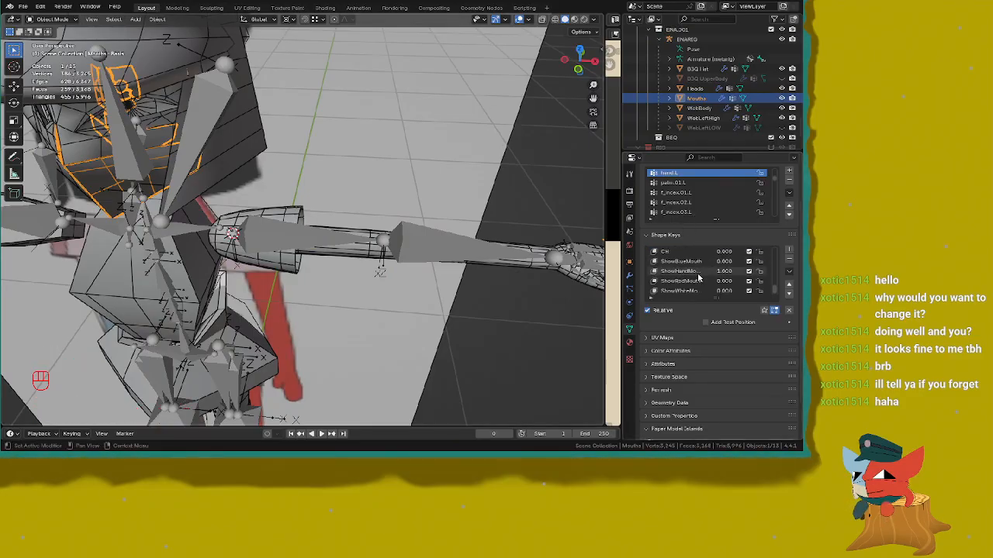
left_click(698, 277)
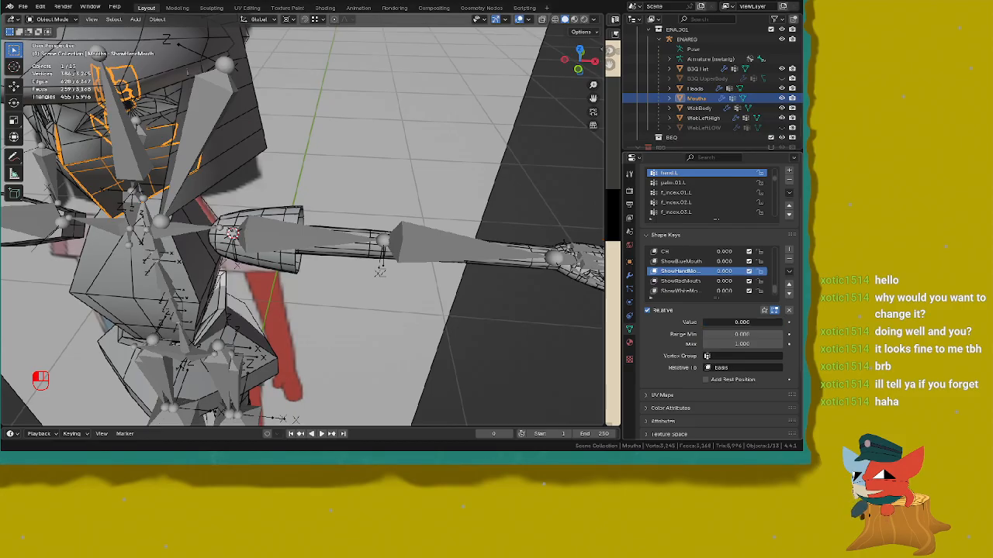
Step: Set the ShowHandFace shape key of the Heads mesh to 0
left_click(75, 146)
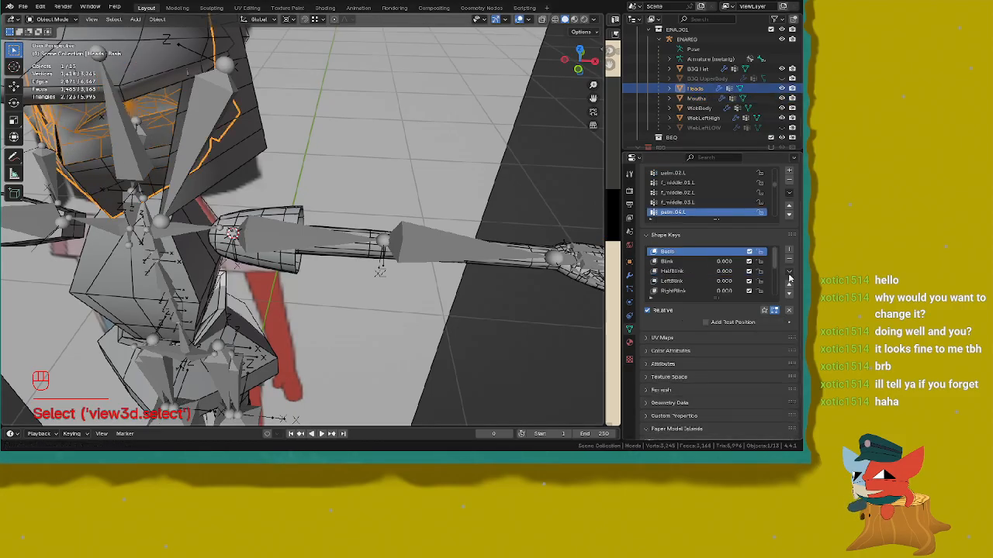
scroll(696, 286, "down", 5)
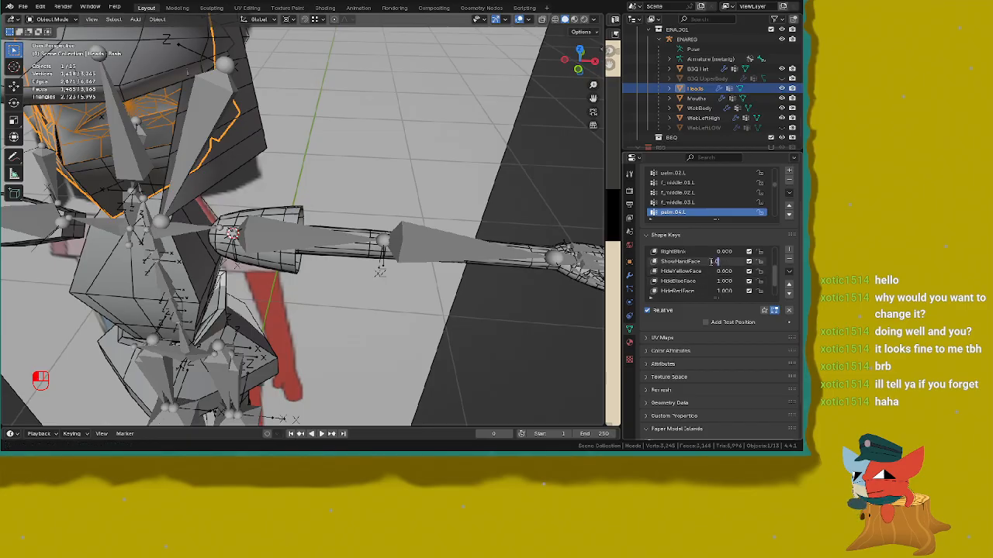
left_click(706, 262)
left_click(705, 263)
left_click_drag(742, 322, 703, 322)
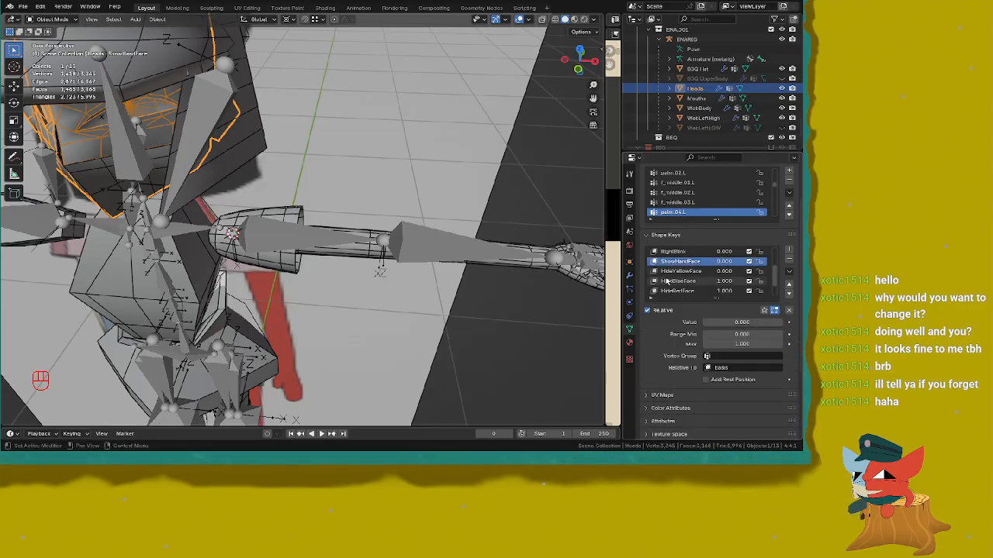
Step: Examine the left hand in wireframe to find the face parts inside it, and return to solid shading
middle_click_drag(512, 228, 302, 258, "shift")
scroll(302, 257, "up", 2)
middle_click_drag(380, 280, 381, 256, "shift")
scroll(312, 258, "up", 2)
scroll(354, 299, "up", 2)
key("z")
scroll(259, 264, "down", 6)
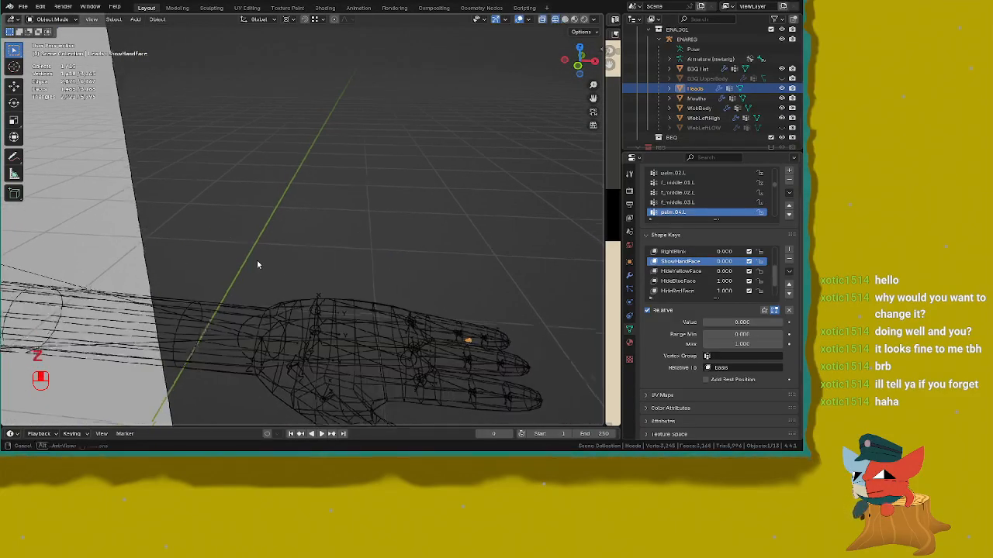
key("z")
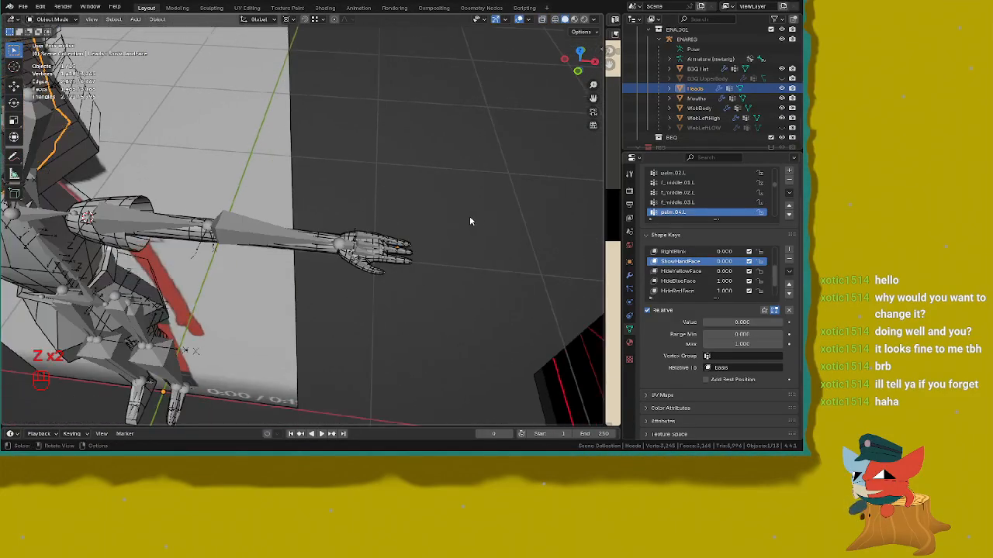
Step: Open the Heads and Mouths meshes together in Edit Mode in the front view
key("KP_1")
key("shift+Tab")
scroll(246, 225, "up", 1)
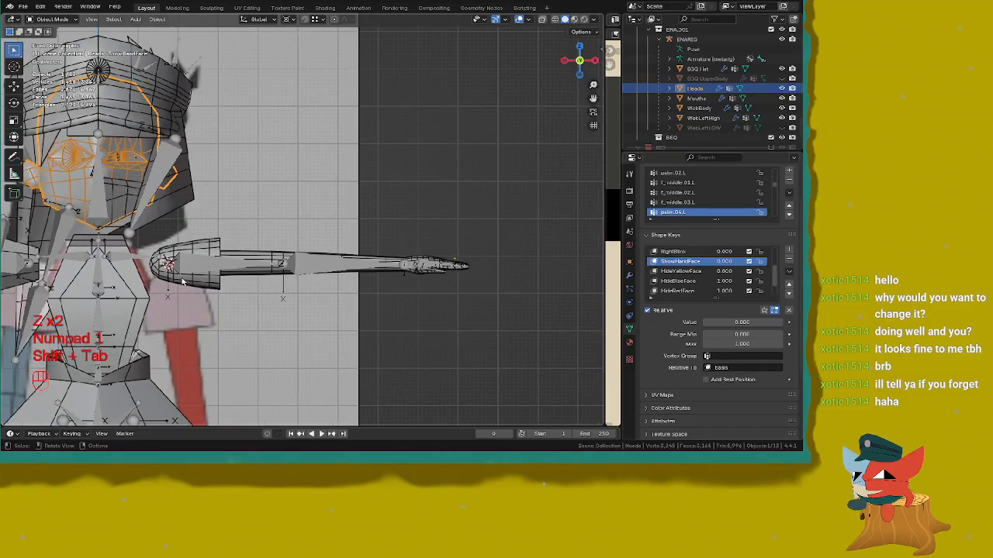
left_click(196, 269)
key("Tab")
key("Tab")
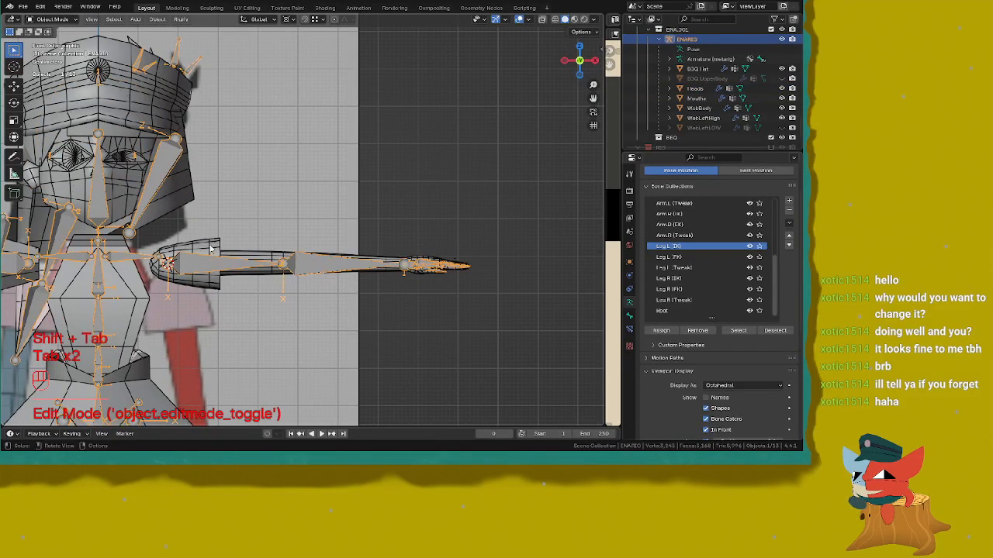
left_click(133, 200)
key("Tab")
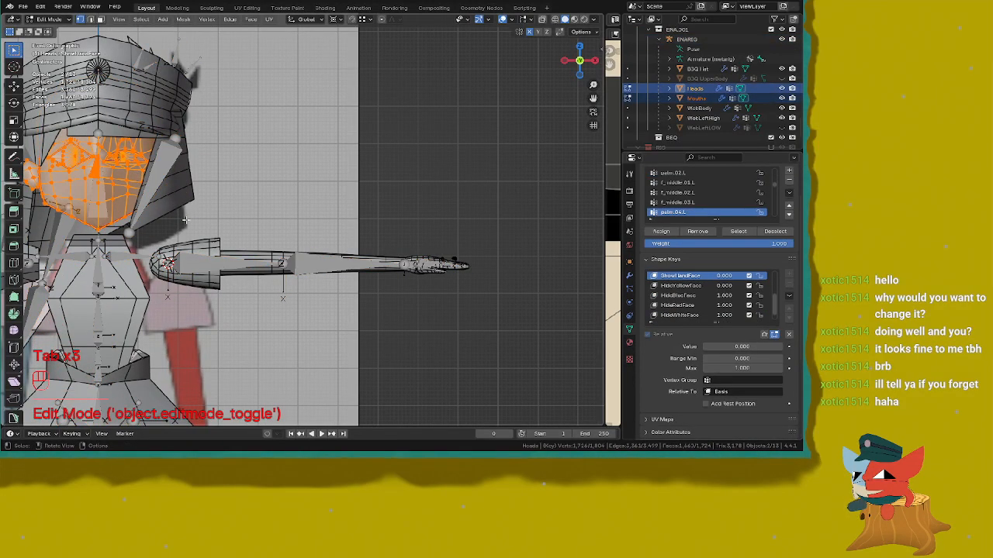
Step: Box-select the Heads and Mouths vertices at the left hand and check them in wireframe
middle_click_drag(421, 239, 302, 210, "shift")
scroll(302, 210, "up", 3)
left_click_drag(275, 164, 415, 298)
middle_click_drag(404, 280, 432, 268, "shift")
scroll(432, 269, "up", 1)
key("z")
mouse_move(252, 195)
middle_mouse_down()
mouse_move(266, 201)
mouse_move(242, 228)
middle_mouse_up()
scroll(256, 218, "up", 2)
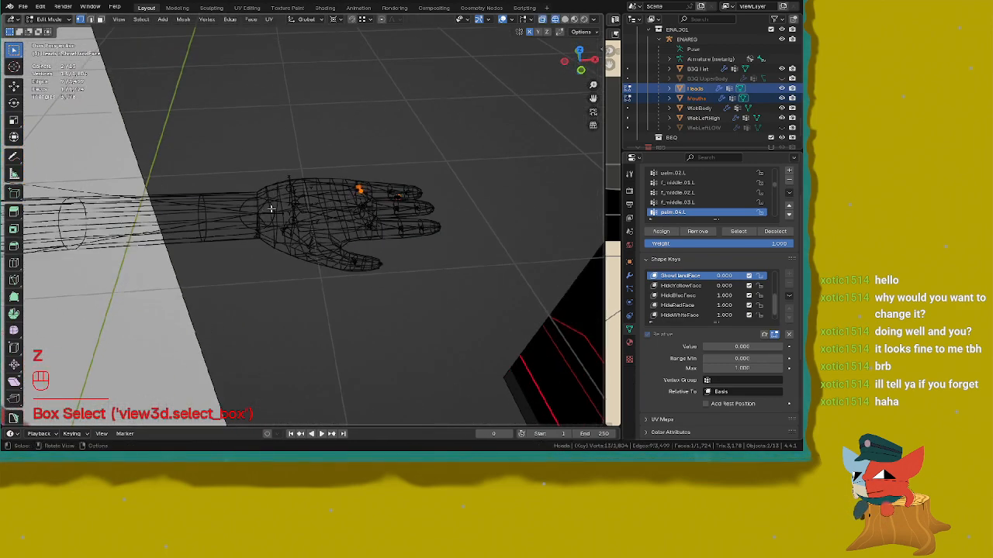
Step: Restore solid shading, set the ShowHandFace shape key of Heads to 1, and return to Object Mode
key("z")
mouse_move(400, 200)
middle_mouse_down()
mouse_move(417, 197)
mouse_move(343, 227)
middle_mouse_up()
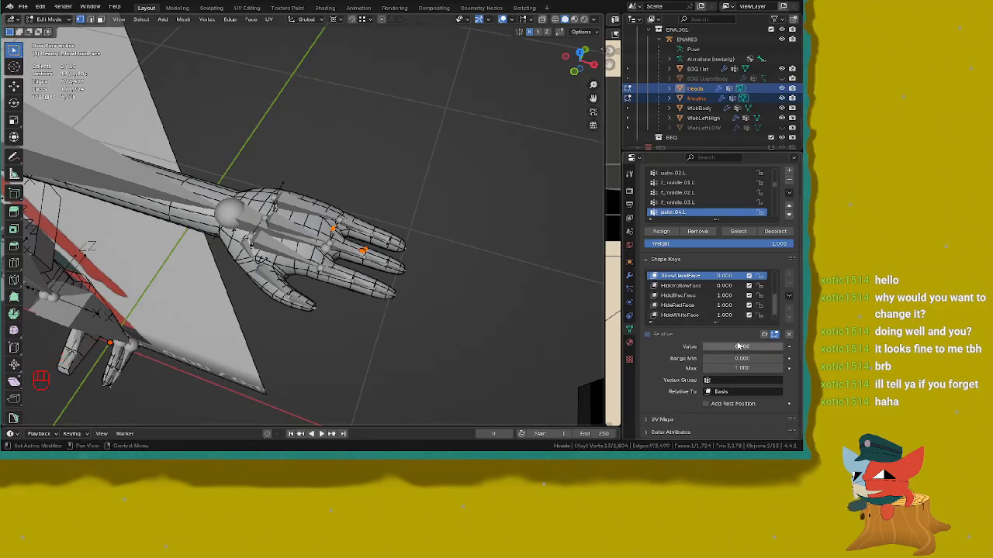
left_click_drag(740, 348, 779, 348)
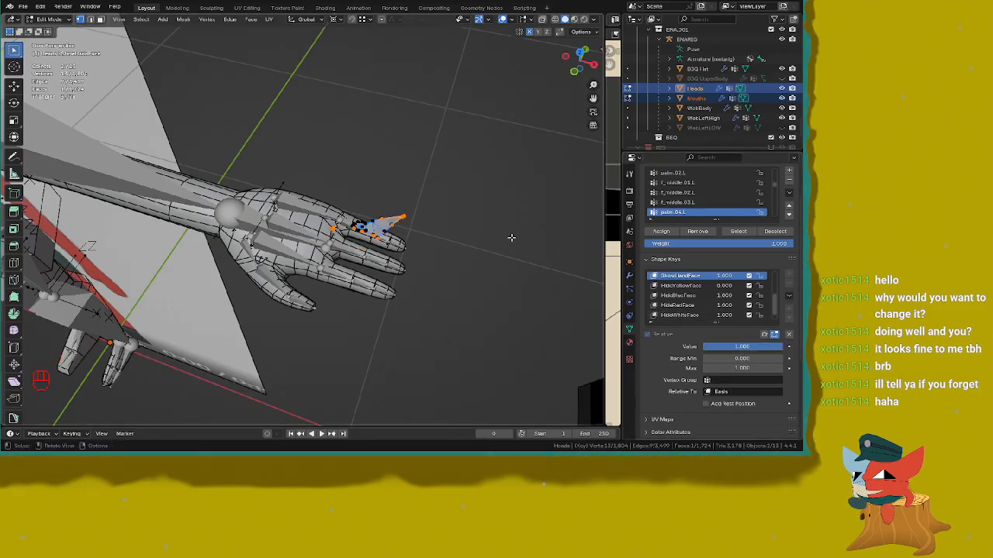
key("Tab")
Step: Select the Mouths mesh and set its hand mouth shape key to 1
scroll(302, 232, "down", 4)
middle_click_drag(178, 201, 419, 268, "shift")
middle_click_drag(325, 186, 115, 197)
left_click(173, 196)
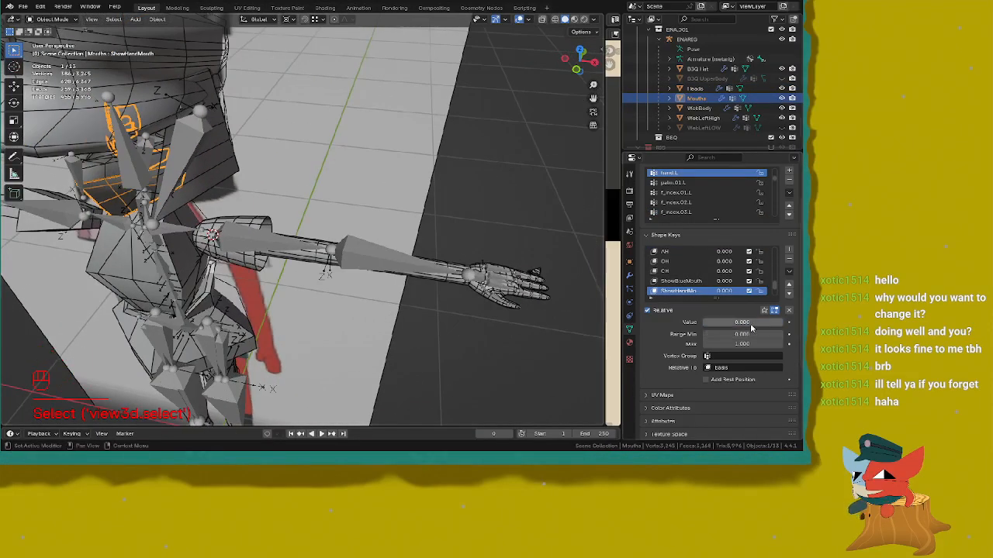
Step: Hide WebLeftHigh and show WebLeftLOW over the left arm bones
left_click(781, 117)
left_click(781, 127)
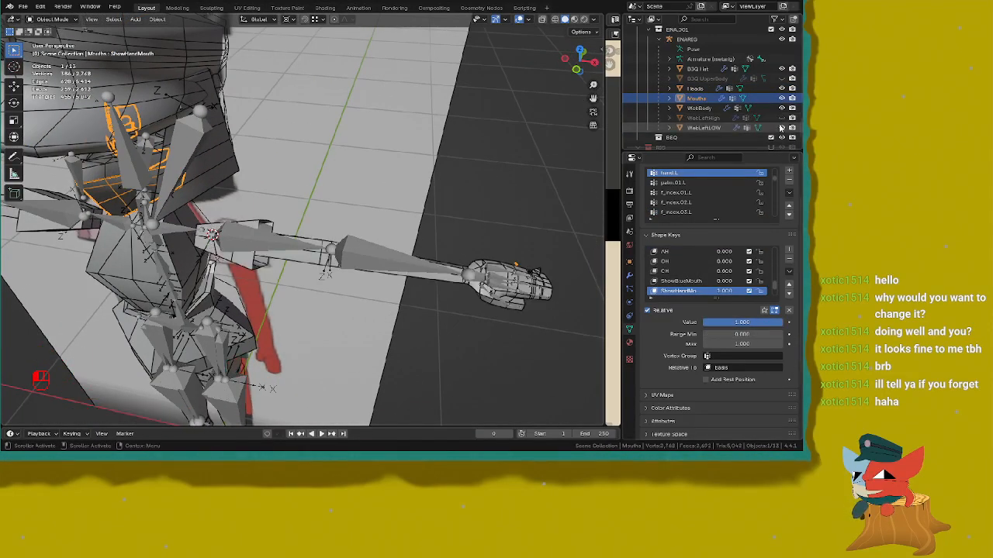
scroll(334, 221, "up", 3)
middle_click_drag(475, 226, 370, 208, "shift")
scroll(326, 217, "down", 4)
middle_click_drag(287, 226, 256, 256, "shift")
Step: Select the Mouths and Heads meshes together and open them in Edit Mode
key("shift+Tab")
key("shift+Tab")
left_click(235, 257)
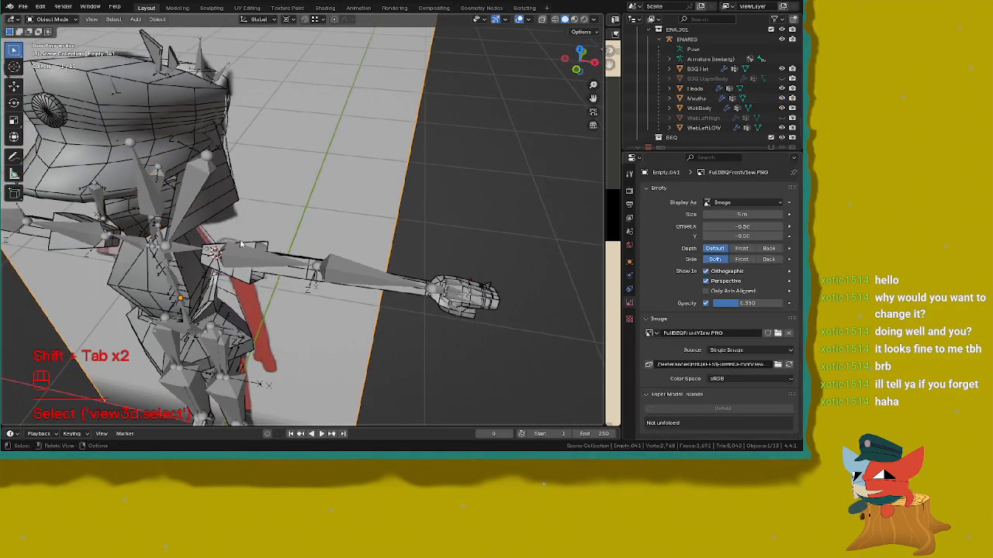
scroll(241, 252, "up", 4)
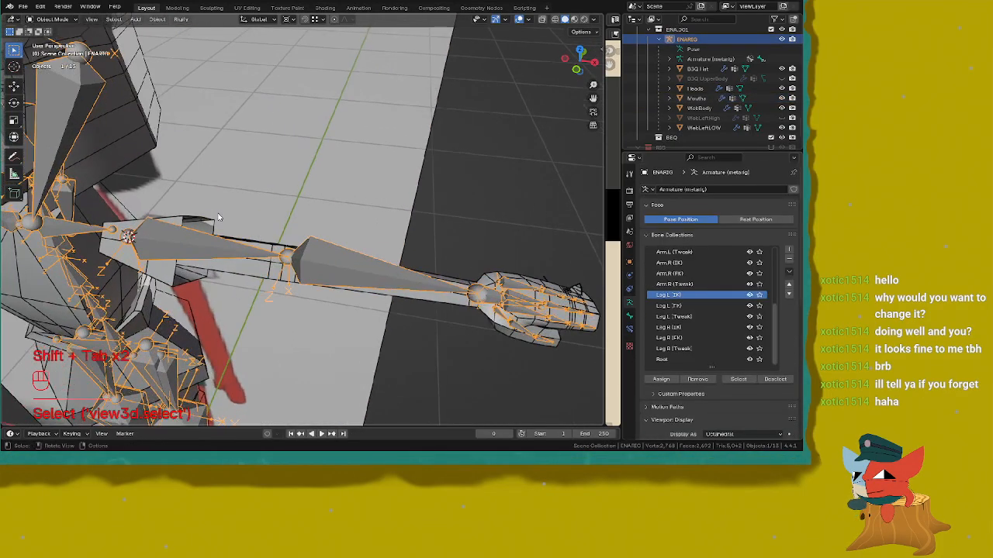
left_click(697, 97, "ctrl")
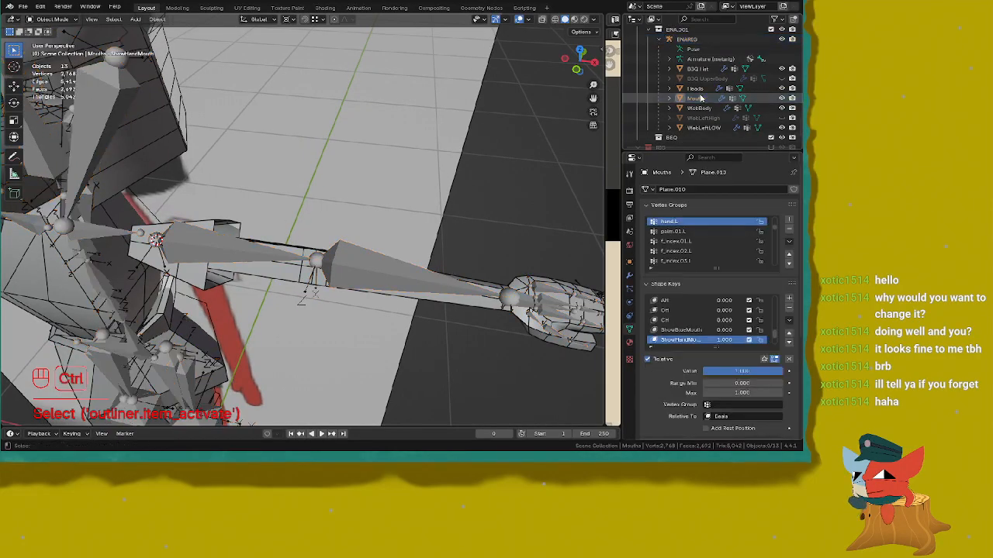
left_click(696, 88, "ctrl")
key("Tab")
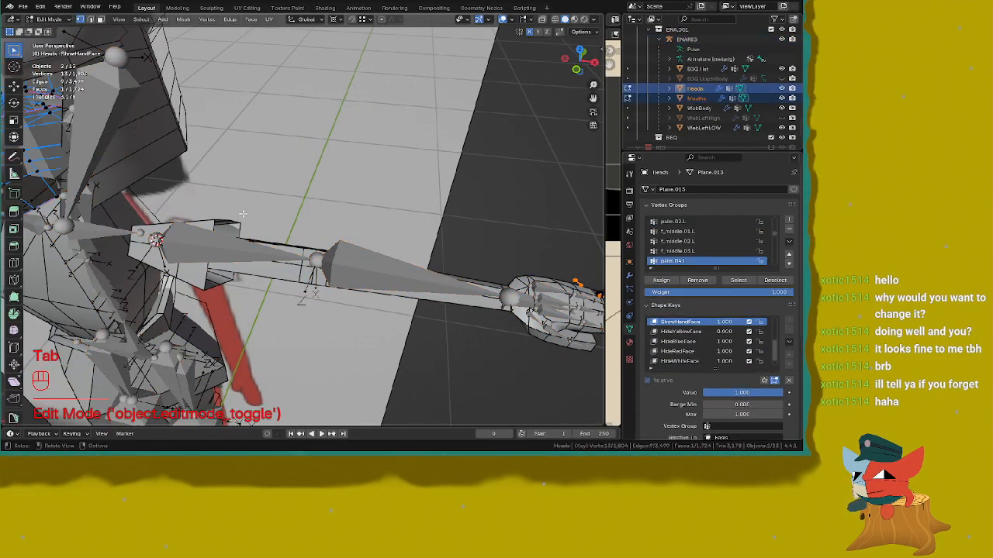
Step: Select all the hand face and hand mouth vertices at the left hand in wireframe
key("a")
middle_click_drag(519, 263, 349, 242, "shift")
scroll(348, 241, "up", 2)
scroll(348, 241, "down", 3)
key("z")
left_click(316, 226)
left_click_drag(318, 208, 450, 307)
Step: Scale the selected hand face parts toward the shoulder by about 0.92 in solid shading from the top view
key("KP_1")
middle_click_drag(350, 268, 422, 269, "shift")
scroll(422, 269, "down", 5)
mouse_move(282, 232)
middle_mouse_down("shift")
mouse_move(563, 228)
mouse_move(208, 234)
mouse_move(297, 202)
mouse_move(288, 189)
middle_mouse_up("shift")
scroll(207, 235, "up", 3)
scroll(296, 201, "up", 3)
key("z")
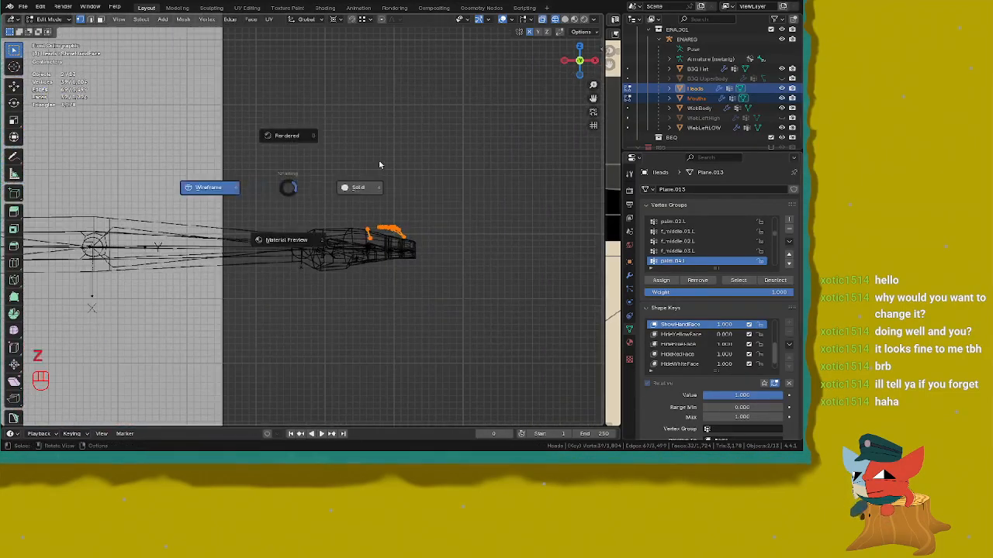
left_click(380, 165)
mouse_move(379, 165)
middle_mouse_down()
mouse_move(410, 202)
mouse_move(369, 197)
middle_mouse_up()
key("KP_7")
scroll(377, 186, "up", 3)
scroll(369, 198, "up", 3)
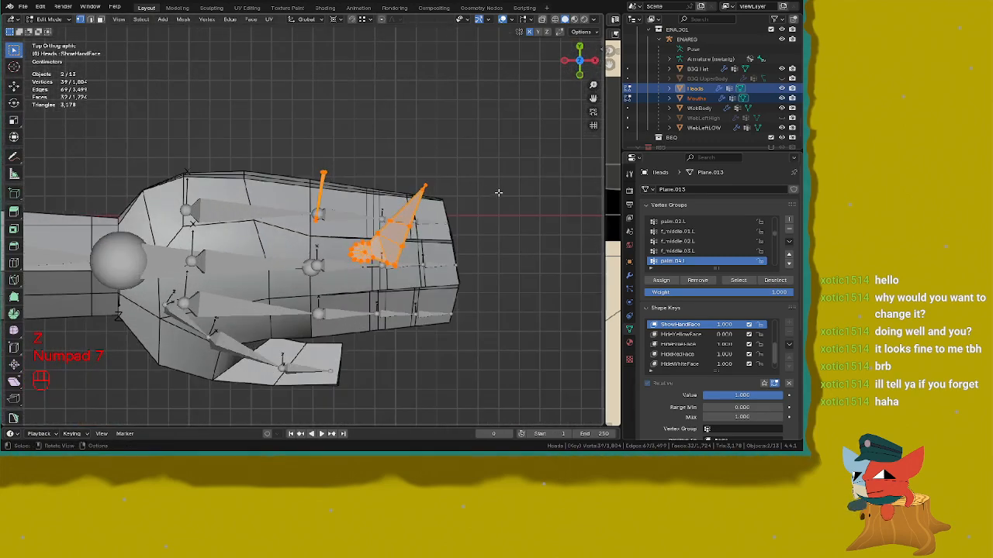
key("s")
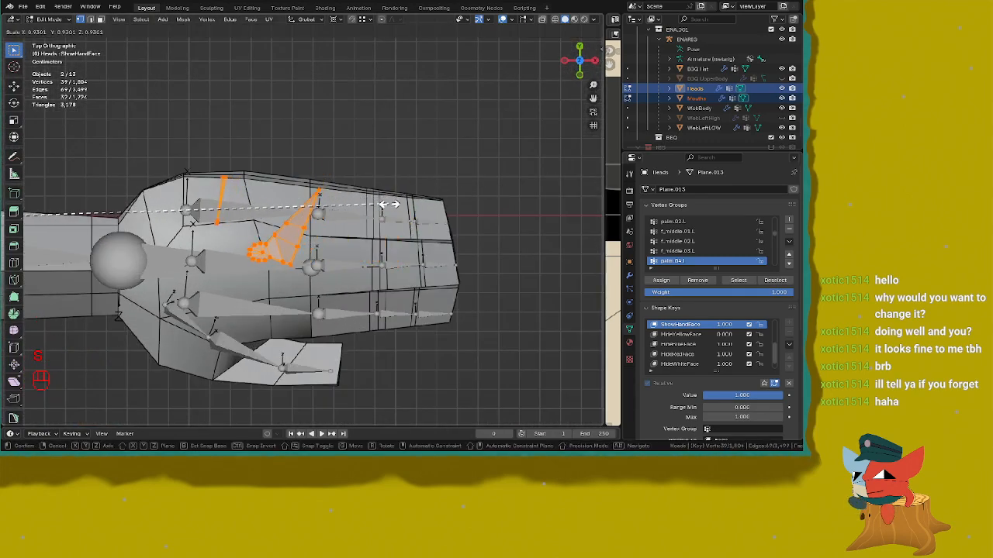
left_click(388, 204)
Step: Scale the hand face parts up slightly, by about 1.003, from the top view to line them up with the palm
middle_click_drag(388, 204, 288, 148)
middle_click_drag(288, 148, 281, 124, "shift")
scroll(326, 167, "up", 3)
middle_click_drag(326, 166, 371, 144)
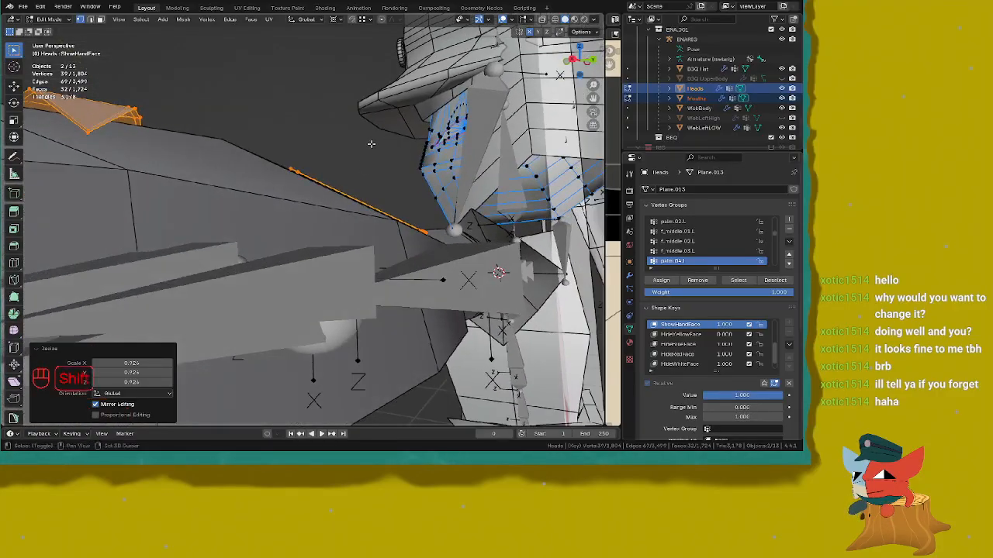
middle_click_drag(433, 155, 459, 166)
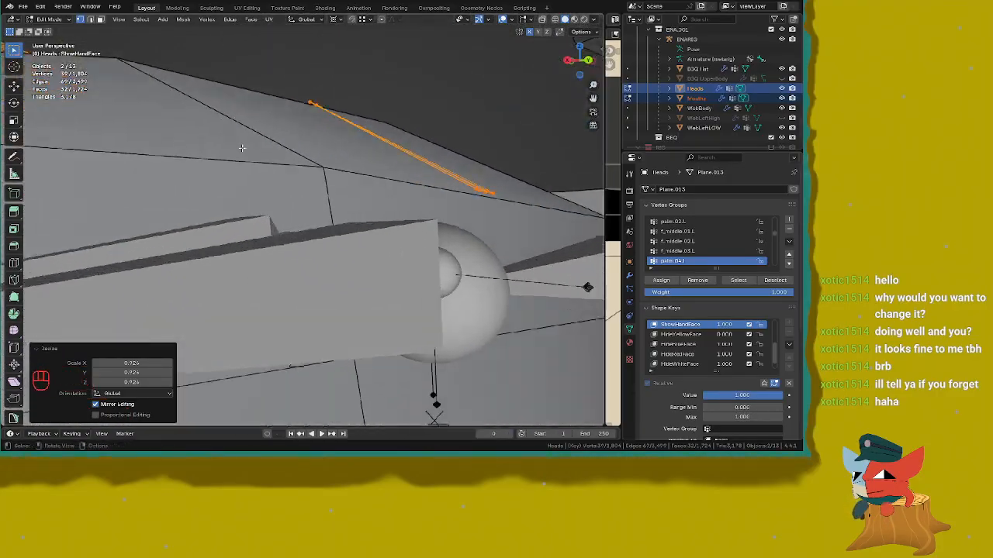
middle_click_drag(371, 182, 312, 185)
scroll(366, 201, "down", 2)
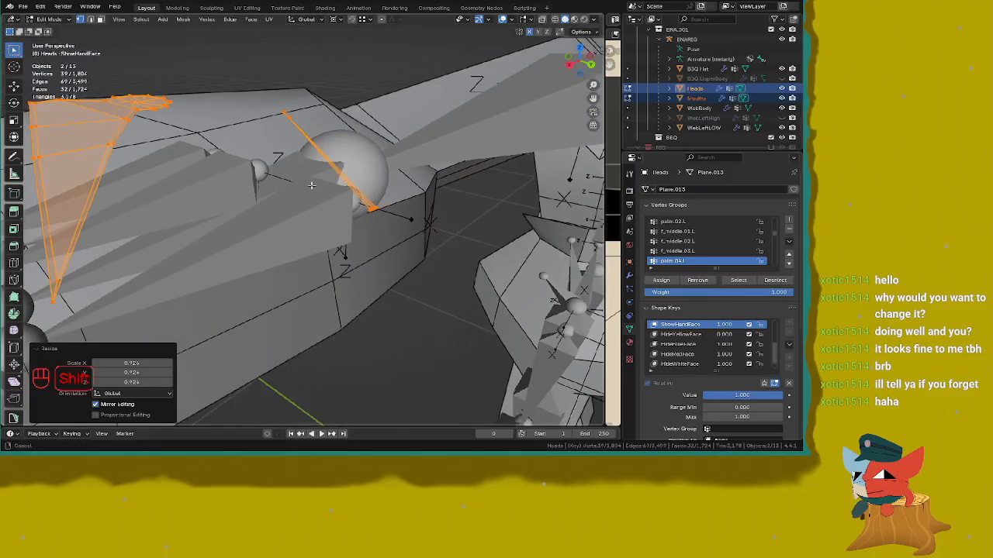
key("KP_7")
scroll(389, 199, "up", 5)
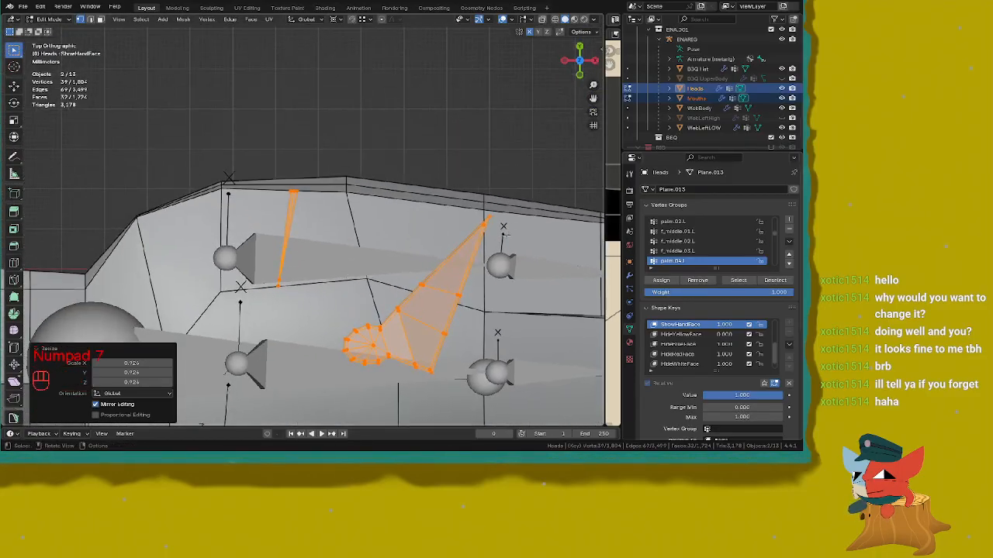
scroll(388, 200, "up", 4)
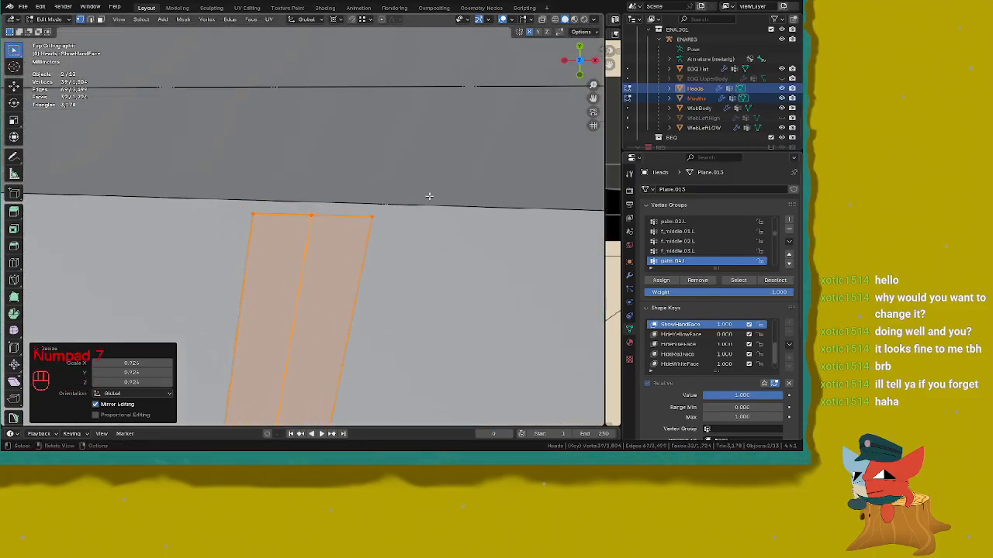
key("s")
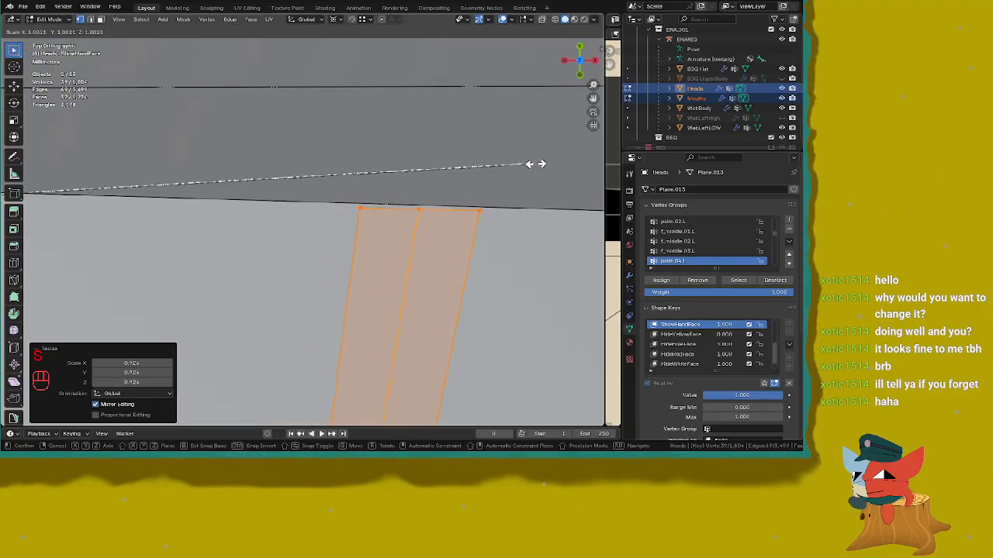
left_click(560, 160)
Step: Check the scaled face parts against the surface of the hand and return the meshes to Object Mode
scroll(541, 201, "down", 8)
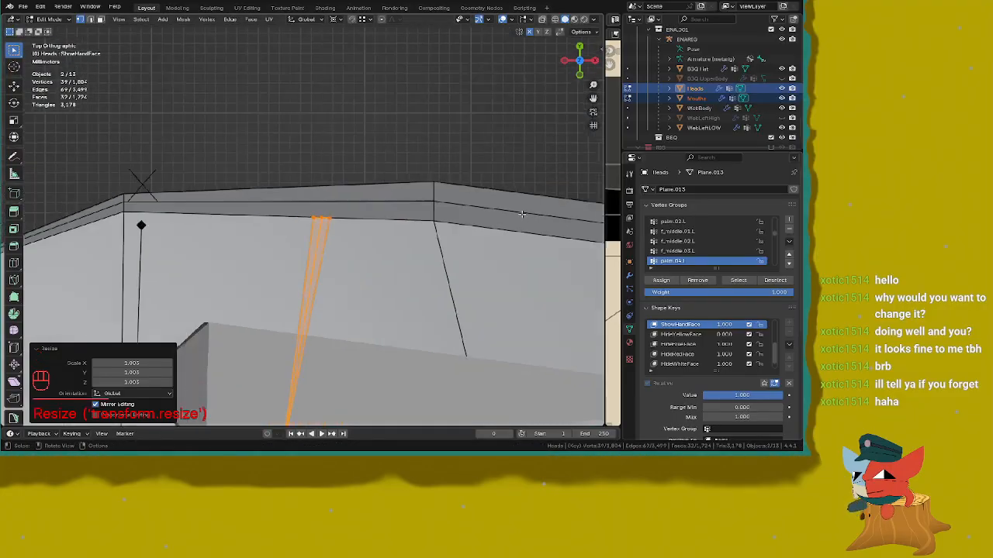
middle_click_drag(541, 201, 225, 133)
key("KP_7")
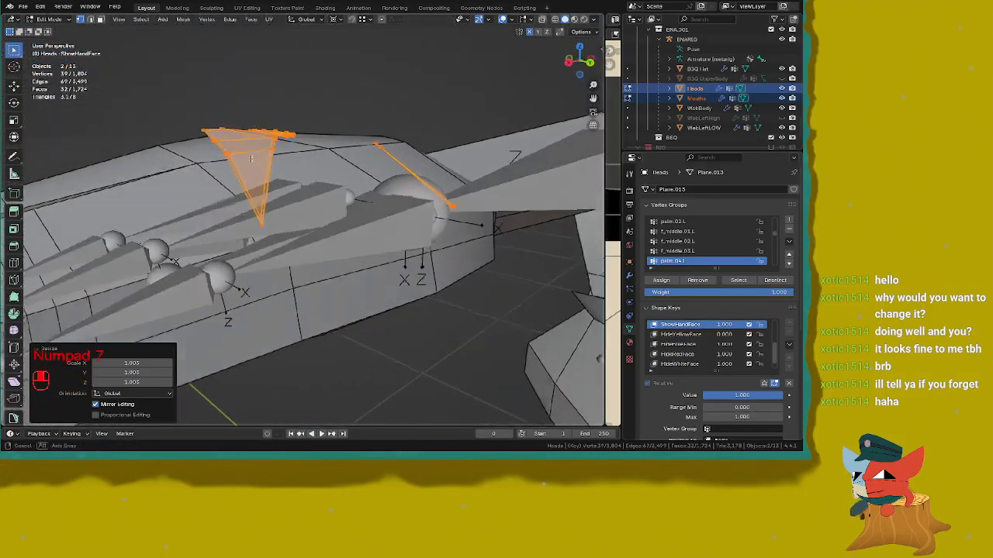
scroll(488, 291, "down", 1)
middle_click_drag(411, 257, 412, 237)
key("Tab")
scroll(411, 235, "up", 2)
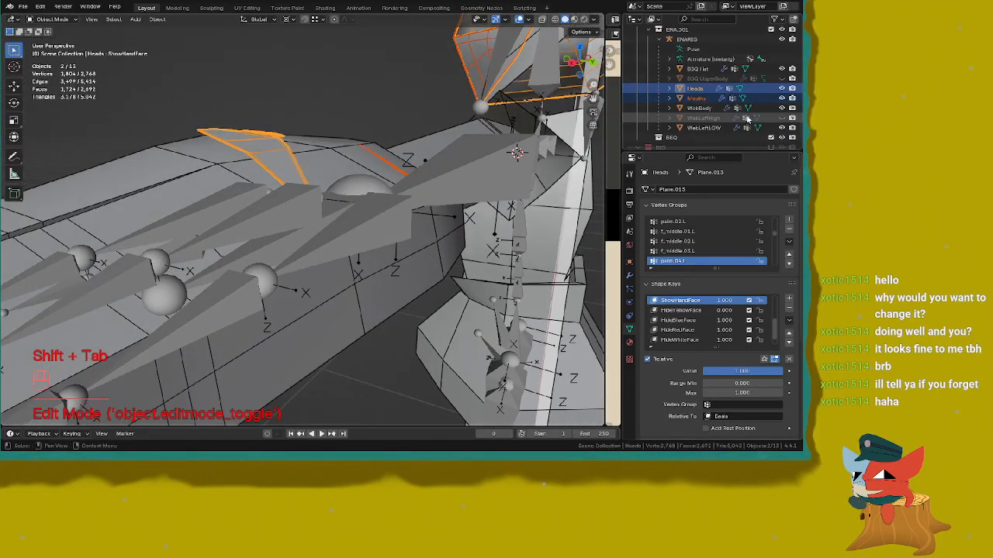
Step: Hide WebLeftLOW and show WebLeftHigh to compare the hand face parts with the detailed hand
left_click(781, 127)
left_click(781, 117)
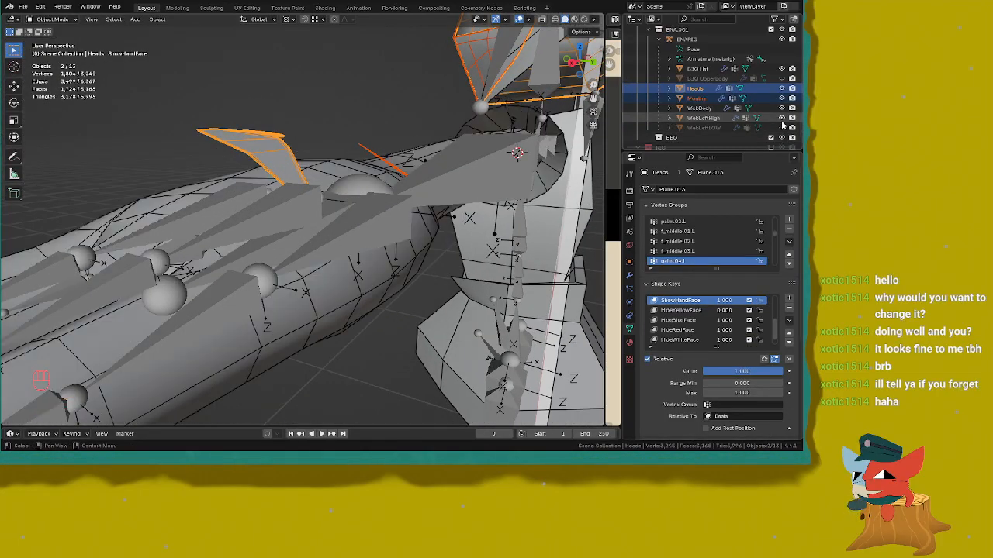
mouse_move(738, 370)
left_mouse_down()
mouse_move(658, 370)
mouse_move(742, 371)
left_mouse_up()
scroll(377, 109, "down", 2)
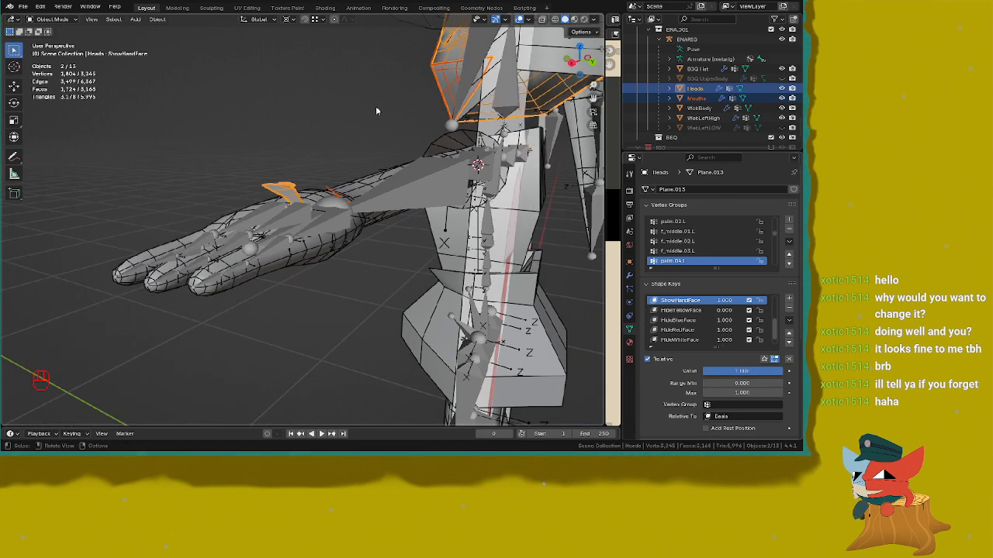
Step: Compare the hand face and mouth parts with the left hand by varying the ShowHandFace and ShowHandMouth shape keys
middle_click_drag(377, 109, 313, 199)
scroll(319, 160, "down", 3)
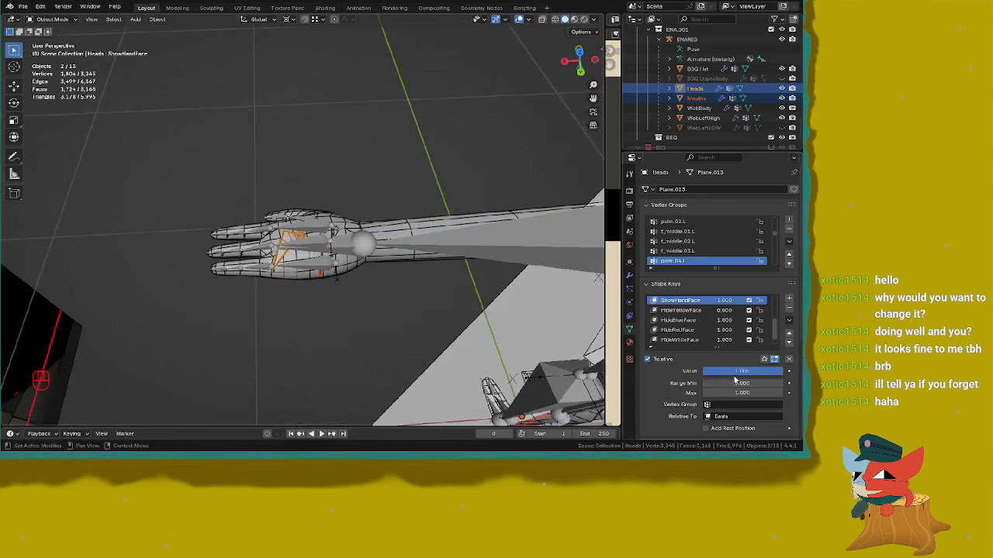
left_click_drag(741, 371, 783, 371)
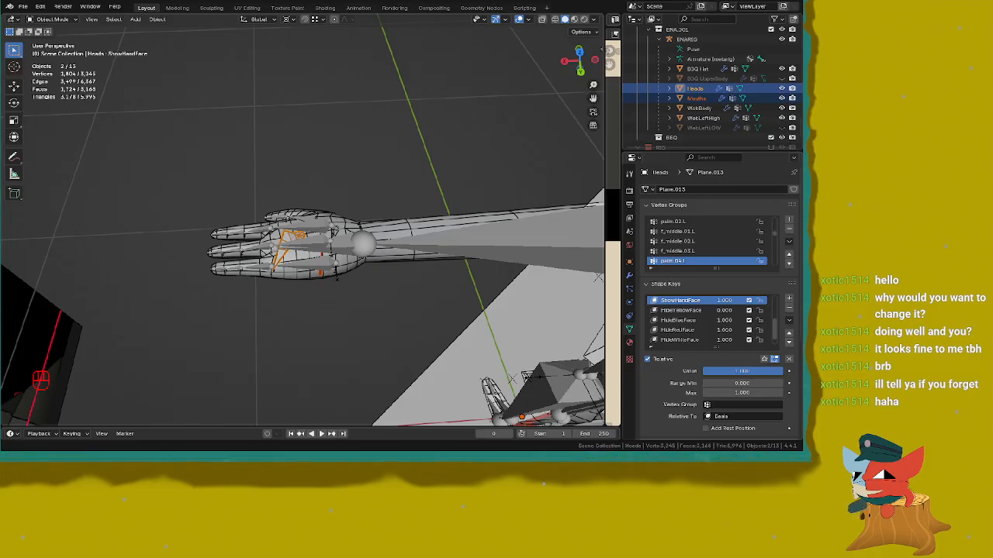
middle_click_drag(407, 270, 427, 203)
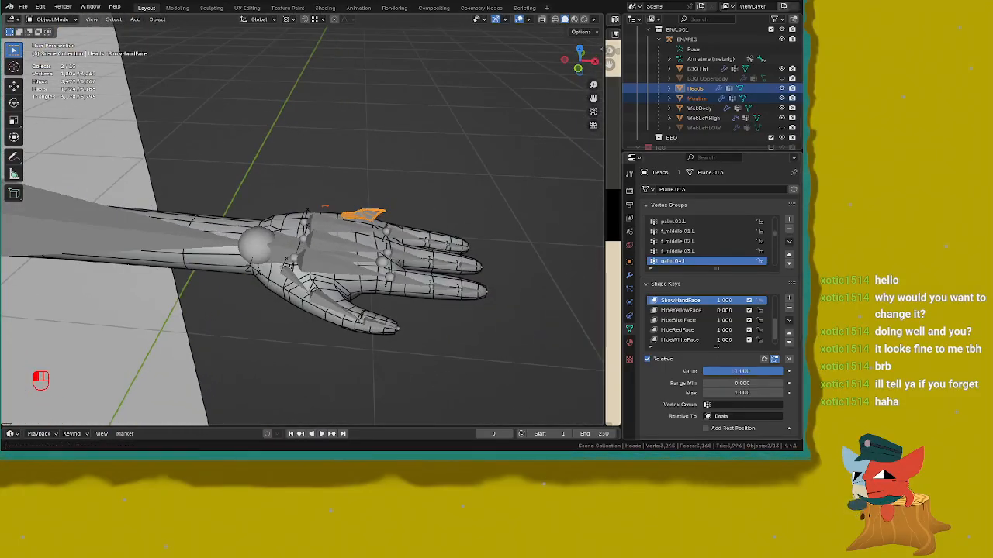
left_click(324, 205)
left_click_drag(742, 371, 703, 371)
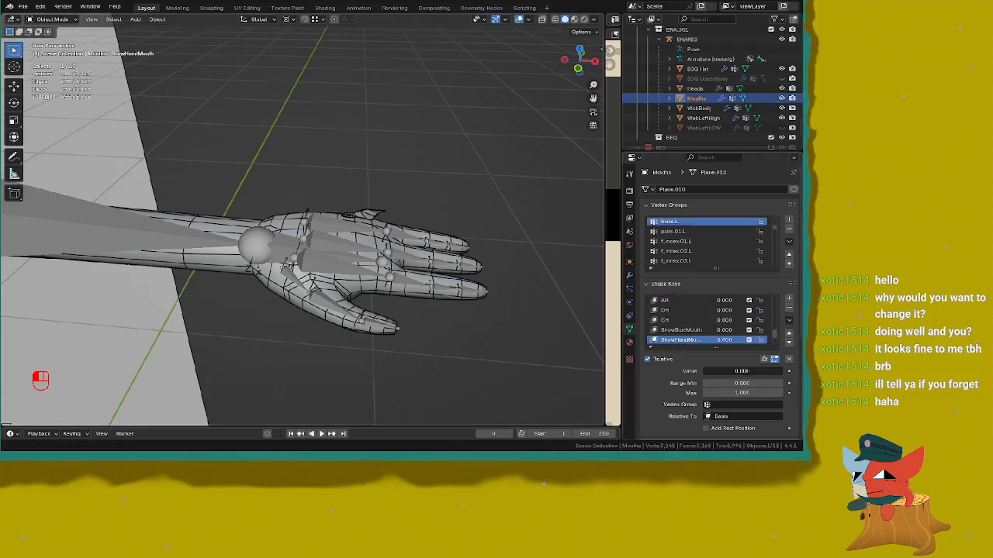
Step: Save the file with the whole character in view
scroll(555, 261, "down", 5)
middle_click_drag(195, 173, 381, 228, "shift")
scroll(381, 228, "down", 3)
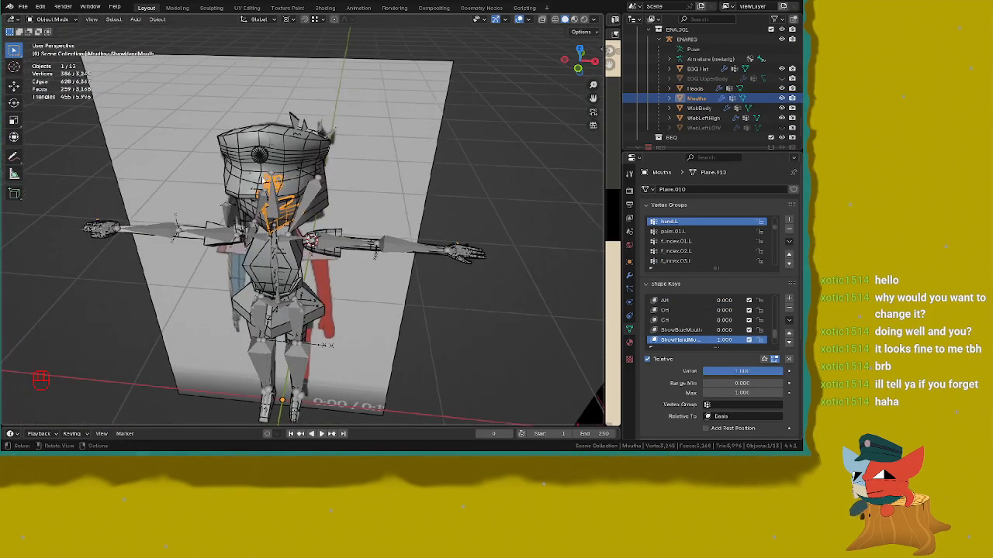
key("ctrl+s")
scroll(409, 164, "up", 8)
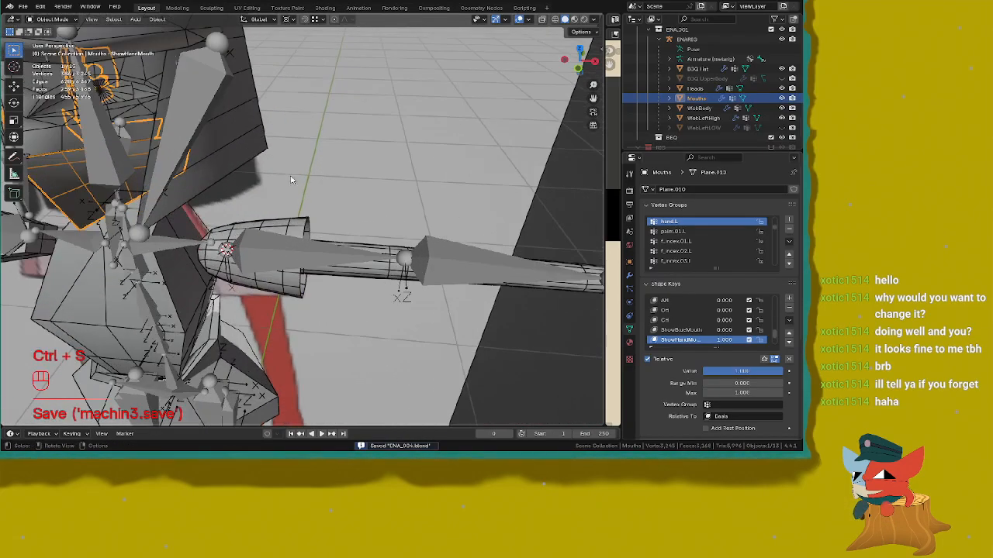
Step: With ShowHandMouth at 0, select the mouth piece on the left hand in wireframe and scale it toward the shoulder from the front view
left_click(97, 202)
middle_click_drag(326, 194, 218, 183, "shift")
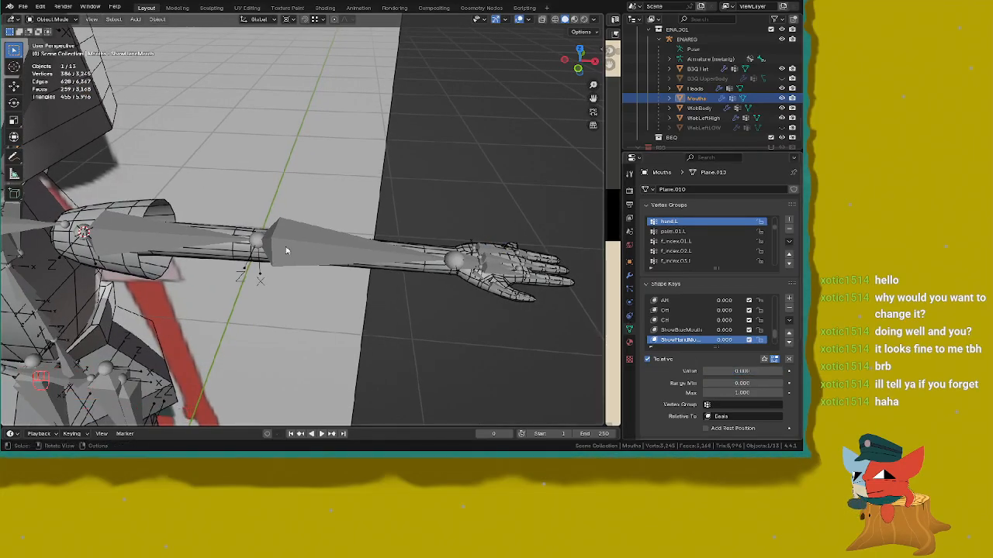
key("Tab")
scroll(303, 233, "down", 2)
key("a")
key("z")
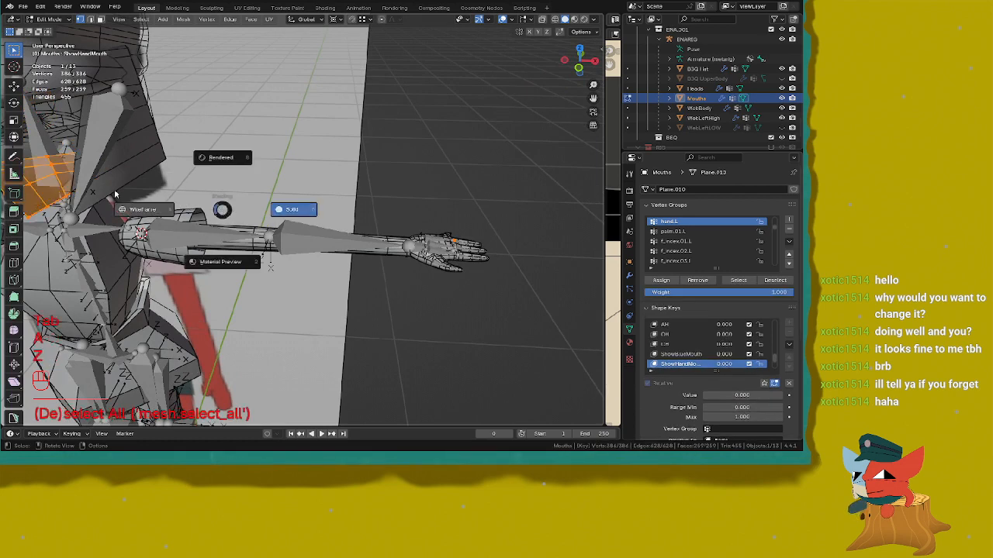
left_click(115, 194)
middle_click_drag(409, 212, 359, 200, "shift")
left_click_drag(362, 200, 403, 225)
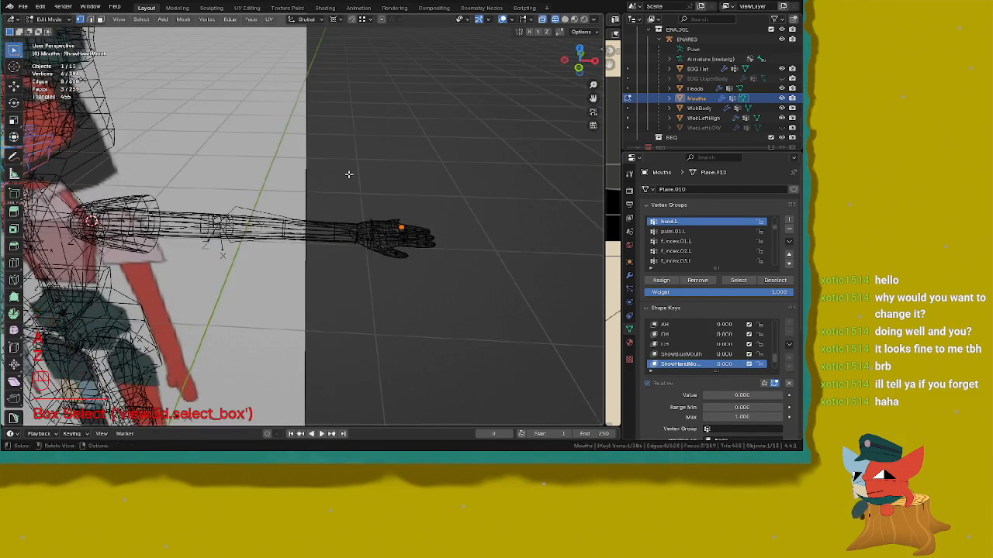
key("KP_1")
key("s")
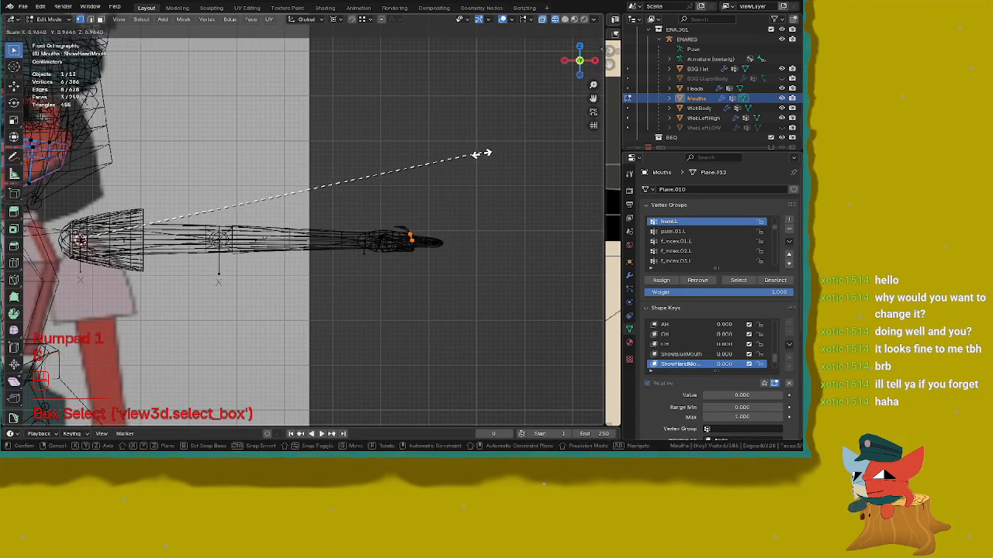
left_click(437, 163)
Step: Make ShowBlueMouth the active shape key on the Mouths mesh and return to Object Mode
scroll(447, 153, "down", 2)
left_click_drag(725, 398, 735, 398)
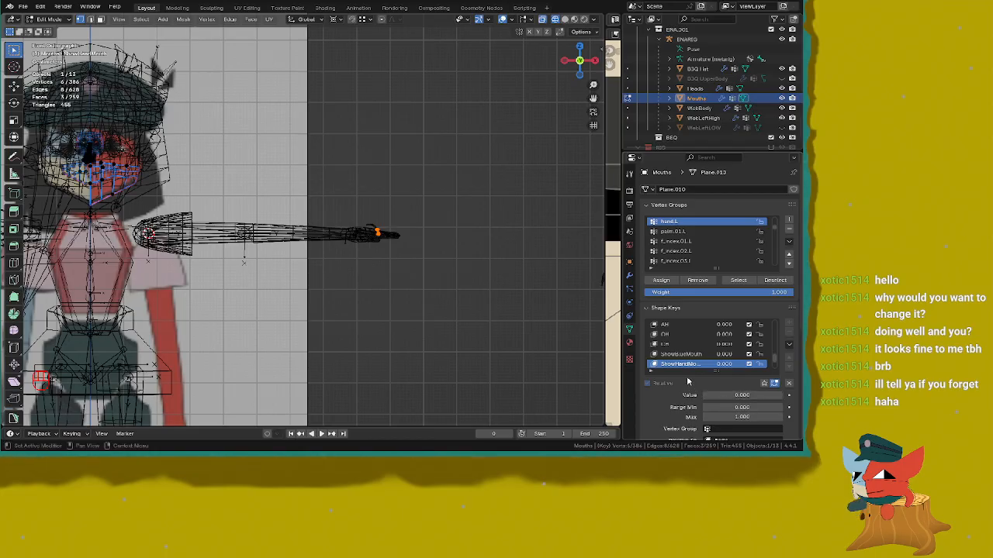
left_click(682, 356)
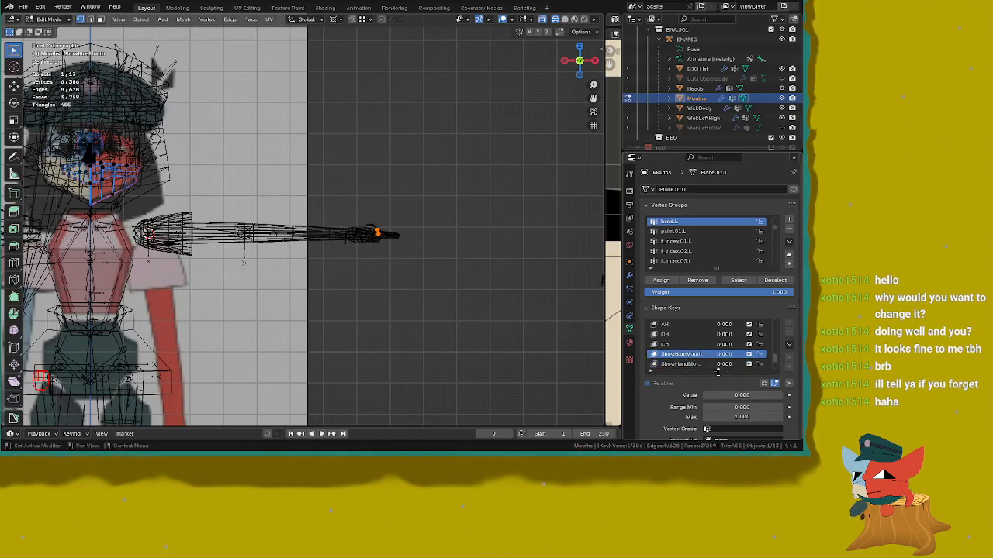
key("Tab")
Step: Set the Heads mesh's ShowHandFace shape key to 0 and make Basis its active key in solid shading
scroll(397, 204, "up", 2)
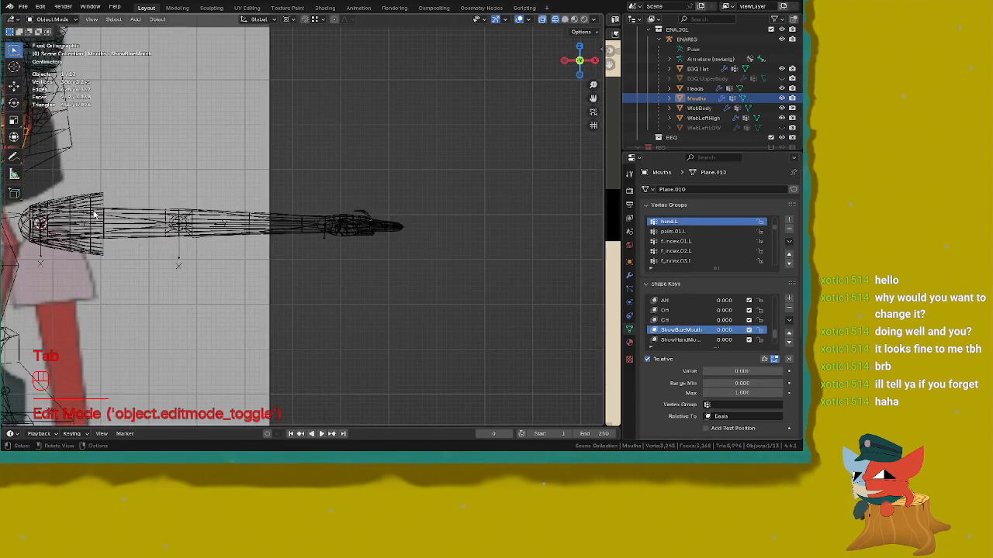
middle_click_drag(347, 196, 352, 187)
left_click(359, 208)
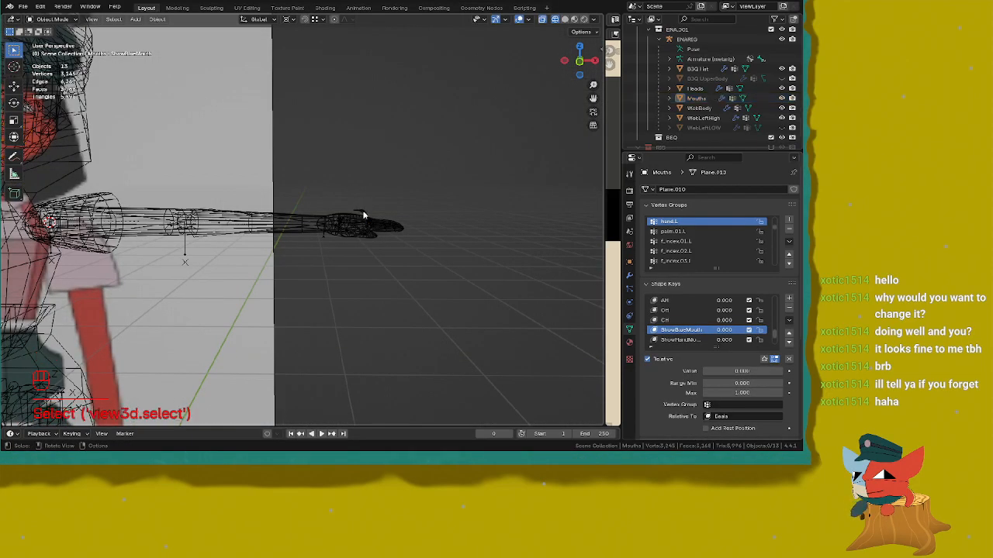
double_click(742, 371)
type("0")
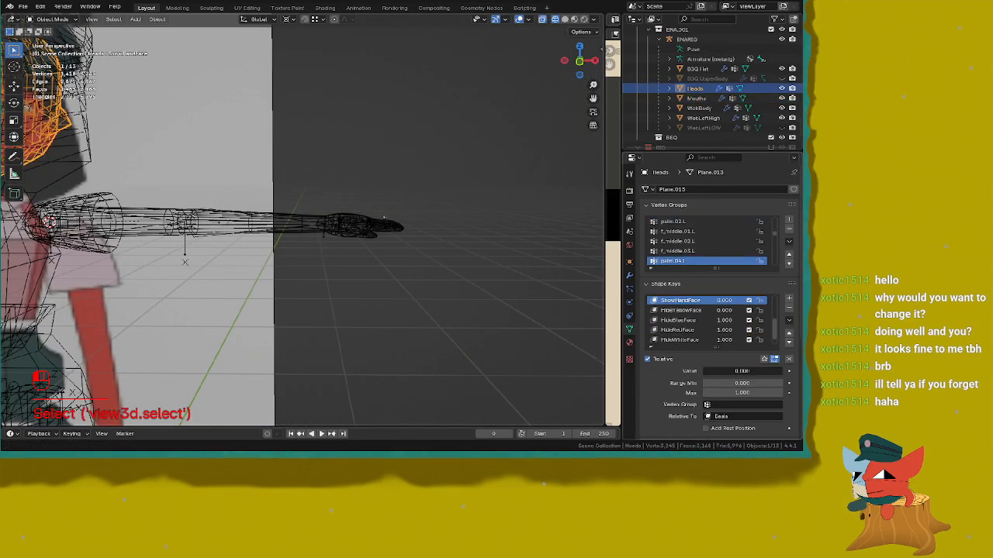
key("Return")
mouse_move(442, 247)
middle_mouse_down()
mouse_move(454, 234)
mouse_move(453, 249)
middle_mouse_up()
key("z")
left_click(499, 224)
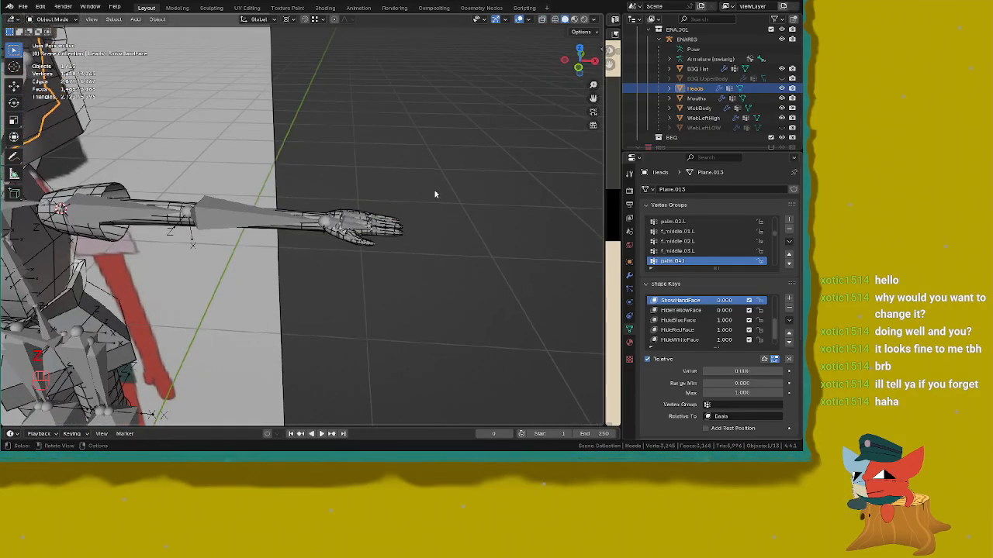
scroll(711, 297, "up", 5)
left_click(711, 300)
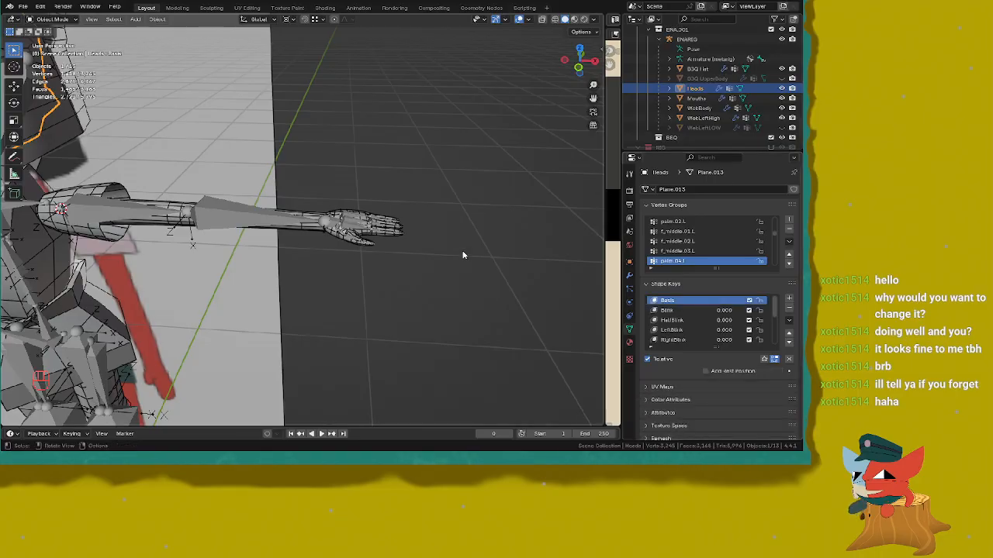
Step: Edit the Heads and Mouths meshes together and box-select their pieces at the left hand in wireframe
middle_click_drag(122, 231, 336, 245, "shift")
left_click(164, 155, "shift")
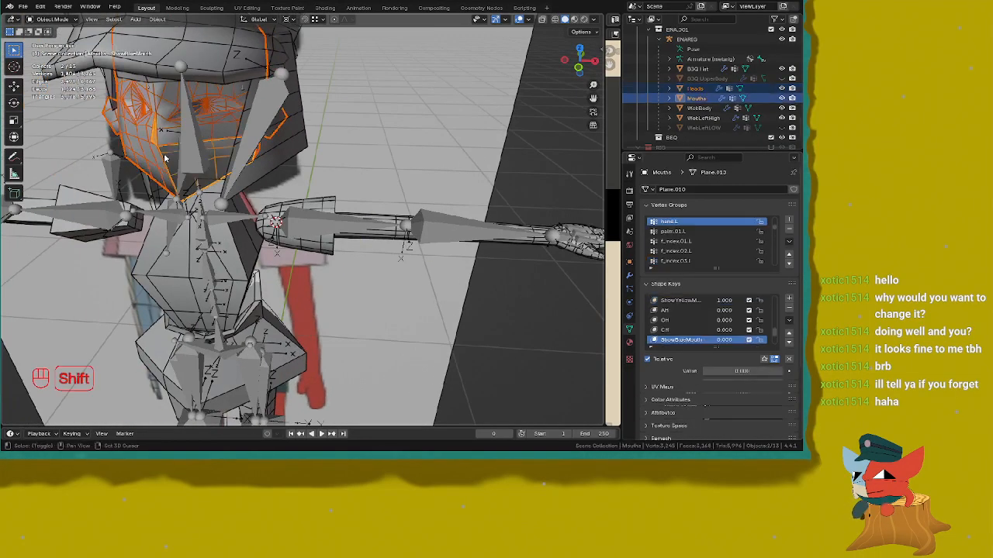
key("Tab")
key("a")
middle_click_drag(458, 164, 382, 172, "shift")
key("z")
left_click(328, 174)
left_click_drag(403, 168, 549, 270)
Step: Examine how the selected face and mouth pieces sit against the left hand in solid shading from the front view
middle_click_drag(549, 196, 436, 158, "shift")
scroll(437, 159, "up", 3)
key("z")
left_click(508, 158)
middle_click_drag(529, 103, 419, 137, "shift")
scroll(419, 137, "up", 2)
key("KP_1")
key("z")
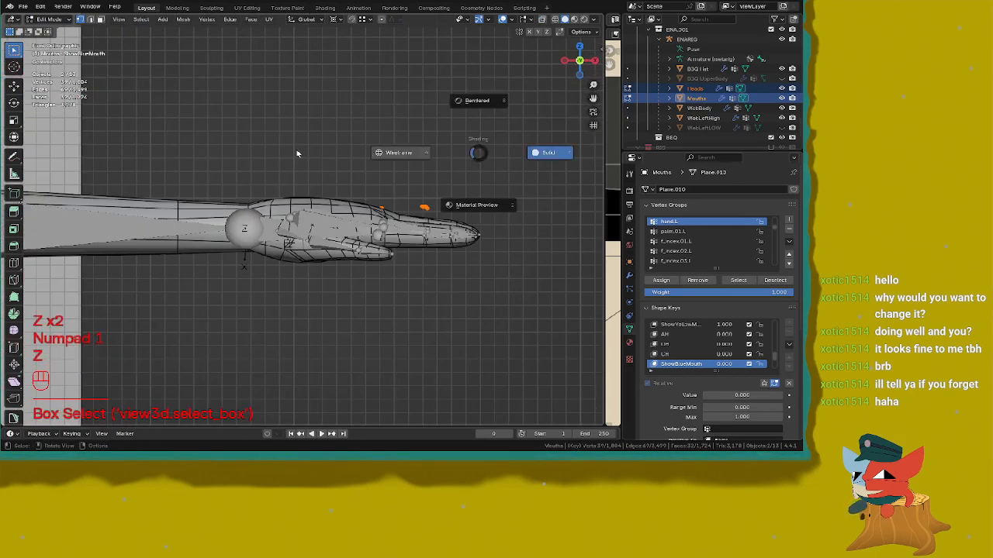
left_click(297, 153)
scroll(283, 156, "up", 2)
scroll(473, 138, "down", 2)
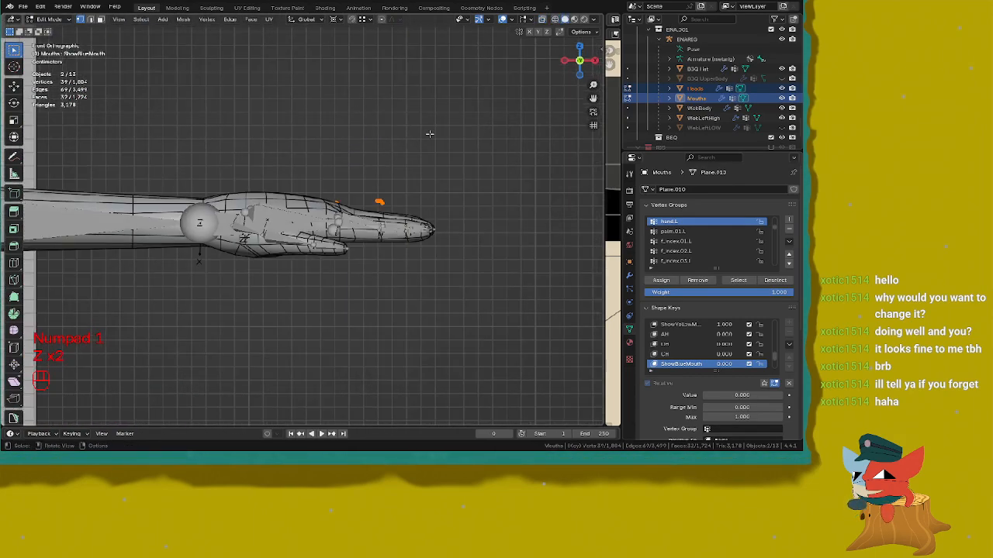
key("z")
mouse_move(356, 142)
middle_mouse_down()
mouse_move(363, 161)
mouse_move(333, 174)
mouse_move(360, 194)
middle_mouse_up()
Step: Undo back to the unscaled hand face and mouth parts in Edit Mode with WebLeftLOW shown, and use solid shading
key("ctrl+z")
key("ctrl+z")
key("ctrl+z")
key("ctrl+z")
key("ctrl+z")
key("ctrl+z")
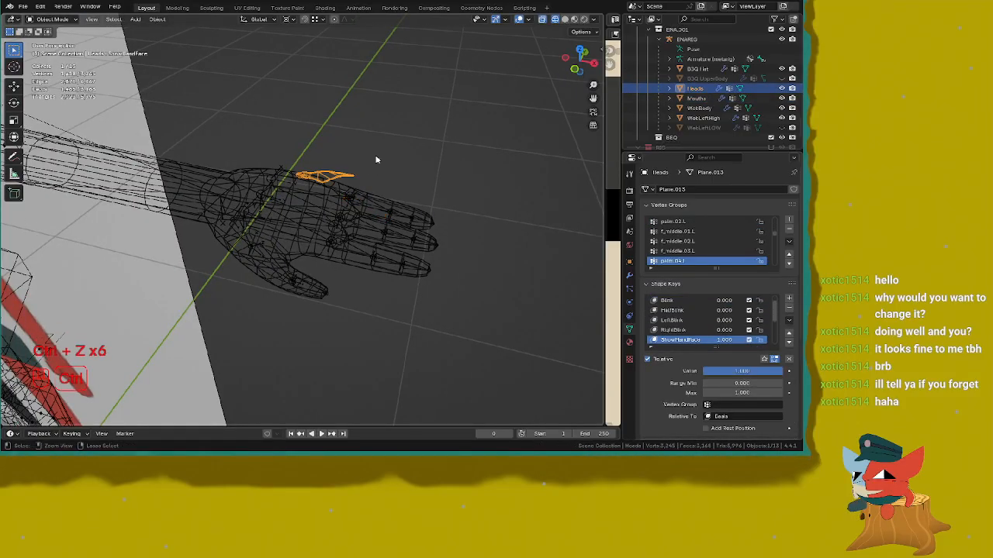
key("ctrl+z")
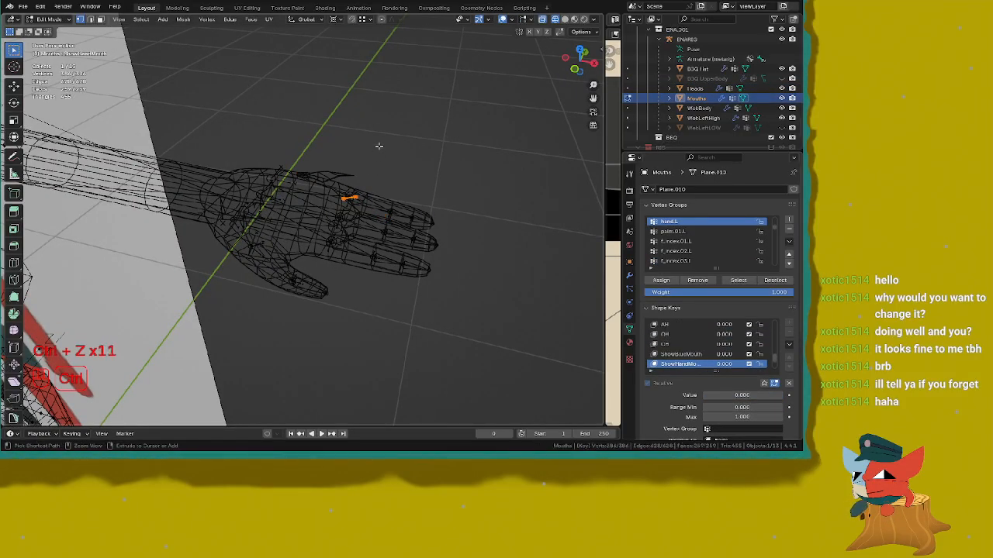
key("ctrl+z")
key("ctrl+z")
key("ctrl+z")
key("ctrl+z")
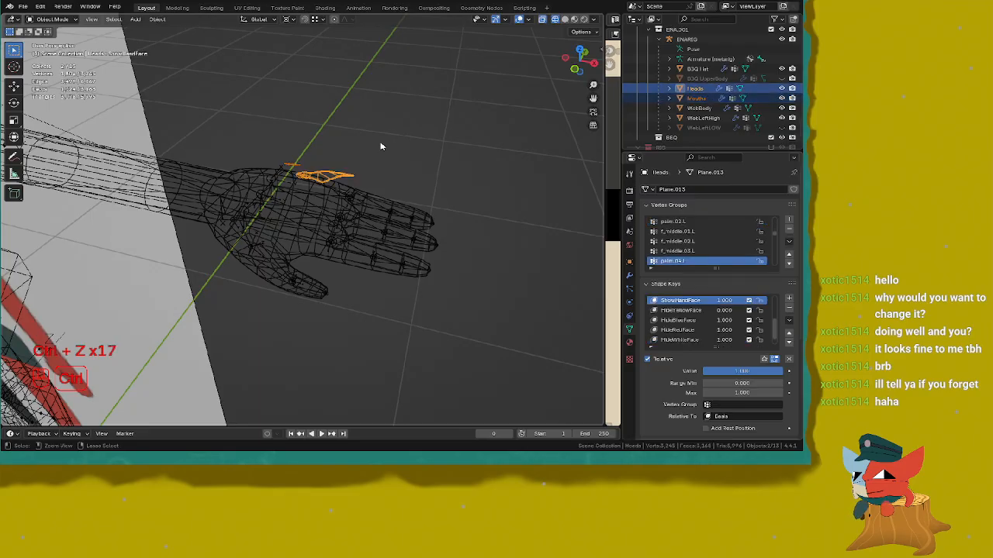
key("ctrl+z")
key("ctrl+z")
key("ctrl+z")
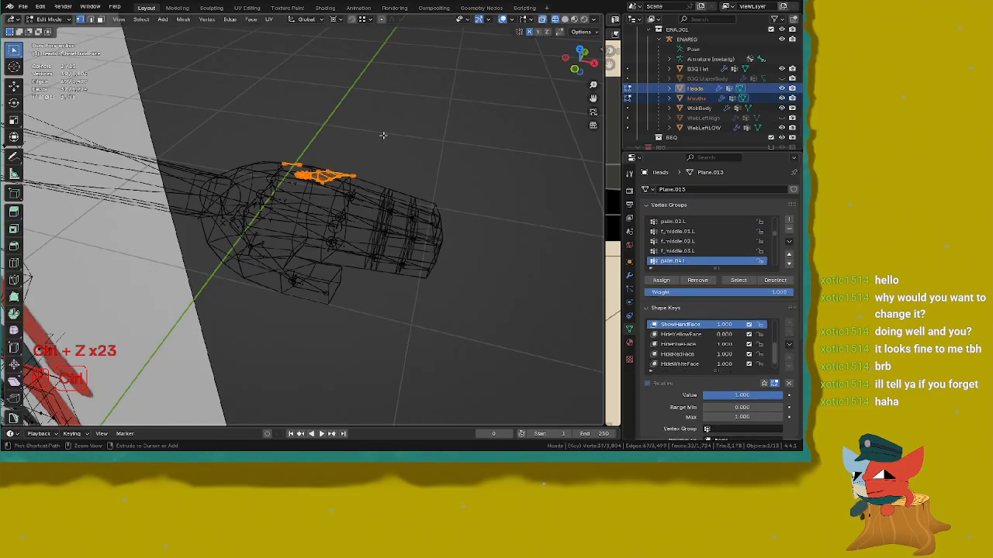
key("z")
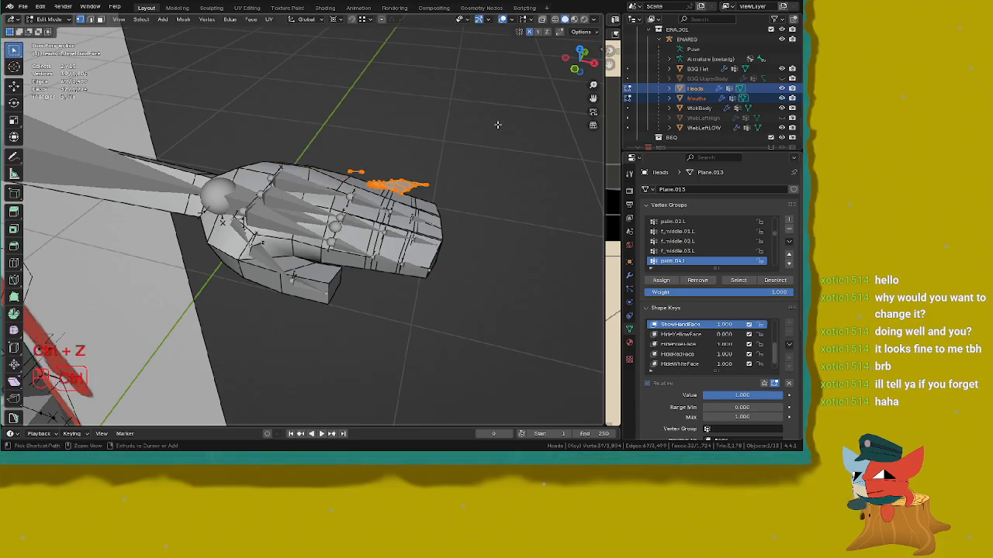
Step: Make Basis the active shape key on both the Heads and Mouths meshes
middle_click_drag(490, 124, 423, 106)
scroll(691, 335, "up", 4)
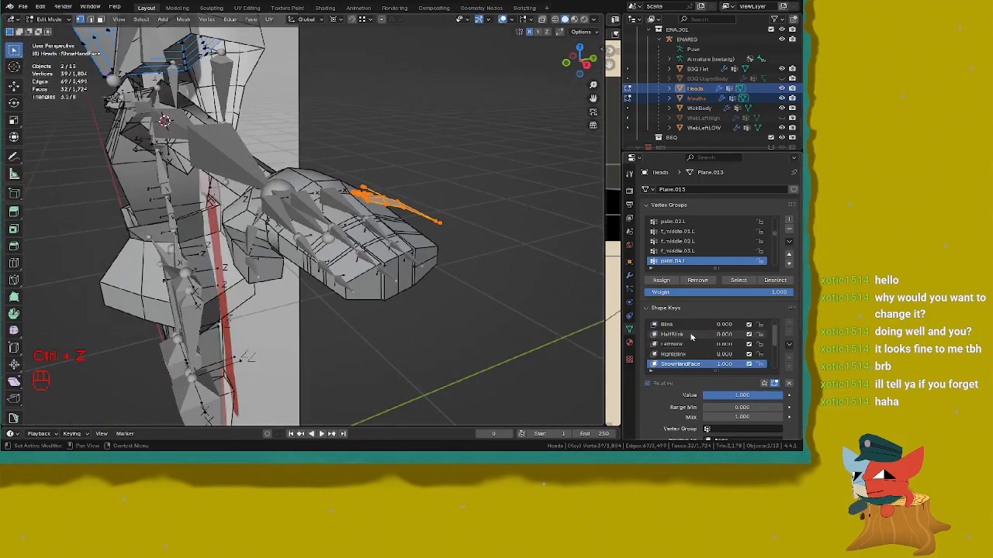
left_click(685, 325)
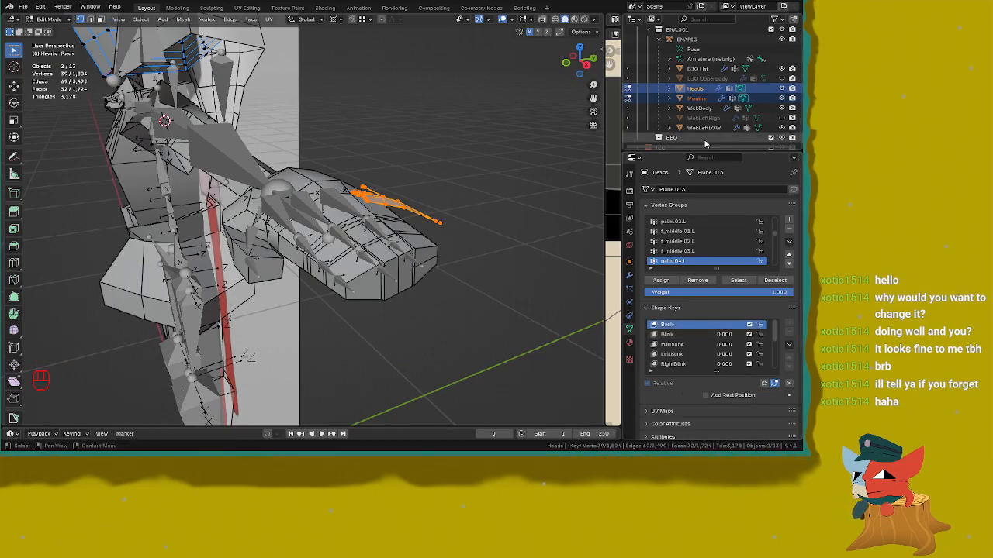
left_click(698, 99)
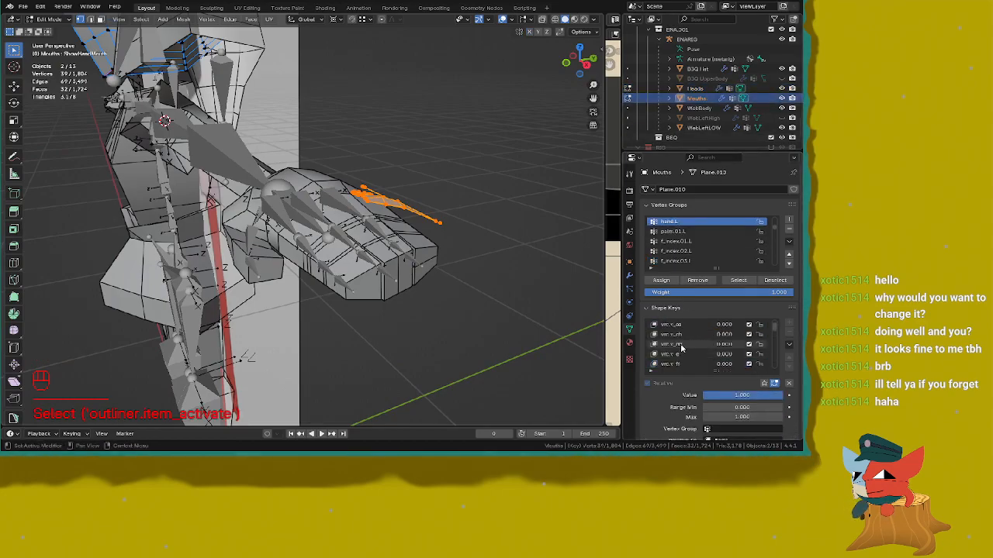
left_click(677, 324)
Step: Box-select the hand face and mouth parts in wireframe and try scaling them toward the shoulder from the front view
middle_click_drag(413, 200, 314, 157)
left_click_drag(313, 156, 476, 271)
key("KP_1")
key("z")
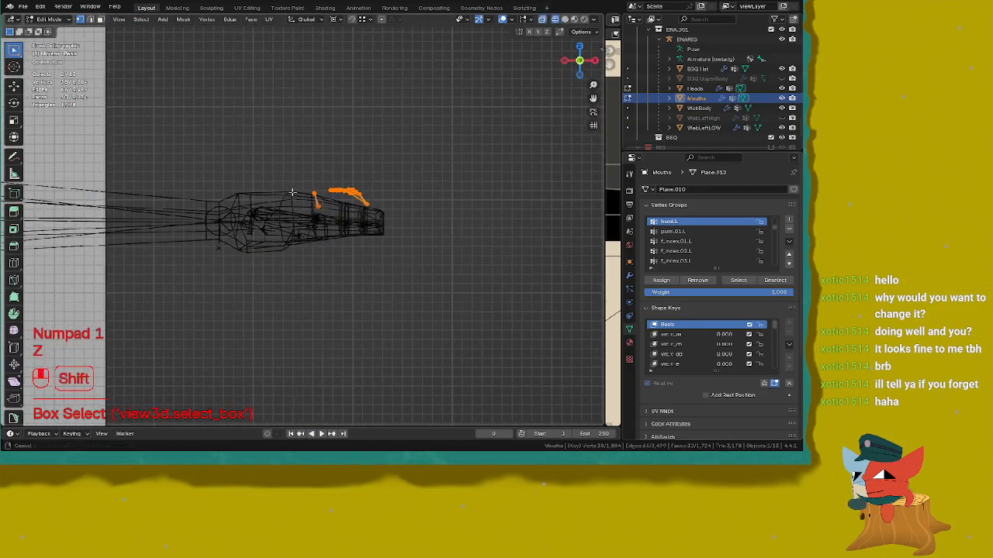
key("s")
left_click(467, 134)
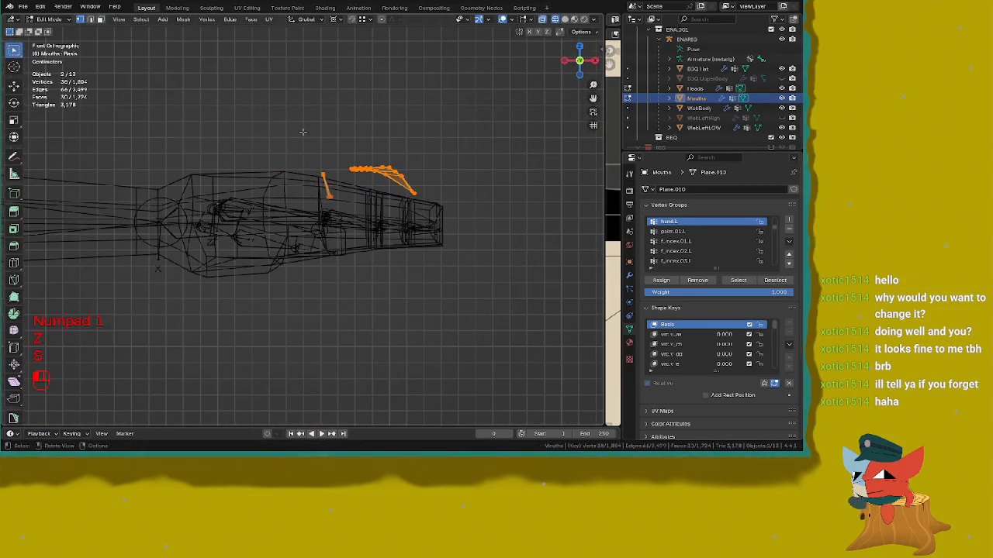
Step: Select all the hand face and mouth vertices and scale them toward the shoulder by about 0.918 from the top view
left_click_drag(303, 132, 597, 345)
middle_click_drag(484, 138, 508, 155, "shift")
key("s")
right_click(422, 144)
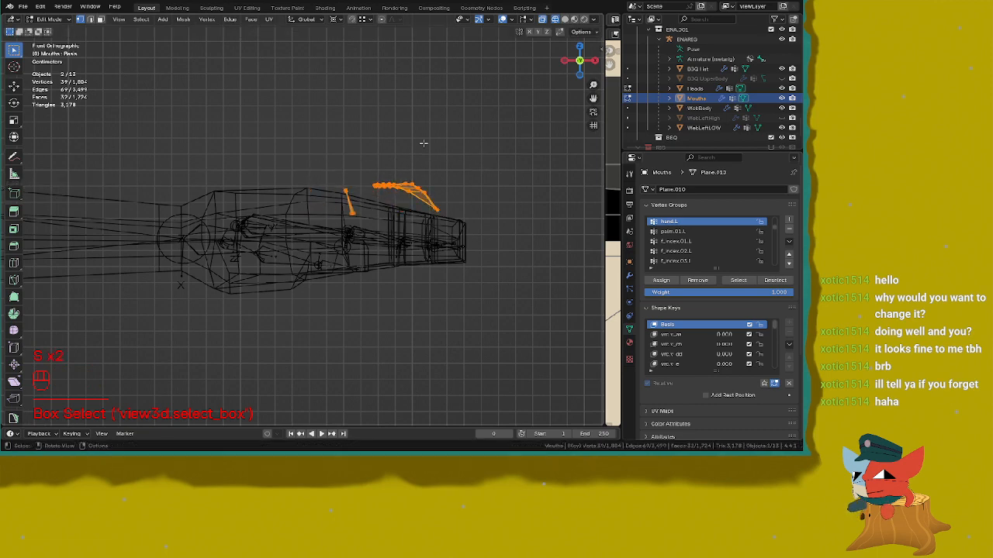
key("KP_7")
scroll(423, 144, "up", 4)
key("s")
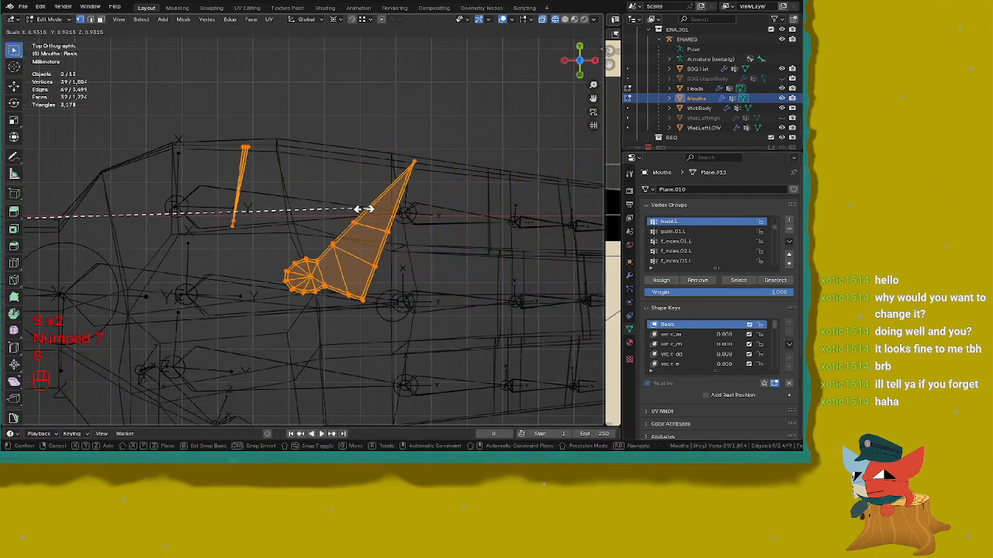
left_click(419, 207)
Step: Scale the hand face and mouth parts down by about 0.988 in solid shading to line them up with the low-poly hand
key("alt+z")
scroll(439, 150, "up", 6)
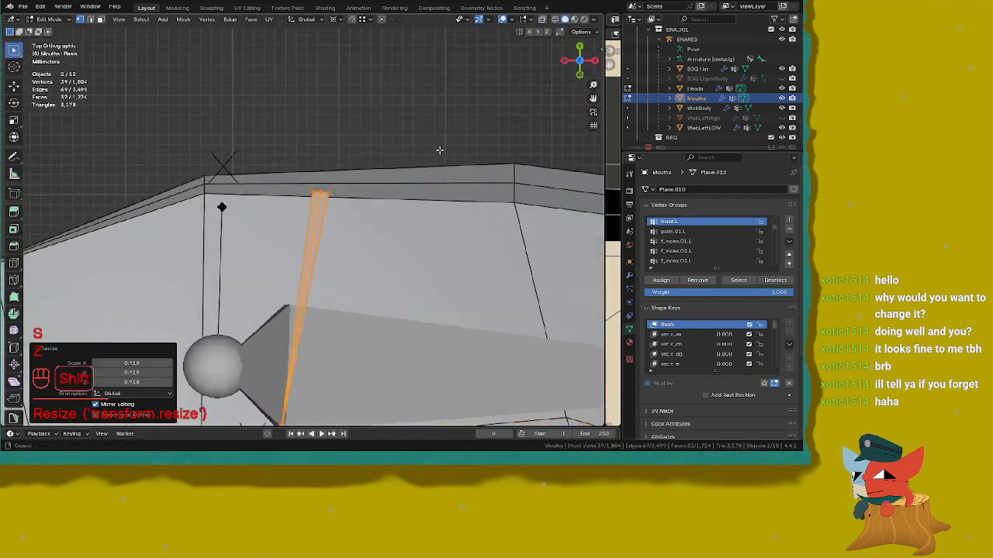
scroll(439, 150, "up", 3)
key("s")
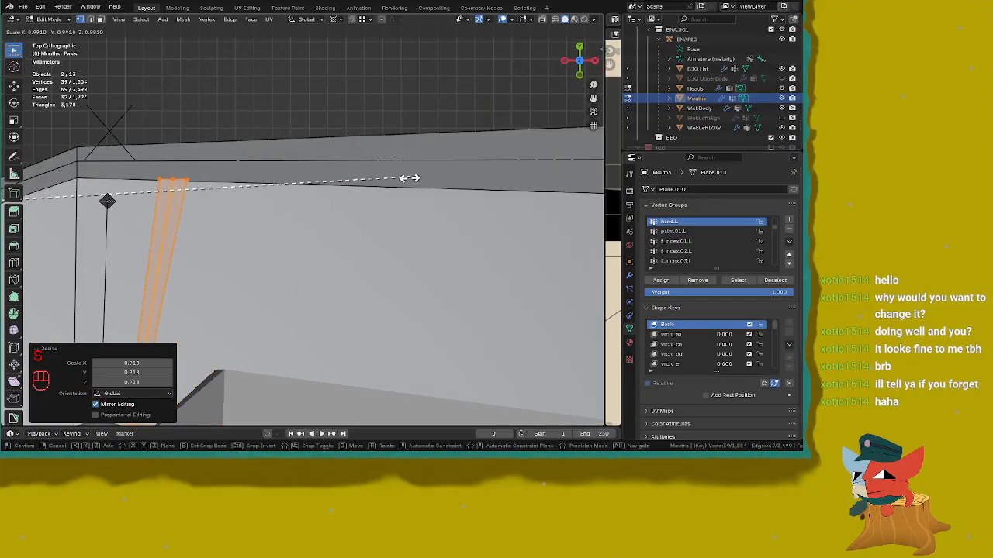
left_click(375, 187)
middle_click_drag(375, 187, 389, 202)
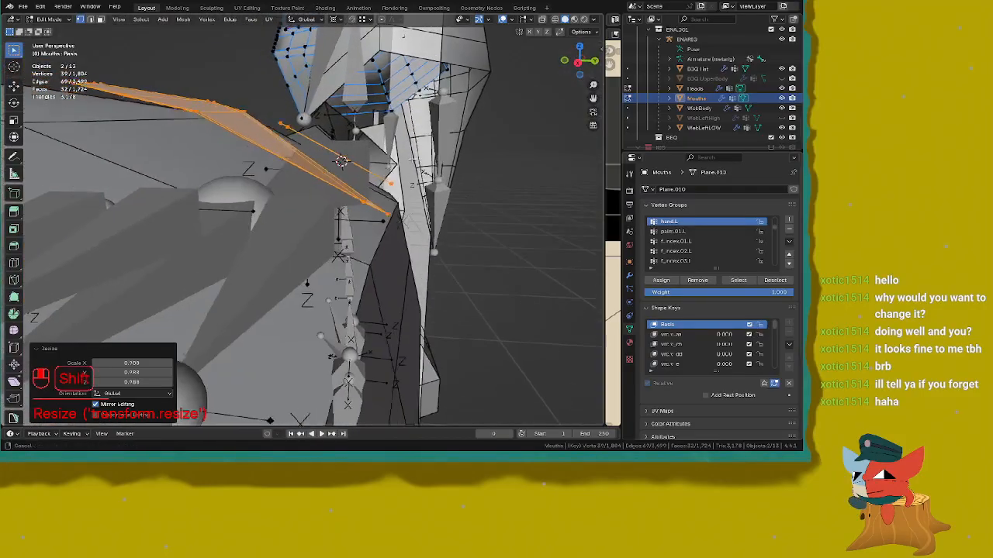
Step: Examine how the scaled hand face and mouth parts sit on the low-poly hand from perspective and top views
middle_click_drag(394, 143, 439, 140)
middle_click_drag(439, 139, 470, 199, "shift")
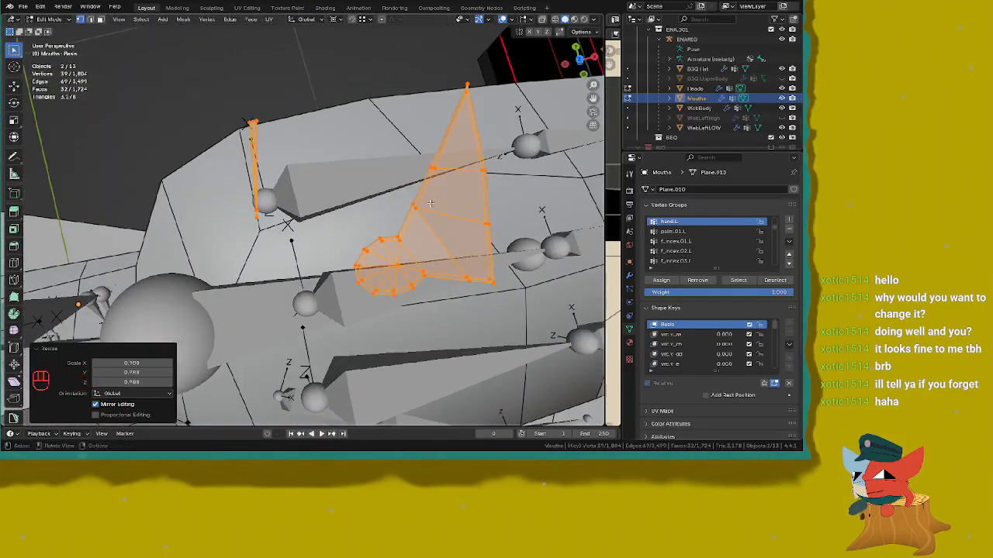
scroll(411, 186, "down", 5)
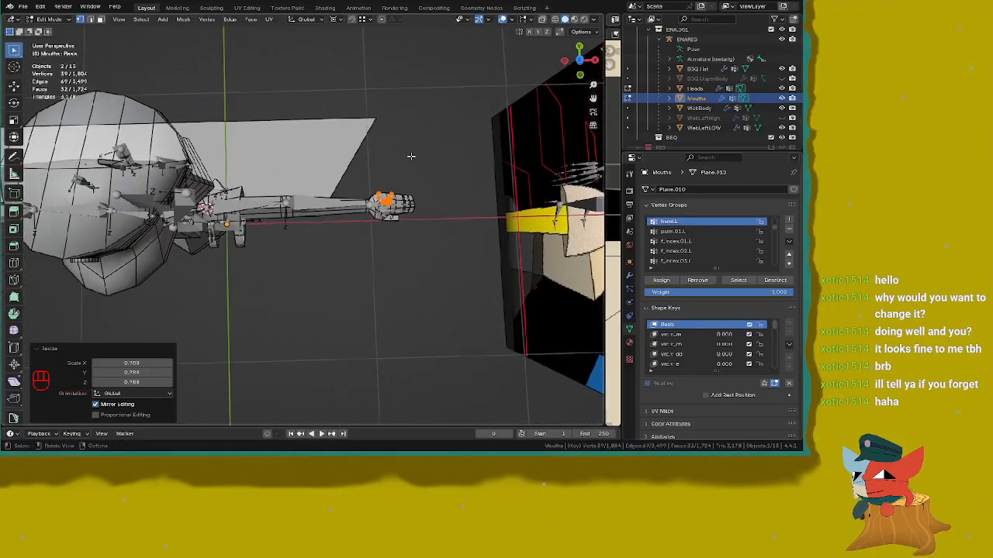
mouse_move(294, 188)
middle_mouse_down()
mouse_move(310, 174)
mouse_move(329, 225)
mouse_move(329, 187)
mouse_move(299, 177)
middle_mouse_up()
scroll(310, 183, "up", 2)
key("z")
left_click(335, 172)
mouse_move(464, 176)
middle_mouse_down("shift")
mouse_move(351, 186)
mouse_move(24, 273)
middle_mouse_up("shift")
scroll(352, 187, "up", 3)
key("KP_7")
scroll(381, 132, "up", 2)
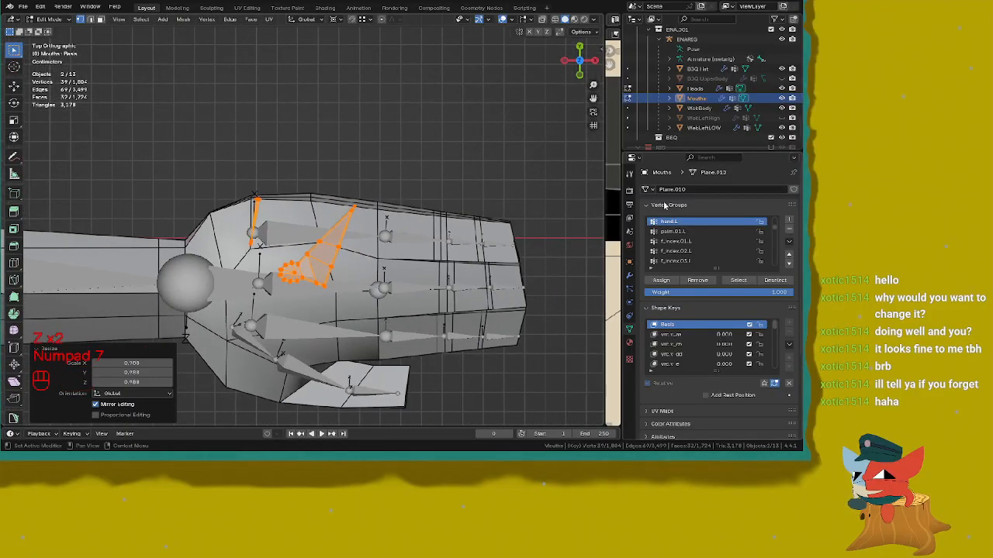
scroll(453, 173, "up", 5)
scroll(501, 169, "down", 3)
mouse_move(488, 156)
middle_mouse_down("shift")
mouse_move(437, 158)
mouse_move(492, 160)
middle_mouse_up("shift")
scroll(501, 170, "up", 2)
middle_click_drag(533, 239, 538, 174, "shift")
Step: Undo the last two scalings of the hand face and mouth parts along with the vertex selection made for them
key("ctrl+z")
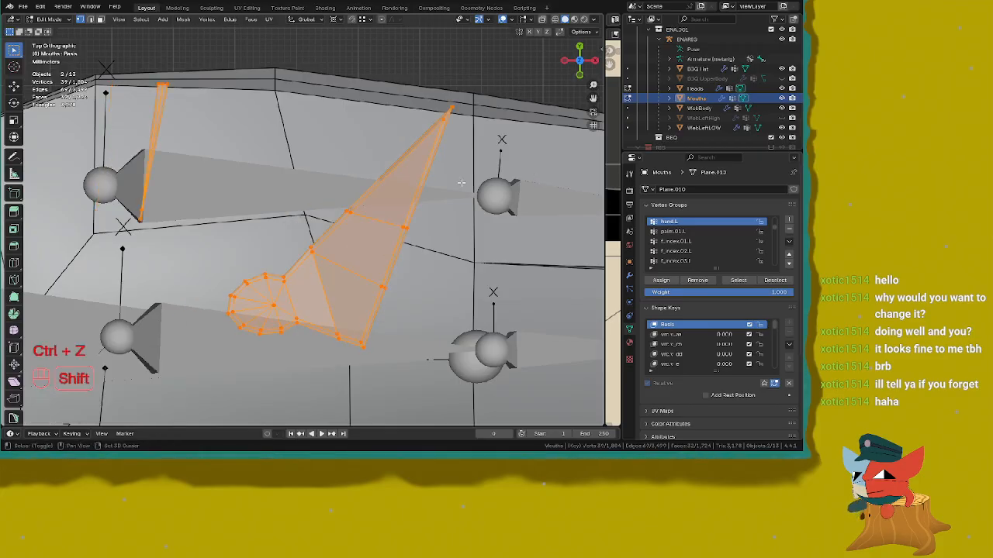
key("ctrl+z")
scroll(514, 161, "down", 4)
key("ctrl+z")
scroll(514, 161, "down", 2)
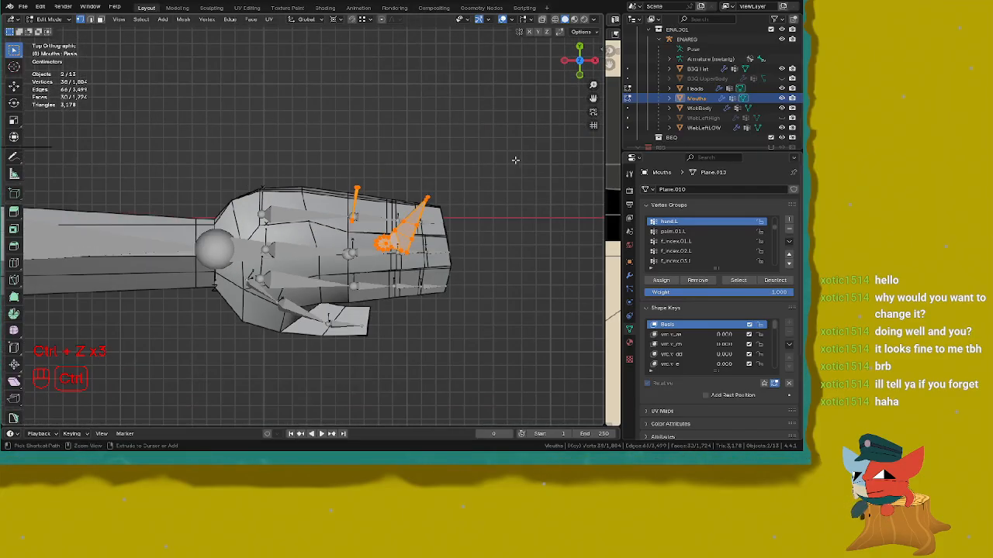
Step: Select all the hand face and mouth vertices in wireframe and scale them toward the shoulder by about 0.911 from the top view
key("s")
left_click(466, 177)
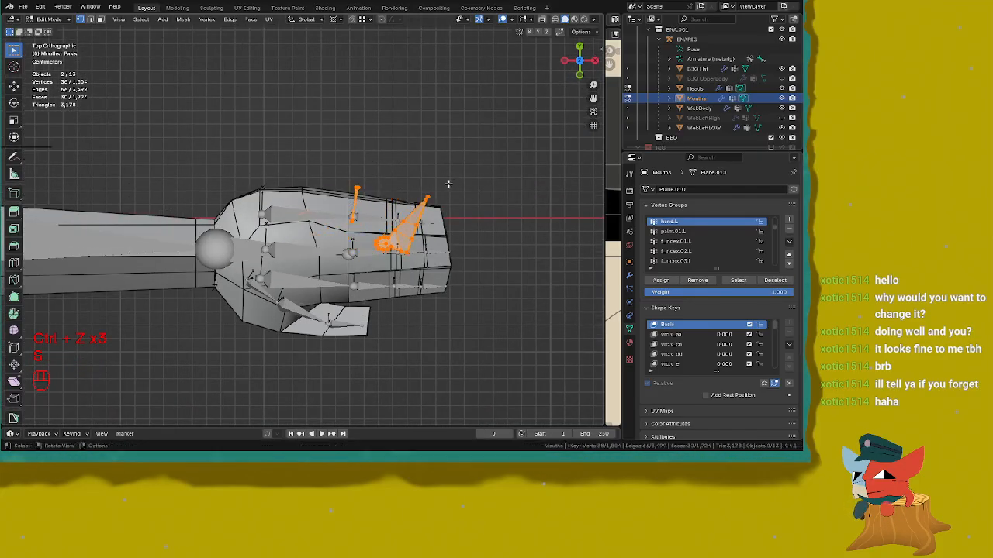
key("z")
left_click(266, 161)
key("s")
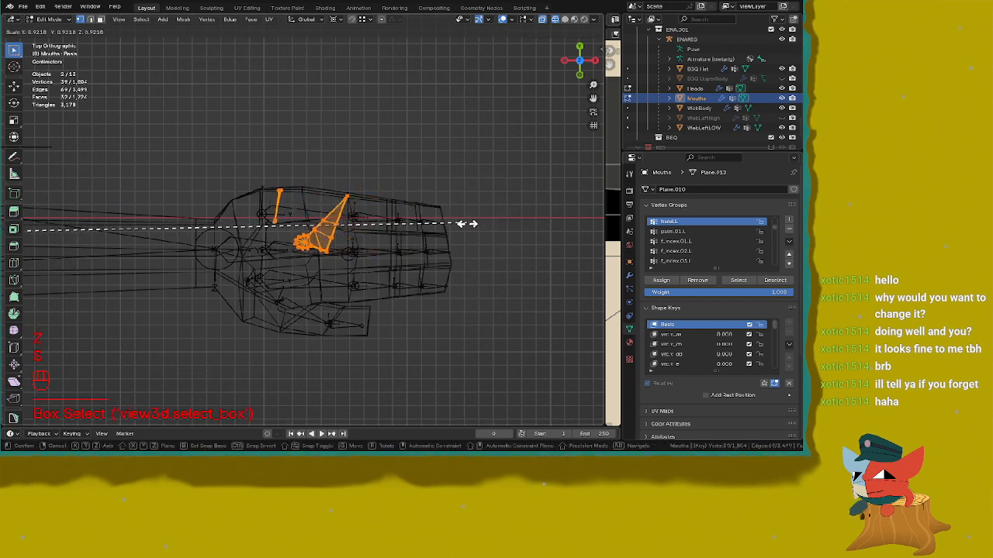
left_click(452, 225)
key("z")
left_click(512, 225)
scroll(482, 161, "up", 3)
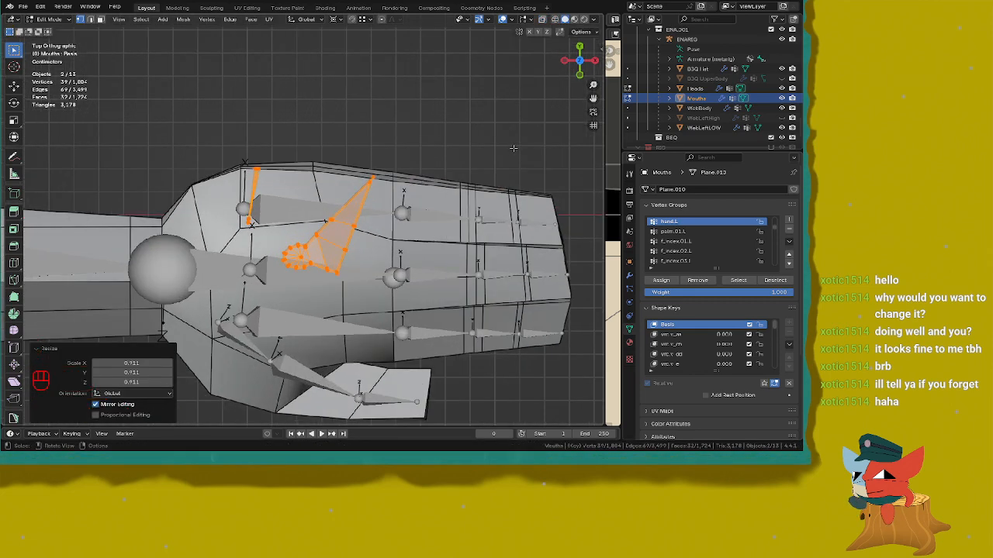
Step: Scale the hand face and mouth parts by a further 0.995 or so to line their edge up with the hand
scroll(470, 145, "up", 5)
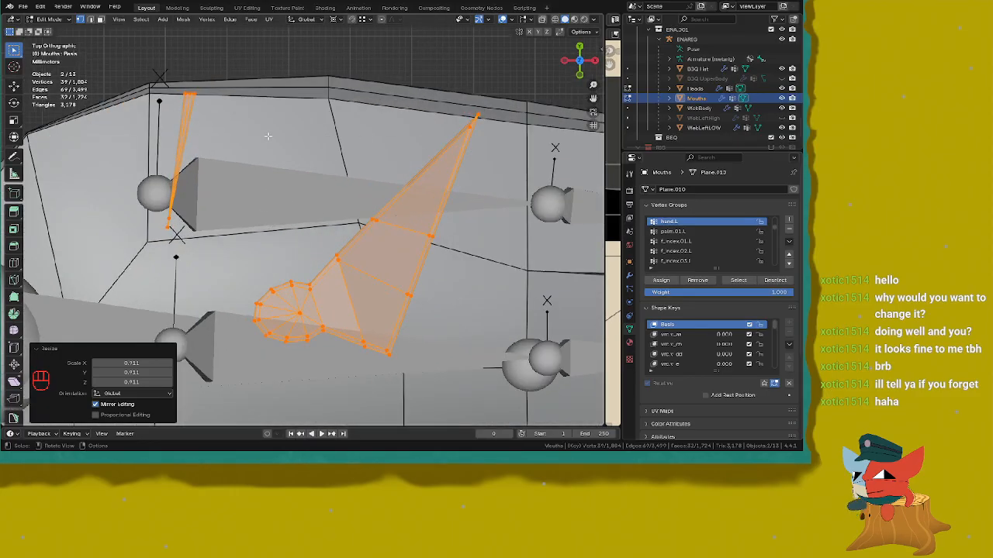
middle_click_drag(268, 136, 421, 208, "shift")
scroll(422, 208, "up", 3)
middle_click_drag(377, 175, 331, 266, "shift")
scroll(446, 185, "up", 7)
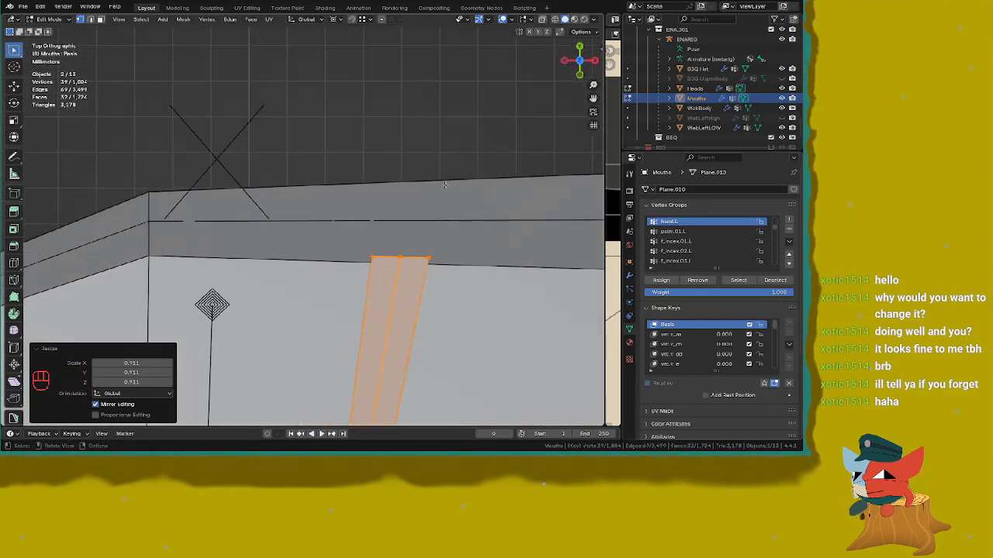
scroll(444, 185, "up", 1)
key("s")
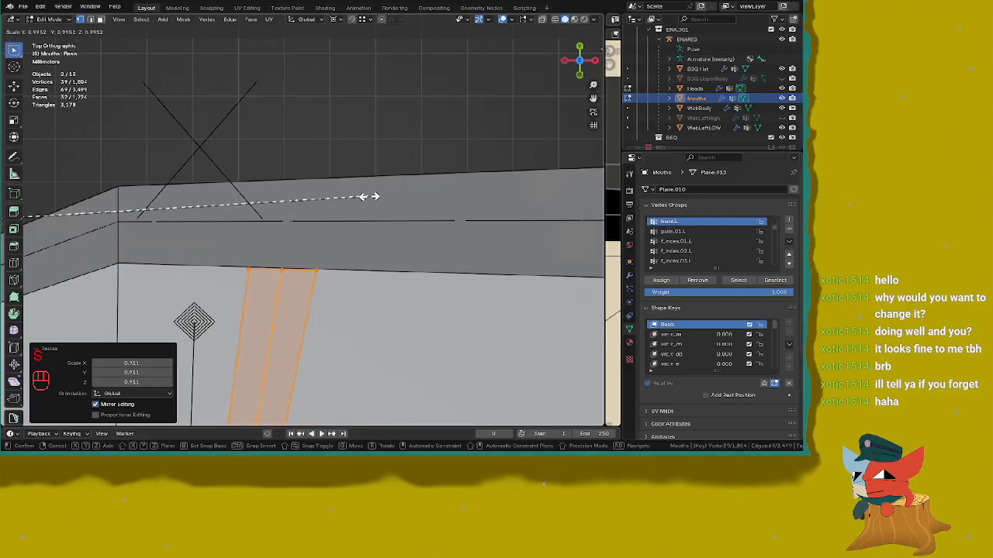
left_click(374, 195)
scroll(455, 233, "down", 4)
middle_click_drag(455, 233, 31, 86, "shift")
scroll(255, 178, "down", 4)
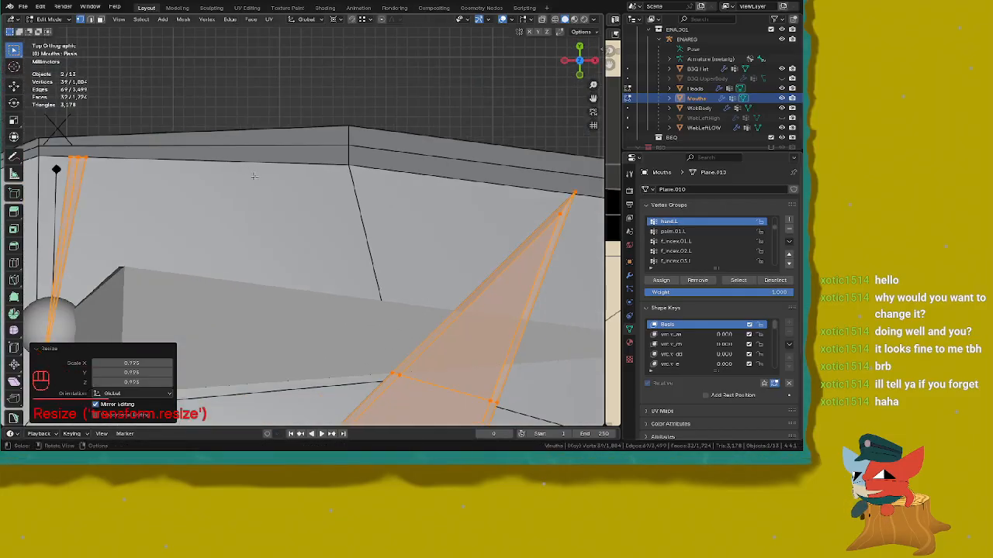
Step: Undo both scalings of the hand face and mouth parts and show the character from the front
middle_click_drag(256, 178, 331, 162)
key("ctrl+z")
key("ctrl+z")
key("KP_1")
middle_click_drag(219, 184, 546, 215, "shift")
scroll(439, 210, "down", 4)
middle_click_drag(439, 210, 315, 200, "shift")
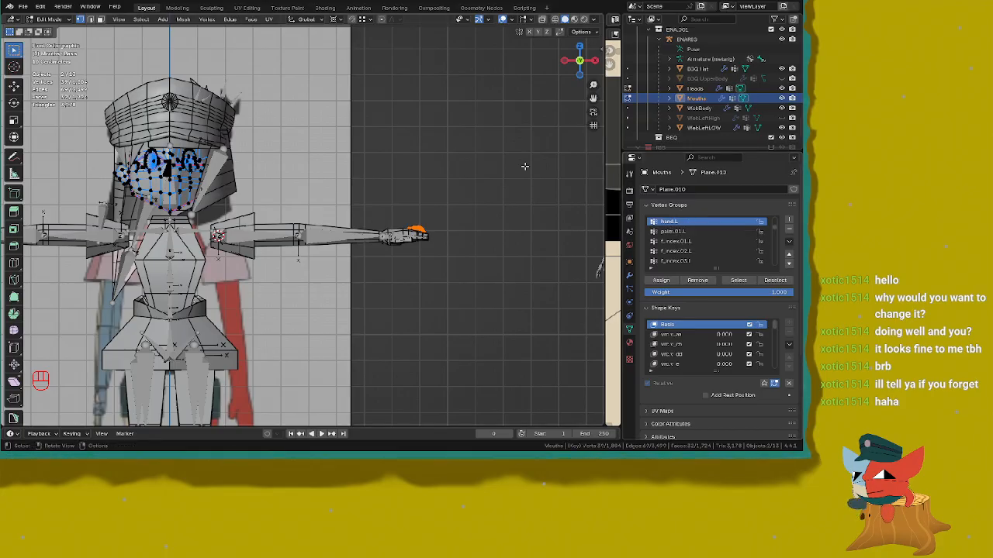
Step: Examine the position of the hand face and mouth parts against the hand from front, perspective and top views
scroll(534, 213, "up", 8)
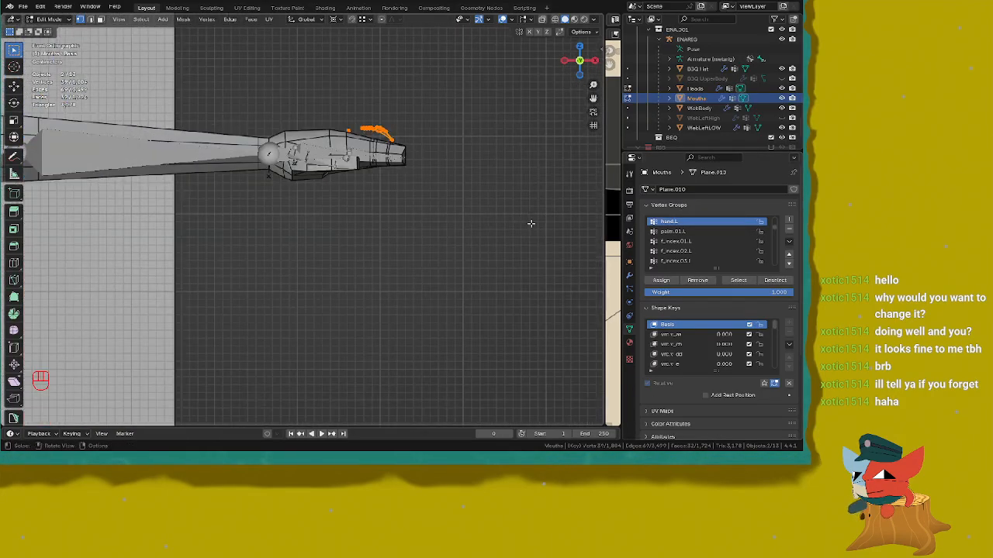
mouse_move(532, 221)
middle_mouse_down()
mouse_move(431, 134)
mouse_move(457, 85)
mouse_move(378, 223)
middle_mouse_up()
key("z")
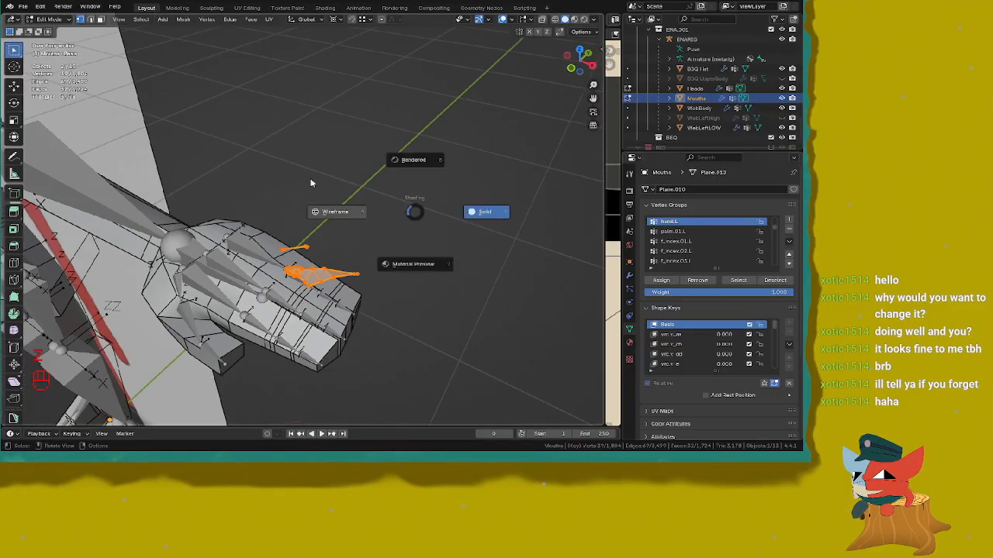
mouse_move(156, 134)
left_mouse_down()
mouse_move(405, 348)
mouse_move(419, 281)
left_mouse_up()
middle_click_drag(419, 281, 581, 200)
key("z")
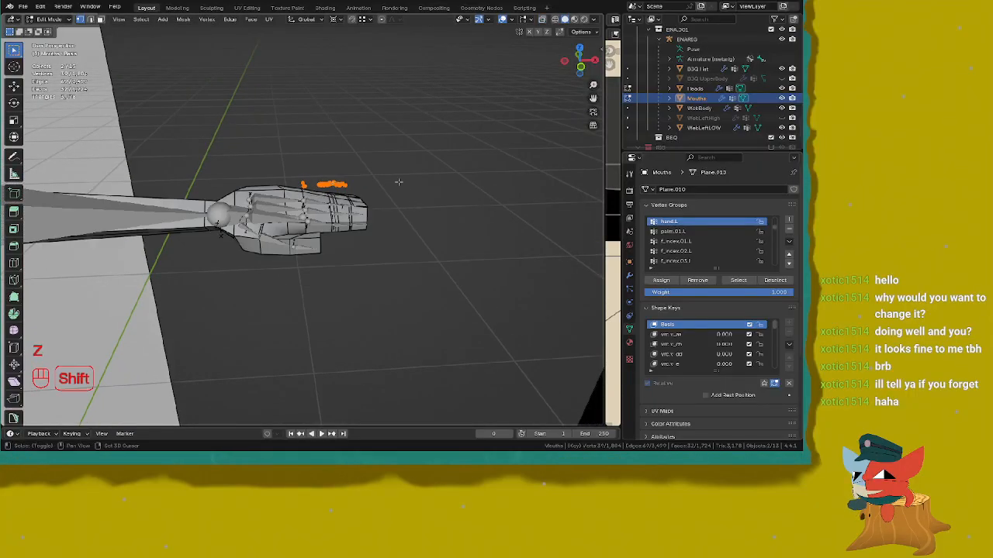
scroll(434, 200, "up", 1)
middle_click_drag(380, 184, 432, 202, "shift")
key("KP_7")
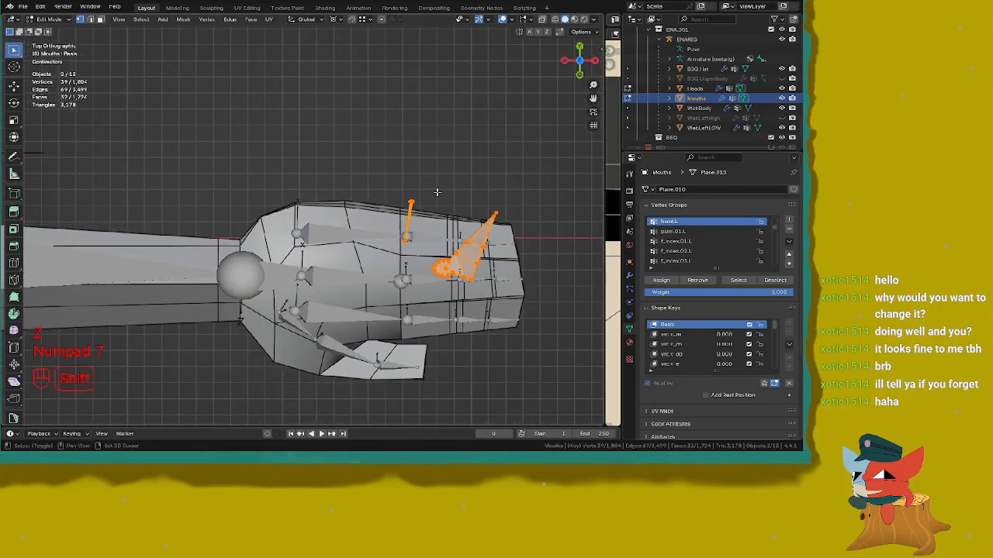
Step: Make ShowHandMouth the active shape key on the Mouths mesh
scroll(680, 353, "down", 4)
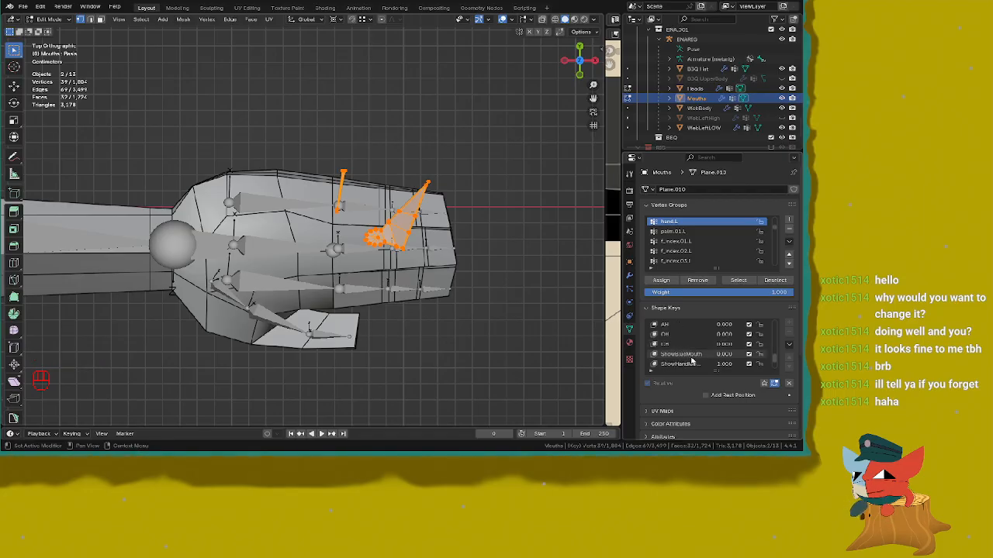
left_click(693, 356)
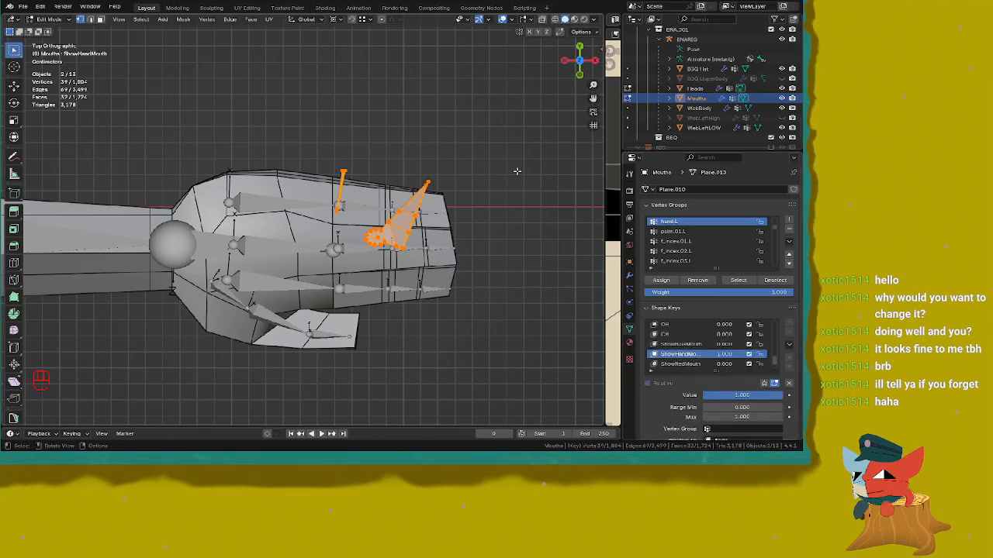
Step: Try scaling the hand face and mouth parts toward the shoulder by about 0.93 from the top view
key("s")
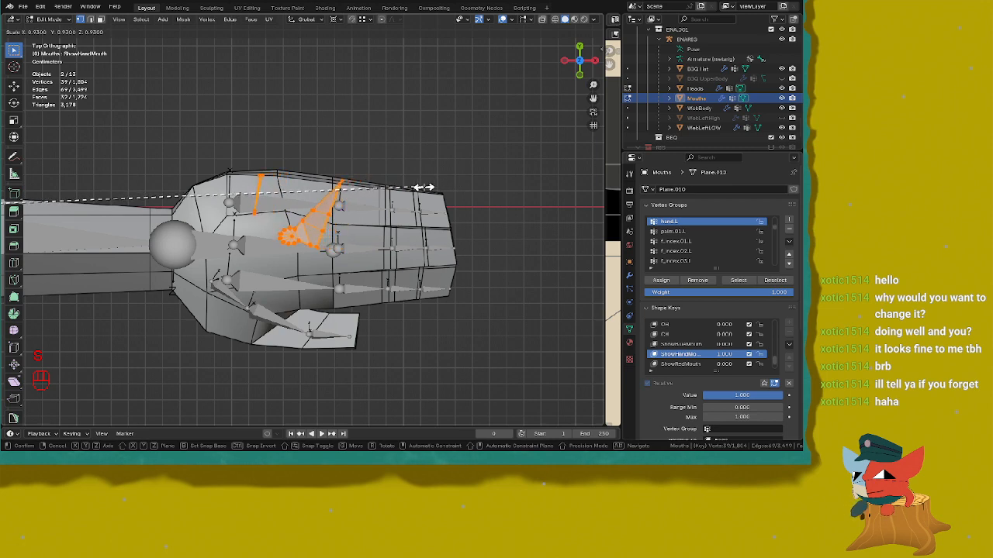
left_click(424, 188)
scroll(430, 195, "down", 6)
middle_click_drag(429, 195, 498, 205, "shift")
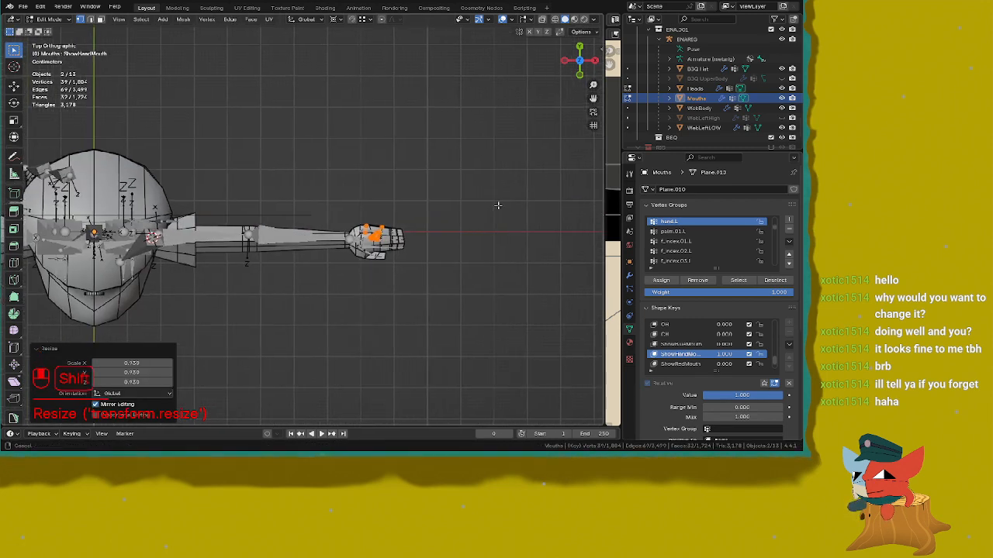
key("ctrl+z")
key("s")
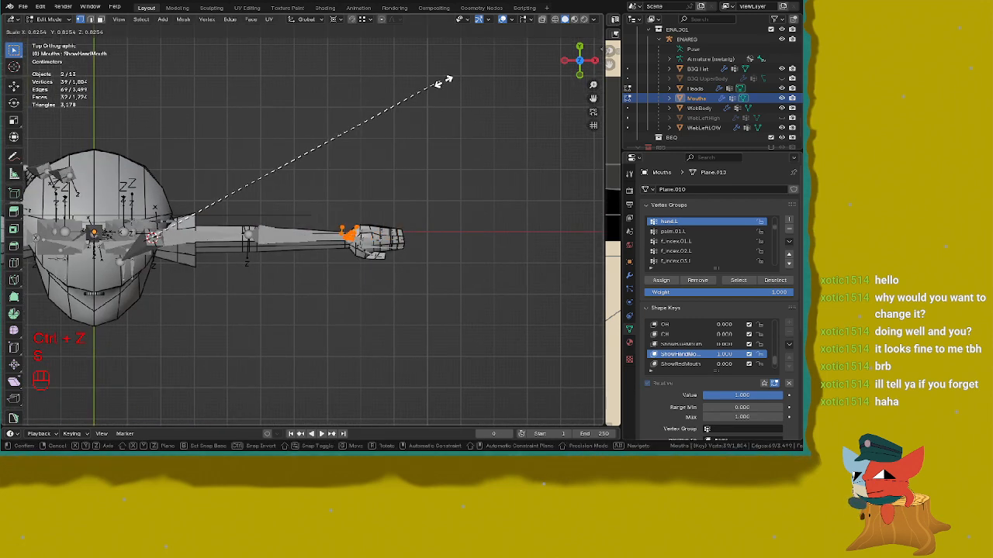
right_click(477, 74)
Step: Scale the hand face and mouth parts toward the shoulder by about 0.928 and check their fit on the hand in perspective
middle_click_drag(472, 97, 412, 97, "shift")
scroll(458, 129, "up", 9)
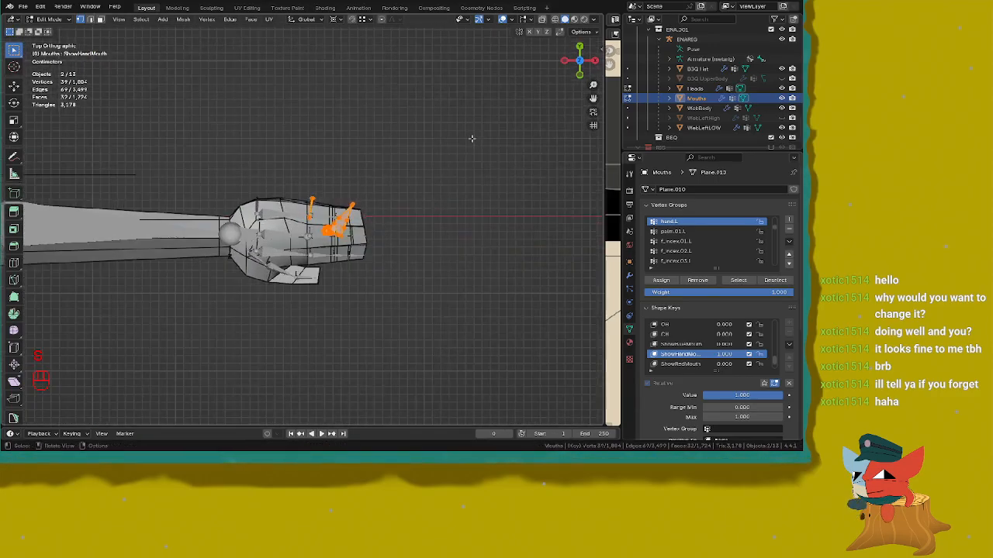
middle_click_drag(473, 140, 481, 145, "shift")
scroll(480, 145, "up", 2)
key("s")
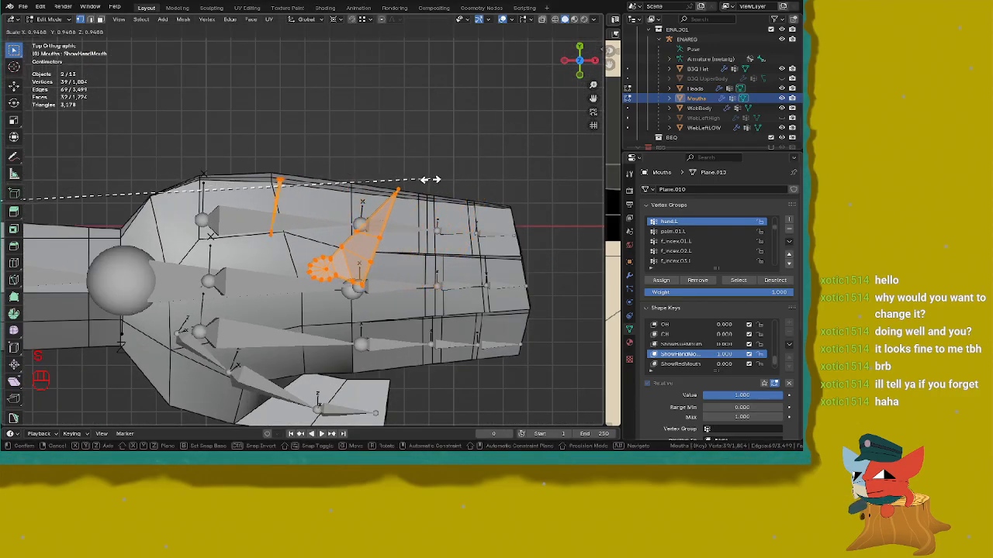
left_click(390, 171)
scroll(388, 169, "up", 3)
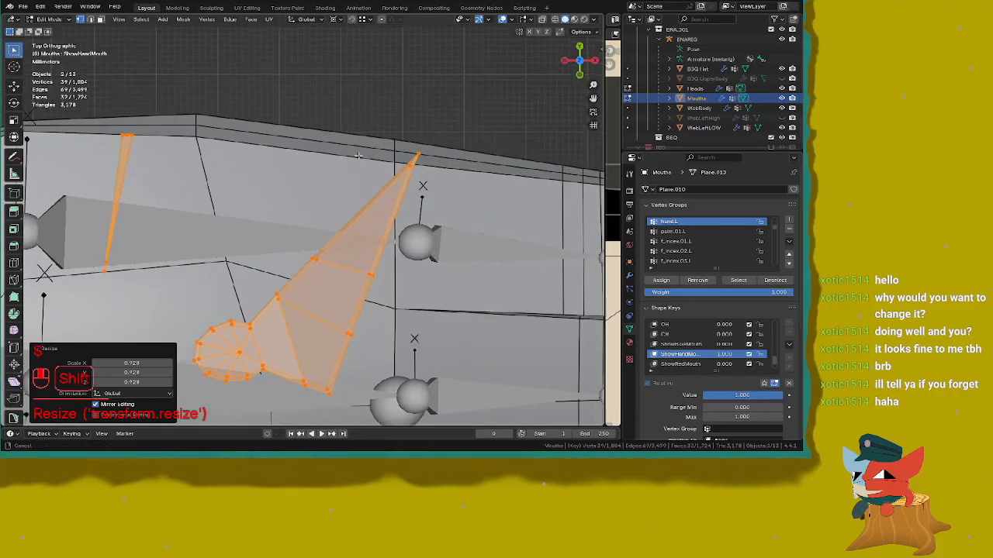
middle_click_drag(372, 167, 271, 86, "shift")
middle_click_drag(512, 233, 494, 220)
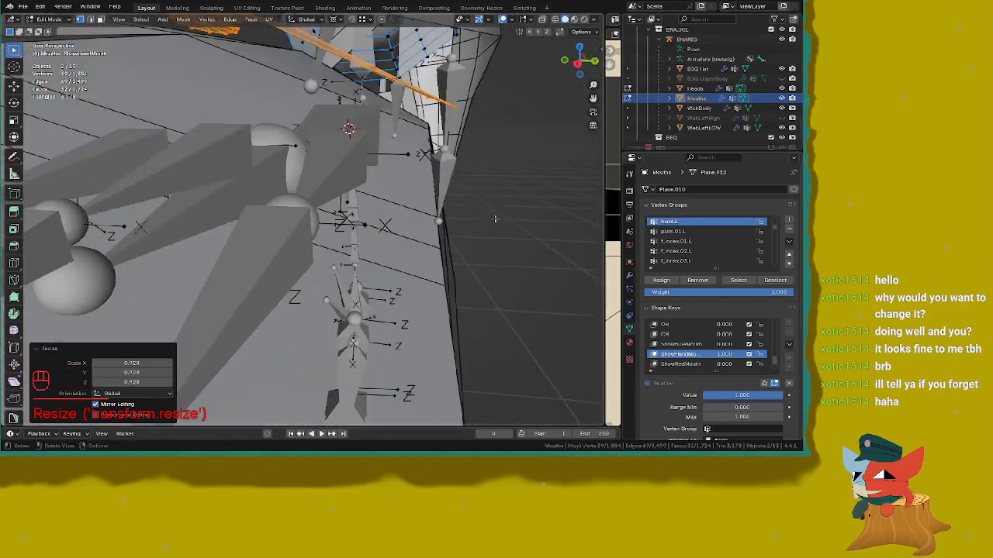
scroll(494, 219, "down", 3)
middle_click_drag(462, 180, 486, 217, "shift")
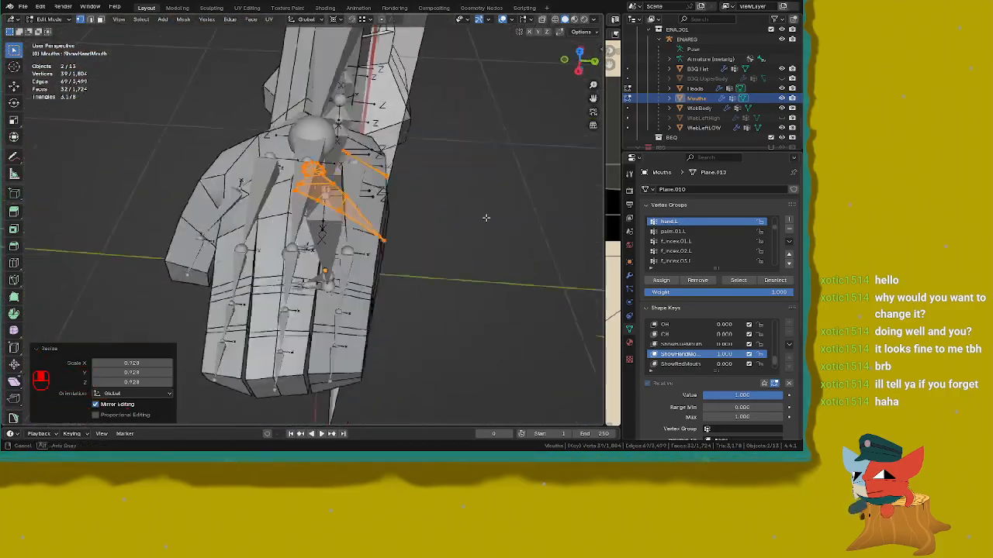
Step: Show the Extra collection of reference images in the front view
key("KP_1")
scroll(485, 152, "down", 6)
scroll(768, 65, "down", 5)
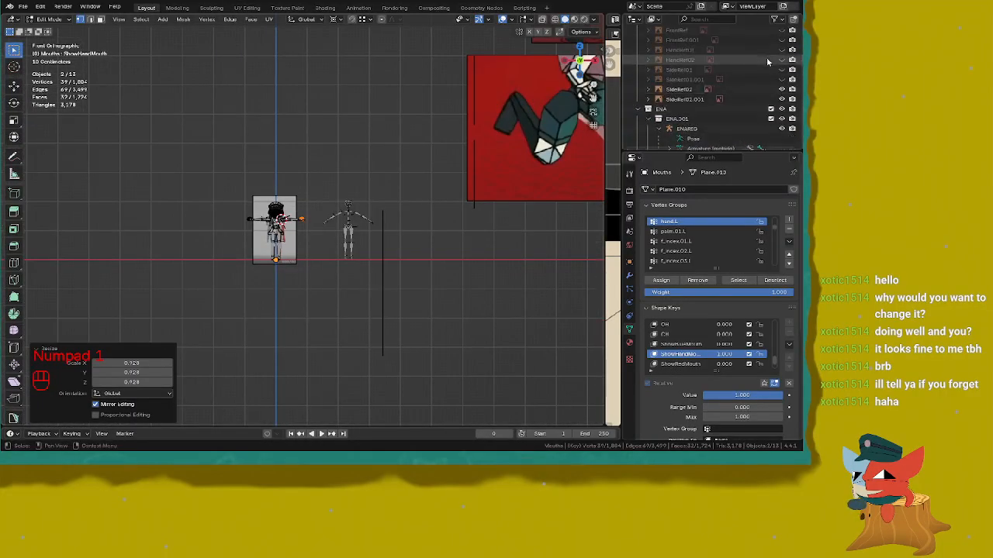
scroll(768, 65, "up", 6)
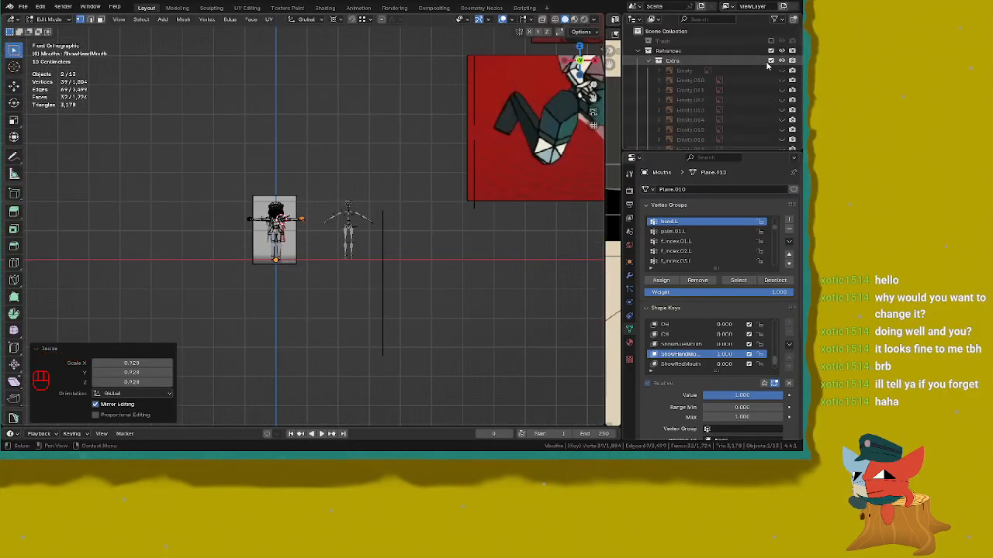
scroll(768, 71, "down", 2)
scroll(769, 70, "up", 2)
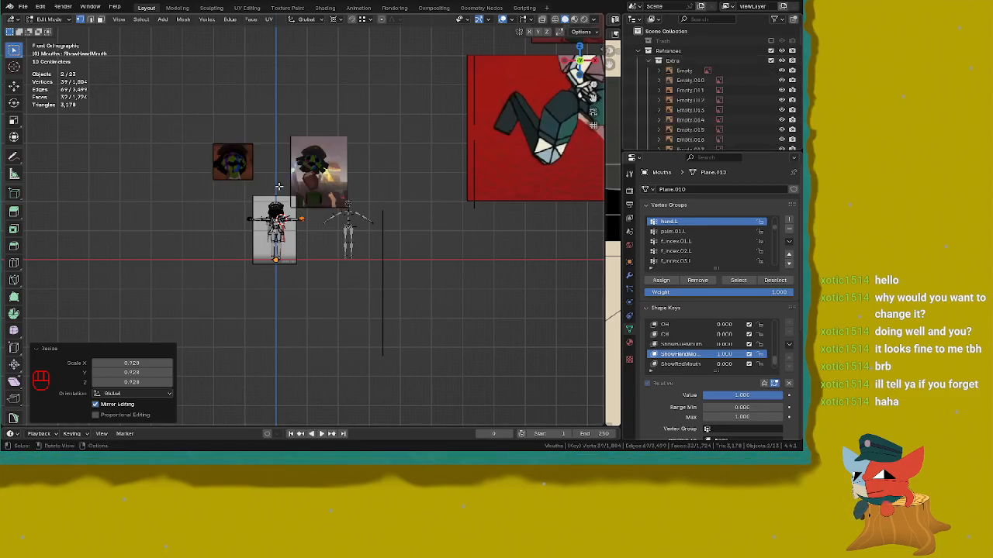
Step: Examine the reference image of the character holding her hands to her face, and exclude the Extra collection again
scroll(279, 186, "down", 3)
middle_click_drag(365, 138, 289, 139, "shift")
scroll(447, 339, "up", 10)
scroll(294, 147, "up", 5)
middle_click_drag(325, 166, 383, 194, "shift")
scroll(382, 195, "up", 2)
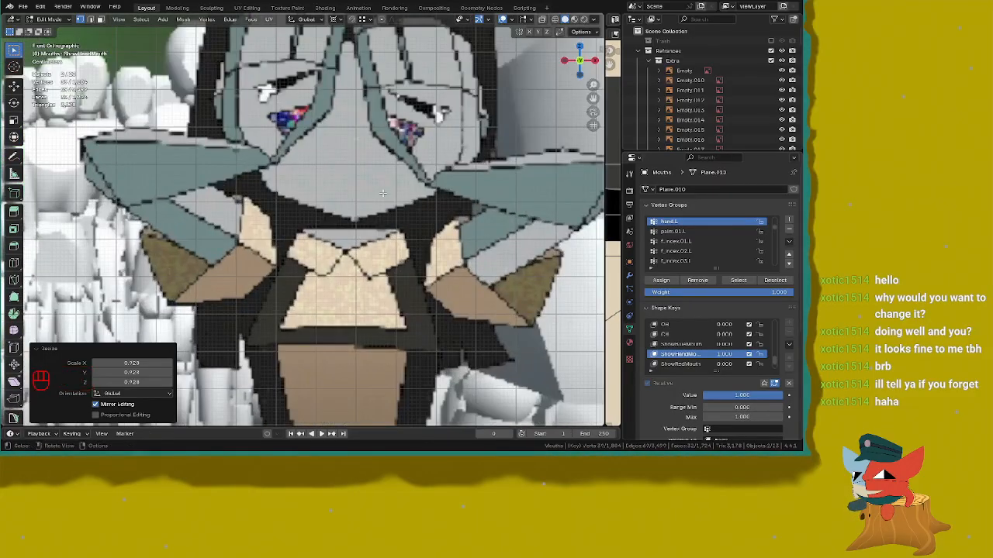
scroll(383, 193, "down", 10)
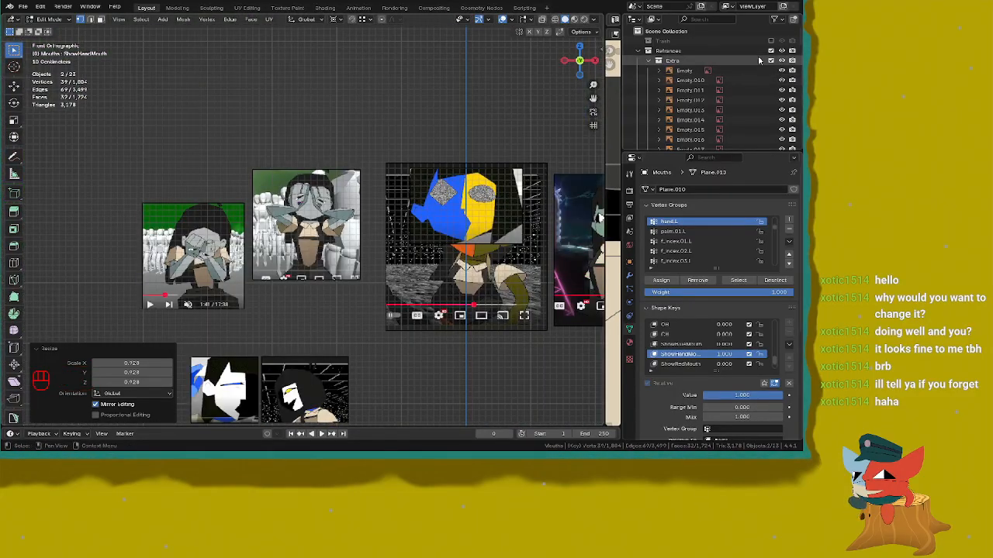
left_click(770, 62)
Step: Examine the placement of the hand face and mouth parts on the hand from the top view
scroll(421, 324, "down", 5)
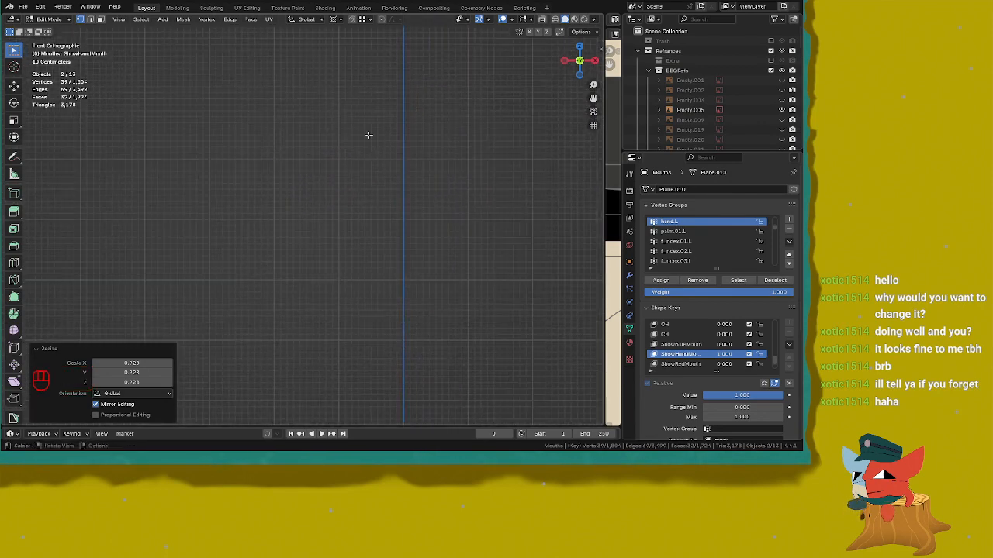
key("KP_7")
scroll(299, 167, "up", 2)
middle_click_drag(563, 210, 275, 288, "shift")
scroll(344, 155, "up", 5)
scroll(276, 289, "up", 12)
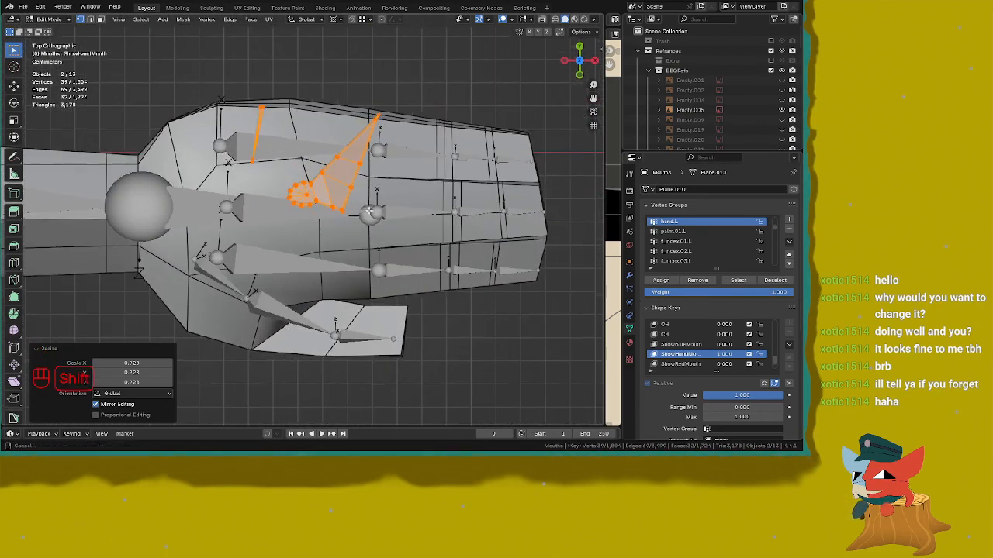
scroll(355, 243, "down", 12)
middle_click_drag(355, 243, 297, 211)
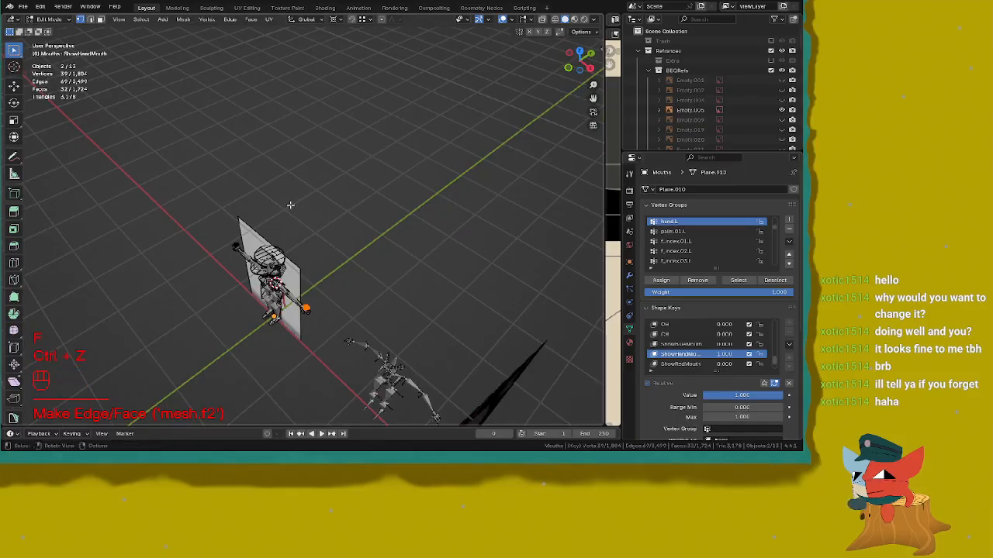
Step: Bring the Mouths and Heads meshes into Edit Mode together, framed on the hand from the top view
key("Tab")
key("f")
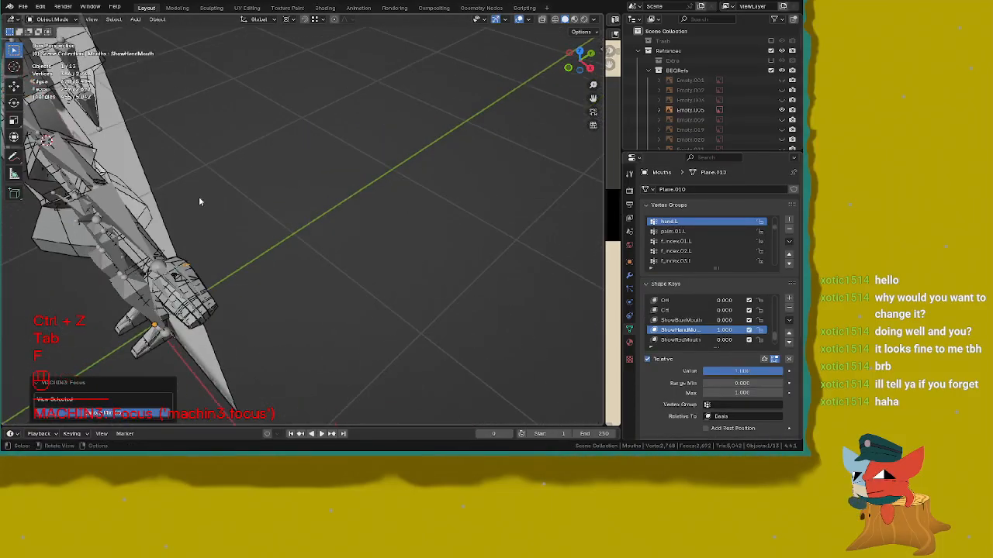
key("Tab")
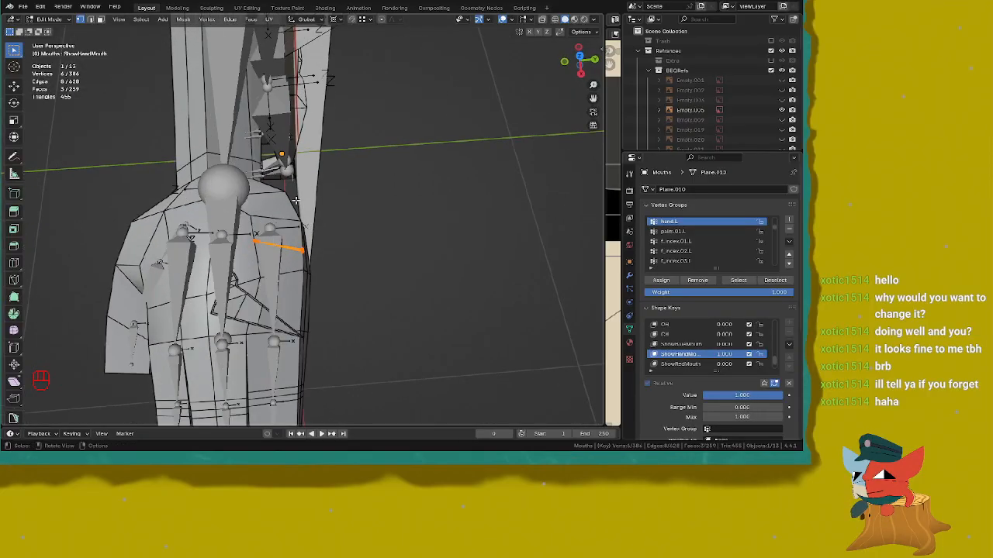
key("KP_7")
scroll(306, 204, "up", 5)
key("shift+Tab")
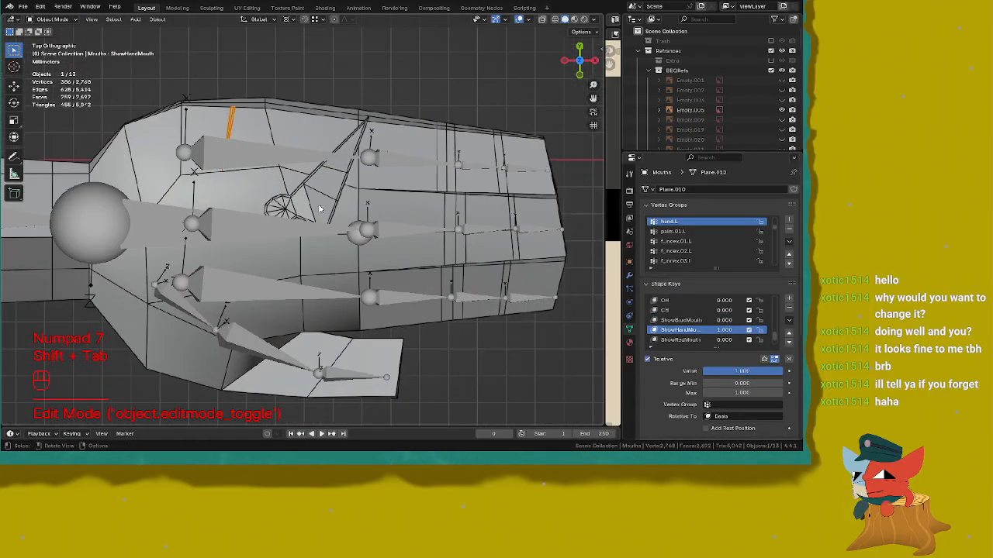
left_click(319, 208, "shift")
key("Tab")
Step: Scale the selected hand face and mouth parts by 0.990, check their height over the hand, and save the file
scroll(316, 210, "up", 2)
scroll(315, 204, "up", 2)
middle_click_drag(348, 134, 405, 209, "shift")
scroll(314, 186, "down", 3)
scroll(271, 185, "up", 2)
scroll(274, 225, "up", 3)
scroll(294, 265, "up", 2)
key("s")
left_click(338, 278)
key("KP_1")
key("KP_3")
key("ctrl+s")
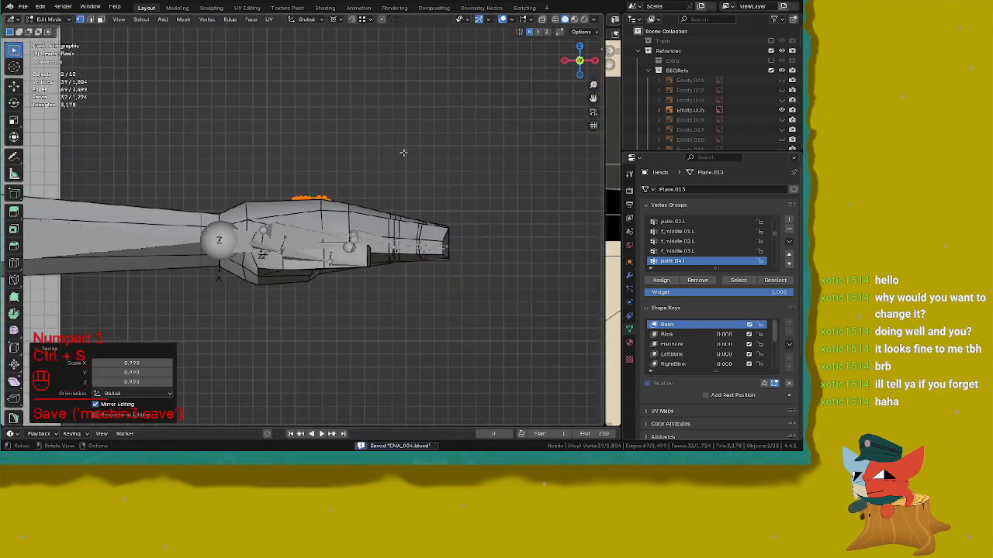
middle_click_drag(404, 150, 373, 201)
key("ctrl+s")
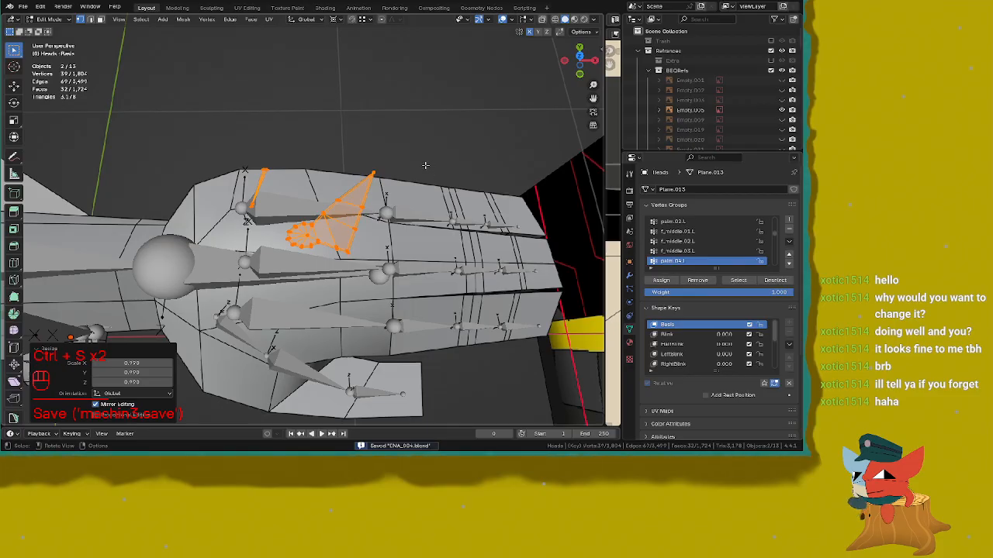
Step: Hide the WebLeftLOW mesh, show WebLeftHigh instead, and save the file
scroll(707, 57, "down", 10)
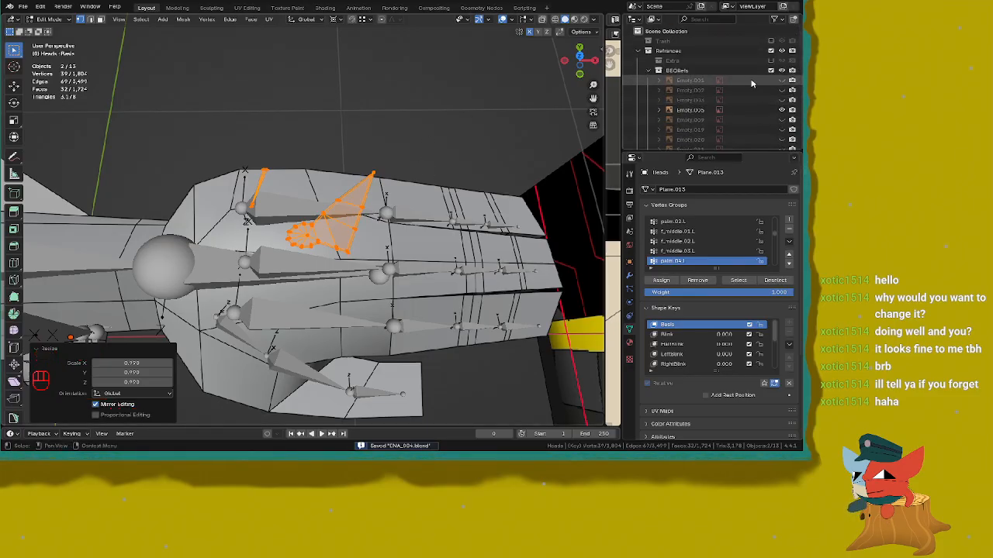
scroll(729, 81, "down", 5)
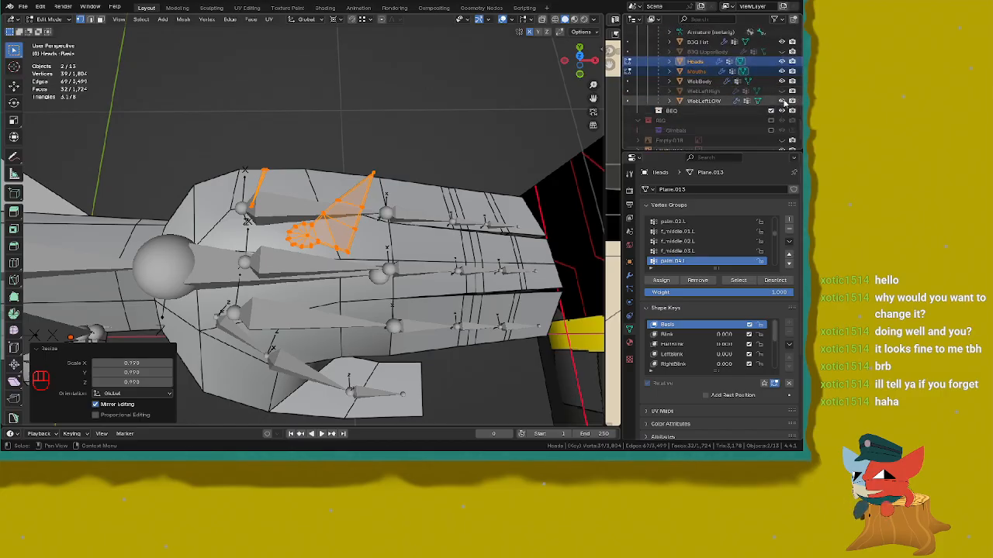
left_click(792, 101)
left_click(792, 91)
middle_click_drag(328, 114, 248, 110)
key("ctrl+s")
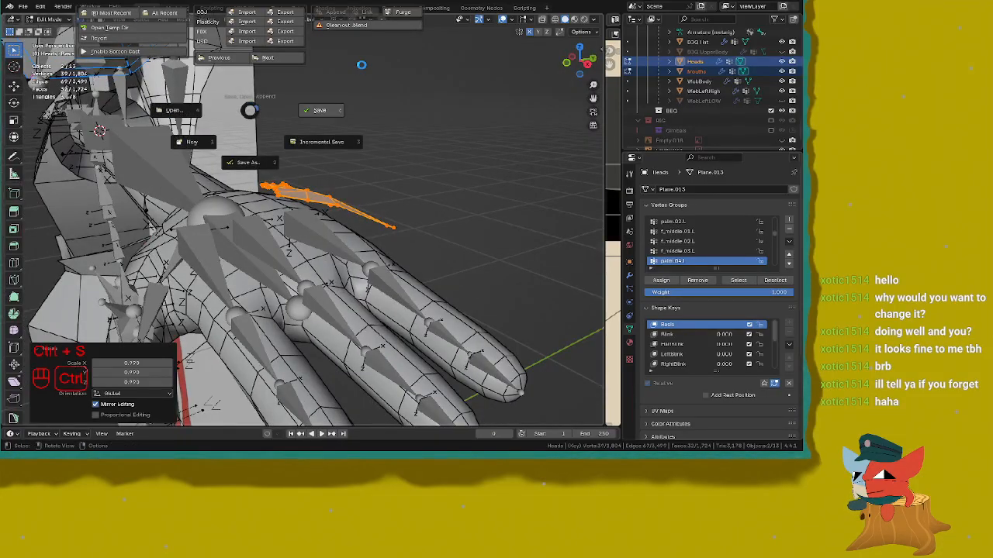
Step: Return to Object Mode and set the ShowHandFace shape key of the Heads mesh to 0
key("shift+Tab")
left_click(318, 209)
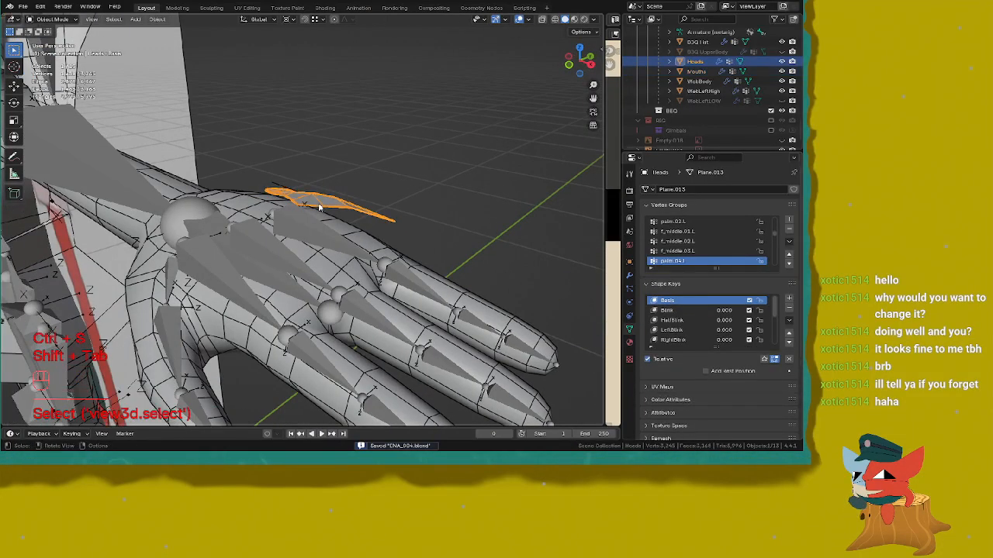
scroll(690, 322, "down", 5)
scroll(700, 328, "up", 1)
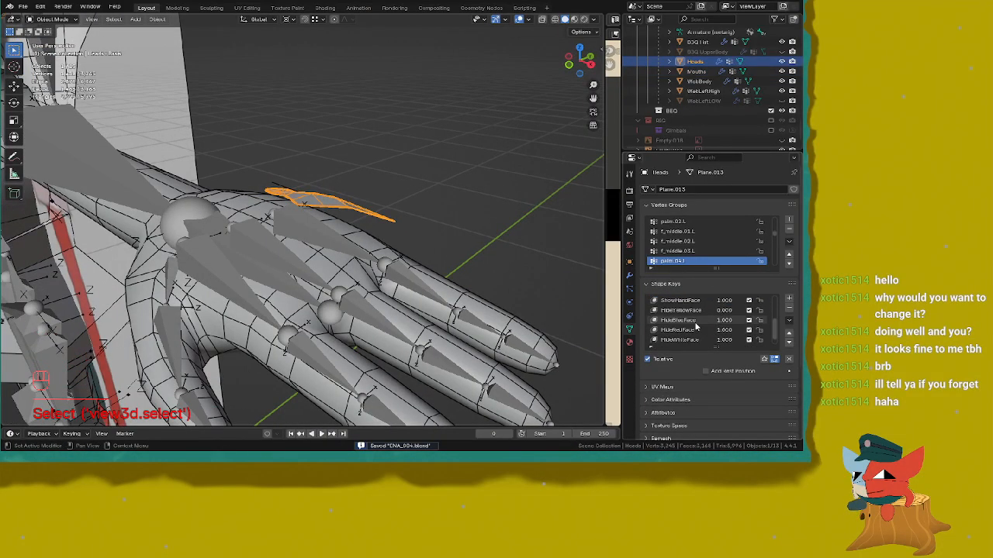
left_click(681, 311)
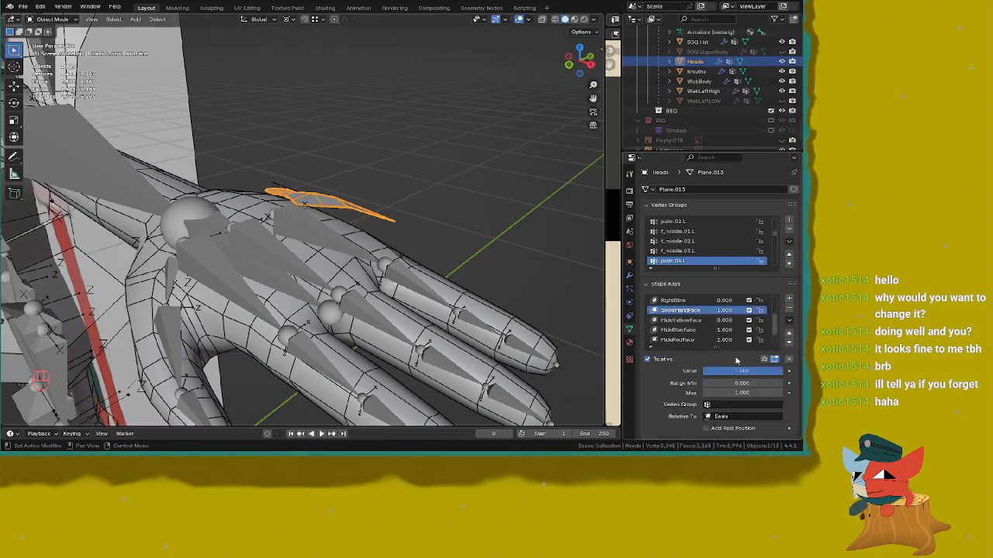
left_click_drag(743, 370, 700, 371)
middle_click_drag(388, 194, 386, 174)
Step: Select the Mouths mesh on the hand and test its ShowHandMouth shape key between 0 and 1
left_click(271, 204)
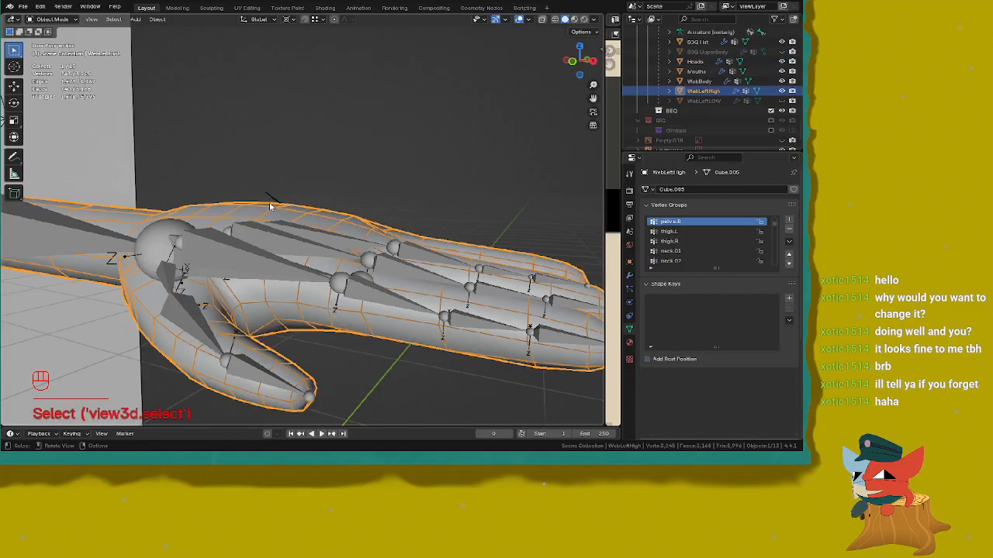
left_click(266, 194)
middle_click_drag(267, 194, 425, 292)
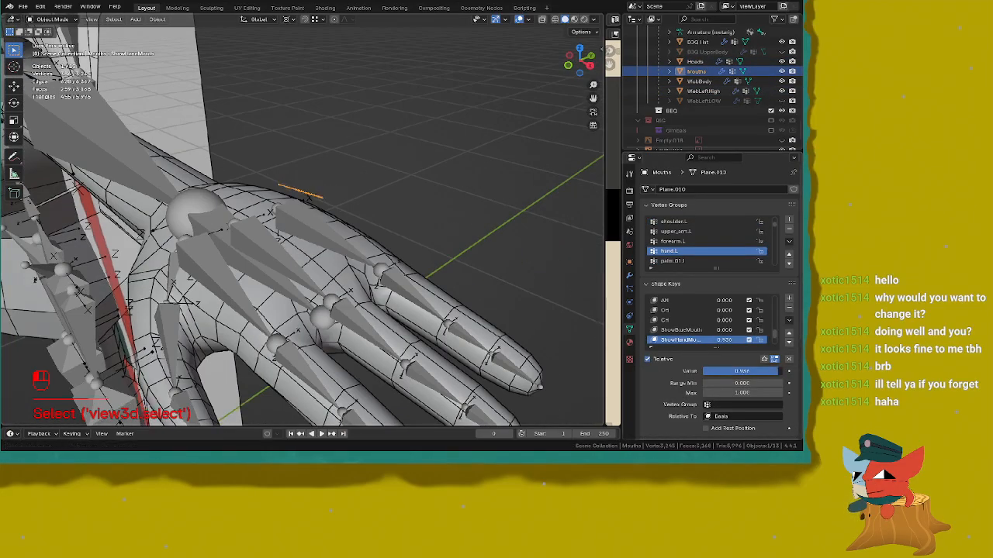
left_click_drag(743, 371, 702, 371)
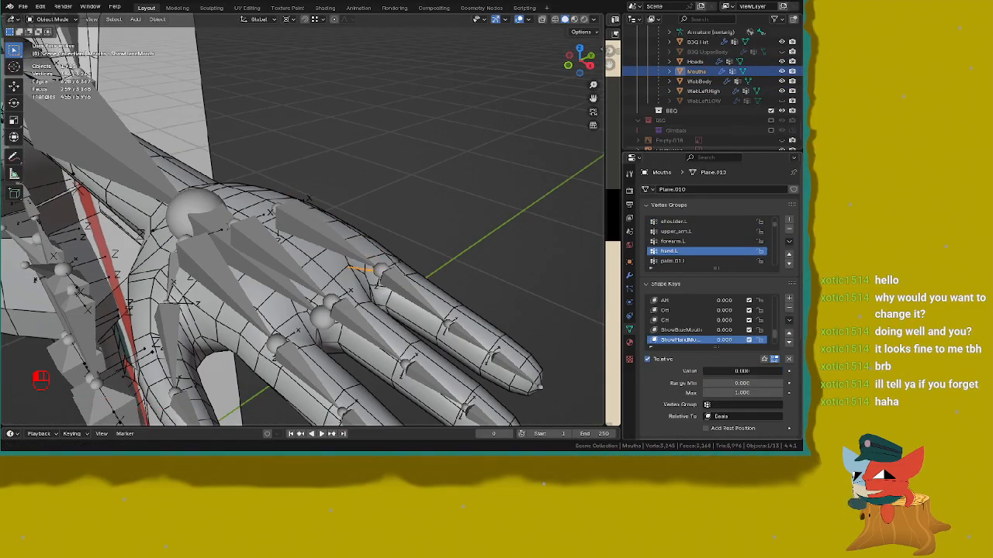
middle_click_drag(419, 180, 418, 180)
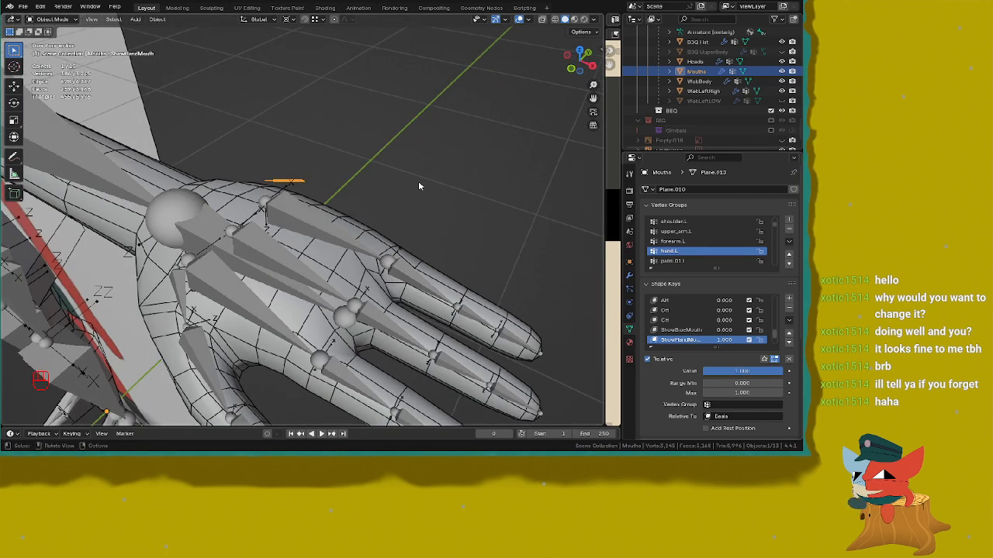
Step: Undo the recent shape key, visibility and scale changes, back to before the hand face and mouth parts were scaled toward the shoulder
key("ctrl+z")
key("ctrl+z")
key("ctrl+z")
key("ctrl+z")
key("ctrl+z")
key("ctrl+z")
key("ctrl+z")
key("ctrl+z")
key("ctrl+z")
key("ctrl+z")
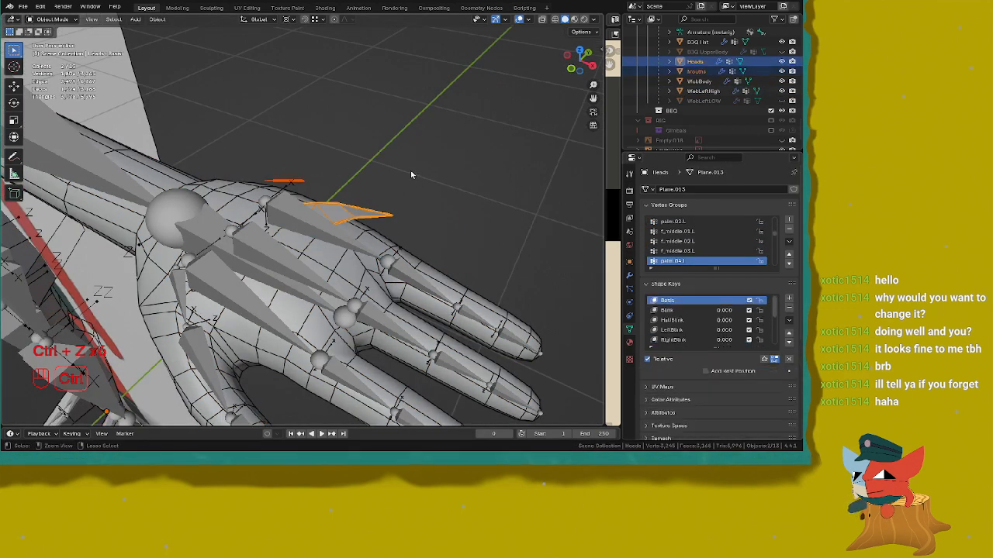
key("ctrl+z")
key("ctrl+z")
key("ctrl+z")
key("ctrl+z")
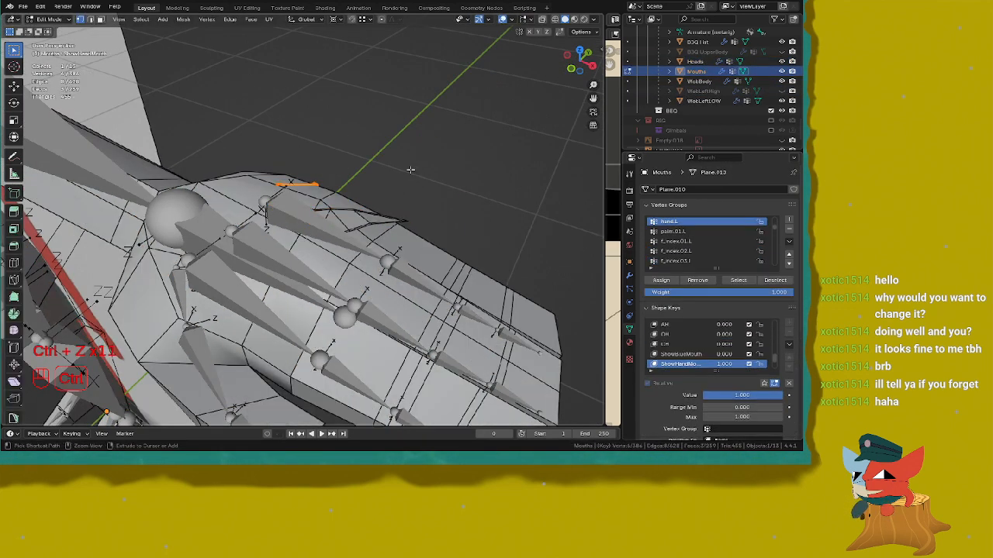
key("ctrl+z")
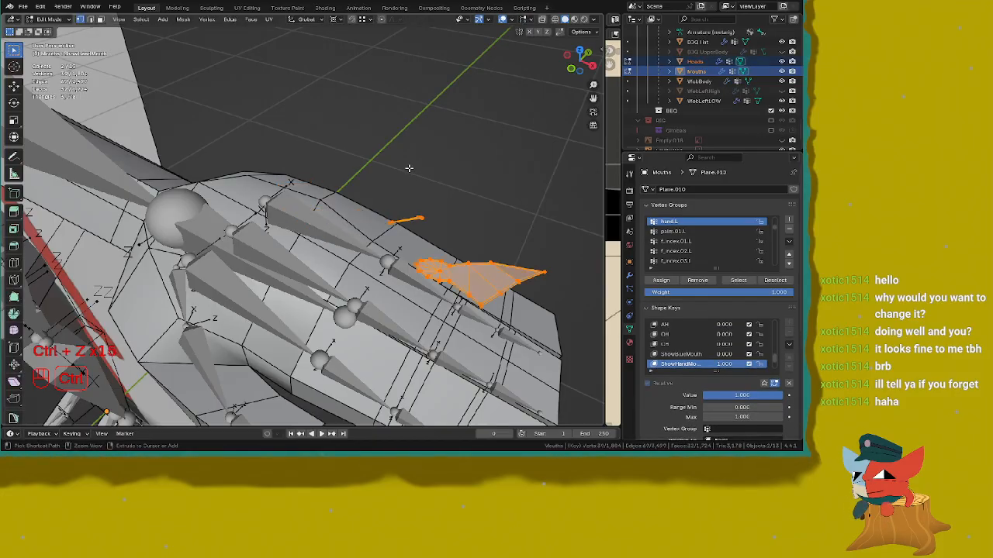
Step: Leave Edit Mode, make Basis the active shape key of the Mouths mesh, and add the Heads mesh to the selection
middle_click_drag(408, 168, 433, 180)
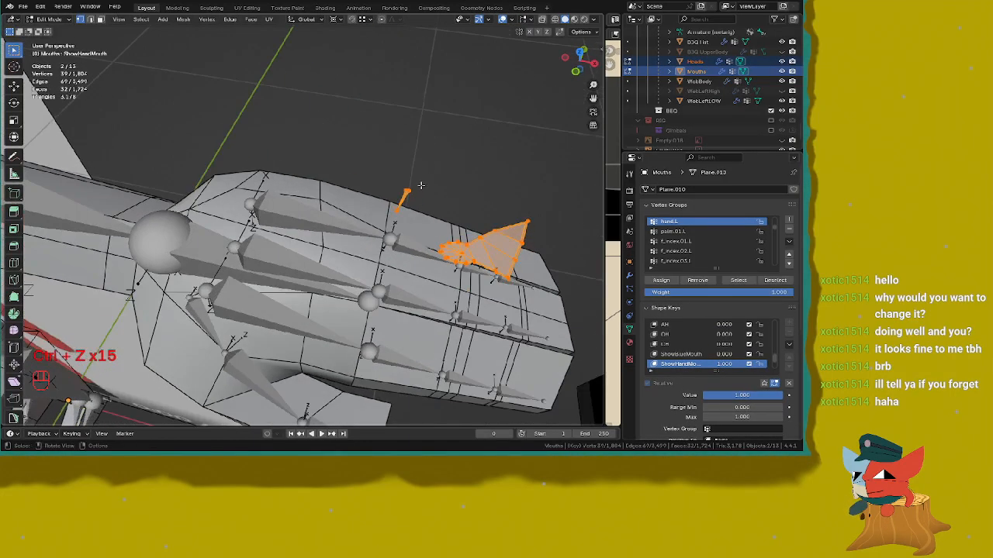
key("shift+Tab")
left_click(446, 224)
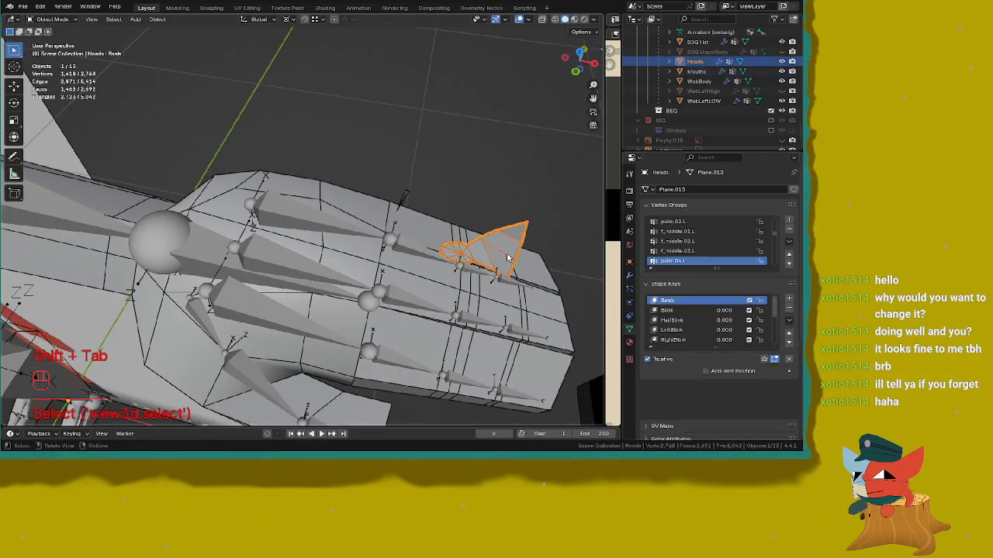
left_click(408, 199)
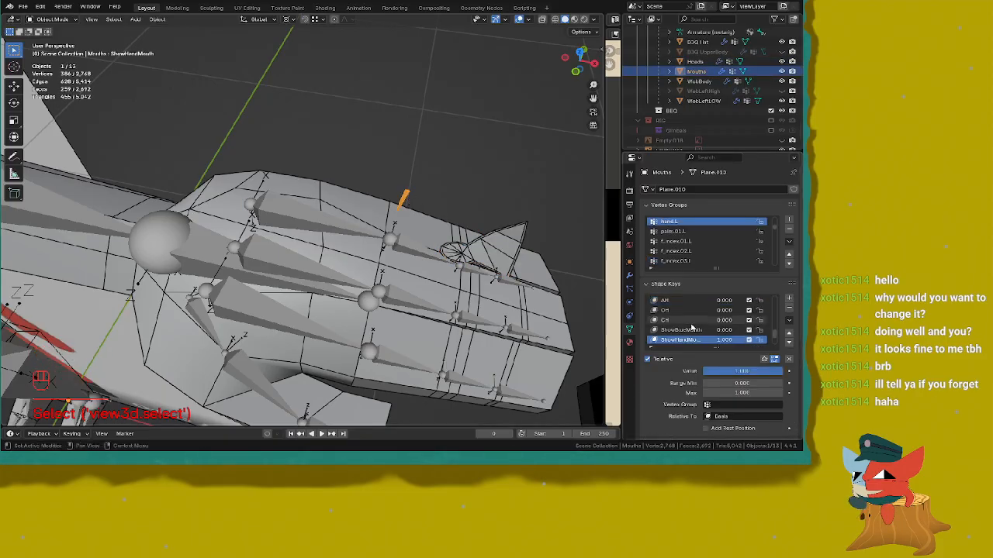
scroll(692, 325, "up", 3)
scroll(693, 321, "up", 3)
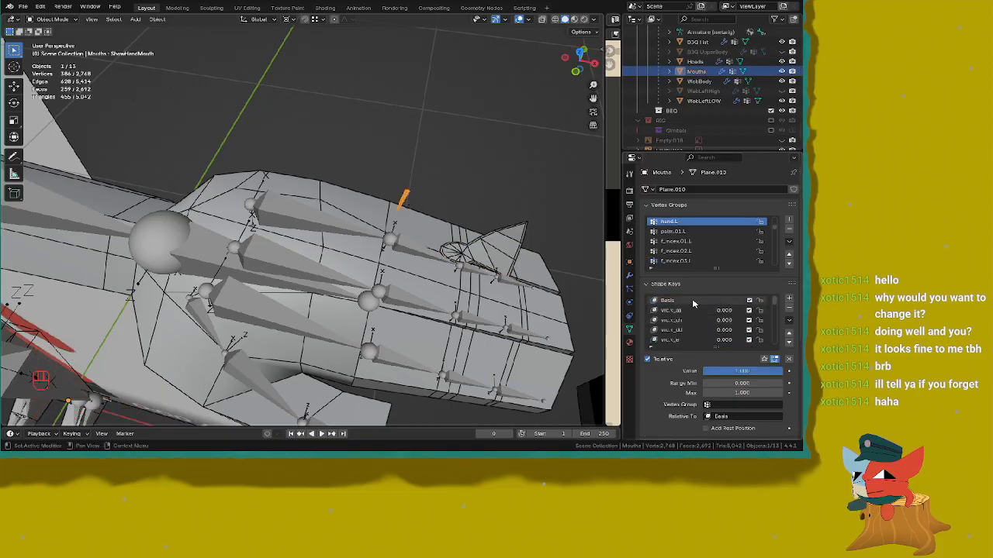
left_click(668, 301)
scroll(206, 183, "down", 3)
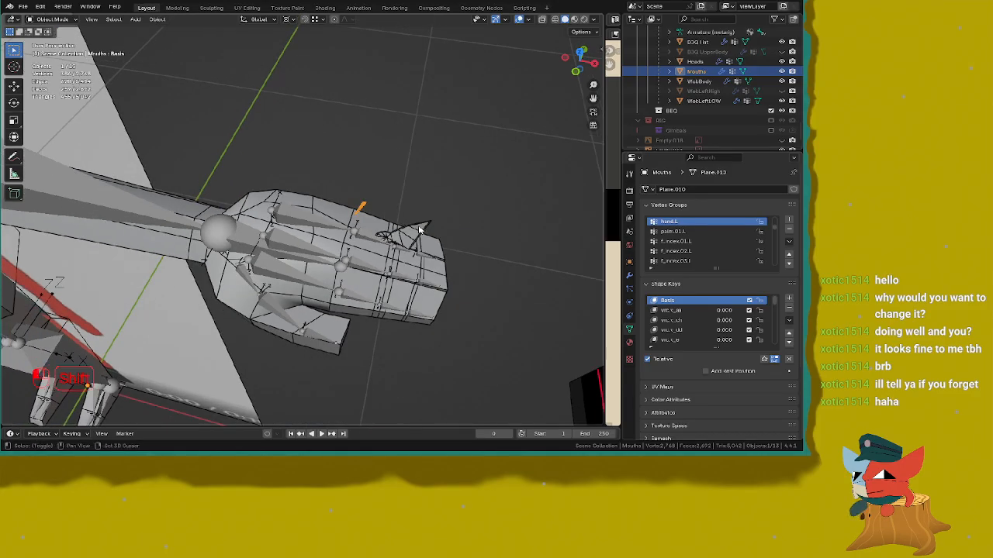
left_click(416, 226, "shift")
mouse_move(363, 194)
middle_mouse_down("shift")
mouse_move(377, 204)
mouse_move(351, 187)
middle_mouse_up("shift")
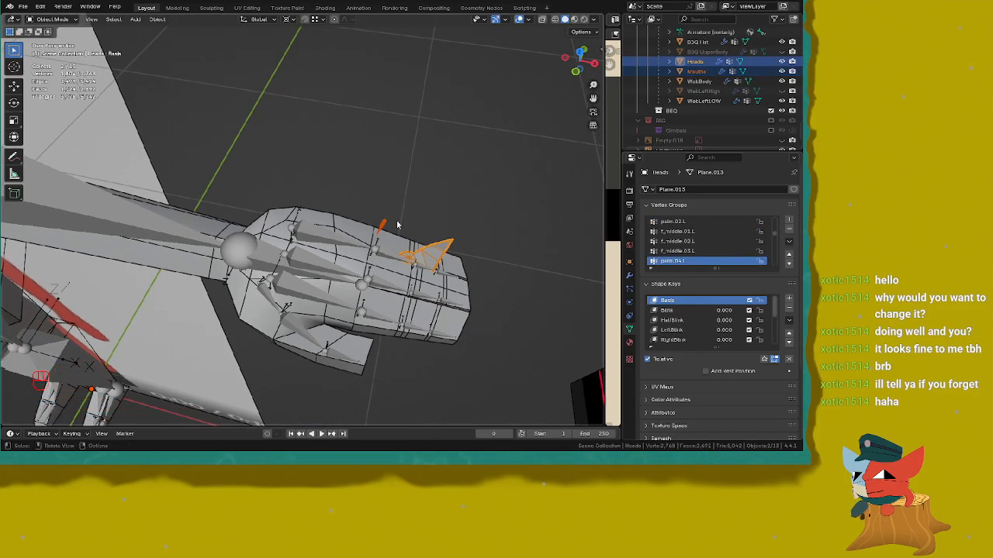
scroll(470, 200, "down", 2)
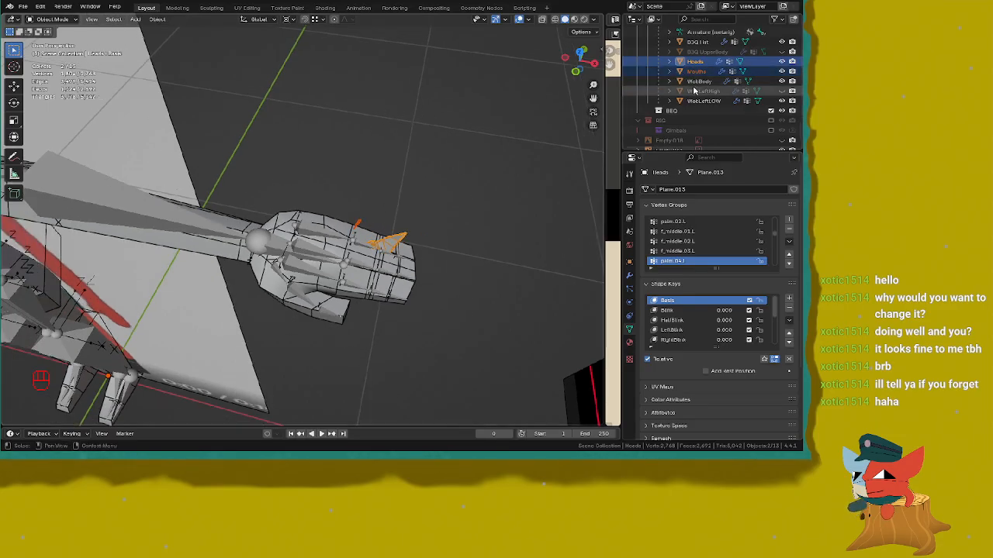
scroll(472, 195, "down", 2)
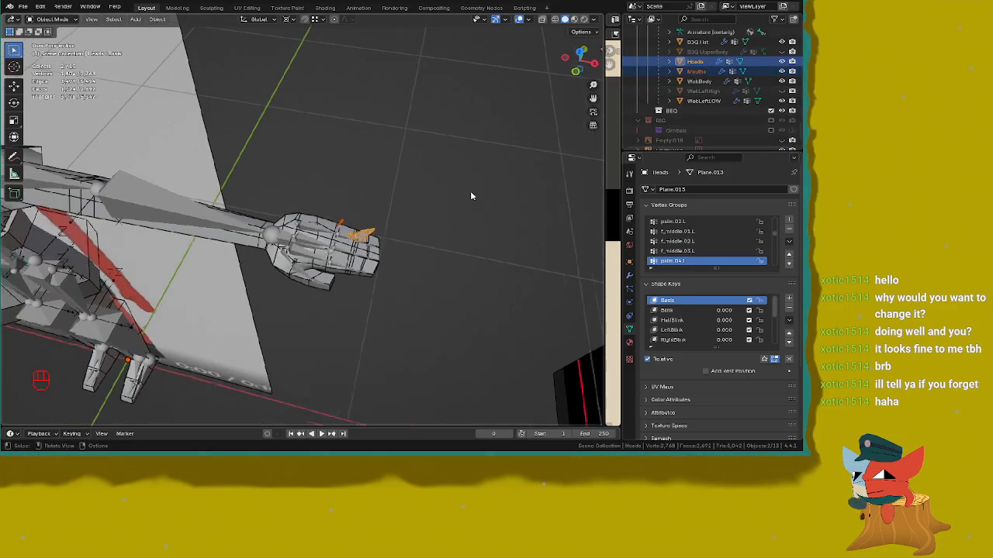
Step: Select the Mouths mesh at the character's head and set its ShowYellowMouth shape key to 1
middle_click_drag(472, 194, 364, 157)
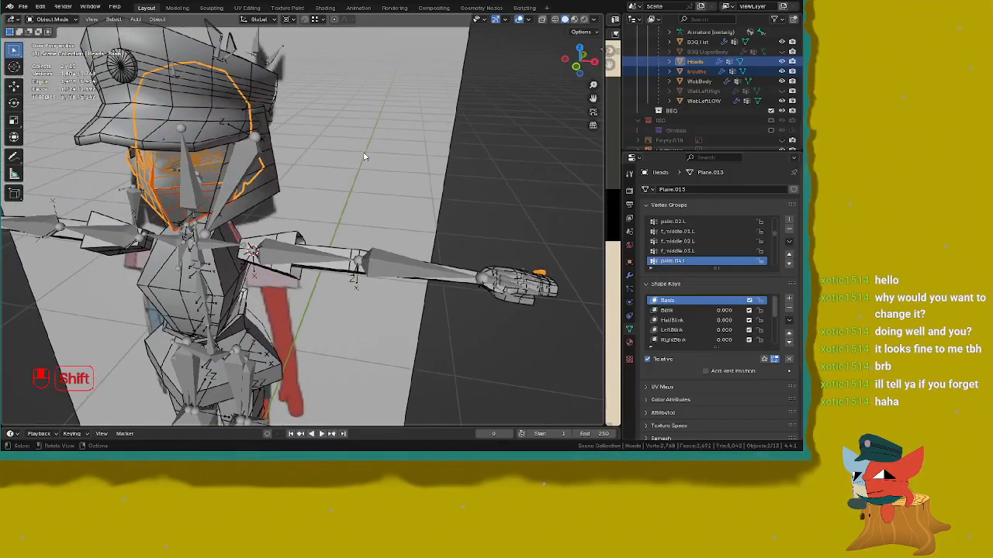
scroll(281, 178, "up", 1)
scroll(299, 240, "up", 2)
middle_click_drag(281, 178, 273, 220, "shift")
left_click(272, 228)
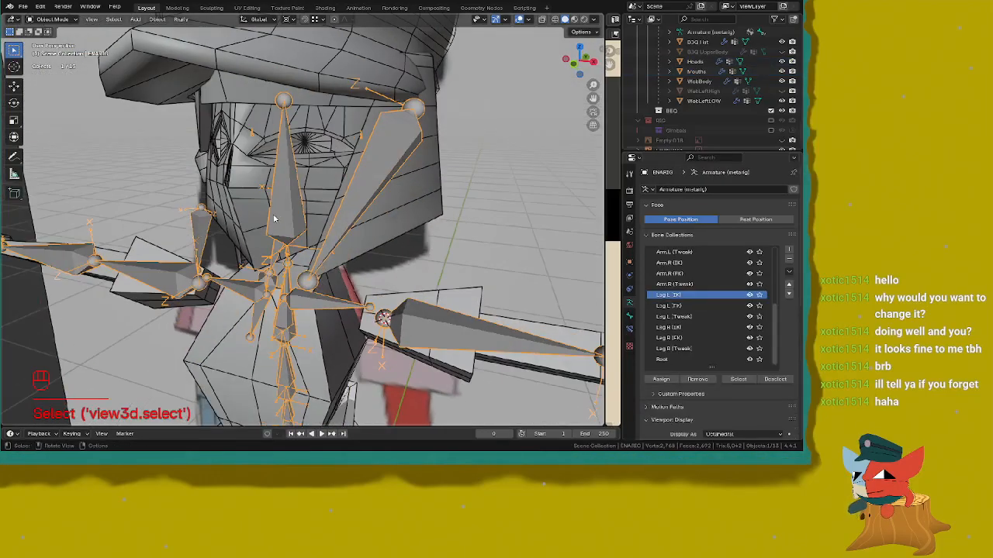
left_click(259, 214)
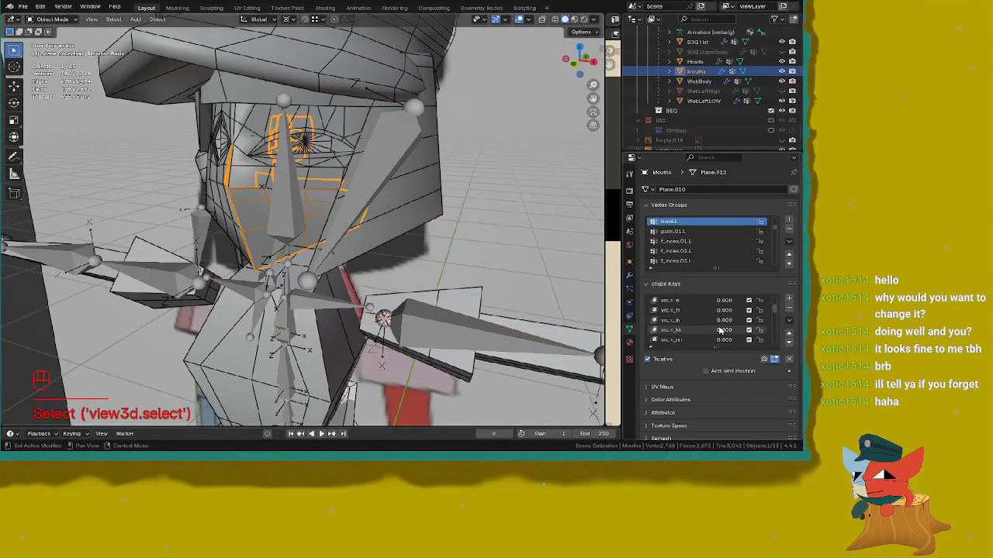
scroll(719, 332, "up", 1)
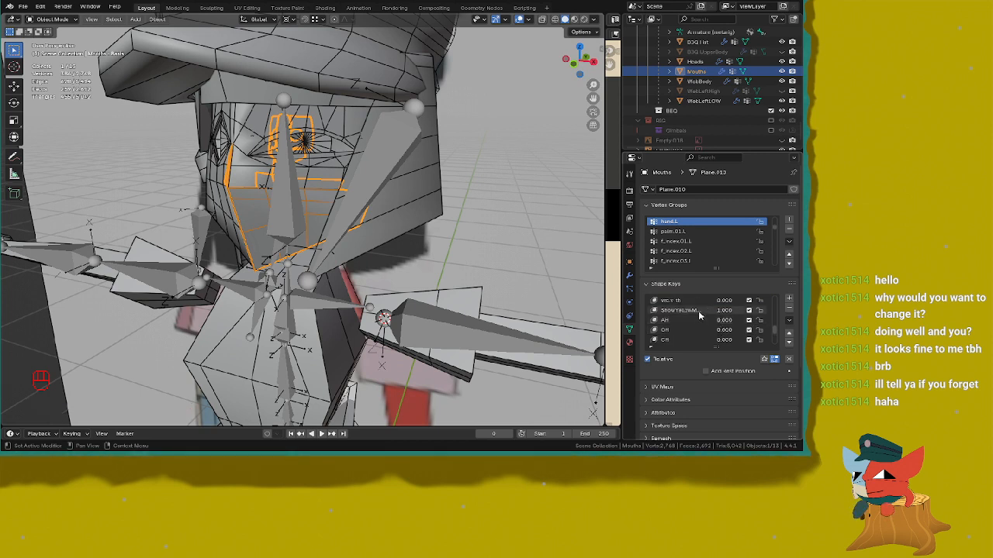
left_click(698, 311)
left_click_drag(730, 371, 780, 370)
Step: Set the HideExtraFace shape key of the Mouths mesh to 0
scroll(713, 321, "down", 4)
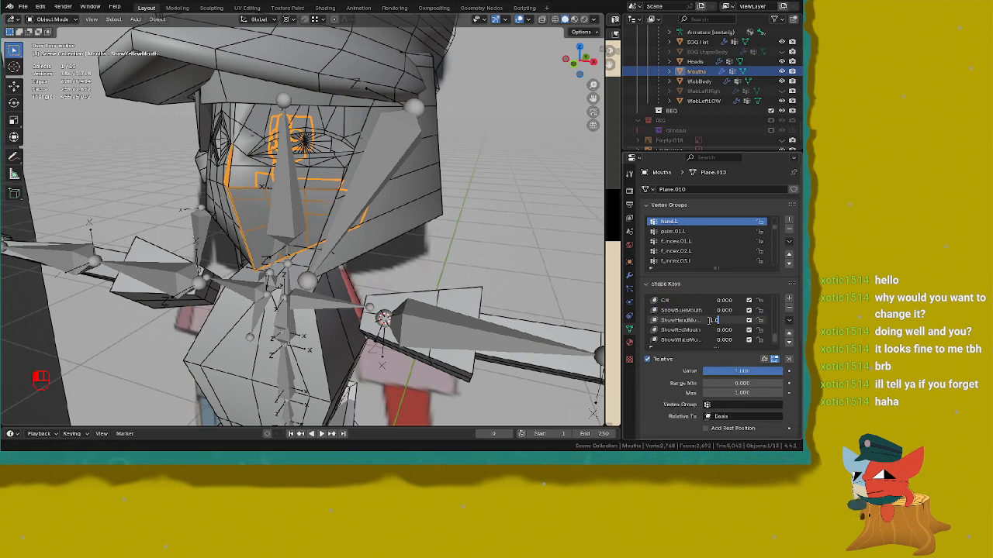
left_click(682, 340)
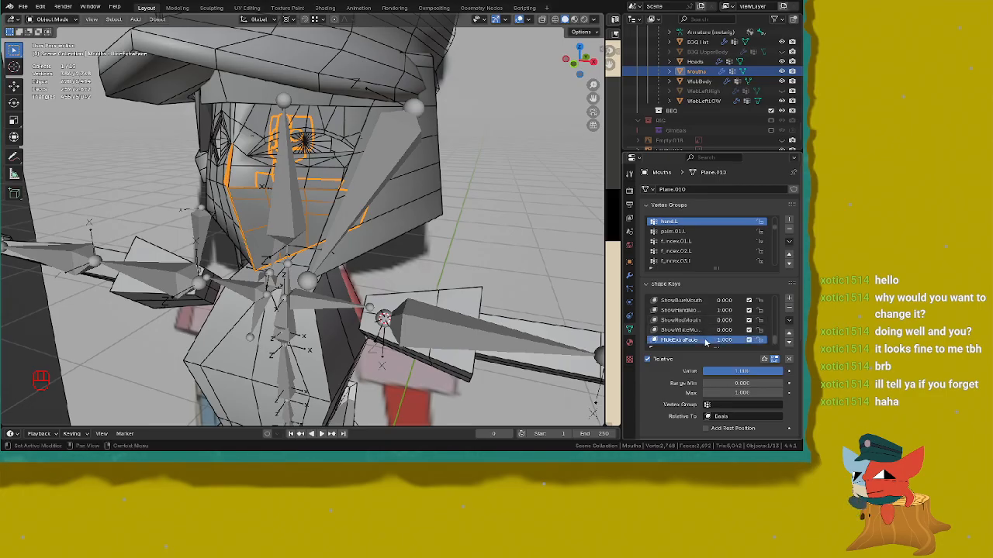
left_click_drag(768, 371, 698, 371)
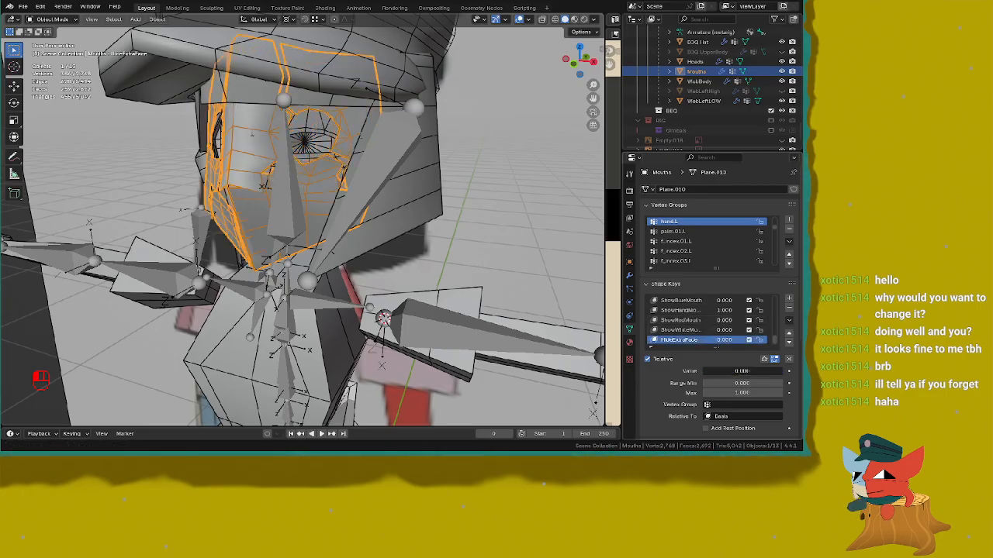
Step: Select the Heads mesh and preview its HideBlueFace and HideRedFace shape keys at 0
left_click(349, 155)
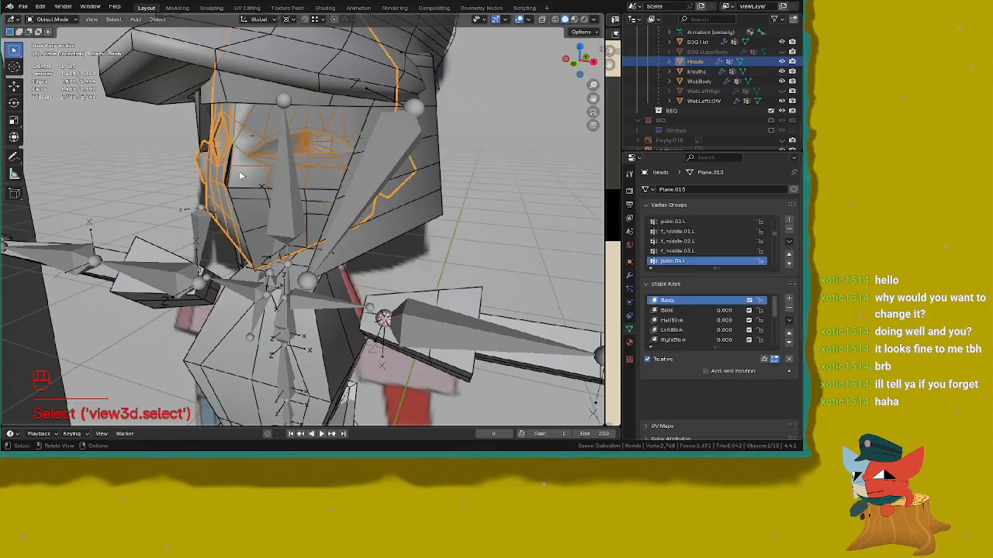
scroll(704, 333, "down", 4)
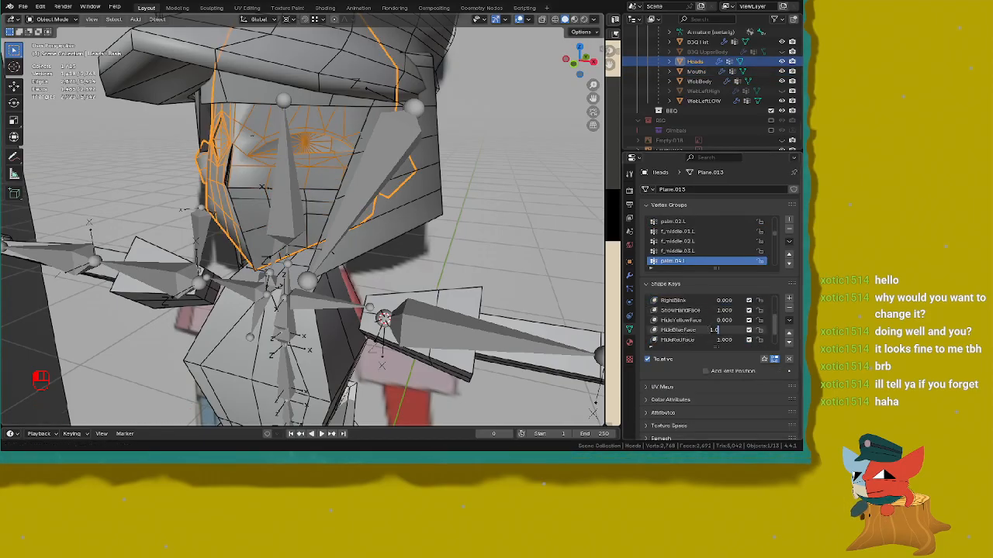
left_click(685, 332)
left_click_drag(741, 371, 733, 371)
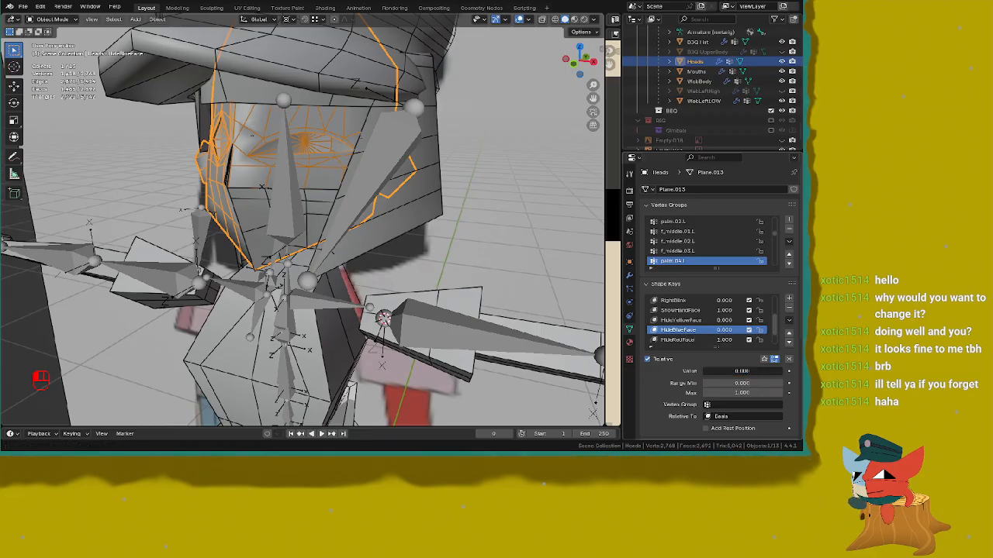
left_click(691, 341)
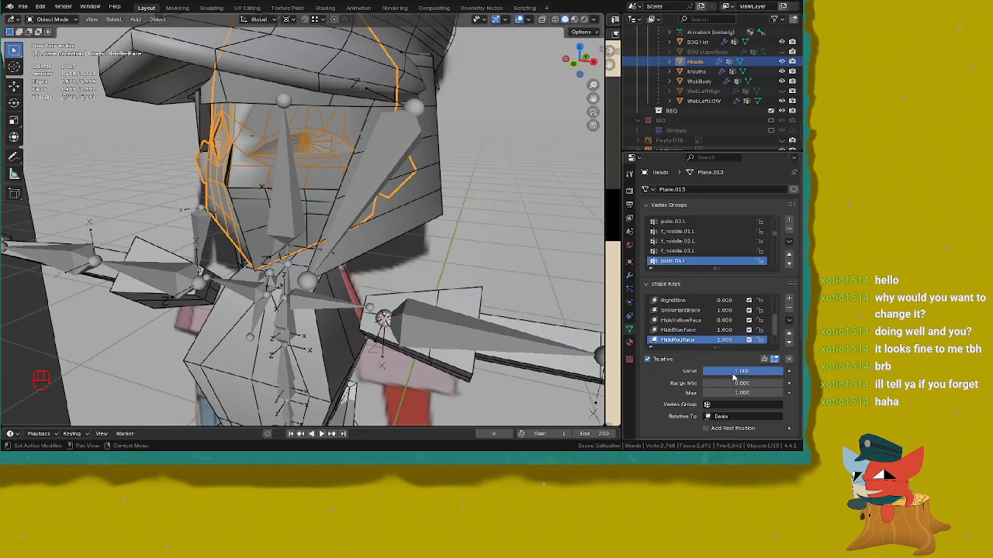
left_click_drag(734, 375, 705, 375)
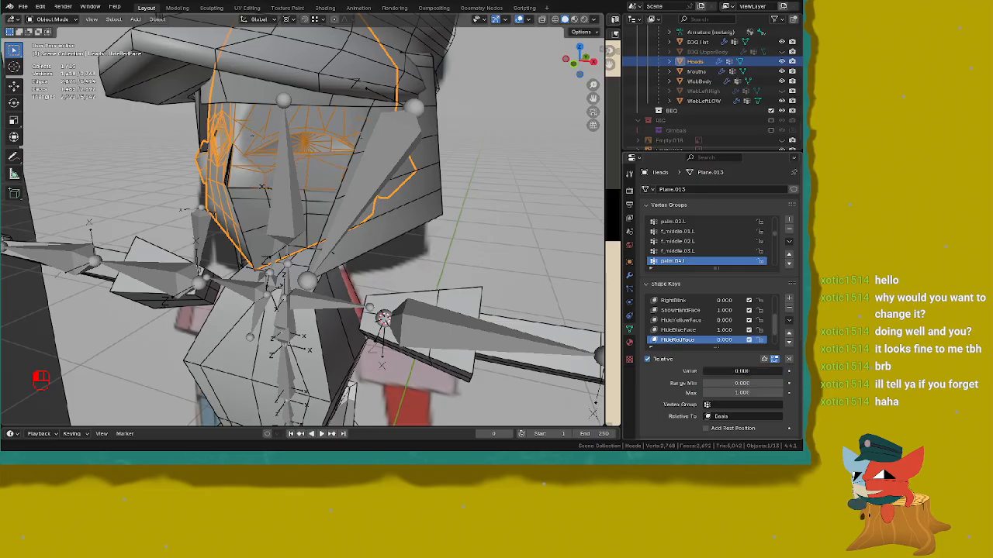
Step: Preview the HideWhiteFace shape key of the Heads mesh at a lower value, and make HideExtraFace the active key
scroll(710, 345, "down", 1)
left_click(707, 341)
scroll(709, 342, "down", 1)
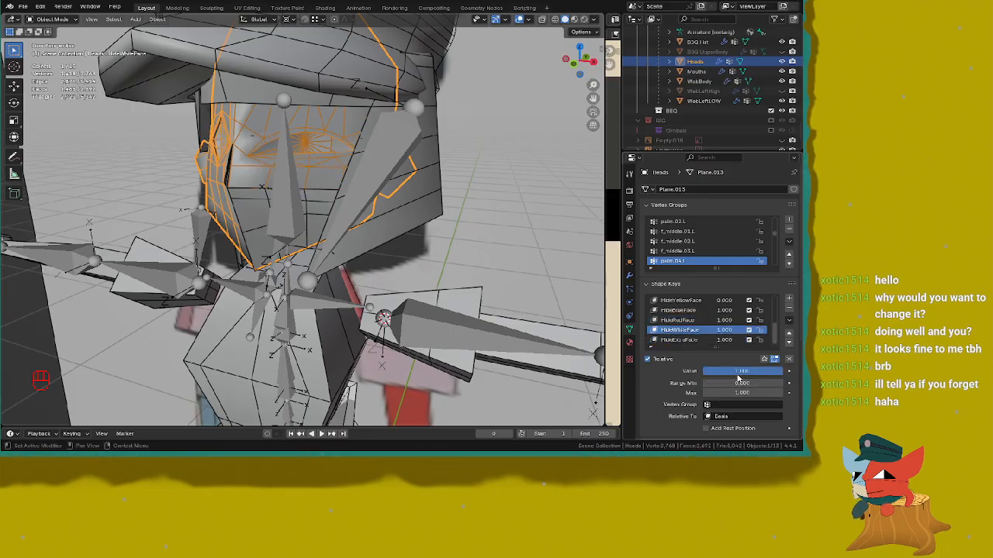
left_click_drag(716, 371, 650, 378)
left_click(686, 340)
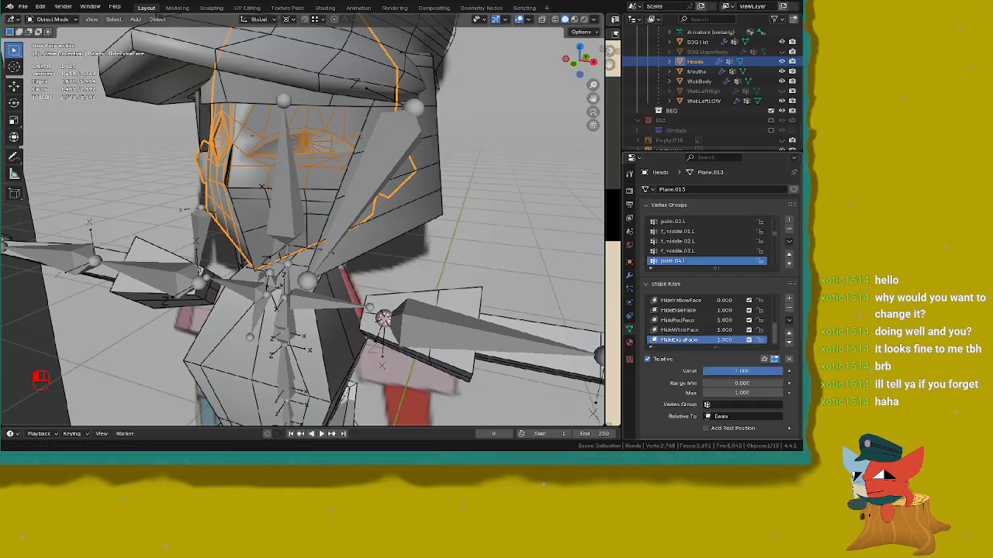
scroll(705, 343, "up", 10)
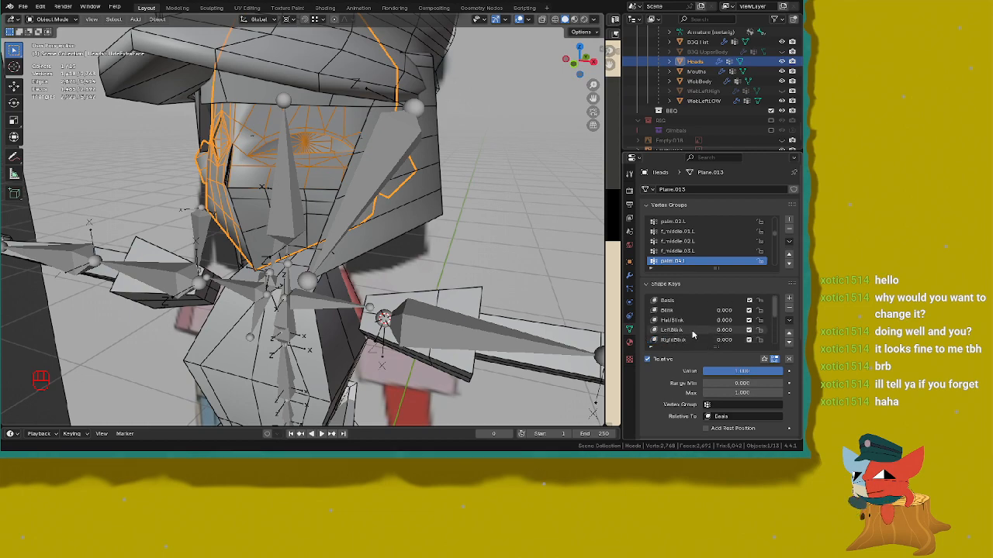
Step: Make Basis the active shape key of the Heads mesh and, after selecting the mouth piece on the hand, of the Mouths mesh
left_click(690, 304)
scroll(548, 261, "down", 6)
middle_click_drag(547, 261, 399, 270, "shift")
scroll(439, 274, "up", 4)
scroll(399, 269, "up", 3)
left_click(395, 266)
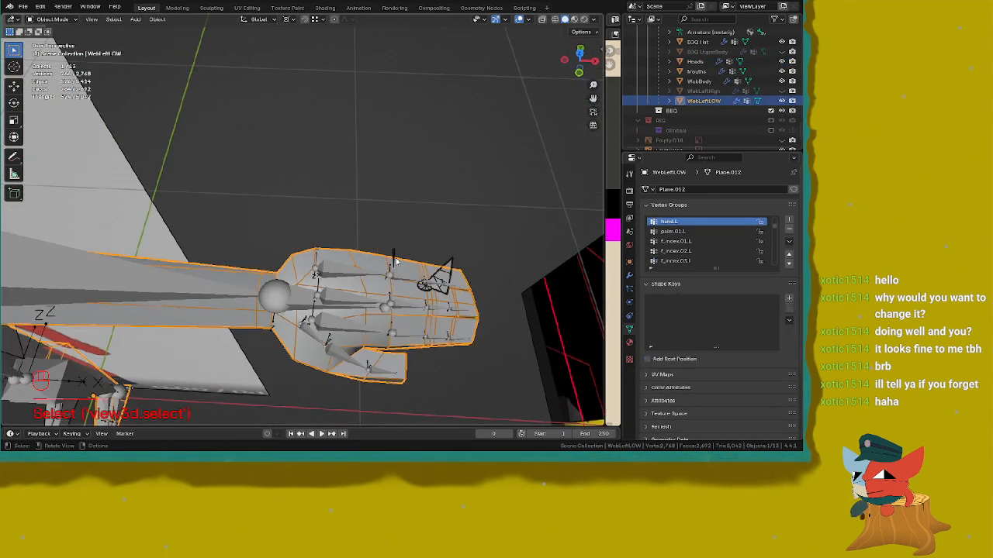
left_click(393, 258)
scroll(679, 321, "down", 3)
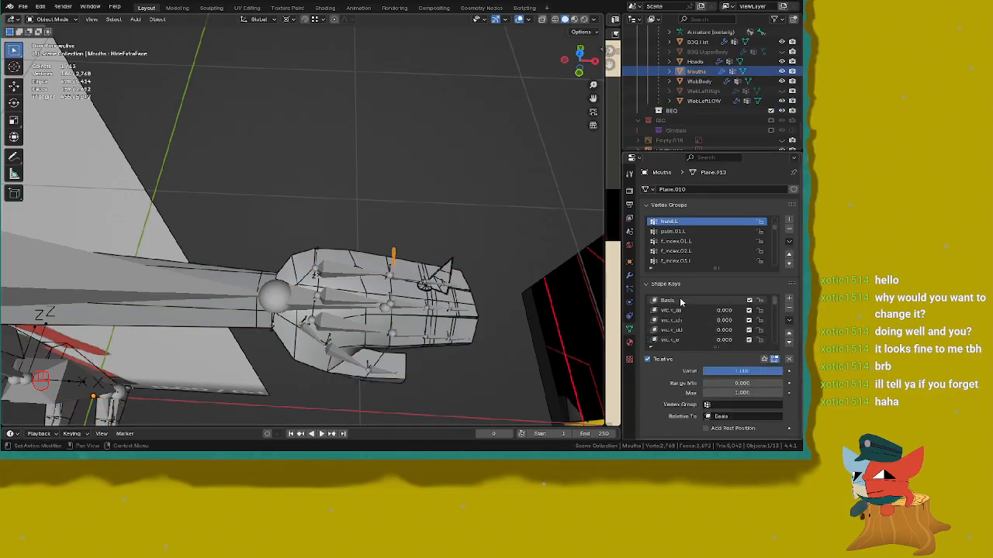
left_click(681, 302)
scroll(381, 328, "up", 5)
scroll(381, 327, "down", 4)
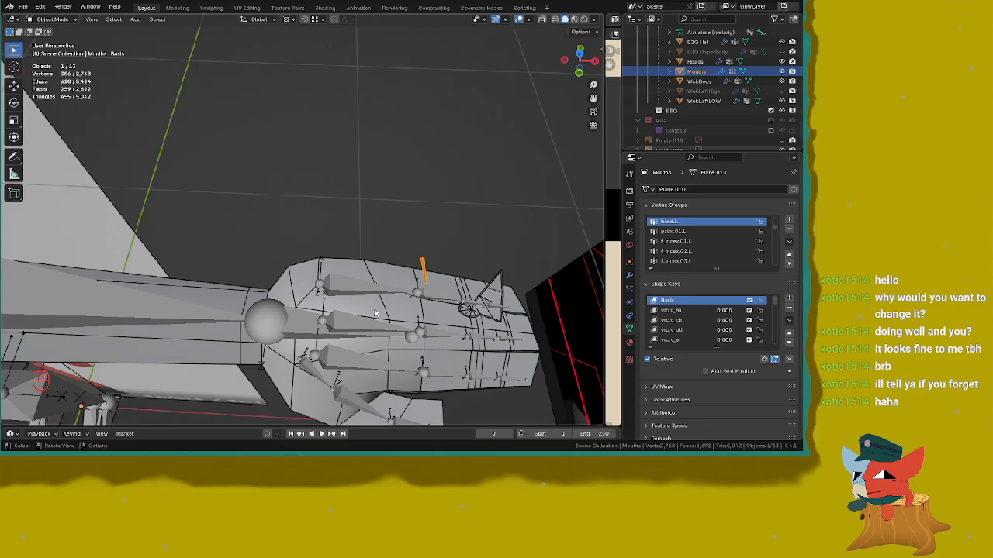
Step: Edit the Mouths and Heads meshes together and select all vertices of the hand face and mouth pieces from the top view
left_click(501, 292, "shift")
key("Tab")
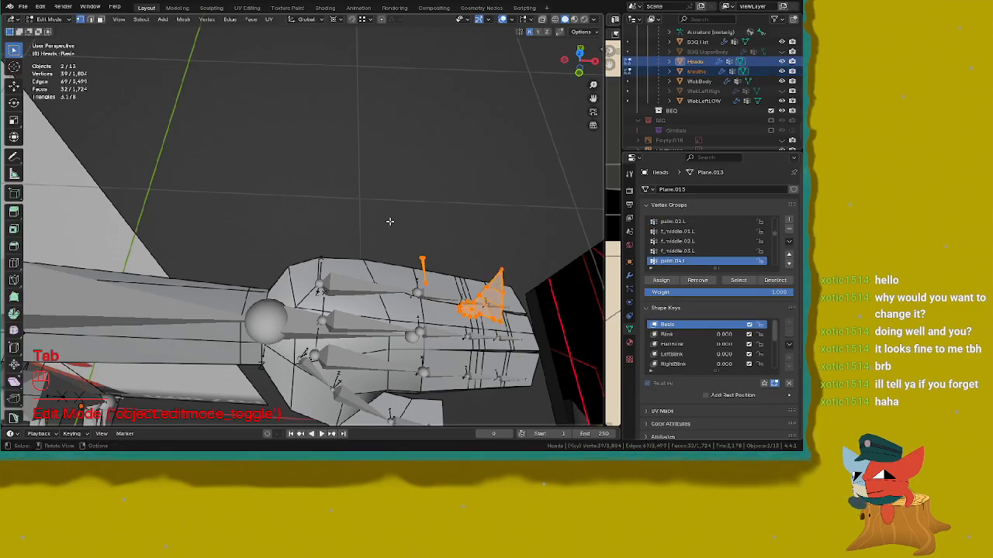
left_click_drag(390, 222, 546, 354, "shift")
key("KP_7")
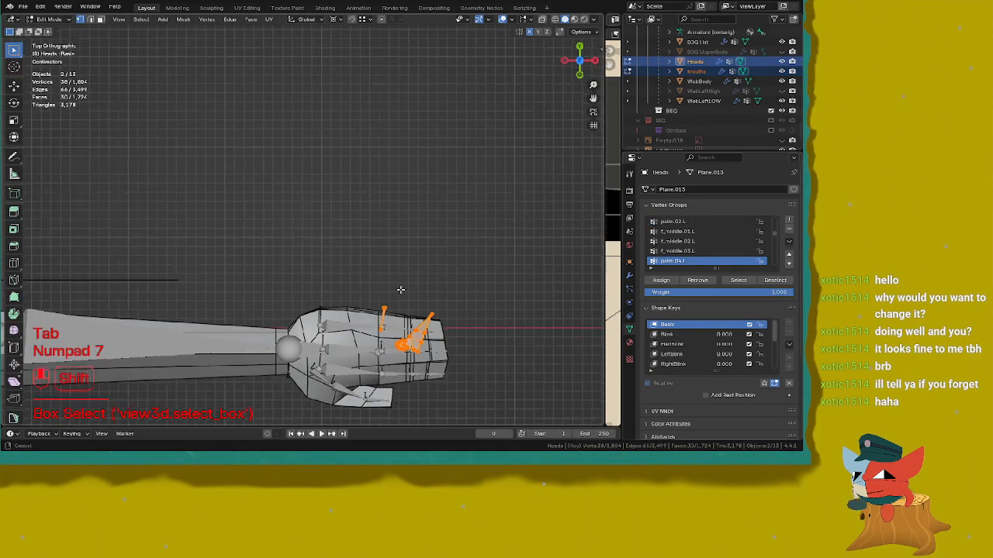
scroll(400, 289, "up", 6)
key("s")
right_click(381, 231)
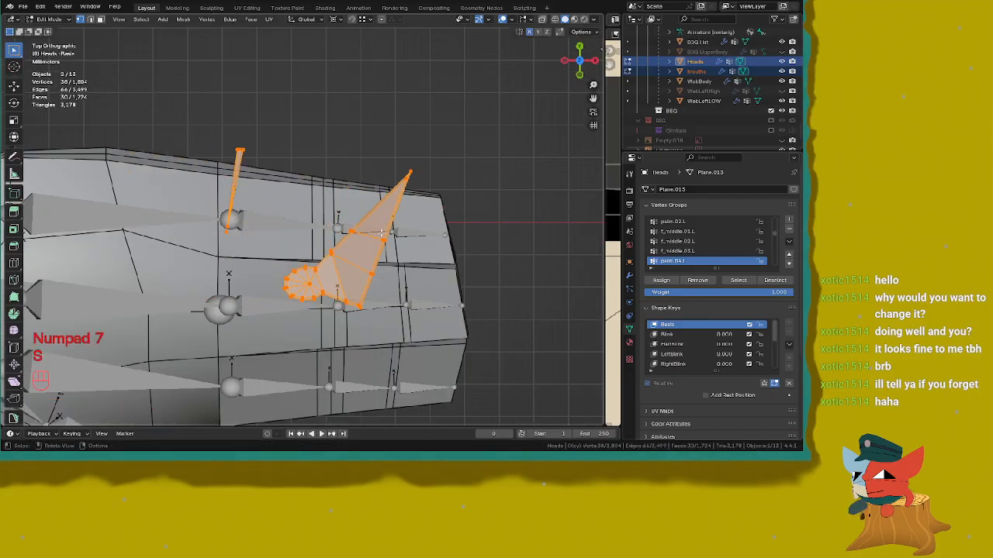
key("z")
left_click_drag(173, 88, 491, 375)
middle_click_drag(416, 296, 510, 327, "shift")
key("z")
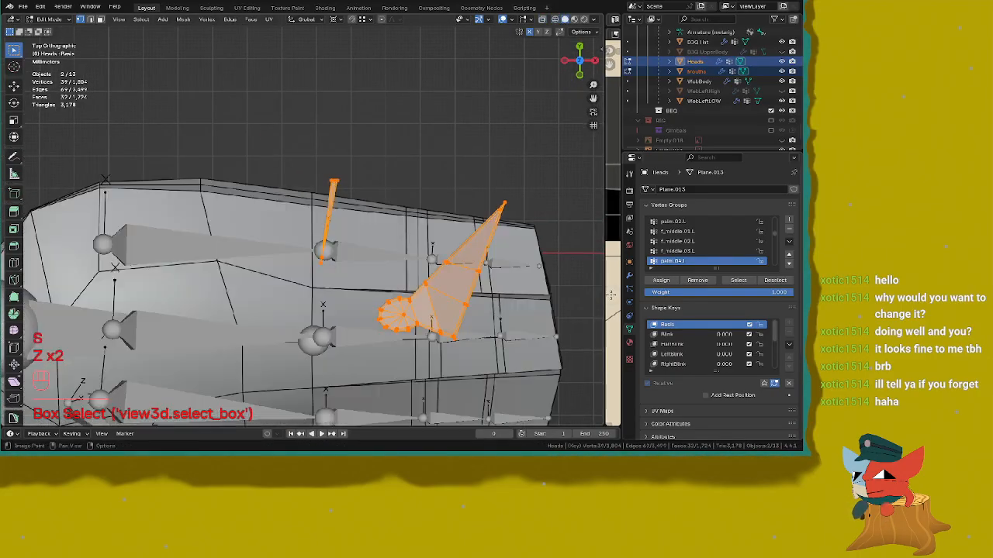
Step: Scale the selected hand face and mouth pieces by about 0.922 toward the shoulder
key("s")
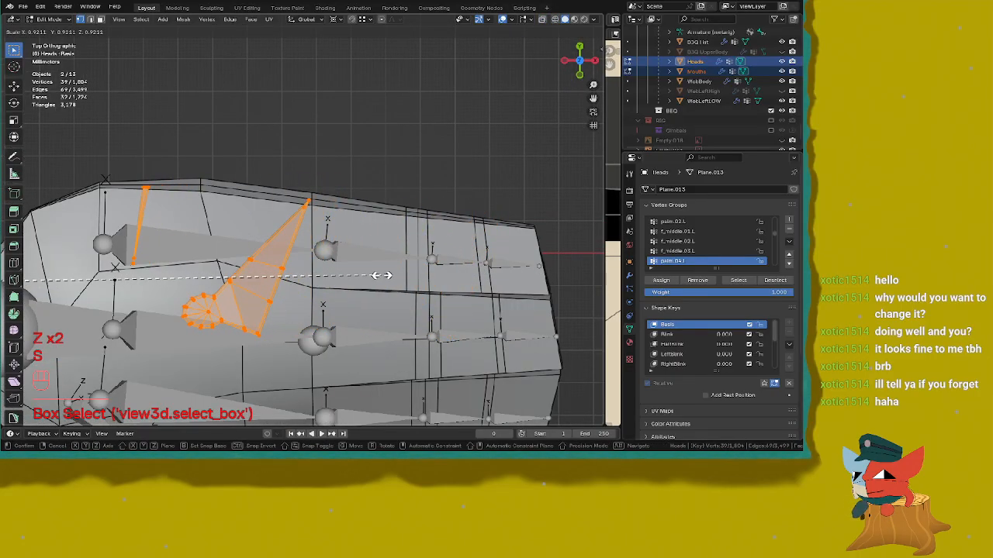
left_click(382, 275)
middle_click_drag(382, 275, 385, 240)
scroll(373, 342, "down", 5)
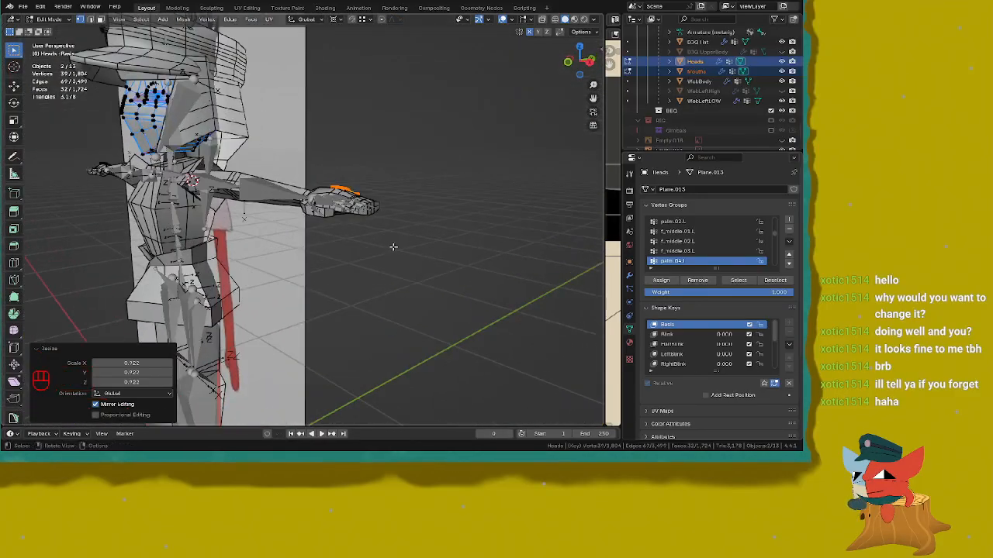
scroll(393, 247, "up", 5)
key("KP_7")
scroll(412, 268, "up", 4)
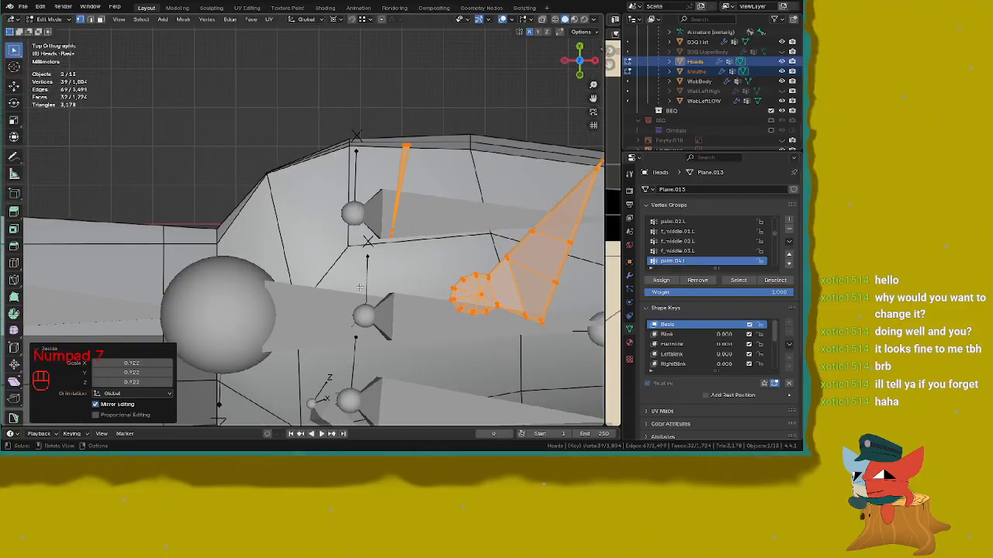
Step: Scale the hand face and mouth pieces slightly further toward the shoulder, by about 0.98
middle_click_drag(360, 286, 496, 155, "shift")
key("s")
right_click(432, 258)
key("KP_7")
middle_click_drag(535, 132, 451, 235, "shift")
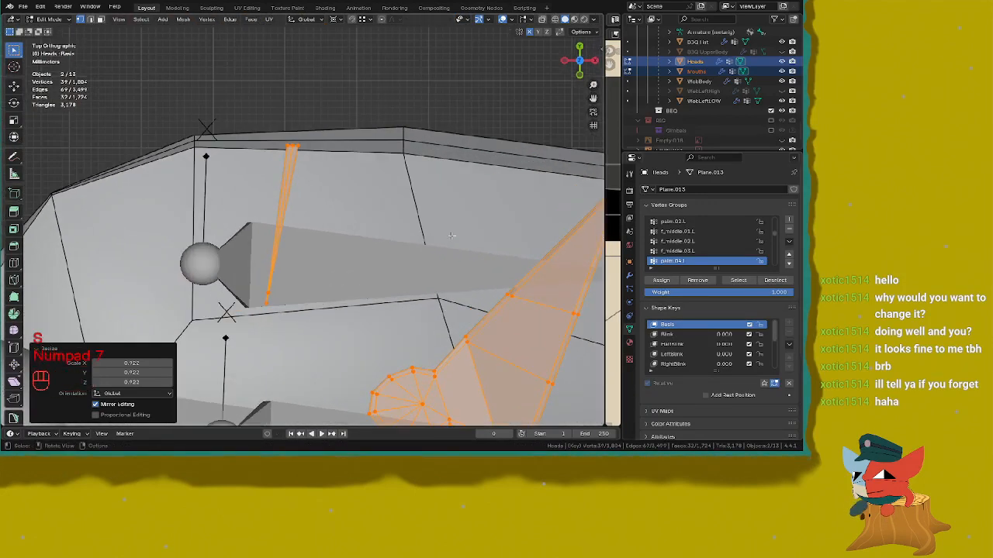
key("s")
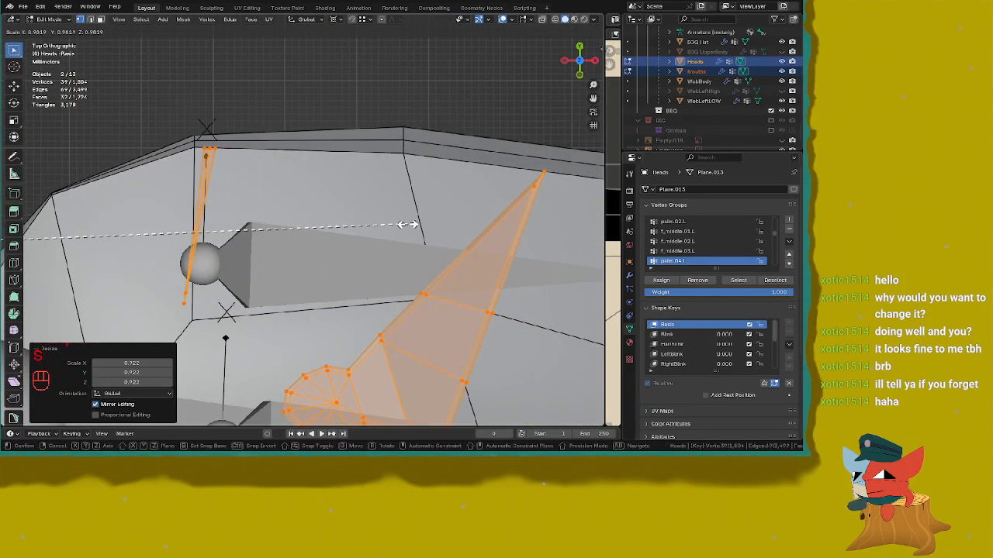
left_click(407, 224)
Step: Undo both recent scalings of the hand face and mouth pieces
middle_click_drag(407, 224, 355, 167)
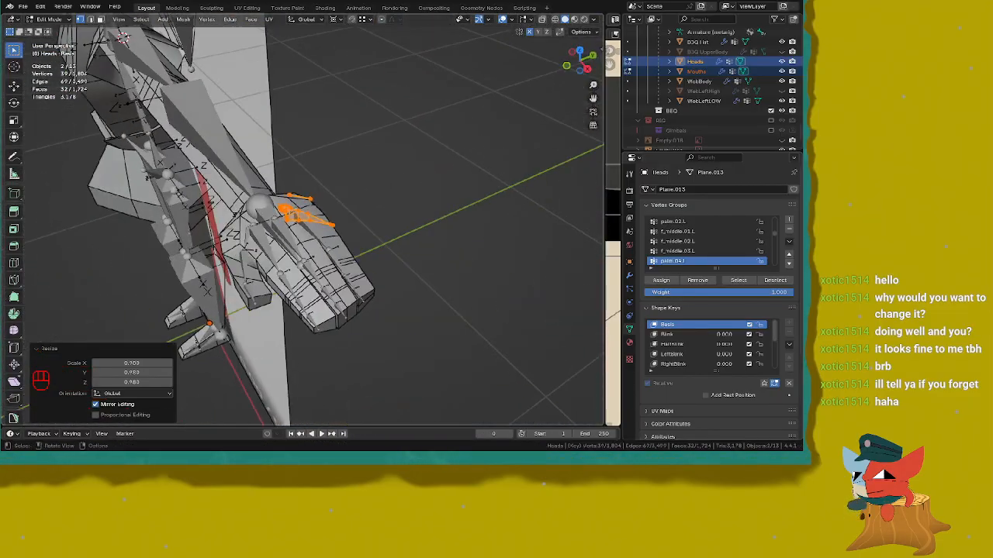
key("s")
right_click(403, 213)
scroll(380, 213, "down", 3)
middle_click_drag(381, 212, 481, 265, "shift")
key("s")
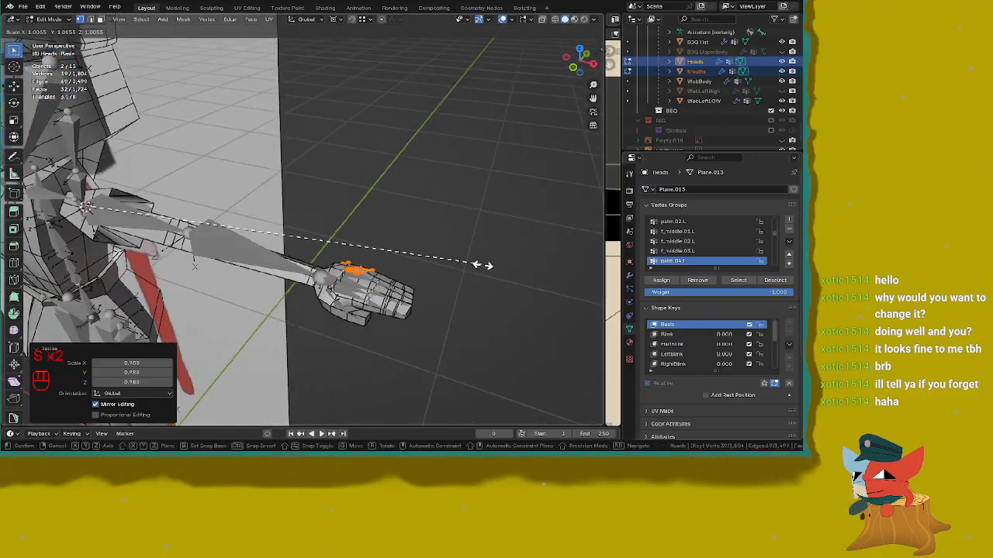
key("ctrl+z")
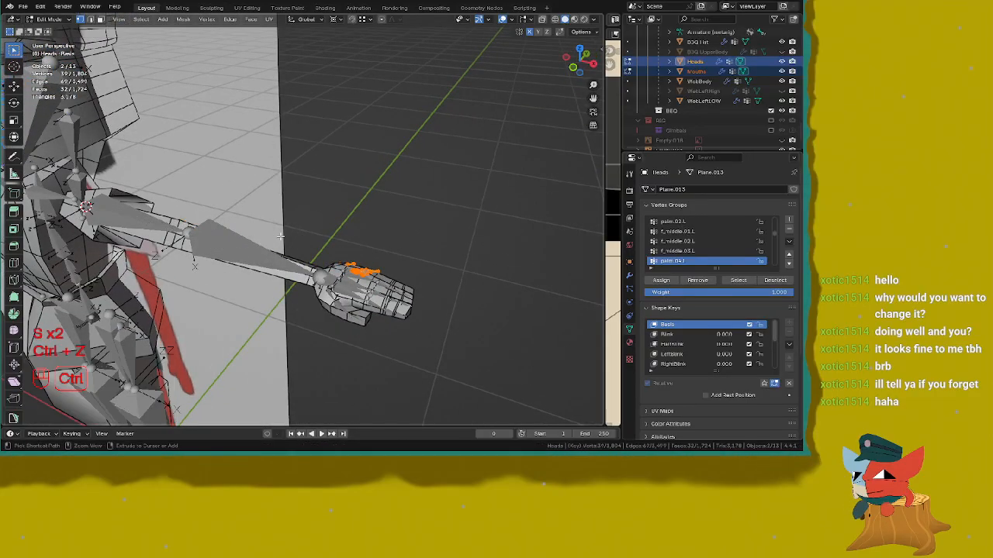
Step: Scale the hand face and mouth pieces by about 0.921 toward the shoulder in top view, and save the file
middle_click_drag(298, 231, 335, 265)
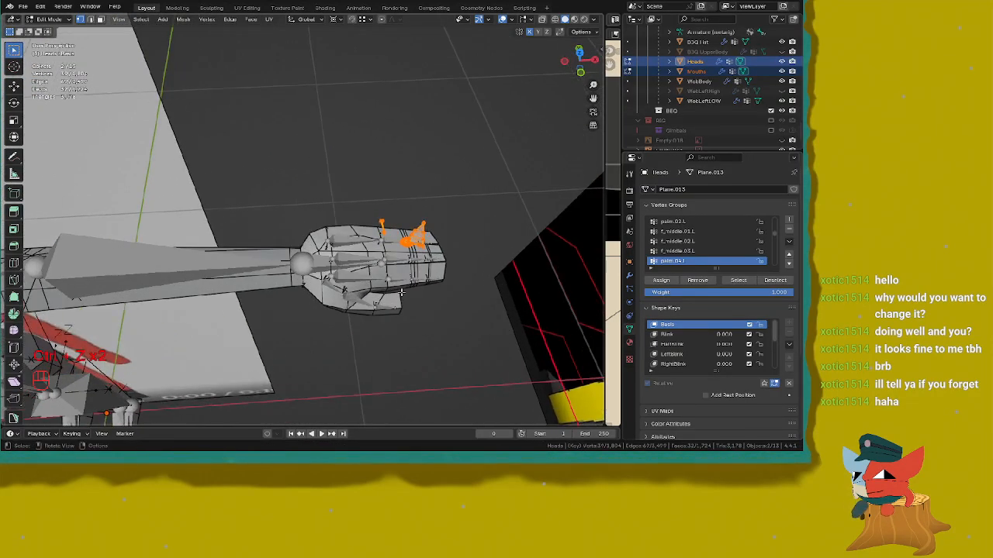
key("KP_7")
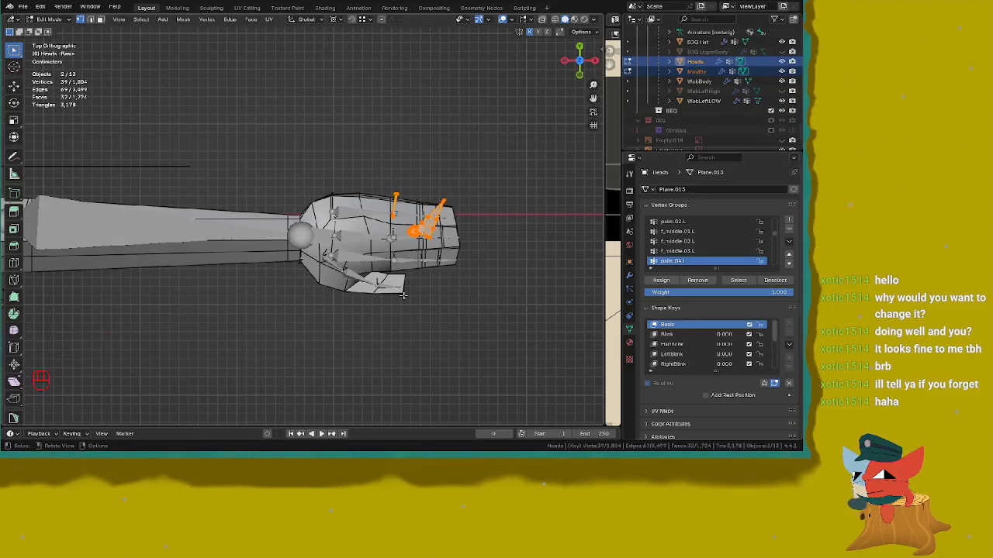
scroll(447, 148, "up", 9)
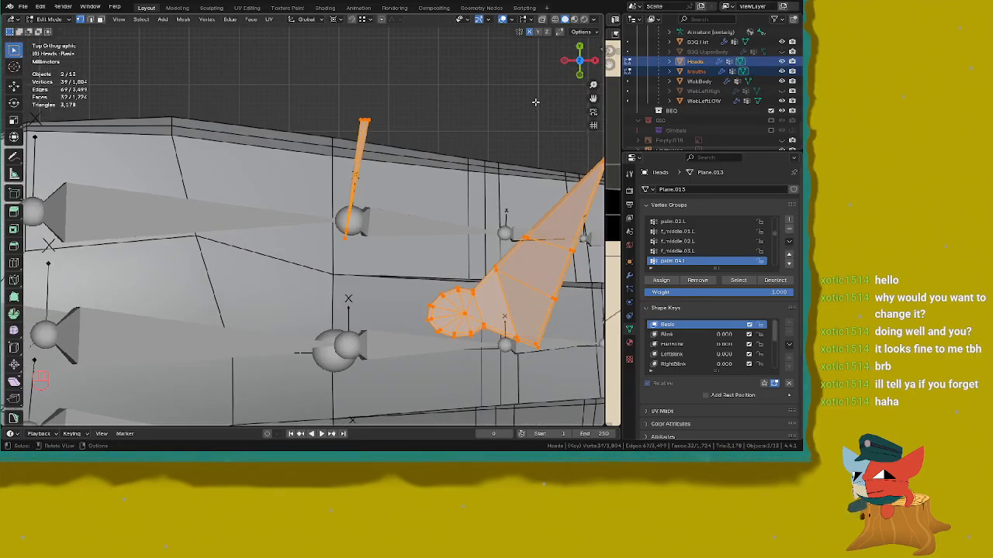
key("s")
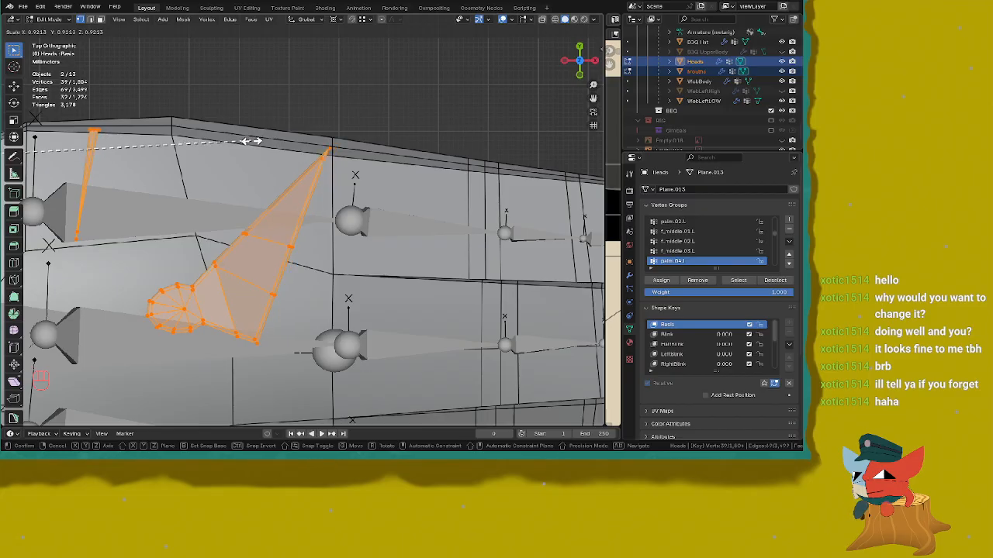
left_click(256, 141)
middle_click_drag(256, 141, 361, 186)
key("ctrl+s")
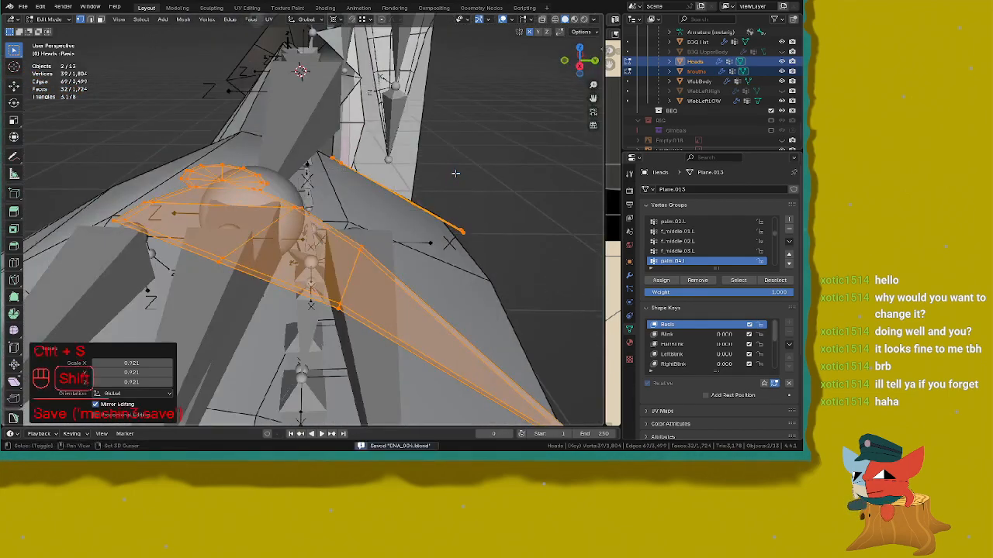
Step: Leave Edit Mode, select the Mouths mesh, and preview its ShowHandMouth shape key at 0
key("Tab")
left_click(404, 200)
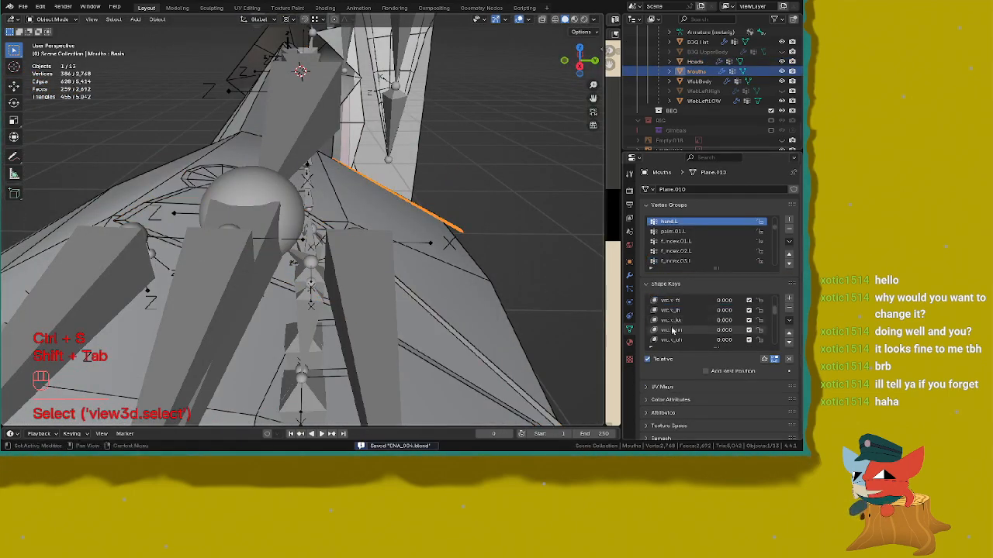
scroll(672, 330, "up", 1)
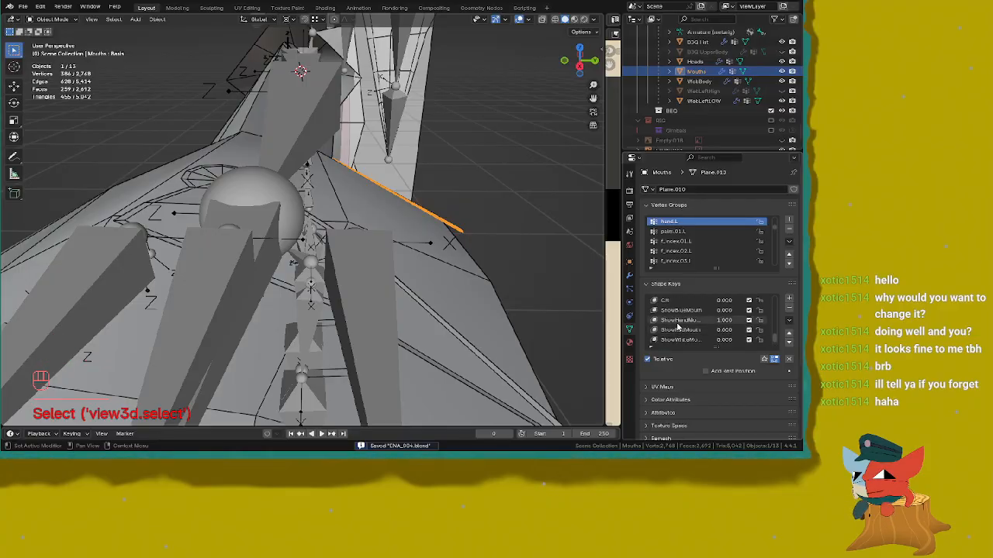
left_click(679, 320)
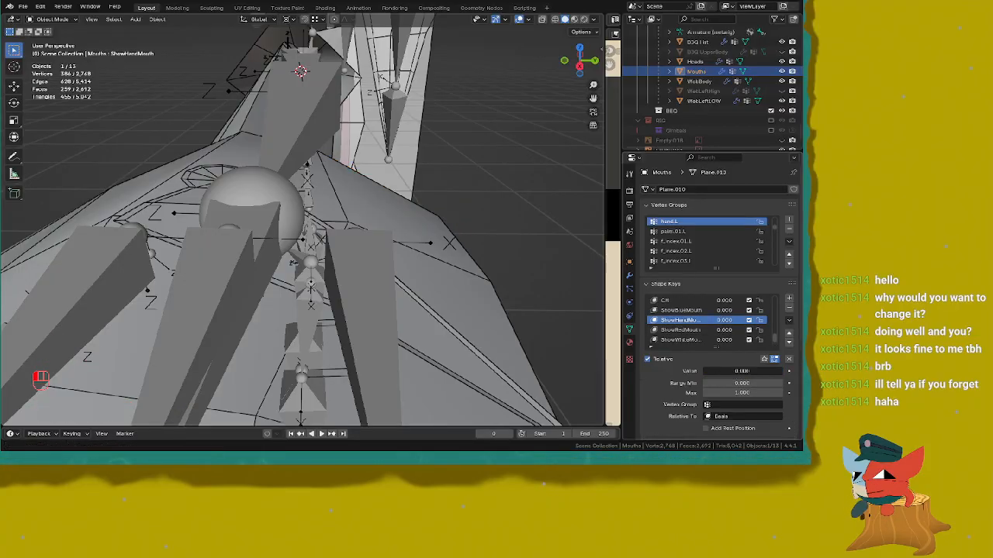
Step: Select the Heads mesh and make ShowHandFace its active shape key with a value of 1
left_click(423, 328)
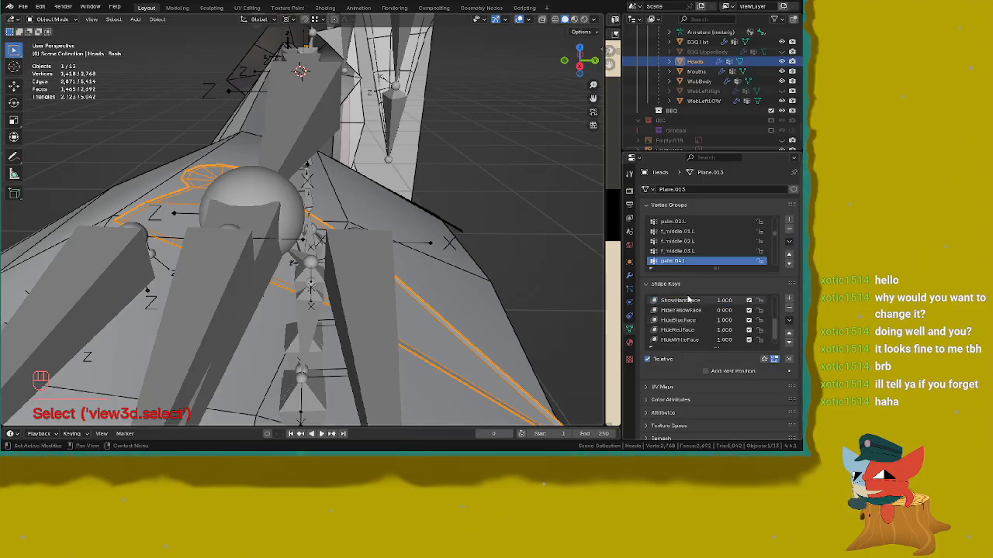
left_click(688, 300)
left_click_drag(733, 372, 782, 372)
Step: Move the Heads mesh in top view by about -0.001 m in X and -0.0015 m in Y
middle_click_drag(450, 268, 303, 303)
key("KP_7")
mouse_move(345, 253)
middle_mouse_down("shift")
mouse_move(291, 281)
mouse_move(346, 248)
middle_mouse_up("shift")
middle_click_drag(422, 214, 290, 238, "shift")
scroll(291, 239, "up", 2)
mouse_move(324, 192)
middle_mouse_down("shift")
mouse_move(332, 184)
mouse_move(327, 193)
middle_mouse_up("shift")
scroll(333, 184, "down", 3)
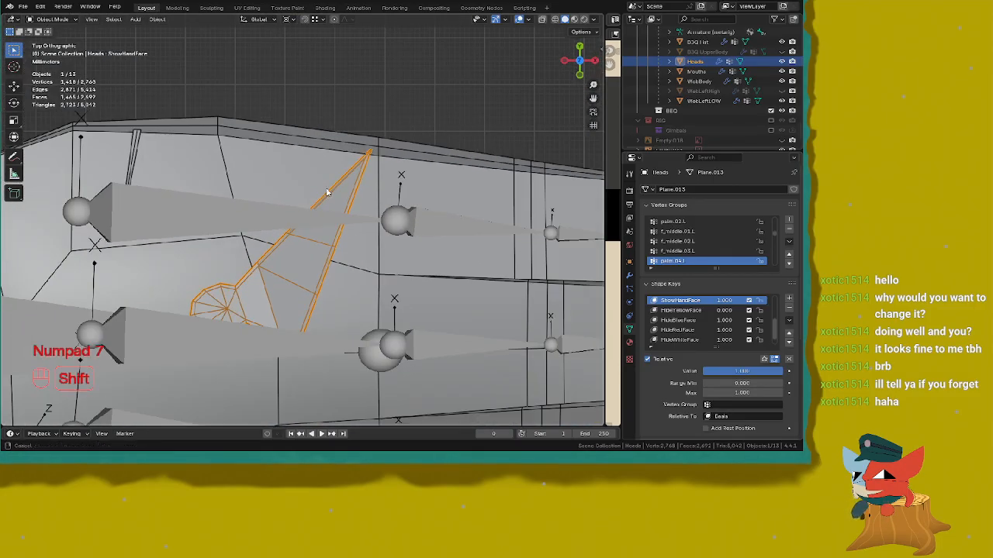
scroll(326, 192, "up", 1)
key("g")
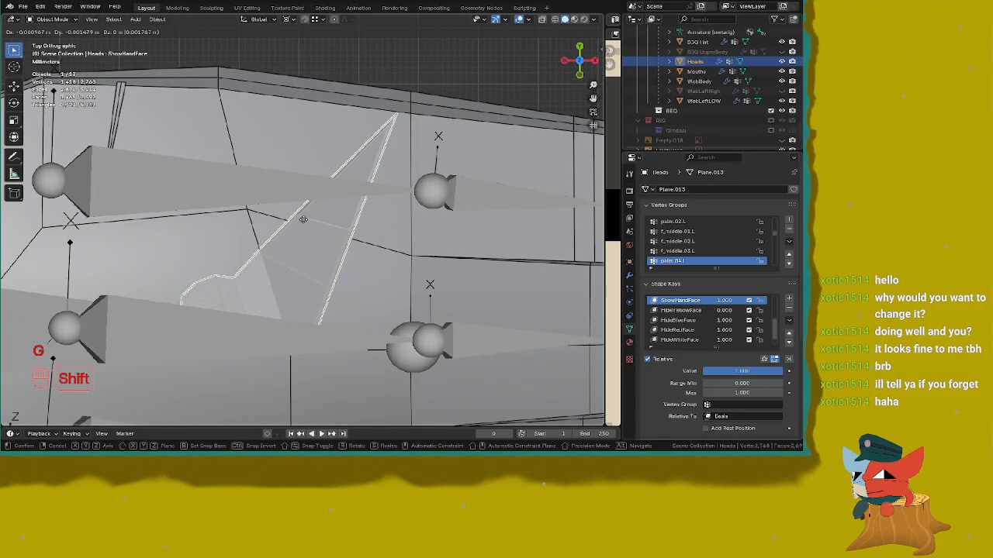
left_click(303, 221)
middle_click_drag(256, 183, 380, 233, "shift")
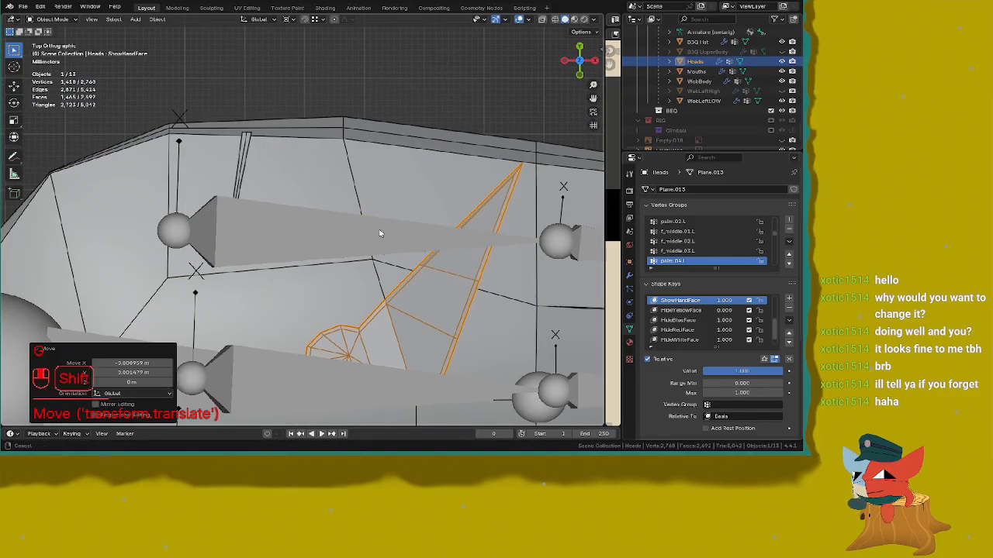
Step: Open the Mouths mesh in Edit Mode and move its selected mouth vertices farther onto the back of the hand in top view
left_click(245, 160)
key("Tab")
middle_click_drag(256, 167, 295, 179, "shift")
scroll(307, 182, "up", 3)
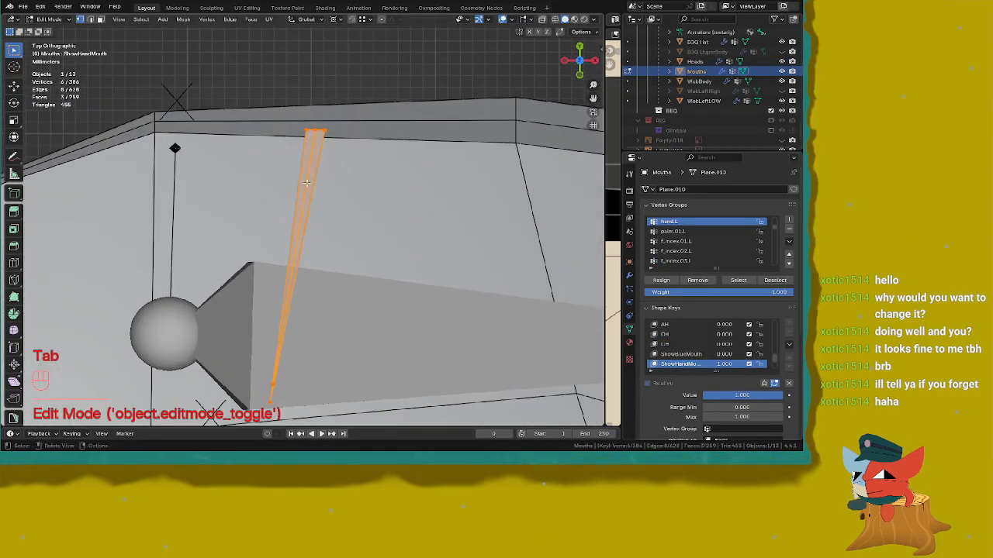
key("g")
left_click(303, 251)
Step: Adjust the hand mouth's height along the Z axis in front view, and return to Object Mode
middle_click_drag(303, 251, 286, 199)
key("KP_1")
key("g")
key("z")
left_click(162, 109)
key("Tab")
Step: Move the Heads mesh's selected hand-face vertices along the Z axis by about 0.001 m and save the file
left_click(241, 206)
key("Tab")
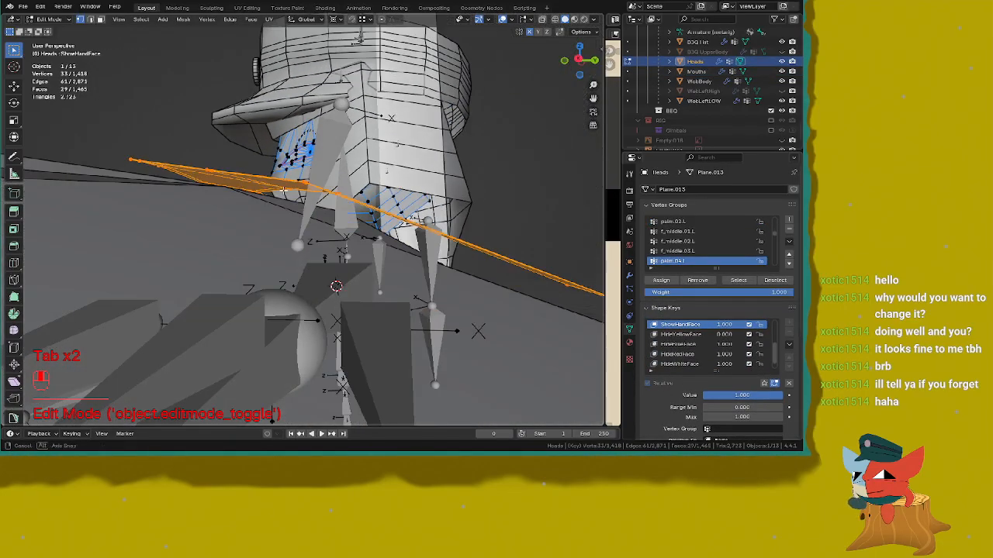
key("g")
key("z")
left_click(286, 198)
key("KP_1")
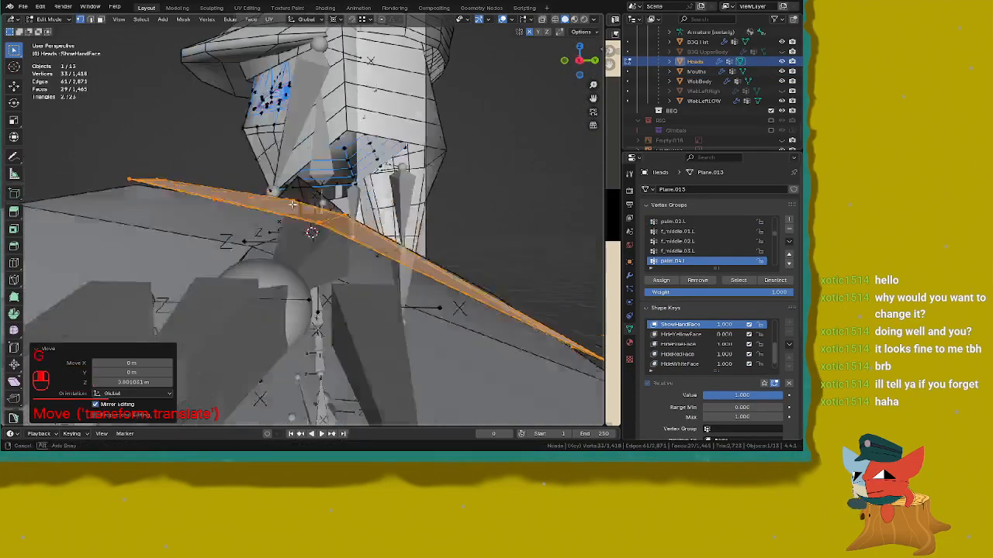
key("ctrl+s")
left_click(480, 194)
Step: Preview the ShowHandFace shape key in Object Mode by varying its value, select the Mouths object and save the file
key("shift+Tab")
middle_click_drag(380, 155, 400, 177)
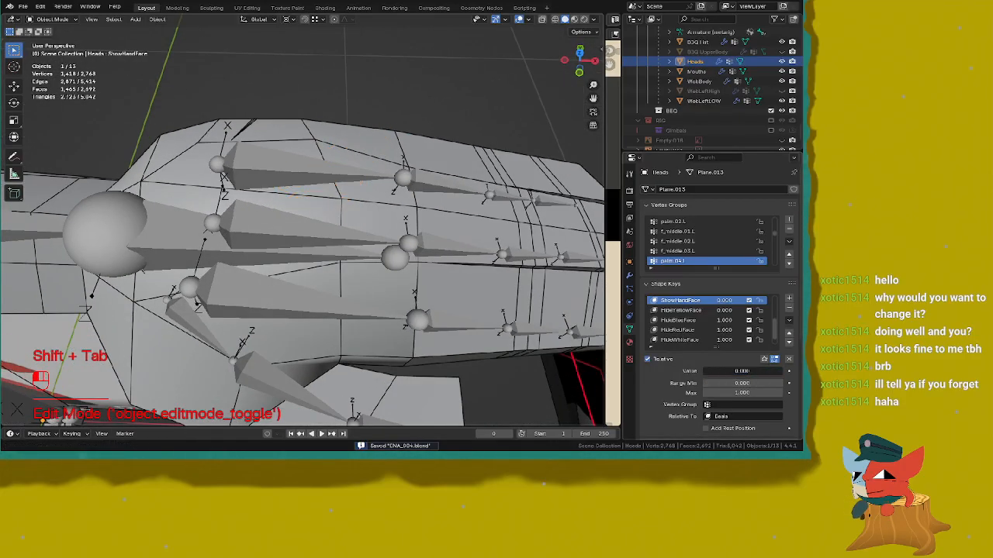
left_click_drag(733, 370, 756, 371)
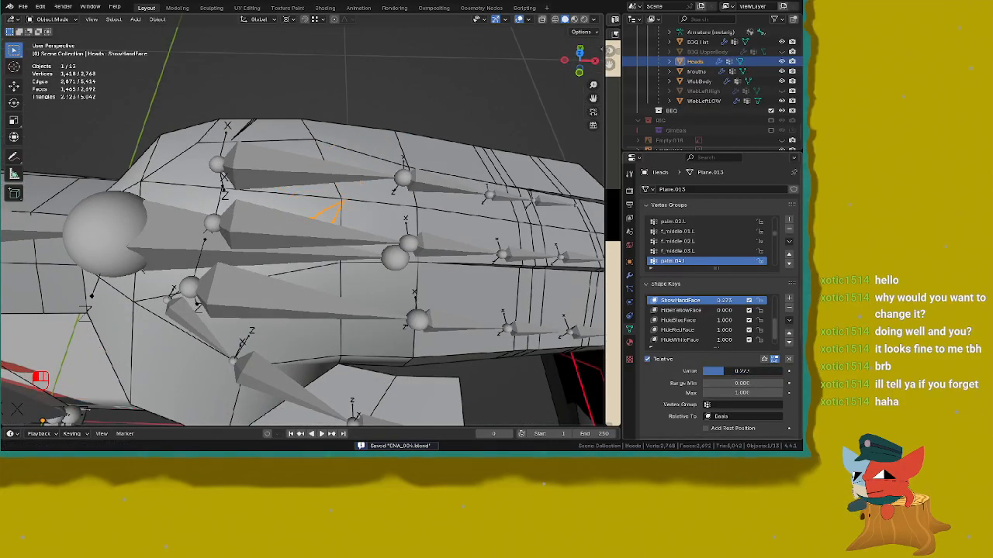
left_click(253, 129)
left_click(257, 127)
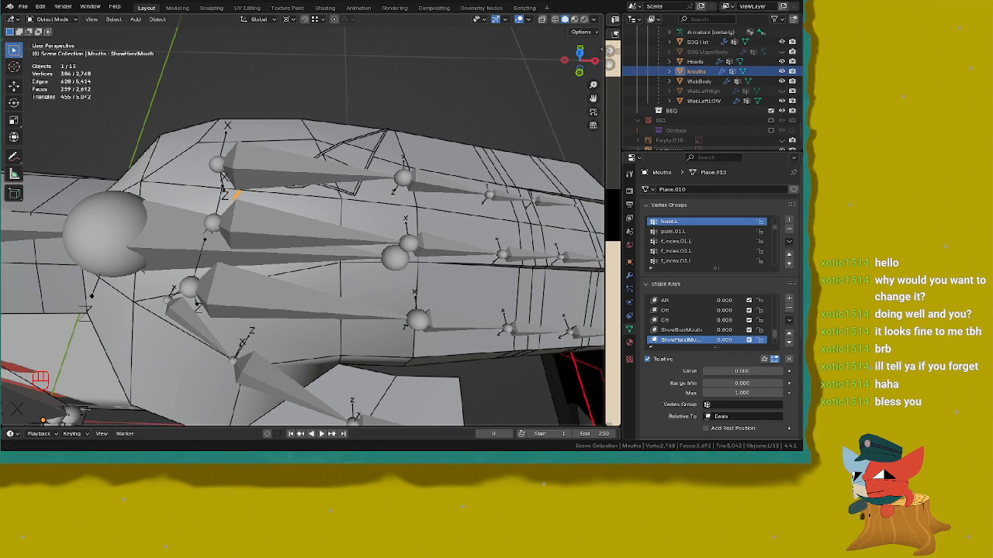
scroll(390, 178, "down", 3)
middle_click_drag(390, 178, 401, 157)
key("ctrl+s")
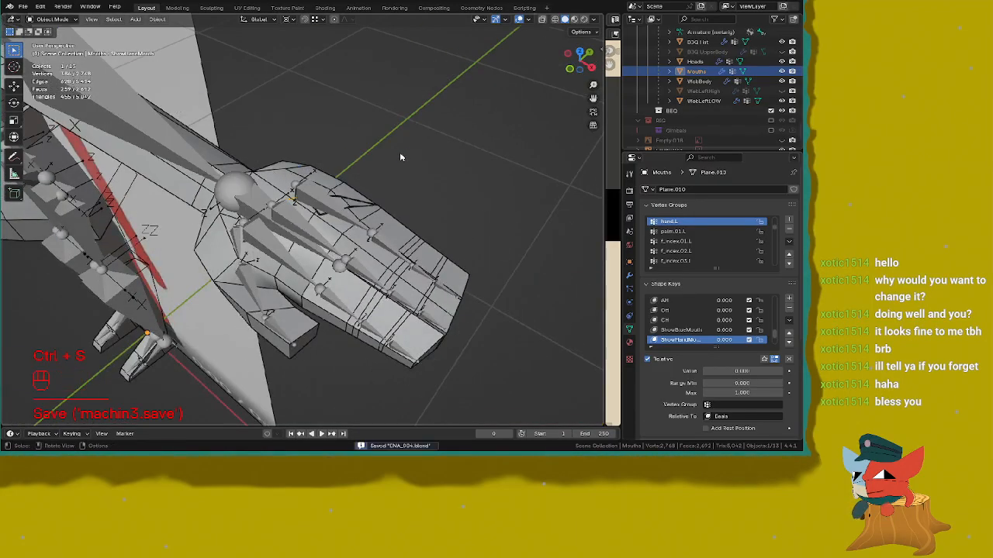
Step: Snap the 3D cursor to the shoulder joint of the armature's right upper arm bone and save the file
scroll(401, 157, "down", 4)
middle_click_drag(169, 227, 350, 194, "shift")
scroll(392, 327, "down", 2)
middle_click_drag(349, 194, 325, 279, "shift")
scroll(334, 232, "up", 3)
scroll(324, 279, "up", 3)
left_click(325, 279)
key("Tab")
left_click(351, 309)
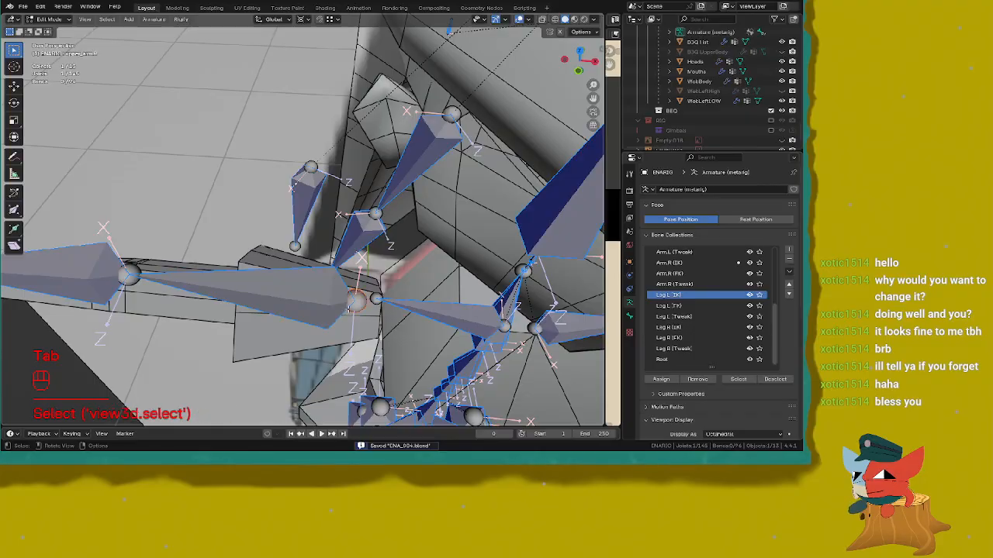
key("shift+s")
left_click(379, 361)
middle_click_drag(379, 362, 287, 286)
scroll(287, 286, "down", 3)
key("ctrl+s")
left_click(356, 287)
Step: Leave the armature's Edit Mode and select the Heads mesh on the right hand
middle_click_drag(224, 231, 460, 217, "shift")
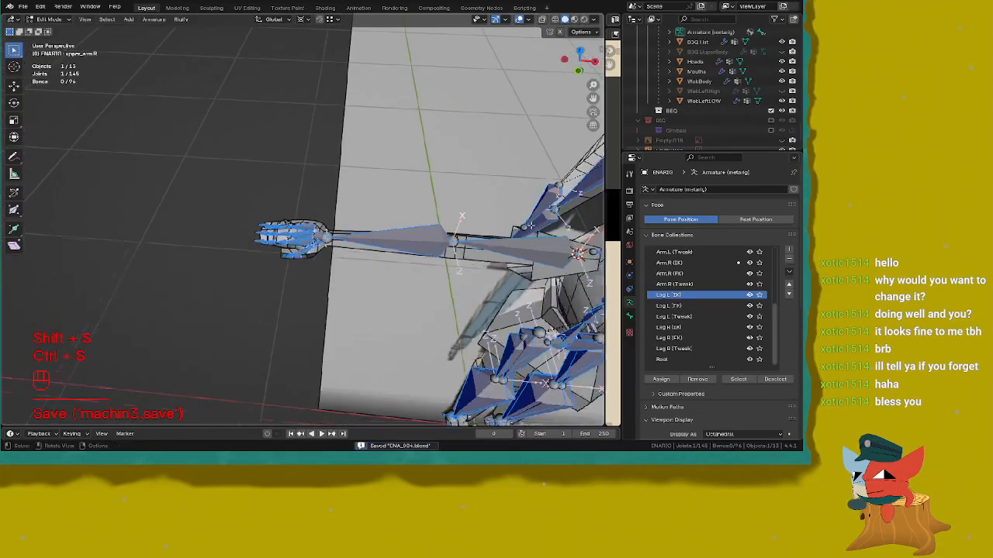
scroll(299, 207, "up", 4)
key("shift+Tab")
scroll(284, 233, "up", 7)
left_click(280, 245)
middle_click_drag(280, 245, 345, 271)
scroll(343, 190, "up", 2)
scroll(361, 199, "down", 1)
scroll(713, 81, "down", 2)
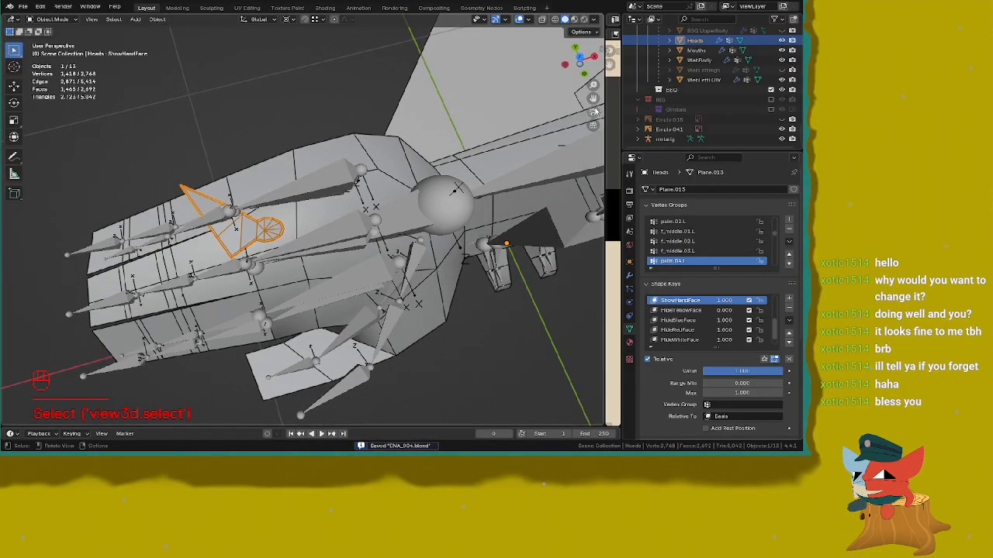
Step: Display the whole character in wireframe and select the Mouths object
scroll(496, 158, "down", 3)
middle_click_drag(497, 158, 346, 225, "shift")
key("z")
left_click(187, 210)
mouse_move(187, 210)
middle_mouse_down("shift")
mouse_move(229, 218)
mouse_move(69, 221)
mouse_move(238, 147)
mouse_move(294, 218)
middle_mouse_up("shift")
scroll(230, 213, "down", 4)
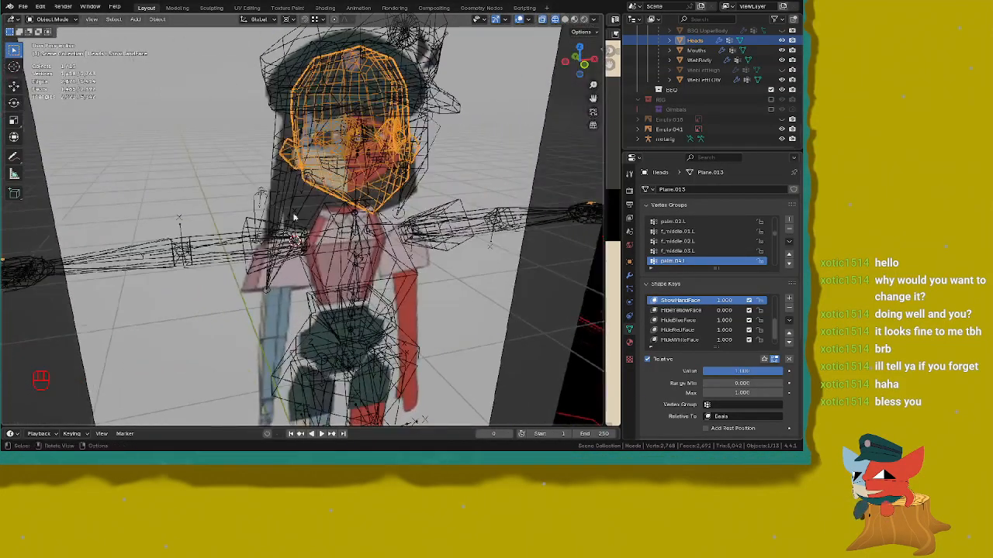
left_click(396, 182)
left_click(360, 191)
scroll(360, 191, "down", 3)
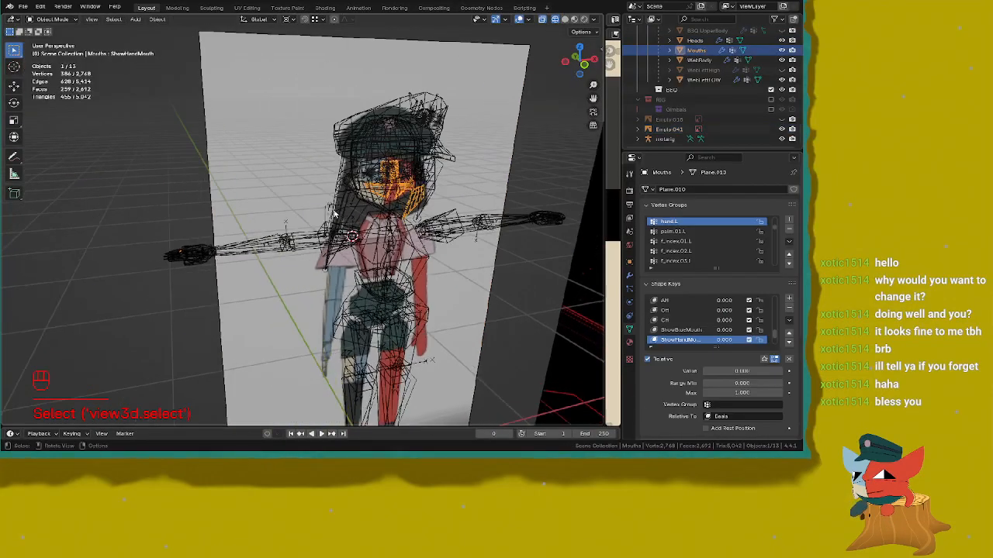
Step: Set the Mouths object's ShowHandMouth shape key value to 1.000
key("Tab")
middle_click_drag(360, 191, 352, 286)
key("Tab")
scroll(314, 261, "up", 3)
scroll(352, 287, "up", 2)
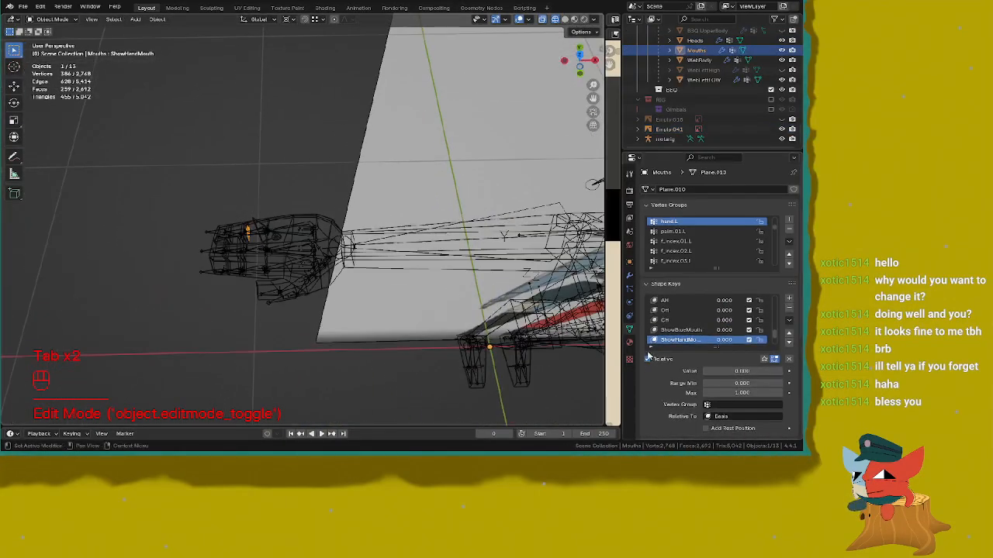
scroll(182, 243, "up", 2)
Step: Return the viewport to solid shading and check the hand mouth's selected vertices in Edit Mode
key("z")
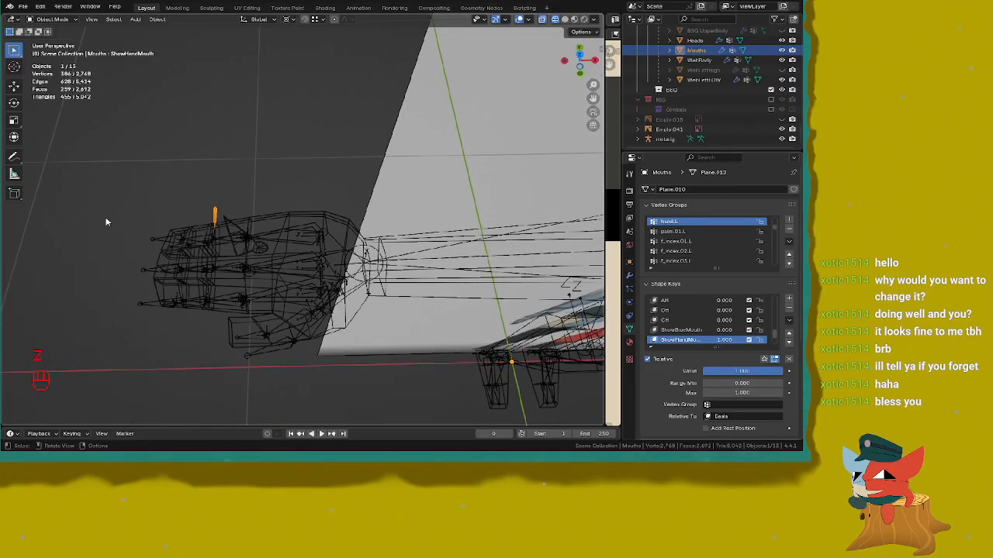
middle_click_drag(107, 222, 225, 245)
key("z")
key("z")
mouse_move(384, 224)
middle_mouse_down()
mouse_move(383, 254)
mouse_move(340, 326)
mouse_move(323, 274)
middle_mouse_up()
key("Tab")
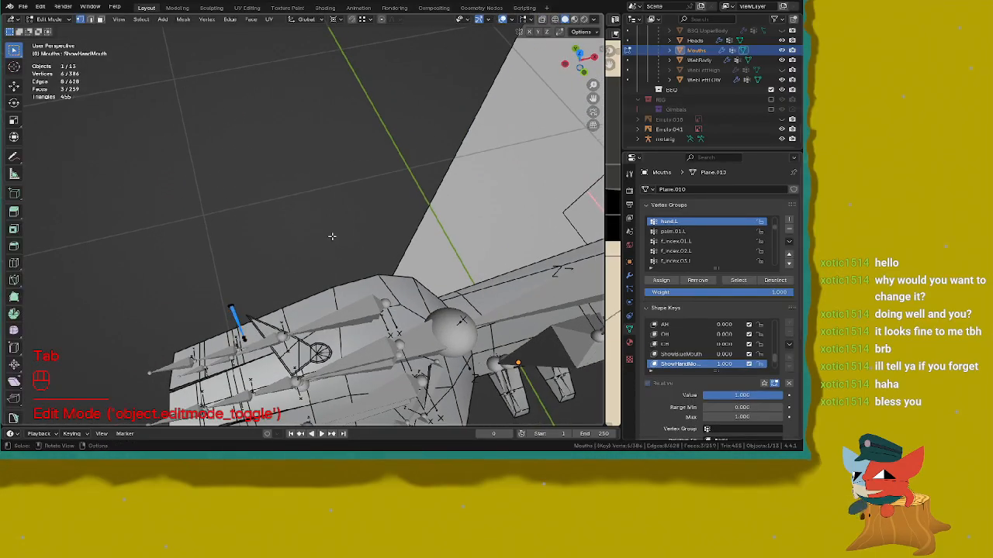
key("Tab")
middle_click_drag(314, 244, 292, 221)
Step: Select the Heads object and slide its ShowHandFace shape key value to 1.000
left_click(284, 328)
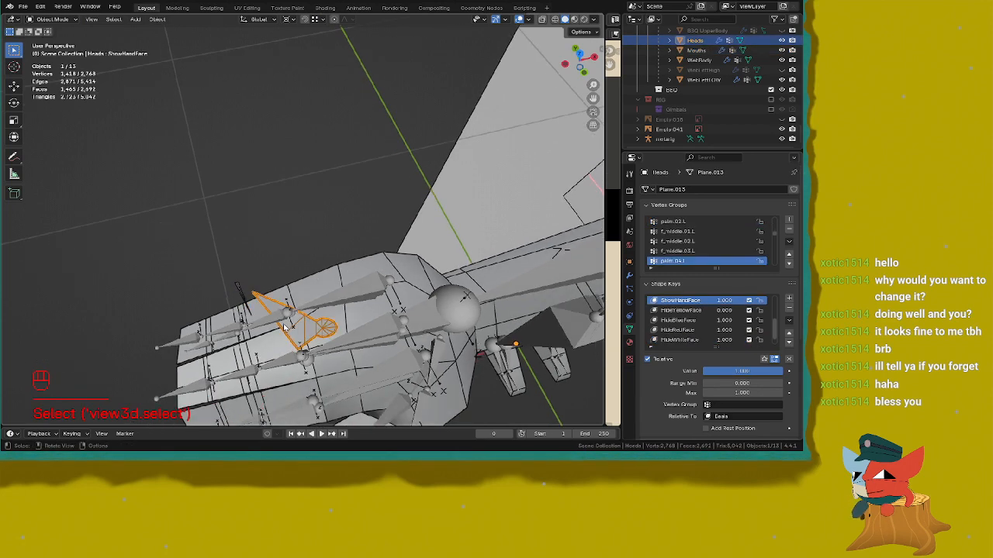
left_click_drag(725, 374, 782, 371)
middle_click_drag(458, 264, 415, 251)
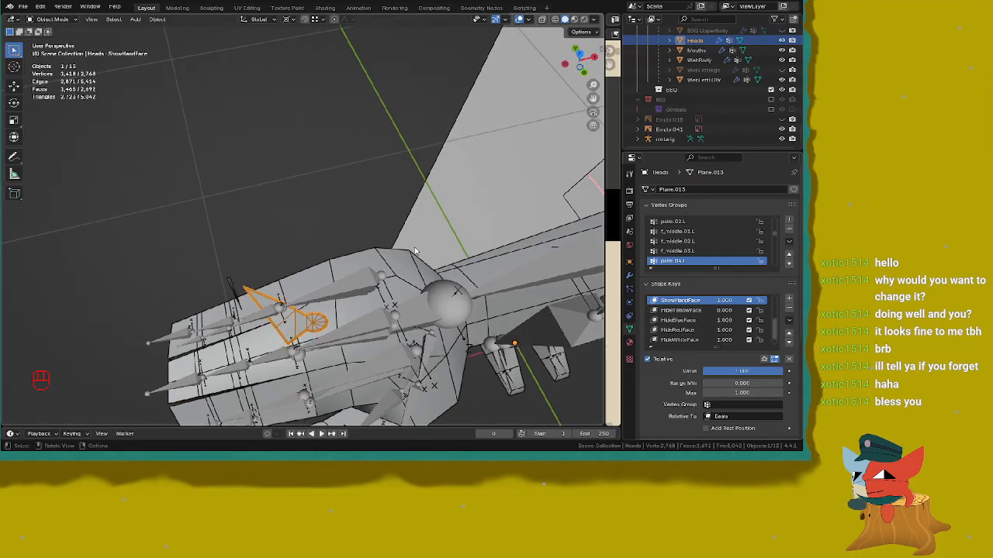
Step: Select all vertices of the Heads mesh in Edit Mode from the top view, and return to Object Mode
key("KP_7")
key("Tab")
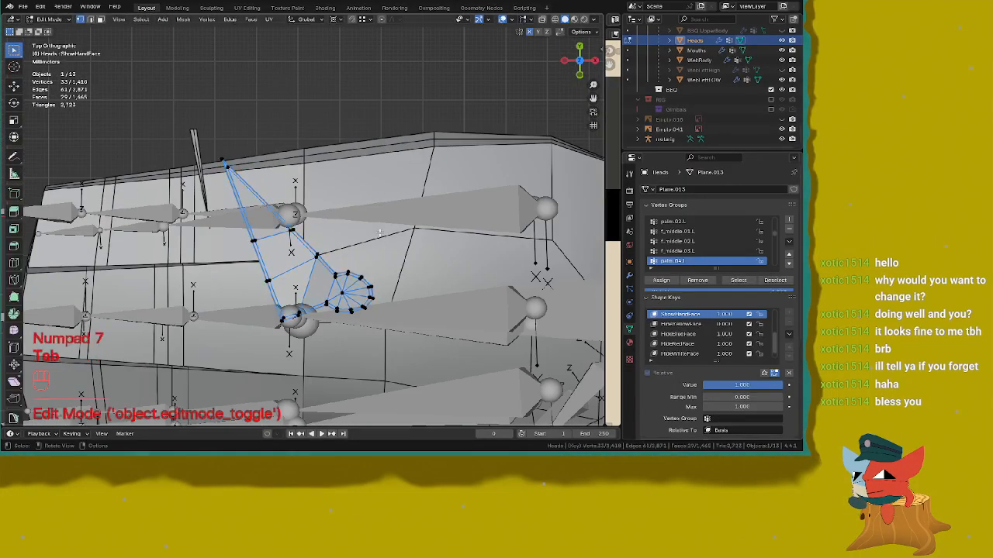
key("a")
key("g")
right_click(325, 242)
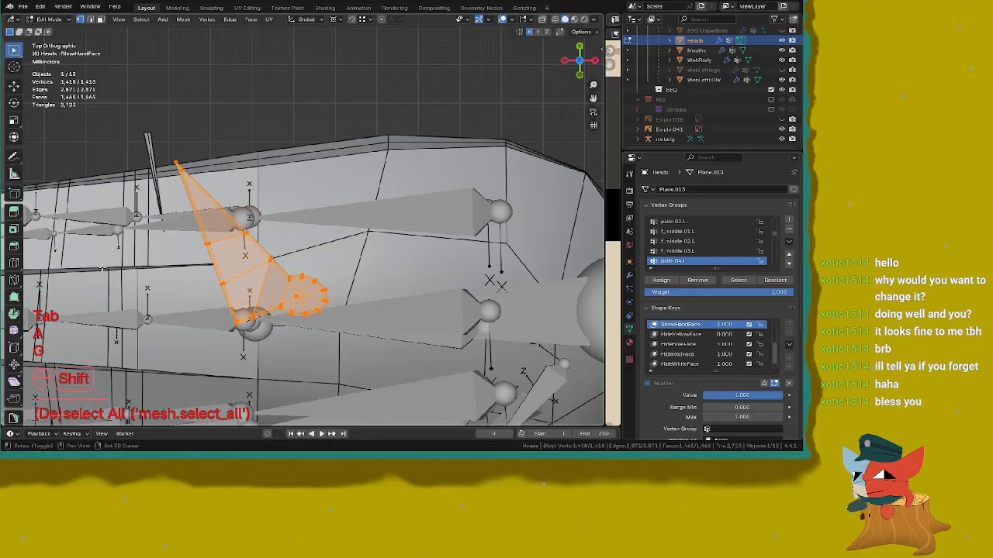
key("Tab")
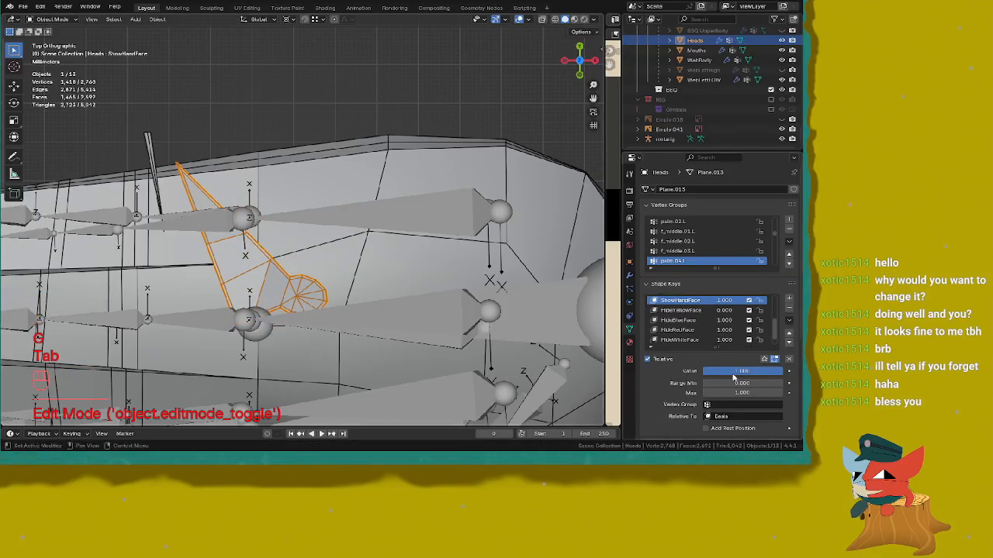
Step: Set the ShowHandFace shape key to 0.000 and show the hidden WebLeftHigh object together with WebLeftLOW
left_click_drag(733, 374, 653, 375)
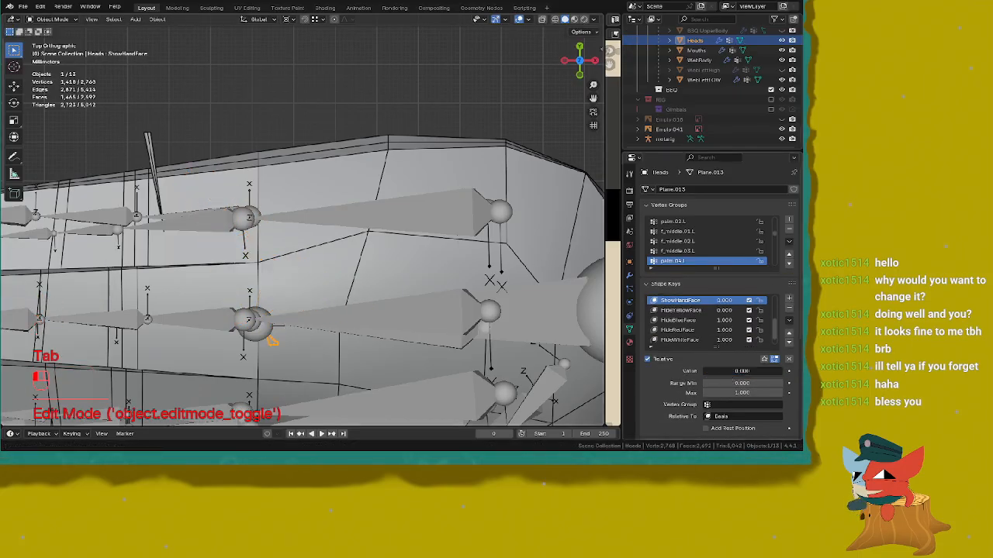
left_click(782, 70)
left_click(782, 70)
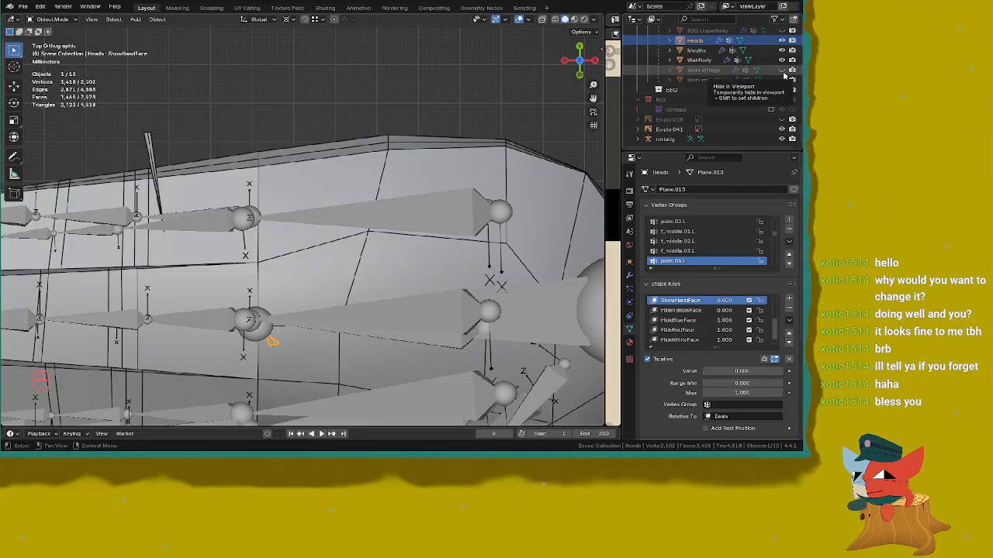
left_click(782, 71, "shift")
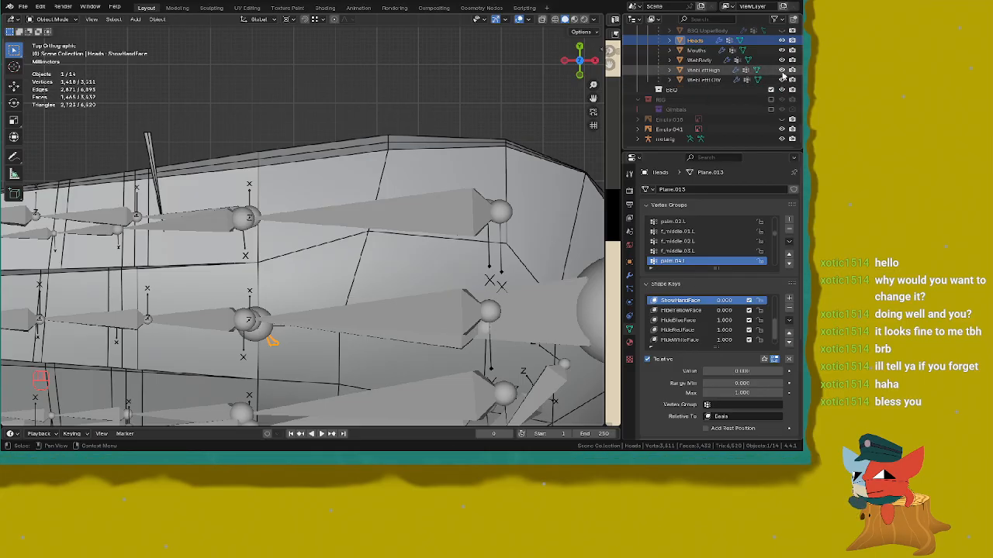
Step: Set the ShowHandFace value to 1.000 and make Basis the active shape key of the Heads object
scroll(170, 278, "down", 1)
middle_click_drag(170, 278, 193, 257, "shift")
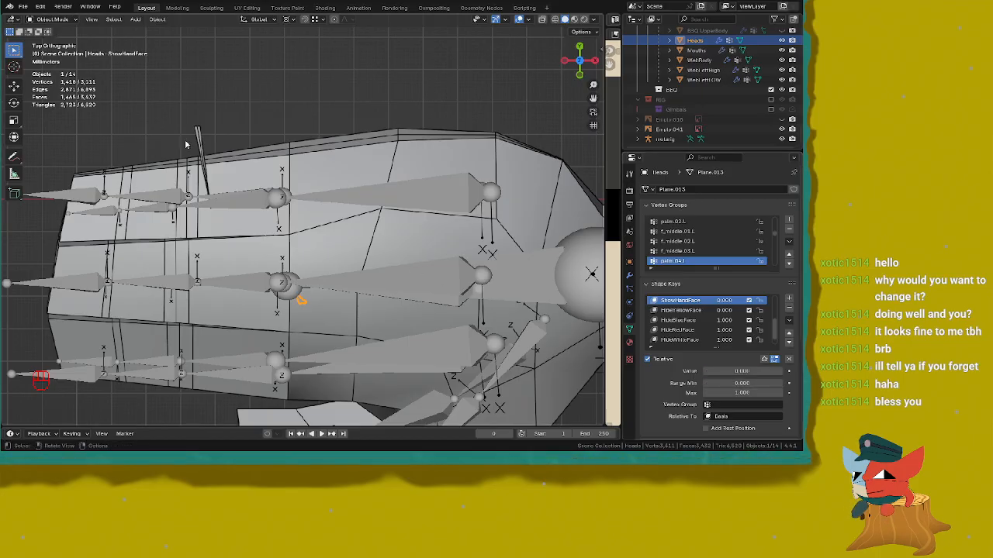
left_click_drag(704, 371, 781, 370)
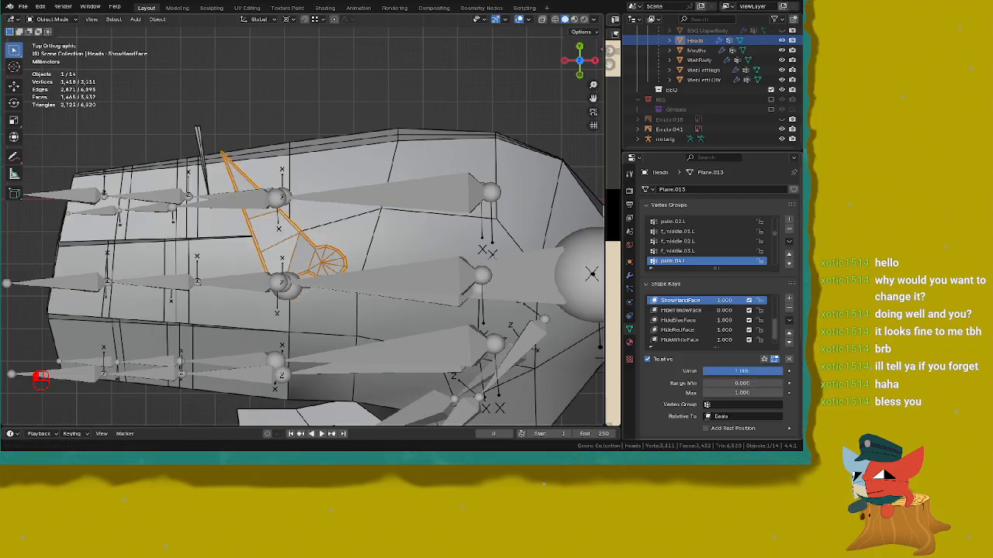
scroll(685, 327, "up", 3)
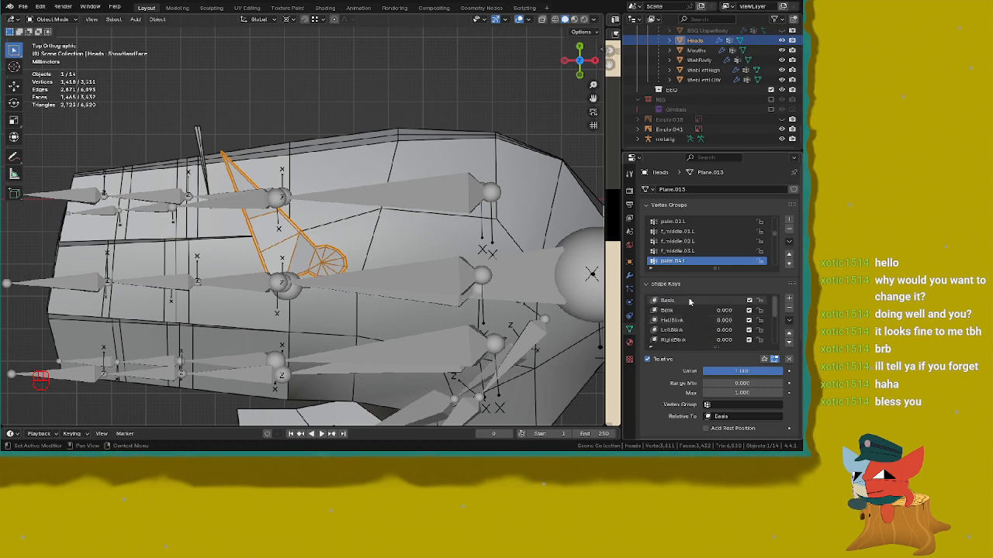
left_click(689, 301)
scroll(225, 170, "down", 3)
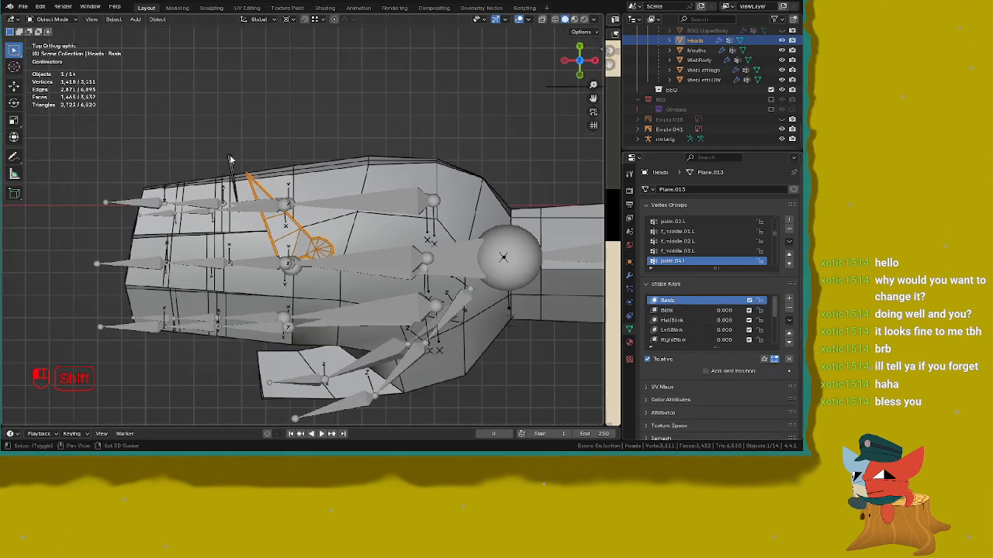
Step: Make Basis the active shape key of the Mouths object and leave the joint Edit Mode with Heads
left_click(230, 159, "shift")
key("Tab")
scroll(232, 158, "down", 7)
middle_click_drag(434, 194, 214, 224, "shift")
scroll(301, 221, "up", 1)
scroll(687, 344, "up", 4)
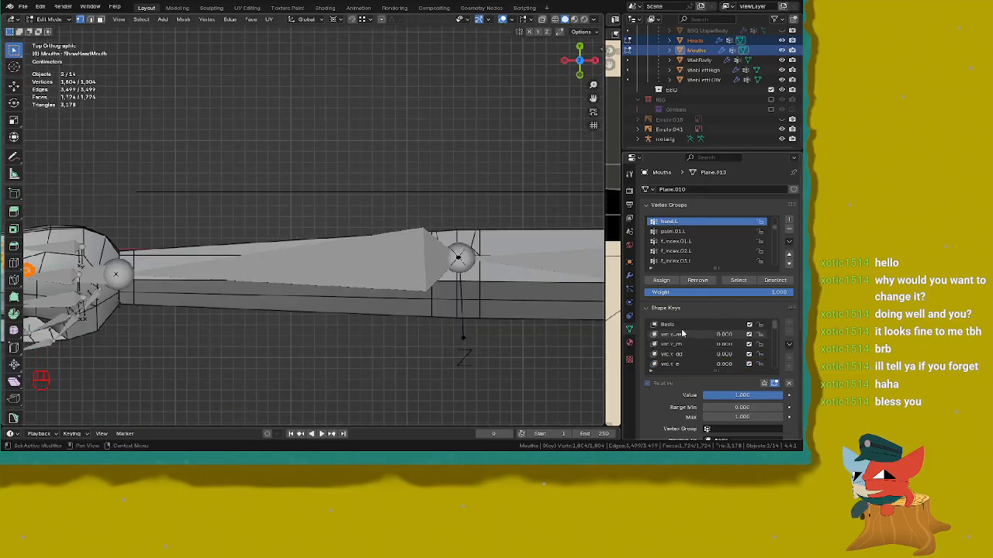
middle_click_drag(16, 263, 233, 275, "shift")
key("shift+Tab")
Step: Open the Mouths and Heads objects together in Edit Mode on their Basis shape keys and save the file
left_click(225, 275)
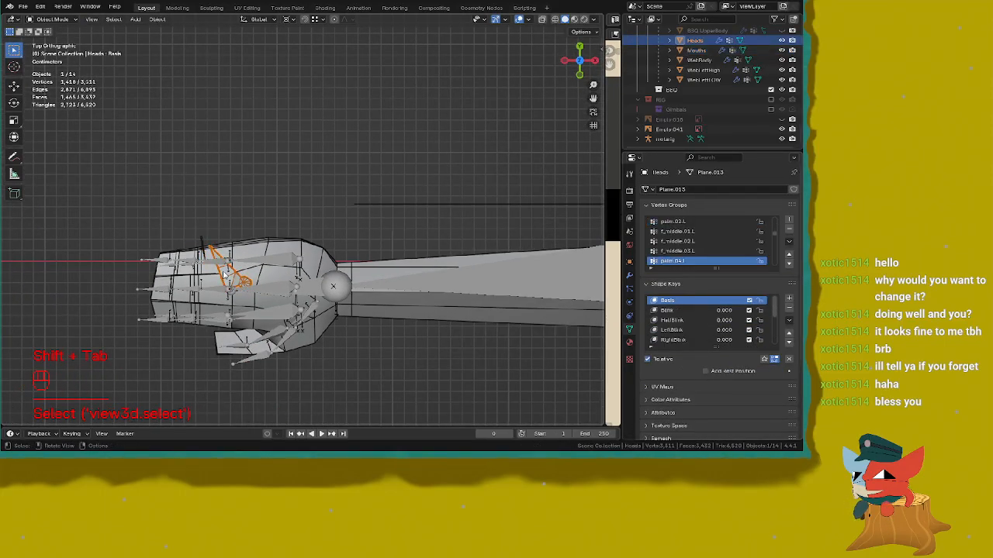
left_click(200, 240)
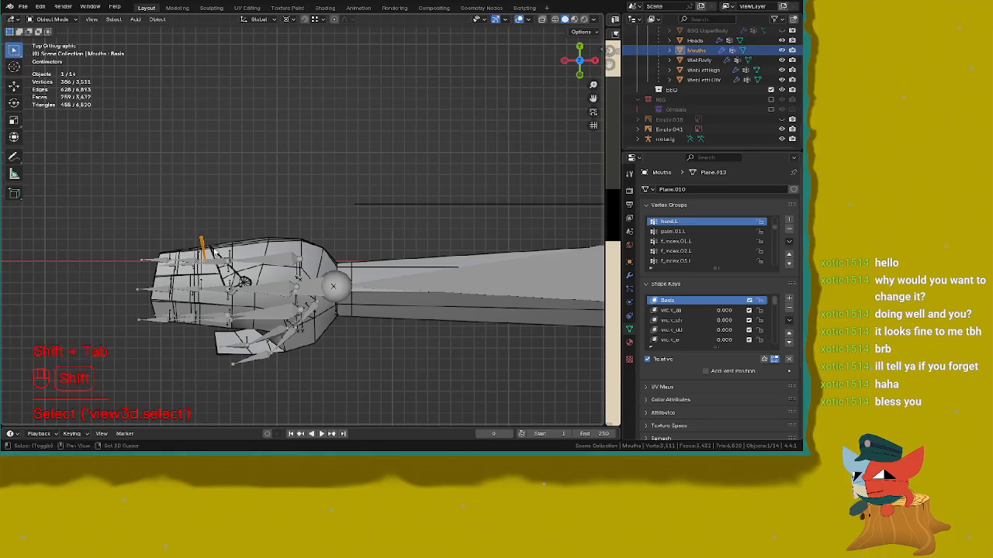
left_click(215, 252, "shift")
key("Tab")
middle_click_drag(329, 248, 297, 224, "shift")
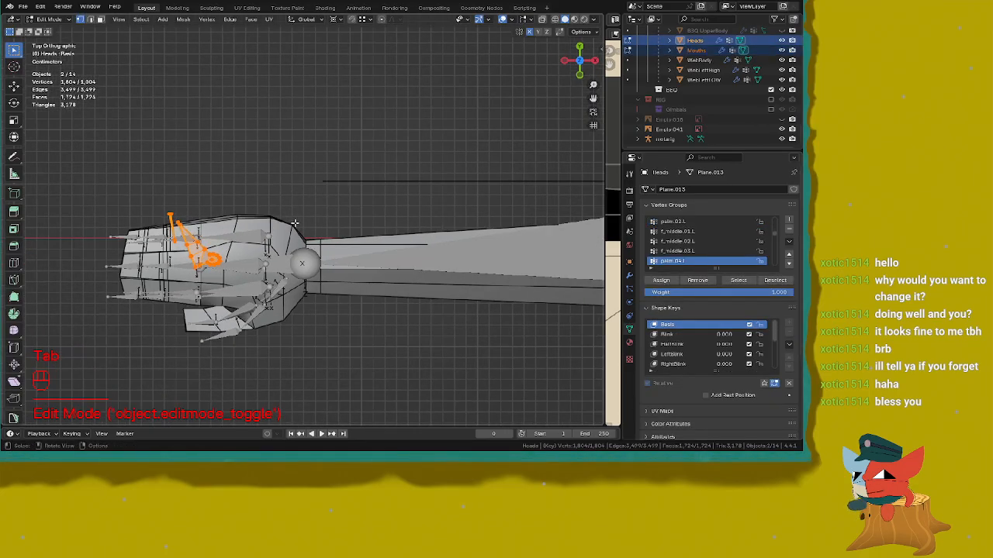
key("ctrl+s")
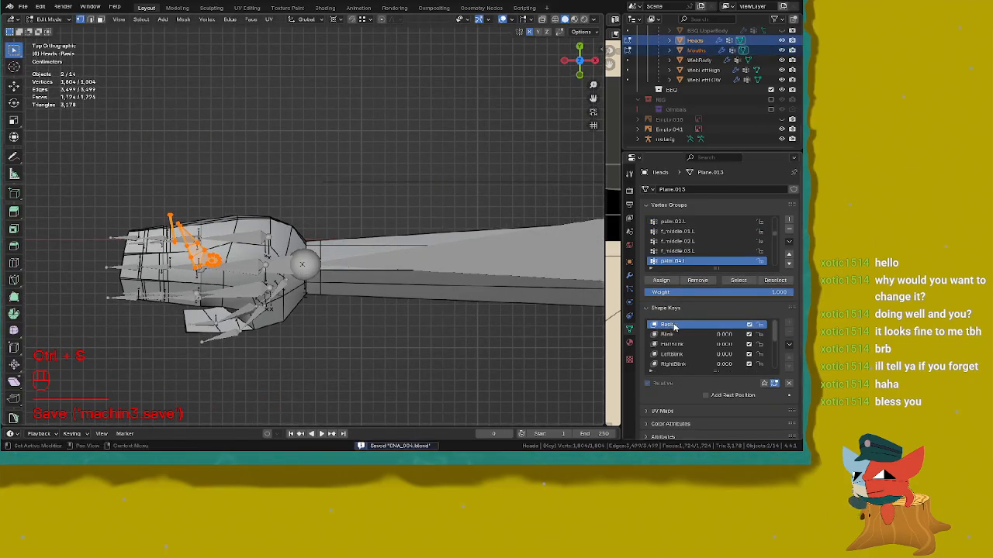
Step: Scale all face and mouth vertices on the hand uniformly to about 0.968
middle_click_drag(371, 187, 341, 153, "shift")
scroll(365, 188, "down", 3)
scroll(349, 187, "up", 3)
scroll(342, 153, "up", 4)
key("s")
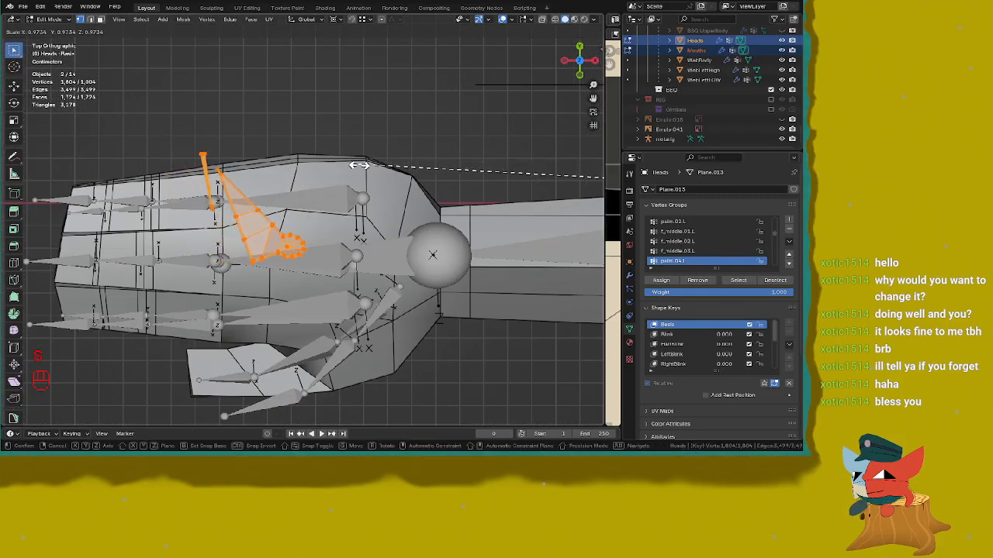
left_click(366, 168)
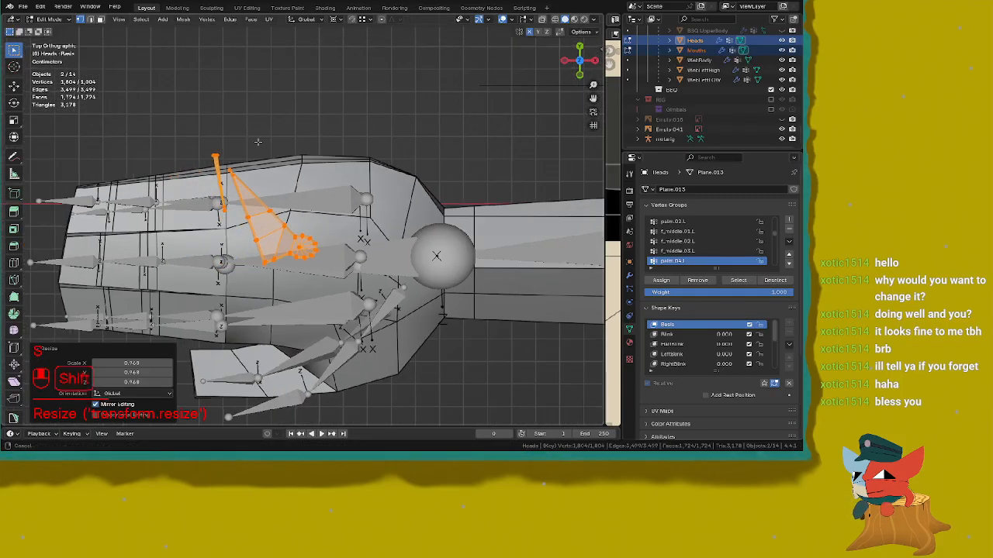
scroll(259, 154, "up", 2)
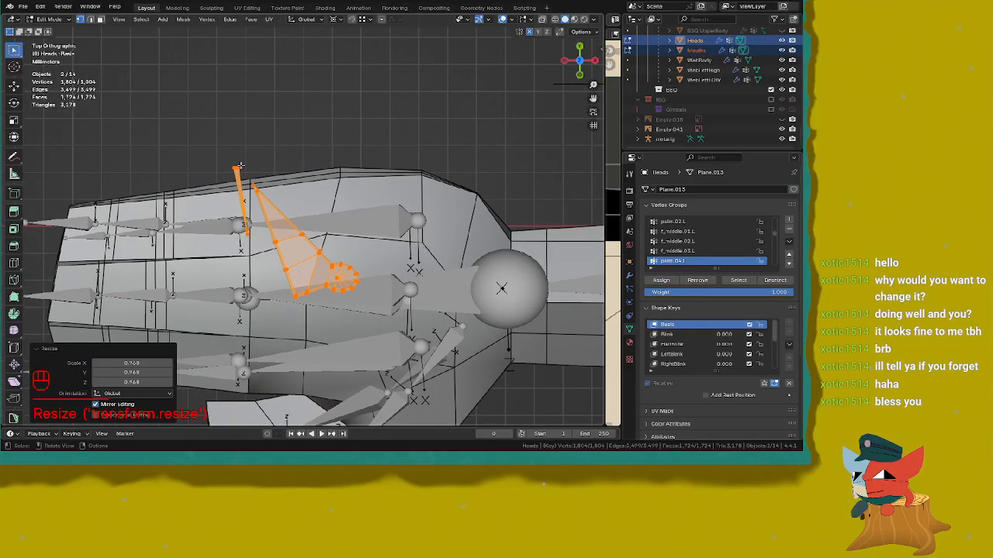
Step: Deselect the face piece on the hand and switch the viewport to wireframe shading
key("c")
left_click_drag(366, 188, 375, 258, "shift")
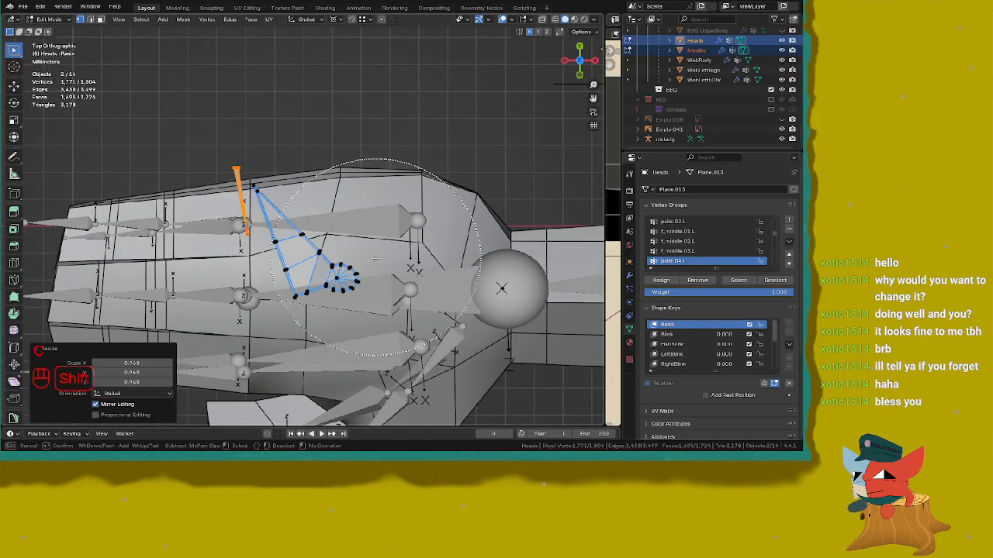
right_click(375, 258)
key("z")
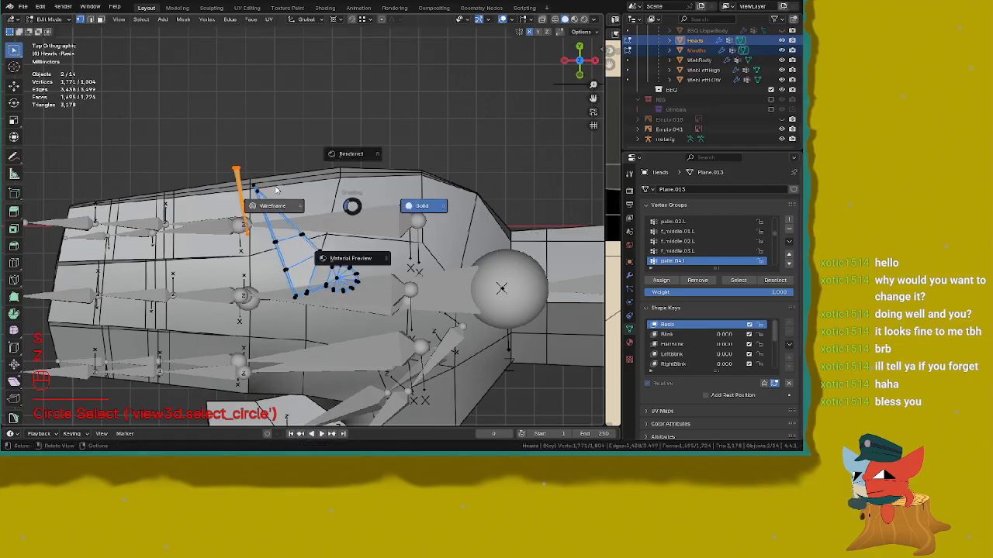
left_click(218, 181)
Step: Try to scale the remaining selection with the face piece on the hand left out
middle_click_drag(218, 181, 247, 189, "shift")
scroll(297, 173, "up", 3)
key("c")
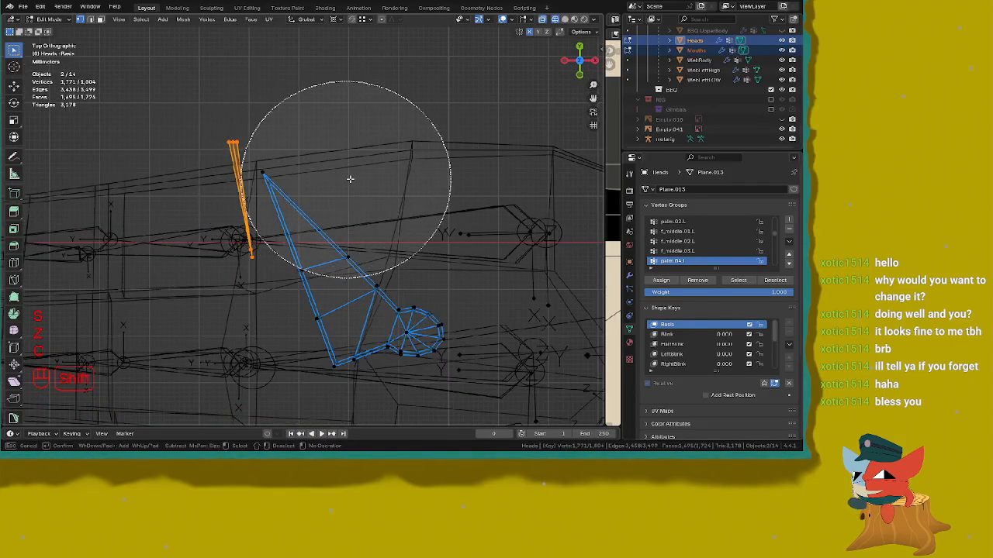
right_click(434, 349)
key("s")
right_click(485, 215)
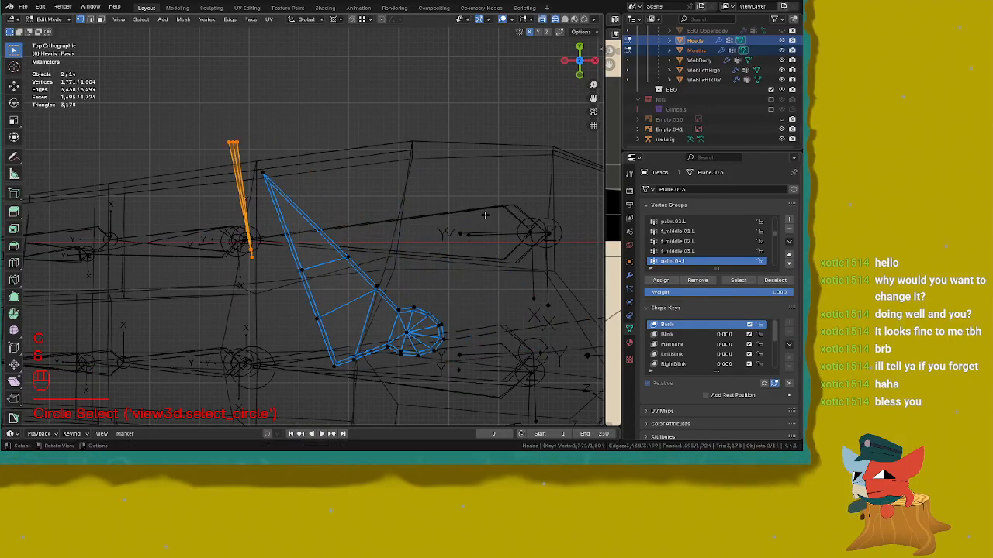
scroll(477, 212, "down", 13)
middle_click_drag(473, 213, 320, 88, "shift")
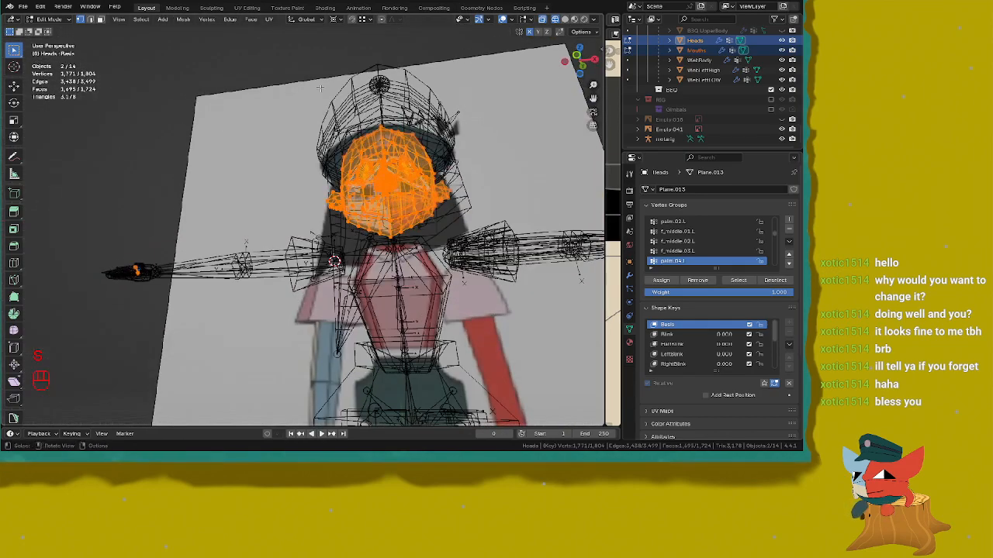
Step: Undo the recent selection and scaling changes back to Object Mode with only Mouths selected
key("ctrl+z")
key("ctrl+z")
middle_click_drag(329, 123, 384, 212)
middle_click_drag(383, 213, 337, 190, "shift")
key("ctrl+z")
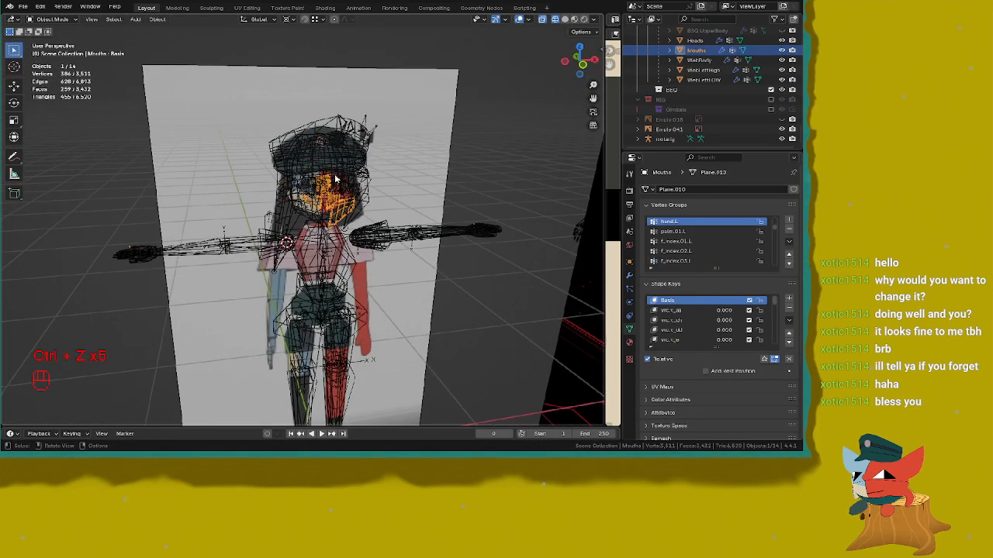
Step: Open the Mouths object alone in Edit Mode with solid shading around the hand
key("Tab")
scroll(210, 198, "up", 3)
key("z")
scroll(206, 194, "up", 3)
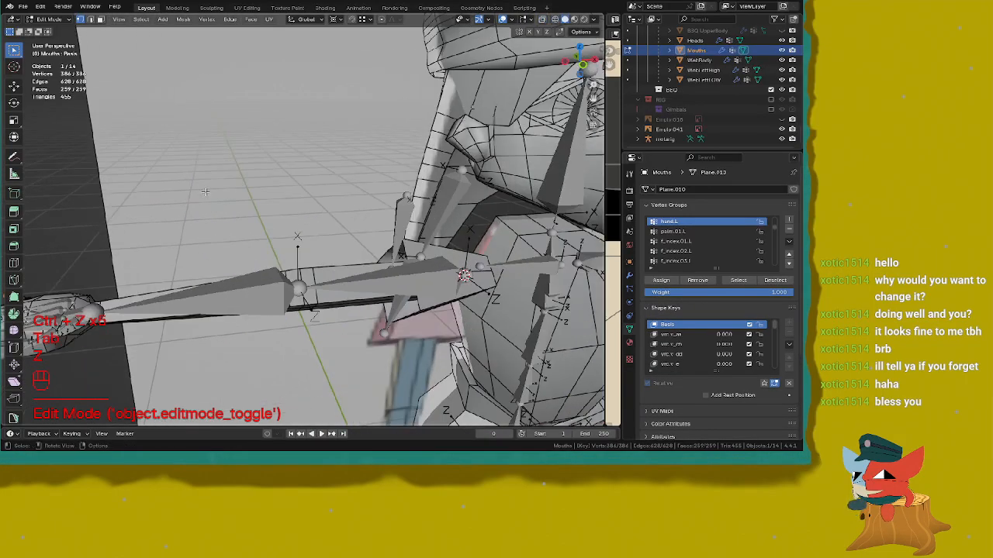
middle_click_drag(205, 192, 397, 207, "shift")
scroll(179, 209, "up", 6)
middle_click_drag(397, 206, 309, 234, "shift")
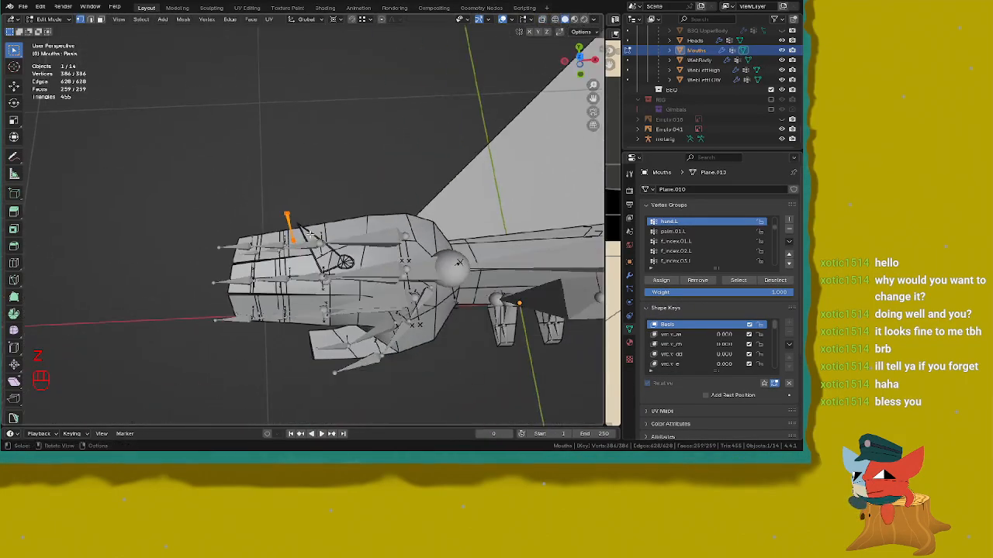
Step: Select the Heads and Mouths objects and open both in Edit Mode with wireframe shading
key("shift+Tab")
left_click(309, 232)
scroll(306, 231, "up", 2)
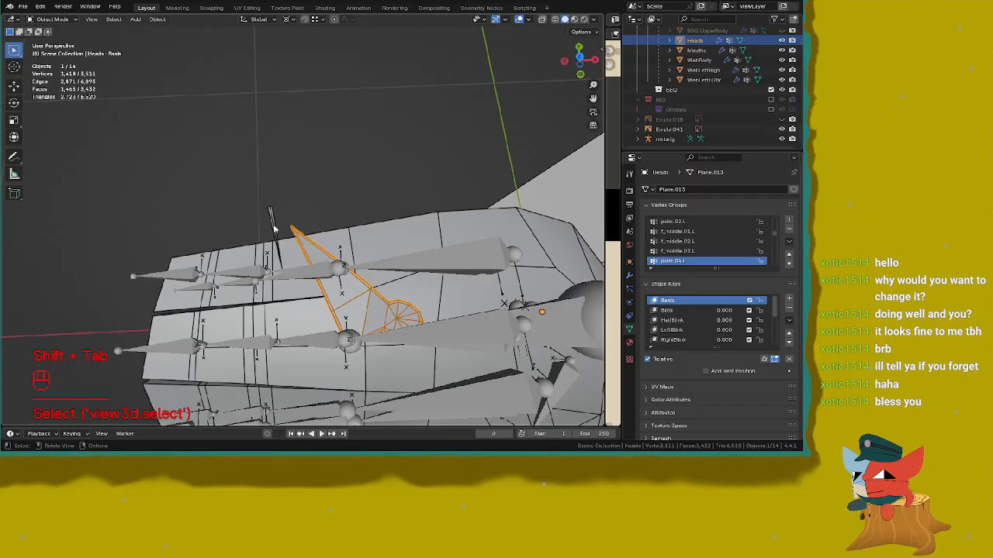
left_click(272, 225)
key("Tab")
key("z")
key("KP_1")
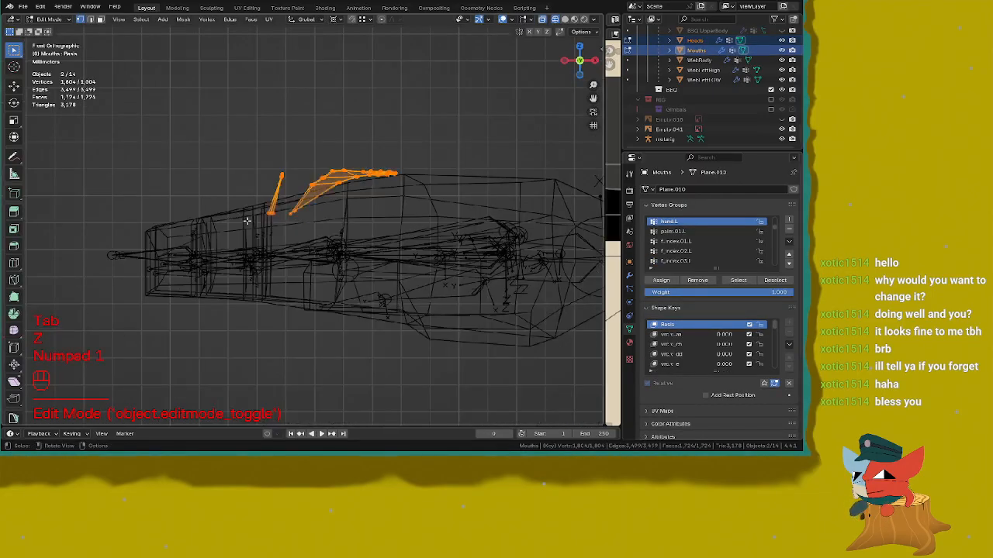
Step: Select only the face and mouth vertices on the hand from the top view
key("KP_7")
left_click(285, 231)
key("c")
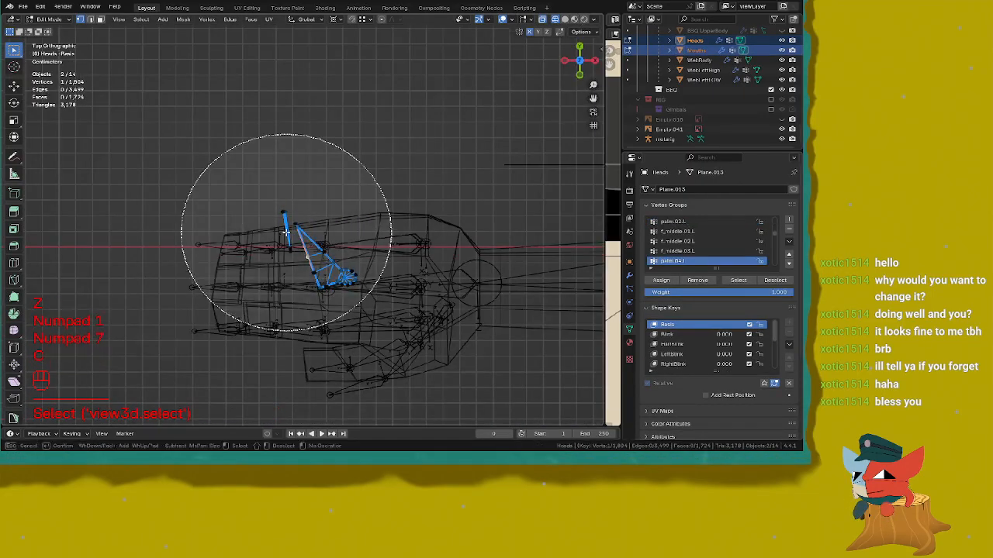
left_click(308, 241)
right_click(310, 239)
Step: Scale the selected face and mouth pieces on the hand uniformly to about 0.968 in solid shading
key("z")
middle_click_drag(446, 190, 394, 164, "shift")
scroll(394, 163, "up", 2)
key("s")
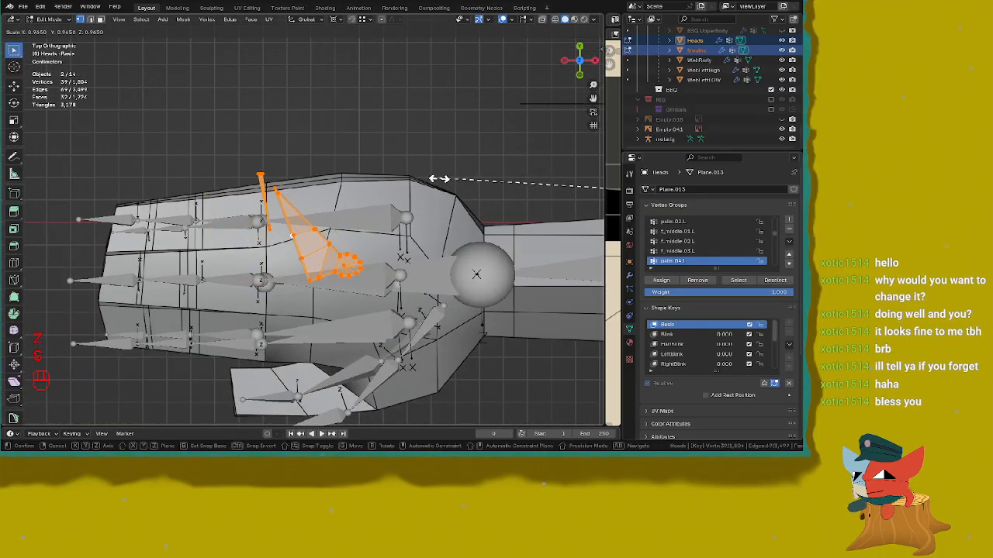
left_click(436, 179)
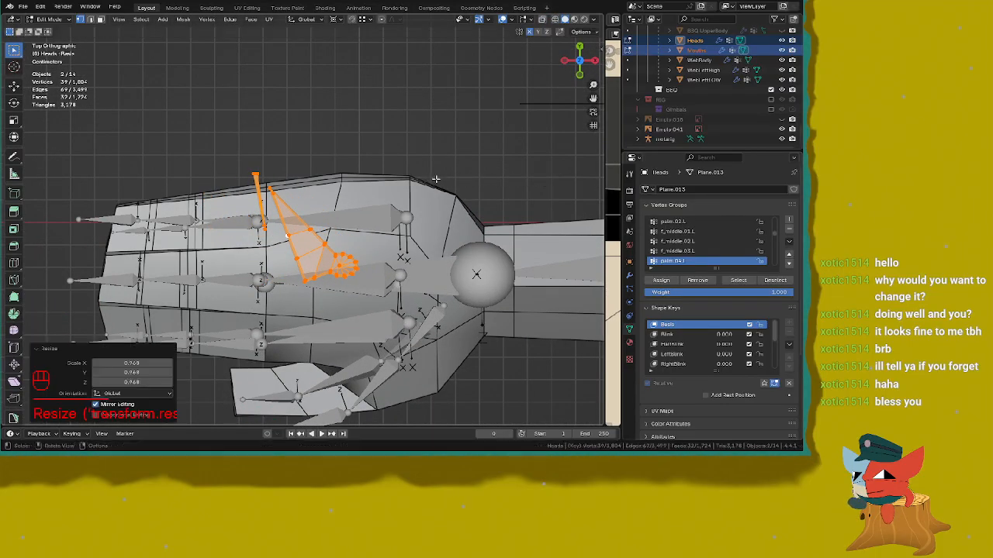
Step: Deselect the face piece and scale only the mouth piece uniformly to about 0.925, toward the wrist
scroll(349, 186, "up", 3)
key("c")
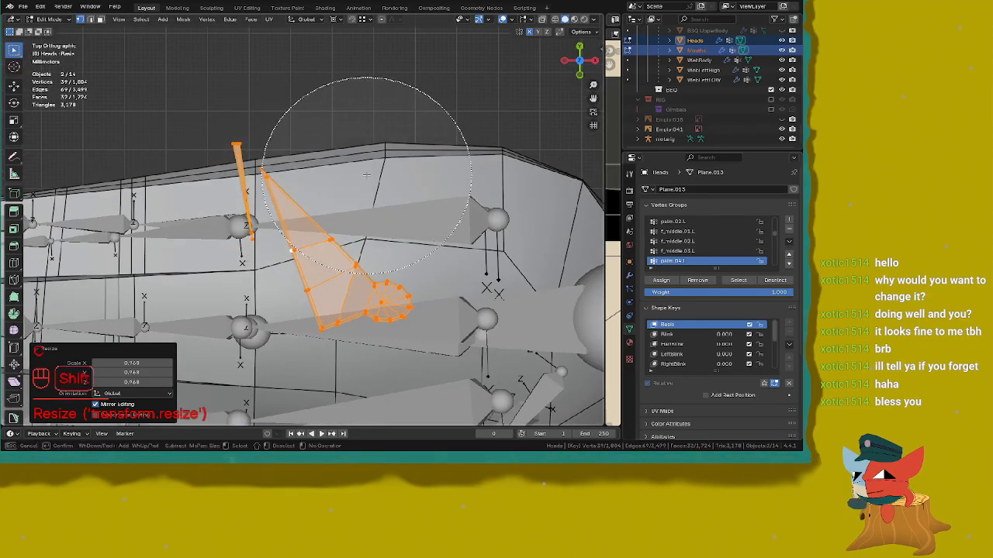
mouse_move(365, 181)
left_mouse_down("shift")
mouse_move(357, 173)
mouse_move(404, 311)
left_mouse_up("shift")
right_click(412, 326)
key("c")
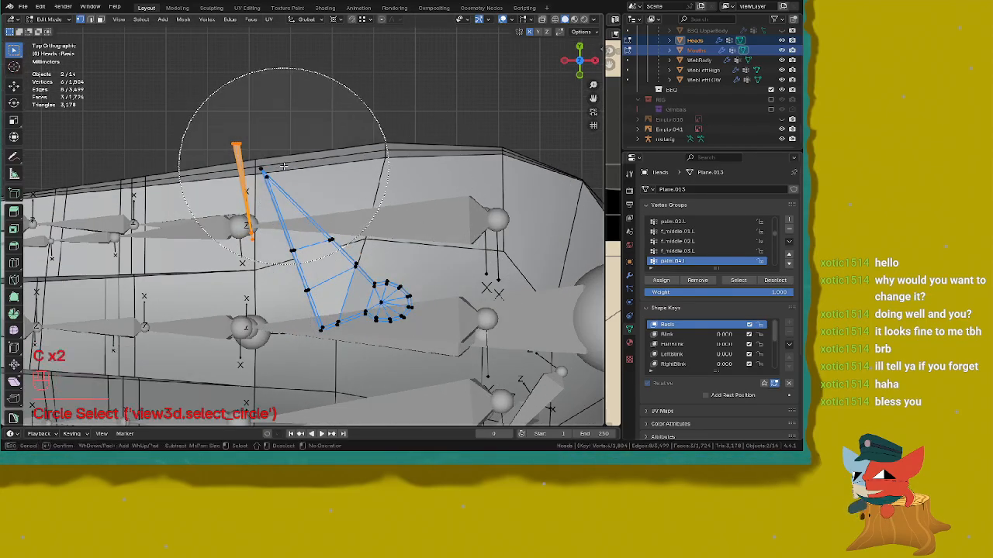
right_click(283, 174)
key("s")
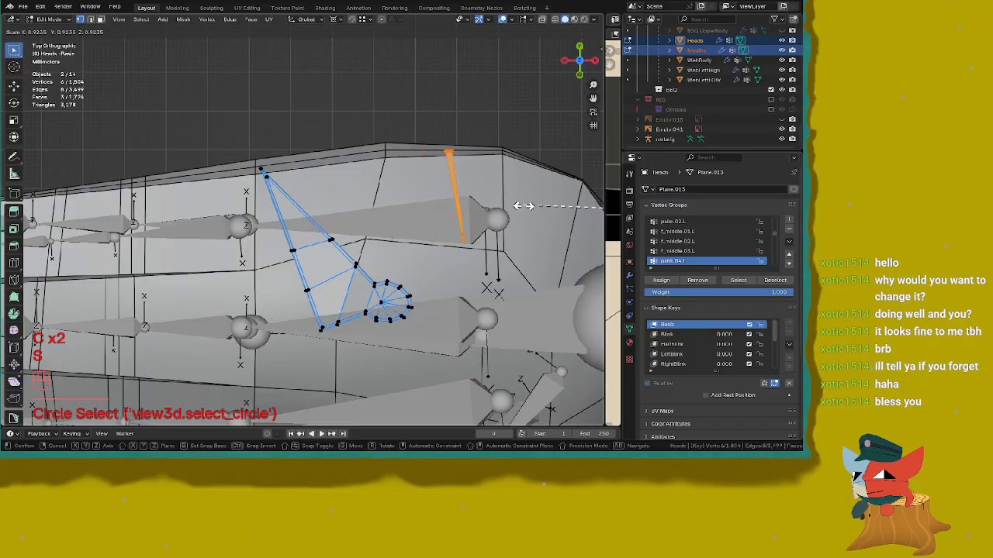
left_click(519, 206)
Step: Deselect the mouth piece on the hand and save the file
scroll(329, 121, "up", 2)
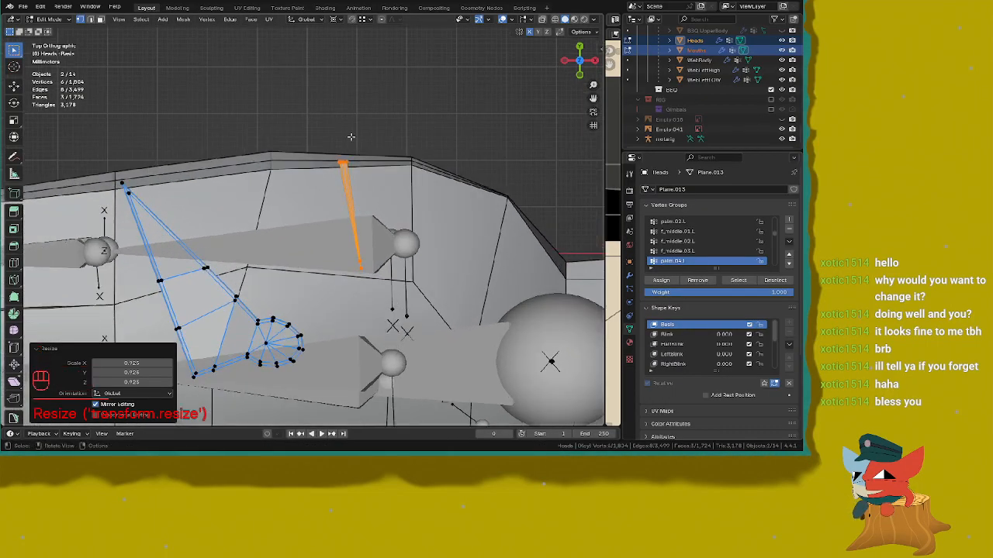
key("c")
left_click(332, 122, "shift")
right_click(332, 121)
scroll(343, 133, "down", 3)
key("ctrl+s")
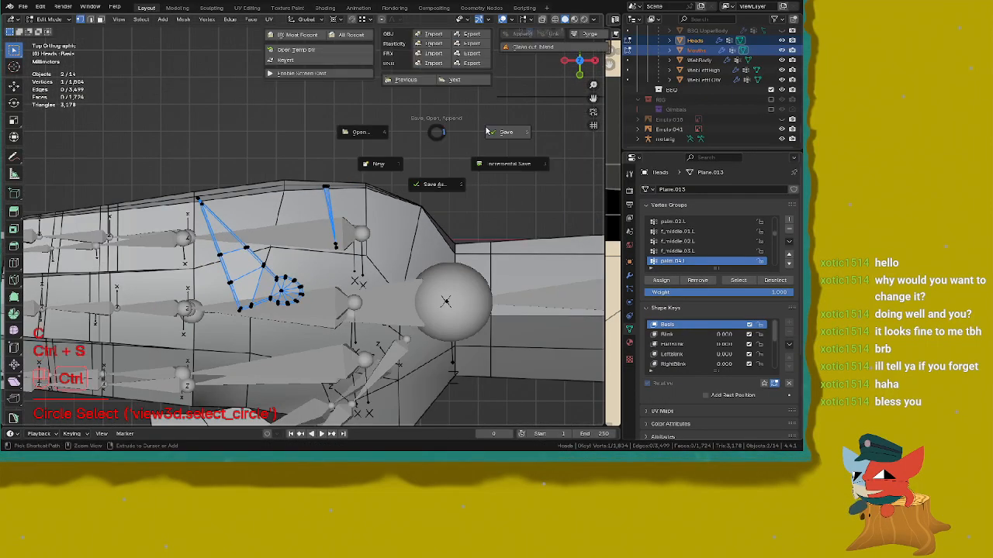
left_click(485, 128)
Step: Undo the face and mouth scaling after checking the opposite hand, returning to the joint Edit Mode with everything selected
key("Home")
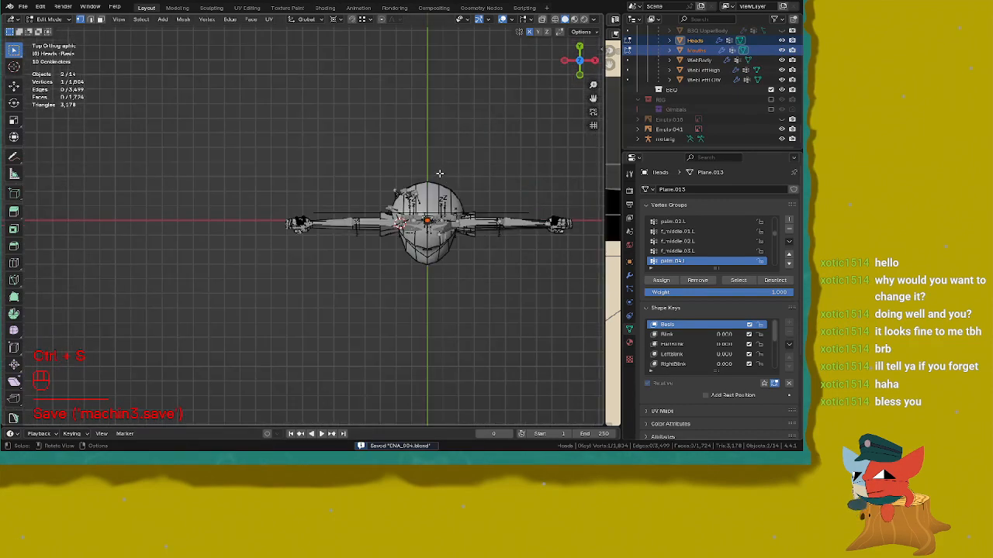
key("KP_Decimal")
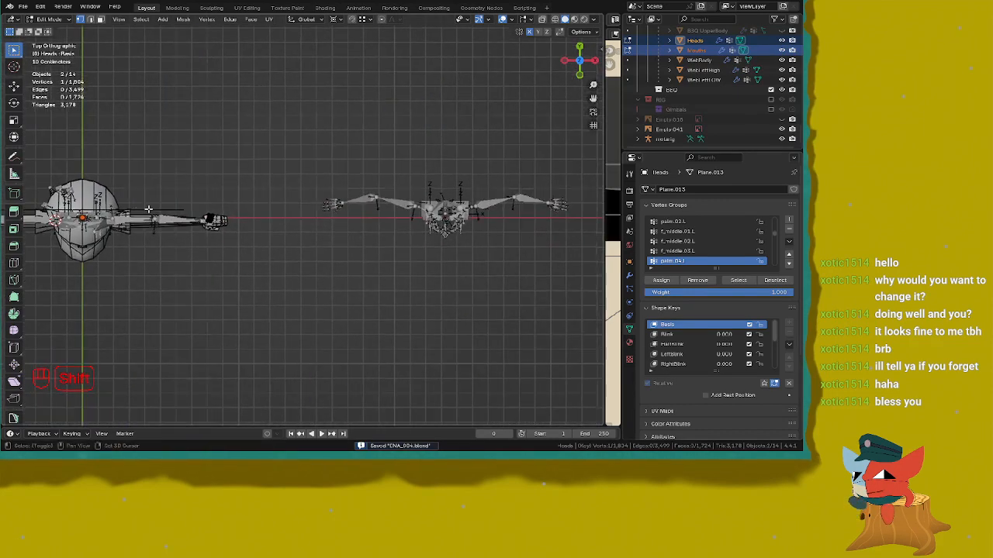
scroll(545, 205, "up", 6)
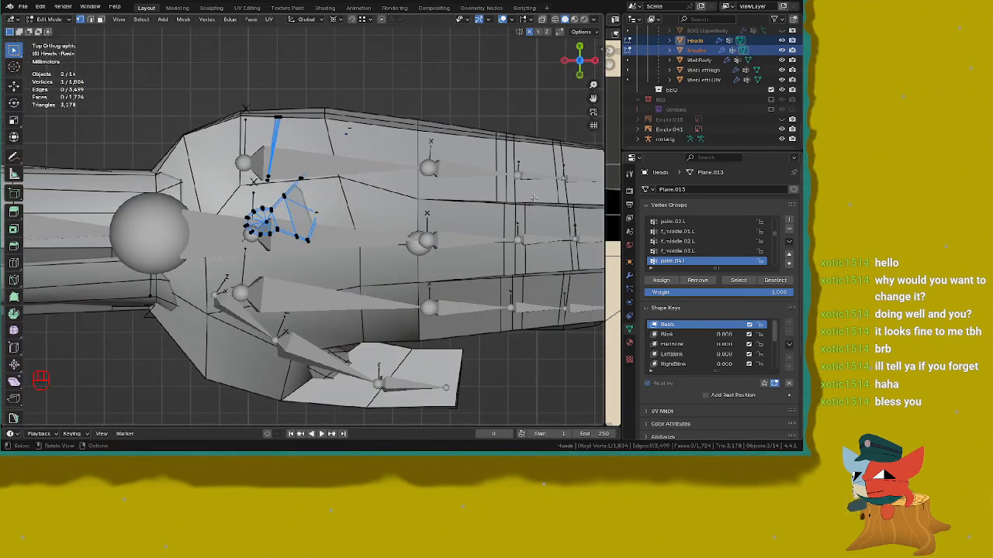
middle_click_drag(413, 119, 421, 235, "shift")
key("ctrl+z")
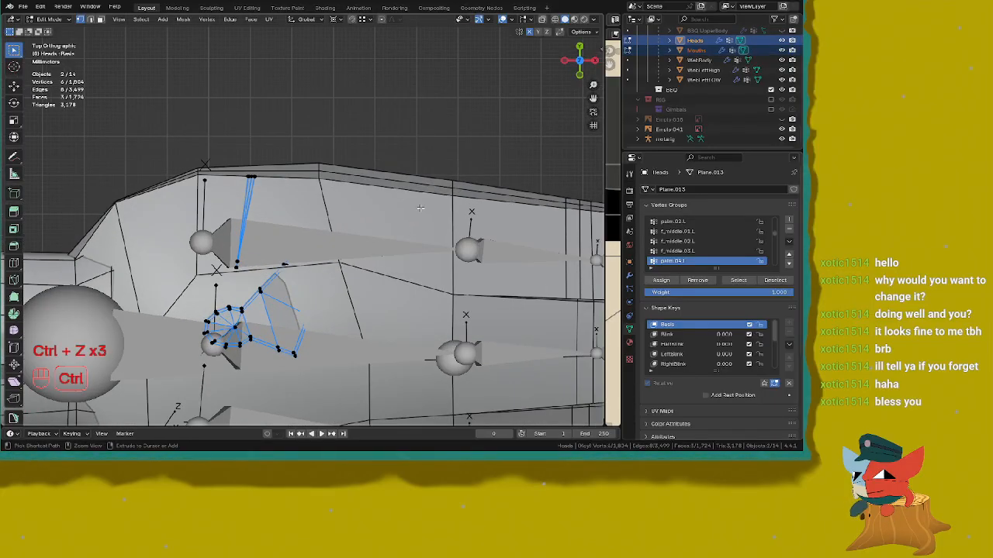
key("ctrl+z")
key("ctrl+z")
key("ctrl+z")
key("ctrl+z")
key("ctrl+z")
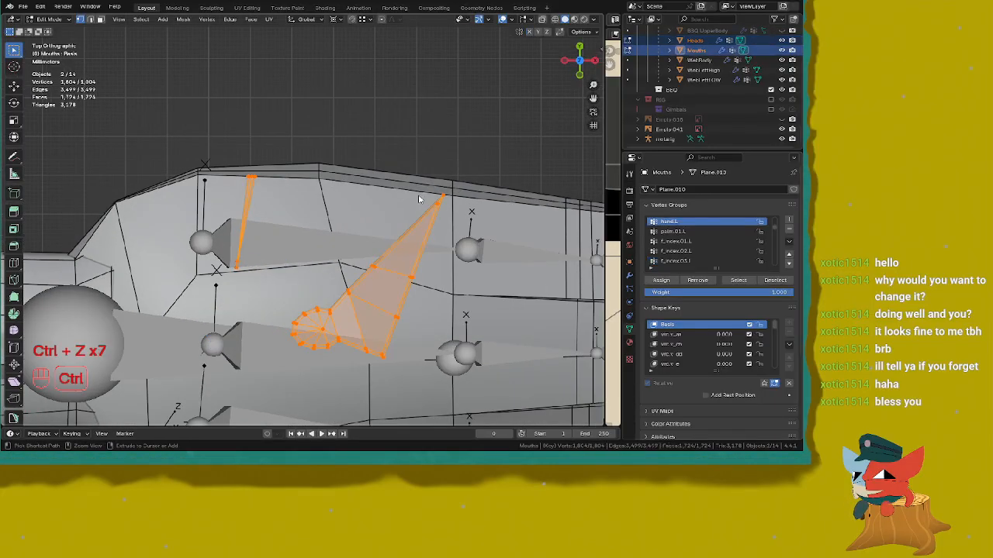
key("ctrl+z")
key("ctrl+z")
key("ctrl+z")
key("ctrl+z")
key("ctrl+z")
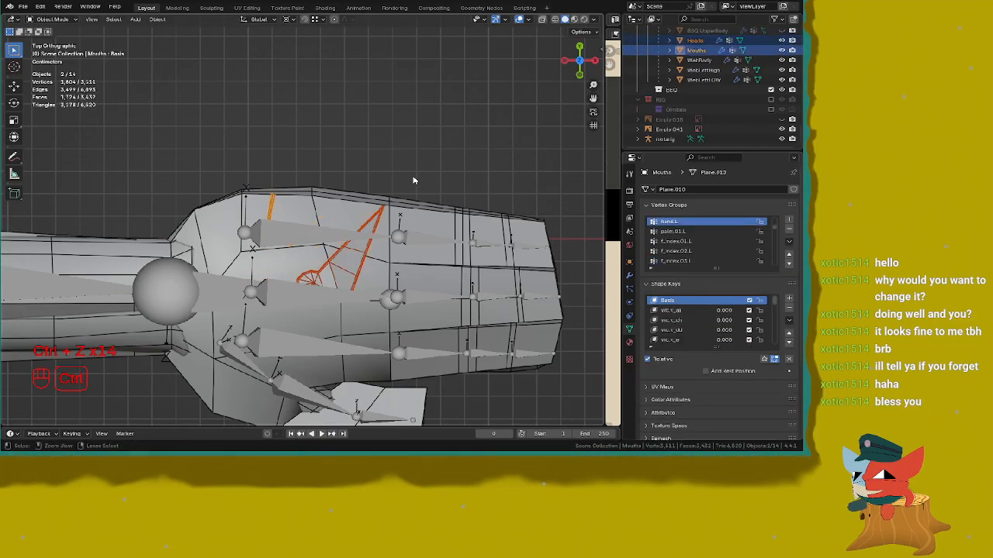
key("ctrl+z")
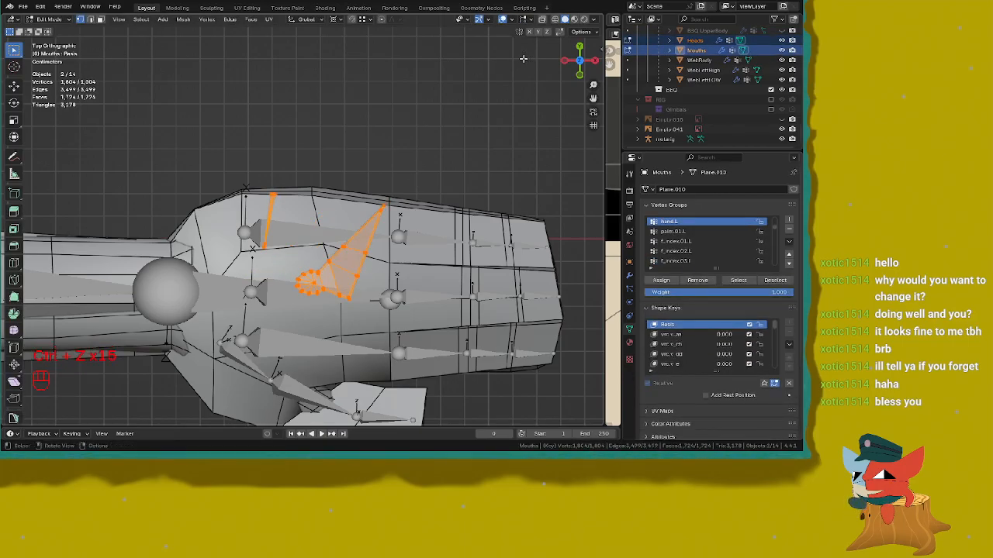
Step: Select only the face and mouth vertices on the first hand, using wireframe shading in the top view
scroll(516, 55, "down", 5)
mouse_move(368, 112)
middle_mouse_down("shift")
mouse_move(485, 109)
mouse_move(550, 149)
mouse_move(358, 208)
mouse_move(559, 238)
middle_mouse_up("shift")
scroll(401, 168, "up", 1)
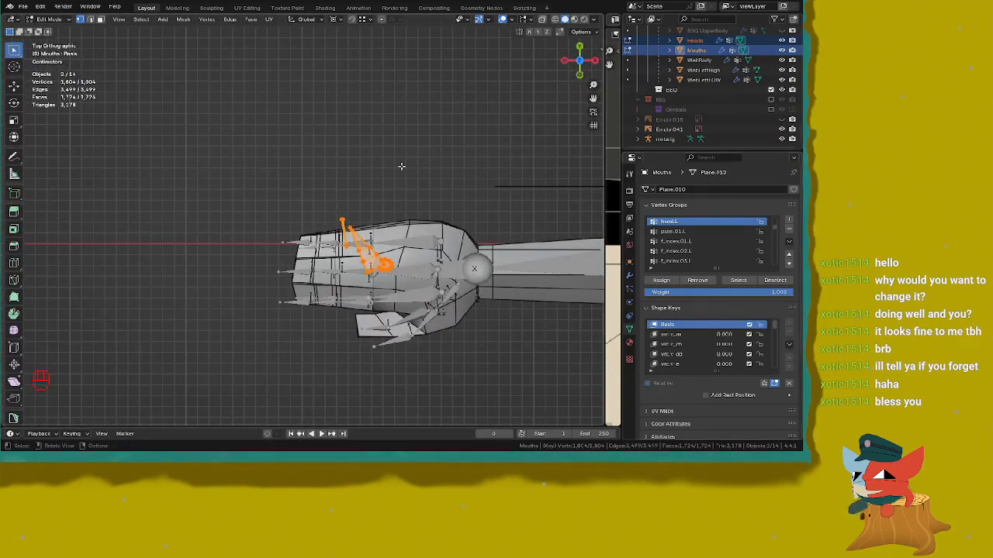
key("z")
middle_click_drag(268, 200, 218, 178, "shift")
scroll(265, 164, "up", 3)
left_click(264, 163)
key("c")
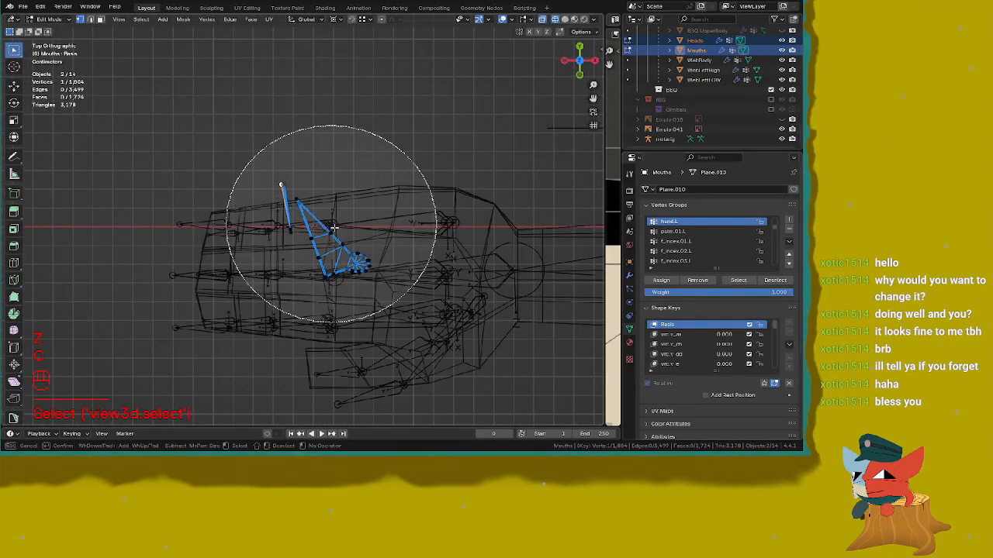
left_click(338, 233)
right_click(345, 244)
Step: Try to scale the selected hand pieces uniformly in solid shading while watching both hands, and undo the scaling
scroll(296, 197, "down", 6)
key("z")
scroll(333, 187, "down", 5)
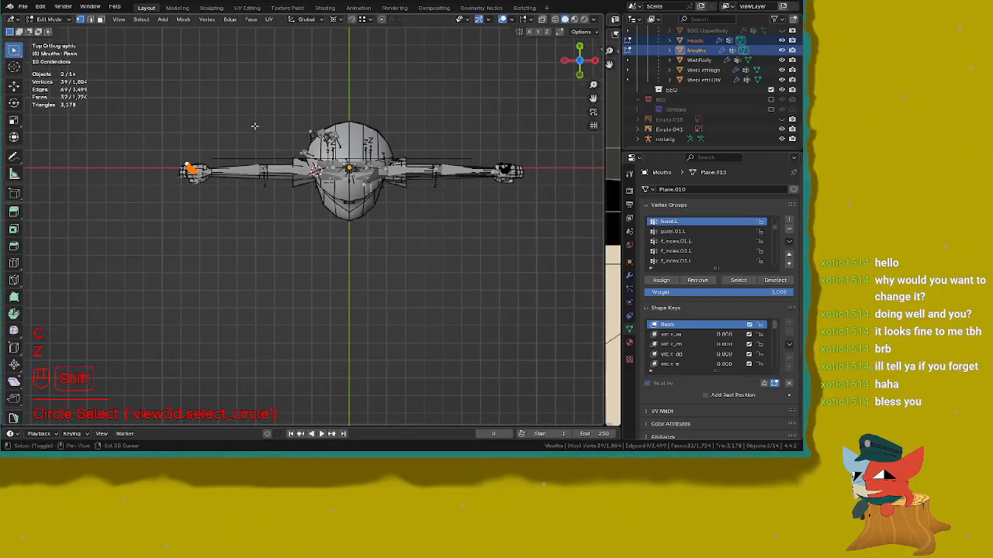
middle_click_drag(322, 151, 246, 148, "shift")
key("s")
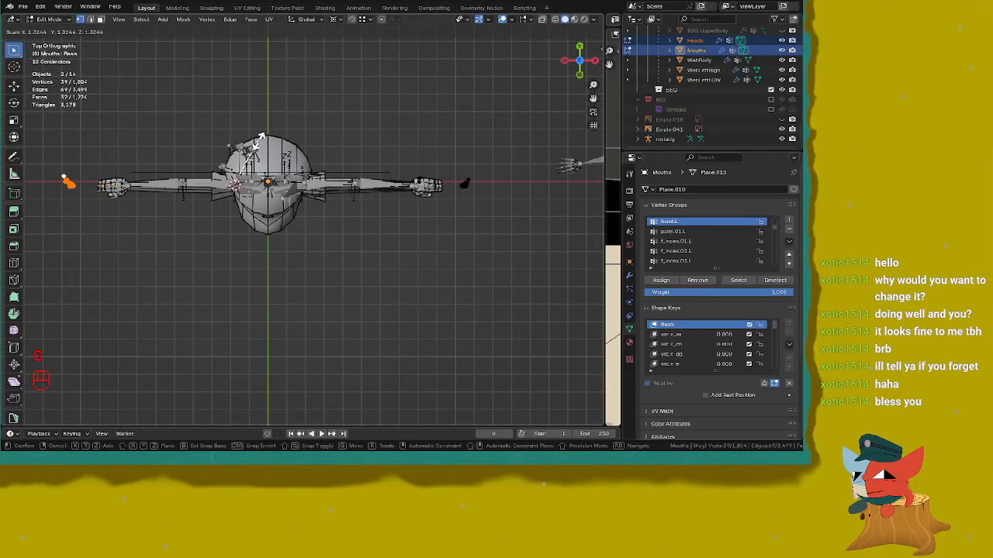
key("s")
key("s")
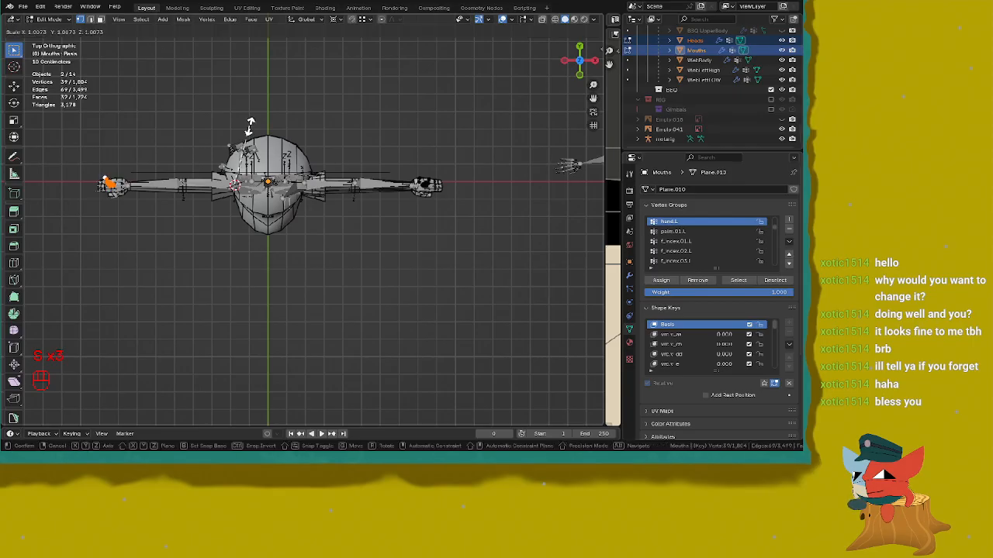
left_click(250, 124)
key("ctrl+z")
Step: Try scaling the selected hand pieces again from a perspective view to check the opposite hand, and cancel it
middle_click_drag(250, 124, 216, 90)
key("s")
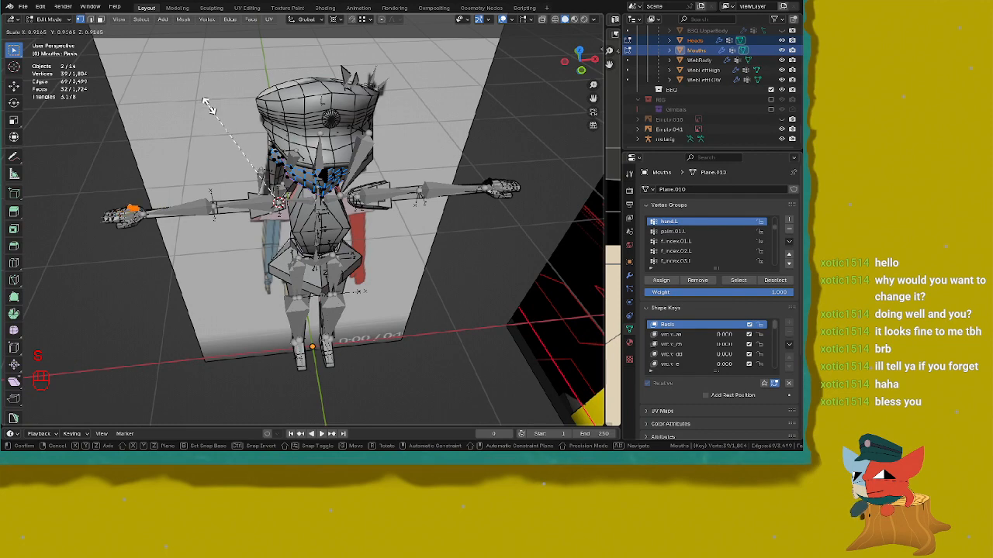
right_click(208, 105)
middle_click_drag(209, 106, 72, 197, "shift")
scroll(72, 197, "up", 3)
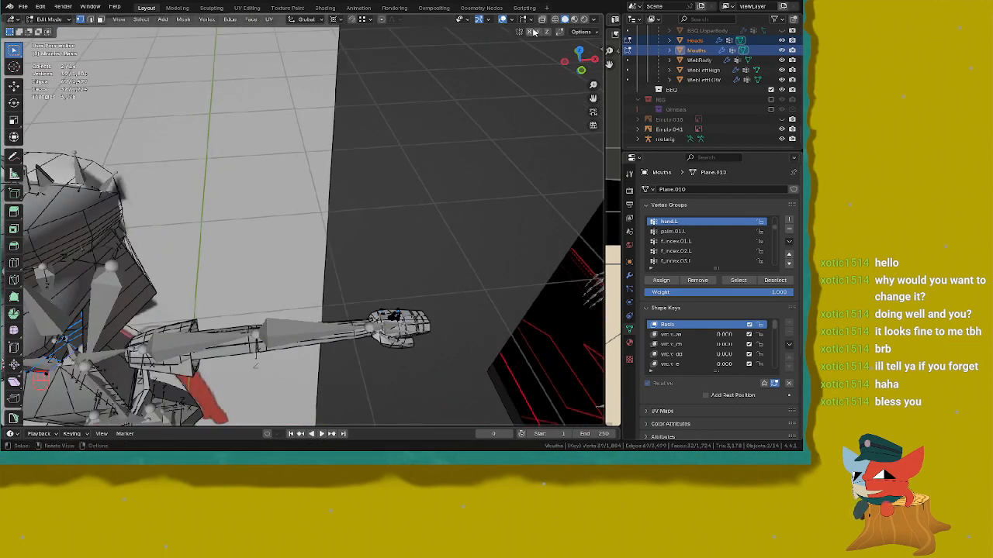
key("s")
right_click(388, 135)
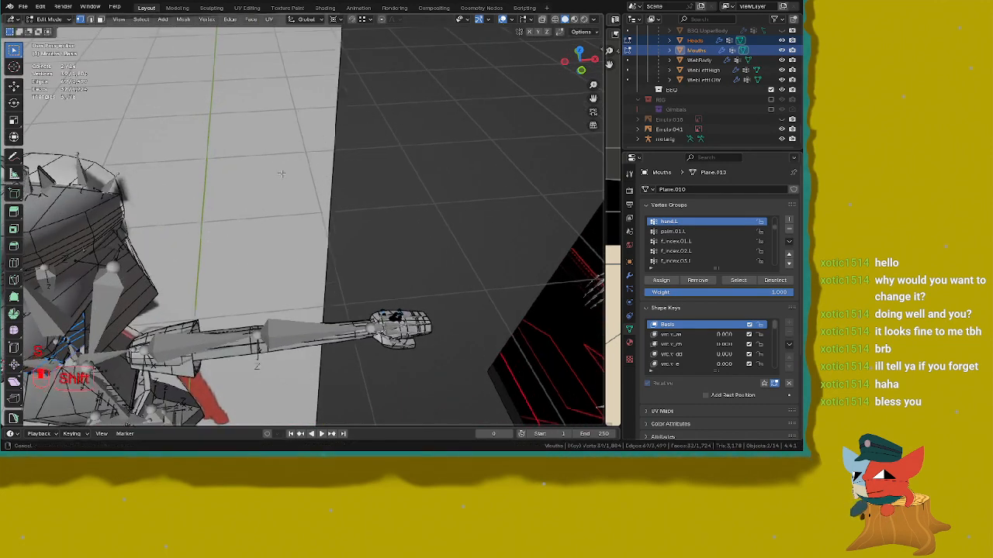
Step: Leave the joint Edit Mode, open only the Heads object in Edit Mode and turn off its X-axis mirroring
middle_click_drag(387, 135, 152, 145)
middle_click_drag(123, 215, 200, 200, "shift")
scroll(197, 203, "up", 3)
key("shift+Tab")
left_click(186, 225)
key("Tab")
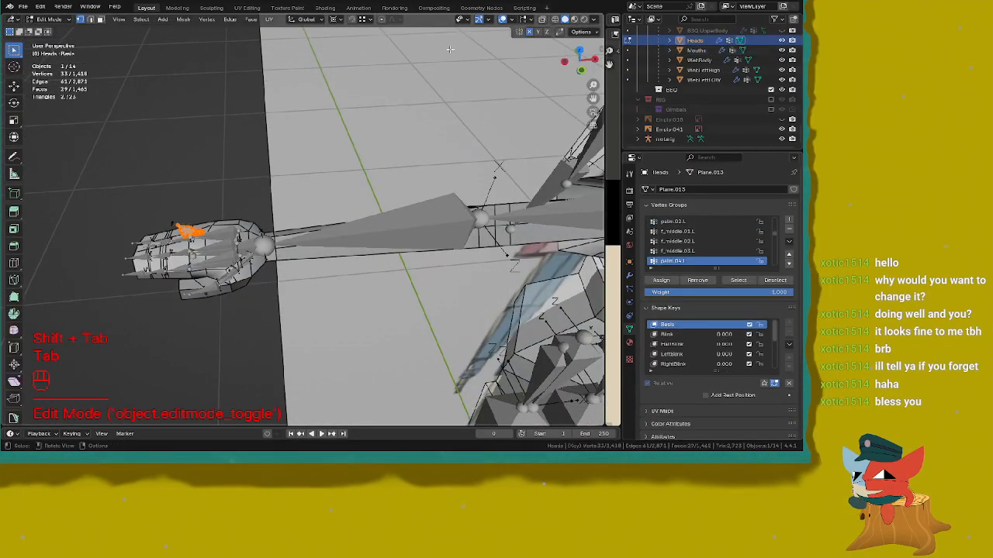
scroll(341, 85, "up", 4)
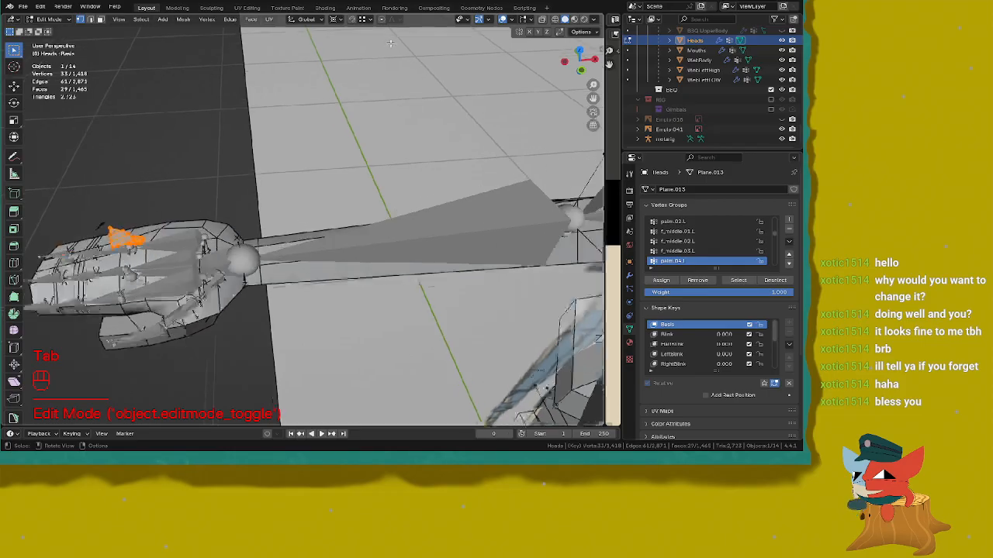
Step: Leave Edit Mode on the Heads object, add the Mouths object to the selection and open both in Edit Mode
middle_click_drag(194, 147, 315, 111, "shift")
scroll(386, 155, "up", 3)
key("shift+Tab")
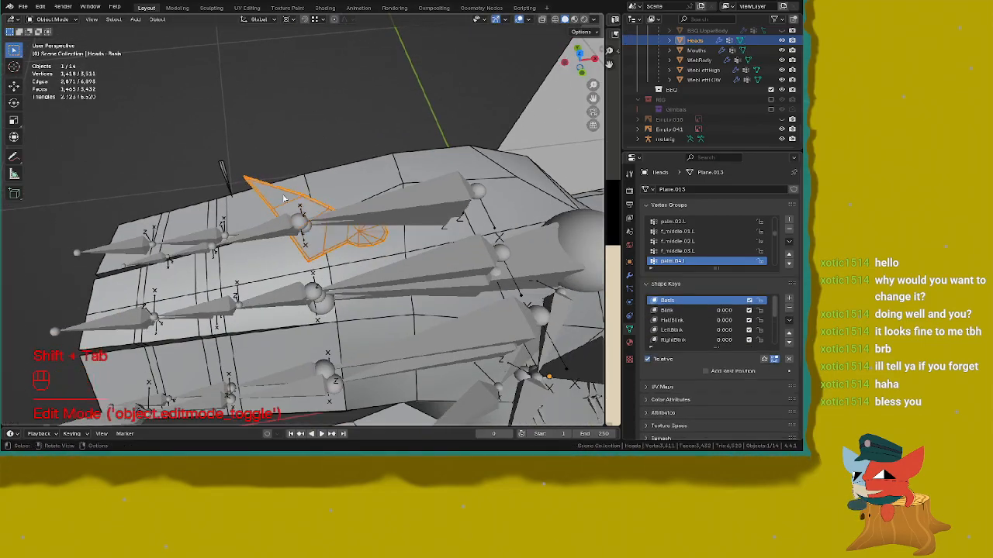
left_click(223, 171, "shift")
key("Tab")
scroll(375, 247, "down", 4)
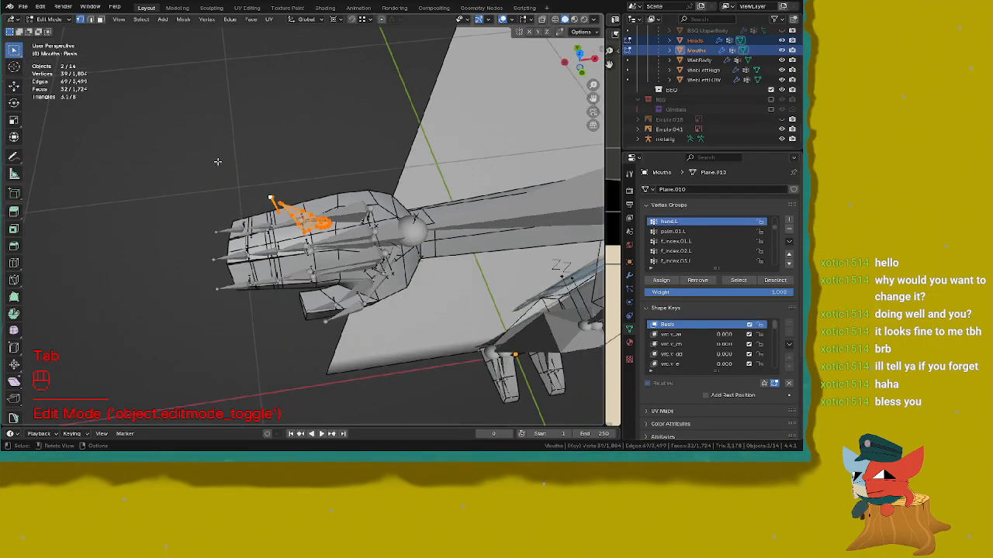
Step: Box-select the face and mouth pieces on the hand in wireframe shading and view them in solid top view
key("z")
scroll(492, 65, "down", 6)
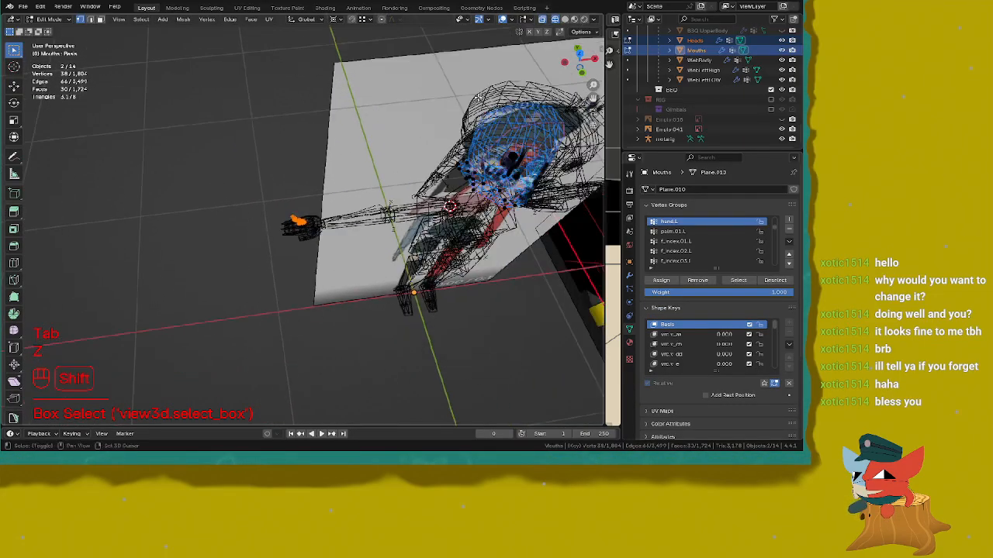
mouse_move(486, 96)
middle_mouse_down("shift")
mouse_move(221, 125)
mouse_move(397, 188)
middle_mouse_up("shift")
key("KP_7")
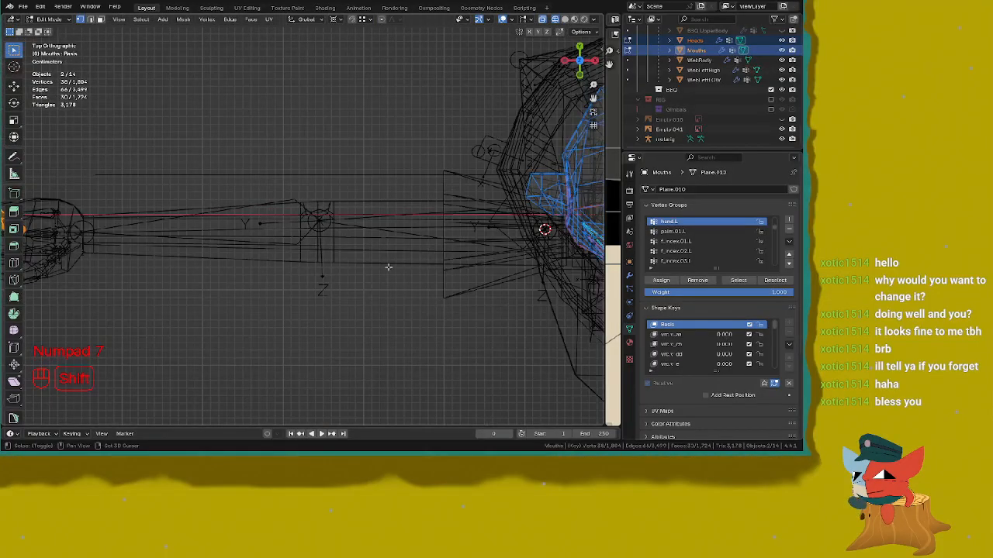
middle_click_drag(253, 225, 568, 246, "shift")
scroll(494, 240, "up", 3)
key("z")
middle_click_drag(437, 215, 385, 159, "shift")
scroll(346, 150, "up", 3)
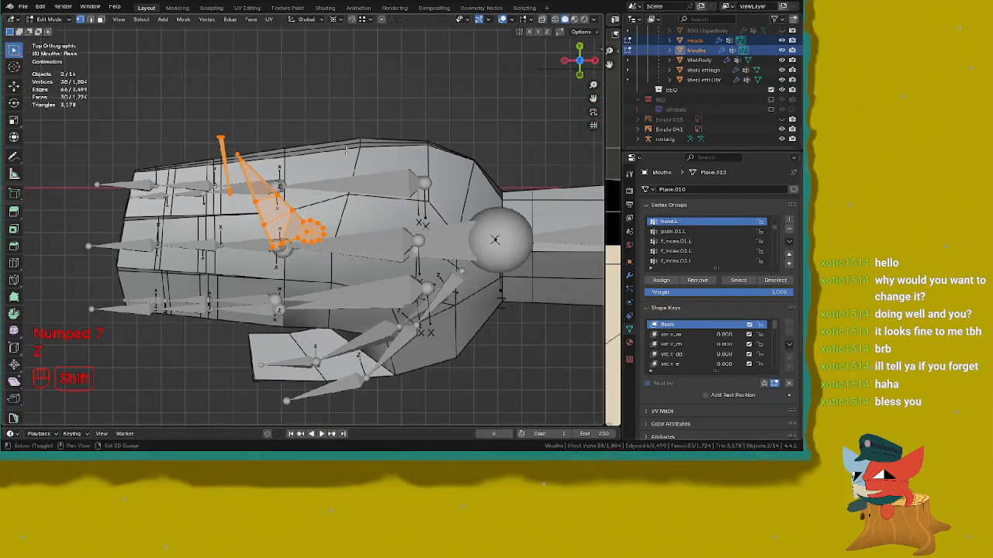
Step: Reselect every face and mouth vertex on the hand with Circle Select in wireframe shading
scroll(345, 150, "up", 2)
key("s")
key("z")
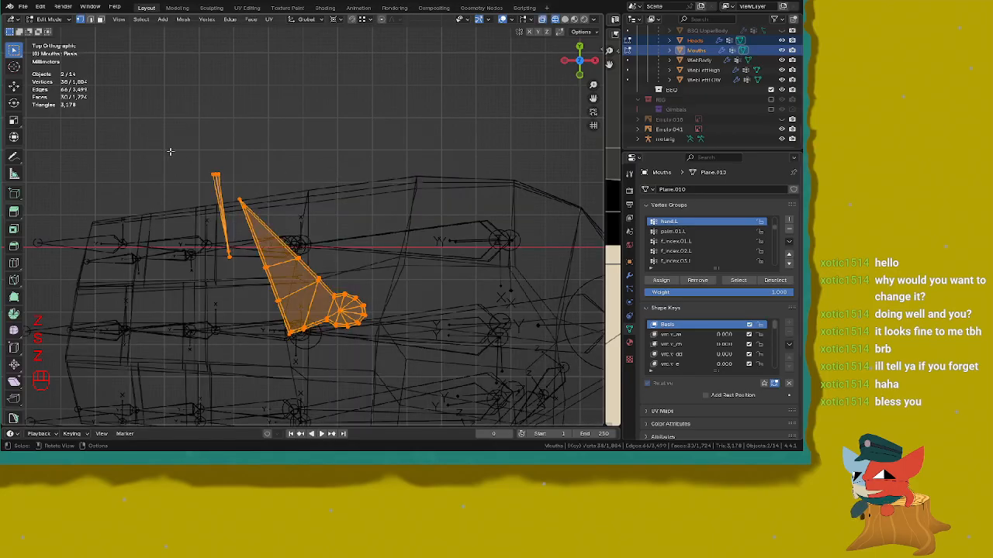
key("c")
right_click(391, 374)
left_click(220, 175)
key("c")
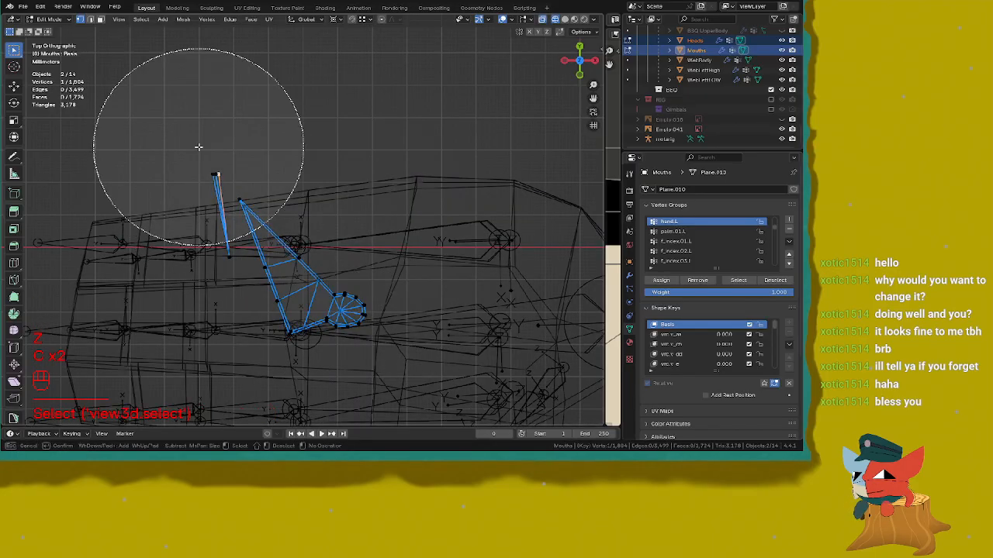
left_click_drag(199, 149, 367, 344)
right_click(150, 141)
Step: Scale the selected face and mouth pieces uniformly to about 0.967 in solid shading
middle_click_drag(351, 276, 269, 245, "shift")
key("z")
left_click(488, 226)
key("s")
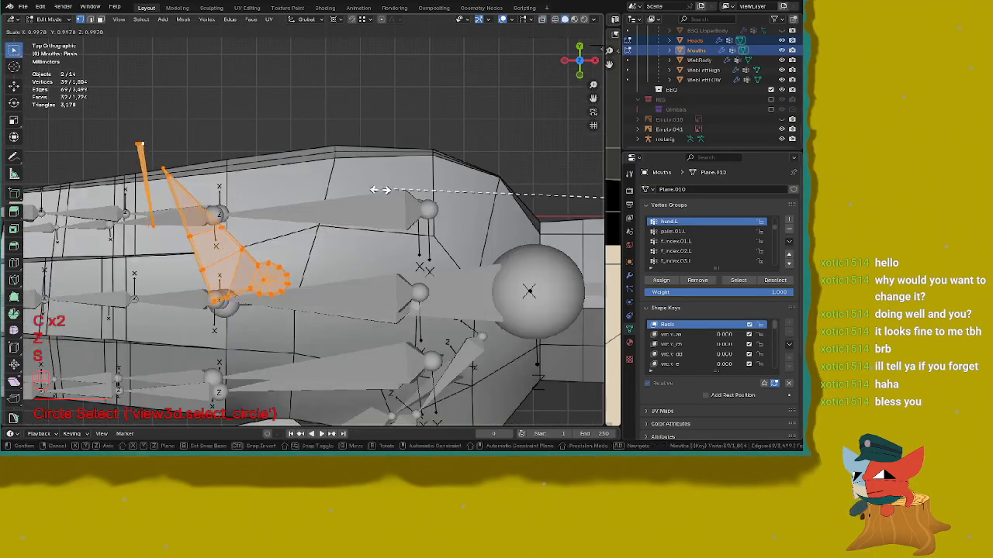
left_click(444, 215)
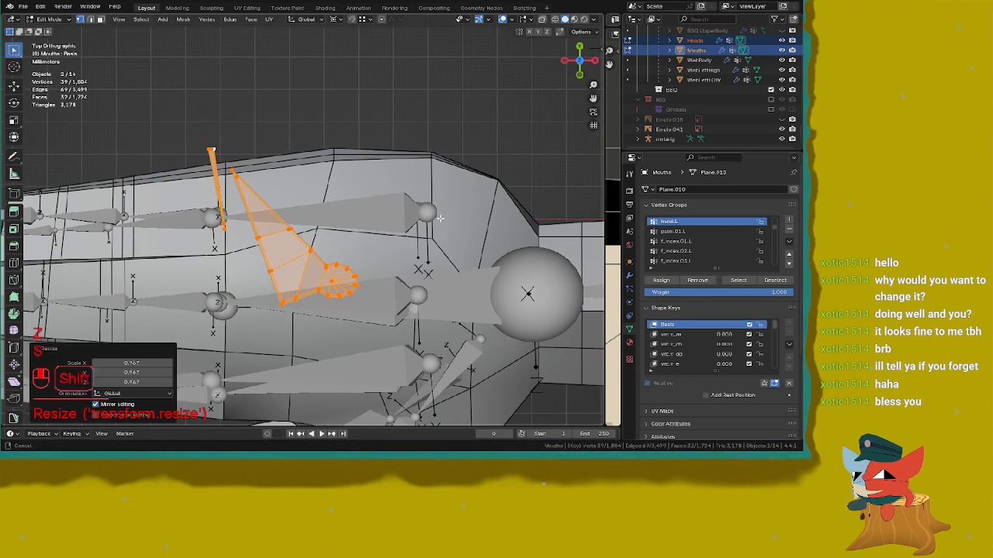
Step: Deselect the face piece with Circle Select and scale only the mouth piece uniformly to about 0.924
key("c")
left_click_drag(332, 136, 349, 252, "shift")
right_click(353, 260)
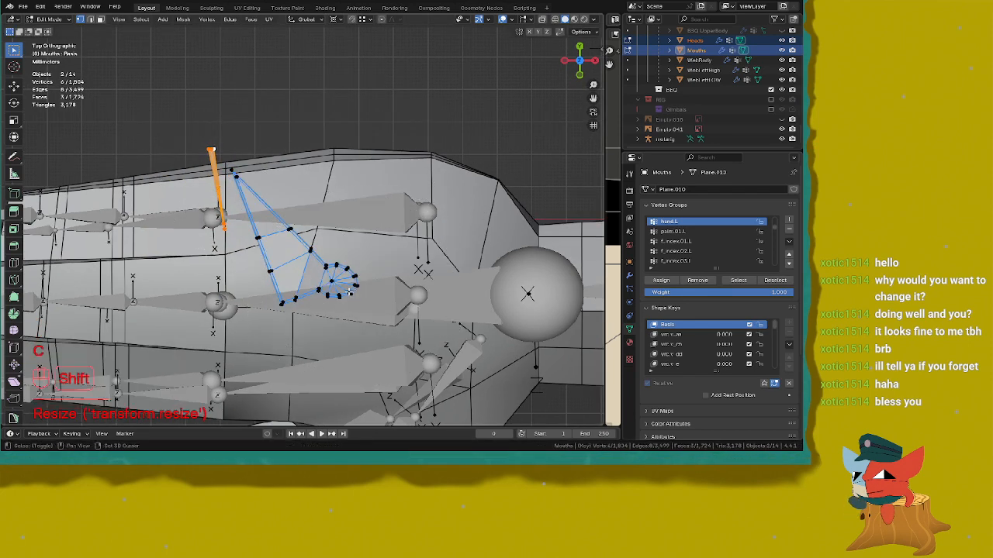
middle_click_drag(363, 268, 321, 272, "shift")
key("s")
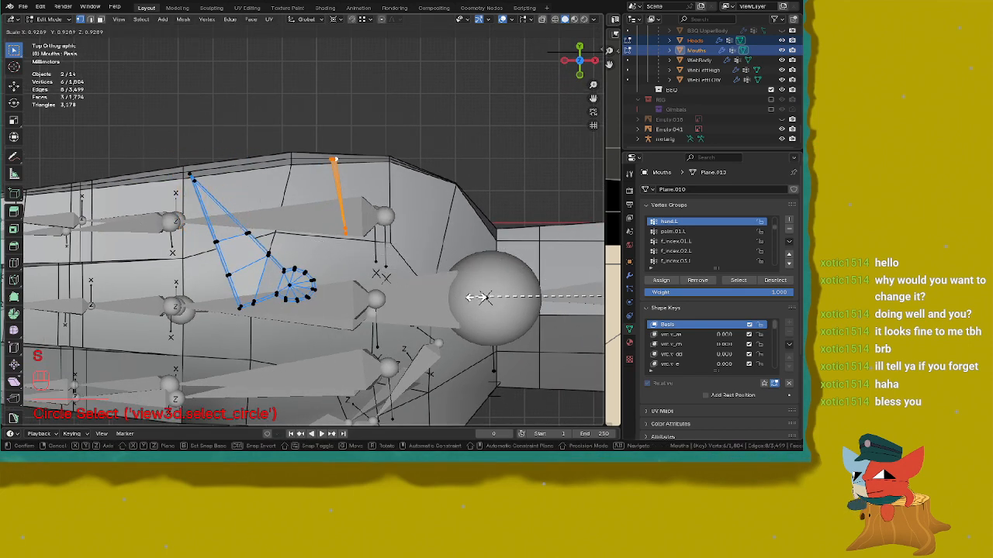
left_click(482, 298)
Step: Save the Blender file
scroll(425, 178, "down", 3)
key("ctrl+s")
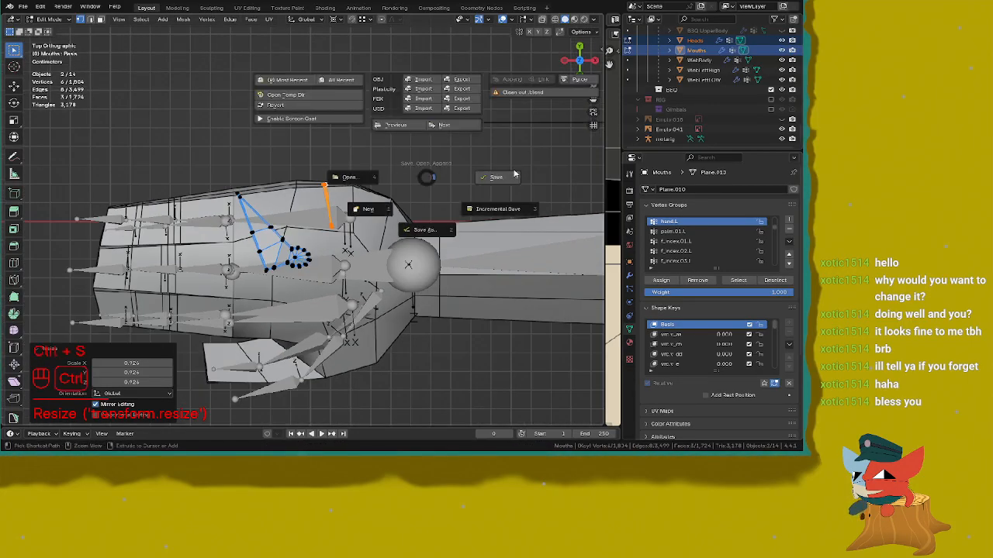
left_click(514, 173)
Step: Leave the joint Edit Mode, select the Heads object and make its ShowHandFace shape key active at value 1
middle_click_drag(472, 167, 453, 142, "shift")
key("shift+Tab")
key("Tab")
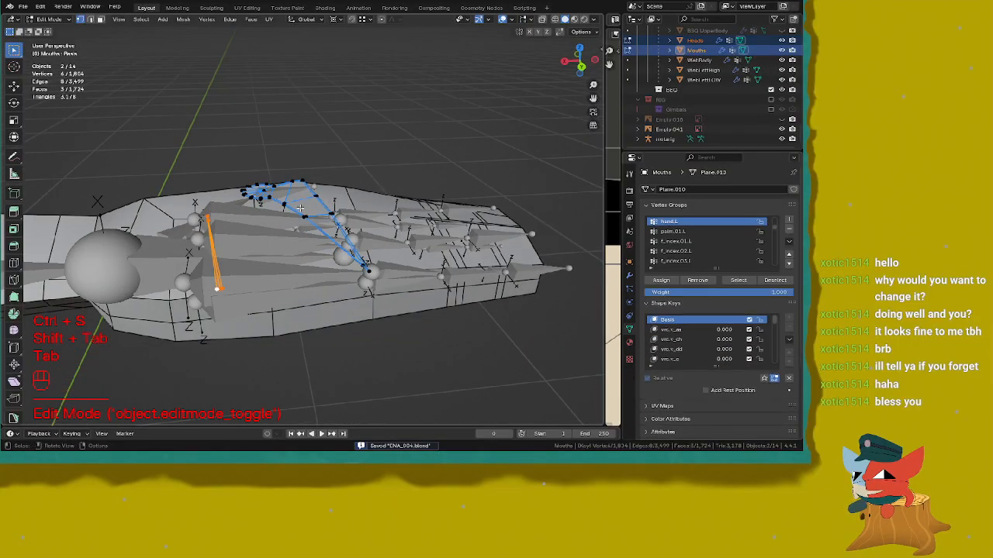
key("shift+Tab")
left_click(297, 204)
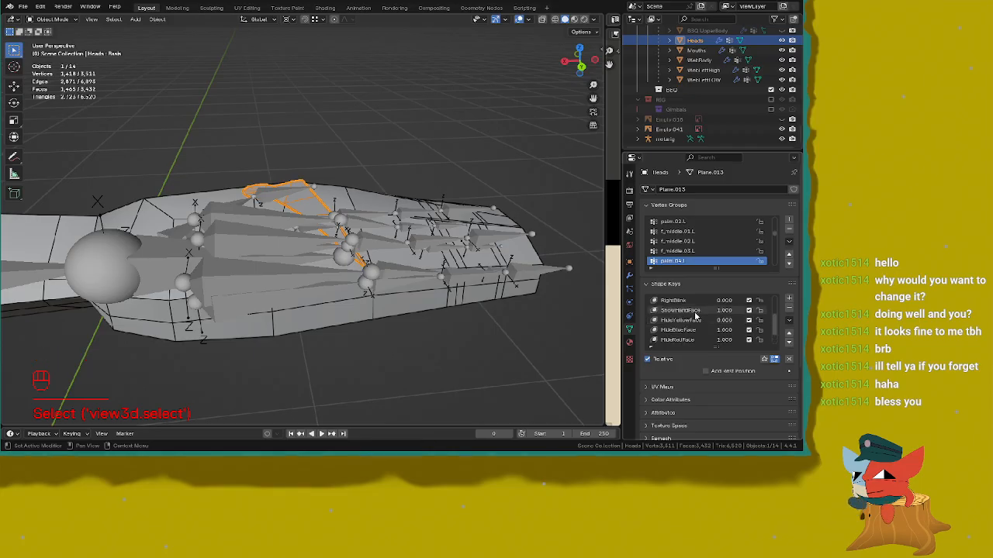
left_click(695, 311)
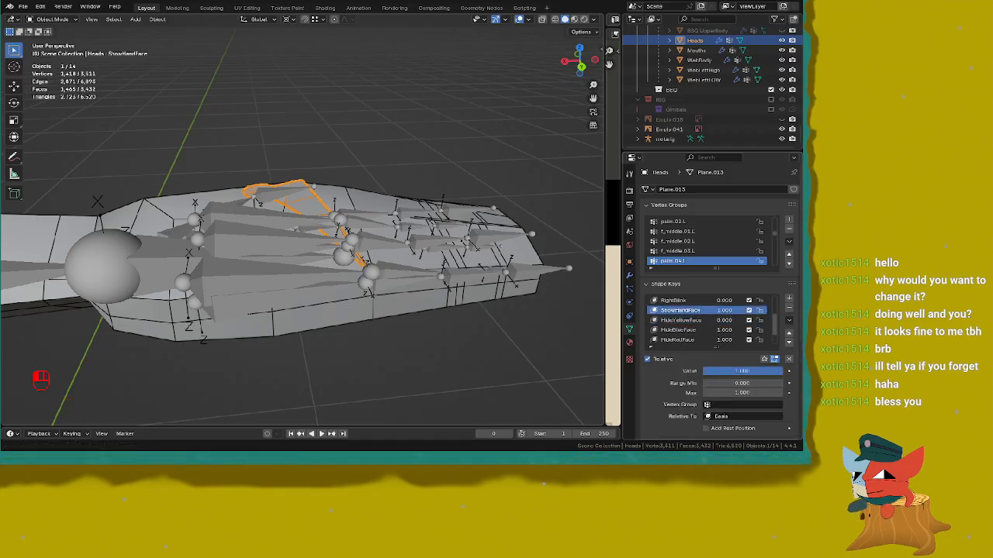
mouse_move(779, 371)
left_mouse_down()
mouse_move(703, 371)
mouse_move(782, 370)
left_mouse_up()
middle_click_drag(186, 205, 216, 290)
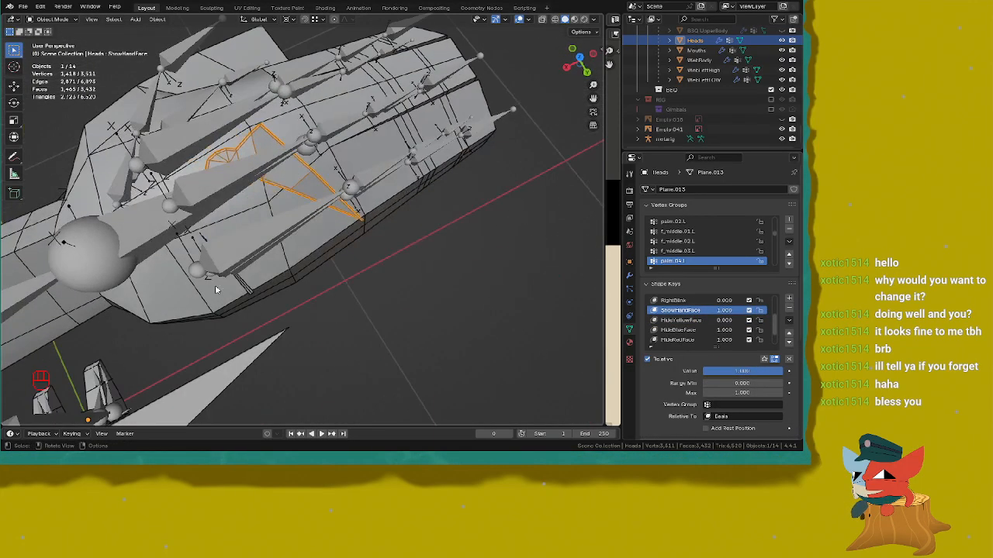
Step: Select the Mouths object and make its ShowHandMouth shape key active at value 1
left_click(217, 290)
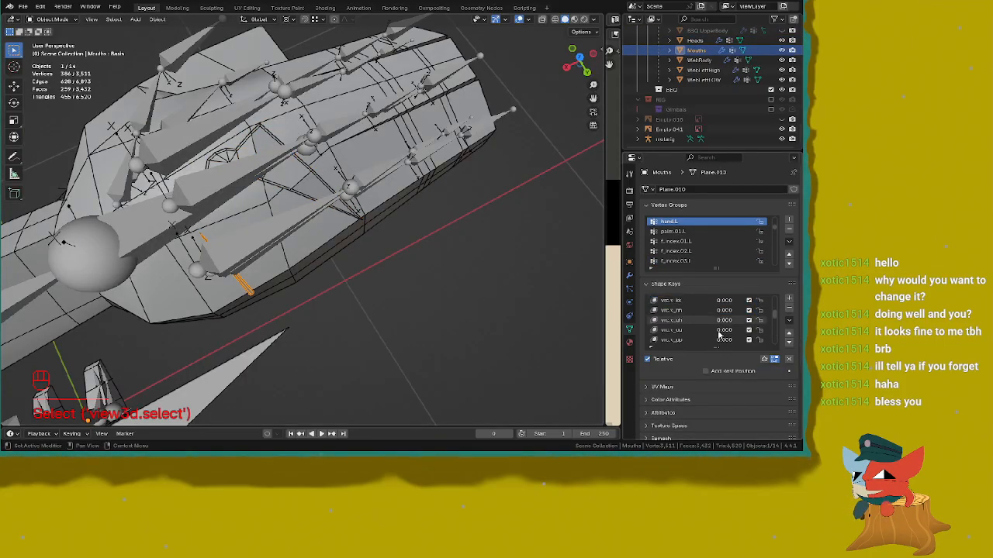
scroll(719, 335, "down", 5)
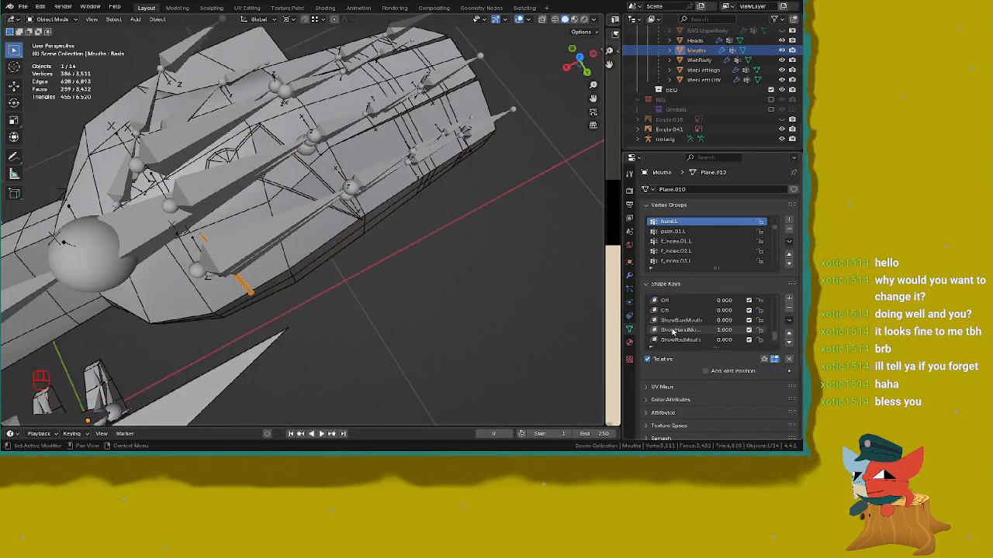
left_click(702, 332)
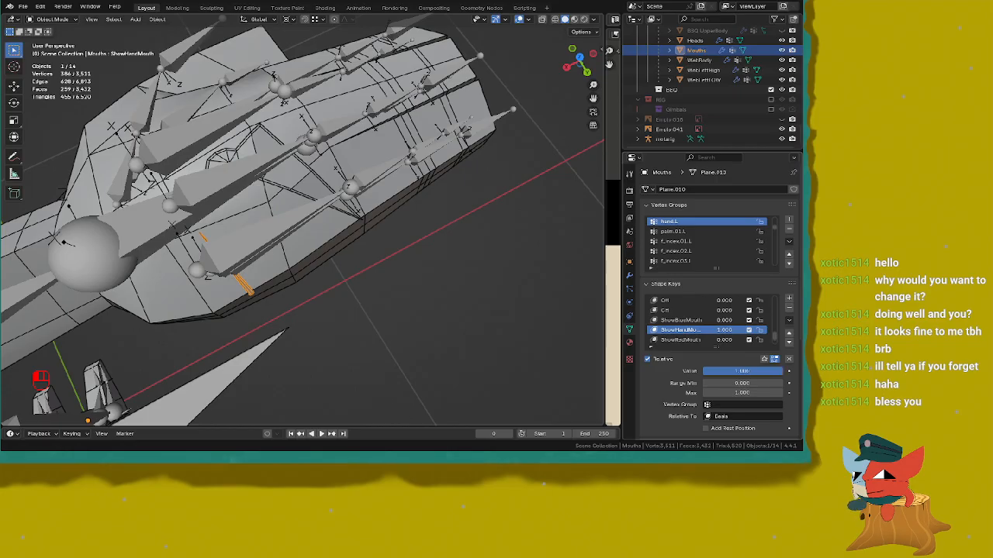
left_click_drag(731, 372, 782, 371)
middle_click_drag(329, 201, 335, 204)
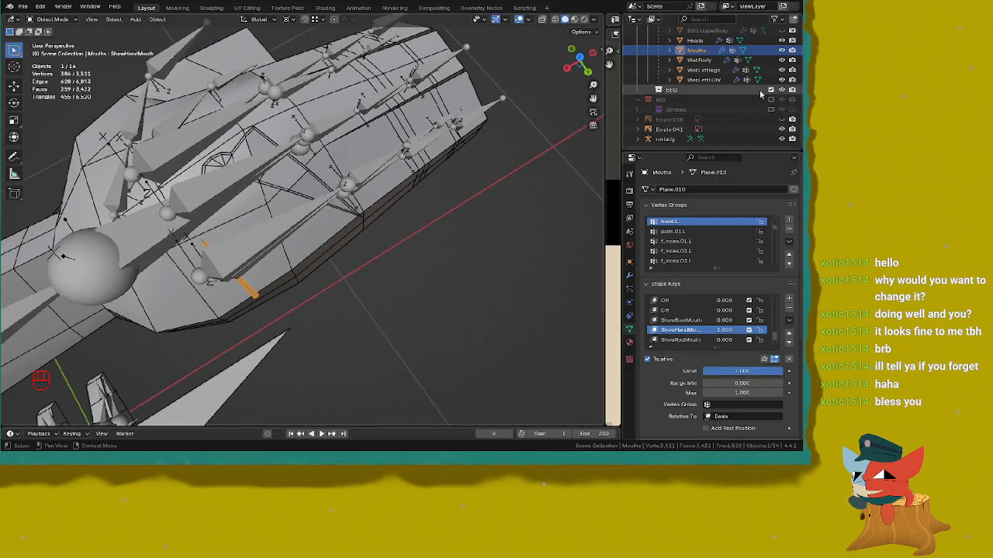
Step: Select the Heads object on the hand and open it in Edit Mode on the ShowHandFace shape key
middle_click_drag(414, 228, 424, 231)
middle_click_drag(222, 201, 319, 208)
key("shift+Tab")
left_click(264, 200)
key("Tab")
mouse_move(416, 257)
middle_mouse_down()
mouse_move(425, 260)
mouse_move(380, 248)
mouse_move(321, 162)
mouse_move(311, 215)
mouse_move(349, 218)
mouse_move(419, 270)
middle_mouse_up()
Step: Try selecting all Heads vertices and moving them freely across the hand in the top view
key("a")
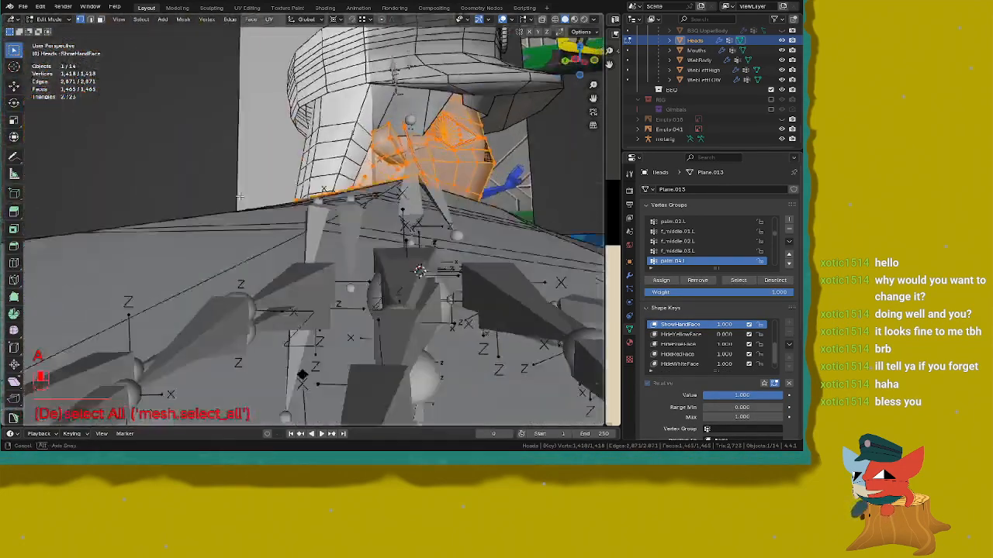
key("KP_1")
middle_click_drag(240, 197, 326, 326)
scroll(248, 189, "up", 2)
key("KP_7")
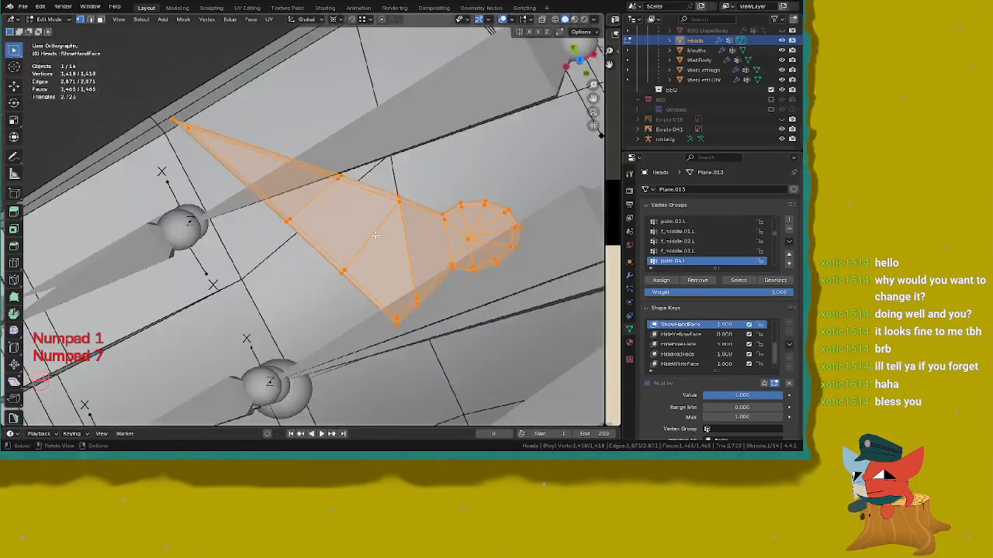
scroll(376, 235, "up", 2)
middle_click_drag(403, 160, 443, 273, "shift")
key("g")
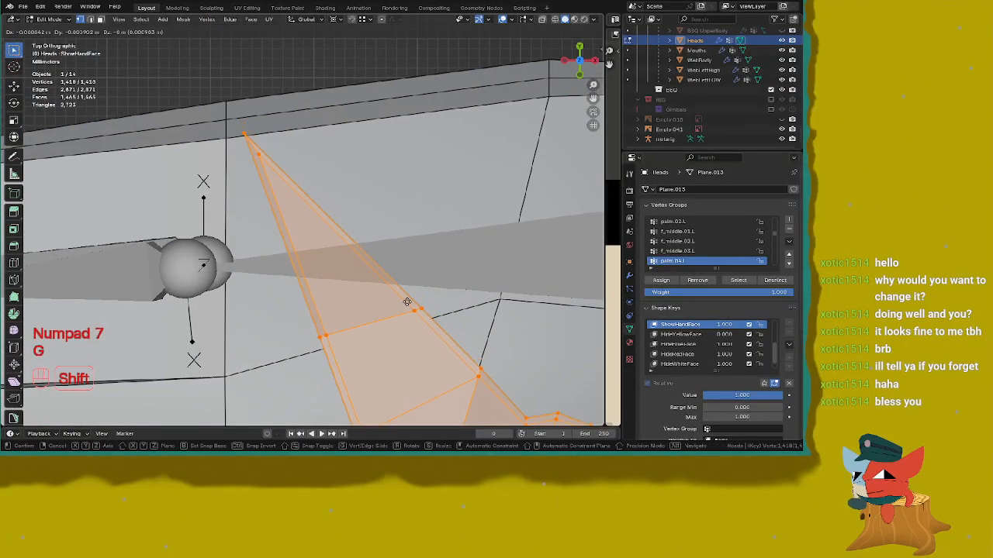
left_click(407, 302)
middle_click_drag(408, 301, 409, 215)
key("KP_7")
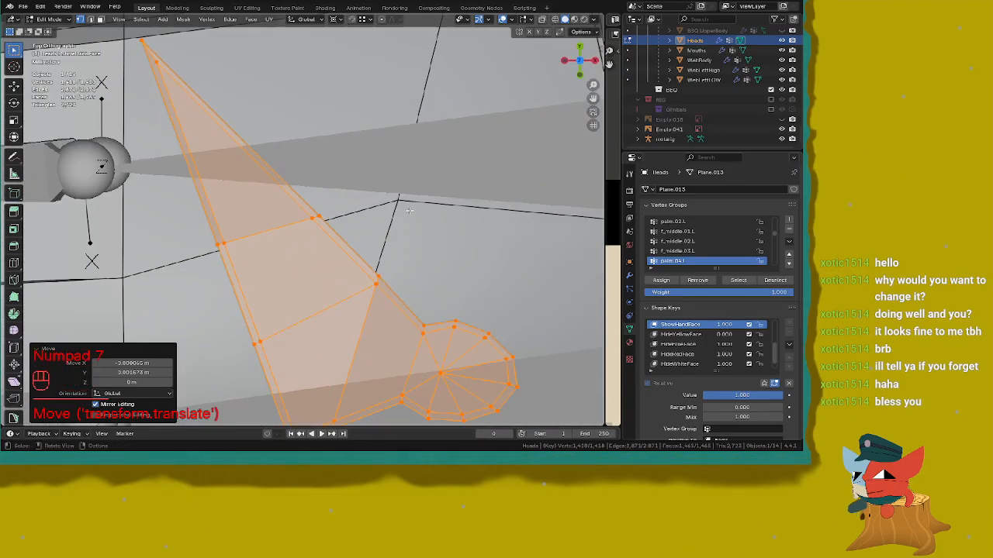
Step: Try shifting all Heads vertices along X and Z, and undo the moves
key("g")
key("x")
left_click(370, 204)
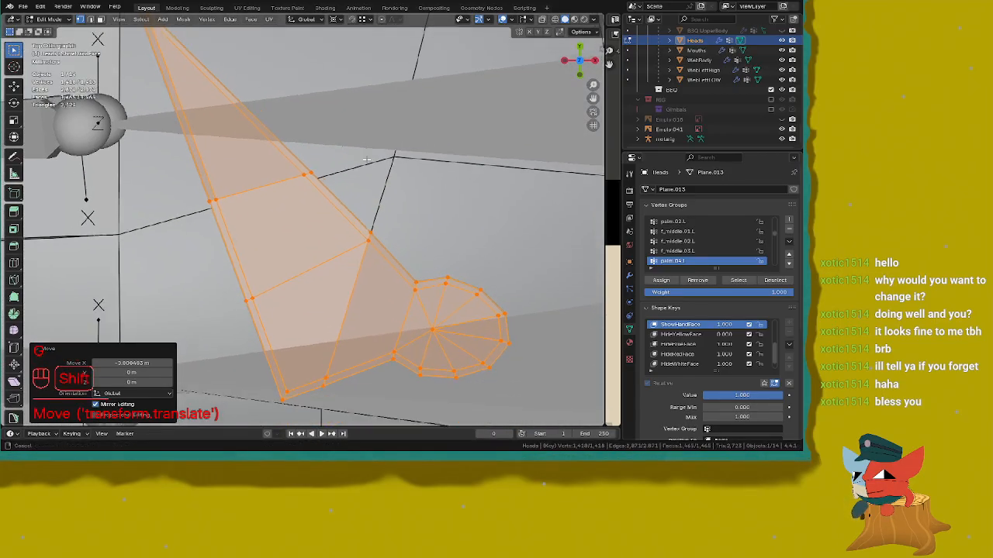
middle_click_drag(371, 205, 445, 115)
key("g")
key("z")
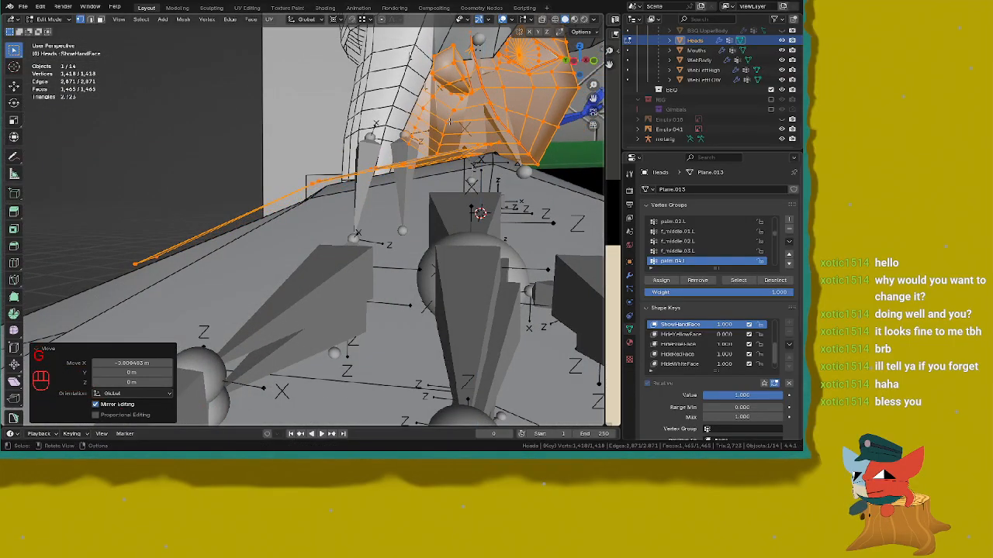
key("ctrl+z")
key("ctrl+z")
key("ctrl+z")
Step: Select only the linked face piece on the hand and view it from the top
mouse_move(448, 128)
middle_mouse_down()
mouse_move(358, 218)
mouse_move(388, 174)
mouse_move(457, 128)
middle_mouse_up()
key("l")
scroll(359, 201, "down", 2)
scroll(341, 207, "down", 5)
mouse_move(342, 206)
middle_mouse_down("shift")
mouse_move(273, 249)
mouse_move(284, 167)
mouse_move(328, 178)
mouse_move(325, 204)
middle_mouse_up("shift")
key("KP_1")
key("KP_7")
scroll(329, 158, "up", 6)
Step: Move the hand's face piece about 2 mm along the Y axis
key("g")
key("g")
key("y")
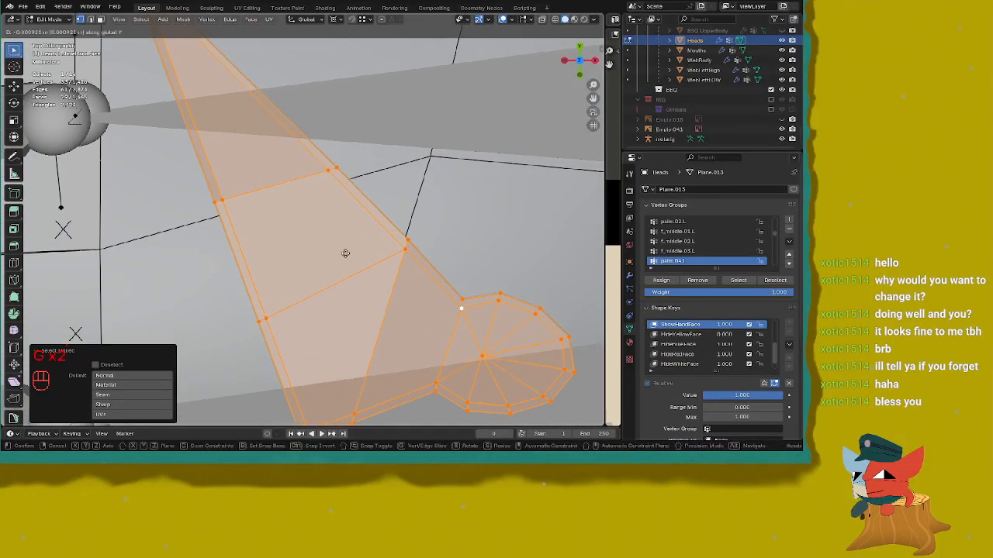
key("shift")
left_click(380, 392)
scroll(379, 392, "down", 3)
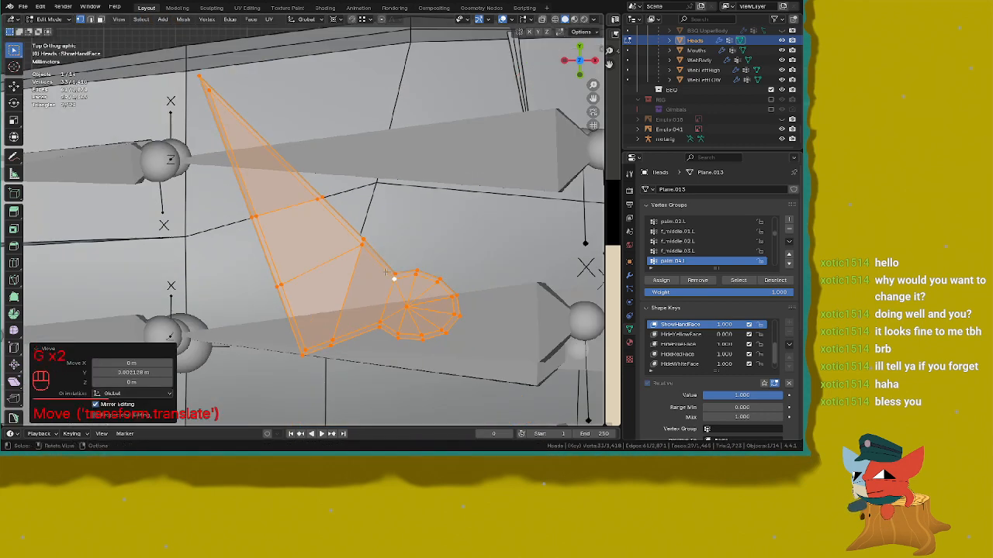
Step: Move the hand's face piece about 0.7 mm in the negative X direction
middle_click_drag(374, 253, 383, 243, "shift")
key("g")
key("x")
key("shift")
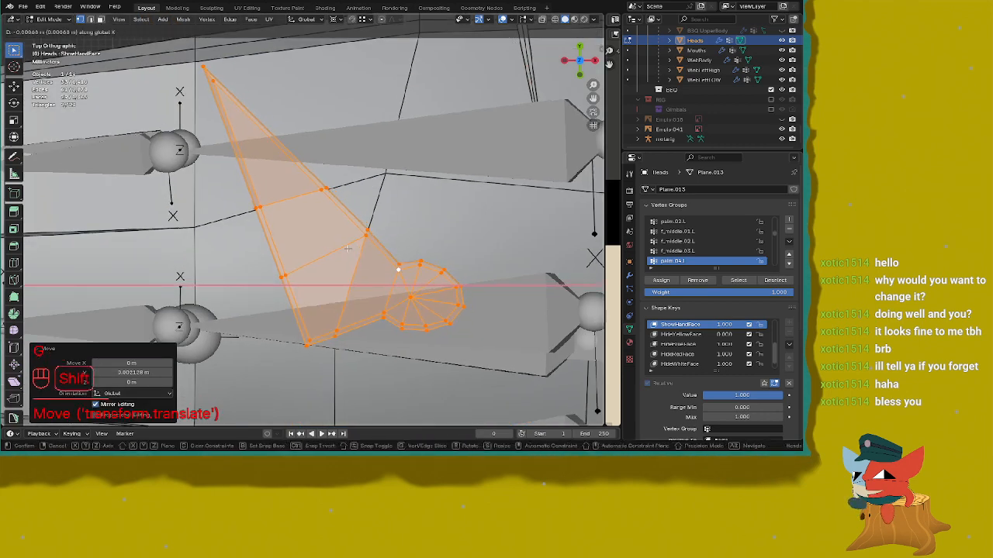
left_click(348, 248)
scroll(310, 241, "up", 5)
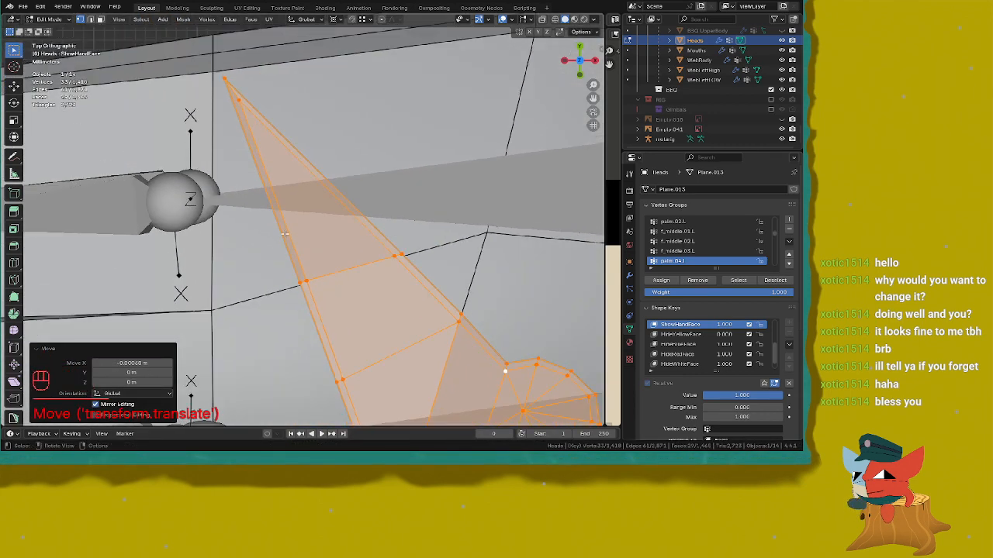
Step: Adjust the face piece's height along Z so it sits against the hand surface, and save the file
middle_click_drag(285, 234, 264, 124, "shift")
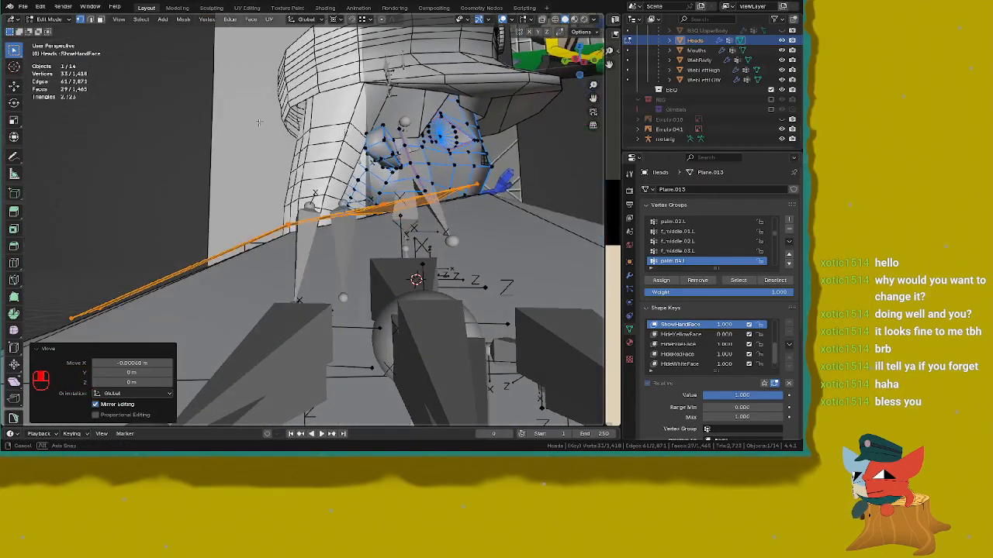
key("g")
key("z")
right_click(264, 125)
key("g")
key("z")
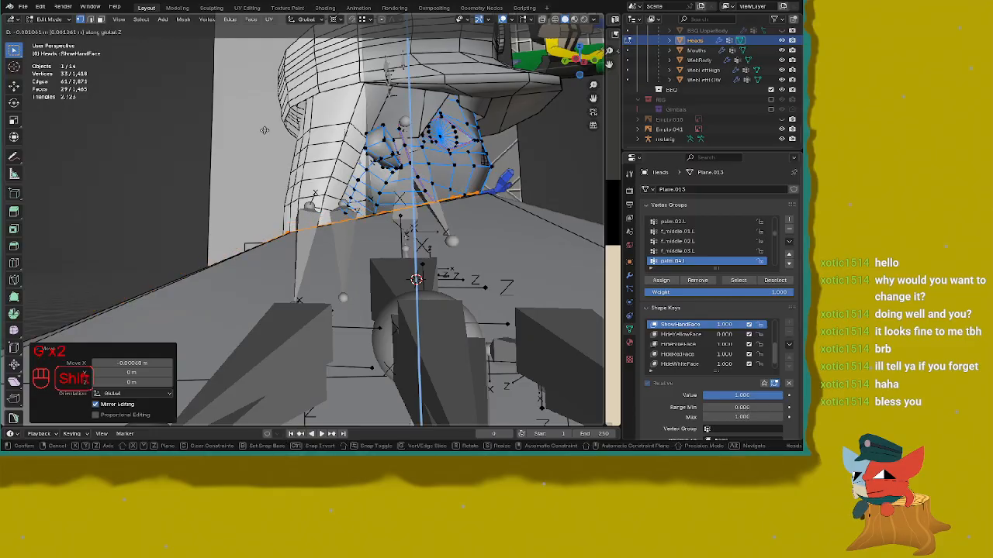
right_click(266, 125)
key("g")
key("z")
left_click(268, 116)
middle_click_drag(267, 116, 298, 164)
key("ctrl+s")
left_click(392, 150)
Step: Leave Edit Mode on Heads and open the Mouths object in Edit Mode on the hand, seen from the top
key("shift+Tab")
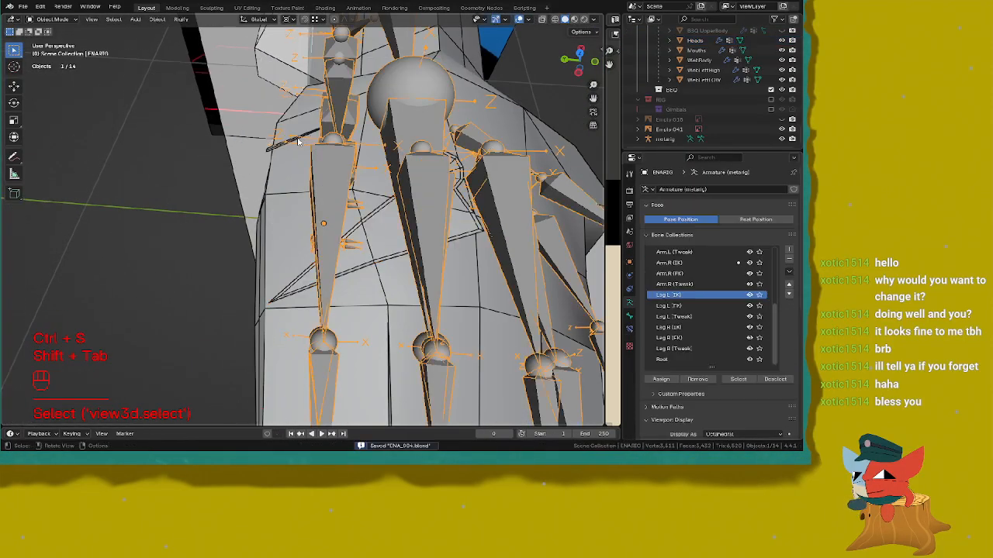
key("Tab")
right_click(297, 142)
key("Tab")
left_click(279, 146)
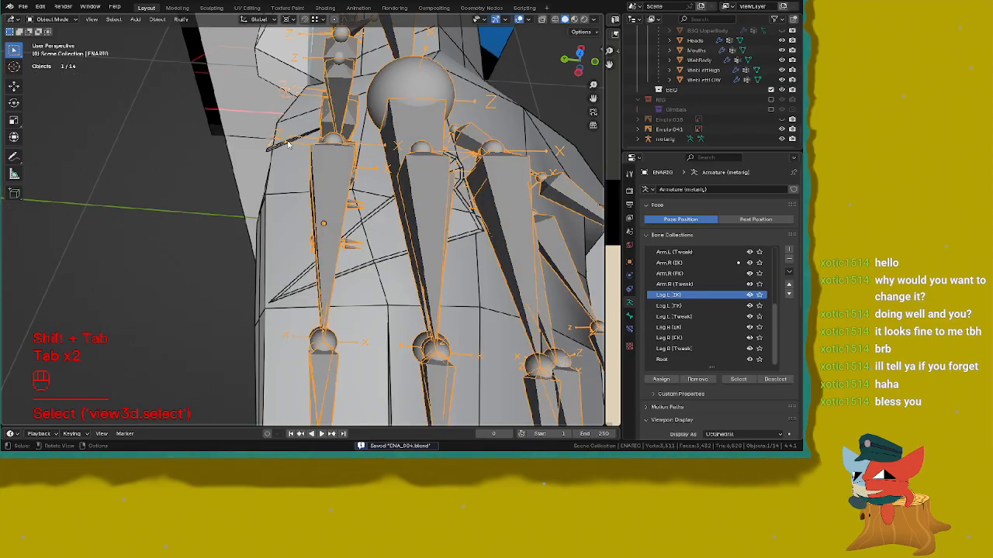
key("Tab")
key("Tab")
left_click(279, 146)
key("Tab")
middle_click_drag(278, 146, 347, 198)
key("KP_7")
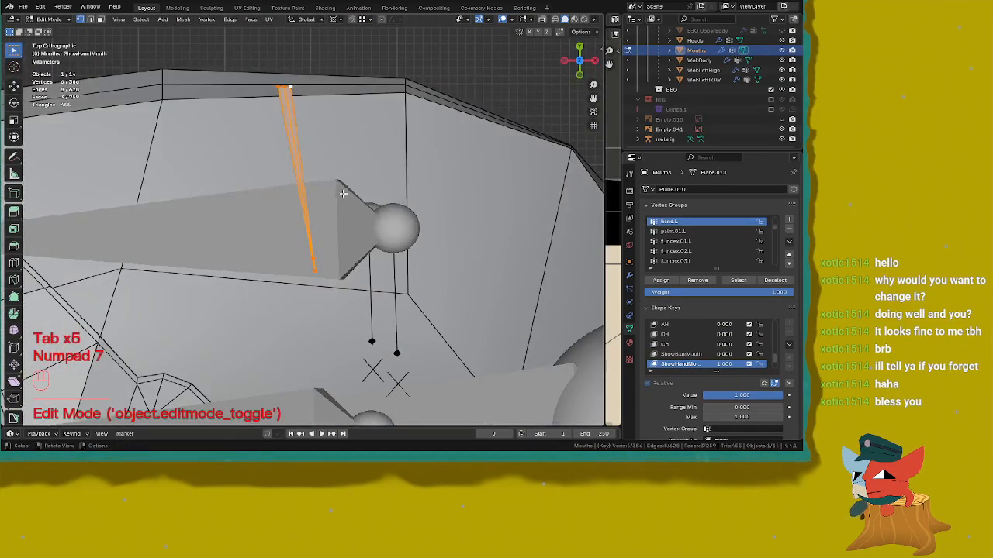
Step: Move the hand's mouth piece about 1.1 mm in the negative Y direction
key("KP_3")
key("KP_7")
scroll(364, 233, "up", 4)
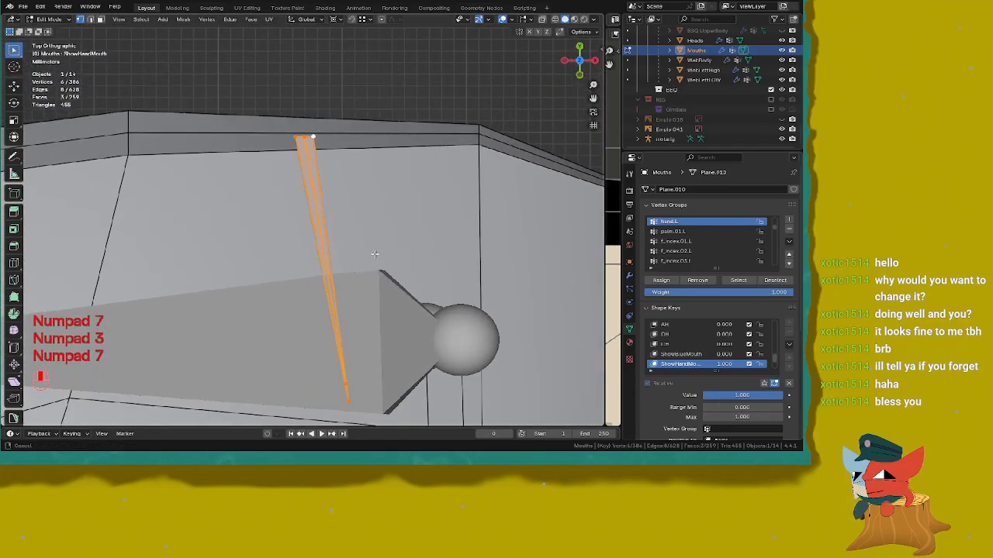
key("g")
key("shift")
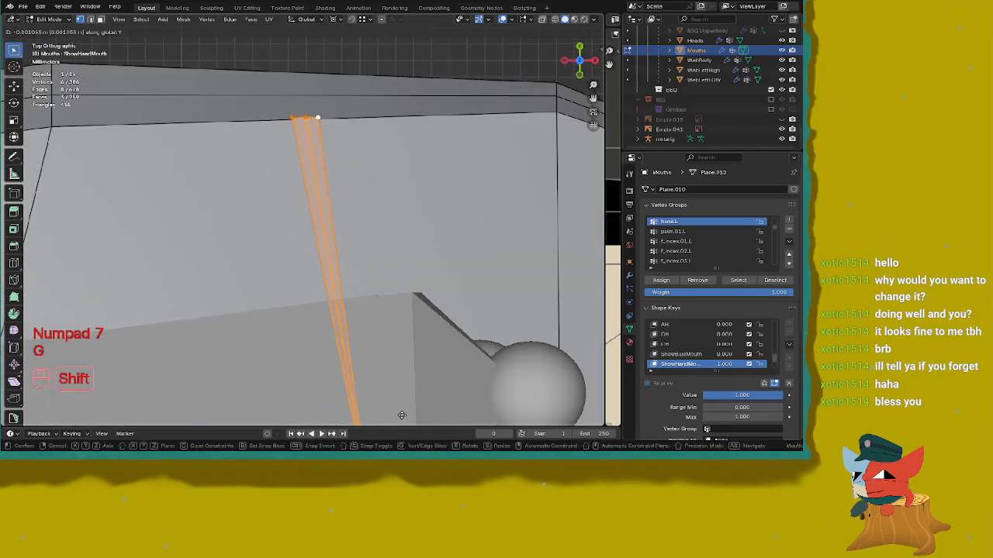
left_click(398, 25)
Step: Adjust the mouth piece's height along Z so it sits against the hand surface
key("KP_1")
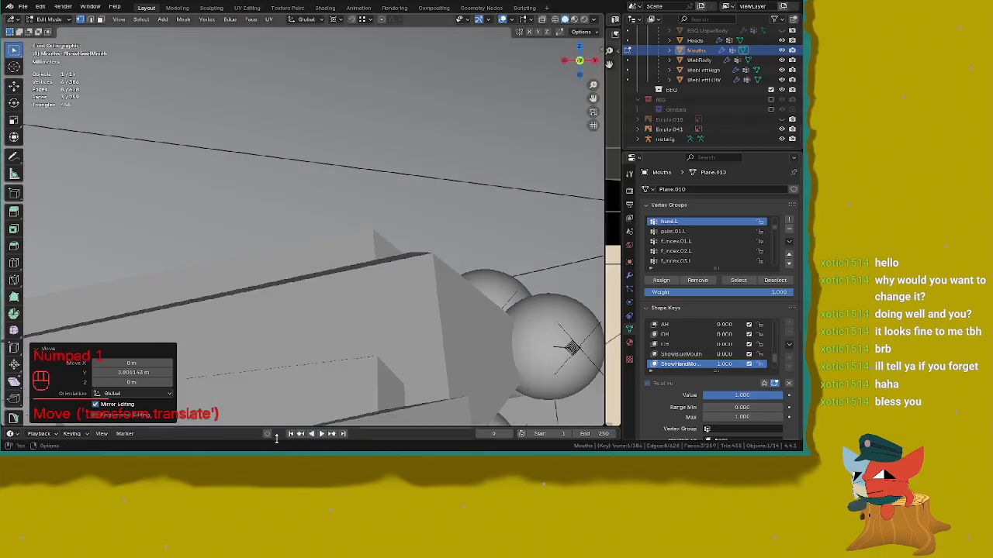
key("KP_3")
middle_click_drag(388, 281, 344, 228)
key("g")
key("z")
key("shift")
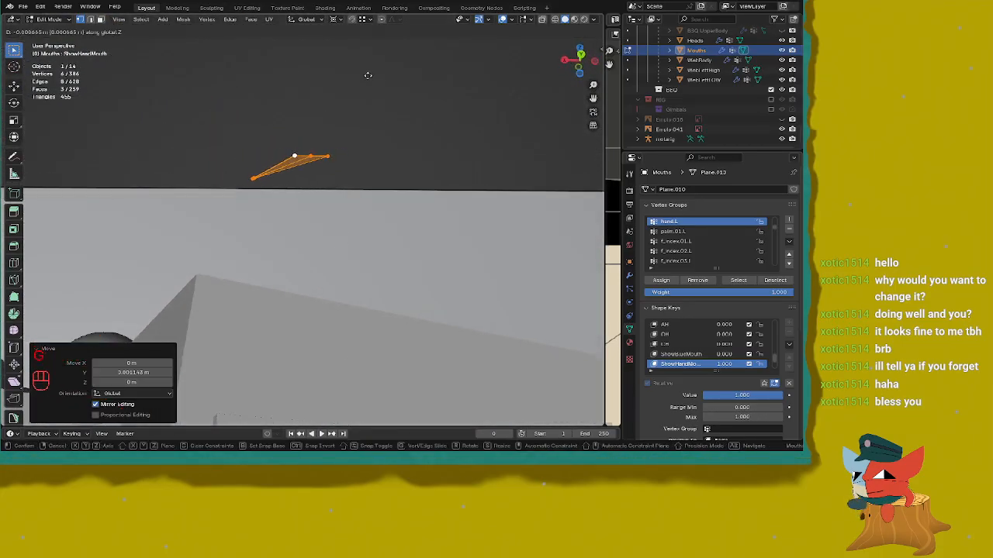
left_click(392, 252)
middle_click_drag(392, 252, 458, 194)
key("KP_1")
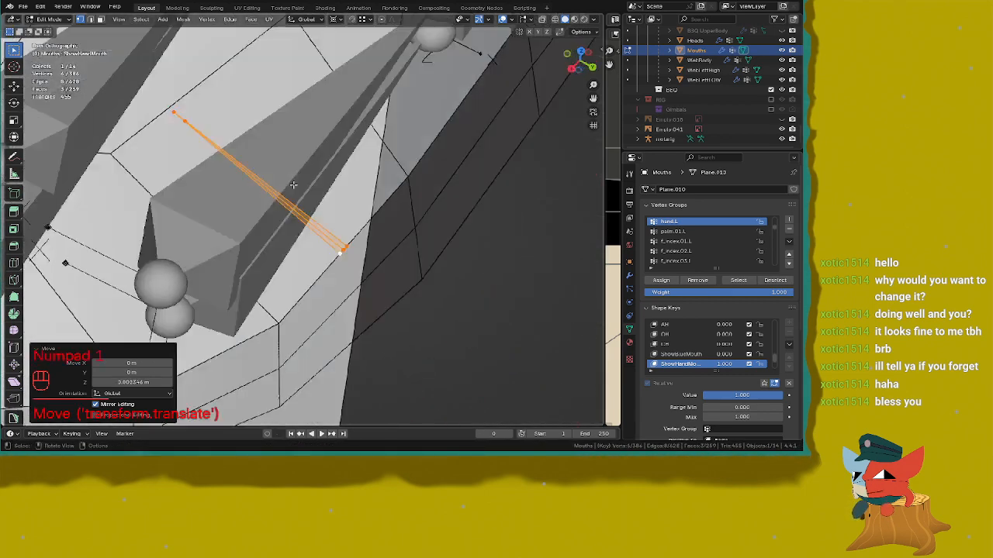
Step: Save the file, leave Edit Mode on Mouths, and save again with the whole character seen from the front
key("ctrl+s")
middle_click_drag(369, 131, 357, 191)
key("ctrl+s")
scroll(419, 167, "down", 4)
key("shift+Tab")
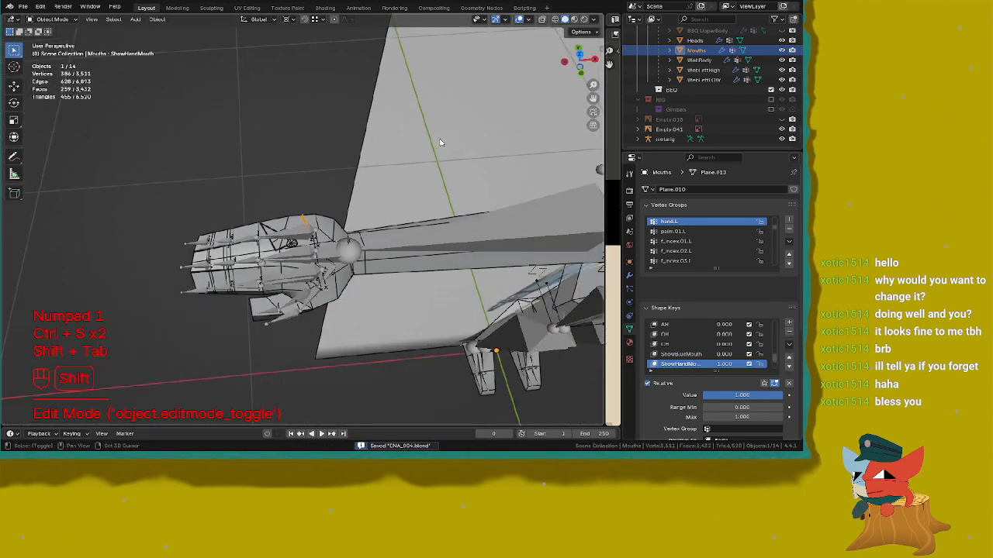
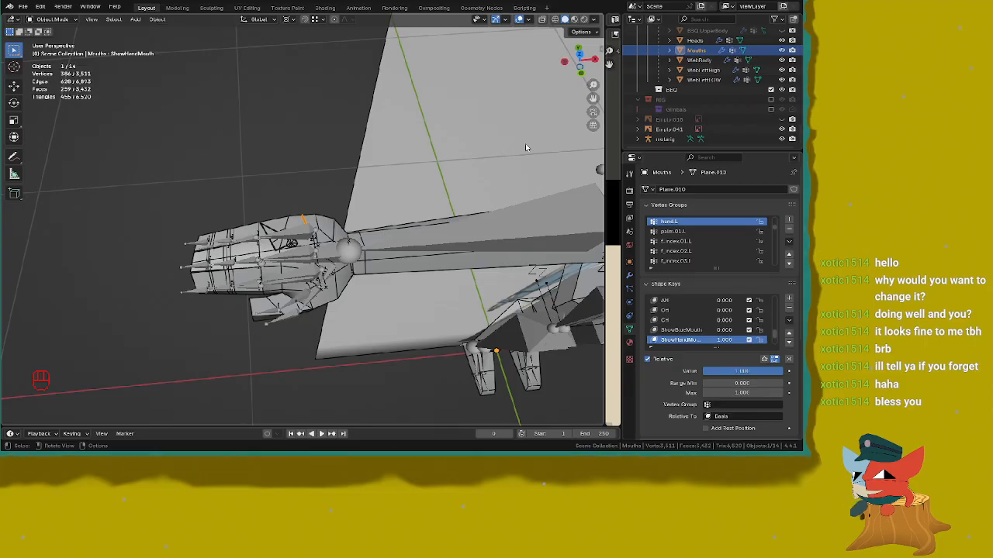
key("KP_1")
key("ctrl+s")
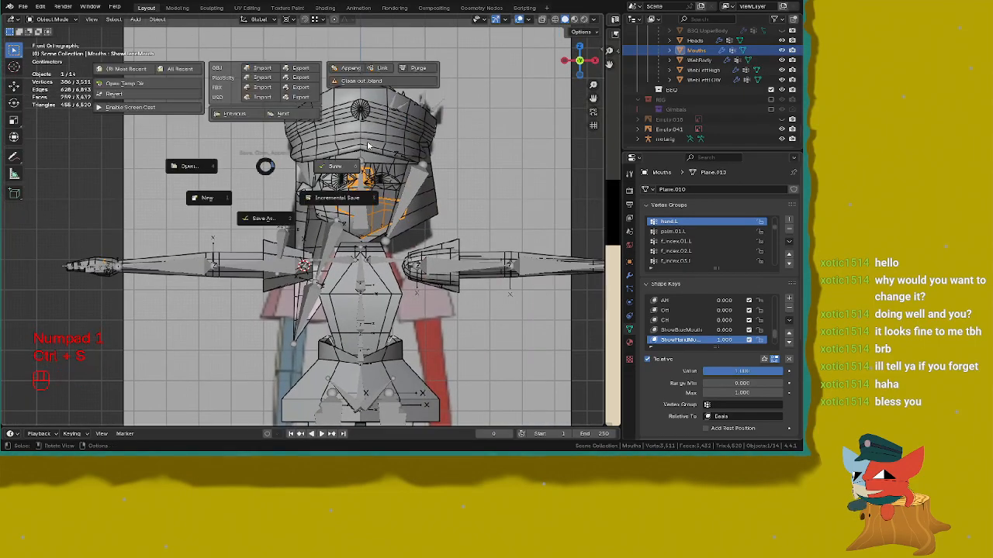
left_click(334, 166)
Step: Make Heads the active object, briefly check it in Edit Mode, and save the file
scroll(334, 166, "up", 3)
middle_click_drag(424, 130, 411, 177, "shift")
scroll(321, 173, "up", 5)
left_click(279, 193)
key("Tab")
key("Tab")
scroll(315, 200, "down", 5)
key("ctrl+s")
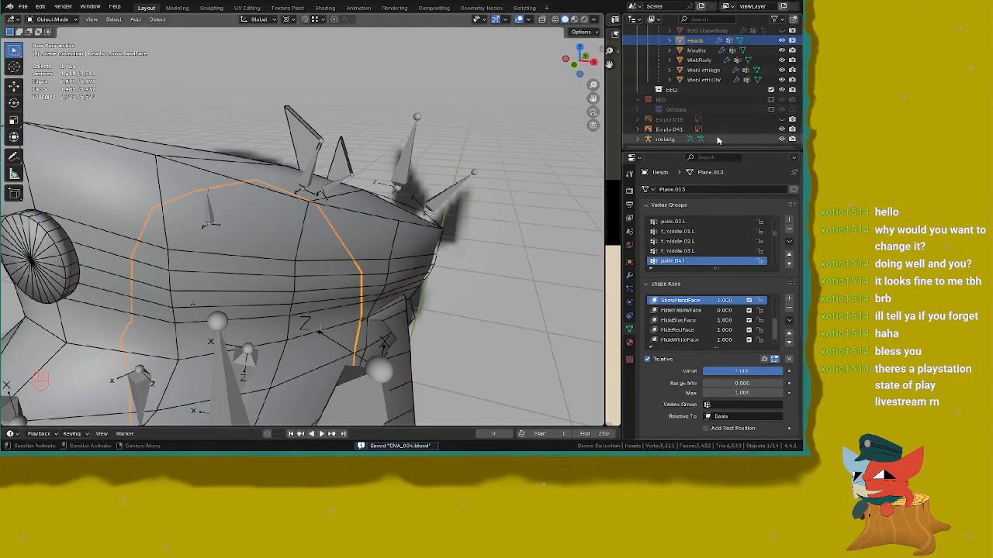
Step: Unhide the character's upper body object and save the file from the front view
scroll(757, 75, "up", 2)
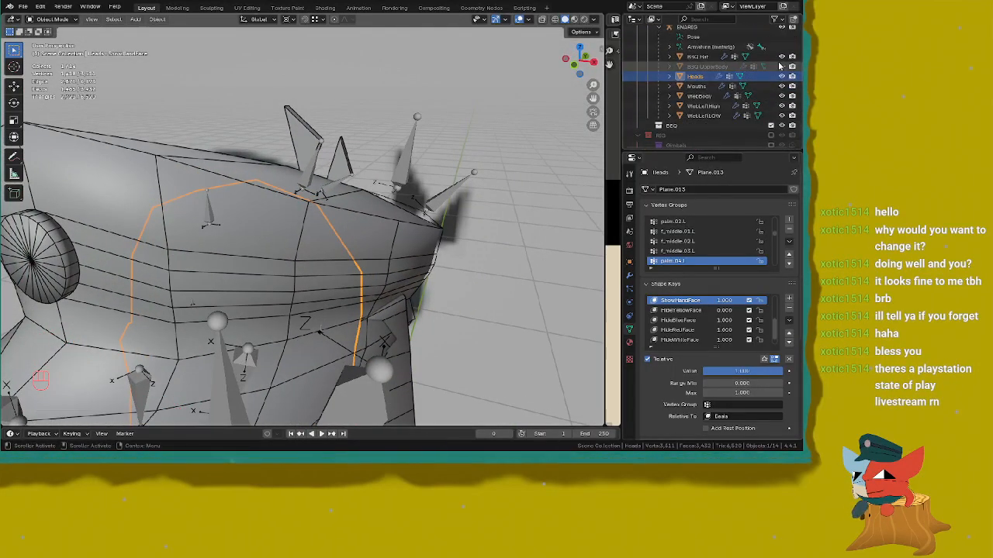
key("KP_1")
key("ctrl+s")
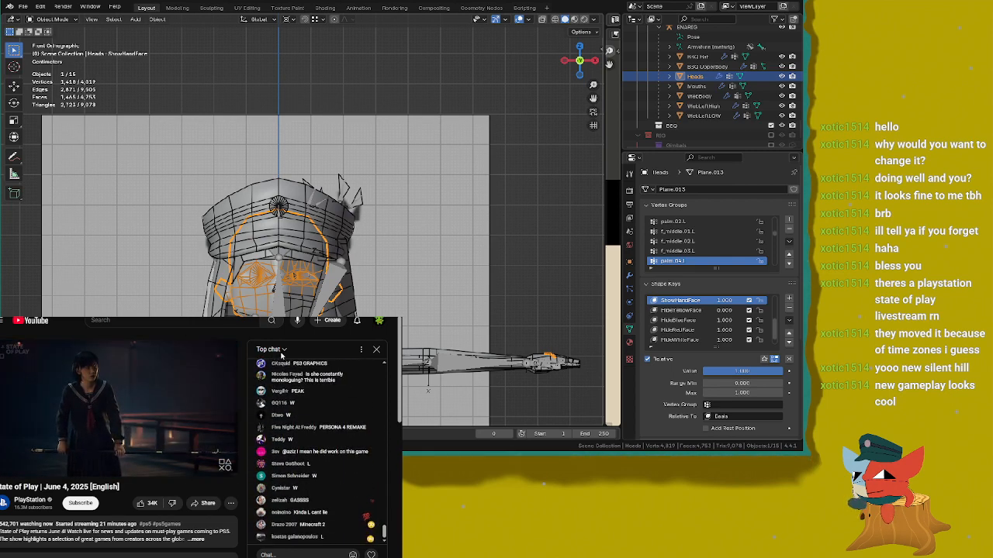
Step: Switch to YouTube and show the State of Play stream in the enlarged player with its chat closed
left_click(277, 350)
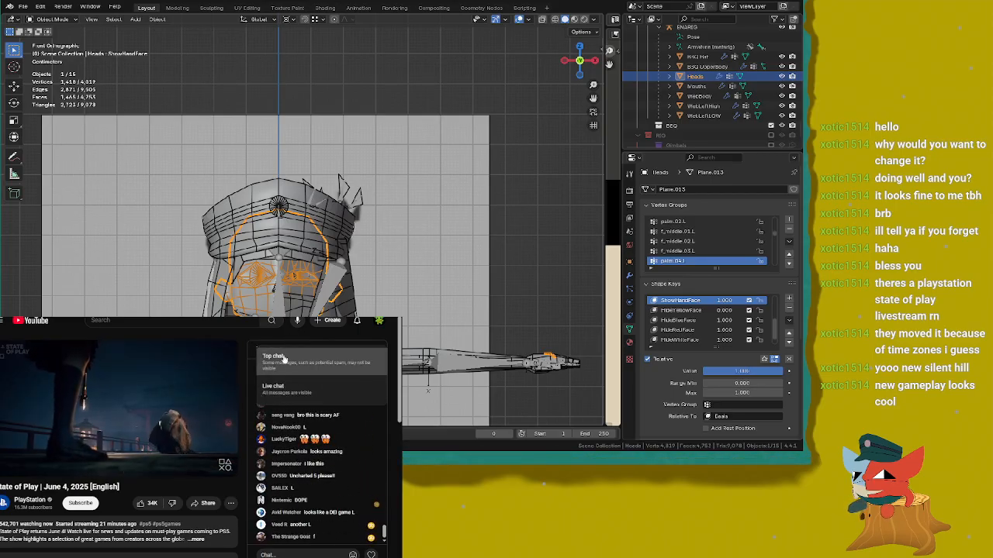
left_click(303, 361)
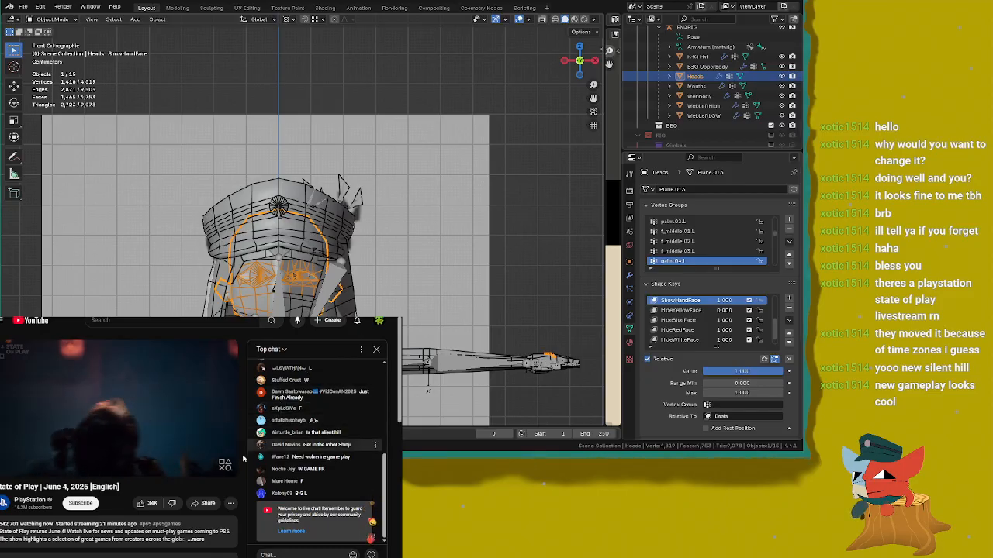
left_click(187, 469)
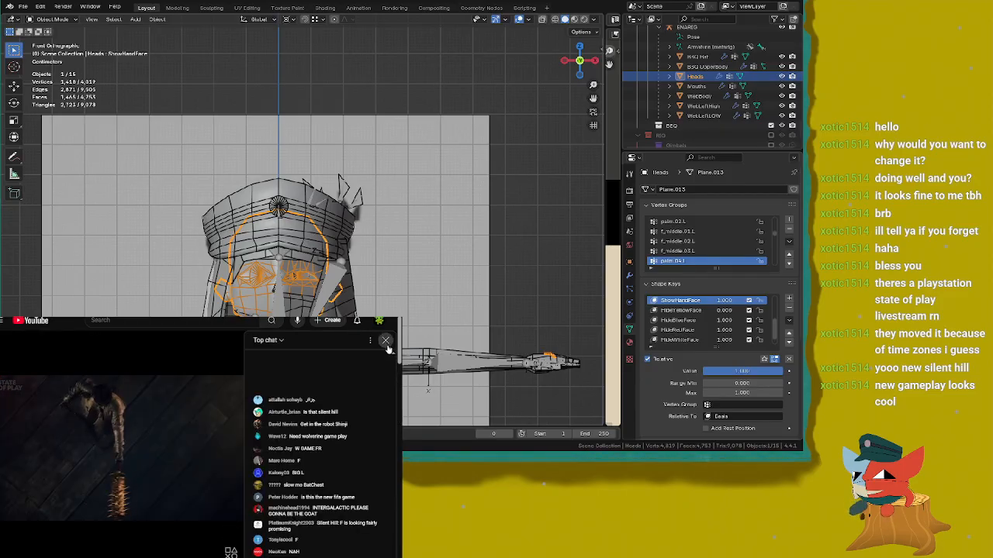
left_click(386, 339)
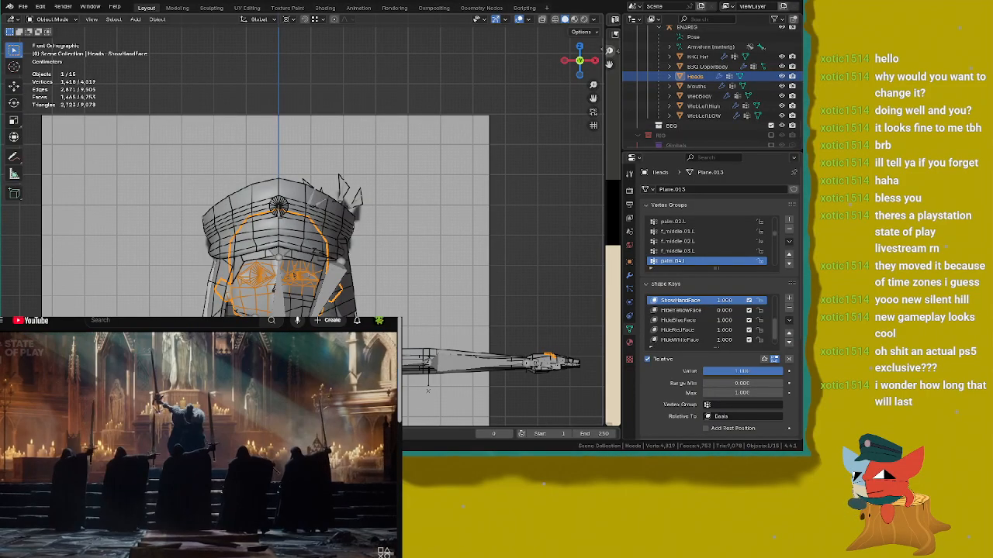
mouse_move(250, 509)
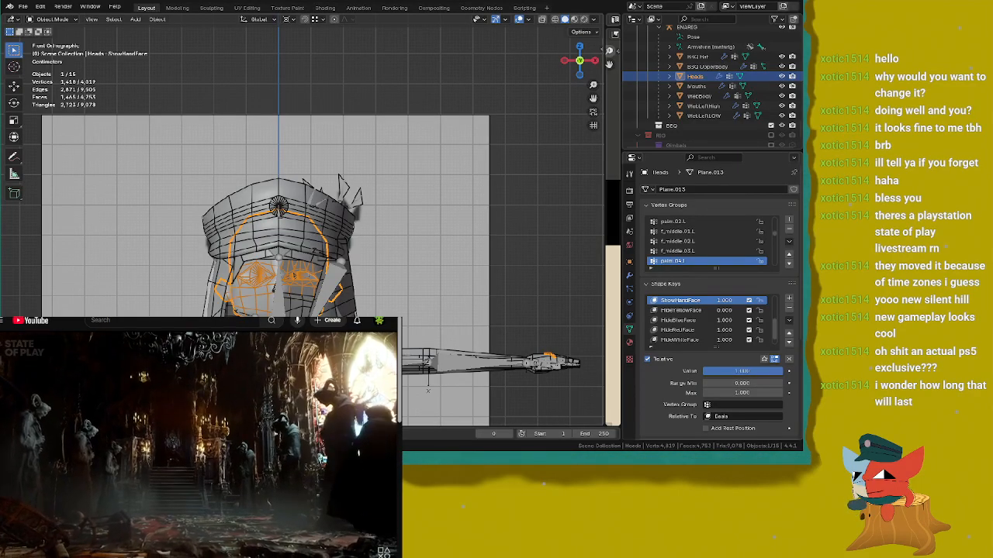
mouse_move(333, 546)
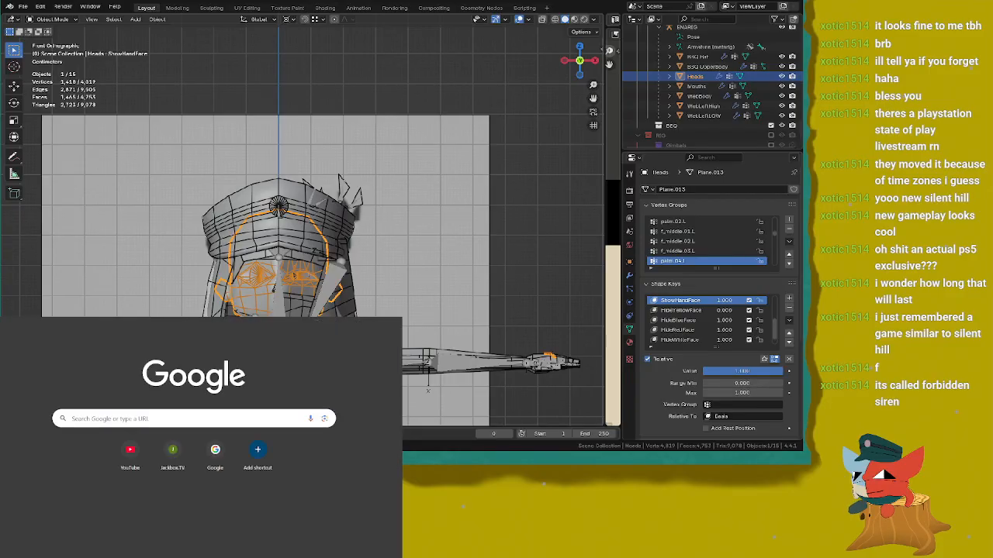
key("ctrl+Tab")
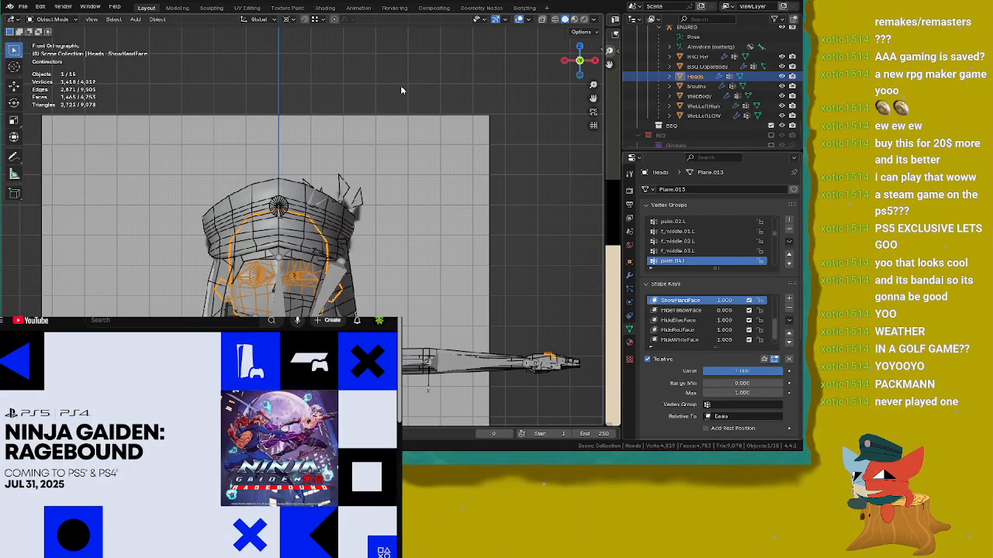
Step: Switch back to Blender and set the ShowHandFace and HideBlueFace shape keys of Heads to 0
scroll(341, 252, "up", 5)
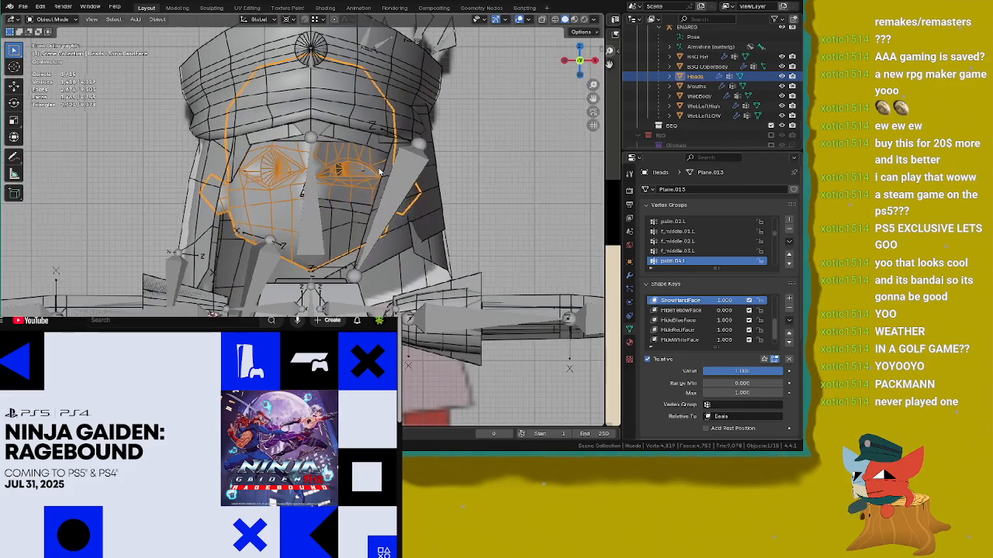
scroll(709, 313, "up", 5)
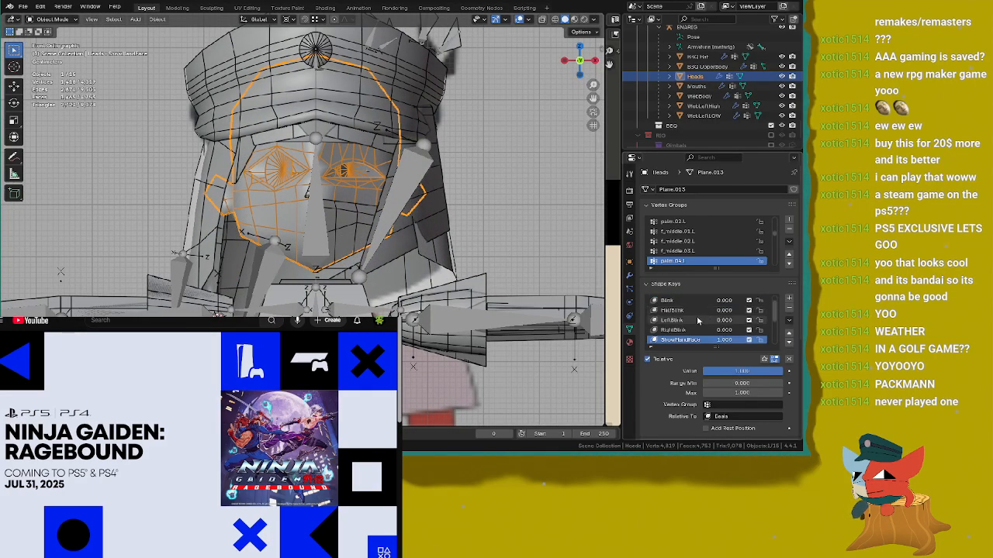
scroll(699, 340, "down", 1)
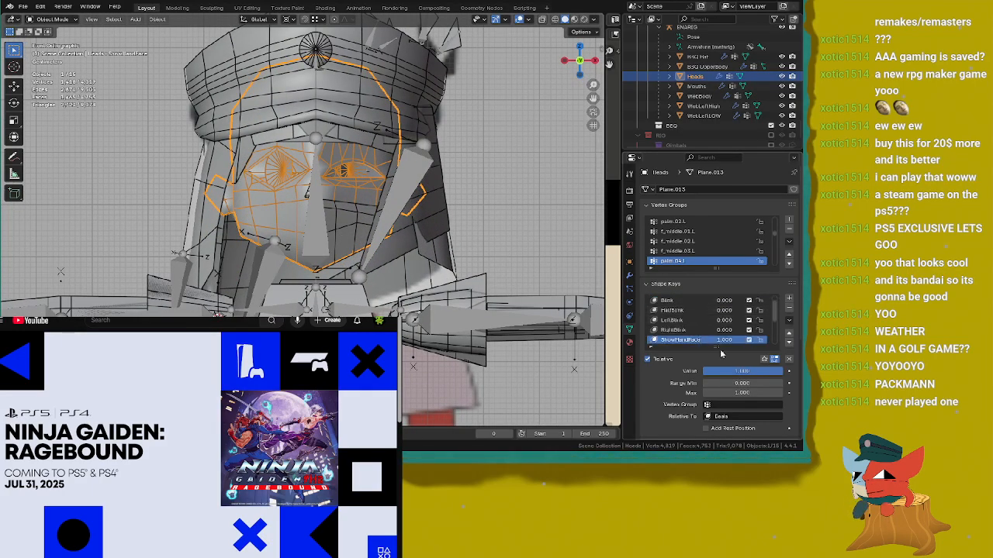
left_click_drag(740, 371, 703, 370)
scroll(707, 319, "down", 2)
left_click(702, 340)
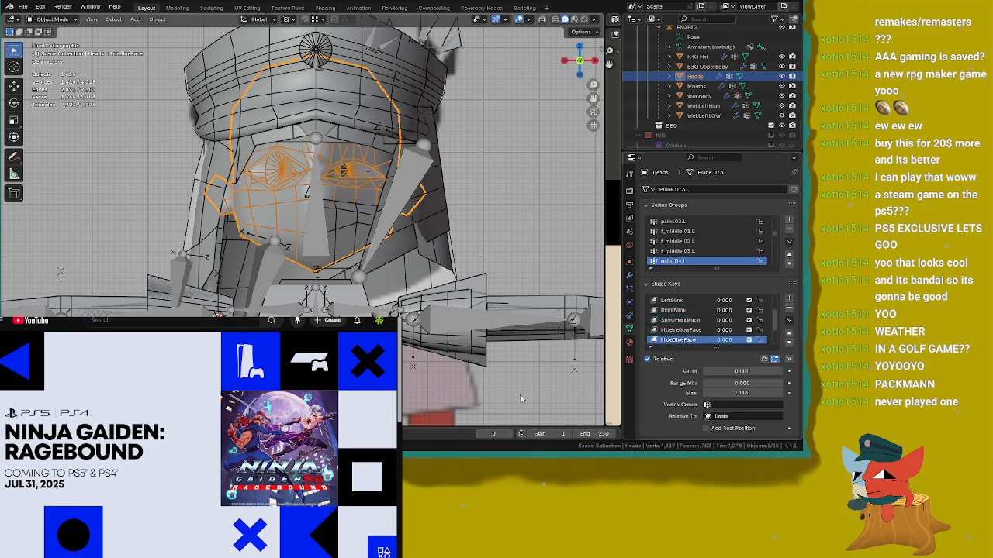
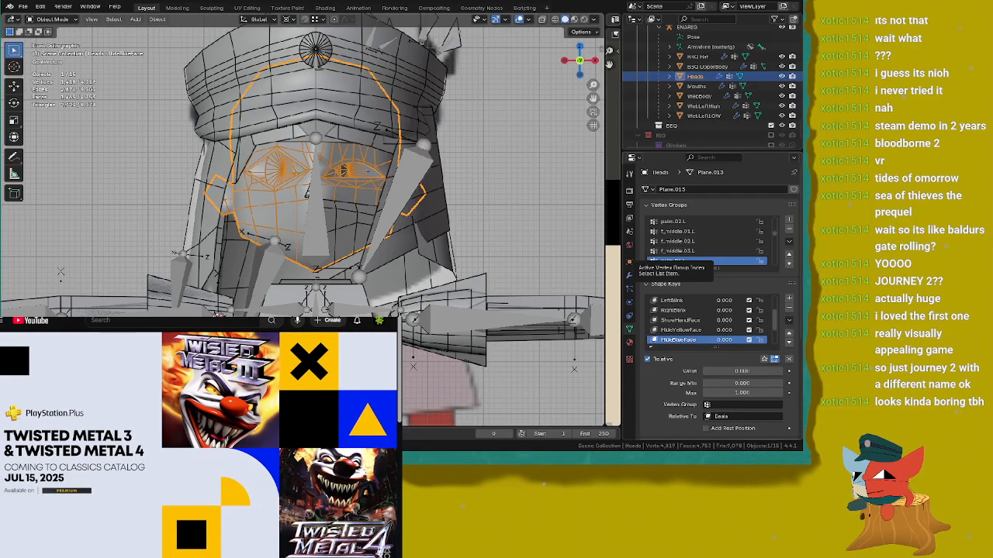
Step: Set the HideRedFace, HideWhiteFace and HideExtraFace shape keys of Heads to 0
scroll(551, 324, "down", 1)
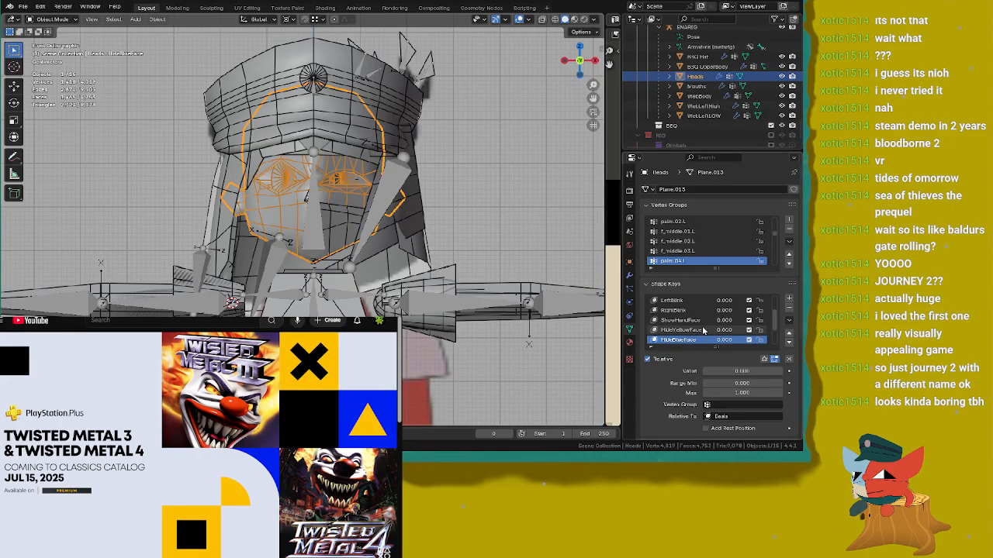
scroll(699, 330, "down", 1)
left_click(702, 340)
left_click_drag(722, 372, 642, 371)
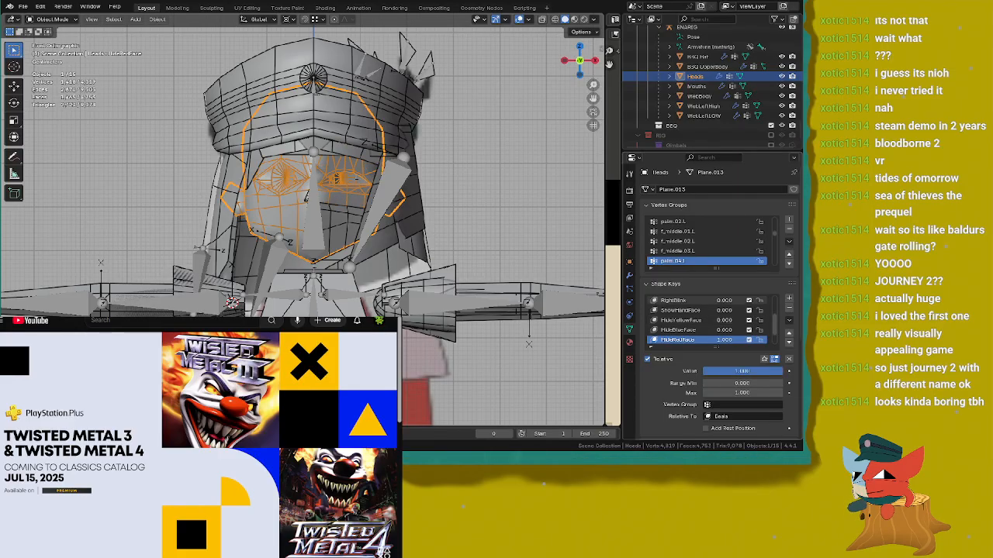
scroll(694, 328, "down", 3)
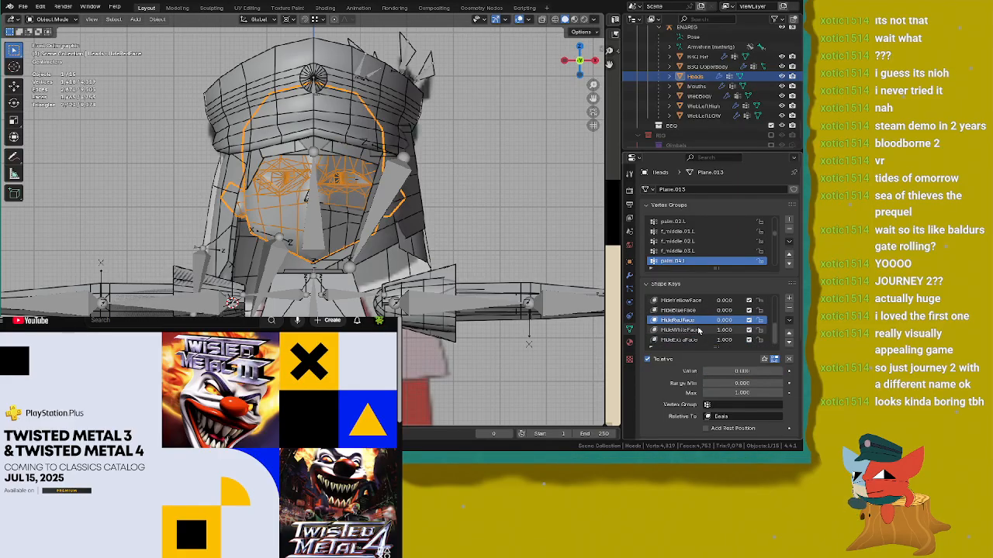
left_click(694, 329)
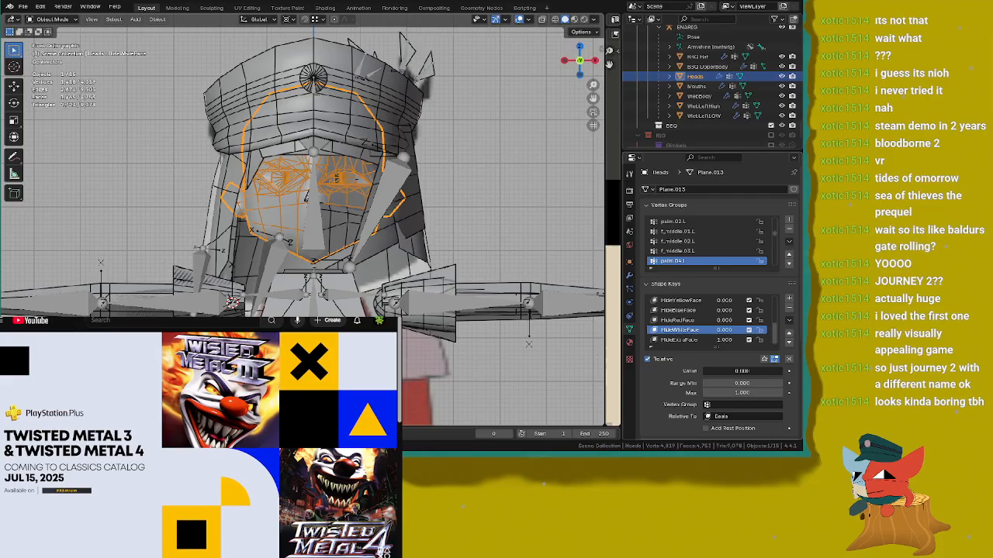
left_click(698, 340)
left_click_drag(736, 371, 659, 371)
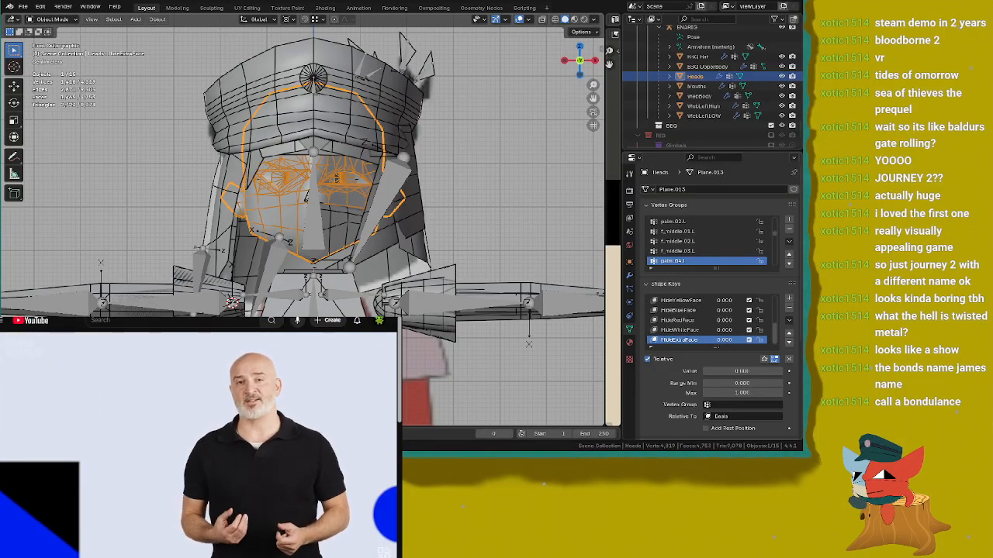
Step: Select the Mouths object and set its ShowHandMouth and HideExtraFace shape keys to 0
left_click(344, 231)
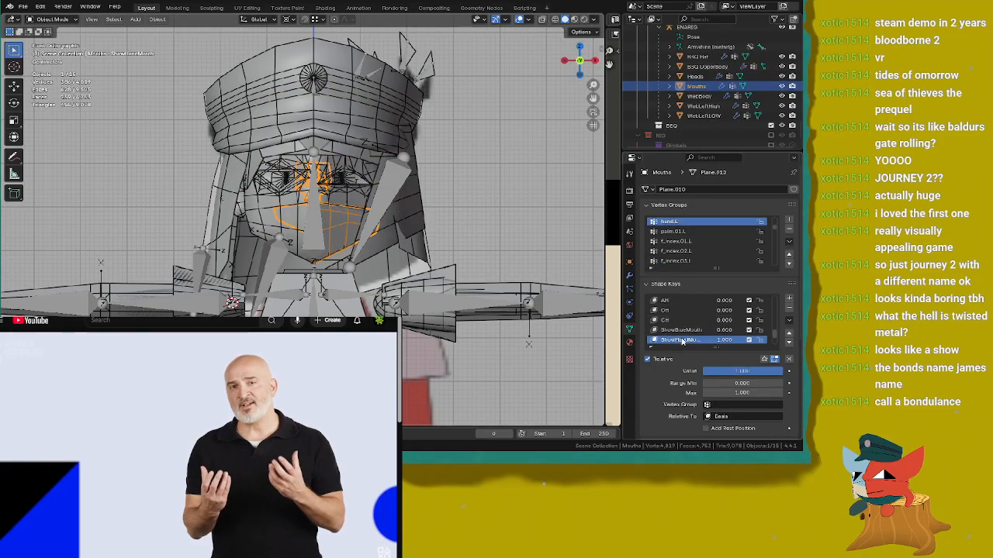
left_click_drag(737, 378, 659, 378)
scroll(720, 342, "down", 3)
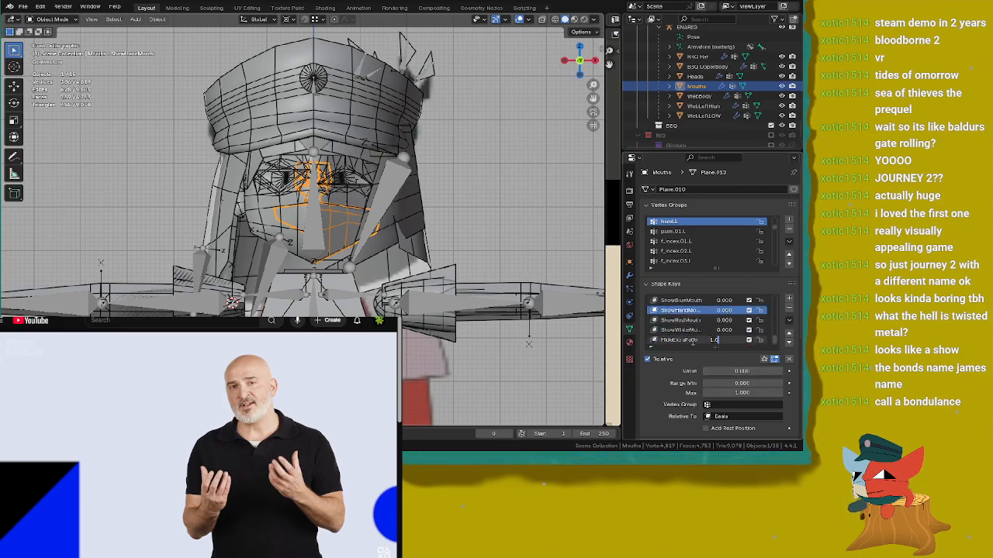
left_click(690, 341)
left_click_drag(729, 372, 660, 372)
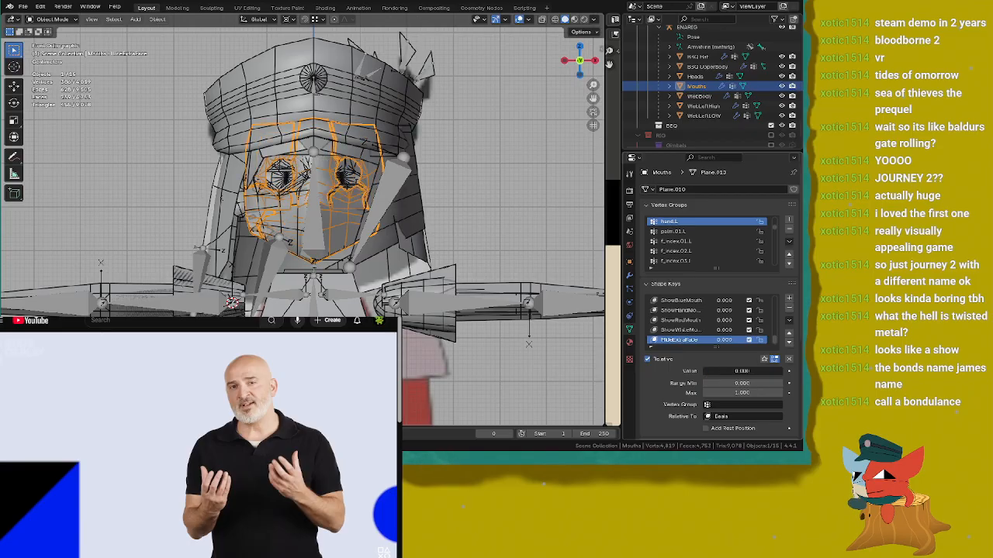
Step: Set the ShowYellowMouth shape key of Mouths to 0 and select the WebLeftHigh object
scroll(694, 321, "down", 5)
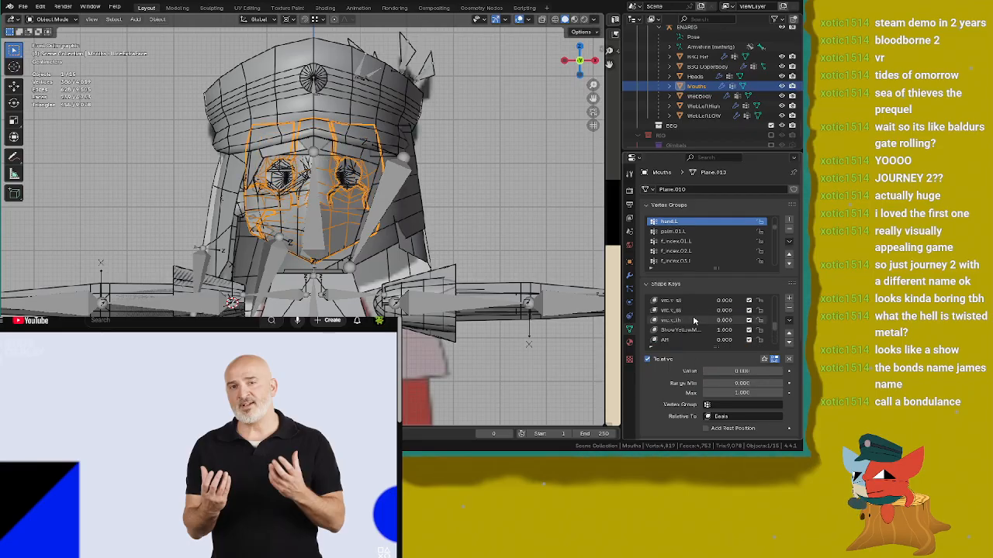
scroll(694, 320, "down", 2)
left_click(694, 331)
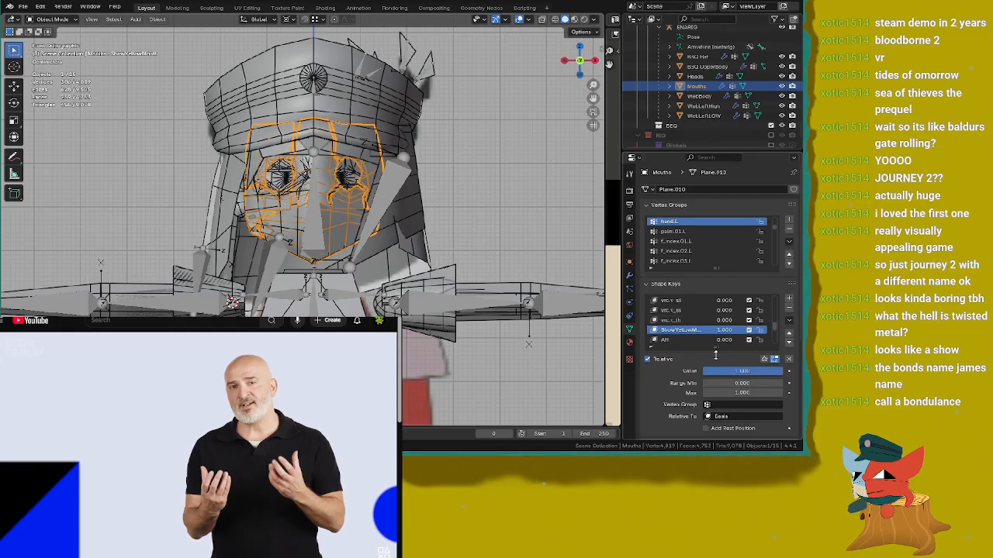
left_click_drag(751, 376, 702, 372)
scroll(712, 334, "up", 3)
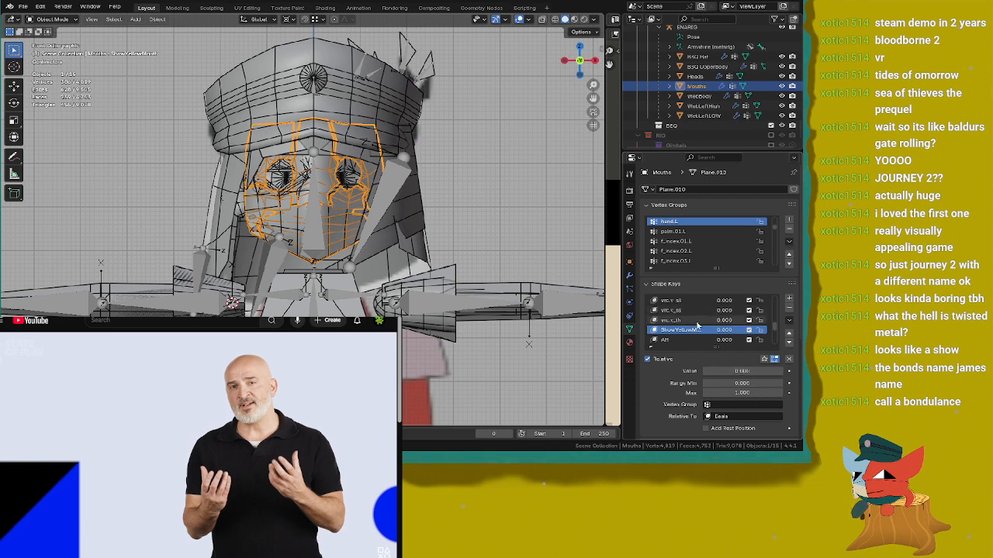
left_click(705, 115)
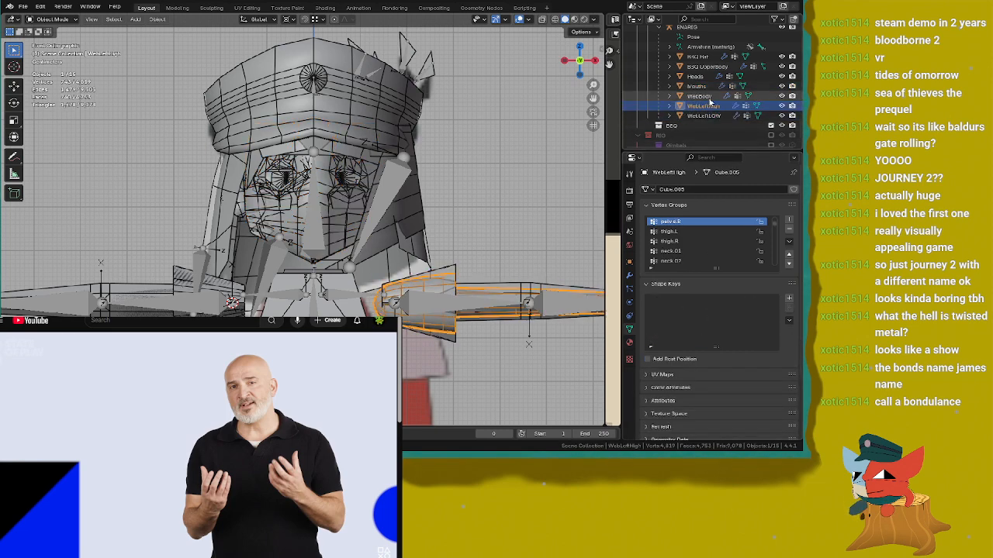
Step: Check the shape key values of the Mouths and Heads objects and inspect the BBQ UpperBody and BBQ Hat data
left_click(701, 95)
left_click(702, 86)
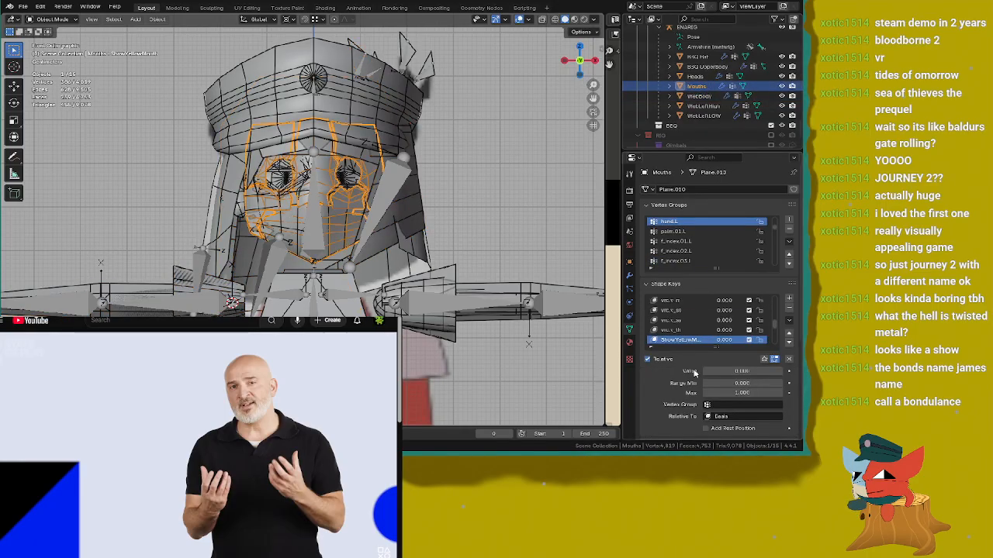
scroll(700, 332, "up", 3)
scroll(700, 331, "down", 5)
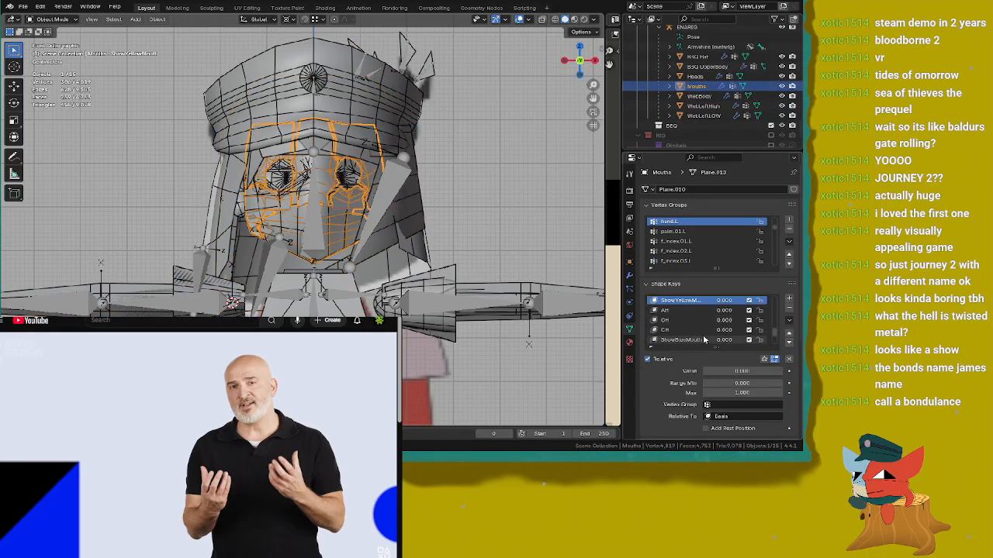
left_click(702, 76)
scroll(700, 326, "up", 5)
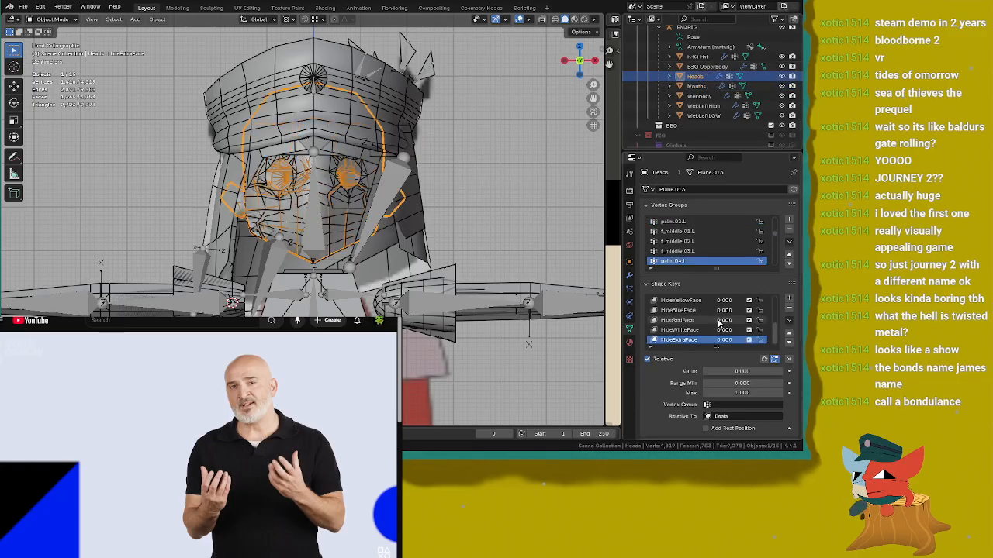
left_click(706, 67)
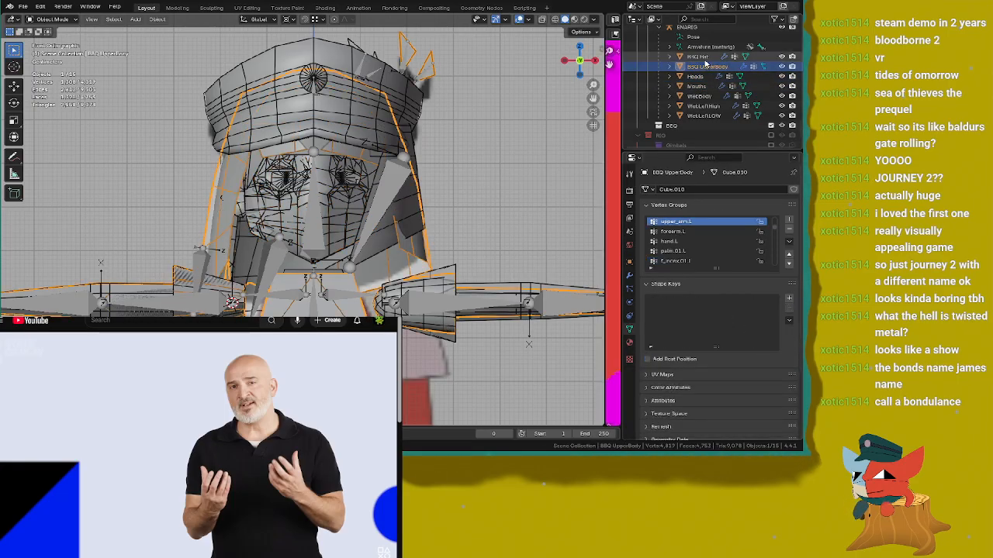
left_click(704, 57)
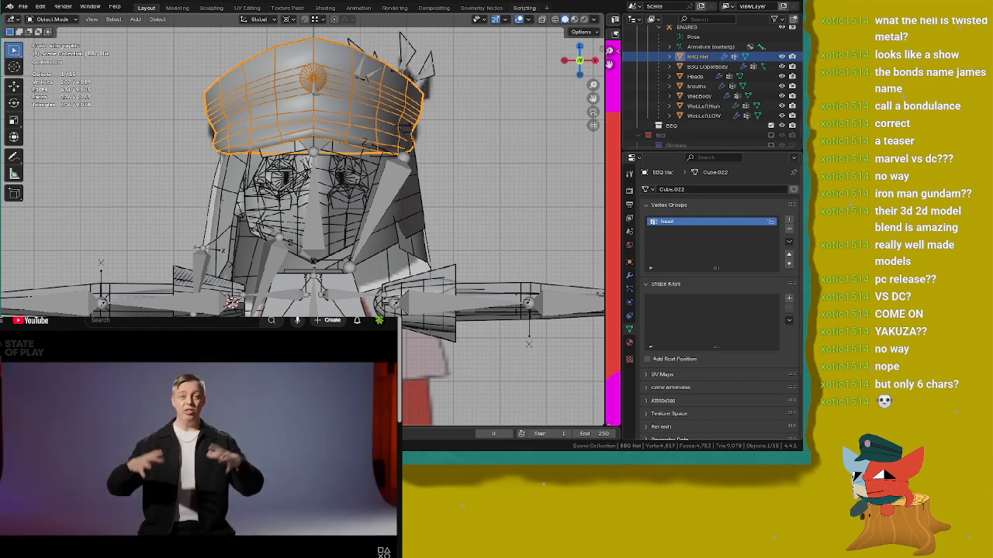
Step: Save the file and show the whole character in front view
mouse_move(258, 340)
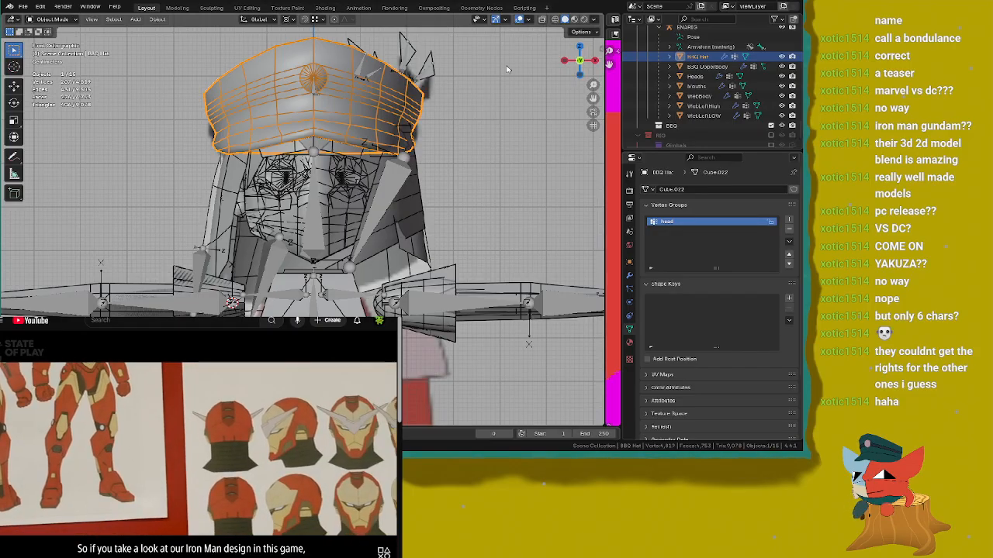
scroll(415, 133, "down", 5)
scroll(415, 133, "up", 2)
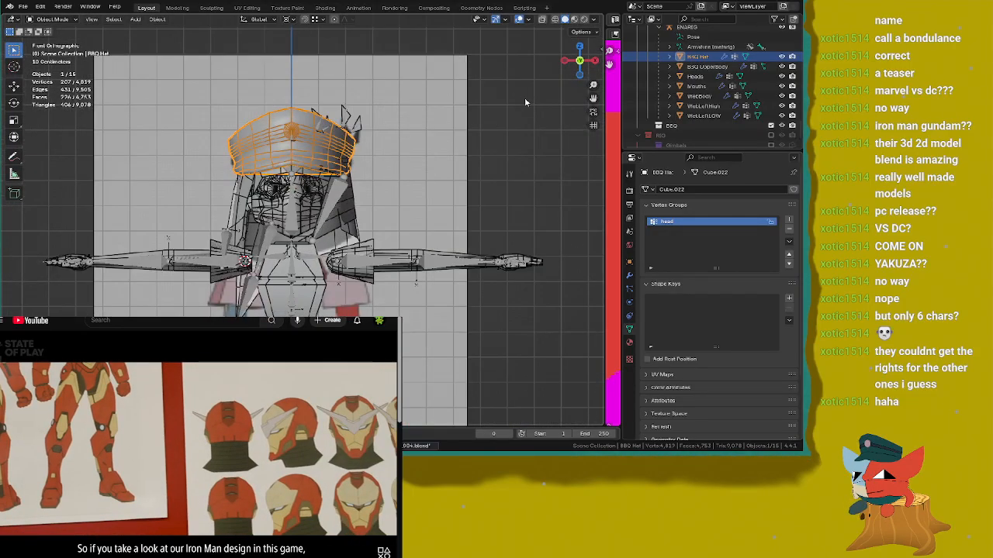
middle_click_drag(524, 97, 471, 411, "shift")
middle_click_drag(434, 310, 376, 184)
key("ctrl+s")
left_click(476, 185)
key("KP_1")
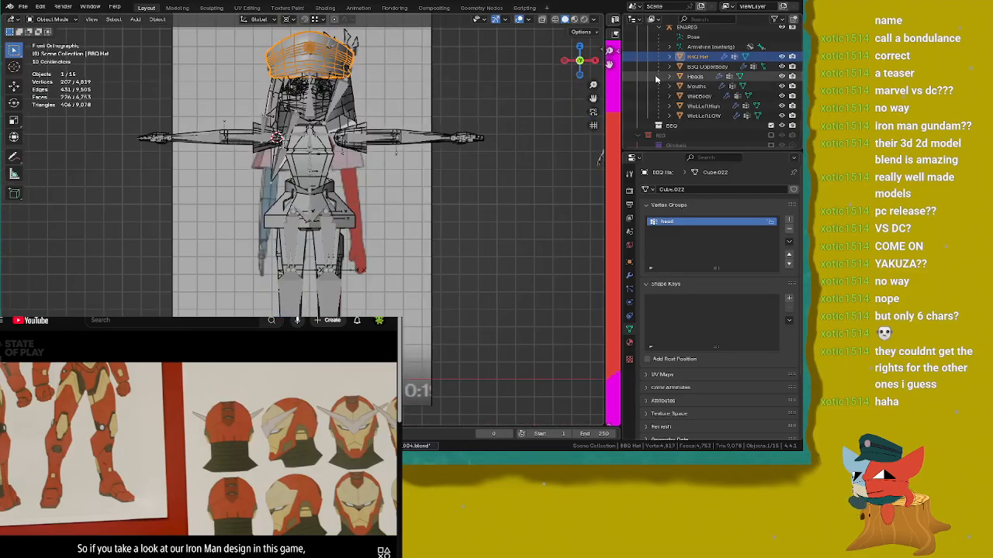
Step: Apply all transforms to the ENARIG armature, the BBQ Hat and the BBQ UpperBody
scroll(684, 58, "up", 3)
left_click(684, 63)
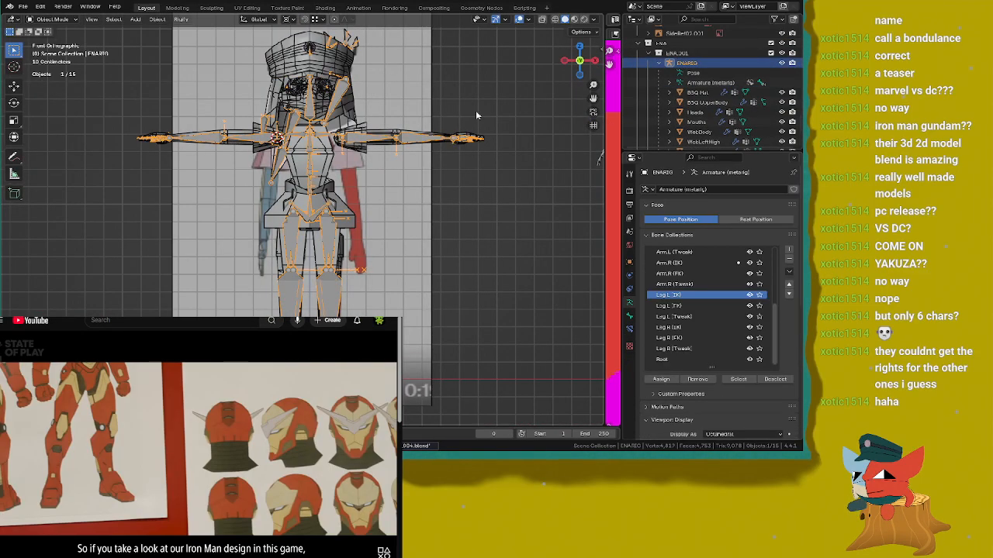
key("ctrl+a")
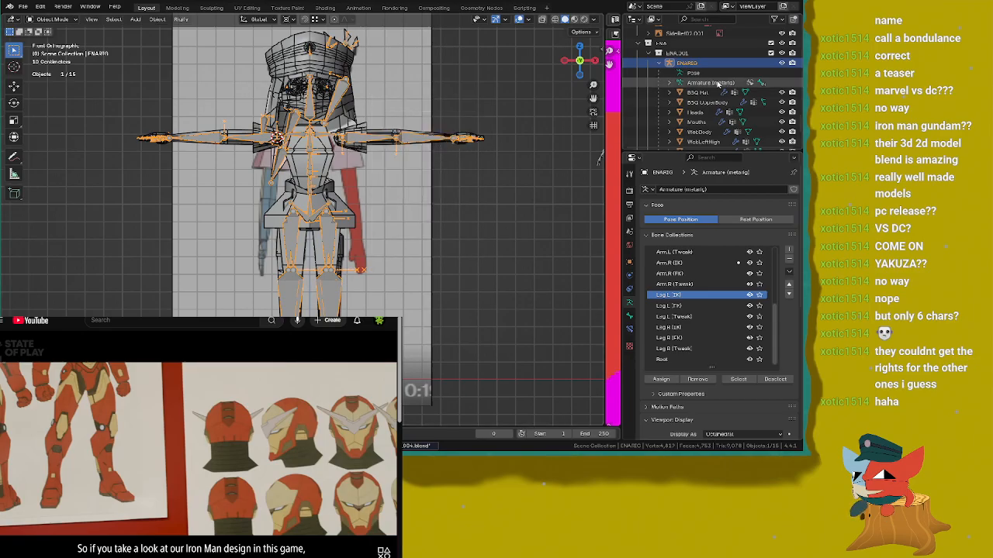
left_click(697, 91)
key("ctrl+a")
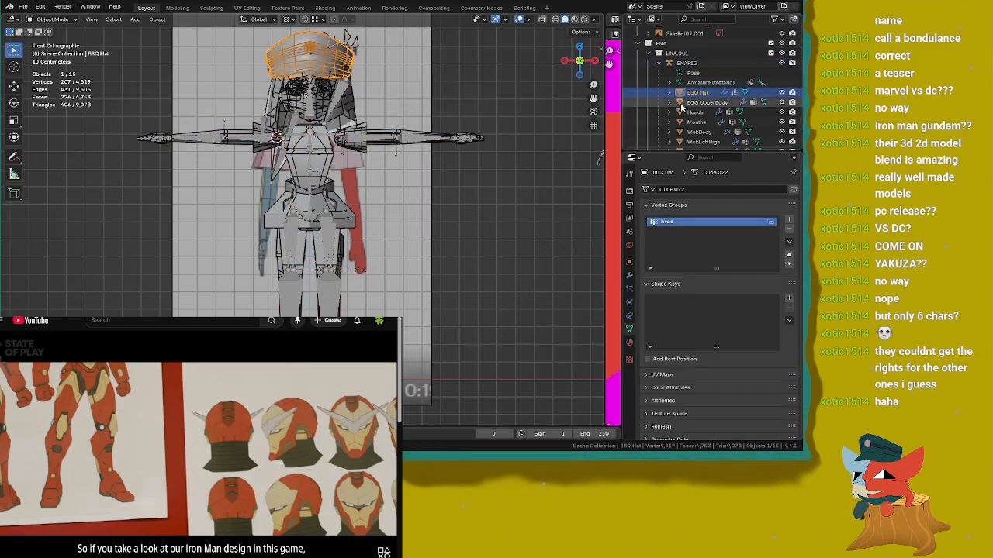
left_click(706, 102)
key("ctrl+a")
left_click(472, 117)
Step: Apply all transforms to the Heads and Mouths objects
left_click(696, 112)
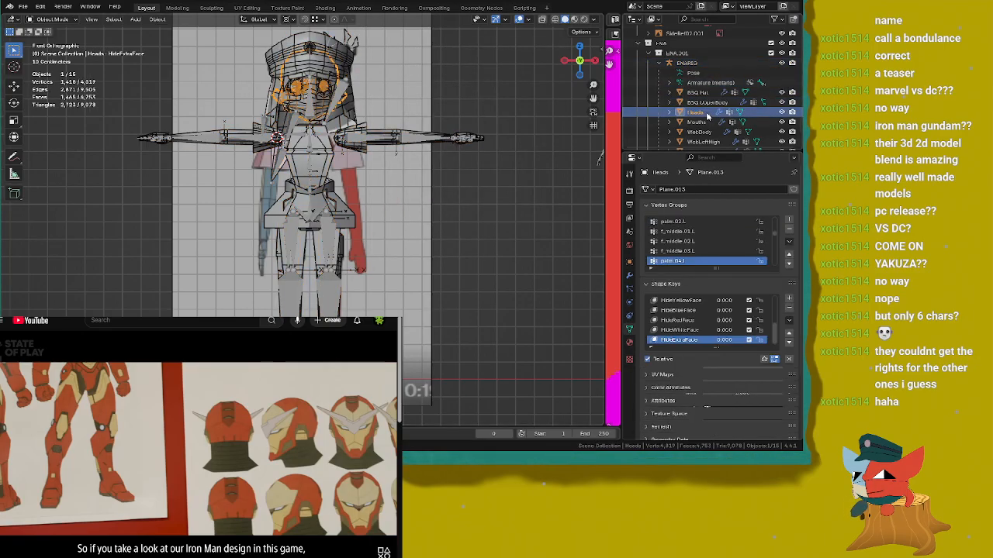
key("ctrl+a")
left_click(488, 116)
left_click(696, 121)
key("ctrl+a")
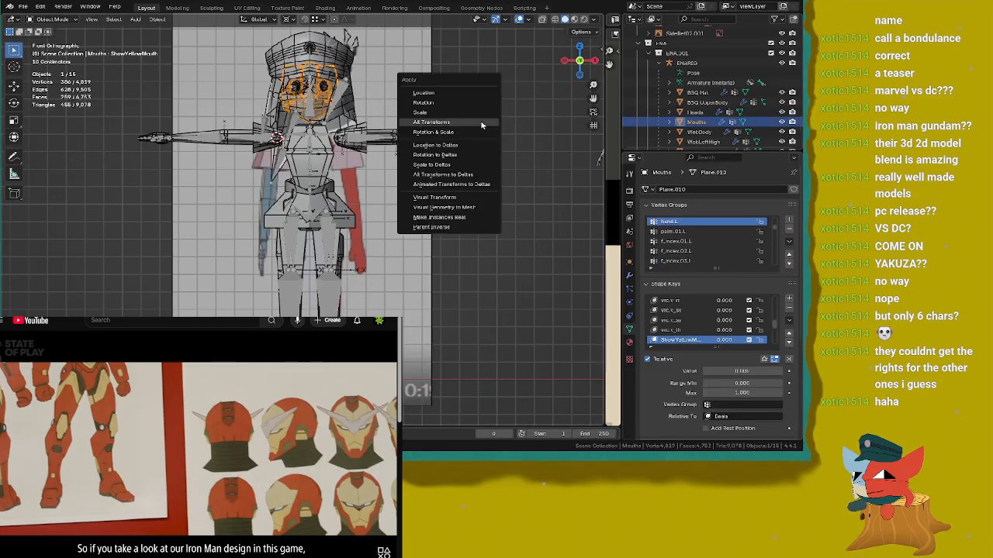
left_click(483, 122)
Step: Apply all transforms to the WebBody and WebLeftHigh objects
left_click(696, 132)
key("ctrl+a")
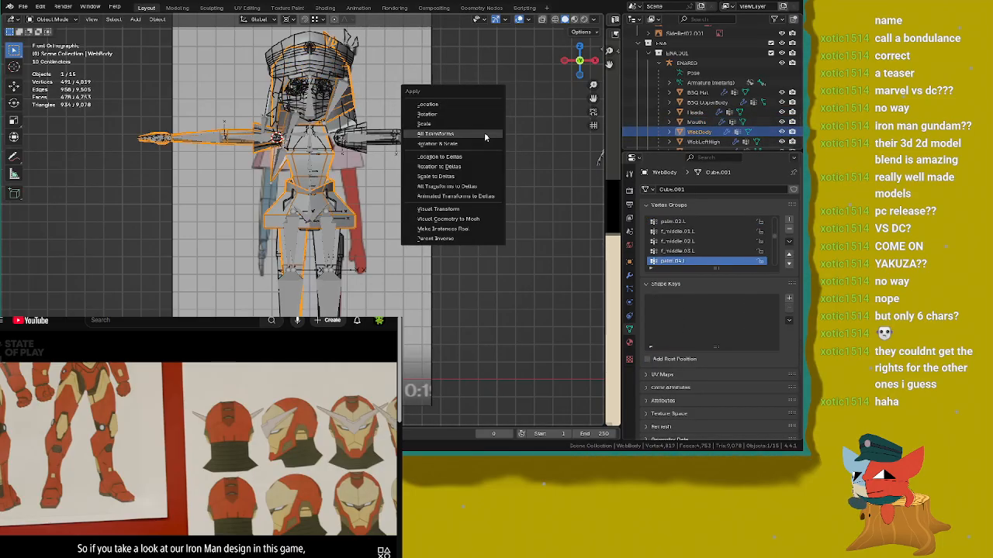
left_click(465, 129)
left_click(696, 142)
key("ctrl+a")
left_click(507, 131)
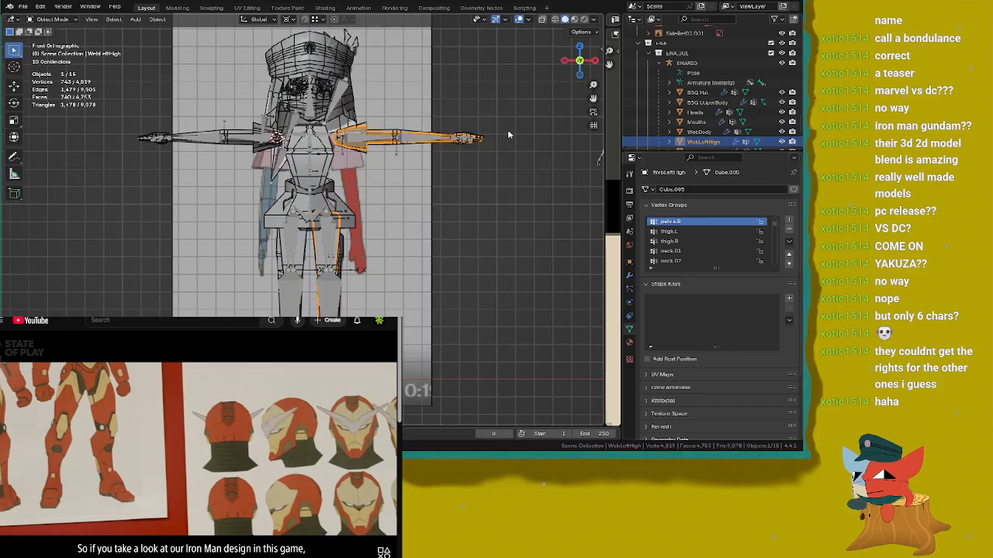
Step: Apply all transforms to the WebLeftLOW object and save the file
scroll(700, 100, "down", 3)
left_click(700, 98)
key("ctrl+a")
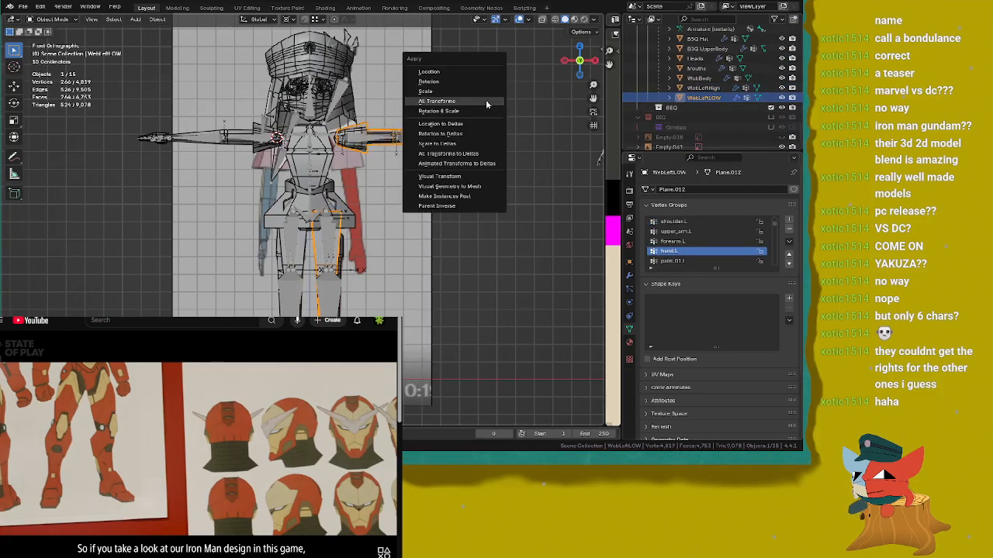
left_click(435, 123)
key("ctrl+s")
left_click(506, 121)
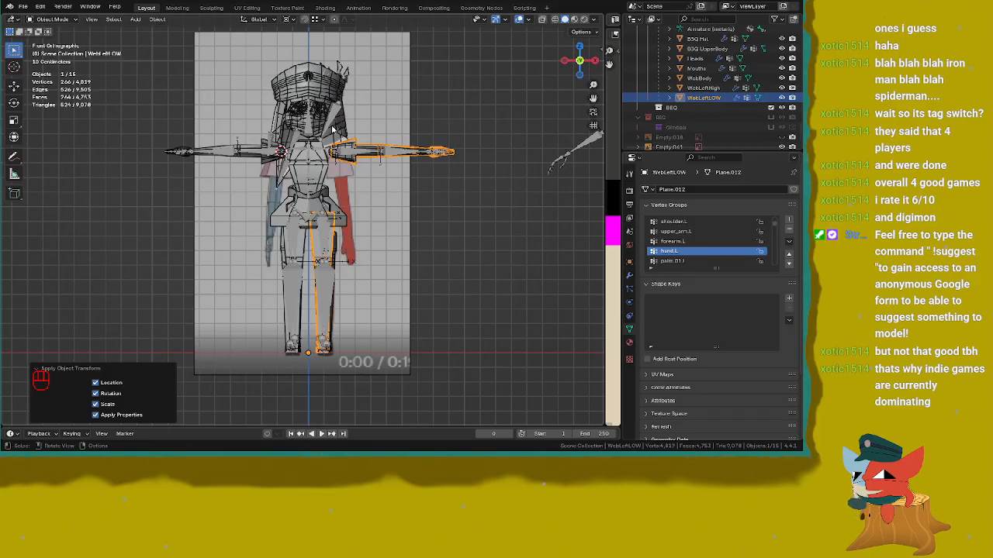
Step: Put the ENARIG armature into Pose Mode and clear all pose transforms on every bone
scroll(332, 126, "up", 5)
middle_click_drag(339, 74, 477, 158)
scroll(404, 140, "down", 3)
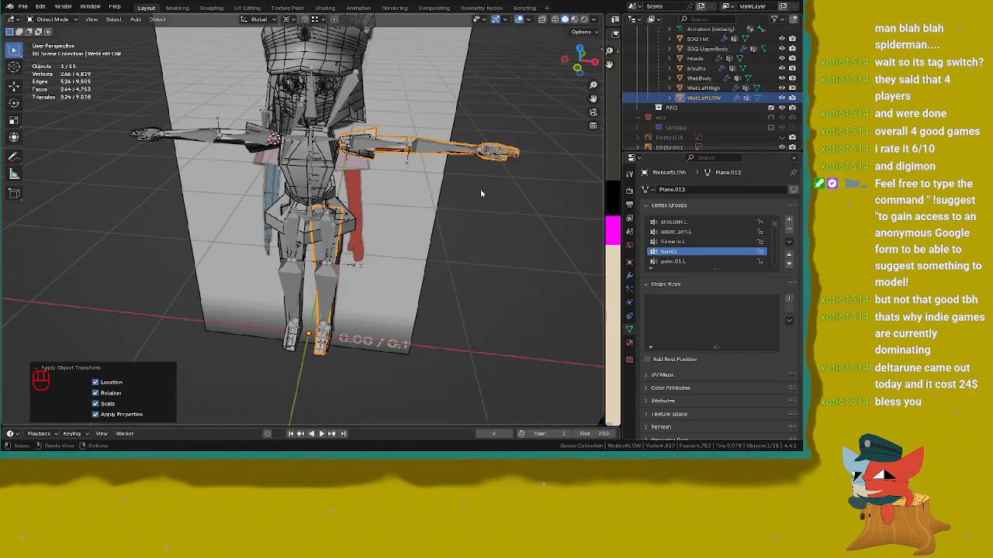
scroll(473, 210, "down", 2)
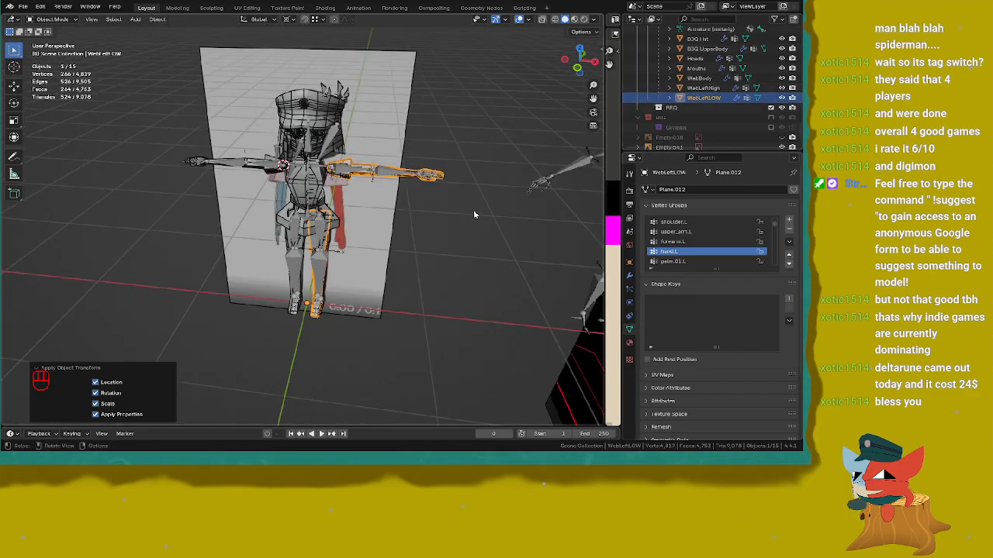
middle_click_drag(474, 209, 475, 208)
scroll(475, 207, "up", 2)
left_click(228, 148)
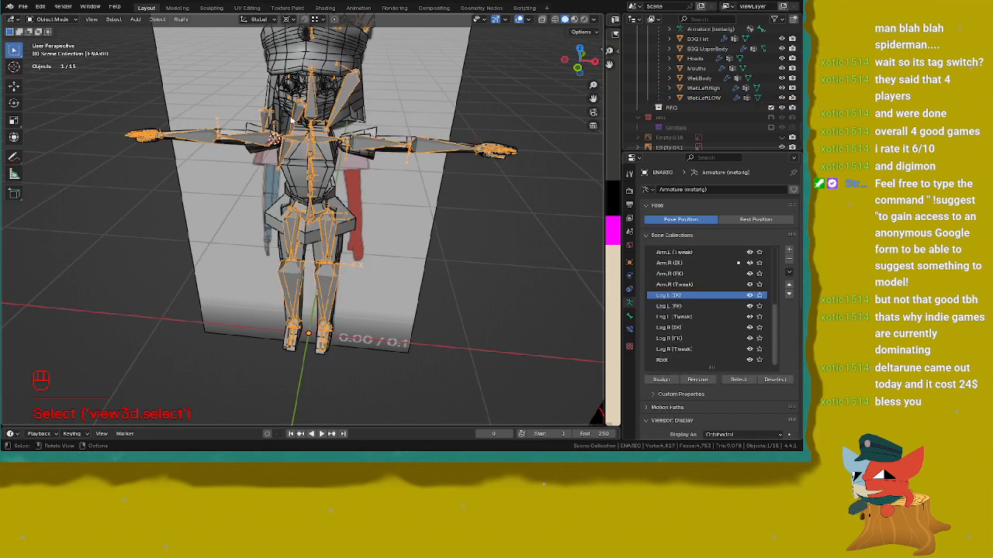
left_click(52, 19)
left_click(54, 52)
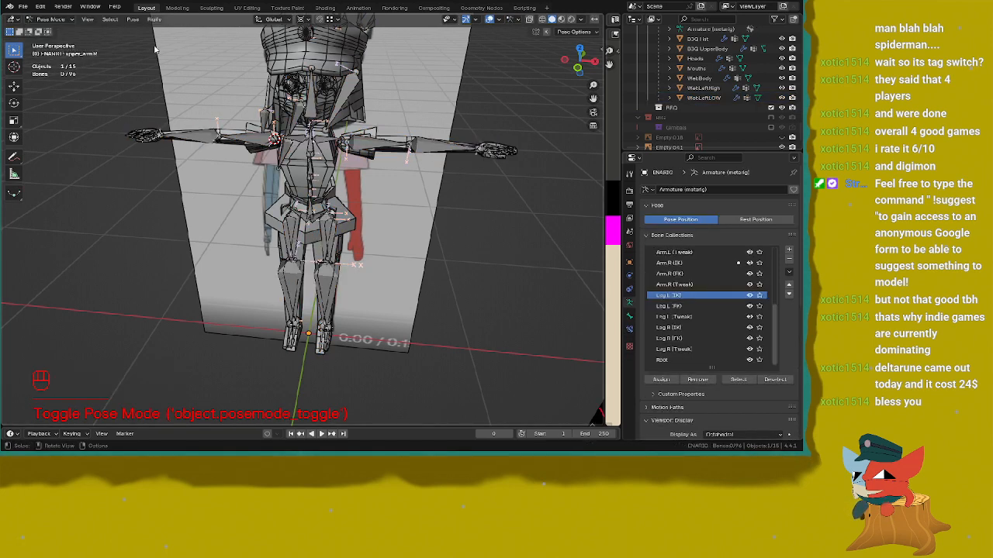
key("a")
key("q")
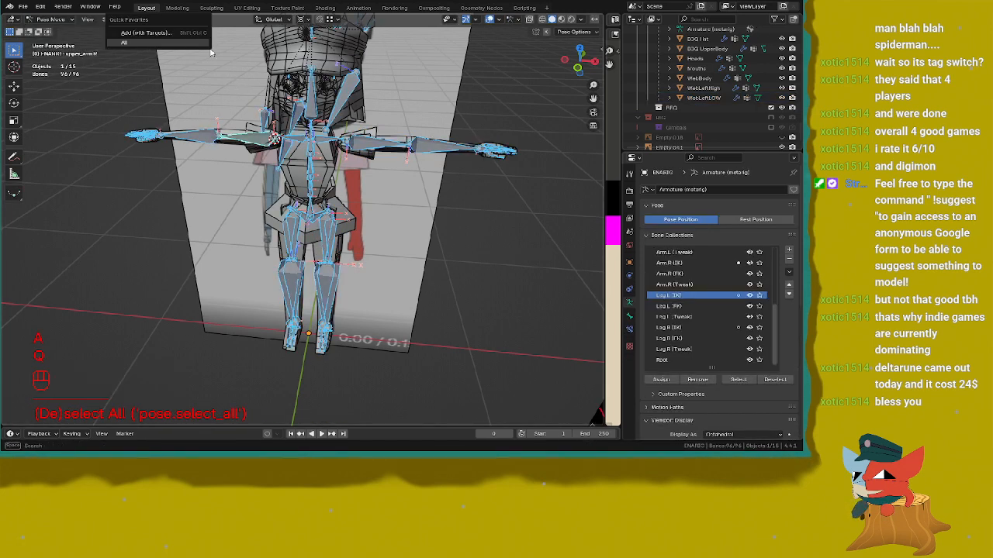
left_click(158, 42)
Step: Save the file, return the armature to Object Mode in front view, and save again
key("ctrl+s")
scroll(196, 97, "down", 4)
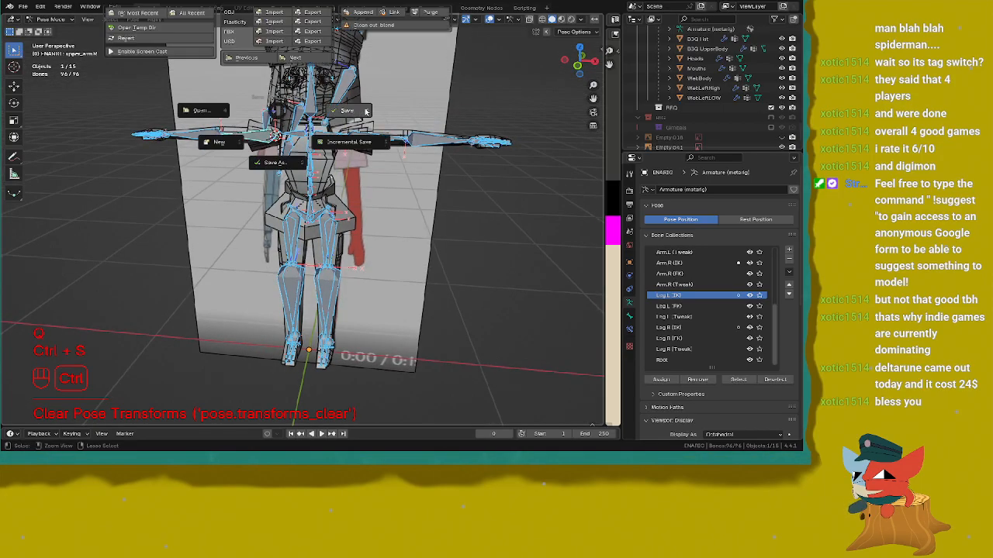
key("Tab")
key("shift+Tab")
key("KP_1")
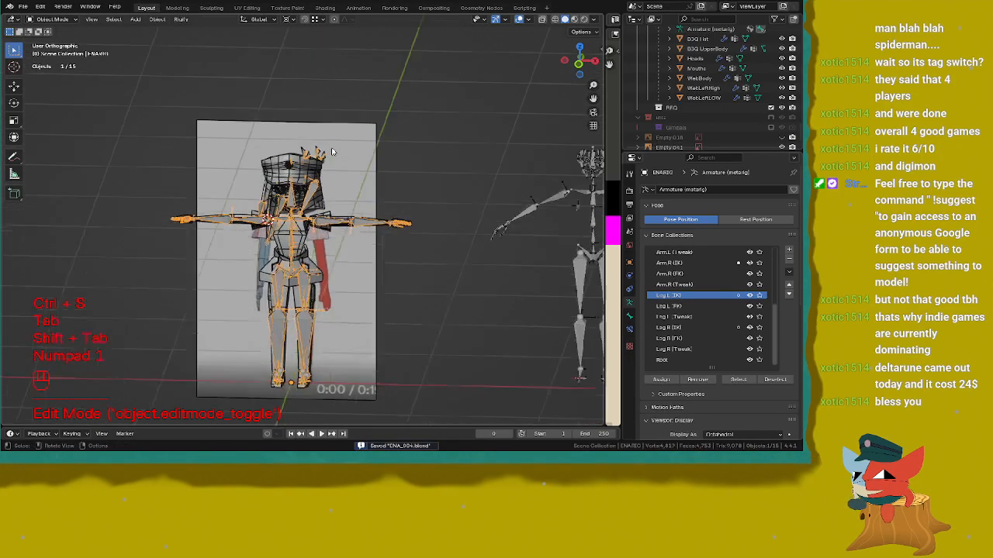
scroll(332, 151, "down", 3)
key("ctrl+s")
scroll(417, 138, "up", 3)
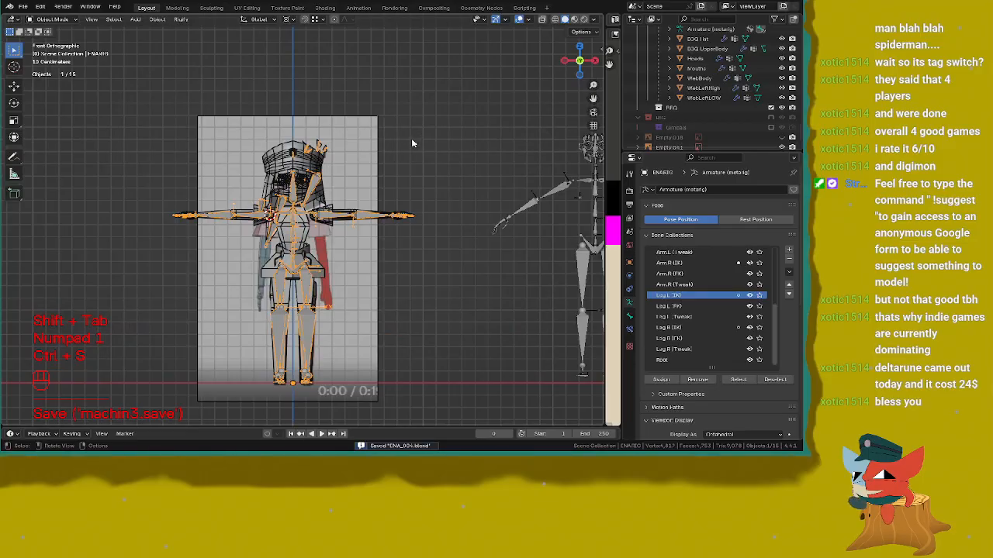
Step: Check which materials are assigned to BBQ Hat, BBQ UpperBody, Heads, Mouths and WebBody
left_click(708, 99)
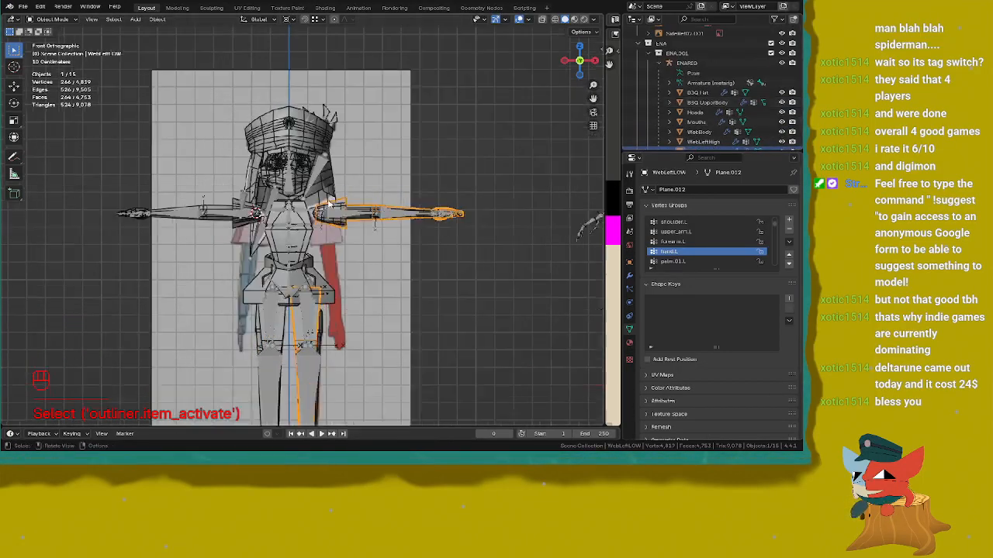
left_click(714, 92)
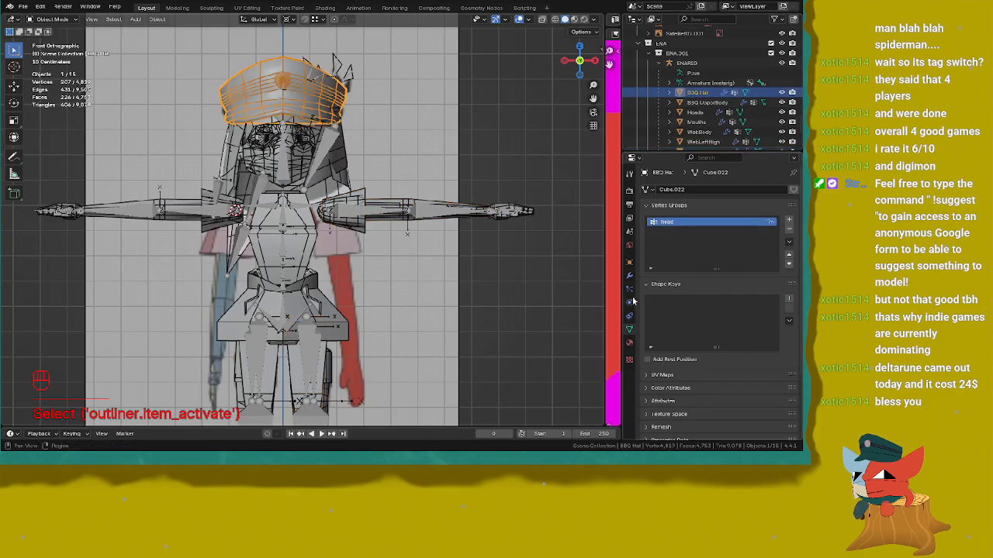
left_click(629, 341)
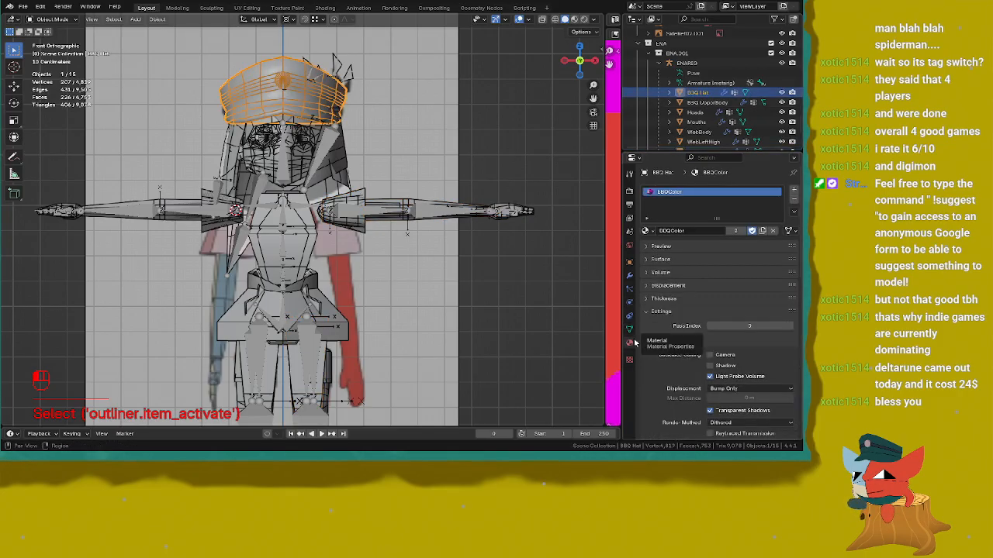
left_click(699, 104)
left_click(698, 113)
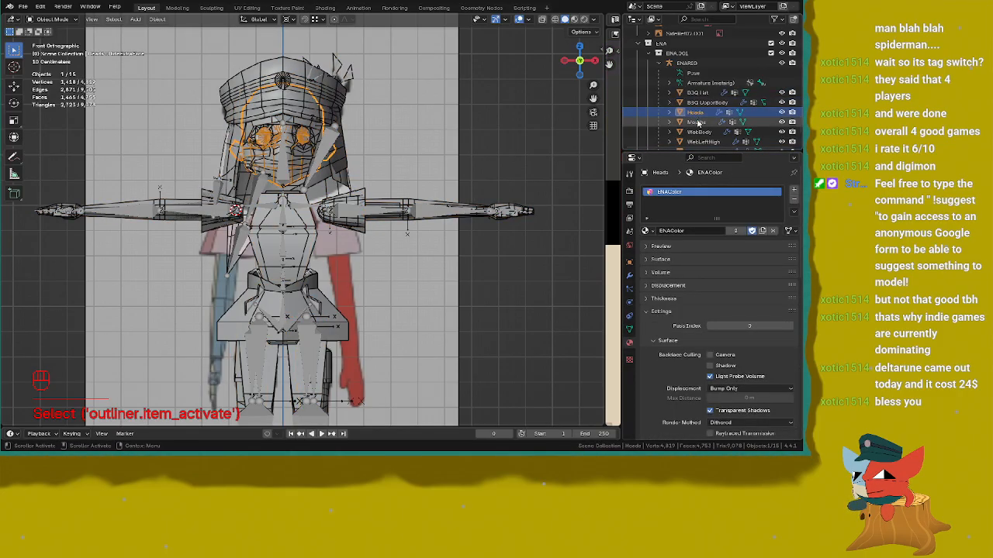
left_click(698, 123)
left_click(700, 132)
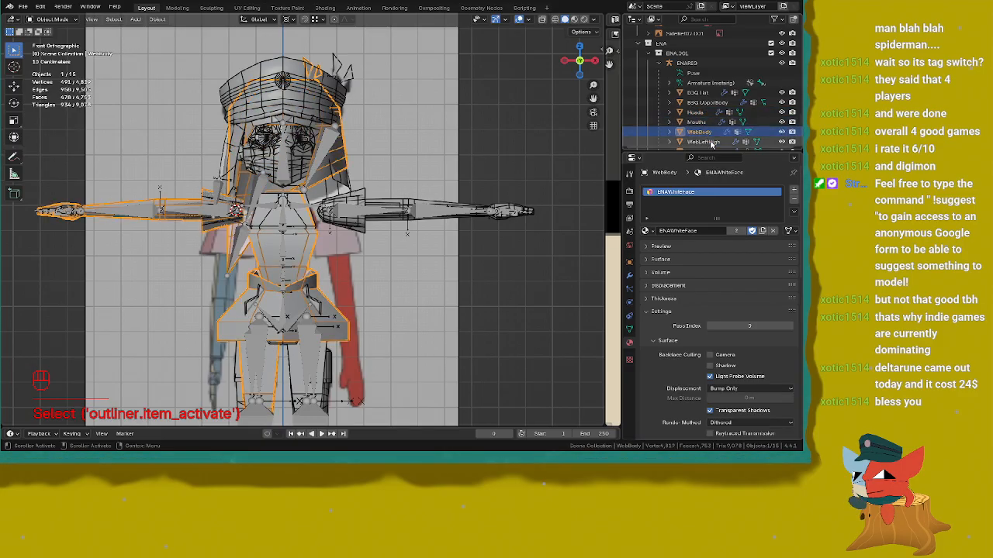
Step: Assign the ENAColor material to WebBody and select the WebLeftHigh object
scroll(702, 131, "down", 1)
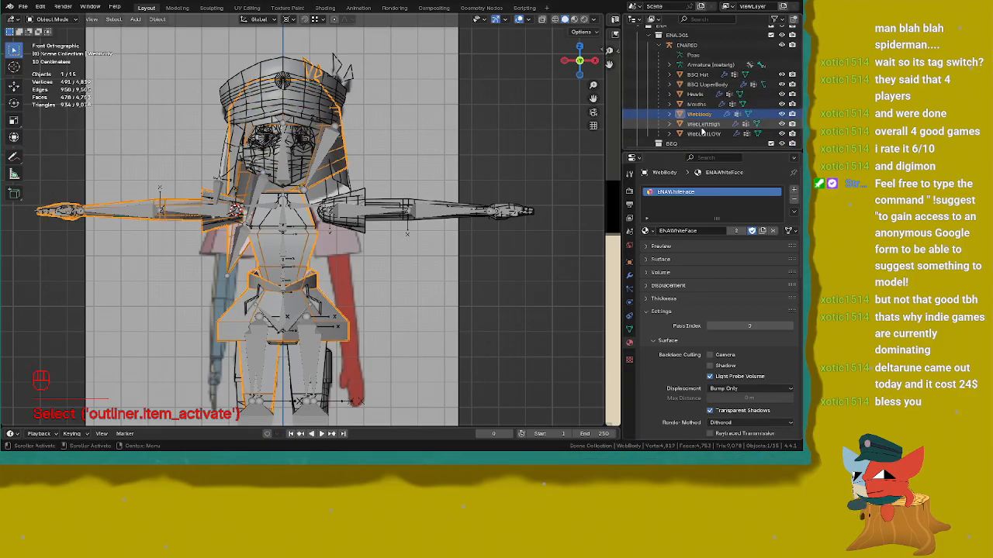
left_click(647, 230)
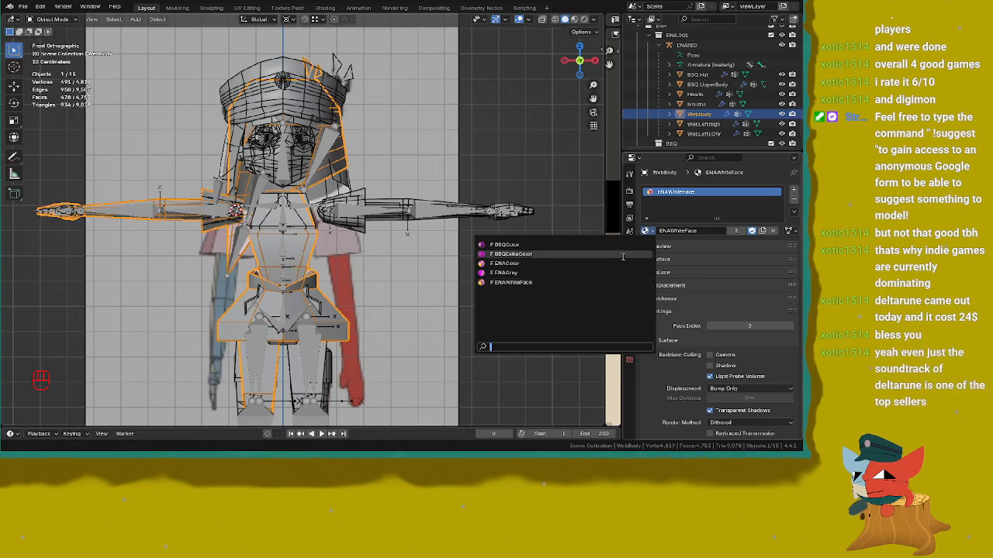
key("Down")
key("Down")
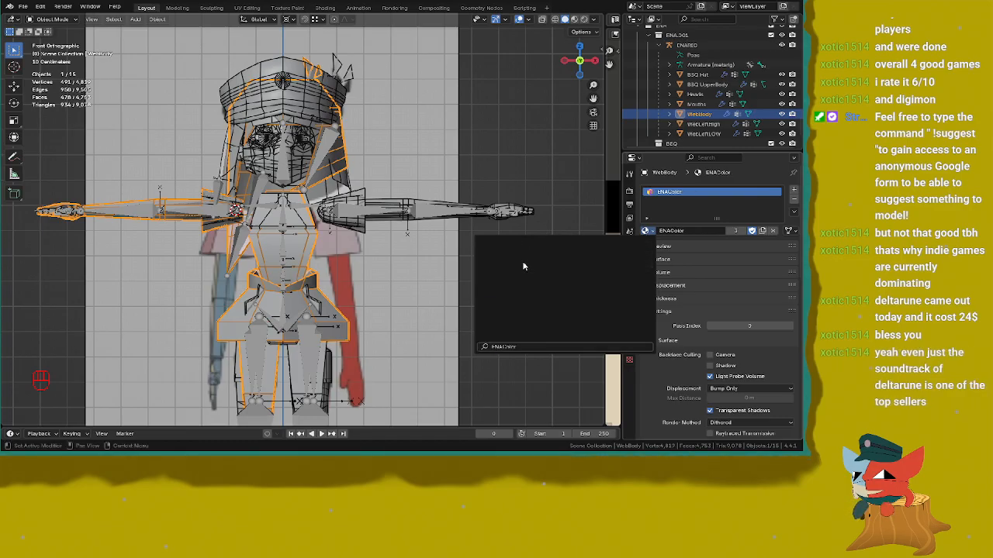
key("Return")
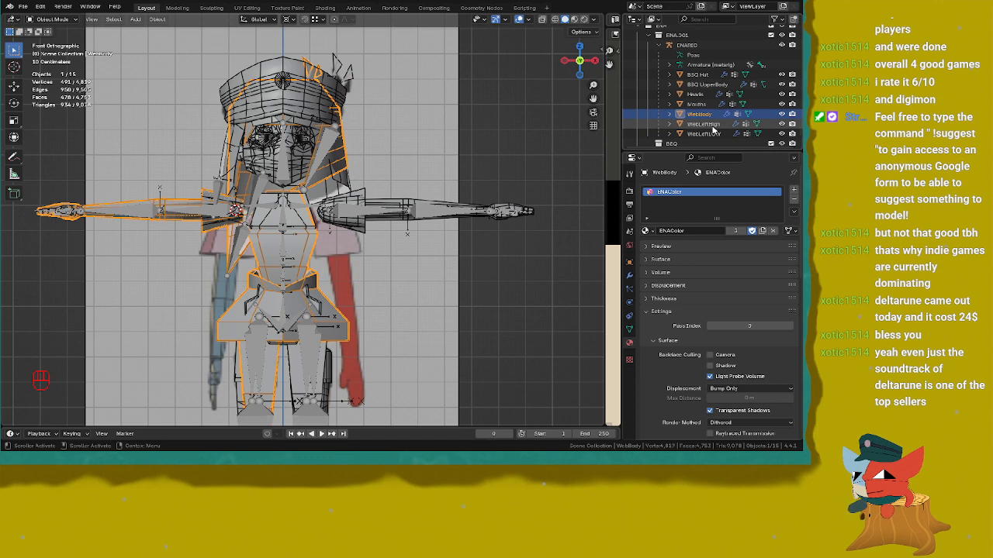
left_click(712, 129)
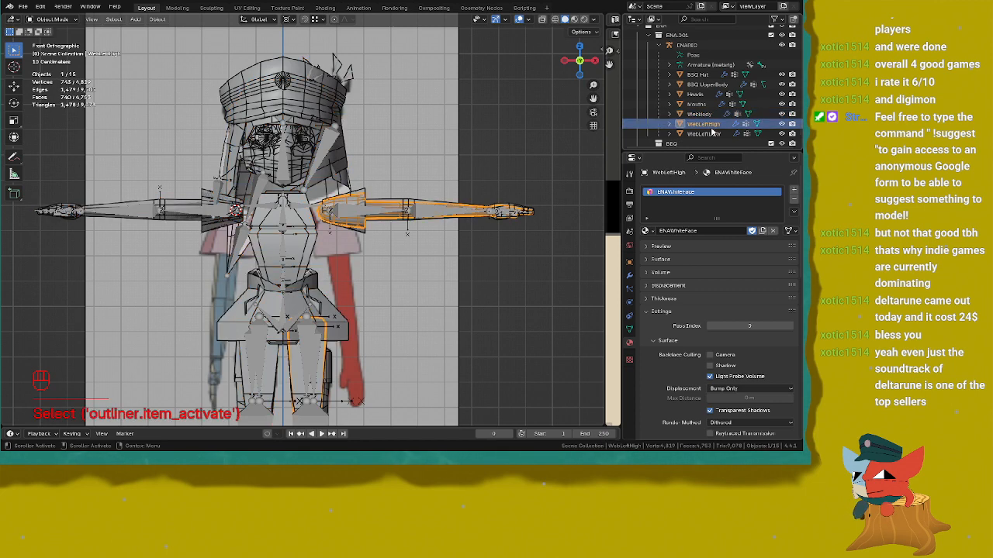
Step: Assign the ENAColor material to WebLeftHigh, check the material on WebLeftLOW, and save the file
left_click(647, 232)
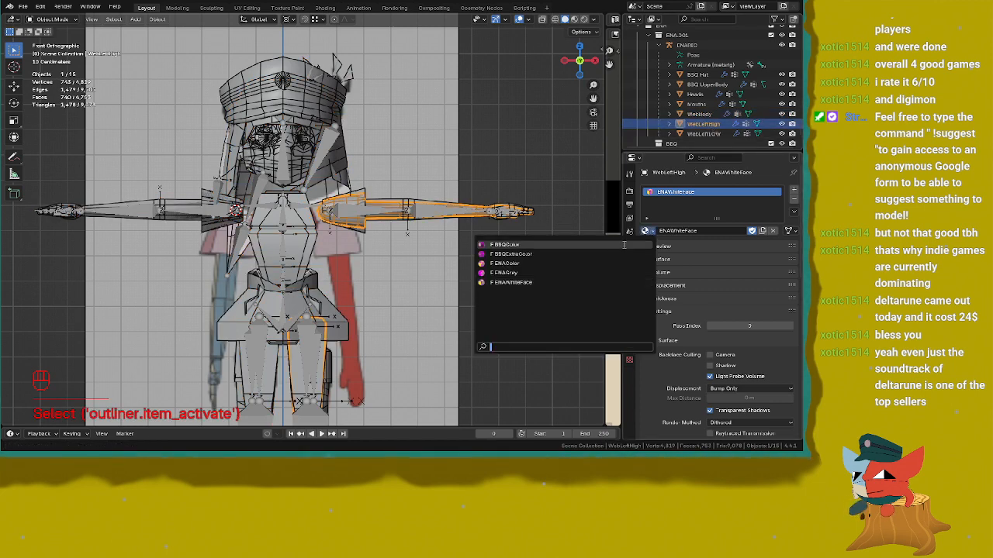
left_click(580, 273)
left_click(702, 134)
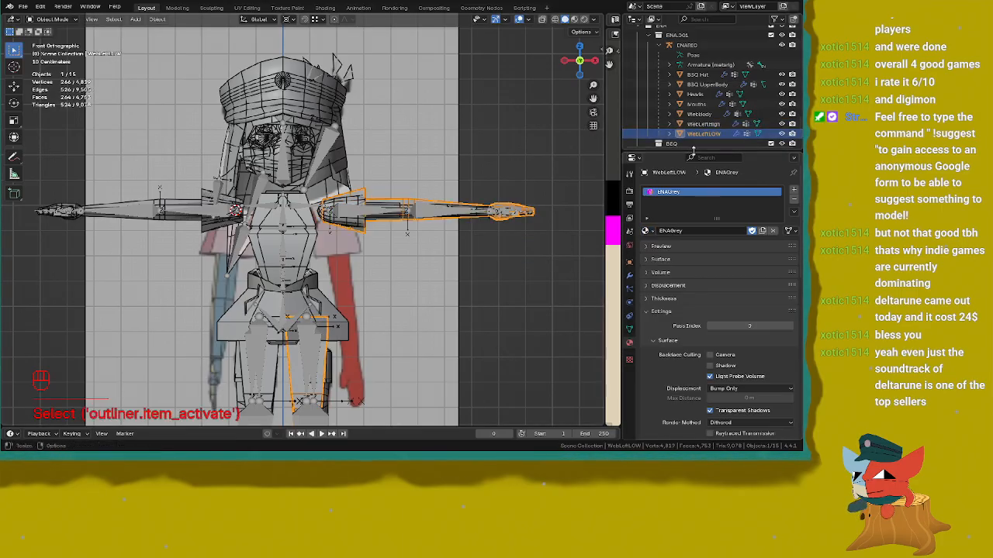
scroll(383, 155, "down", 2)
key("ctrl+s")
Step: Switch the viewport to Material Preview shading and examine the materials on the character's face
scroll(382, 155, "up", 4)
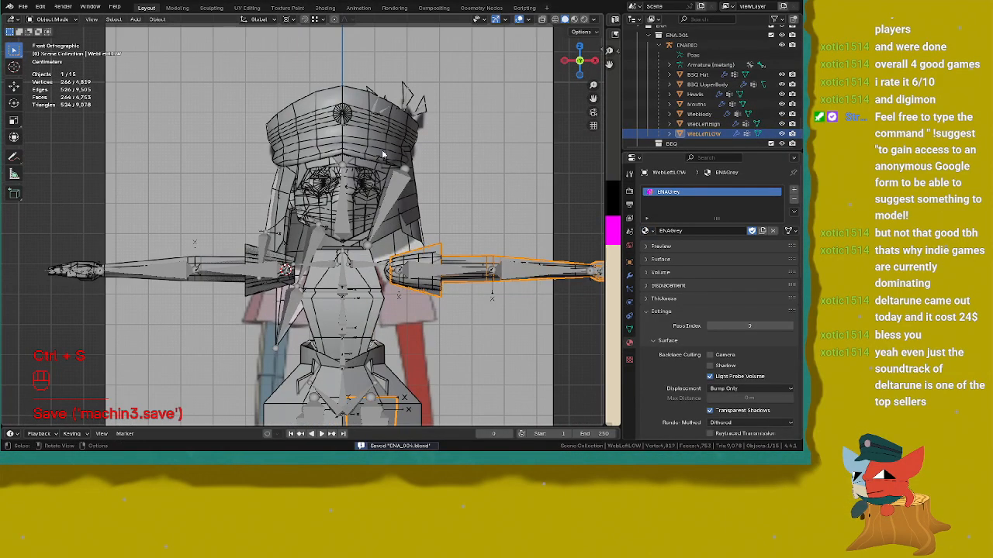
key("z")
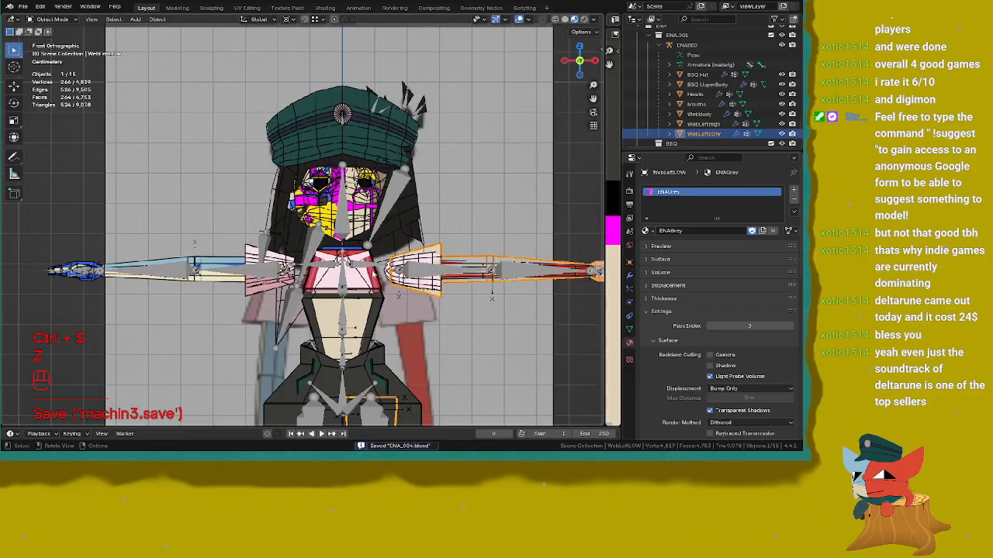
scroll(358, 239, "up", 4)
middle_click_drag(359, 239, 362, 265, "shift")
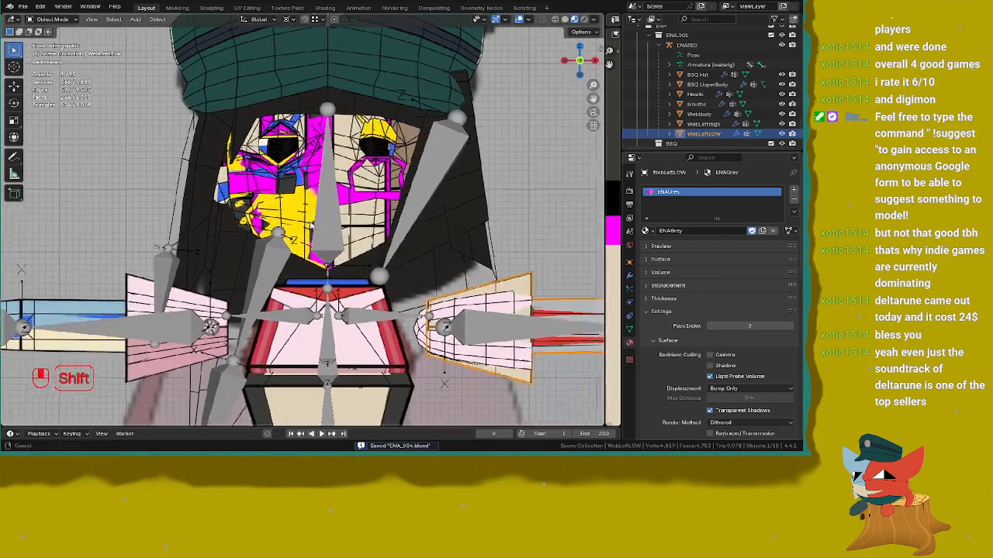
scroll(346, 185, "up", 3)
middle_click_drag(346, 185, 307, 218, "shift")
left_click_drag(307, 218, 314, 171)
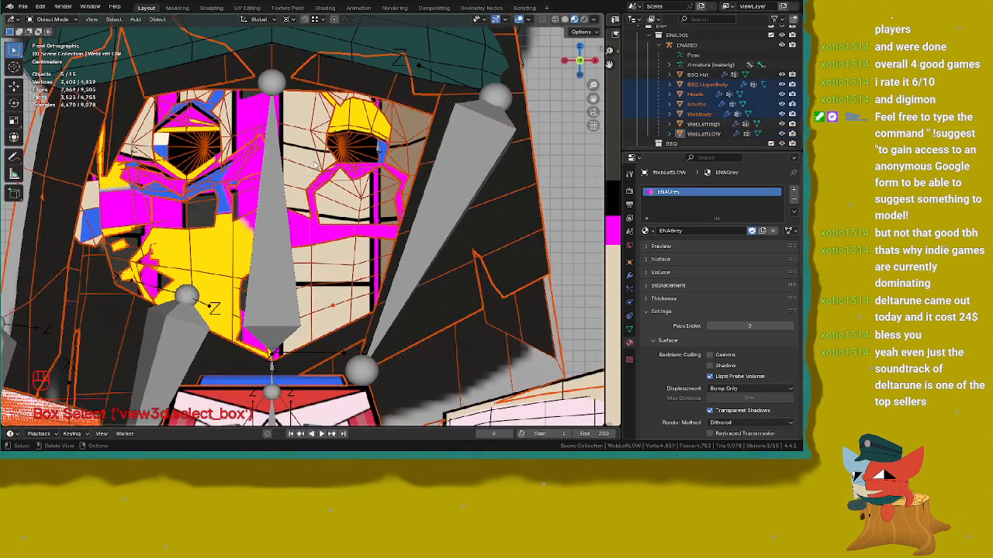
scroll(316, 165, "down", 4)
scroll(316, 165, "up", 3)
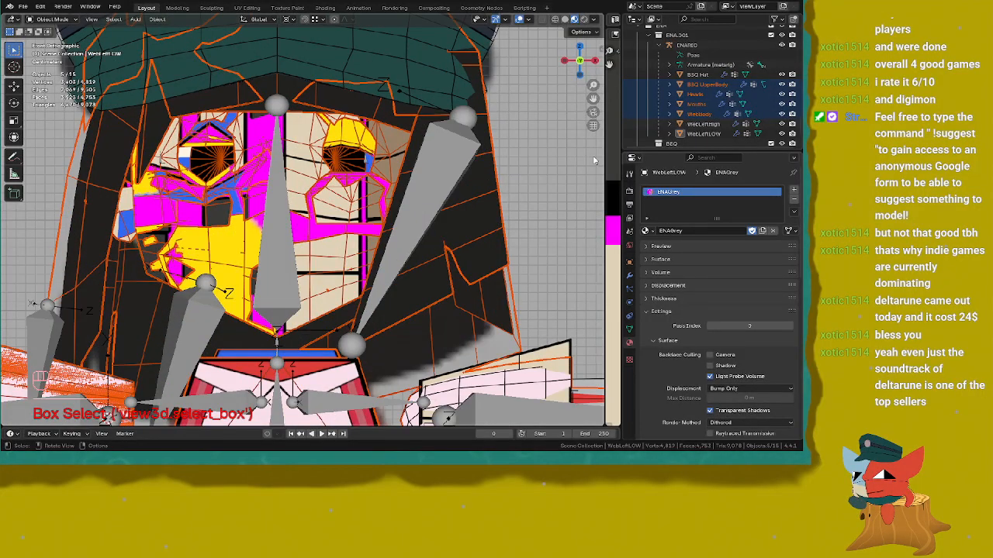
Step: Assign the BBQColor material to the Heads object
left_click(695, 94)
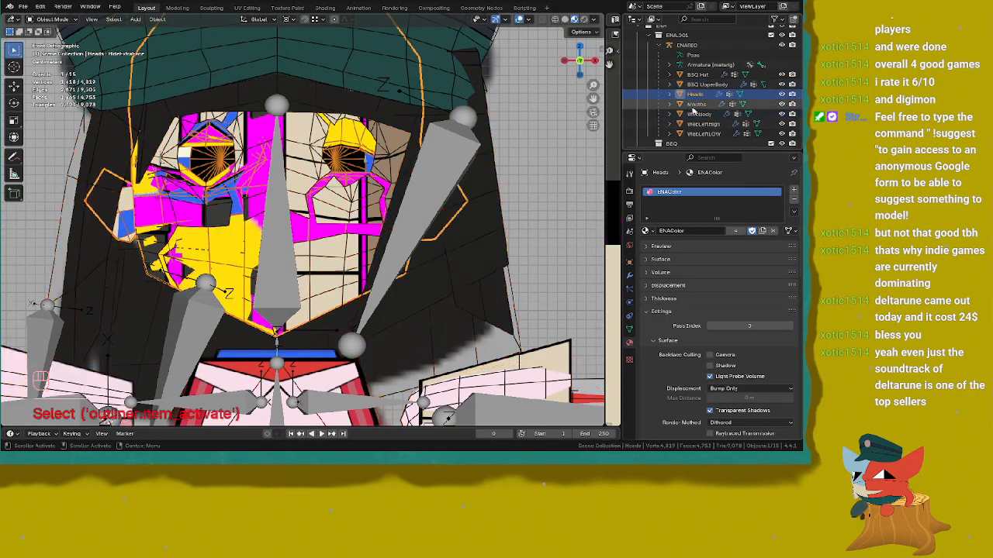
left_click(646, 231)
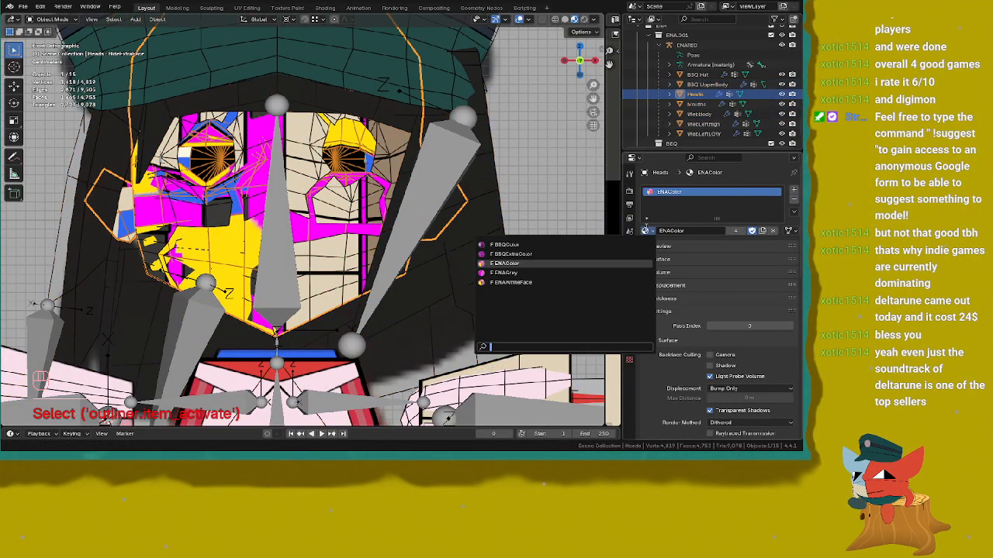
left_click(512, 245)
middle_click_drag(445, 200, 454, 208, "shift")
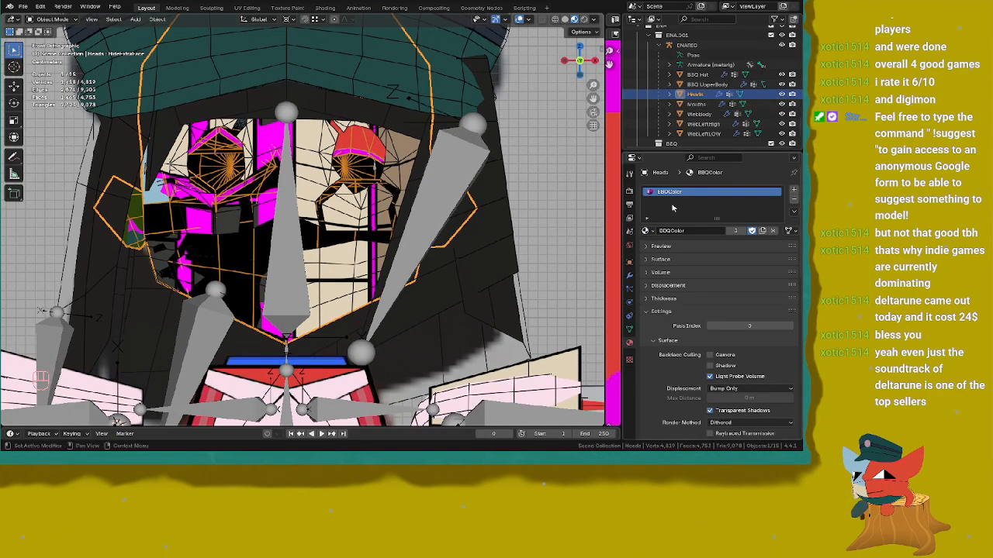
Step: Try the BBQExtraColor material on Heads, set it back to BBQColor, and save the file
left_click(645, 230)
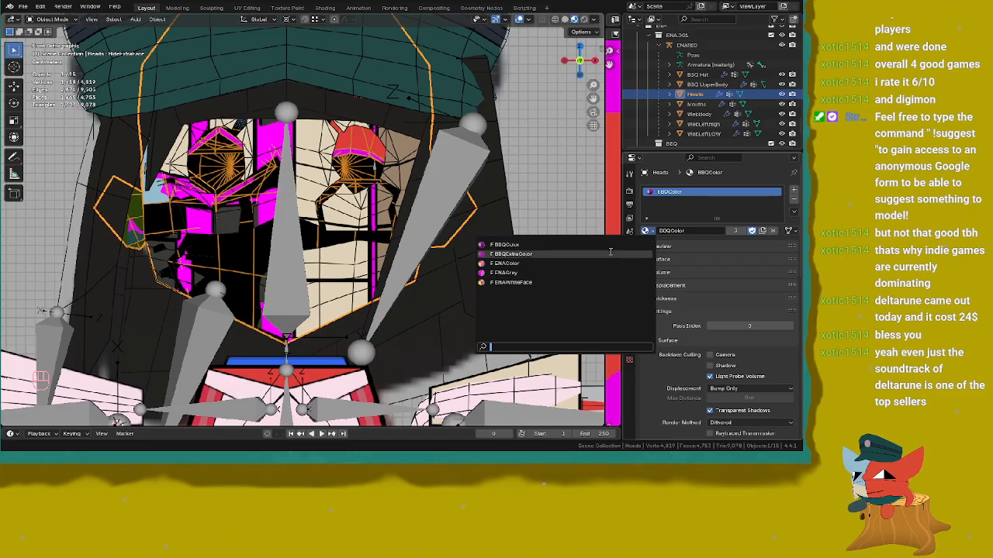
left_click(611, 253)
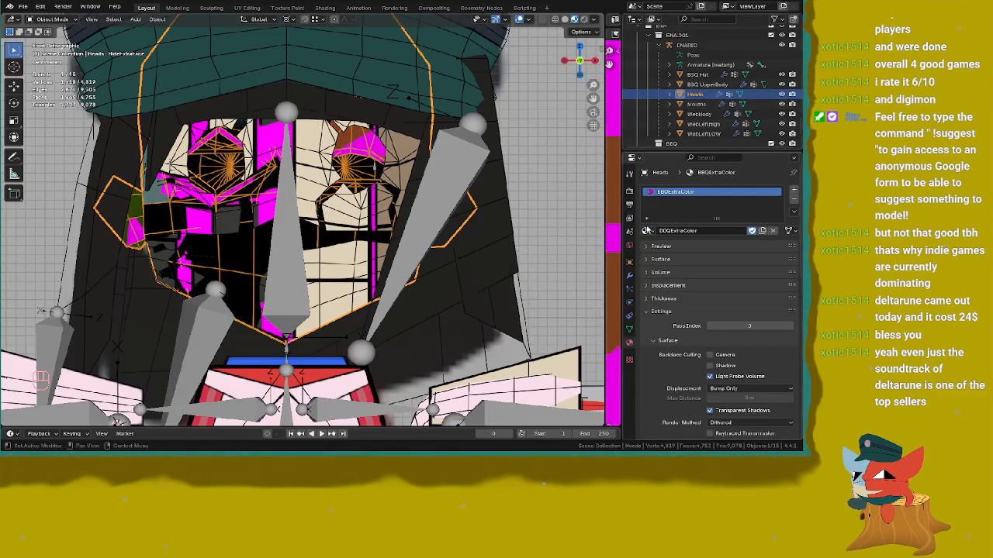
left_click(647, 230)
left_click(581, 242)
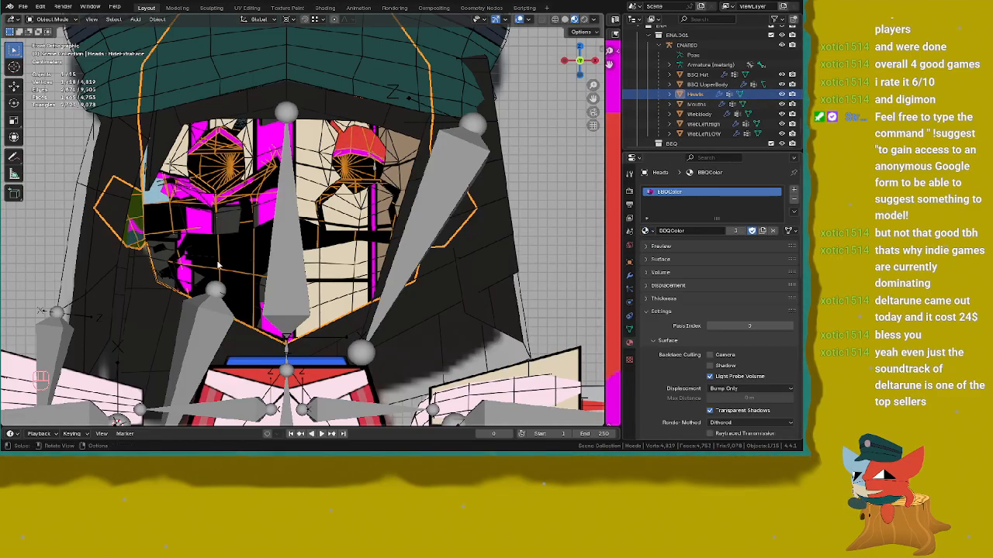
middle_click_drag(272, 256, 272, 221, "ctrl")
key("ctrl+s")
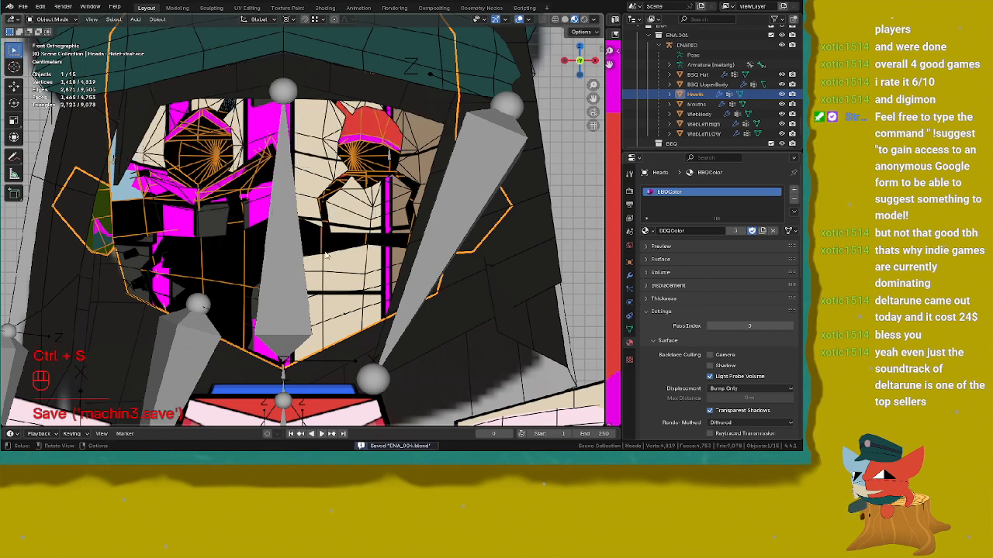
Step: Set the HideBlueFace and HideYellowFace shape keys of the Heads object to 1
left_click(630, 328)
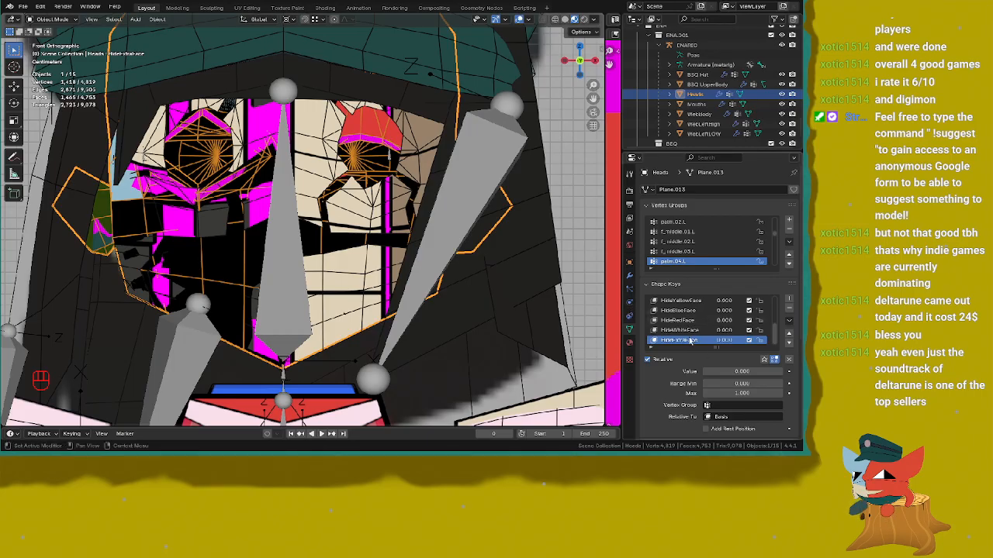
left_click_drag(726, 373, 704, 373)
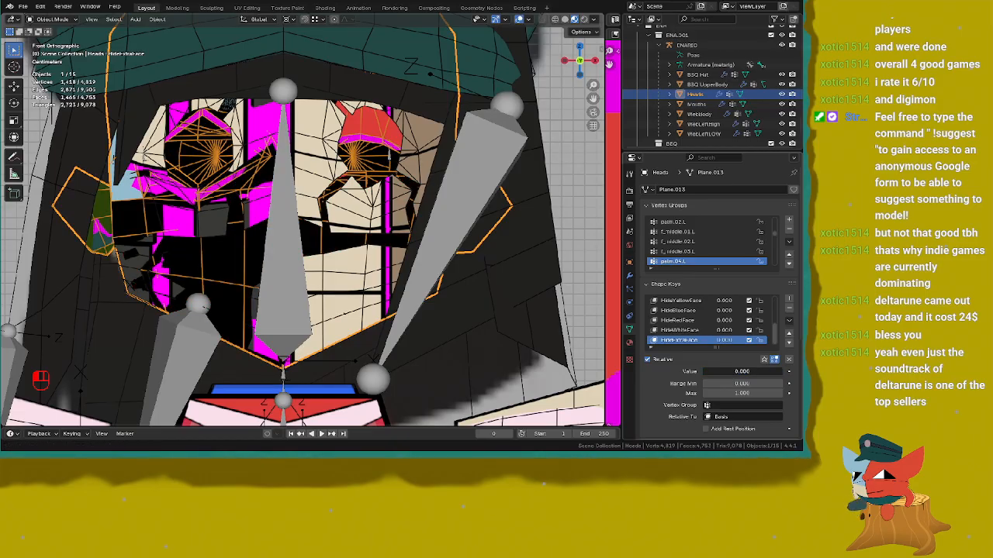
left_click(678, 310)
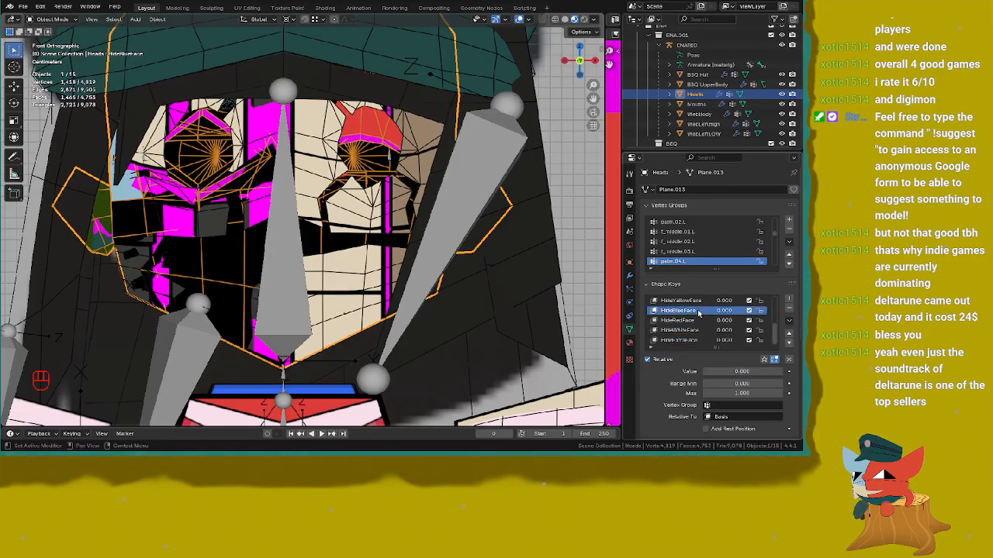
double_click(742, 372)
type("1")
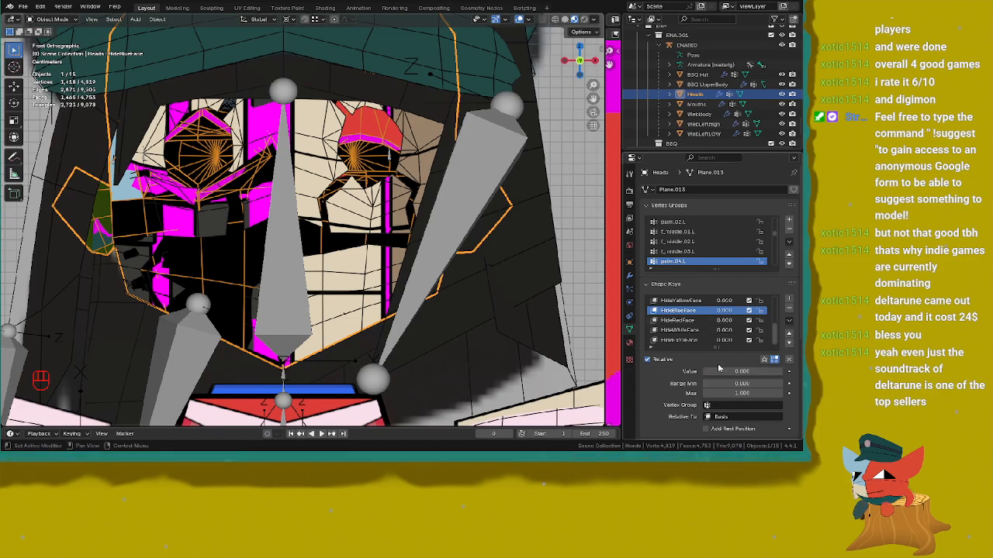
key("Return")
scroll(681, 330, "up", 2)
left_click(680, 322)
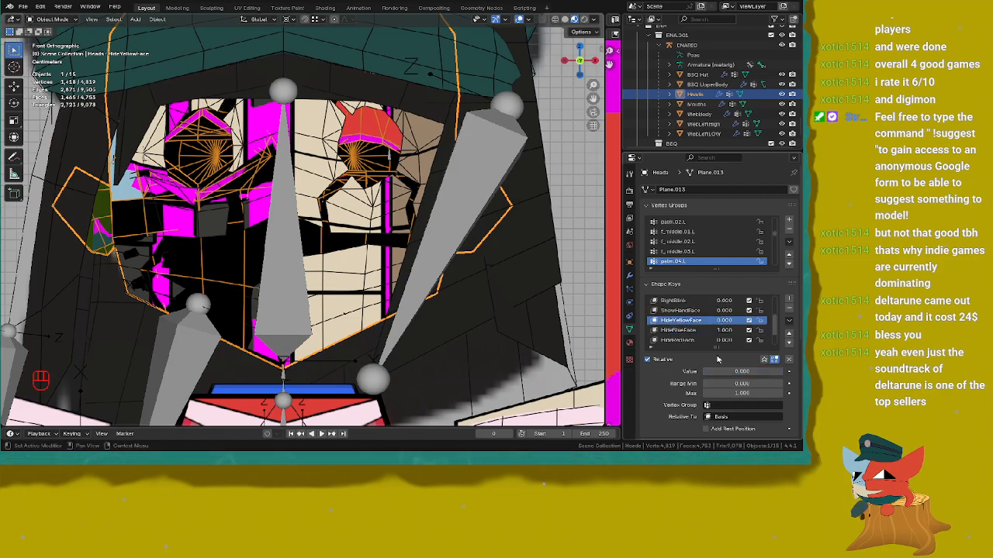
left_click_drag(721, 371, 781, 372)
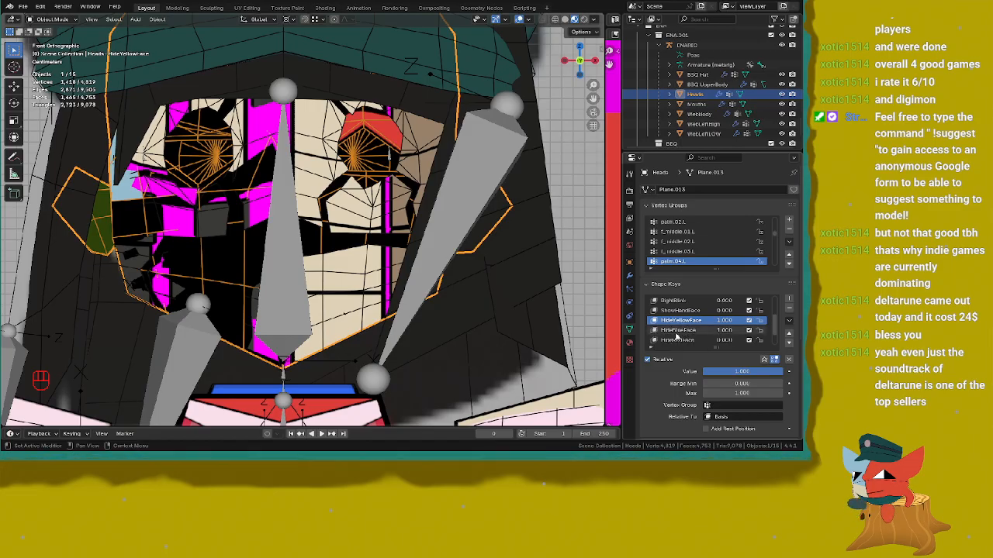
Step: Try the HideExtraFace shape key of Heads at 1, check HideWhiteFace, and return HideExtraFace to 0
scroll(675, 331, "down", 2)
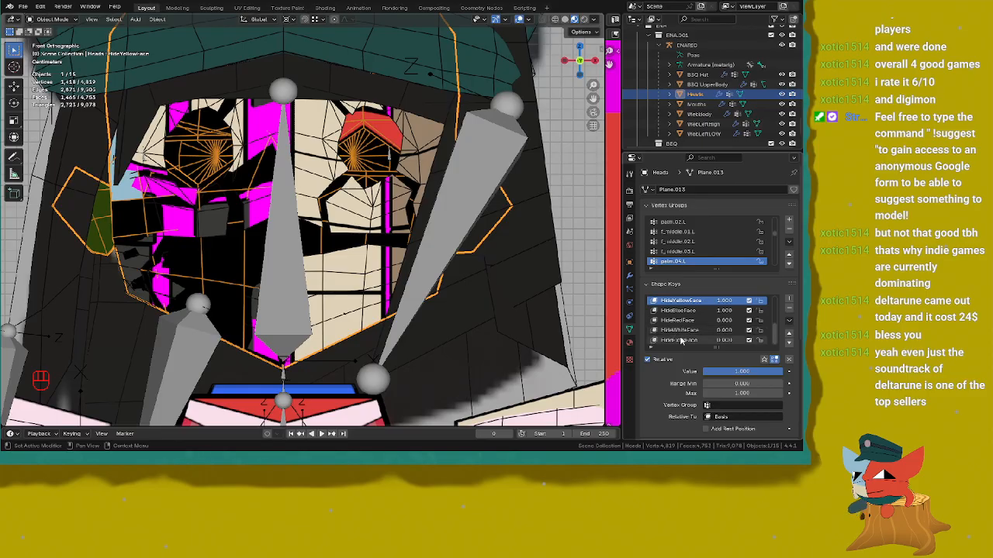
left_click(678, 340)
left_click_drag(711, 372, 782, 372)
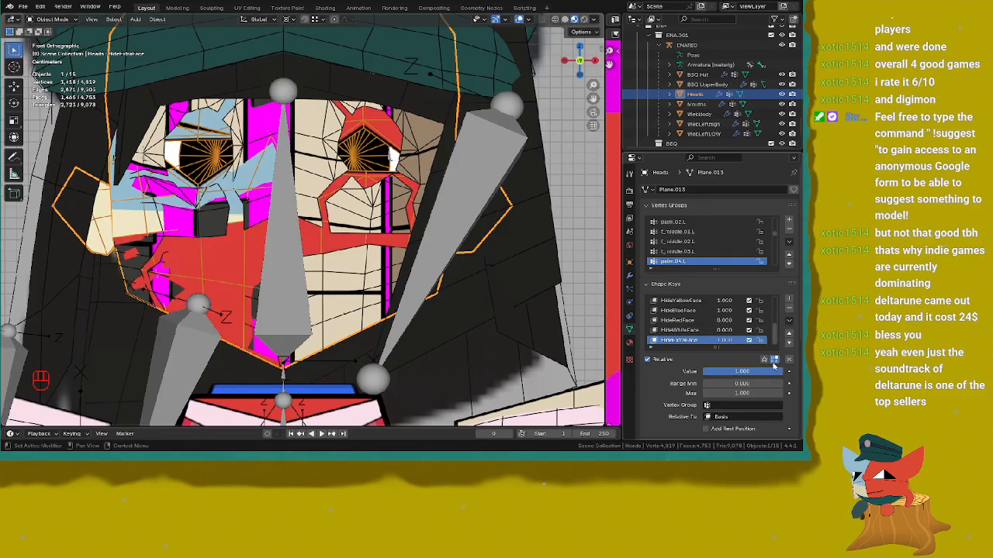
left_click(679, 329)
mouse_move(710, 372)
left_mouse_down()
mouse_move(776, 372)
mouse_move(711, 372)
left_mouse_up()
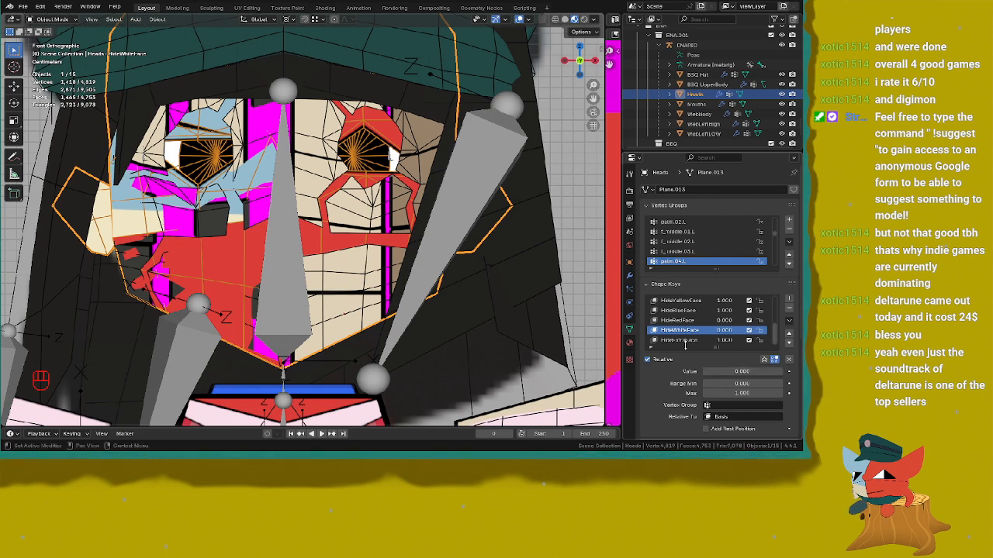
left_click(678, 339)
left_click_drag(766, 372, 710, 371)
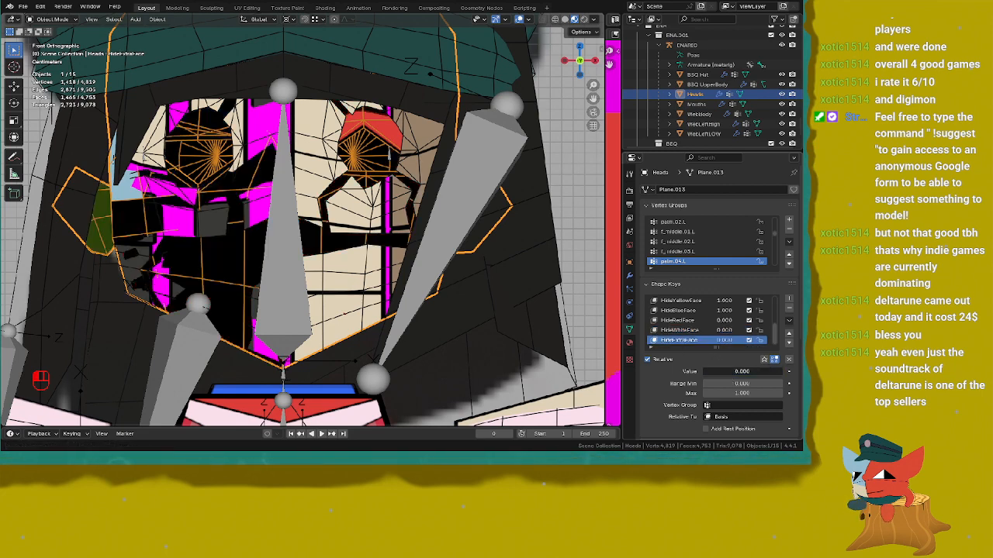
Step: Hide the Heads object and assign the BBQColor material to Mouths
left_click(782, 94)
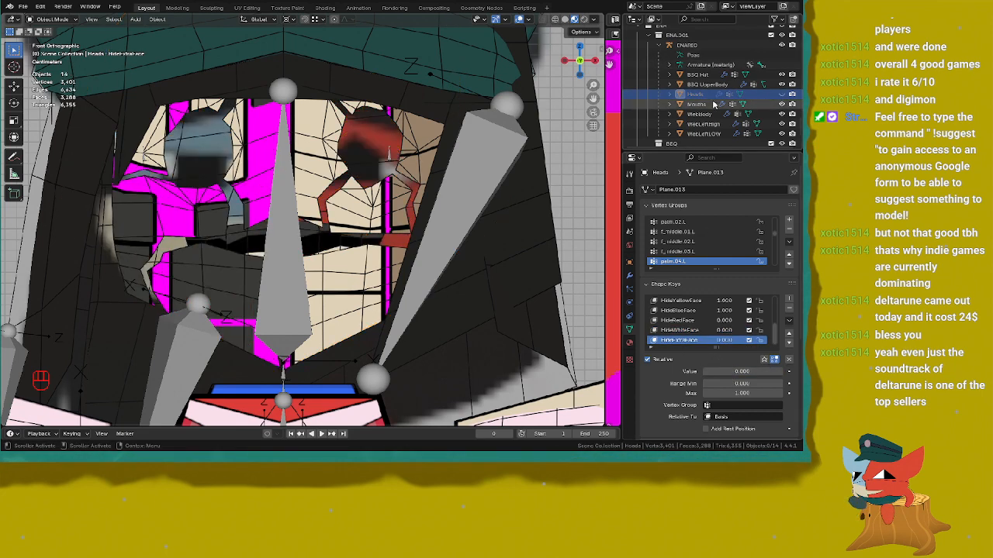
left_click(696, 104)
left_click(629, 343)
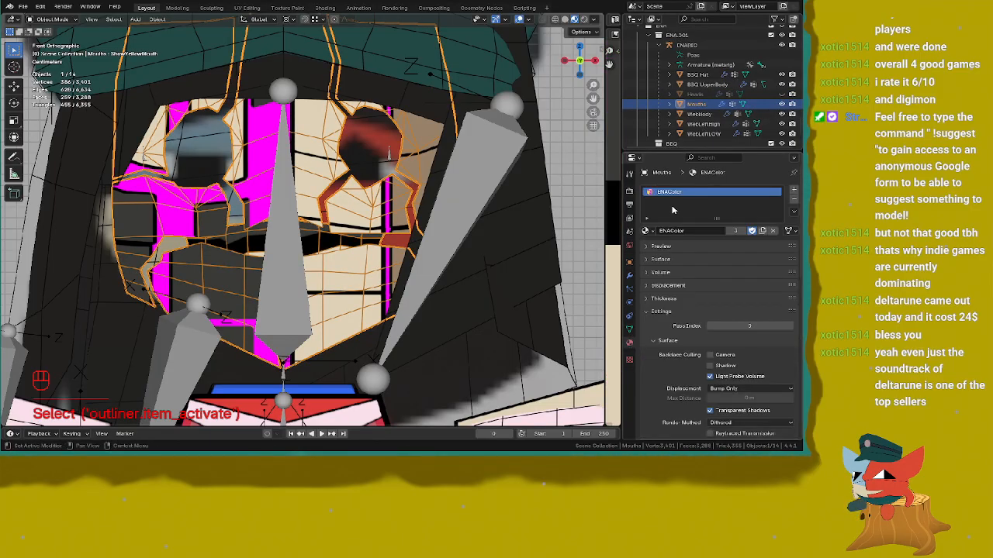
left_click(646, 230)
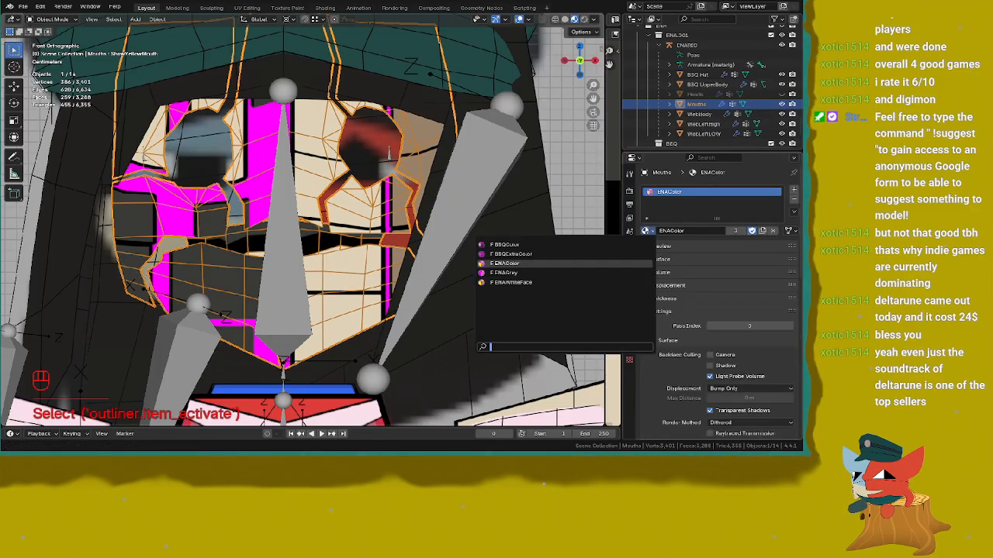
left_click(552, 245)
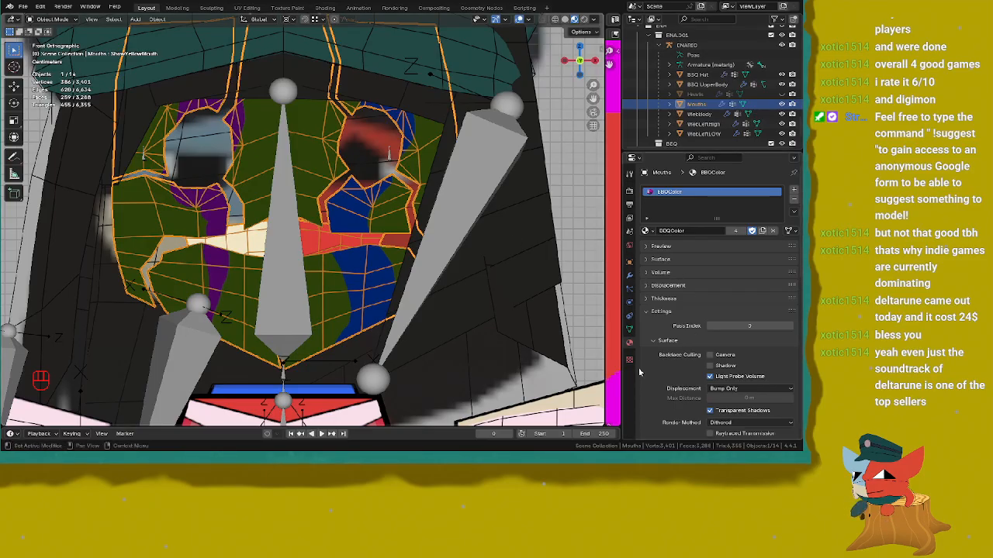
Step: Set the HideExtraFace shape key of Mouths to 1 and inspect the mouth mesh up close
left_click(630, 330)
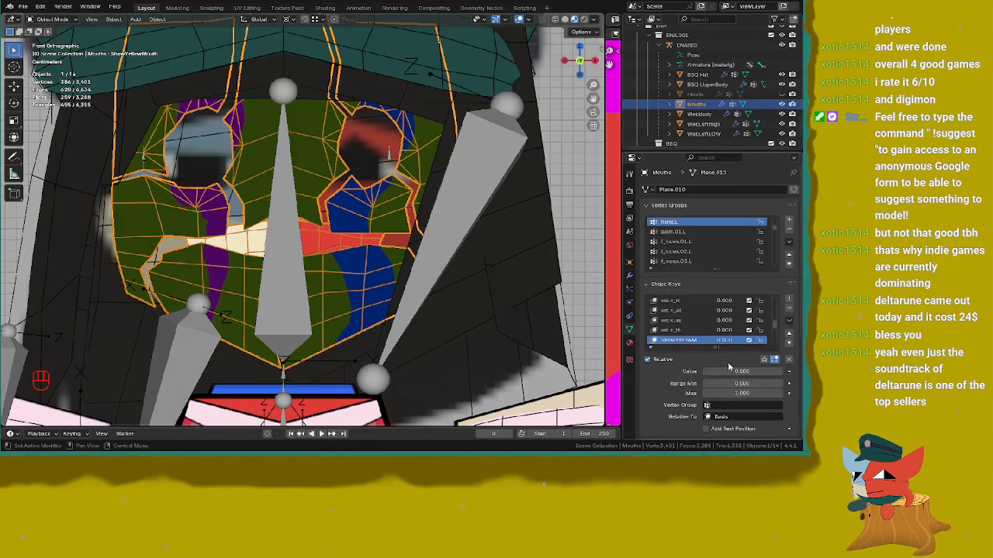
scroll(694, 332, "down", 5)
left_click(691, 339)
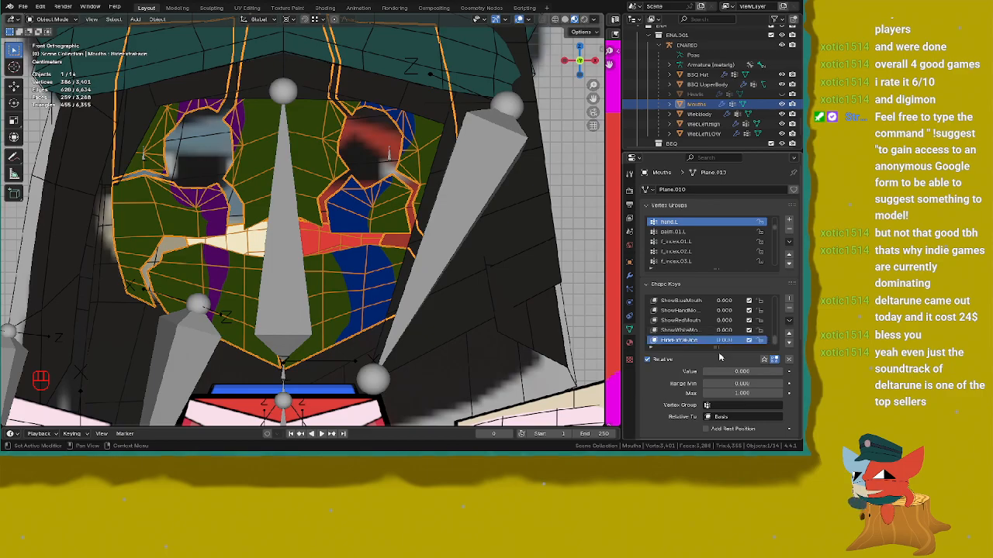
left_click_drag(722, 371, 782, 371)
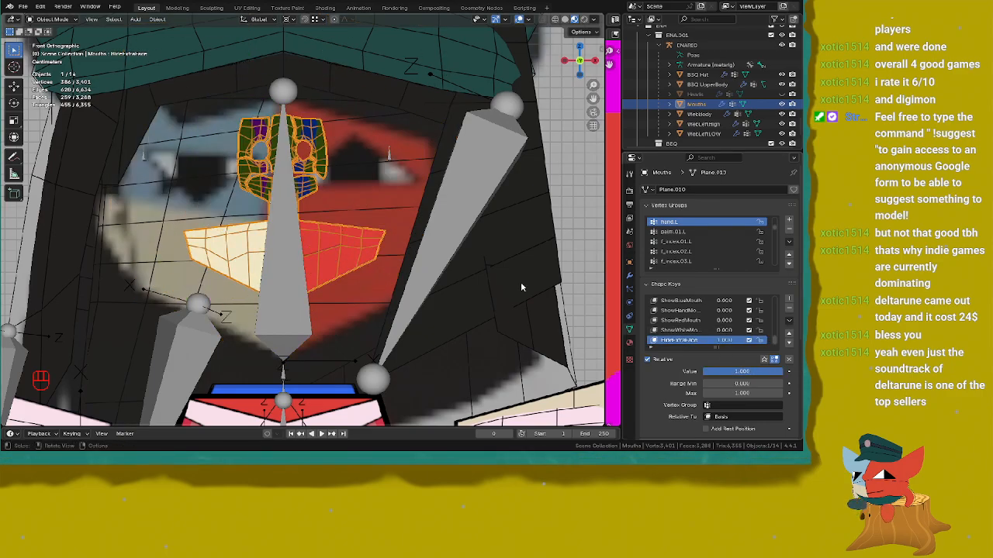
scroll(466, 271, "up", 8)
middle_click_drag(521, 282, 421, 222)
scroll(445, 227, "down", 5)
scroll(432, 211, "up", 6)
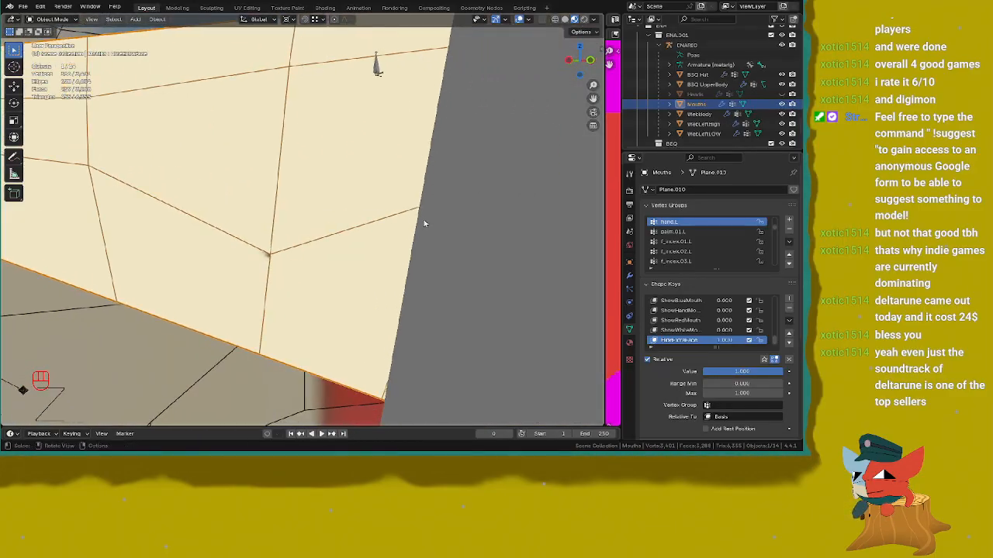
scroll(388, 228, "down", 5)
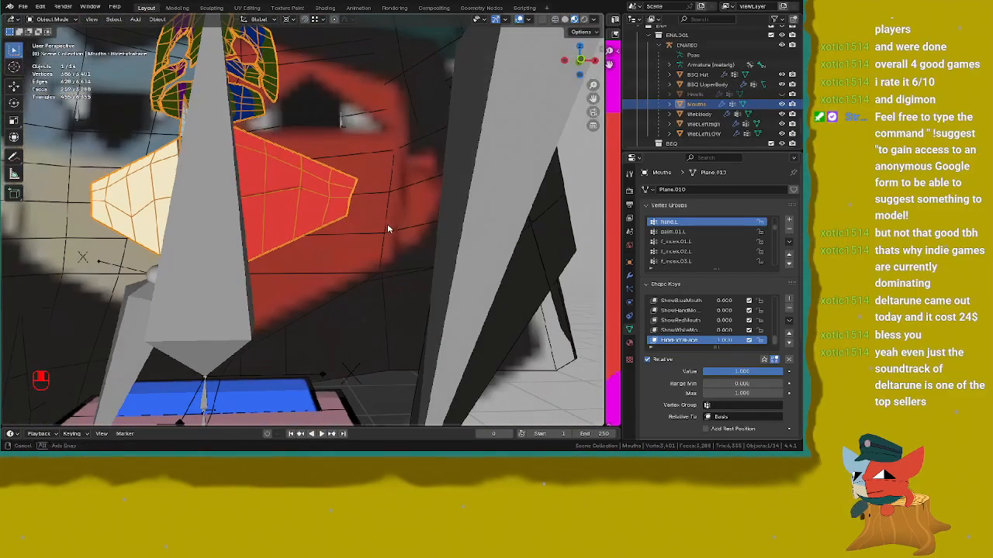
Step: Set the ShowRedMouth shape key of Mouths to 1 and view the mouth from another angle
left_click(692, 322)
left_click_drag(727, 370, 780, 370)
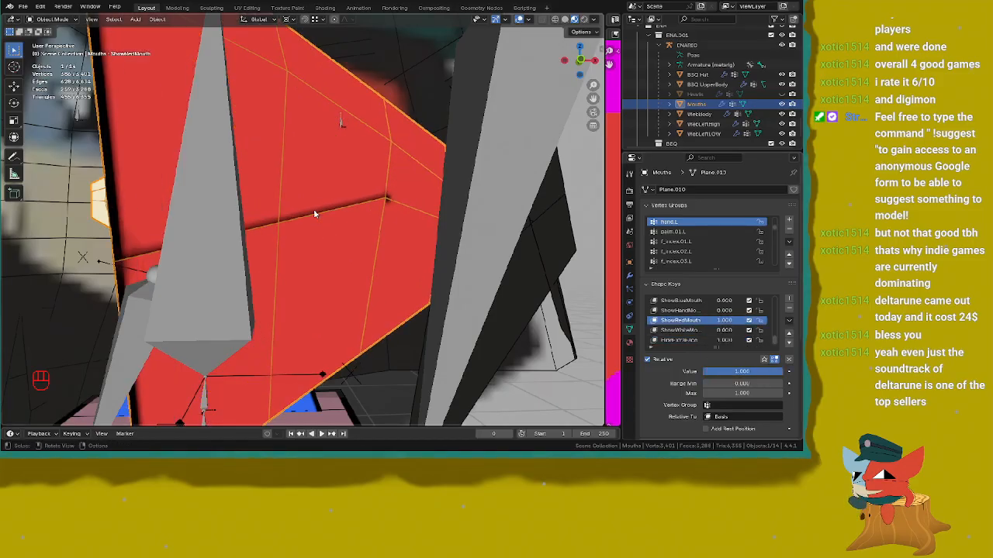
scroll(283, 230, "down", 2)
middle_click_drag(284, 230, 299, 240)
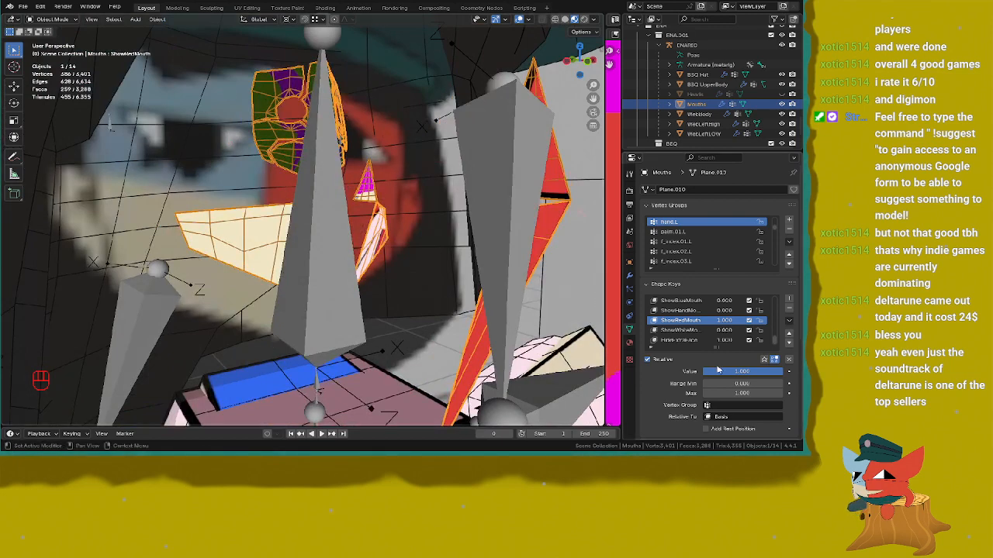
Step: Return the ShowRedMouth shape key of Mouths to 0 and set ShowWhiteMouth to 1
left_click_drag(724, 371, 702, 371)
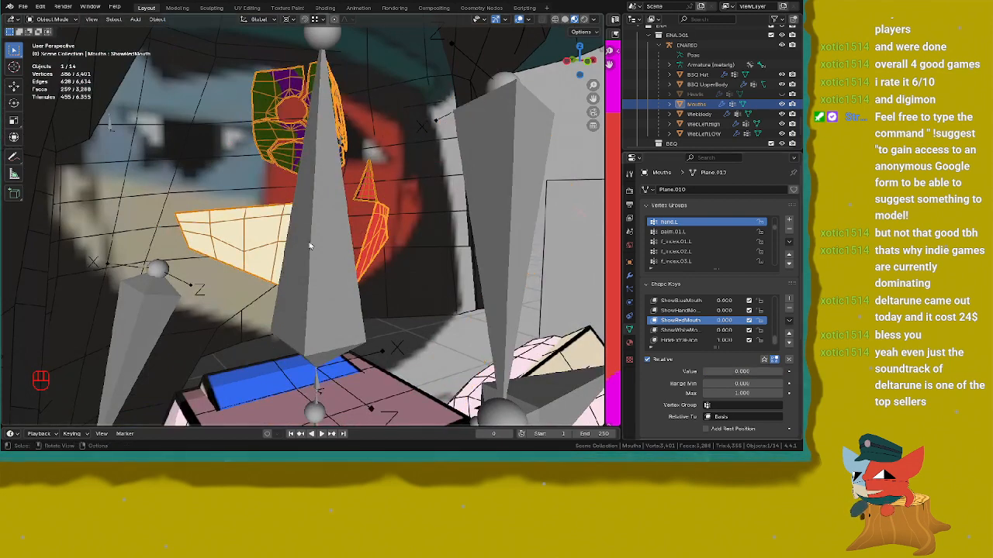
left_click(694, 331)
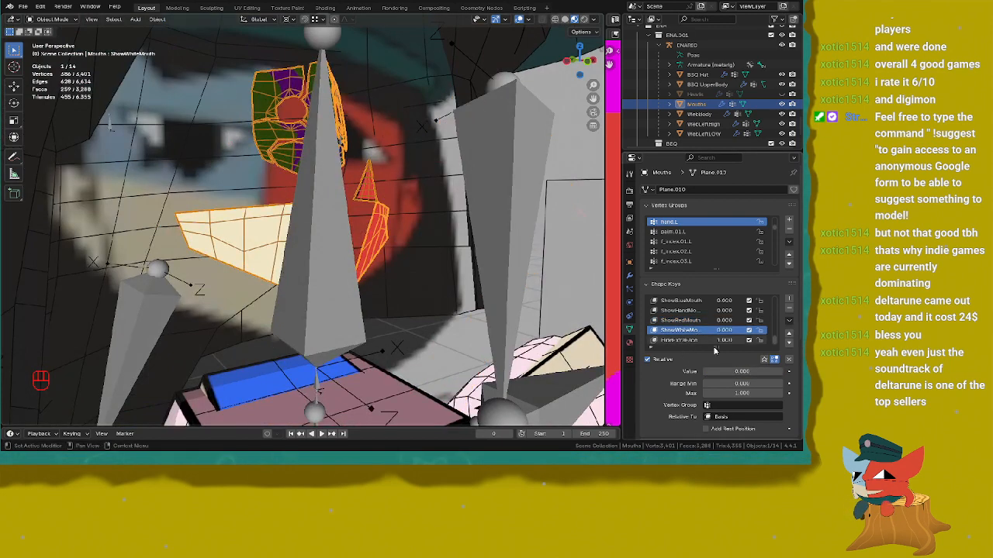
left_click_drag(714, 372, 782, 371)
middle_click_drag(468, 306, 232, 372)
key("ctrl+z")
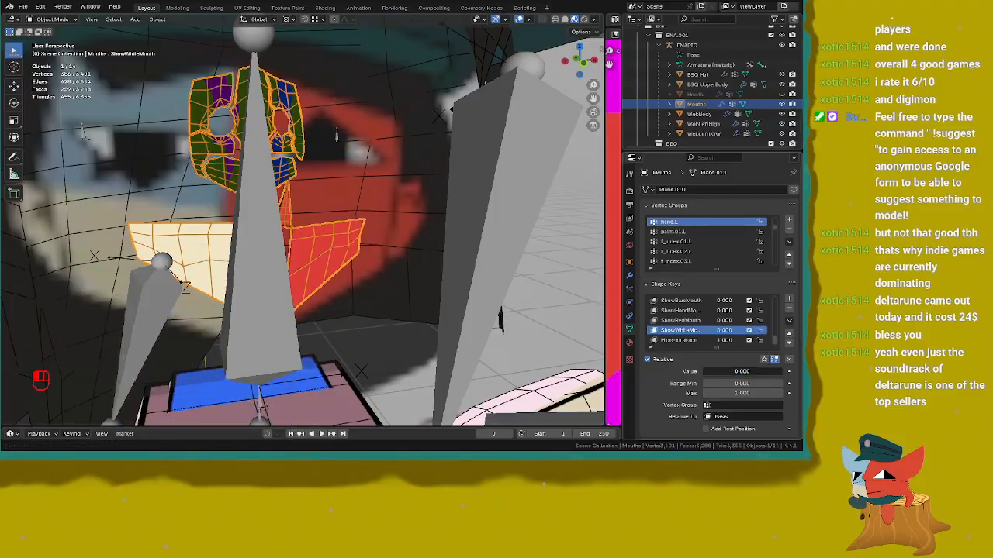
middle_click_drag(336, 133, 287, 208)
left_click_drag(728, 372, 781, 371)
Step: Unhide the Heads object and examine how the white mouth's bottom edge meets the chin
left_click(781, 94)
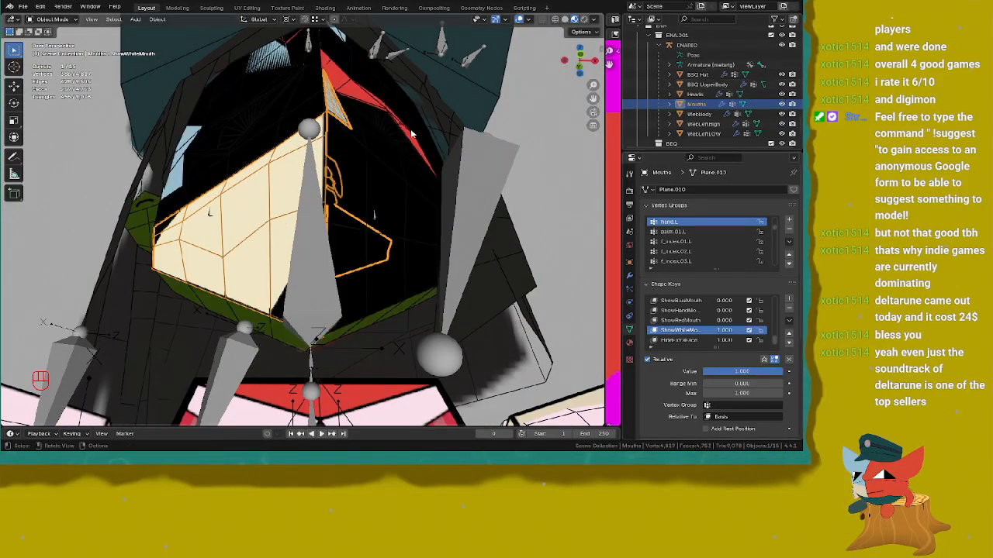
scroll(392, 141, "up", 2)
middle_click_drag(393, 141, 350, 173)
key("Tab")
scroll(353, 247, "down", 2)
key("KP_1")
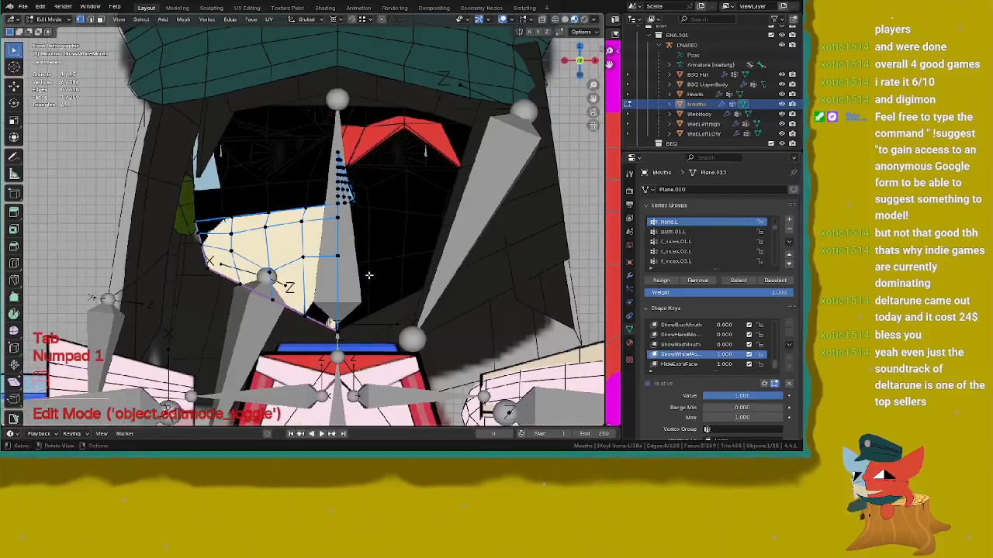
scroll(316, 326, "up", 2)
key("shift+Tab")
middle_click_drag(242, 336, 240, 283, "shift")
scroll(256, 290, "up", 2)
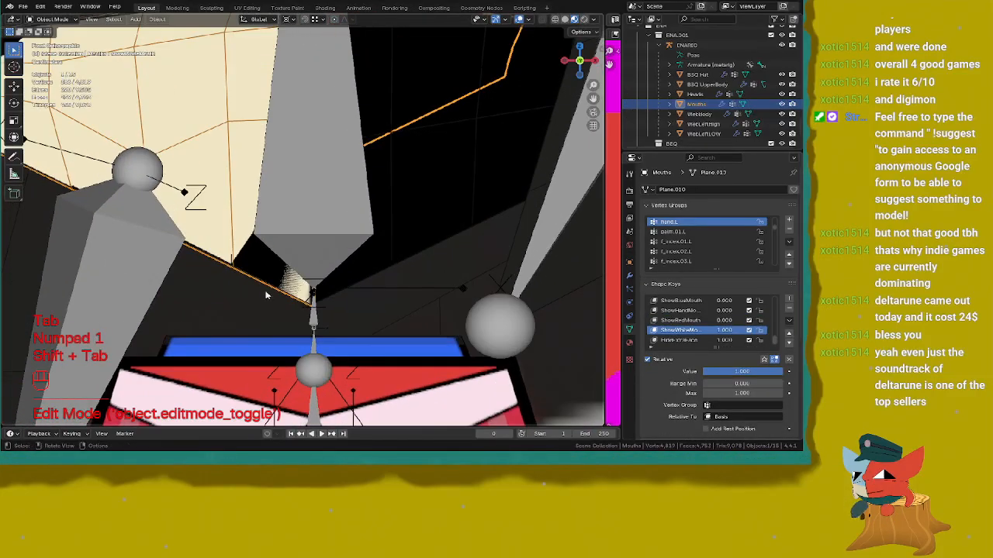
Step: Select the bottom edge vertices of the white mouth in Mouths and push them slightly outward with Shrink/Fatten
key("Tab")
middle_click_drag(297, 311, 310, 287)
middle_click_drag(310, 287, 371, 318, "shift")
scroll(282, 283, "up", 1)
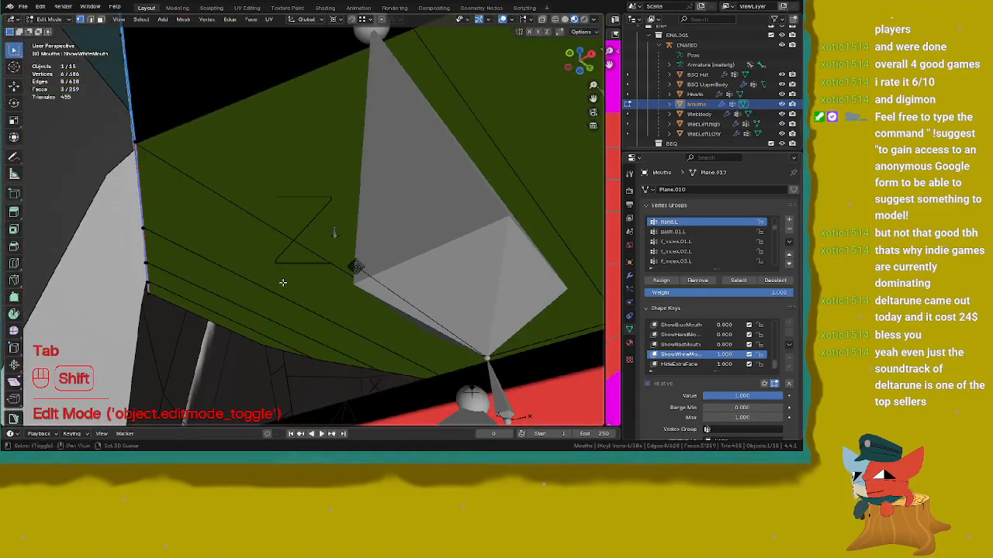
middle_click_drag(281, 284, 321, 299)
left_click(298, 235)
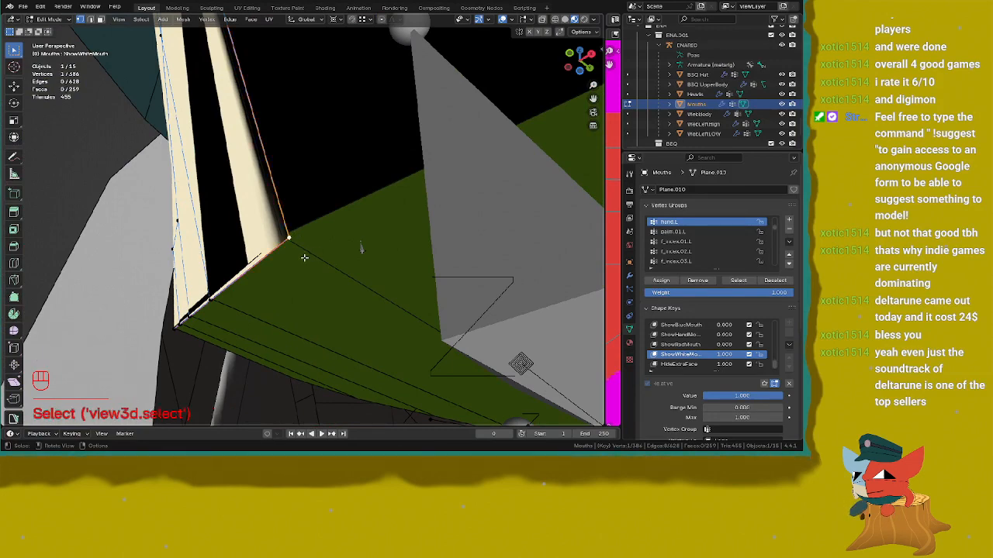
middle_click_drag(304, 258, 260, 245)
left_click(218, 224, "ctrl")
key("alt+s")
left_click(221, 253)
scroll(225, 250, "down", 2)
Step: Leave Edit Mode on Mouths and save the file ENA_004.blend
key("ctrl+s")
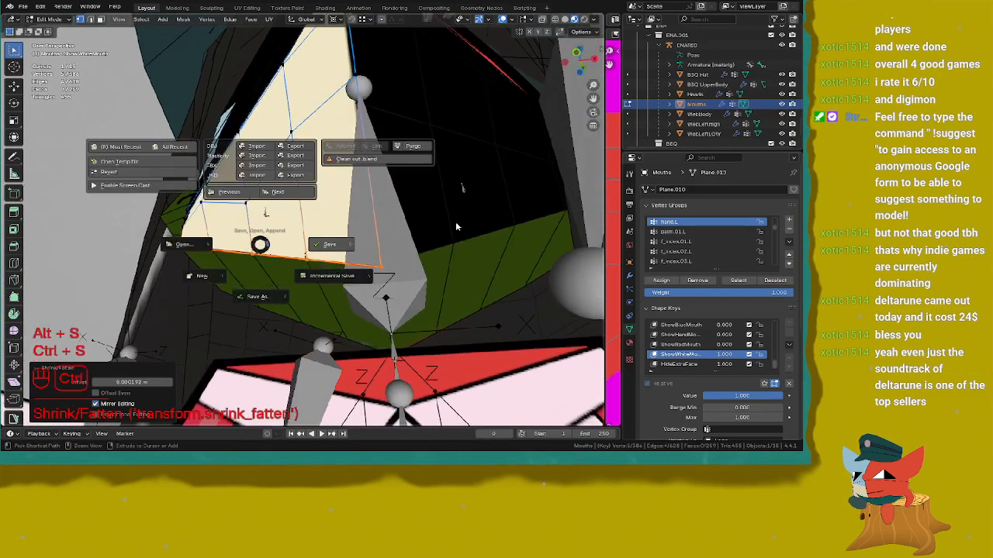
middle_click_drag(457, 226, 354, 244)
key("shift+Tab")
scroll(335, 148, "down", 2)
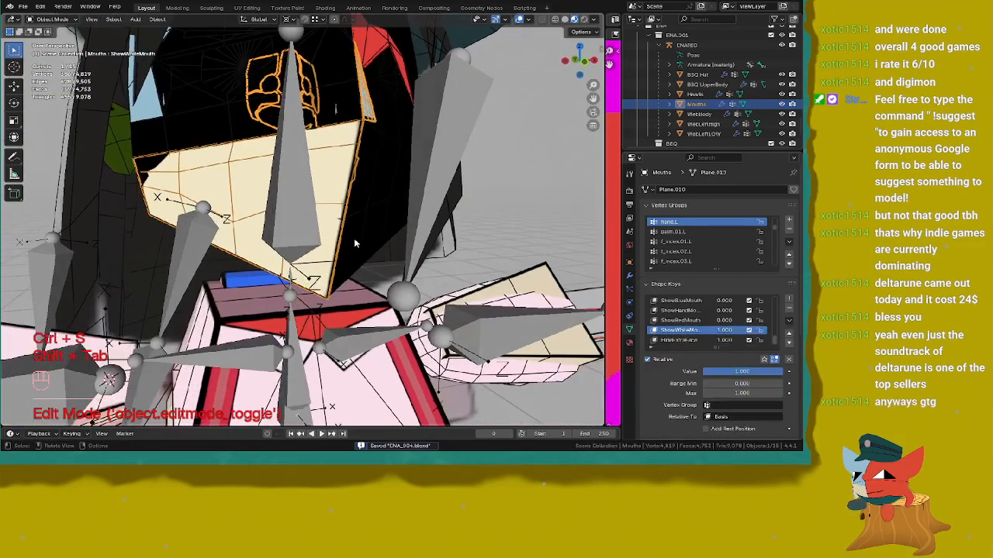
key("ctrl+s")
left_click(440, 230)
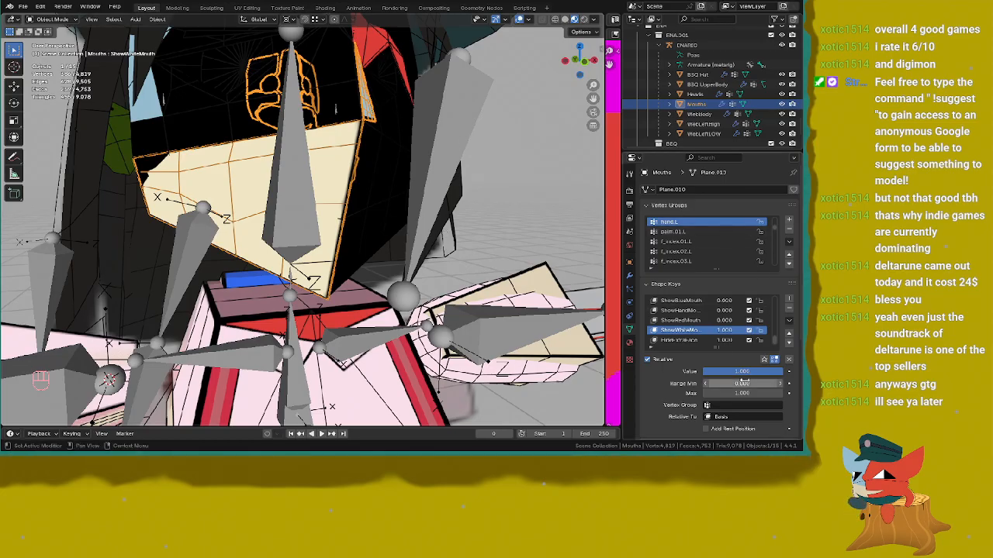
Step: Return ShowWhiteMouth to 0, then check ShowRedMouth at 1 from the other side and return it to 0
left_click_drag(756, 377, 782, 372)
left_click(700, 321)
middle_click_drag(349, 260, 248, 260)
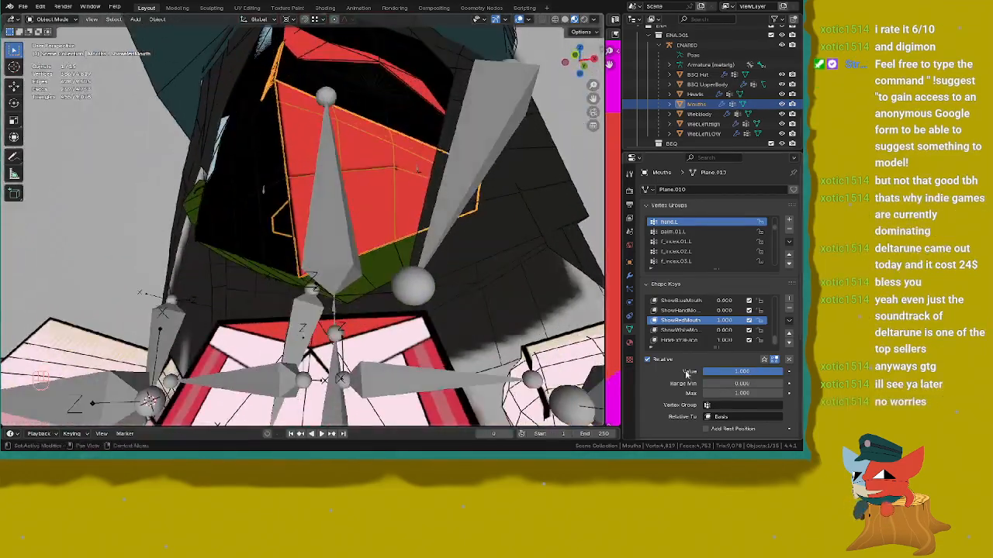
left_click_drag(745, 376, 776, 371)
Step: Set ShowBlueMouth of Mouths to 1 and push that mouth's bottom edge vertices slightly outward with Shrink/Fatten
scroll(690, 309, "up", 1)
left_click(691, 309)
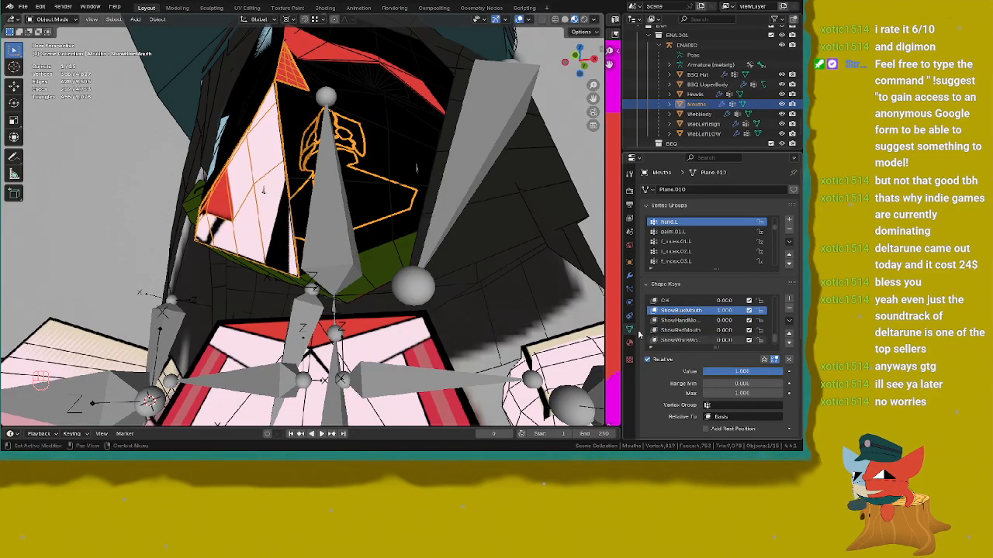
middle_click_drag(419, 263, 386, 161)
key("Tab")
left_click(411, 360, "ctrl")
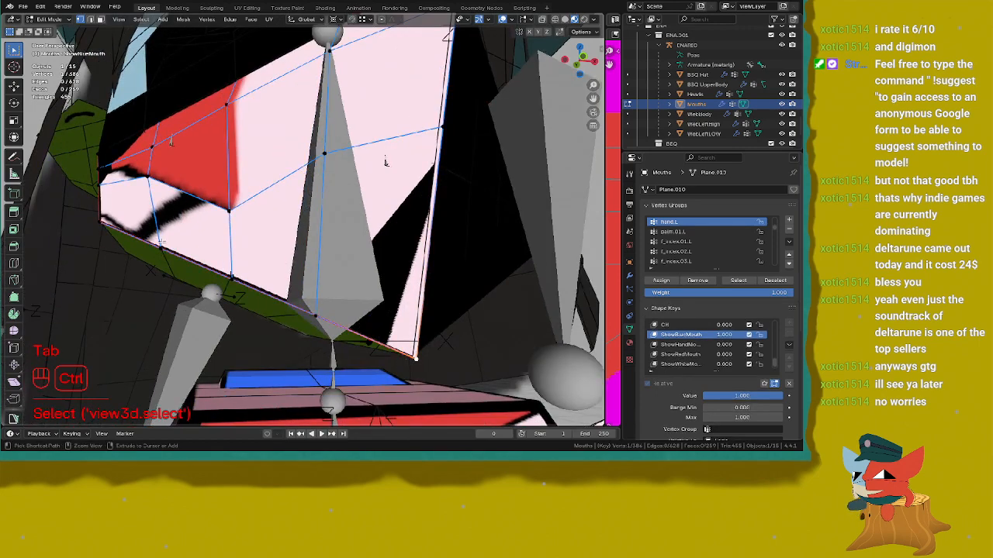
left_click(97, 227, "ctrl")
middle_click_drag(97, 228, 92, 180)
key("alt+s")
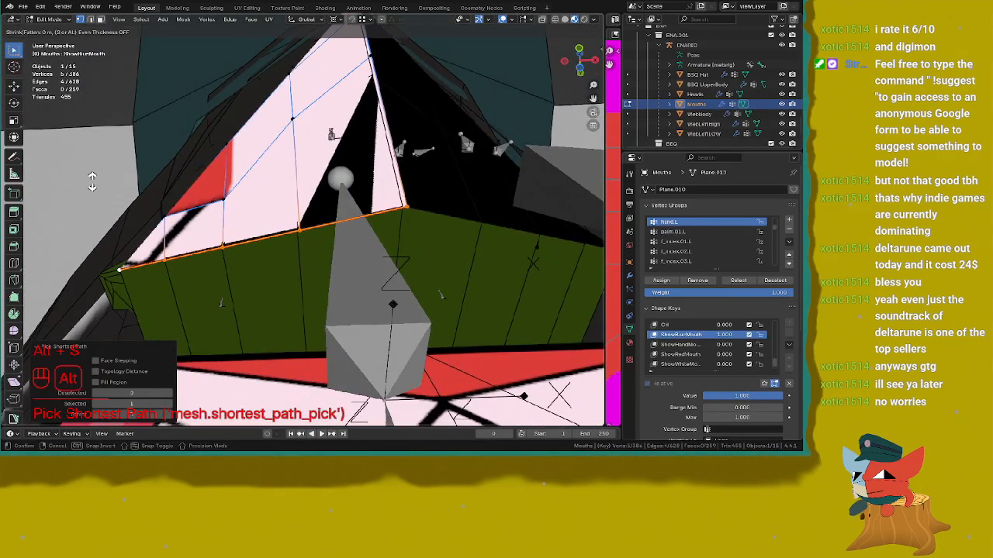
left_click(92, 181)
key("shift+Tab")
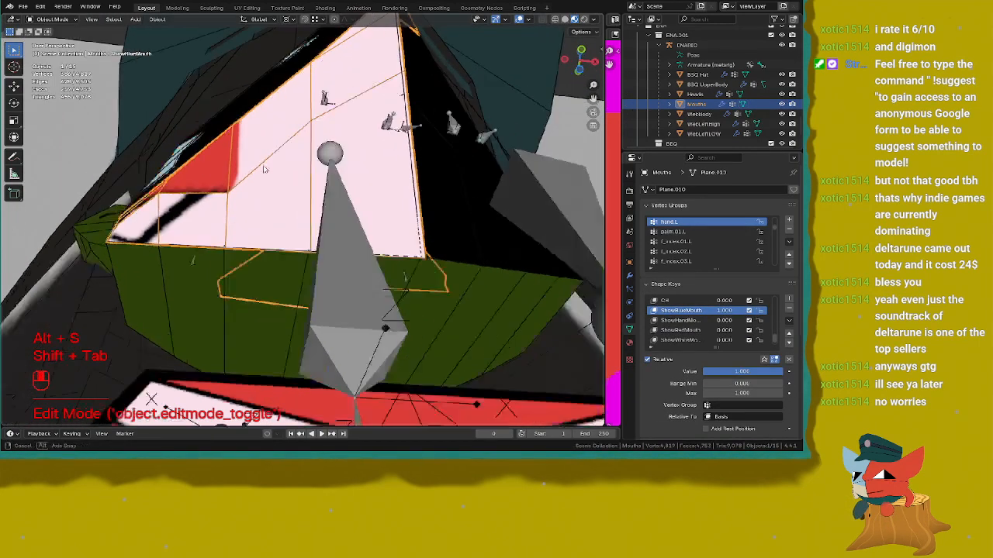
key("KP_1")
Step: Return the ShowBlueMouth shape key of Mouths to 0
scroll(704, 338, "up", 1)
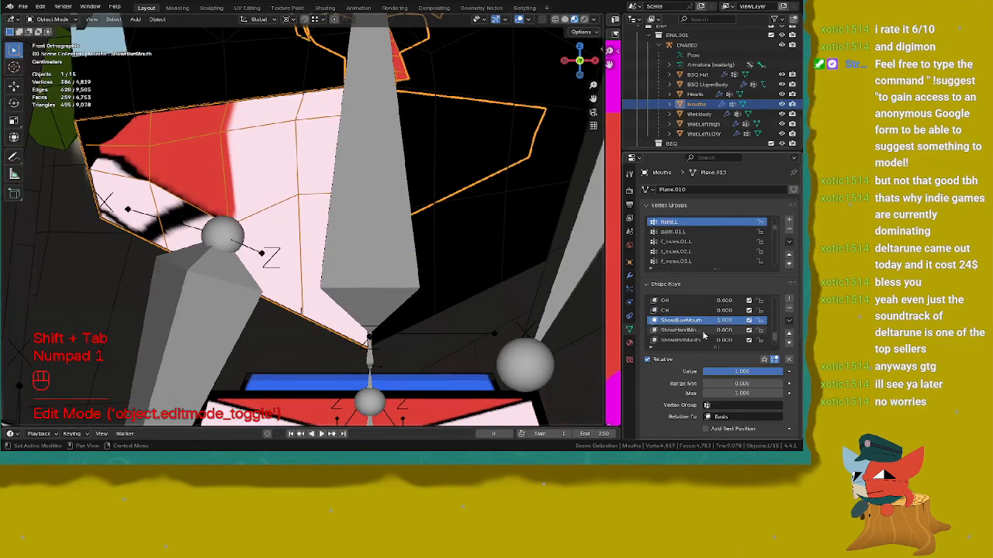
left_click_drag(741, 371, 703, 372)
scroll(716, 330, "up", 4)
Step: Try the ShowYellowMouth shape key of Mouths at 1, view the mouth at an angle, and return the key to 0
left_click(714, 322)
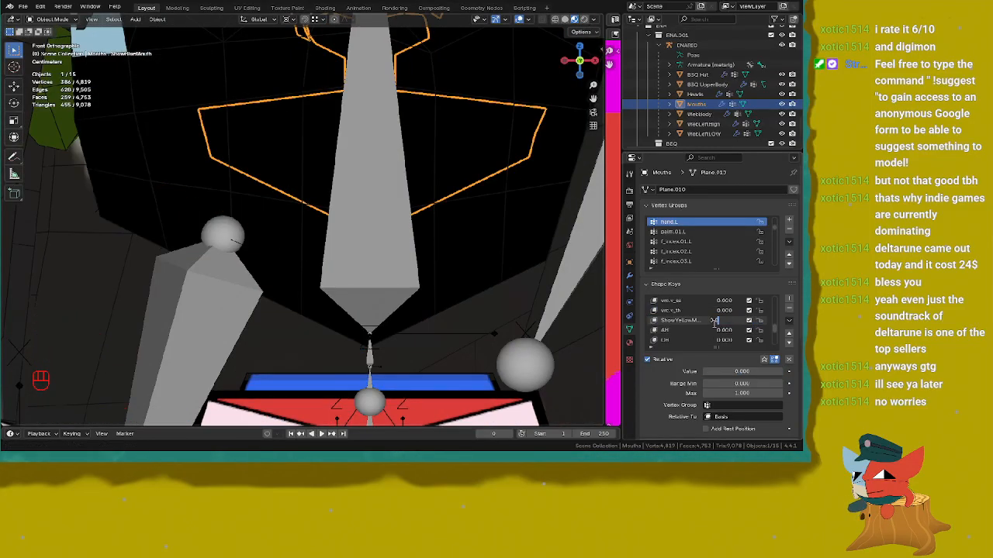
left_click(691, 321)
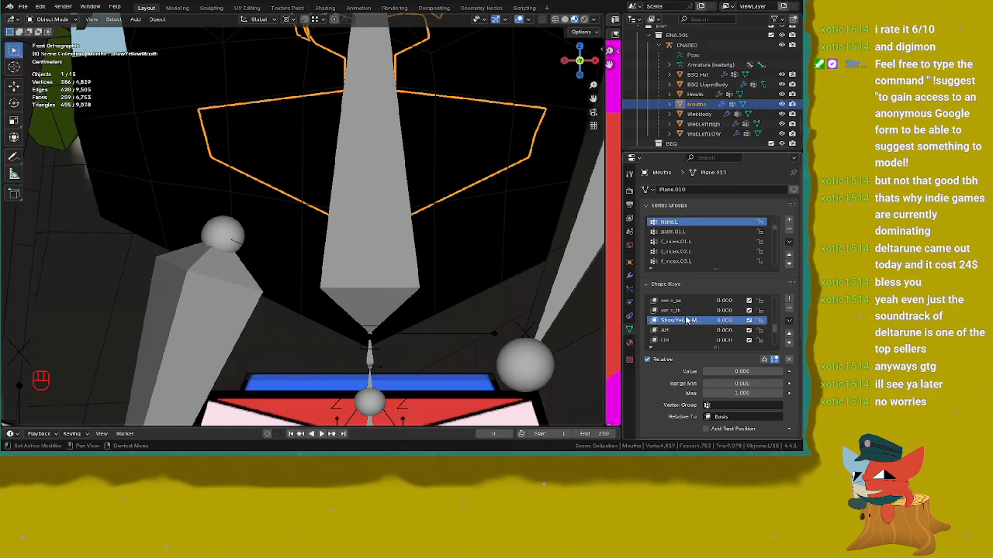
left_click_drag(743, 370, 784, 370)
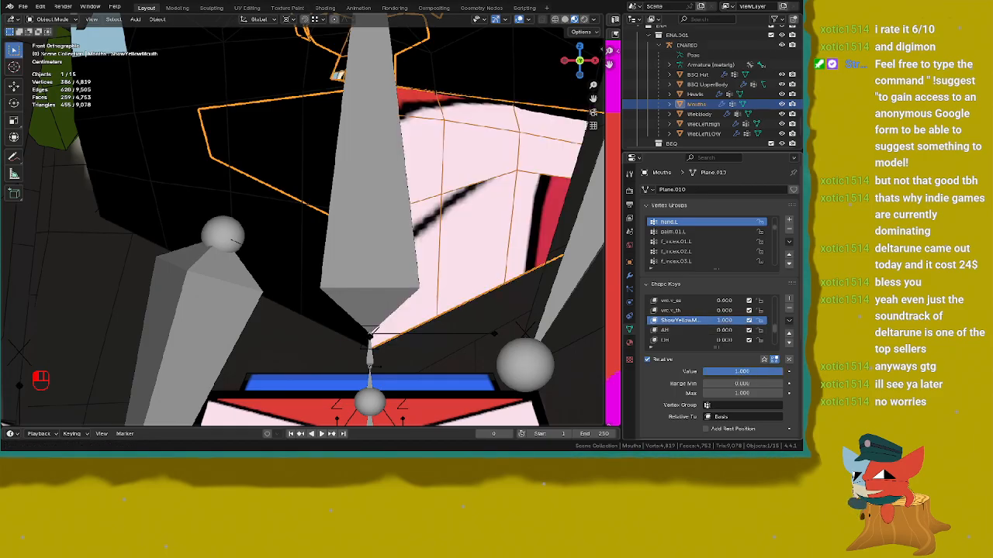
middle_click_drag(445, 210, 381, 233)
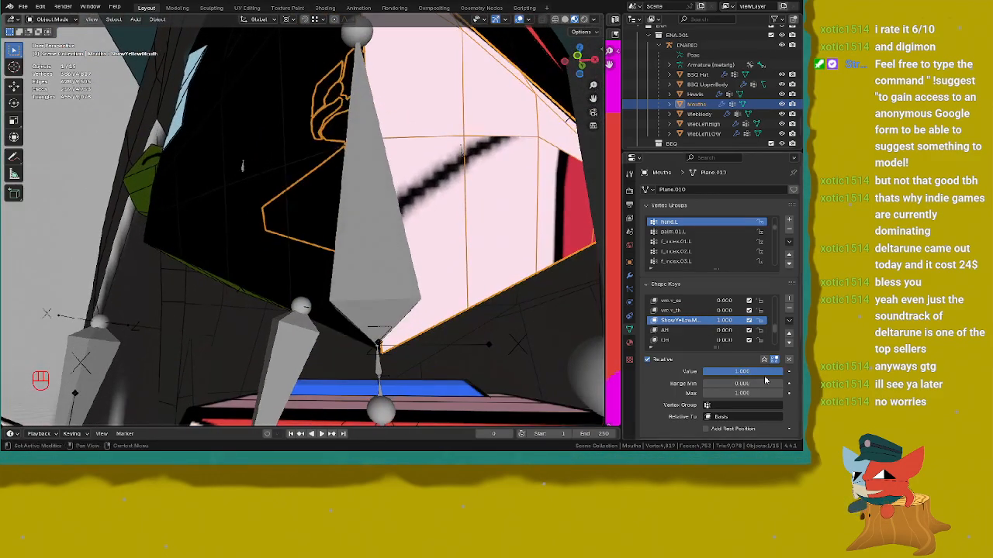
left_click_drag(742, 371, 703, 371)
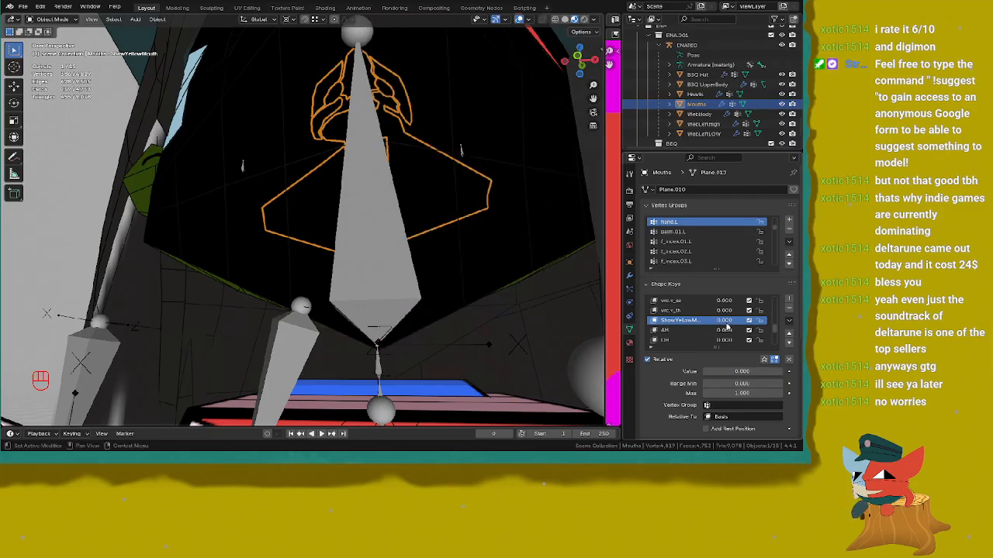
Step: Reset HideExtraFace of Mouths and both HideBlueFace and HideYellowFace of Heads to 0
scroll(726, 326, "up", 4)
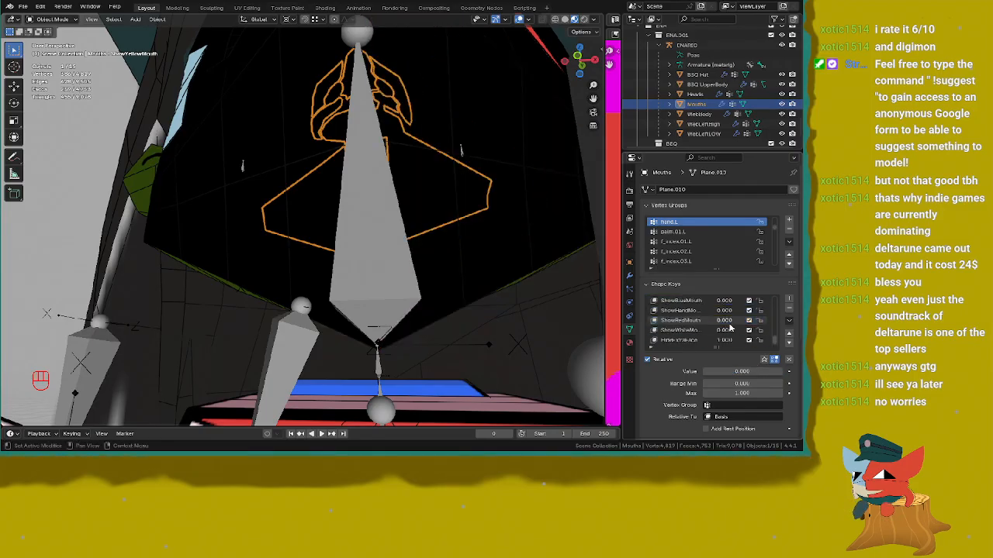
scroll(729, 326, "down", 5)
left_click(701, 340)
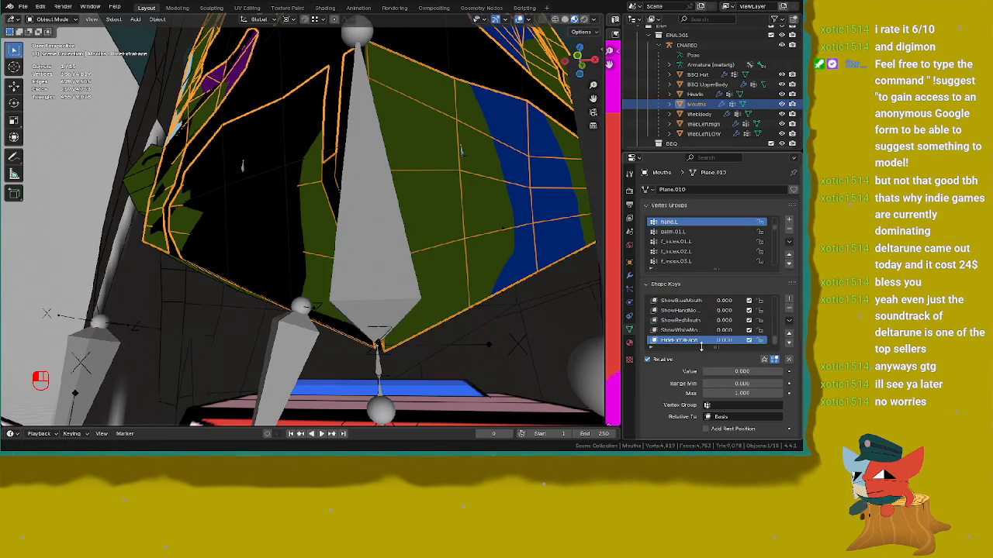
left_click(697, 93)
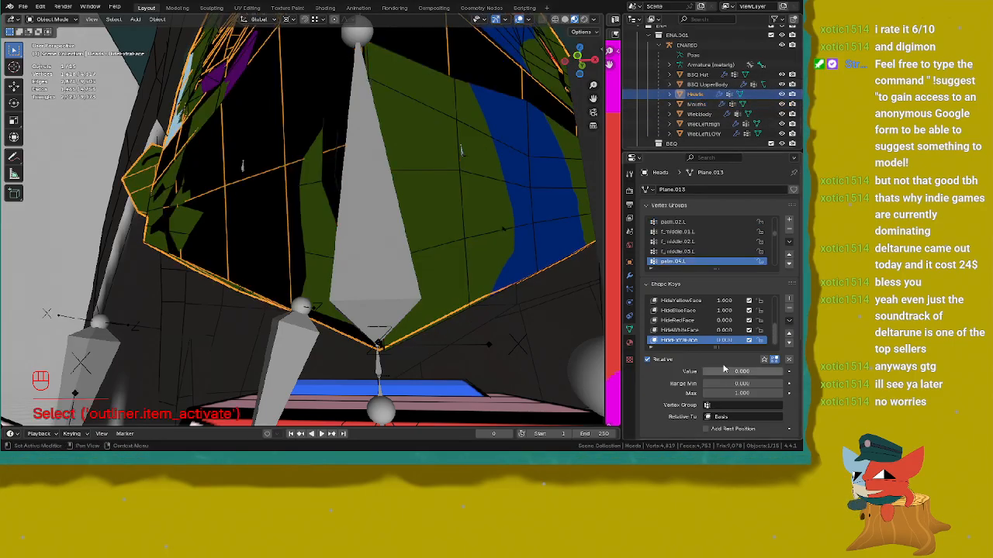
scroll(679, 338, "up", 1)
left_click(697, 322)
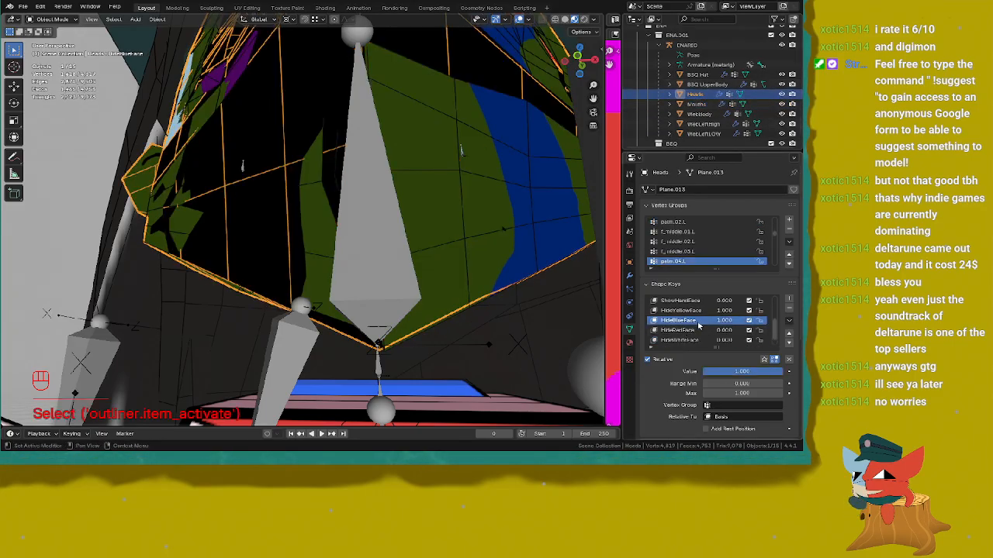
left_click_drag(725, 321, 698, 311)
left_click(679, 310)
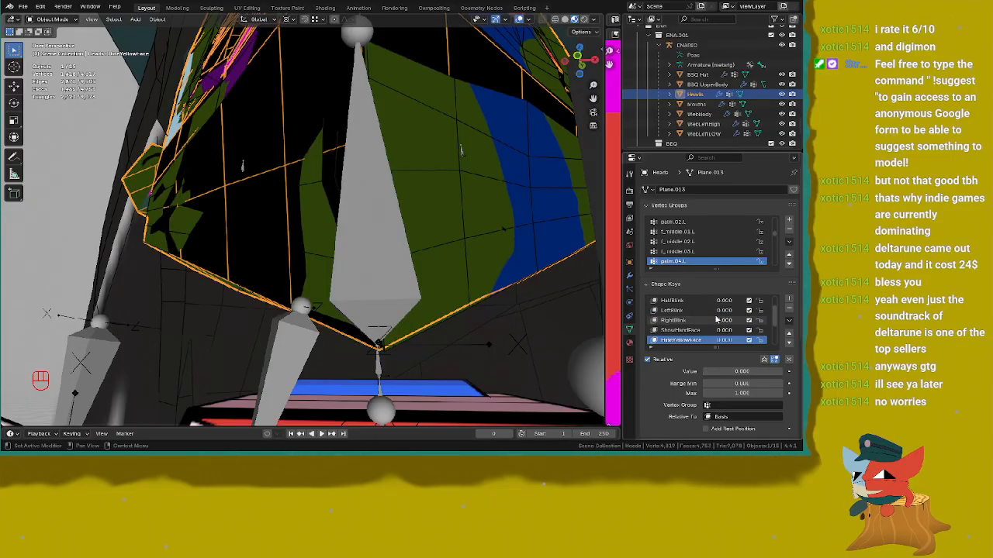
Step: Assign the ENAColor material to the Mouths object
scroll(723, 327, "down", 1)
scroll(417, 156, "down", 4)
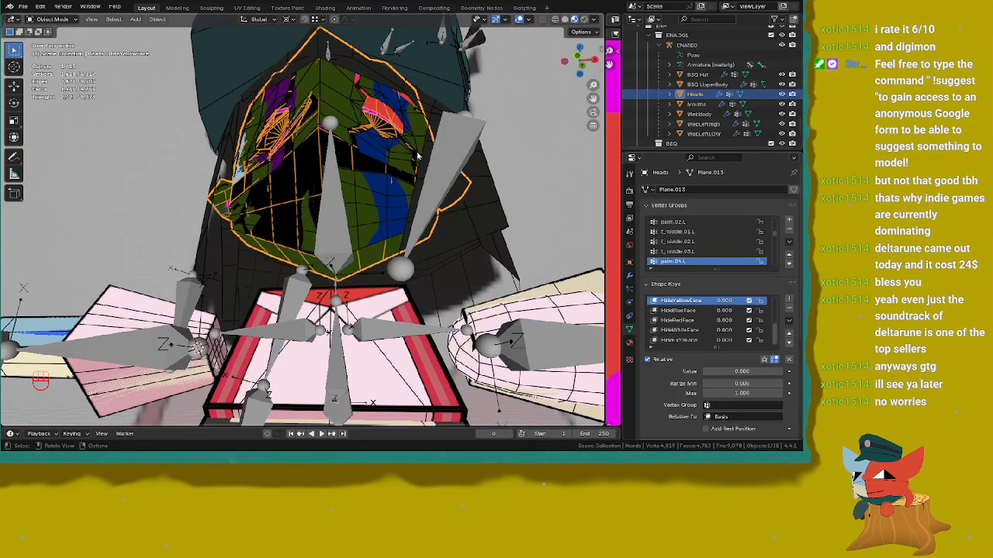
middle_click_drag(416, 155, 373, 178)
scroll(371, 180, "up", 1)
left_click(370, 180)
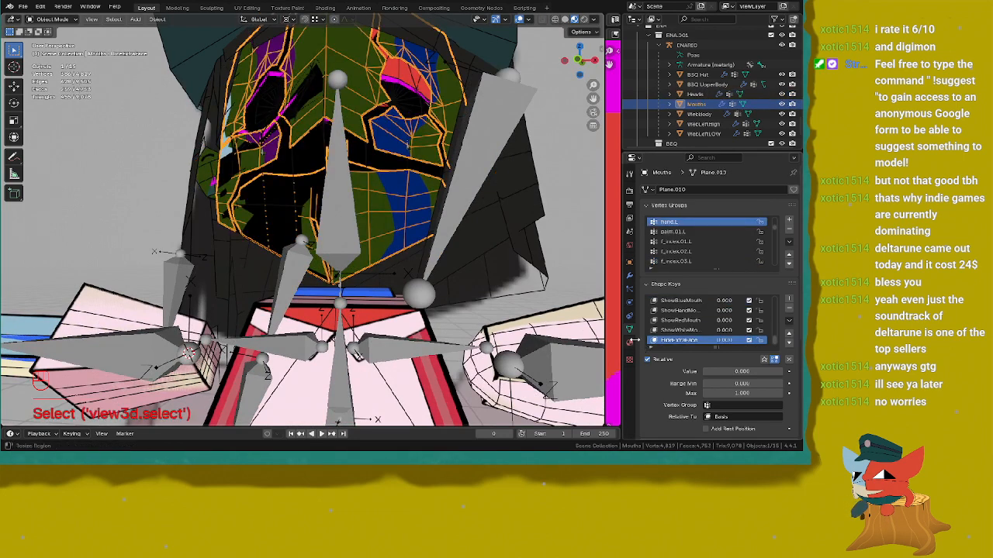
left_click(630, 342)
left_click(644, 230)
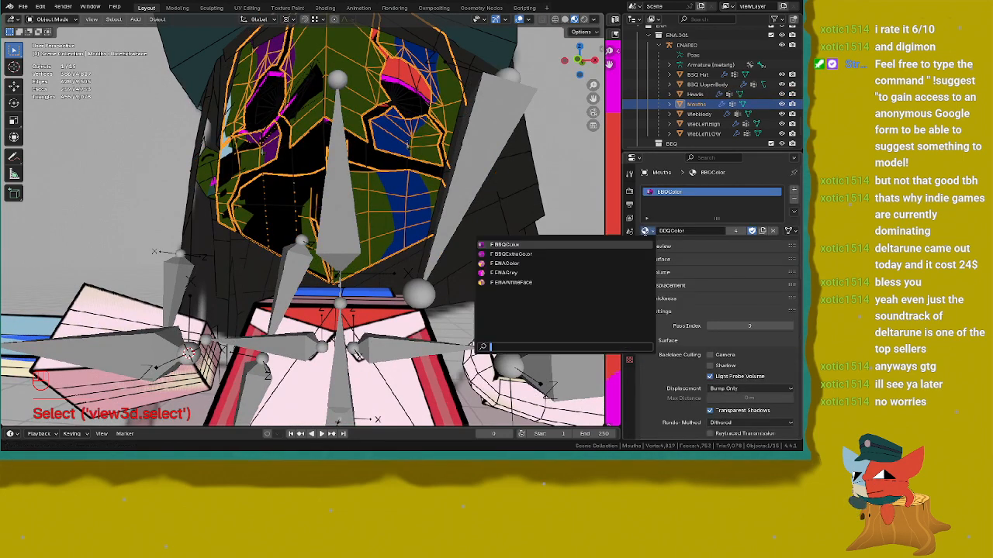
left_click(520, 263)
Step: Try the ENAColor material on Heads, assign BBQExtraColor to it instead, and select Mouths again
left_click(312, 183)
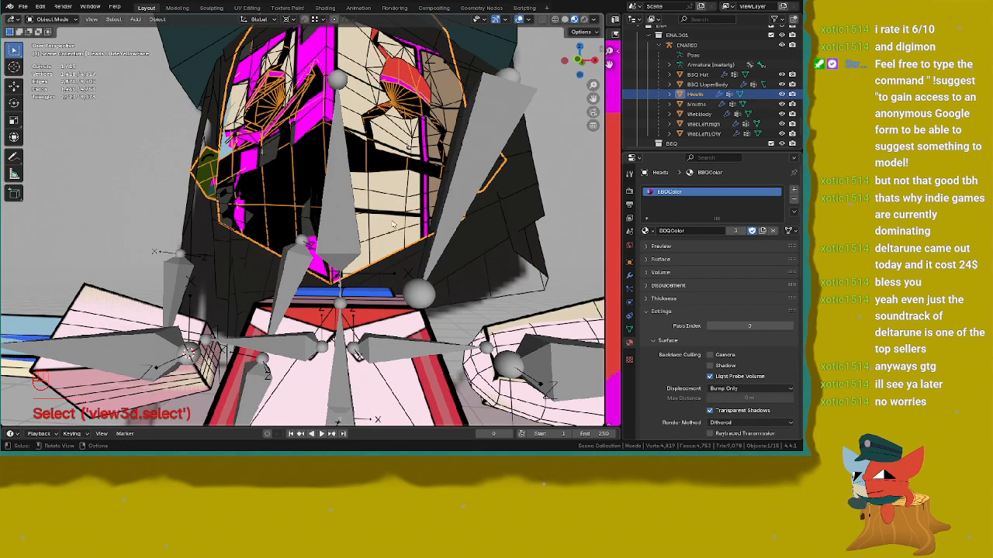
left_click(644, 231)
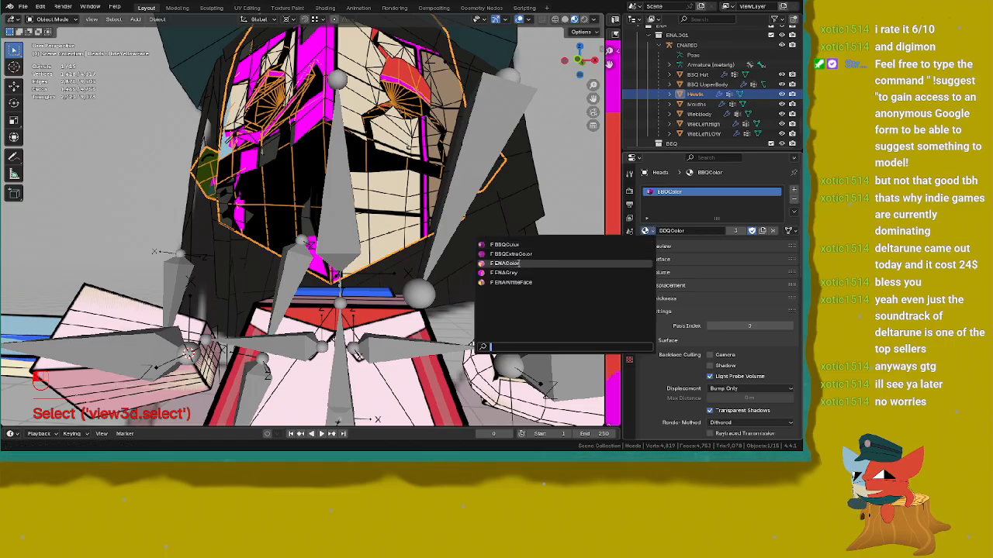
left_click(524, 264)
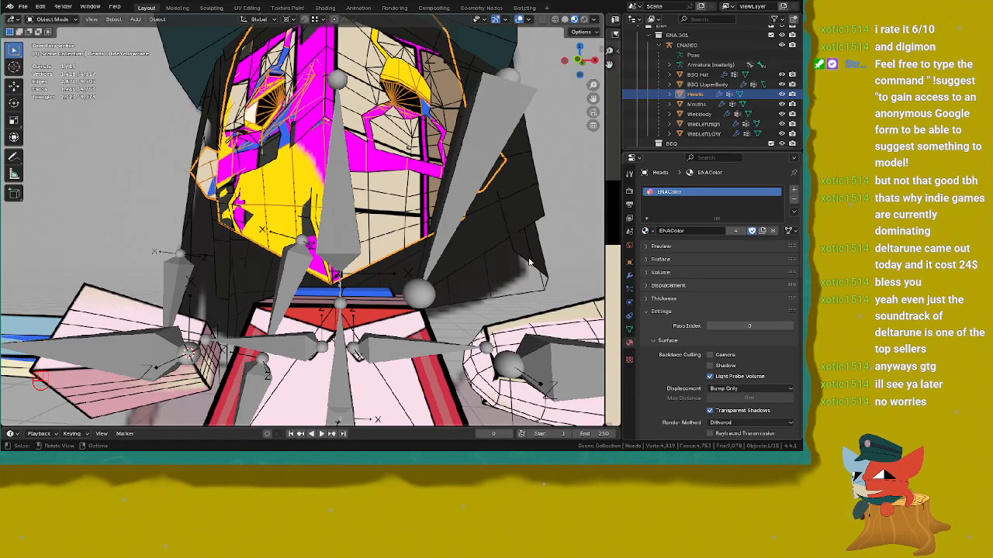
left_click(644, 230)
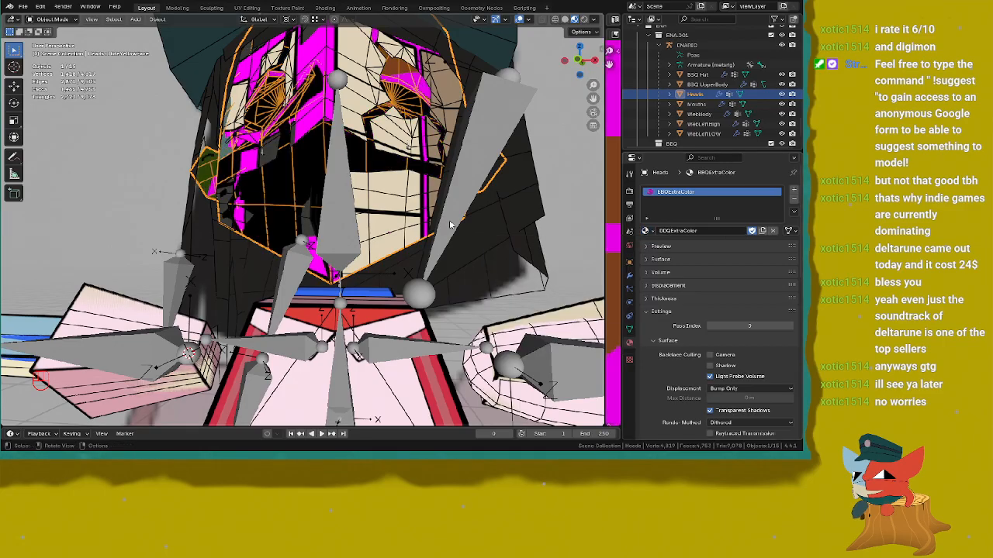
left_click(416, 214)
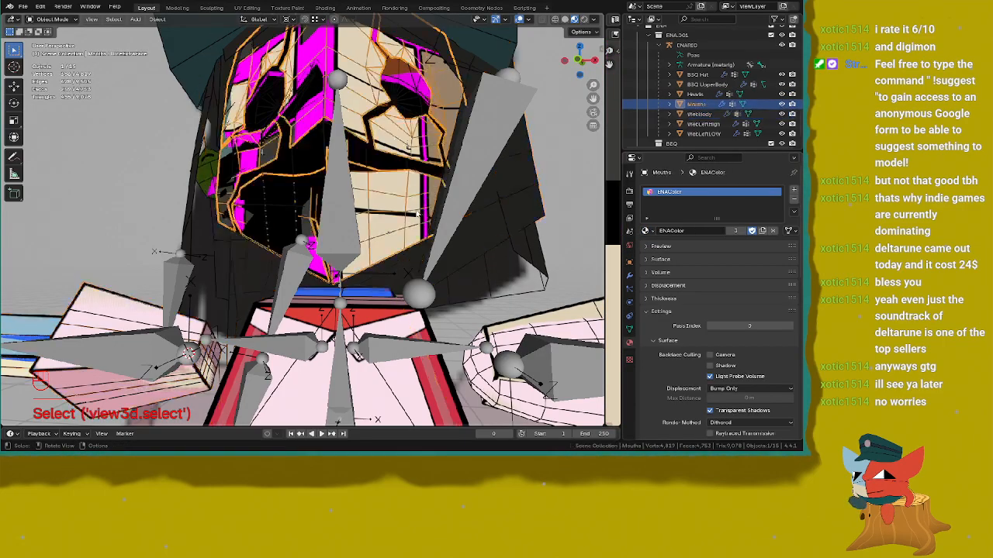
Step: Try the BBQExtraColor material on Mouths, view the face at an angle, and assign ENAColor to it again
left_click(645, 230)
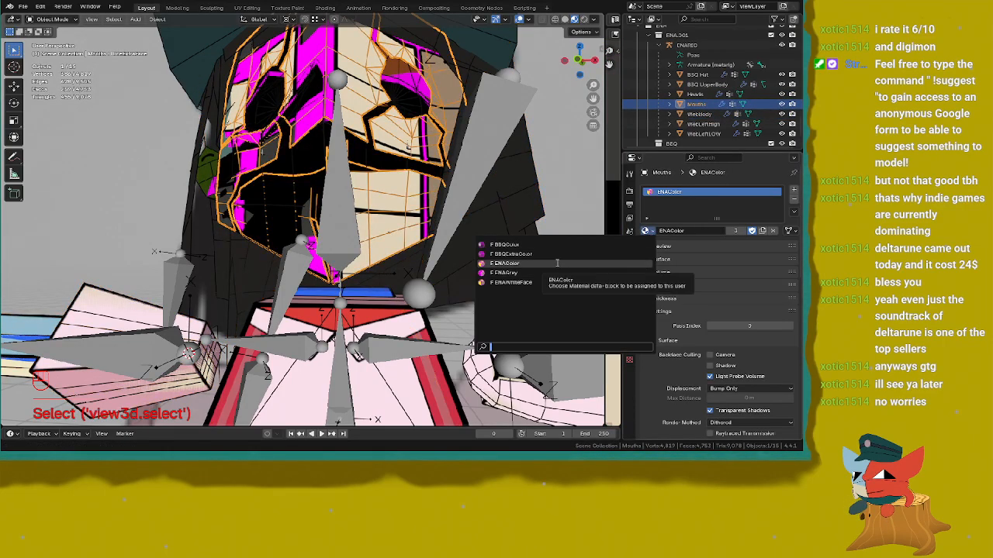
left_click(536, 254)
mouse_move(434, 202)
middle_mouse_down()
mouse_move(400, 184)
mouse_move(439, 210)
middle_mouse_up()
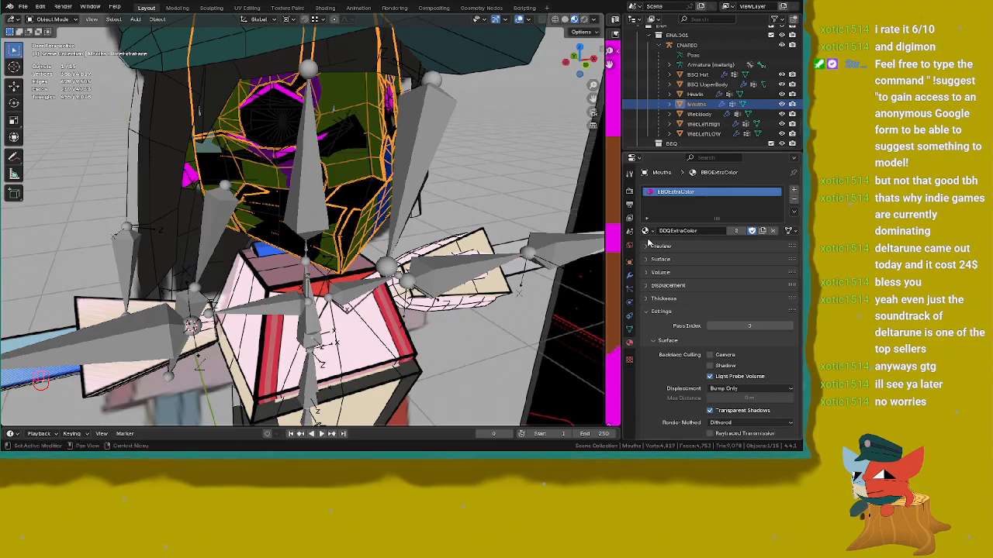
left_click(645, 230)
left_click(560, 268)
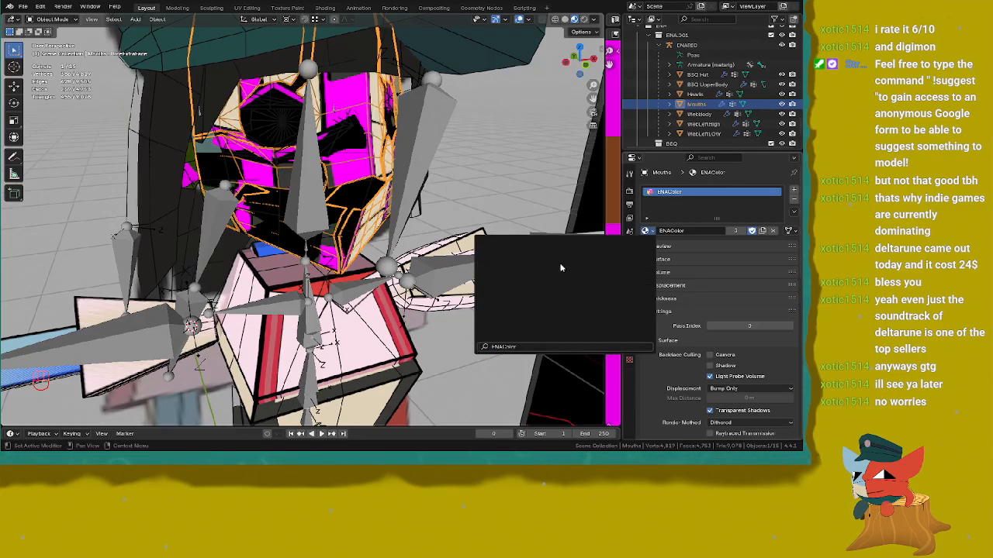
Step: Assign the ENAColor material to the Heads object, switch to the front view, and save the file
left_click(206, 158)
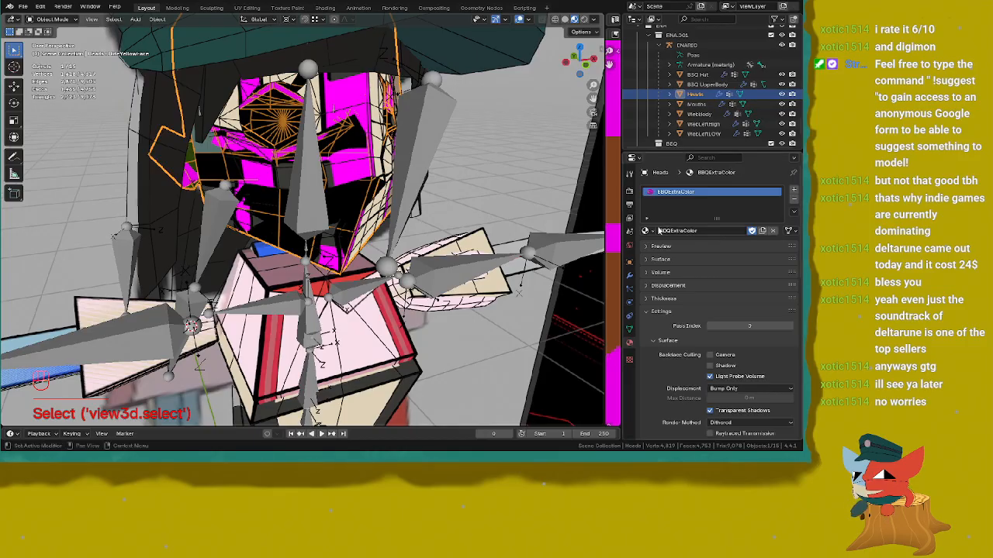
left_click(646, 230)
left_click(533, 267)
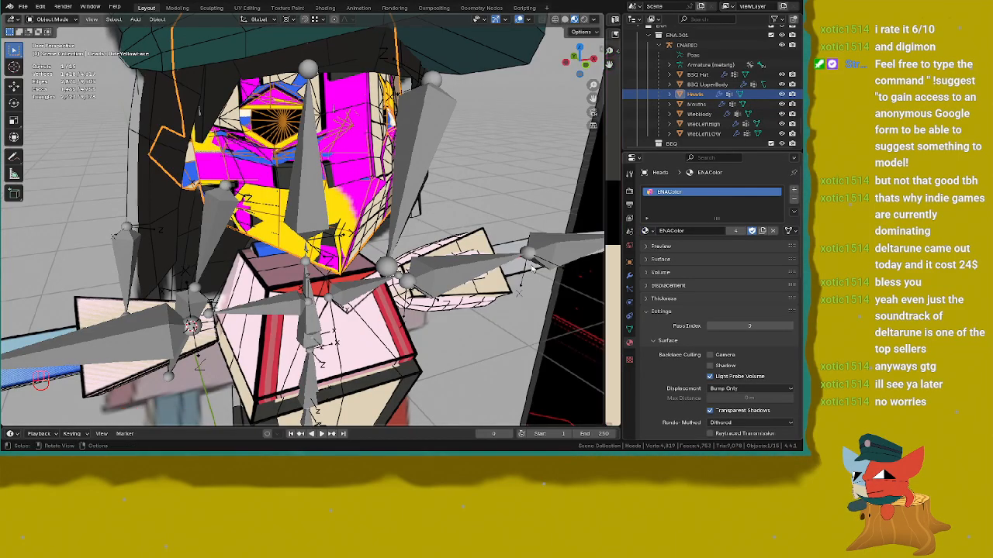
scroll(492, 240, "down", 3)
middle_click_drag(489, 240, 442, 221)
scroll(443, 221, "up", 2)
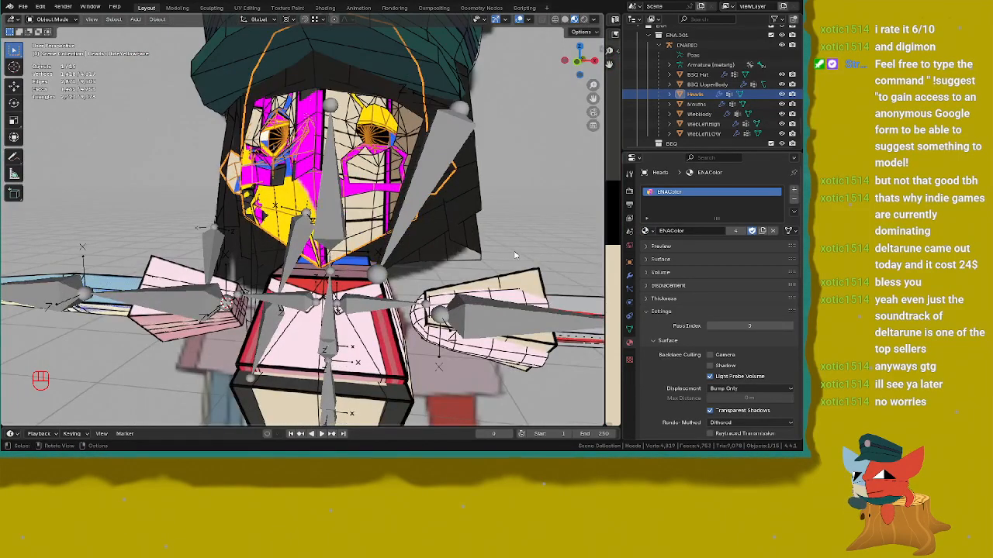
key("KP_1")
key("ctrl+s")
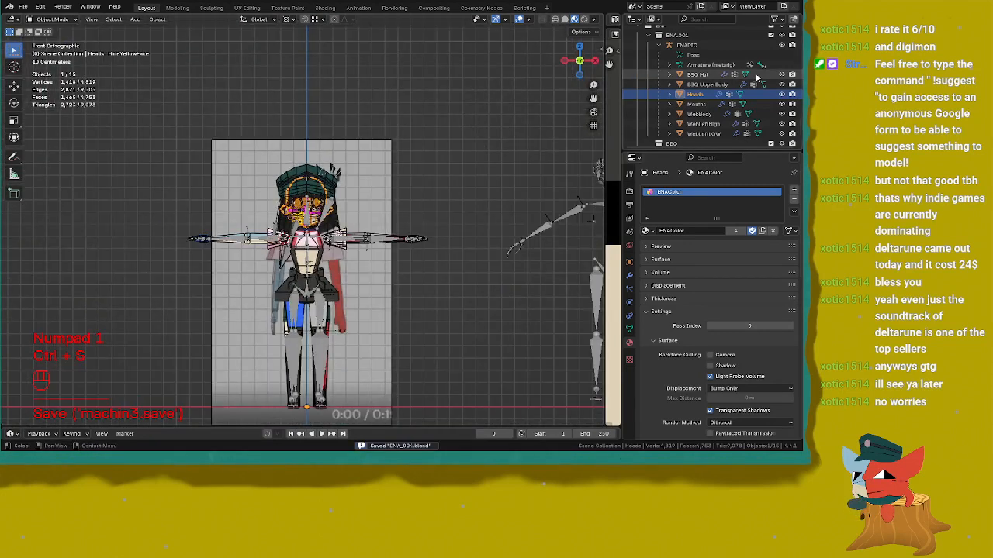
Step: Select the ENARED rig with all its meshes and export it in FBX format
left_click(687, 45)
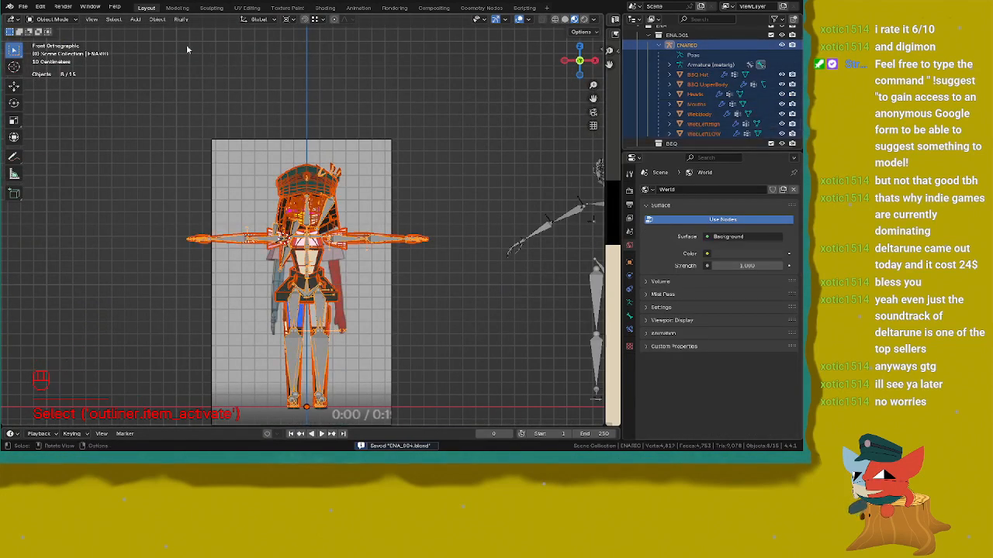
left_click(24, 7)
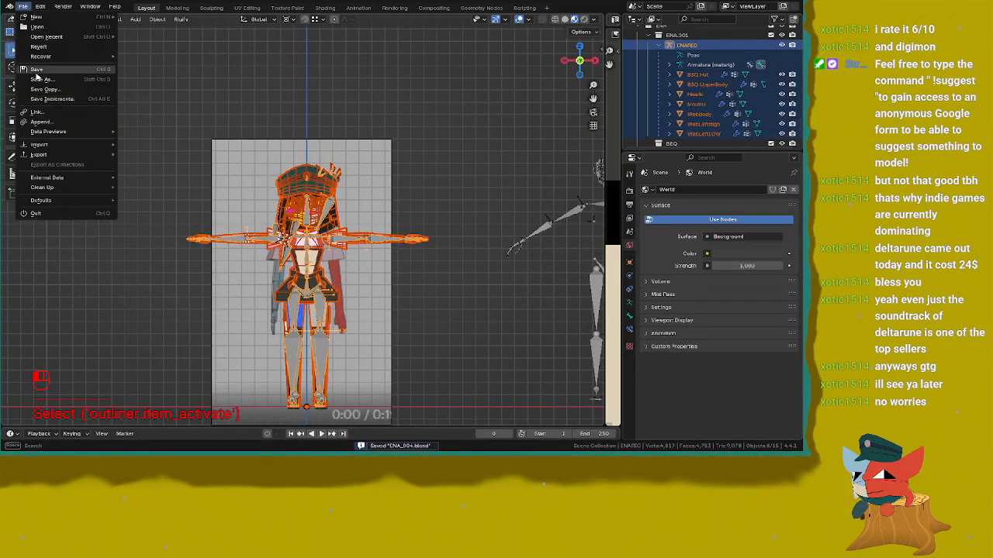
key("Escape")
left_click(24, 7)
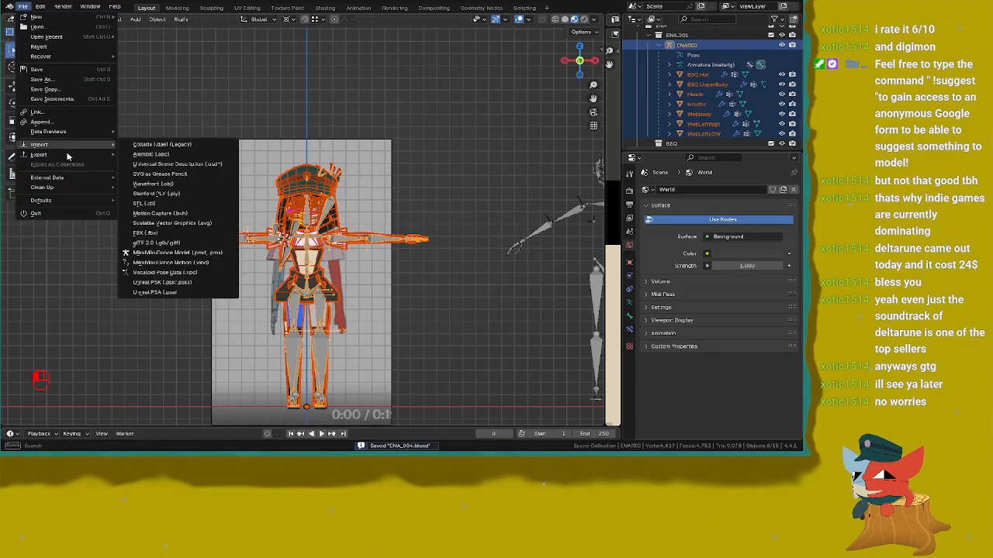
mouse_move(38, 154)
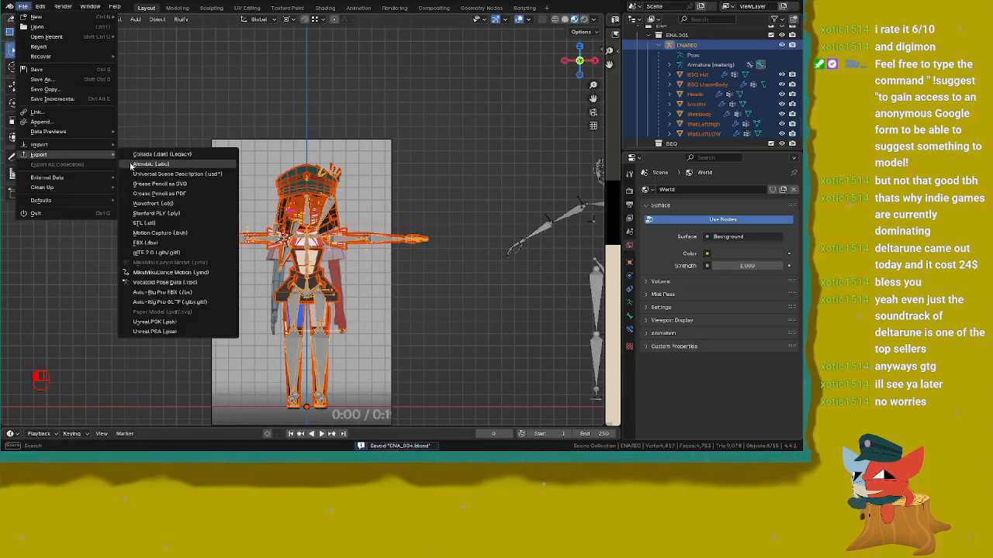
left_click(156, 245)
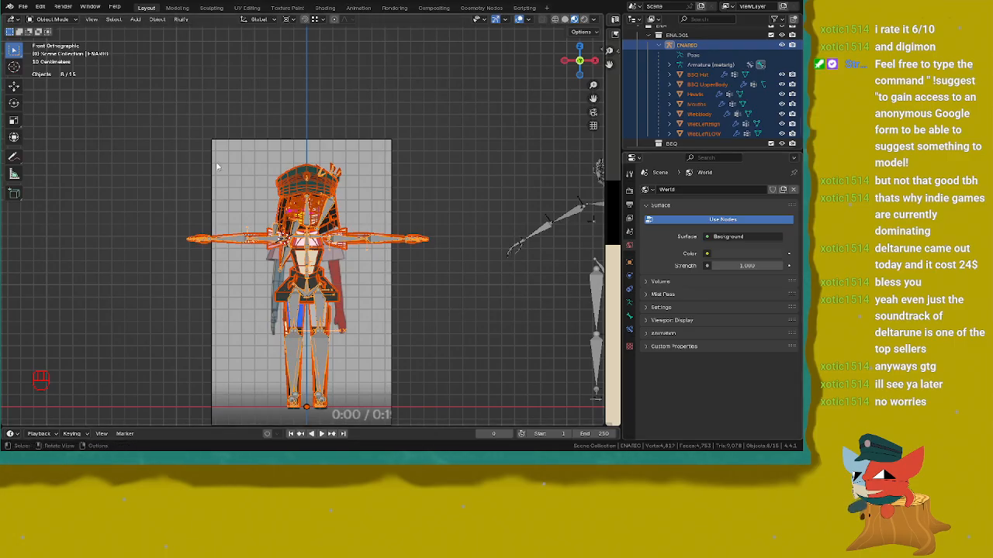
key("ctrl+s")
left_click(320, 160)
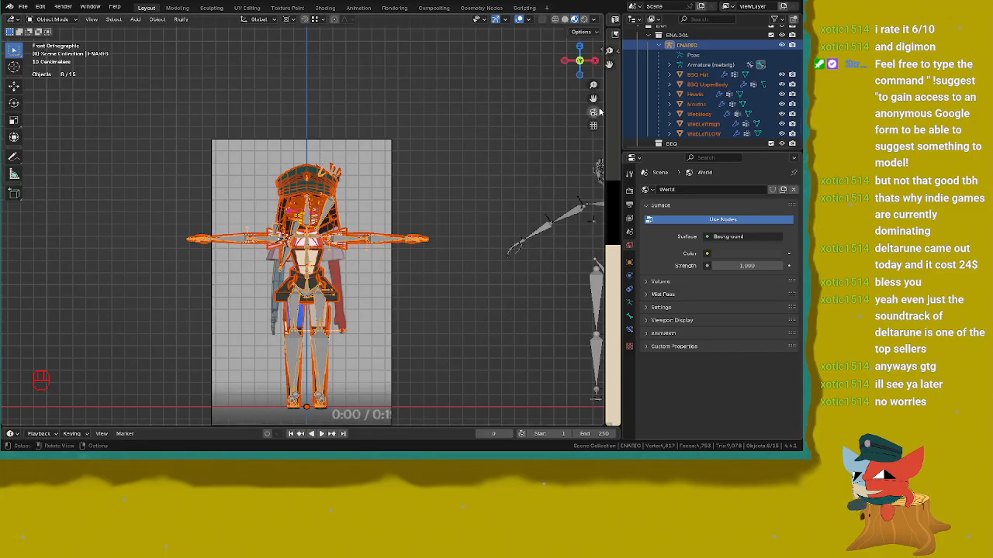
Step: Enlarge the image editor and examine the pixels where the beige and dark grey blocks of the texture meet
left_click_drag(606, 109, 17, 106)
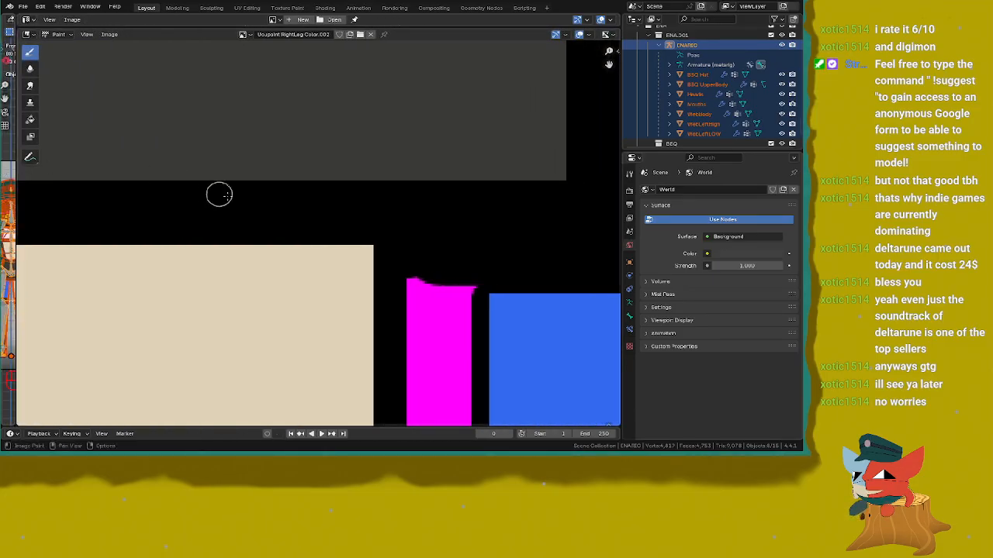
scroll(251, 207, "down", 2)
mouse_move(272, 207)
middle_mouse_down()
mouse_move(410, 150)
mouse_move(590, 167)
middle_mouse_up()
scroll(182, 150, "up", 3)
mouse_move(209, 163)
middle_mouse_down()
mouse_move(246, 181)
mouse_move(348, 304)
middle_mouse_up()
scroll(348, 305, "down", 2)
middle_click_drag(264, 251, 401, 266)
scroll(319, 233, "up", 4)
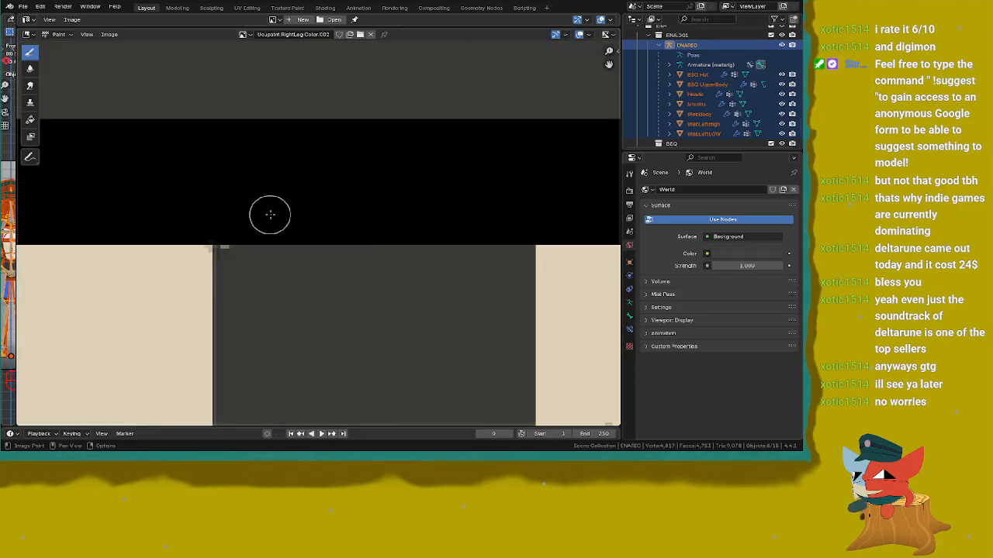
scroll(368, 212, "up", 4)
middle_click_drag(270, 215, 306, 107)
scroll(333, 212, "down", 7)
middle_click_drag(335, 209, 334, 401)
scroll(333, 186, "up", 4)
scroll(314, 227, "up", 3)
middle_click_drag(294, 244, 304, 305)
scroll(326, 232, "up", 4)
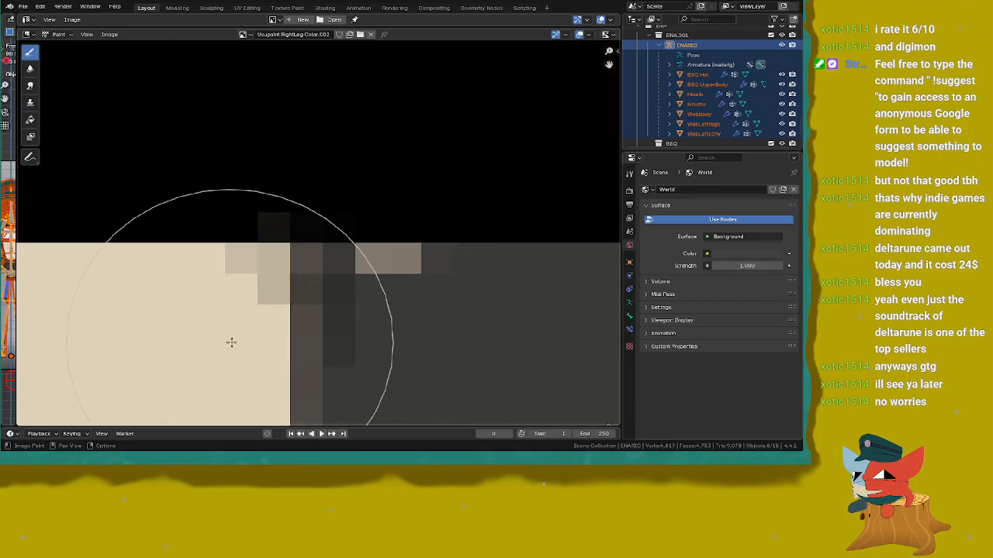
scroll(289, 279, "down", 7)
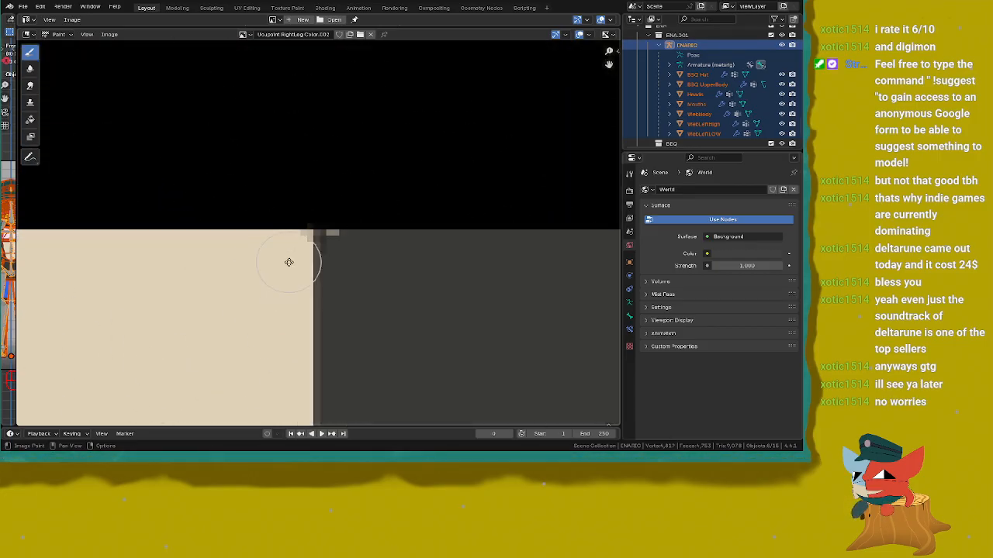
middle_click_drag(289, 262, 312, 242)
scroll(349, 245, "up", 3)
scroll(472, 256, "down", 4)
Step: Examine the black-outlined beige panels of the texture and the pixels at their corners beside the magenta background
middle_click_drag(473, 260, 31, 203)
middle_click_drag(521, 218, 17, 254)
scroll(323, 306, "down", 9)
middle_click_drag(326, 313, 361, 185)
scroll(390, 305, "up", 5)
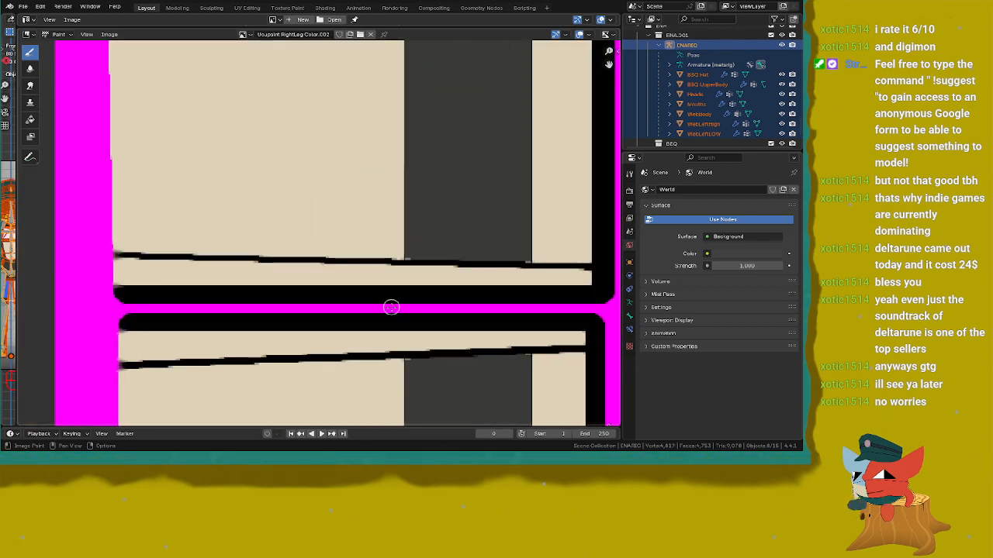
middle_click_drag(390, 306, 350, 277)
middle_click_drag(571, 235, 60, 300)
scroll(60, 300, "up", 4)
middle_click_drag(131, 298, 250, 182)
scroll(314, 231, "up", 4)
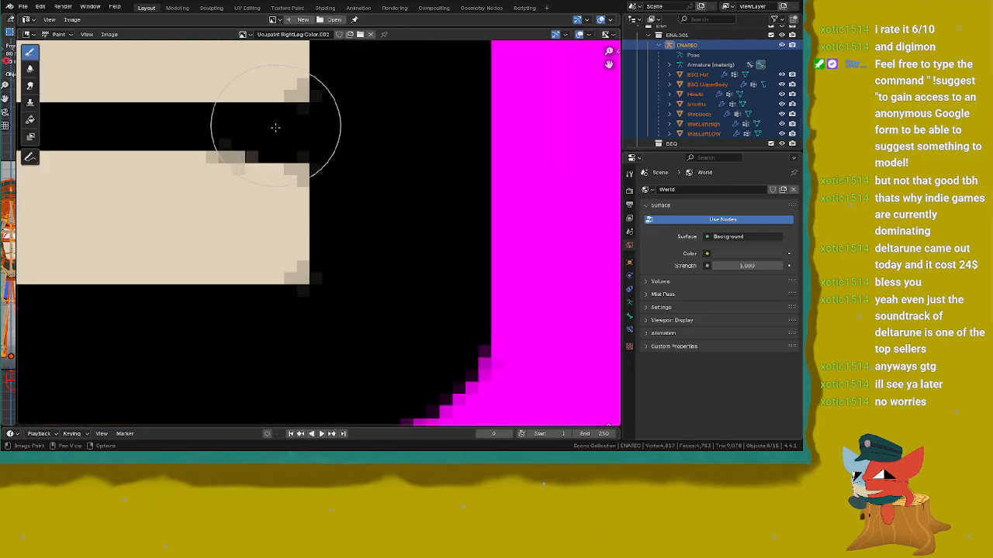
middle_click_drag(275, 129, 333, 280)
middle_click_drag(409, 248, 323, 199)
scroll(395, 173, "up", 1)
middle_click_drag(288, 231, 326, 220)
scroll(466, 247, "down", 7)
scroll(306, 243, "up", 5)
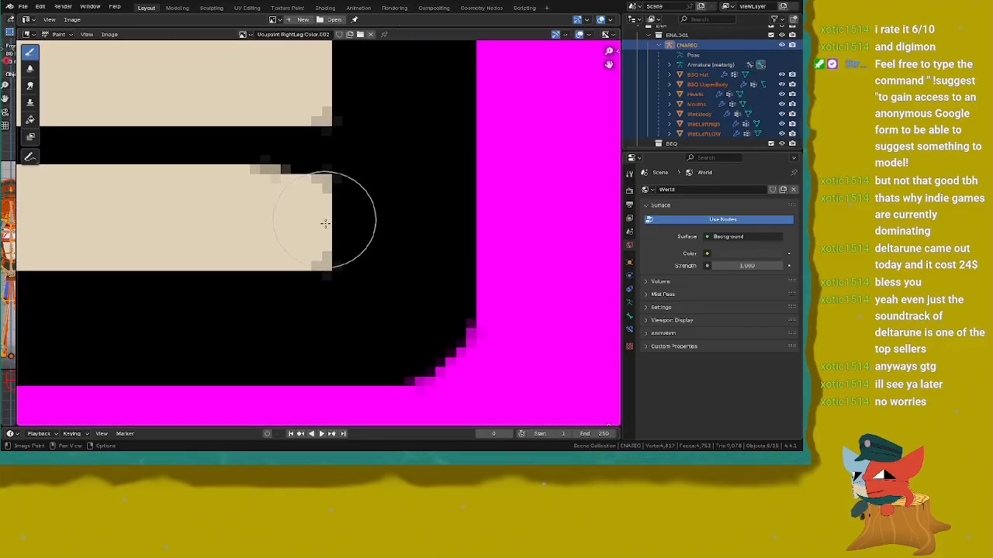
Step: Examine the corner pixels of the beige area inside the dark grey panel with the blue collar shape
scroll(328, 222, "down", 2)
scroll(356, 243, "down", 6)
middle_click_drag(422, 127, 337, 425)
middle_click_drag(316, 231, 397, 395)
scroll(321, 228, "up", 2)
middle_click_drag(279, 315, 316, 414)
scroll(295, 262, "up", 4)
middle_click_drag(336, 330, 326, 193)
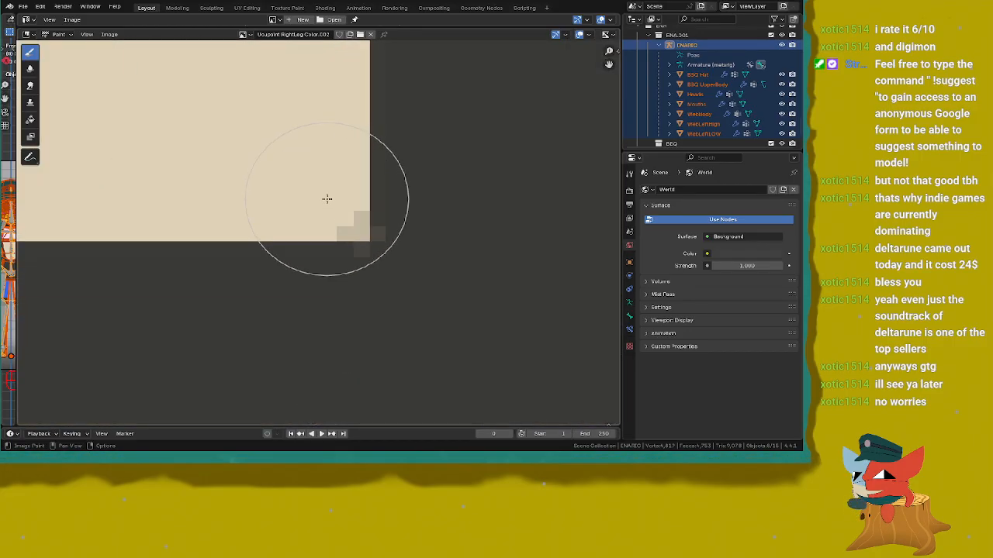
scroll(326, 203, "down", 6)
middle_click_drag(327, 238, 305, 171)
scroll(325, 364, "up", 4)
scroll(294, 236, "down", 4)
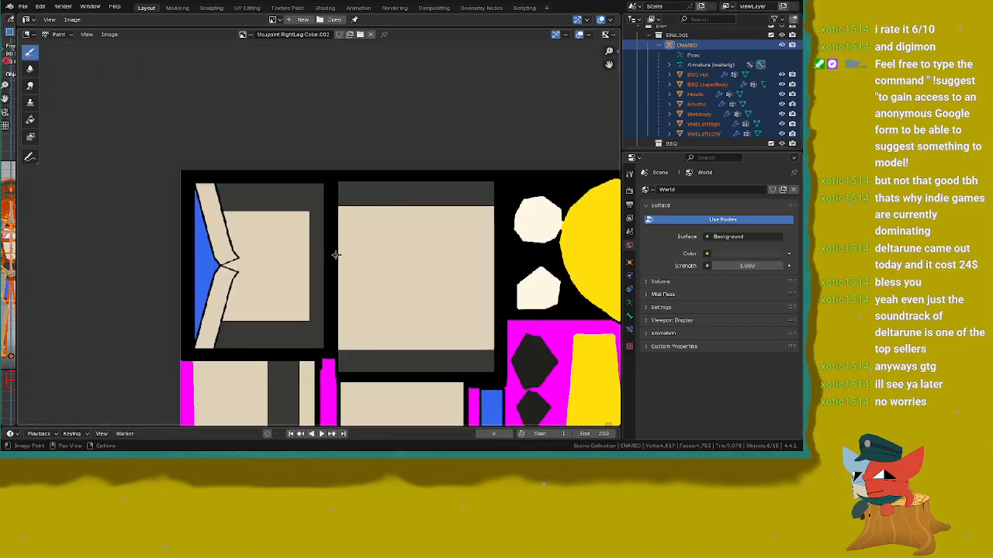
scroll(337, 257, "up", 4)
middle_click_drag(339, 217, 356, 408)
scroll(346, 187, "up", 2)
scroll(333, 384, "up", 4)
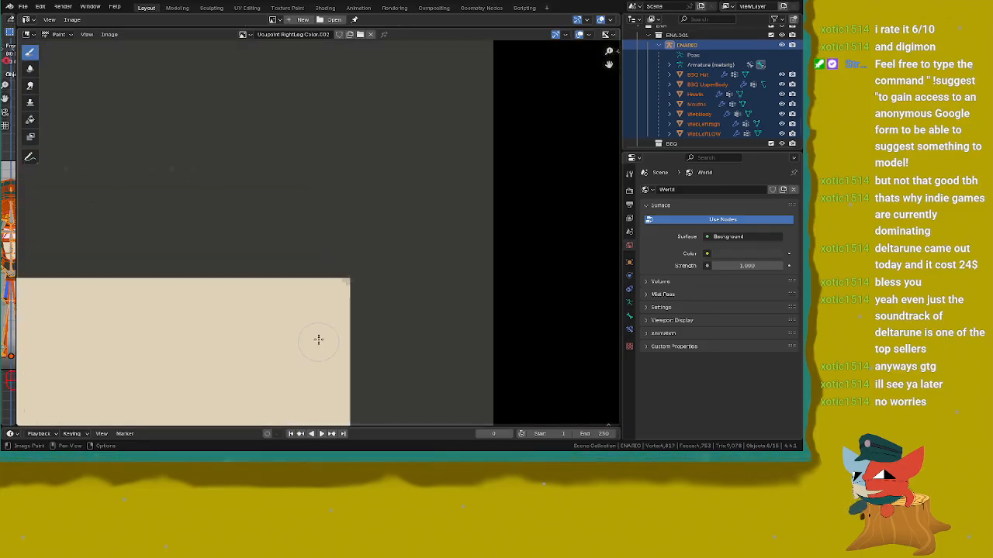
Step: Save the blend file and widen the 3D viewport again beside the image editor
left_click(23, 6)
left_click(36, 69)
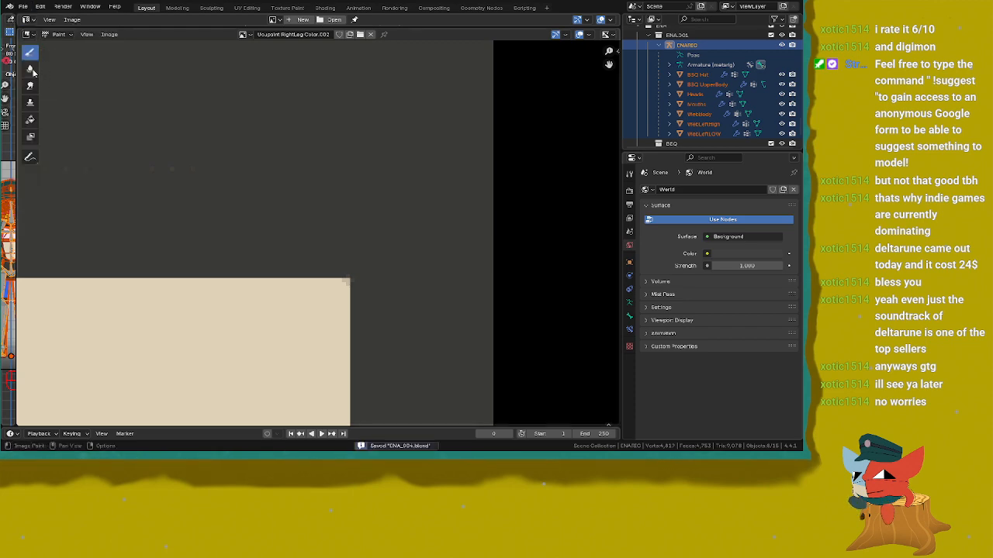
left_click_drag(16, 115, 373, 115)
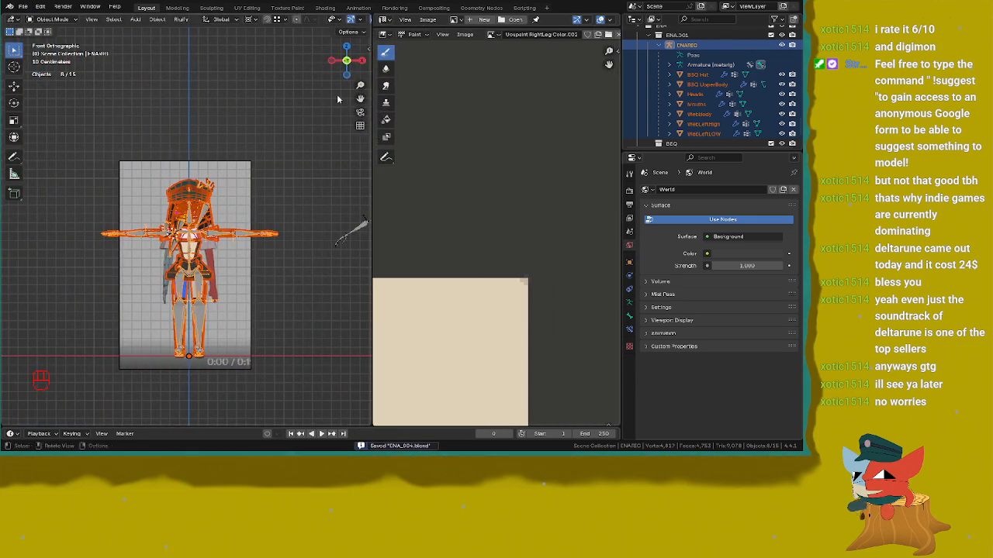
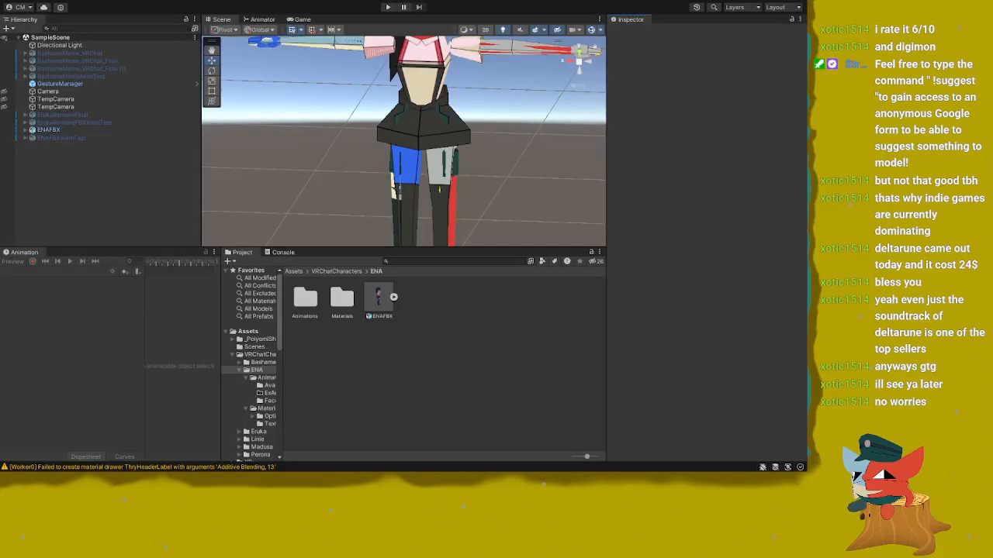
Step: In Unity, open the avatar configuration of the ENAFBX model, check the body, head and both hands' bone mappings, and close it
scroll(380, 188, "down", 1)
middle_click_drag(381, 186, 365, 290)
left_click_drag(404, 200, 403, 152, "alt")
scroll(410, 154, "up", 2)
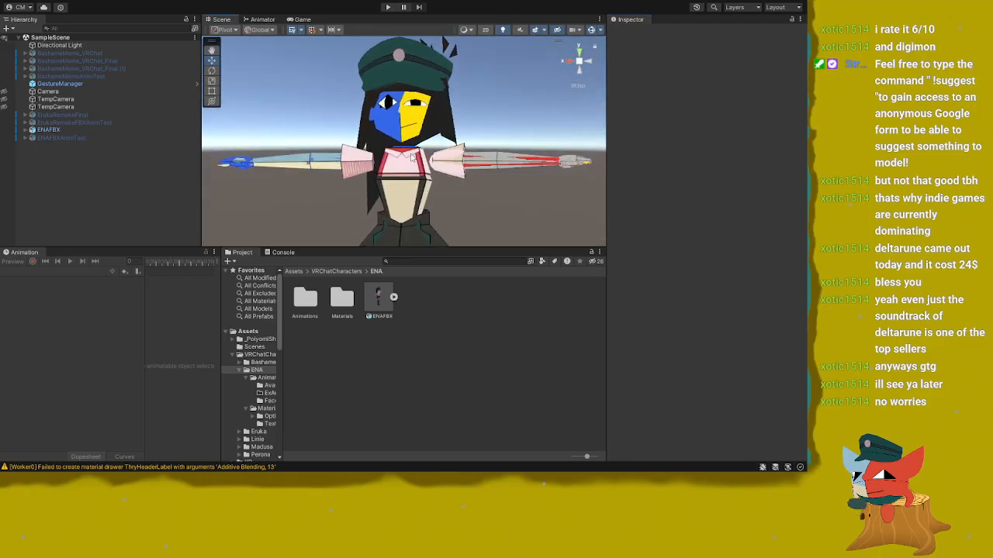
left_click(378, 301)
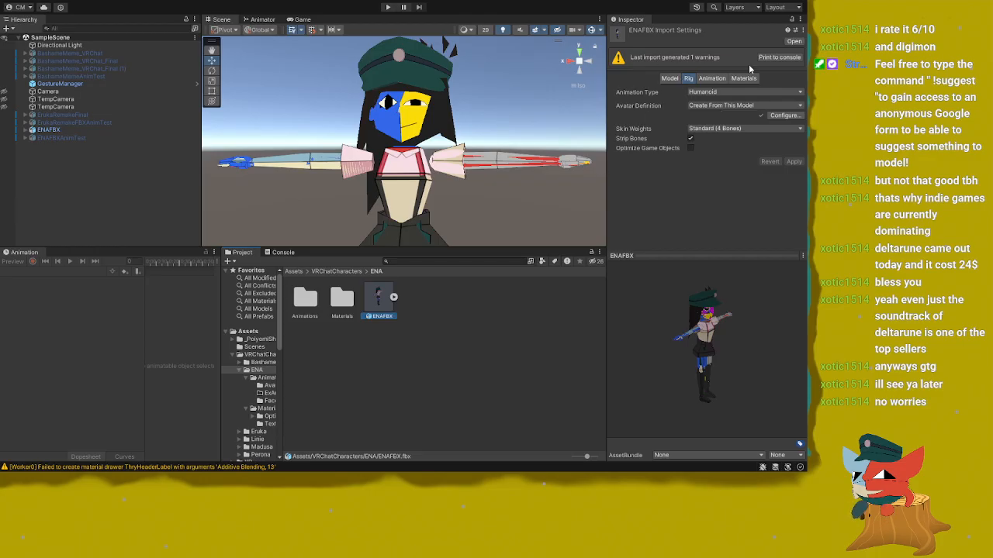
left_click(785, 115)
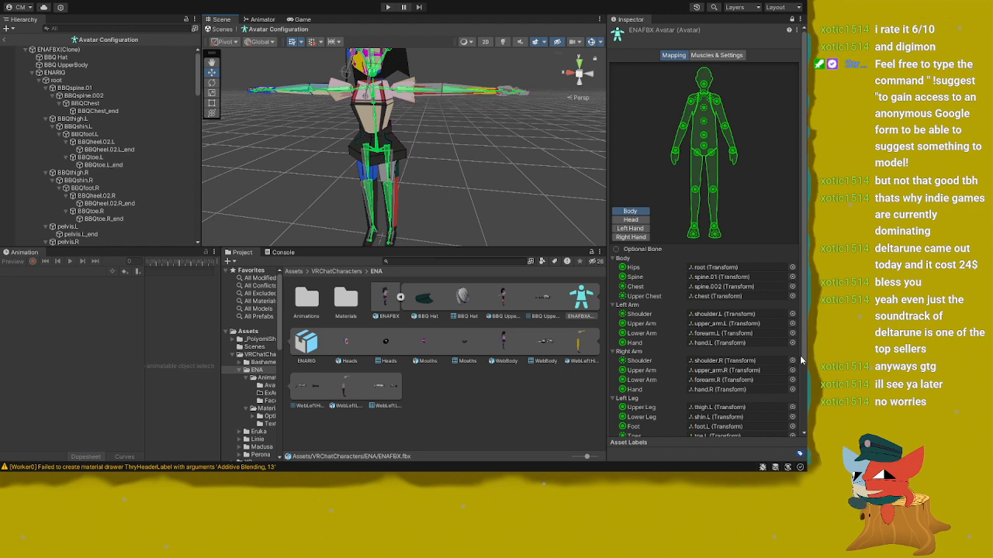
scroll(768, 297, "down", 3)
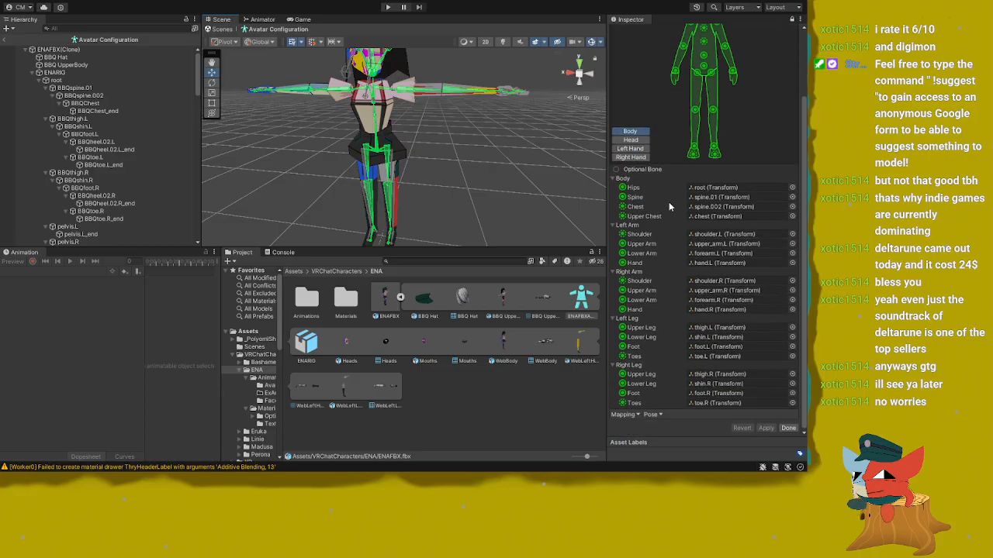
left_click(631, 139)
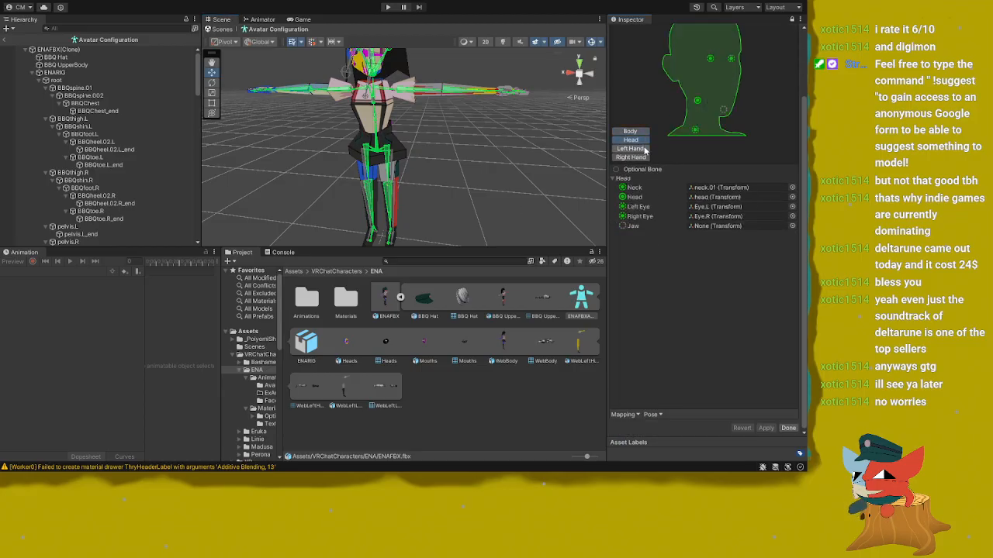
left_click(632, 148)
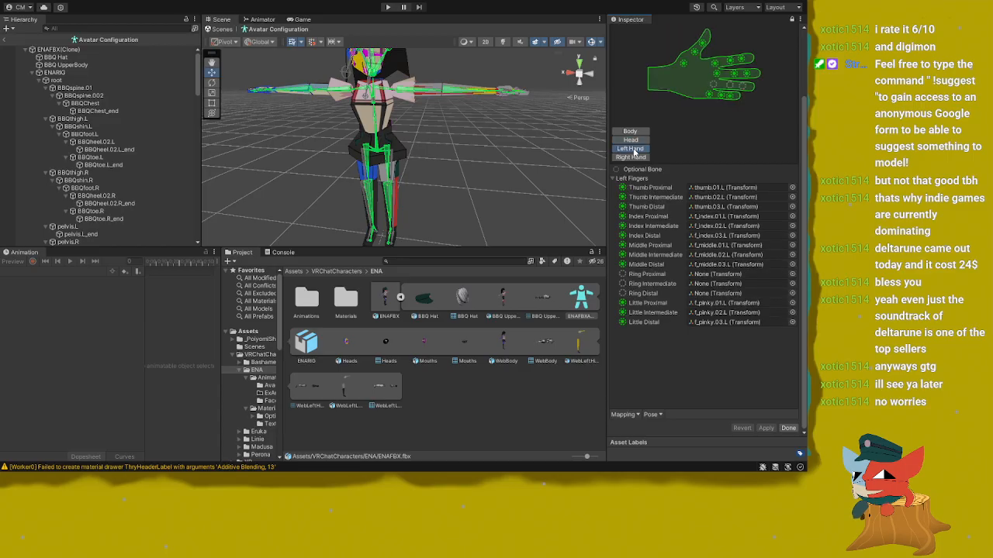
left_click(632, 157)
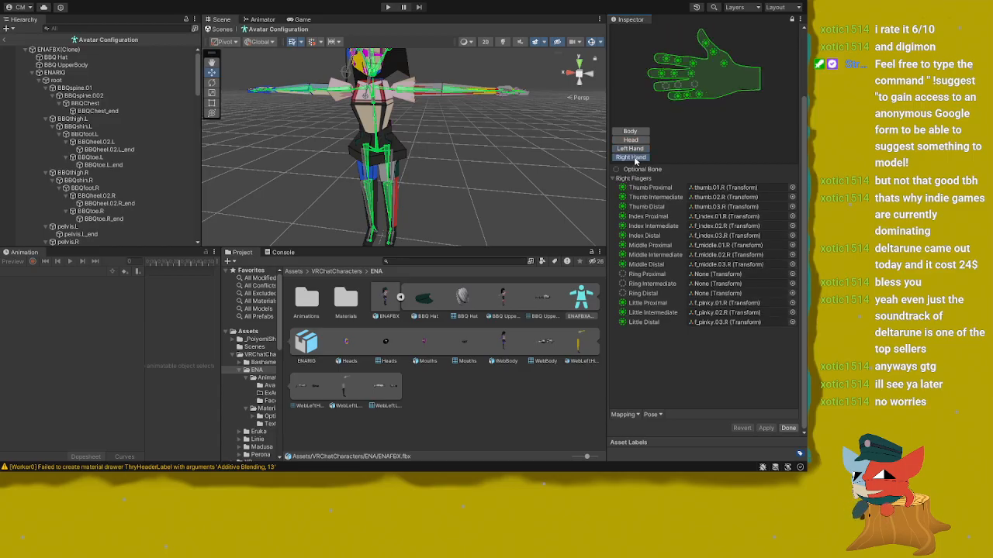
left_click(788, 428)
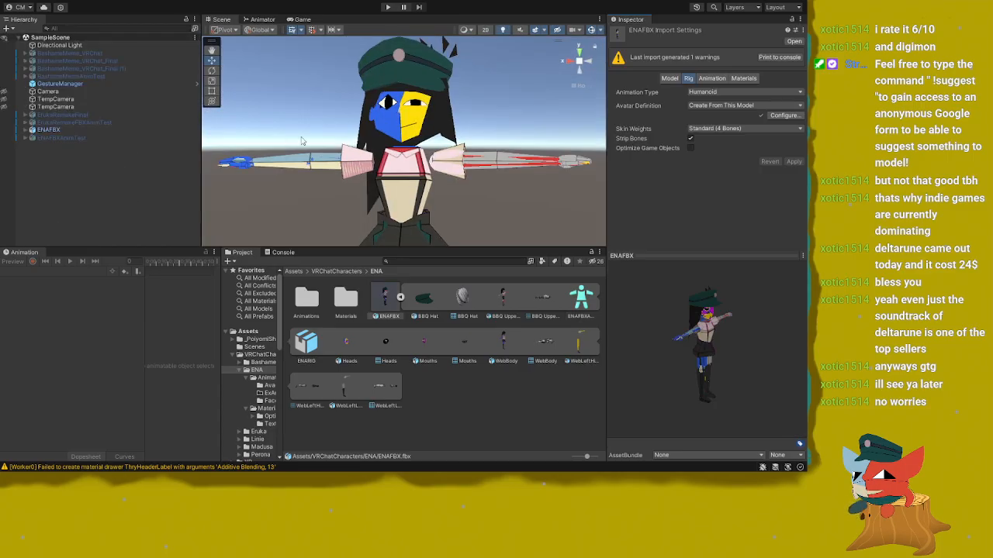
scroll(318, 81, "up", 3)
scroll(318, 80, "down", 2)
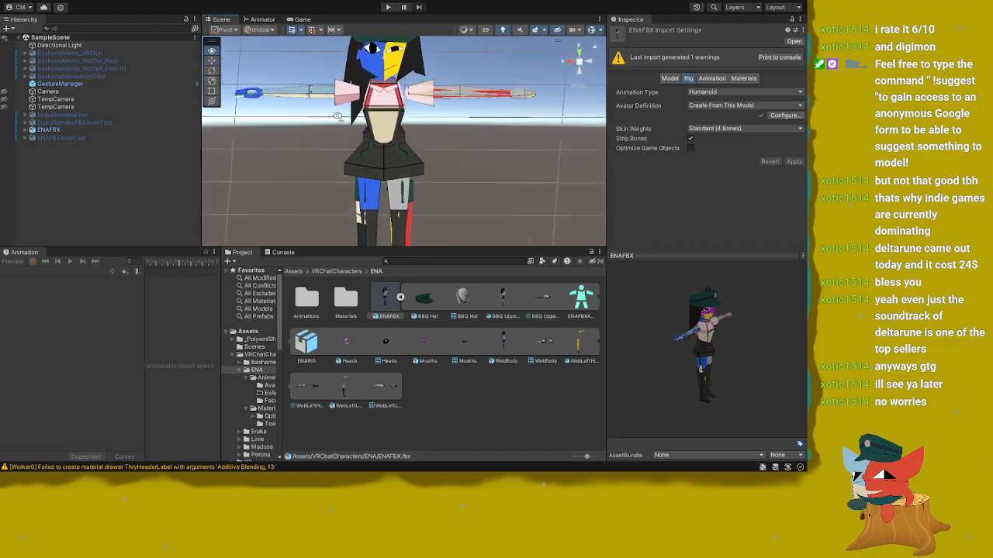
Step: Deactivate the ENAFBX avatar in the scene, then activate and select ENAFBXAnimTest in its place
scroll(336, 101, "down", 2)
right_click_drag(336, 101, 369, 117)
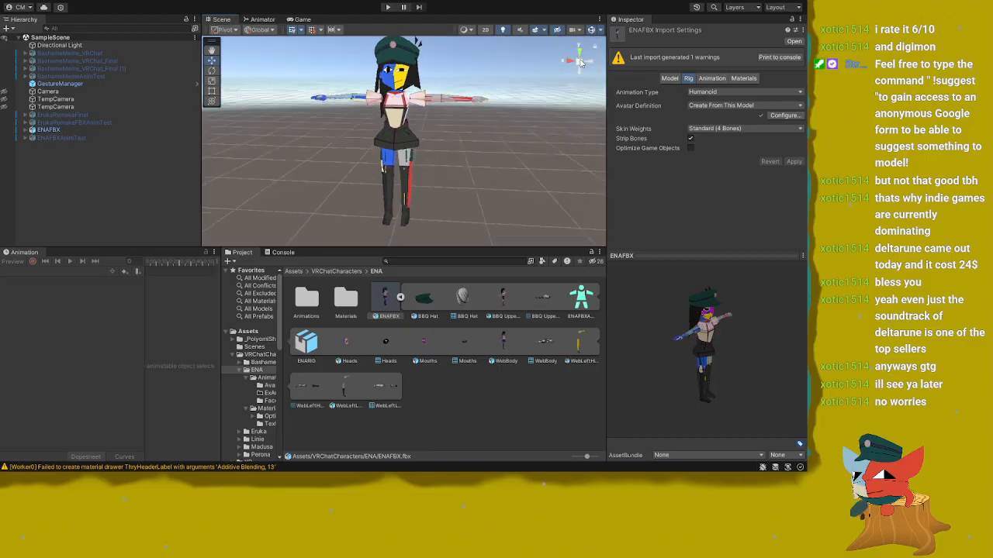
right_click_drag(580, 64, 419, 143)
scroll(458, 116, "up", 3)
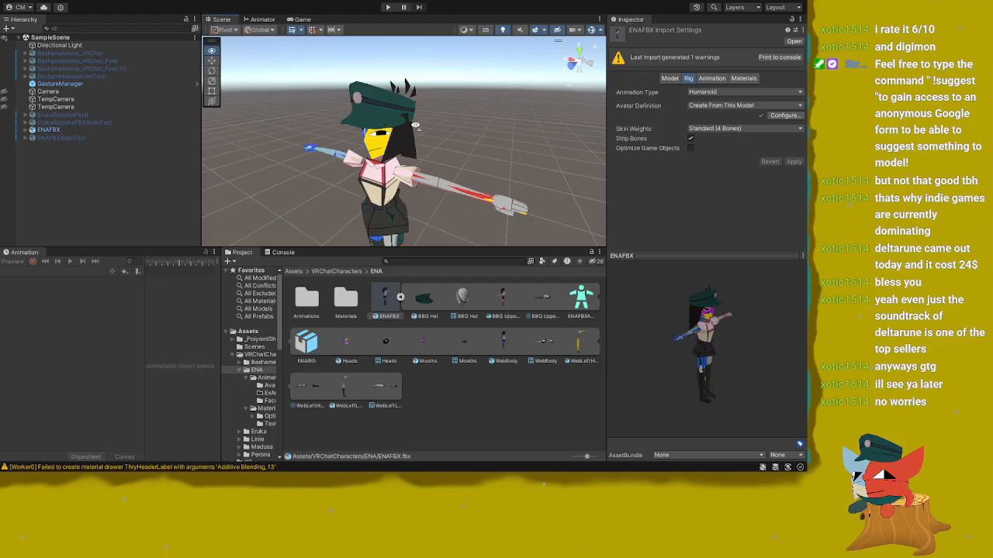
right_click_drag(415, 125, 416, 129)
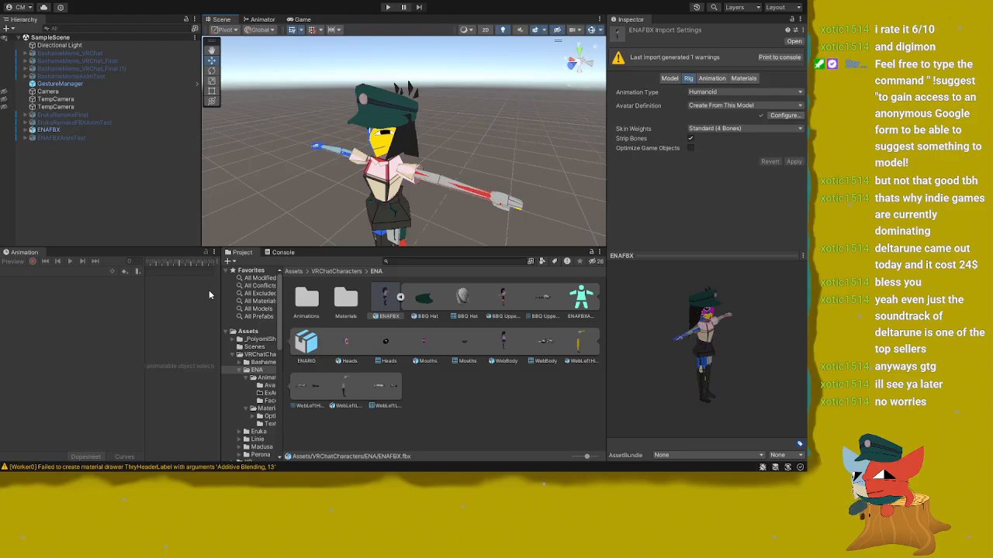
left_click(48, 129)
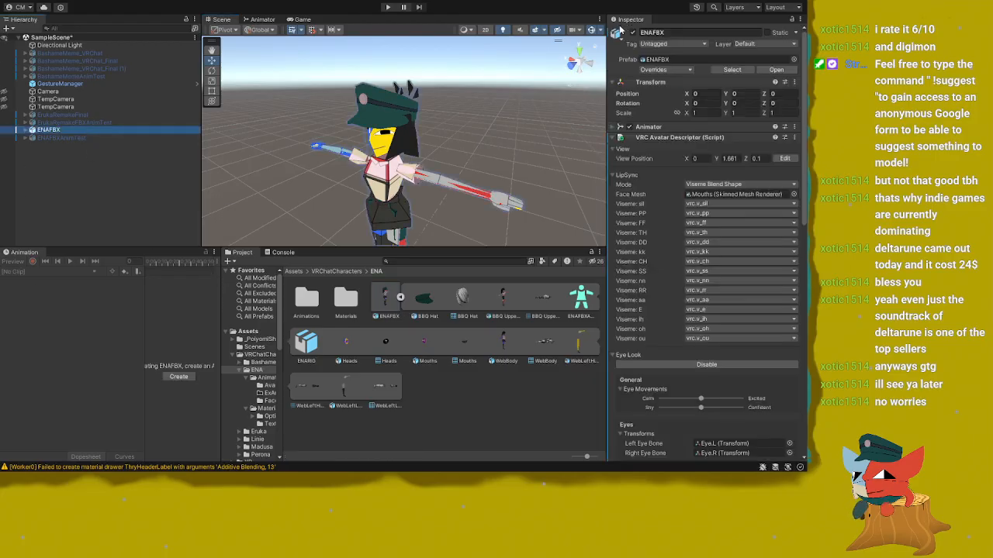
left_click(632, 31)
left_click(94, 138)
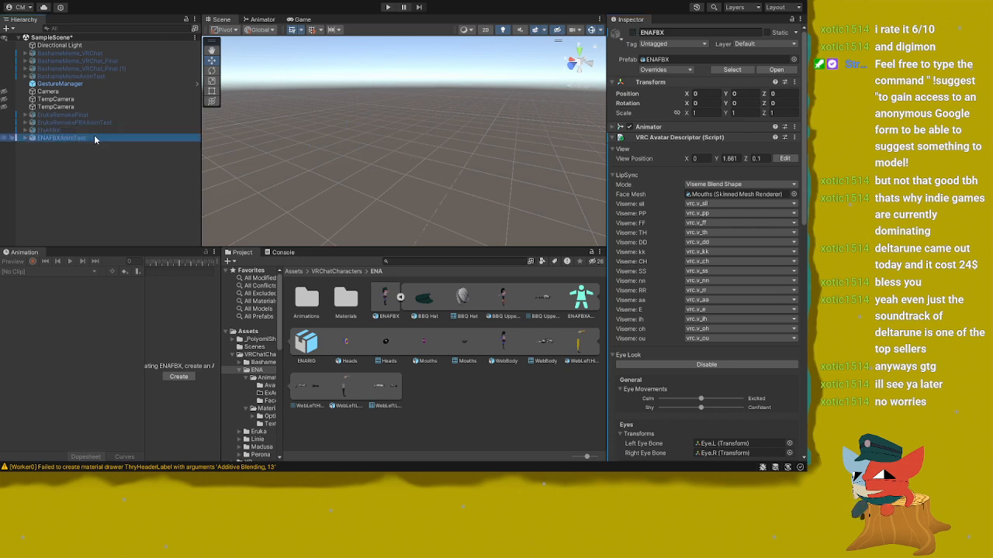
left_click(632, 32)
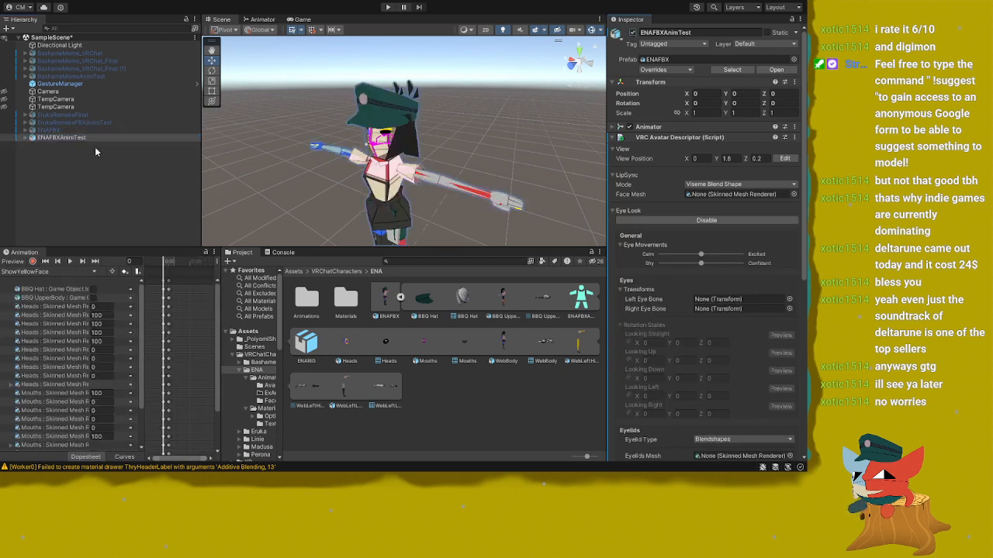
left_click(93, 139)
Step: Switch to the ShowGreyFace clip and widen the animation area and its property list until the full property names are readable
left_click(60, 271)
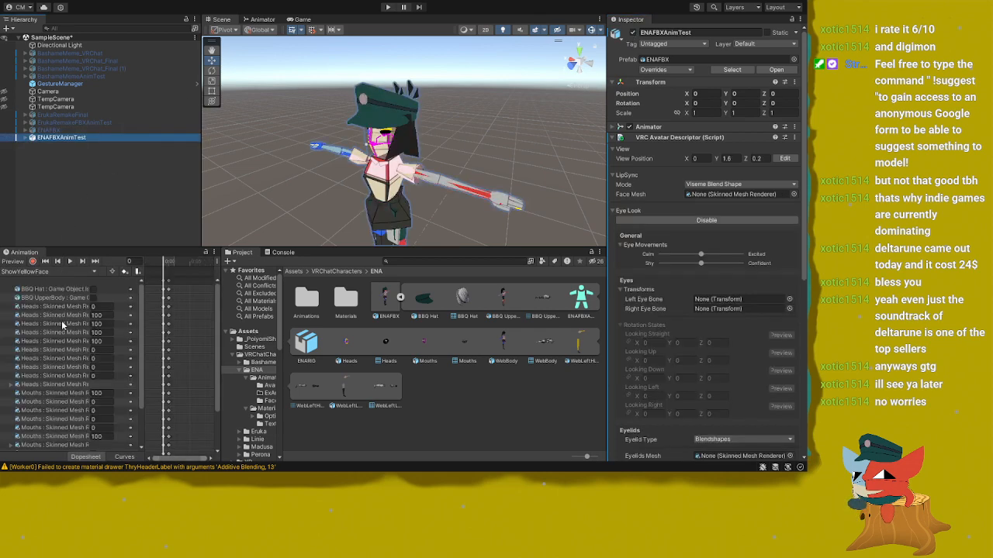
left_click(54, 314)
left_click_drag(214, 271, 315, 318)
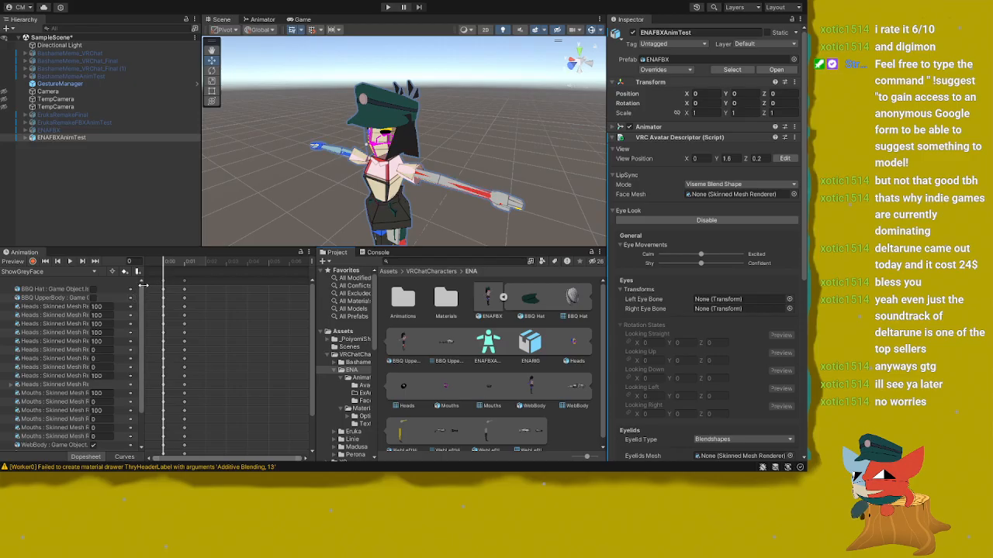
left_click_drag(144, 285, 168, 291)
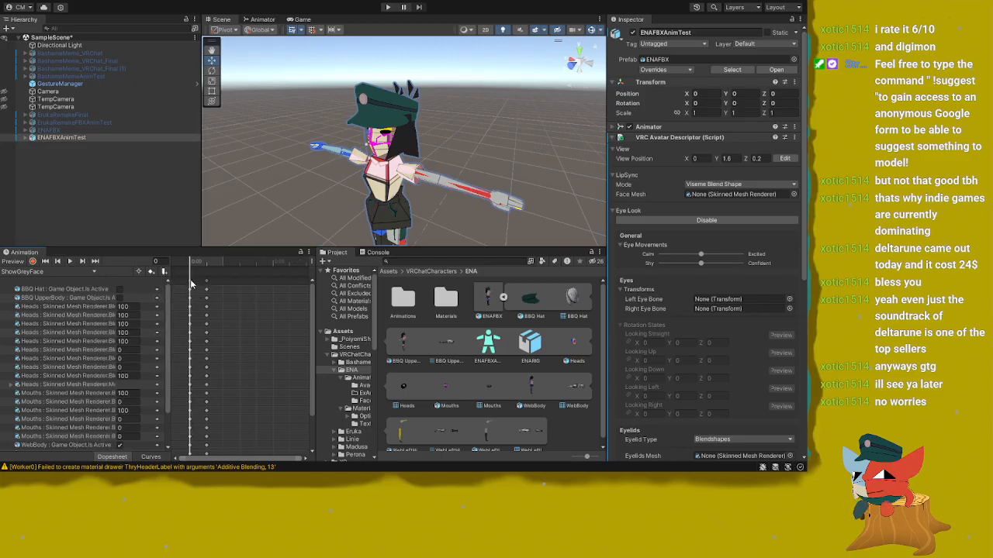
left_click_drag(314, 275, 481, 265)
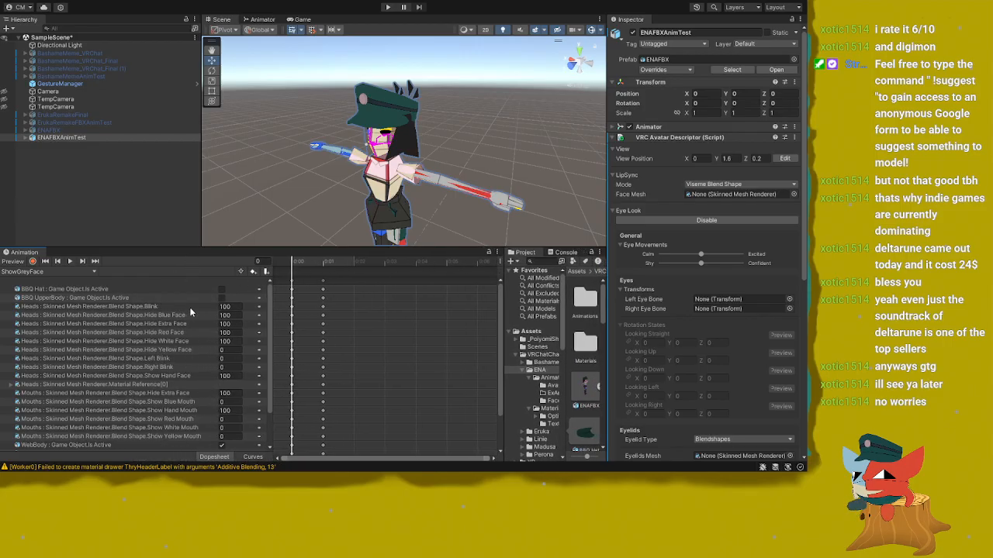
Step: Select the Heads Blink property, preview ShowGreyFace at frame 0, and examine the avatar's head and upper body
left_click(95, 307)
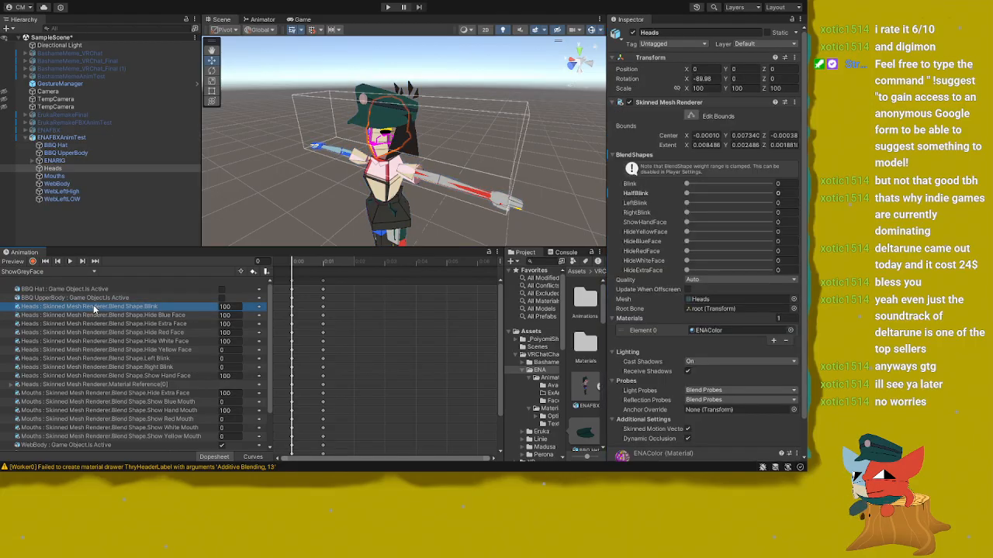
left_click(216, 284)
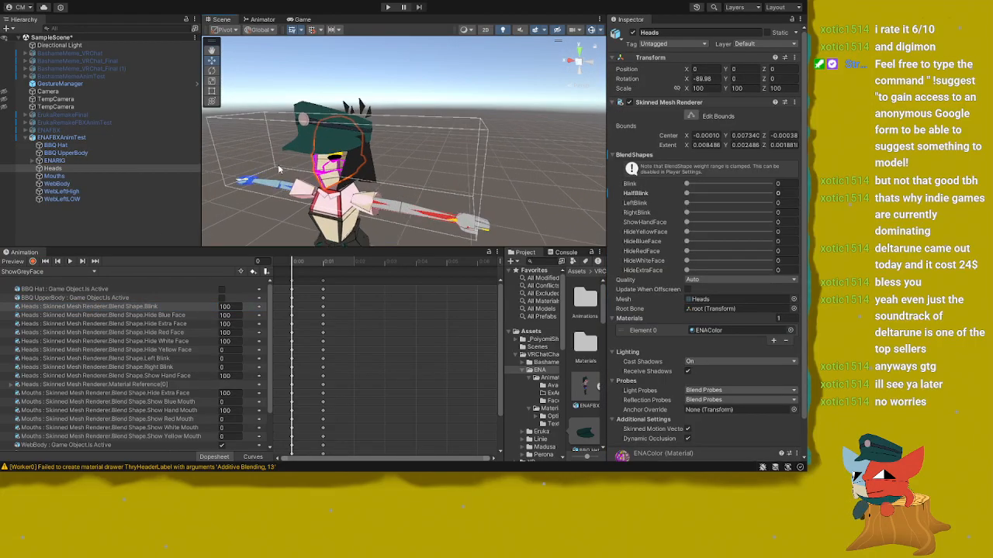
left_click(293, 264)
key("w")
right_click_drag(407, 193, 431, 152)
middle_click_drag(431, 152, 397, 180)
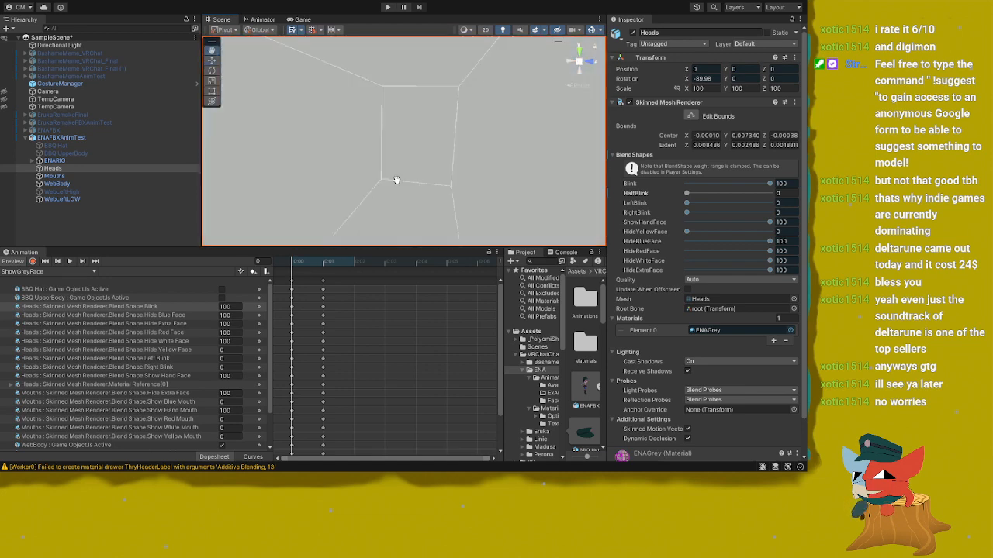
scroll(373, 96, "down", 15)
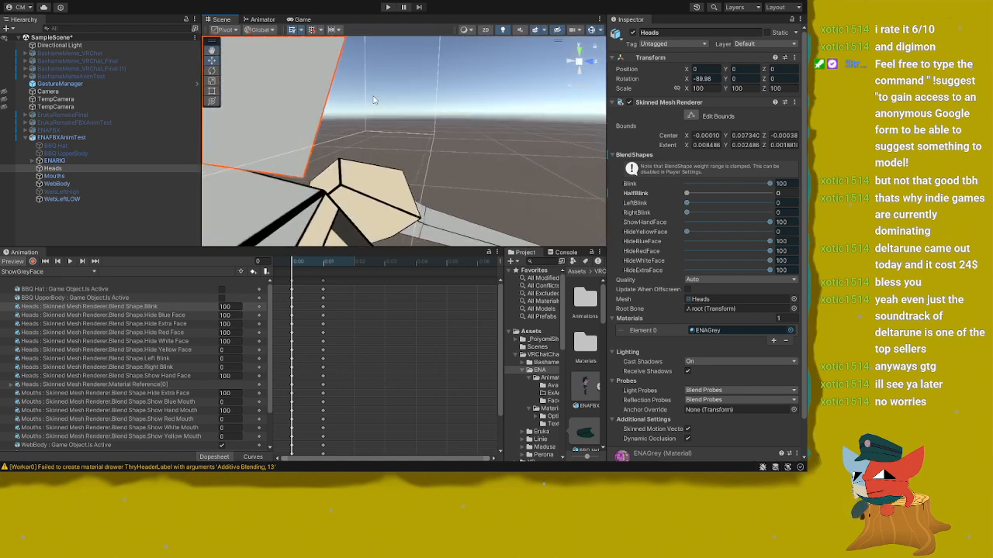
right_click_drag(406, 128, 383, 105)
middle_click_drag(382, 105, 368, 105)
right_click_drag(368, 105, 425, 146)
mouse_move(424, 146)
middle_mouse_down()
mouse_move(403, 148)
mouse_move(409, 157)
middle_mouse_up()
scroll(409, 157, "down", 10)
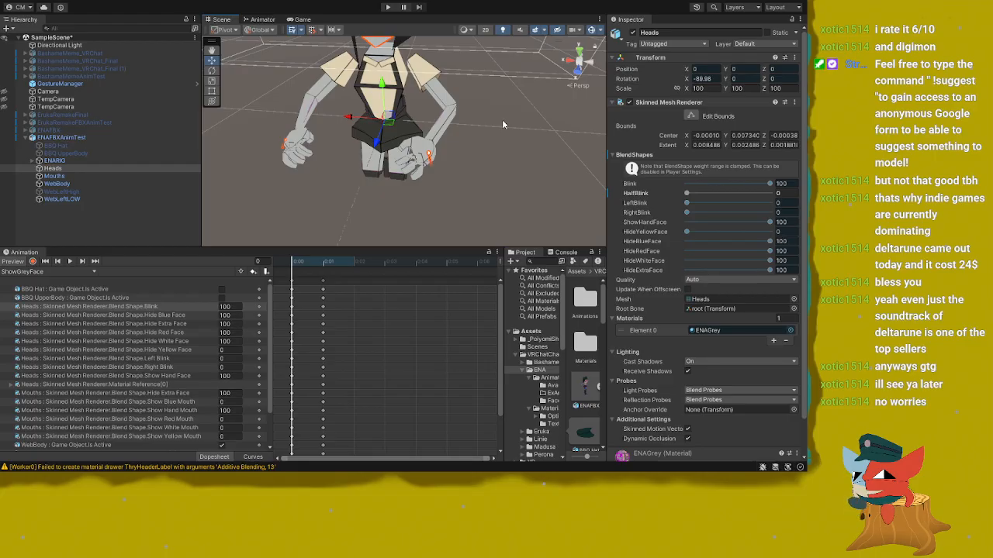
Step: Examine the Heads mesh on the avatar's open hand up close from several angles
scroll(514, 106, "up", 5)
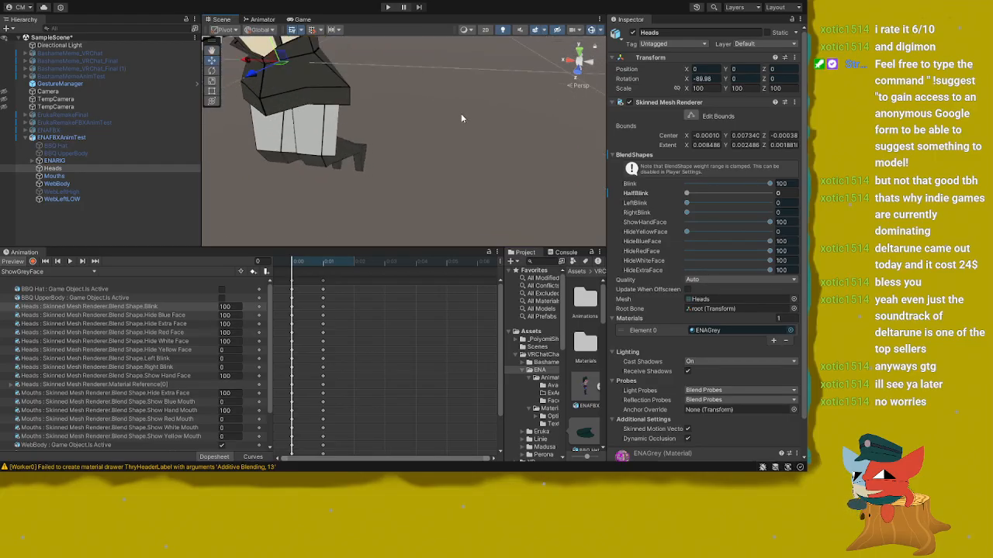
middle_click_drag(461, 118, 505, 126)
right_click_drag(506, 125, 363, 126)
middle_click_drag(363, 126, 362, 135)
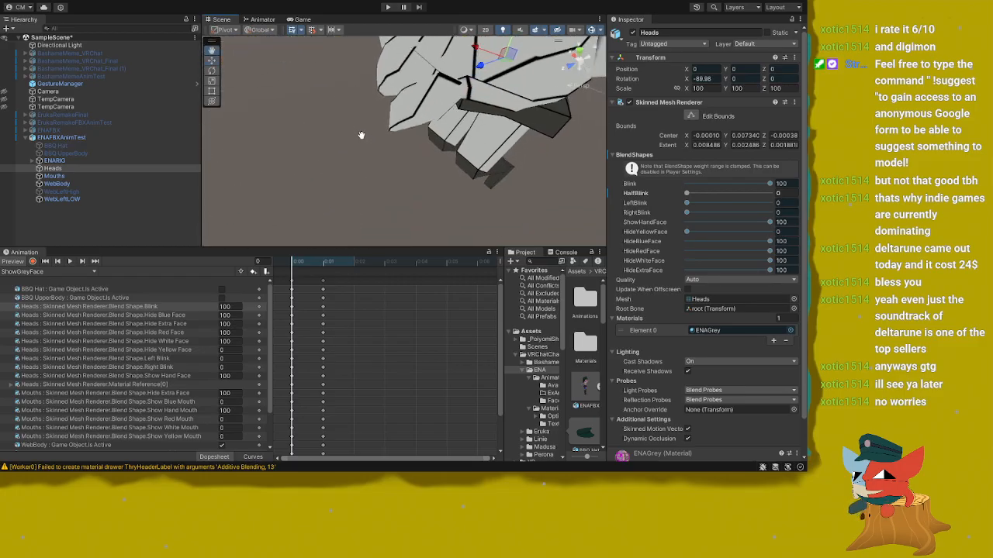
left_click_drag(361, 135, 451, 155, "alt")
middle_click_drag(451, 155, 453, 131)
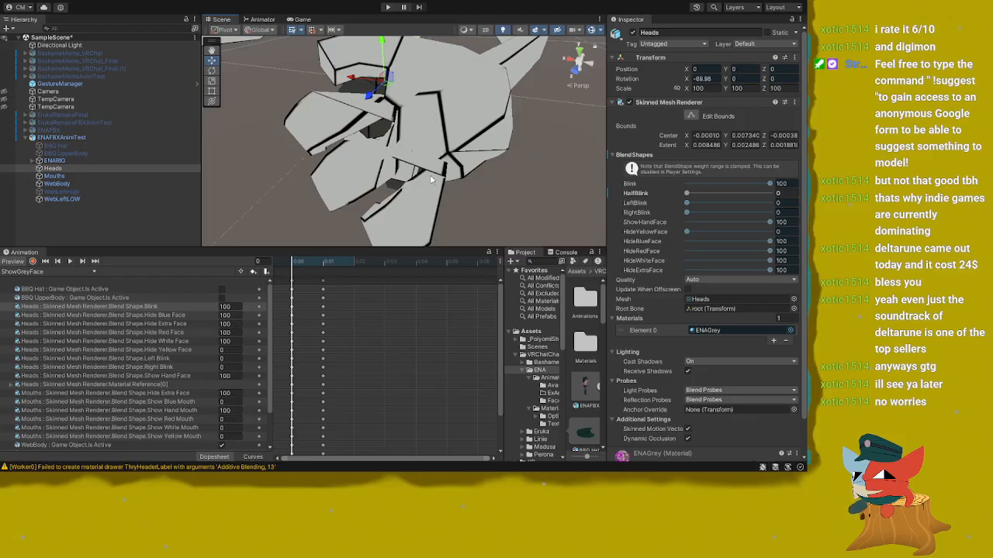
left_click_drag(432, 180, 325, 164, "alt")
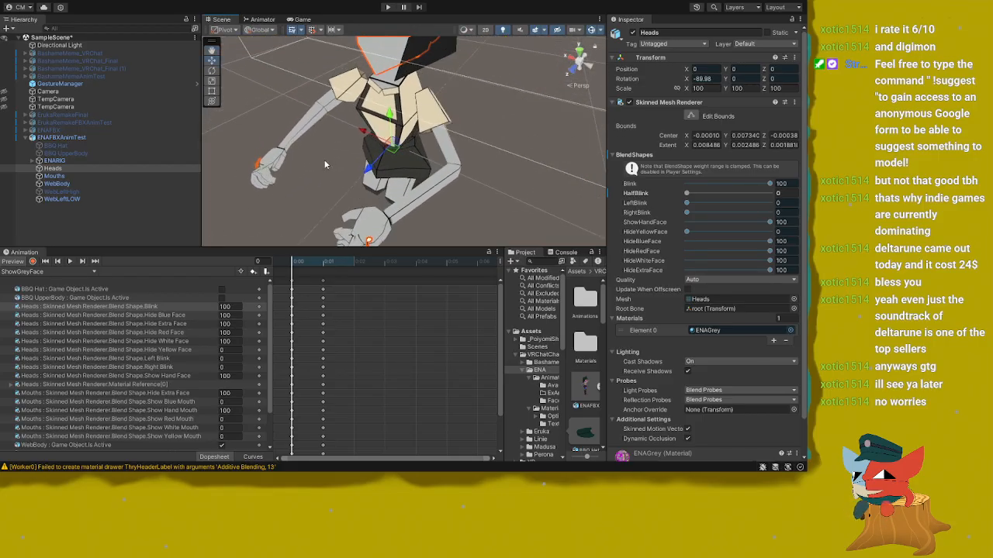
Step: Select the Mouths mesh and examine its placement on the avatar's hand with ShowHandMouth active
left_click(92, 178)
scroll(266, 168, "up", 5)
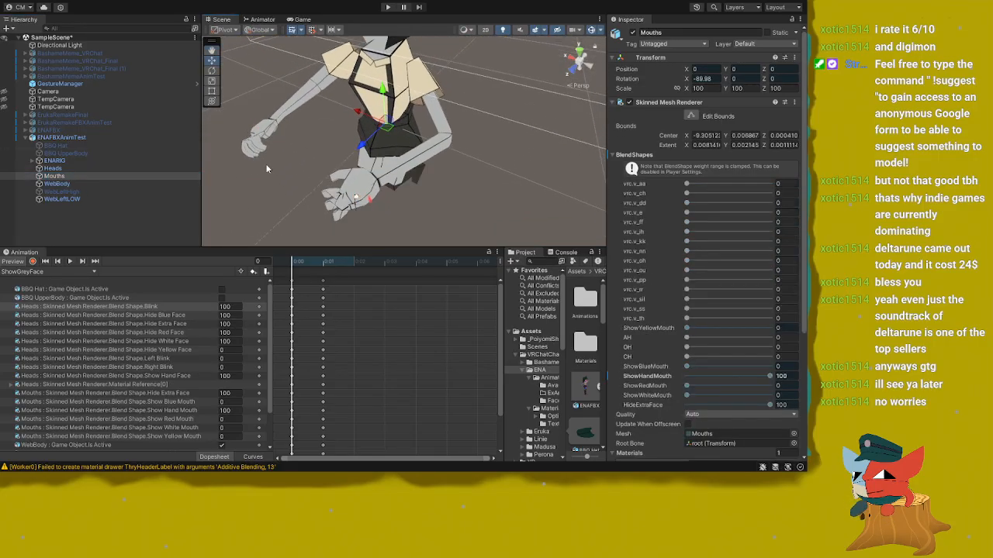
middle_click_drag(354, 200, 366, 145)
left_click_drag(366, 145, 353, 123, "alt")
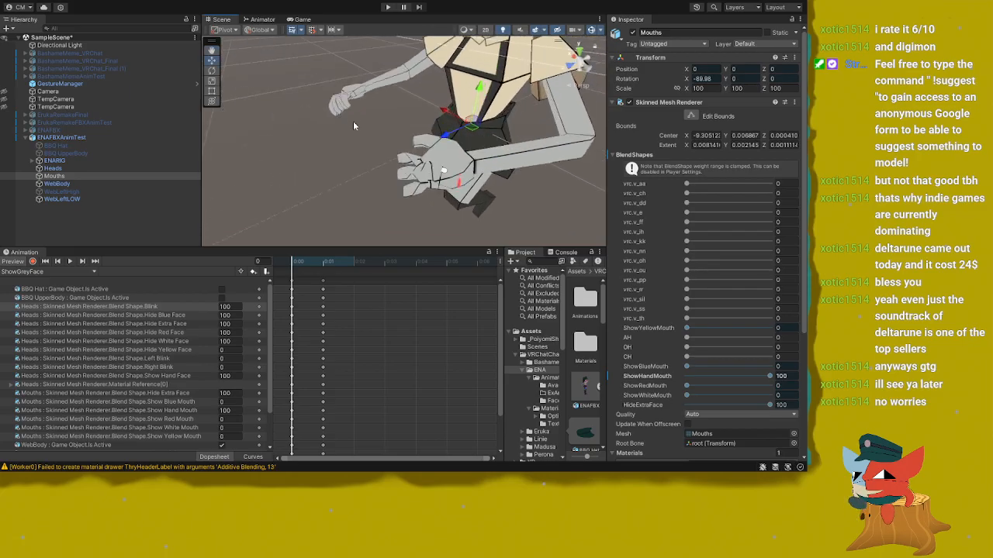
middle_click_drag(451, 152, 424, 131)
scroll(424, 133, "up", 5)
scroll(424, 133, "down", 5)
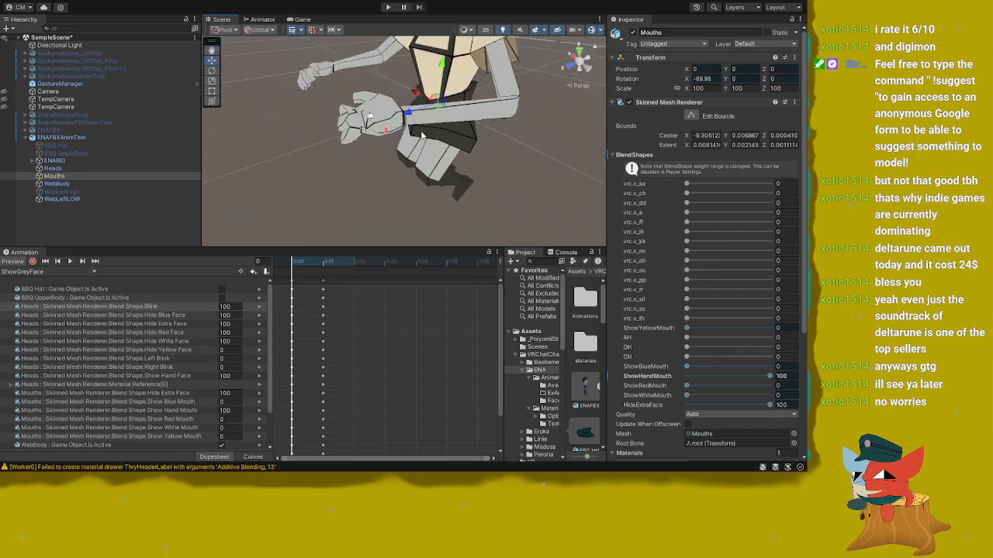
scroll(423, 133, "up", 6)
scroll(422, 133, "down", 7)
left_click_drag(423, 133, 499, 167, "alt")
scroll(501, 89, "up", 3)
scroll(411, 123, "up", 2)
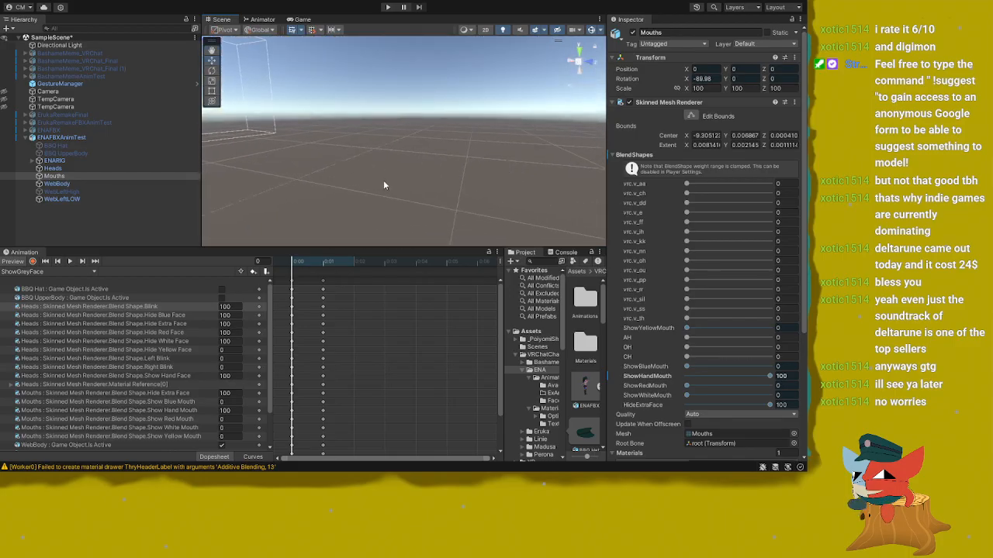
Step: Inspect the hand mouth from the side and at very close range, and return to a view of the whole avatar
left_click_drag(383, 180, 411, 171, "alt")
middle_click_drag(412, 170, 442, 149)
key("w")
key("e")
right_click_drag(442, 149, 442, 155)
middle_click_drag(433, 152, 362, 118)
scroll(360, 116, "down", 2)
right_click_drag(361, 117, 214, 112)
scroll(357, 126, "down", 2)
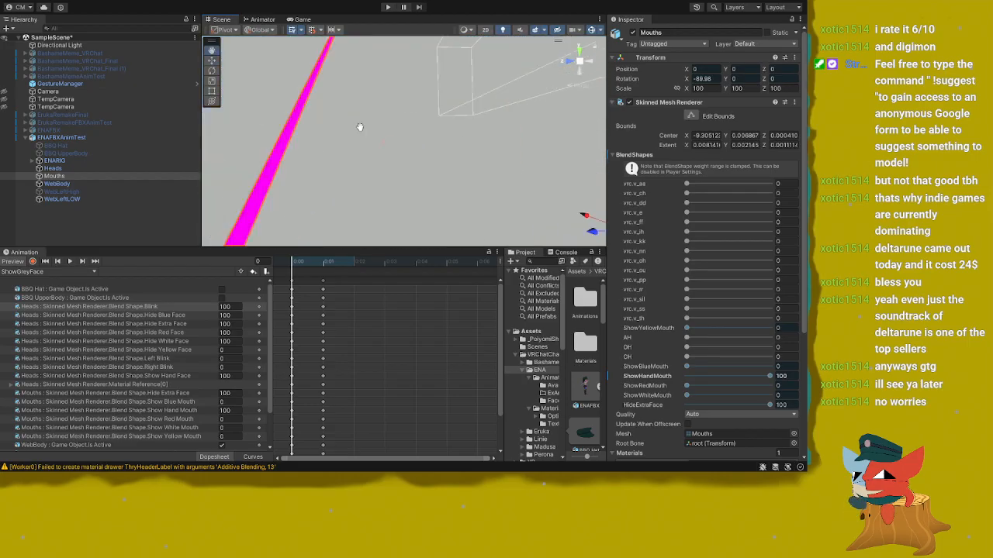
scroll(354, 128, "up", 5)
scroll(354, 128, "down", 4)
right_click_drag(354, 128, 287, 129)
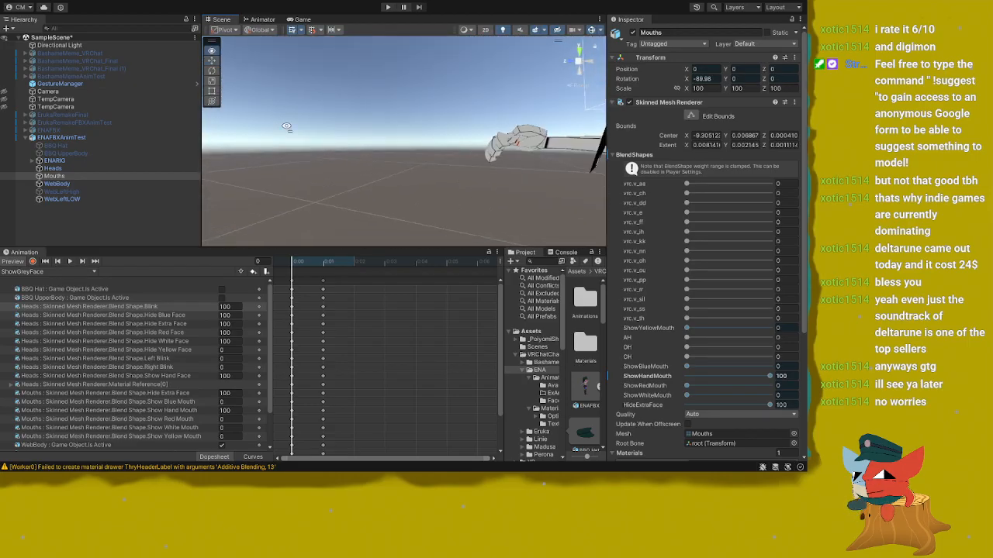
scroll(348, 132, "down", 1)
scroll(349, 131, "up", 3)
middle_click_drag(348, 131, 325, 126)
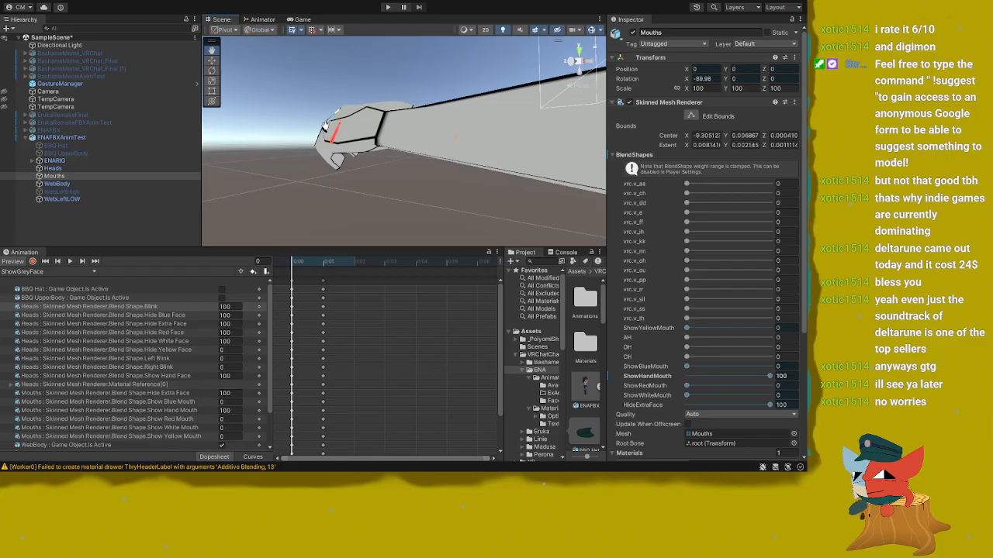
right_click_drag(325, 126, 332, 184)
scroll(377, 155, "down", 6)
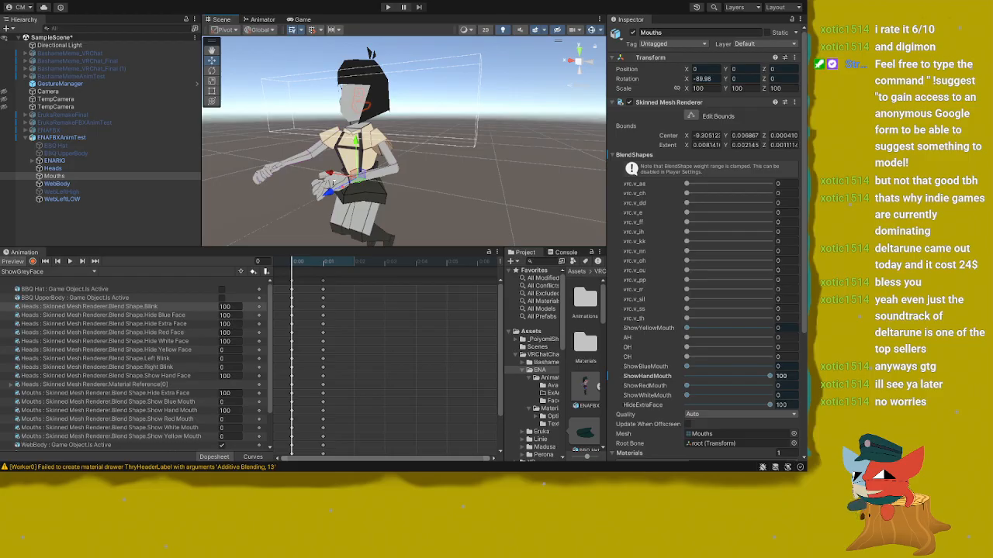
Step: Preview frame 1 of ShowGreyFace and examine the mouth outlines on the grey face up close
left_click(324, 264)
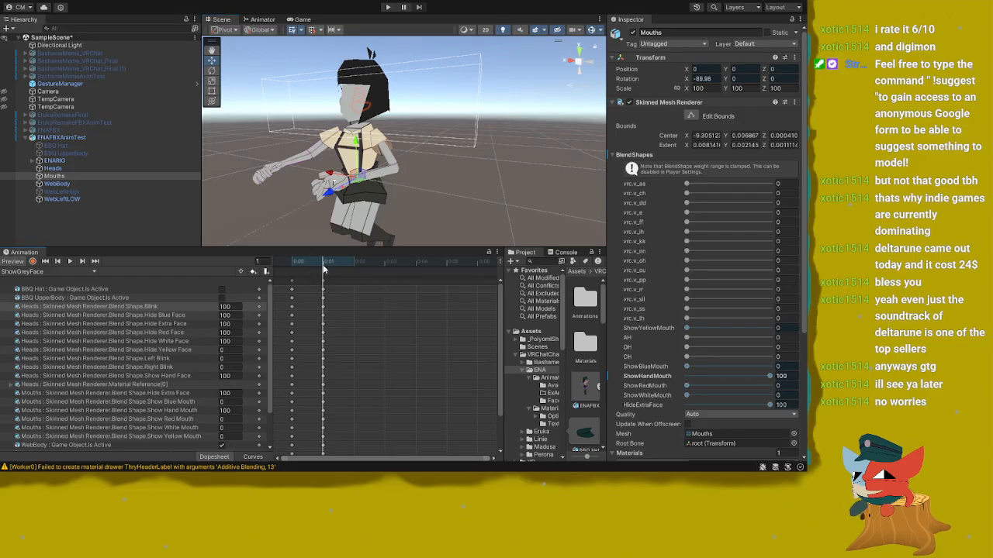
mouse_move(323, 266)
left_mouse_down()
mouse_move(293, 260)
mouse_move(324, 265)
left_mouse_up()
right_click_drag(310, 210, 394, 172)
middle_click_drag(394, 172, 465, 172)
scroll(380, 138, "up", 3)
middle_click_drag(380, 139, 400, 150)
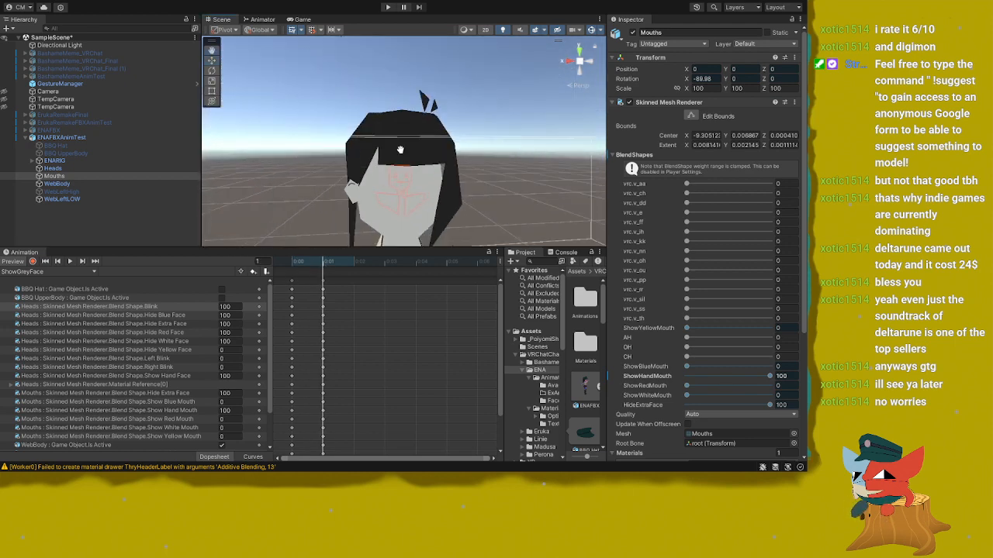
right_click_drag(400, 150, 445, 162)
scroll(419, 173, "up", 2)
middle_click_drag(419, 173, 446, 160)
scroll(442, 151, "up", 2)
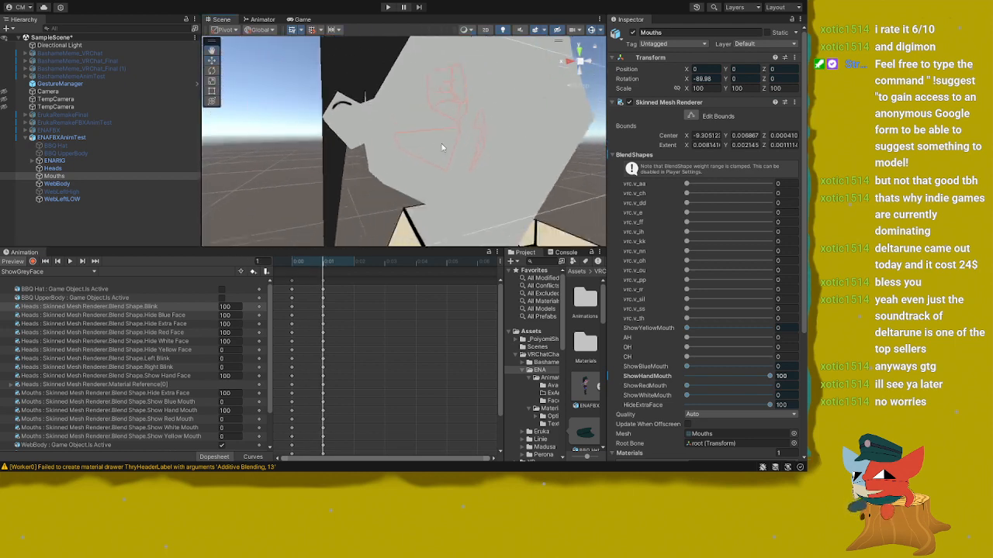
Step: Compare frames 0 and 1 of ShowGreyFace, checking the keyed property values and the face in the scene
left_click_drag(324, 265, 293, 264)
scroll(202, 326, "down", 3)
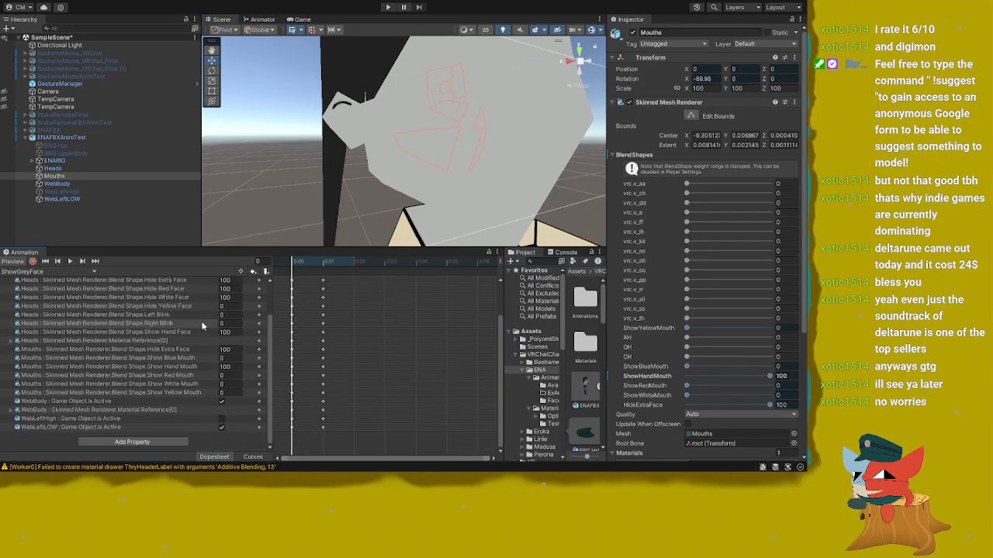
left_click(322, 265)
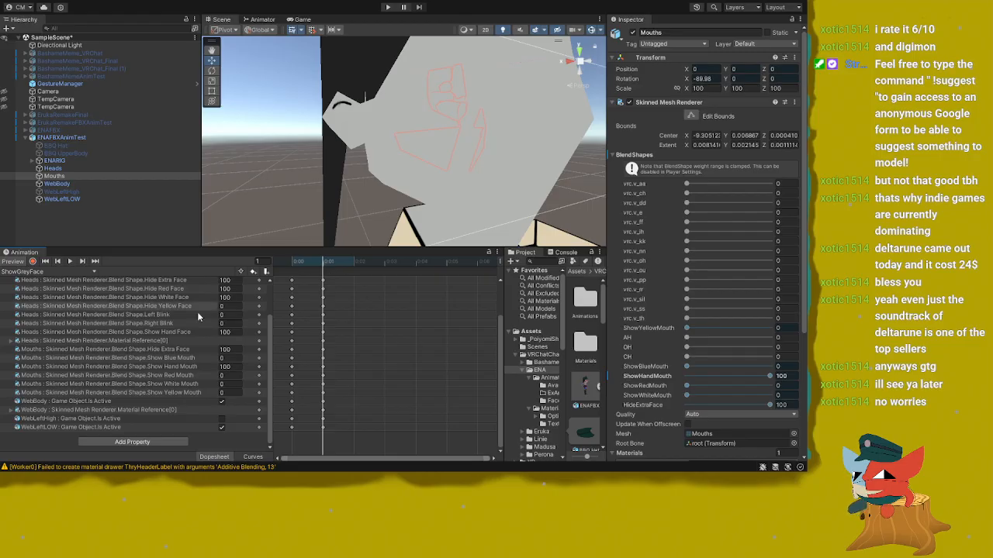
scroll(170, 337, "up", 3)
scroll(428, 177, "down", 3)
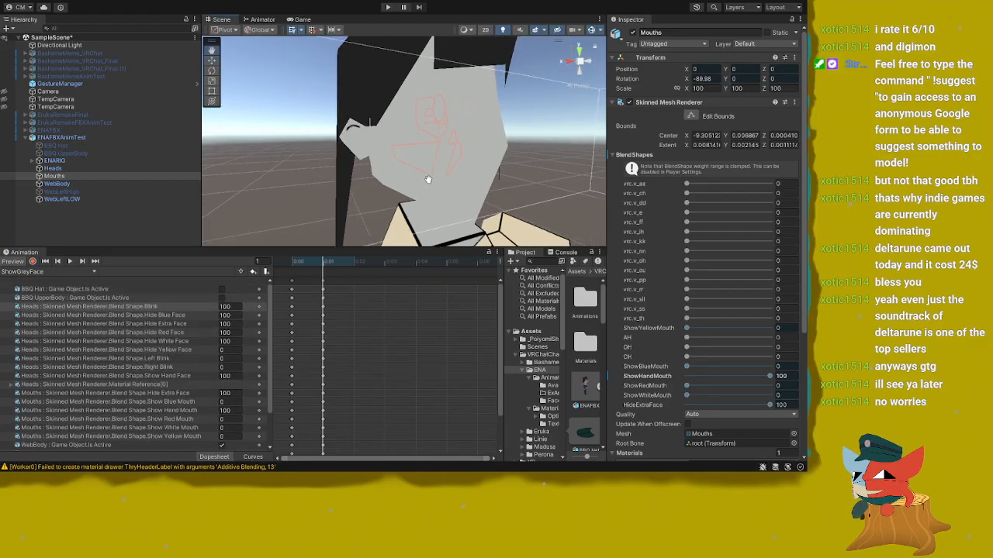
middle_click_drag(427, 178, 417, 188)
right_click_drag(416, 189, 429, 159)
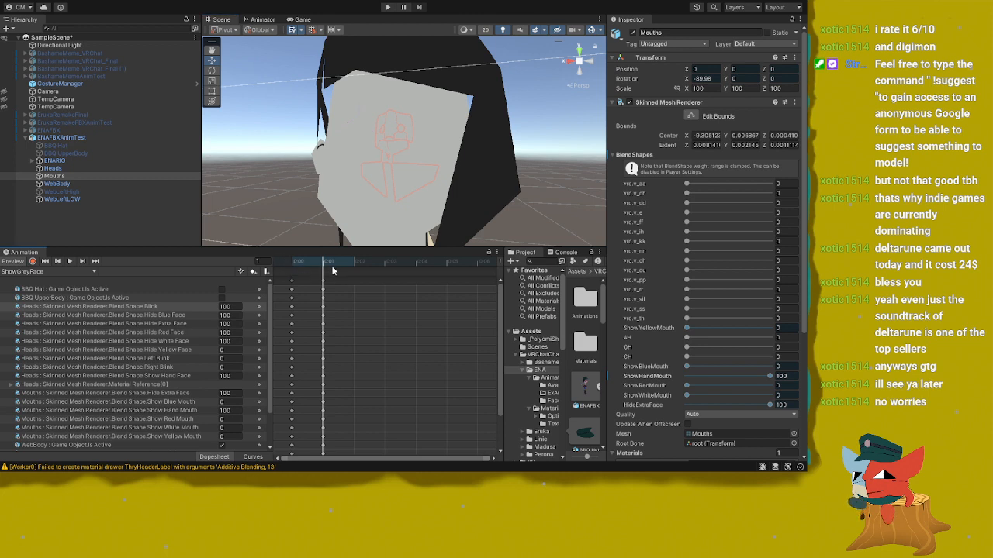
left_click(293, 269)
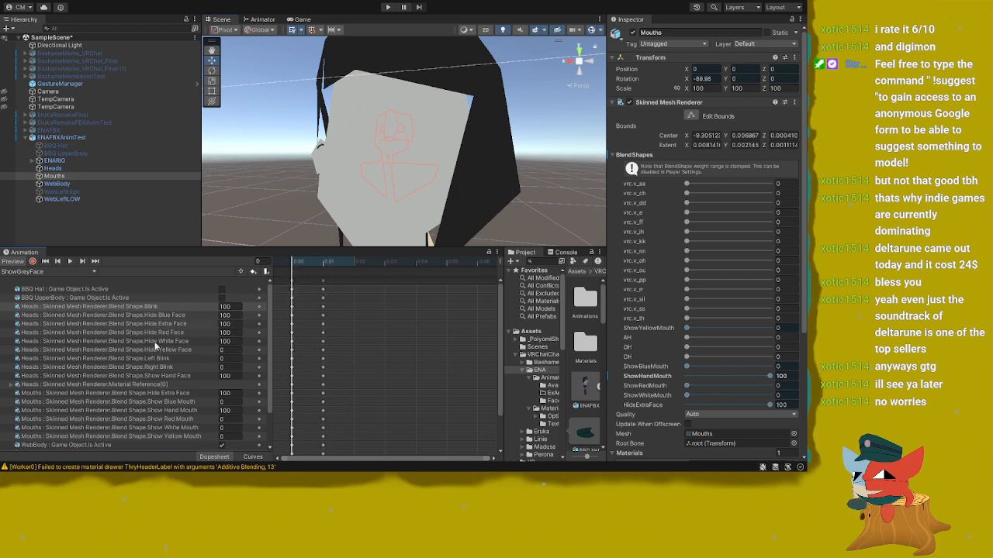
Step: Check the Heads Show Hand Face key at frame 0 of ShowGreyFace and inspect the Mouths mesh outline on the grey face from another angle
left_click(176, 378)
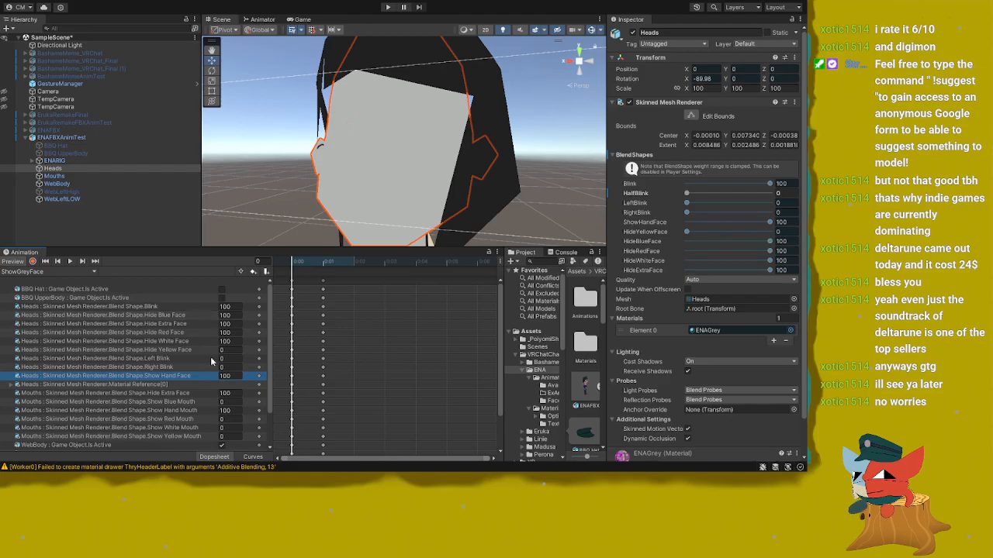
left_click(226, 377)
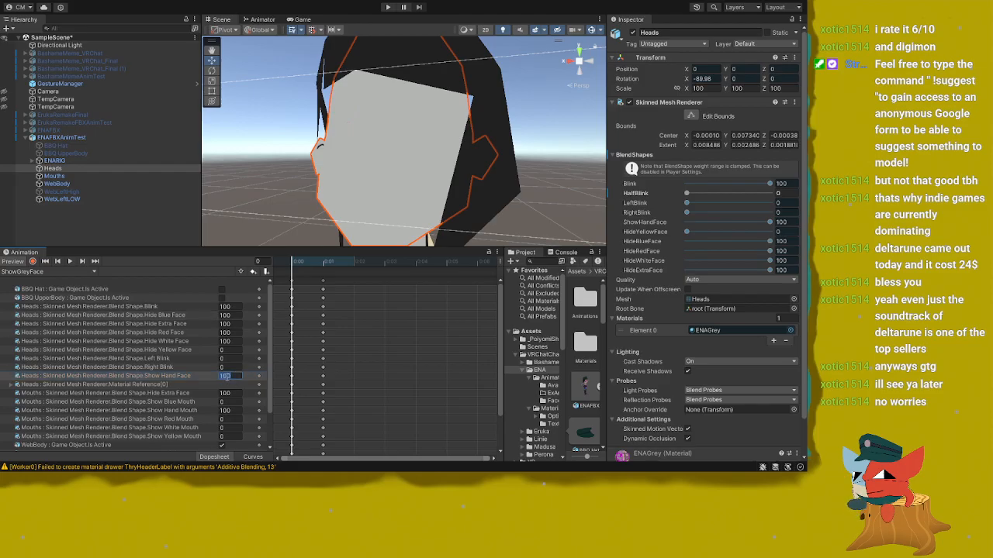
left_click(147, 378)
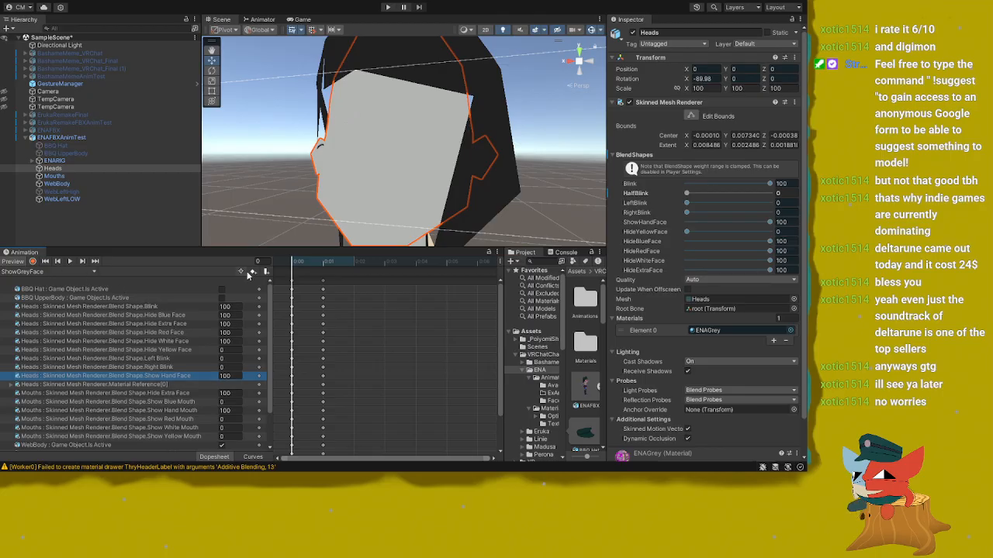
left_click(77, 177)
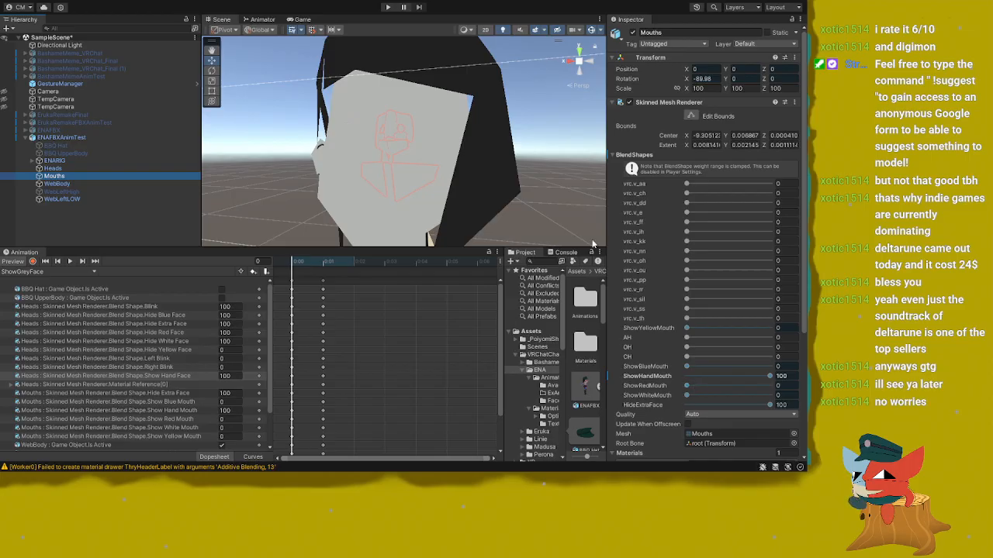
left_click_drag(586, 231, 419, 201, "alt")
middle_click_drag(527, 225, 395, 192)
left_click_drag(395, 192, 513, 173, "alt")
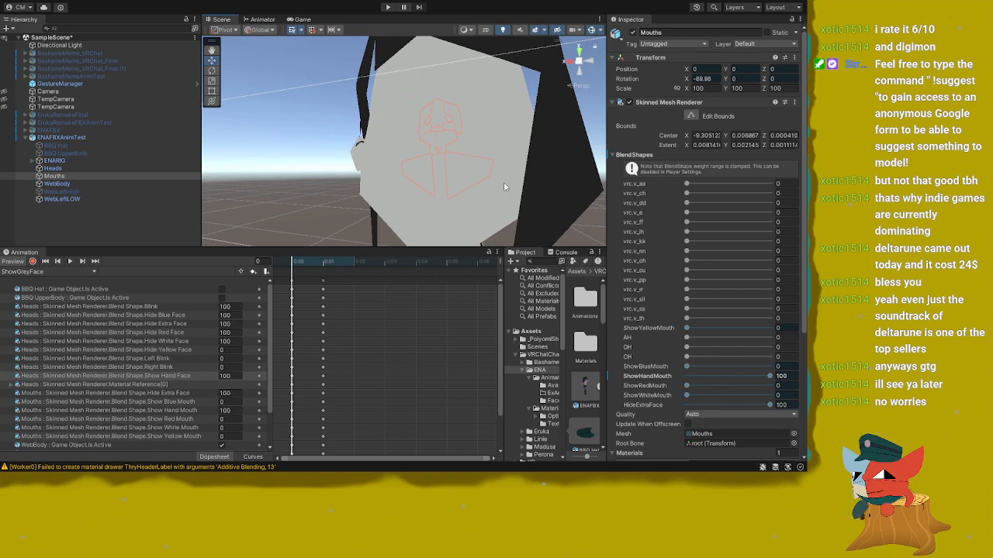
Step: Try varying the Heads mesh's Blink blend shape at frames 0 and 1 of ShowGreyFace, returning it to 100 each time
left_click(84, 167)
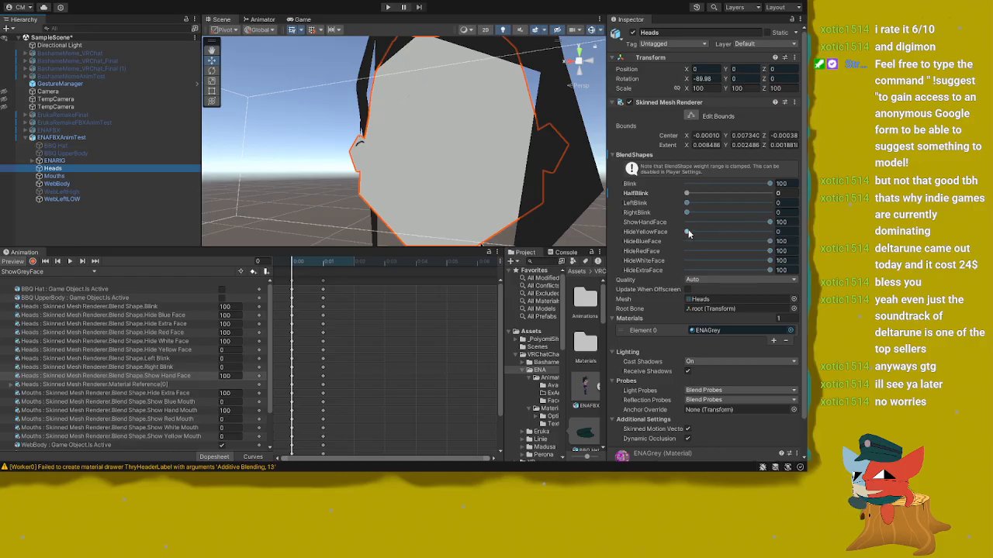
mouse_move(768, 184)
left_mouse_down()
mouse_move(618, 182)
mouse_move(776, 184)
left_mouse_up()
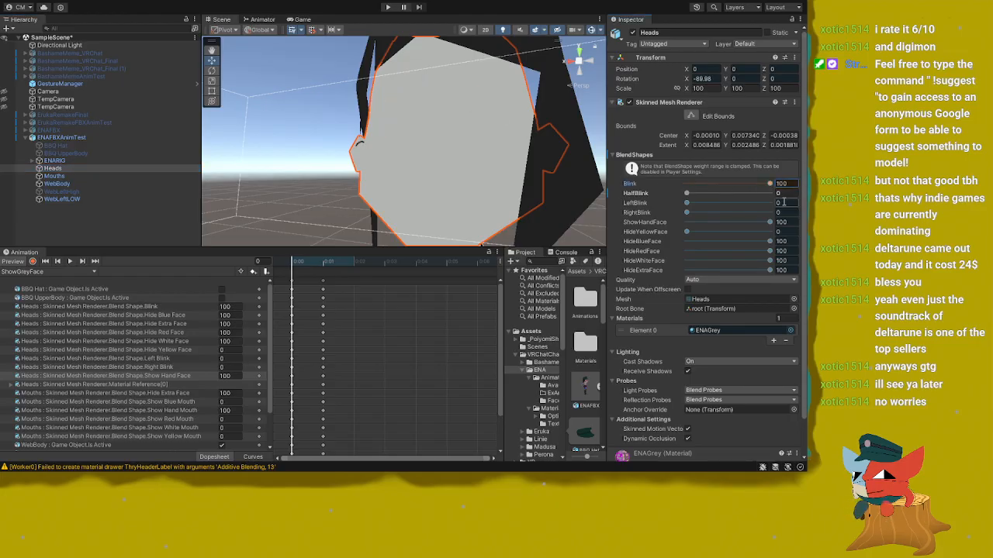
left_click(324, 264)
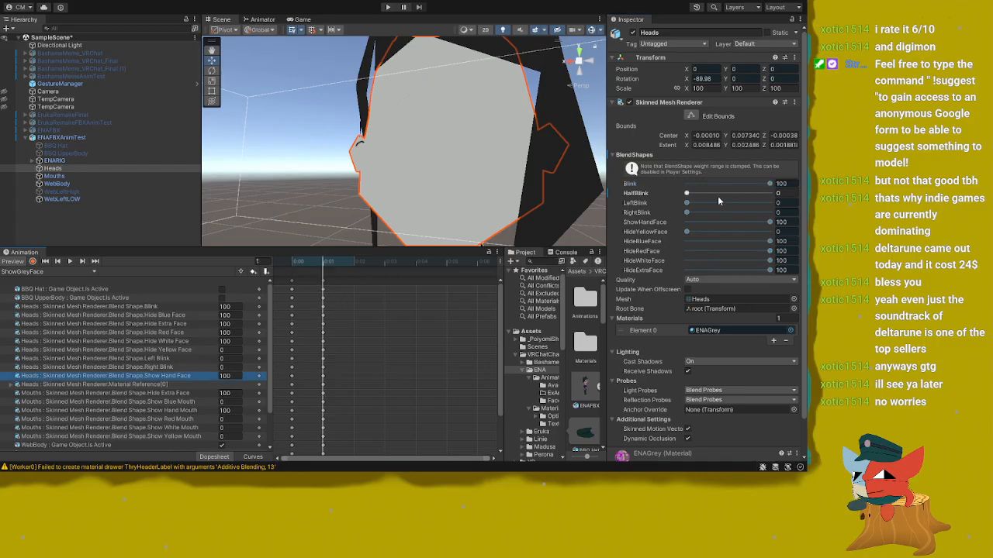
left_click_drag(752, 185, 804, 184)
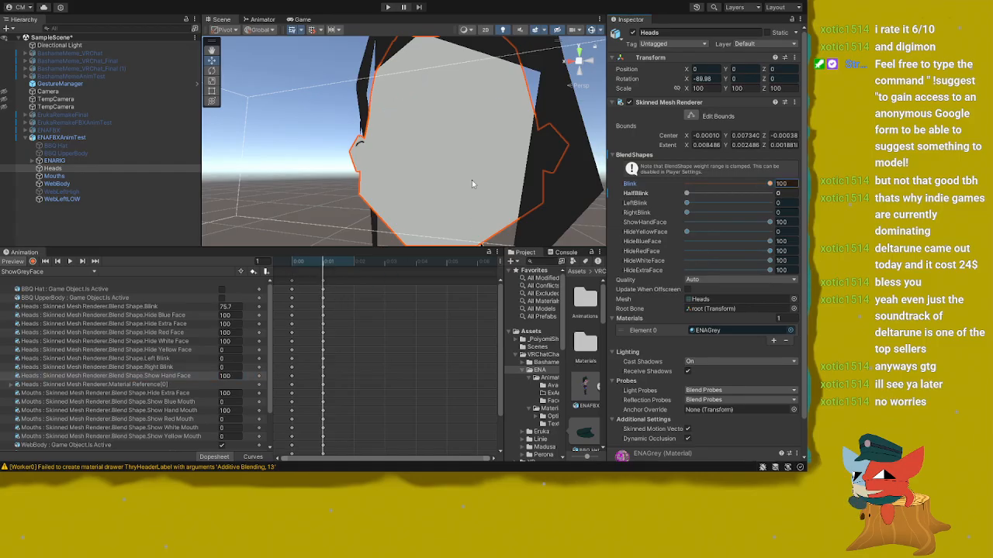
scroll(471, 180, "down", 5)
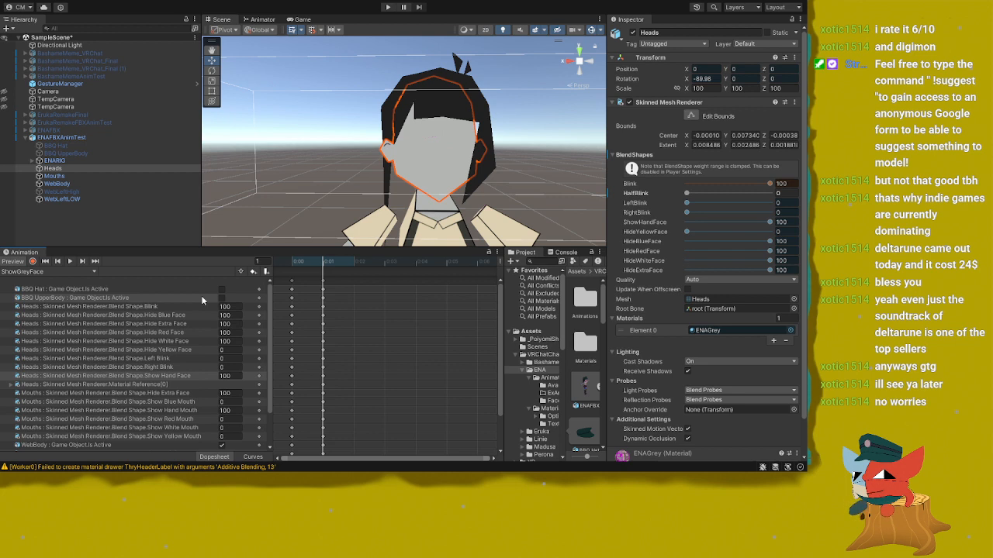
Step: Review the ENAFaceToggle animator layer, comparing the settings and motions of the ShowGreyFace, ShowBlueWhiteFace and ShowYellowWhiteFace states
left_click(260, 19)
left_click(273, 114)
scroll(396, 193, "up", 5)
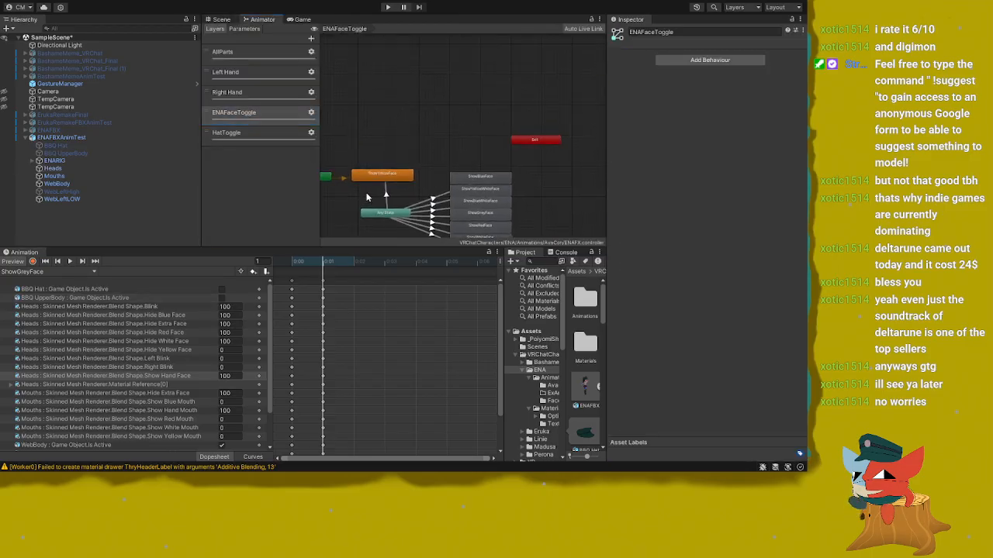
middle_click_drag(420, 144, 355, 72)
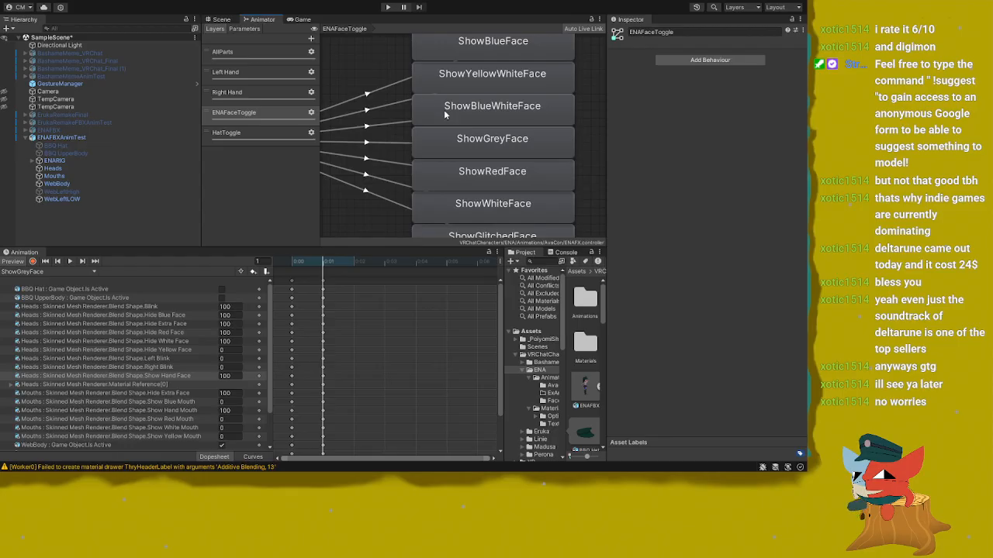
scroll(450, 146, "down", 2)
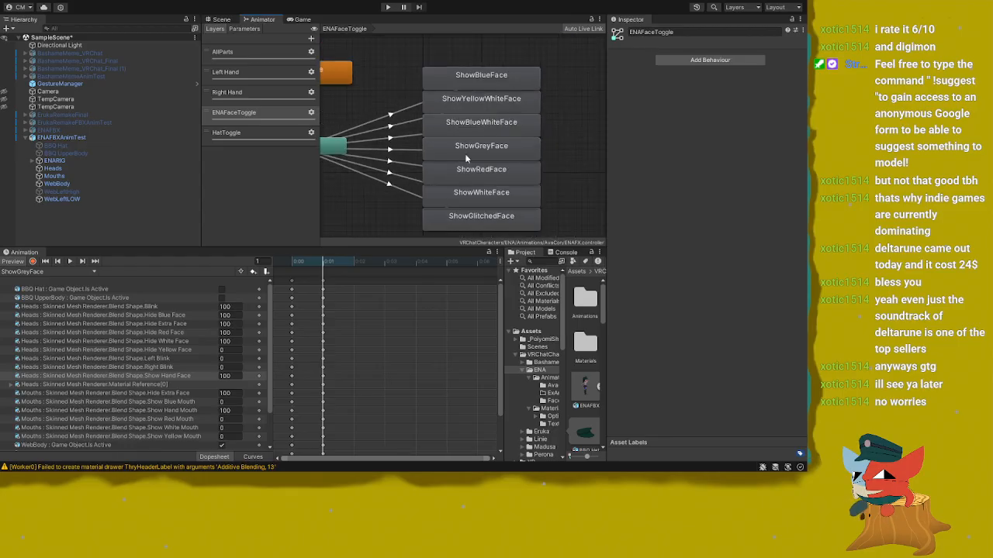
left_click(465, 149)
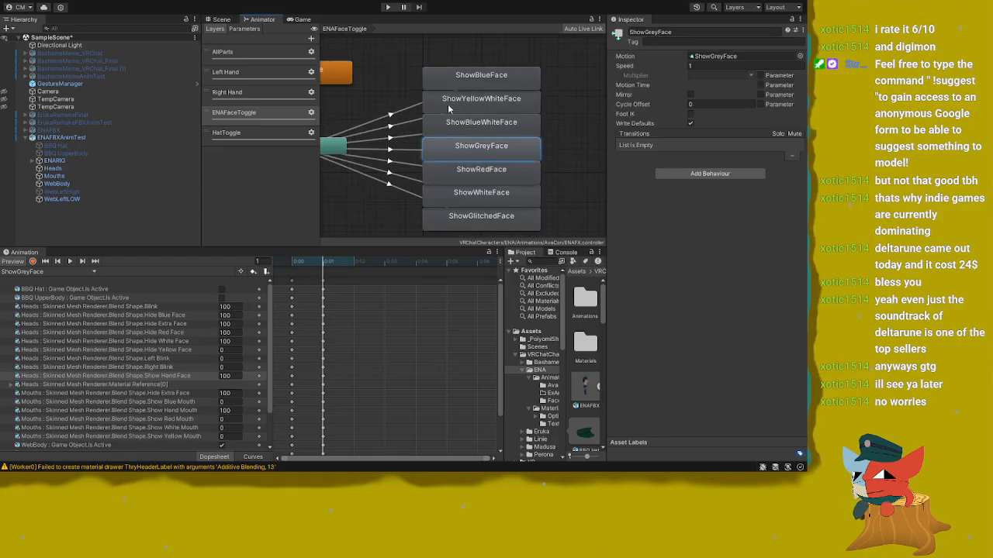
left_click(457, 123)
left_click(463, 148)
left_click(463, 132)
left_click(464, 104)
left_click(461, 135)
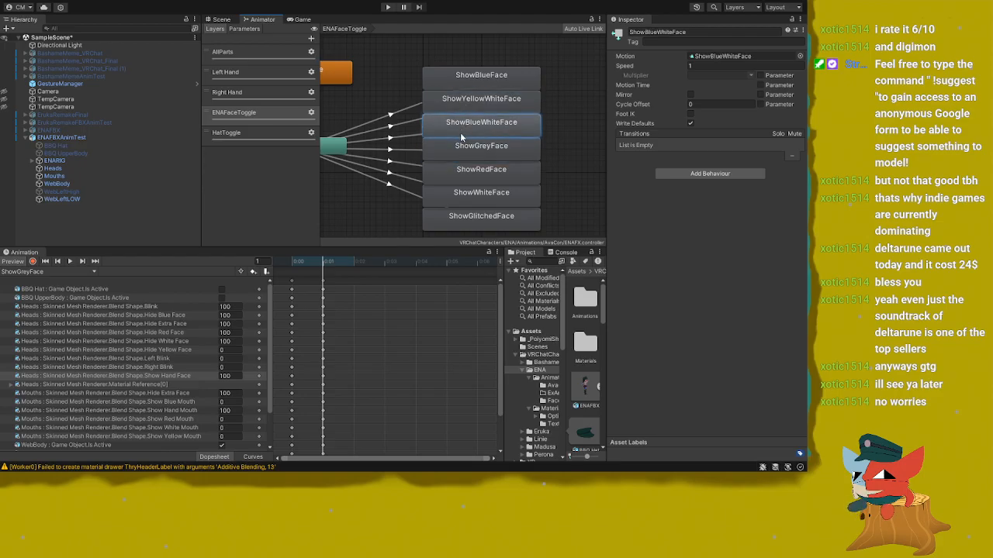
Step: Examine the timing settings and condition of the transition from Any State to ShowGreyFace
left_click(397, 150)
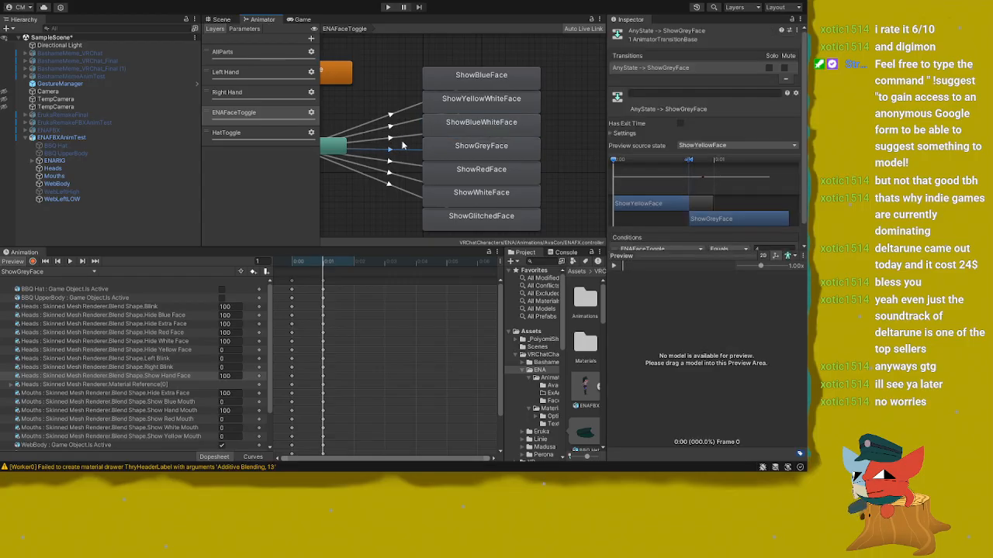
left_click(403, 145)
left_click(406, 154)
left_click(617, 134)
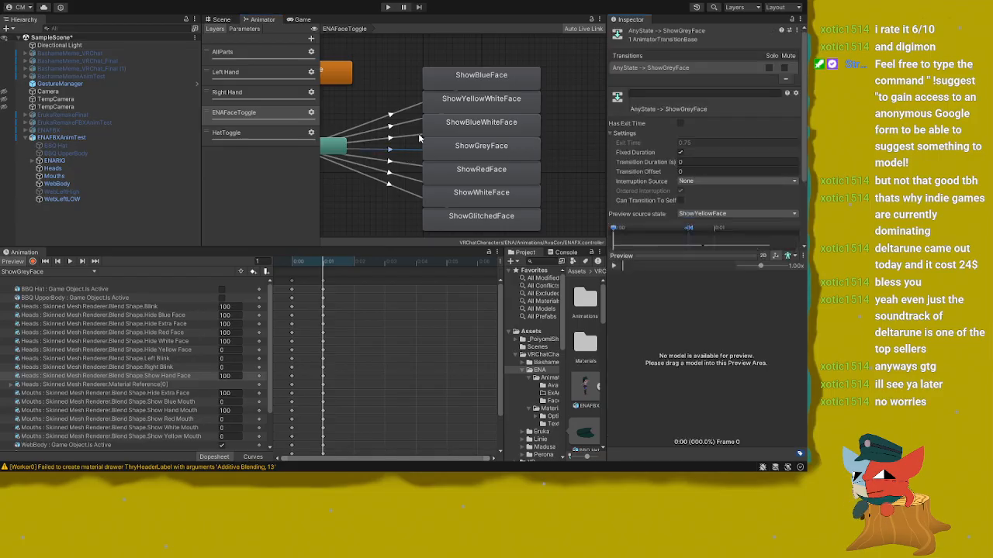
left_click(412, 161)
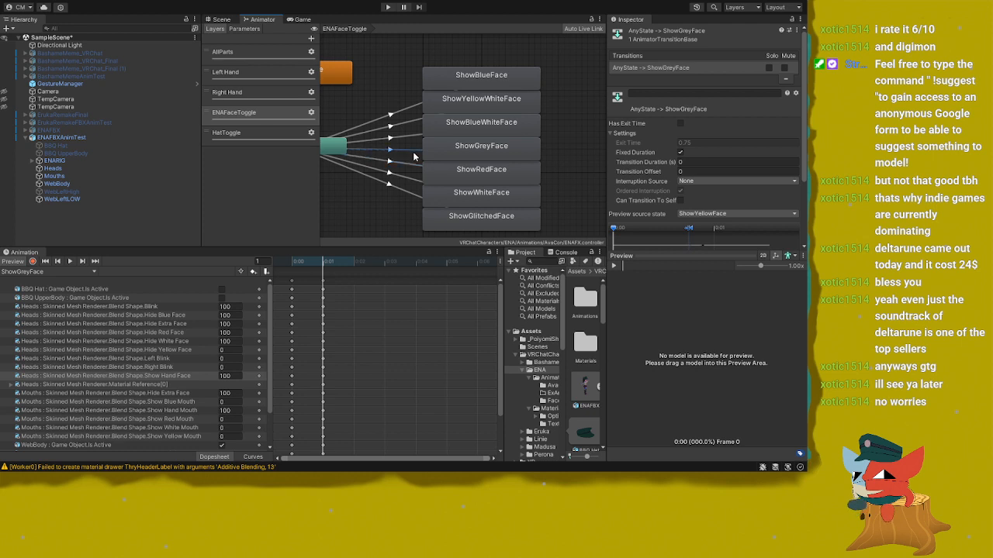
left_click(417, 156)
scroll(672, 147, "down", 3)
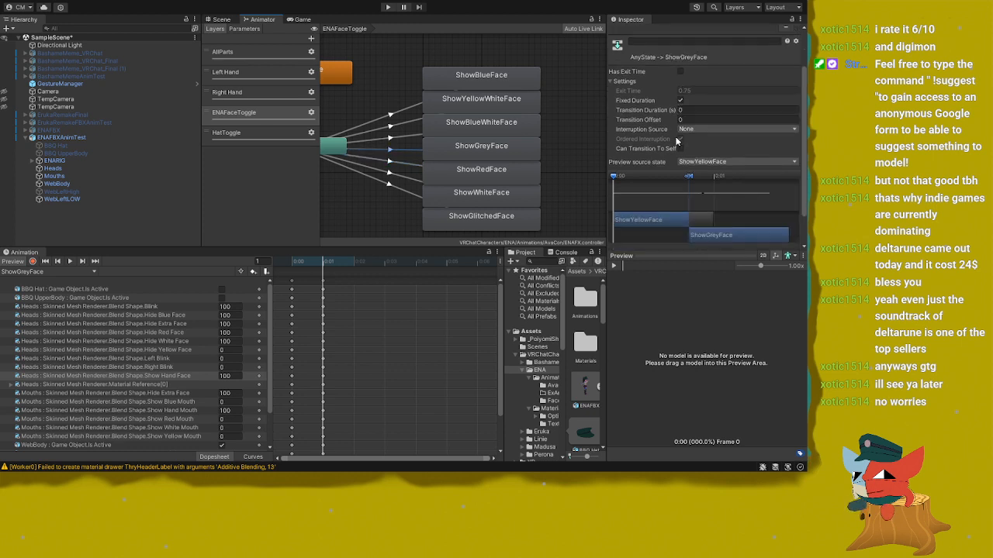
left_click(399, 163)
left_click(409, 151)
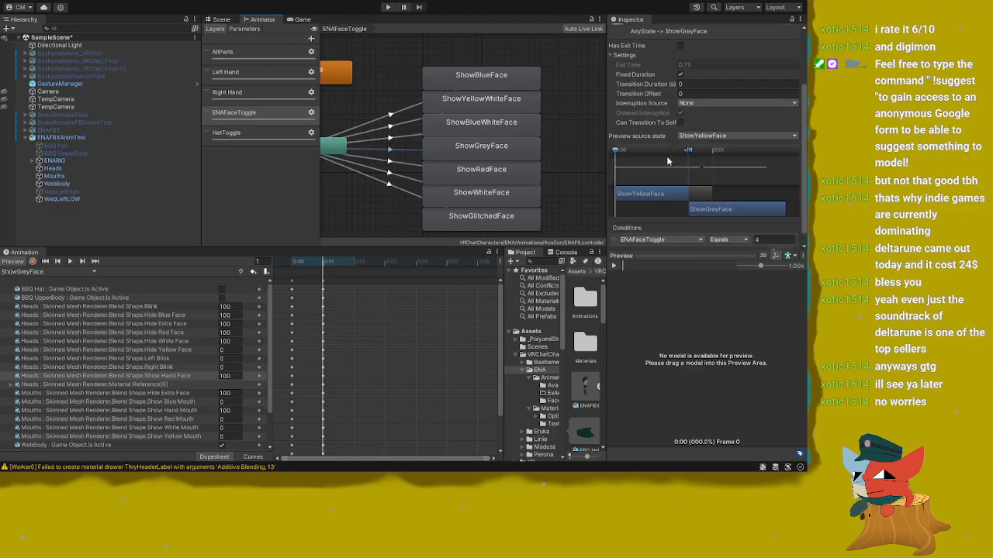
scroll(668, 132, "down", 2)
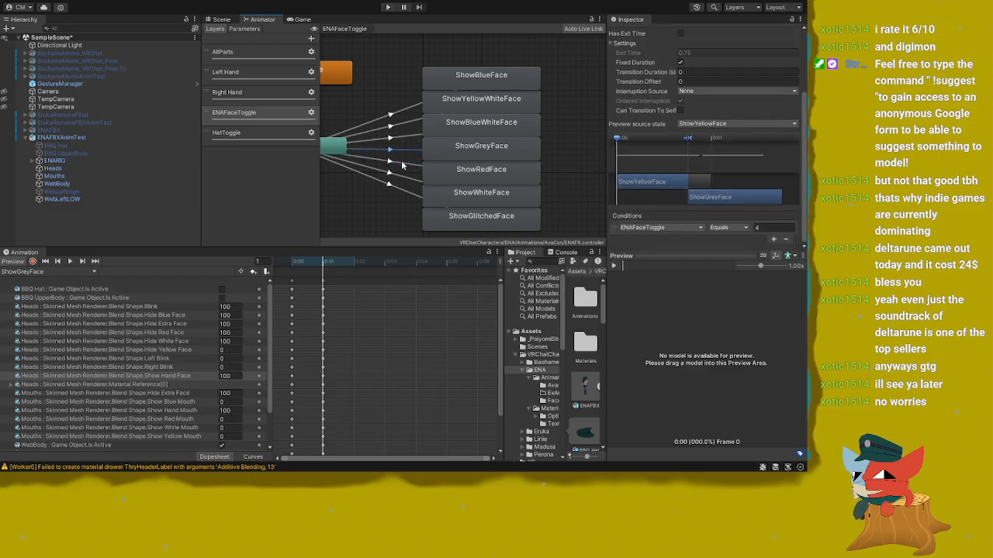
Step: Compare the ENAFaceToggle conditions on the Any State transitions to the glitched, white, red, grey and blue-white face states
left_click(401, 164)
left_click(407, 152)
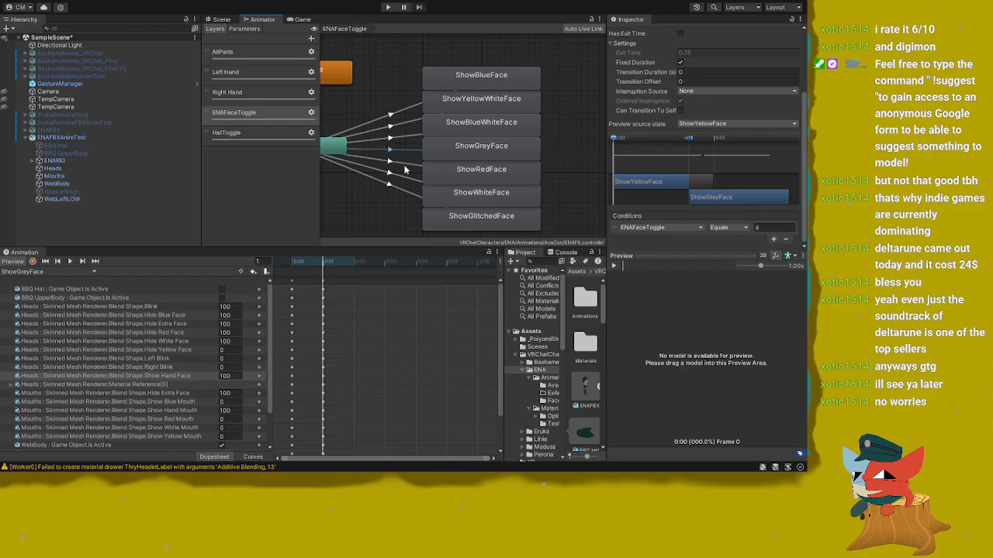
left_click(405, 166)
left_click(408, 182)
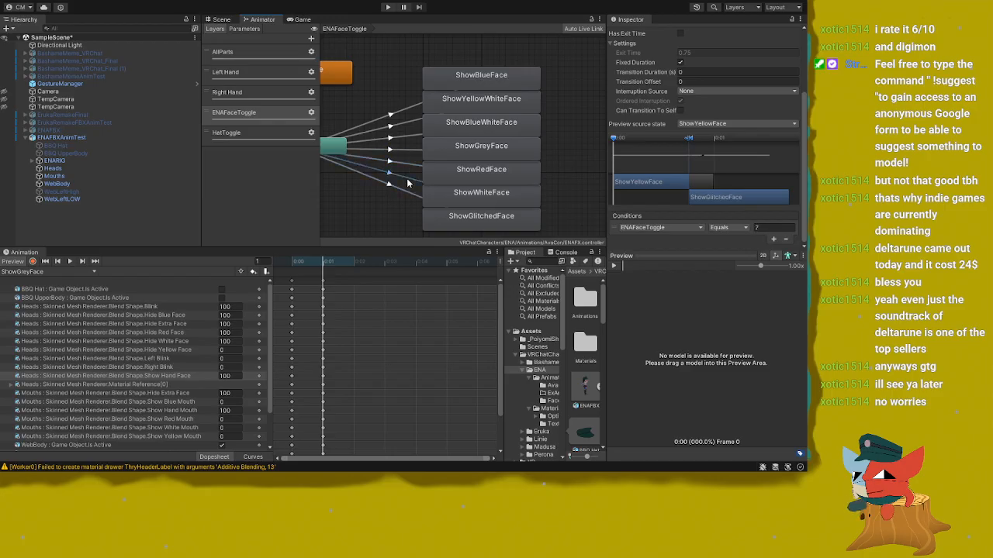
left_click(407, 184)
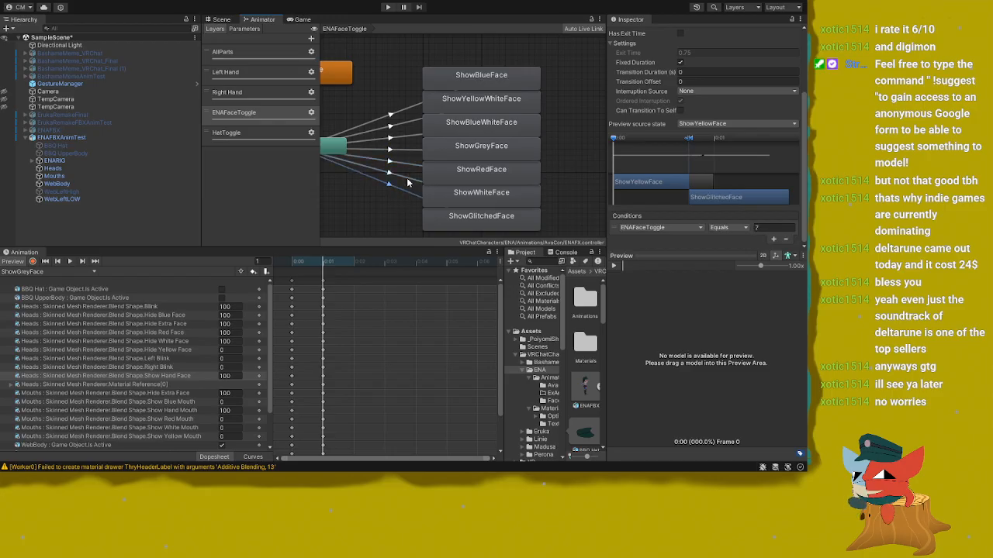
left_click(410, 180)
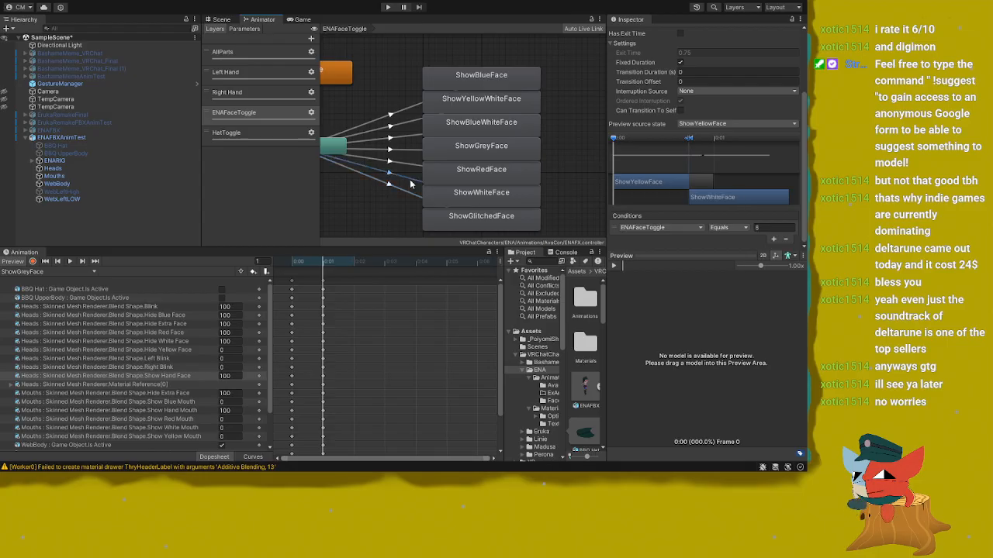
left_click(411, 166)
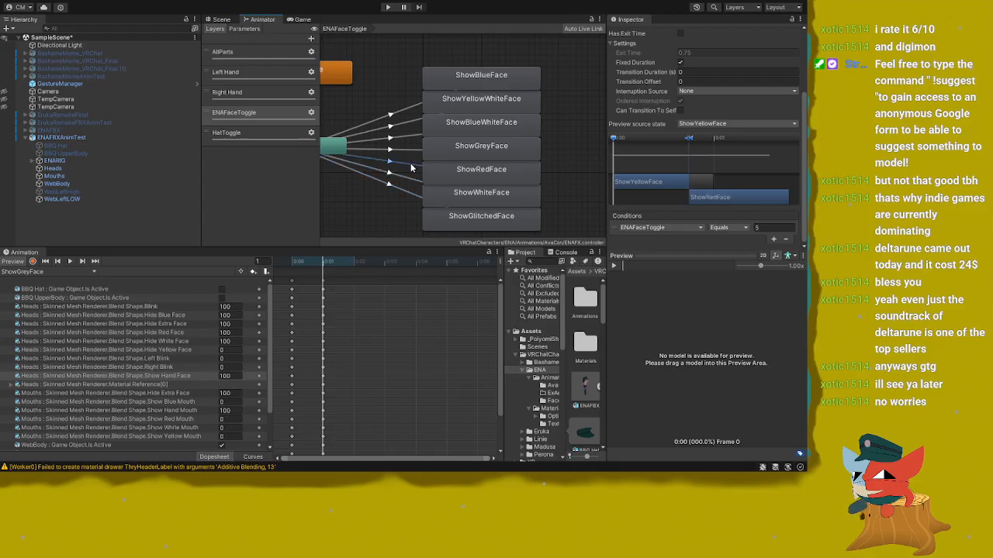
left_click(410, 150)
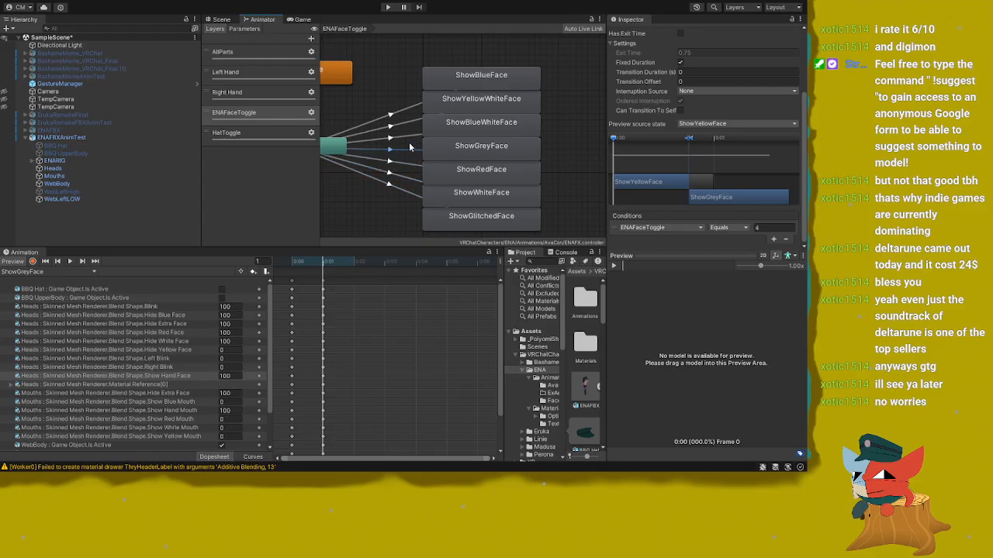
left_click(409, 128)
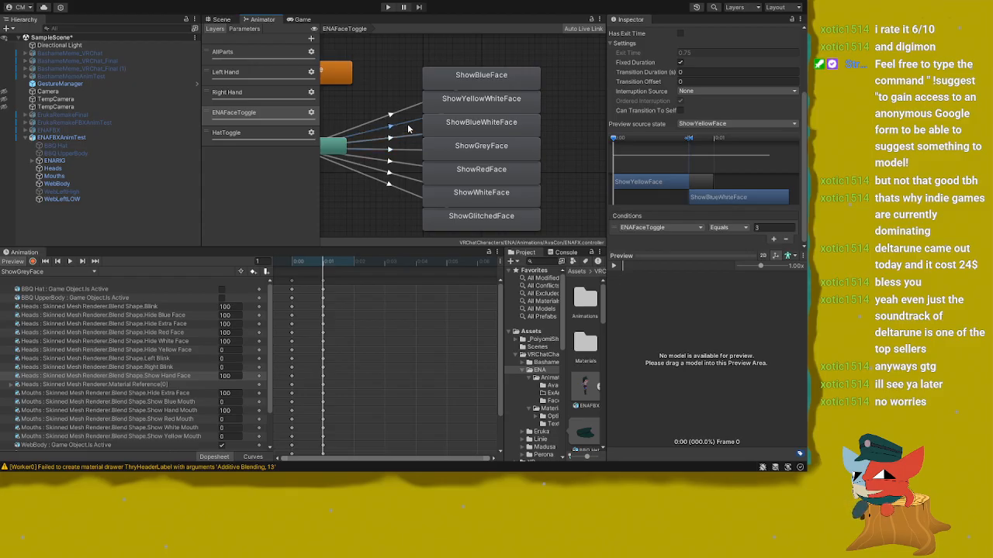
Step: Examine the Any State transitions to ShowBlueFace, ShowBlueWhiteFace and ShowGreyFace, including the ENAFaceToggle condition for ShowGreyFace
left_click(410, 112)
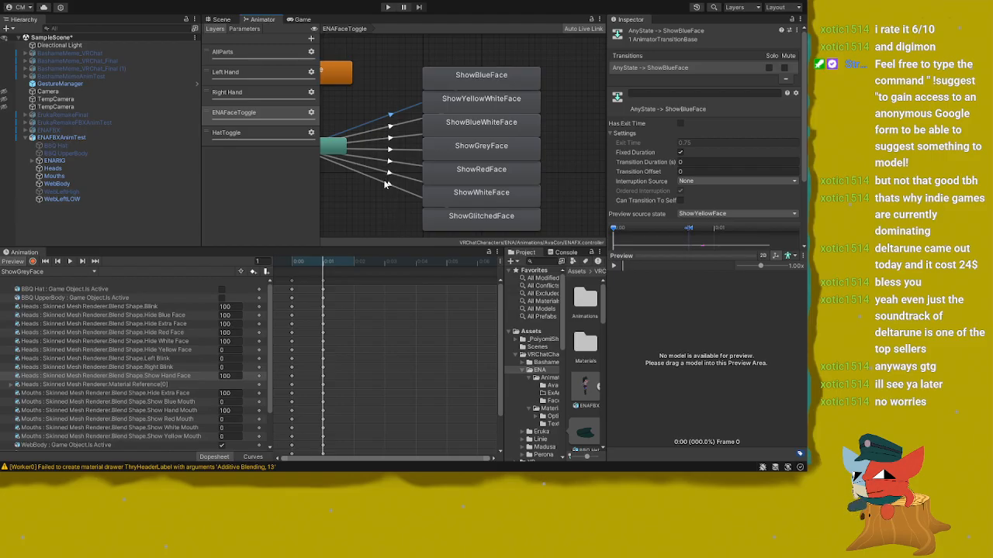
left_click(388, 134)
left_click(390, 138)
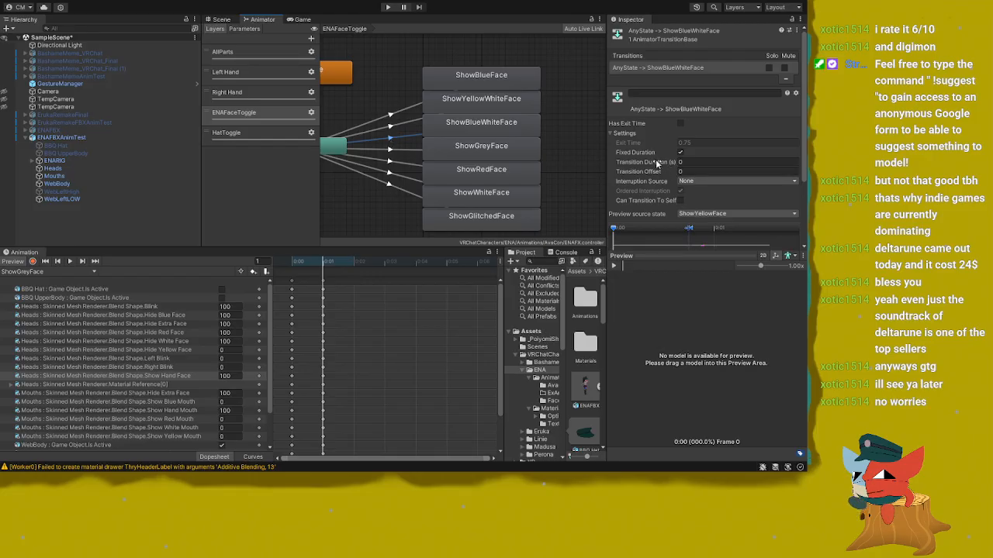
left_click(410, 150)
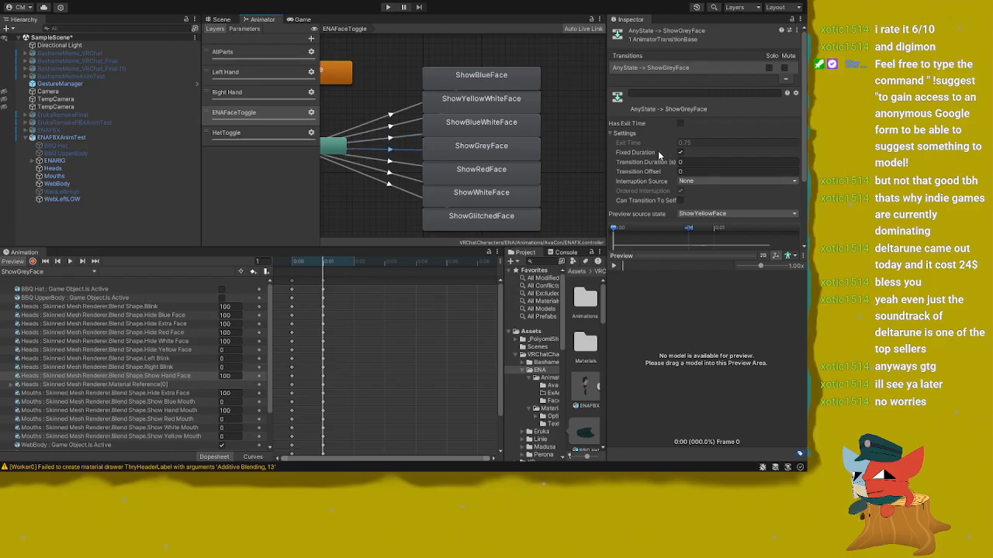
scroll(630, 159, "down", 2)
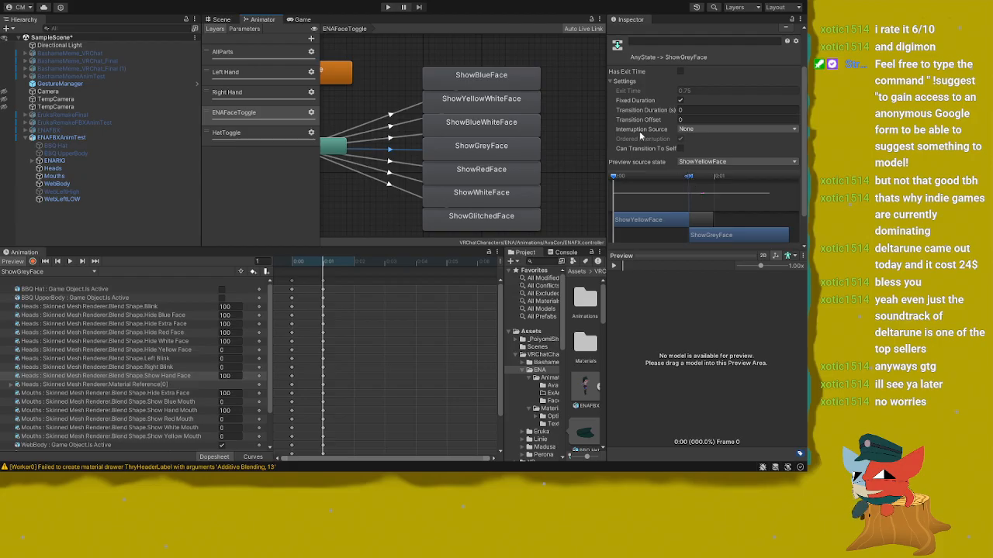
scroll(639, 131, "down", 2)
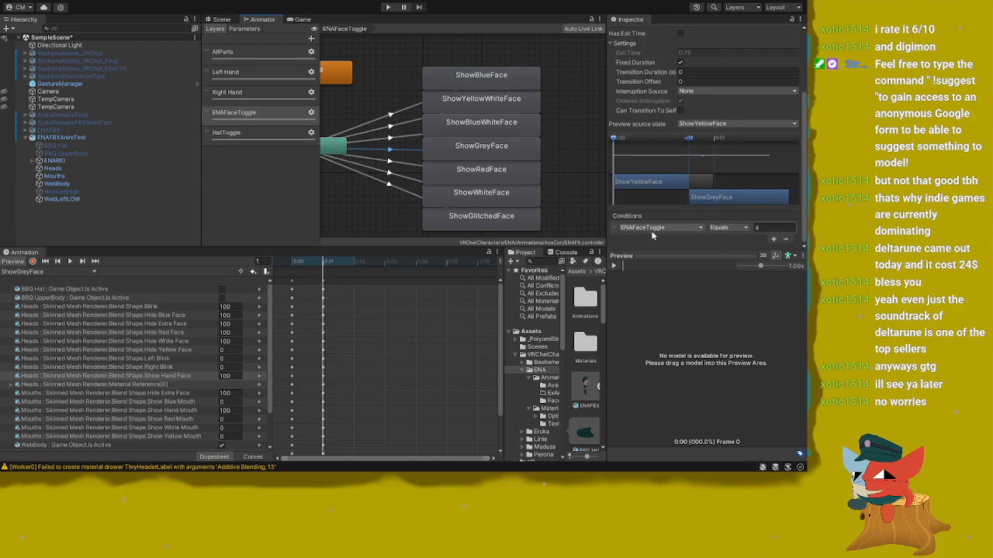
scroll(655, 233, "up", 2)
scroll(640, 165, "up", 3)
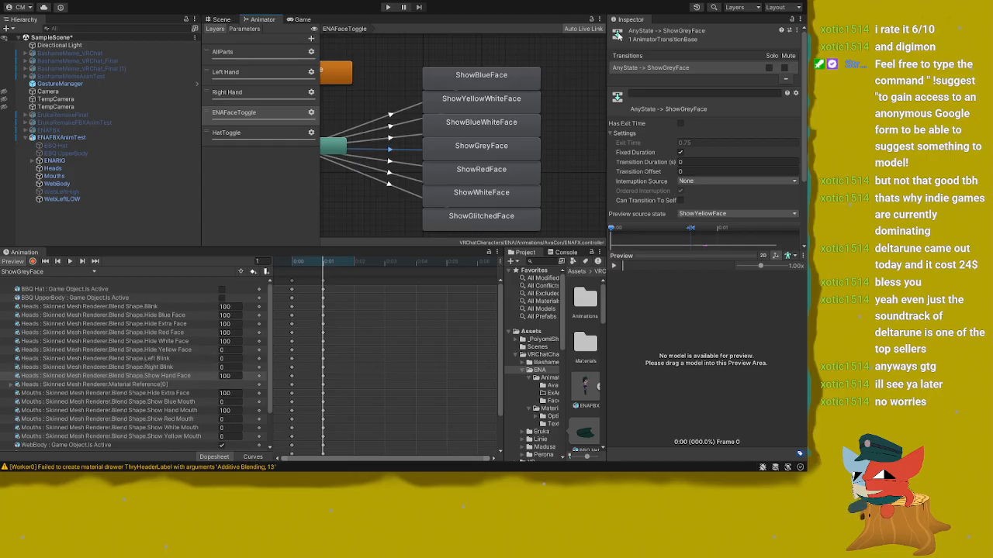
Step: View frame 0 of the ShowGreyFace clip on the avatar in the scene and examine its Heads blend shape properties
left_click(218, 19)
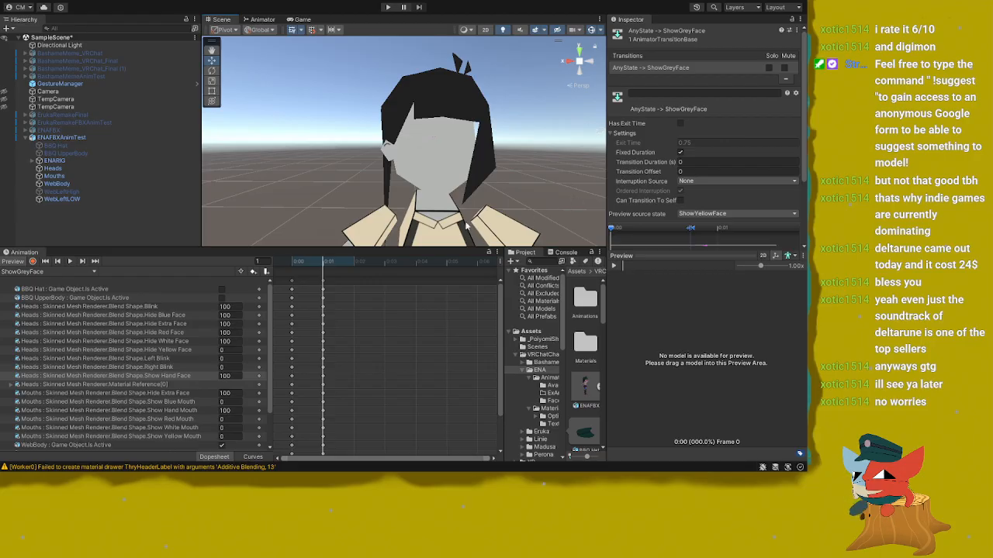
left_click(295, 262)
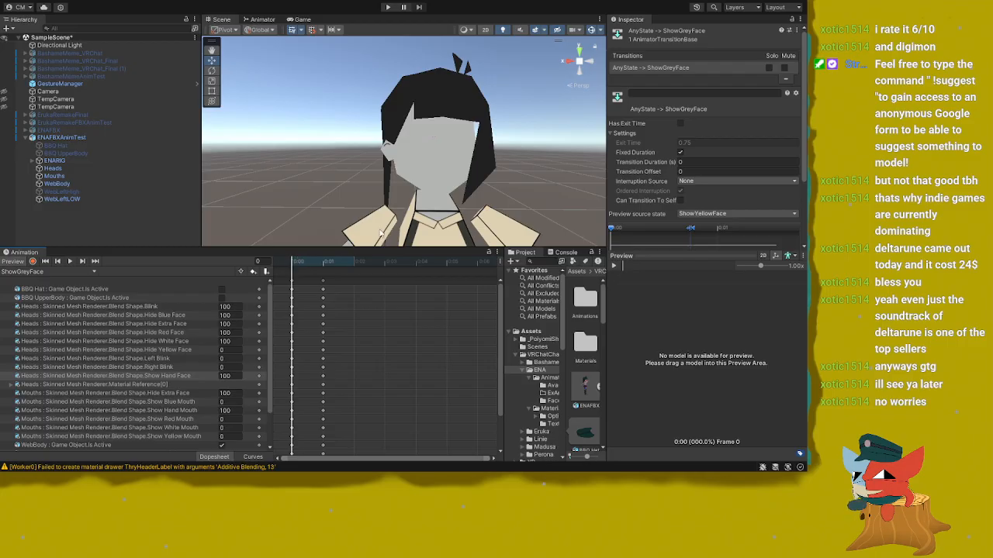
left_click(56, 140)
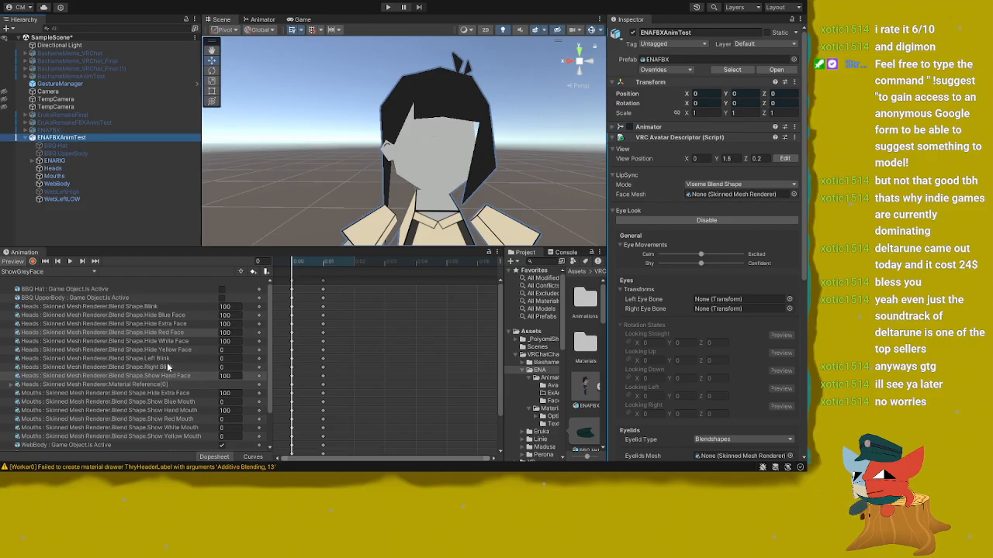
left_click(116, 306)
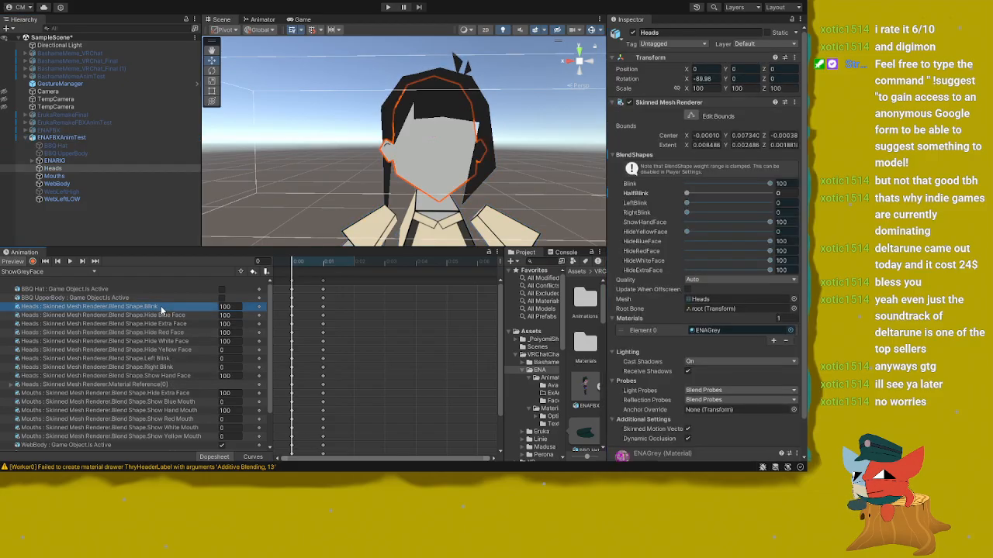
left_click(138, 359)
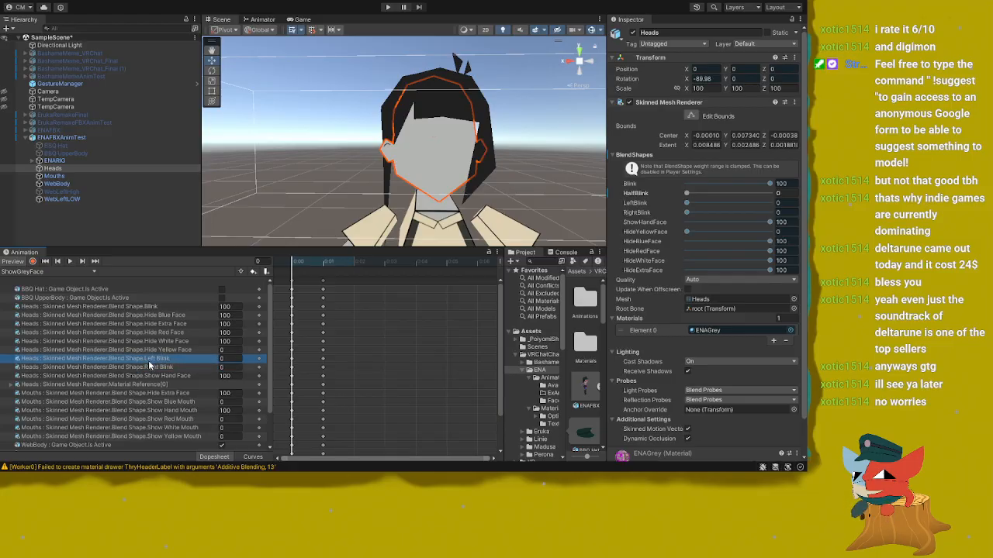
left_click(153, 349)
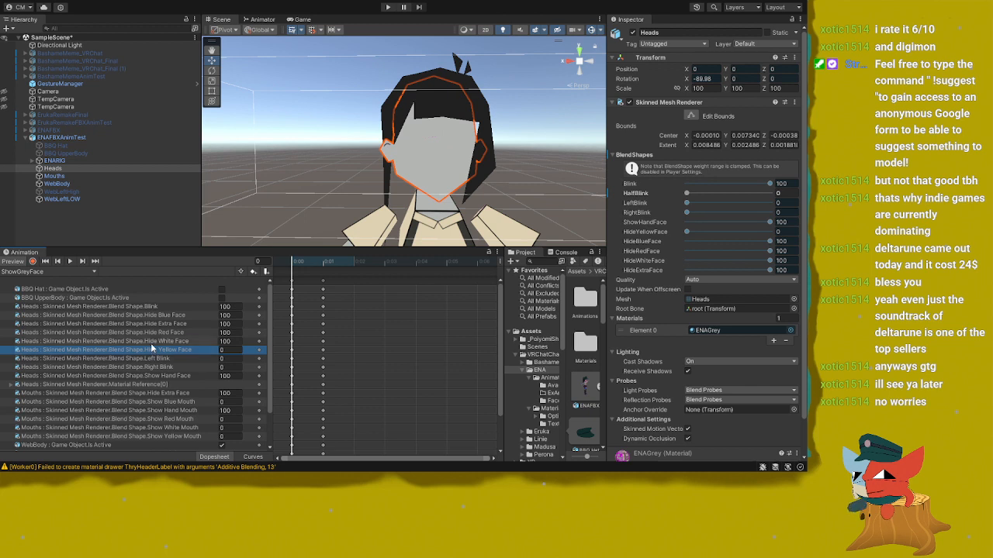
left_click(154, 333)
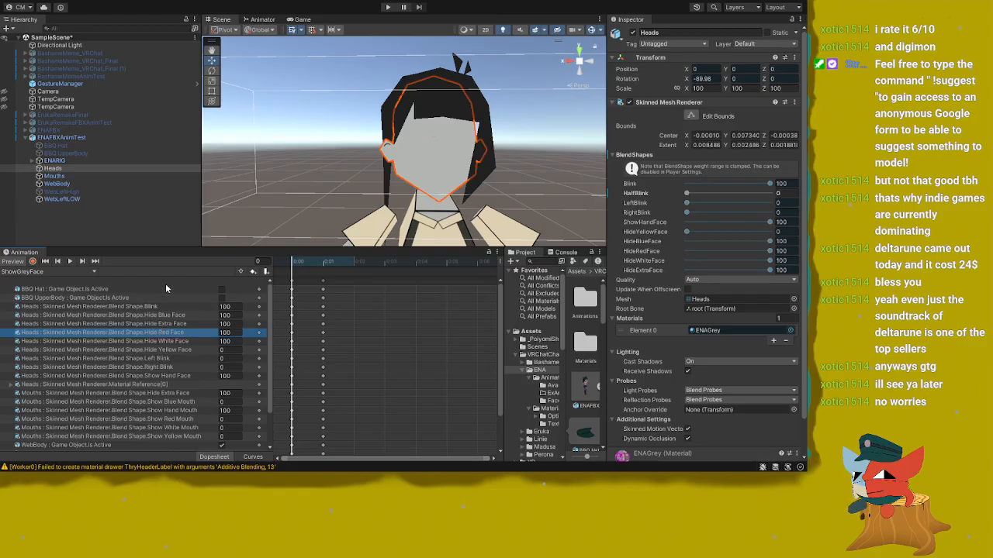
Step: Examine the grey-face avatar from the head down to the small face geometry on its hand
mouse_move(433, 137)
middle_mouse_down()
mouse_move(427, 151)
mouse_move(422, 38)
mouse_move(425, 139)
middle_mouse_up()
scroll(425, 155, "down", 4)
scroll(425, 138, "up", 3)
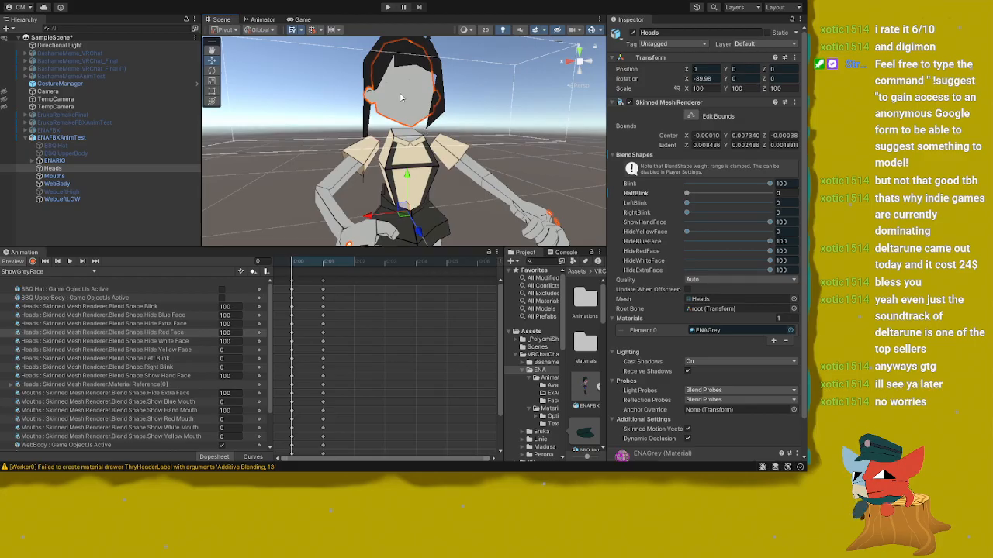
right_click_drag(399, 92, 424, 116)
key("w")
key("a")
scroll(424, 117, "down", 3)
middle_click_drag(424, 116, 423, 88)
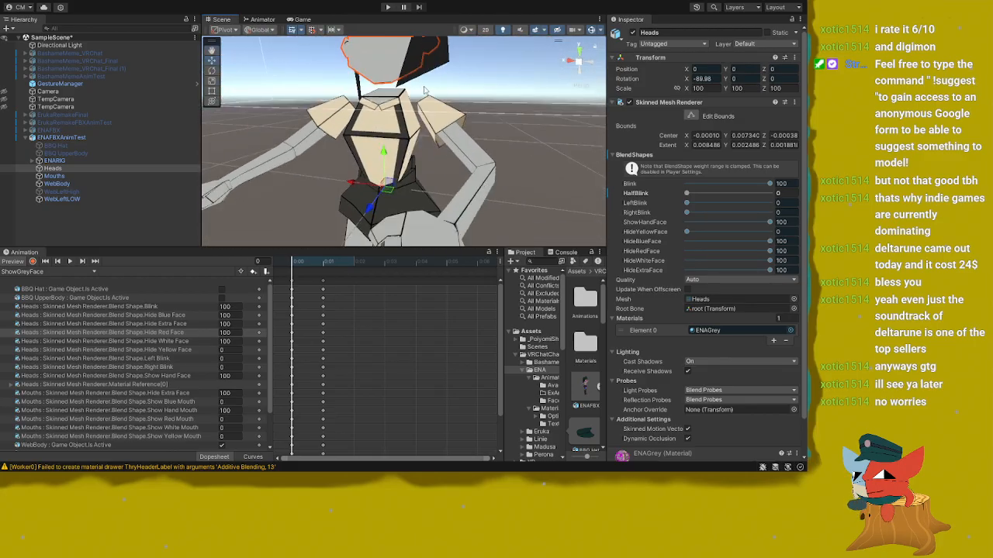
scroll(419, 88, "down", 2)
right_click_drag(368, 75, 429, 156)
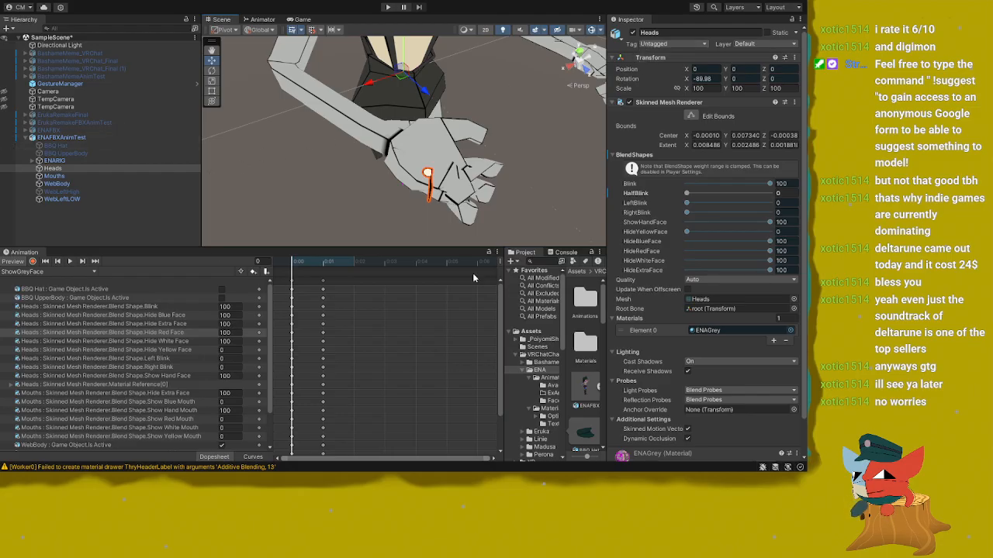
Step: Open the avatar configuration of the ENAFBX model, inspect its hand and body bones, and close the configuration
left_click(583, 382)
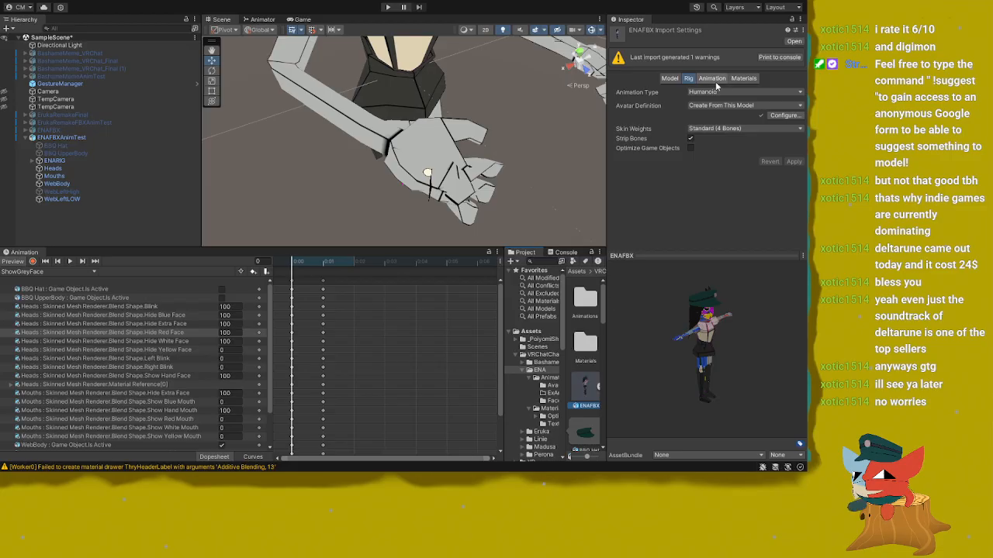
left_click(785, 117)
middle_click_drag(352, 115, 378, 146)
scroll(352, 132, "up", 3)
scroll(437, 112, "up", 3)
scroll(436, 111, "down", 3)
left_click_drag(437, 115, 419, 106, "alt")
middle_click_drag(419, 107, 440, 114)
scroll(436, 141, "down", 2)
scroll(439, 119, "up", 3)
scroll(440, 114, "down", 2)
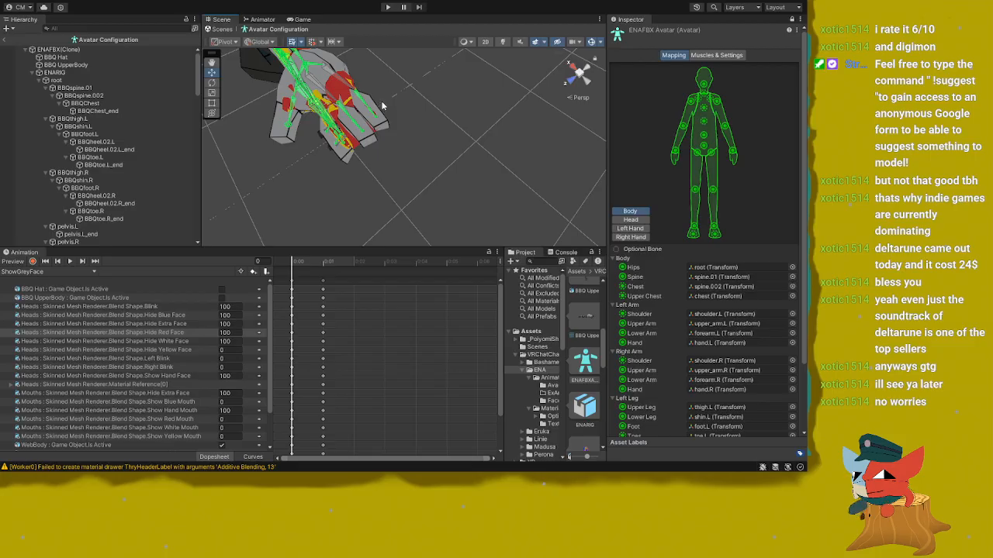
left_click_drag(357, 134, 415, 128, "alt")
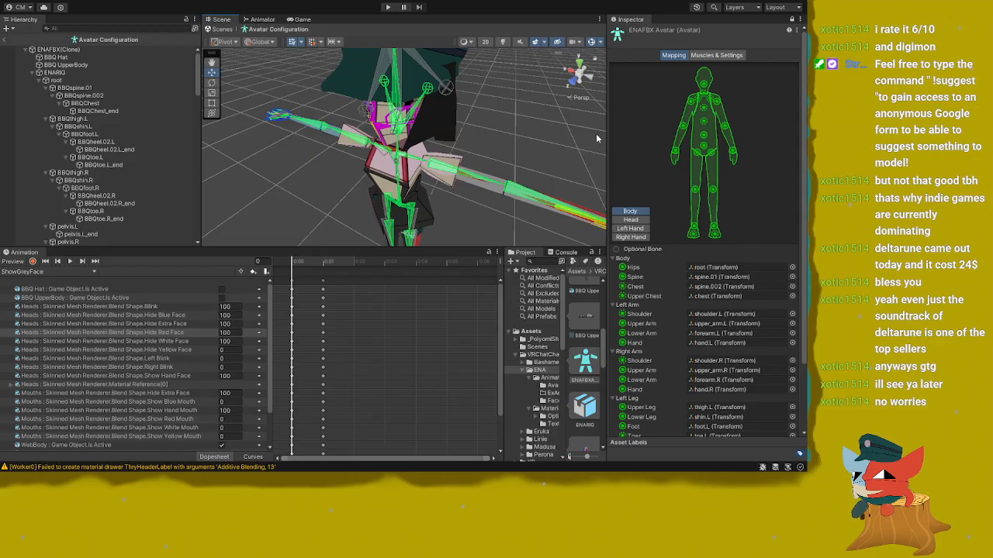
scroll(736, 346, "down", 3)
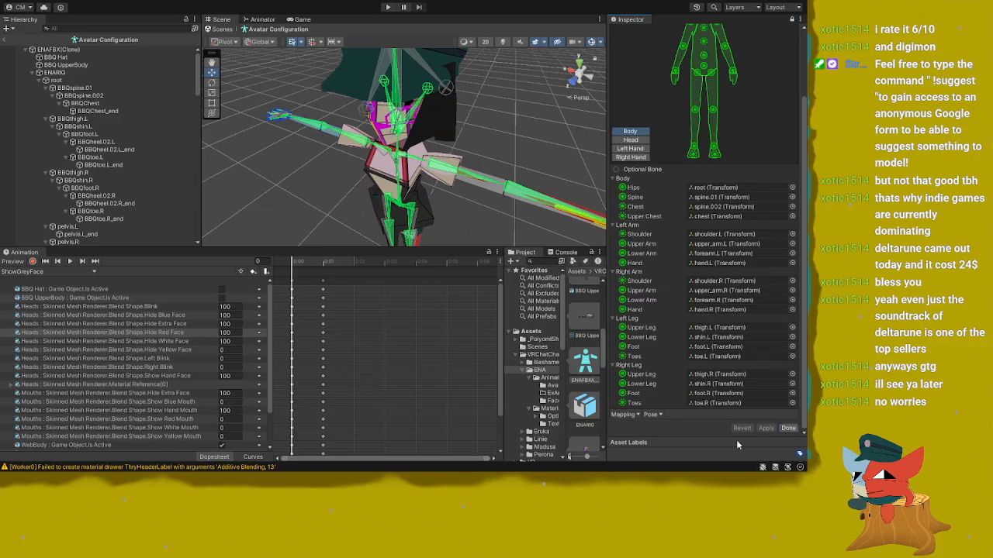
left_click(786, 428)
Step: Preview the ShowGreyFace clip at frame 0 again and bring the avatar's head into view
scroll(273, 134, "down", 1)
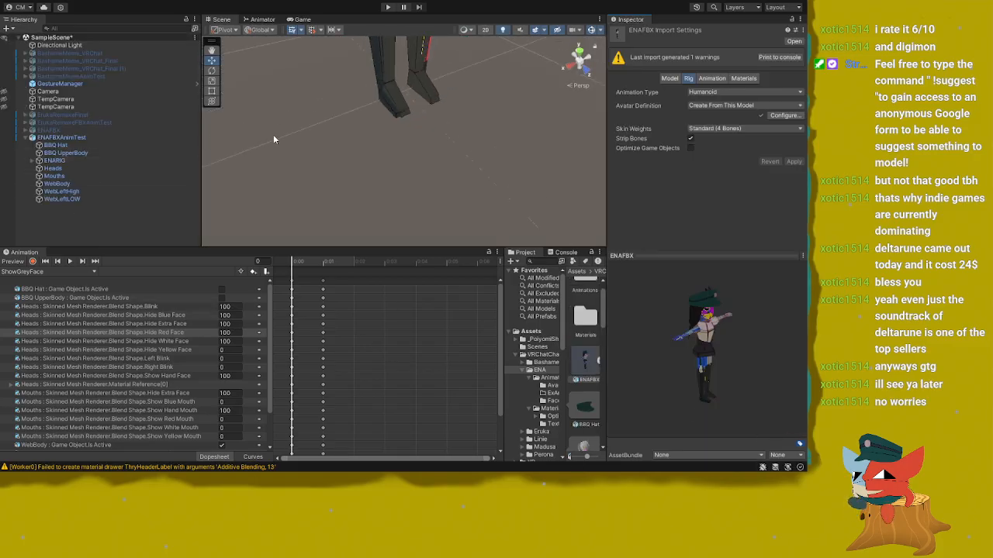
middle_click_drag(273, 134, 318, 161)
scroll(318, 161, "down", 2)
right_click_drag(319, 158, 290, 31)
middle_click_drag(347, 119, 303, 172)
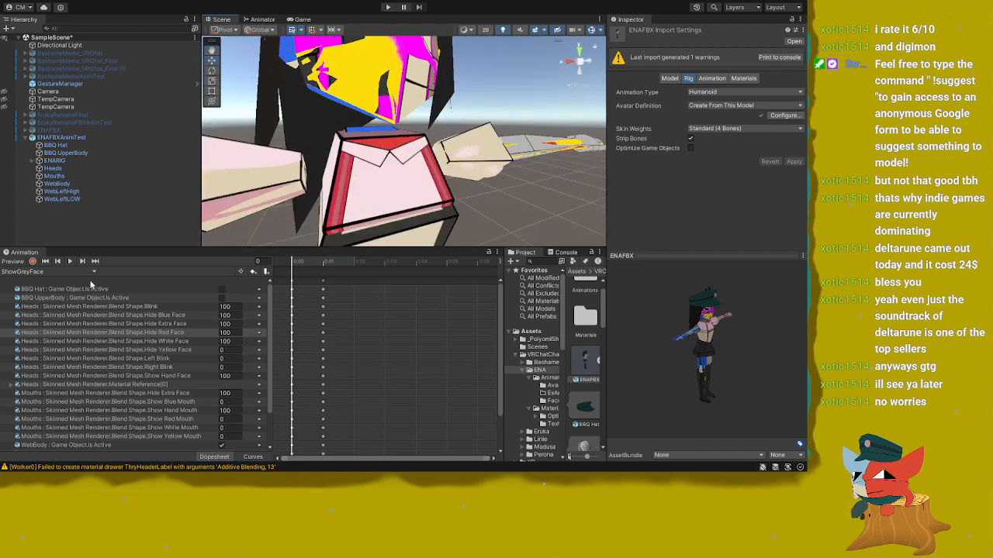
left_click_drag(286, 262, 302, 266)
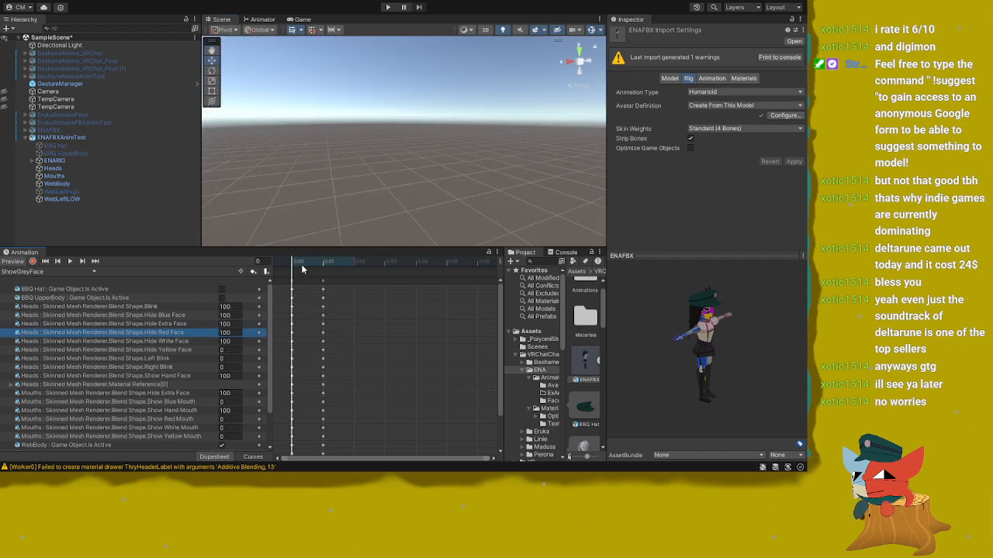
middle_click_drag(335, 182, 331, 158)
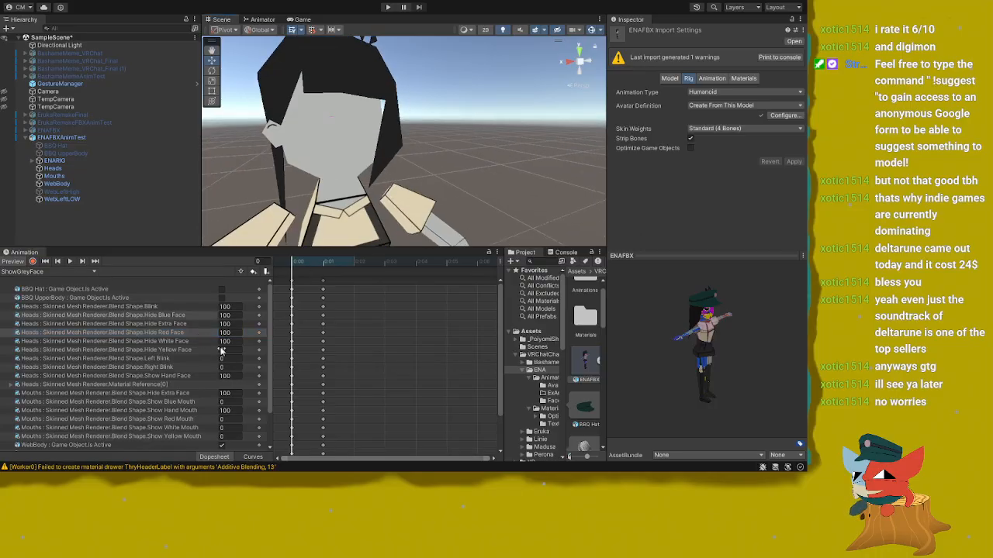
Step: Set the LeftBlink blend shape of the Heads mesh to 100 and check the face up close
left_click(64, 170)
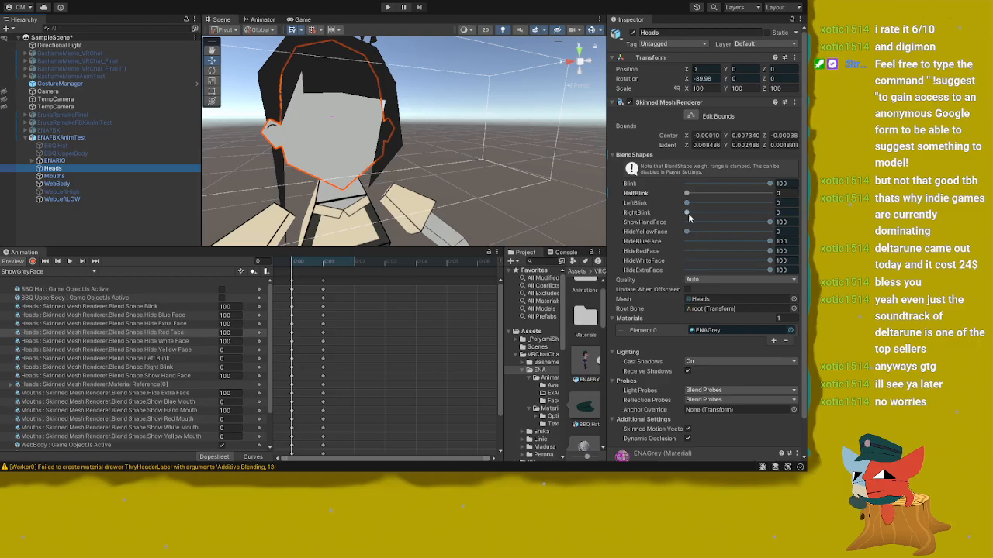
left_click_drag(686, 206, 788, 211)
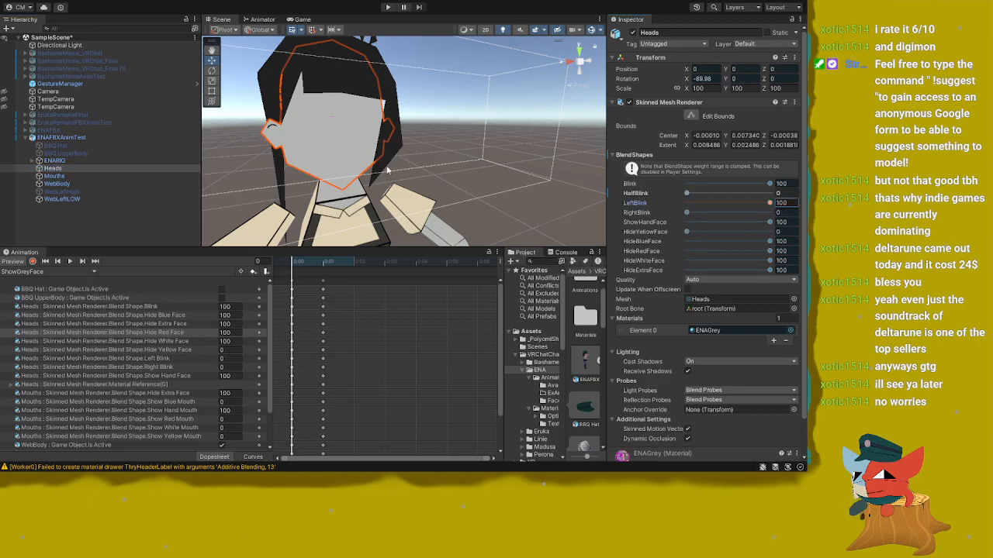
right_click_drag(389, 170, 518, 156)
middle_click_drag(357, 150, 484, 149)
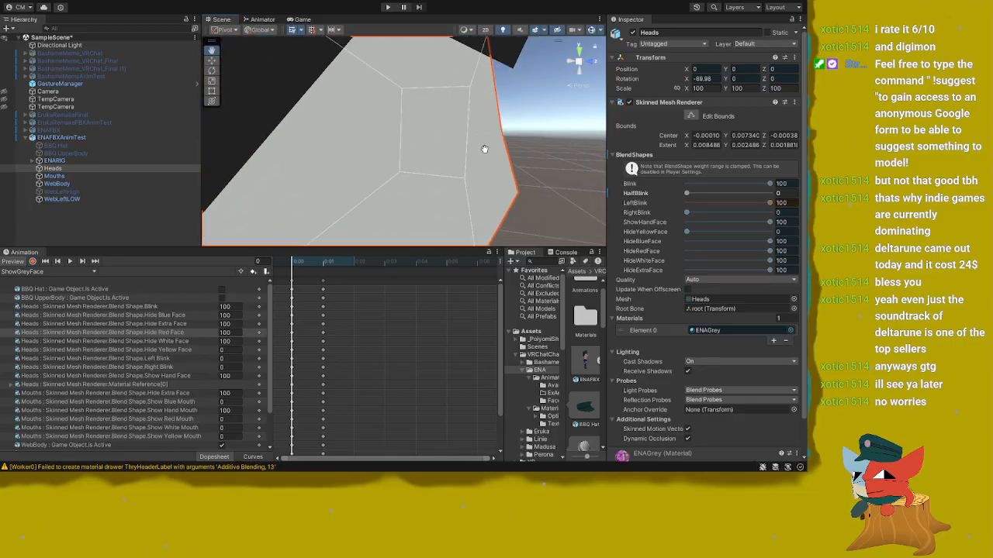
Step: Examine the Heads geometry from behind and inside the head to see how the blink blend shapes deform it
right_click_drag(484, 149, 317, 131)
scroll(317, 131, "down", 3)
right_click_drag(412, 158, 264, 146)
scroll(340, 151, "up", 6)
scroll(283, 147, "up", 3)
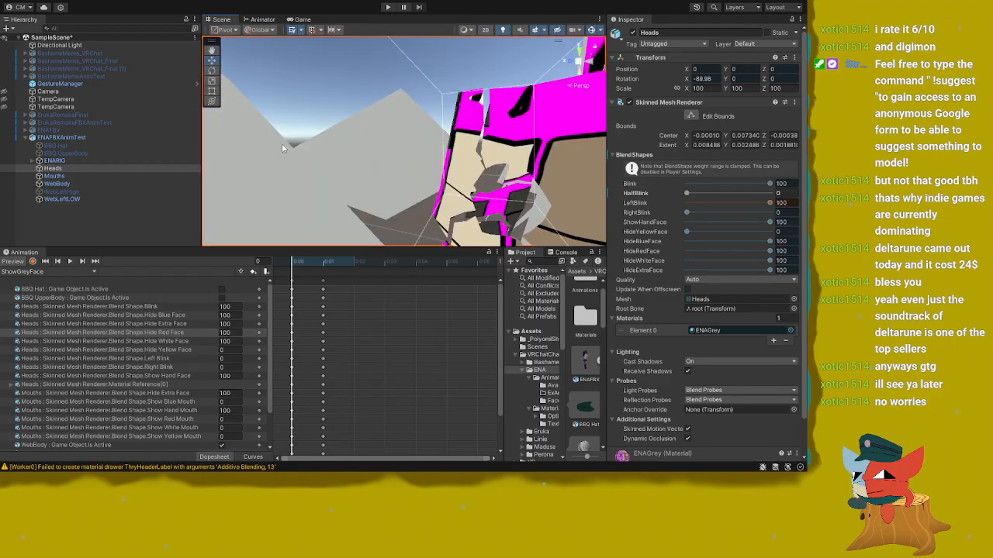
scroll(283, 140, "down", 4)
scroll(308, 131, "up", 2)
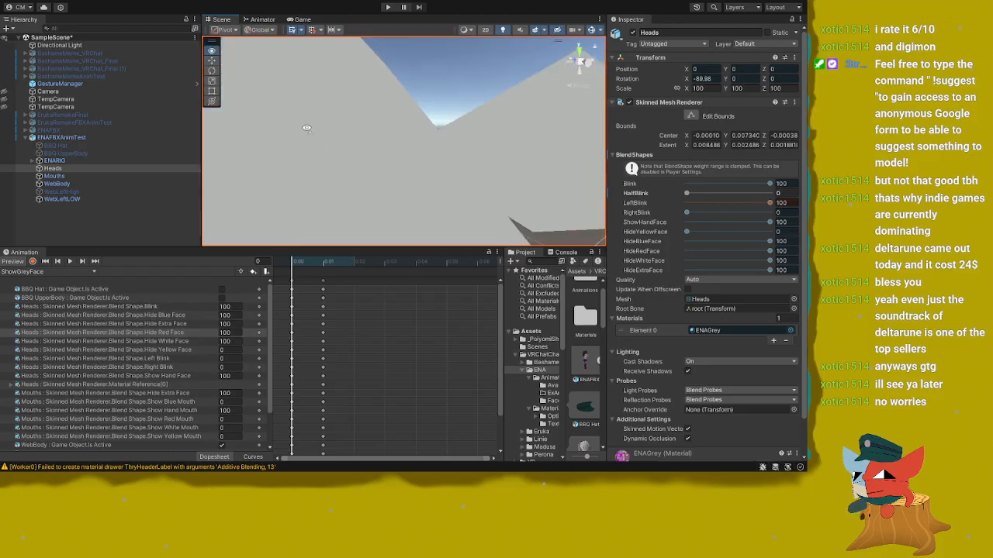
right_click_drag(307, 129, 197, 139)
scroll(274, 126, "down", 2)
scroll(318, 133, "up", 2)
scroll(324, 133, "up", 3)
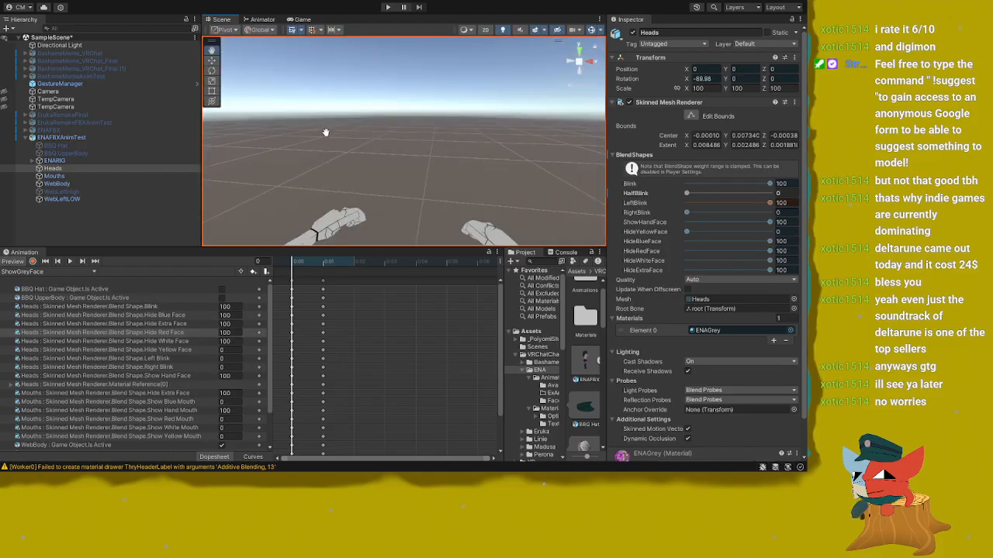
scroll(327, 137, "down", 4)
middle_click_drag(336, 141, 347, 150)
key("f")
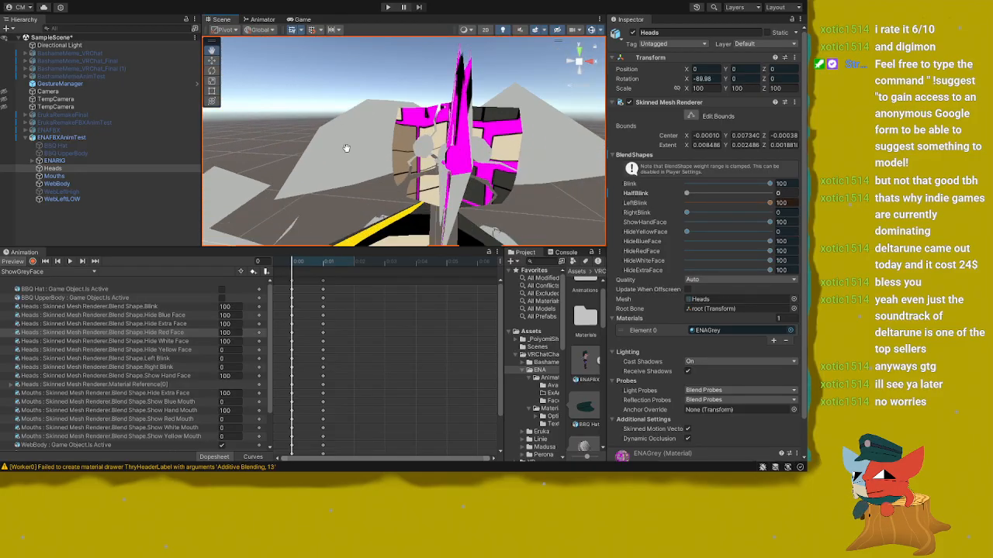
Step: Toggle the Heads LeftBlink blend shape to 0 for comparison, and set both LeftBlink and RightBlink to 100
left_click_drag(769, 204, 611, 201)
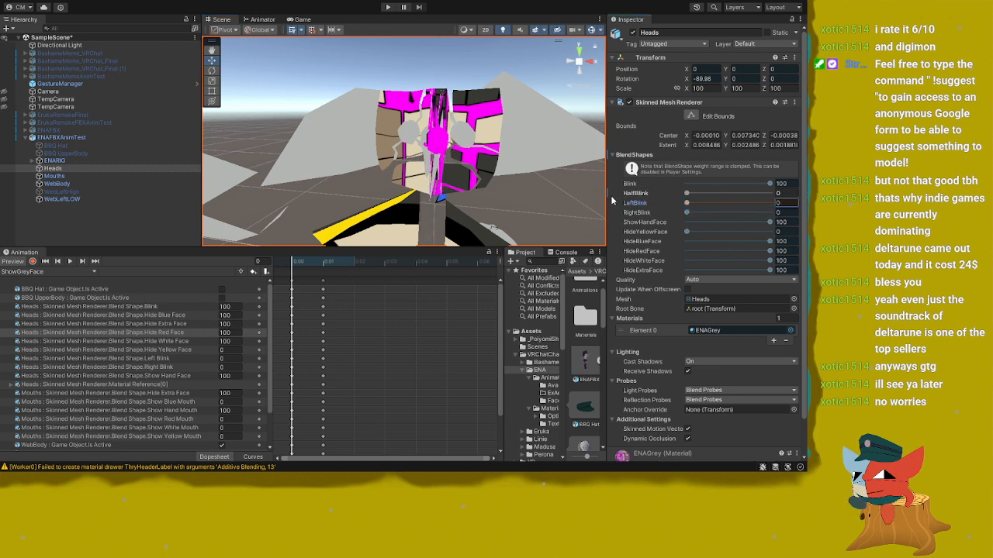
mouse_move(394, 161)
left_mouse_down("alt")
mouse_move(466, 165)
mouse_move(383, 169)
mouse_move(399, 175)
mouse_move(487, 142)
mouse_move(333, 151)
mouse_move(386, 147)
left_mouse_up("alt")
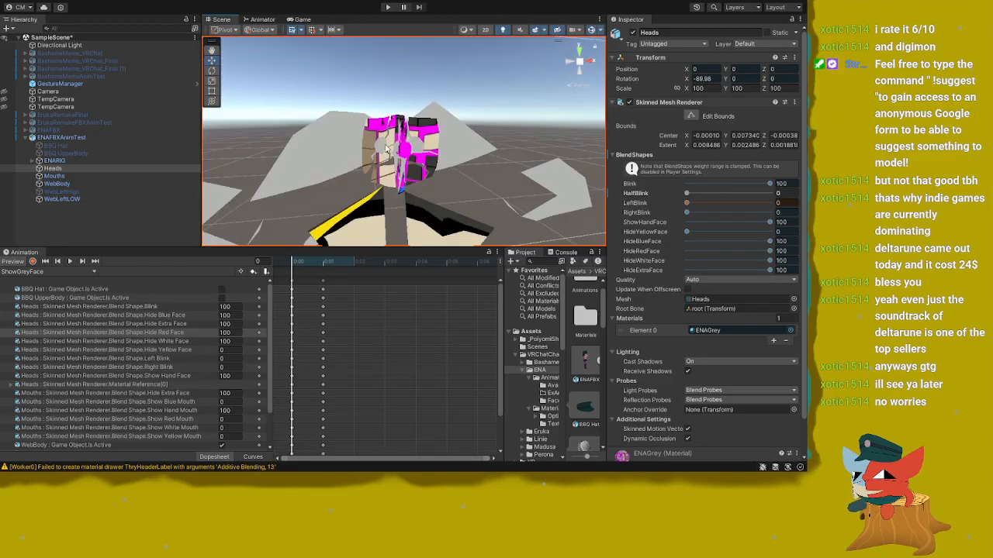
left_click_drag(686, 201, 774, 203)
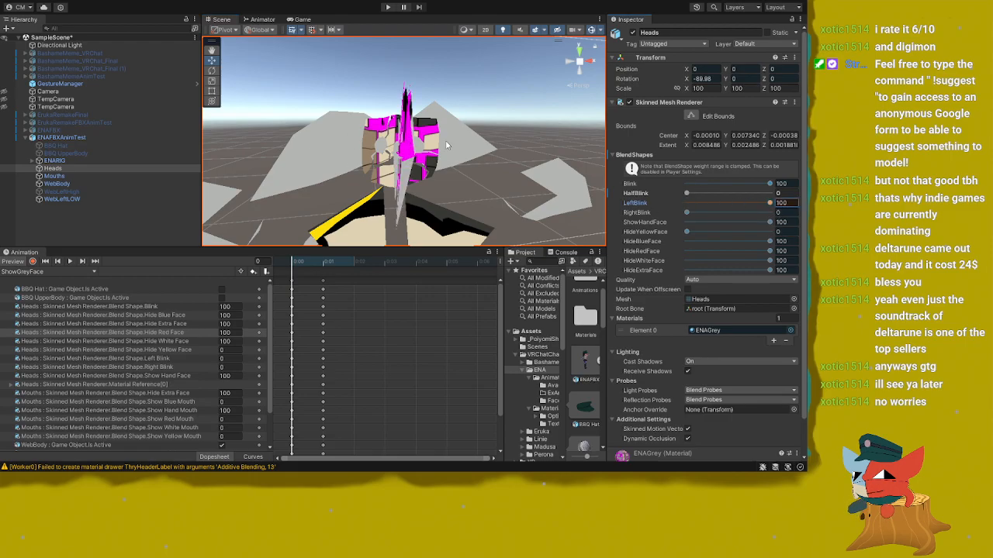
left_click_drag(687, 211, 729, 212)
left_click_drag(785, 231, 771, 212)
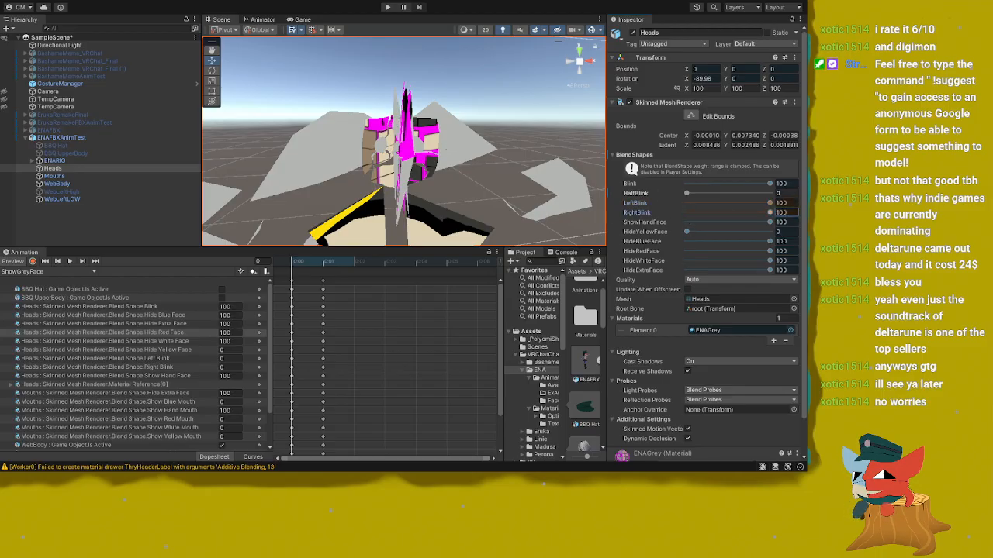
Step: Reset the Heads RightBlink and LeftBlink blend shapes to 0 and remove the Left Blink and Right Blink properties from the ShowGreyFace clip
key("BackSpace")
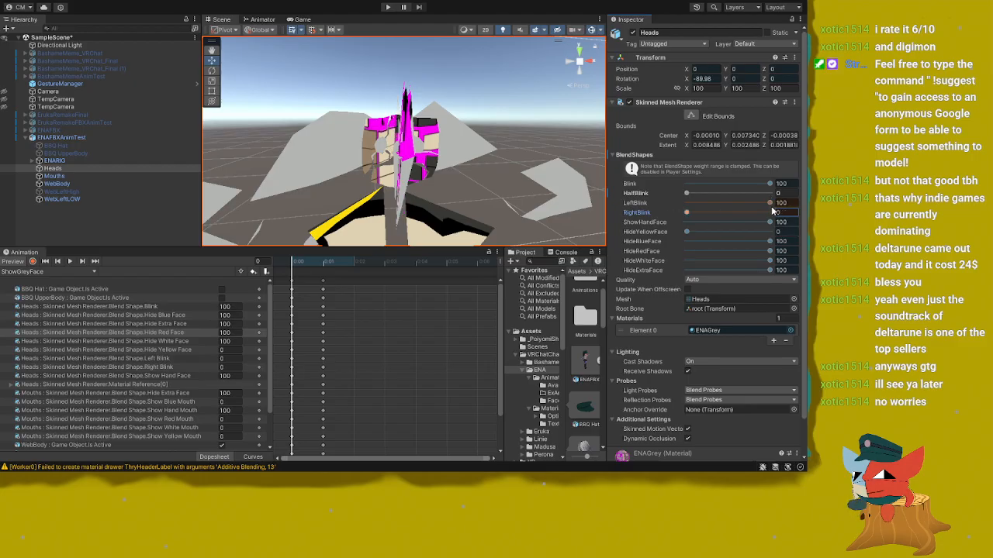
left_click_drag(770, 204, 667, 203)
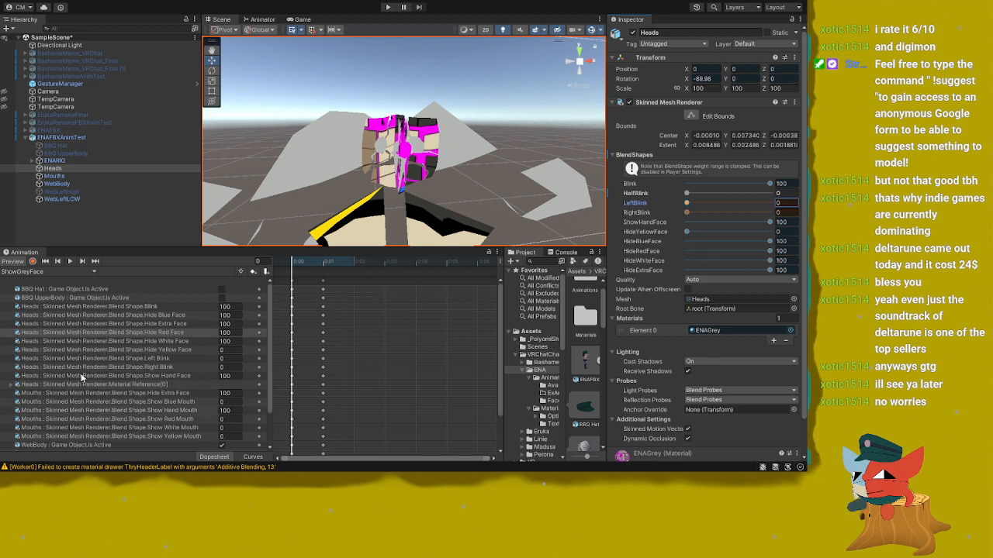
left_click(154, 359)
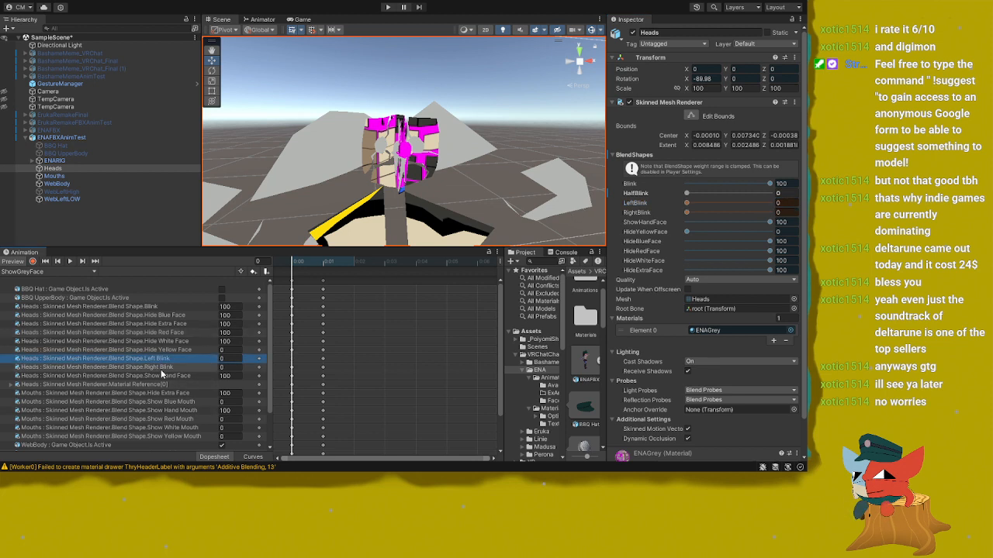
left_click(171, 367)
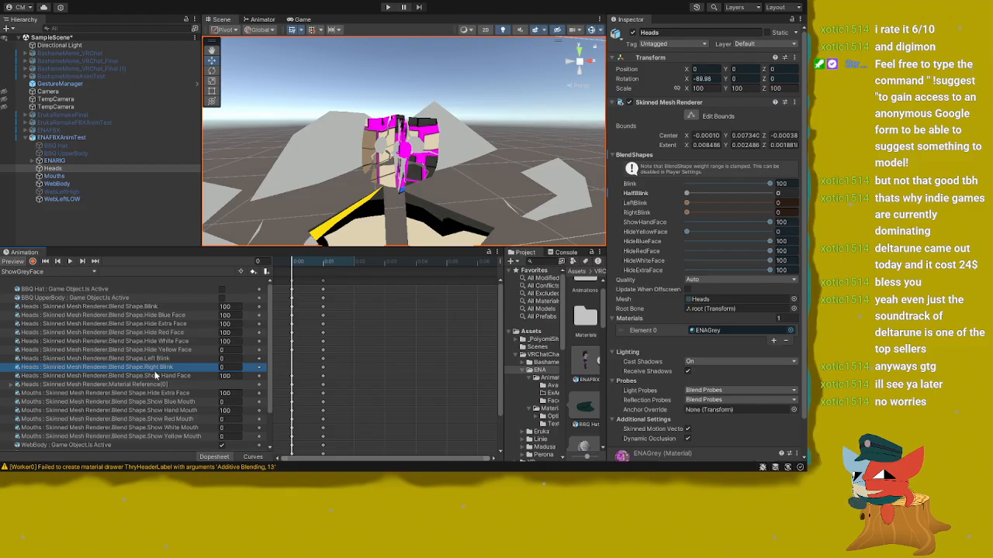
left_click(164, 358)
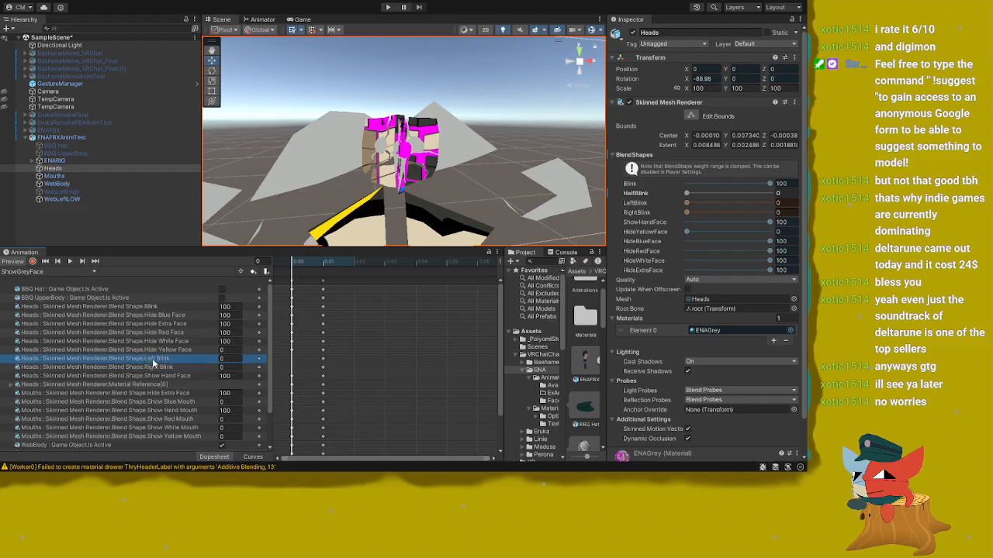
left_click(154, 360)
left_click(131, 349)
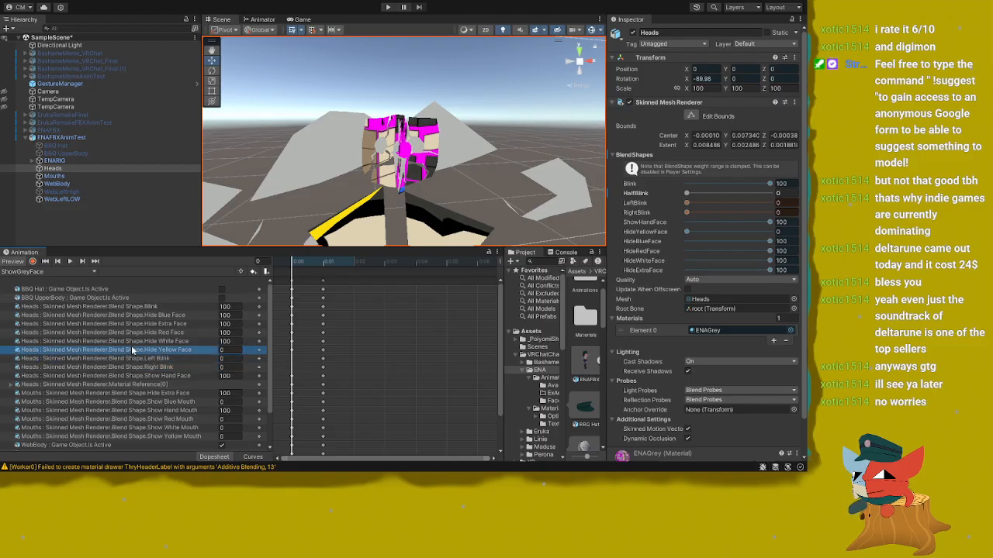
left_click(145, 360)
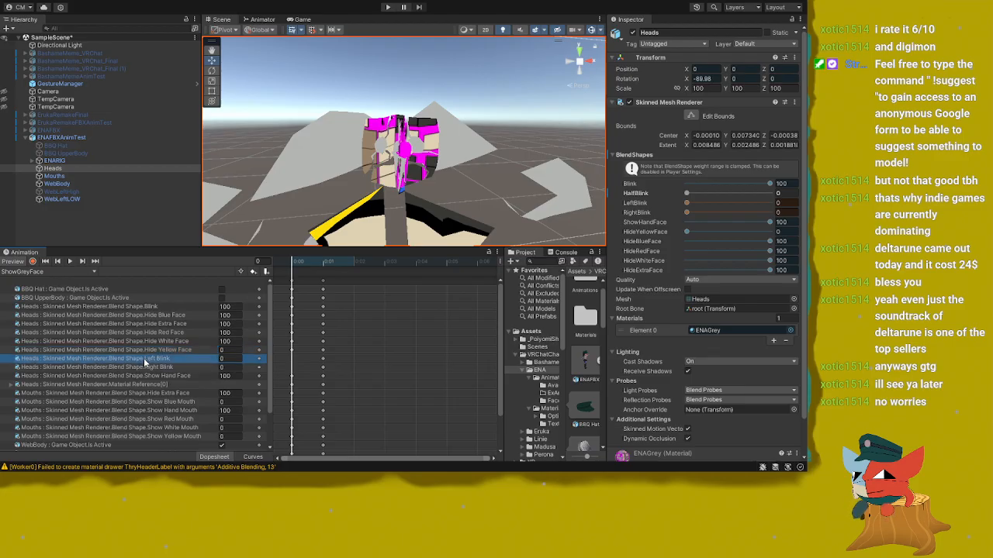
key("Delete")
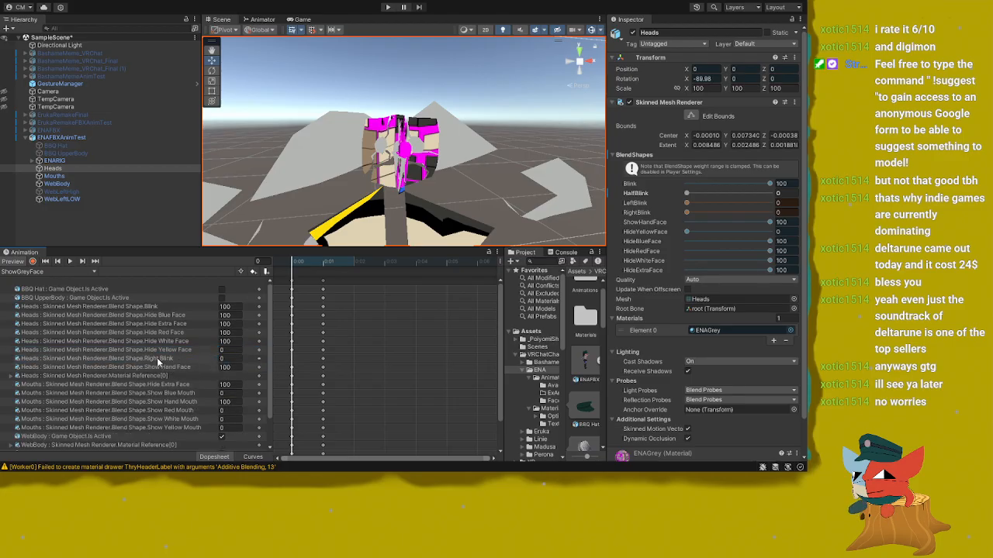
left_click(159, 359)
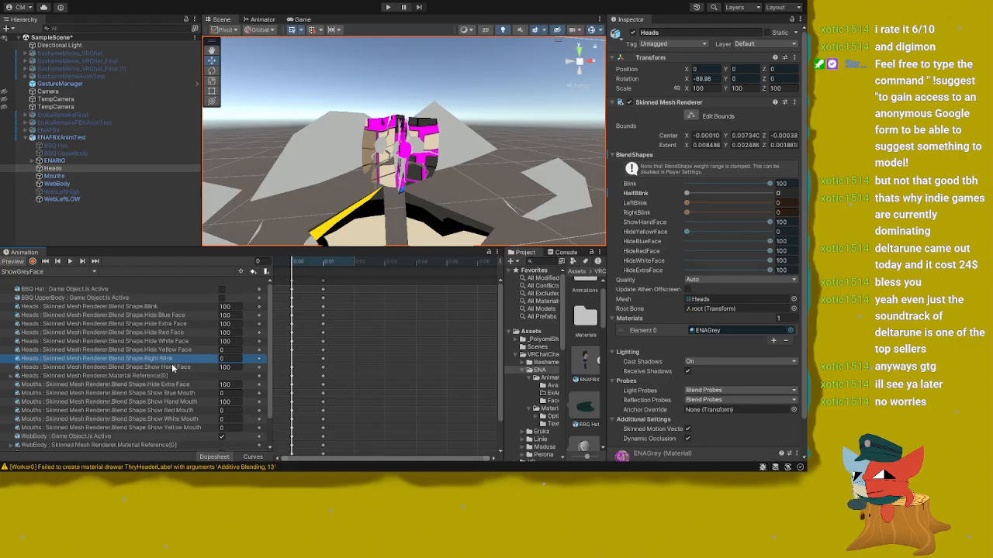
key("Delete")
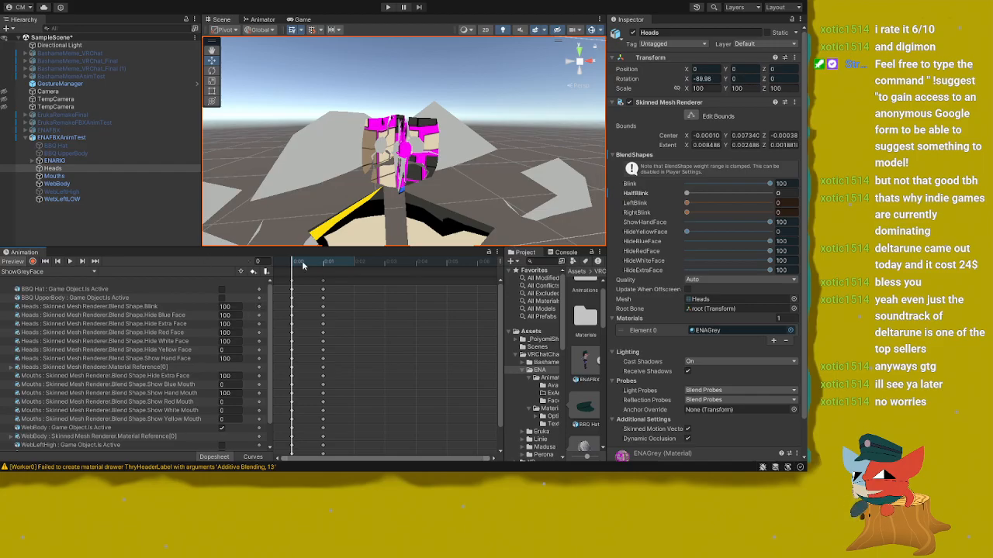
Step: Preview ShowGreyFace at frame 0, check the avatar's face from the front, and review the clip's remaining properties
left_click_drag(304, 266, 299, 267)
right_click_drag(303, 225, 345, 168)
middle_click_drag(344, 168, 369, 170)
right_click_drag(369, 170, 429, 153)
key("s")
key("w")
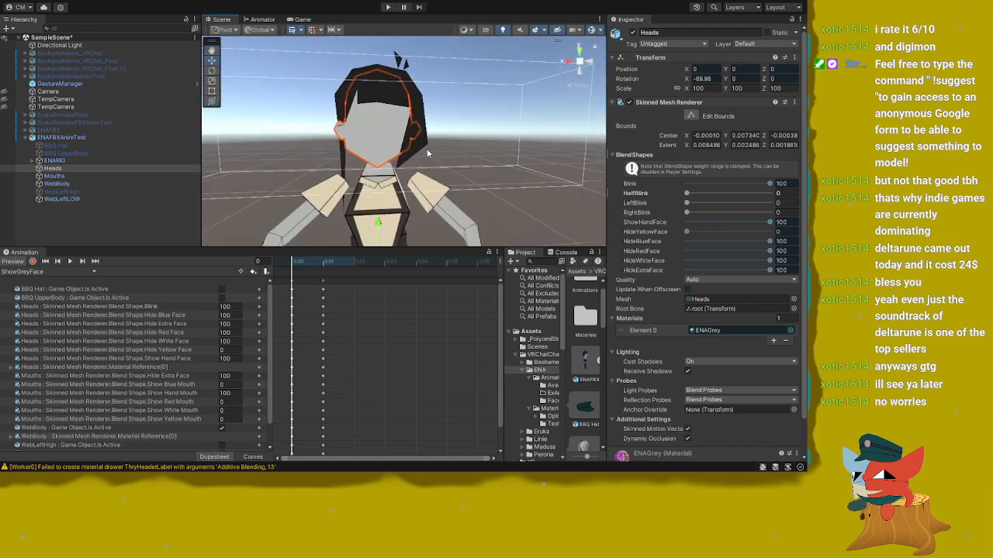
scroll(162, 384, "down", 2)
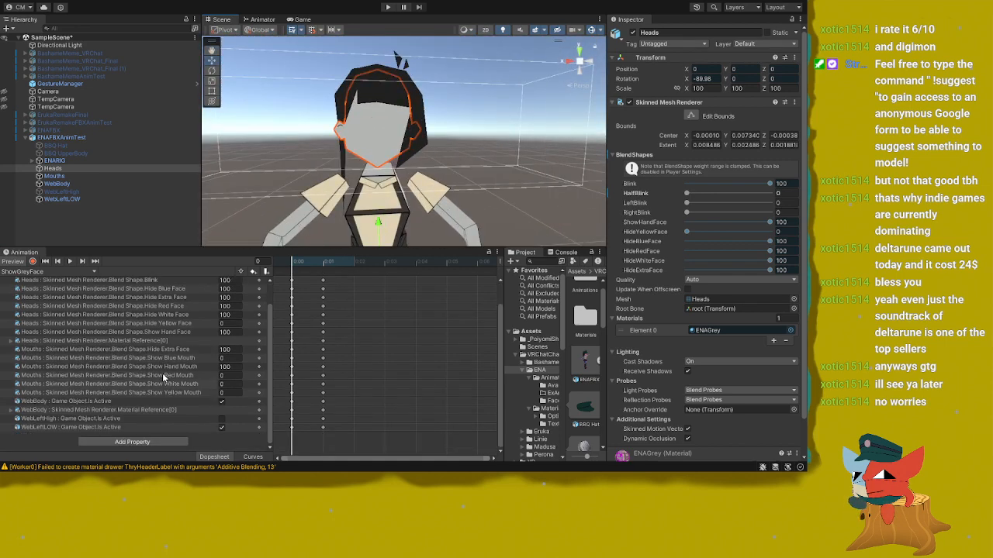
scroll(170, 365, "up", 1)
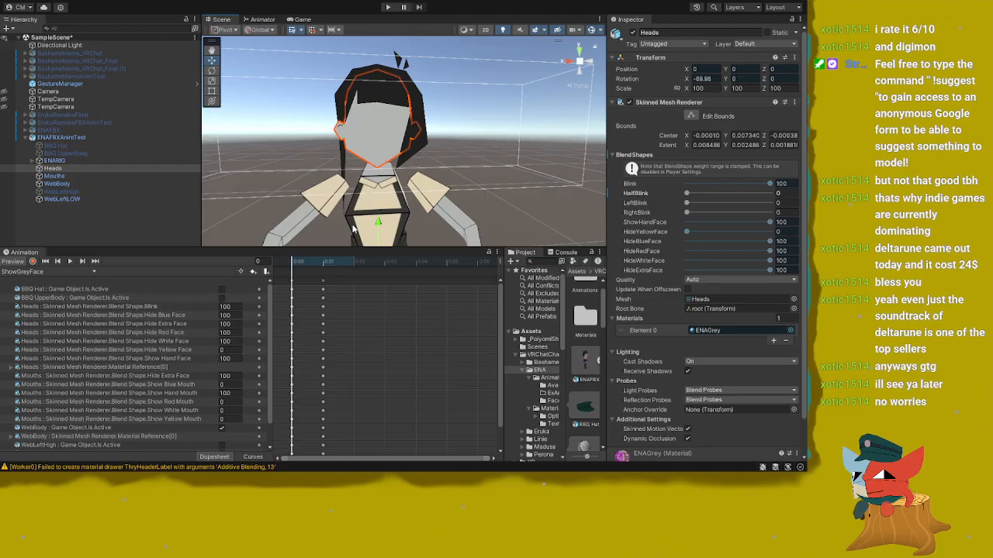
Step: Preview the ToggleHat clip and the ToggleHatOFF clip at frames 0 and 1 to check the BBQ Hat's visibility
left_click(52, 276)
left_click(47, 367)
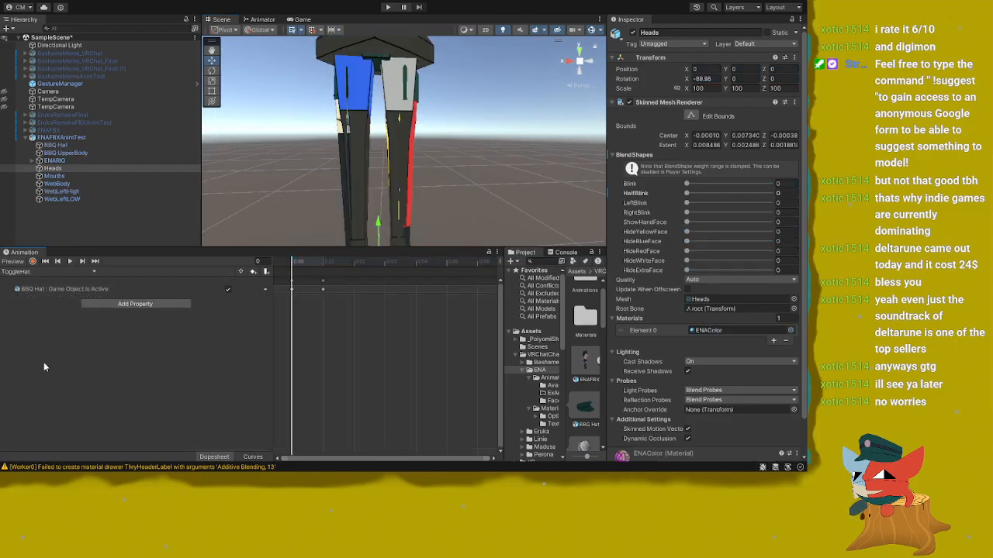
left_click(301, 265)
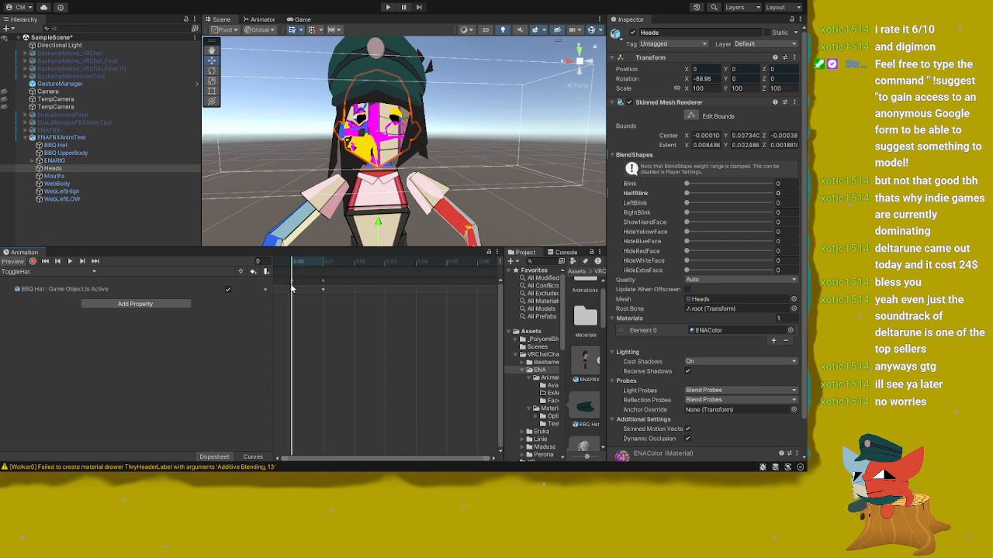
left_click_drag(291, 286, 327, 288)
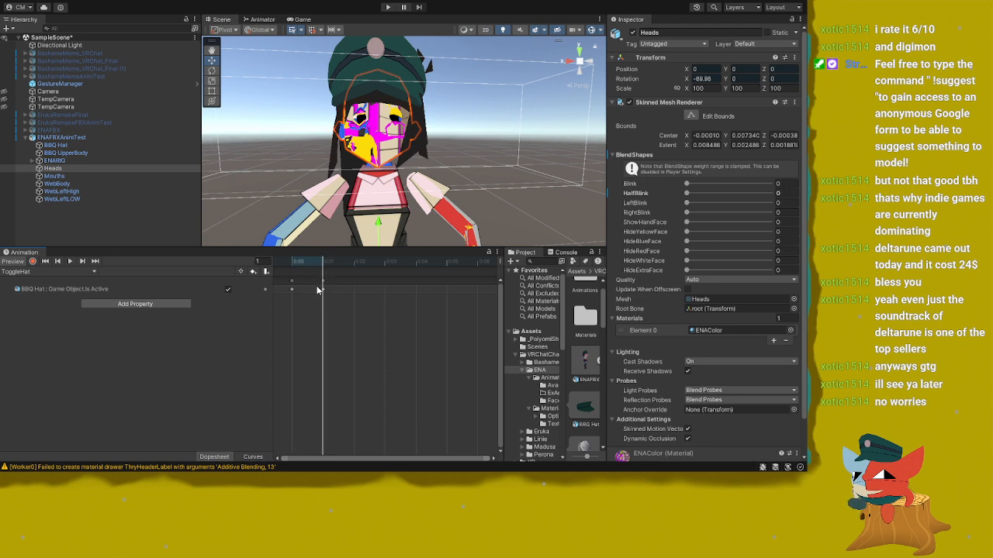
left_click(87, 271)
left_click(57, 374)
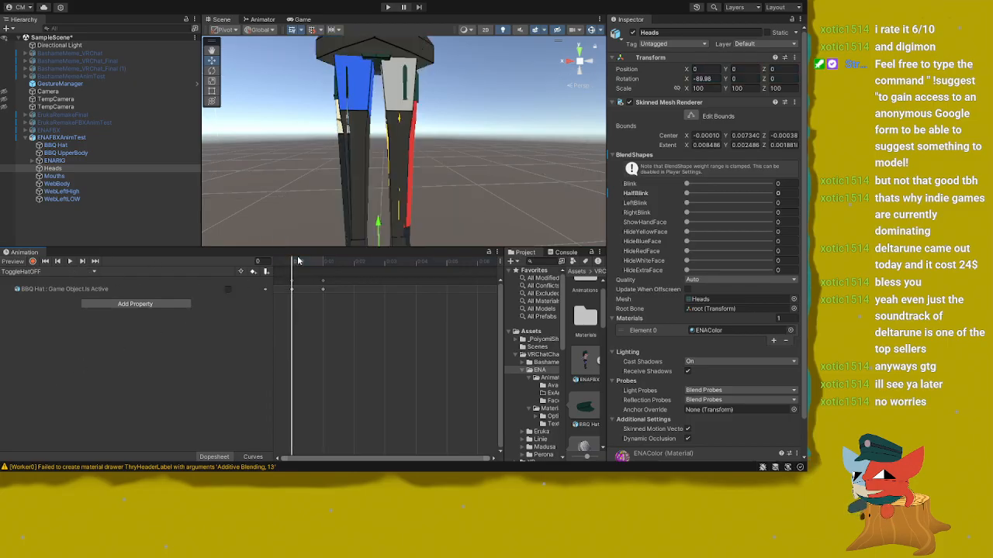
left_click_drag(297, 260, 320, 265)
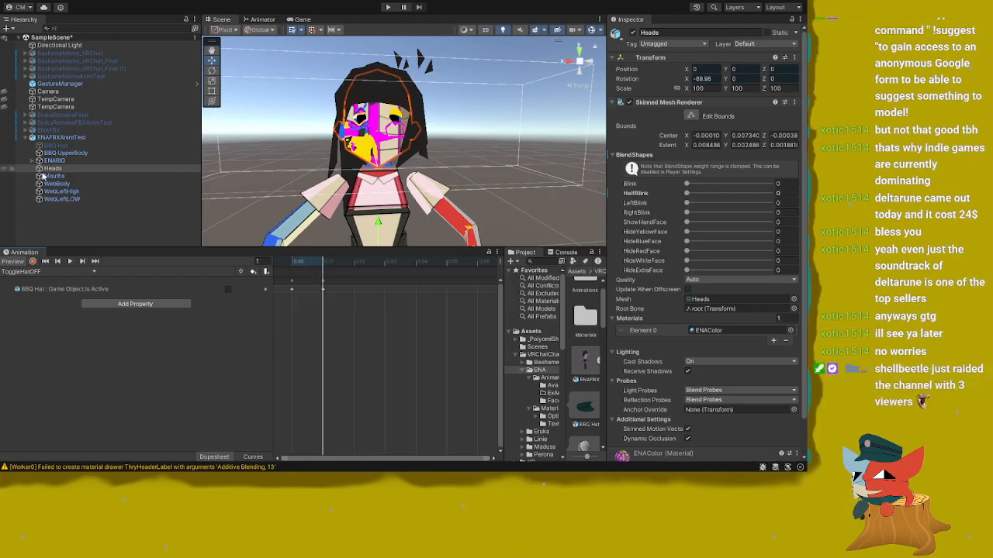
Step: Inspect the HatToggle layer's ToggleHat and ToggleHatOFF states and the conditions of the ToggleHatOFF to ToggleHat transition
left_click(261, 20)
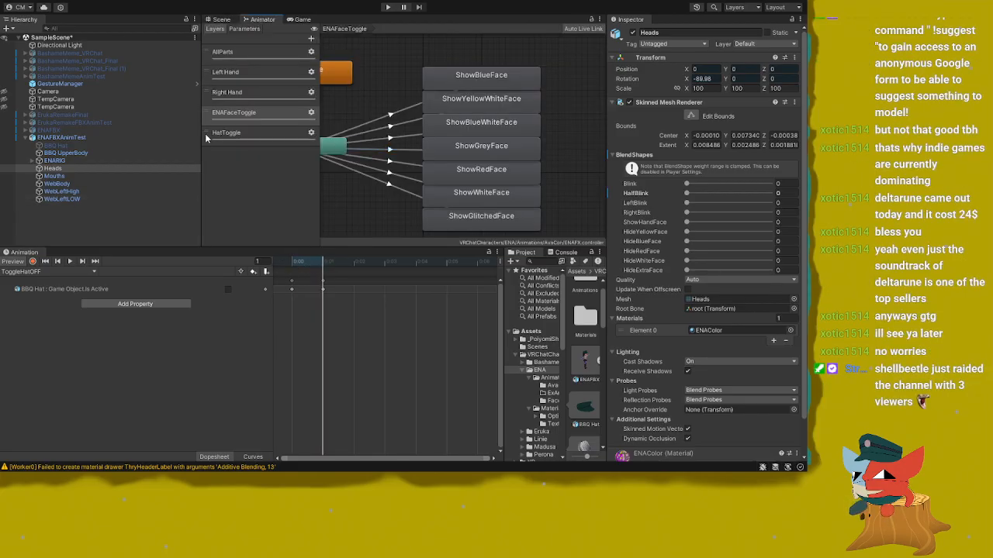
left_click(250, 133)
left_click(428, 133)
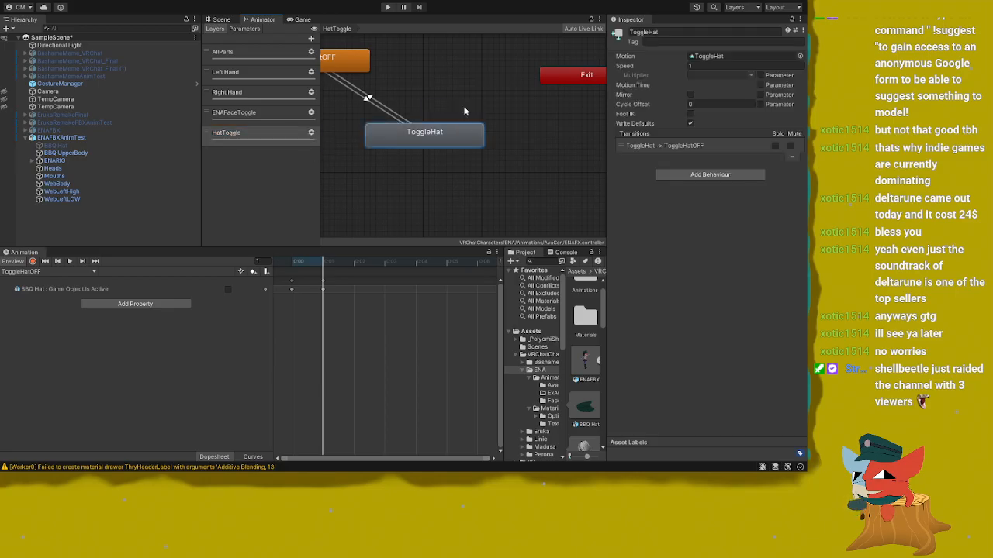
left_click(431, 112)
middle_click_drag(467, 104, 433, 106)
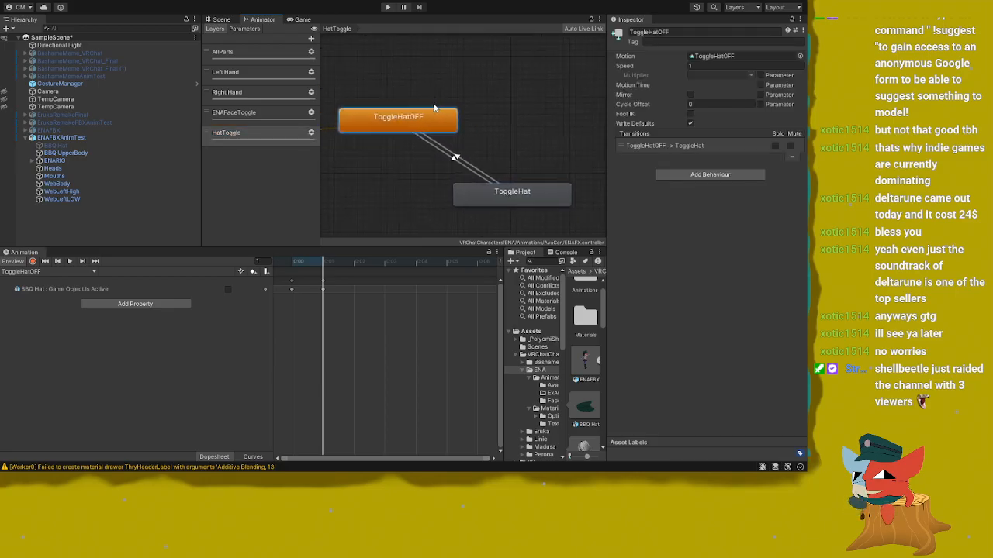
scroll(431, 109, "up", 2)
left_click(454, 159)
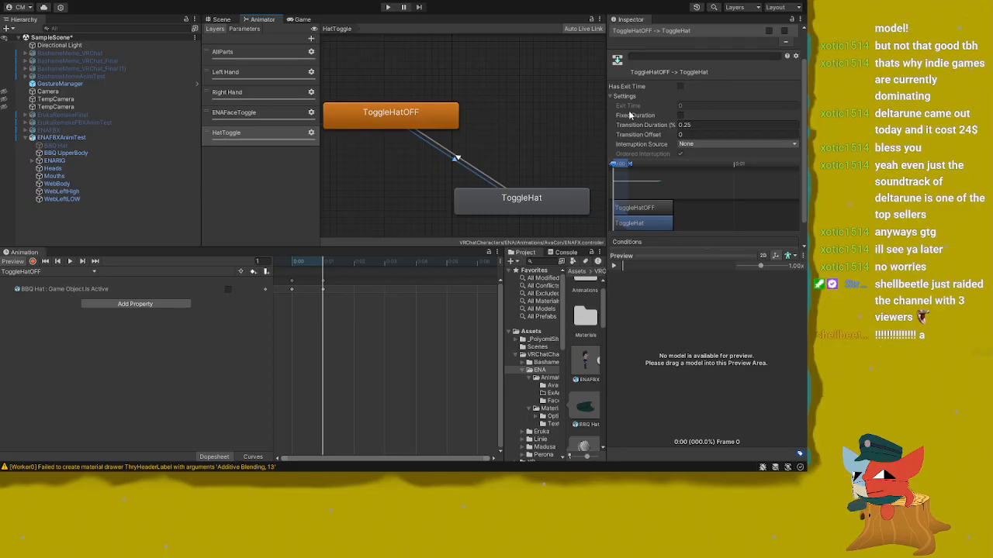
middle_click_drag(585, 120, 557, 121)
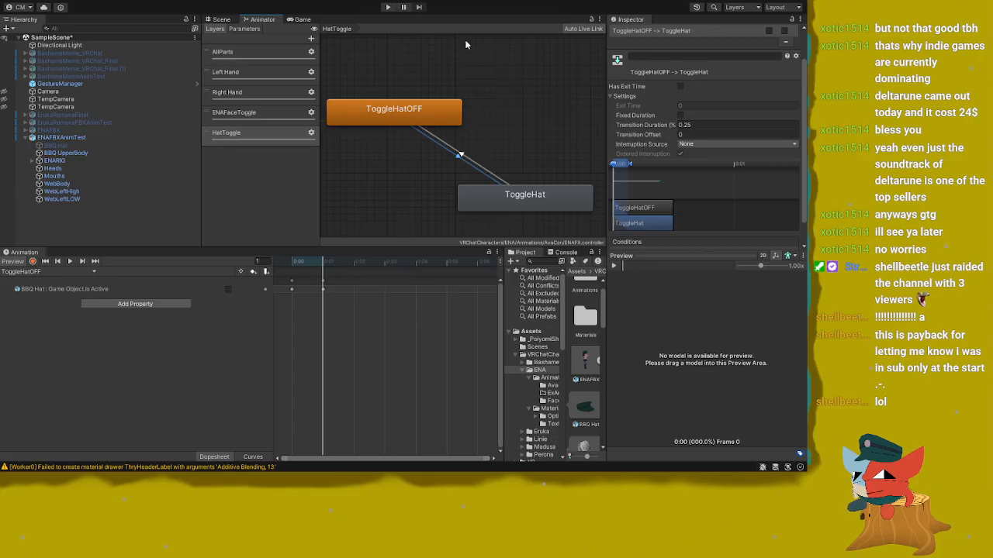
scroll(705, 118, "down", 1)
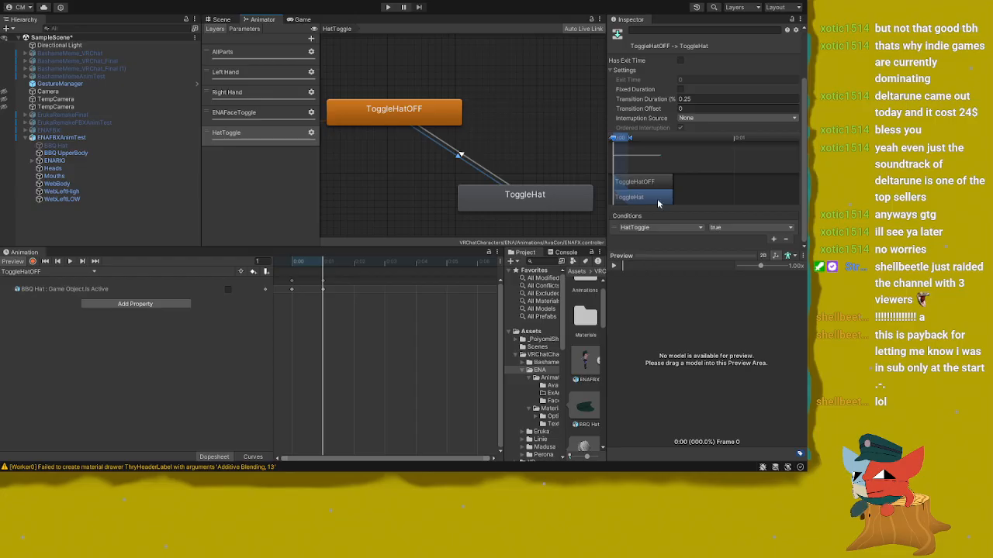
left_click(474, 169)
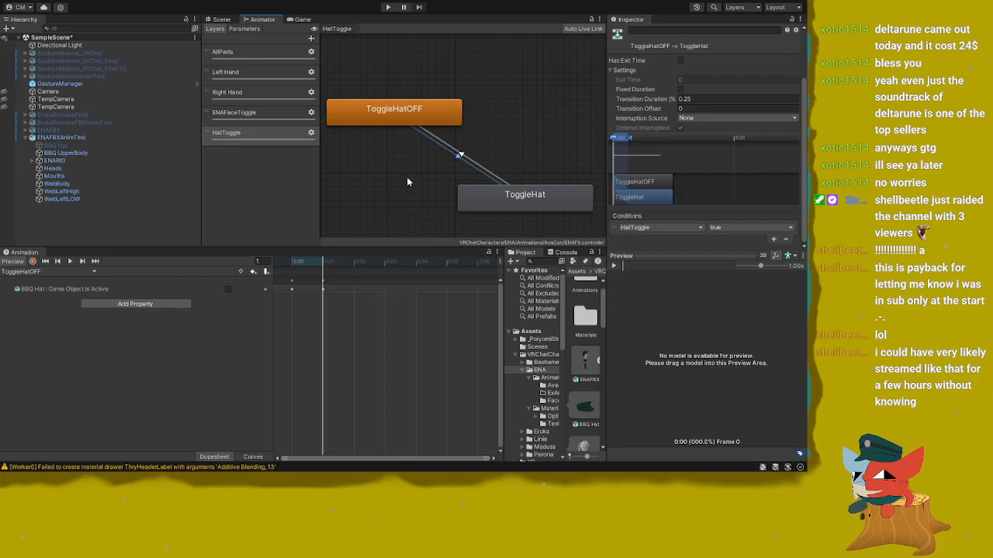
Step: Move the Entry node slightly in the HatToggle layer's graph and save SampleScene
middle_click_drag(407, 177, 561, 156)
middle_click_drag(443, 89, 483, 135)
scroll(403, 81, "down", 1)
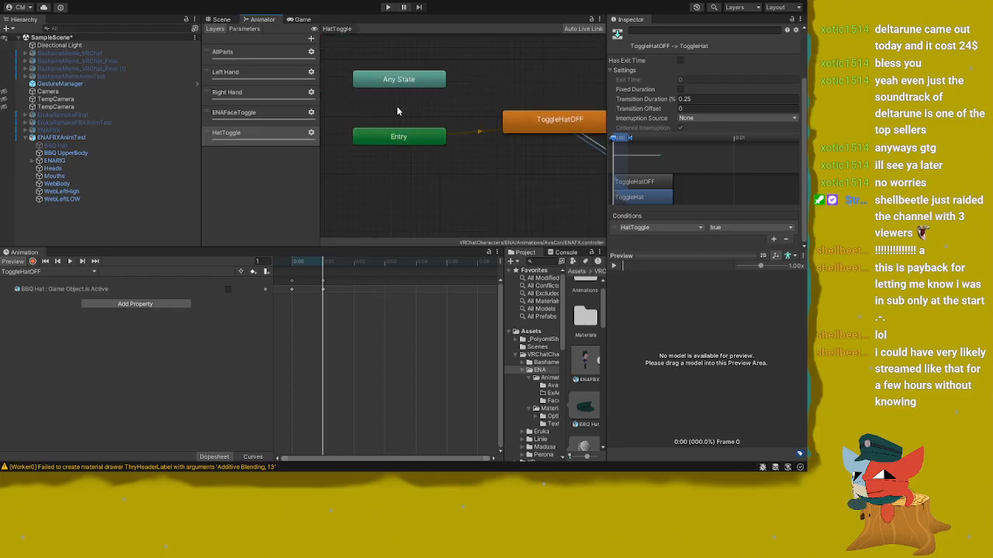
left_click_drag(396, 105, 429, 172)
middle_click_drag(456, 134, 426, 146)
mouse_move(400, 146)
left_mouse_down()
mouse_move(401, 133)
mouse_move(412, 133)
left_mouse_up()
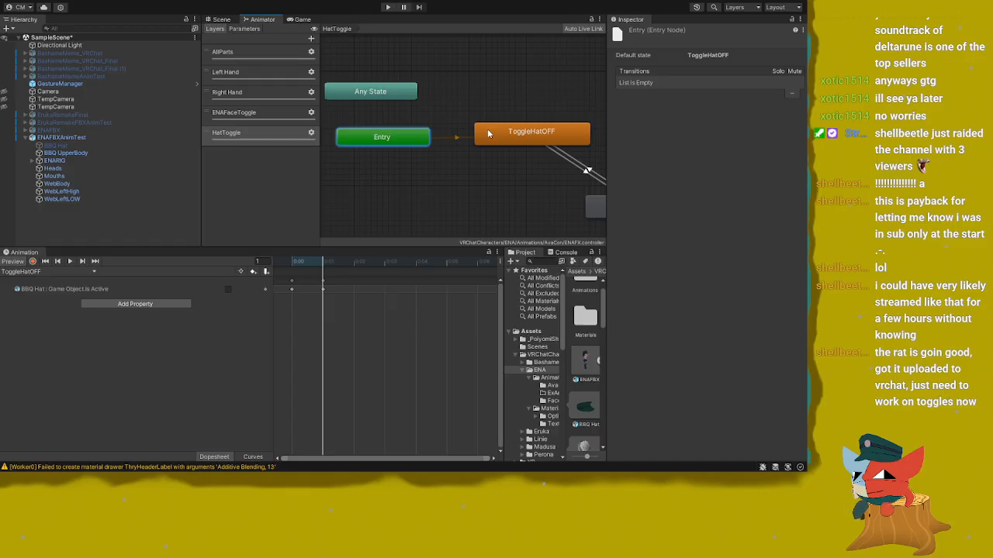
left_click(67, 39)
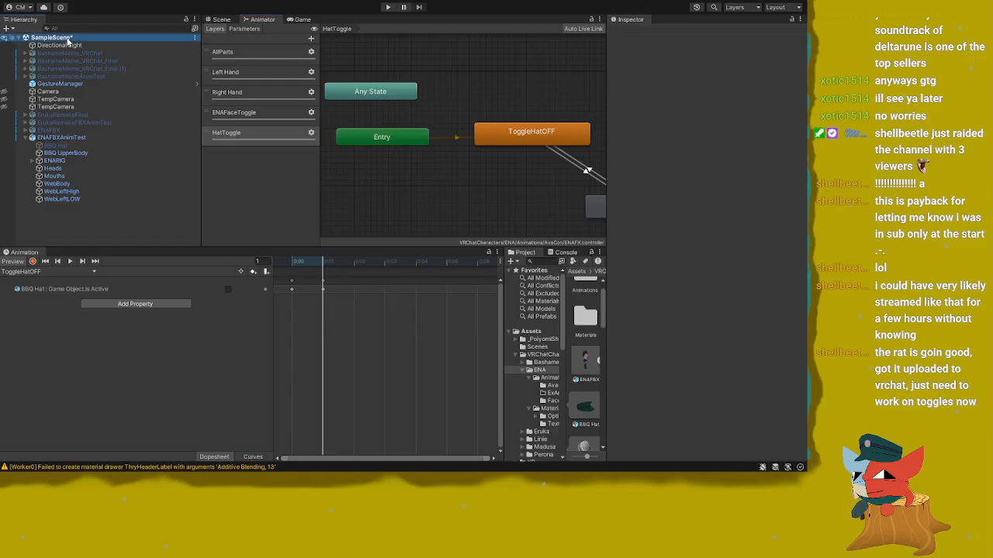
key("ctrl+s")
Step: Review the motions of the ToggleHatOFF and ToggleHat states and the settings of the transition from ToggleHatOFF to ToggleHat
middle_click_drag(506, 94, 418, 96)
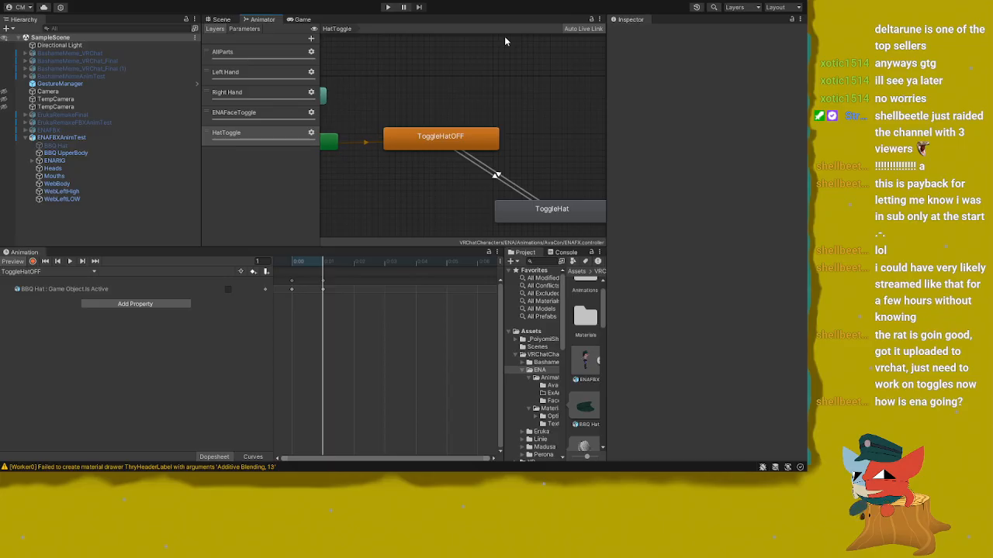
middle_click_drag(457, 126, 444, 114)
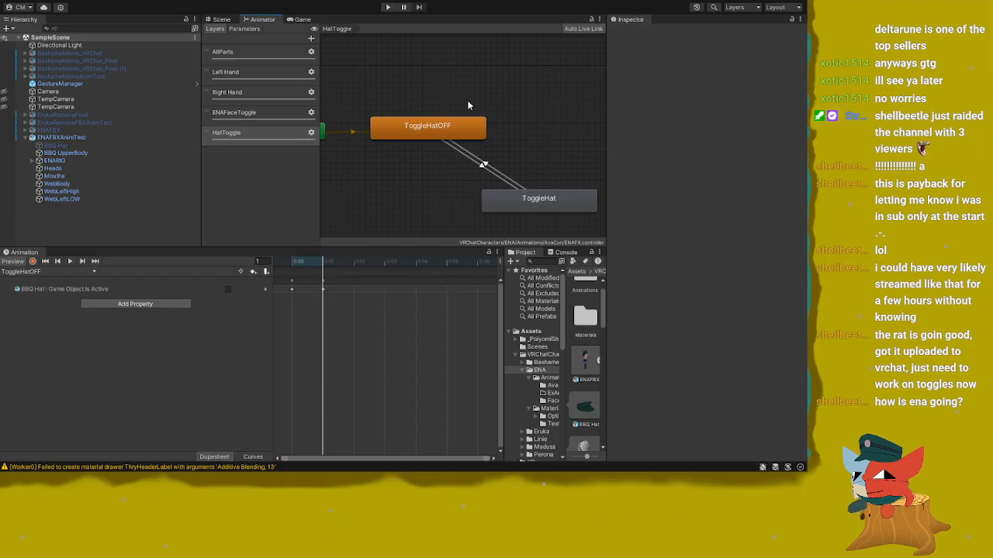
left_click(422, 130)
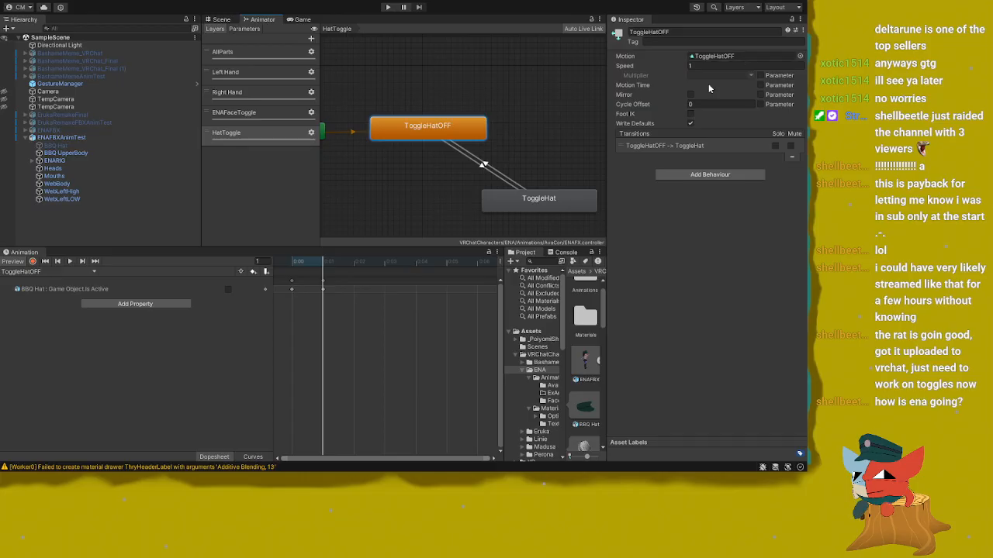
left_click_drag(596, 197, 594, 199)
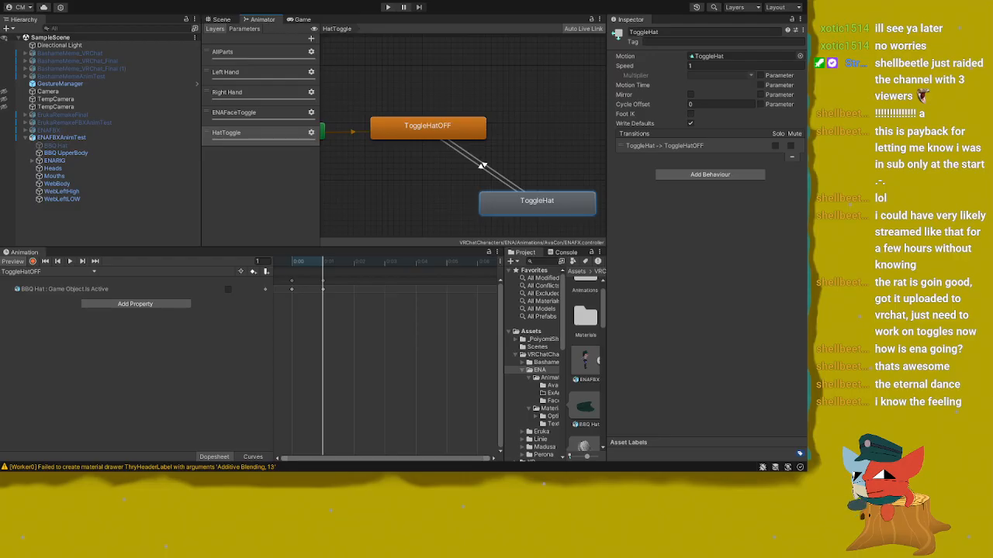
left_click(489, 157)
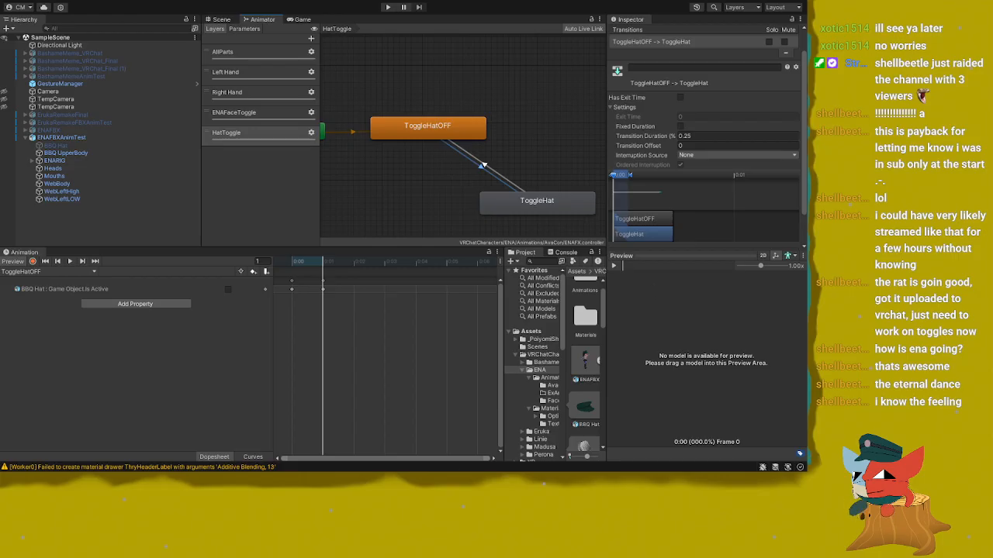
scroll(496, 167, "down", 5)
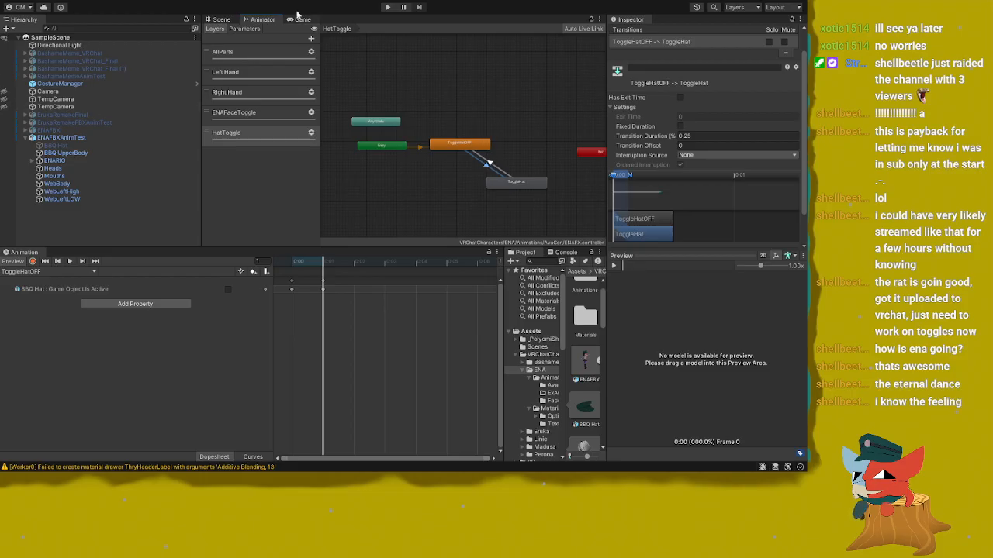
Step: Widen the project browser and open the ENAParameters asset in the ENA/Animations/AvaCon folder
left_click_drag(502, 295, 266, 304)
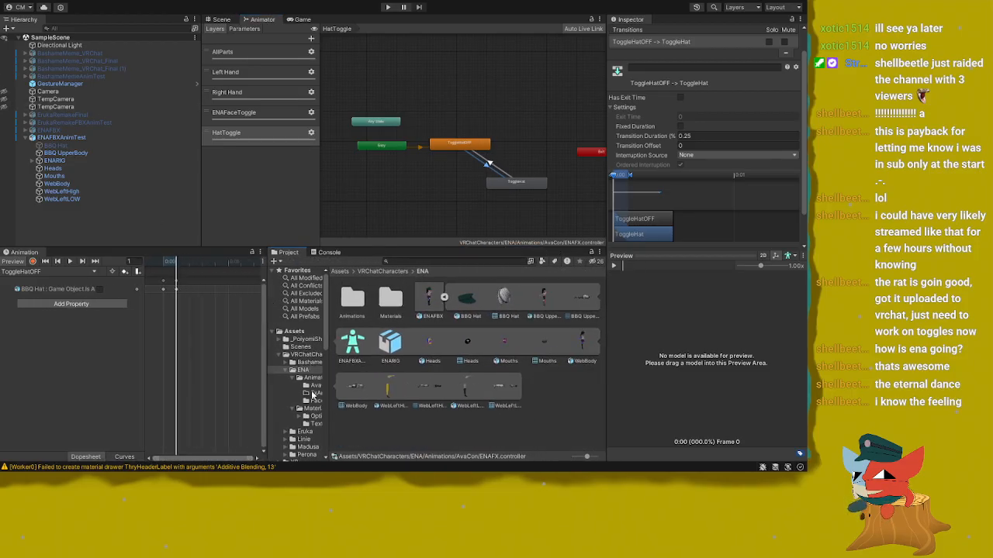
left_click(314, 387)
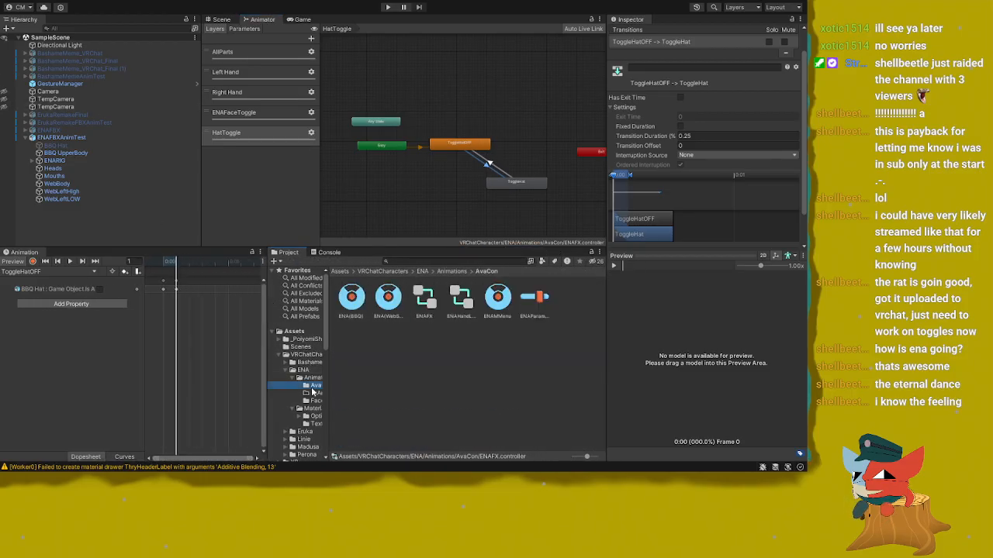
left_click(543, 296)
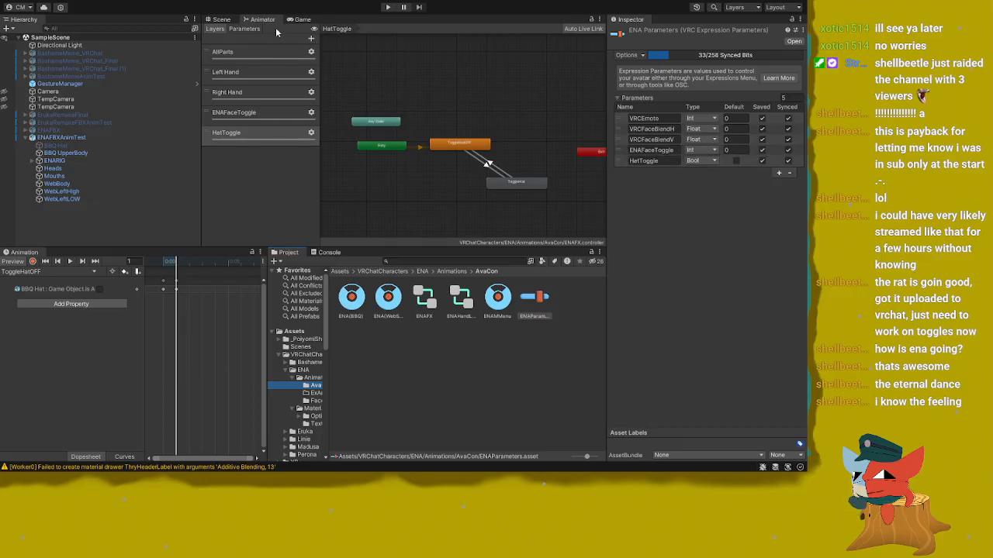
Step: Compare the ENAFX animator's HatToggle parameter and HatToggle layer with the entry in the ENAParameters asset
left_click(246, 30)
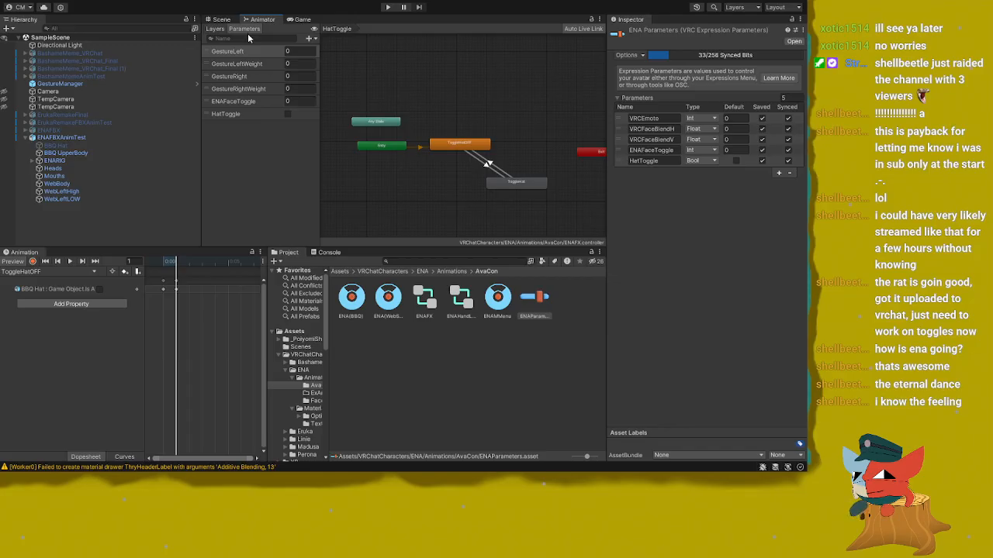
left_click(243, 115)
double_click(262, 115)
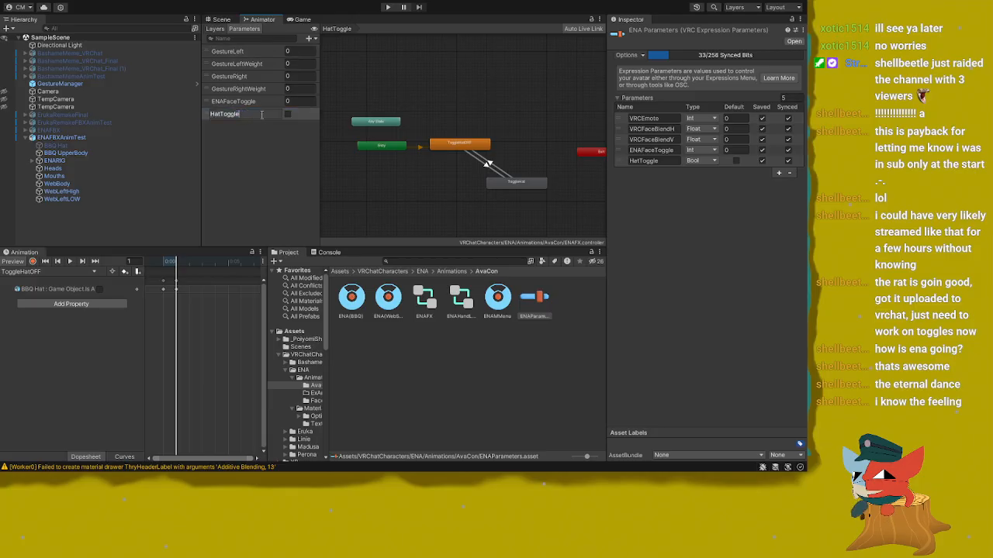
left_click(271, 142)
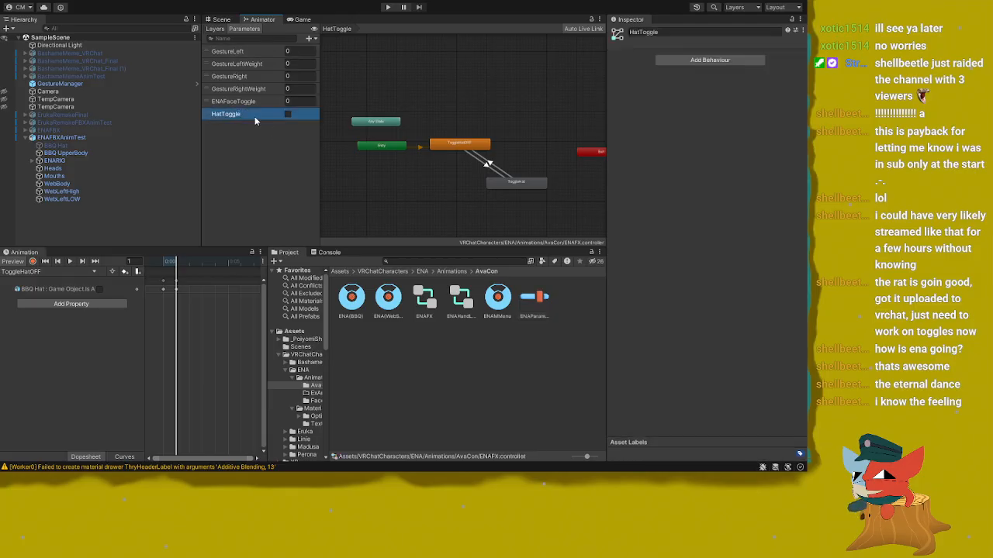
left_click(219, 30)
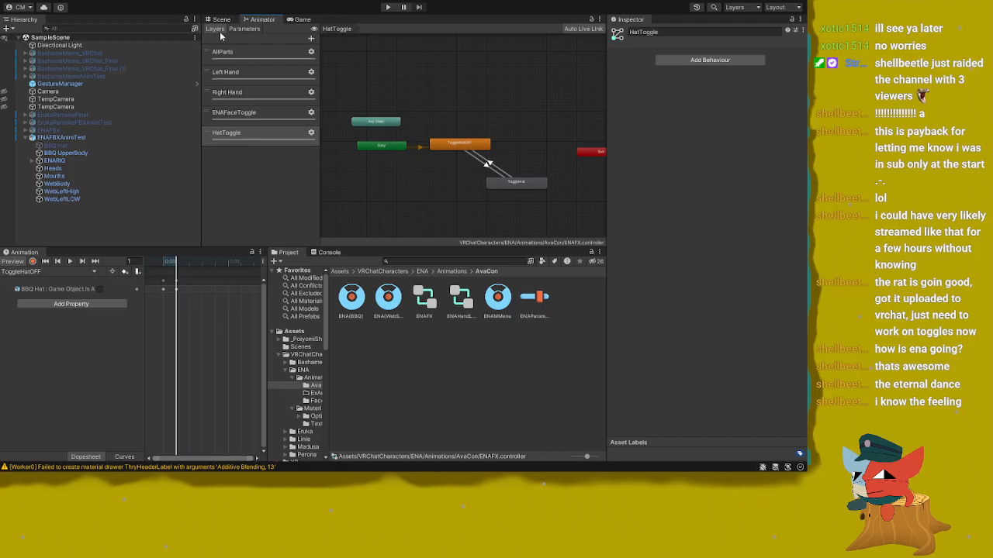
left_click(262, 139)
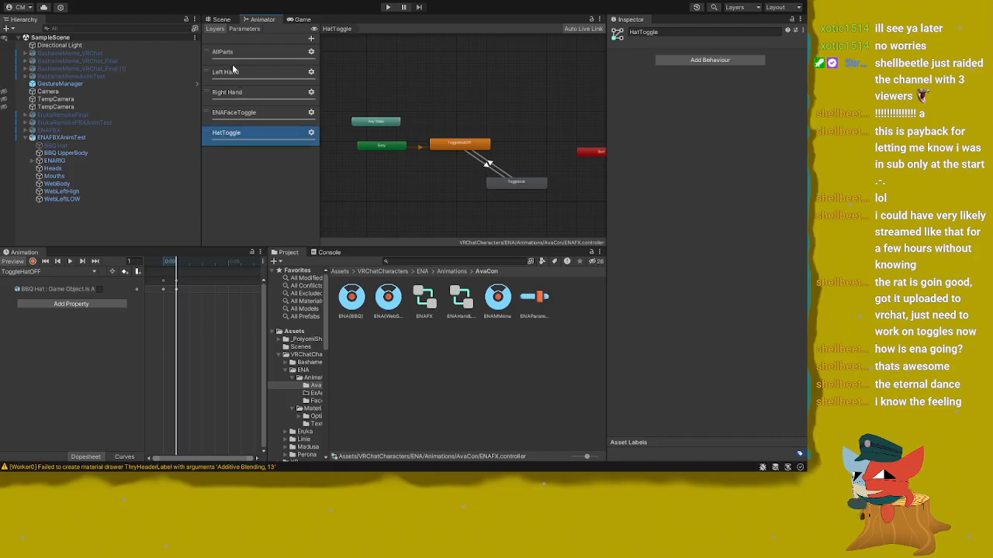
left_click(246, 31)
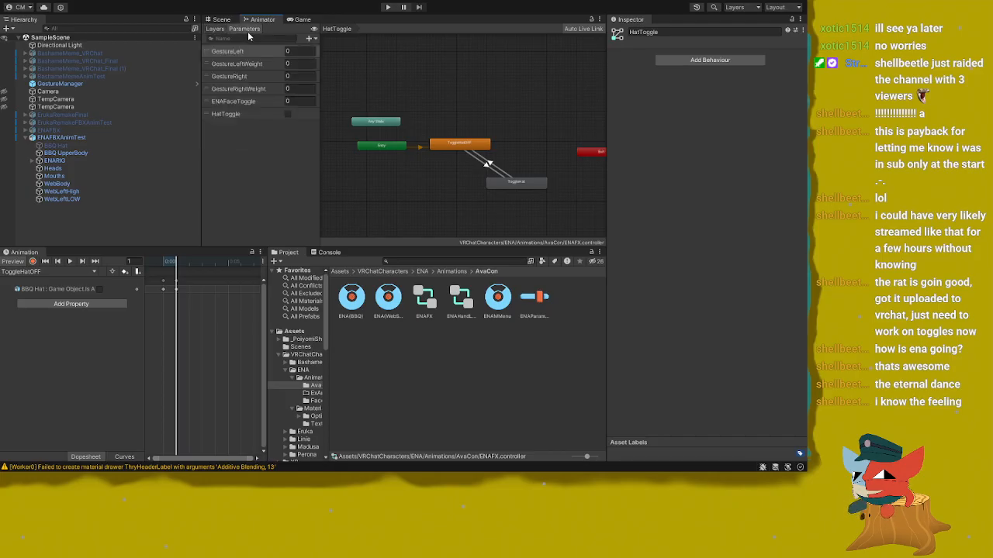
Step: Inspect the HatToggle conditions of both transitions between the ToggleHatOFF and ToggleHat states
scroll(419, 147, "up", 5)
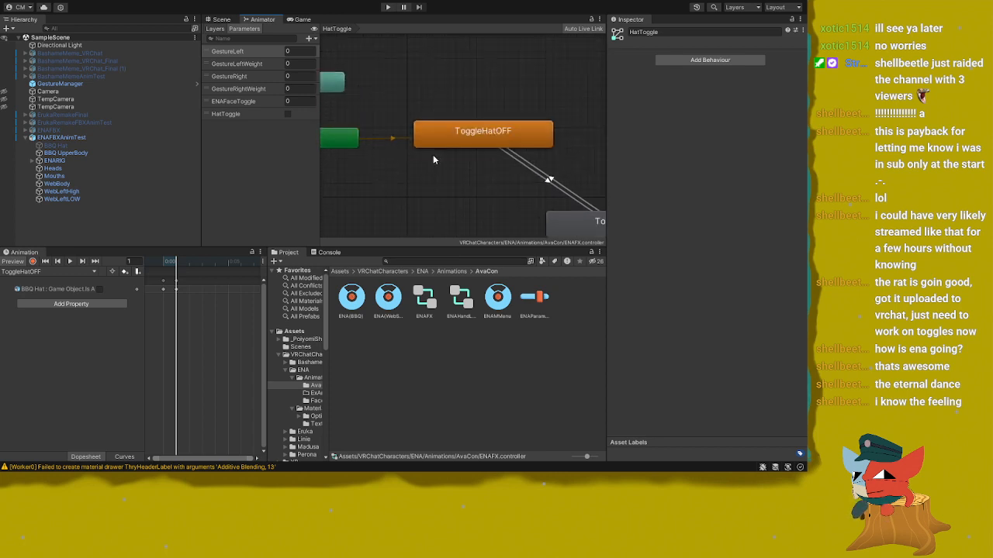
middle_click_drag(474, 176, 436, 160)
scroll(453, 164, "up", 3)
left_click(533, 166)
middle_click_drag(493, 189, 417, 158)
scroll(439, 160, "down", 4)
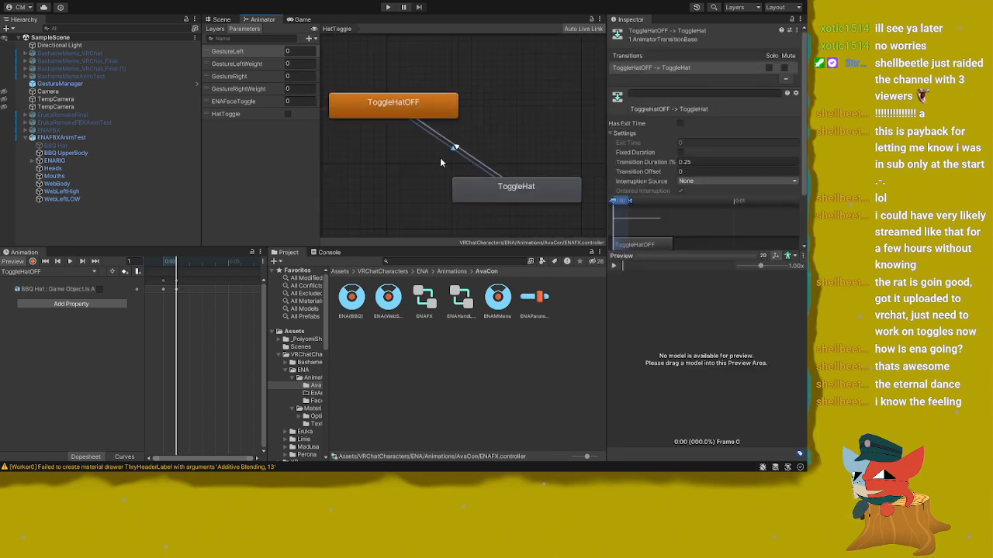
scroll(660, 156, "down", 3)
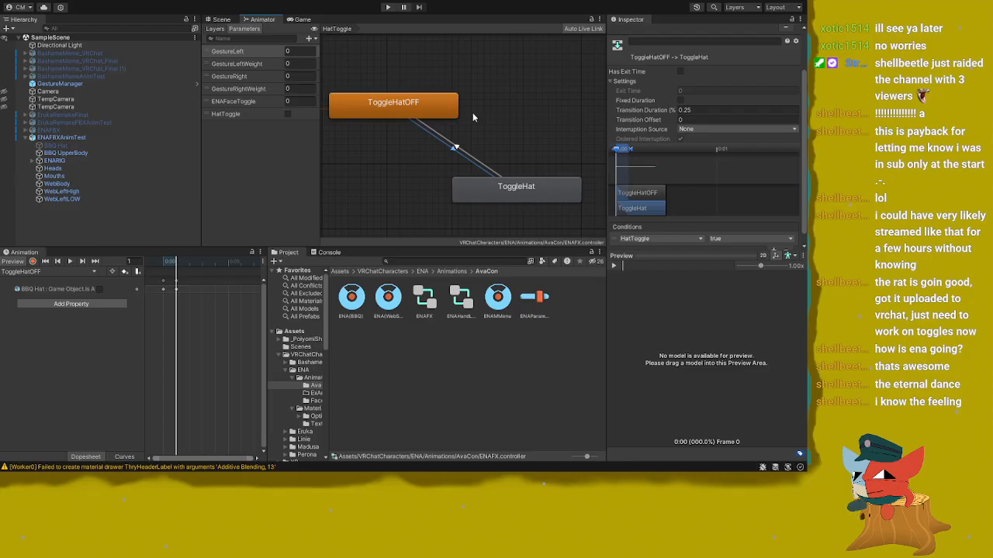
left_click(453, 129)
left_click(464, 147)
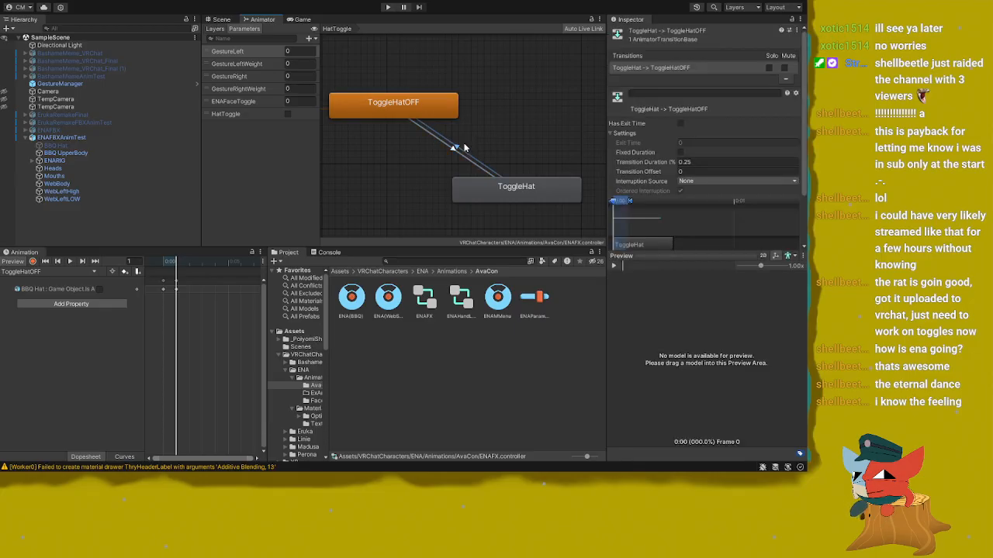
left_click(454, 155)
left_click(465, 145)
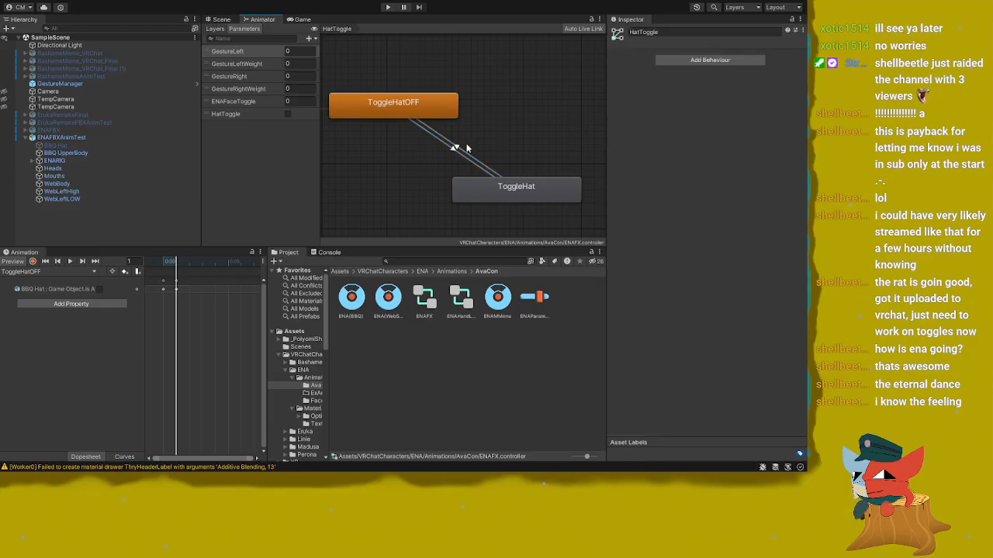
left_click(454, 148)
scroll(656, 161, "down", 3)
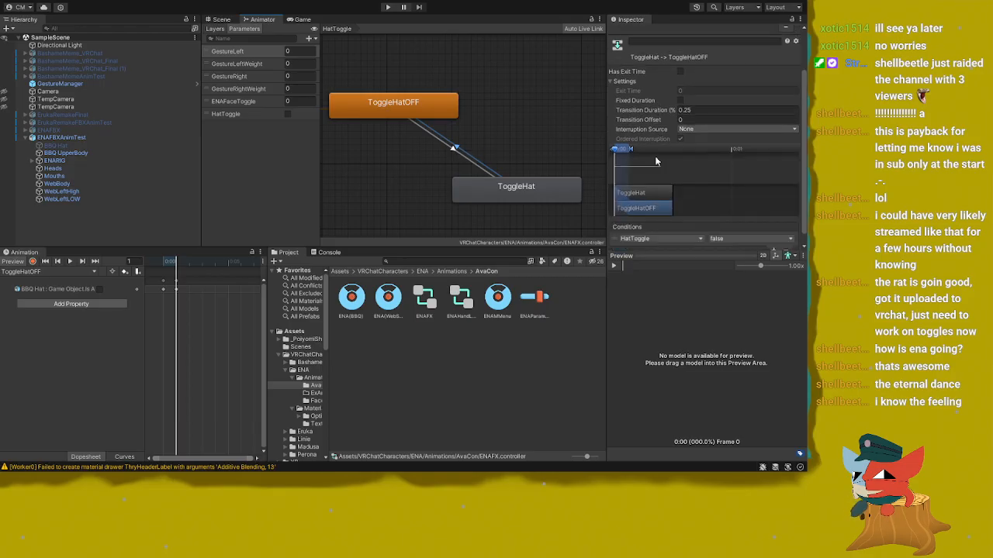
left_click(463, 160)
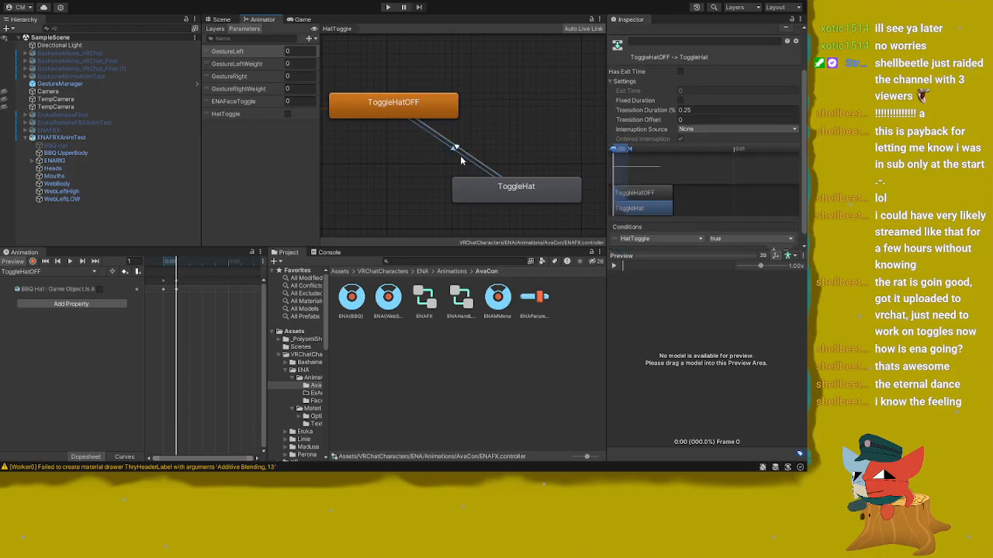
left_click(454, 149)
Step: Review the ENAParameters and ENAFX assets and the Hat Toggle control's settings in the ENA(BBQ) expressions menu
left_click(549, 316)
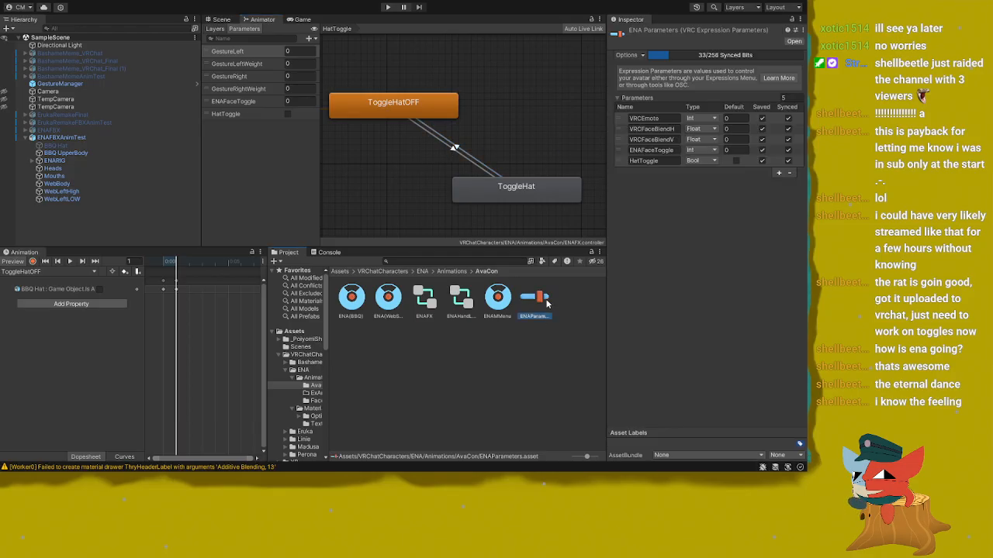
left_click(475, 303)
left_click(426, 304)
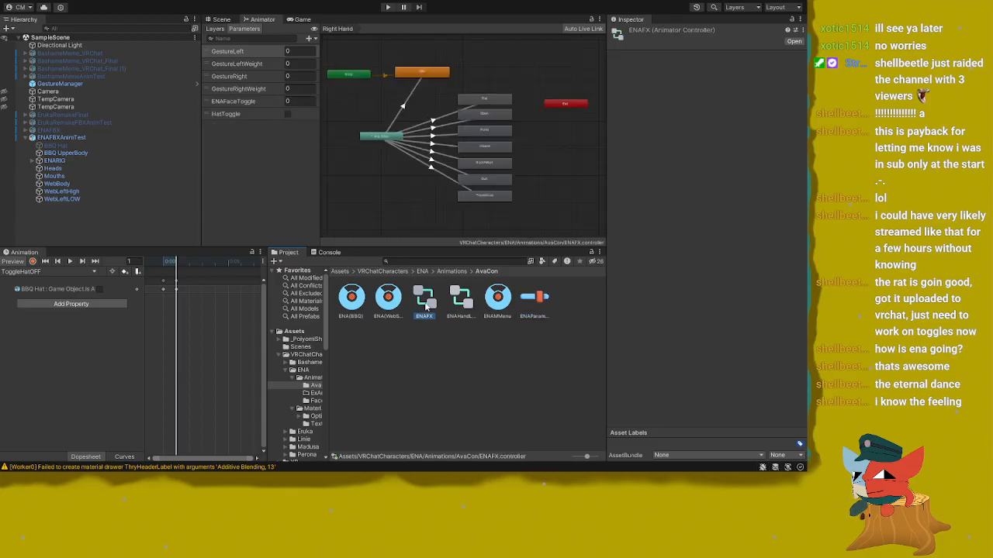
left_click(375, 299)
left_click(353, 306)
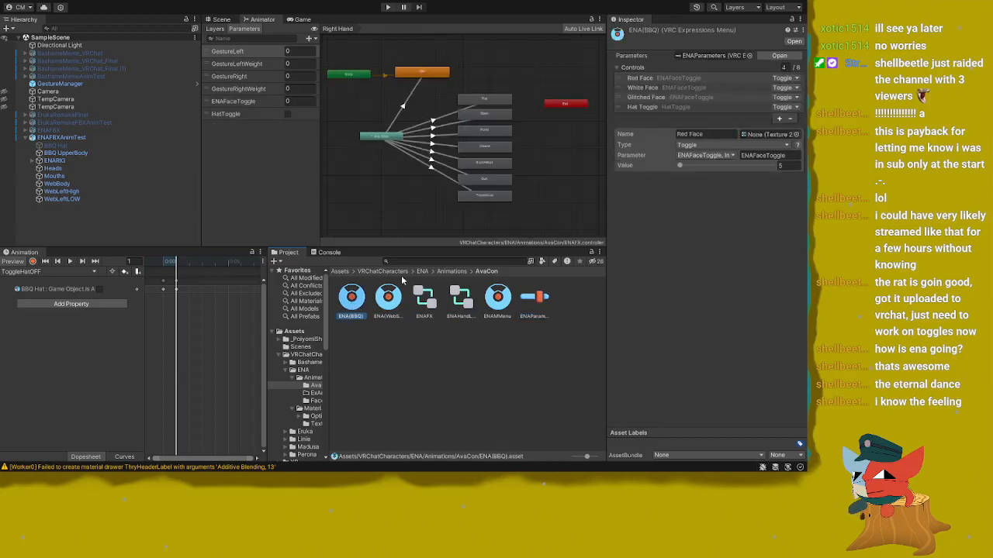
left_click(666, 113)
left_click(665, 108)
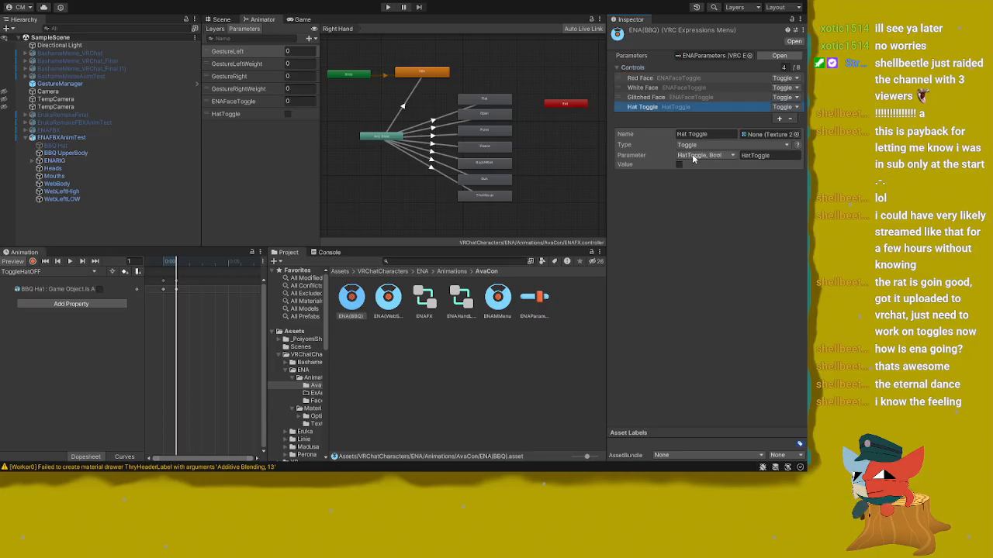
left_click(766, 156)
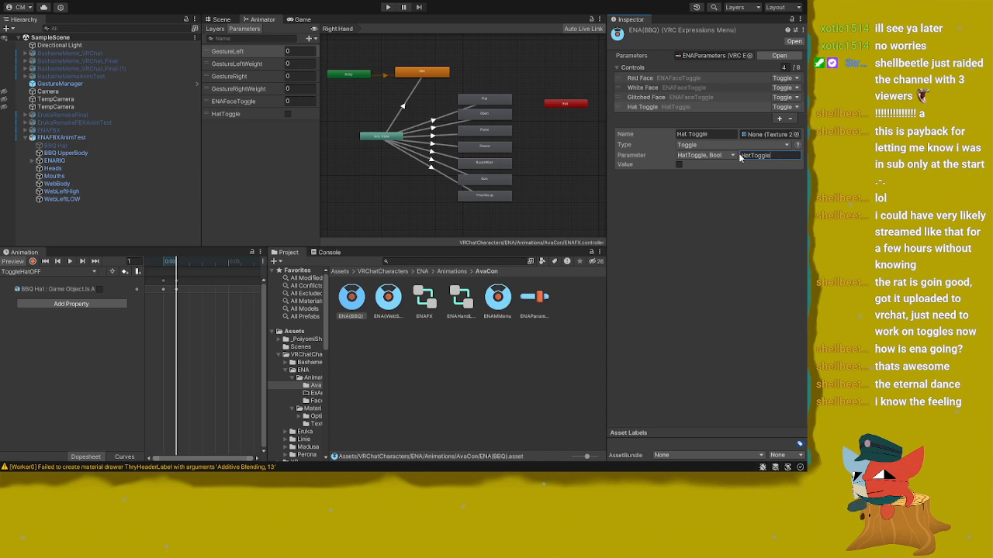
left_click(793, 185)
left_click(680, 97)
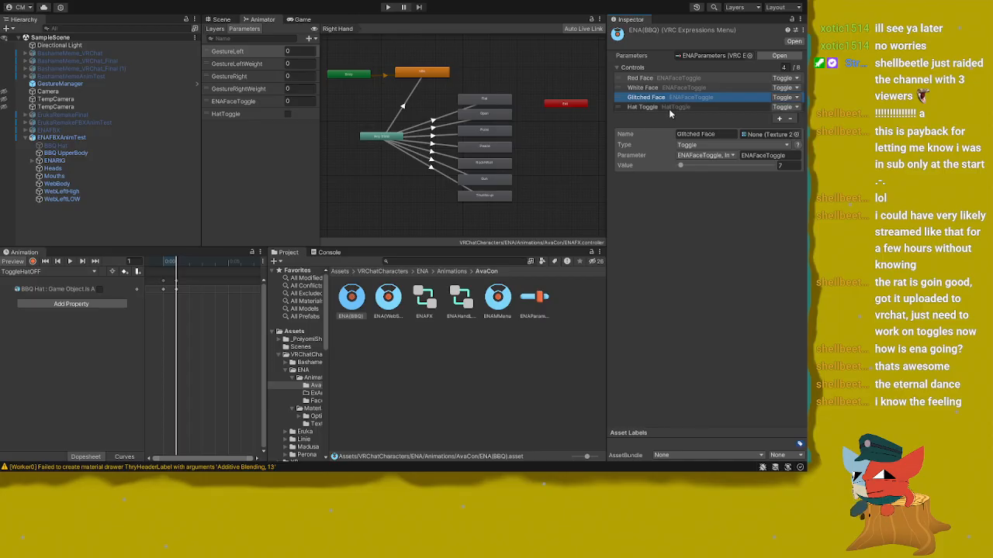
left_click(670, 109)
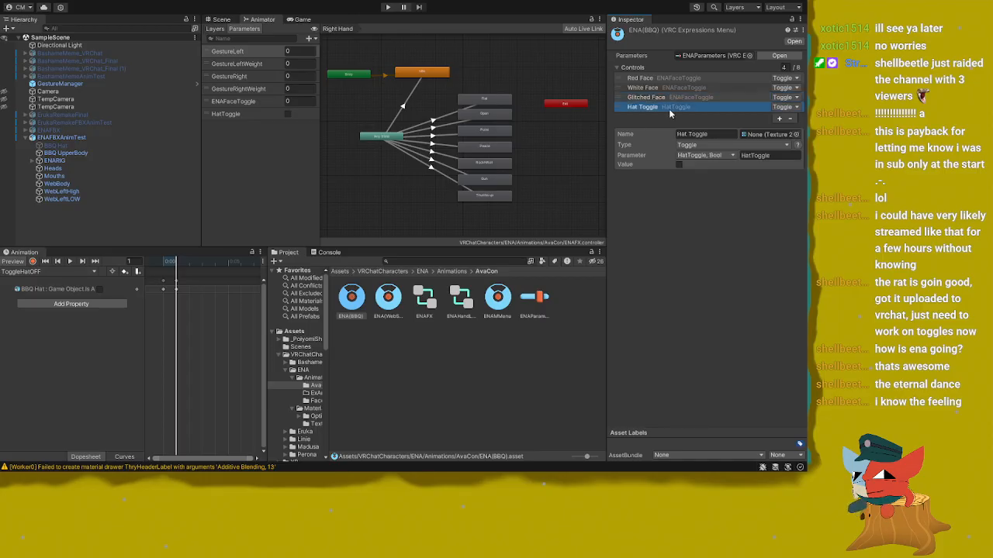
Step: Re-enter HatToggle as the parameter name of the Hat Toggle control in the ENA(BBQ) menu
left_click(780, 159)
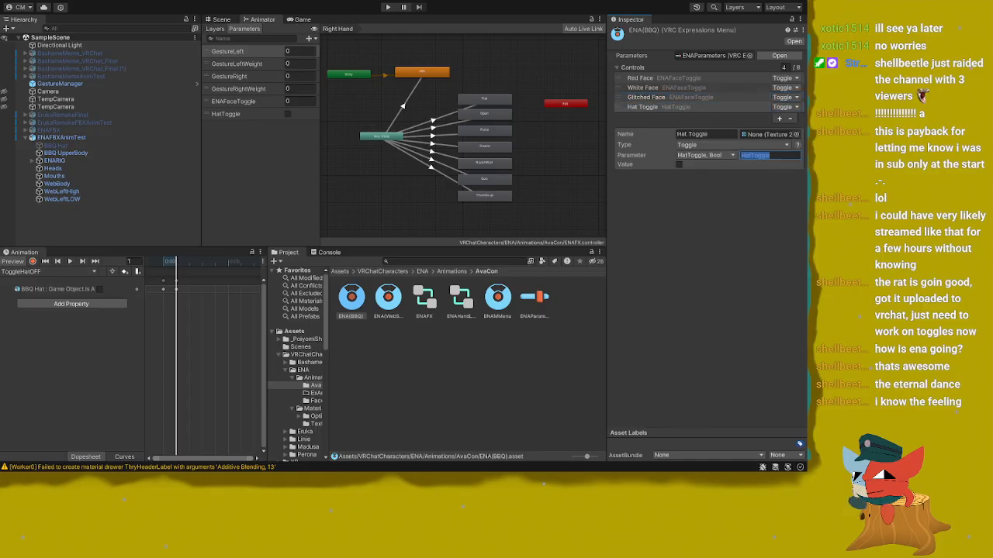
type("Hat")
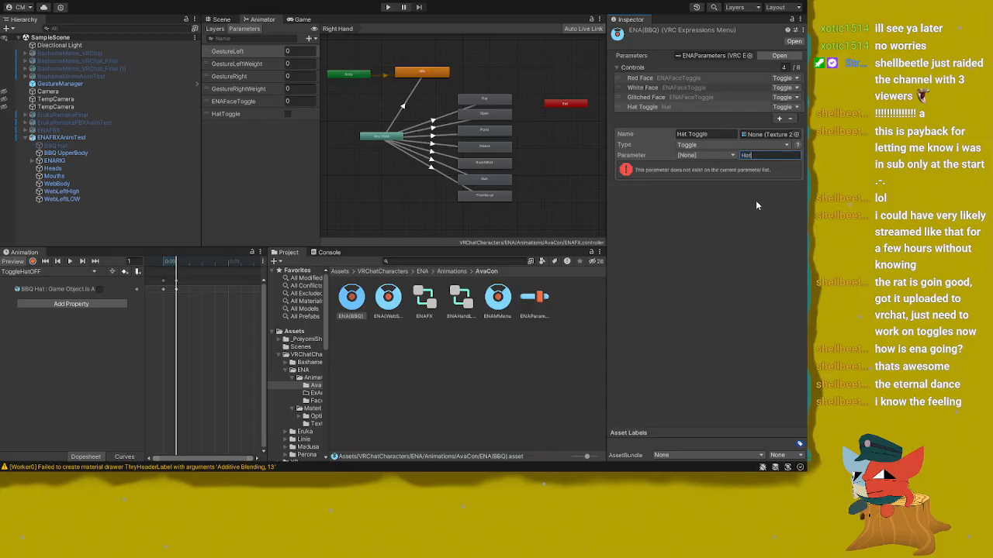
type("Toggl")
key("BackSpace")
key("BackSpace")
key("BackSpace")
key("BackSpace")
type("oggle")
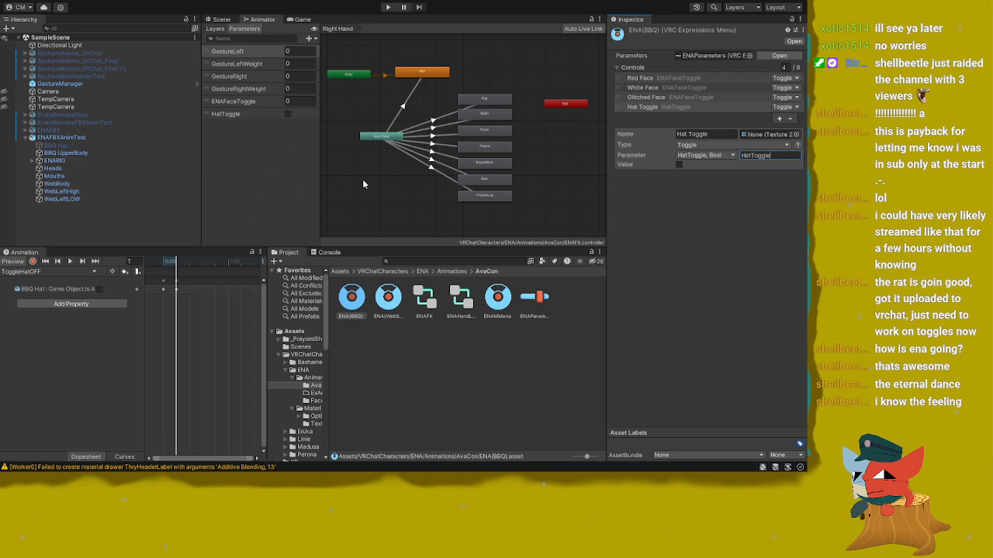
left_click(682, 163)
left_click(780, 110)
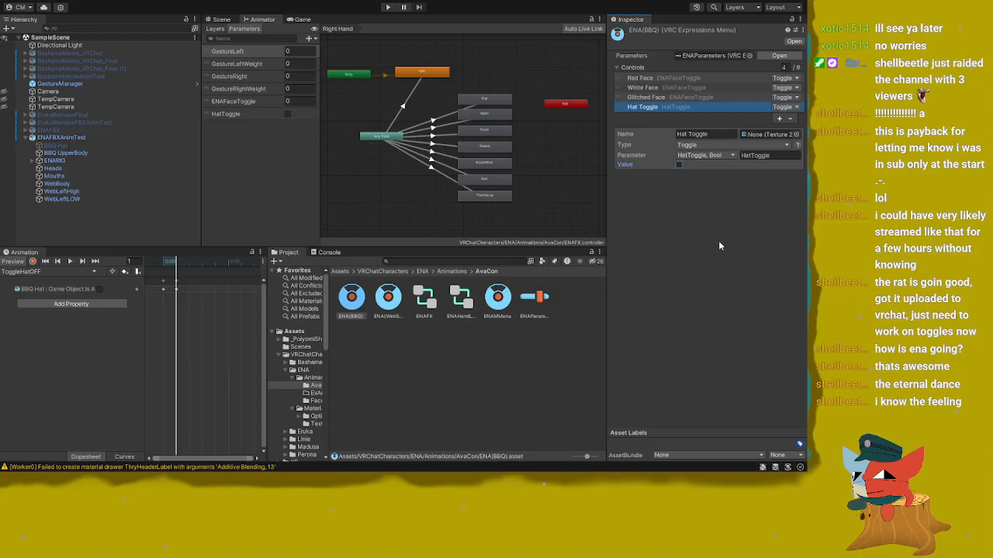
left_click(706, 214)
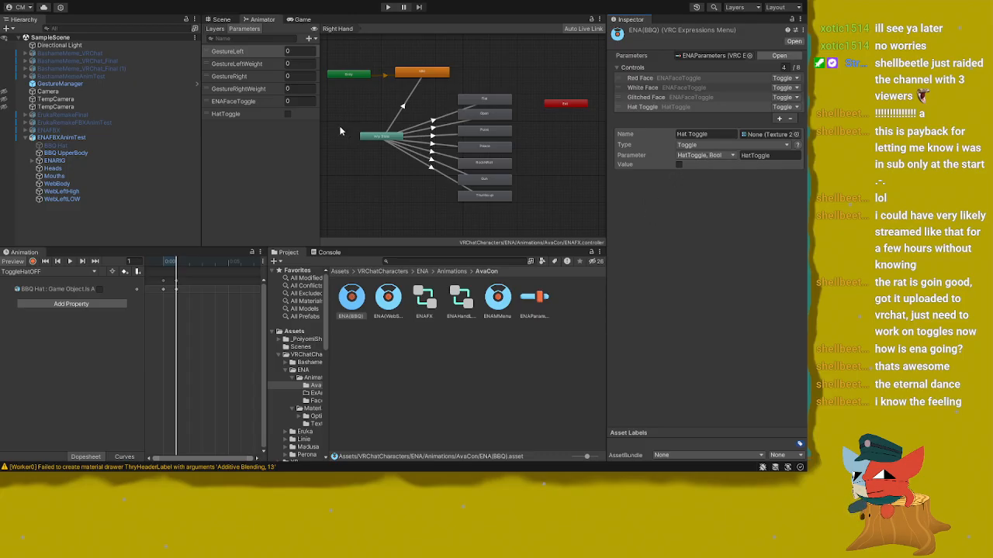
Step: Examine the ToggleHatOFF state's motion and settings in the ENAFX controller's HatToggle layer
left_click(219, 31)
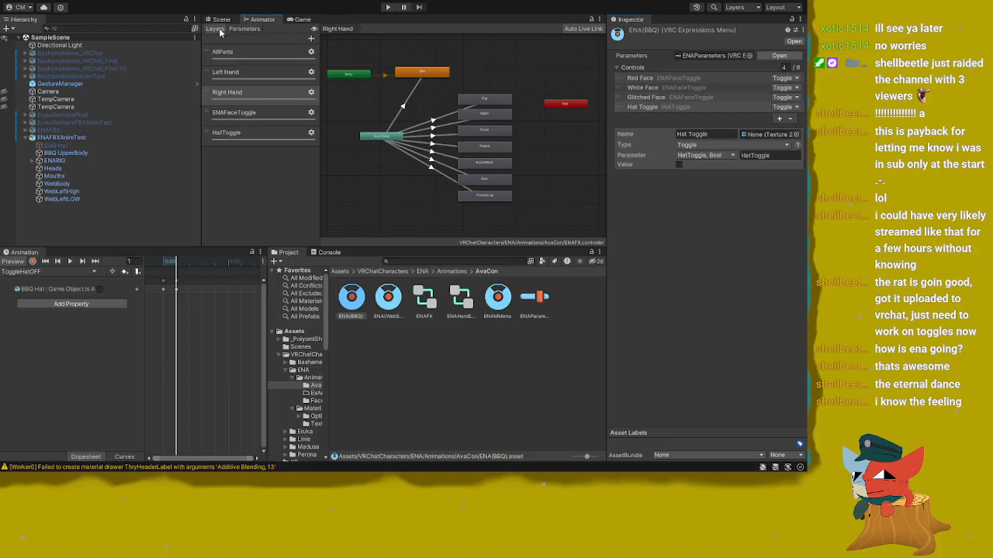
left_click(244, 133)
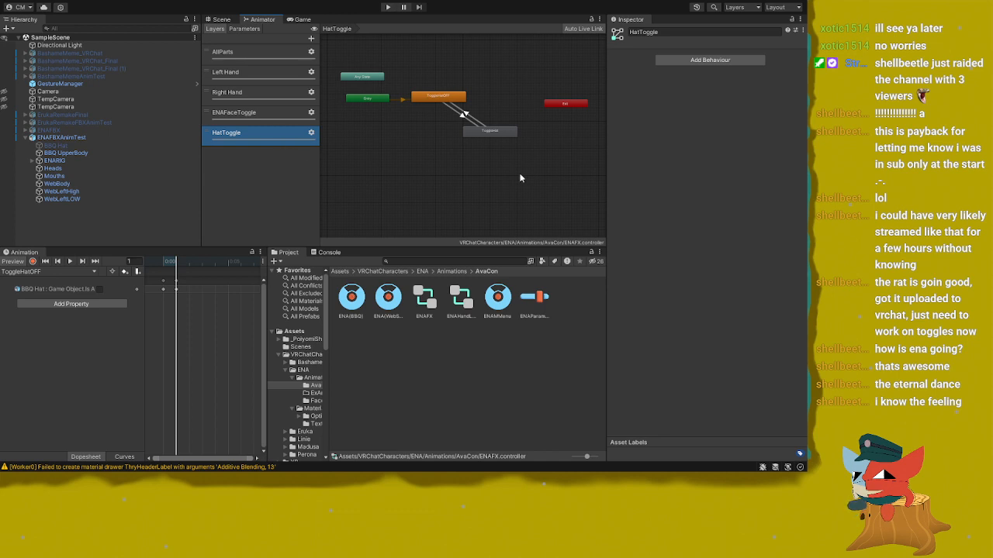
scroll(423, 178, "up", 5)
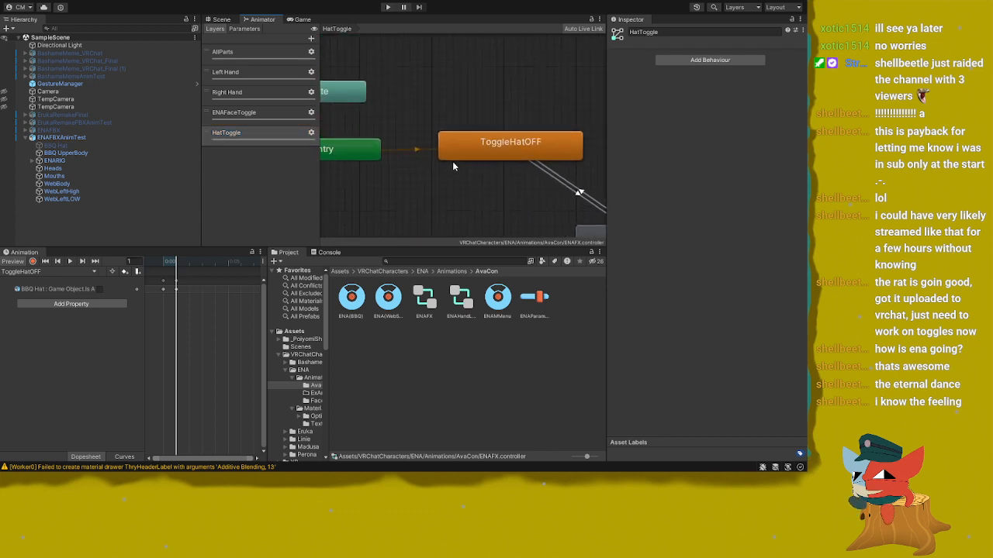
left_click(458, 157)
scroll(459, 157, "down", 2)
middle_click_drag(436, 130, 387, 115)
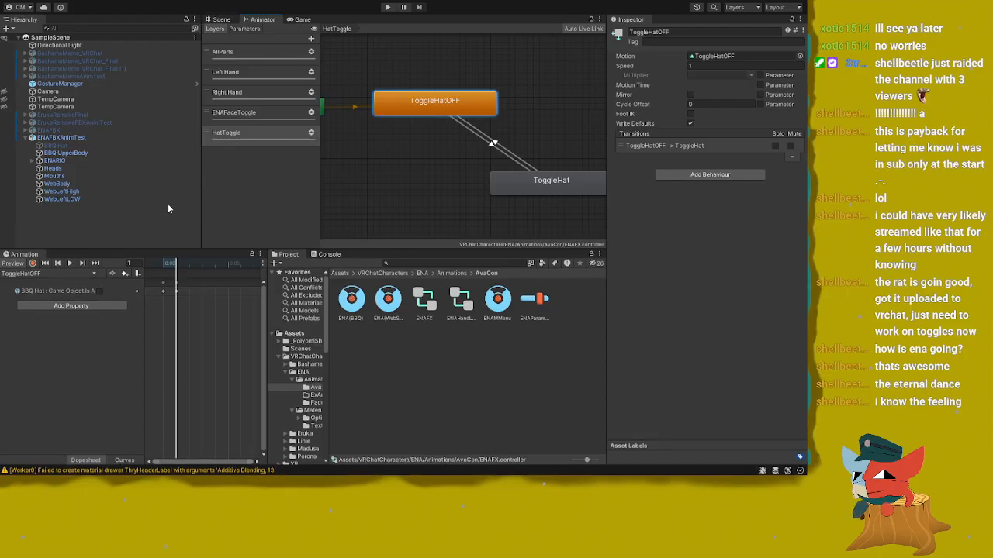
Step: Preview the ToggleHatOFF and ToggleHat clips on ENAFBXAnimTest in the scene, checking the BBQ Hat's active state along the timeline
left_click(75, 136)
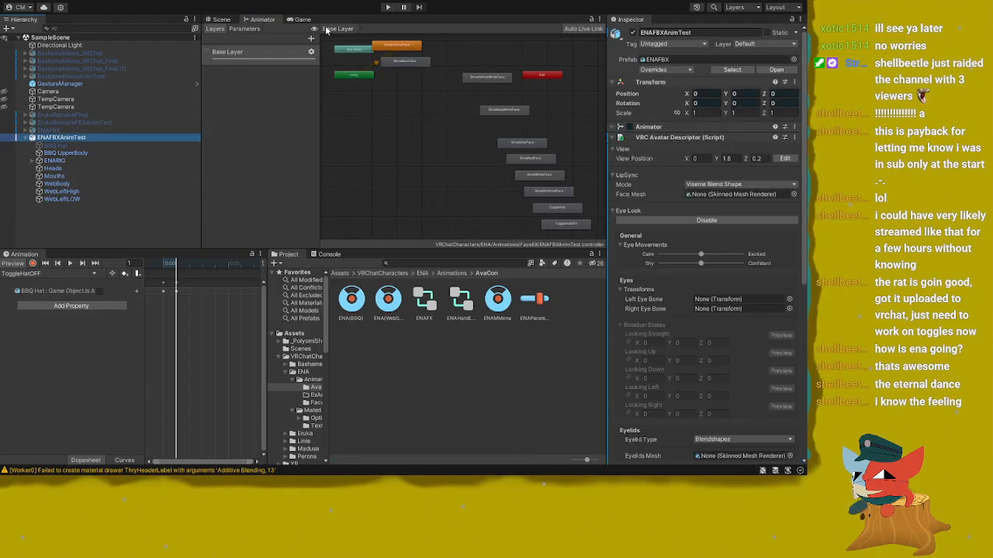
left_click(222, 20)
left_click(164, 264)
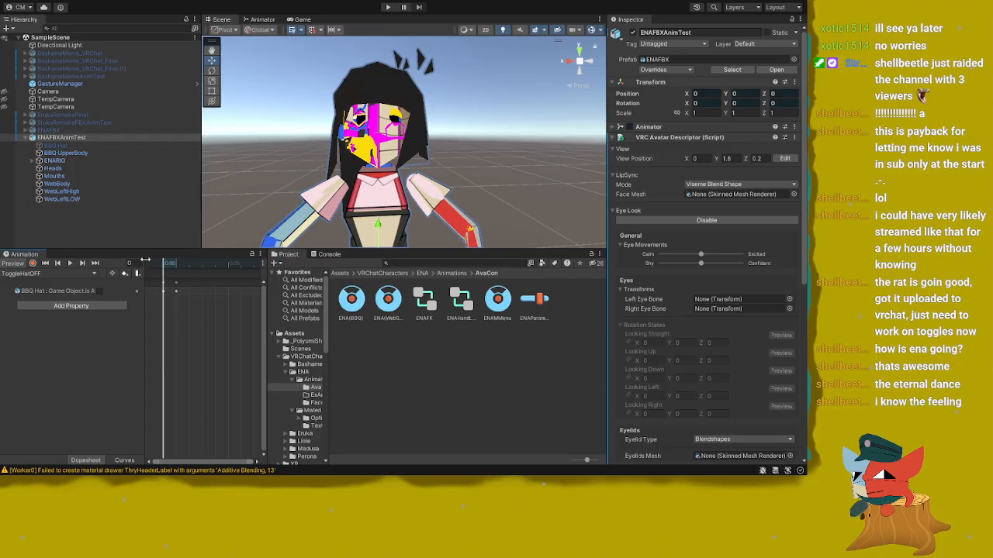
left_click_drag(174, 265, 158, 272)
left_click_drag(266, 281, 353, 289)
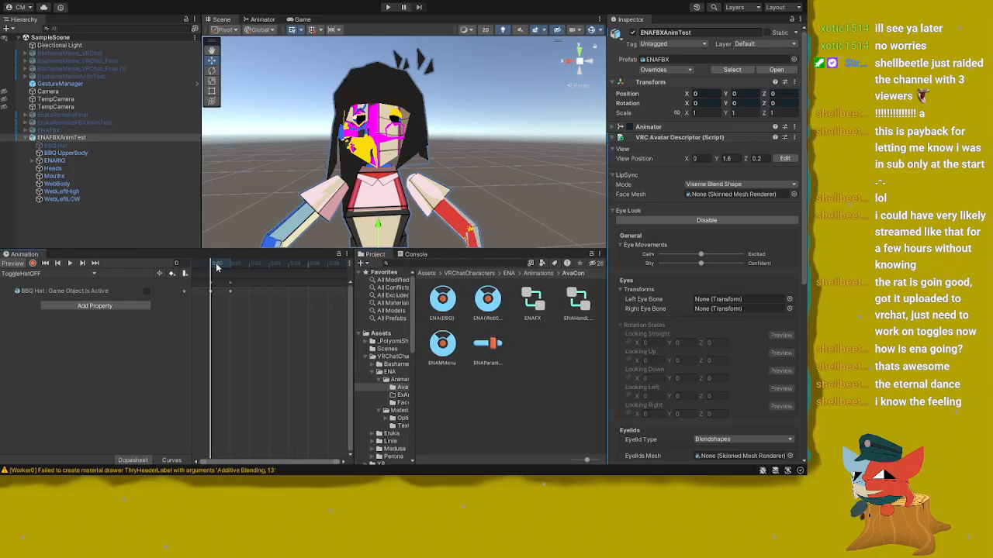
left_click(51, 273)
left_click(47, 286)
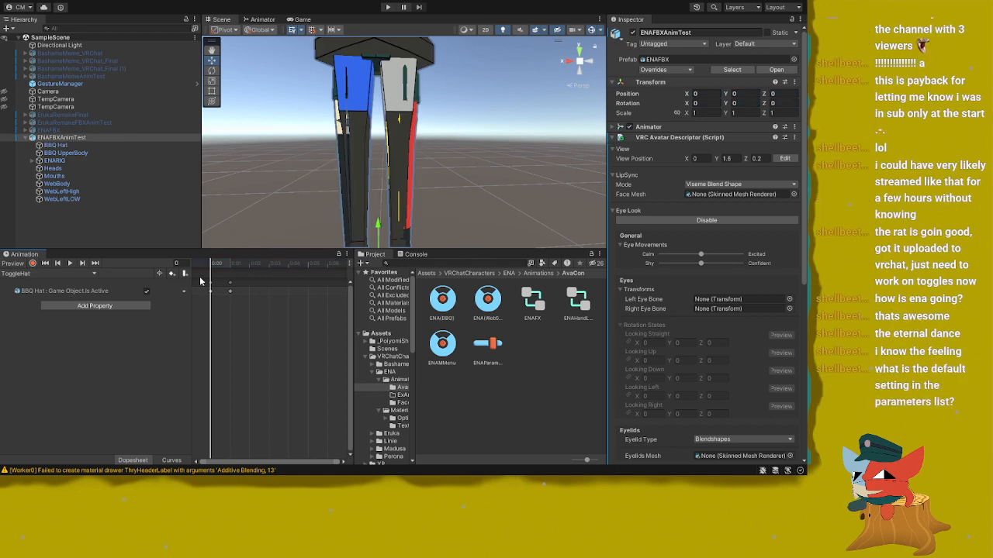
left_click(228, 265)
key("comma")
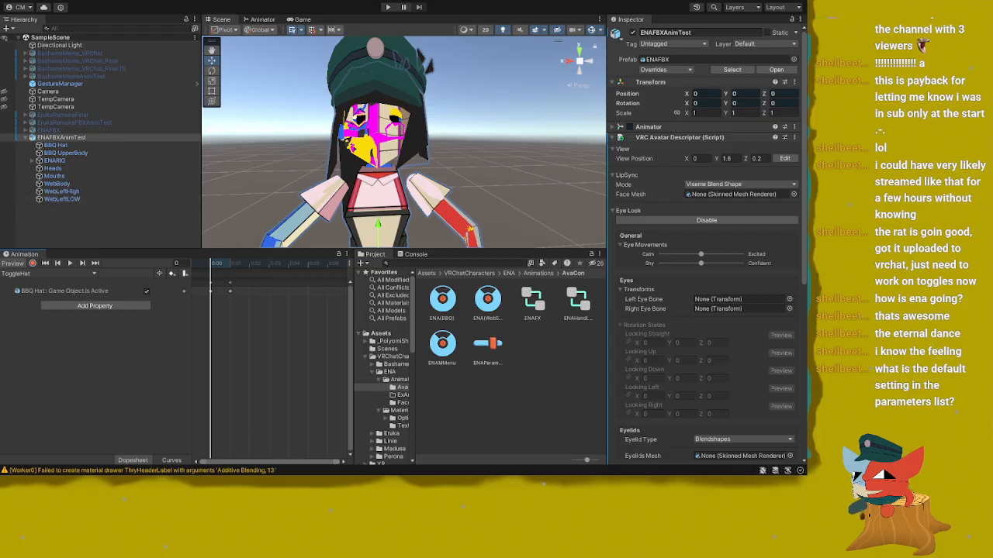
Step: Review the ENAParameters list and the ENAFX controller's ENAFaceToggle and HatToggle layers, including the ToggleHatOFF state's settings
left_click(490, 348)
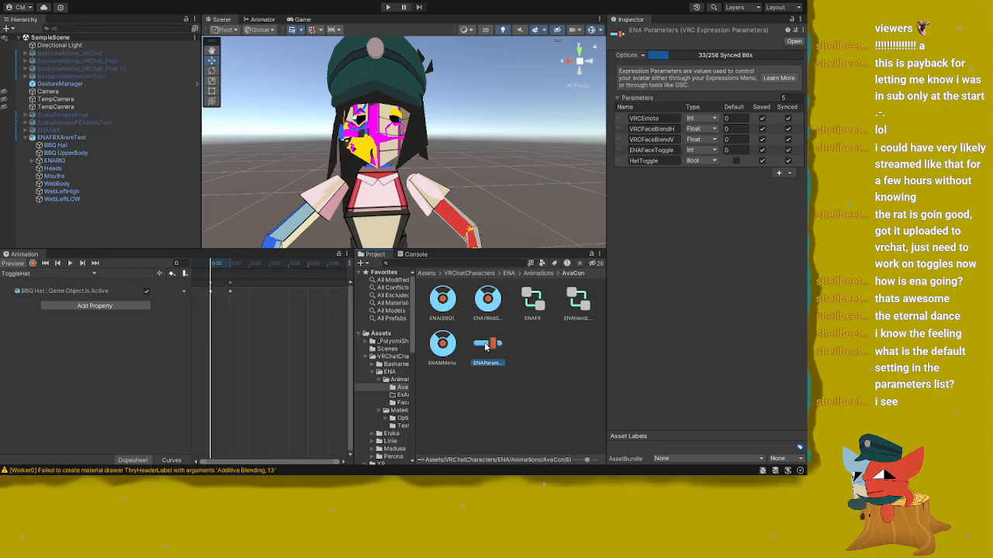
left_click(253, 20)
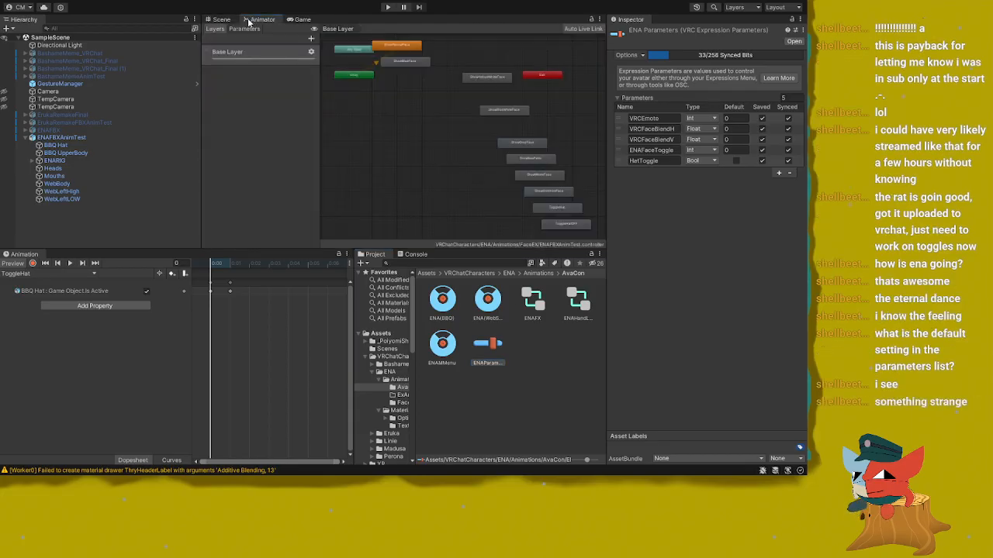
middle_click_drag(332, 107, 344, 124)
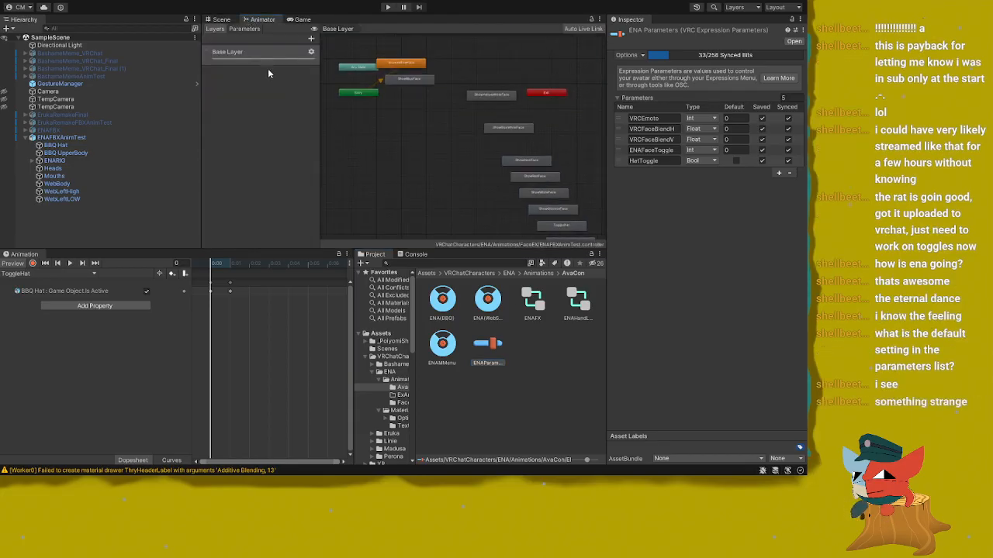
left_click(533, 304)
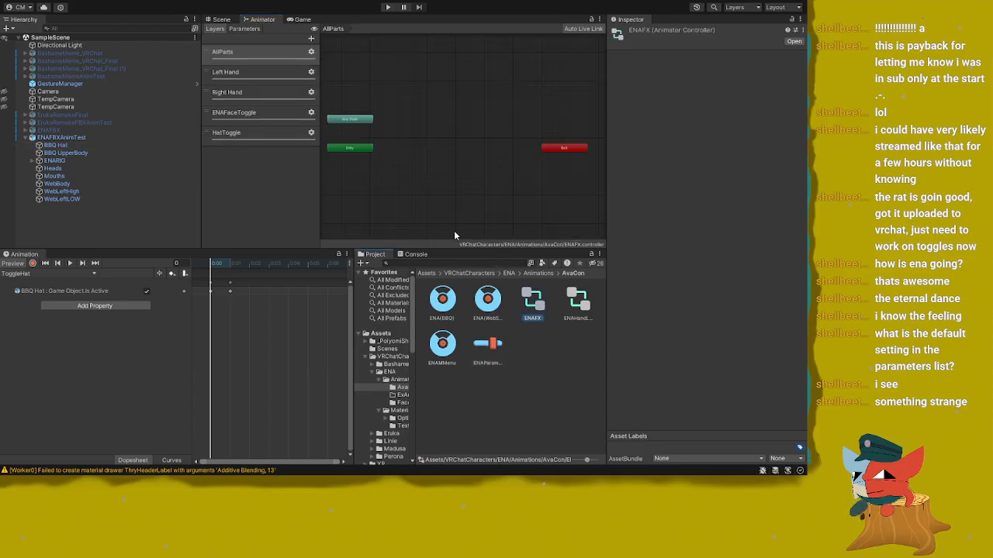
left_click(241, 113)
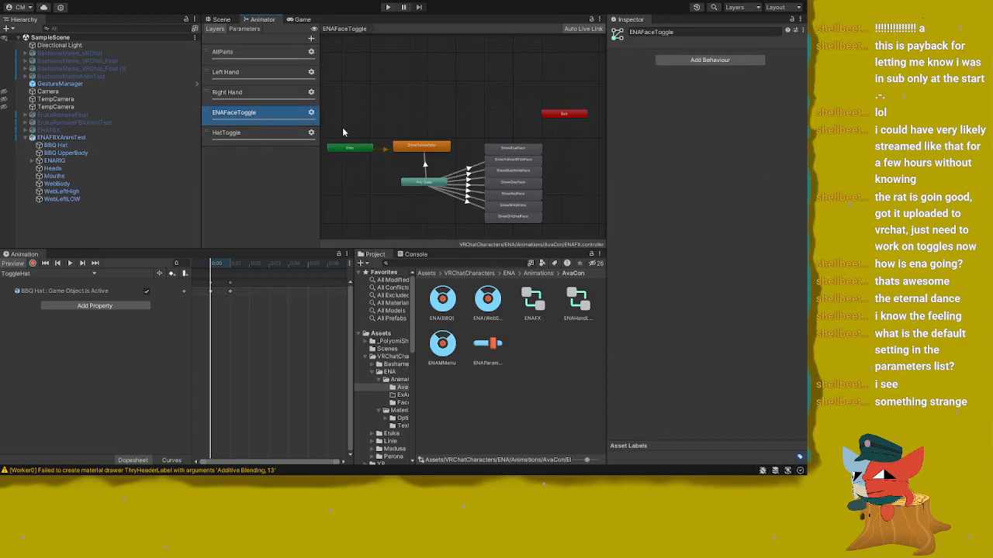
scroll(404, 130, "up", 5)
left_click(270, 131)
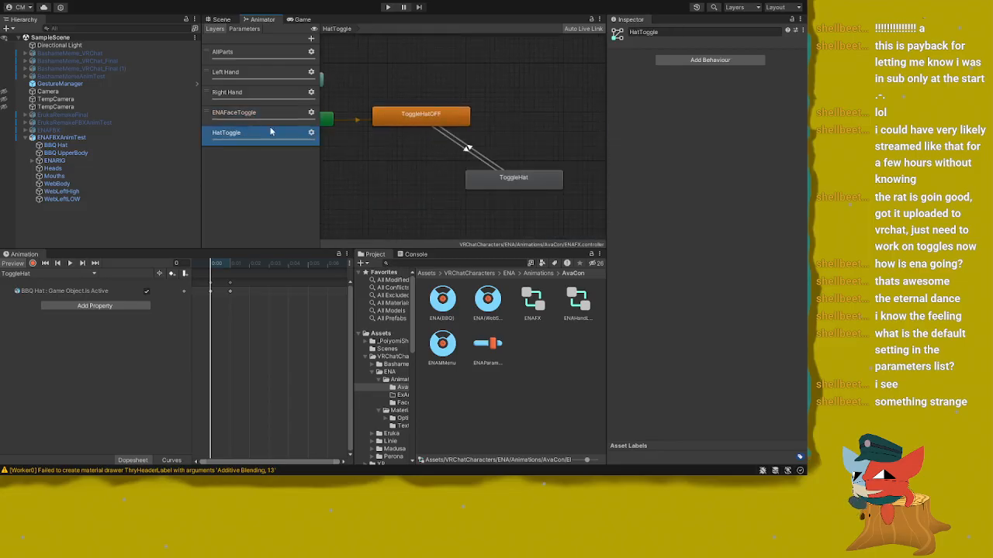
middle_click_drag(413, 143, 447, 149)
left_click(455, 124)
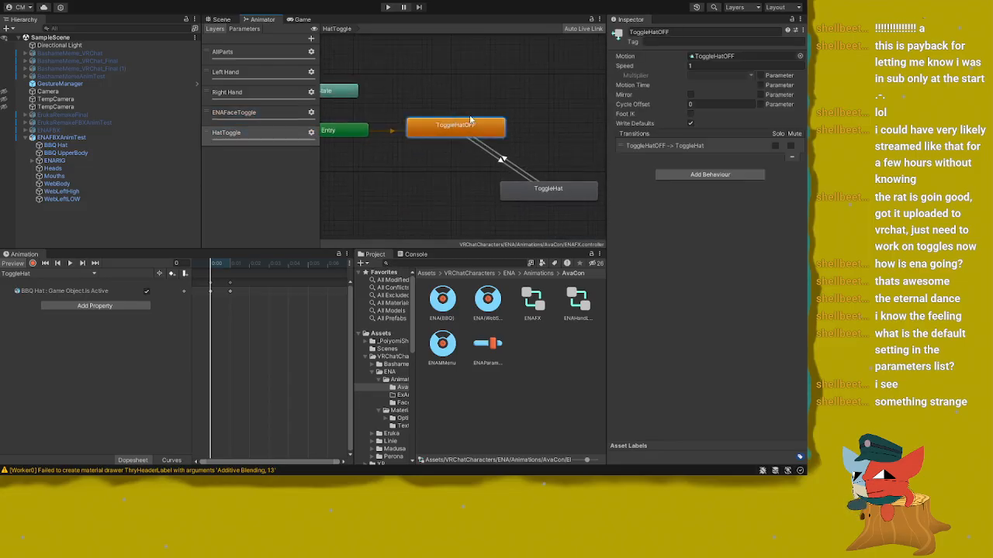
middle_click_drag(488, 104, 469, 91)
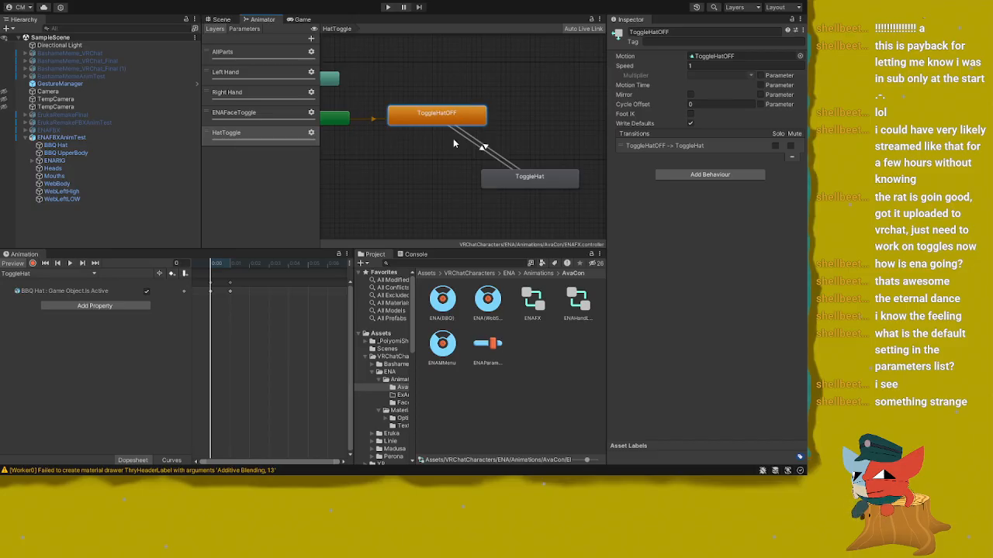
Step: Compare the exit time, duration and condition settings of both transitions between ToggleHatOFF and ToggleHat
left_click(478, 146)
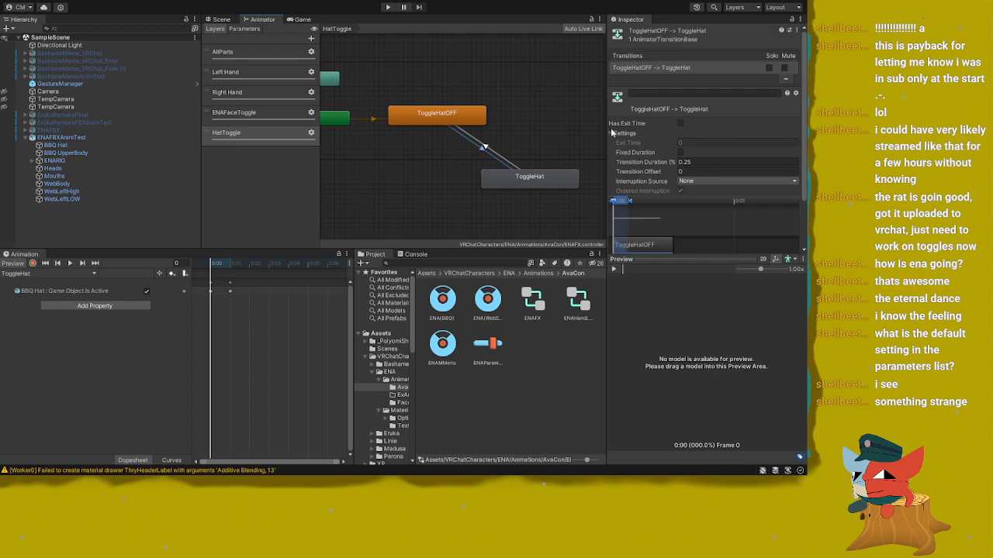
scroll(627, 121, "down", 1)
scroll(627, 120, "down", 1)
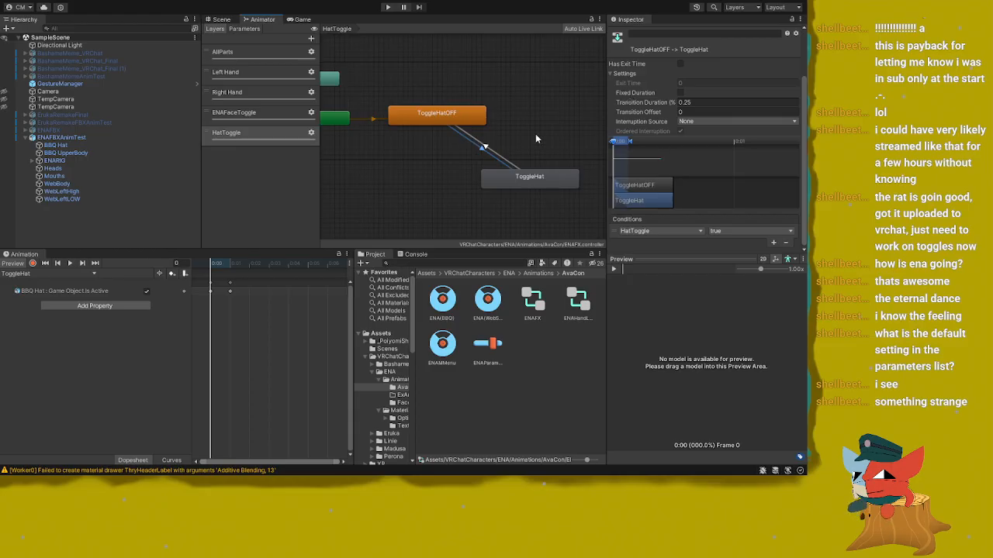
left_click(490, 148)
left_click(490, 147)
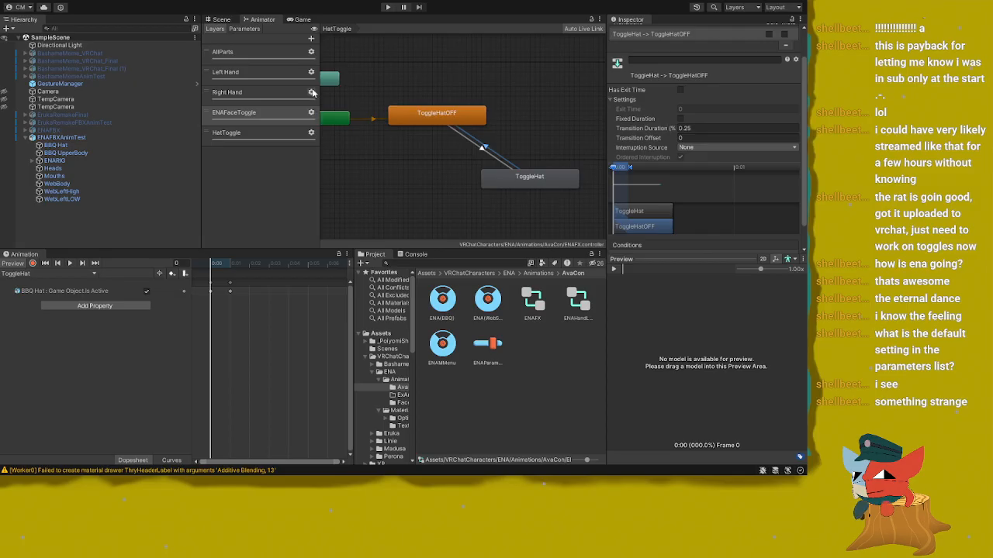
left_click(302, 175)
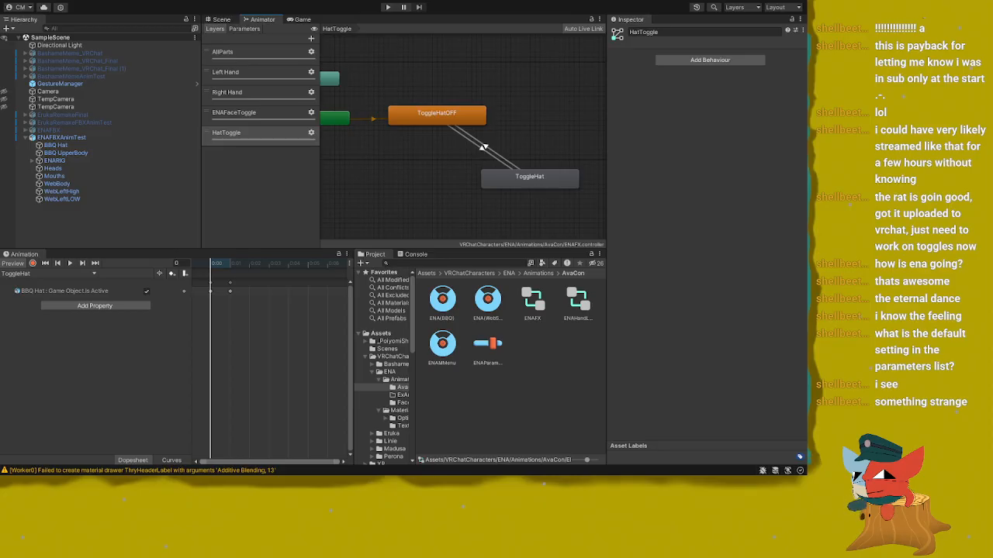
Step: Recheck the ToggleHatOFF to ToggleHat transition's timing options and condition against the HatToggle entry in ENAParameters
left_click(488, 154)
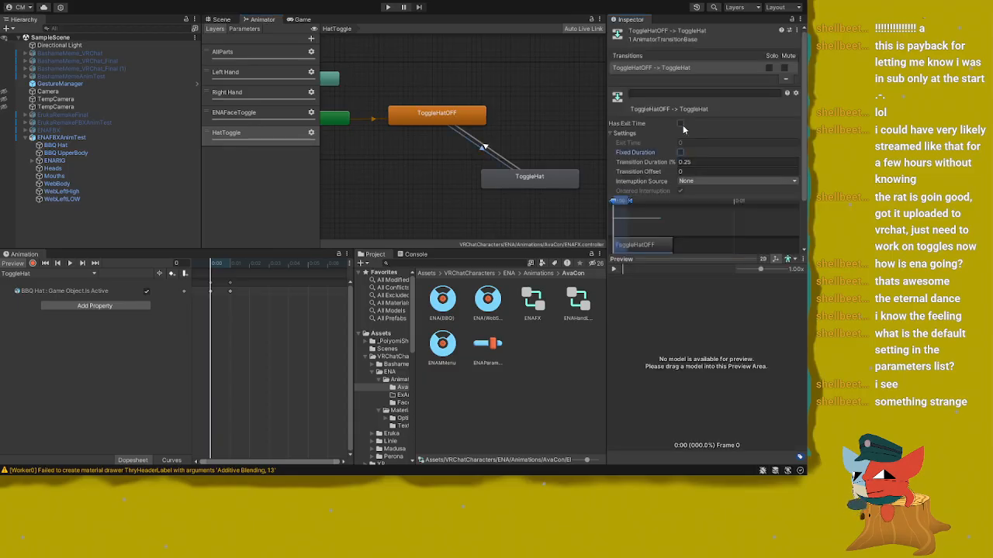
left_click(681, 153)
scroll(675, 133, "down", 2)
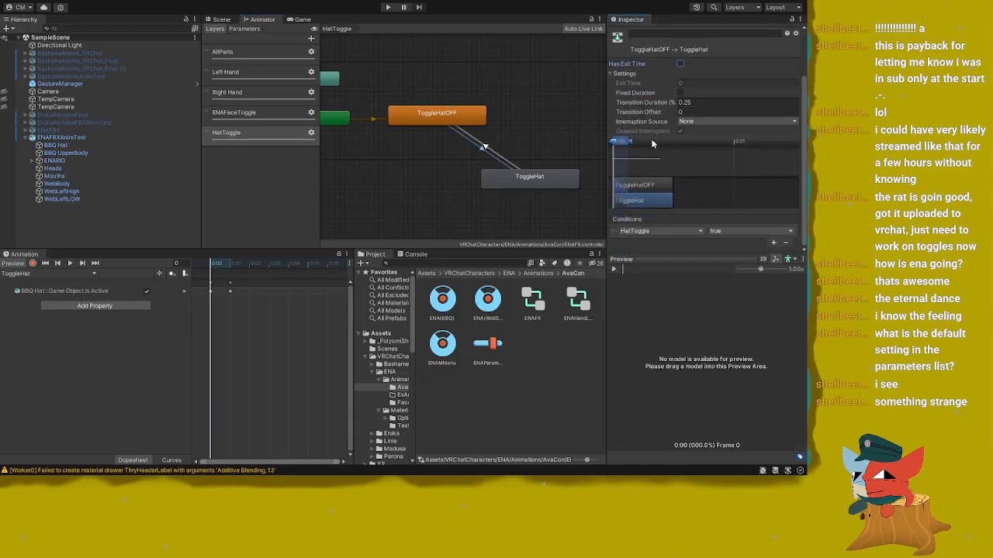
scroll(662, 162, "down", 4)
scroll(664, 169, "down", 3)
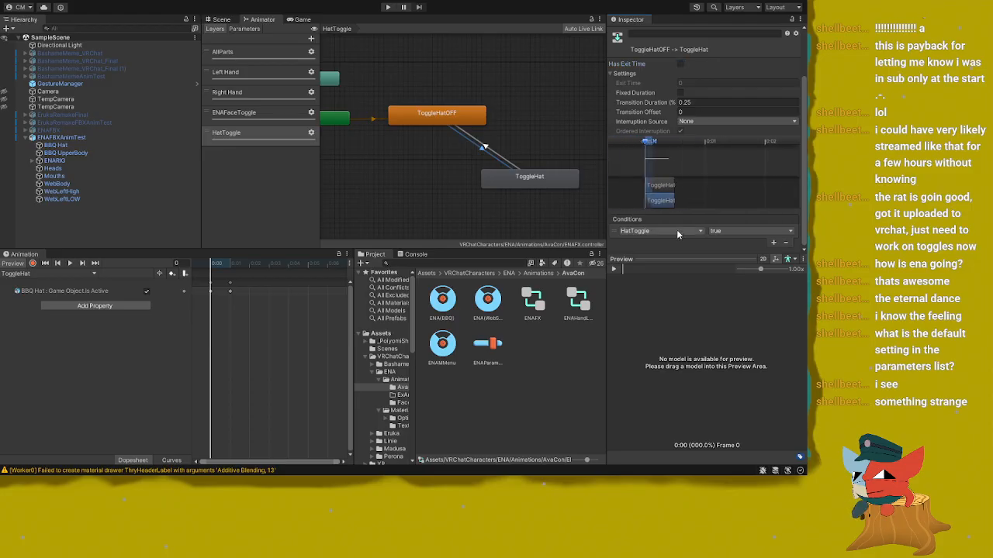
left_click(500, 345)
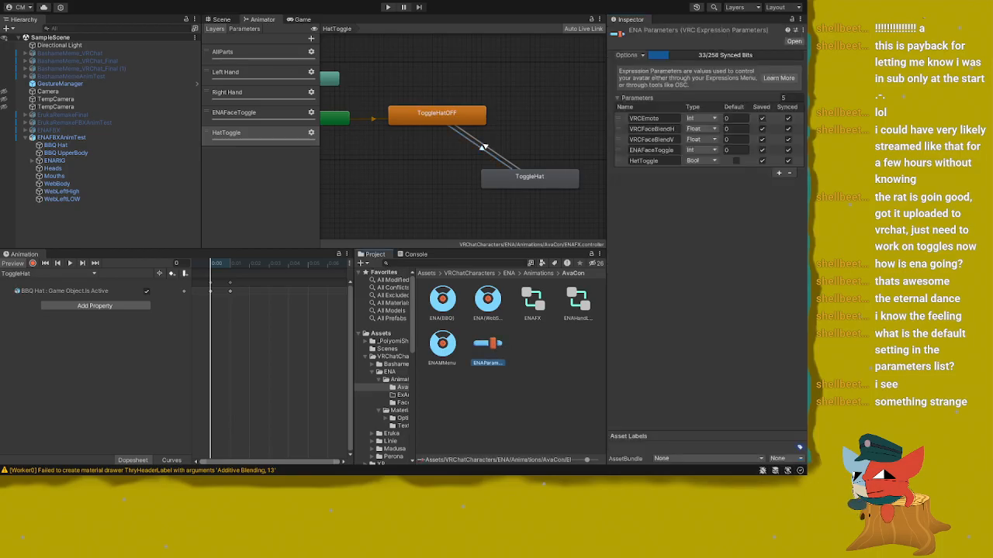
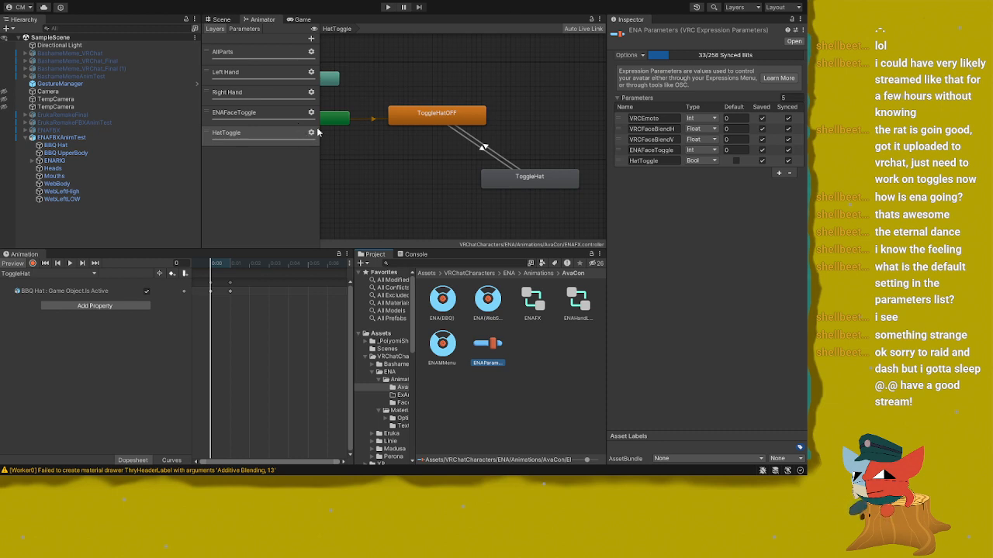
Step: Inspect the ENAFX layers' settings and the motion and Write Defaults of each face state in the ENAFaceToggle layer
left_click(308, 98)
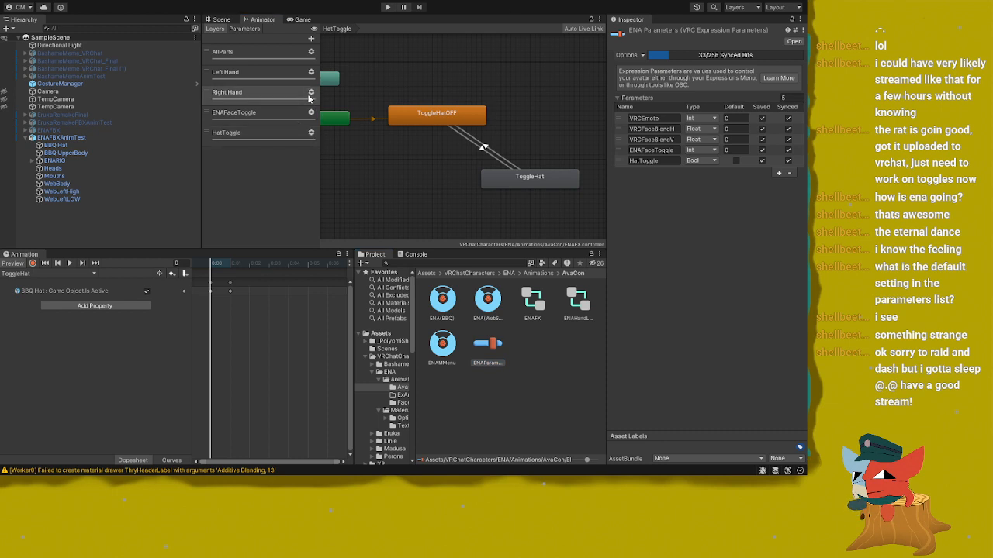
left_click(312, 132)
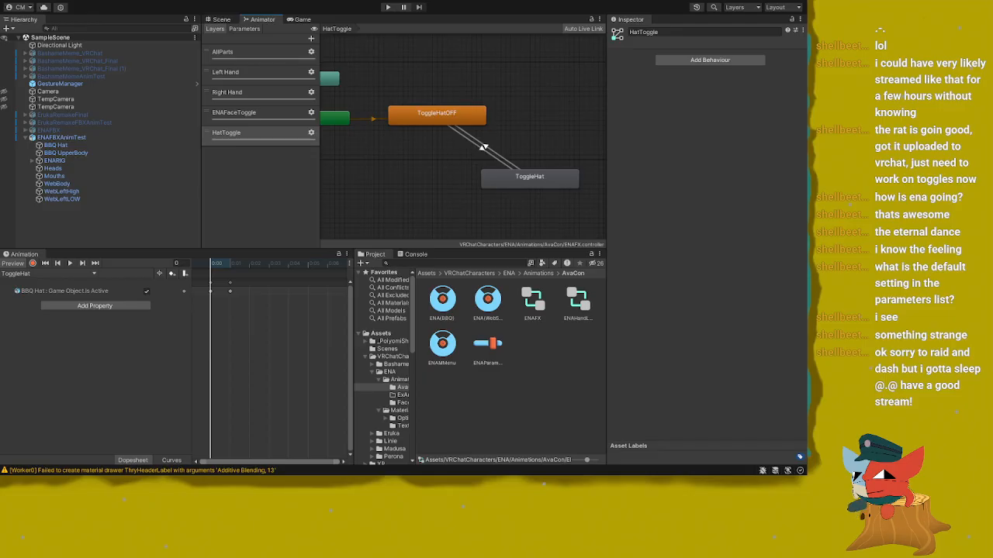
left_click(274, 116)
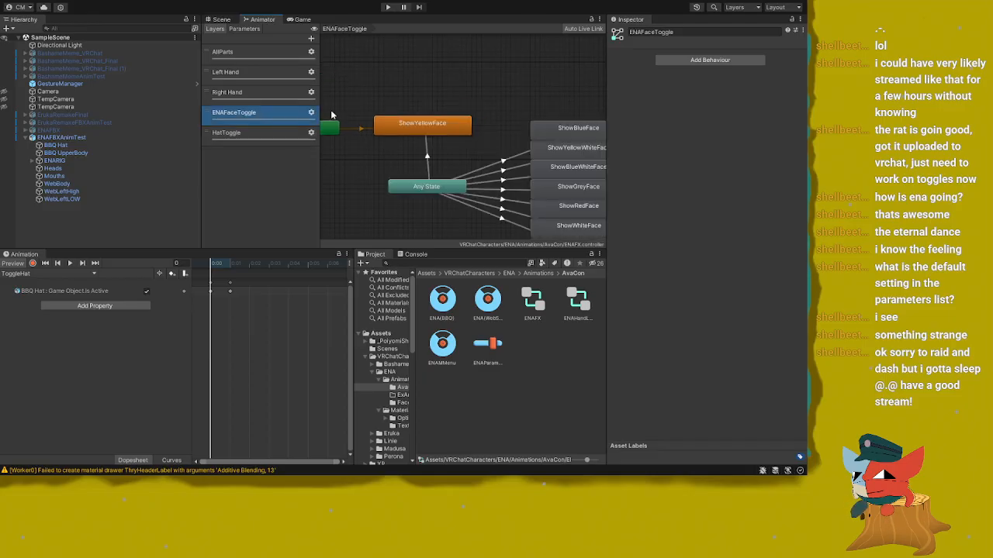
left_click(552, 127)
left_click(423, 128)
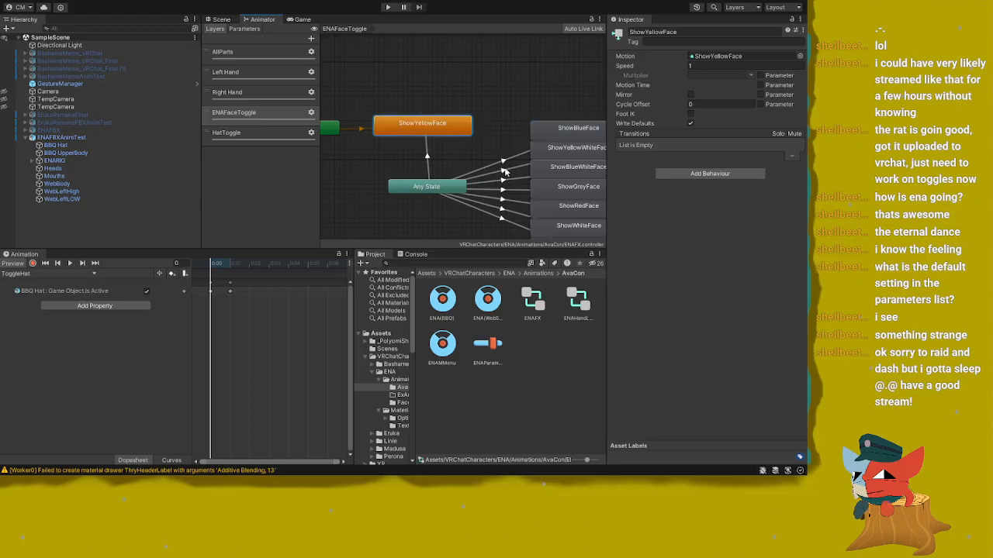
middle_click_drag(467, 178, 382, 136)
left_click(360, 144)
left_click(507, 109)
left_click(504, 124)
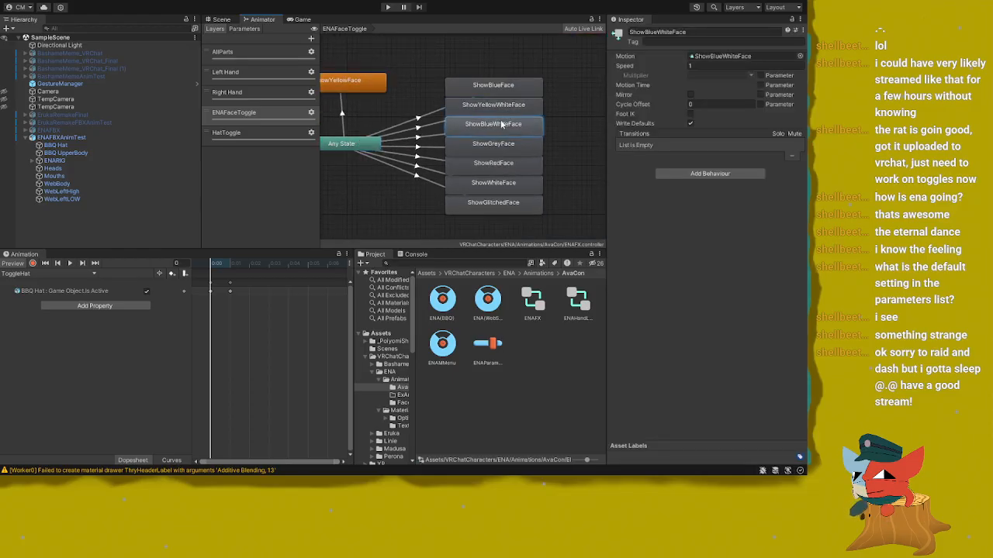
left_click(497, 152)
left_click(500, 166)
left_click(501, 184)
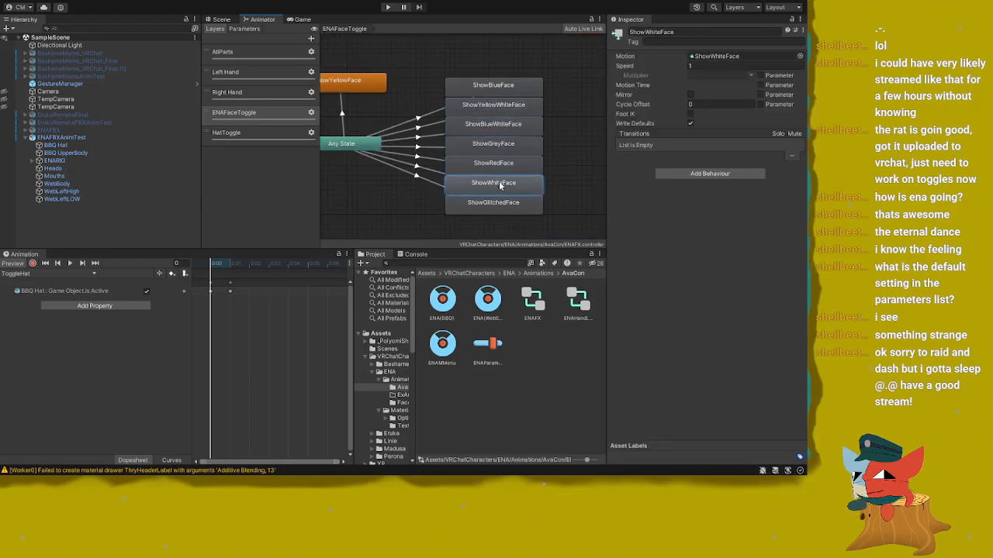
left_click(503, 204)
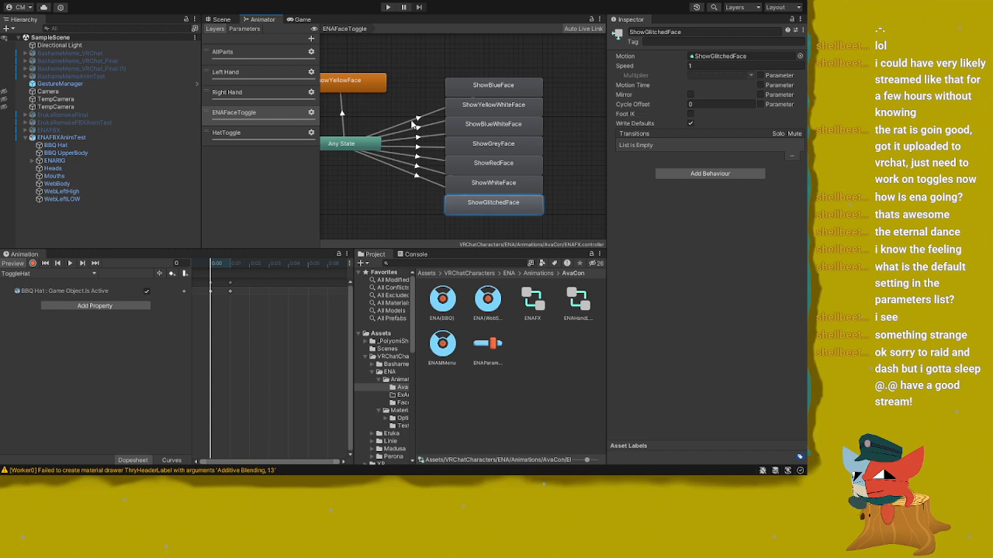
Step: Compare the HatToggle layer's states with ENAFaceToggle's Any State to ShowBlueFace transition and ShowYellowFace state
left_click(272, 132)
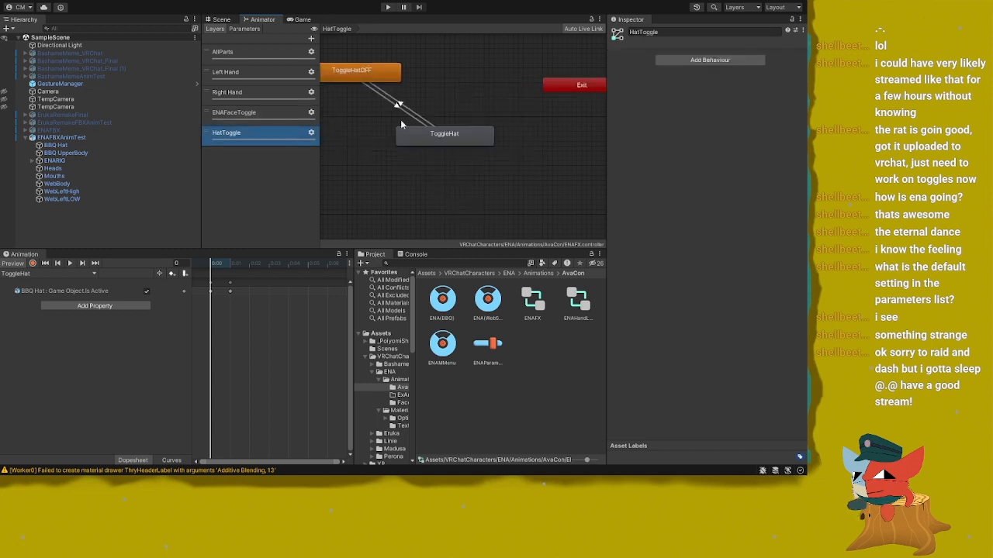
left_click(423, 136)
left_click(351, 62)
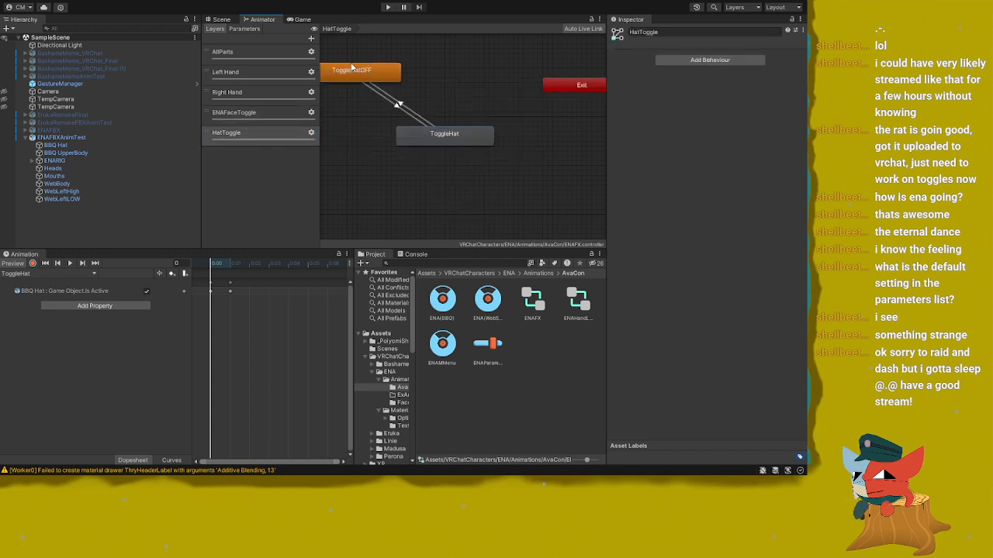
left_click(288, 112)
left_click(419, 120)
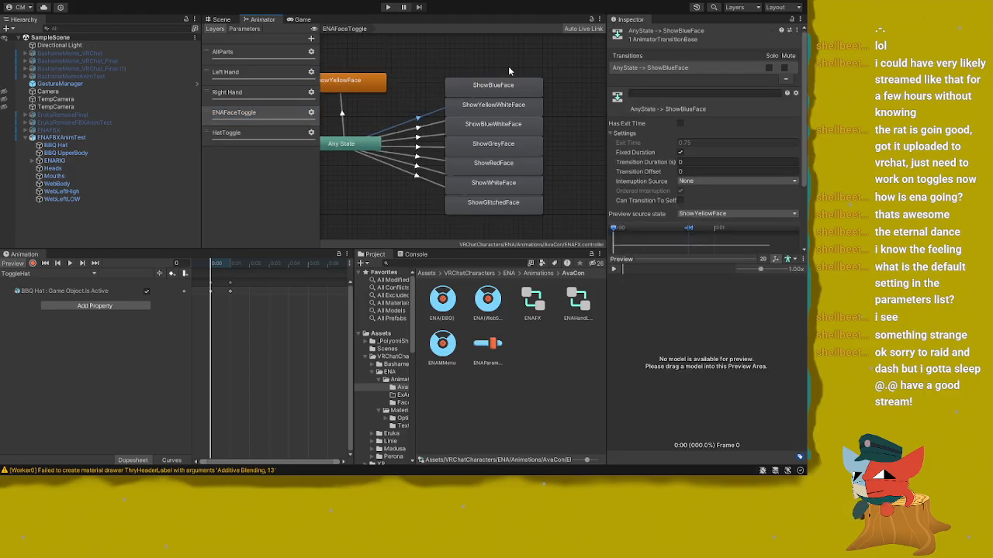
scroll(676, 124, "down", 3)
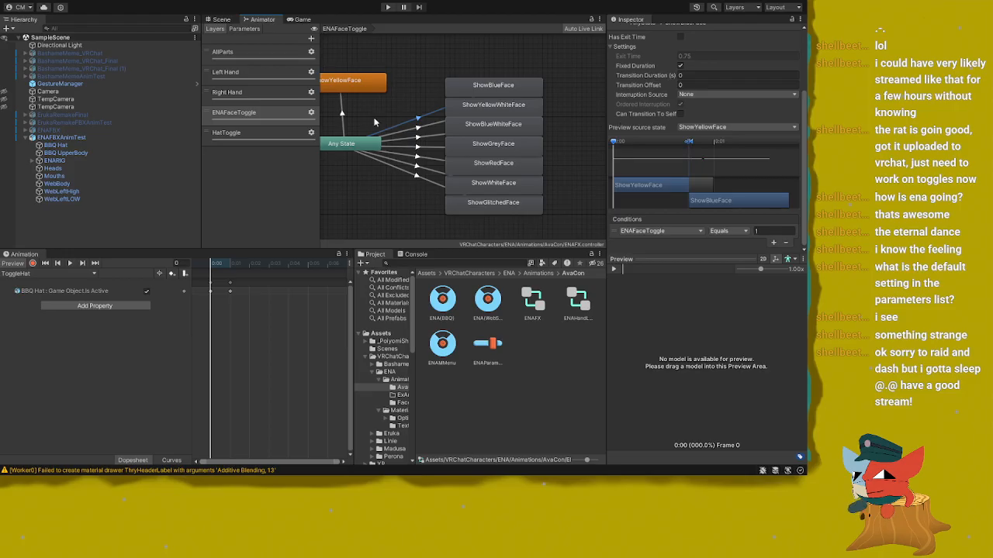
left_click(371, 146)
left_click(371, 97)
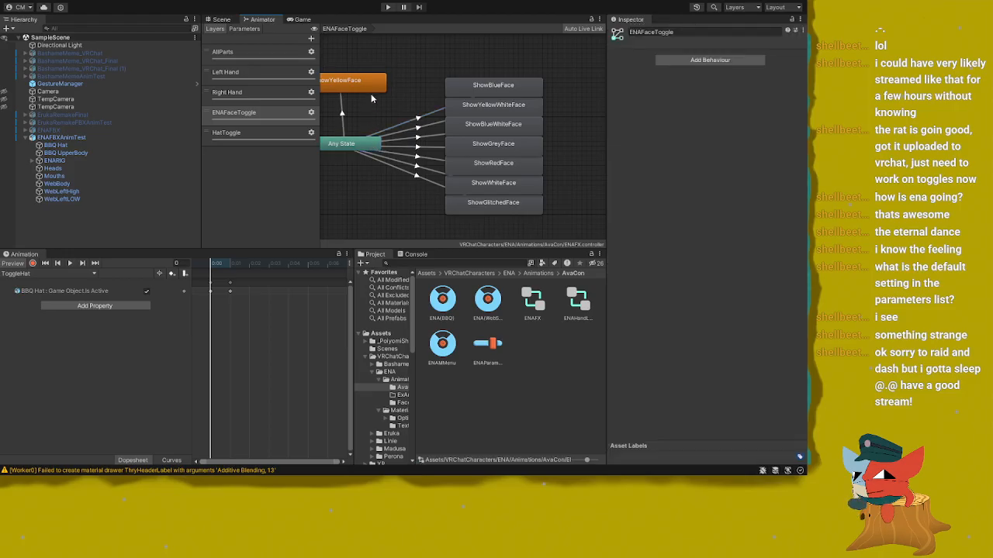
left_click(381, 83)
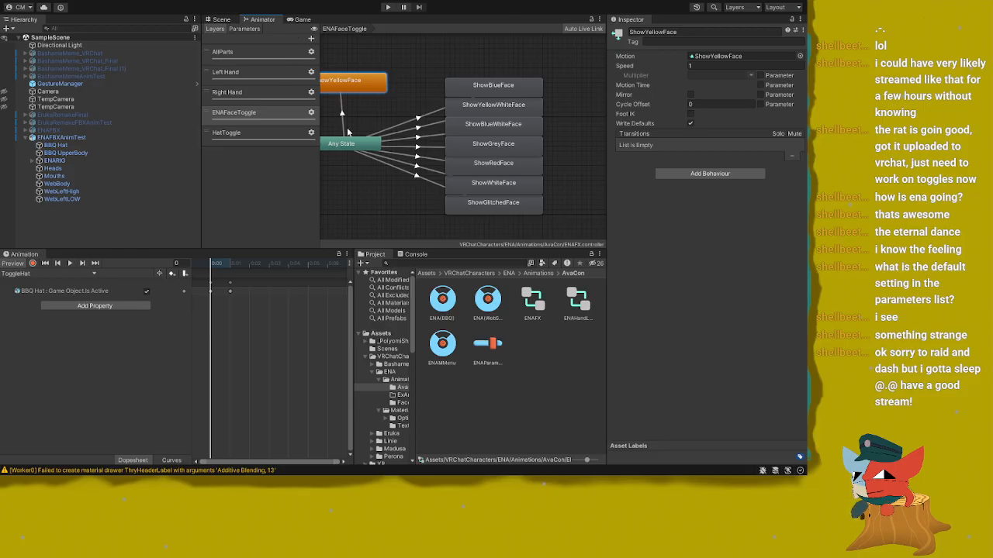
Step: Open the ShowRedFace clip and examine its keyed properties, expanding the Heads material reference to see its keyframes
left_click(581, 310)
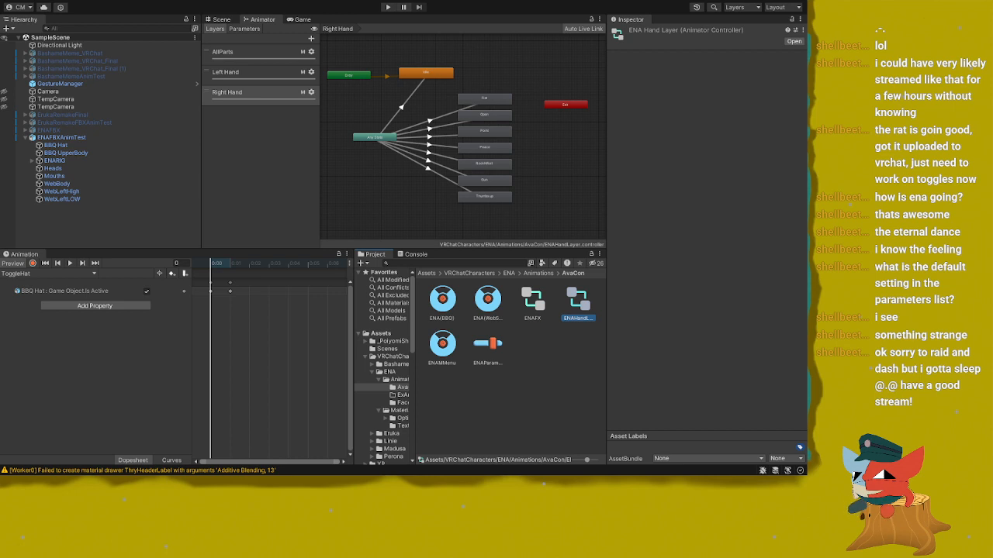
left_click(19, 330)
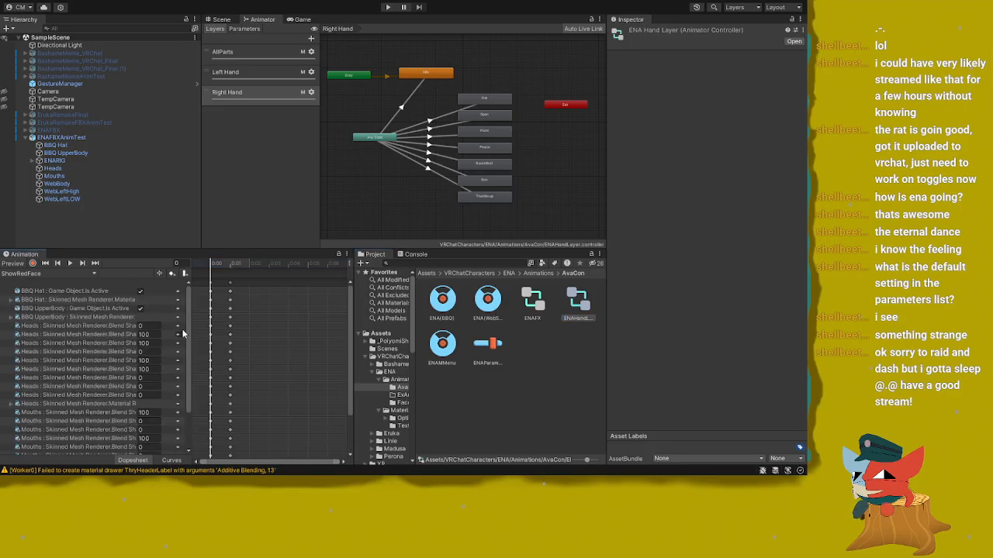
scroll(185, 328, "down", 3)
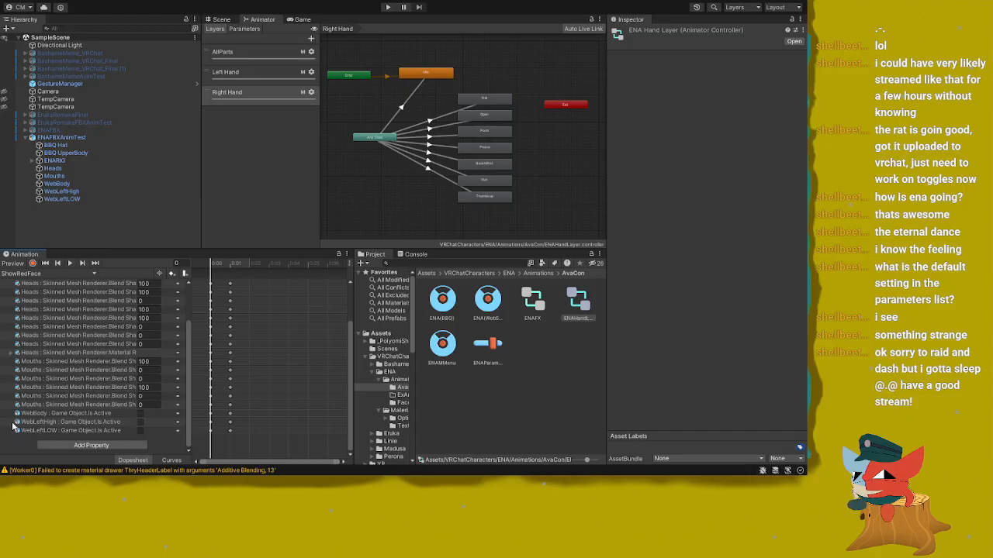
left_click(11, 352)
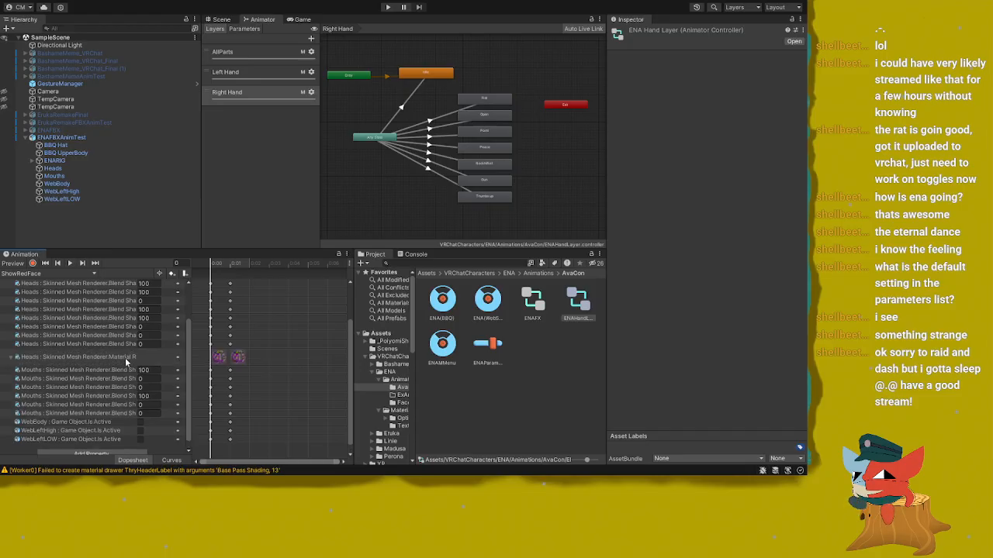
scroll(218, 366, "up", 2)
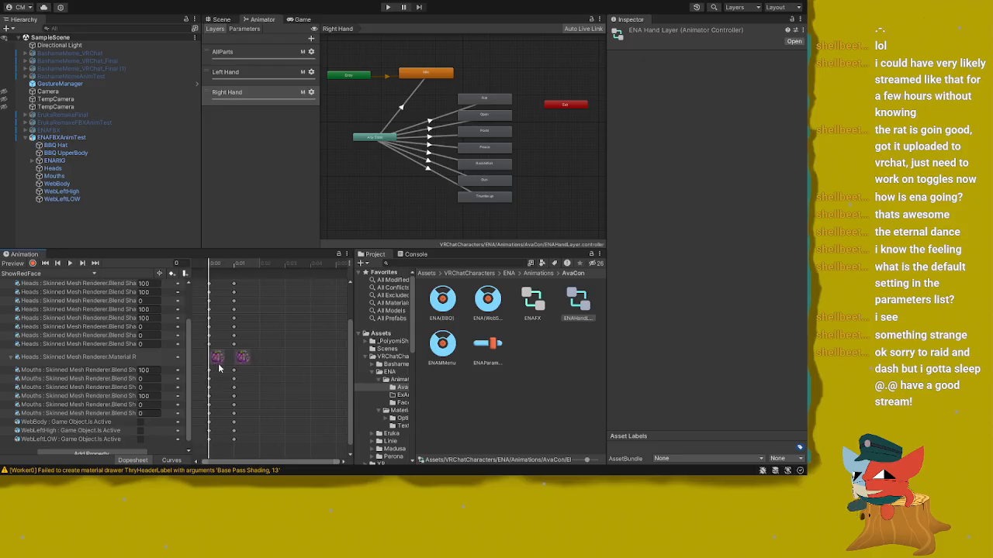
left_click_drag(352, 326, 436, 294)
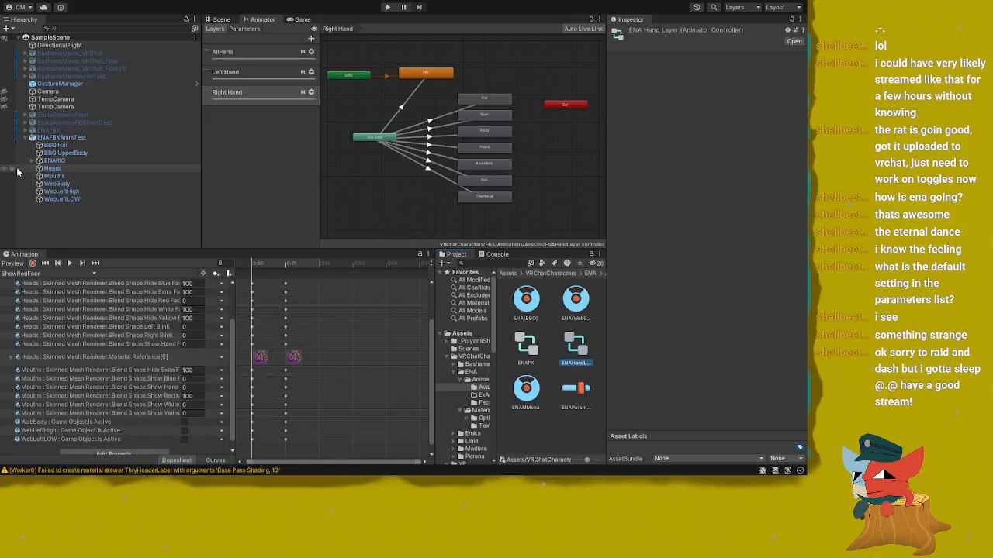
Step: In the ShowRedFace clip, record BBQColor as the Heads material at frames 0 and 1
left_click(56, 168)
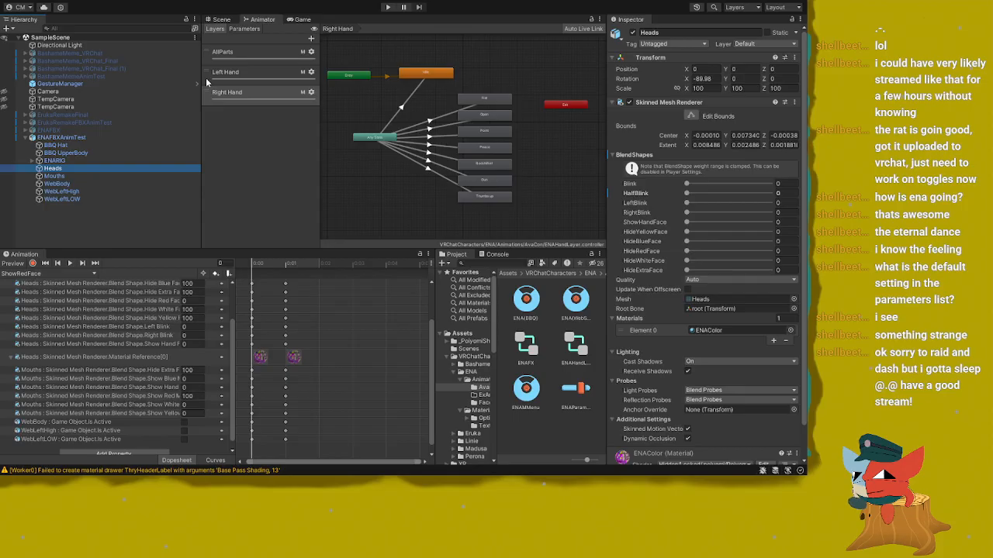
left_click(217, 20)
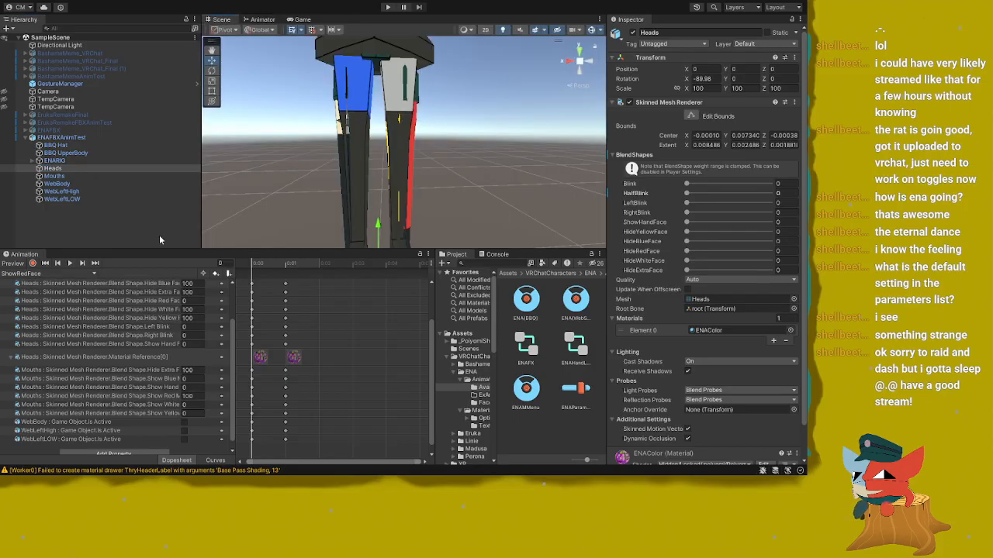
left_click(264, 269)
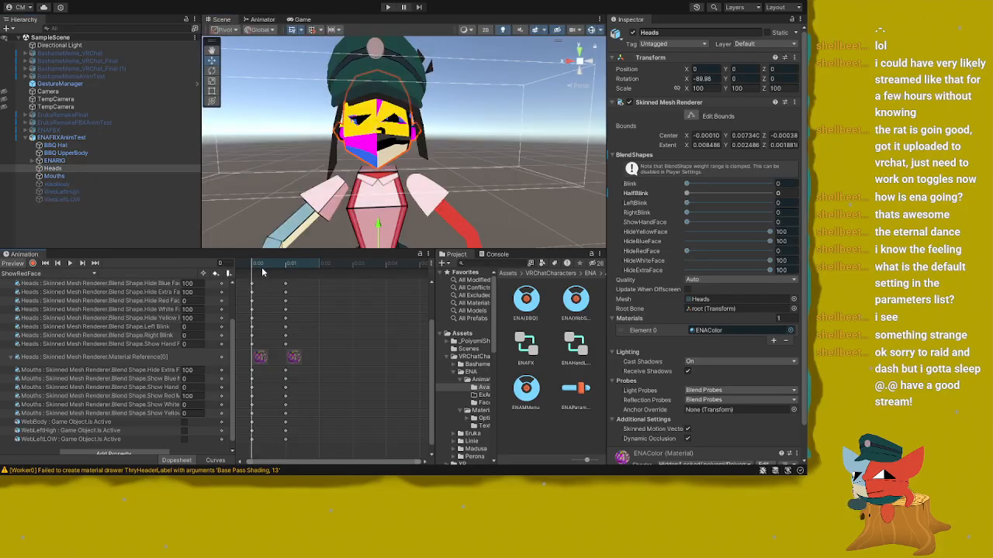
left_click(34, 263)
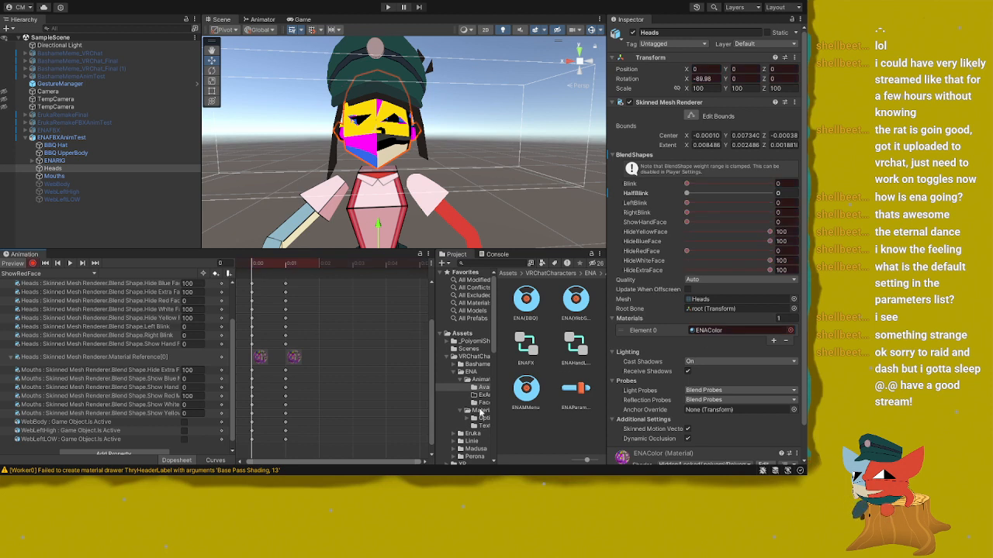
left_click(481, 410)
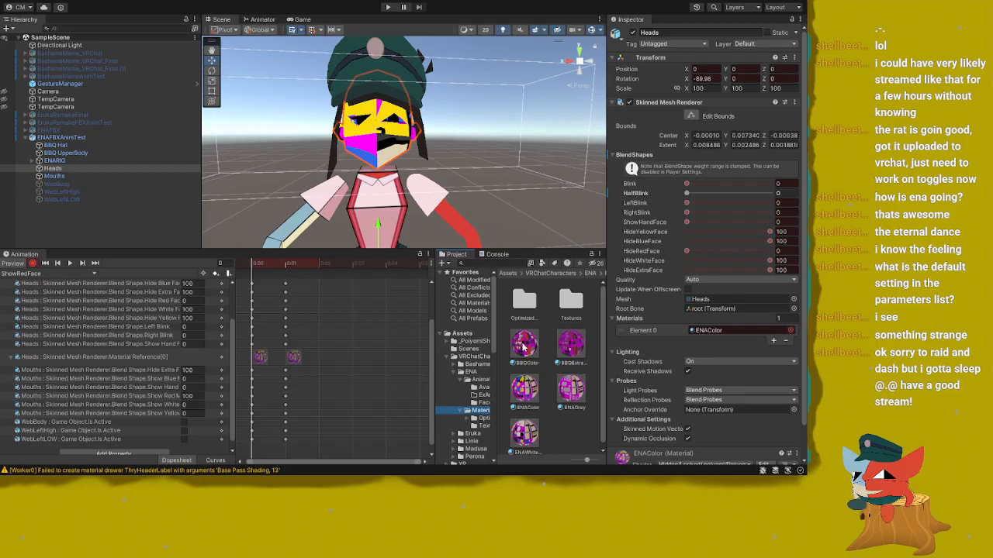
left_click_drag(525, 345, 698, 331)
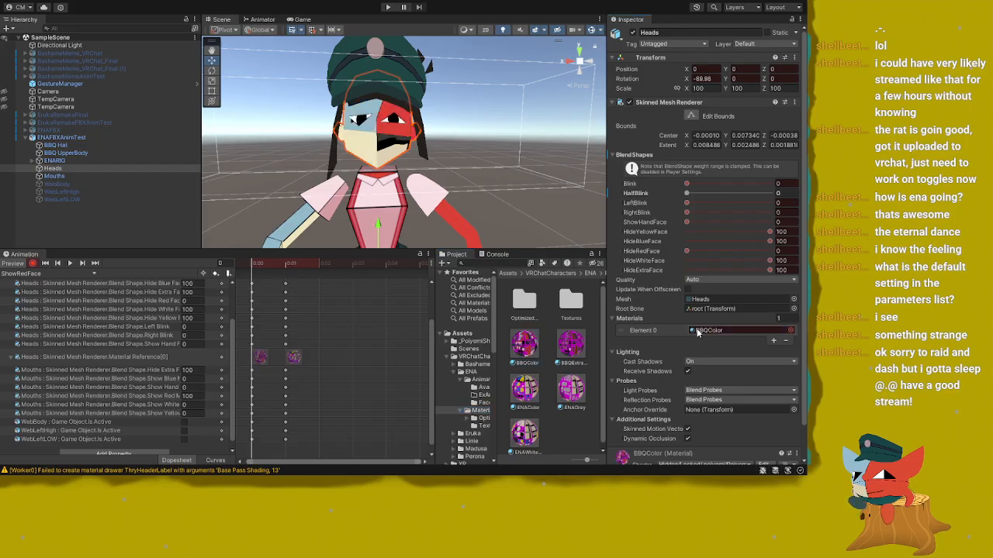
left_click(279, 266)
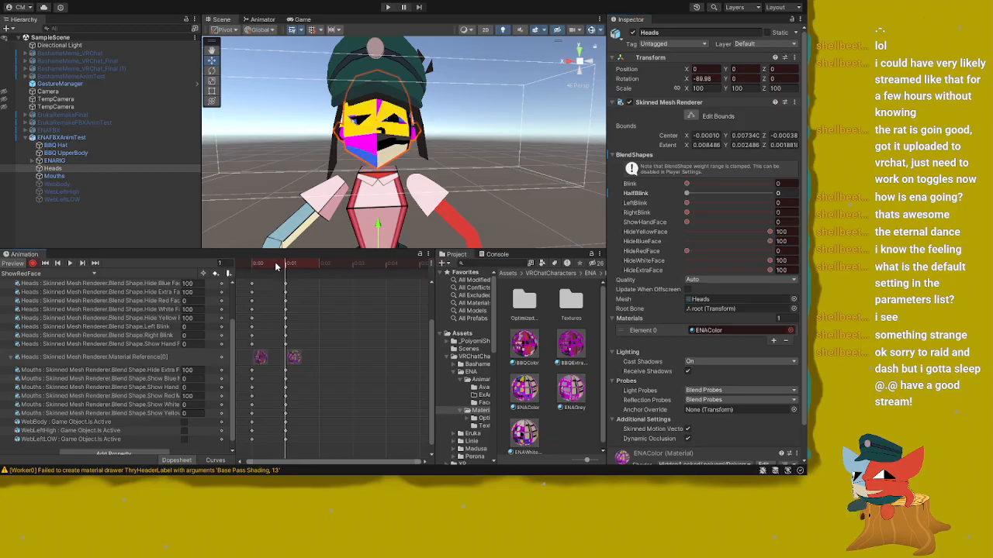
left_click_drag(523, 395, 708, 337)
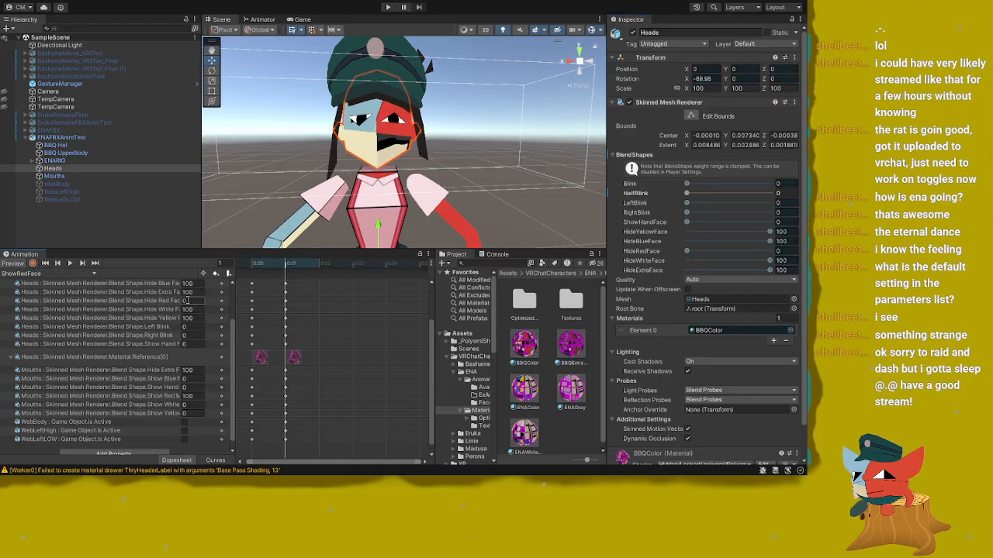
Step: Record BBQColor as the Mouths material at frame 0 of ShowRedFace and check frame 1
left_click(86, 176)
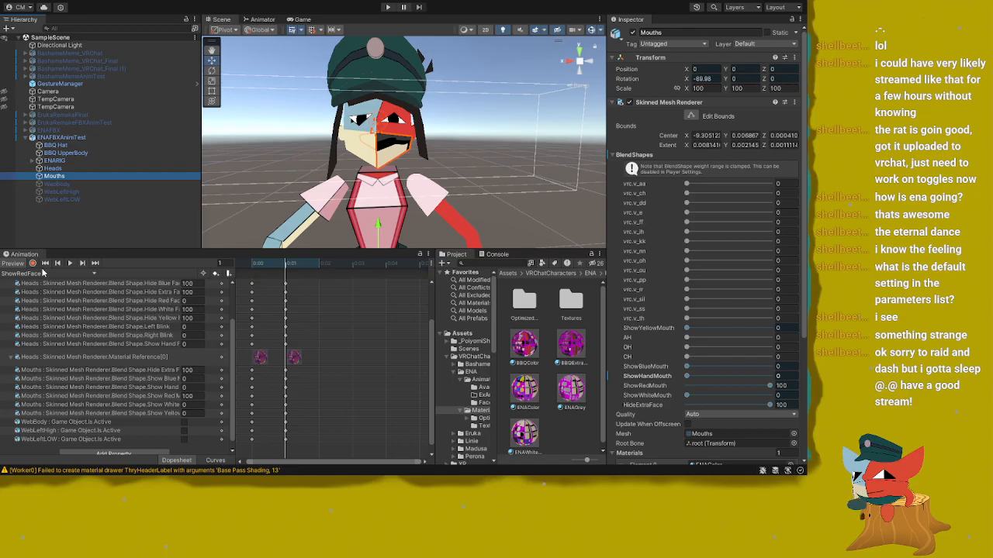
scroll(285, 310, "down", 1)
left_click(284, 310)
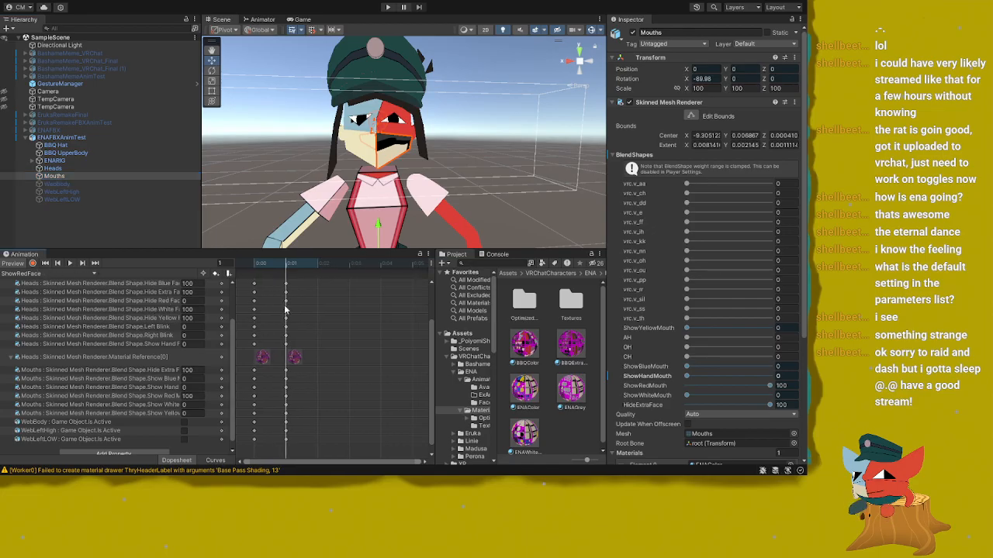
left_click(269, 265)
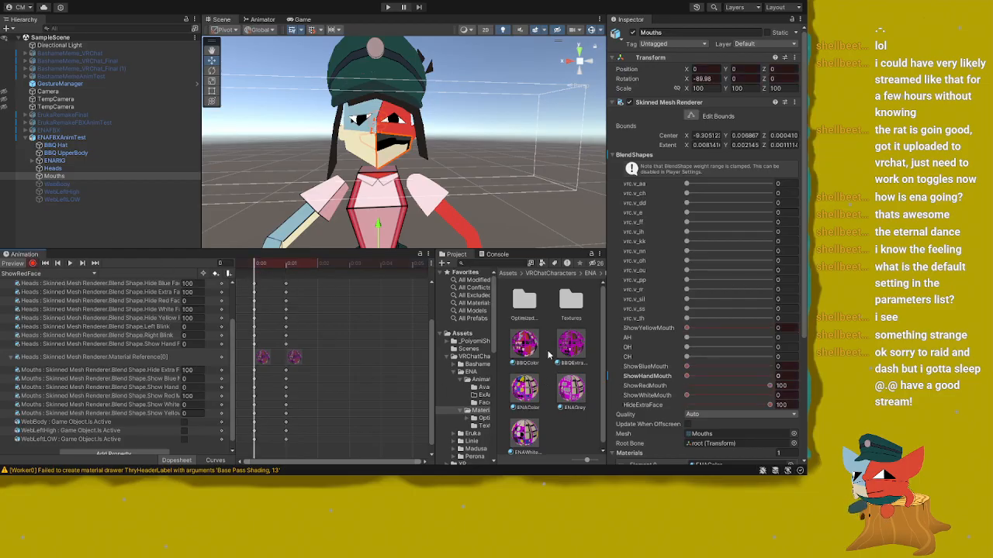
scroll(625, 325, "down", 3)
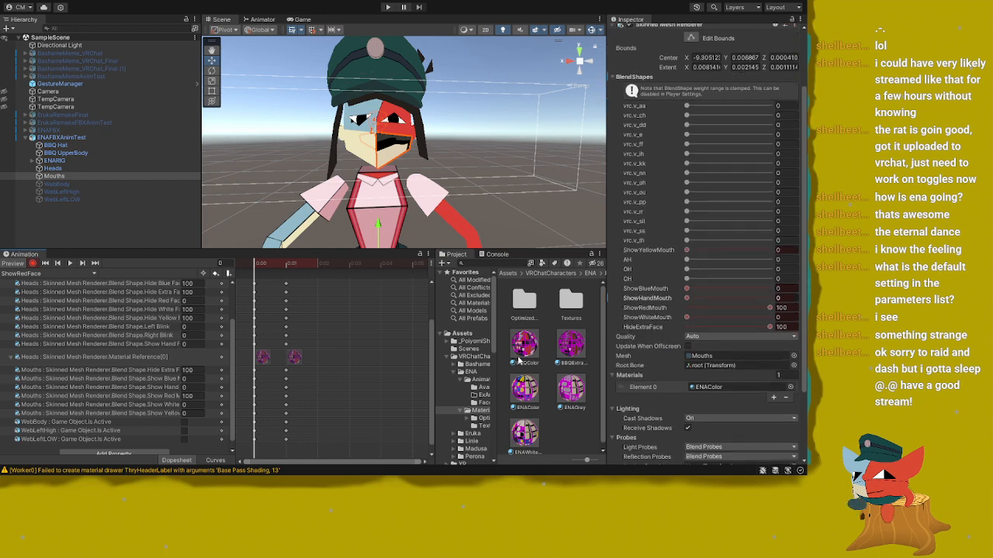
left_click_drag(695, 385, 695, 386)
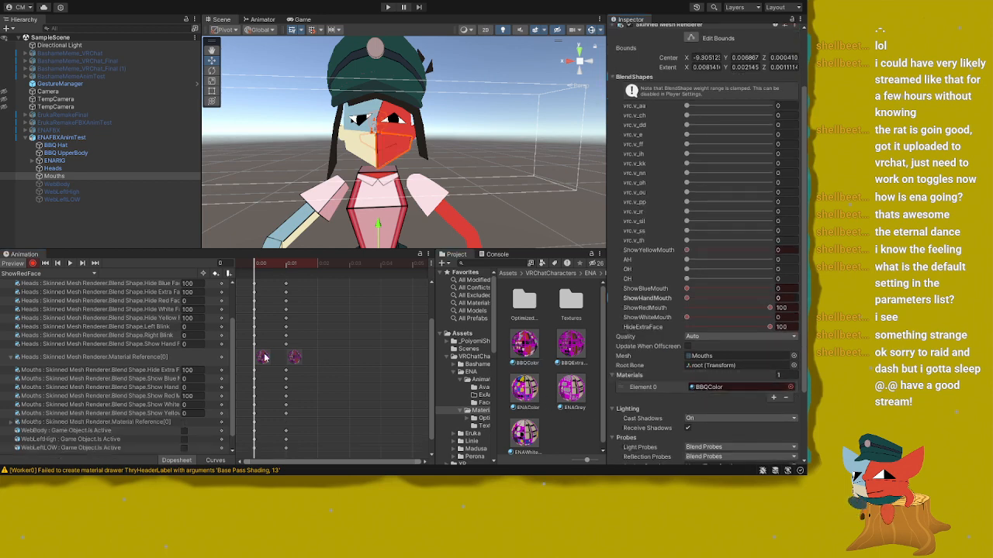
left_click(278, 265)
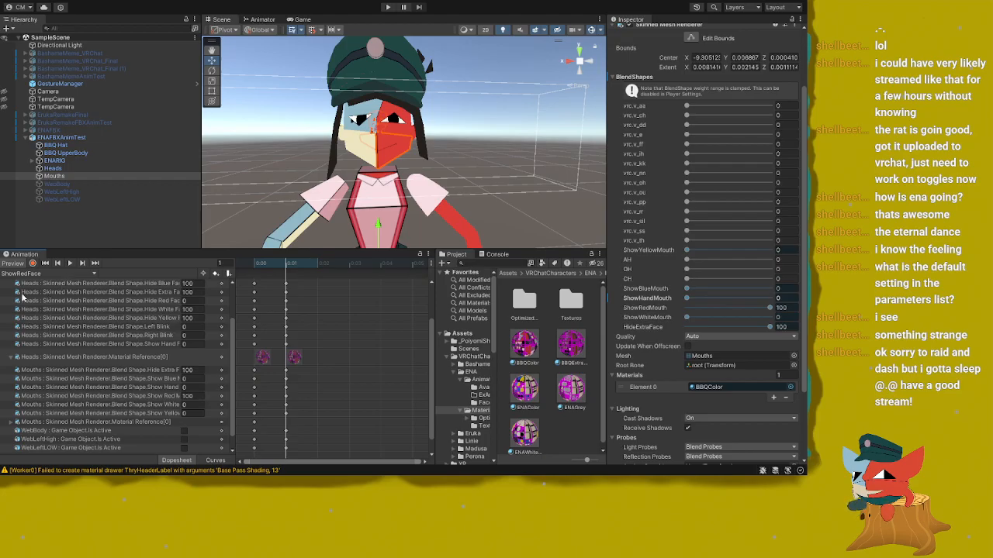
Step: Switch to the ShowWhiteFace clip and record BBQColor as the Mouths material at frames 0 and 1
left_click(53, 337)
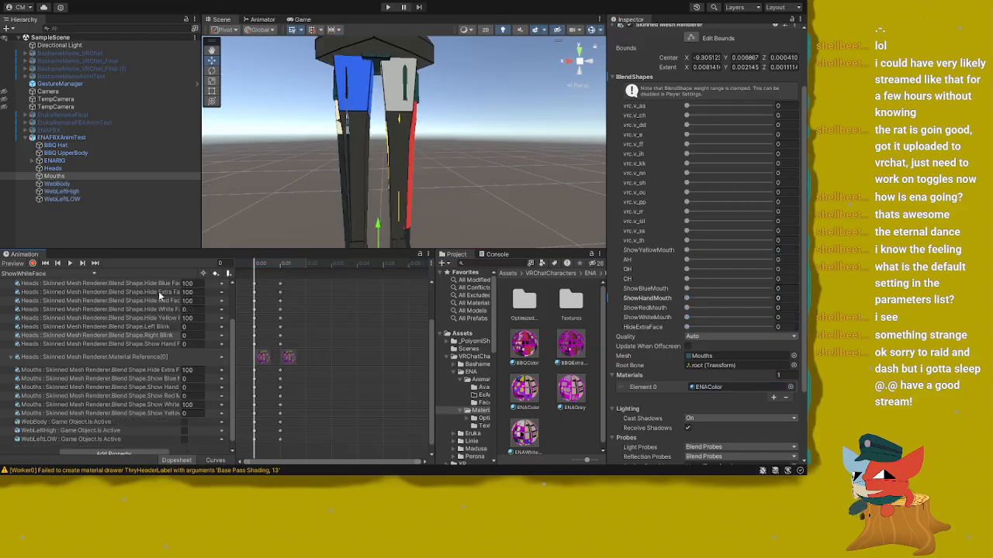
left_click(253, 270)
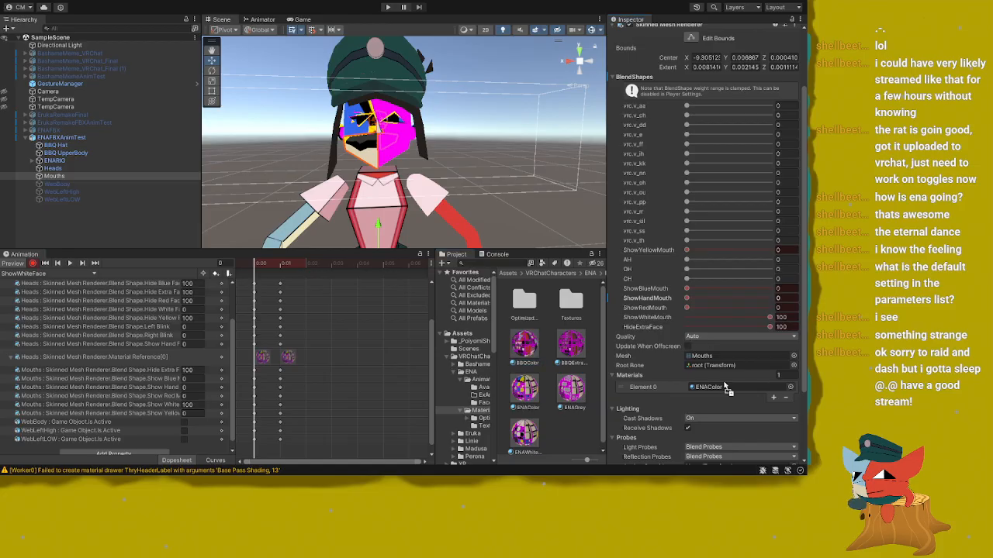
left_click(727, 388)
left_click_drag(726, 390, 724, 388)
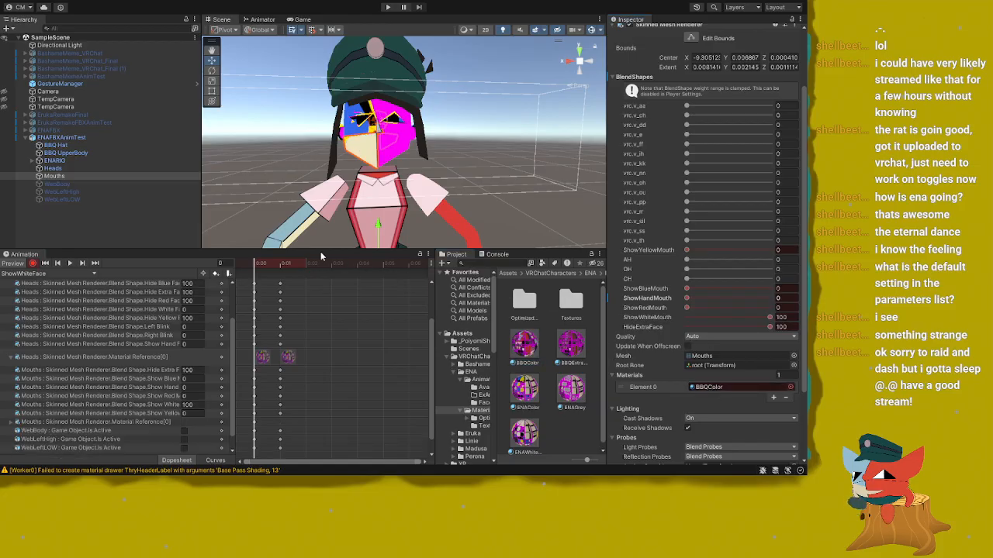
left_click(281, 266)
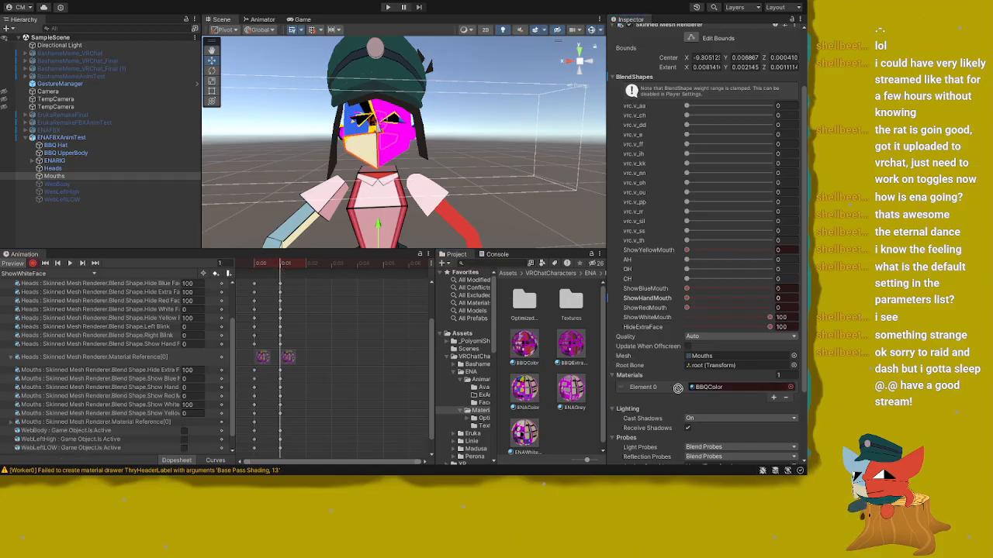
left_click(714, 390)
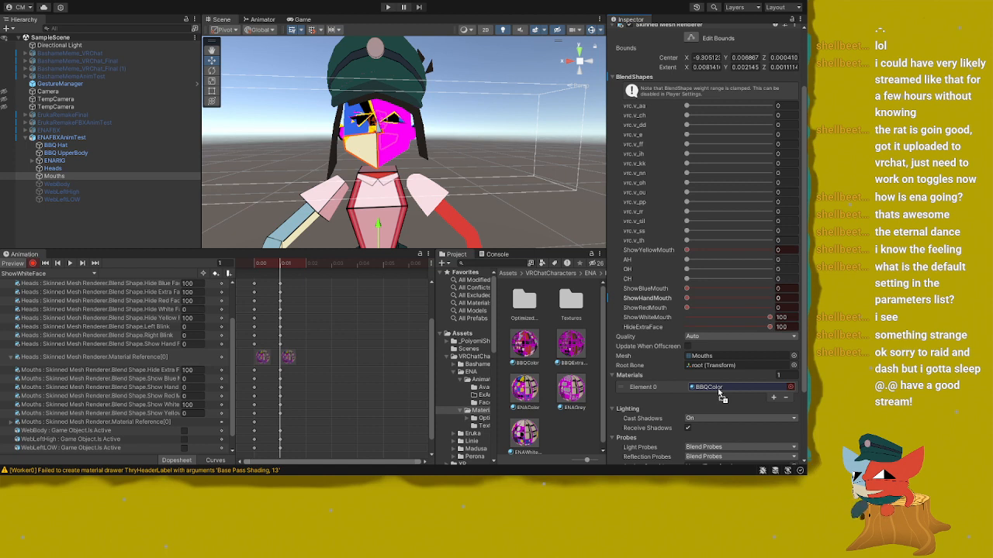
left_click_drag(720, 395, 702, 394)
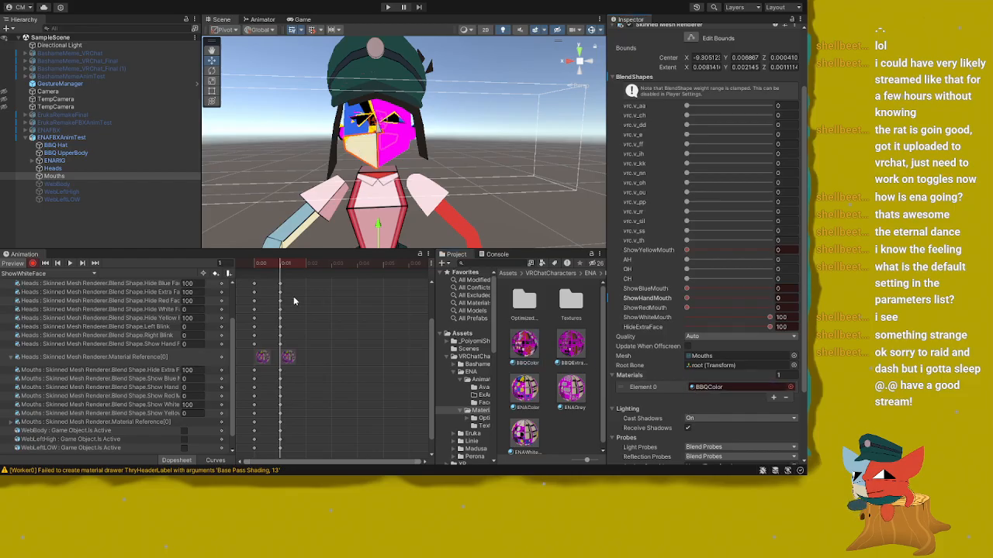
left_click(32, 263)
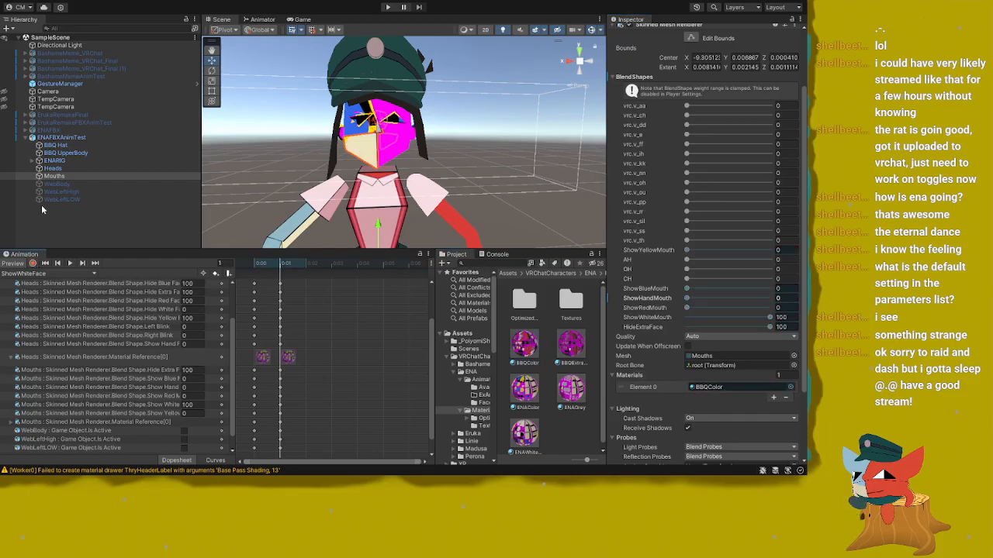
Step: Record BBQColor as the Heads material at frames 0 and 1 of the ShowWhiteFace clip
left_click(51, 168)
left_click(32, 263)
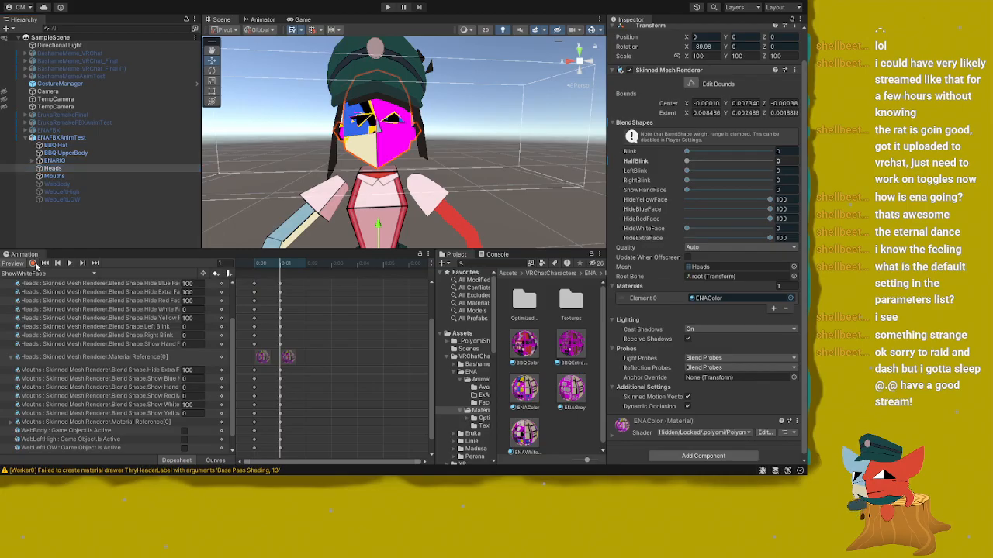
left_click(263, 264)
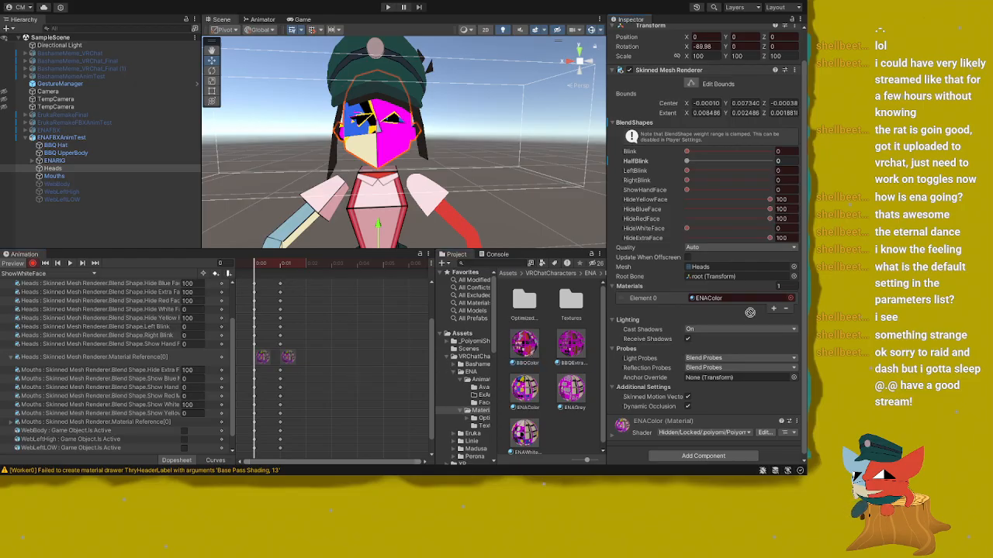
left_click(284, 264)
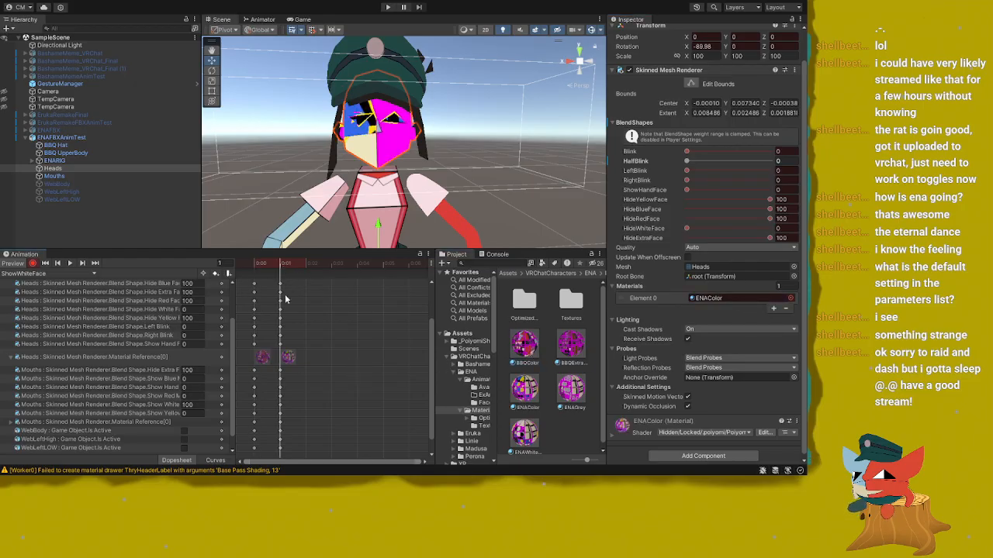
left_click_drag(525, 342, 729, 298)
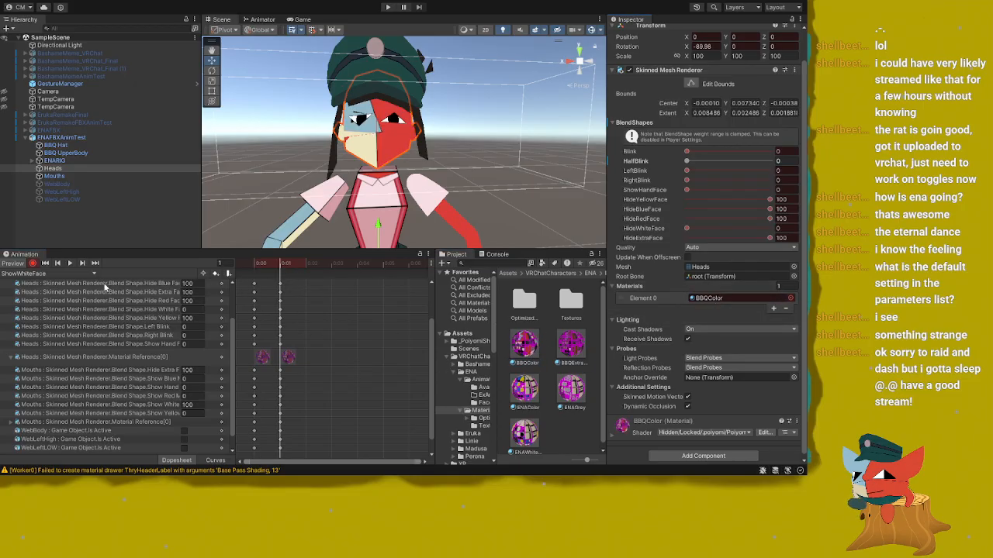
left_click(65, 169)
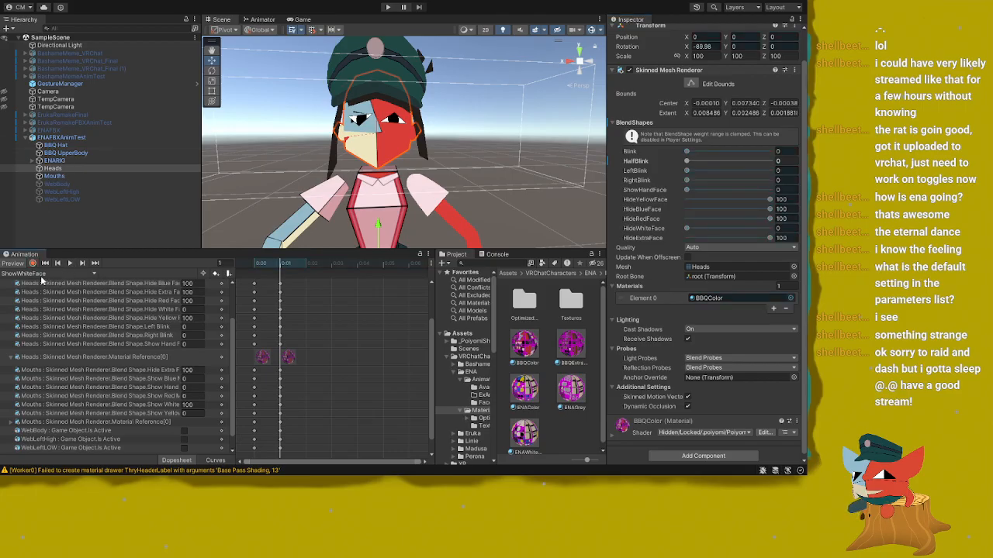
Step: Switch to the ShowGlitchedFace clip, record BBQExtraColor as the Mouths material at frame 0 and check frame 1
left_click(54, 308)
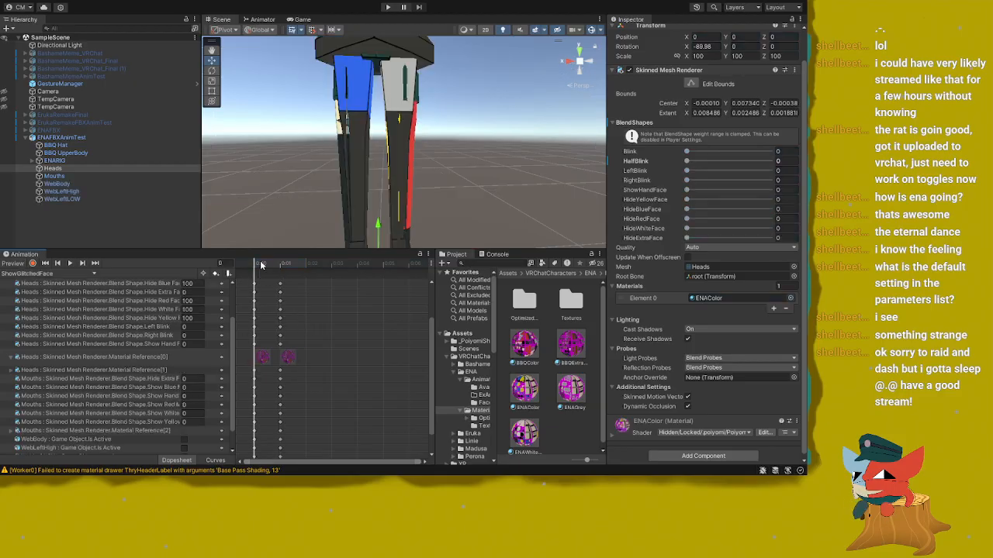
left_click_drag(280, 264, 261, 266)
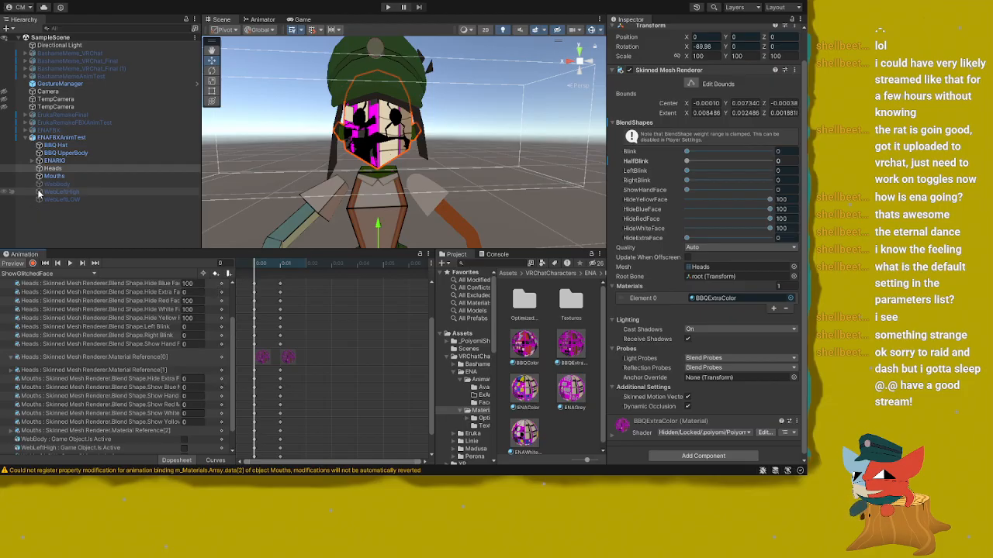
left_click(55, 169)
left_click(54, 177)
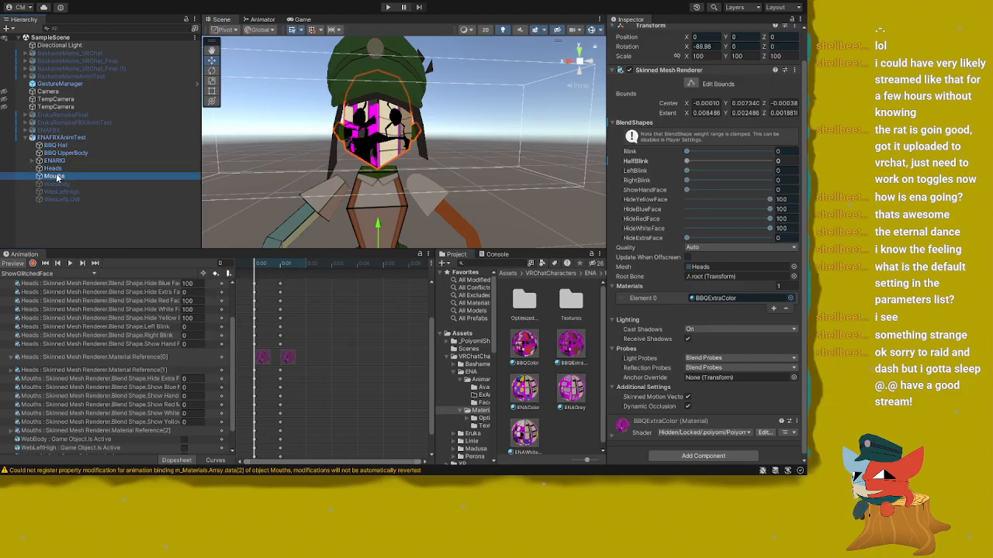
left_click(32, 263)
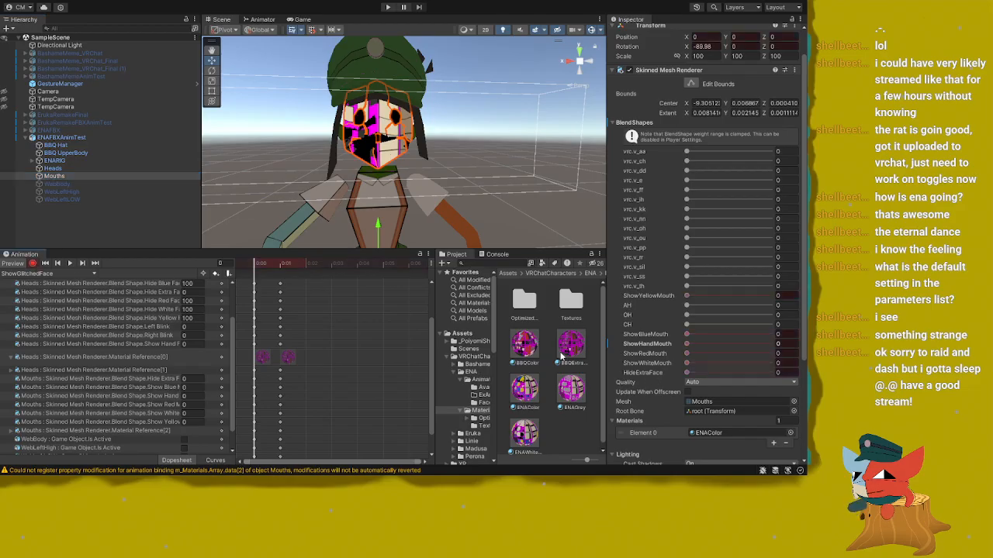
left_click_drag(571, 346, 733, 433)
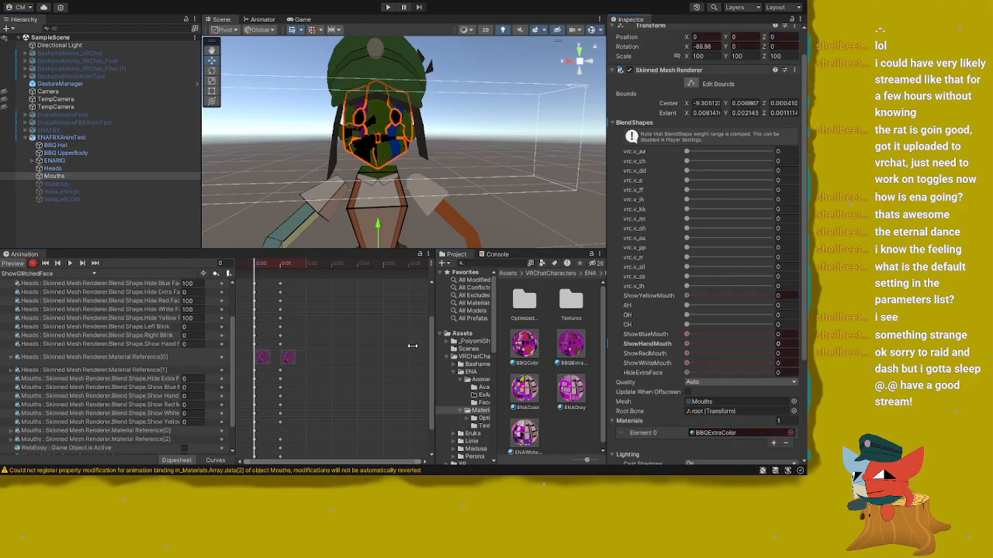
left_click(280, 264)
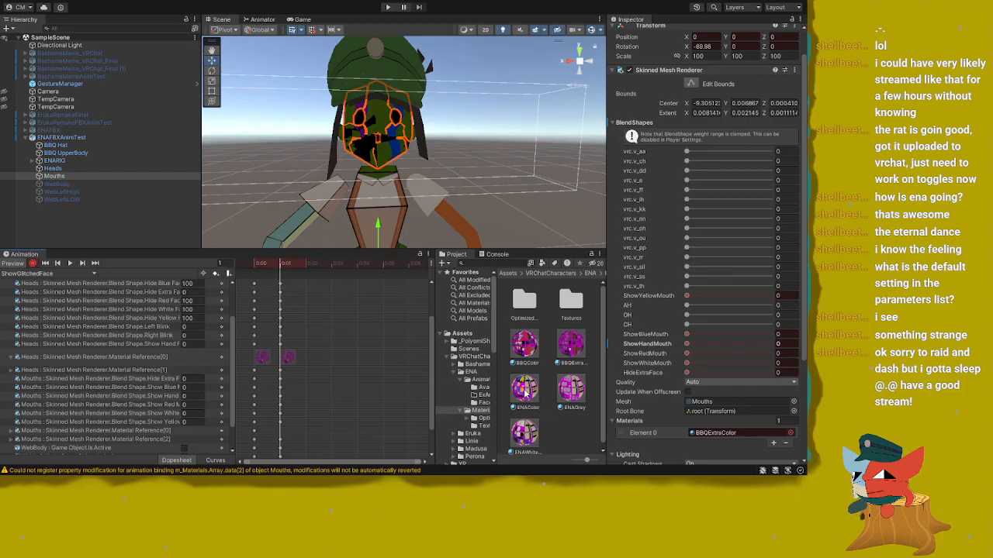
Step: Examine the glitched face and mouth from several angles in the scene at frame 1
scroll(386, 140, "up", 5)
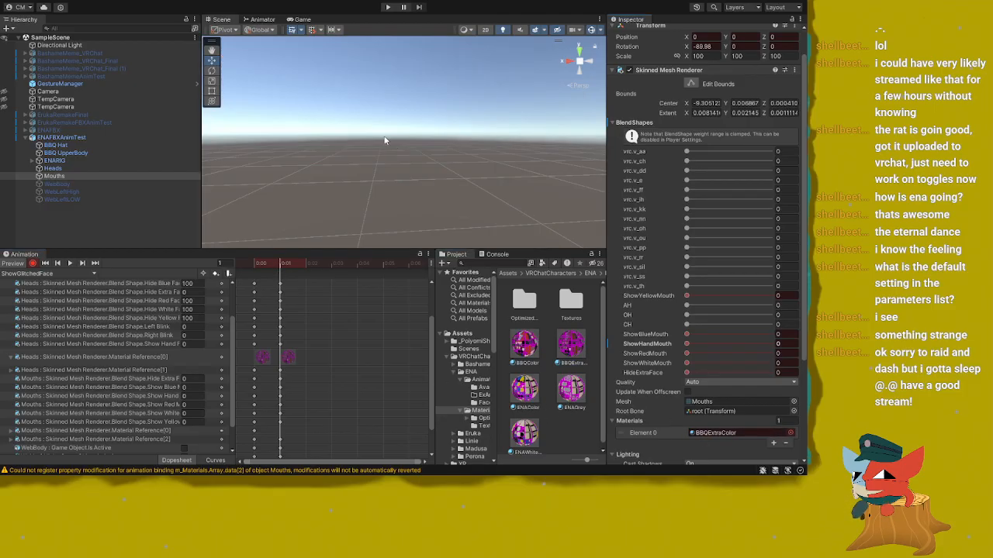
scroll(386, 140, "down", 3)
right_click_drag(385, 140, 448, 139)
middle_click_drag(449, 138, 455, 136)
scroll(456, 136, "down", 3)
right_click_drag(456, 136, 221, 137)
key("d")
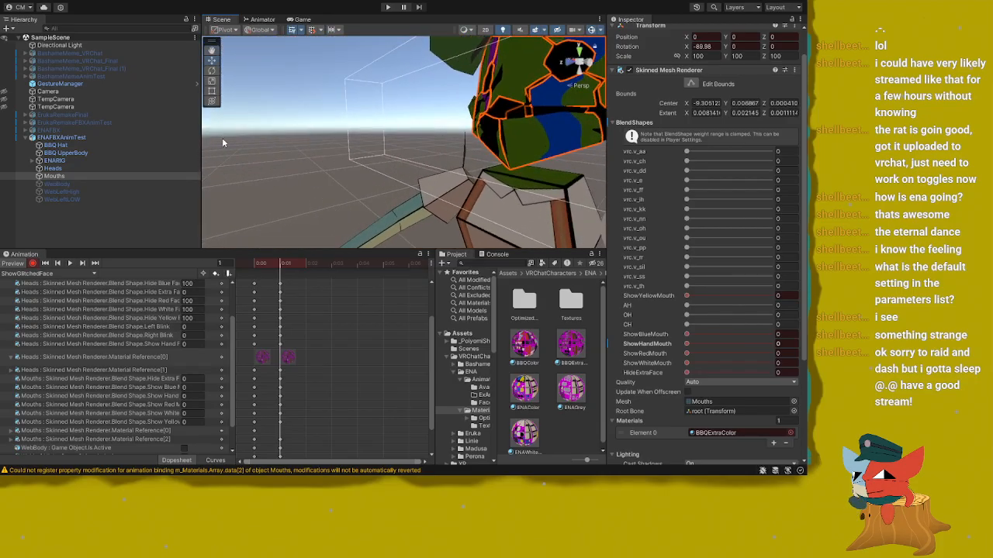
mouse_move(222, 137)
middle_mouse_down()
mouse_move(210, 140)
mouse_move(210, 154)
mouse_move(211, 145)
middle_mouse_up()
right_click_drag(211, 144, 447, 156)
middle_click_drag(447, 155, 454, 149)
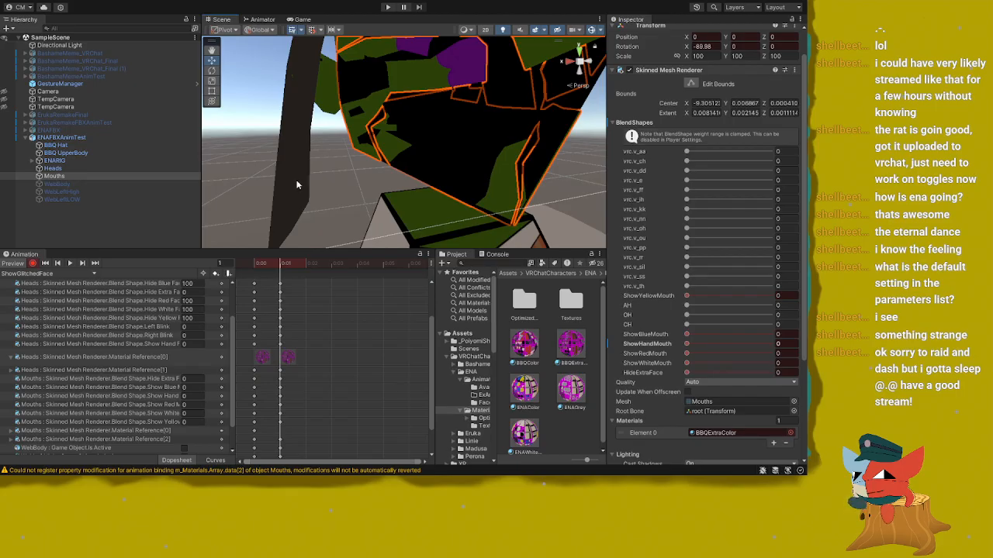
scroll(357, 143, "down", 8)
key("f")
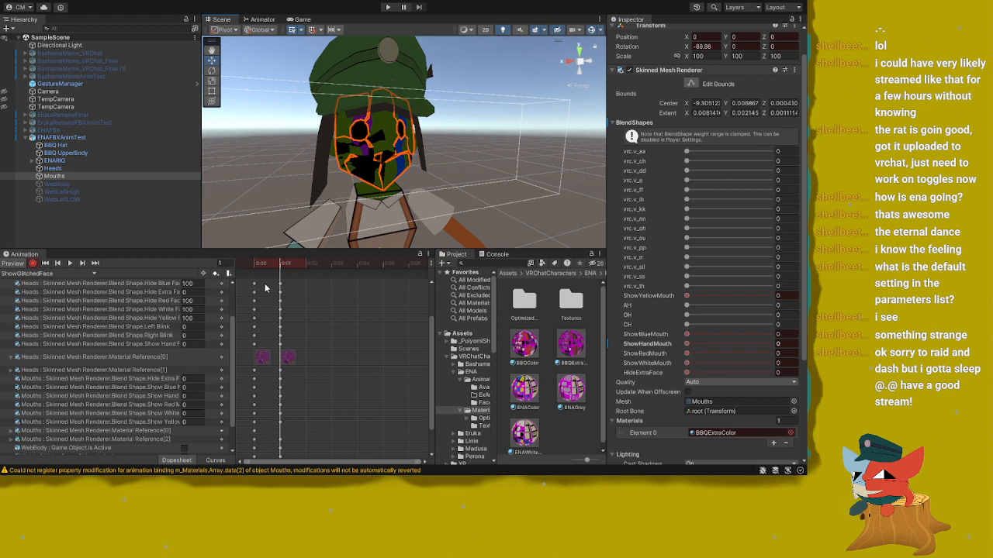
Step: Stop recording and check the Heads material at frames 0 and 1 of the ShowGlitchedFace clip
left_click_drag(279, 270, 256, 268)
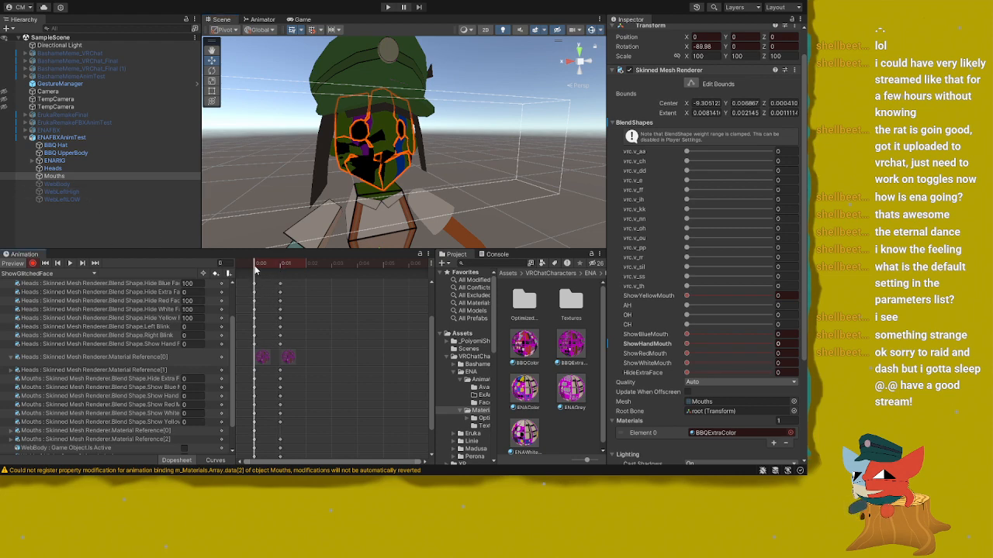
left_click(33, 263)
left_click(53, 168)
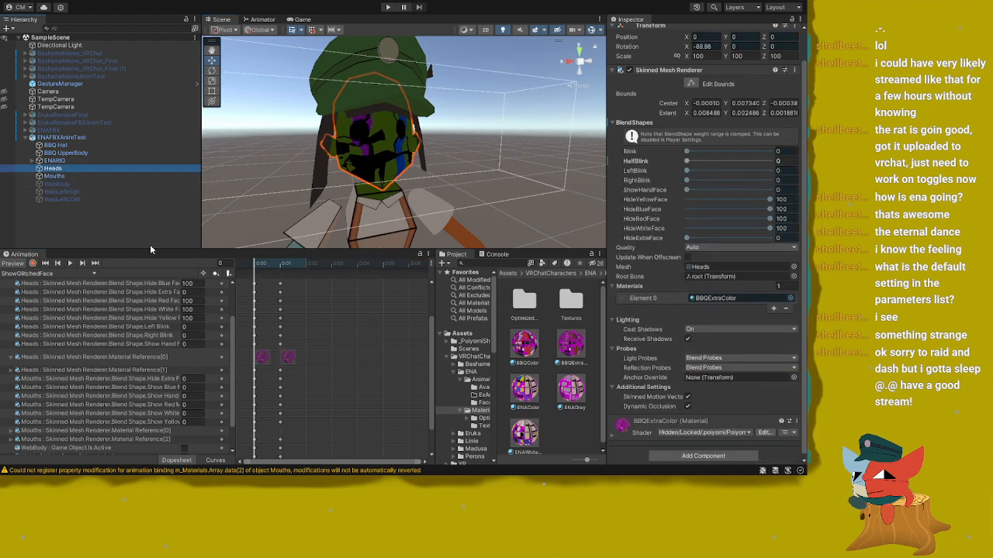
left_click(280, 268)
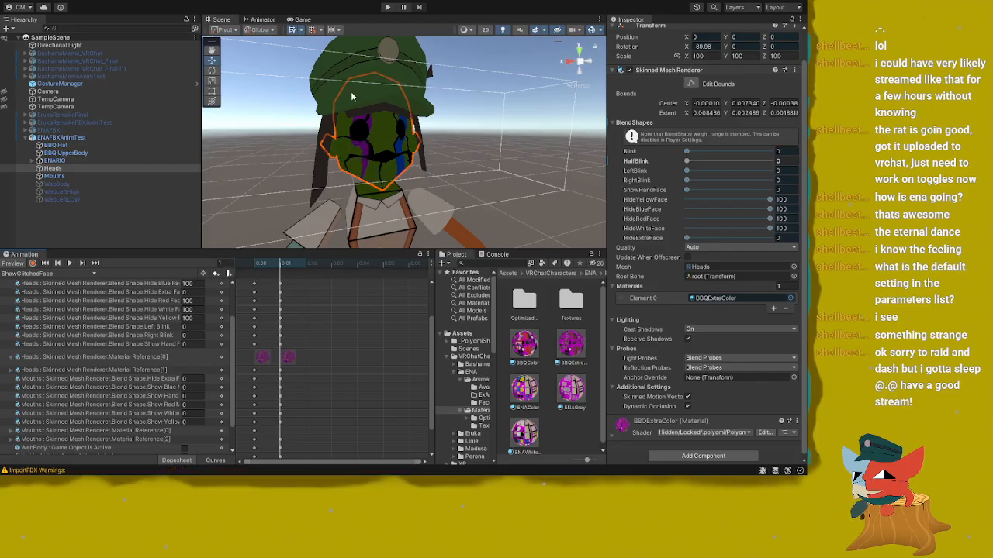
left_click_drag(352, 97, 348, 124, "alt")
scroll(347, 123, "down", 3)
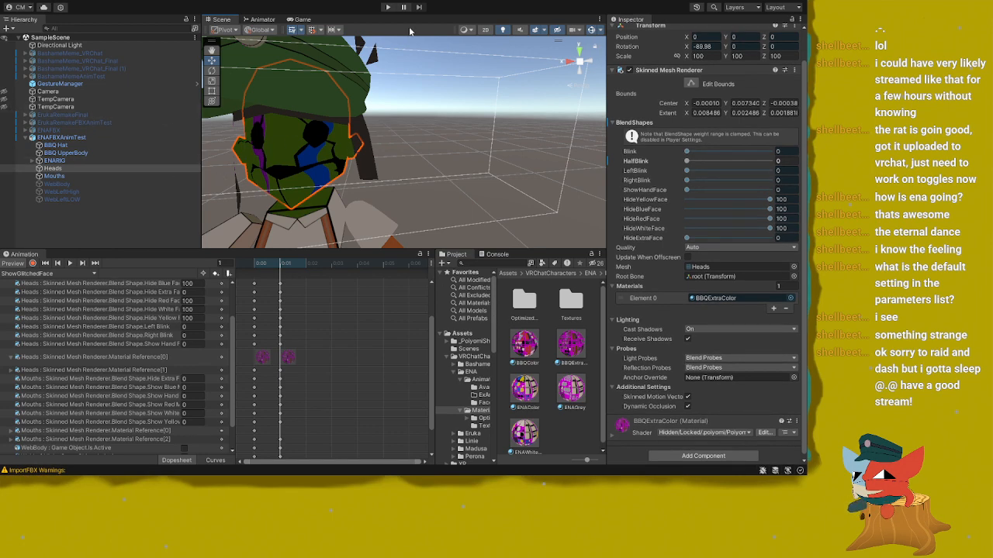
Step: Open the ENAFX animator controller from ENA's avatar controller folder and show its HatToggle layer
left_click(305, 20)
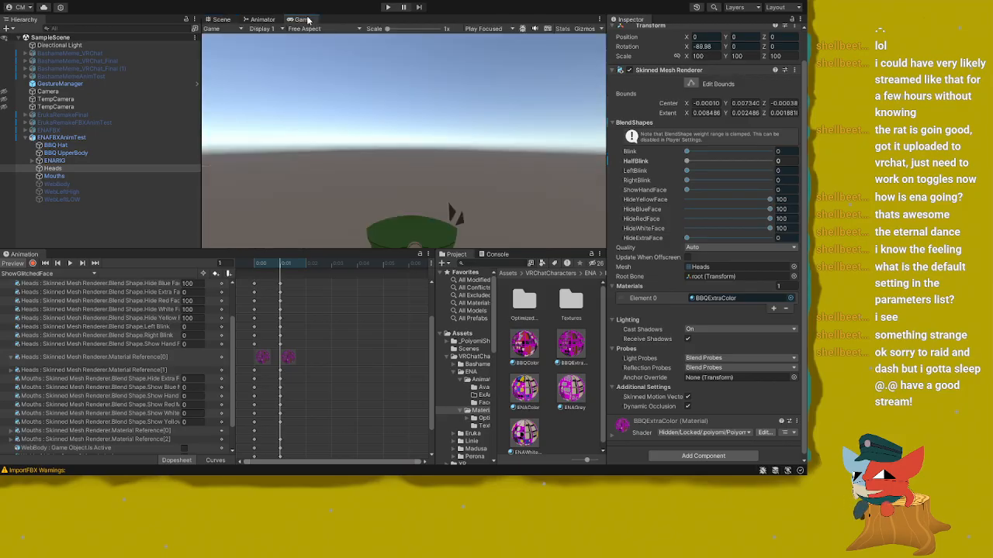
left_click(262, 19)
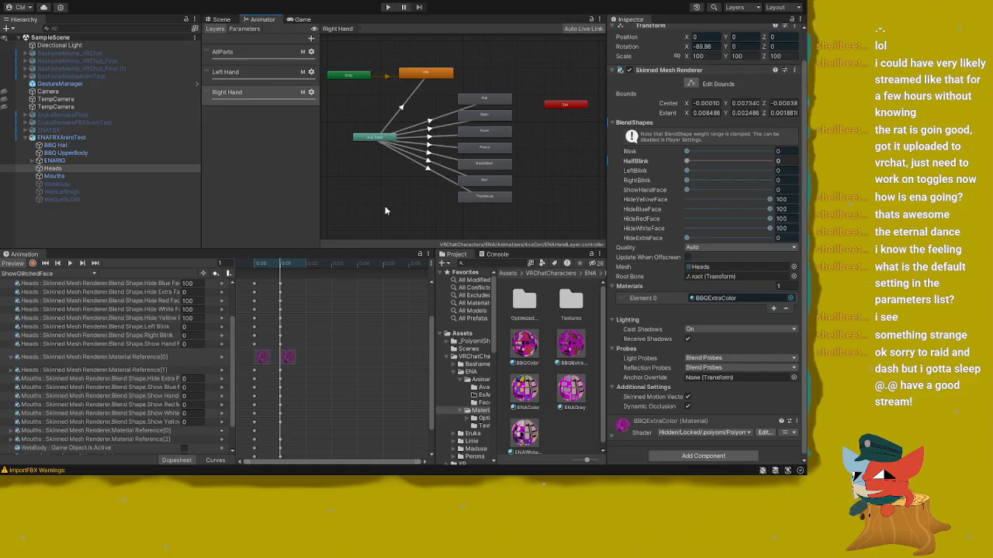
left_click(467, 359)
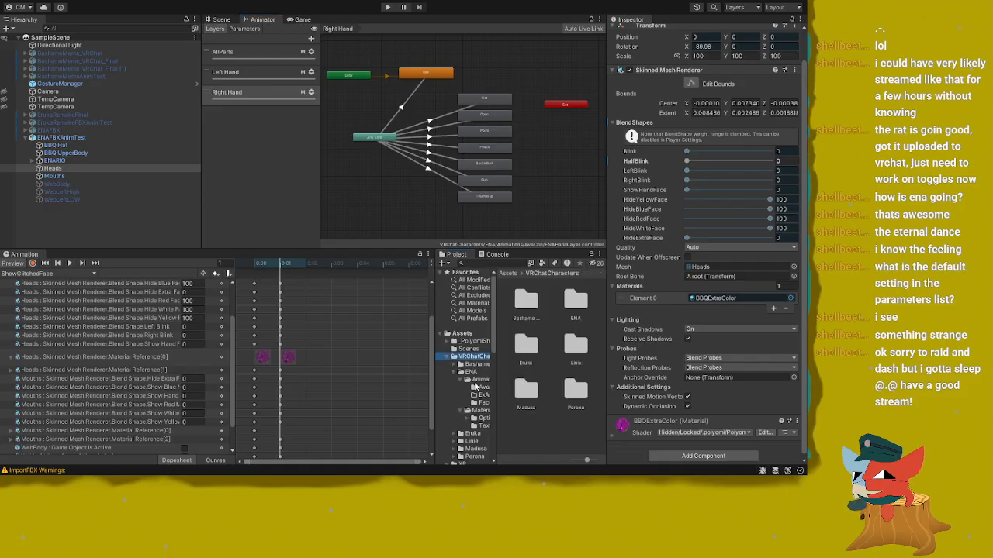
left_click(484, 386)
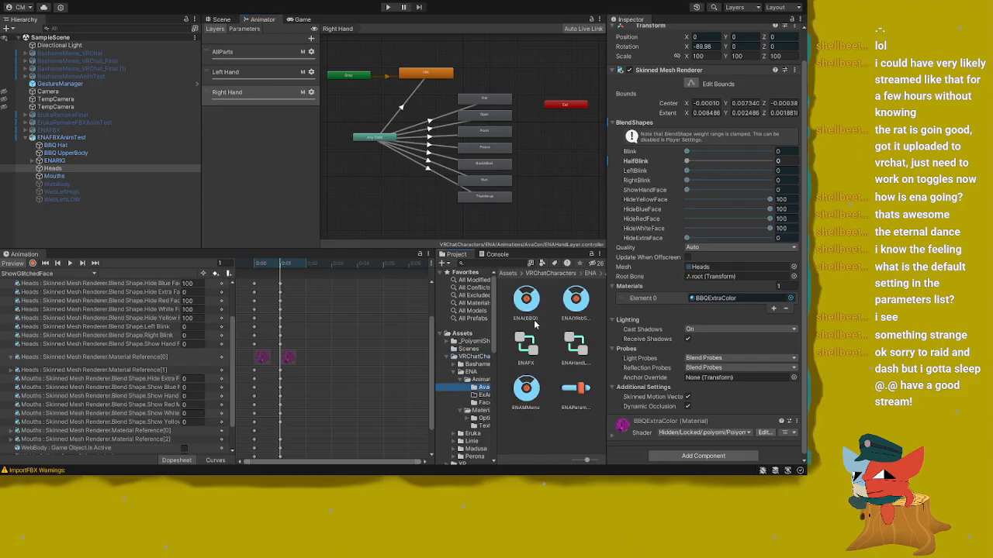
left_click(529, 351)
left_click(252, 138)
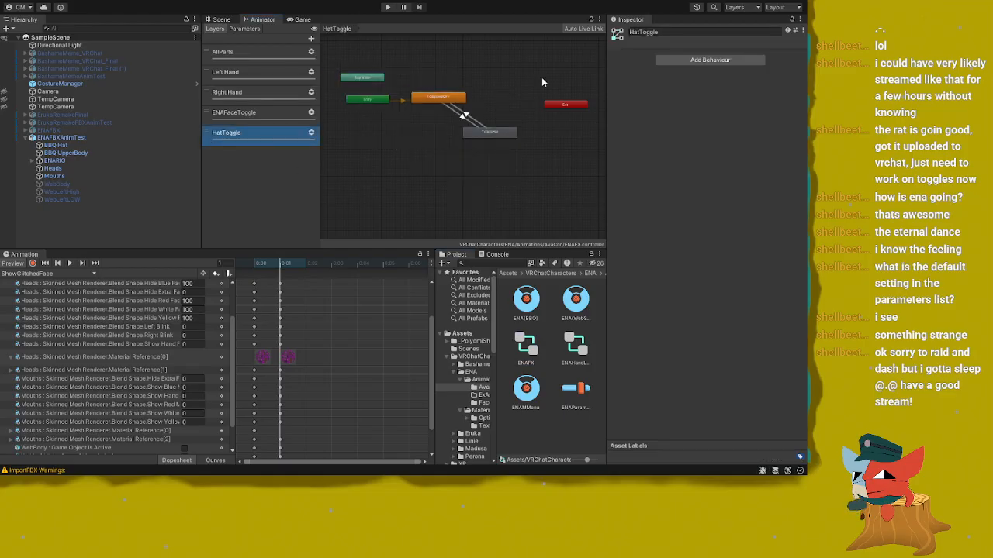
Step: Check the layer settings of HatToggle, ENAFaceToggle and Left Hand in the ENAFX controller
left_click(313, 133)
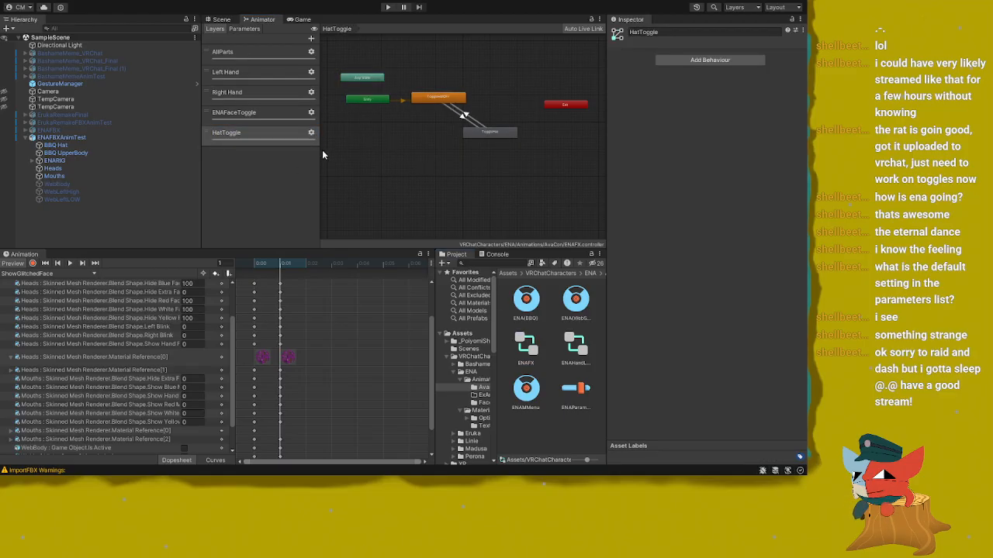
left_click(268, 112)
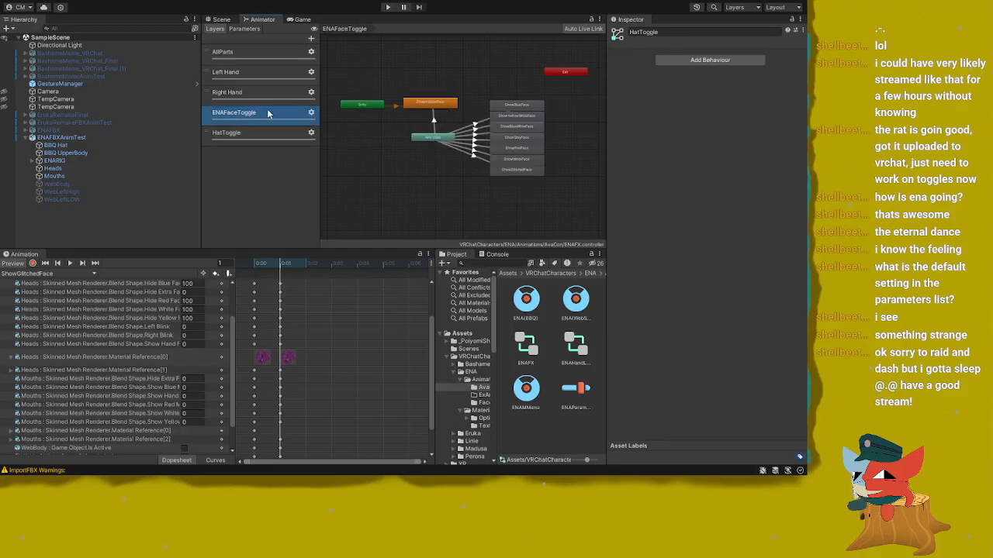
left_click(310, 114)
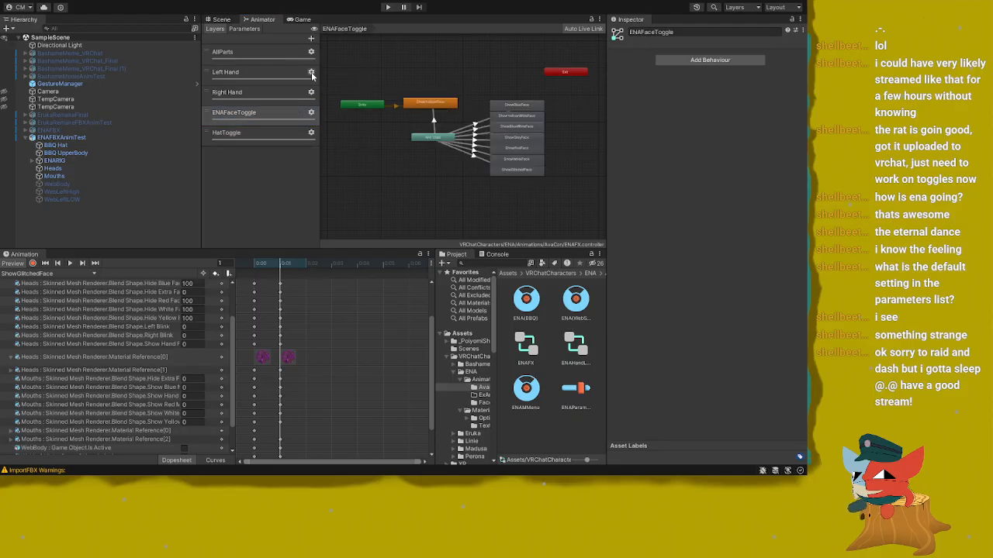
left_click(311, 73)
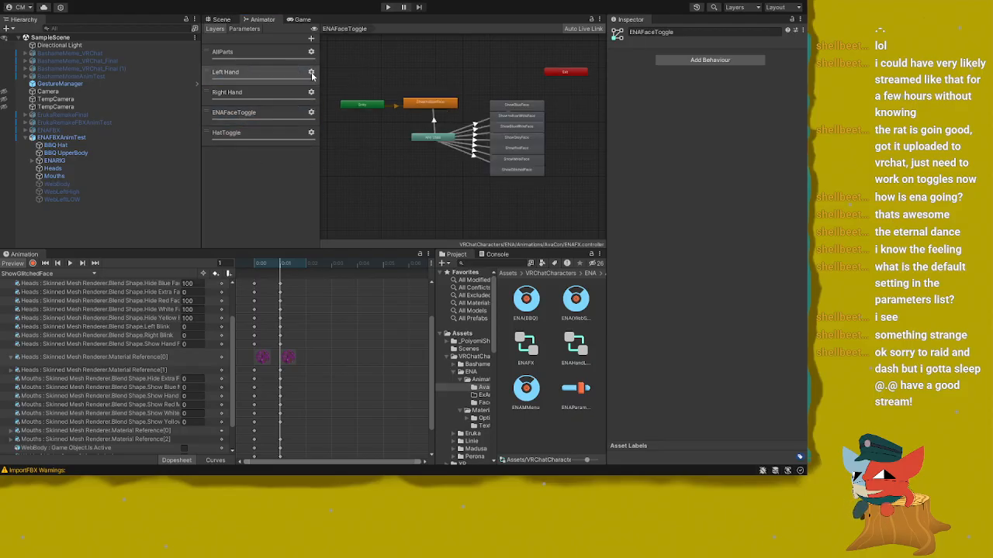
left_click(307, 136)
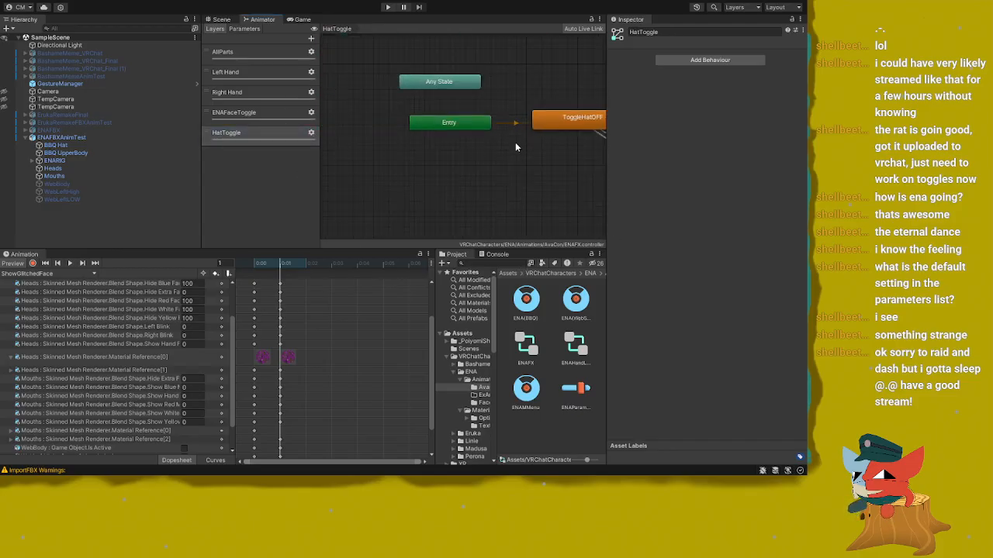
Step: Inspect the ToggleHatOFF and ToggleHat states and the settings and conditions of the transitions between them
left_click(481, 138)
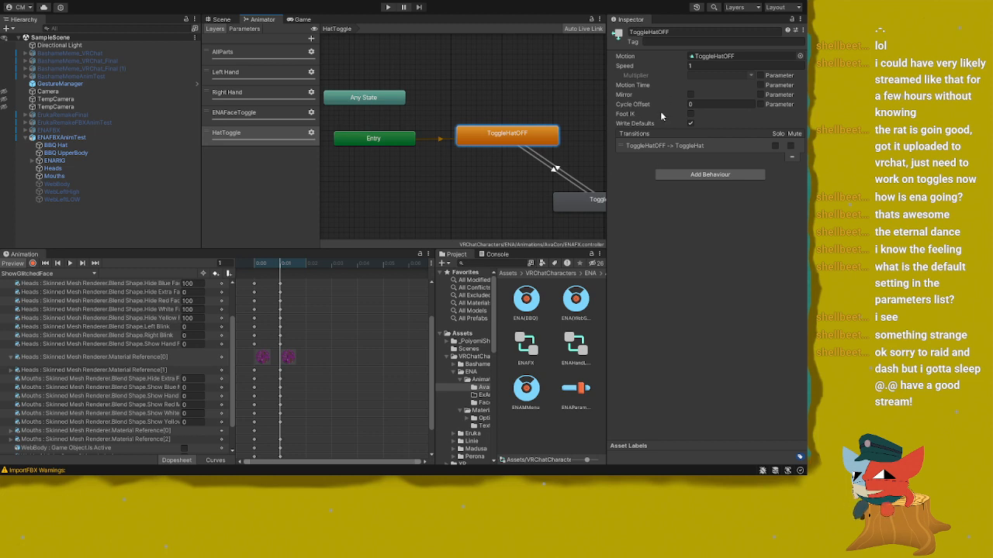
middle_click_drag(437, 176, 377, 148)
middle_click_drag(456, 148, 426, 148)
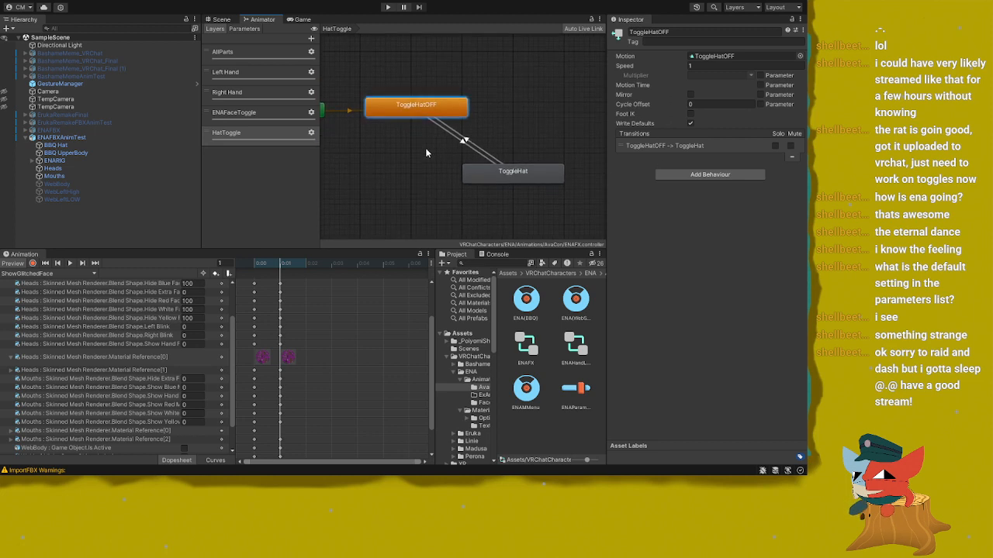
scroll(431, 150, "up", 2)
left_click(471, 143)
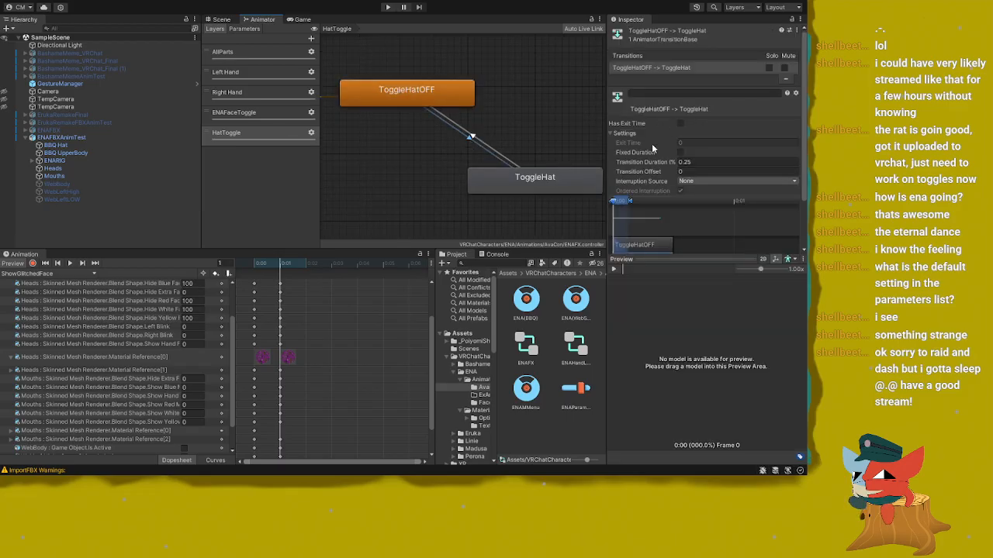
scroll(656, 116, "down", 2)
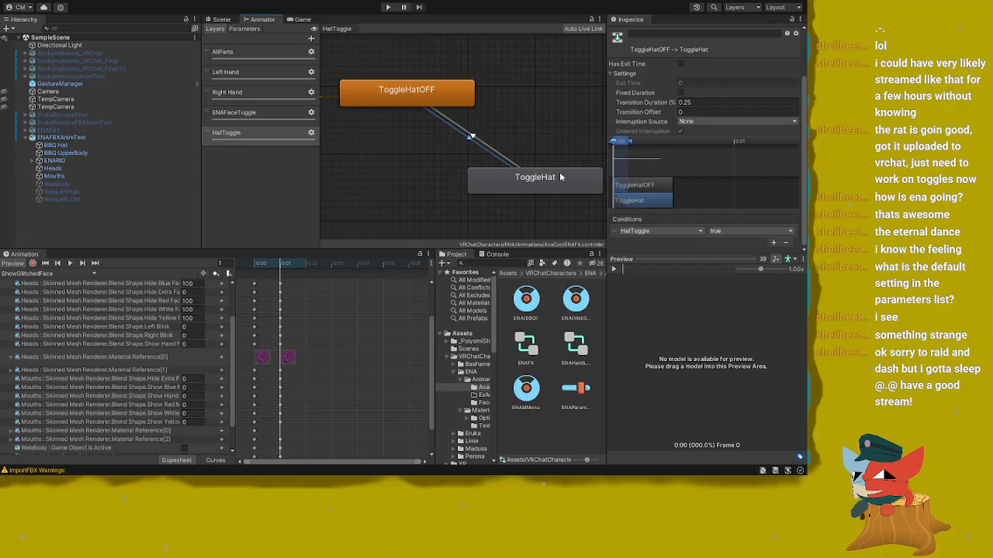
left_click(532, 178)
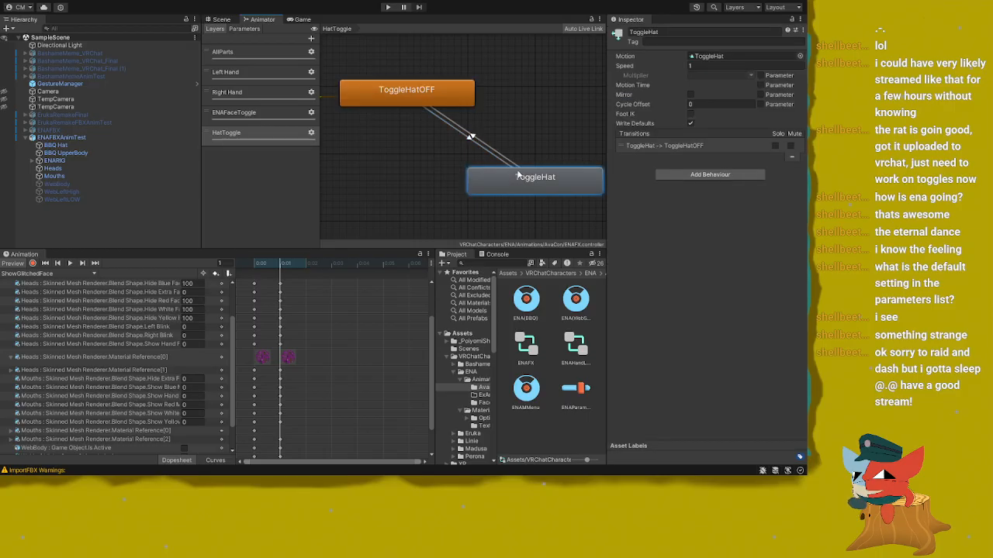
left_click(491, 147)
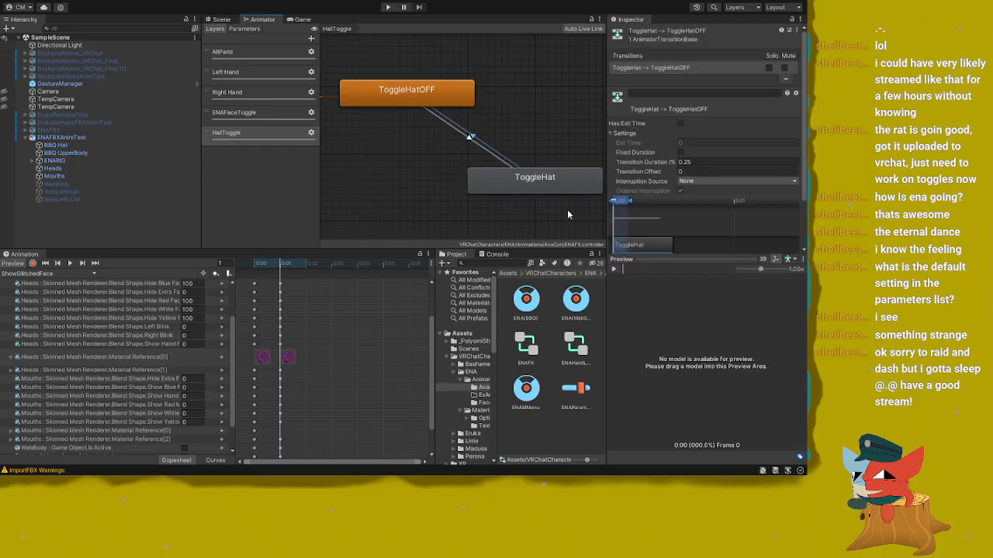
scroll(644, 152, "down", 2)
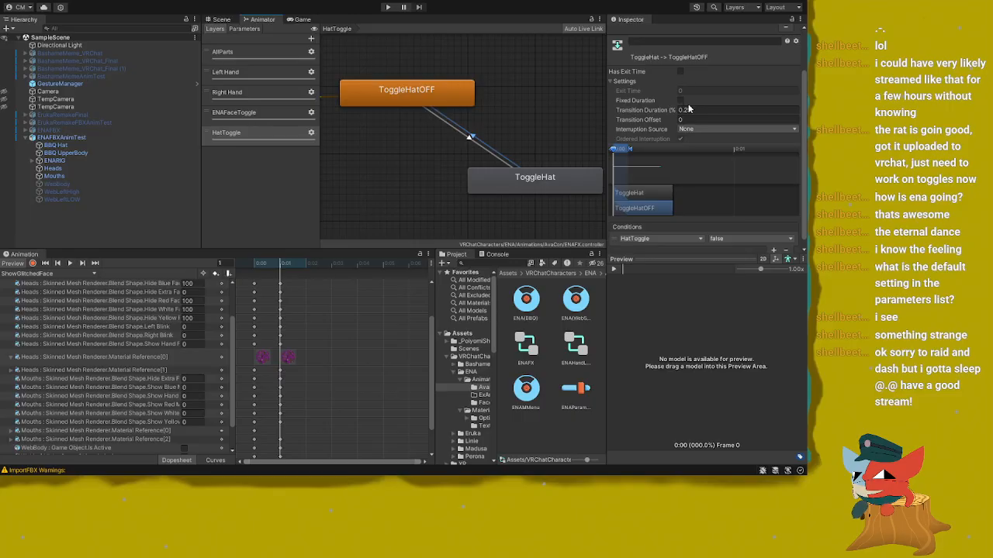
scroll(633, 114, "down", 1)
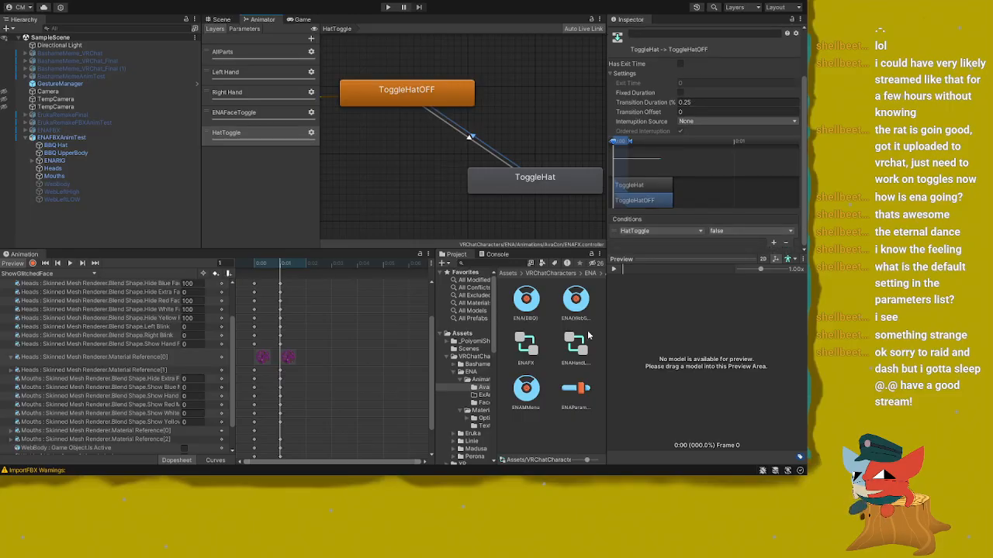
Step: Compare the HatToggle parameter in the ENAFX controller with its entry in the ENA expression parameters asset
double_click(228, 133)
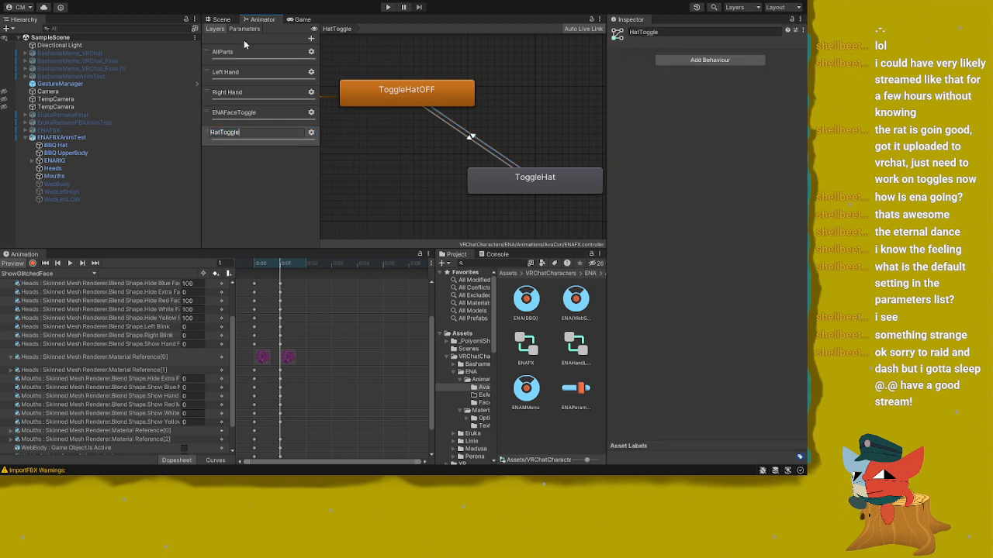
left_click(244, 28)
left_click(238, 113)
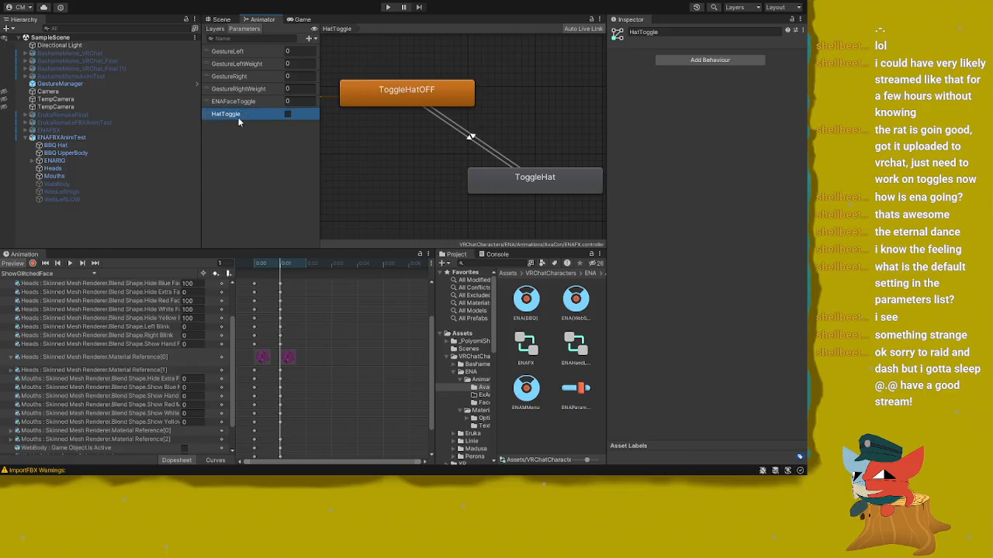
left_click(564, 387)
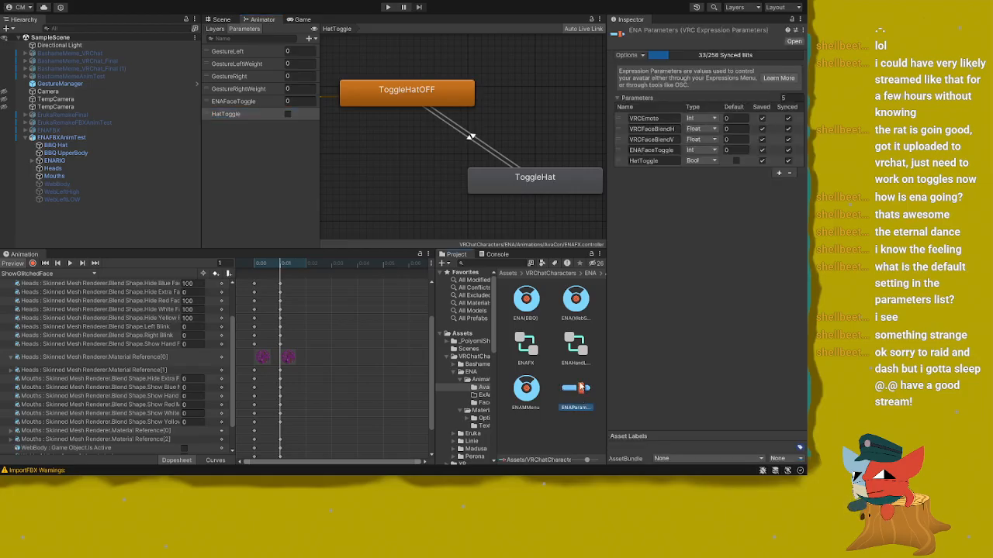
Step: Re-enter the boolean parameter's name as HatToggle in the ENA expression parameters asset and check the entry against the ToggleHatOFF state's controller
left_click(674, 163)
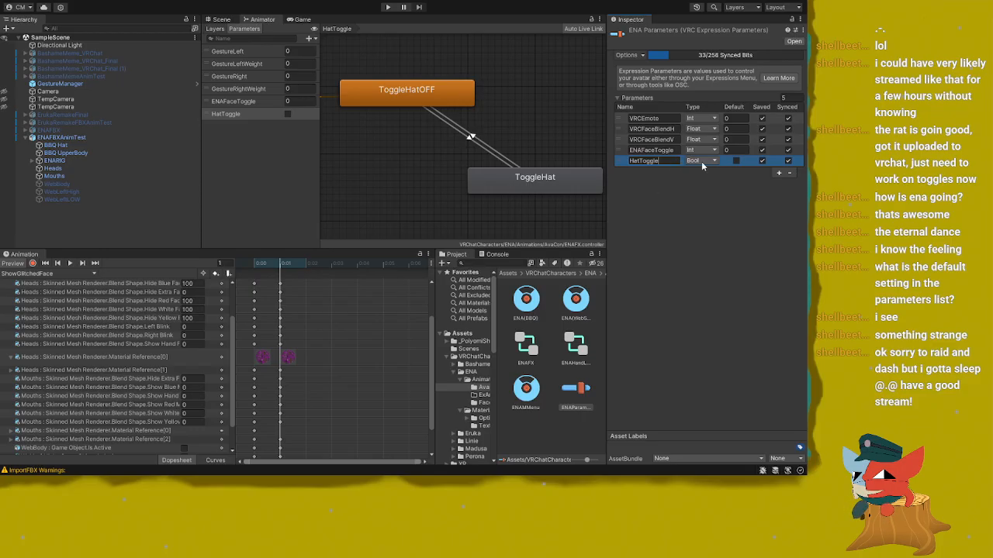
key("BackSpace")
key("BackSpace")
key("BackSpace")
key("BackSpace")
key("BackSpace")
key("BackSpace")
key("BackSpace")
type("tToggle")
left_click(427, 91)
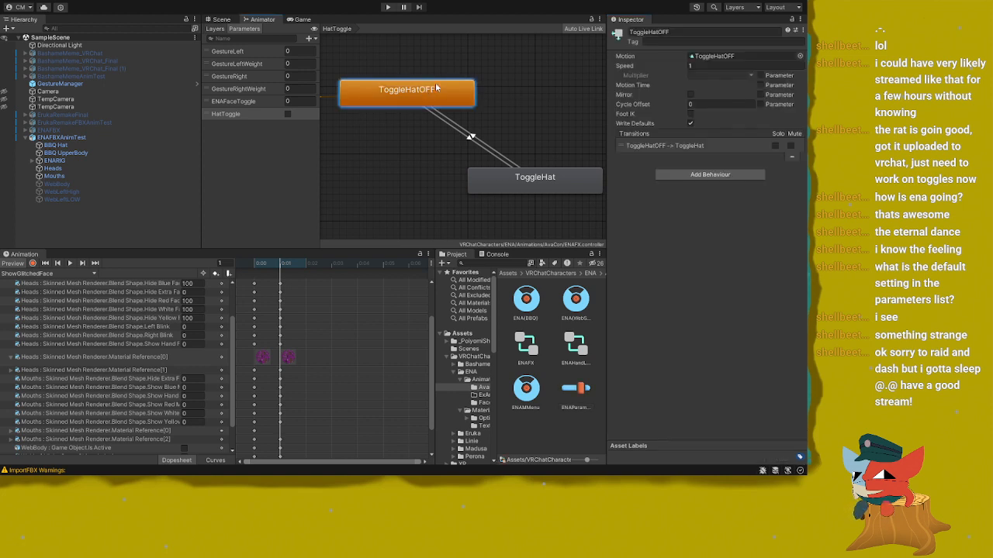
left_click(576, 389)
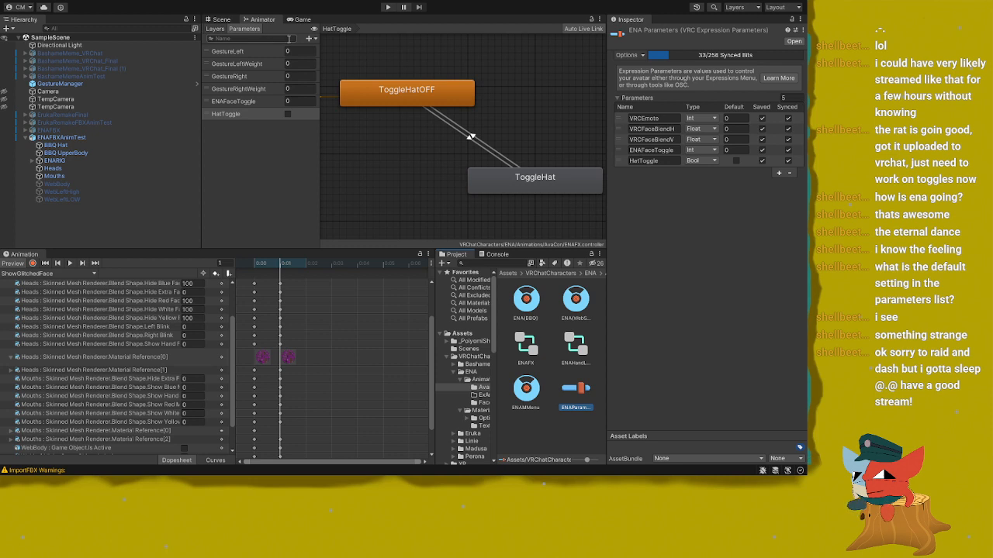
Step: Deactivate ENAFBXAnimTest in the scene, activate the ENAFBX avatar and frame it in the scene view
left_click(73, 37)
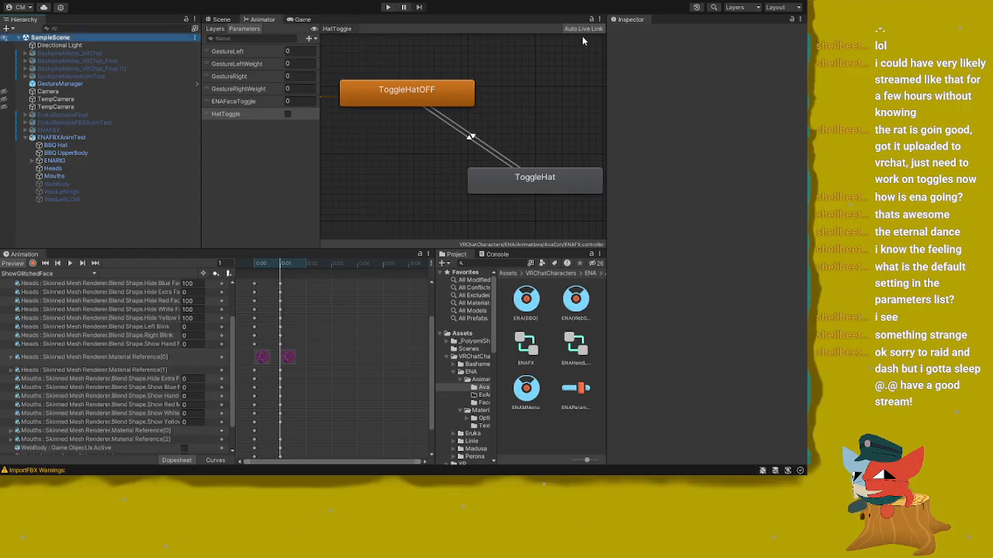
left_click(70, 137)
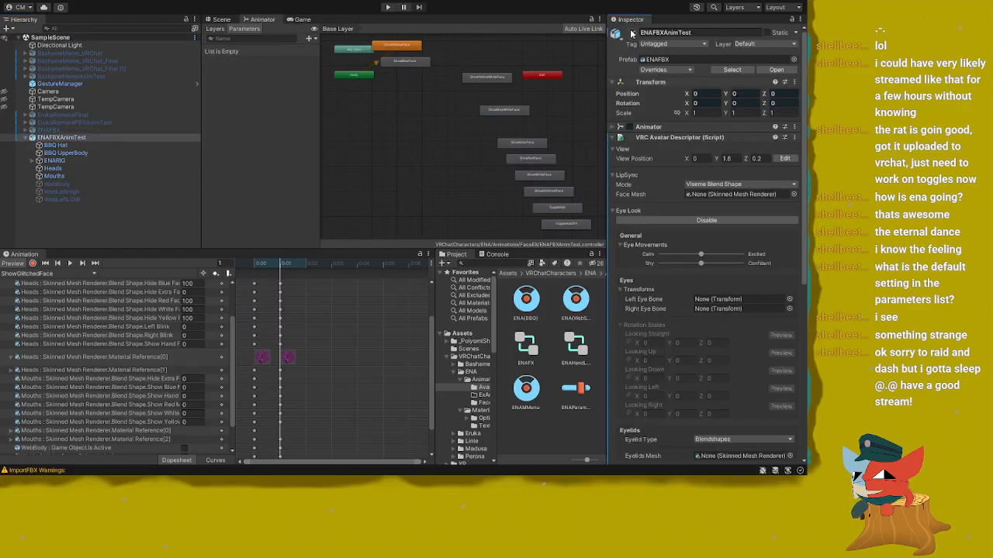
left_click(633, 33)
left_click(49, 130)
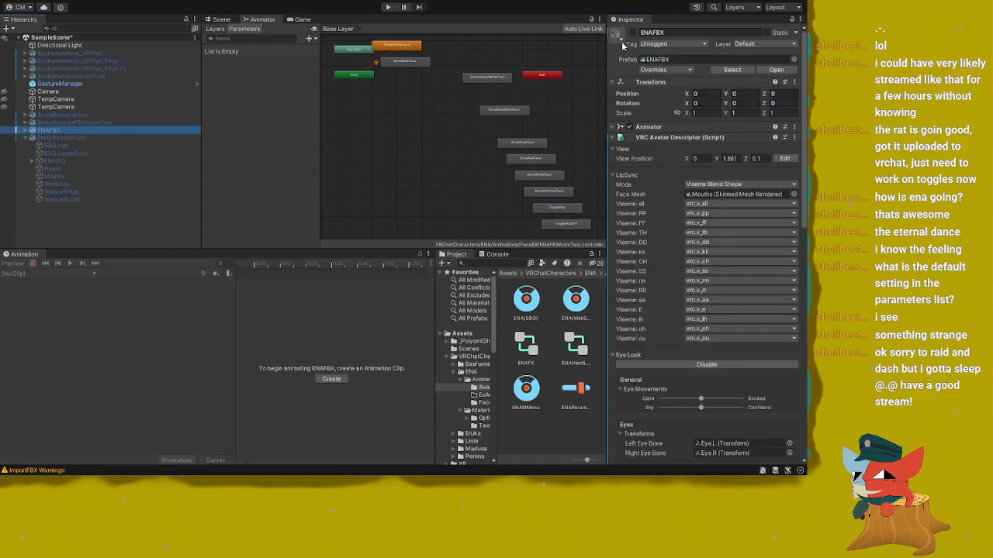
left_click(217, 21)
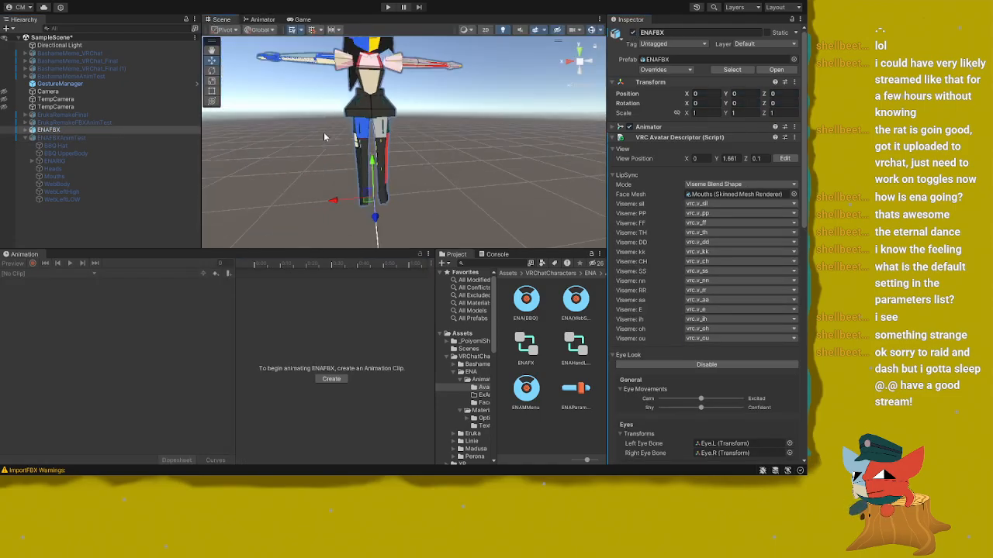
key("f")
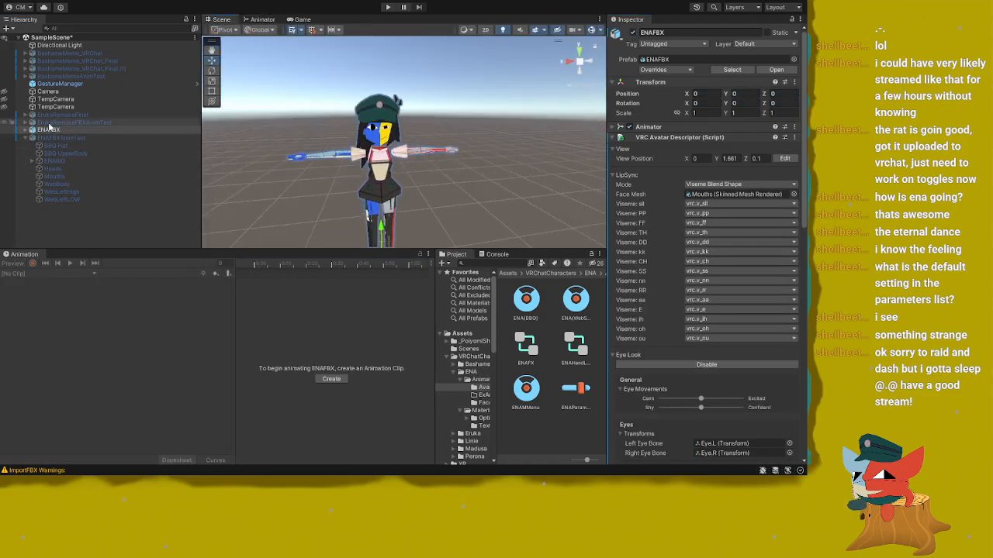
left_click(49, 128)
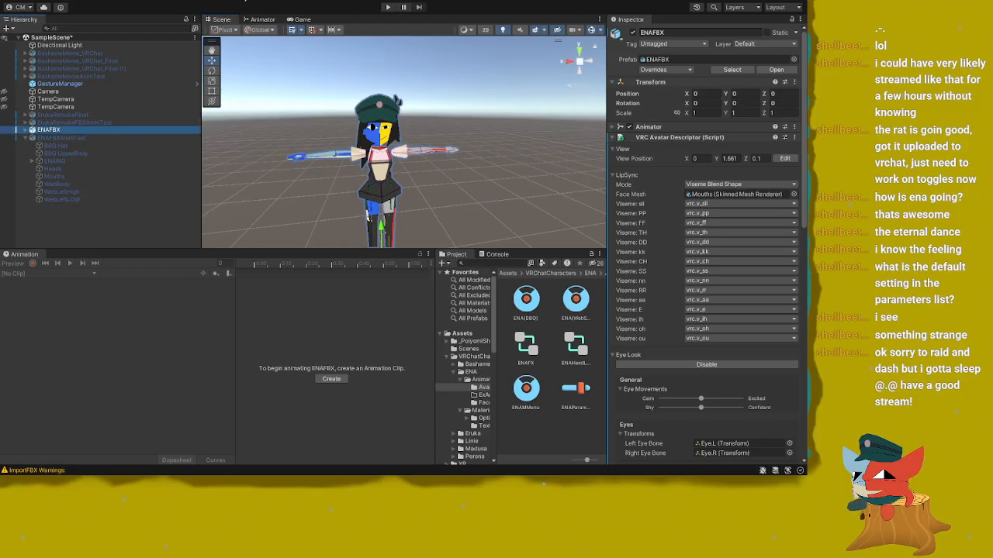
left_click(248, 23)
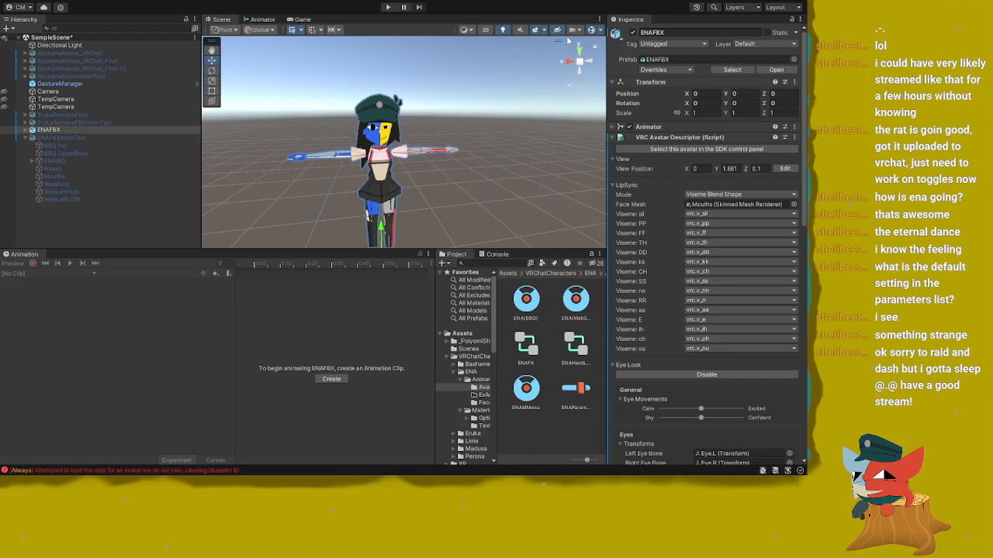
left_click(54, 129)
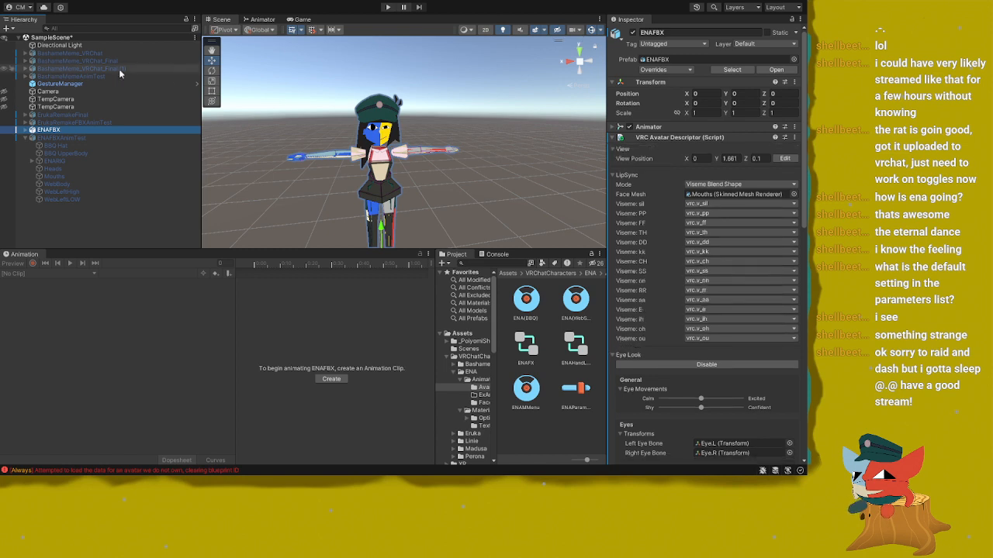
left_click(88, 40)
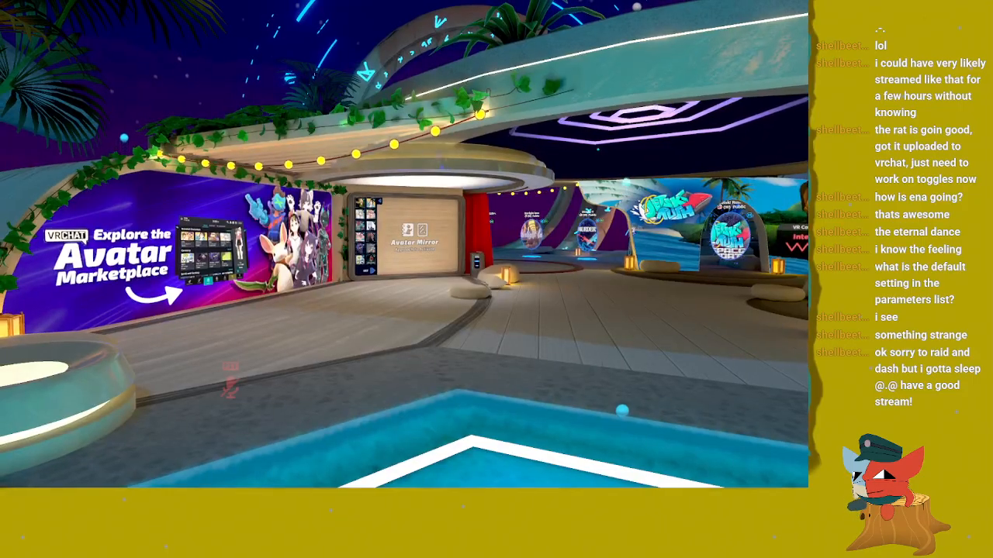
Step: In VRChat, walk to the avatar mirror in the home world and examine ENA's face up close
key("w")
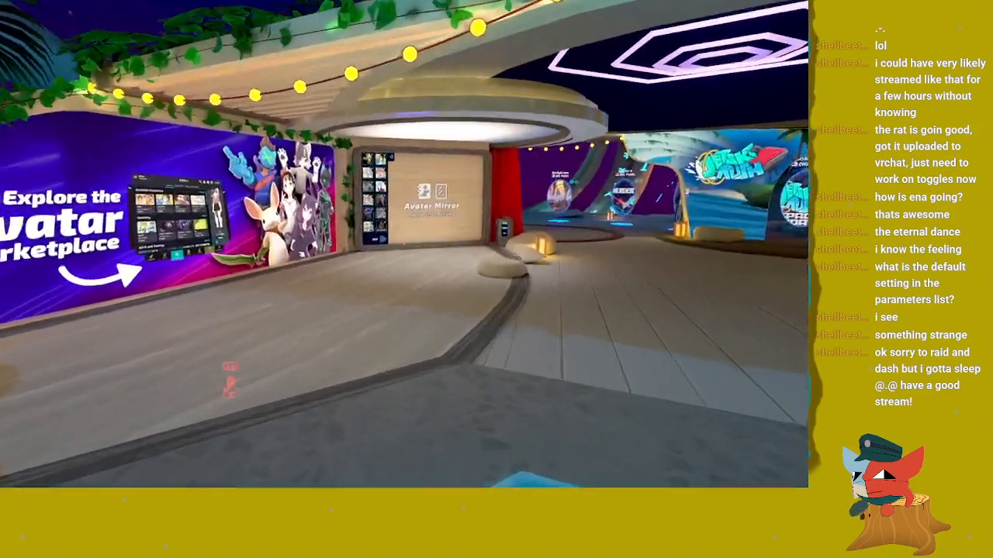
key("w")
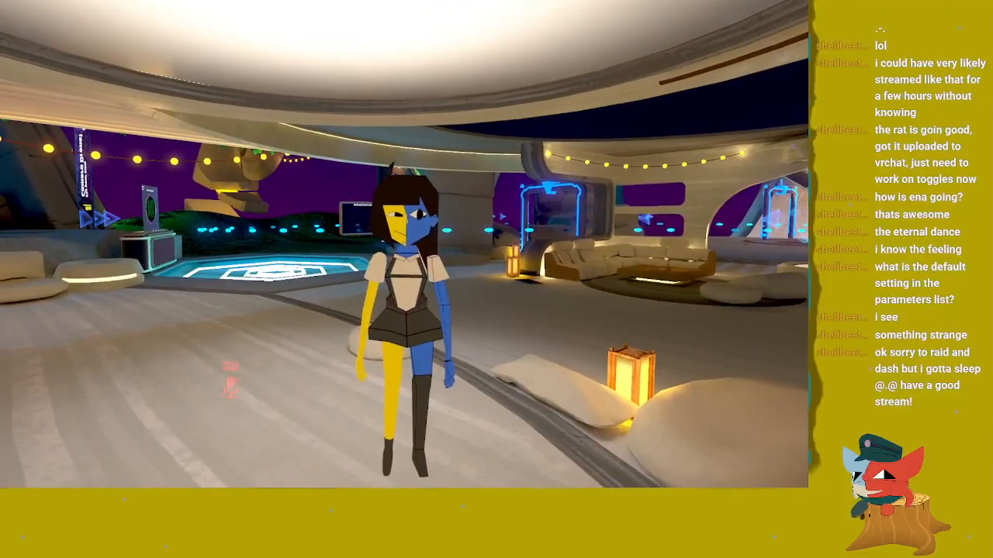
key("w")
key("w")
key("w")
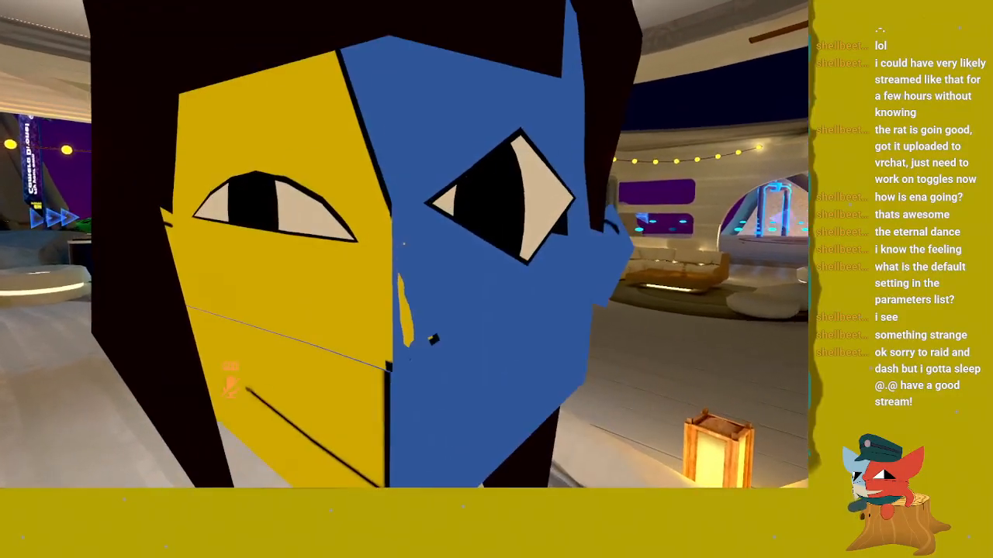
key("s")
key("w")
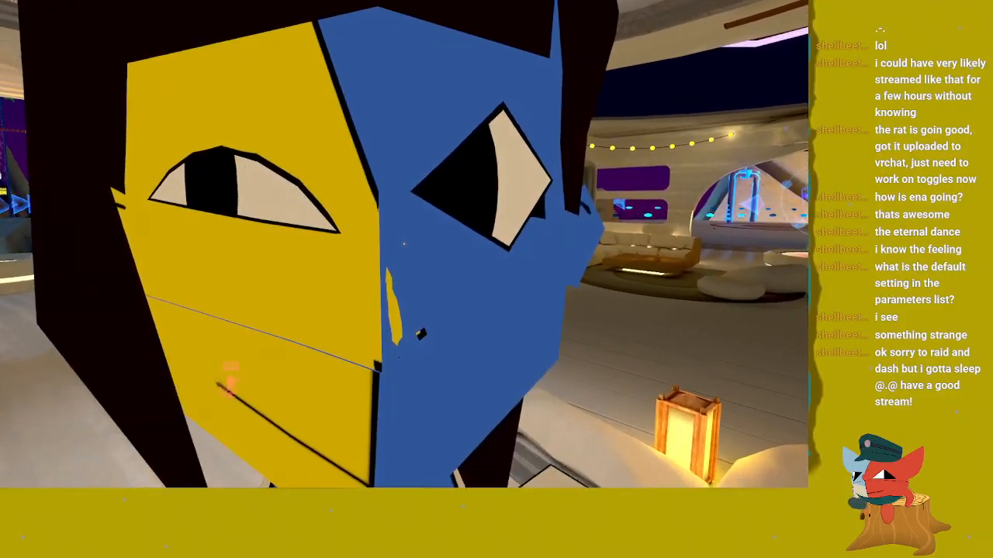
key("s")
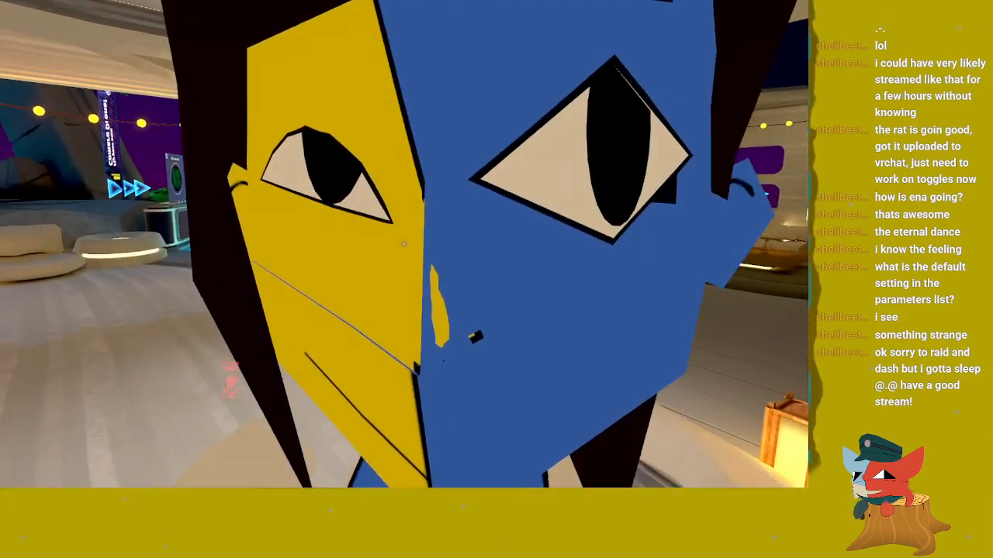
Step: Open the ENA Web Series Toggles and test White Face (YellowSide), White Face (Blue Side) and Grey Face in the mirror
key("s")
key("r")
left_click(492, 324)
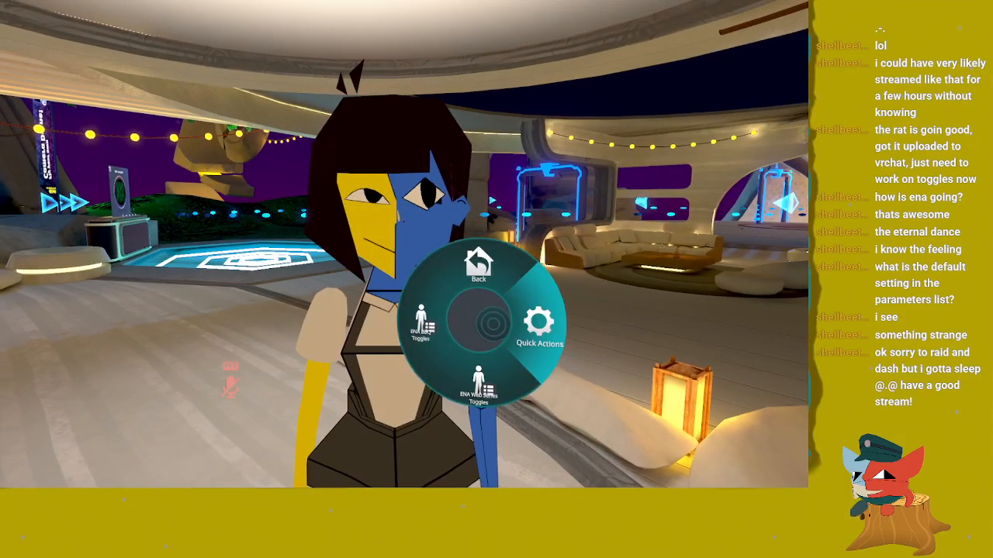
left_click(479, 384)
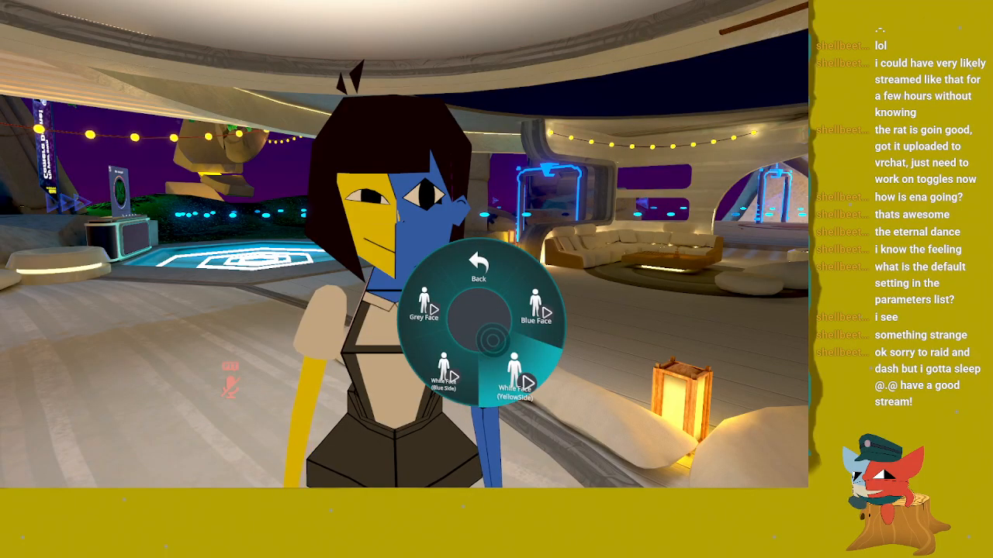
left_click(501, 313)
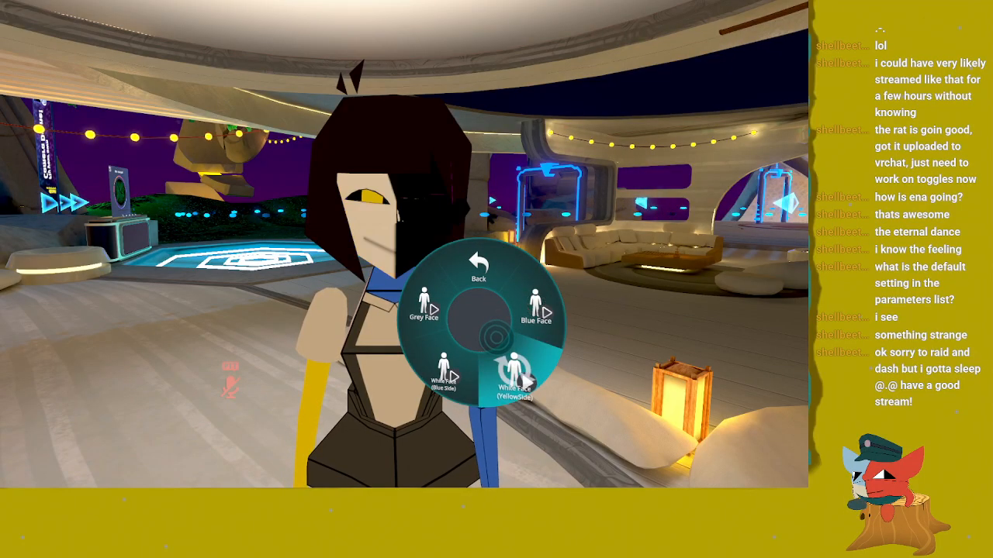
left_click(497, 337)
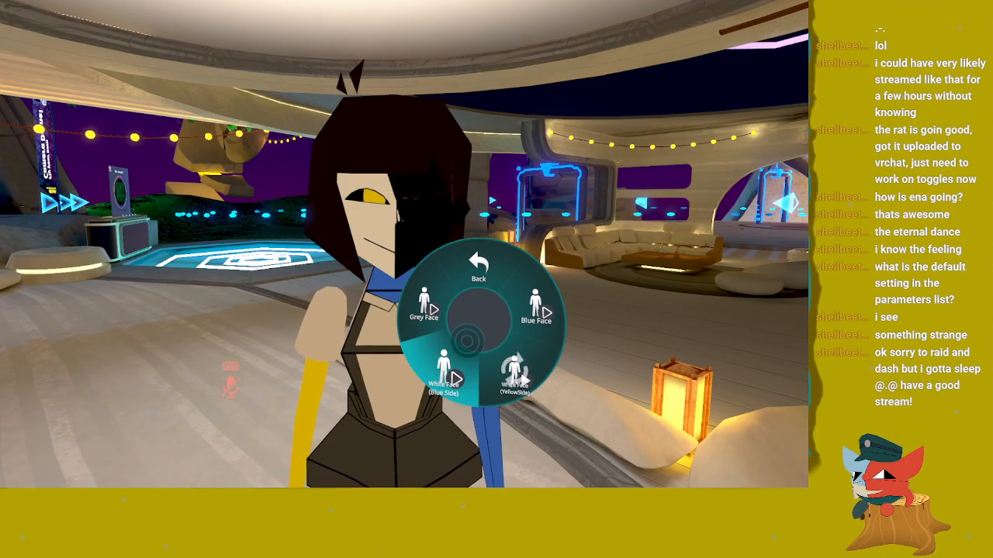
left_click(468, 340)
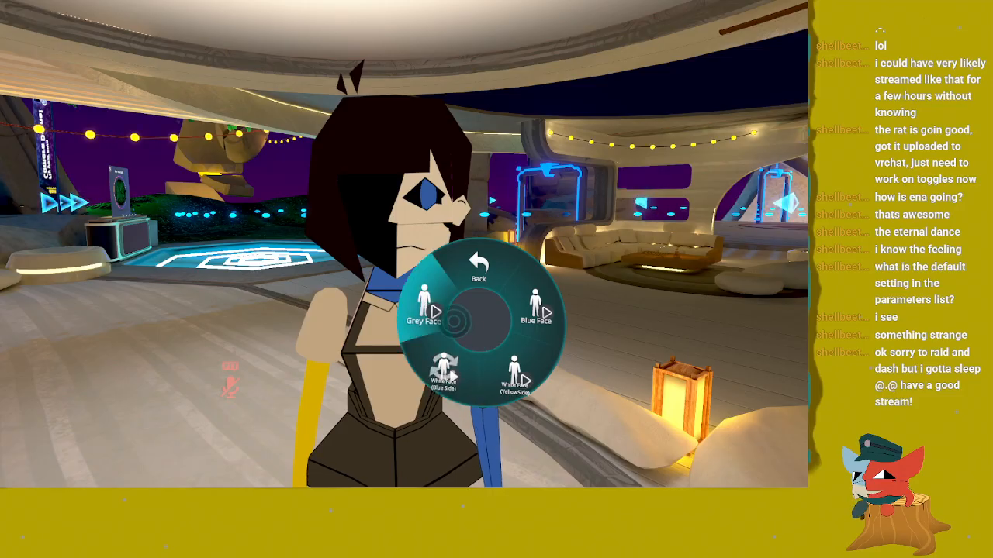
left_click(455, 319)
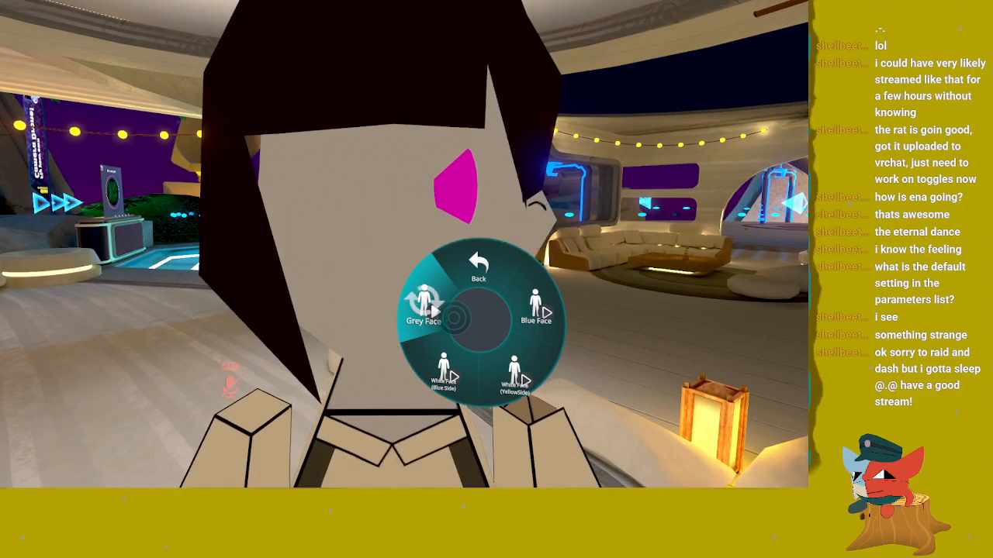
Step: Examine the grey face in the mirror with the action menu closed, and reopen the menu to turn Grey Face off
key("r")
key("s")
key("w")
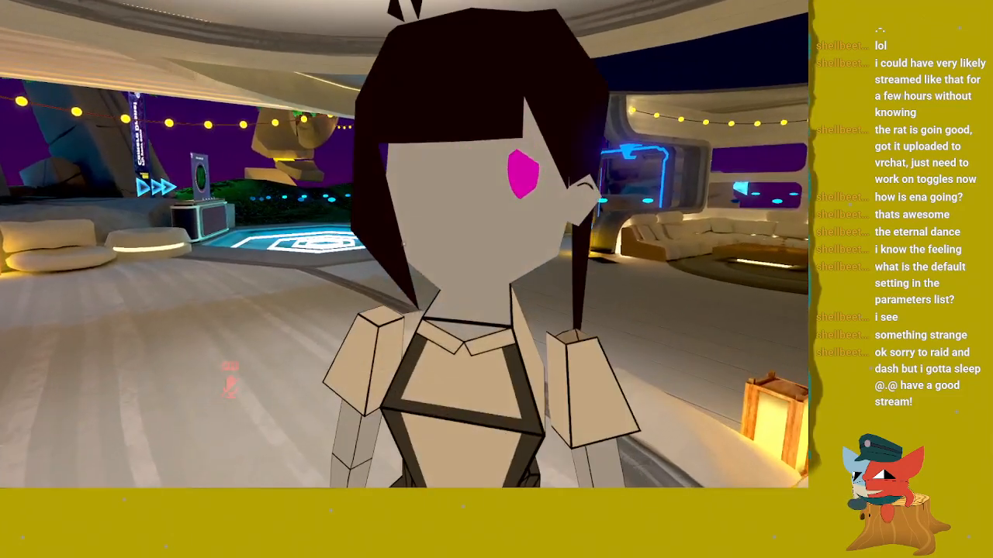
key("r")
left_click(424, 311)
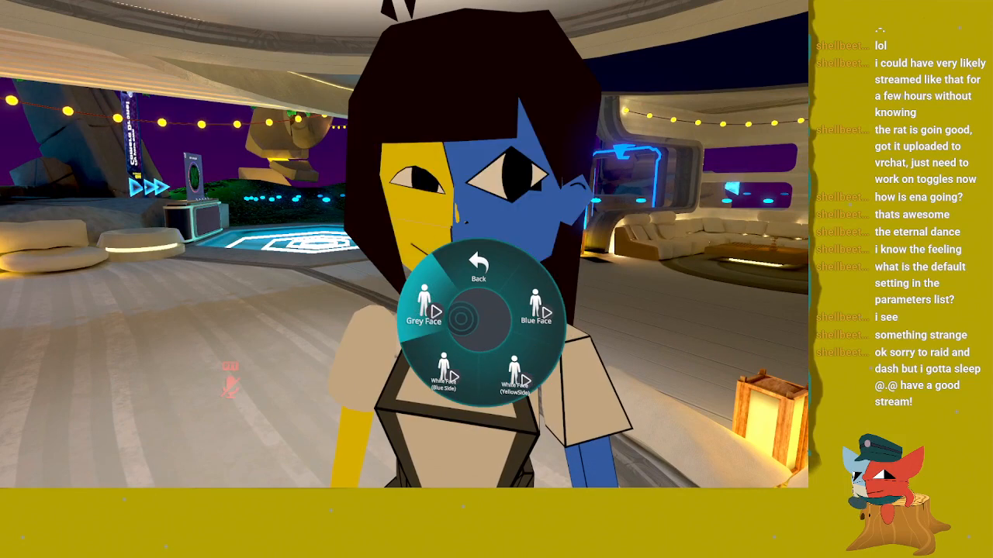
left_click(425, 310)
left_click(424, 310)
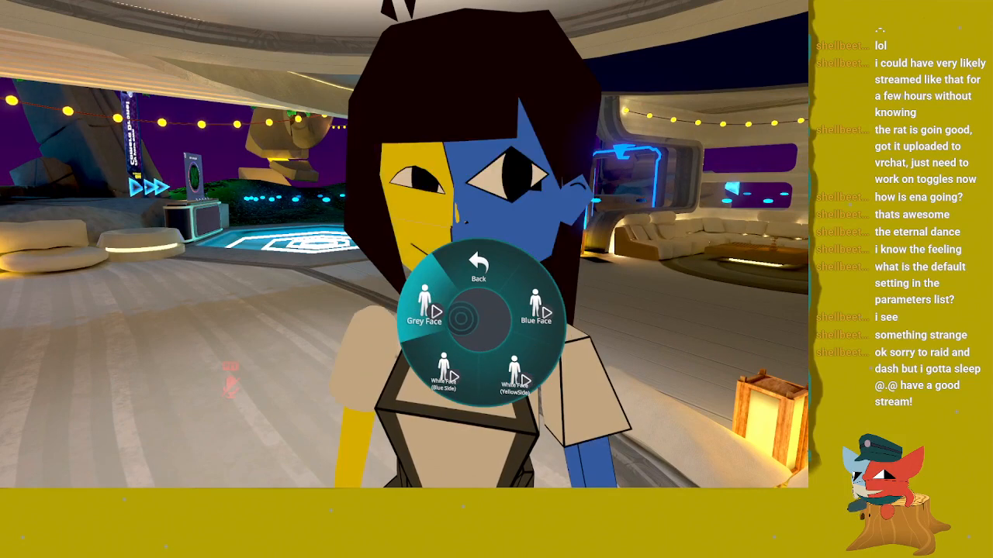
left_click(424, 310)
left_click(424, 310)
Step: Try both White Face toggles briefly, and switch Grey Face on and off repeatedly to check how it responds
left_click(444, 371)
left_click(444, 371)
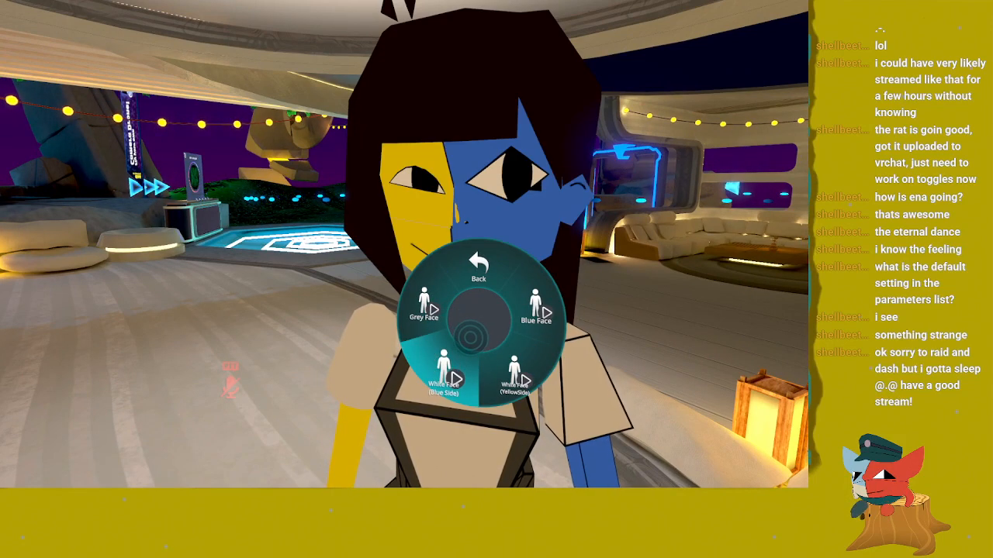
left_click(489, 341)
left_click(489, 341)
left_click(455, 317)
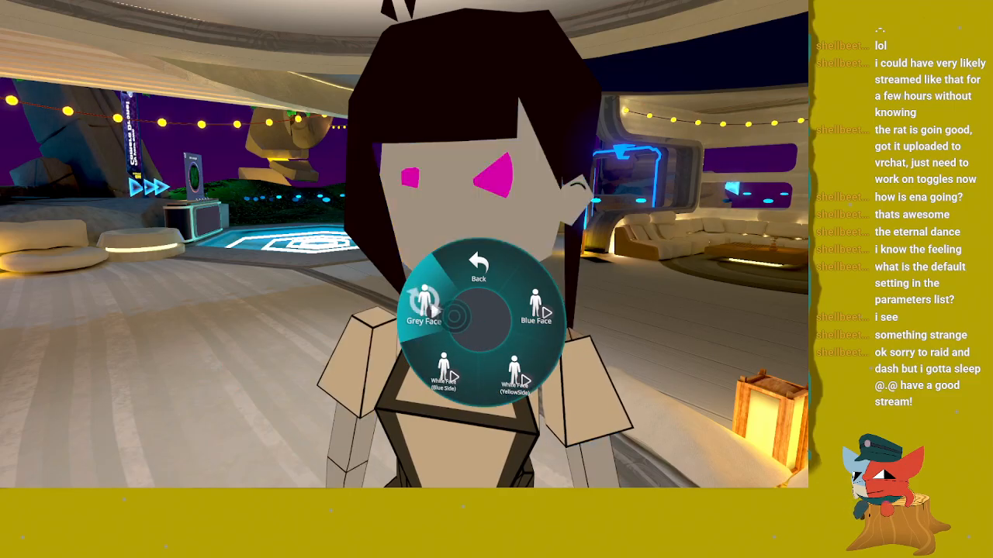
left_click(455, 315)
left_click(455, 316)
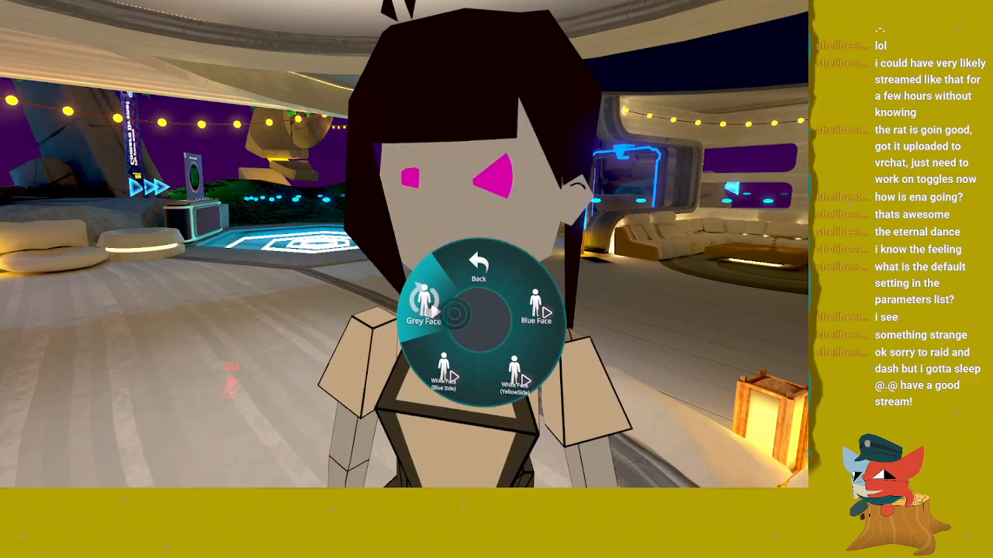
left_click(455, 315)
left_click(455, 315)
left_click(455, 315)
left_click(455, 314)
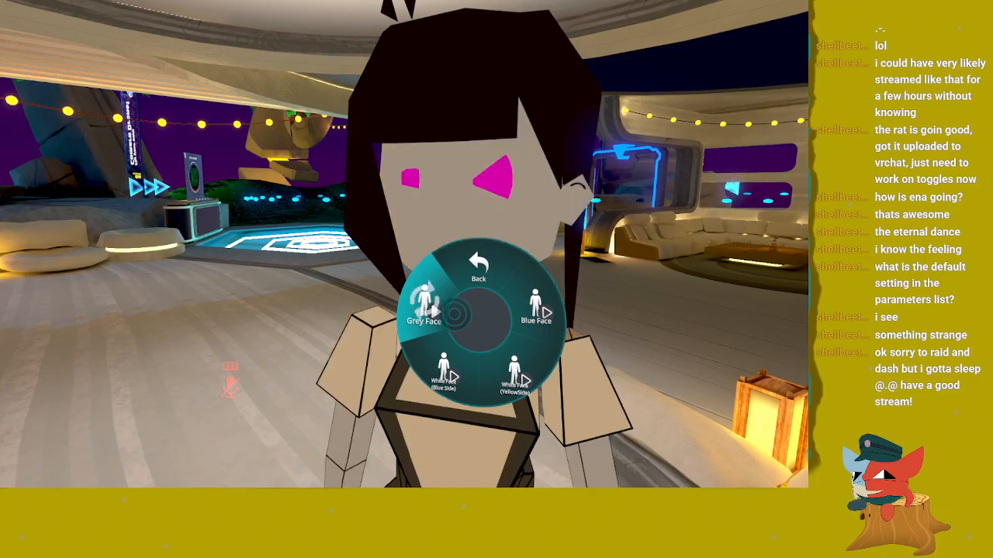
left_click(455, 313)
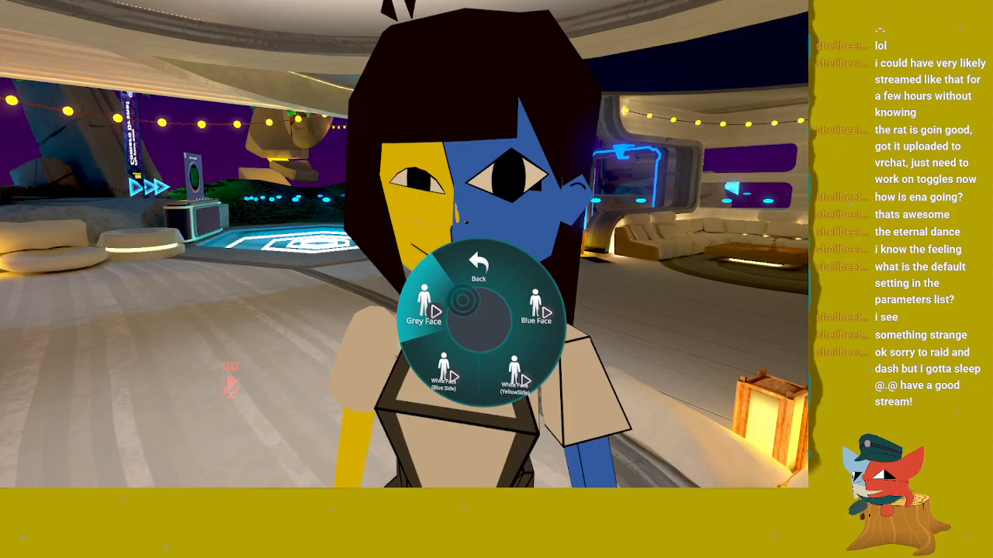
Step: Alternate between White Face (Blue Side), Grey Face and White Face (YellowSide), turning each back off to compare with the default face
left_click(445, 363)
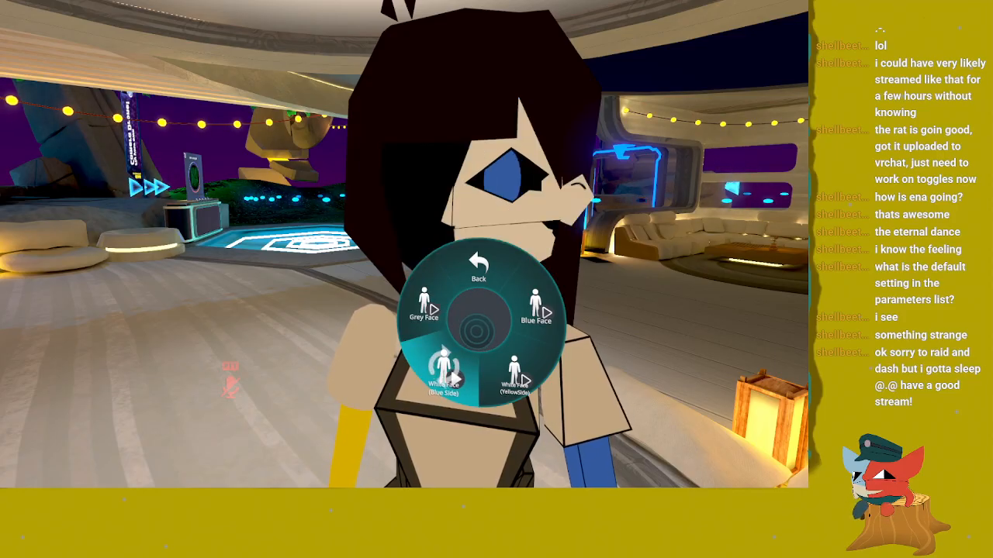
left_click(477, 331)
left_click(471, 334)
left_click(462, 311)
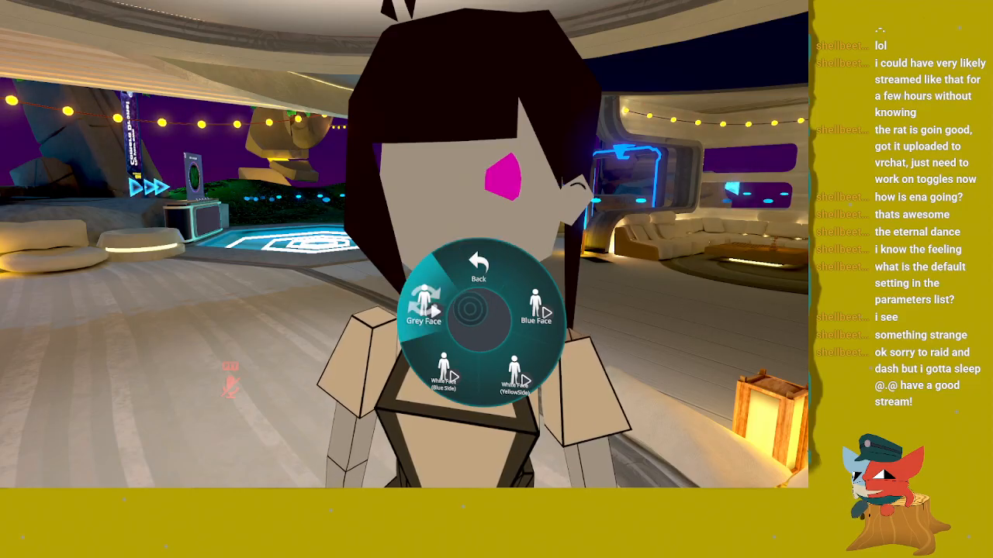
left_click(446, 371)
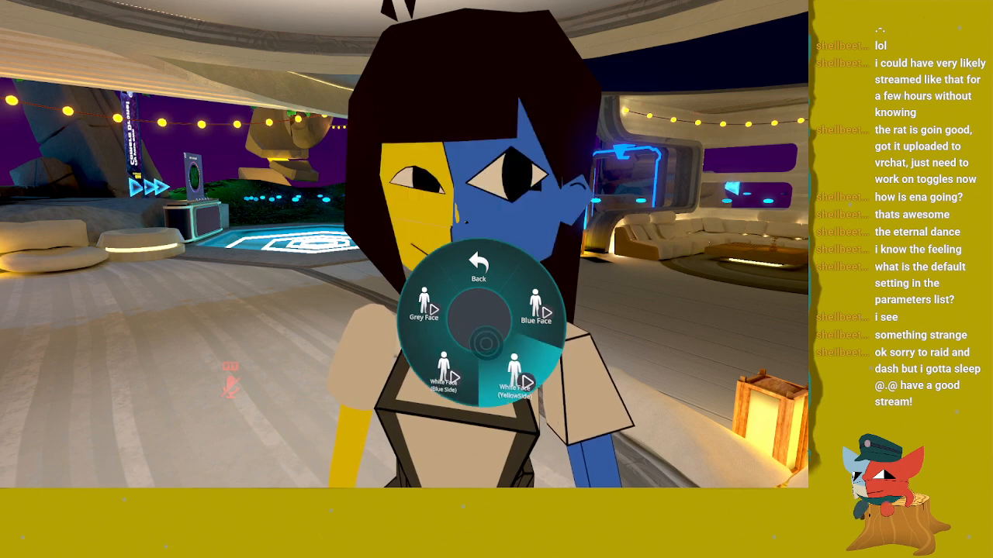
left_click(497, 337)
left_click(500, 316)
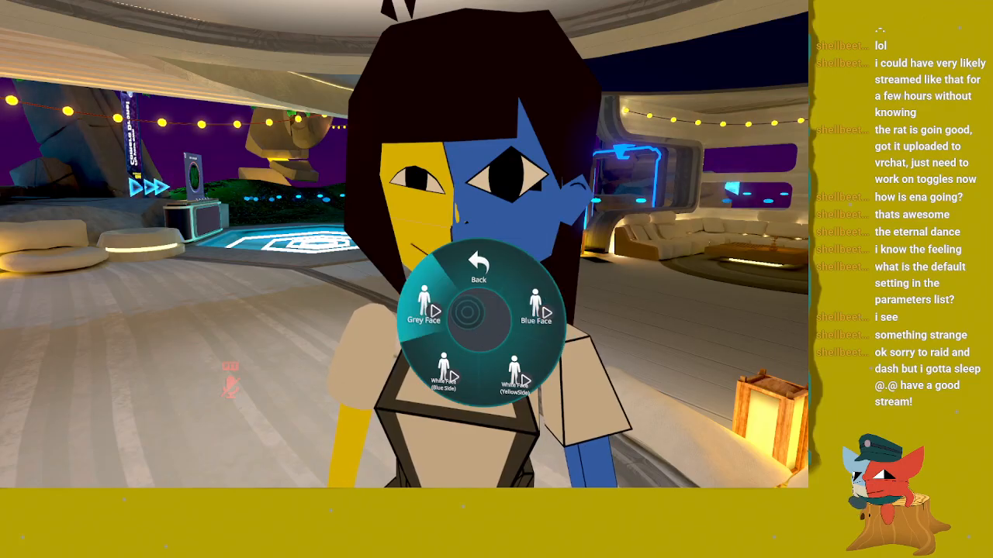
Step: Switch Grey Face on and off again to compare it with the default face in the mirror
left_click(424, 307)
left_click(424, 306)
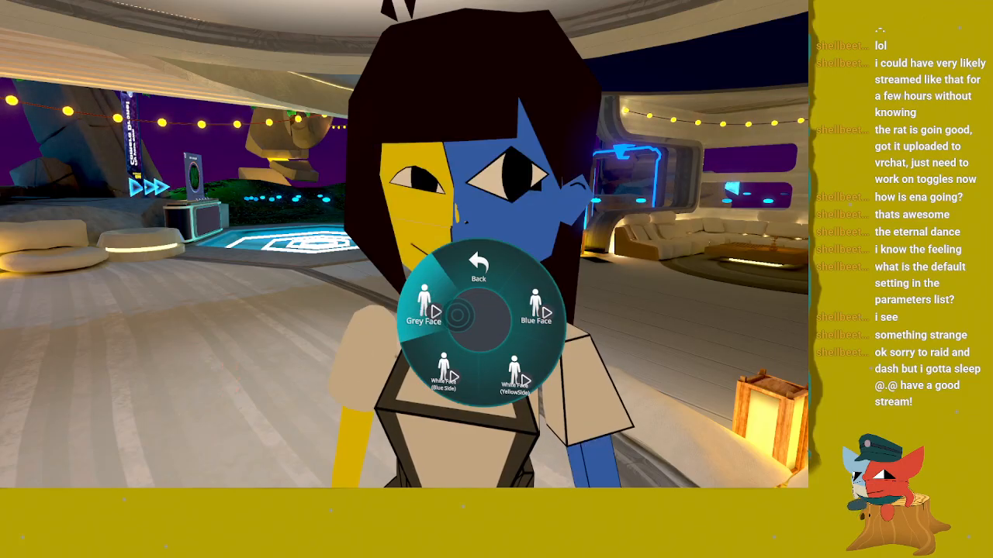
left_click(424, 307)
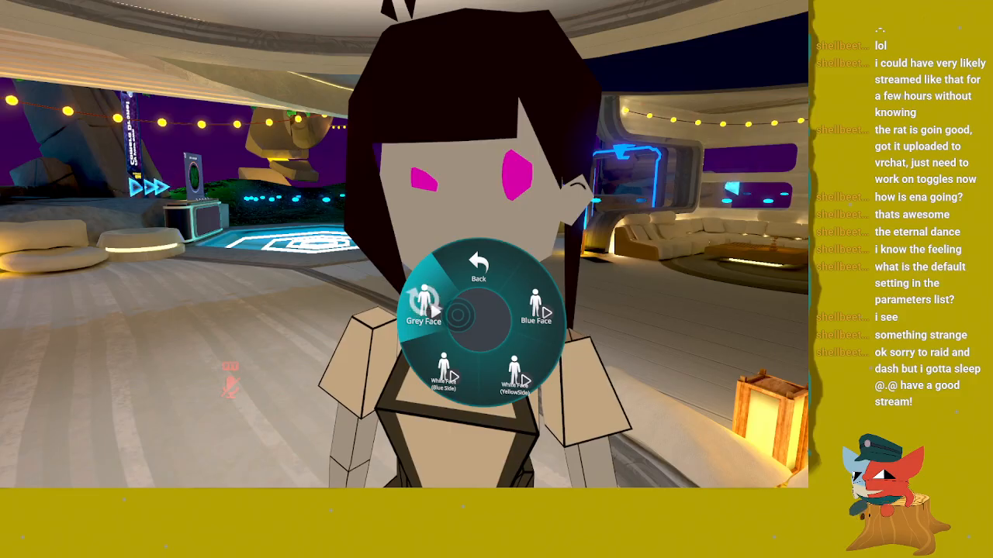
left_click(458, 315)
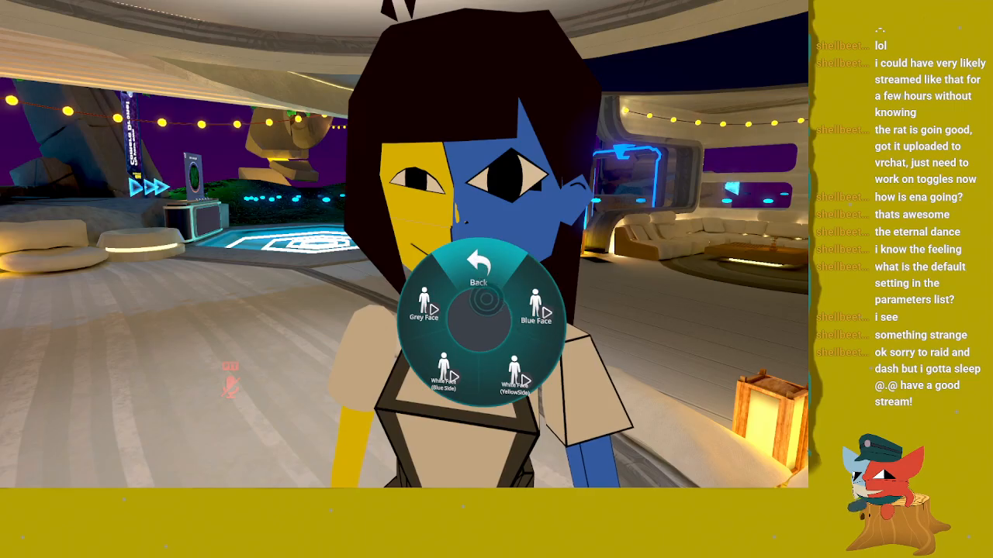
Step: Open the ENA BBQ Toggles and test Red Face, White Face and Glitched Face in turn, finishing with Glitched Face off
left_click(482, 299)
left_click(435, 318)
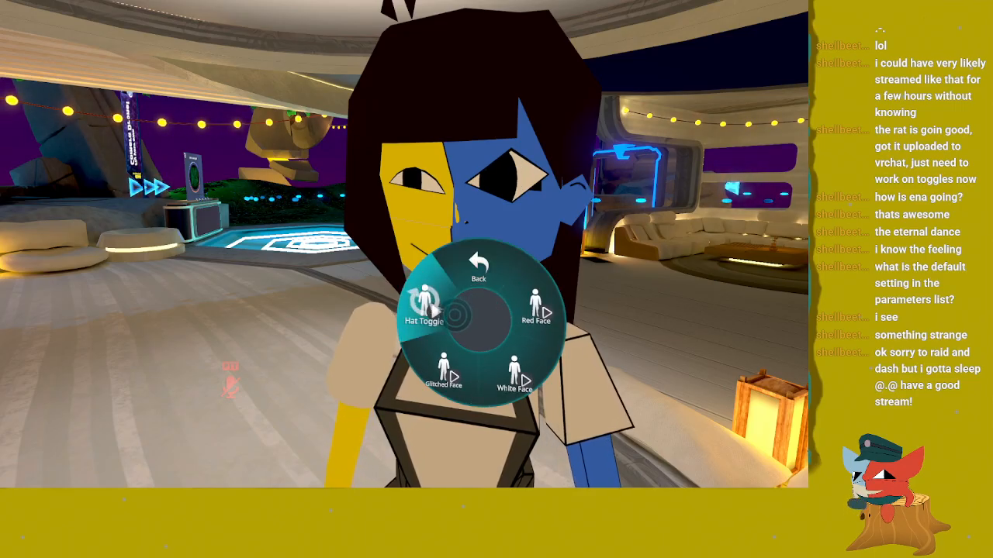
left_click(502, 314)
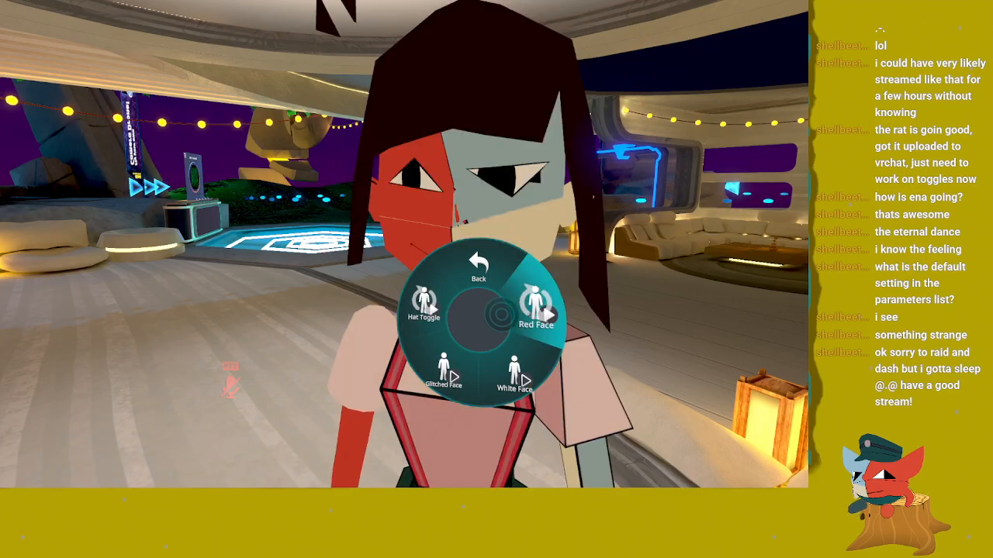
left_click(500, 332)
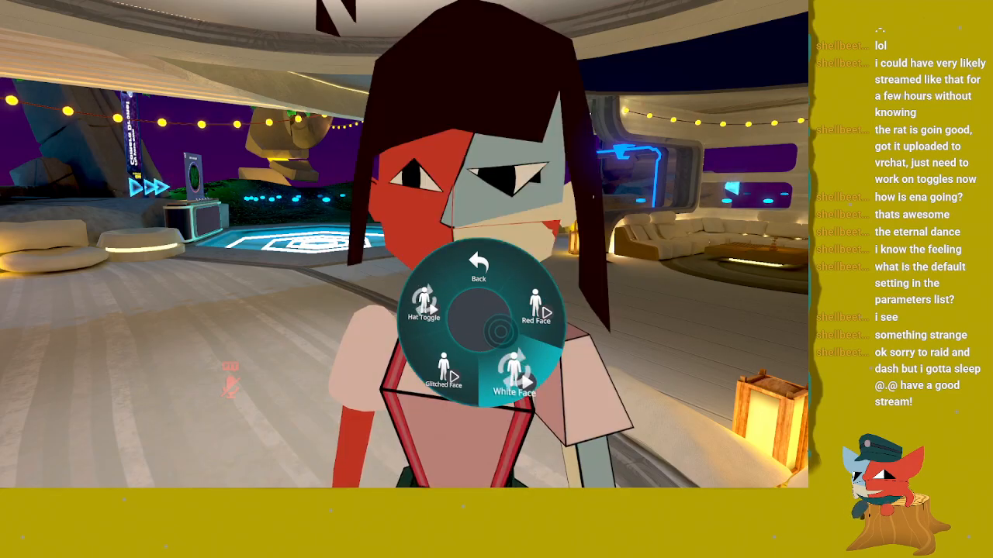
left_click(500, 333)
left_click(485, 340)
left_click(473, 343)
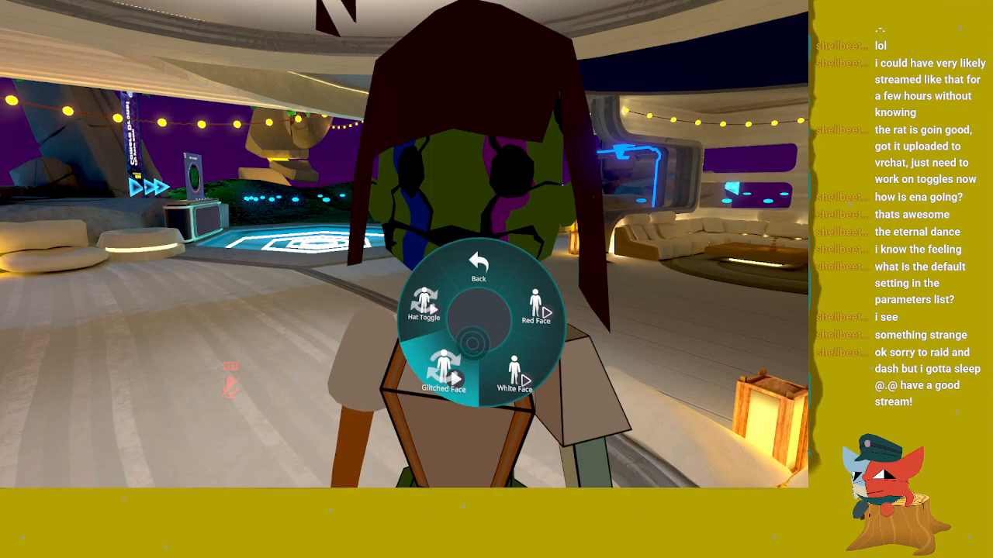
left_click(471, 341)
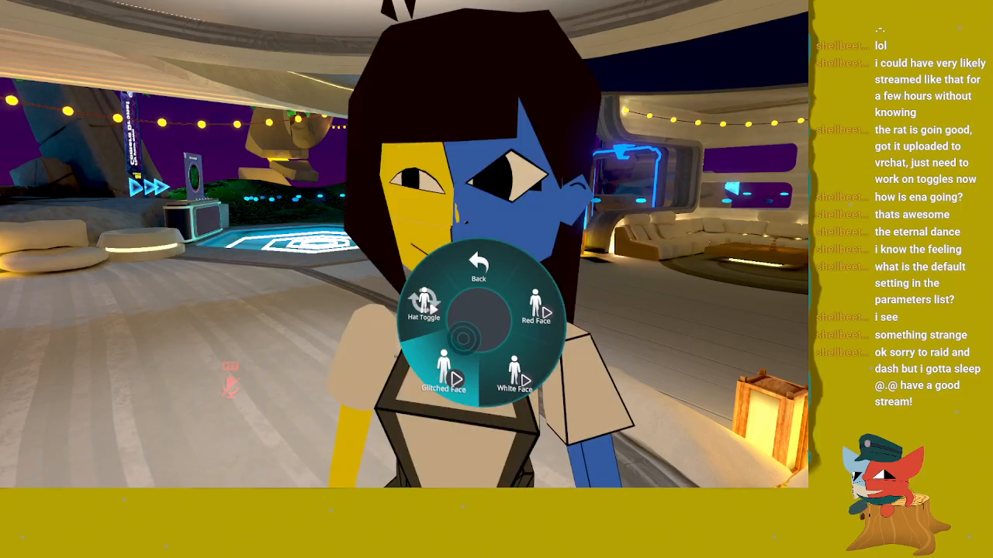
Step: Turn Glitched Face on and examine it in the mirror from several distances with the action menu closed
left_click(473, 339)
key("r")
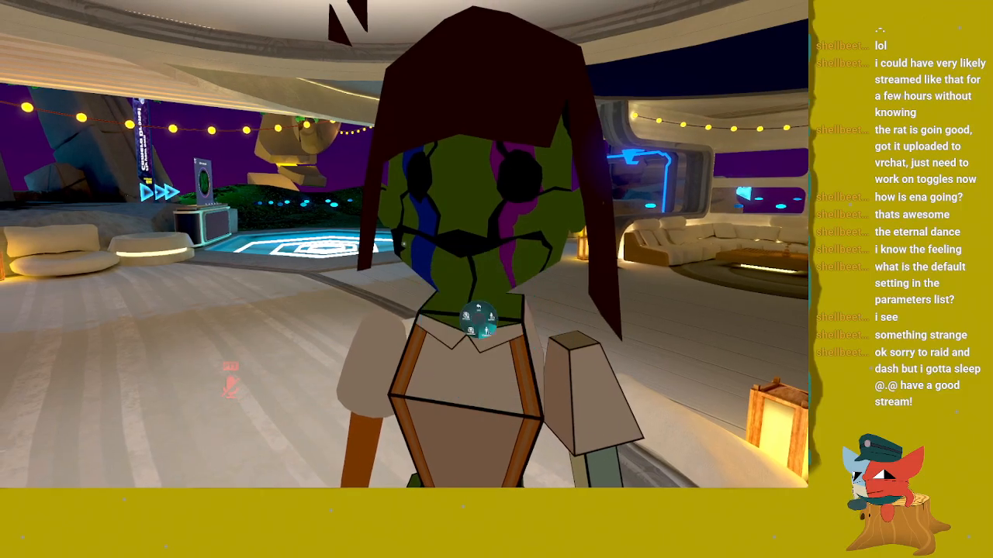
key("w")
key("s")
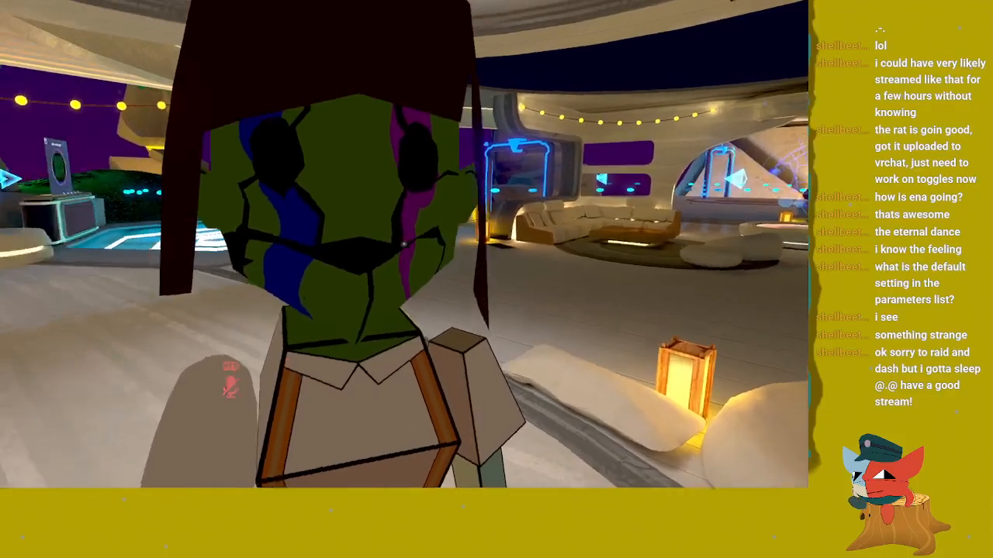
key("w")
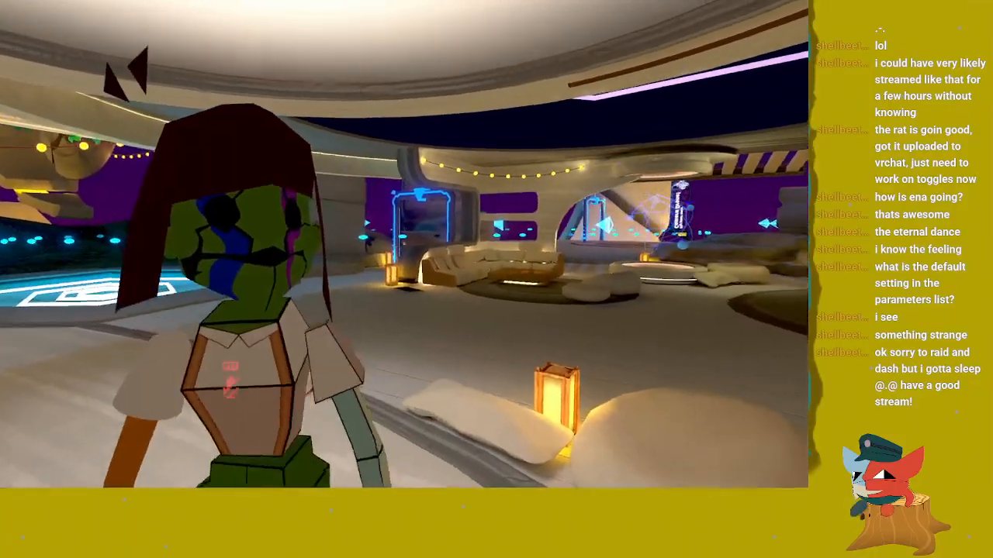
Step: Reopen the action menu and change the avatar from Glitched Face to Red Face
key("r")
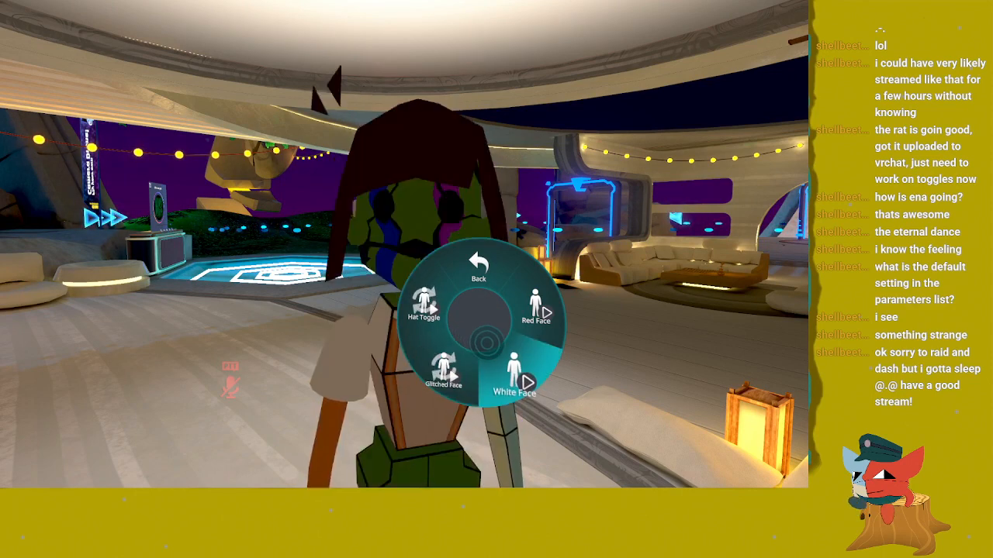
left_click(486, 343)
left_click(464, 338)
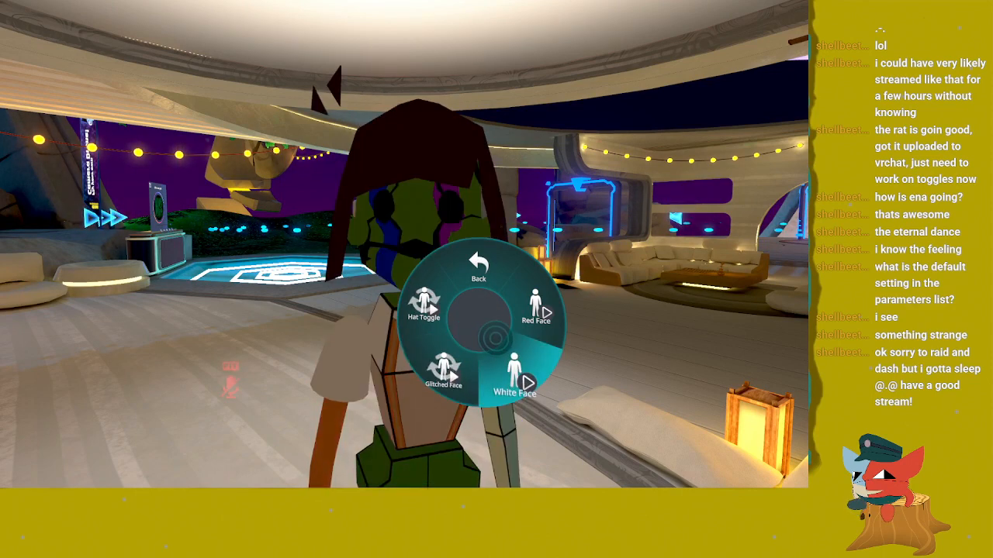
left_click(535, 308)
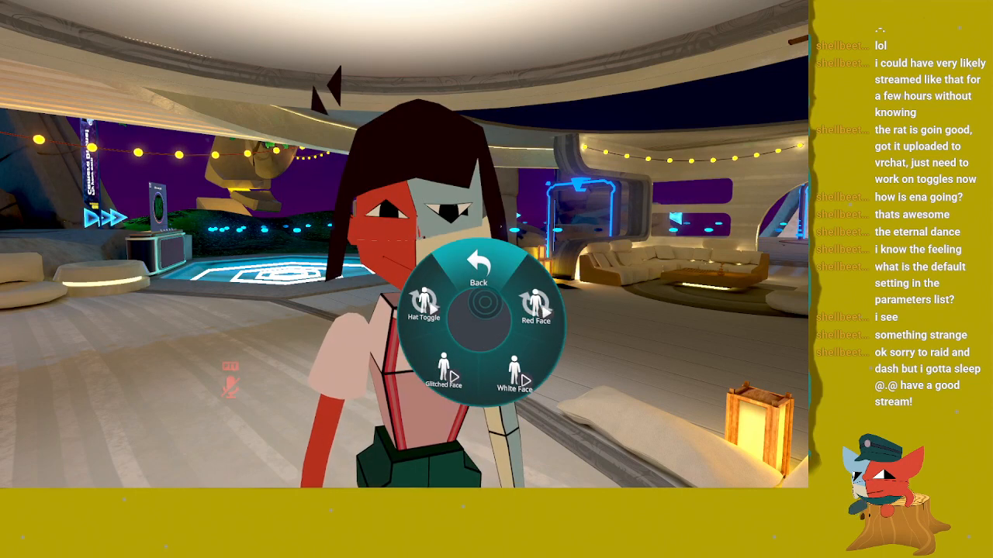
Step: Go to the ENA Web Series Toggles and test White Face (YellowSide), White Face (Blue Side) and Grey Face
left_click(478, 267)
left_click(478, 378)
left_click(514, 382)
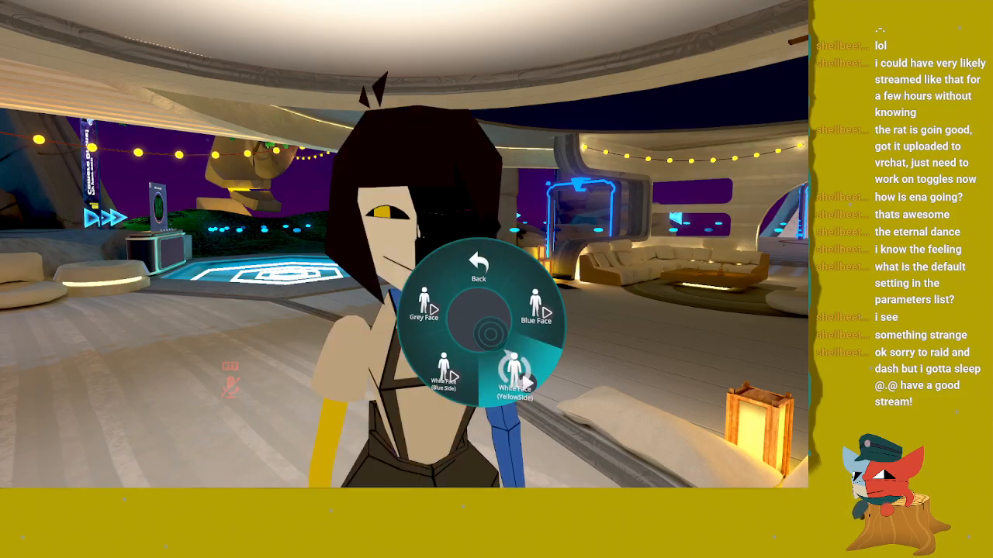
left_click(503, 319)
left_click(470, 339)
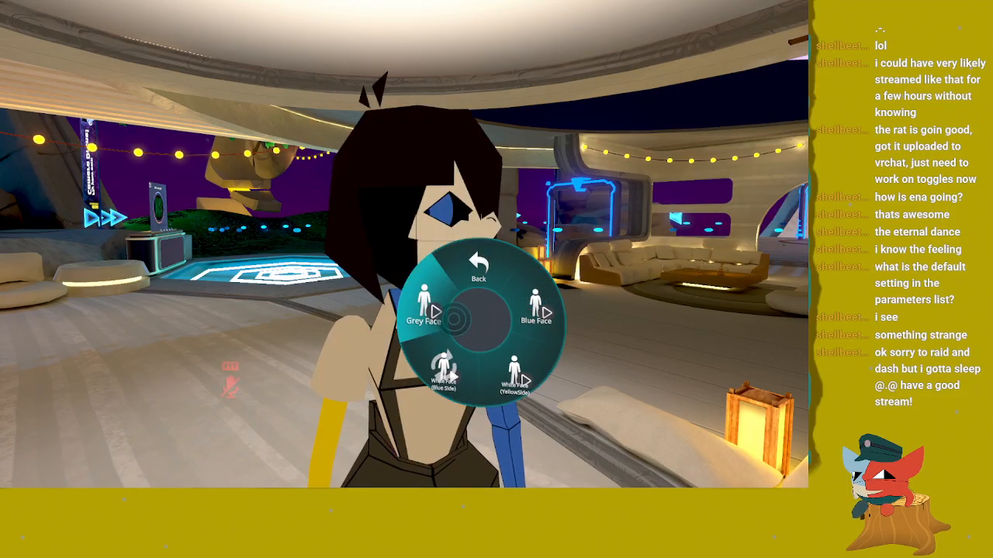
left_click(423, 311)
Step: Return to the ENA BBQ Toggles, enable Glitched Face and close the action menu
left_click(479, 268)
left_click(415, 325)
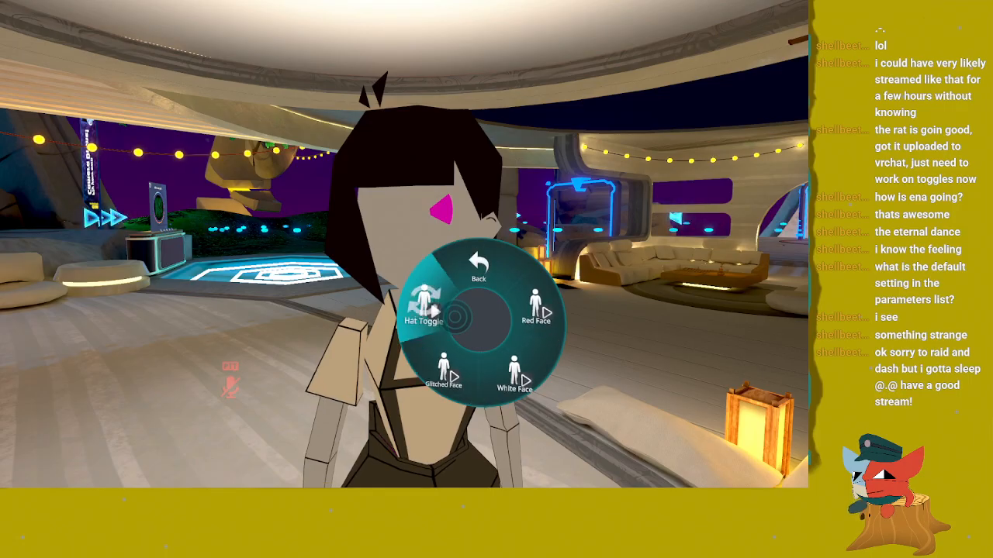
left_click(463, 341)
key("r")
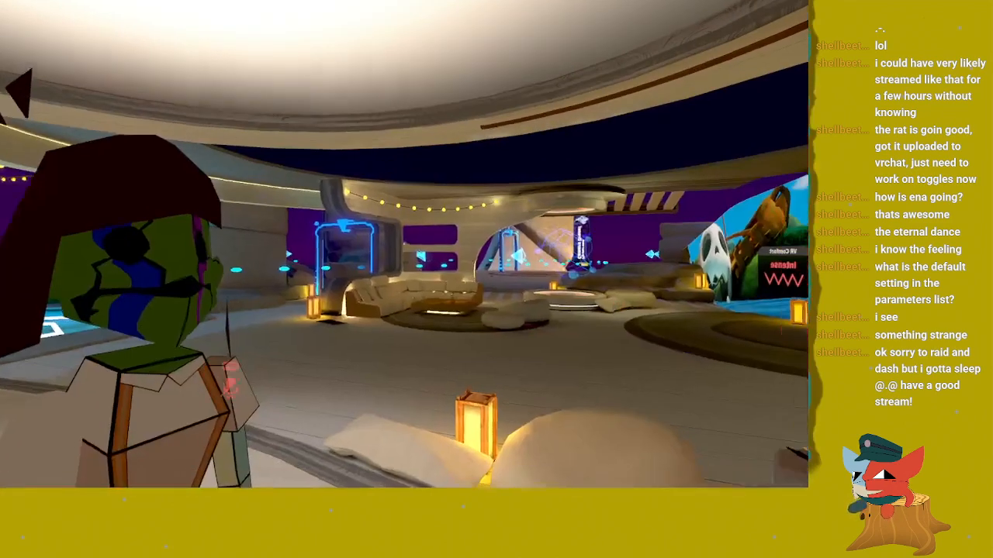
Step: Walk back and forth in front of the avatar mirror to examine the full glitched body and outfit
key("Escape")
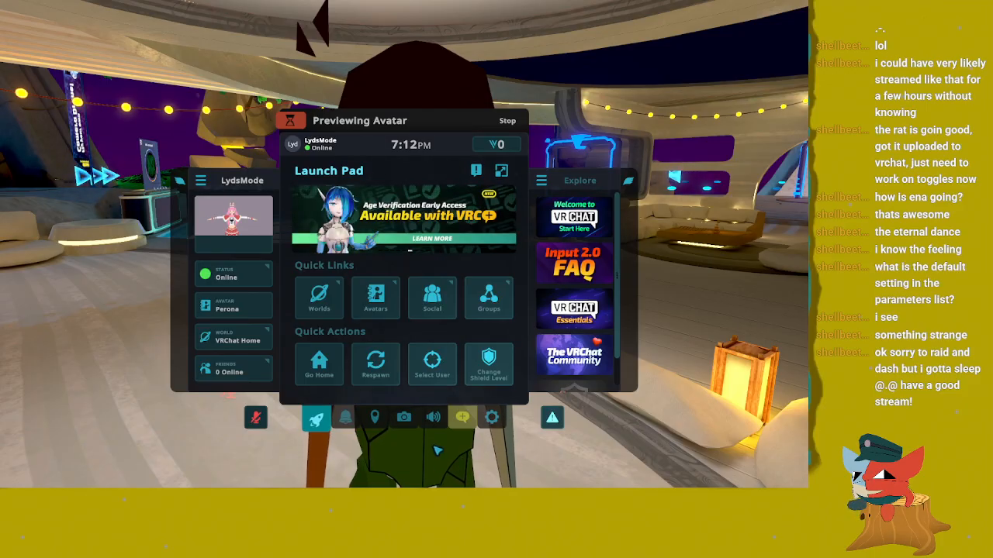
key("Escape")
key("s")
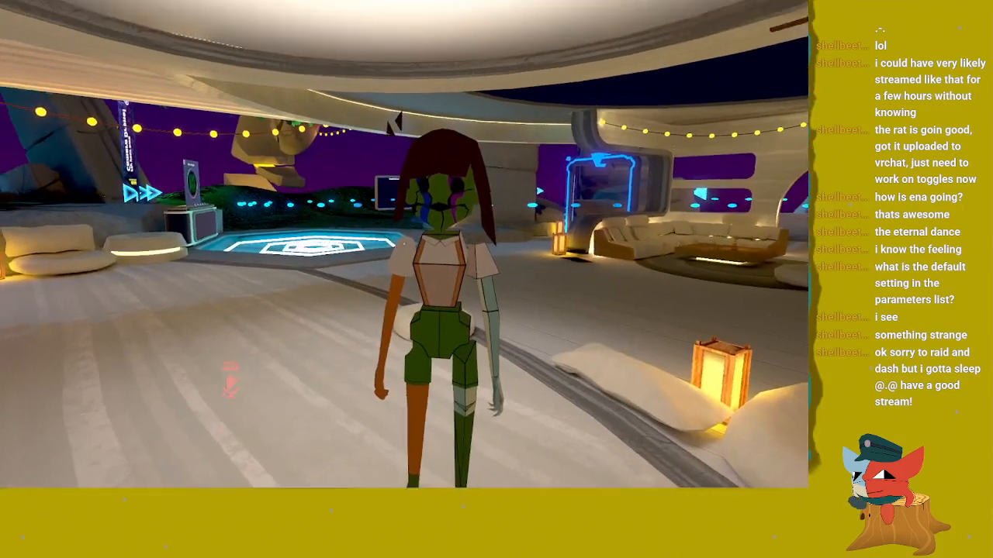
key("s")
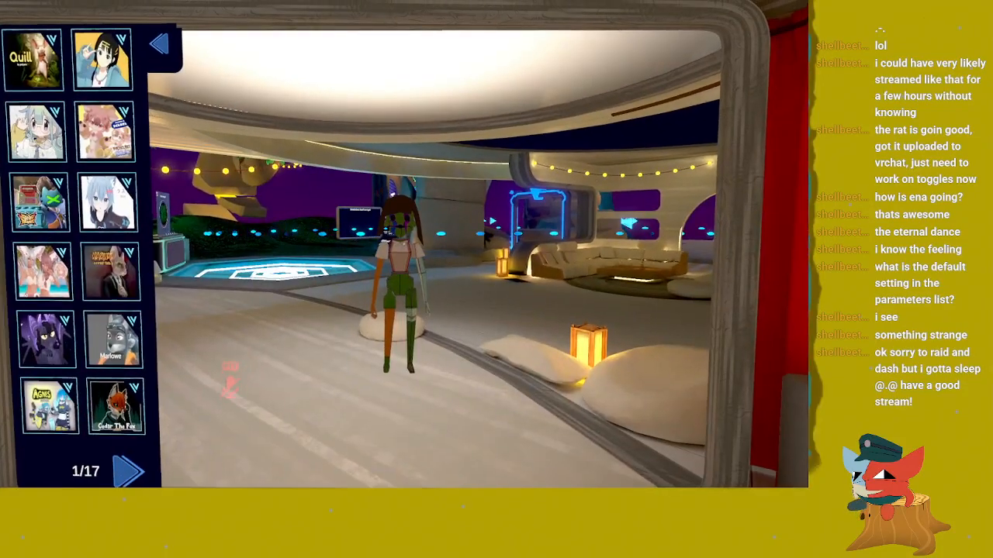
key("s")
key("w")
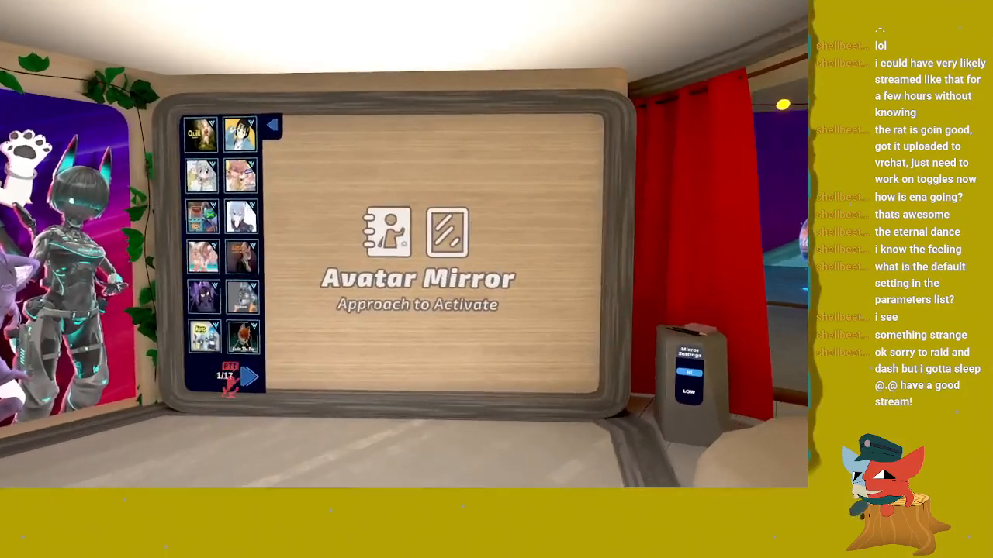
key("w")
key("s")
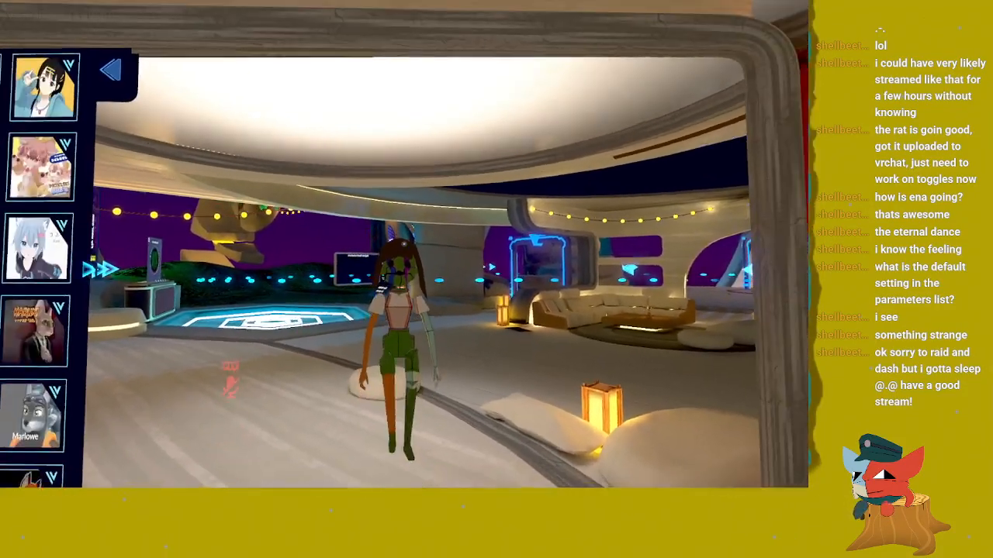
key("Escape")
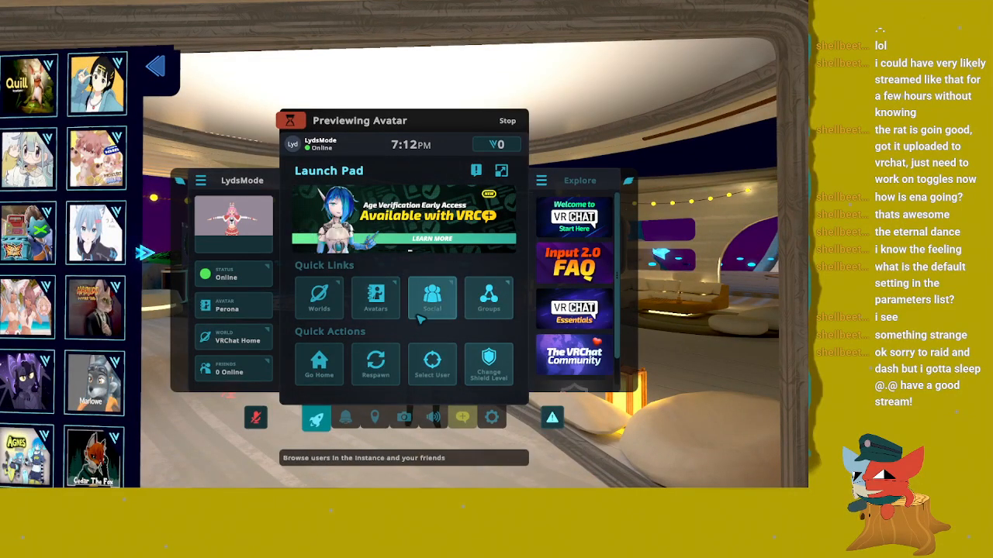
key("Escape")
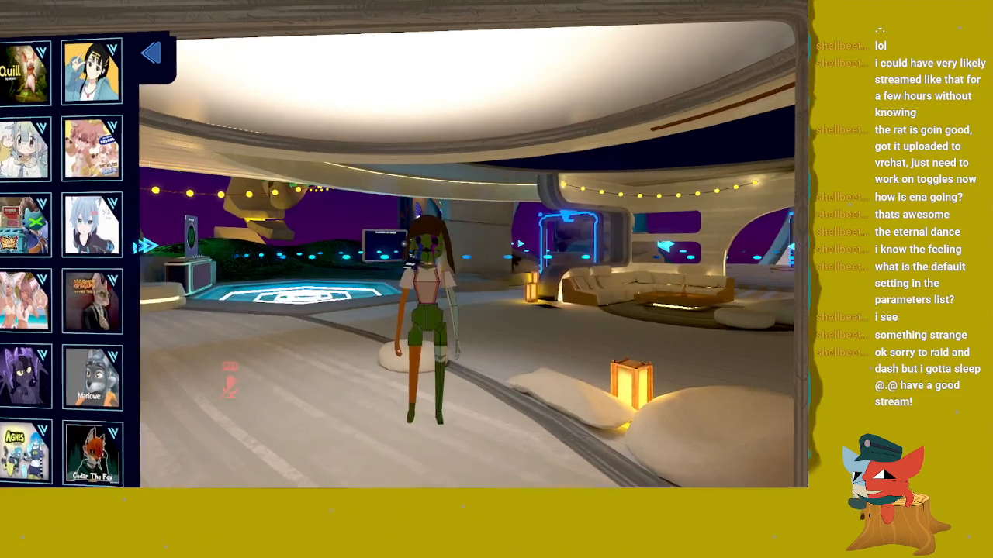
Step: Test White Face (Blue Side) in the ENA Web Series Toggles, and leave the avatar on Grey Face with the menu closed
key("w")
key("r")
key("s")
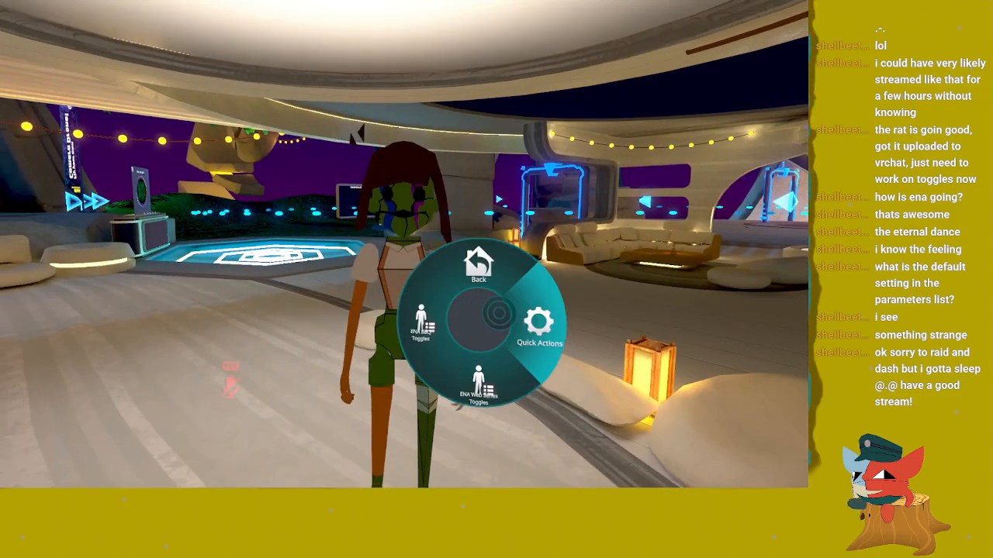
left_click(474, 330)
left_click(456, 317)
left_click(461, 339)
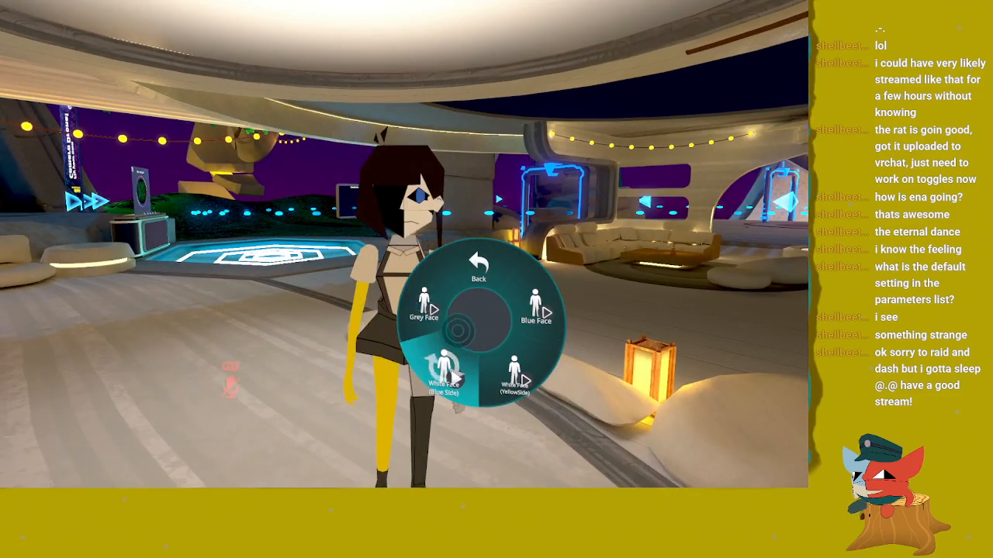
left_click(454, 319)
key("r")
Step: Move away from and toward the mirror to examine the grey face and body while walking
key("s")
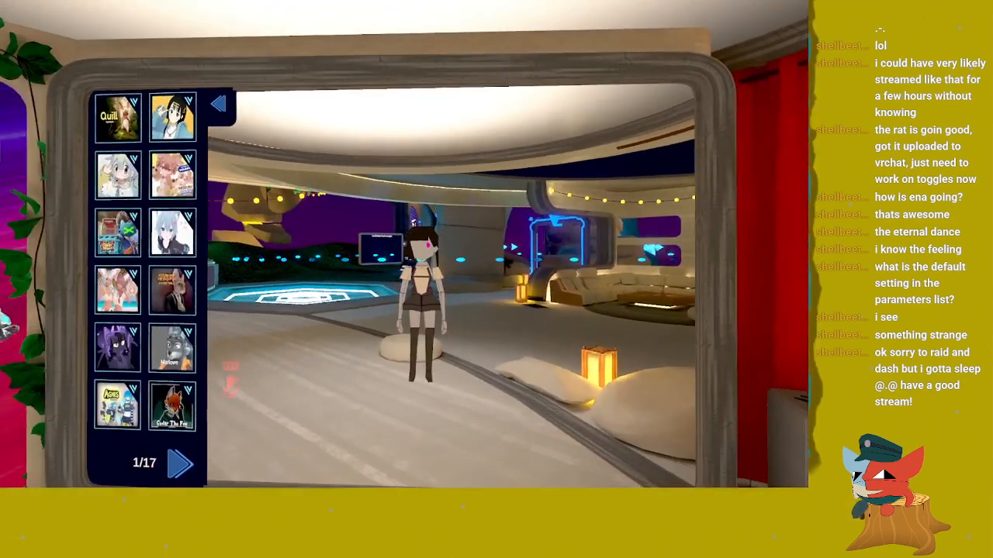
key("w")
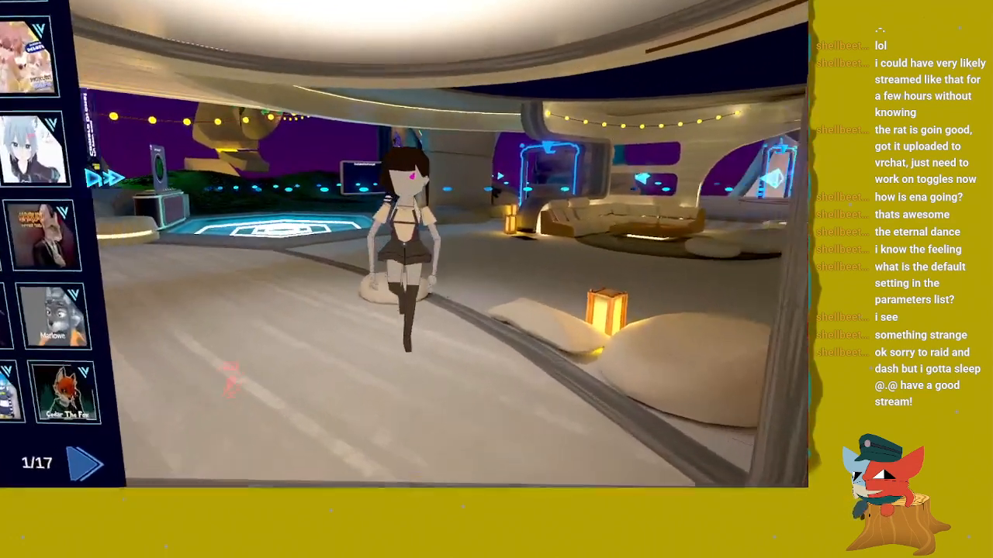
key("s")
key("w")
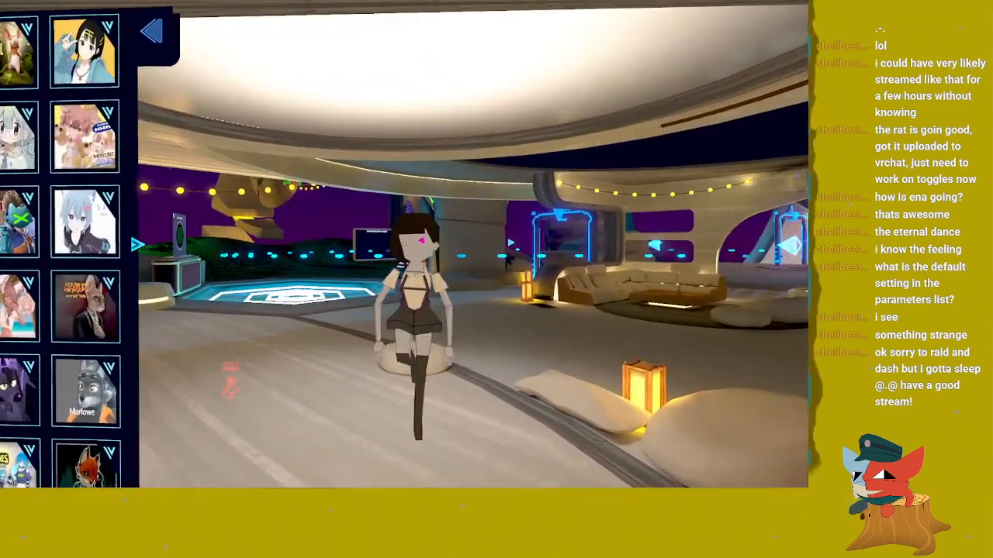
Step: Look through the SDK Test Avatars in the avatar list, return to its beginning and close the menu
key("Escape")
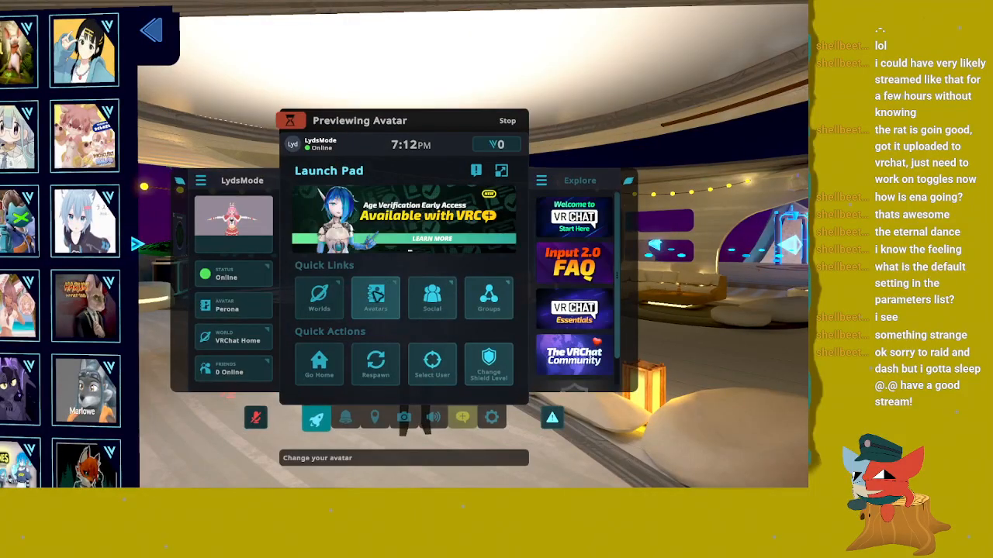
left_click(375, 297)
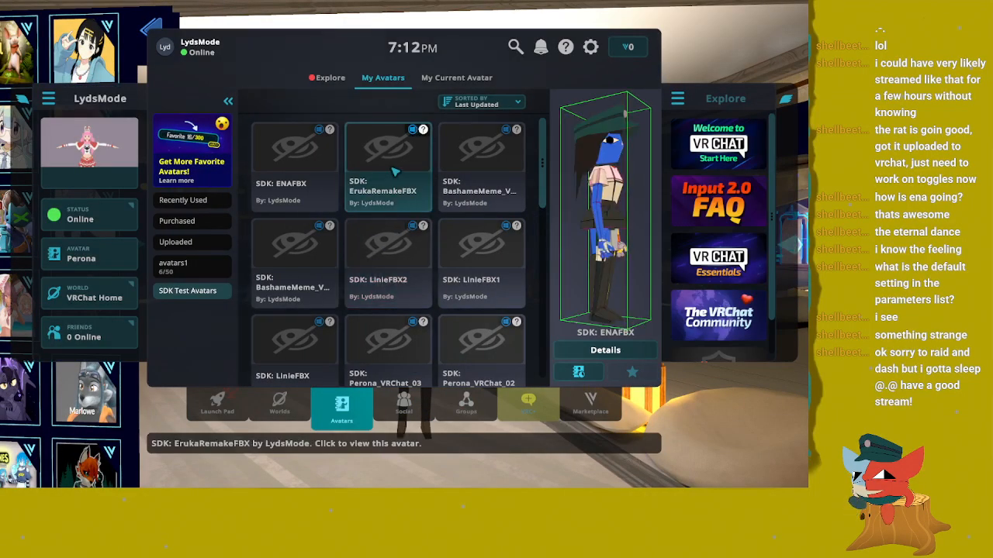
scroll(403, 194, "down", 3)
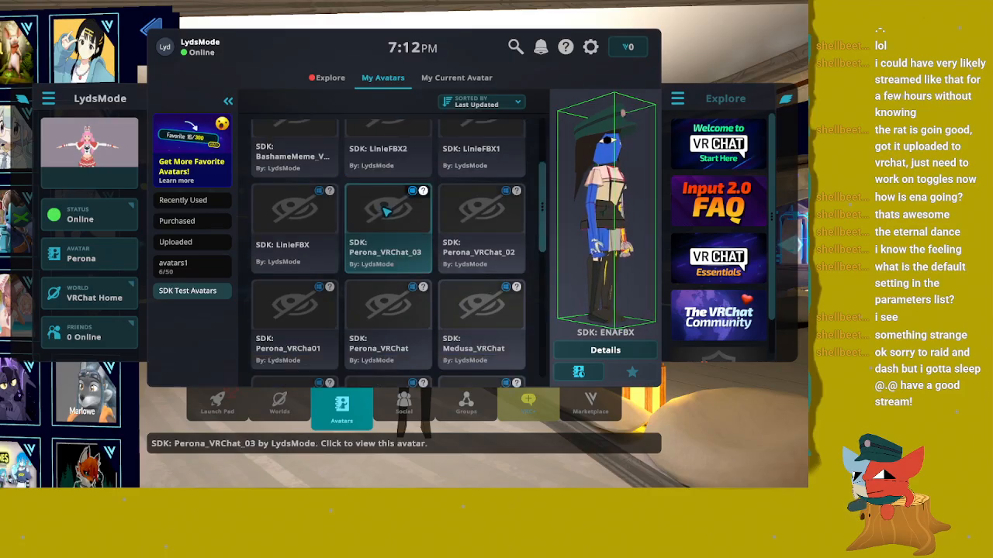
scroll(395, 215, "down", 4)
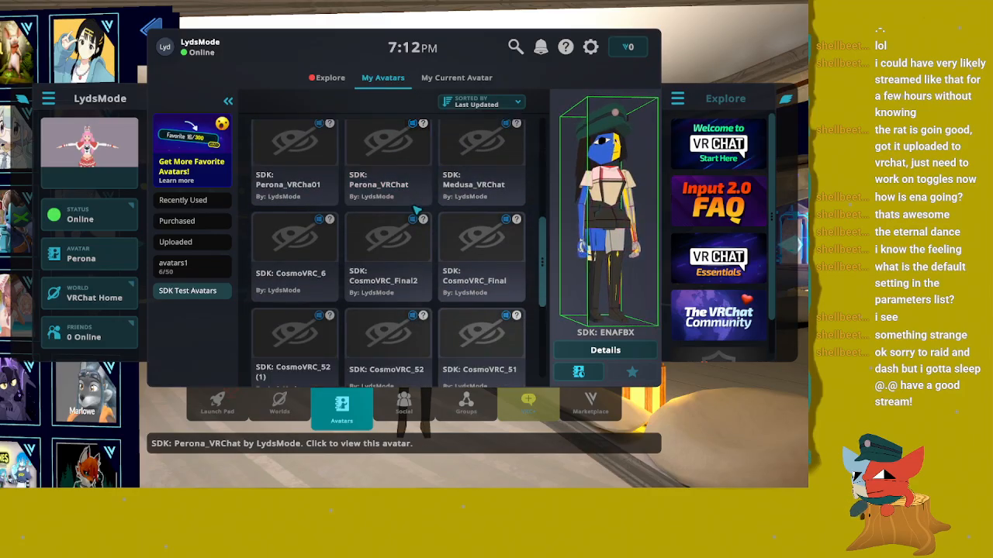
scroll(419, 210, "down", 4)
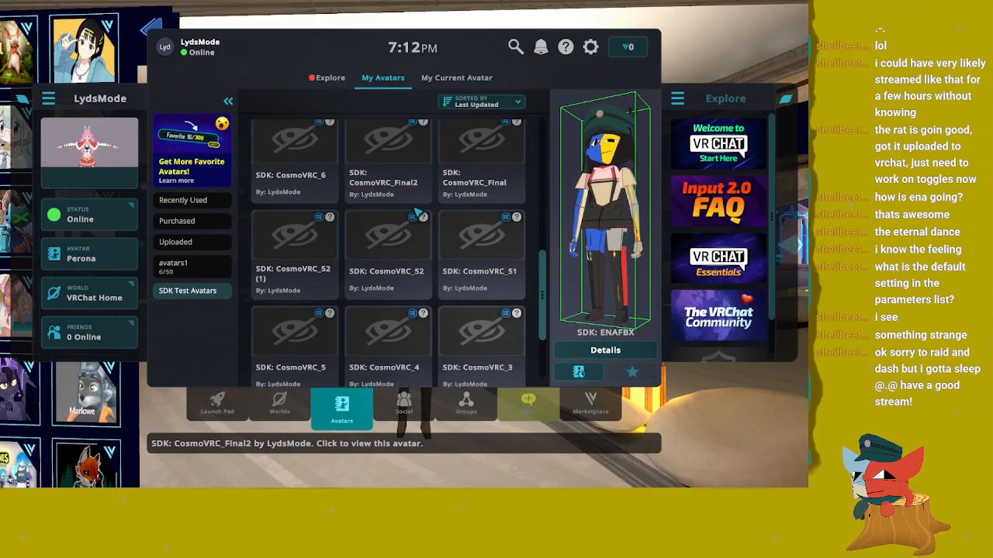
scroll(419, 208, "up", 12)
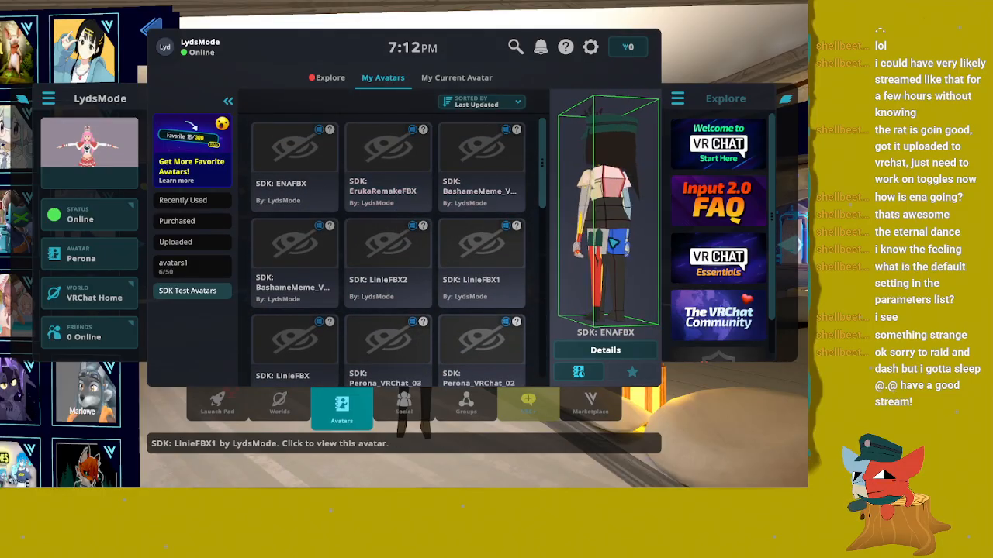
key("Escape")
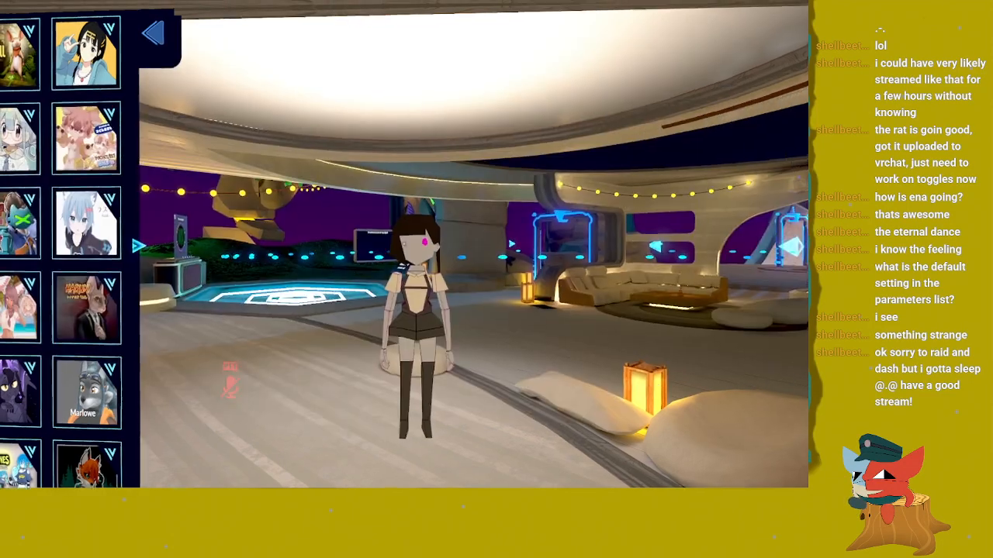
Step: Switch from the Web Series toggles to the ENA BBQ Toggles, enable Red Face and close the action menu
key("s")
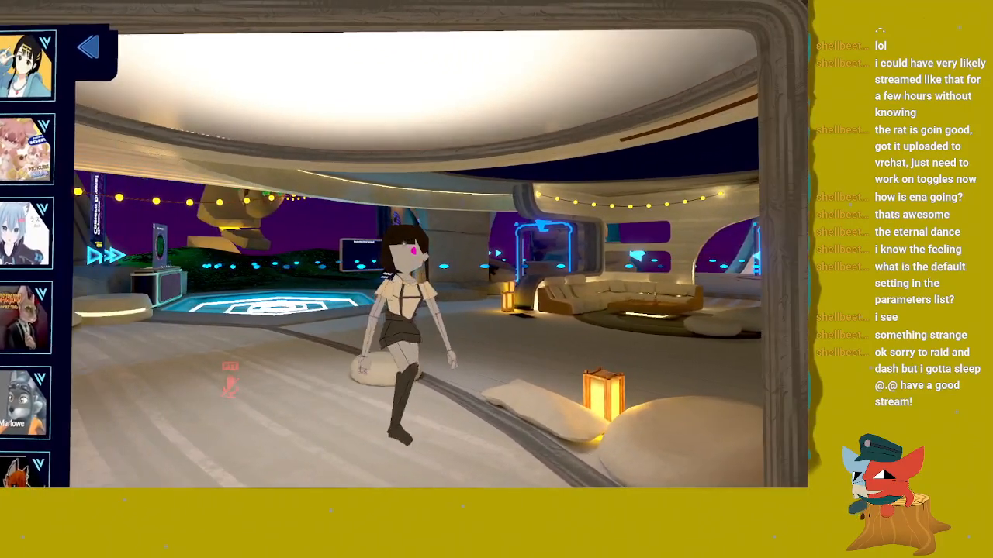
key("r")
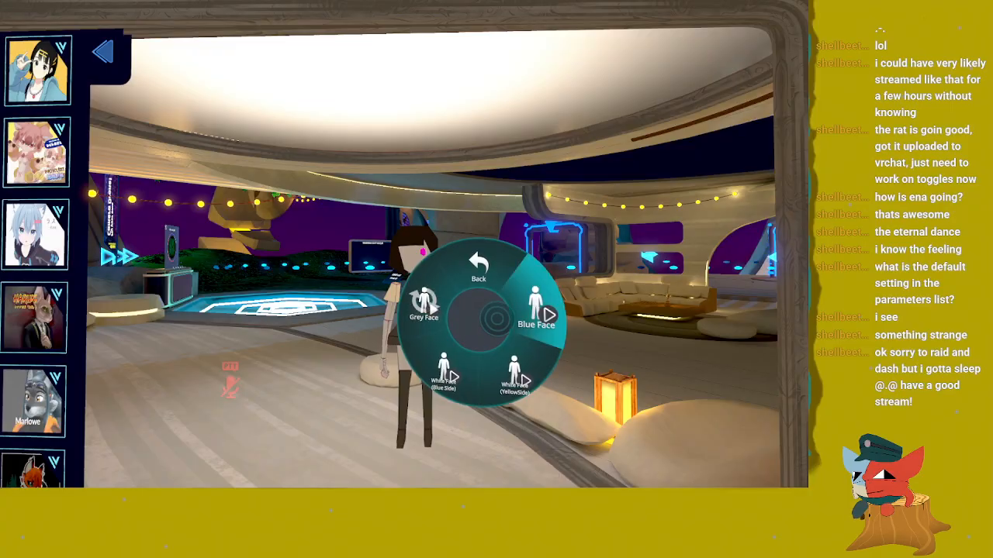
left_click(478, 268)
left_click(423, 320)
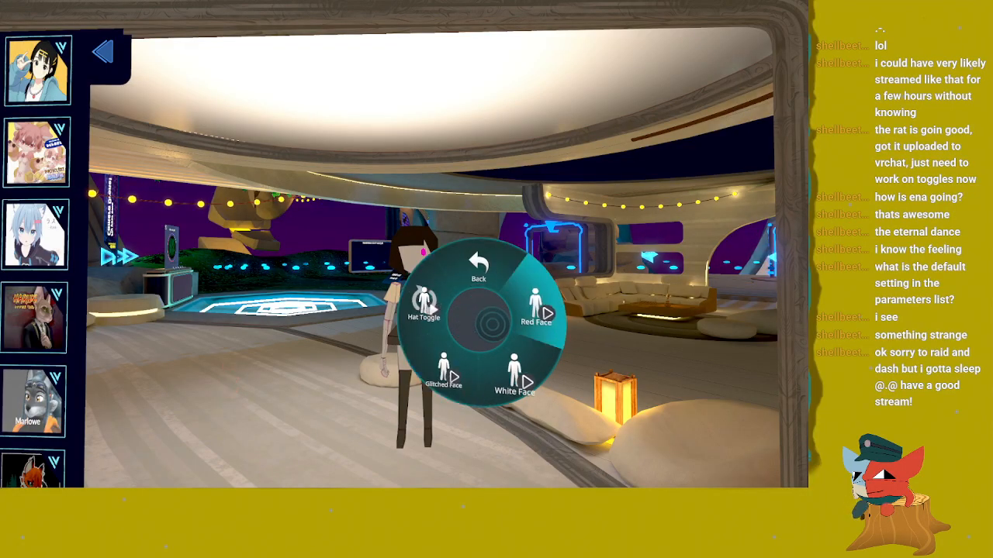
left_click(525, 309)
key("r")
Step: Walk toward and away from the mirror to examine the avatar's red face, body and outfit
key("w")
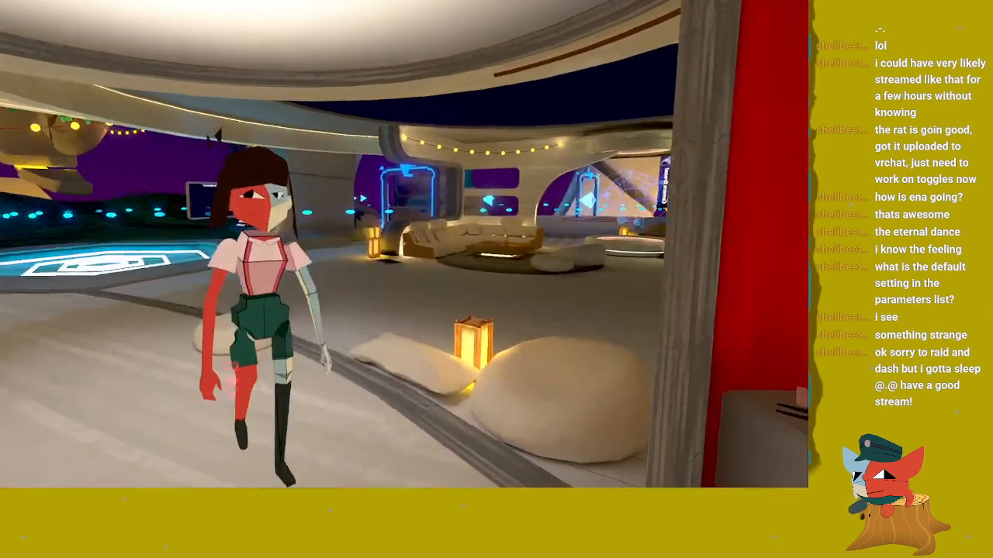
key("s")
key("w")
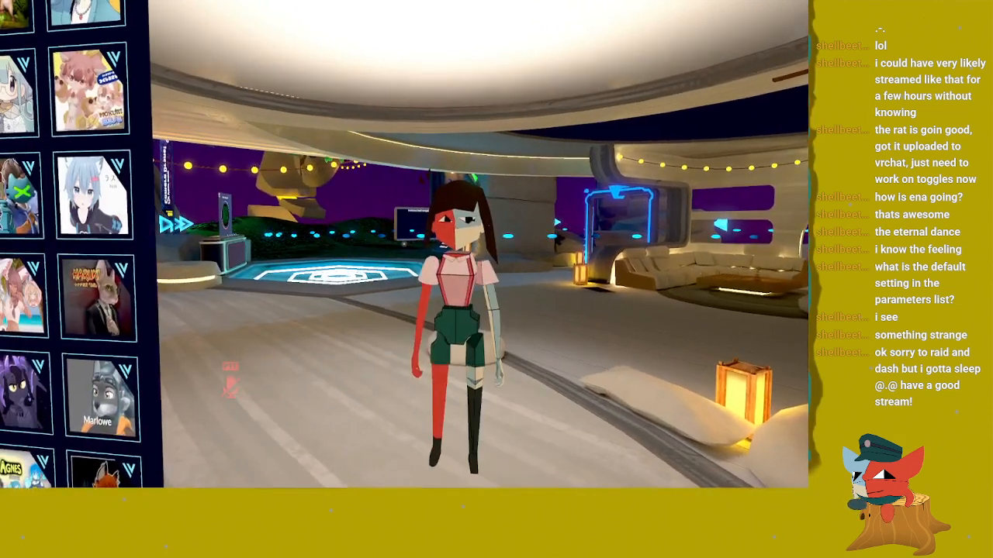
key("w")
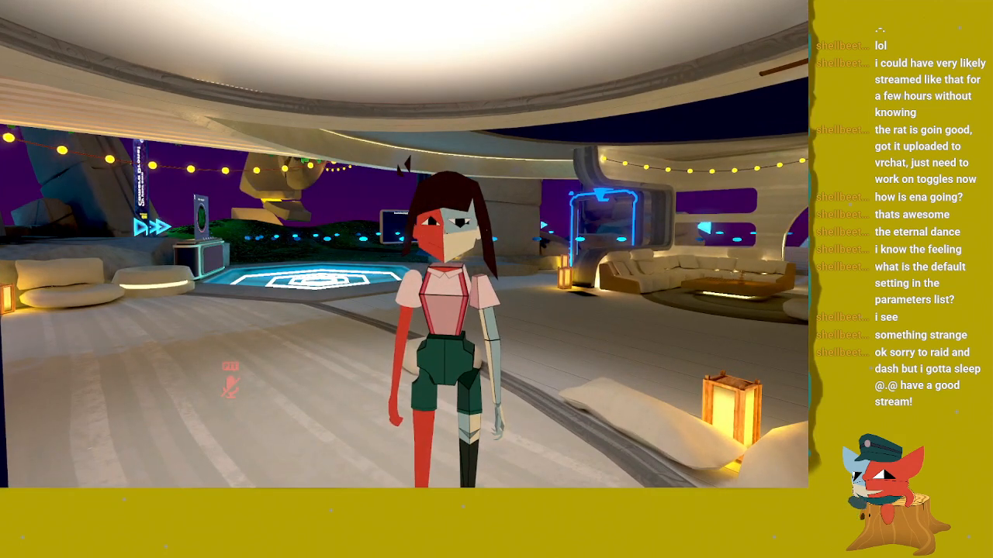
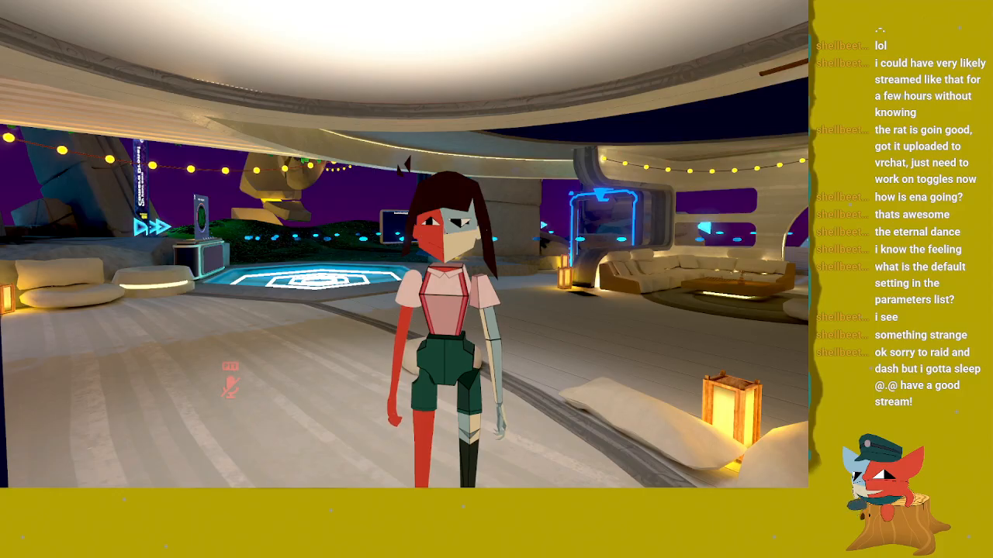
key("w")
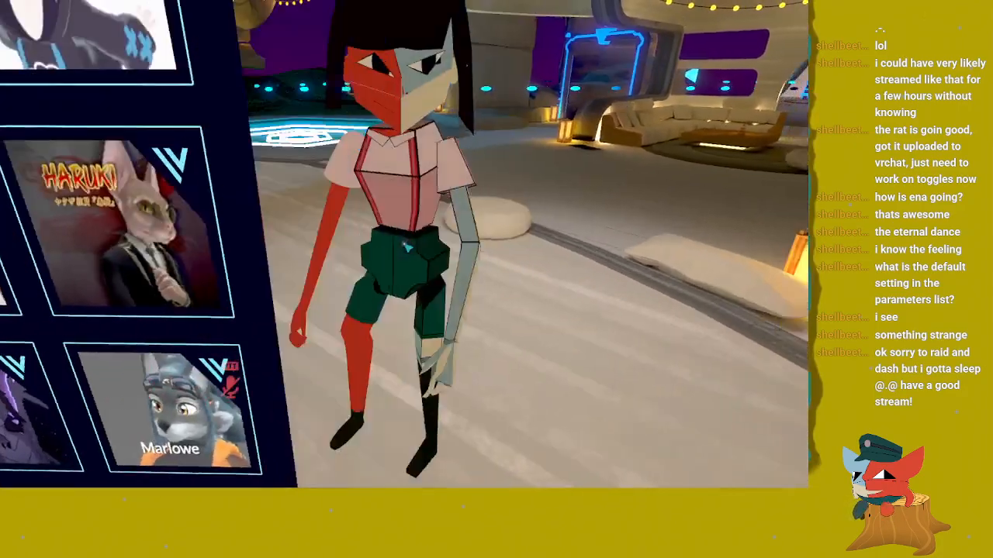
Step: Turn Red Face off in the ENA BBQ Toggles and check the default yellow and blue look in the mirror
key("r")
left_click(501, 312)
key("r")
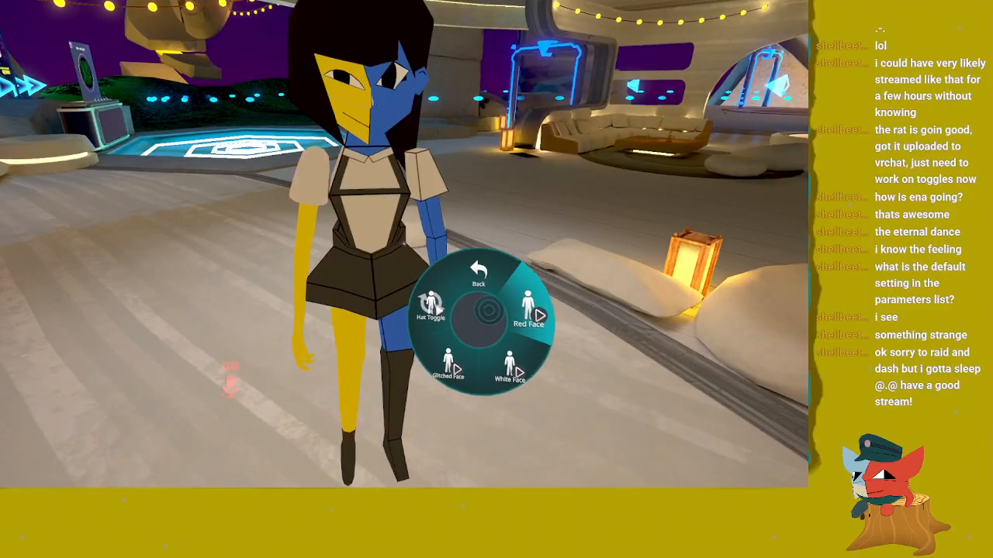
key("w")
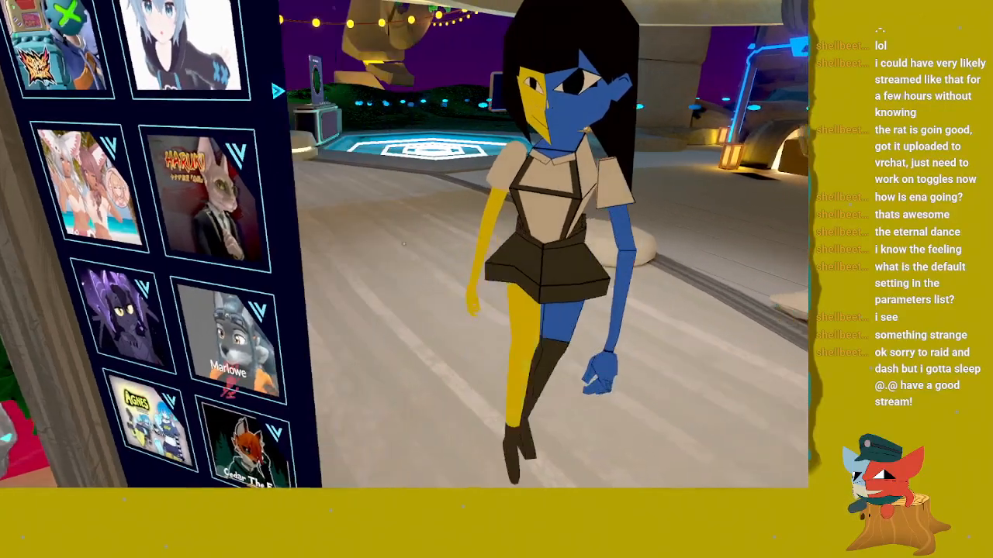
key("s")
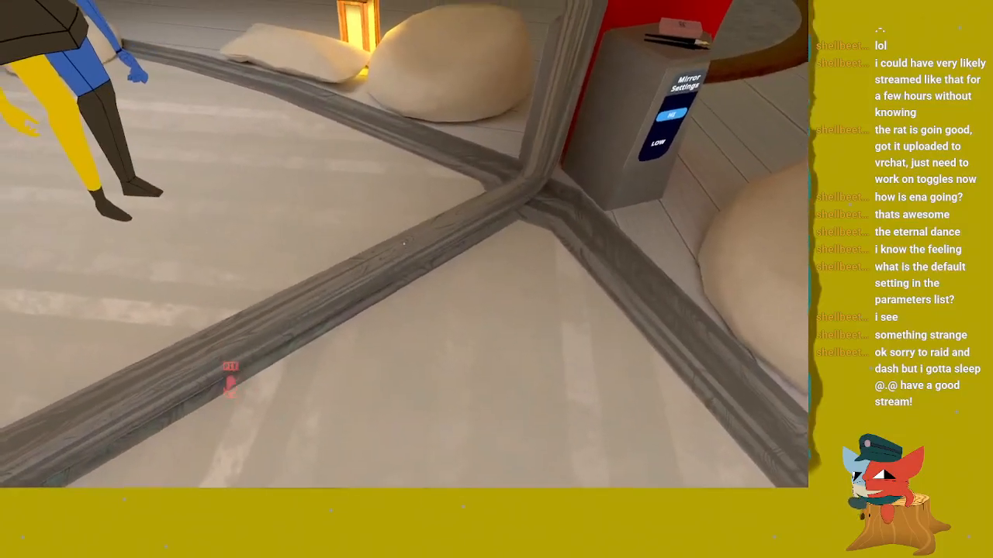
Step: Reopen the ENA BBQ Toggles, enable Red Face again, close the action menu and back away from the mirror
key("r")
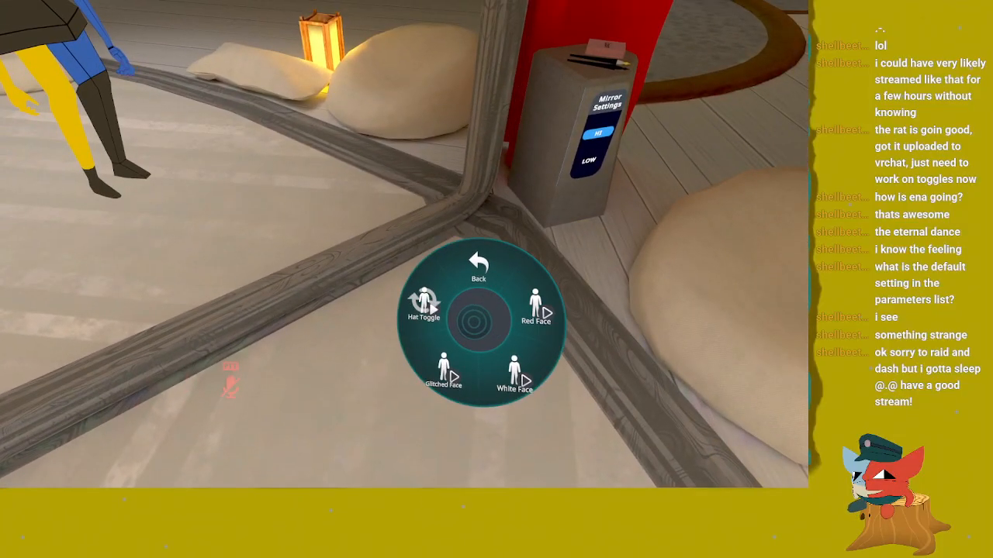
left_click(479, 267)
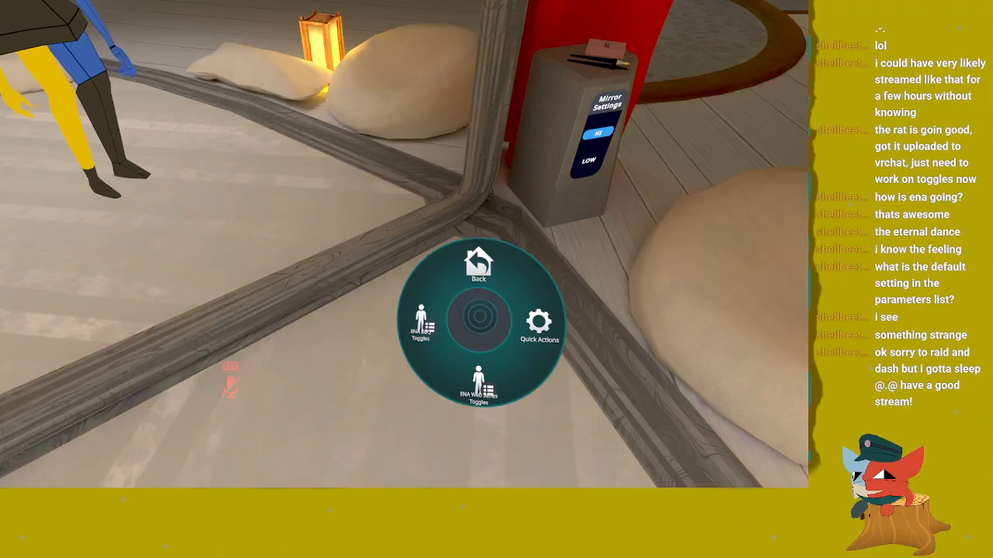
left_click(457, 324)
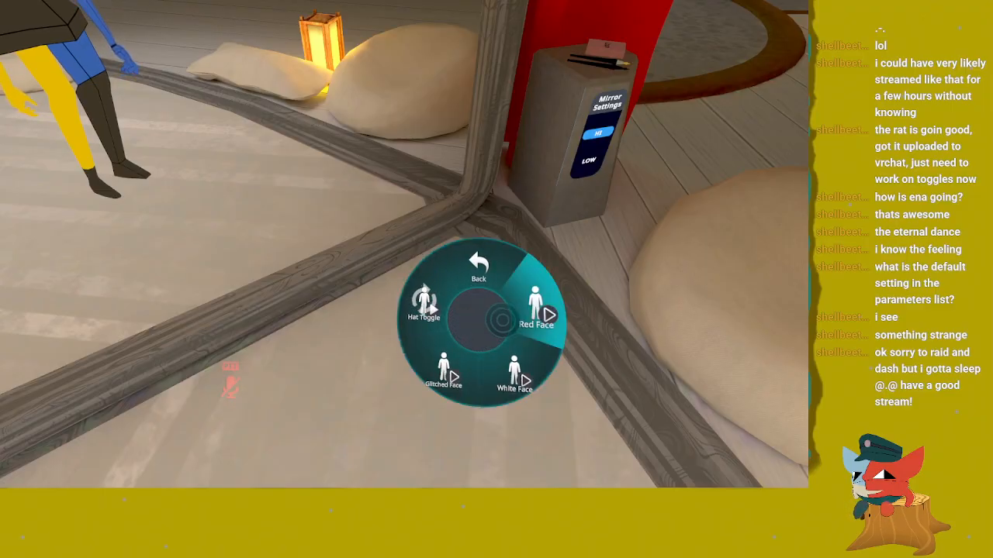
left_click(502, 320)
key("r")
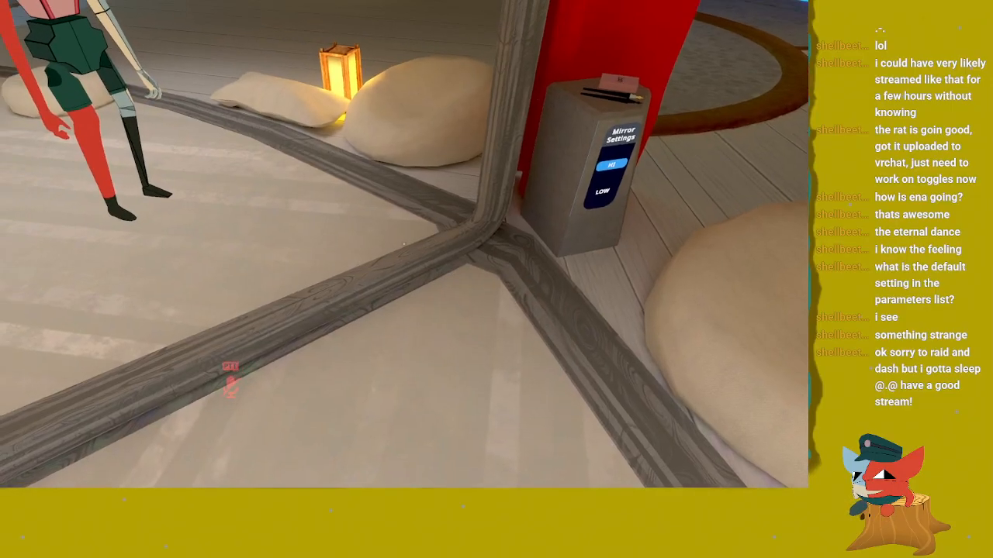
key("s")
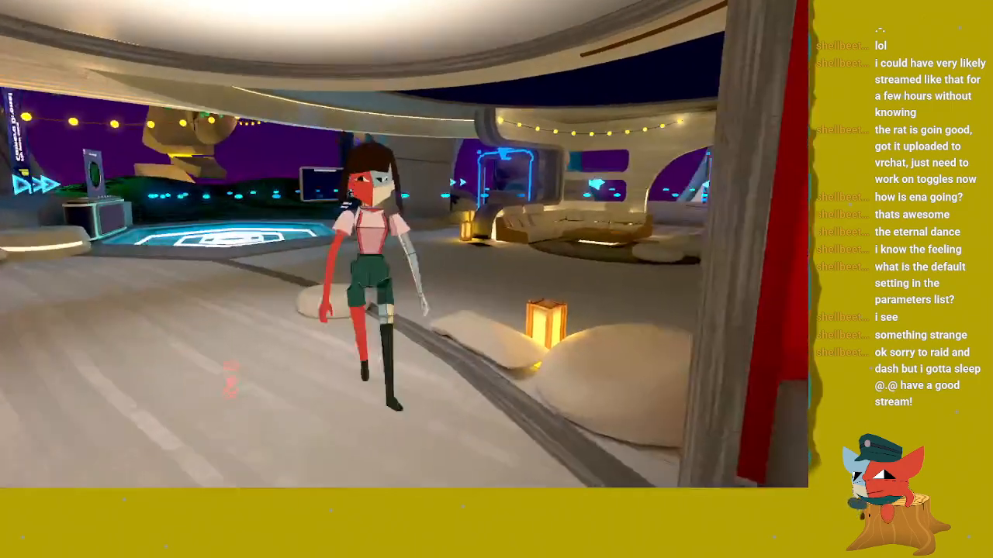
Step: Briefly bring up the ENA BBQ Toggles, close them and walk up to the mirror to examine the red face closely
key("r")
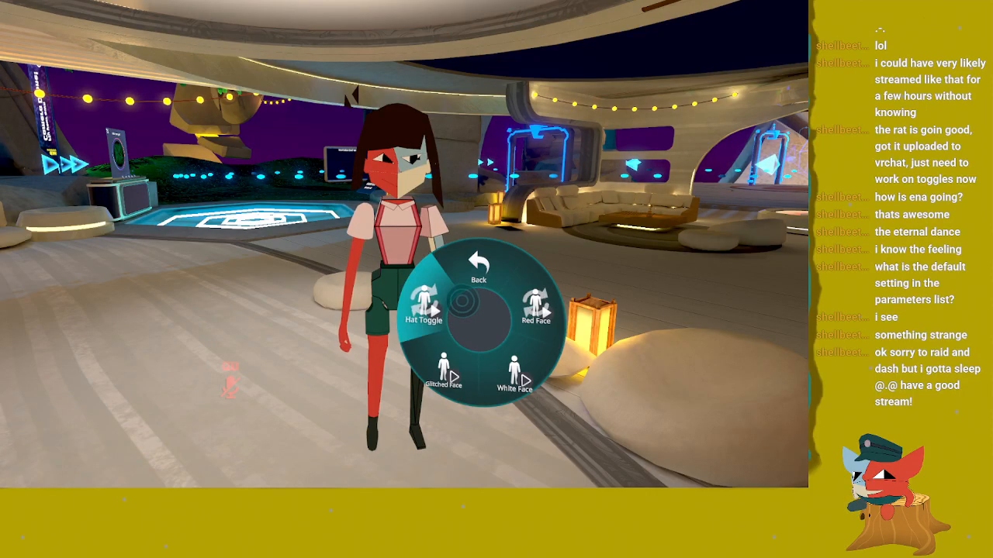
left_click(478, 292)
key("r")
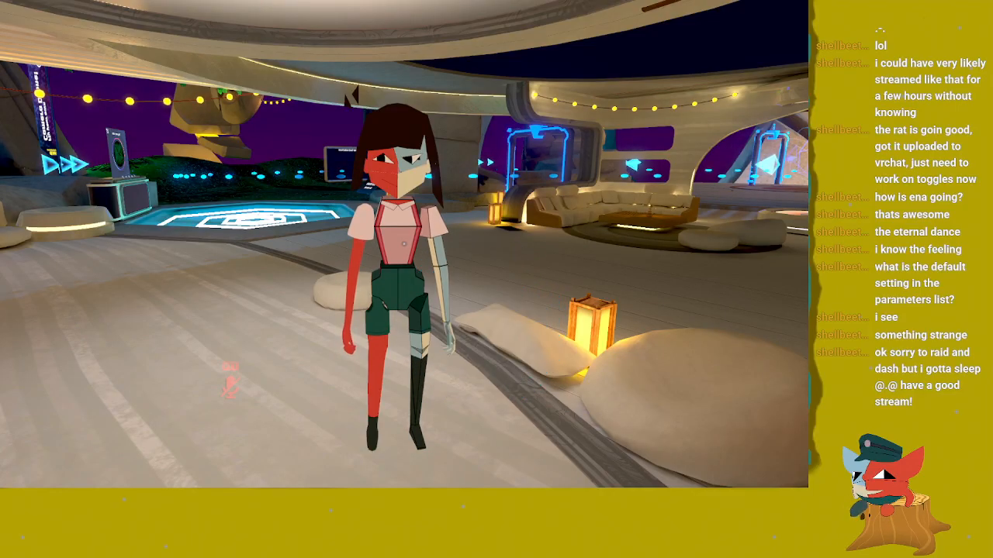
key("w")
key("w")
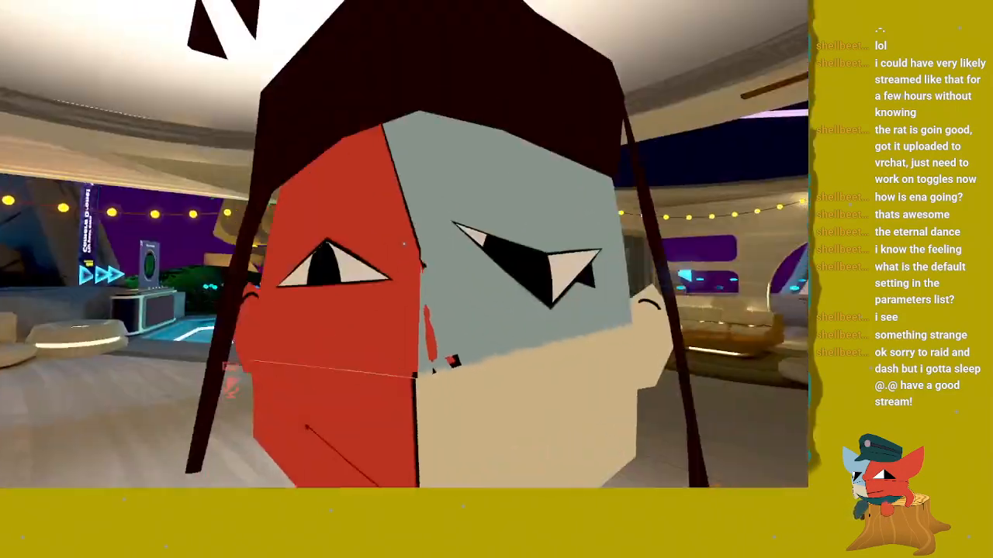
key("s")
key("w")
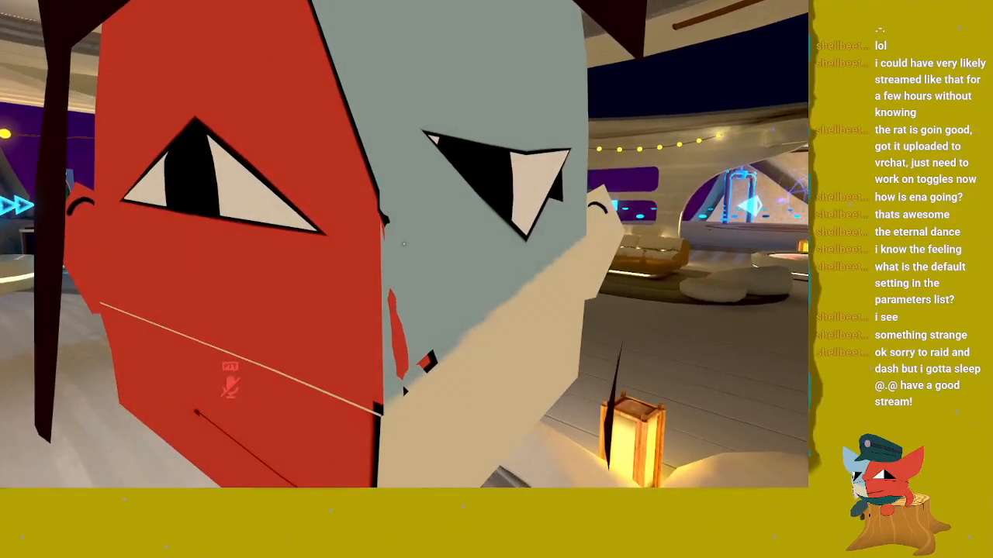
key("s")
key("w")
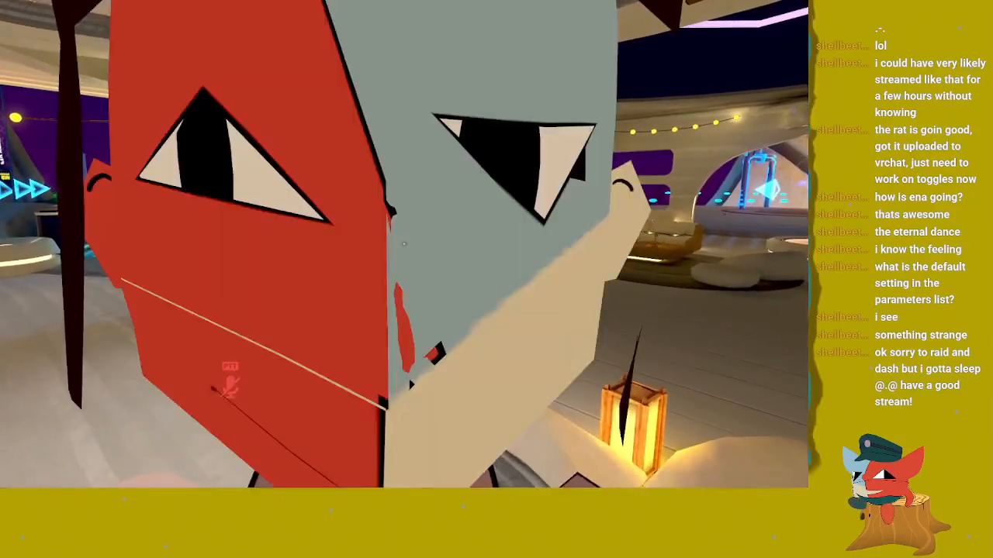
Step: Walk around the home world and return to the avatar mirror to examine the red-faced avatar from different distances
key("w")
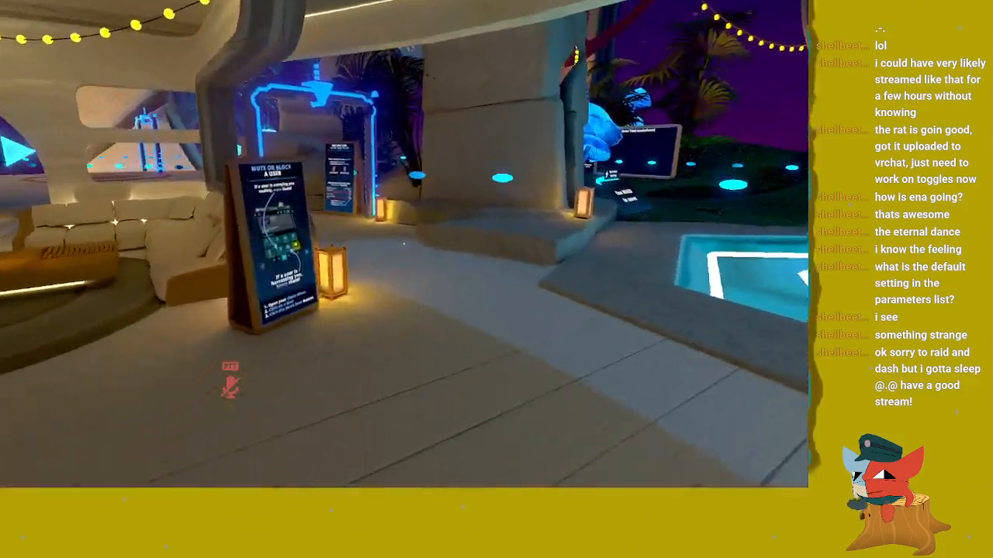
key("w")
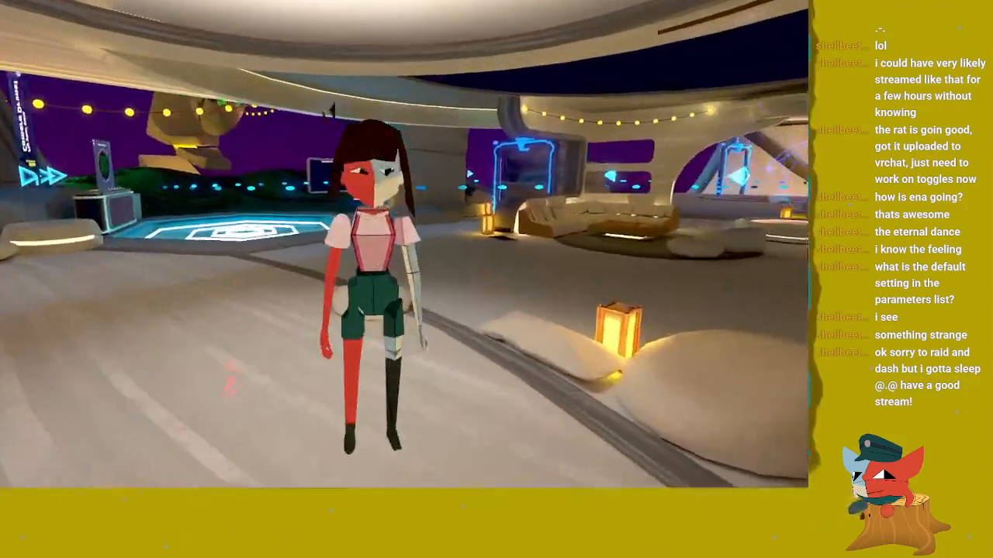
key("s")
key("s")
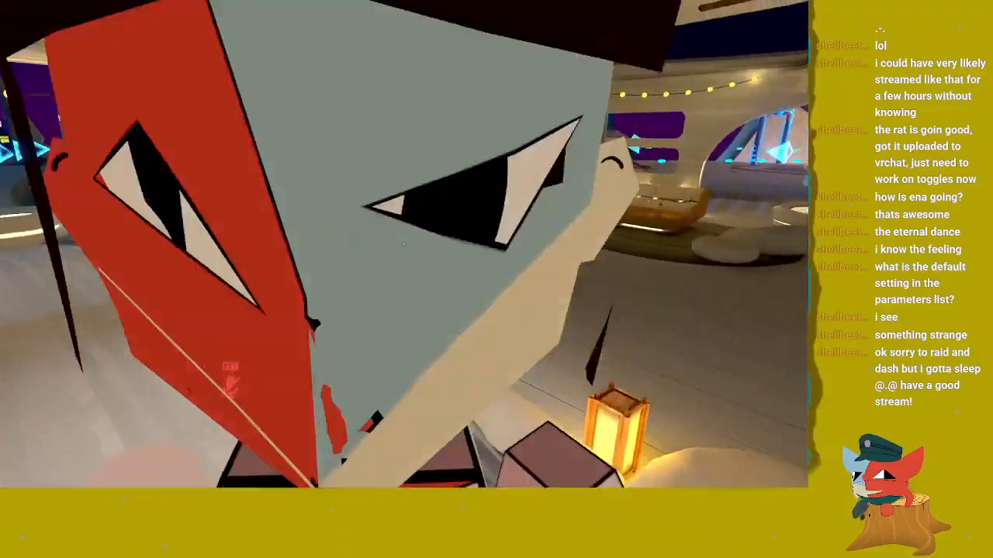
key("w")
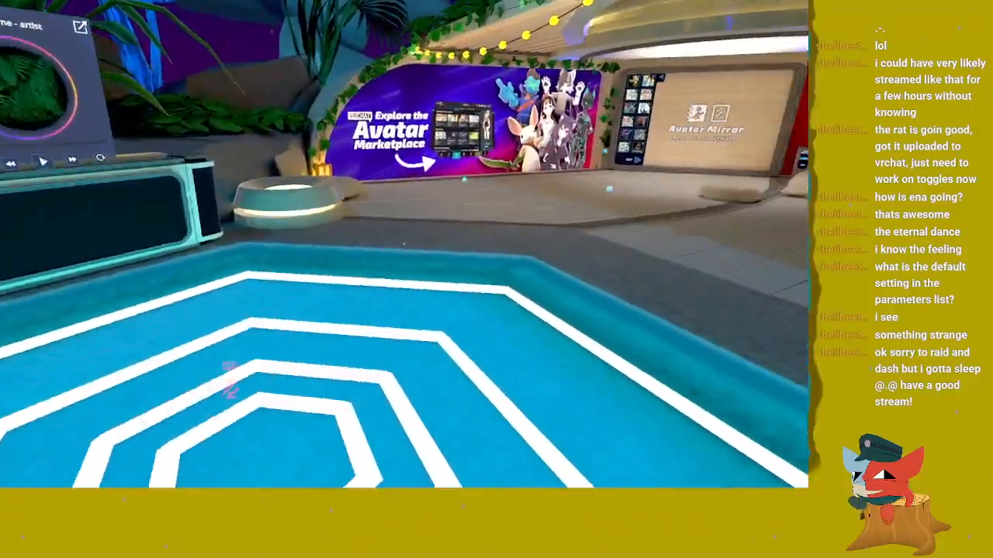
key("w")
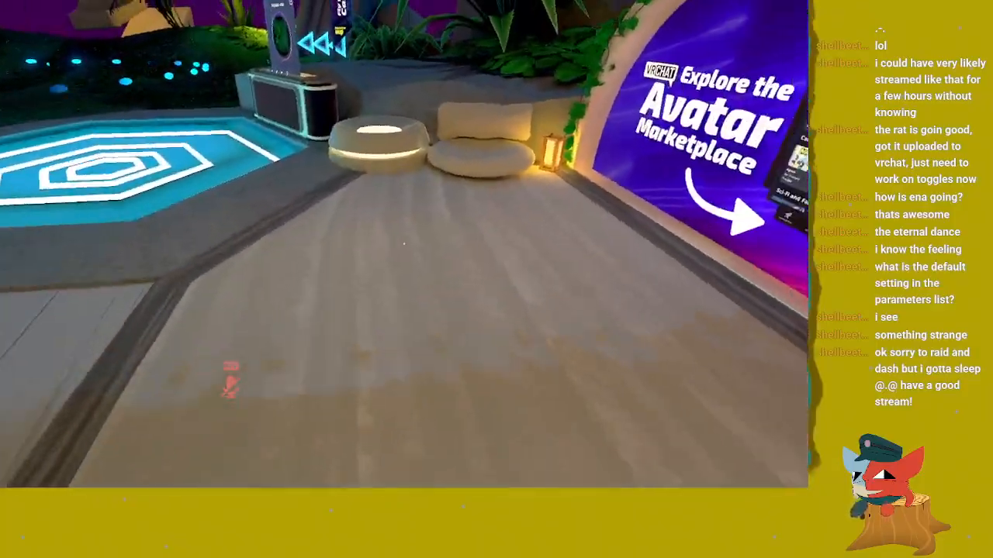
key("w")
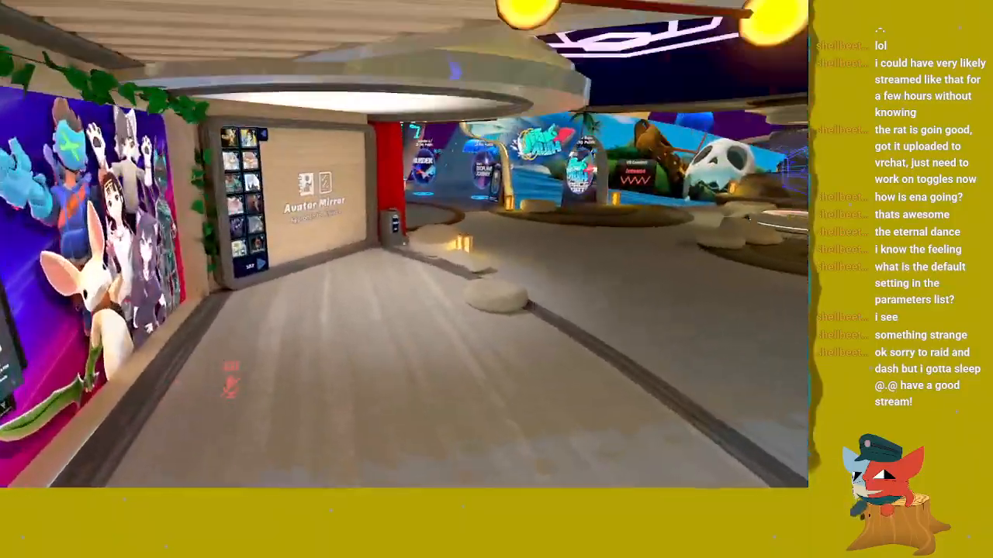
key("w")
key("w")
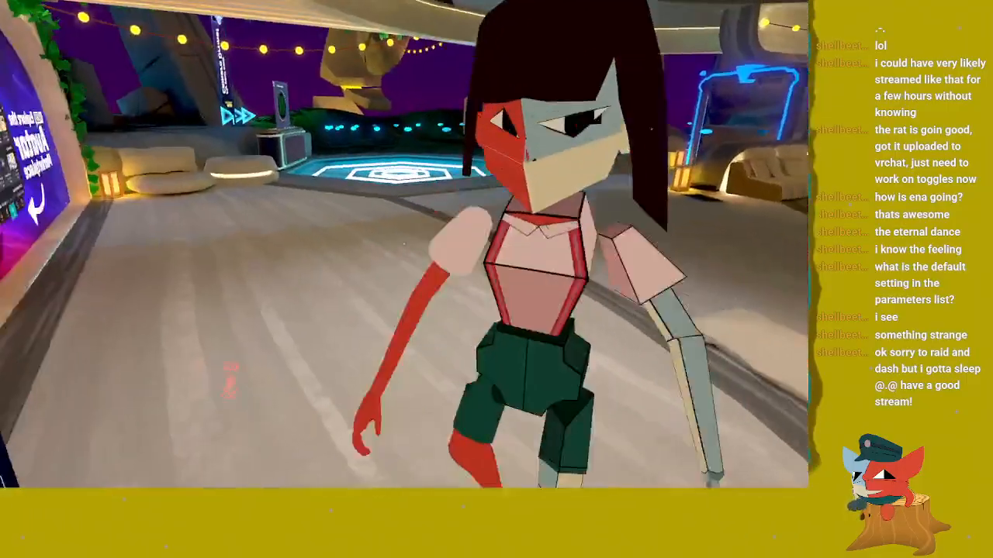
Step: Back away from the mirror, walk up to the red-faced avatar again and bring up the ENA BBQ Toggles
key("s")
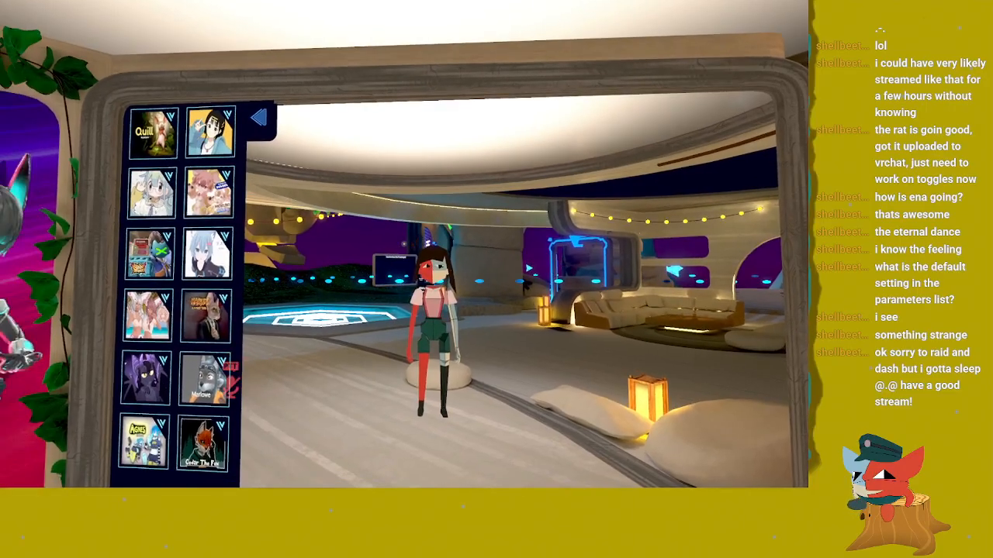
key("w")
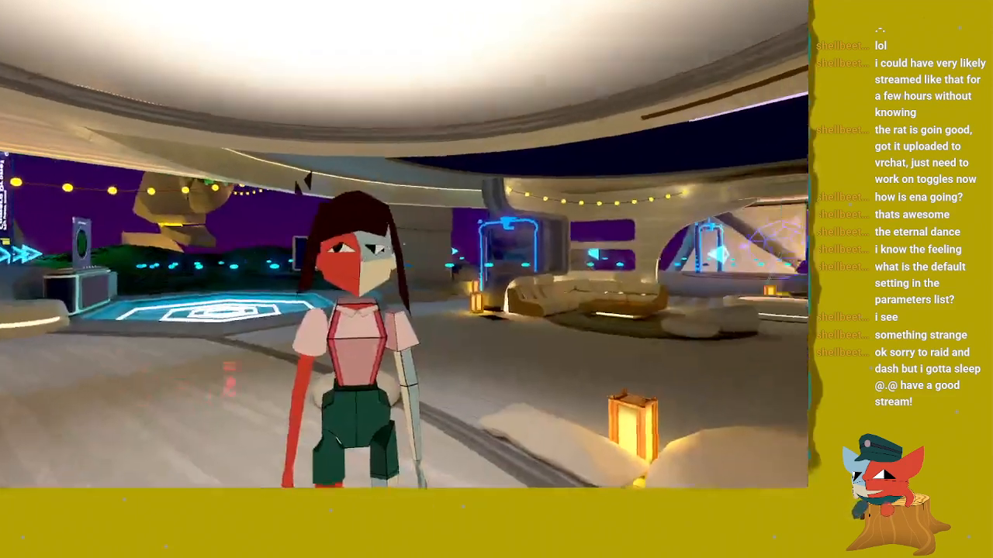
key("w")
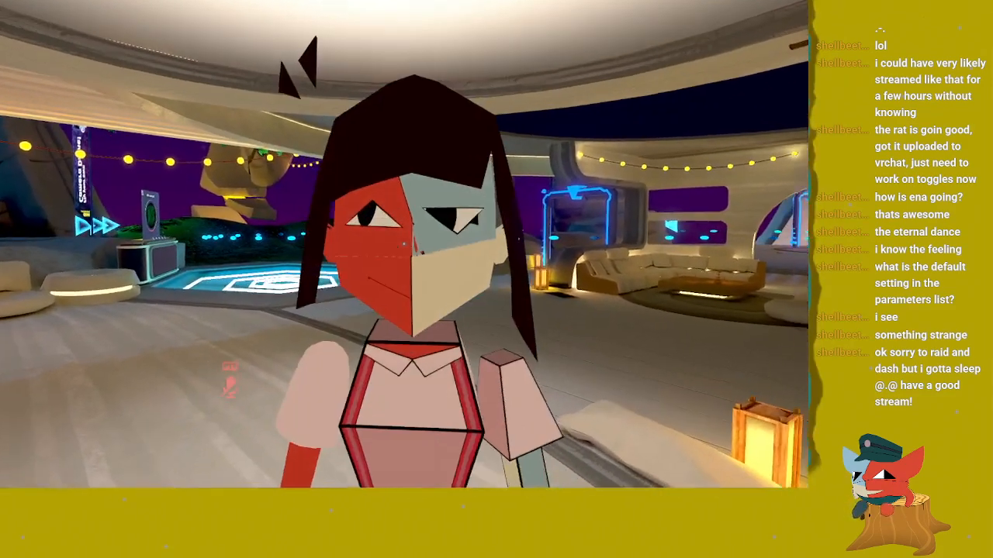
key("r")
left_click(422, 326)
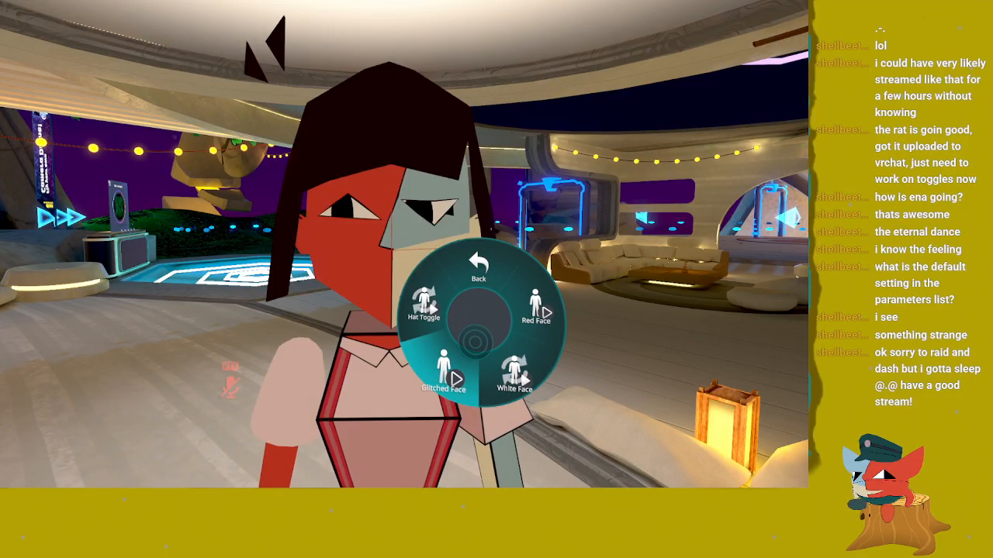
Step: Test Glitched Face, White Face and Red Face from the ENA BBQ Toggles, finishing on the default yellow and blue look
left_click(468, 337)
left_click(469, 337)
left_click(495, 314)
left_click(468, 337)
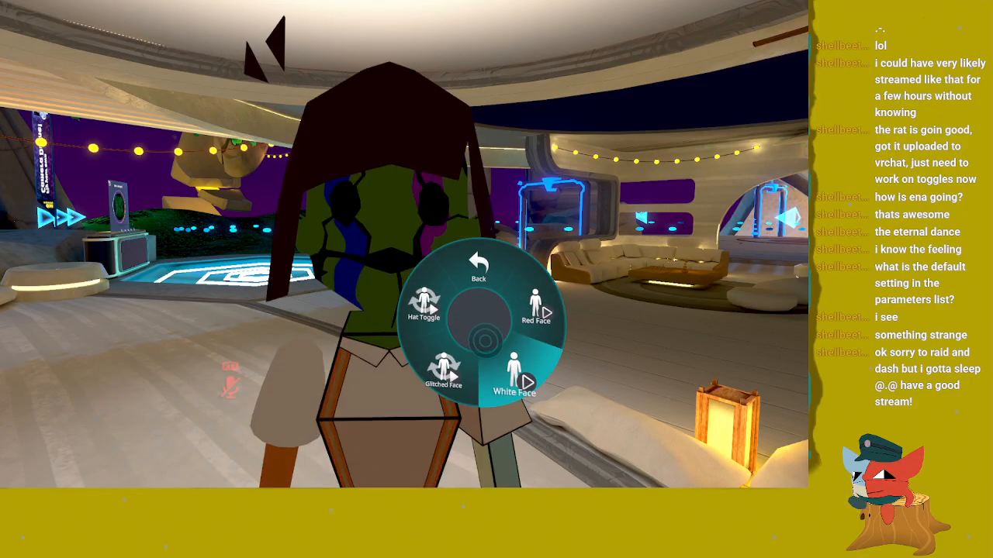
left_click(468, 337)
left_click(469, 342)
left_click(469, 341)
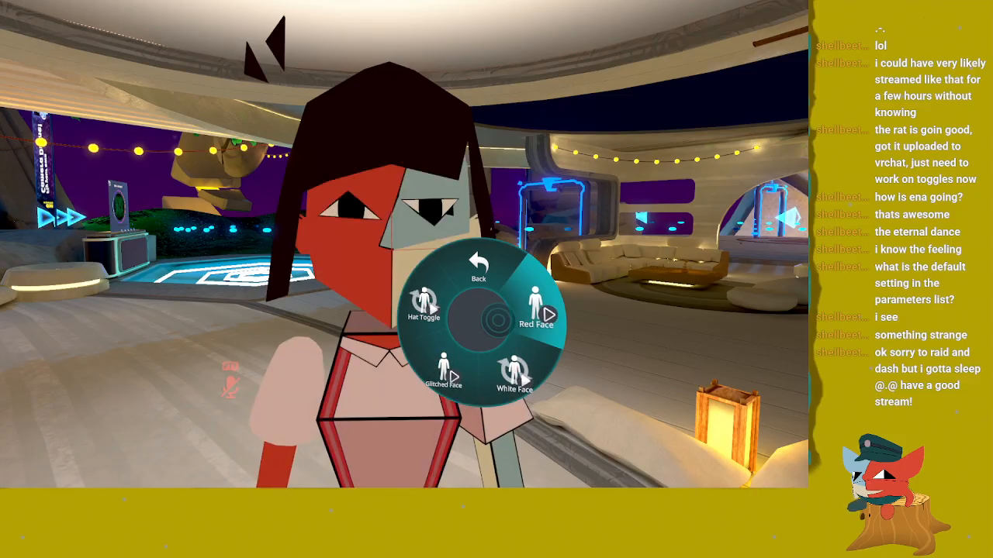
left_click(494, 332)
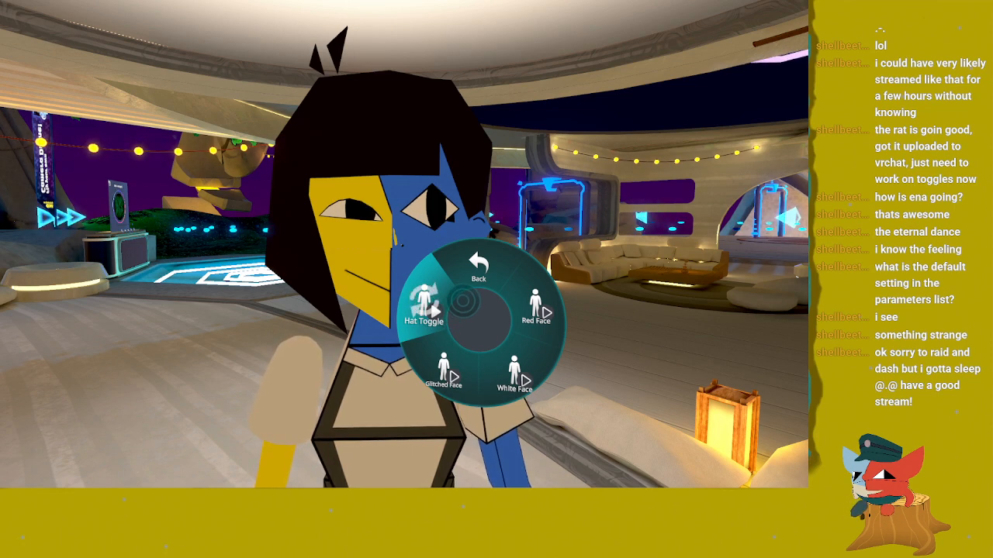
Step: Close the action menu, respawn at the start of the home world and walk back to the avatar mirror
key("r")
key("Escape")
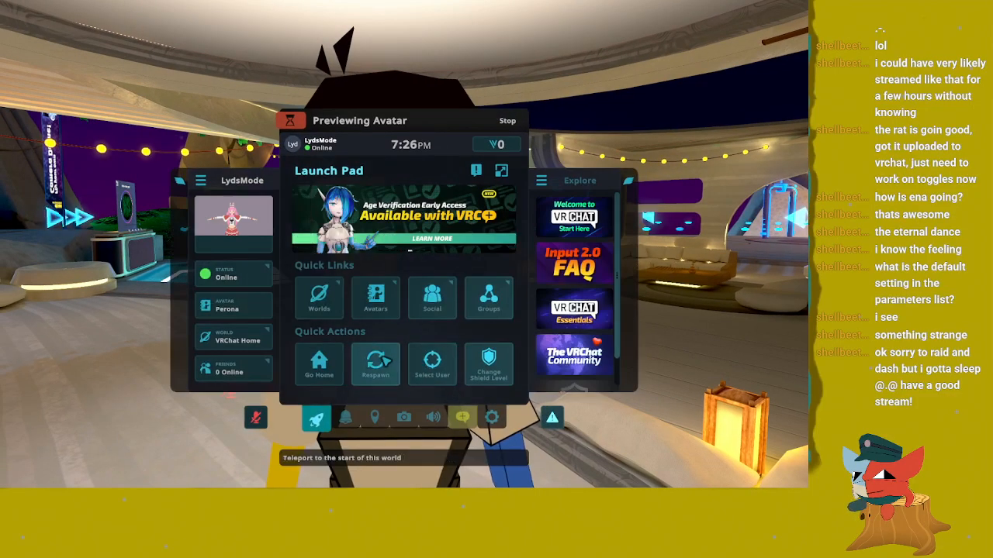
left_click(382, 362)
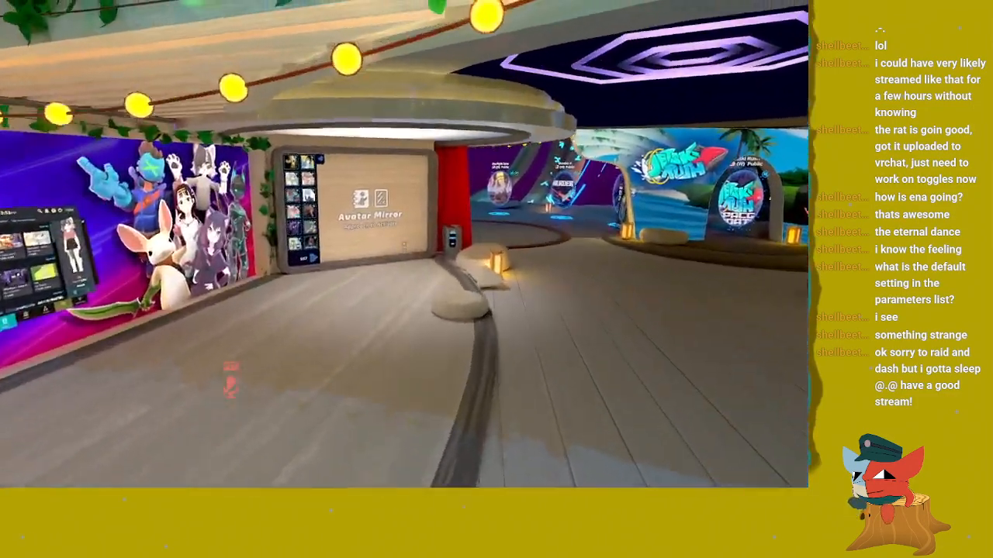
key("w")
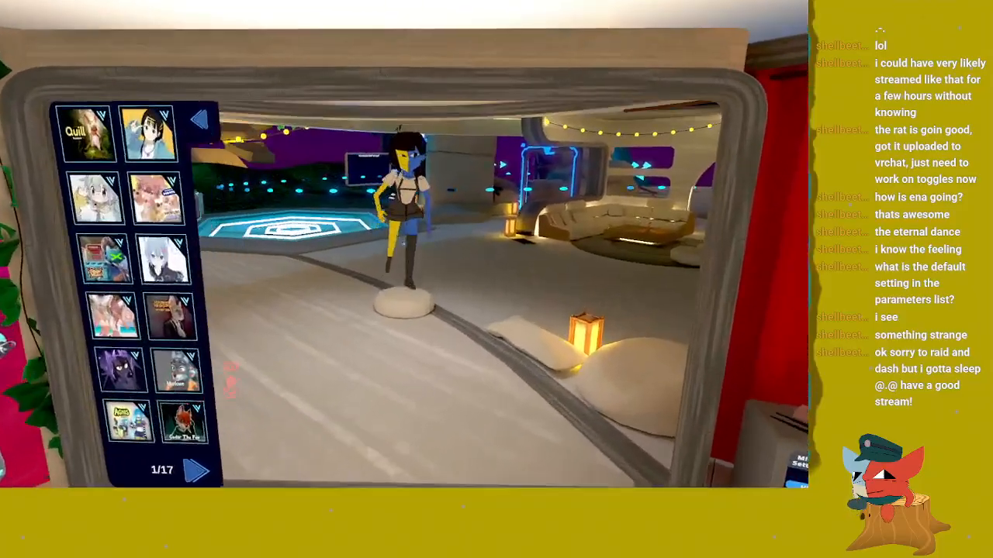
key("w")
key("s")
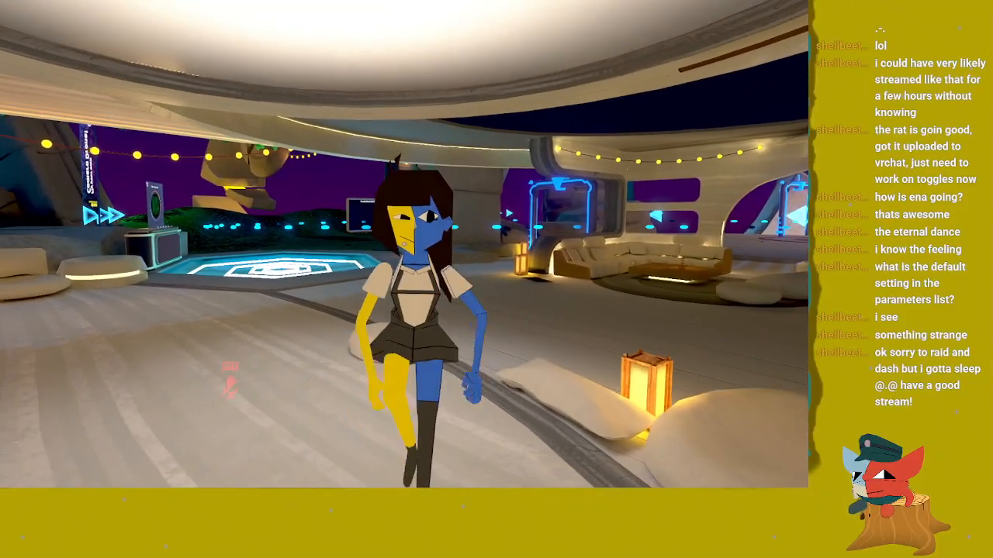
Step: Reopen the ENA BBQ Toggles in front of the mirror and try Glitched Face on the respawned avatar
key("r")
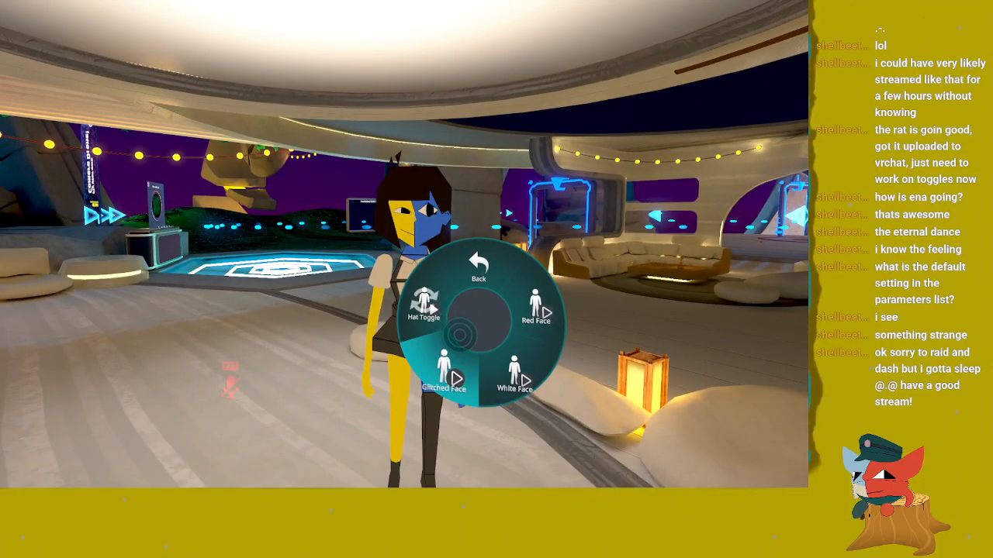
left_click(459, 335)
left_click(473, 305)
Step: Reload the test avatar by changing into SDK: ErukaRemakeFBX and back into SDK: ENAFBX, and close the menu
key("Escape")
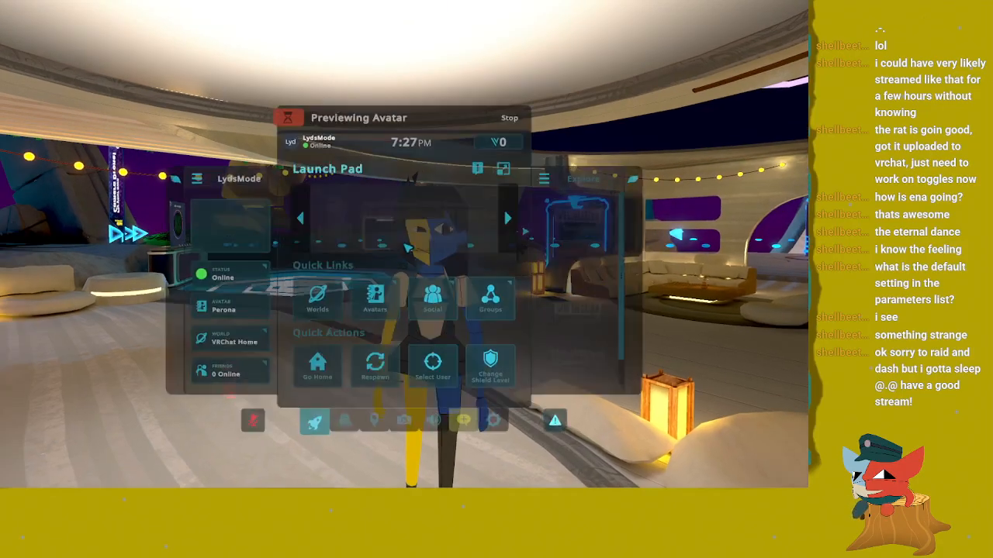
left_click(374, 297)
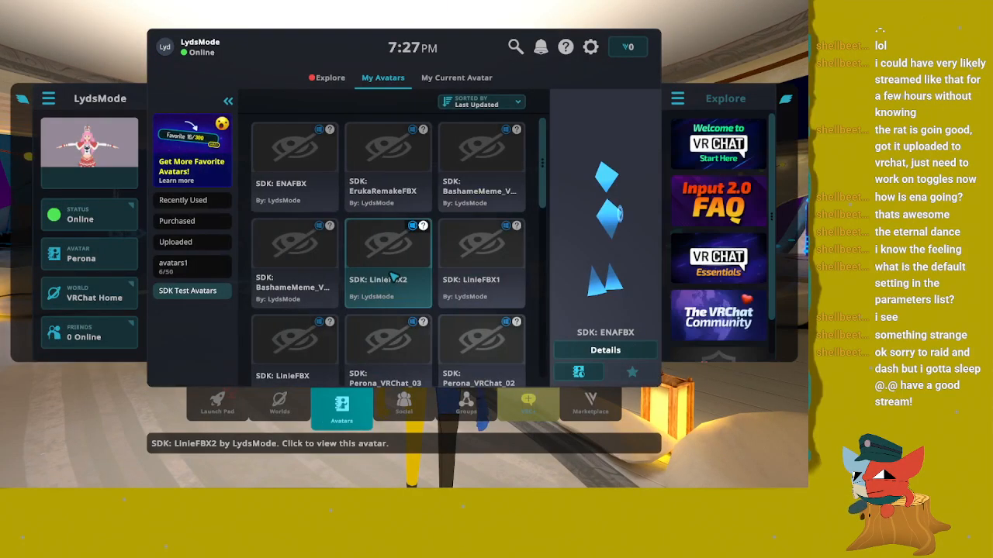
left_click(388, 167)
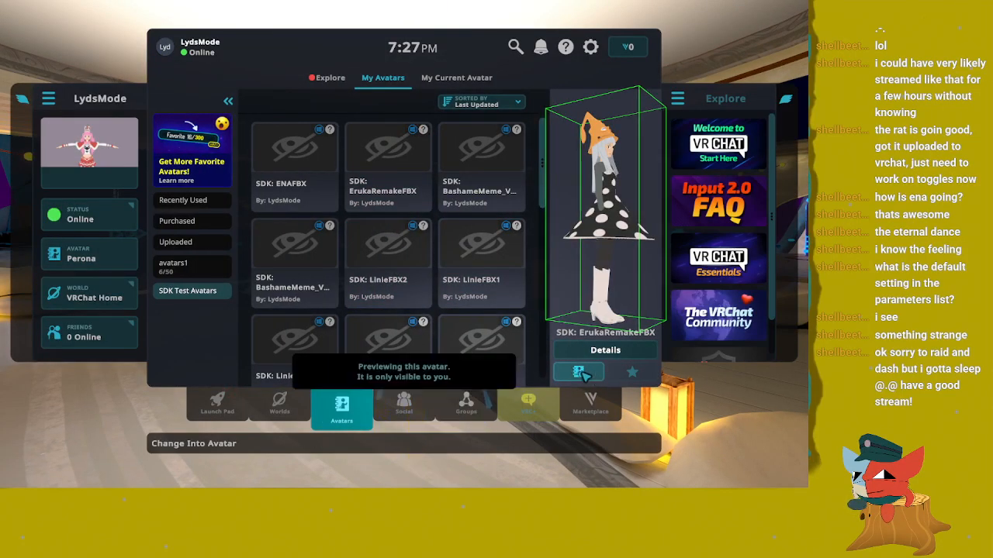
left_click(294, 155)
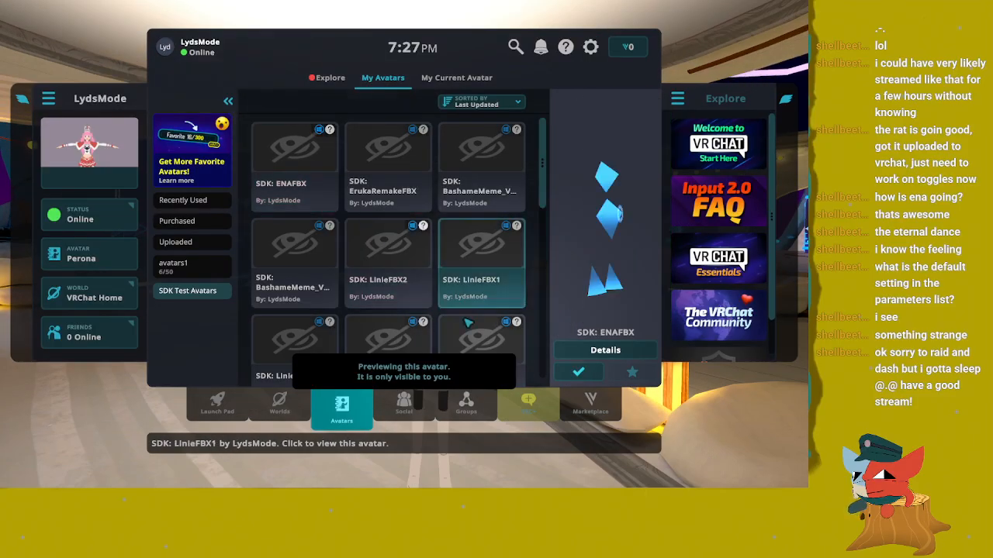
left_click(574, 376)
key("Escape")
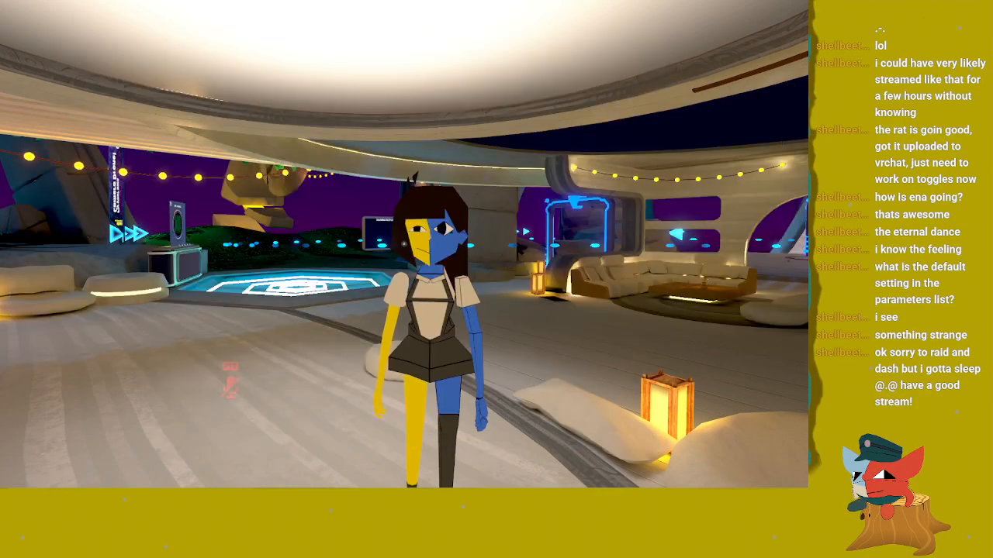
Step: Approach the mirror, toggle Glitched Face on and off in the ENA BBQ Toggles, enable Red Face and close the action menu
key("w")
key("r")
left_click(488, 318)
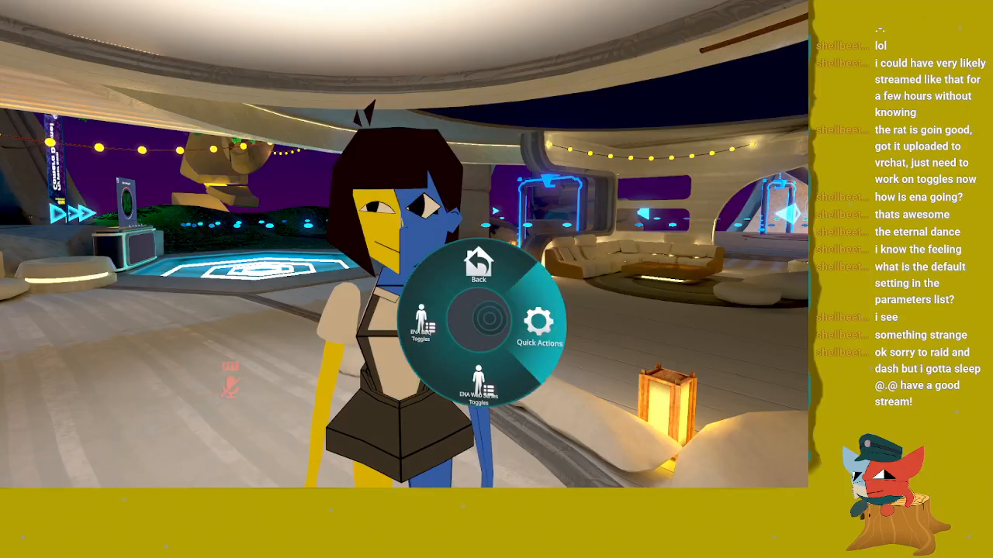
left_click(481, 349)
left_click(459, 333)
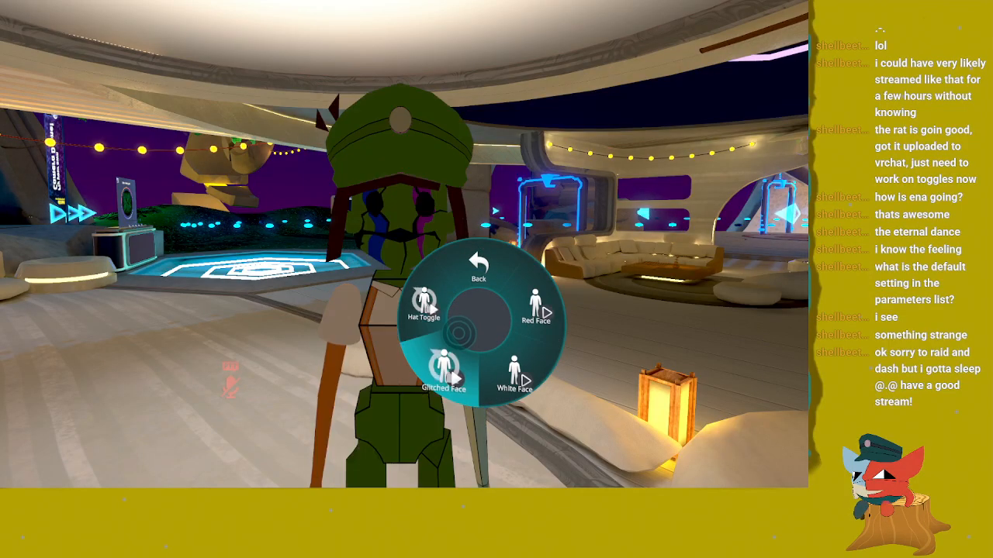
left_click(483, 343)
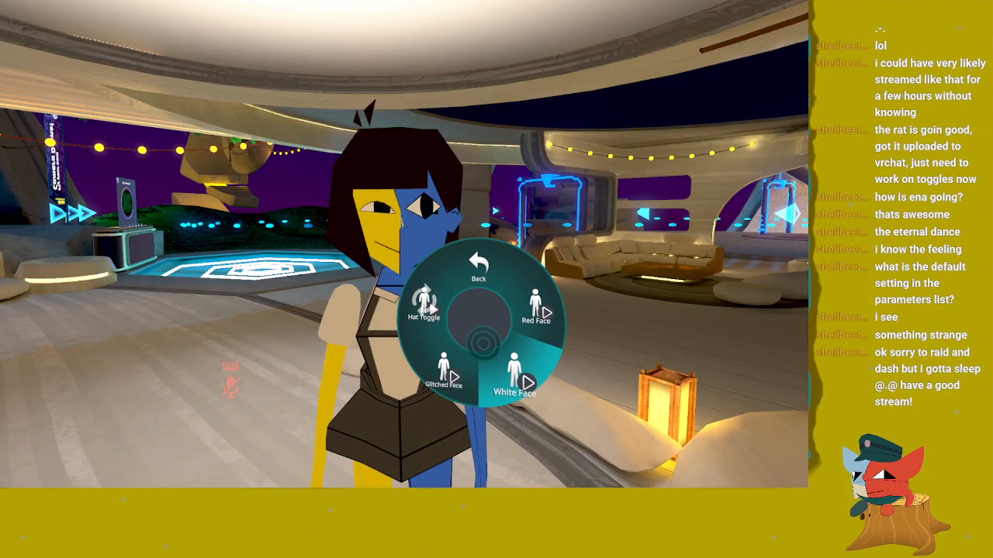
left_click(536, 311)
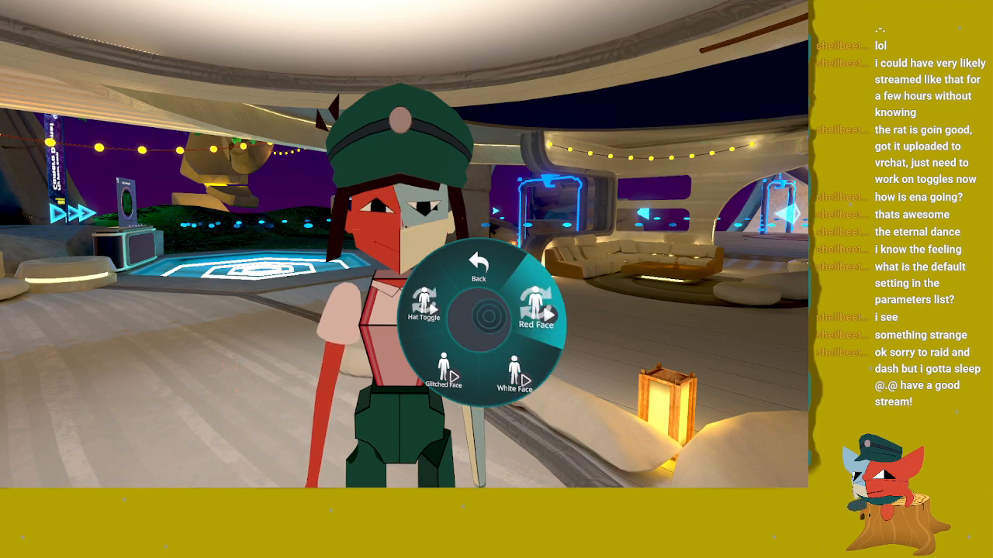
key("r")
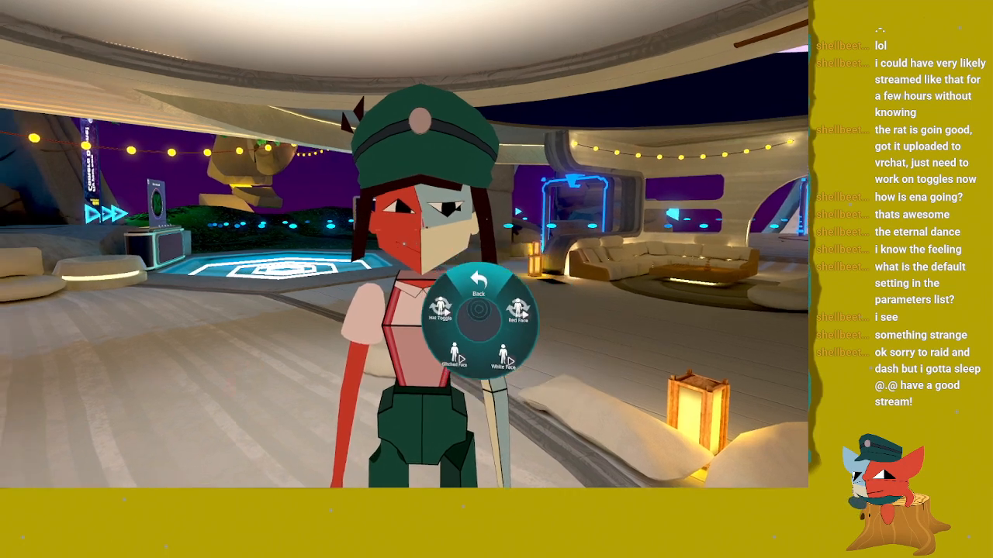
Step: Step back from the mirror, reopen the ENA BBQ Toggles to try Glitched Face and White Face, and leave that submenu
key("s")
key("r")
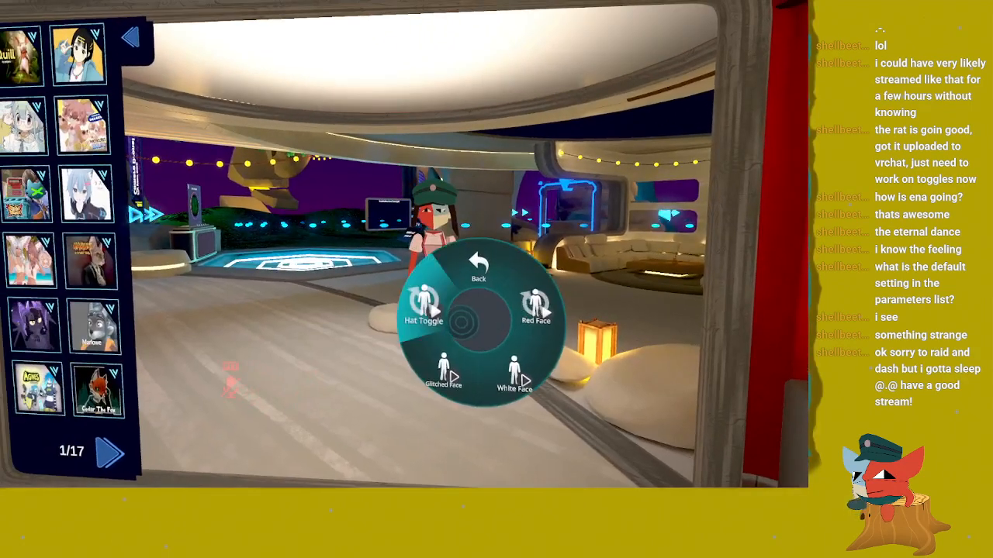
left_click(444, 371)
left_click(514, 374)
left_click(479, 266)
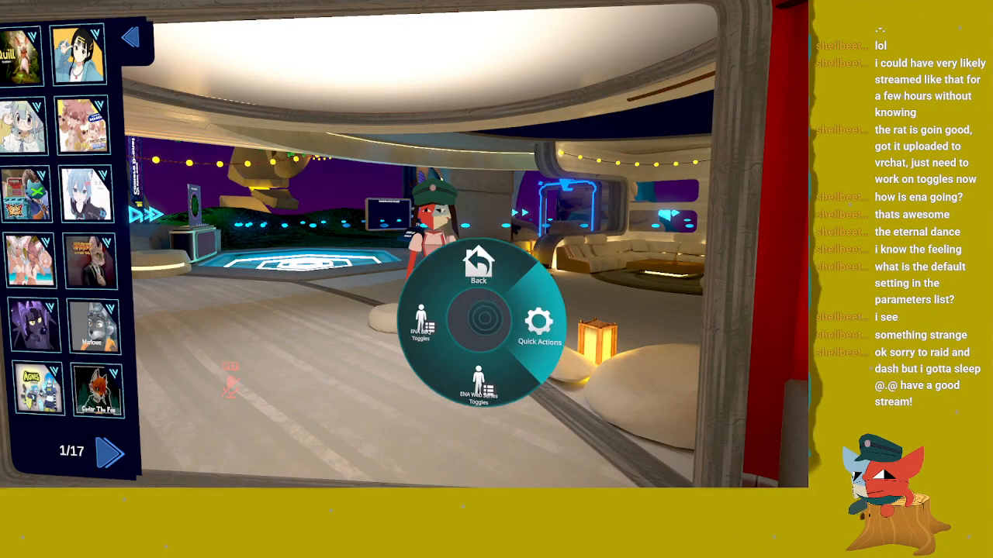
Step: Cycle through Grey Face, both White Face sides and Blue Face in the ENA Web Series Toggles
left_click(479, 384)
left_click(424, 310)
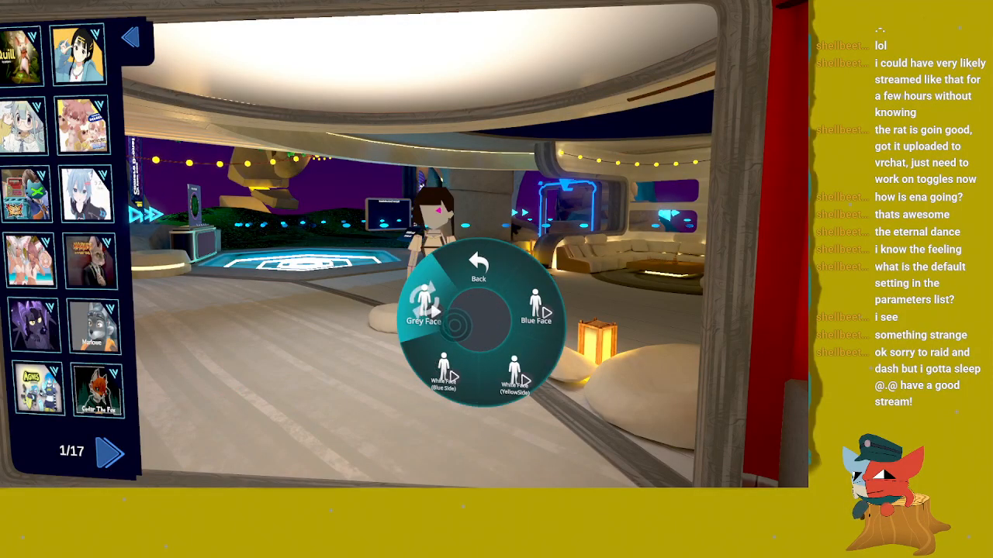
left_click(463, 339)
left_click(488, 339)
left_click(455, 325)
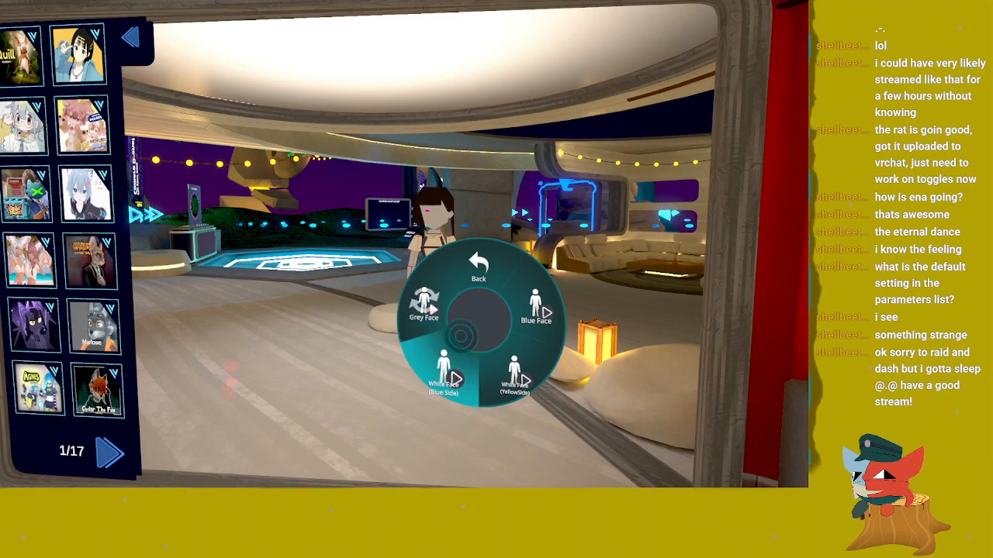
left_click(508, 366)
left_click(523, 307)
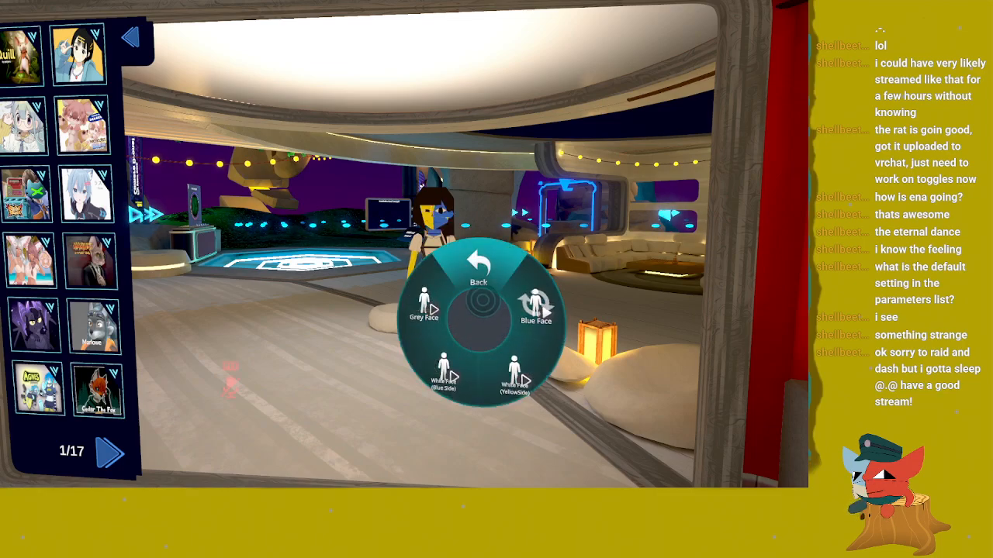
Step: Close the action menu, walk up to the mirror to check the Blue Face and bring up the ENA BBQ Toggles
left_click(483, 301)
key("r")
key("w")
key("r")
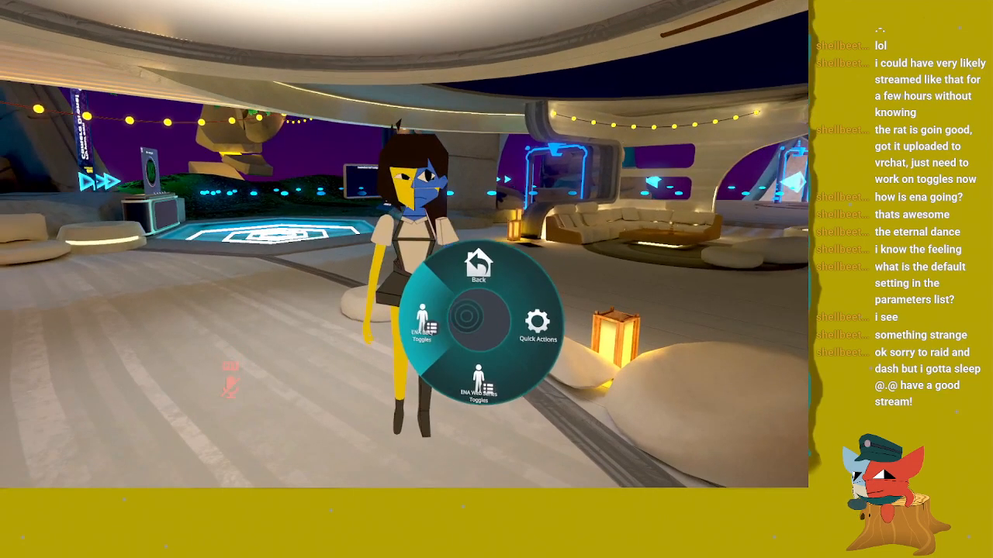
left_click(462, 318)
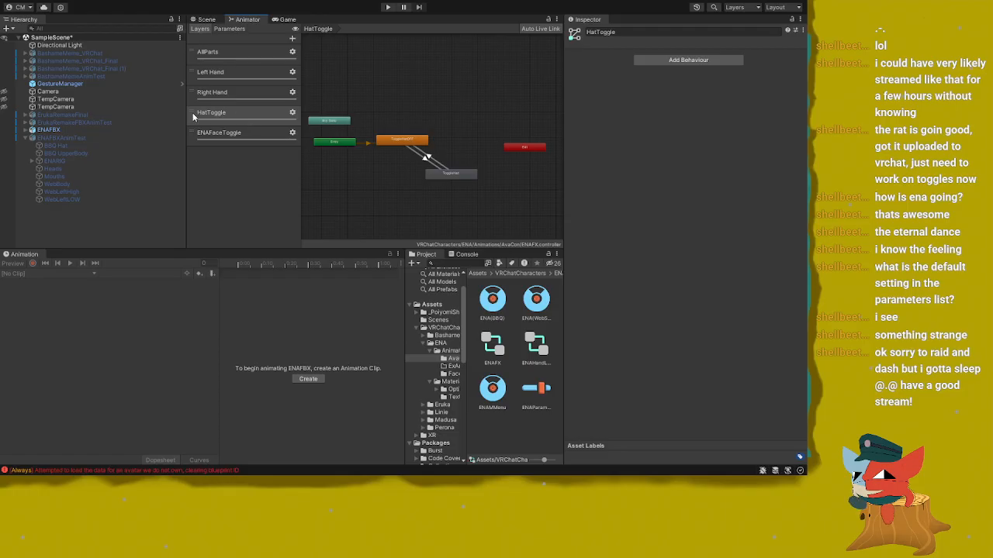
Step: In Unity, place the HatToggle layer above ENAFaceToggle in the ENAFX animator and compare the two layers' state graphs
mouse_move(196, 118)
left_mouse_down()
mouse_move(187, 144)
mouse_move(191, 117)
left_mouse_up()
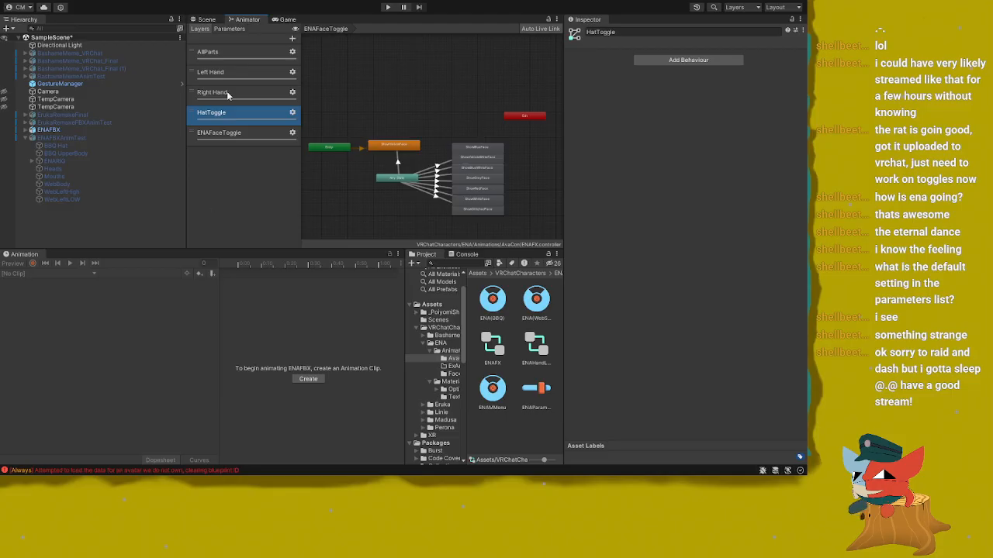
left_click(216, 140)
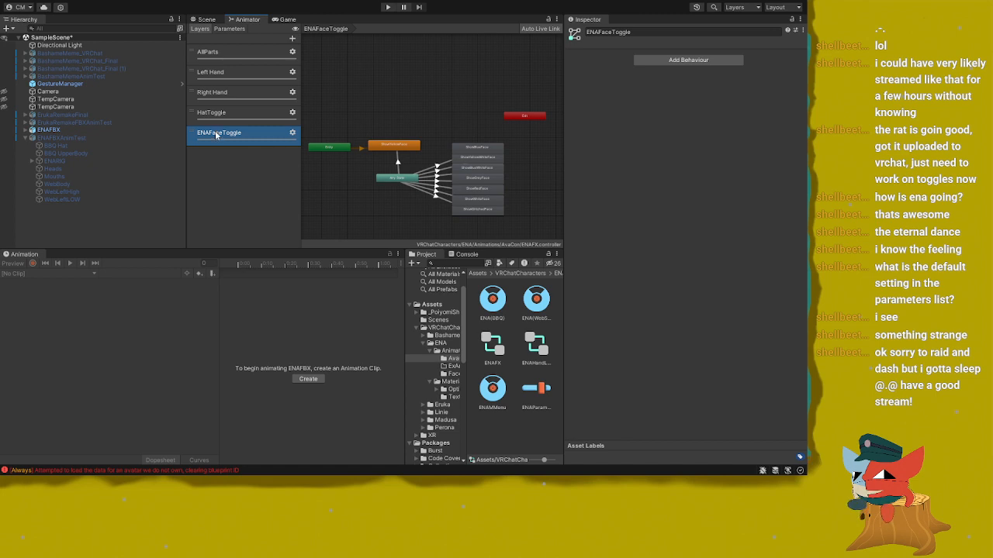
left_click(210, 118)
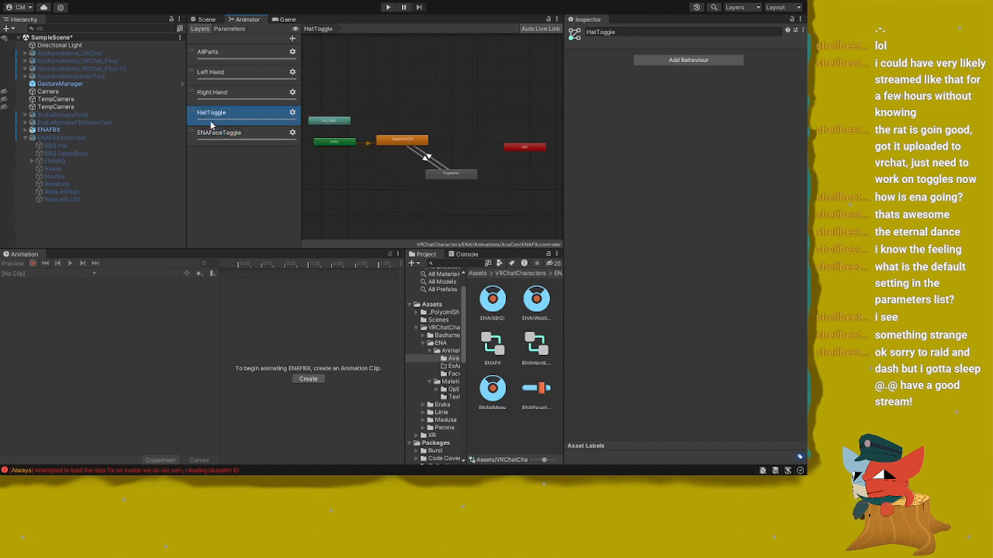
Step: Move the HatToggle parameter above ENAFaceToggle in the animator's parameter list and return to the layers list
left_click(230, 29)
left_click_drag(194, 100, 191, 121)
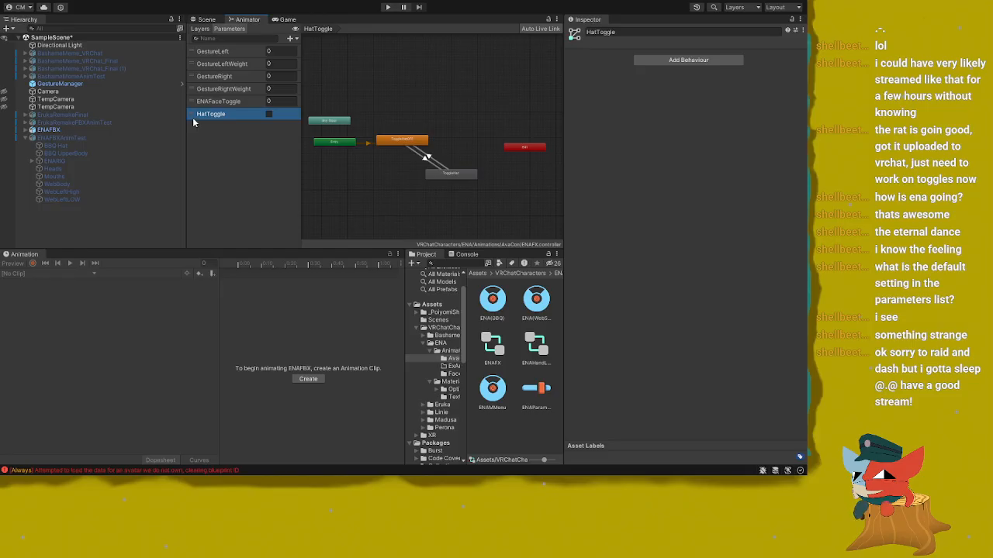
mouse_move(194, 122)
left_mouse_down()
mouse_move(194, 93)
mouse_move(196, 103)
left_mouse_up()
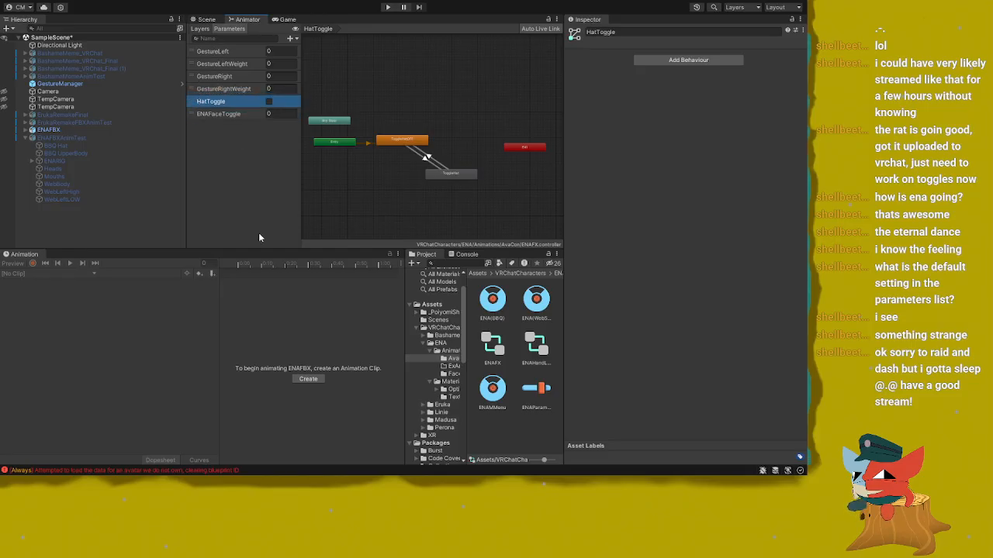
left_click(200, 29)
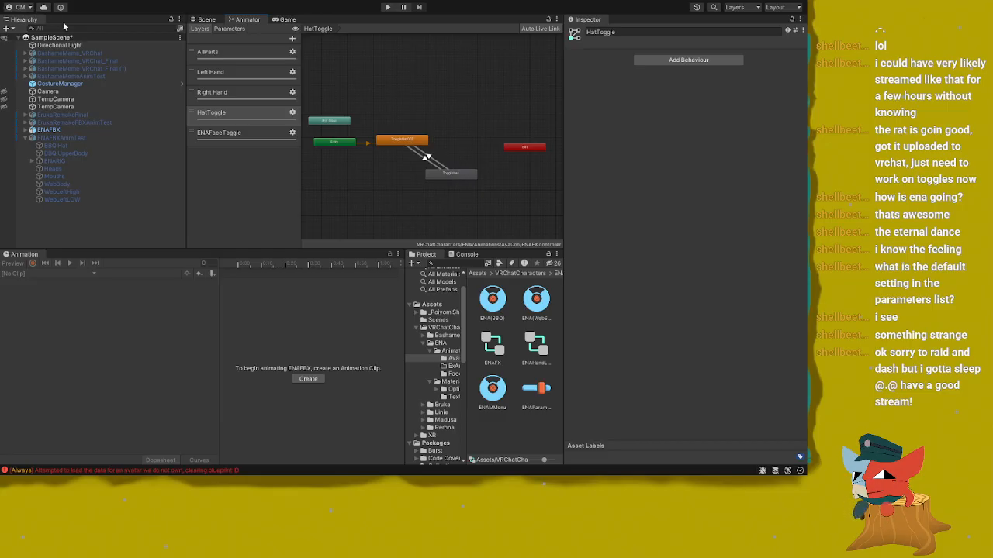
Step: Save SampleScene and examine the ENA avatar's face, hat and upper body up close and from several angles in the scene view
left_click(65, 38)
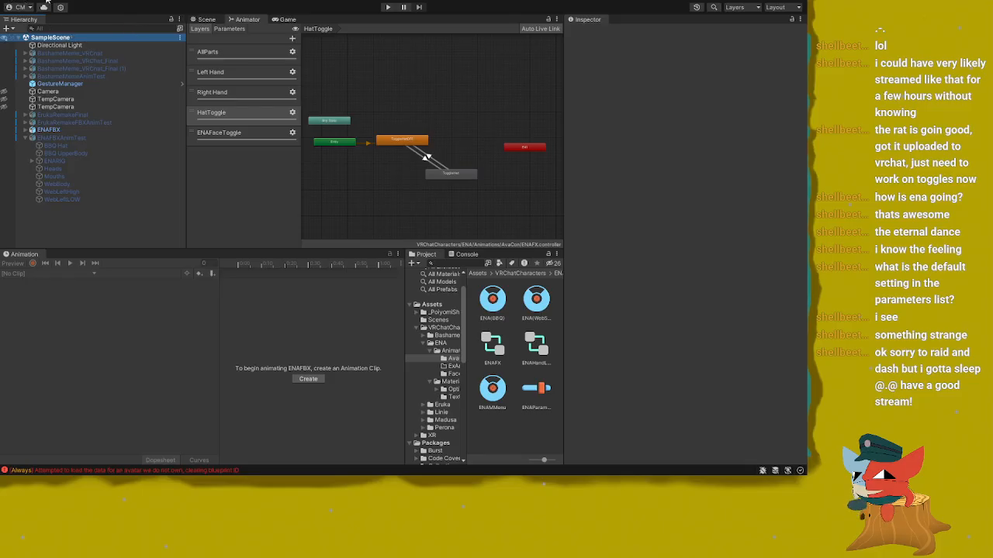
left_click(207, 19)
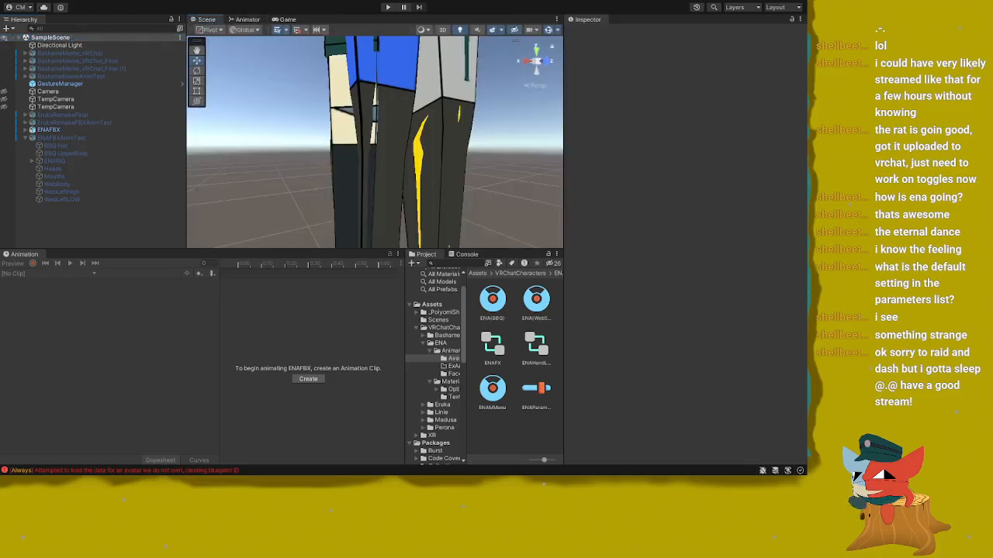
scroll(339, 142, "down", 3)
mouse_move(339, 142)
middle_mouse_down()
mouse_move(332, 184)
mouse_move(315, 166)
mouse_move(332, 137)
middle_mouse_up()
scroll(332, 184, "up", 2)
scroll(314, 155, "up", 3)
scroll(332, 137, "up", 4)
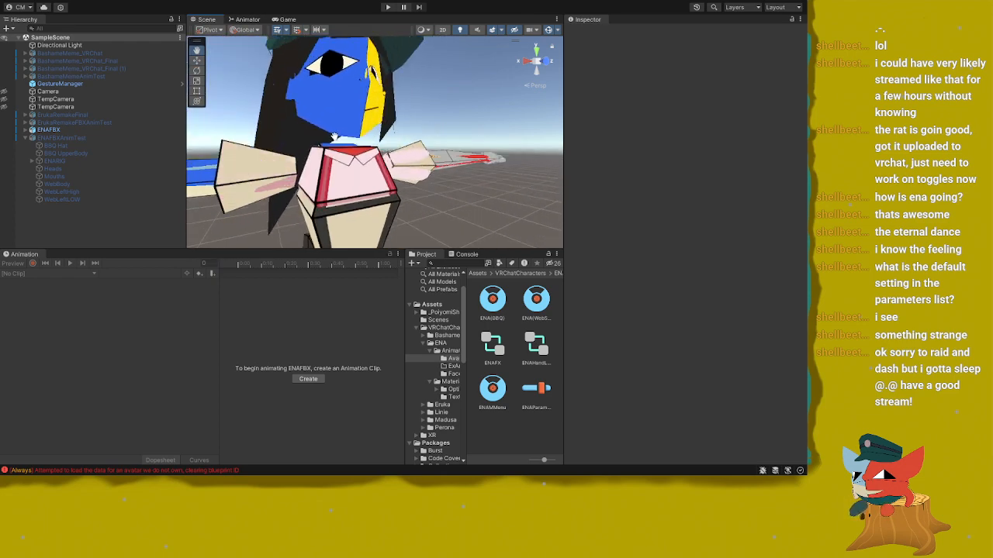
left_click_drag(333, 114, 271, 118, "alt")
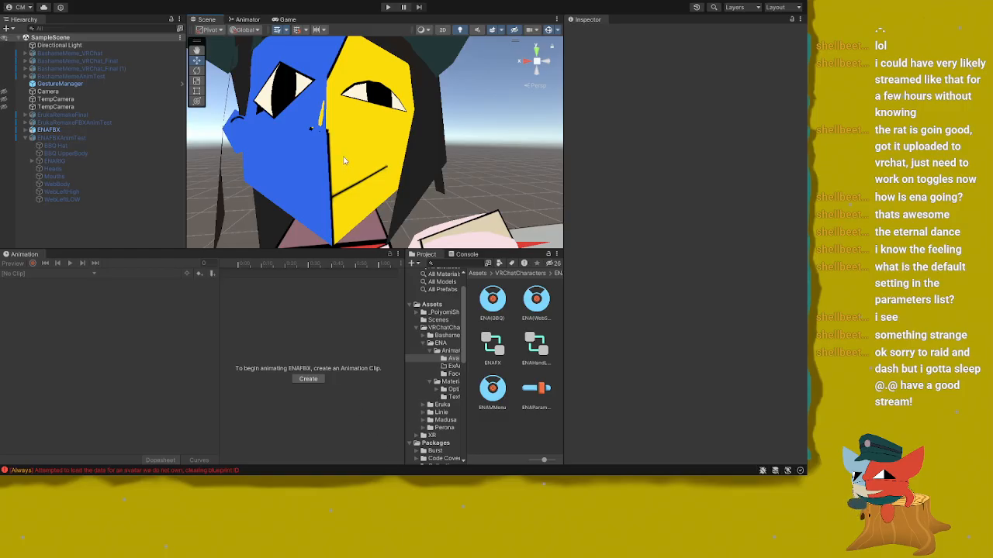
scroll(345, 162, "down", 8)
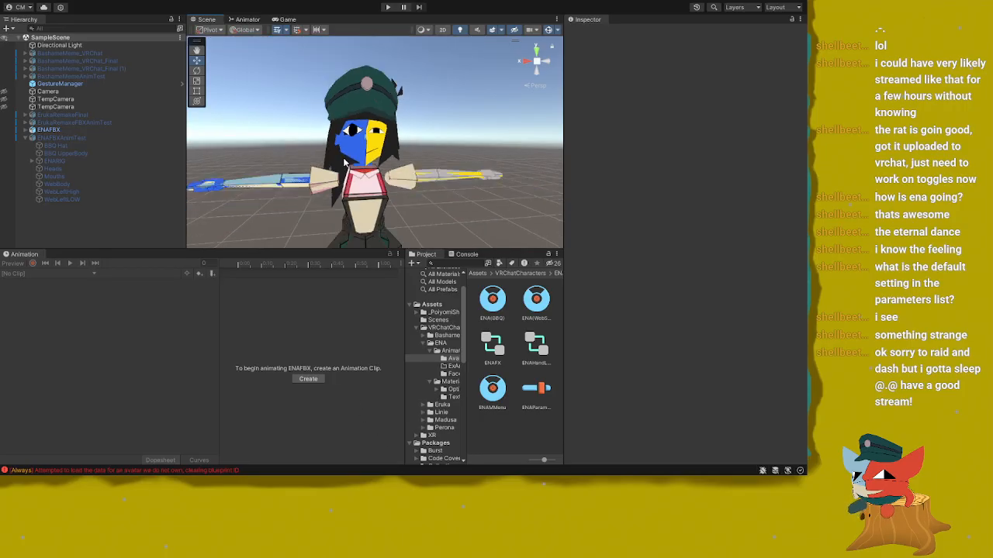
left_click_drag(387, 162, 327, 155, "alt")
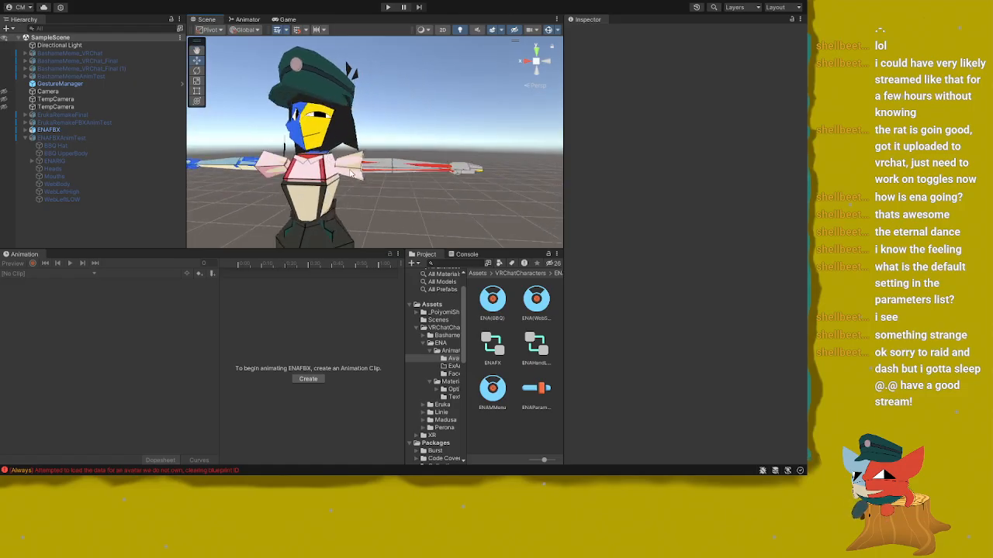